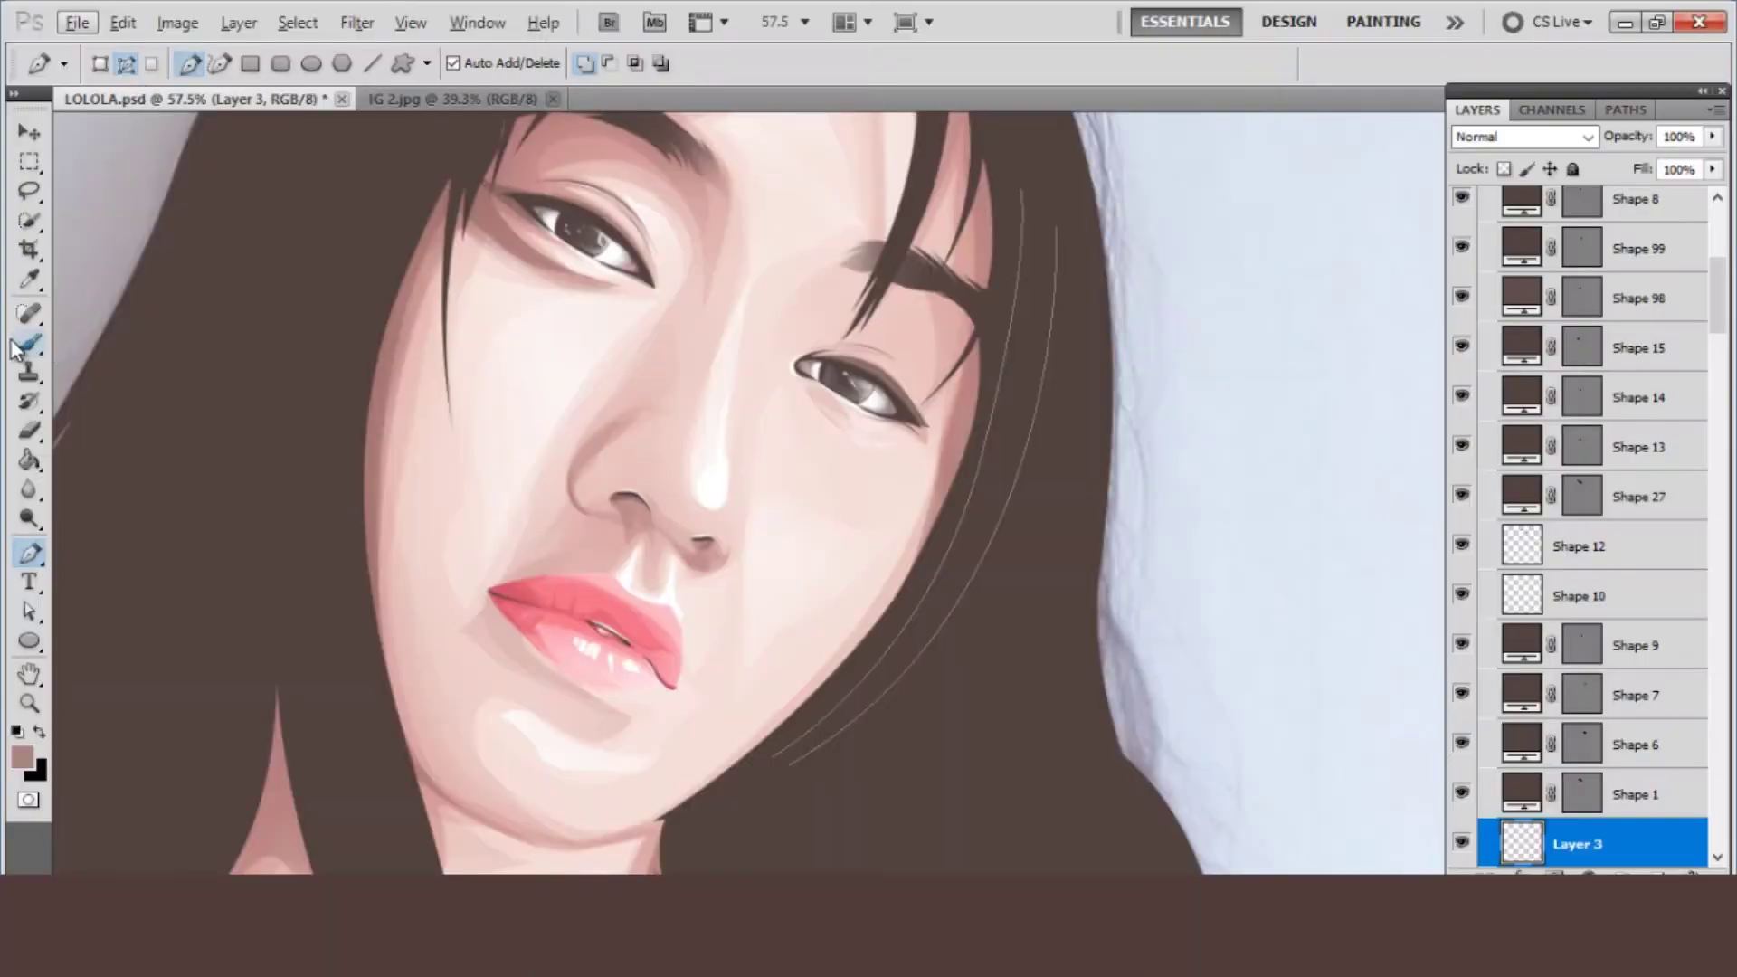
# - Select the Brush tool with the 200 px hair brush preset
pyautogui.click(25, 347)
pyautogui.click(130, 65)
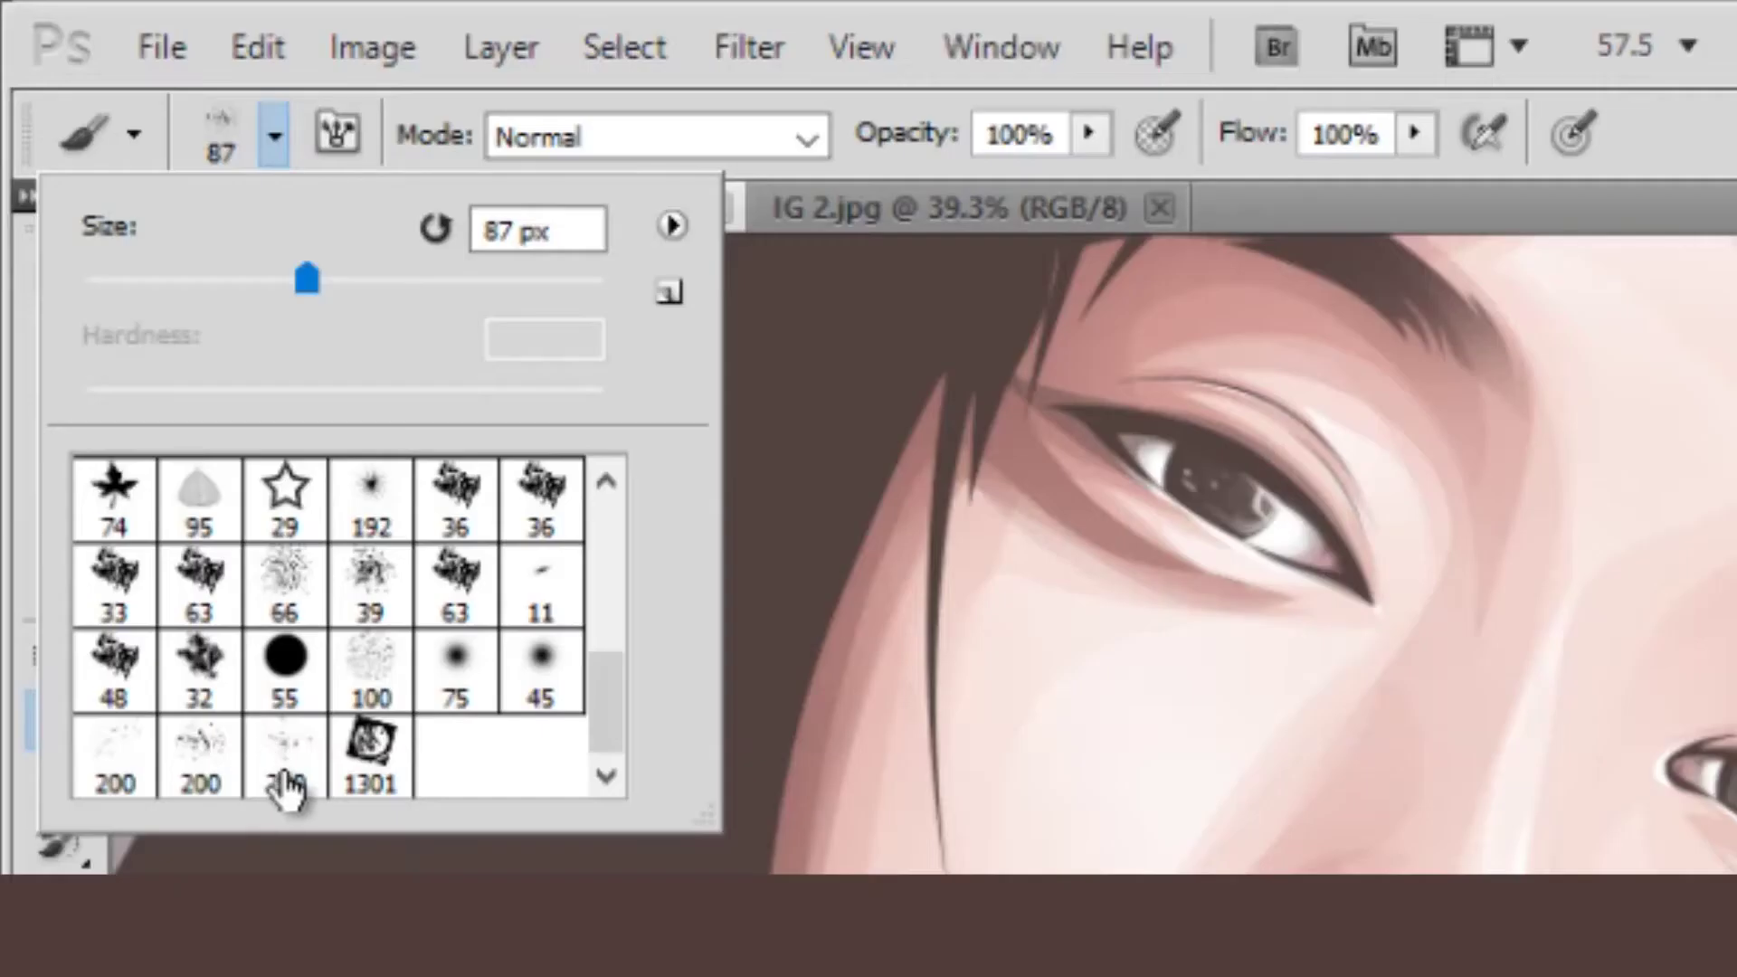
pyautogui.click(54, 364)
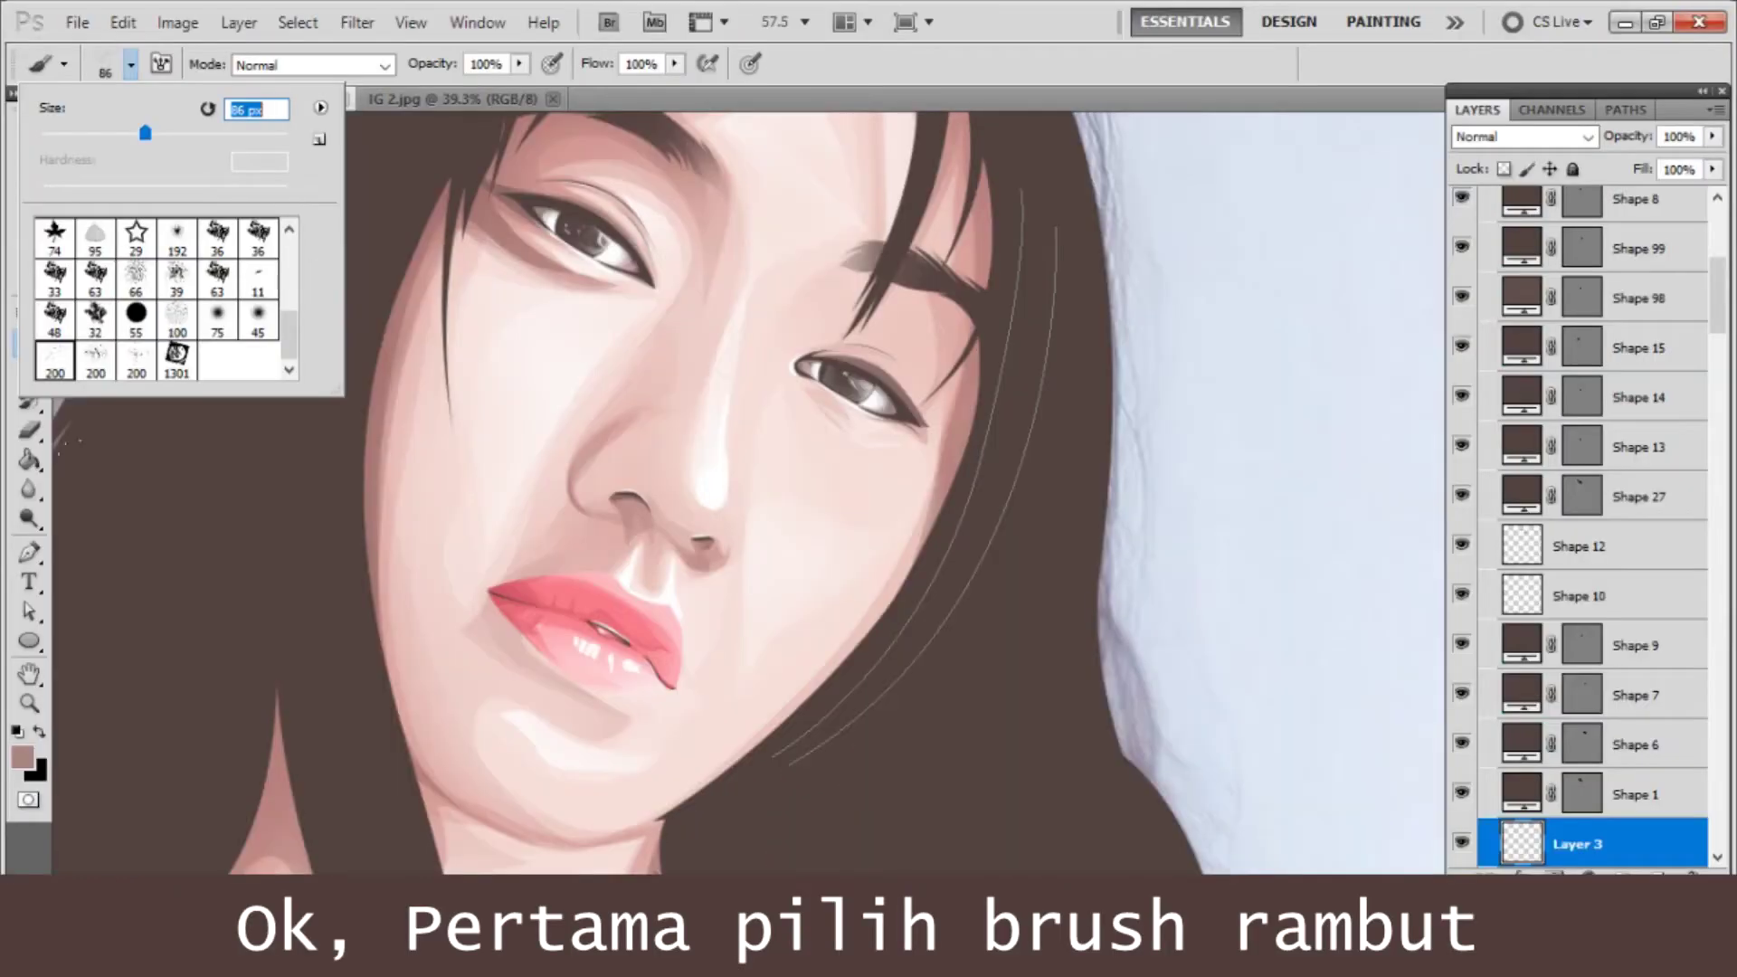
# - Stroke the hair-strand path with the hair brush, then hide the path outline
pyautogui.press('p')
pyautogui.rightClick(1013, 550)
pyautogui.click(1090, 719)
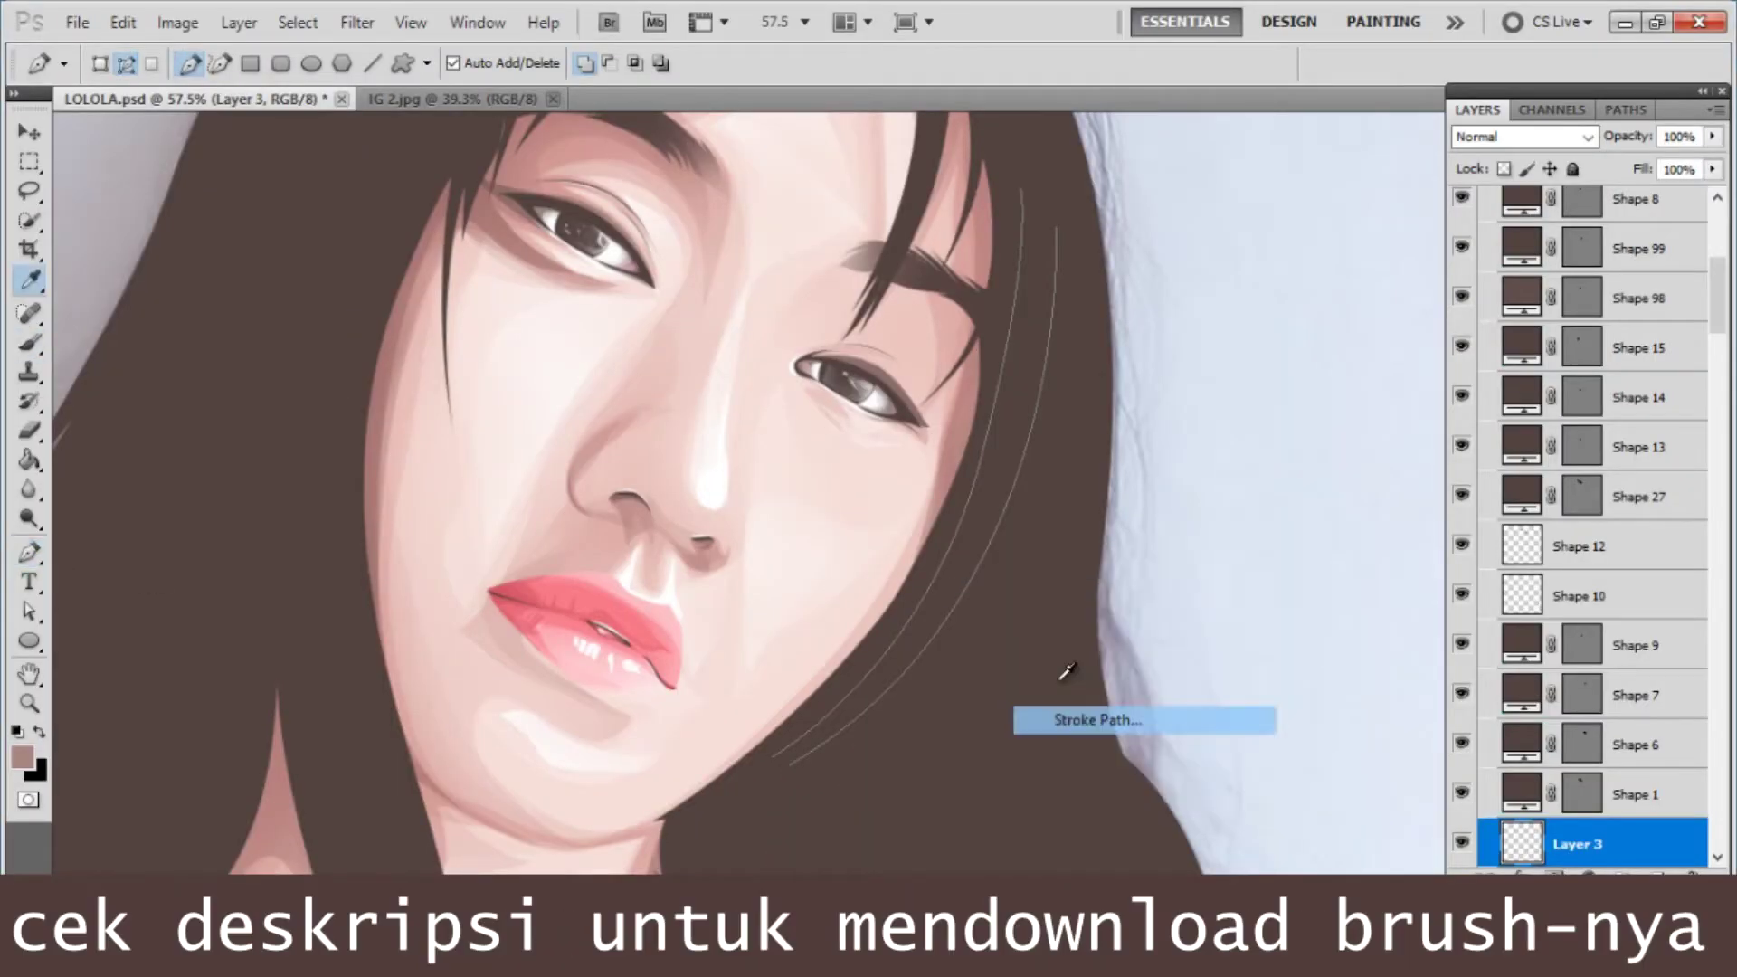
pyautogui.press('Return')
pyautogui.press('Escape')
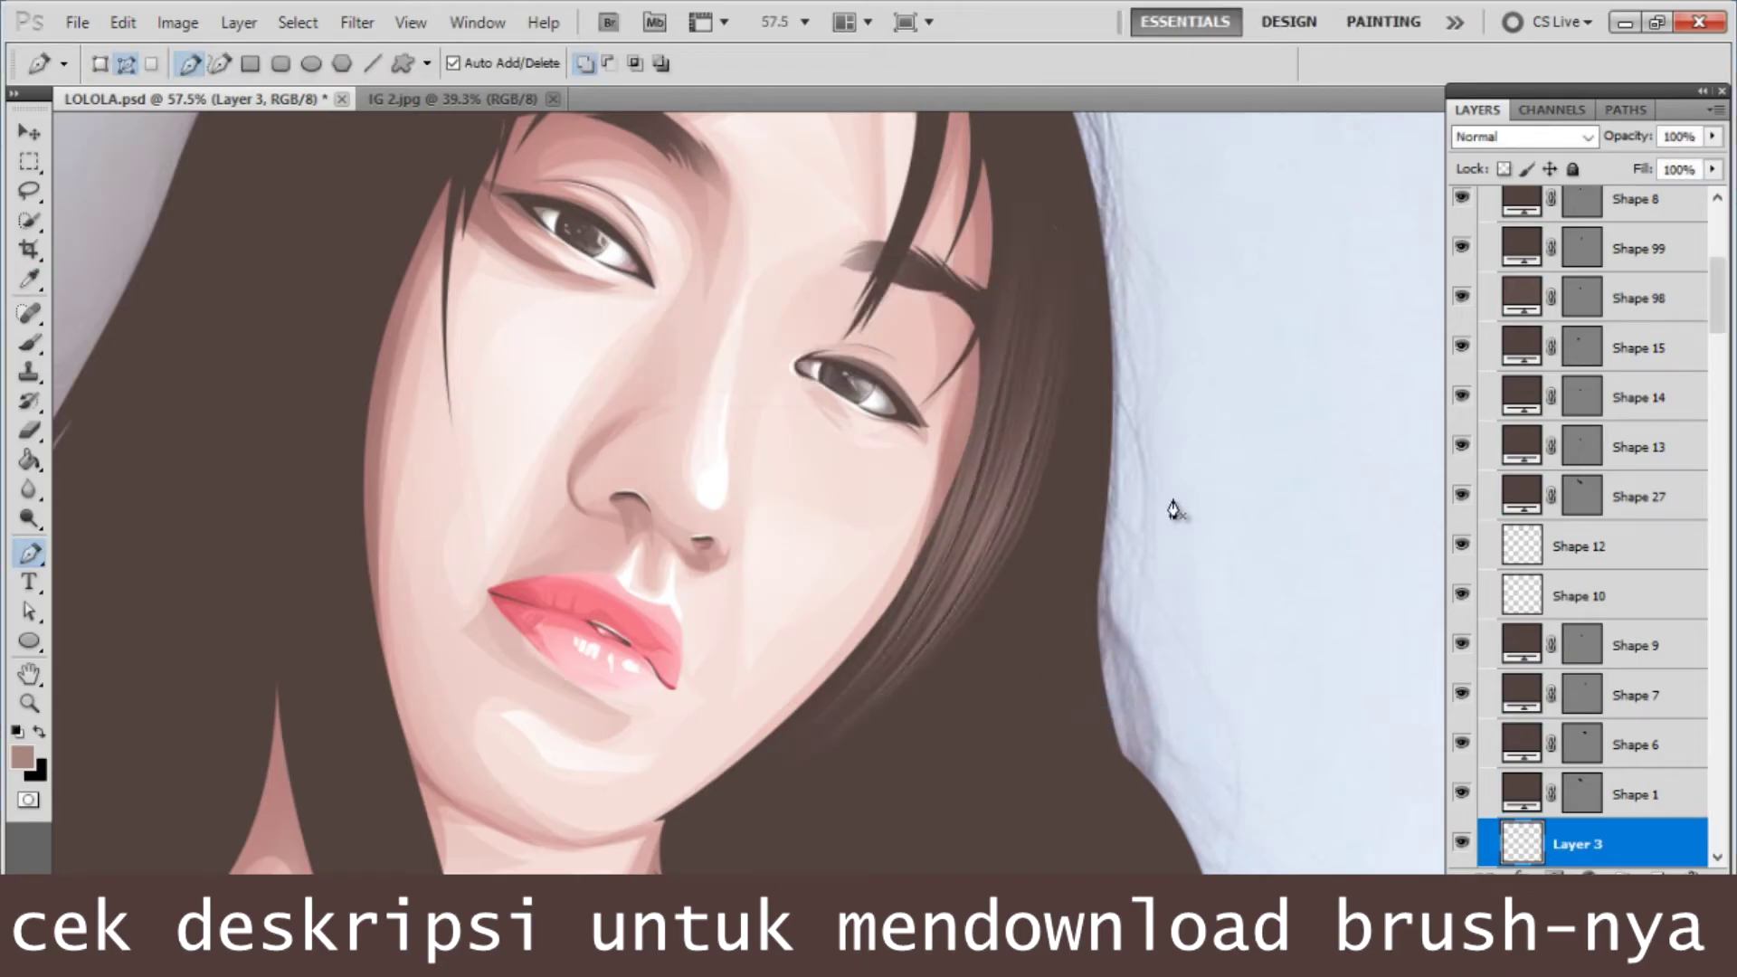
# - Stroke the hair path with the Brush and Simulate Pressure, checking against the reference photo
pyautogui.scroll(-1, 1696, 717)
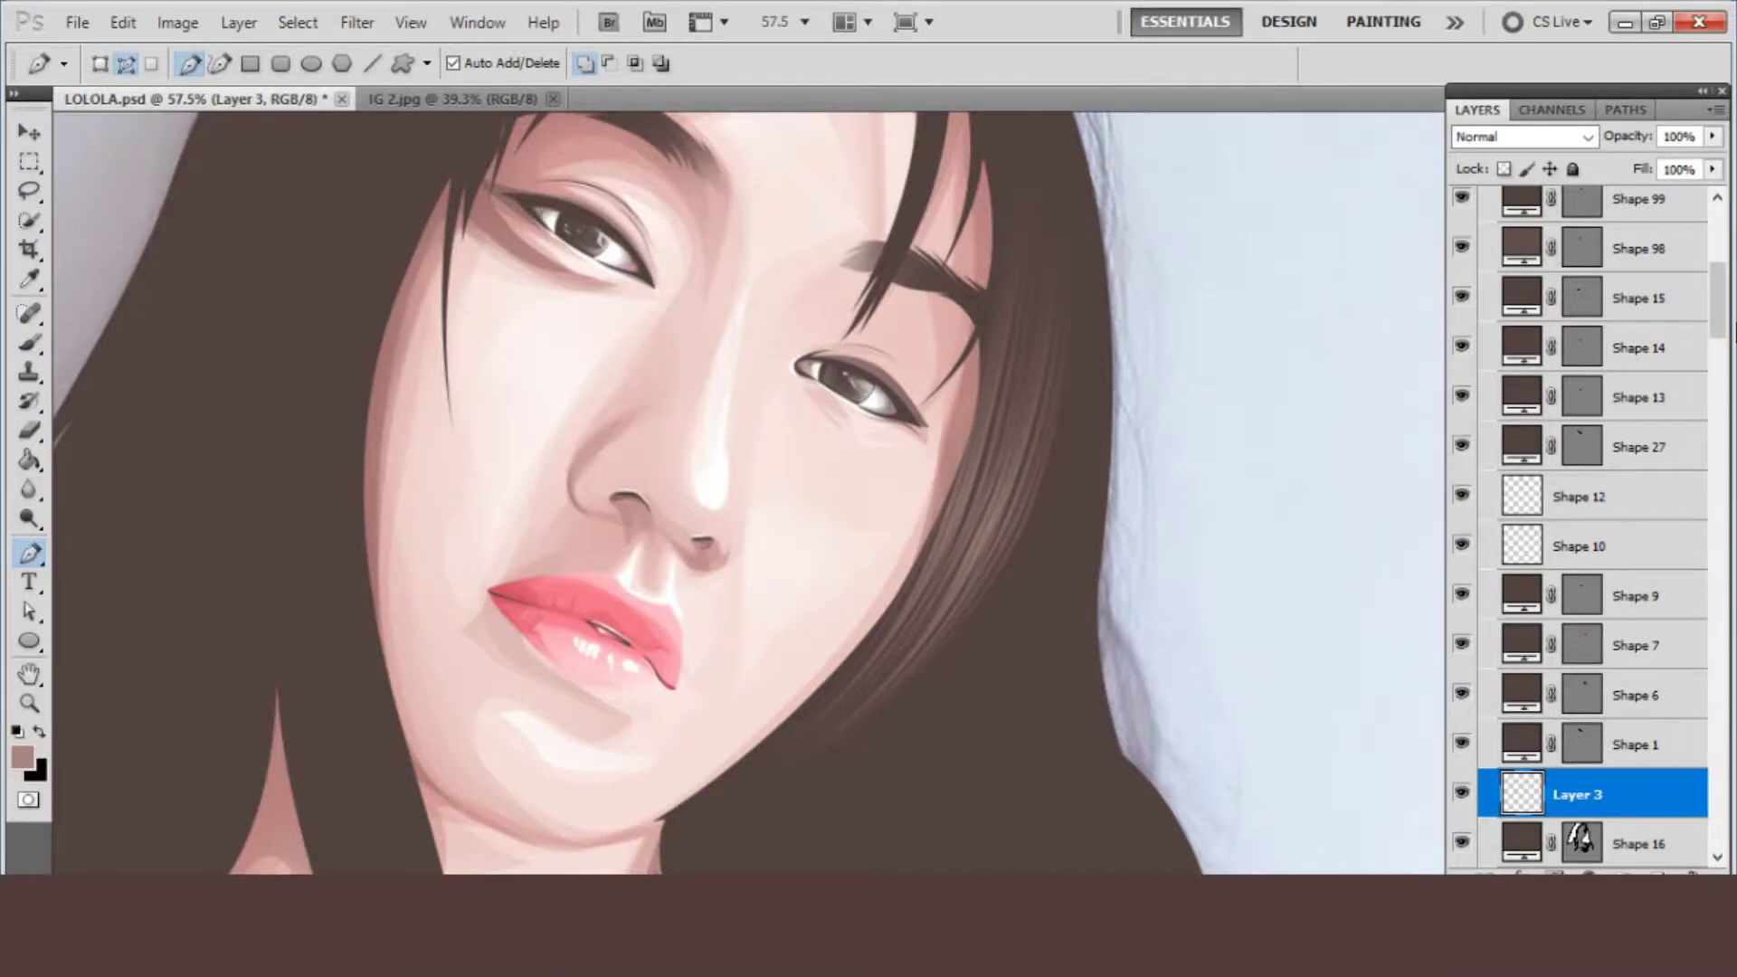
pyautogui.scroll(5, 1460, 214)
pyautogui.scroll(5, 1461, 215)
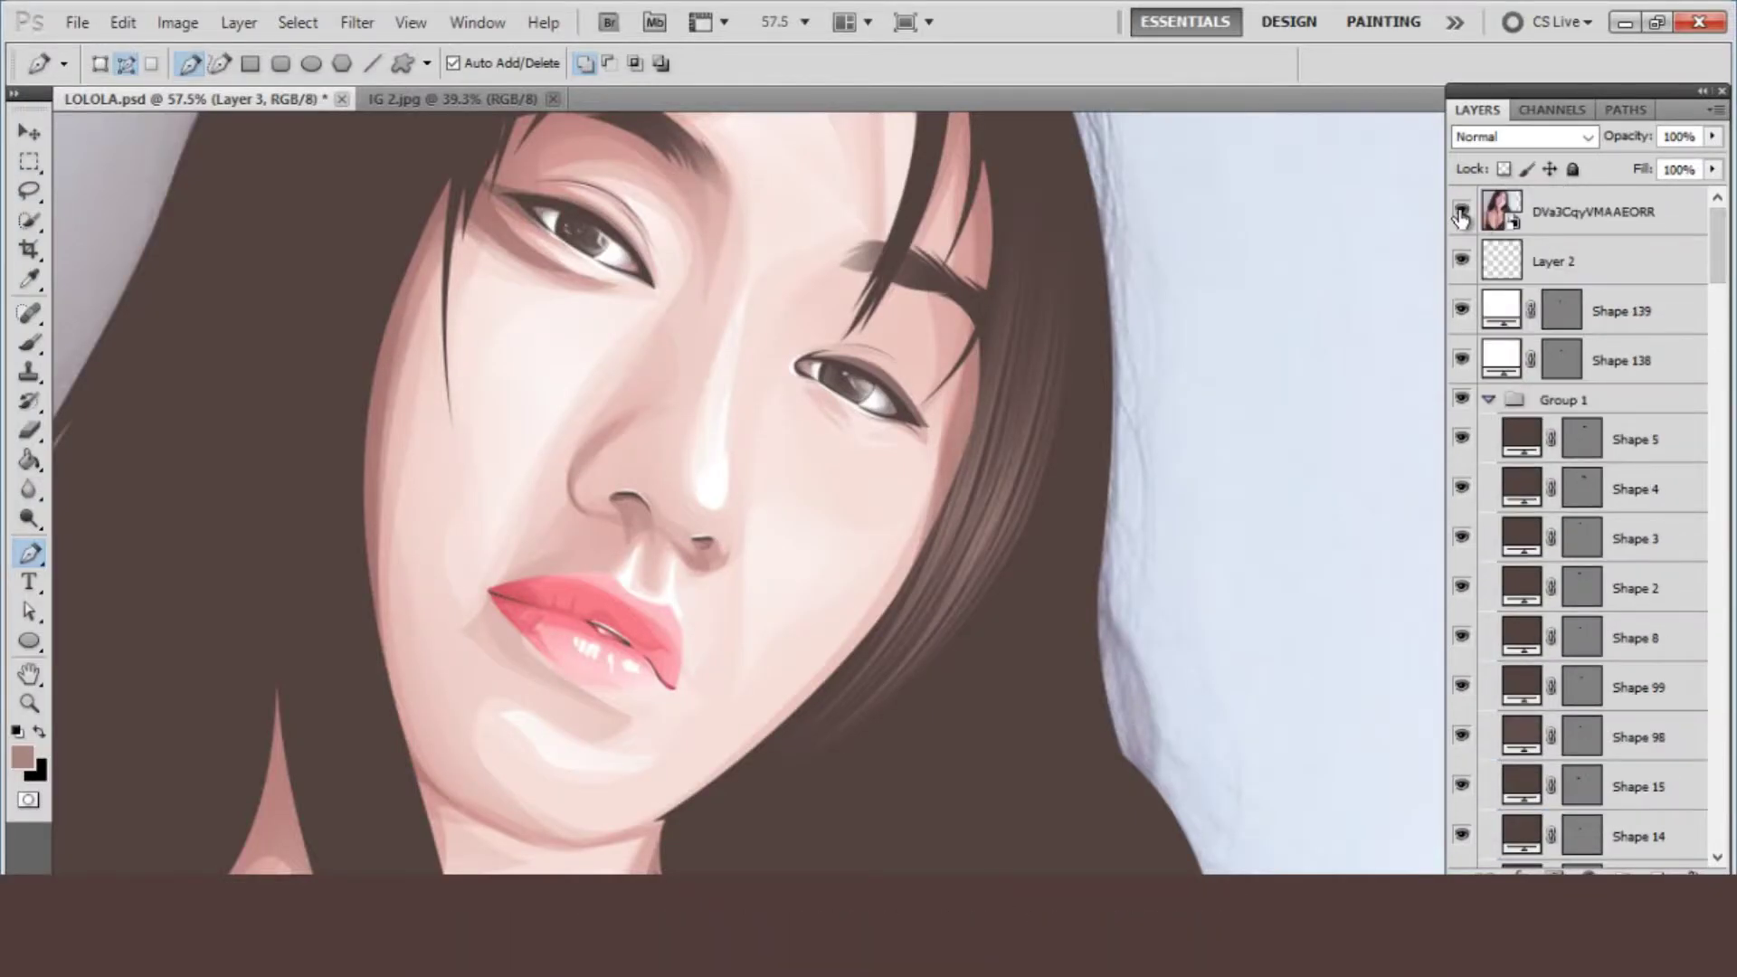
pyautogui.click(1461, 214)
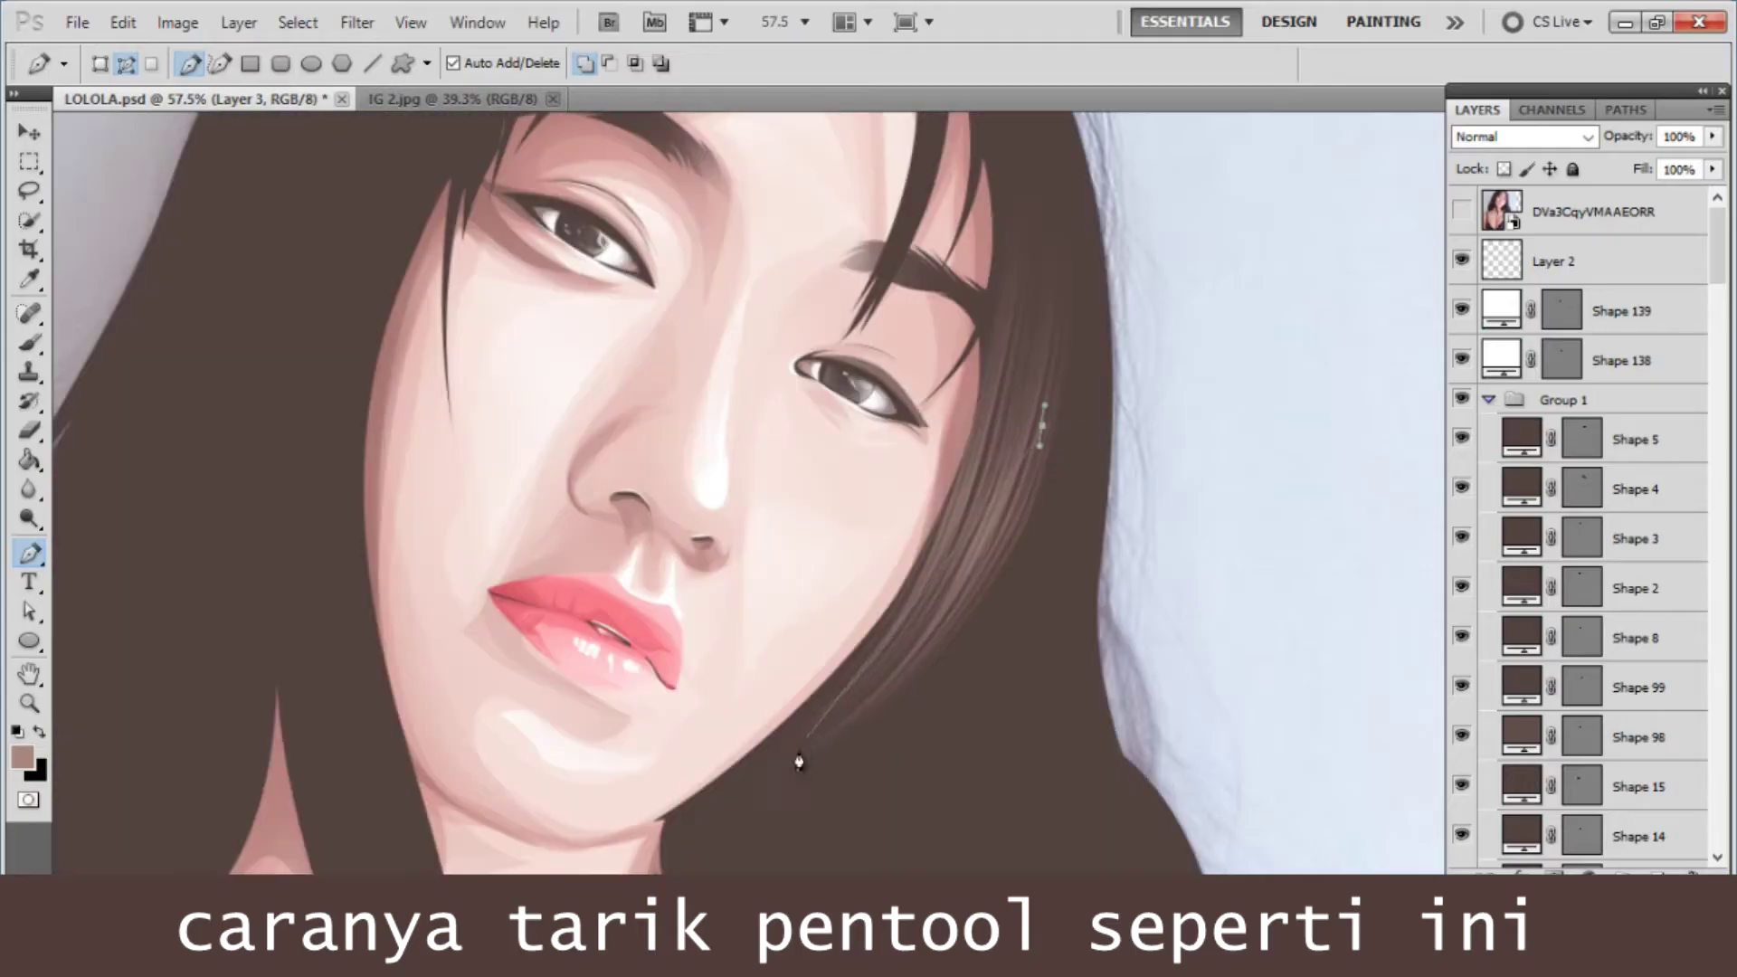
pyautogui.rightClick(1034, 602)
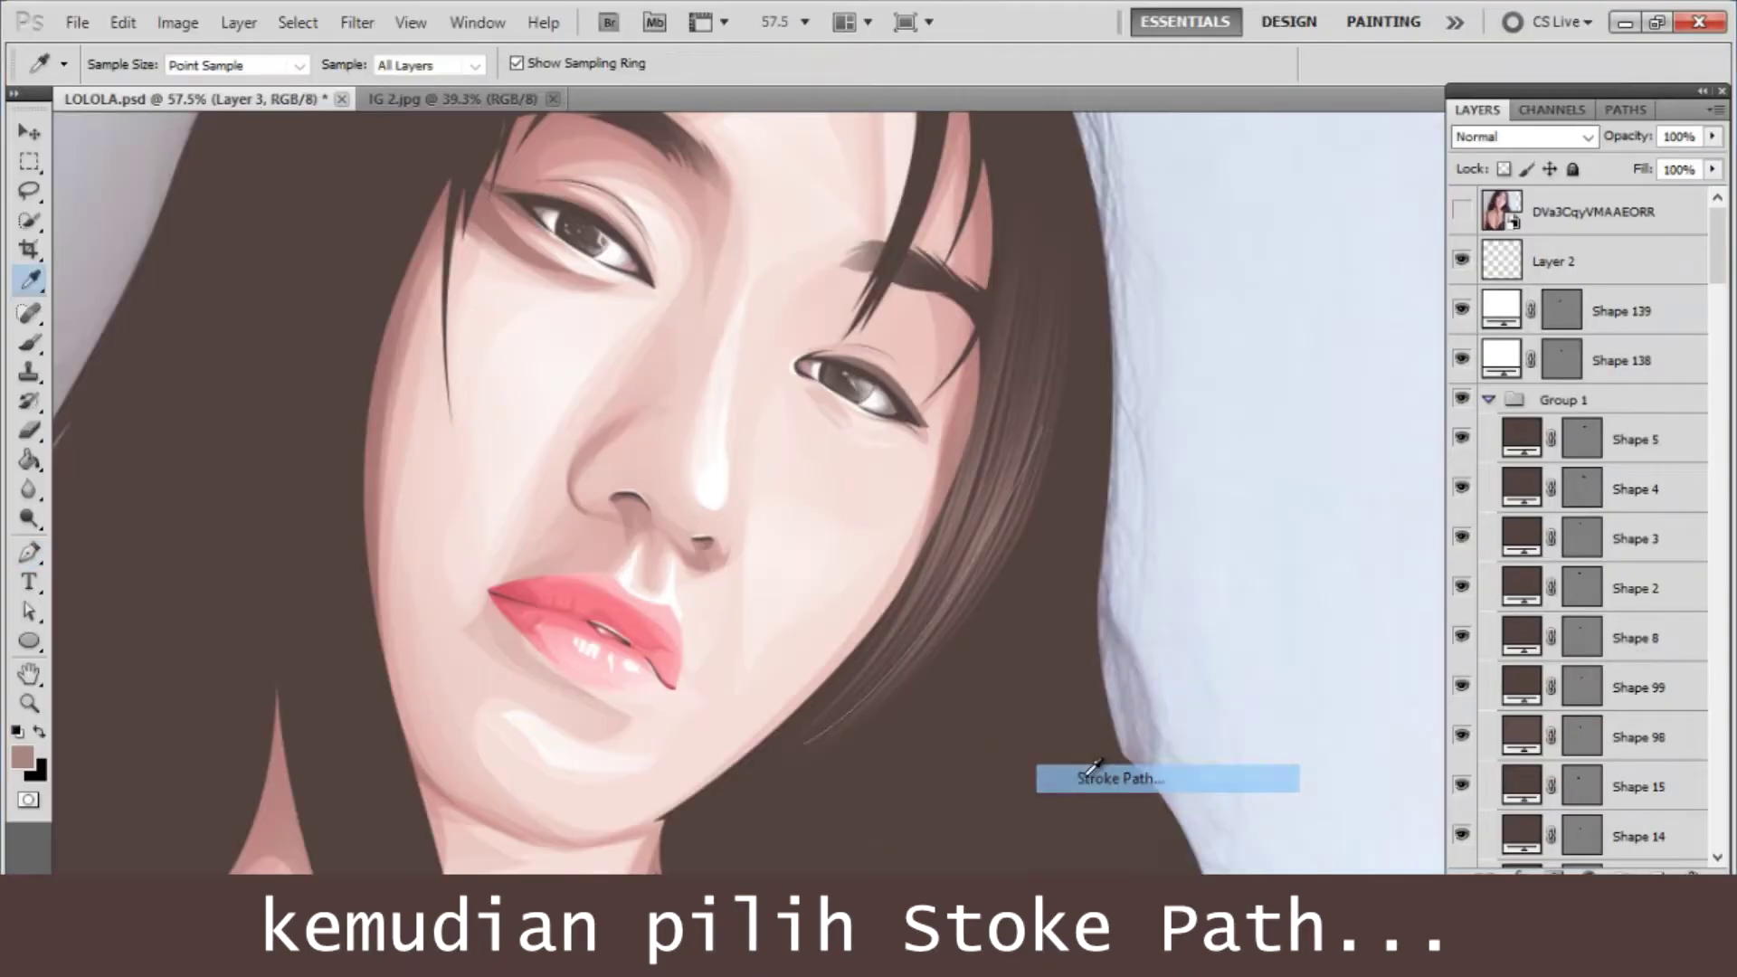
pyautogui.click(744, 604)
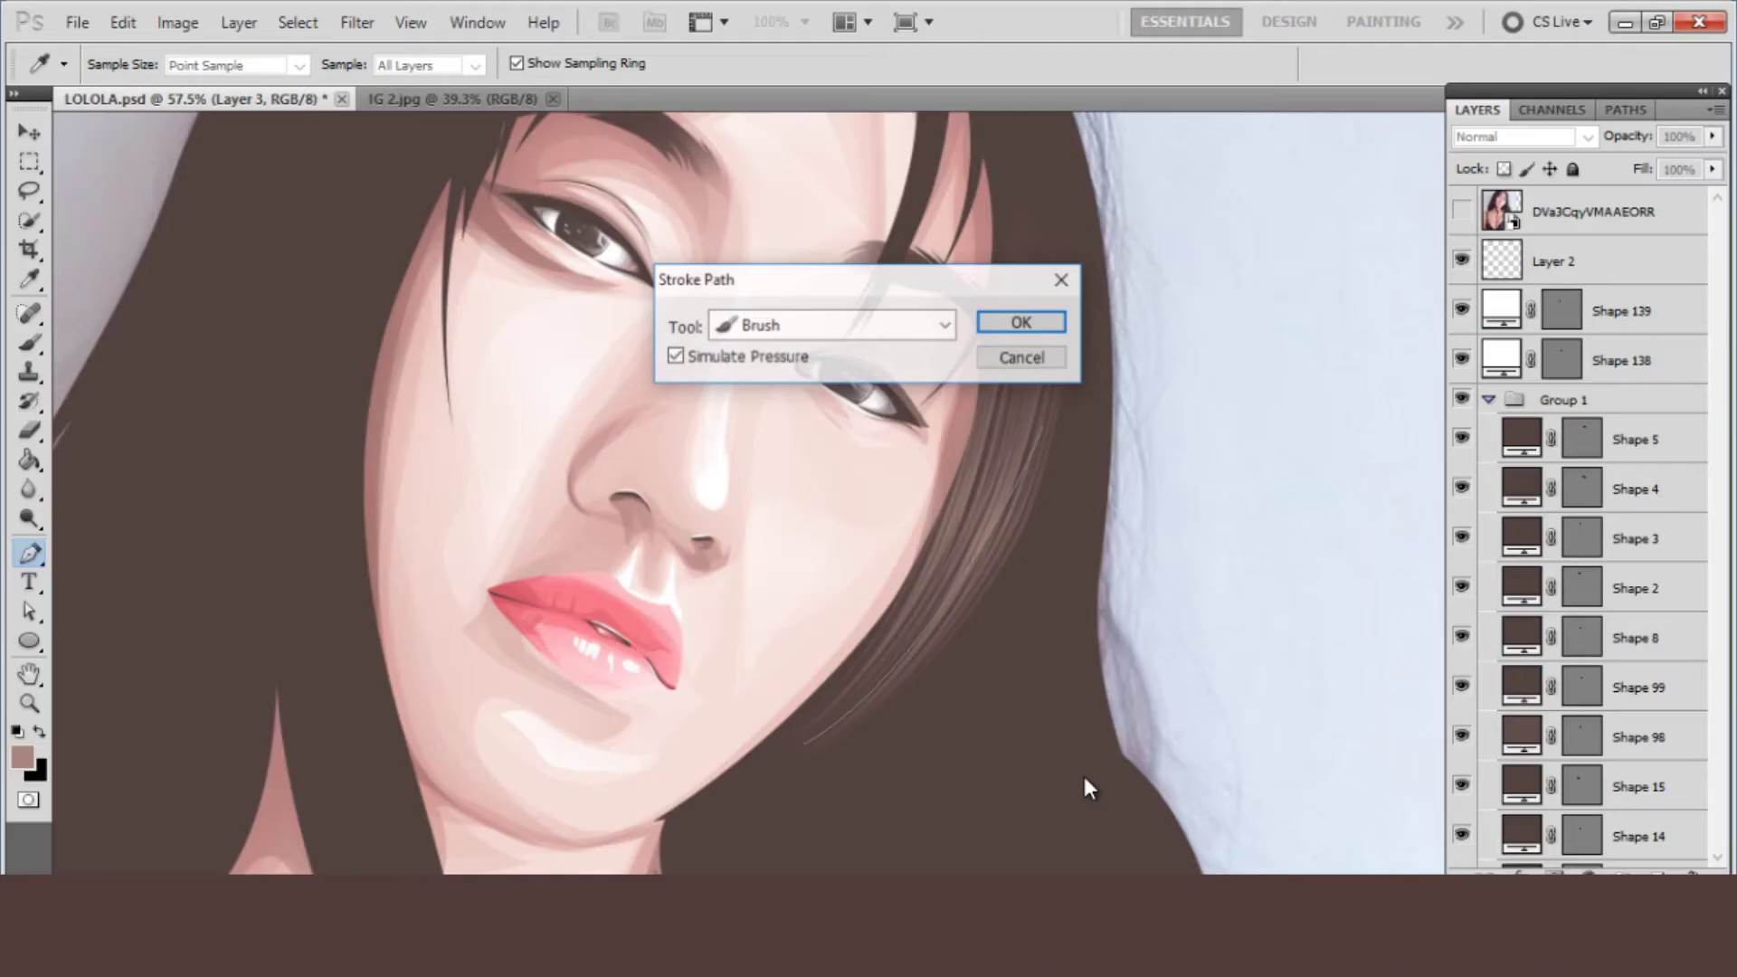
pyautogui.press('Return')
pyautogui.click(1461, 214)
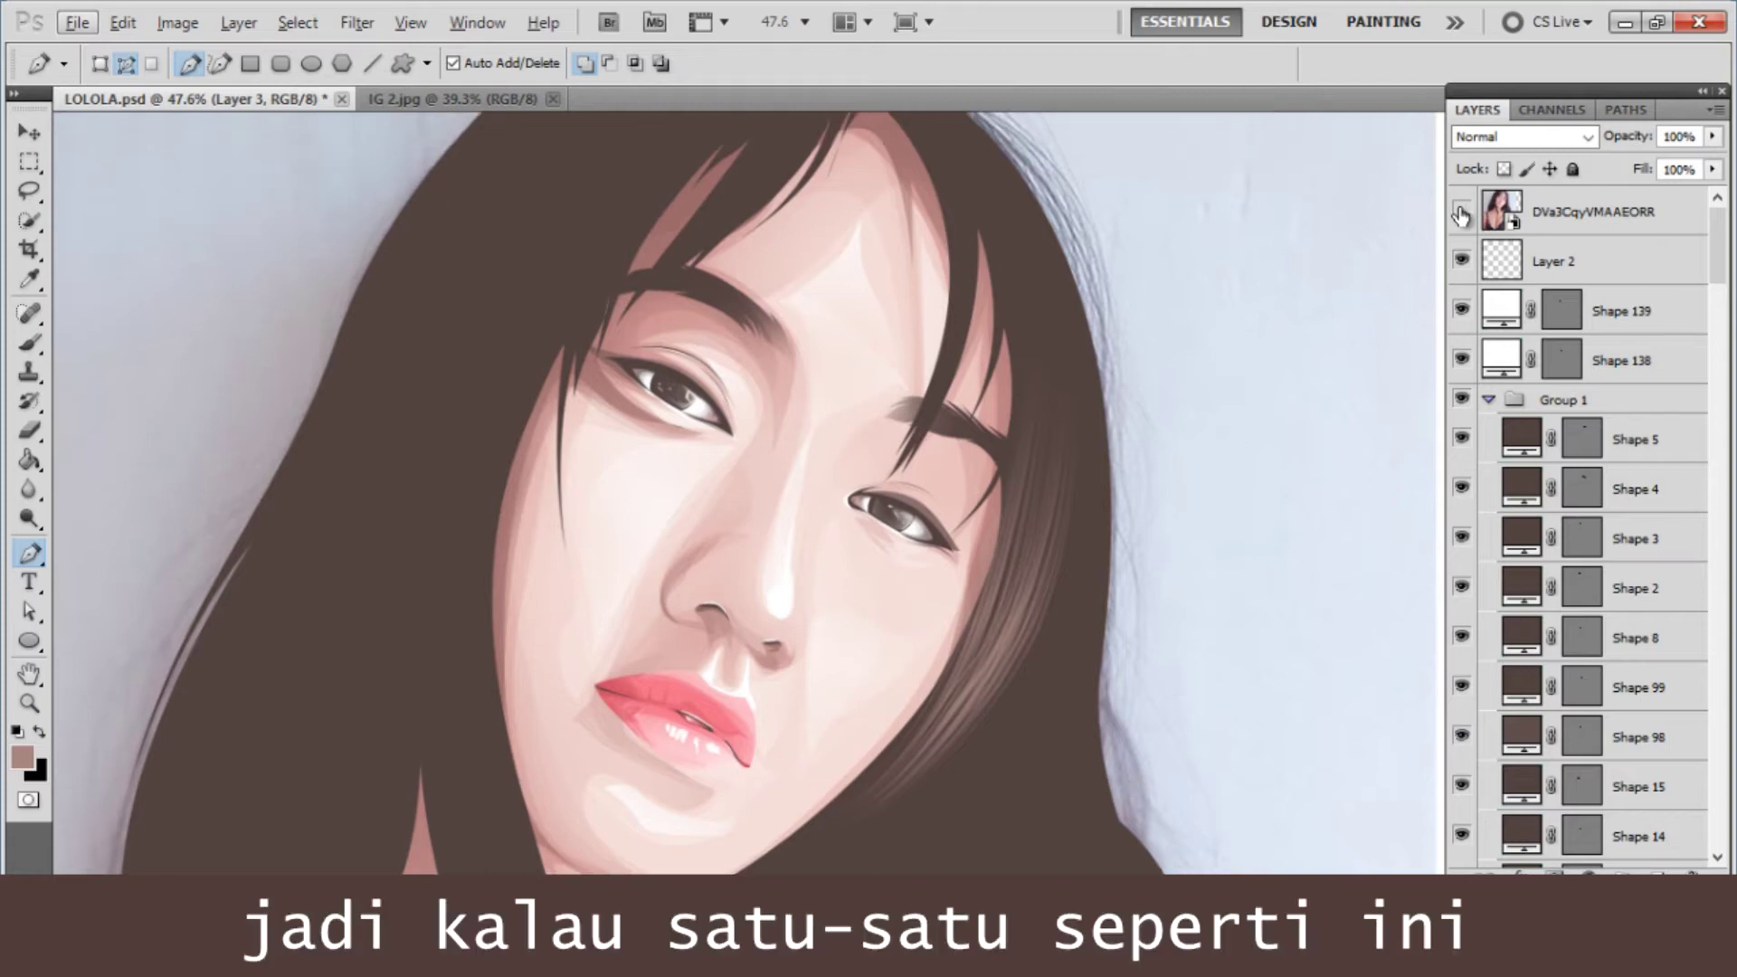
# - Draw and stroke two curved strand paths running down the hair
pyautogui.click(1461, 215)
pyautogui.moveTo(1072, 529); pyautogui.dragTo(1061, 684)
pyautogui.rightClick(1020, 708)
pyautogui.click(1120, 602)
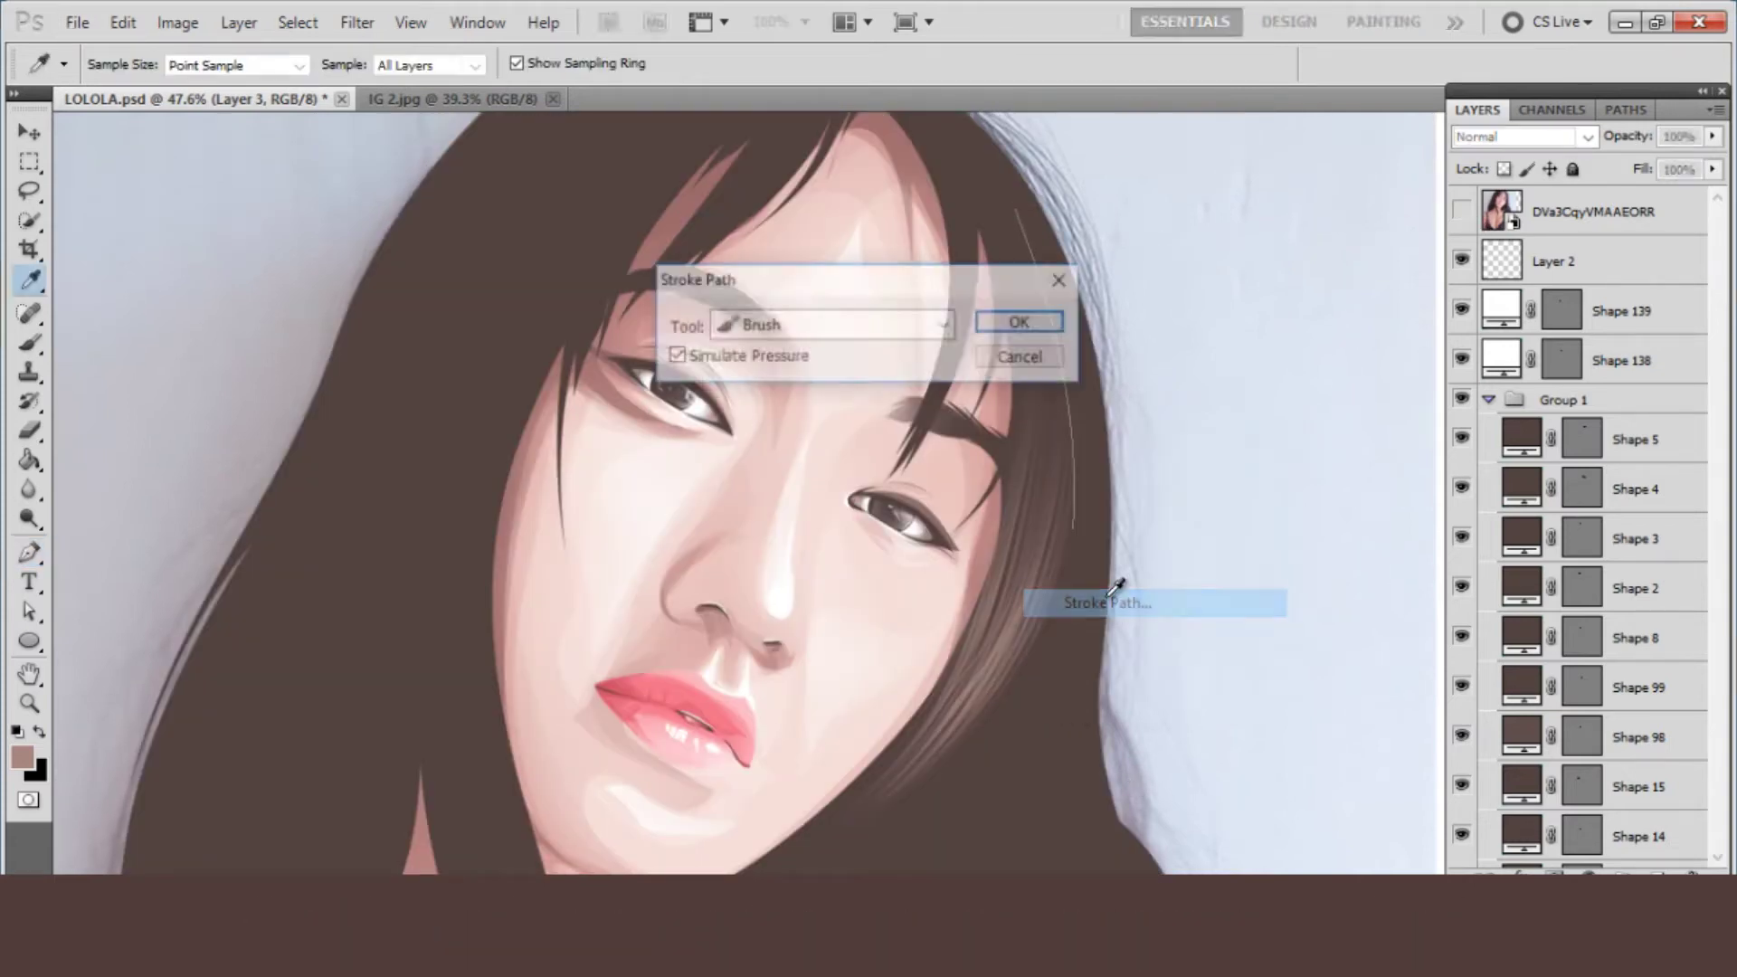
pyautogui.press('Return')
pyautogui.click(969, 764)
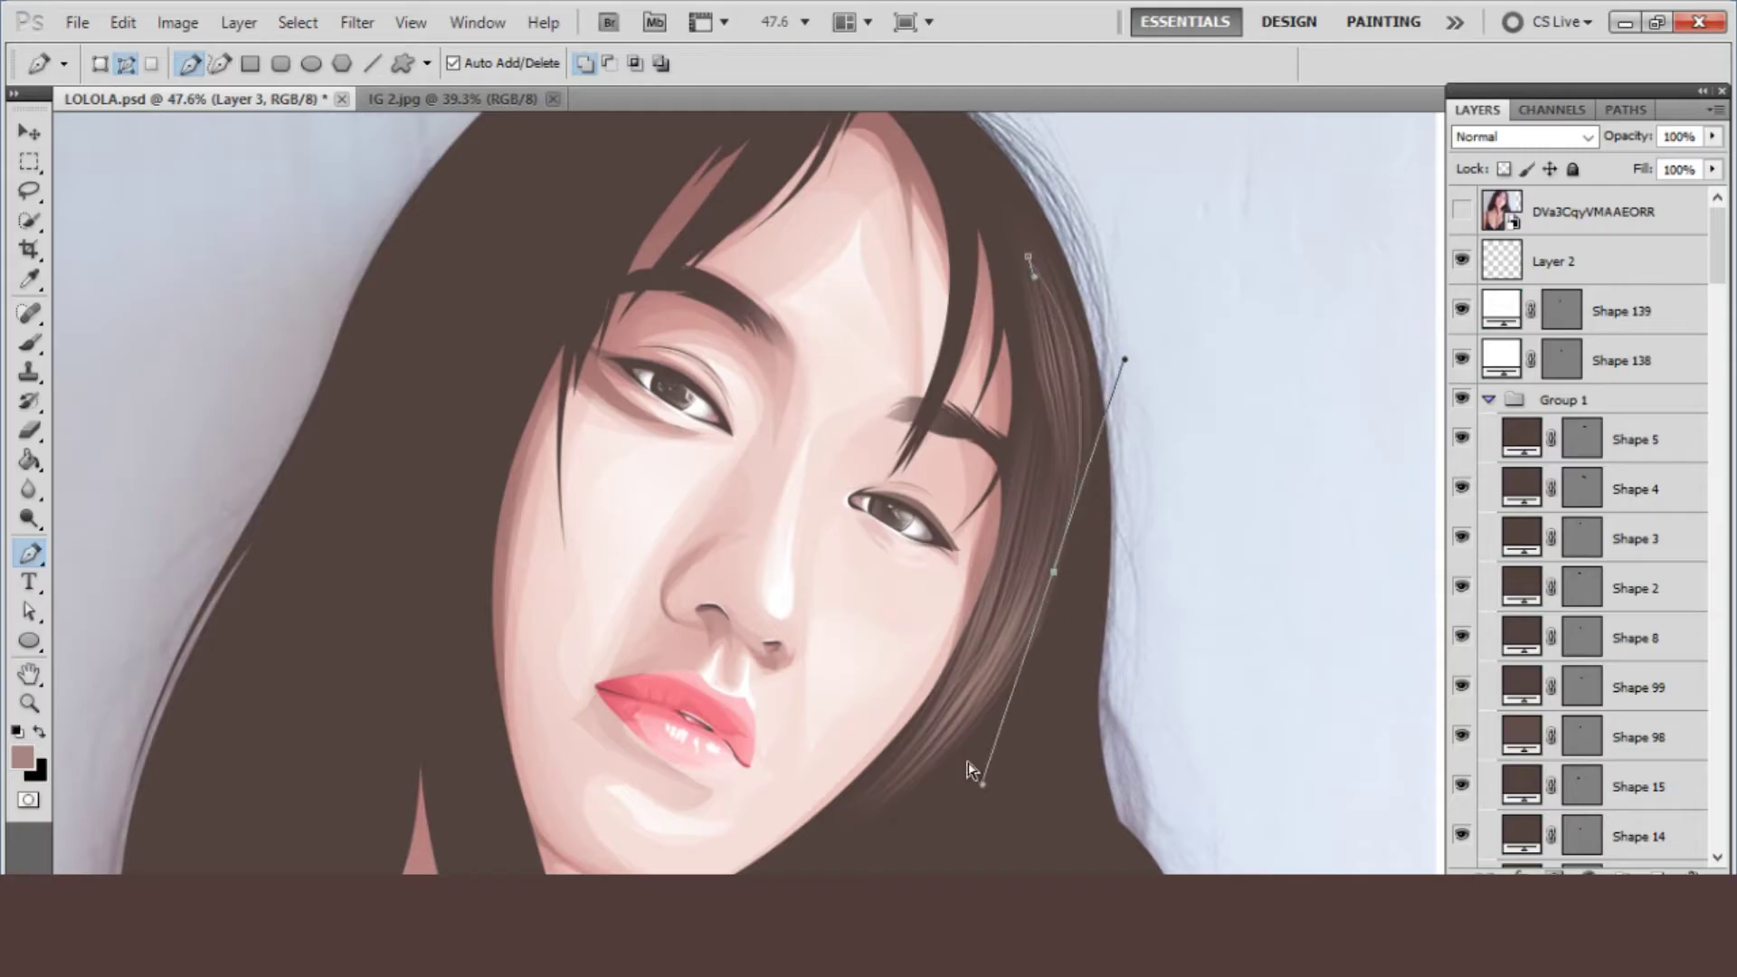
pyautogui.rightClick(934, 760)
pyautogui.click(1044, 656)
pyautogui.press('Return')
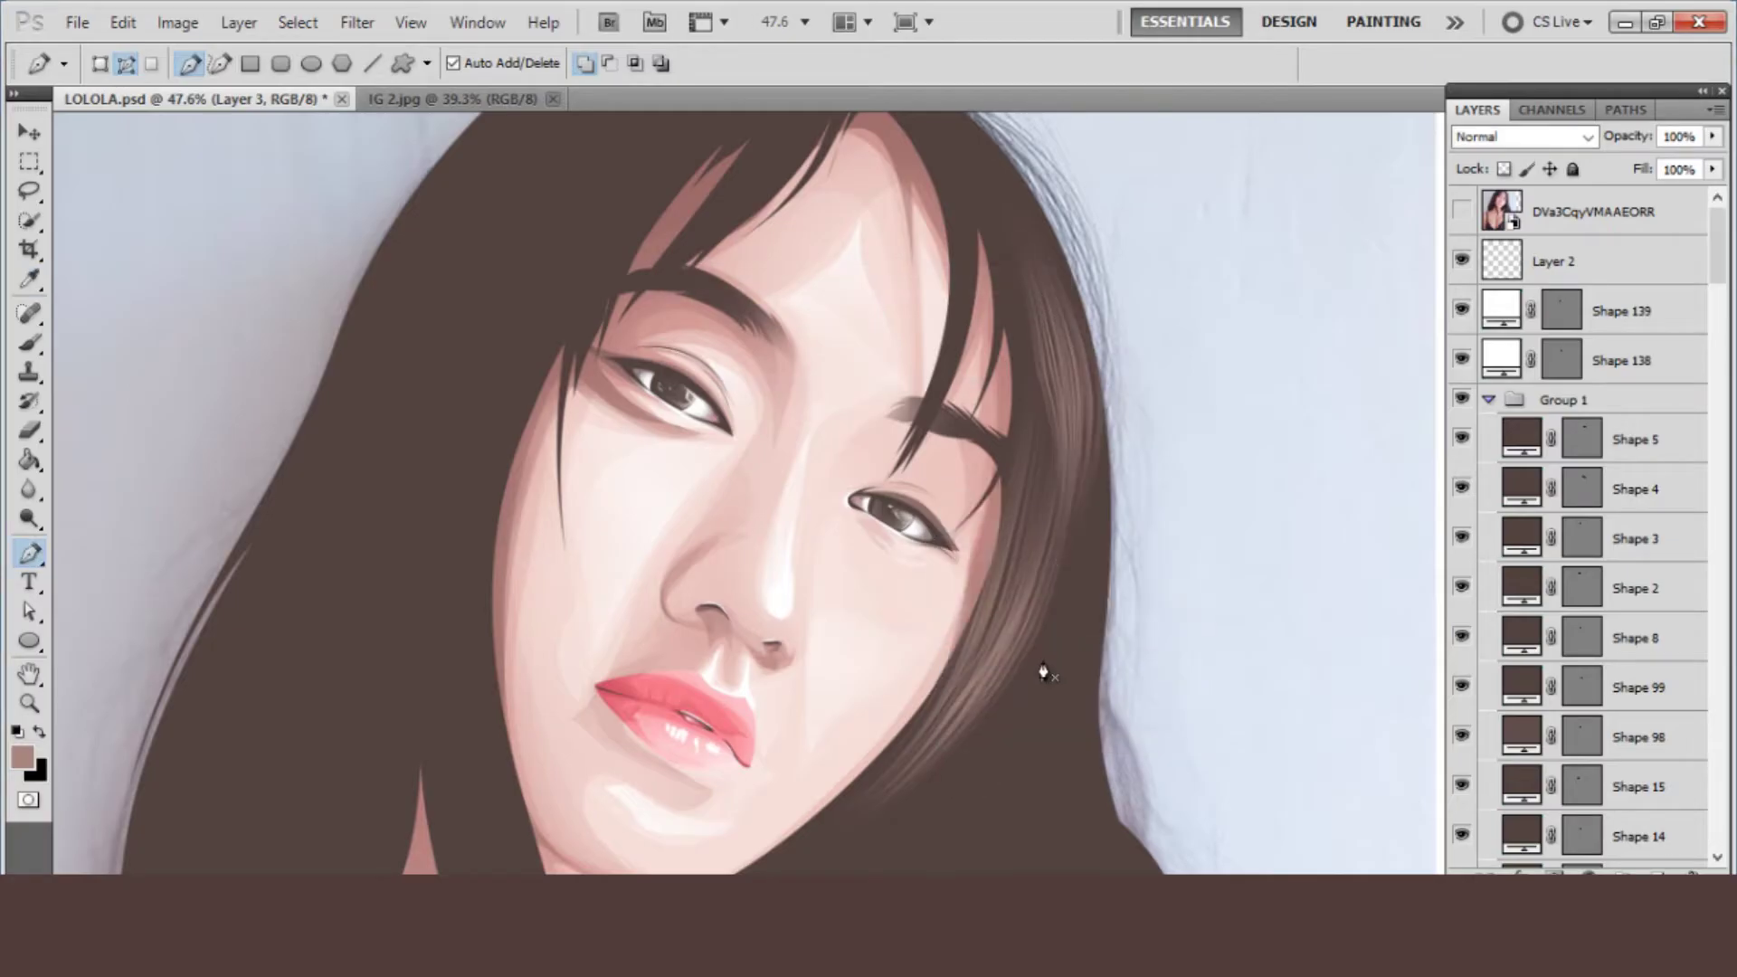
# - Add and stroke two more strand paths beside her right cheek
pyautogui.click(1463, 212)
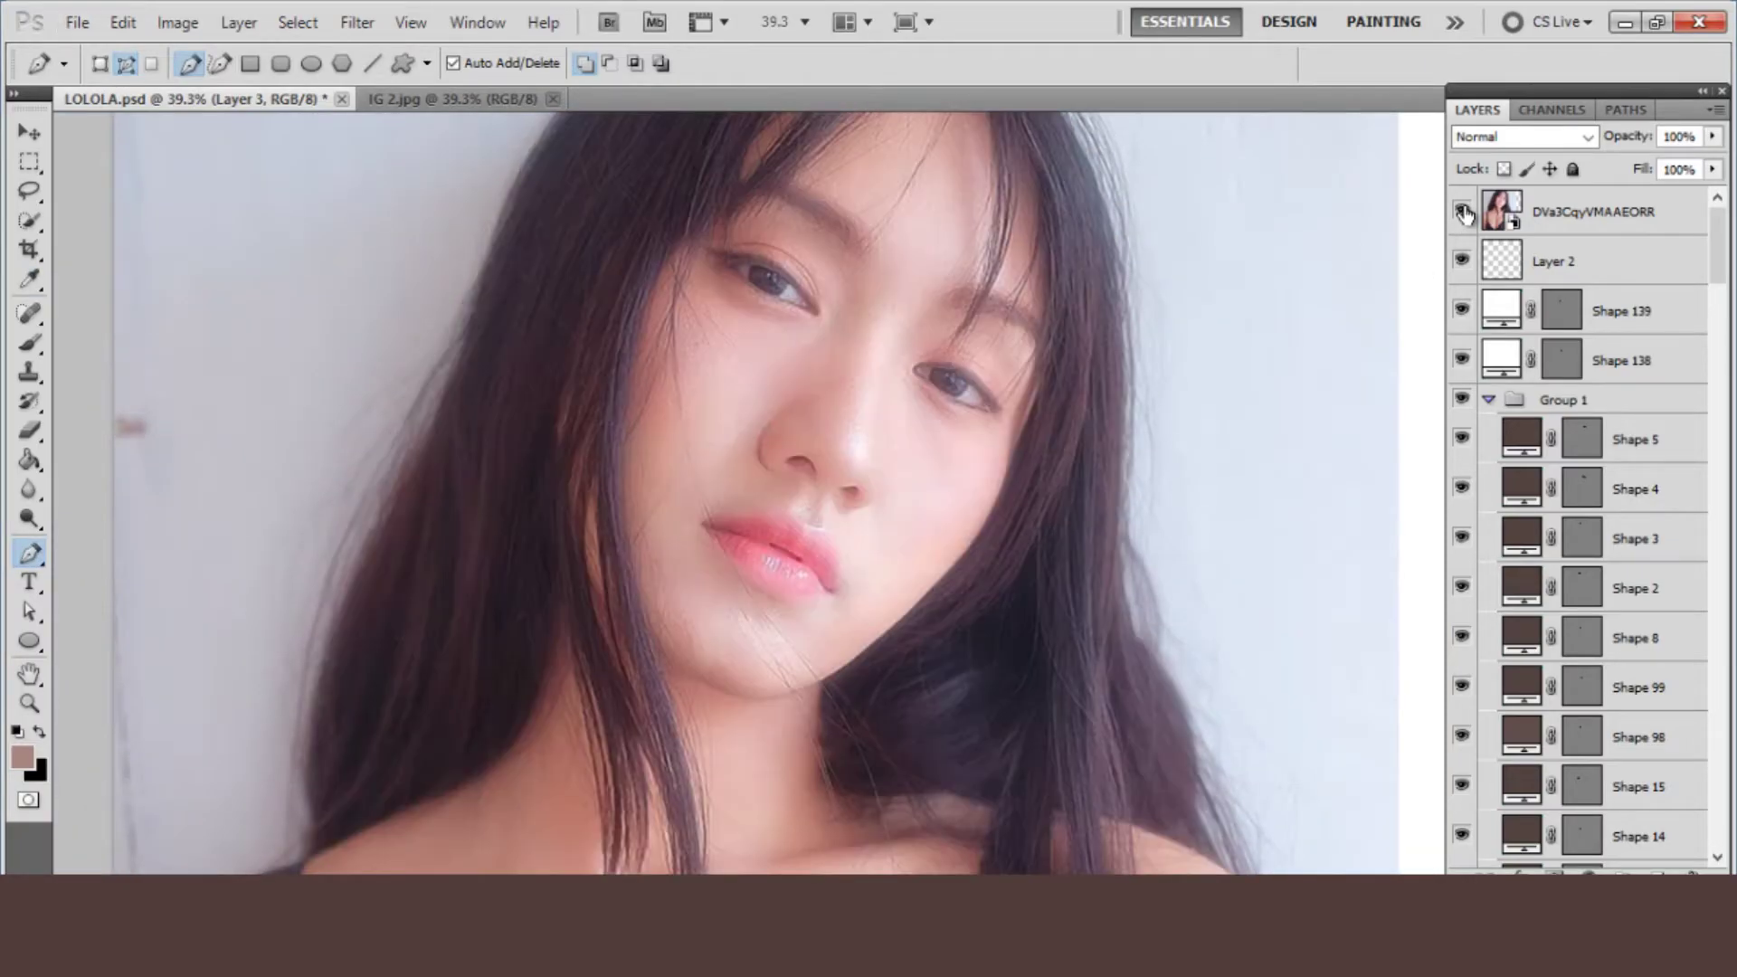
pyautogui.click(1463, 213)
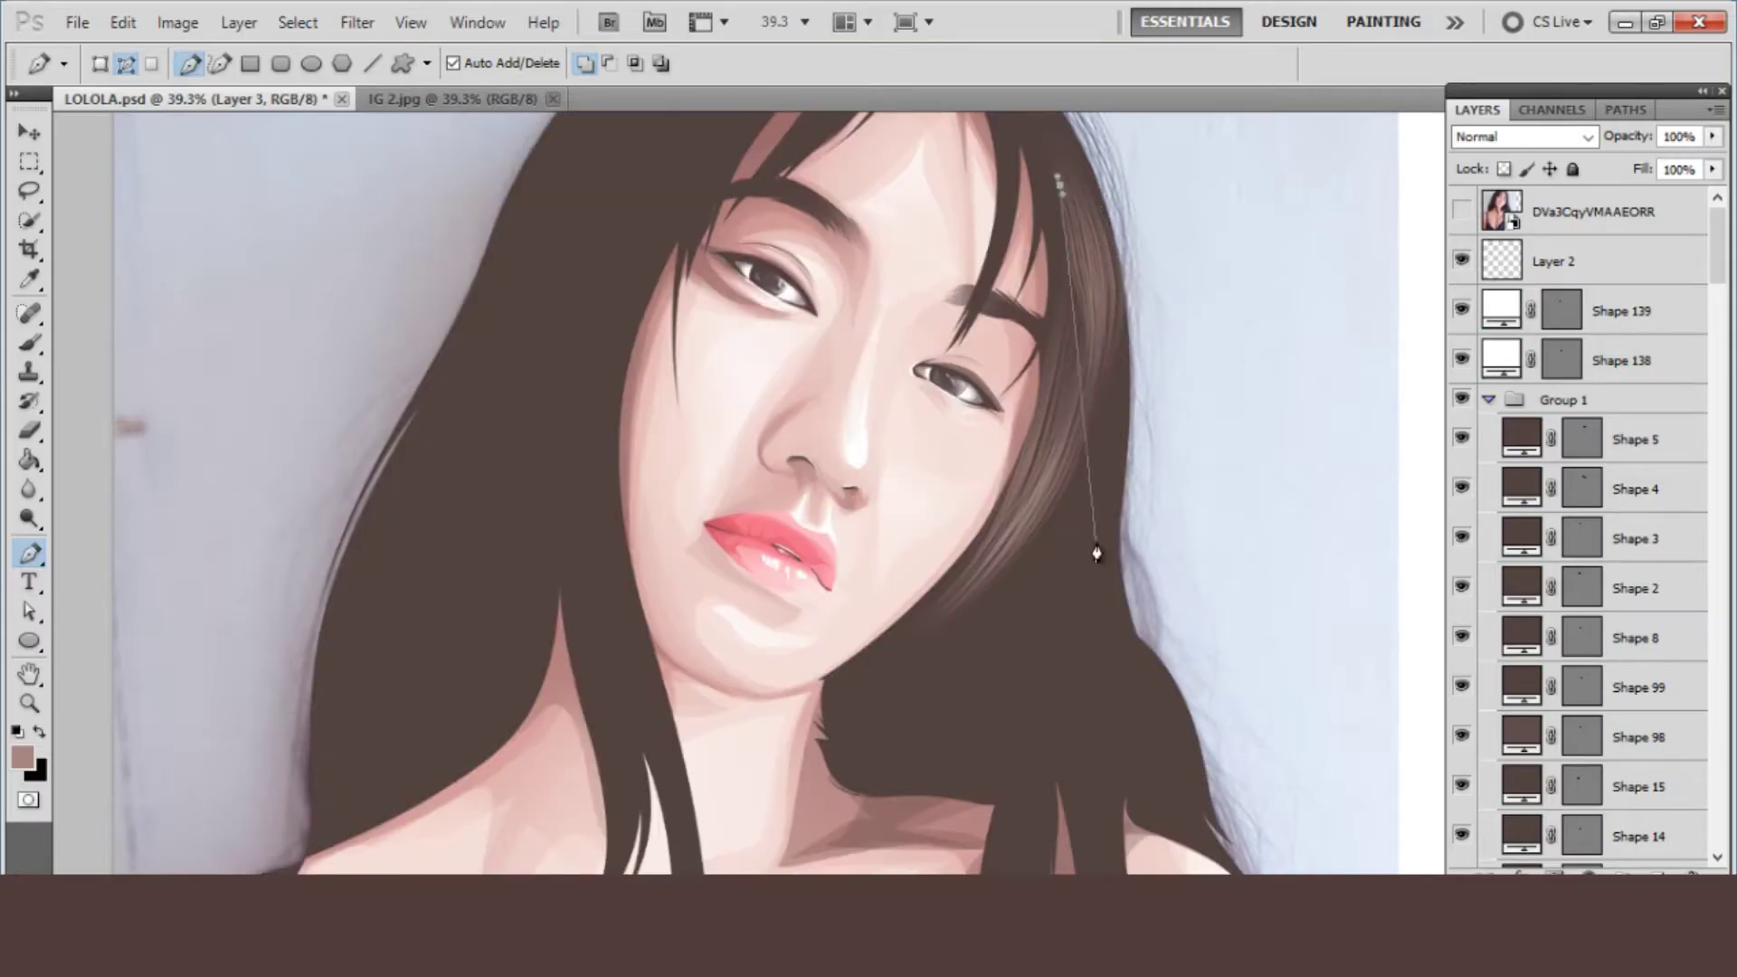
pyautogui.moveTo(1097, 549); pyautogui.dragTo(1062, 750)
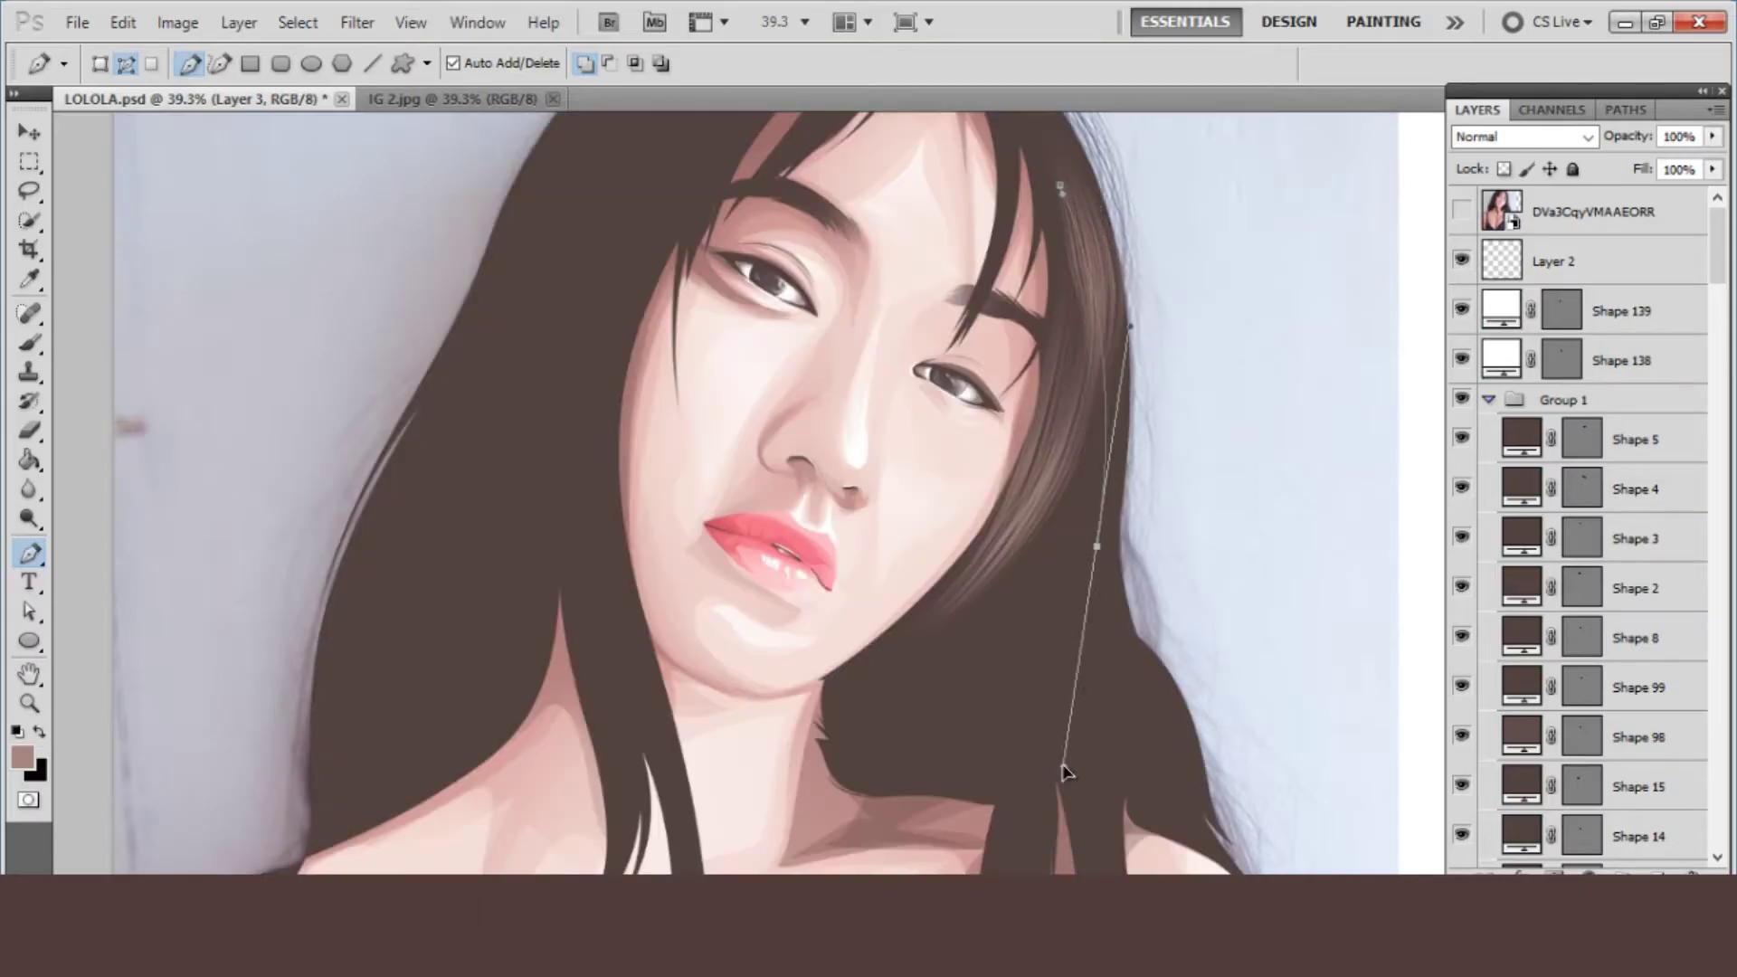
pyautogui.rightClick(1001, 592)
pyautogui.click(1075, 763)
pyautogui.press('Return')
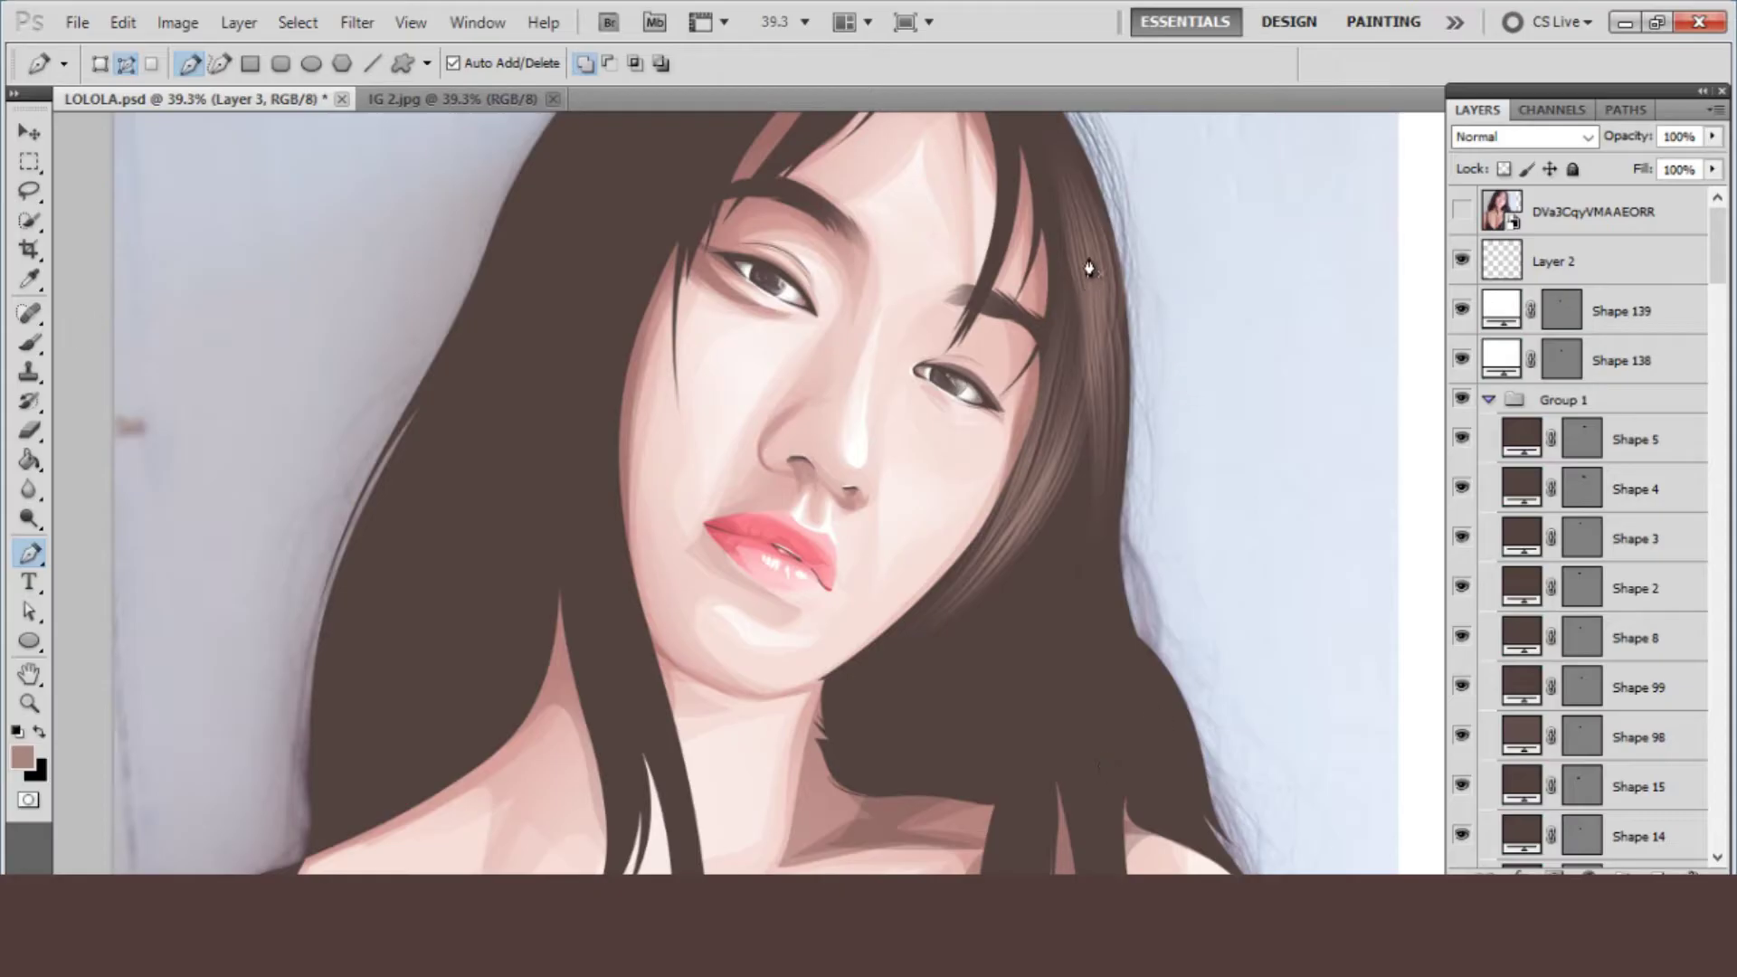
pyautogui.click(1071, 185)
pyautogui.moveTo(1100, 622); pyautogui.dragTo(1043, 812)
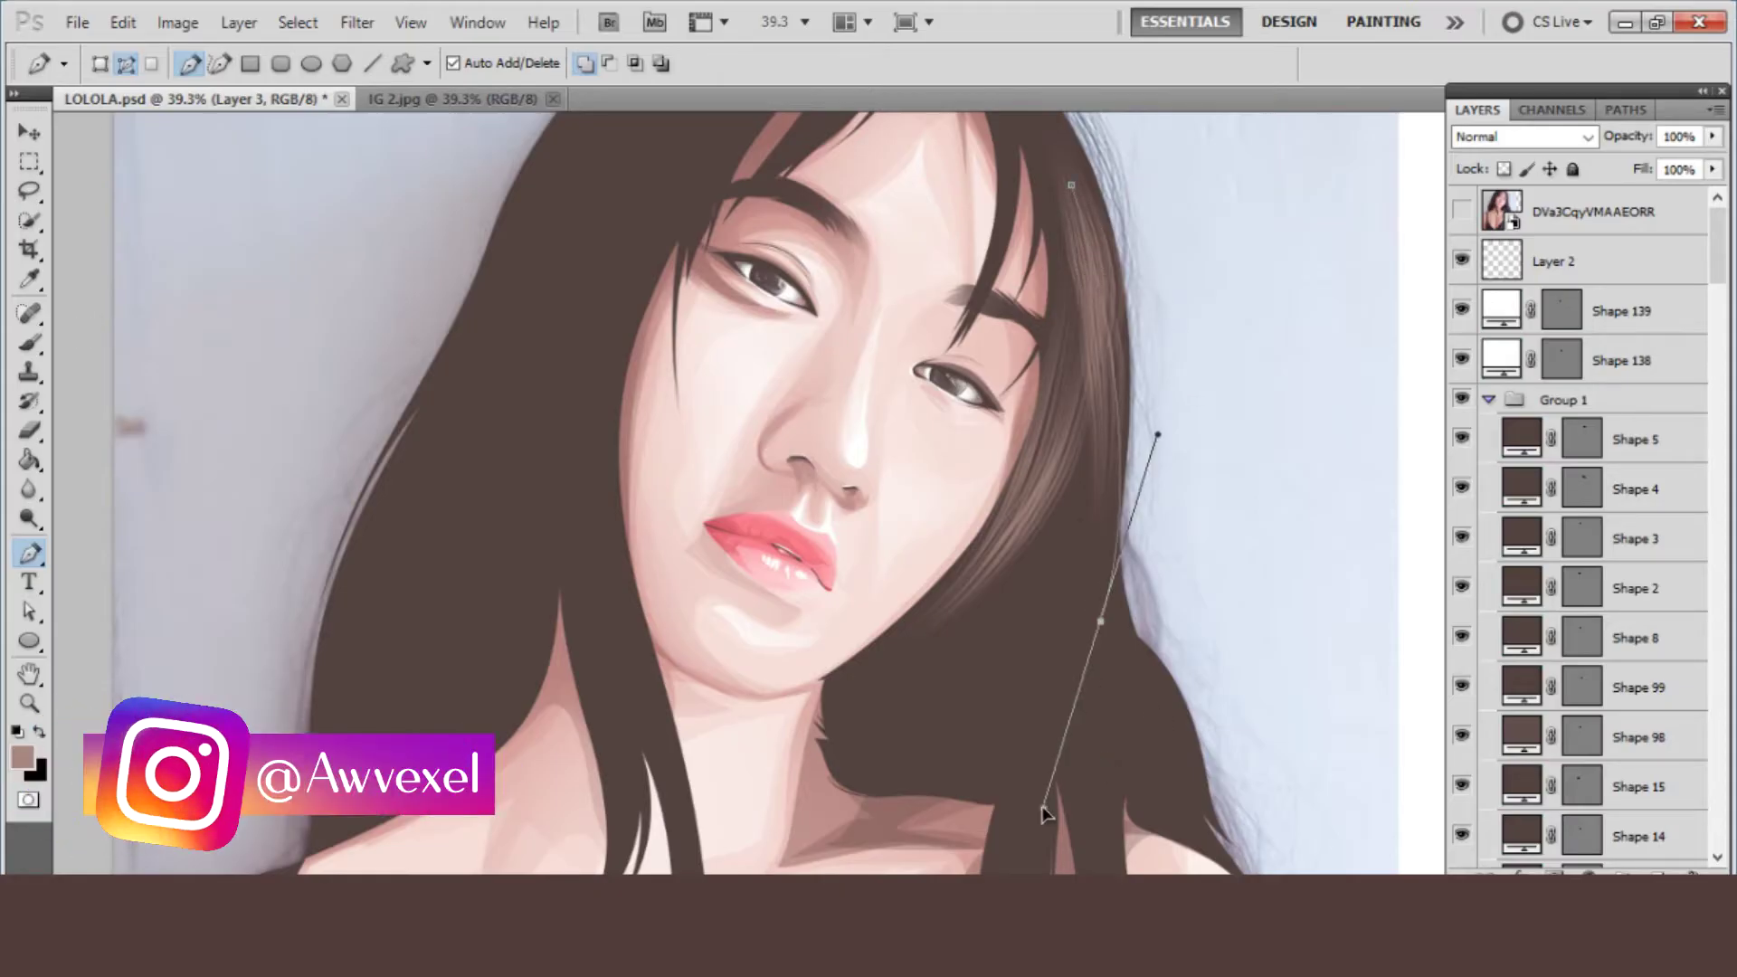
pyautogui.rightClick(1014, 692)
pyautogui.click(1126, 579)
pyautogui.press('Return')
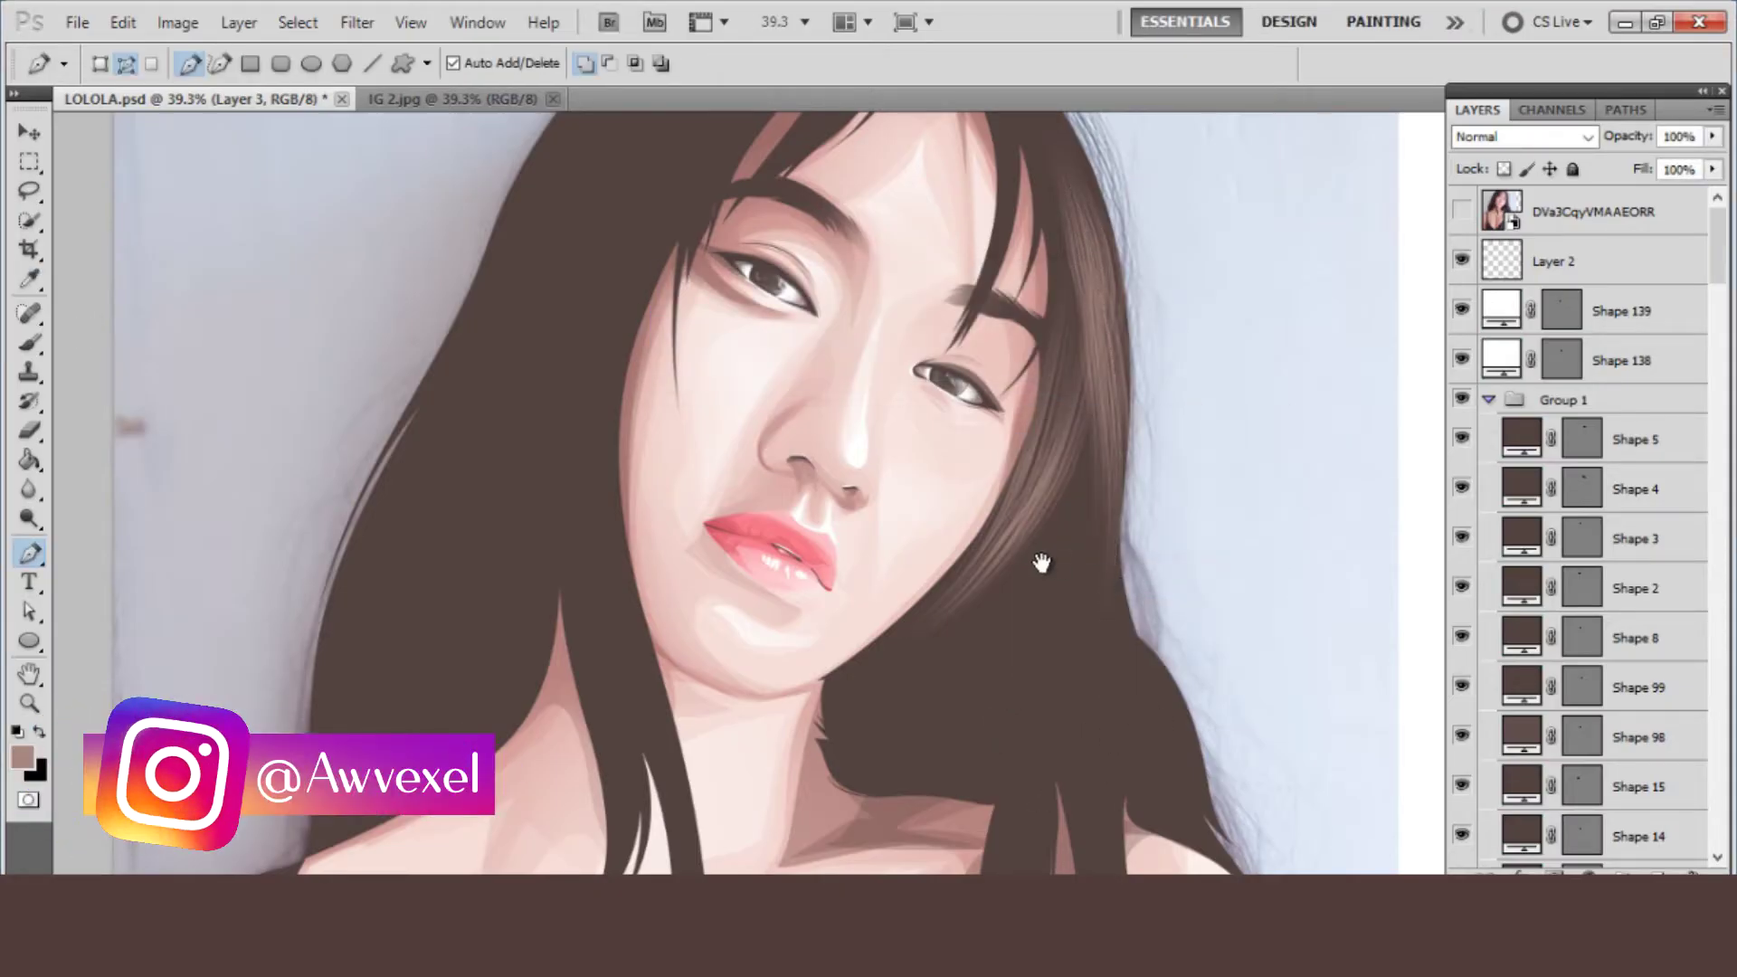
pyautogui.scroll(-2, 1041, 563)
pyautogui.scroll(-2, 1050, 492)
# - Pan to the chest and stroke two strand paths curving toward the bra strap
pyautogui.scroll(-1, 1050, 522)
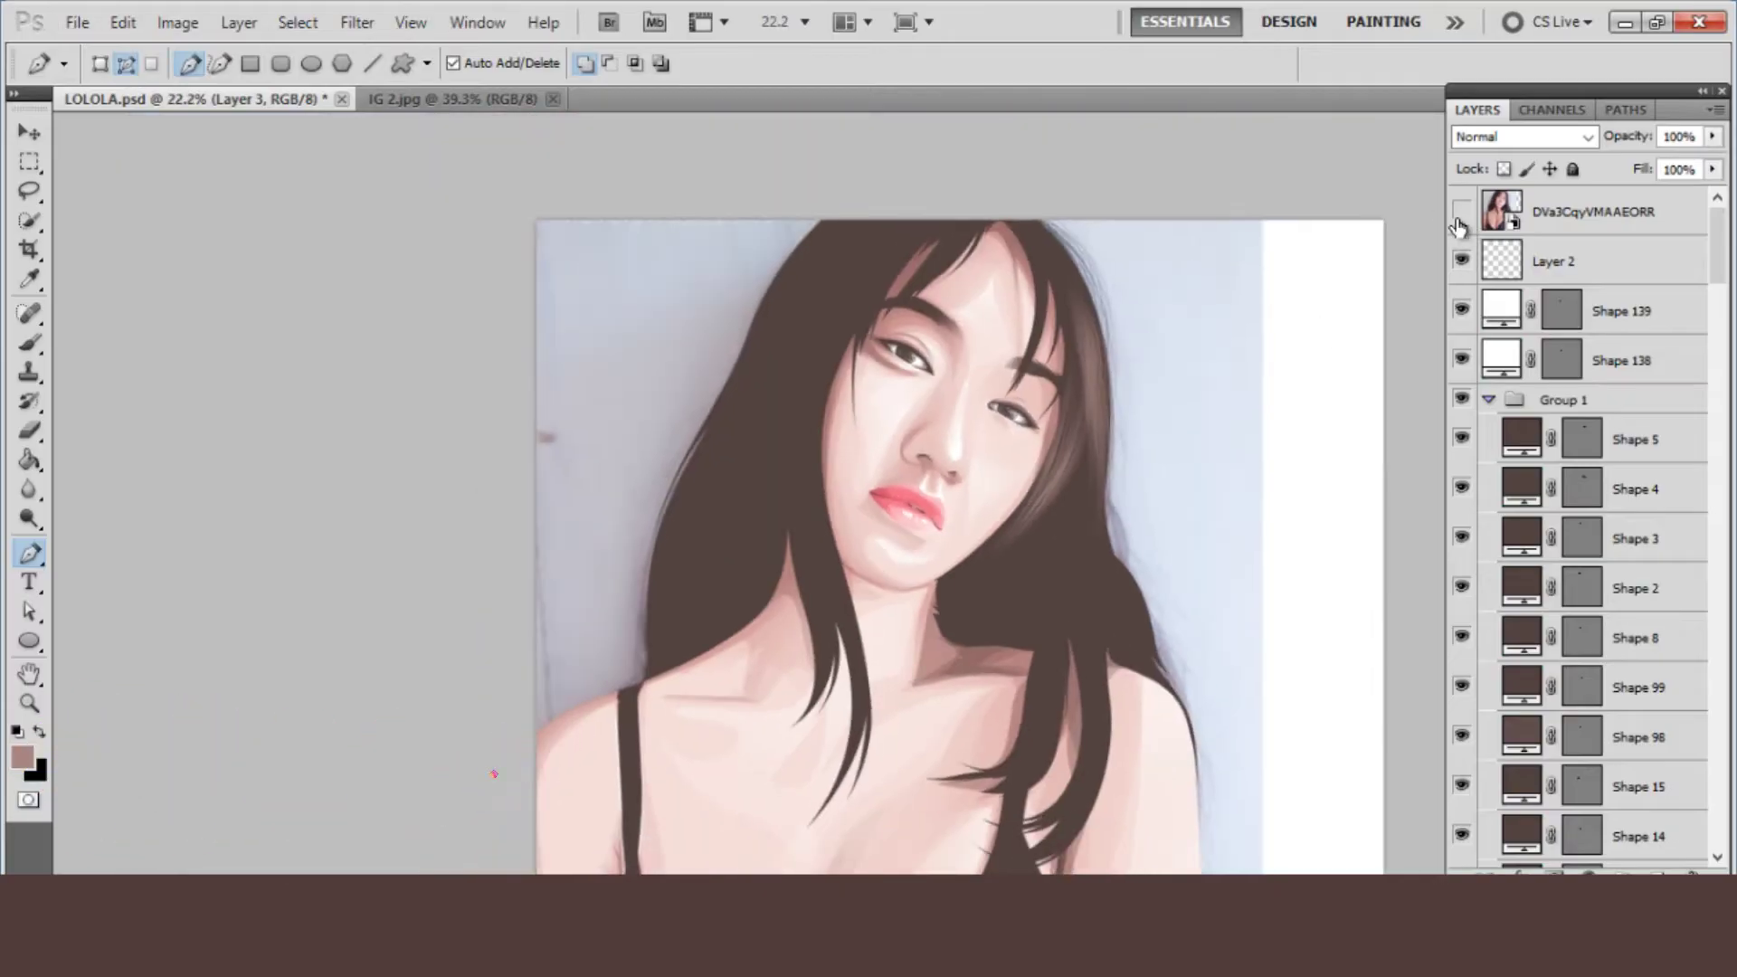
pyautogui.click(1462, 212)
pyautogui.moveTo(1073, 697); pyautogui.dragTo(1156, 466)
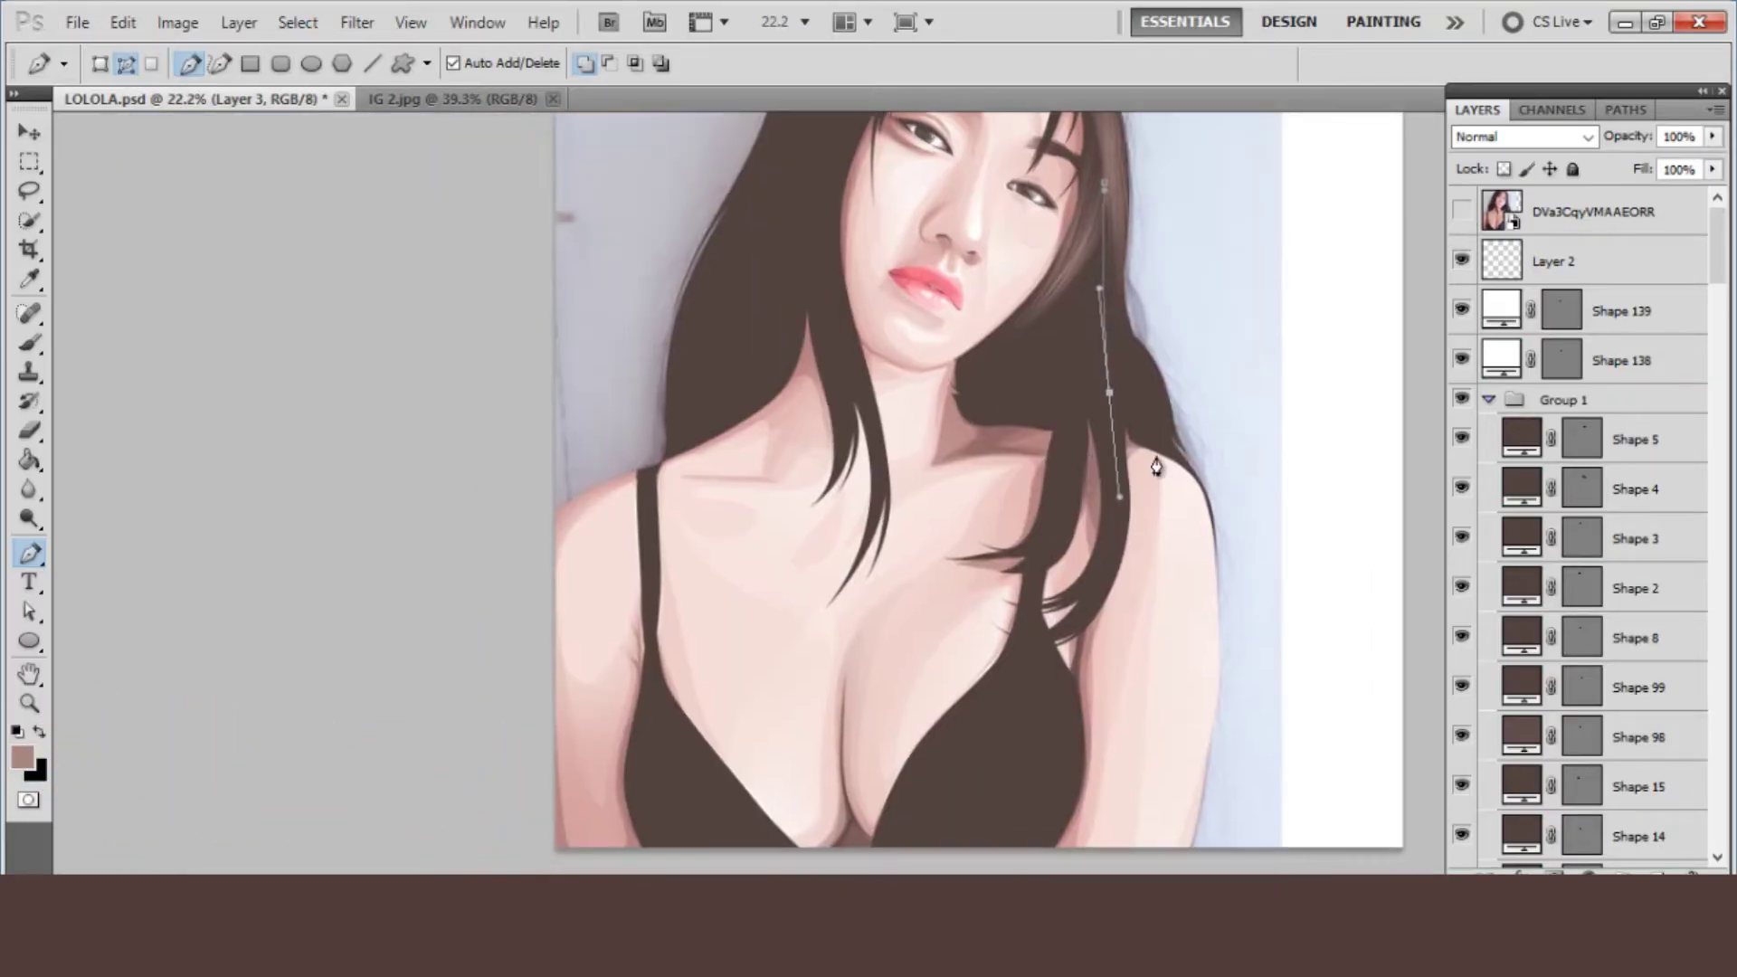
pyautogui.click(1462, 212)
pyautogui.moveTo(1033, 642); pyautogui.dragTo(931, 676)
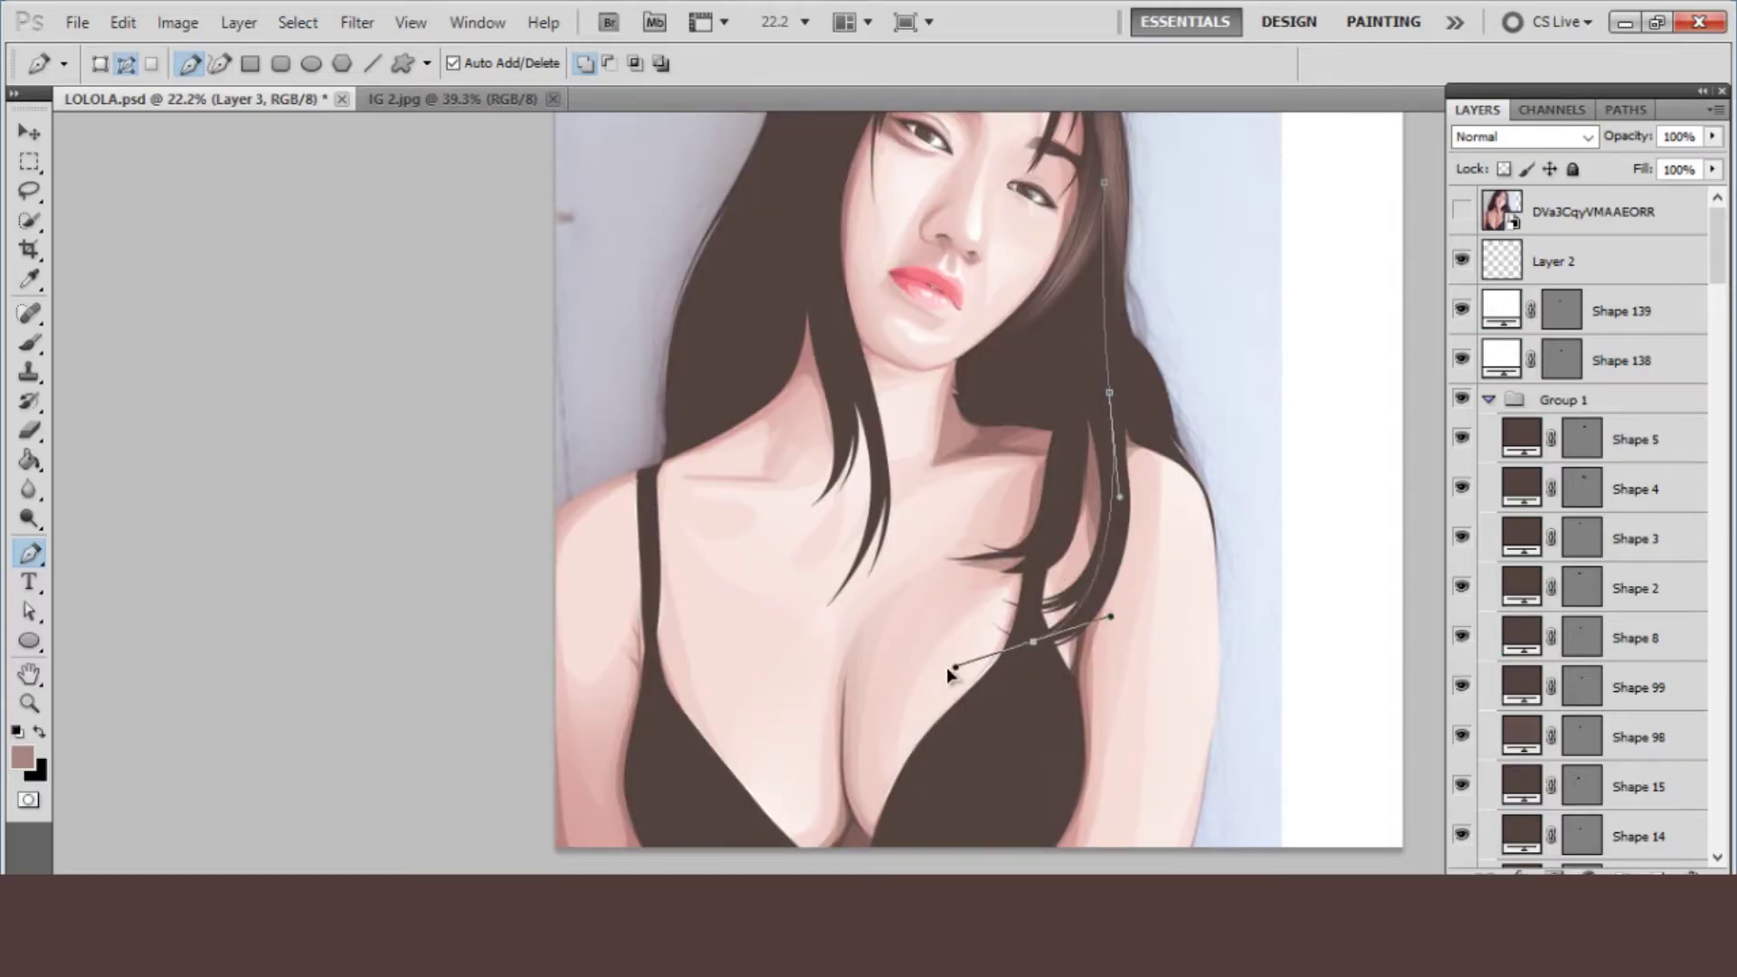
pyautogui.rightClick(1199, 593)
pyautogui.click(1264, 760)
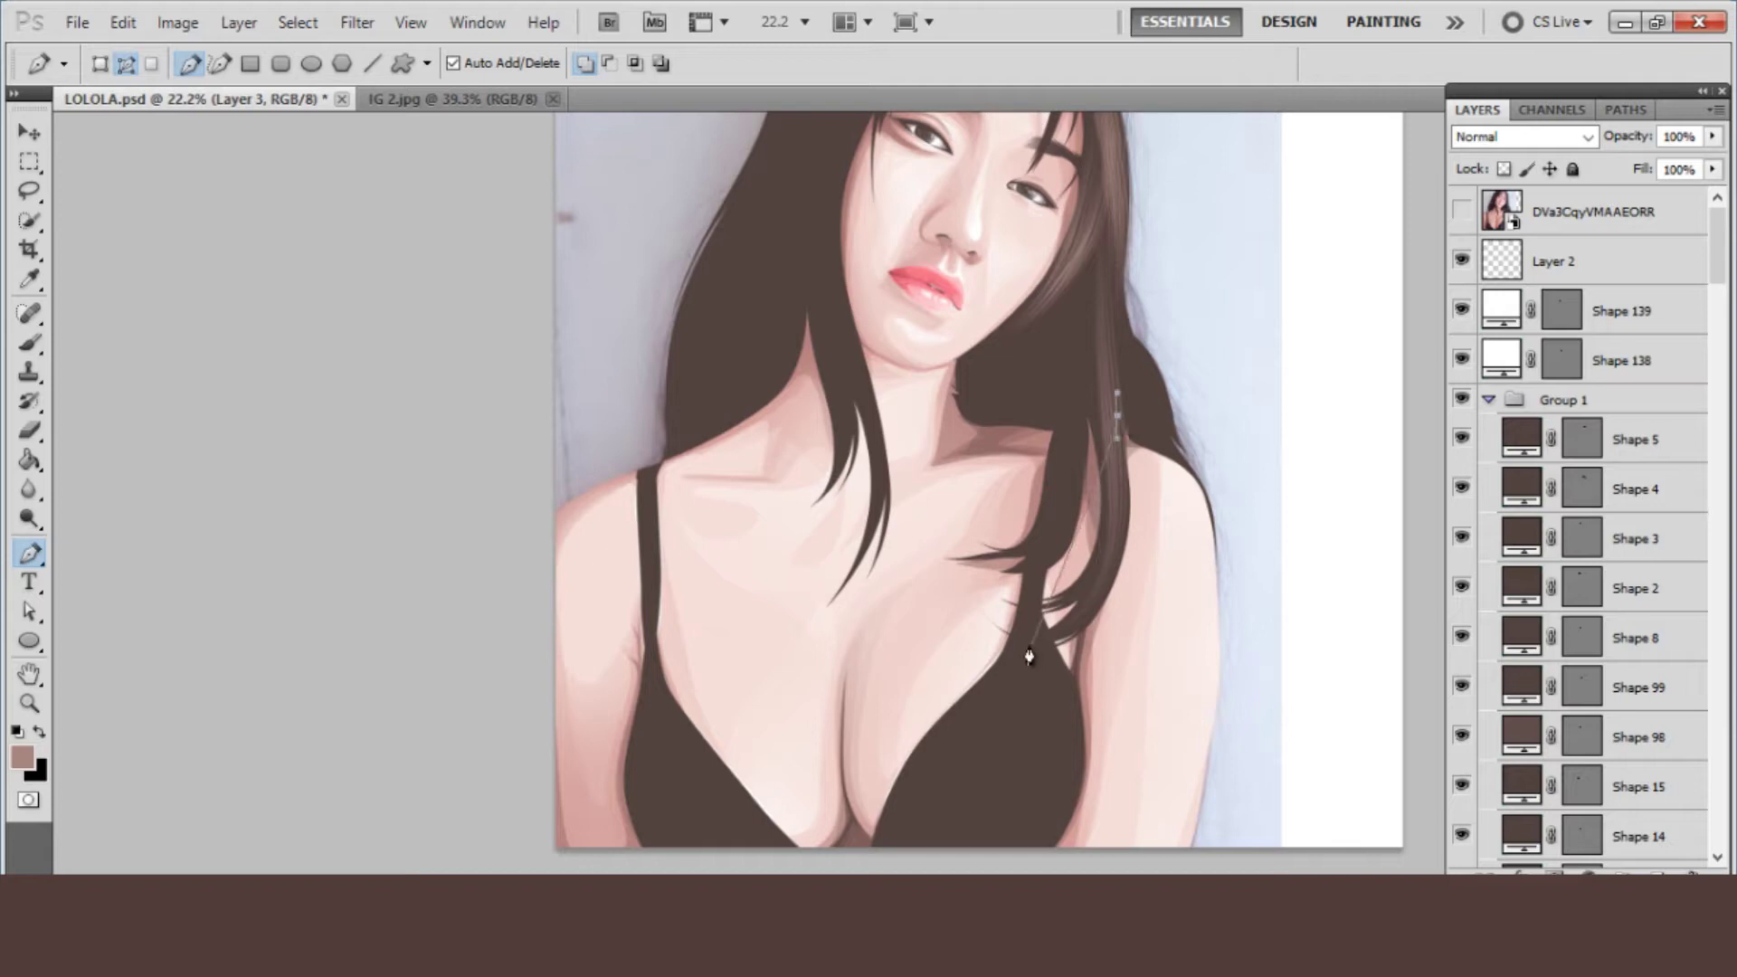
pyautogui.moveTo(1030, 655); pyautogui.dragTo(904, 670)
pyautogui.rightClick(1027, 514)
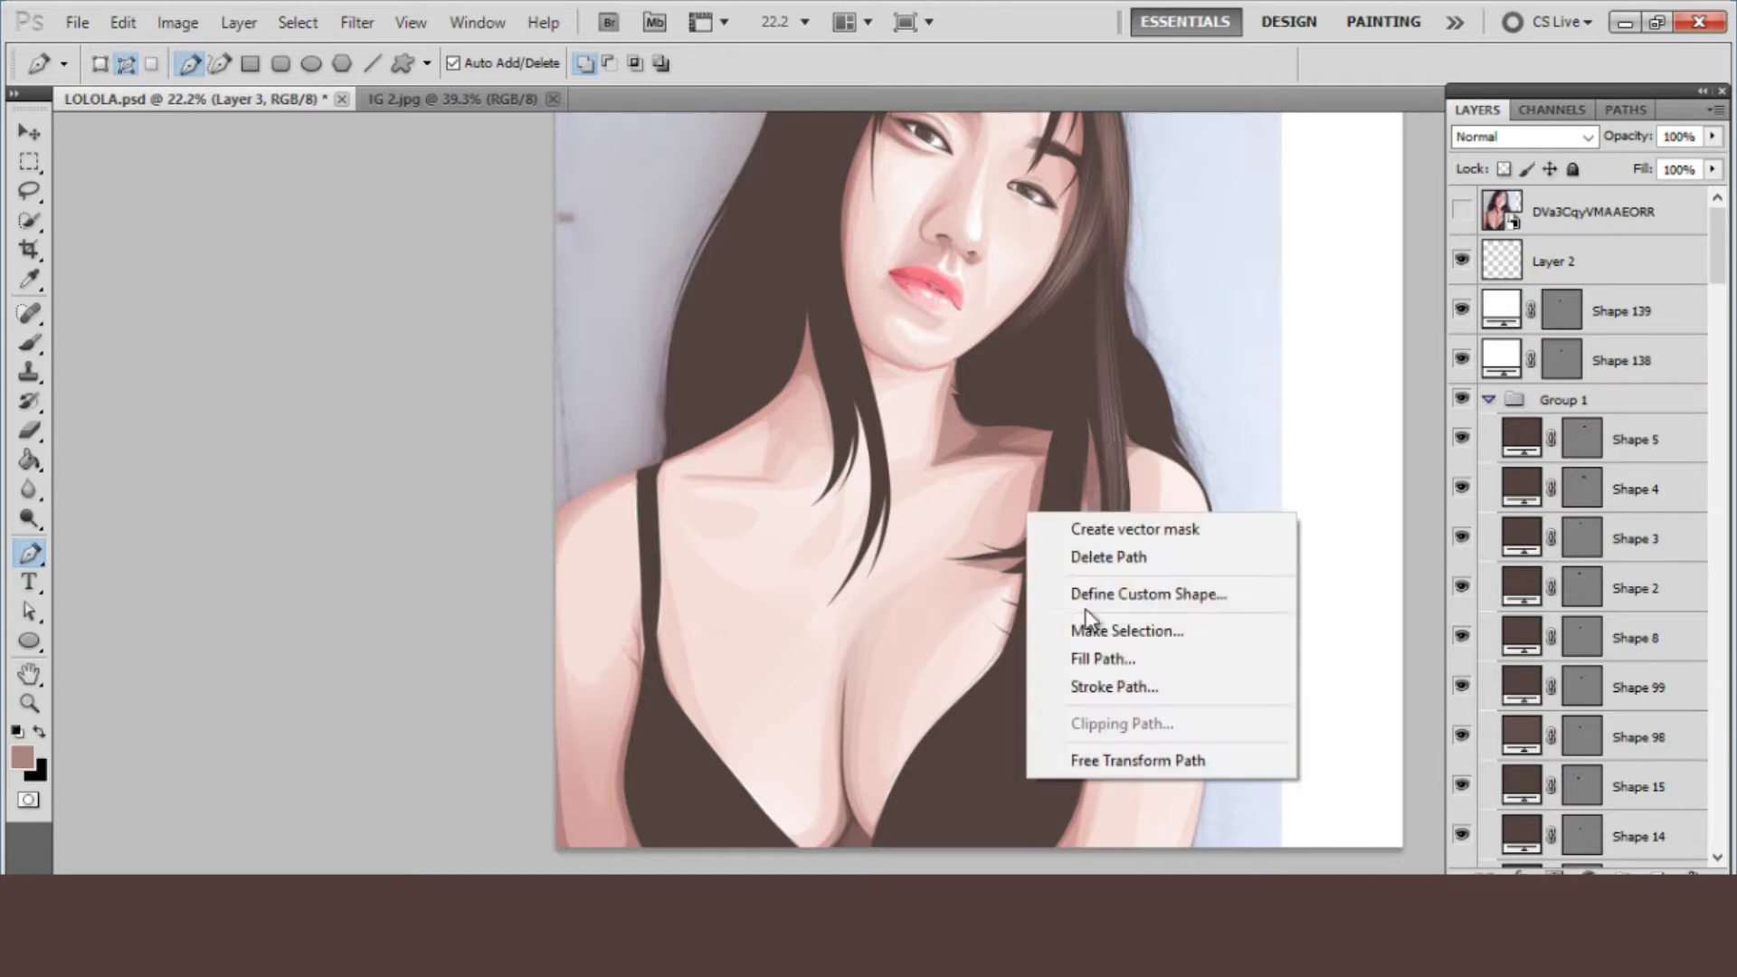
pyautogui.click(1109, 686)
pyautogui.press('Return')
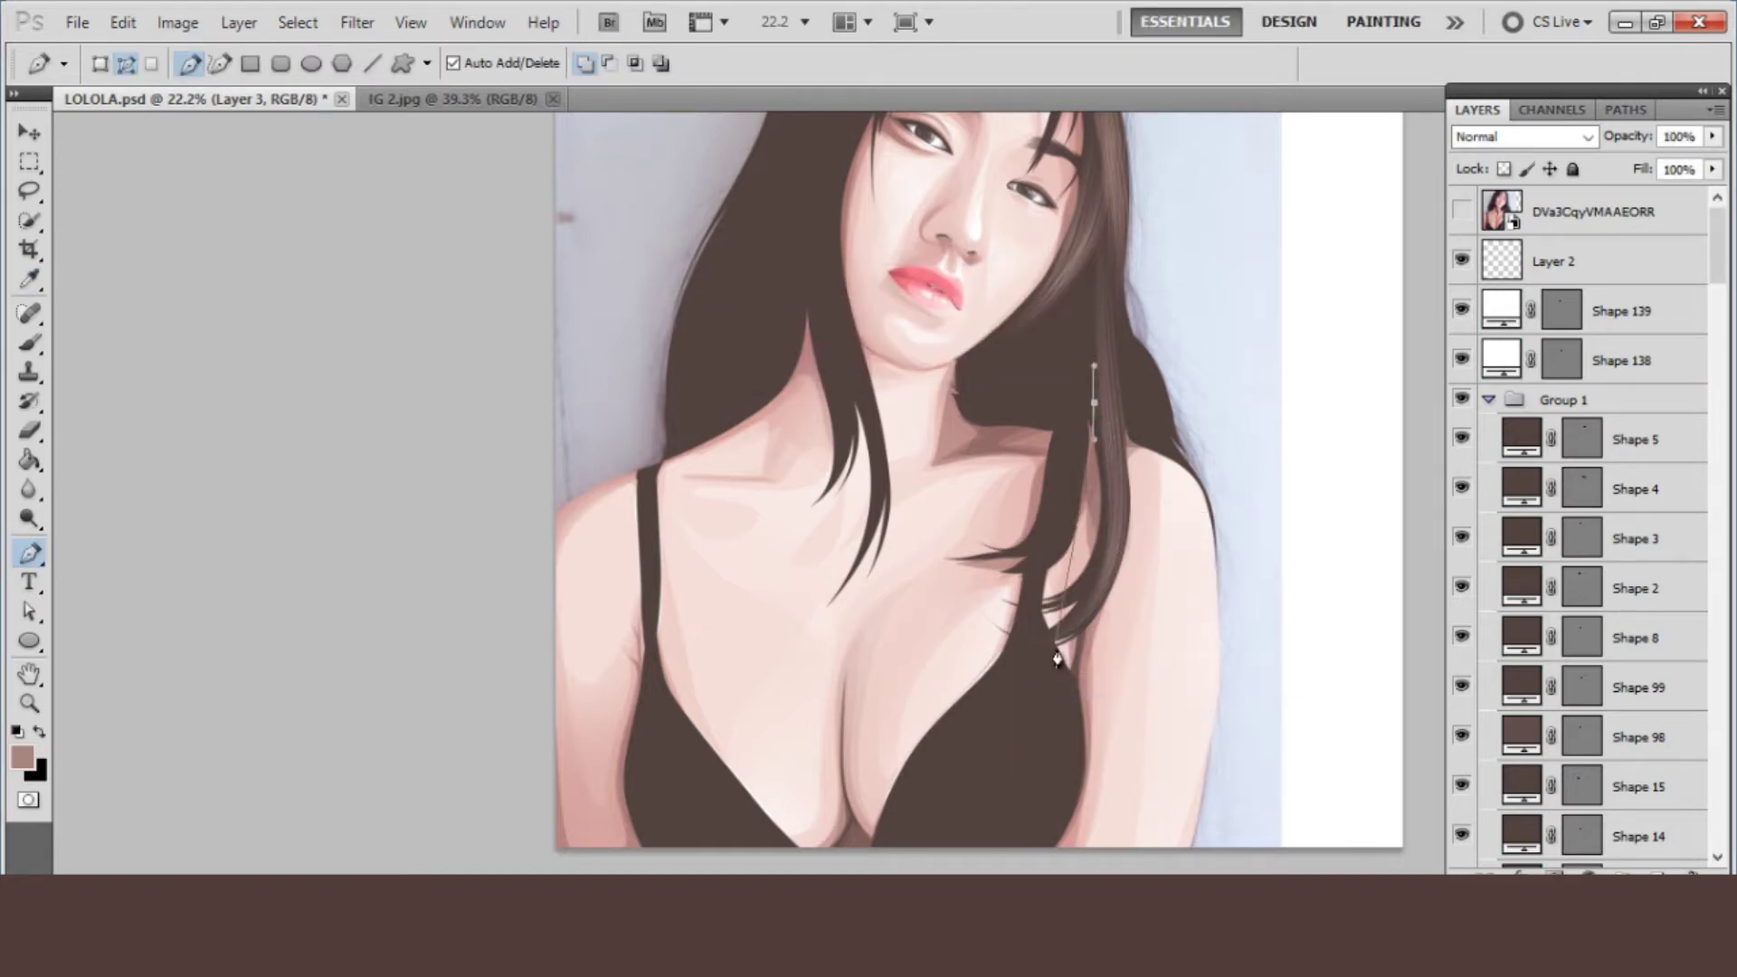
# - Stroke two more strands along the hair and across the upper chest
pyautogui.moveTo(1025, 653); pyautogui.dragTo(864, 709)
pyautogui.rightClick(1041, 441)
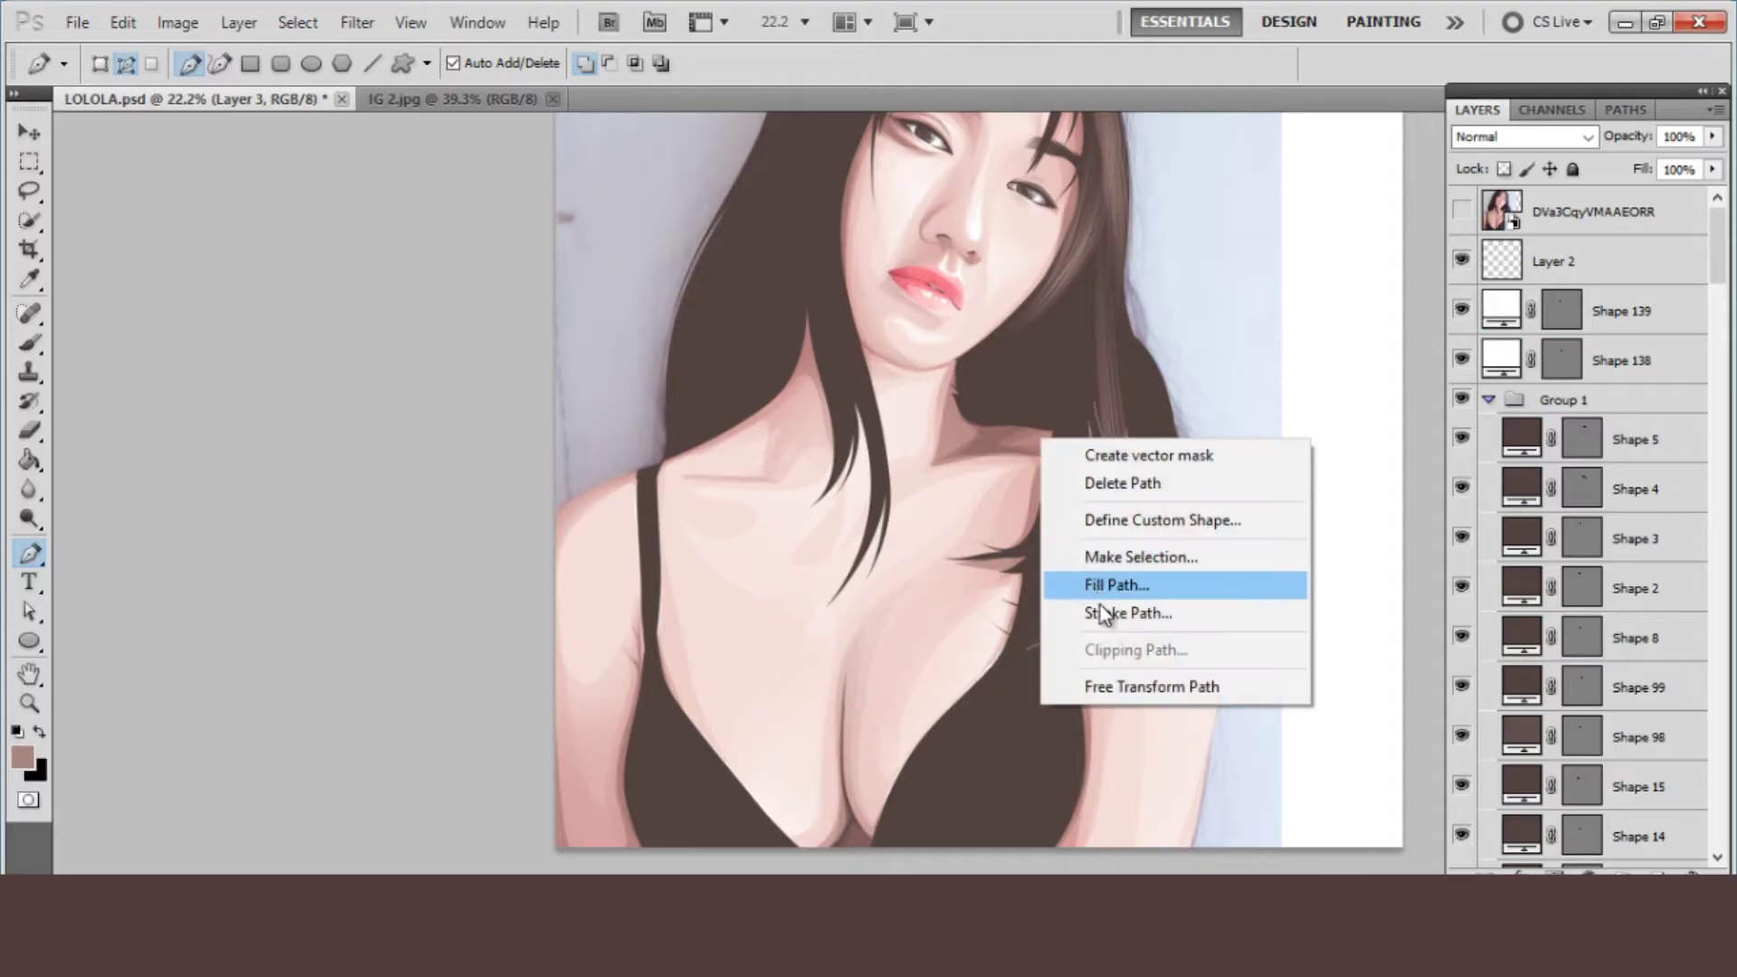
pyautogui.click(1100, 613)
pyautogui.press('Return')
pyautogui.scroll(1, 1098, 618)
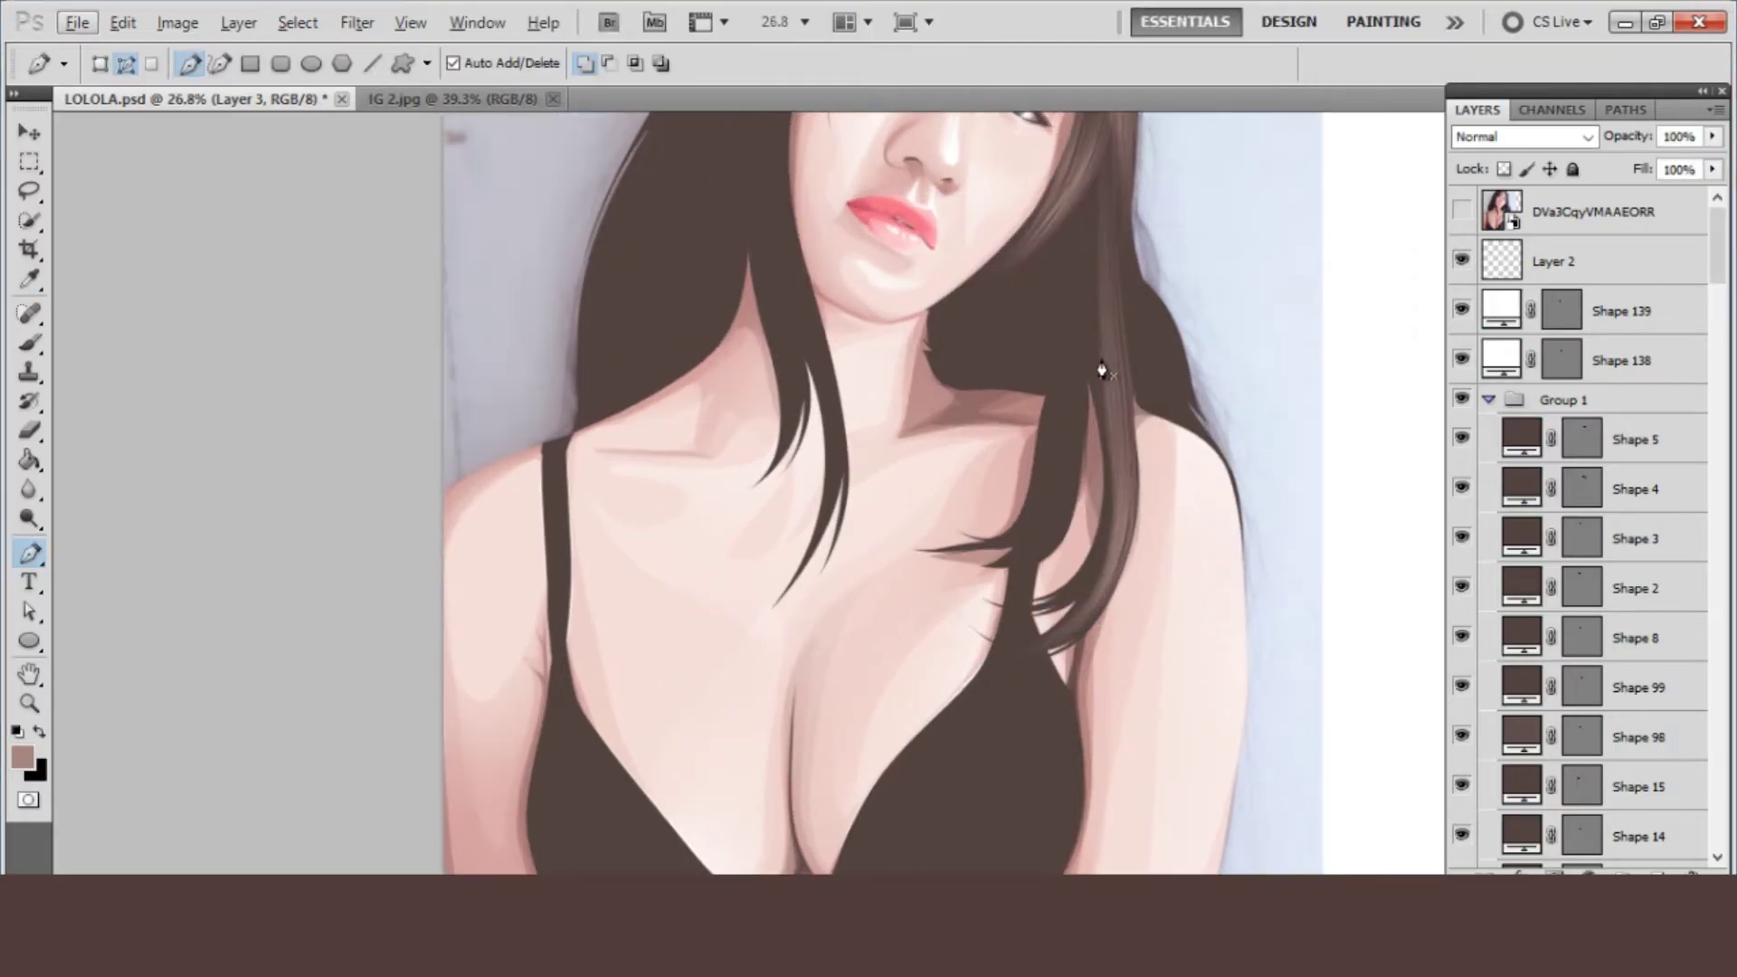
pyautogui.moveTo(1006, 600); pyautogui.dragTo(857, 594)
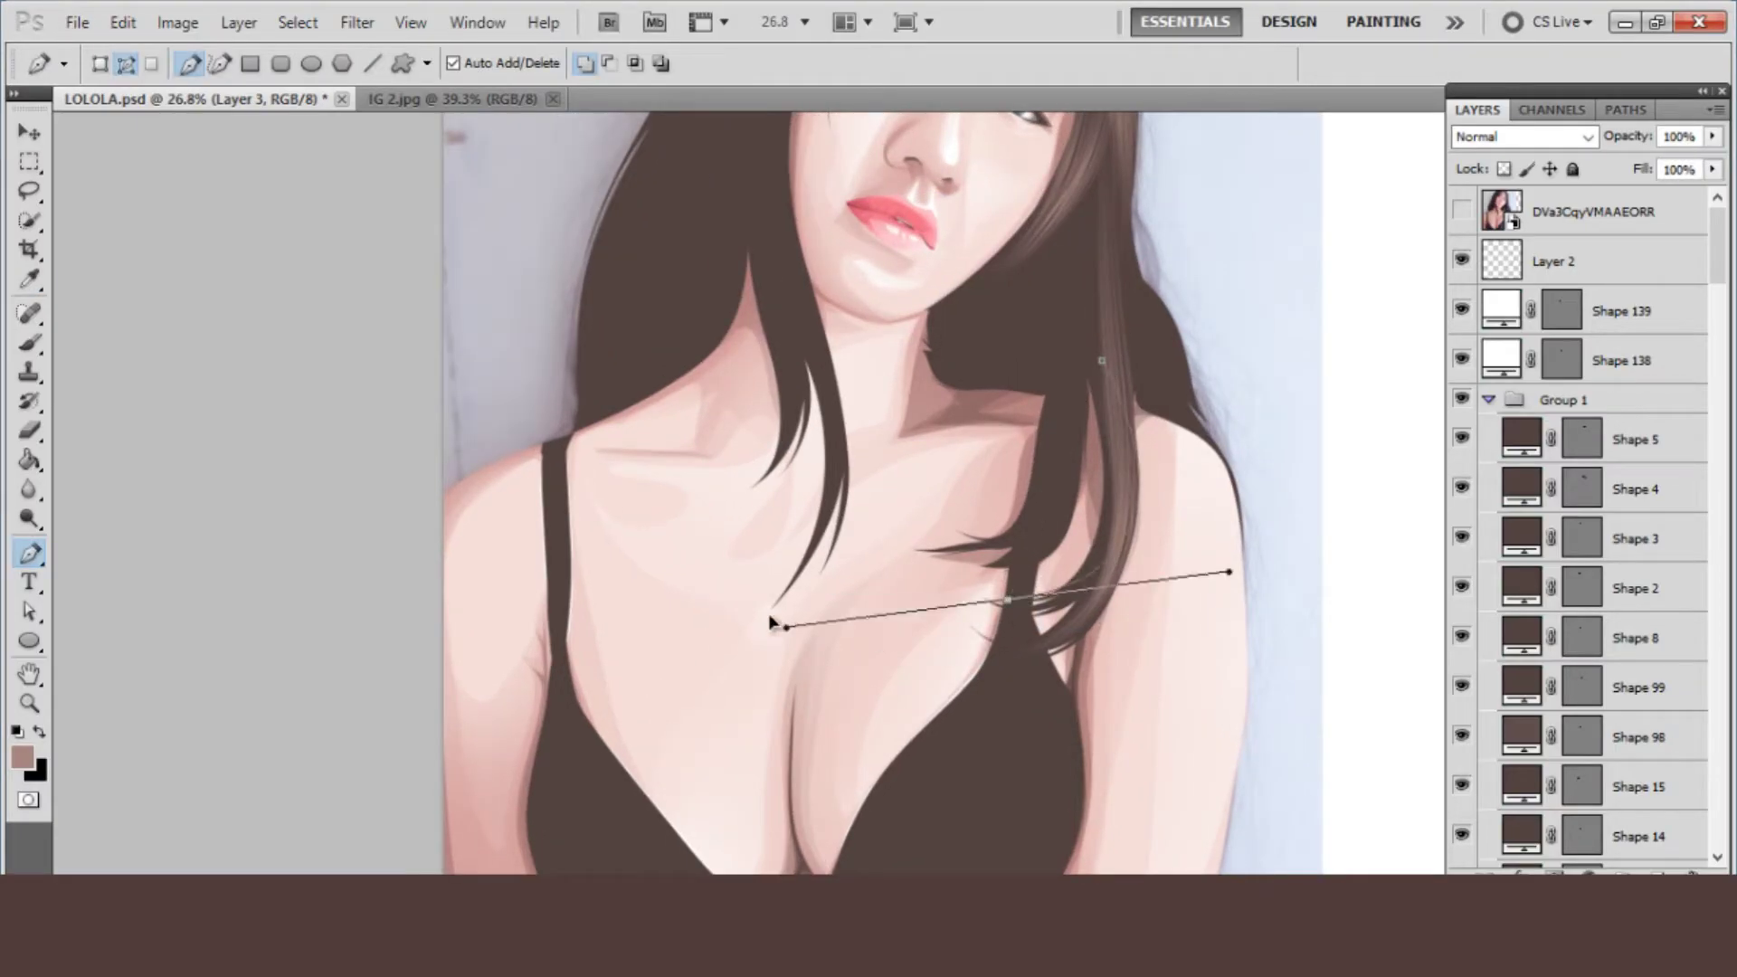
pyautogui.rightClick(970, 505)
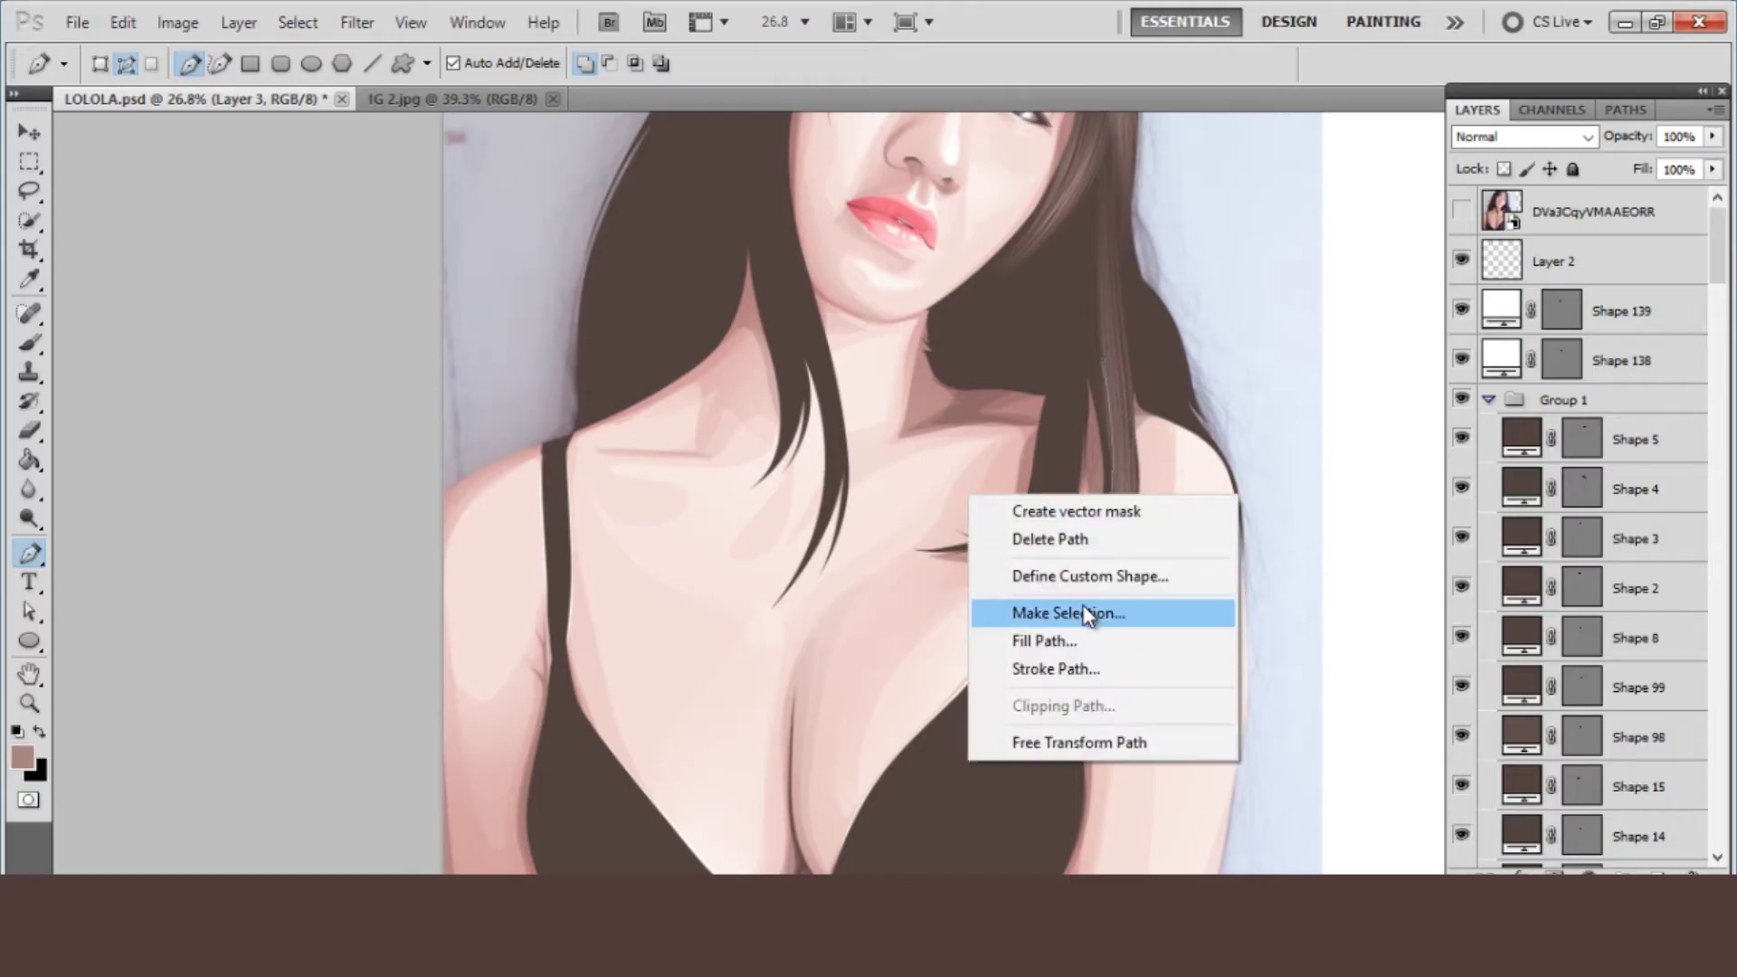
pyautogui.click(1070, 667)
pyautogui.press('Return')
pyautogui.scroll(2, 1086, 480)
pyautogui.scroll(2, 1124, 449)
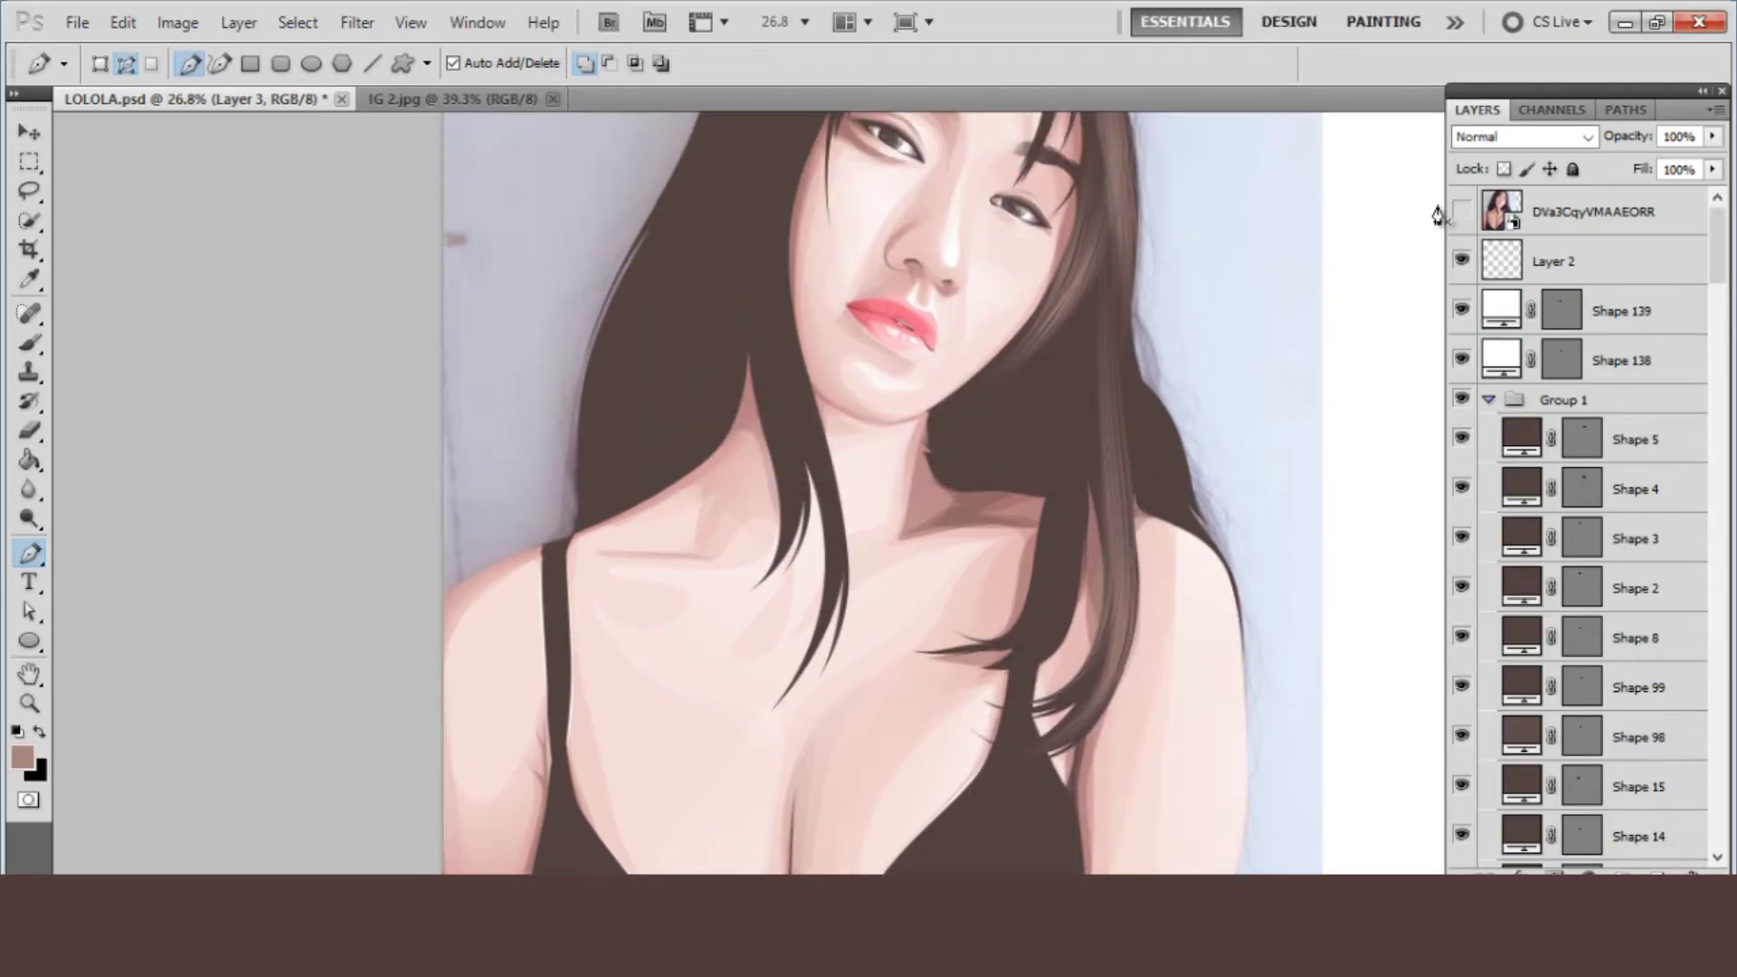
# - Stroke the newly drawn path as a hair strand with the brush
pyautogui.click(1461, 214)
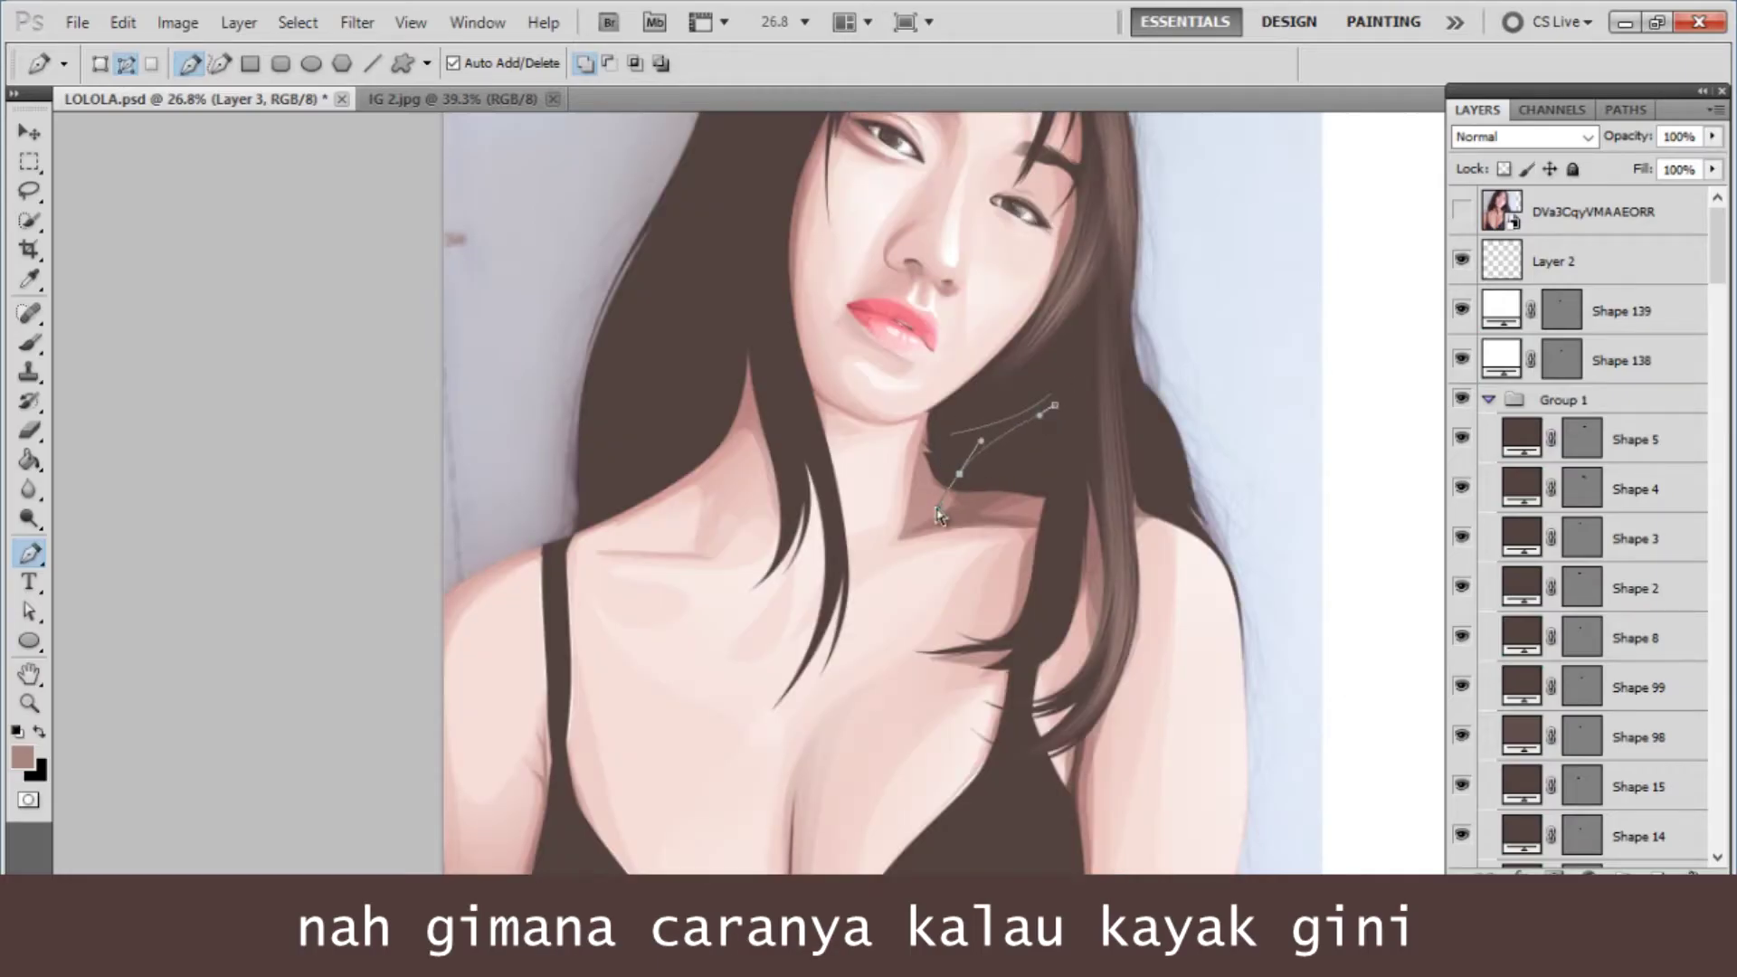
pyautogui.press('Return')
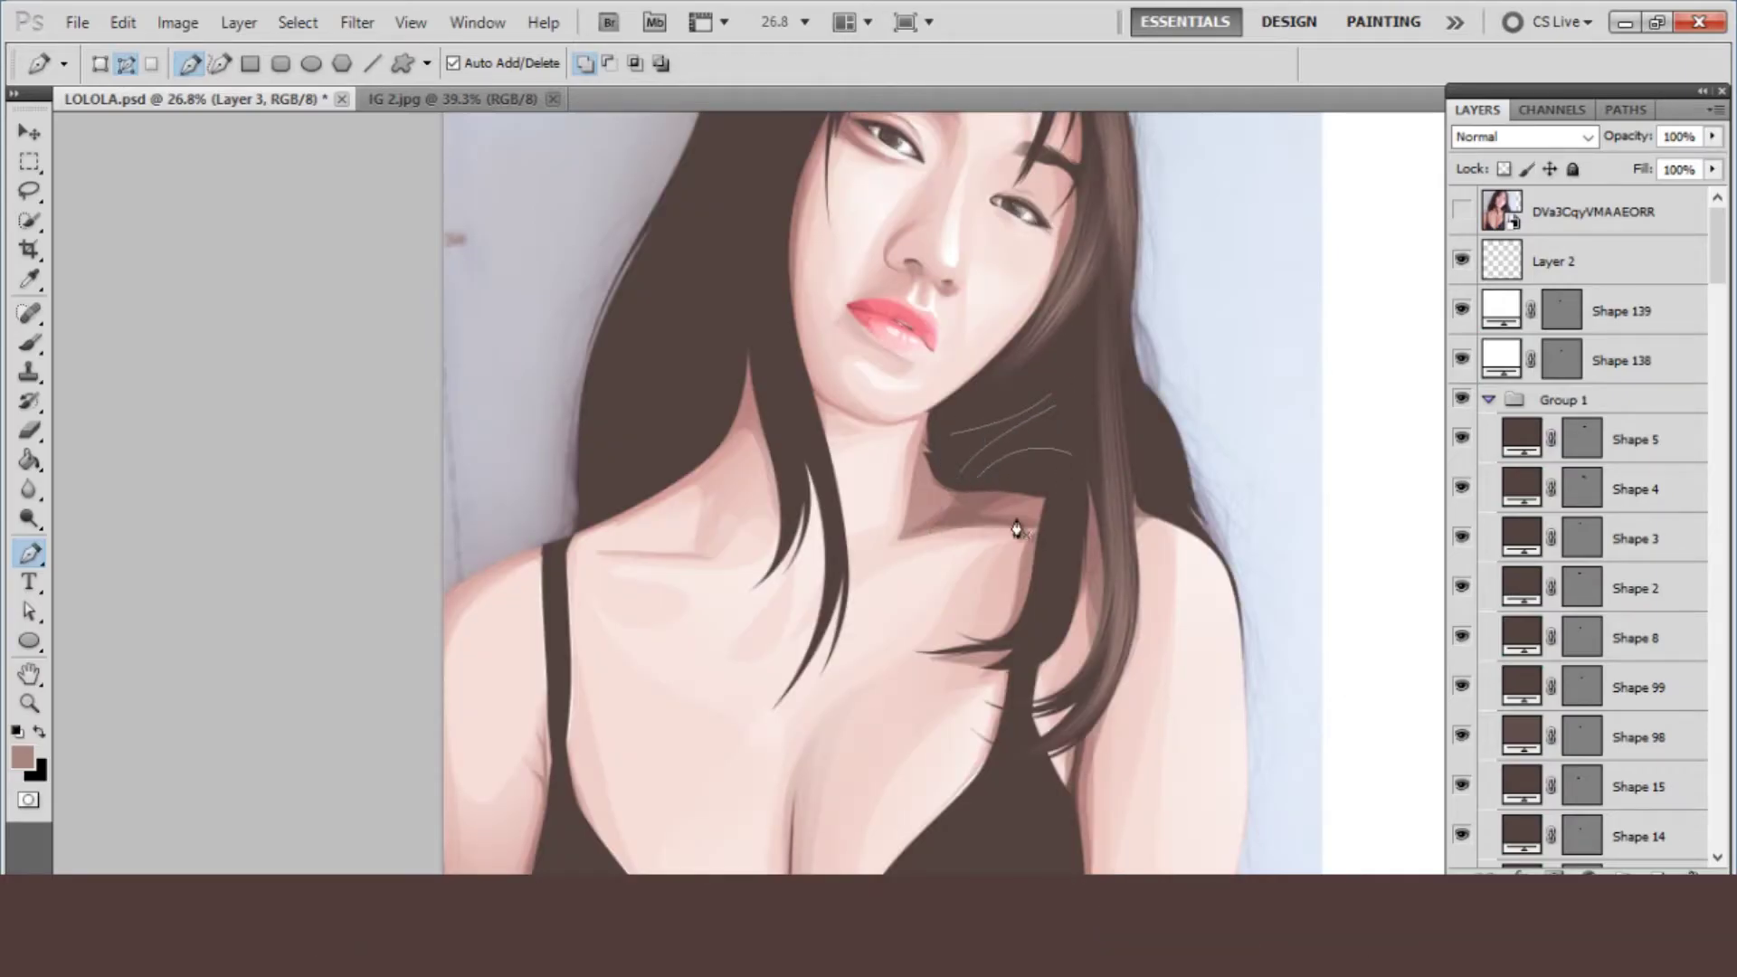
pyautogui.rightClick(1017, 529)
pyautogui.click(1117, 701)
pyautogui.press('Return')
pyautogui.scroll(3, 1105, 706)
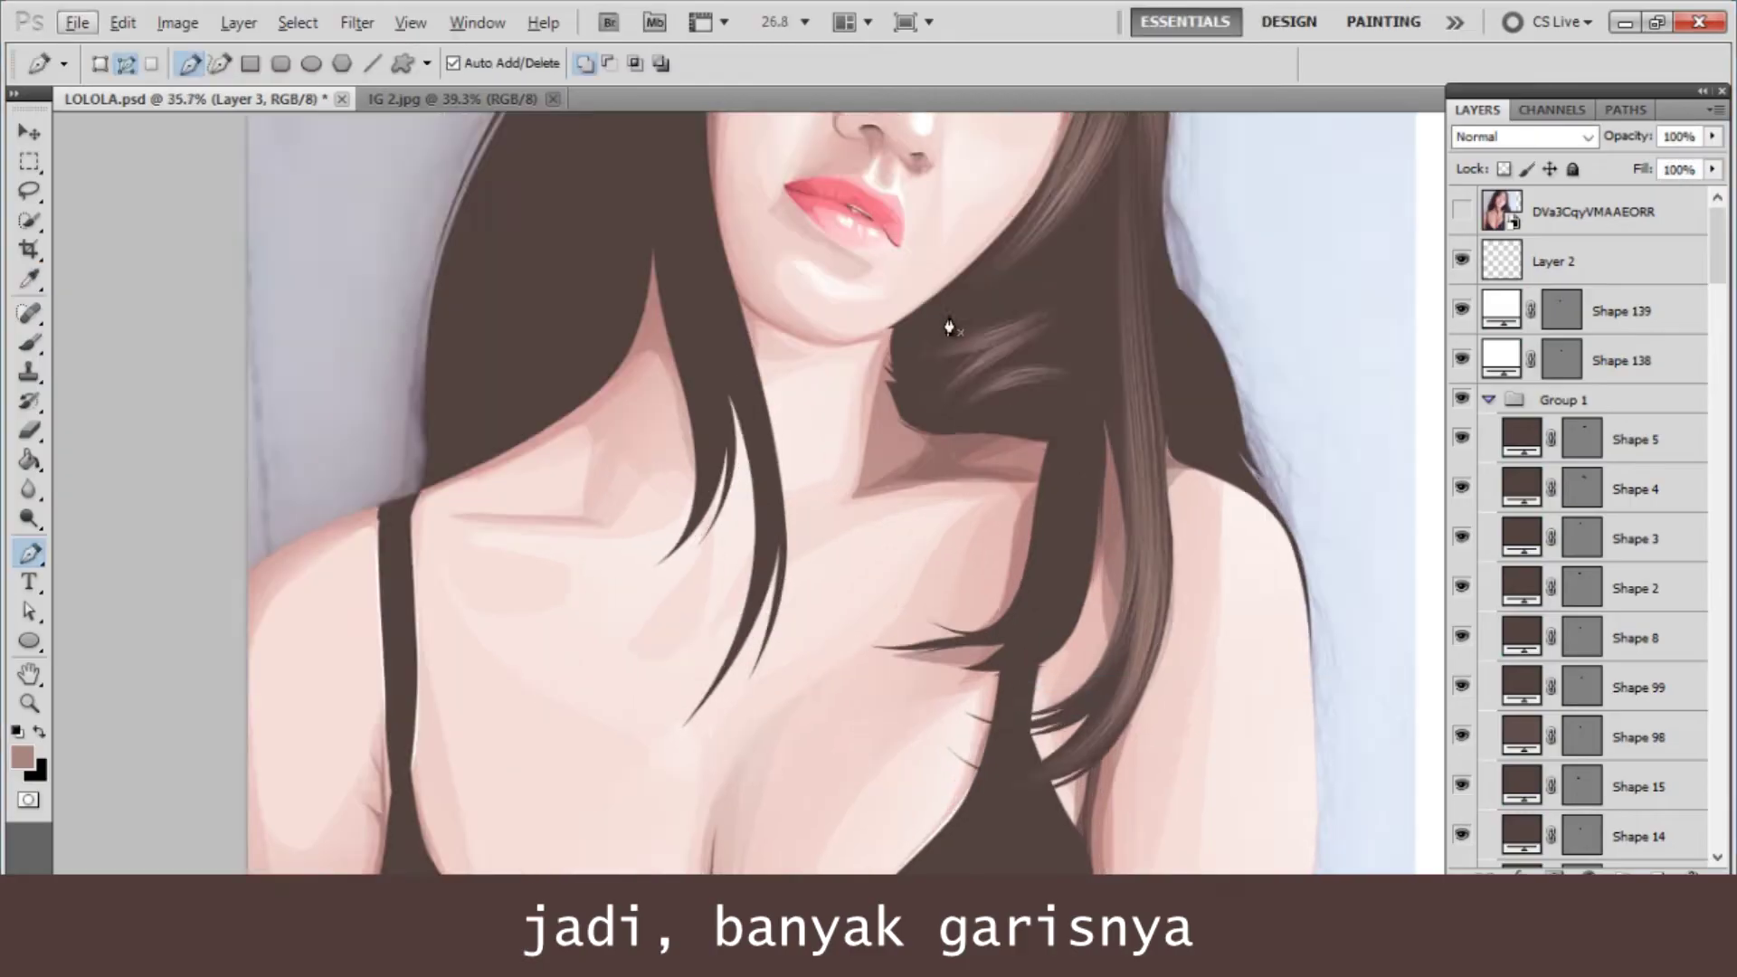
pyautogui.scroll(3, 949, 328)
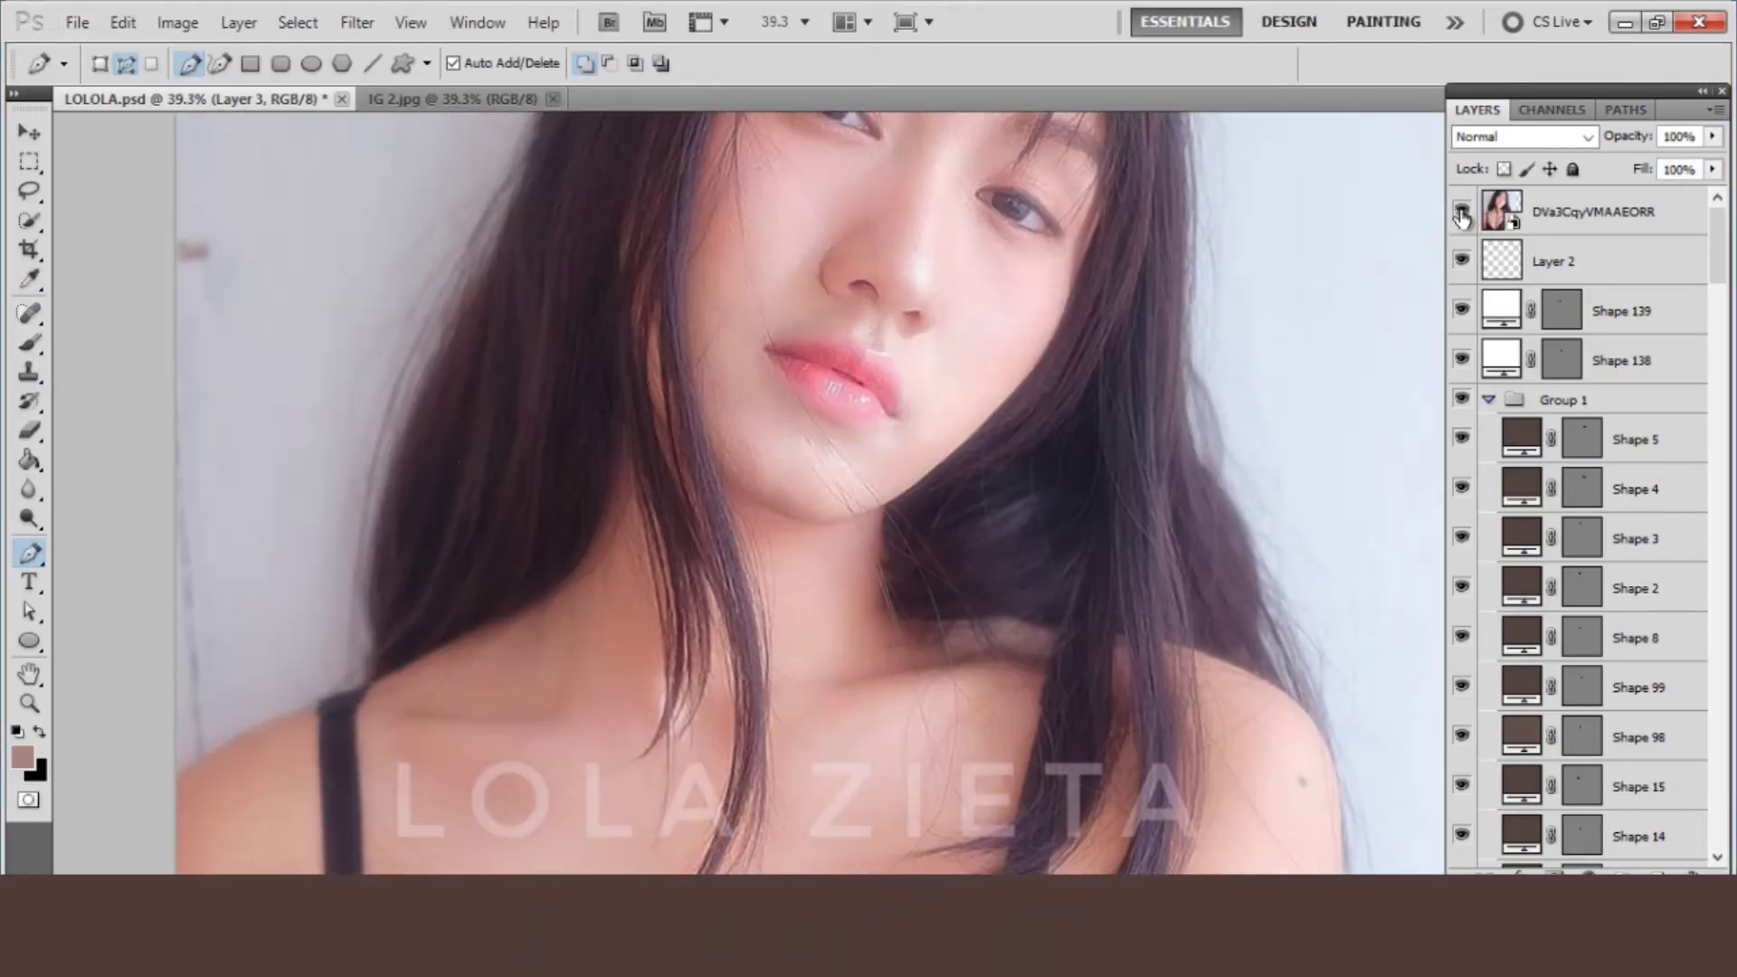
# - Draw and stroke curved strand paths along the hair by the chin and neck
pyautogui.click(1462, 213)
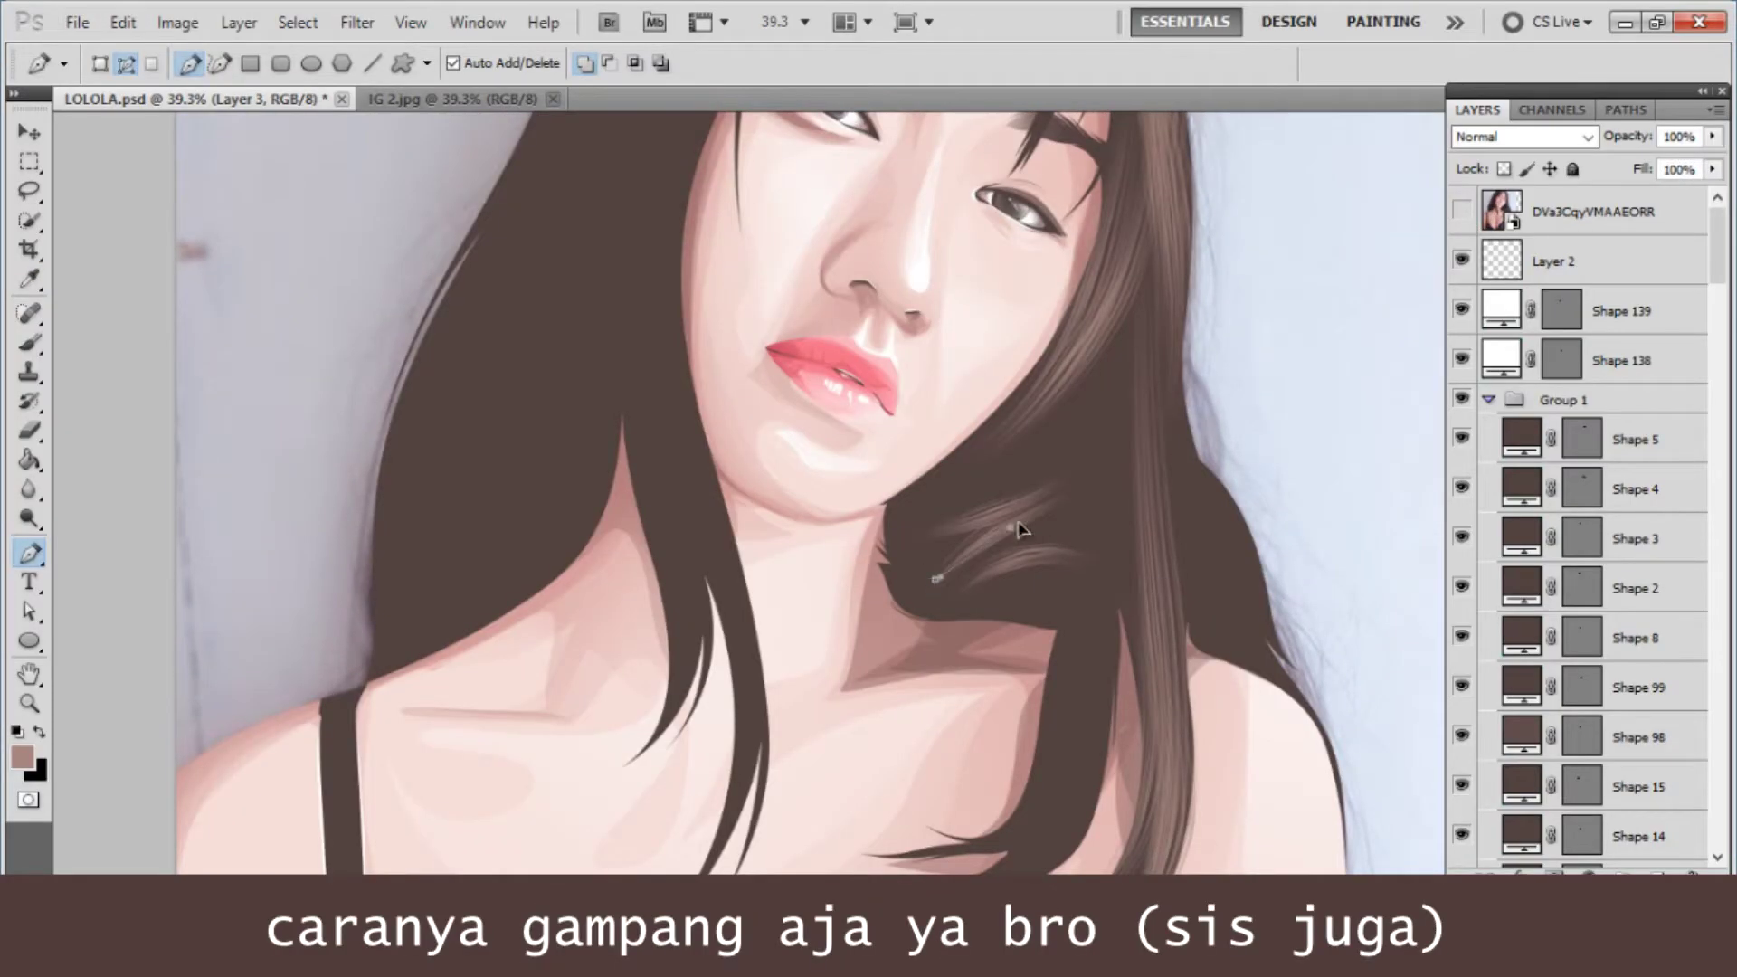
pyautogui.moveTo(1069, 593); pyautogui.dragTo(1098, 576)
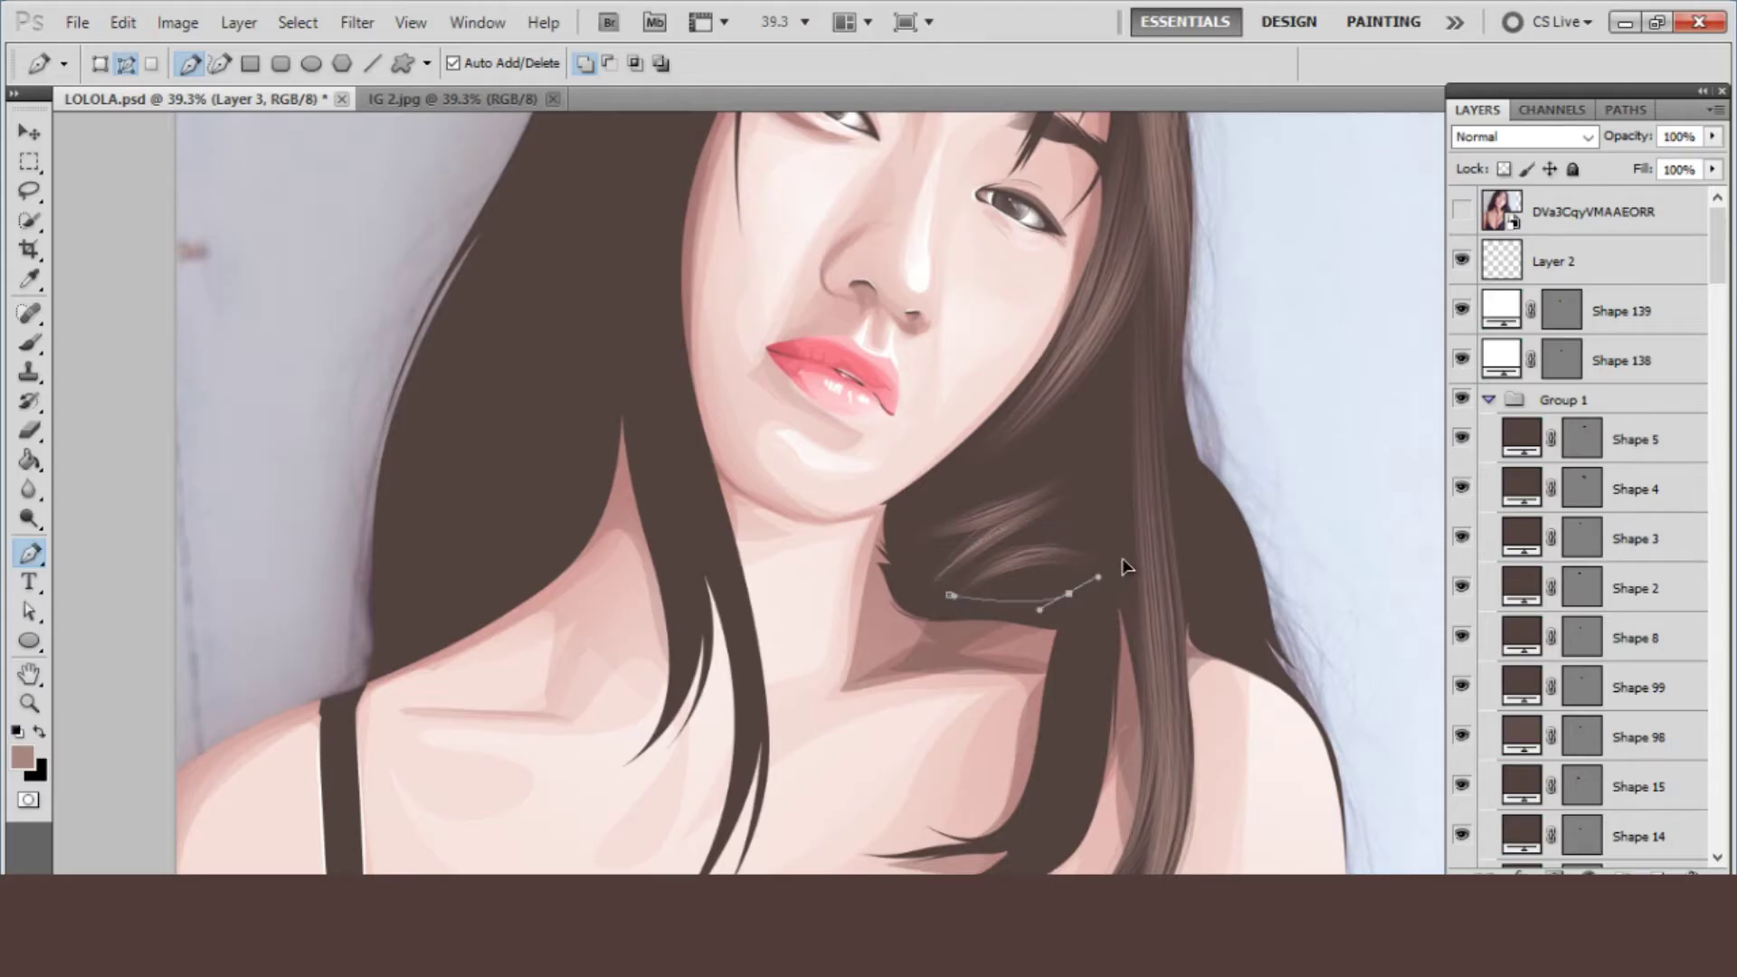
pyautogui.rightClick(1047, 518)
pyautogui.click(1144, 665)
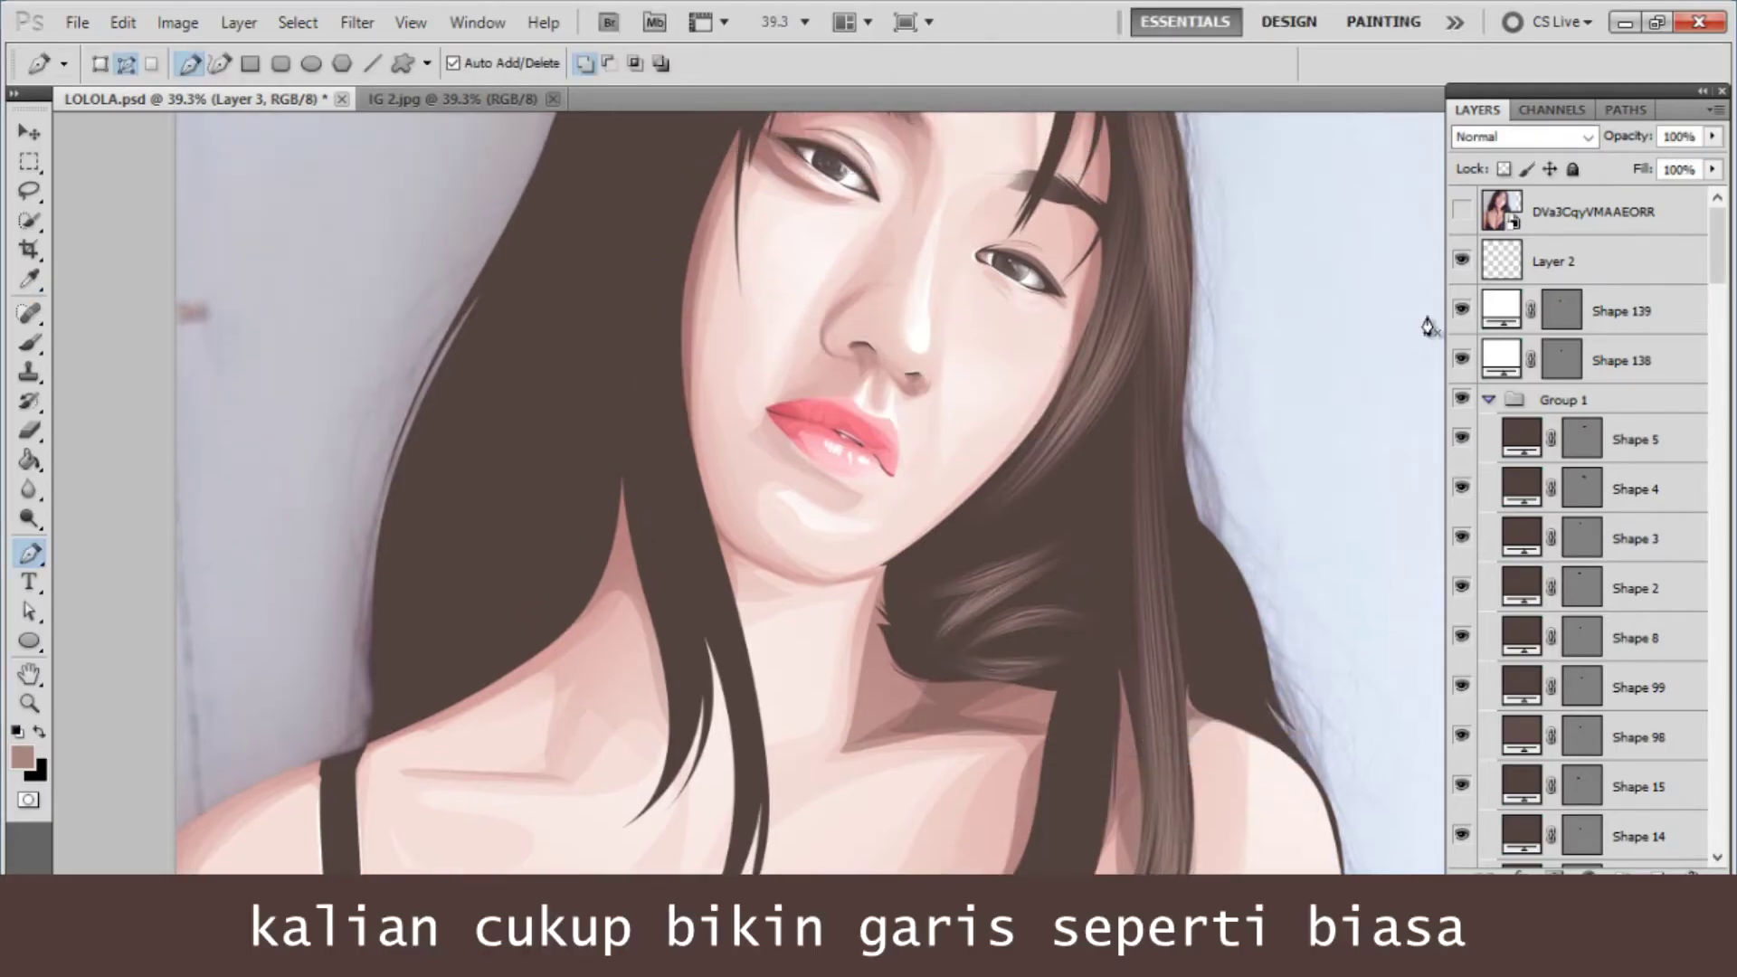
pyautogui.click(1463, 215)
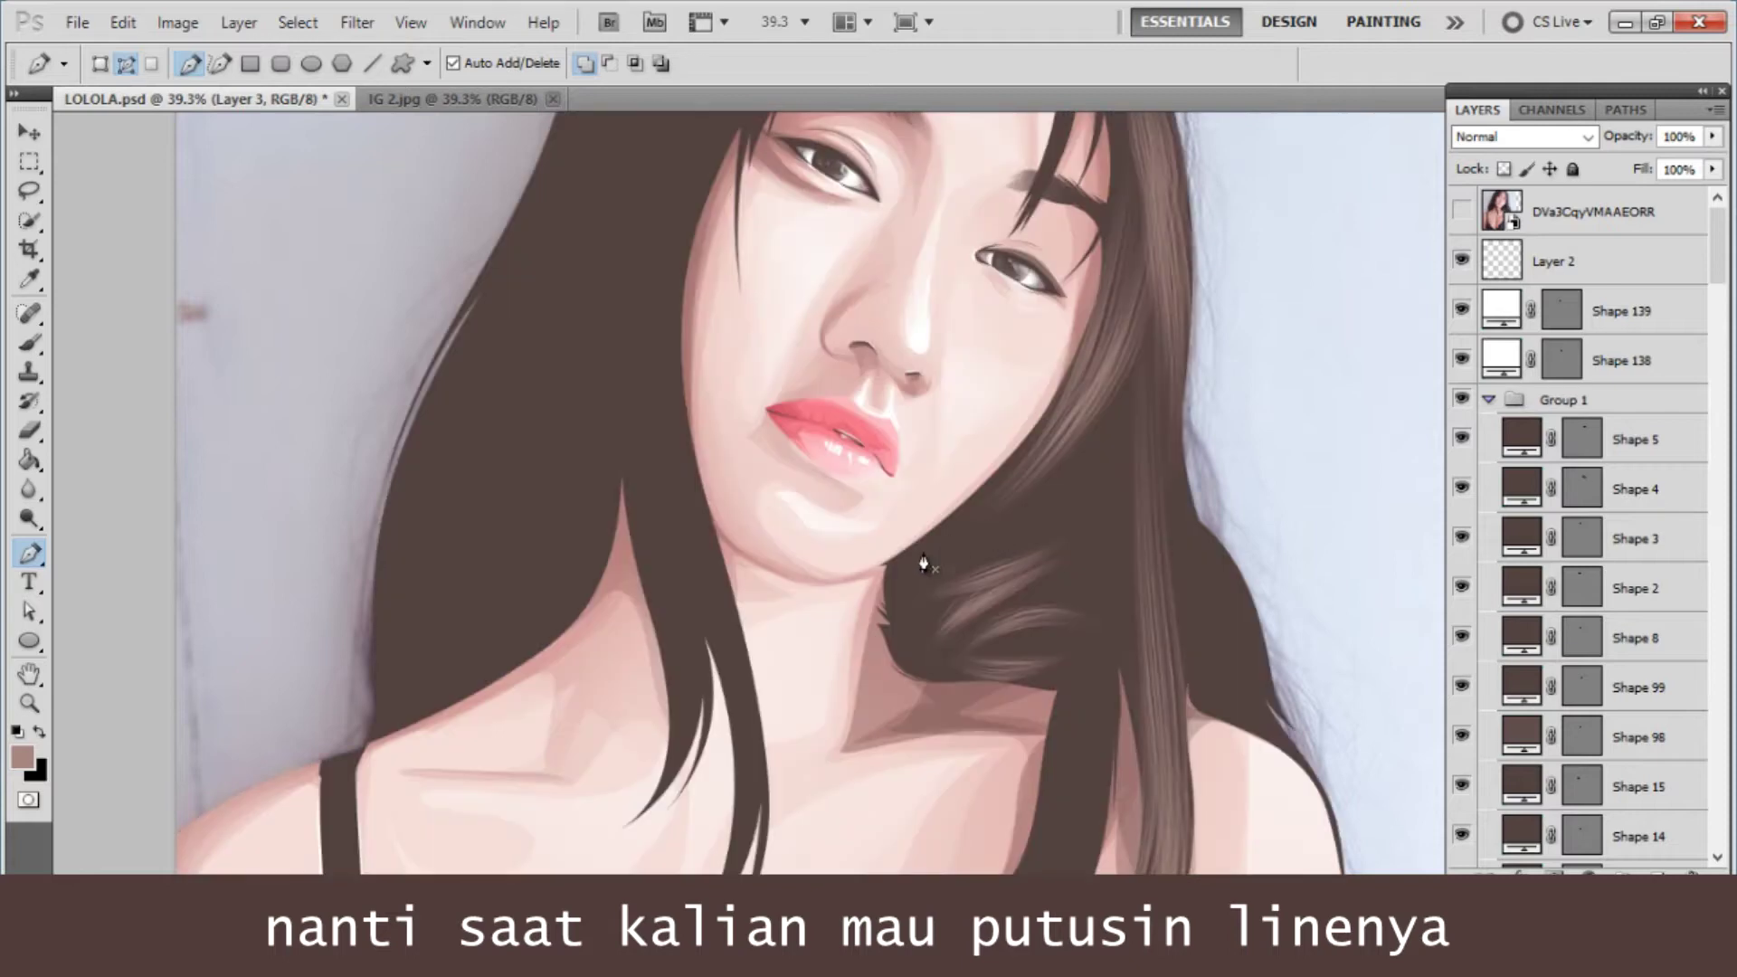
pyautogui.moveTo(1126, 380); pyautogui.dragTo(1136, 356)
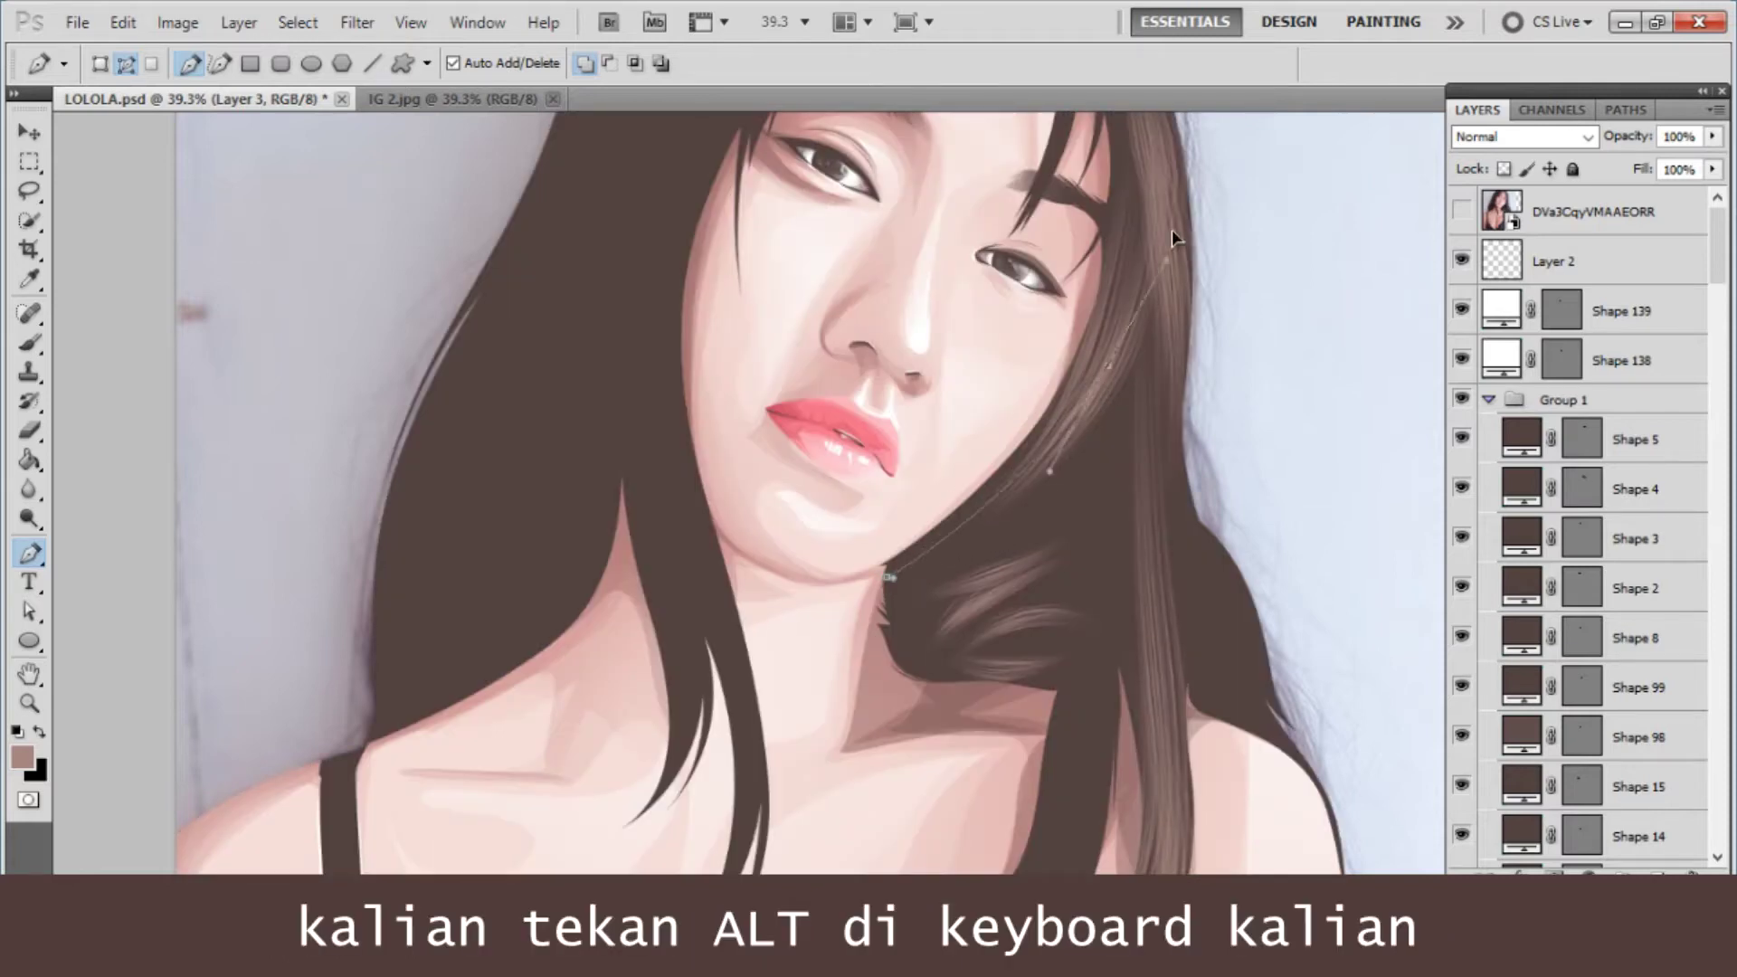
pyautogui.moveTo(1172, 237); pyautogui.dragTo(1176, 253)
pyautogui.moveTo(1019, 489); pyautogui.dragTo(900, 590)
pyautogui.rightClick(966, 455)
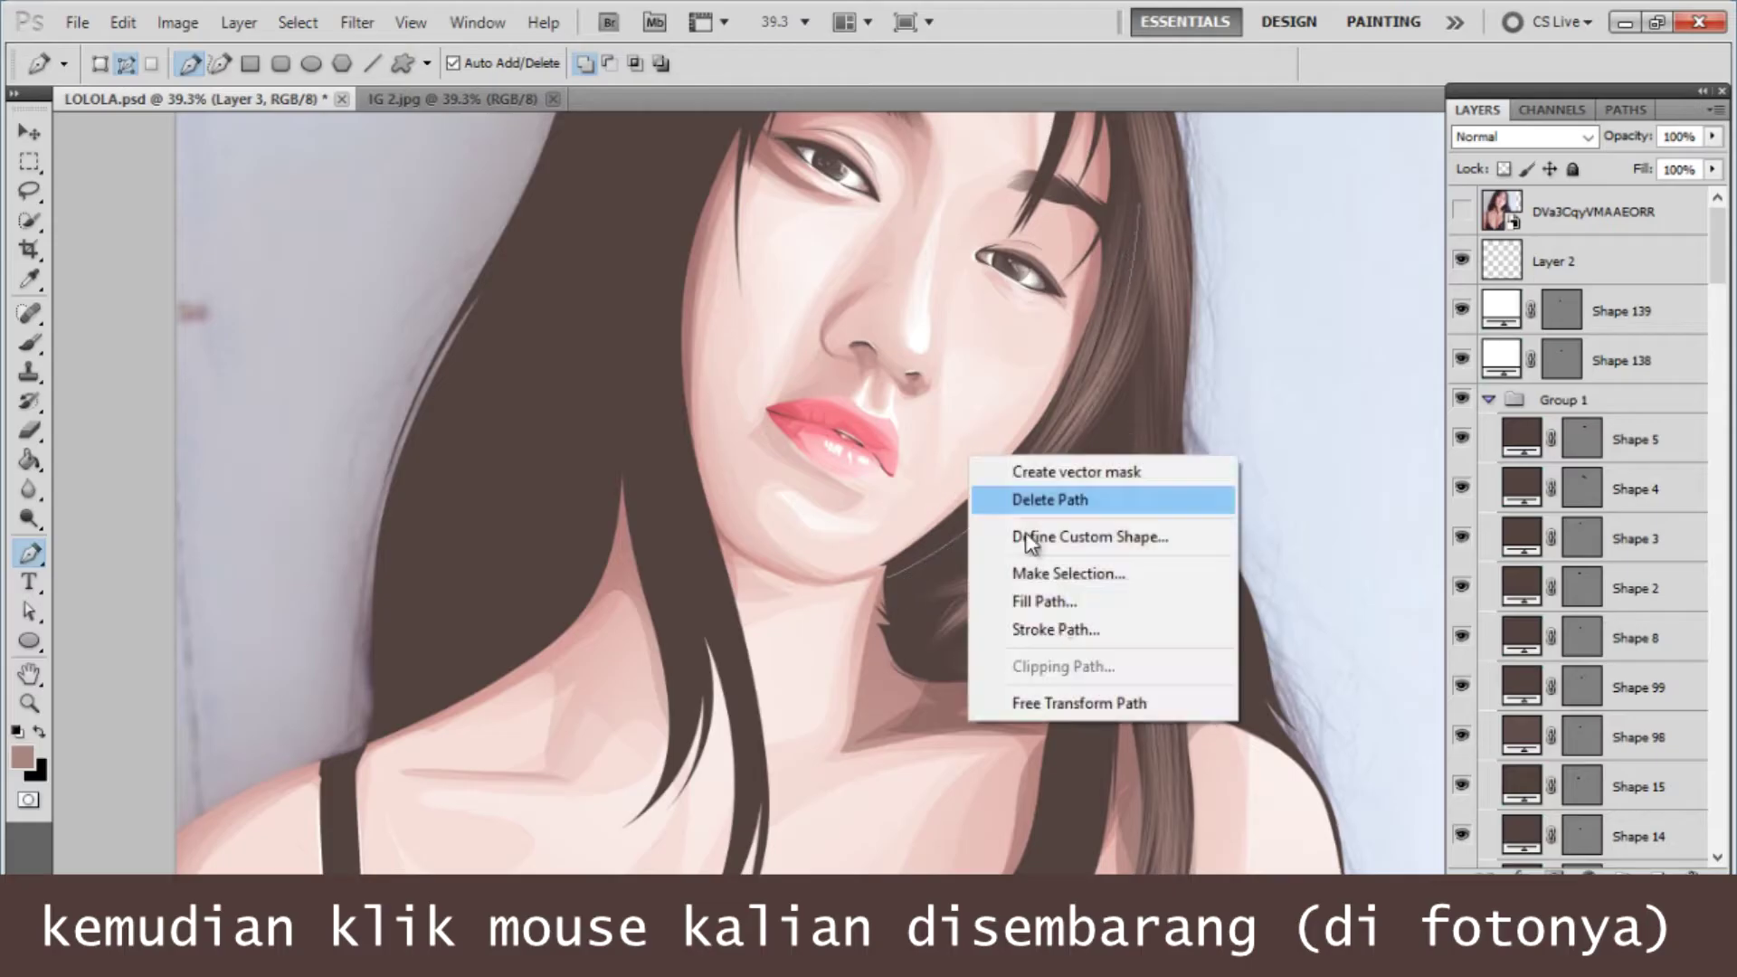
pyautogui.click(1057, 631)
# - Draw and stroke flyaway strand paths over the crown of her head
pyautogui.scroll(-2, 1055, 642)
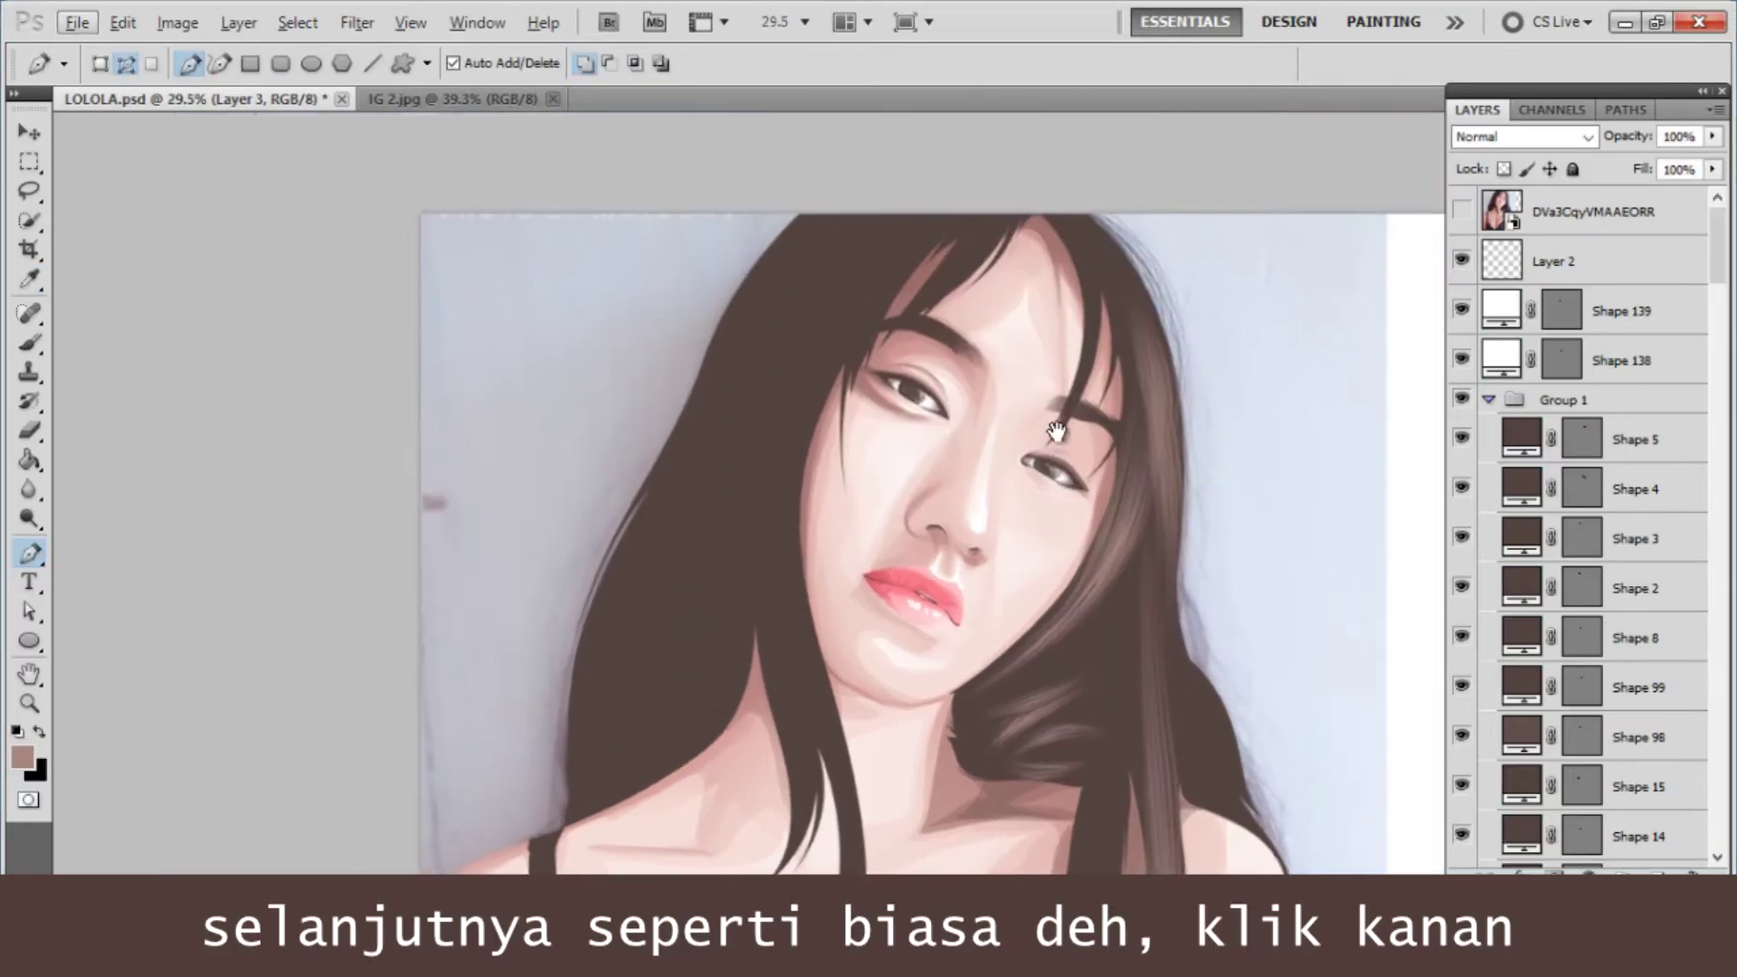
pyautogui.click(1461, 212)
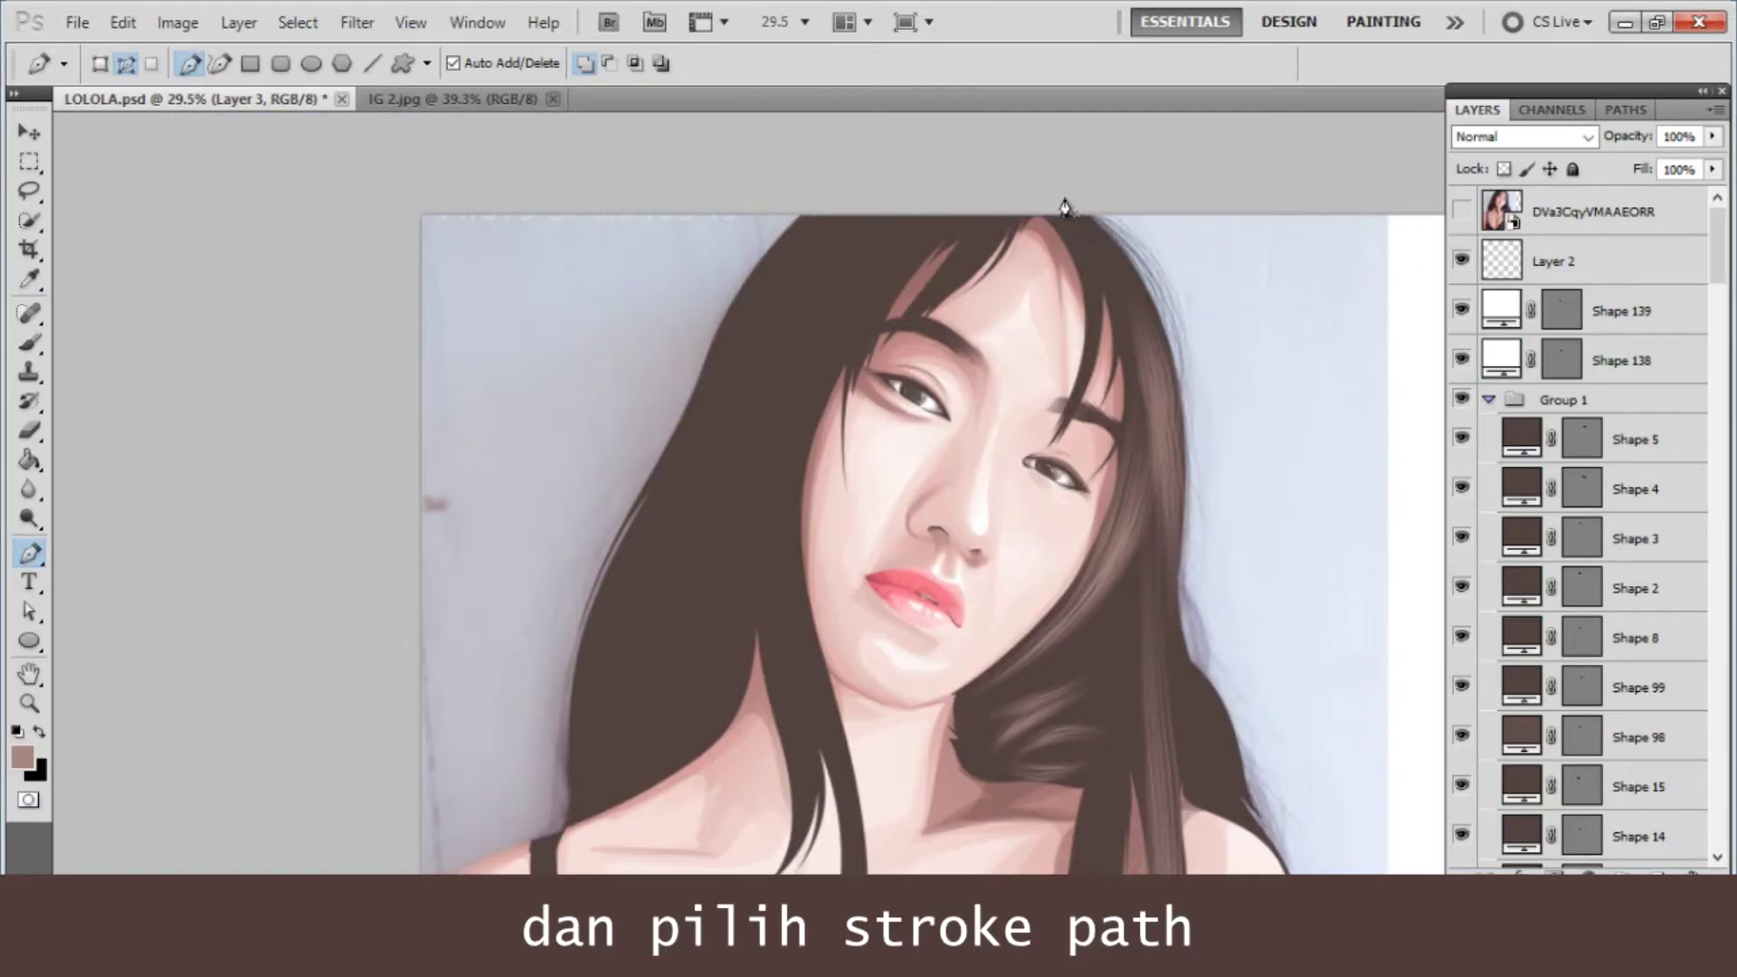
pyautogui.click(1014, 193)
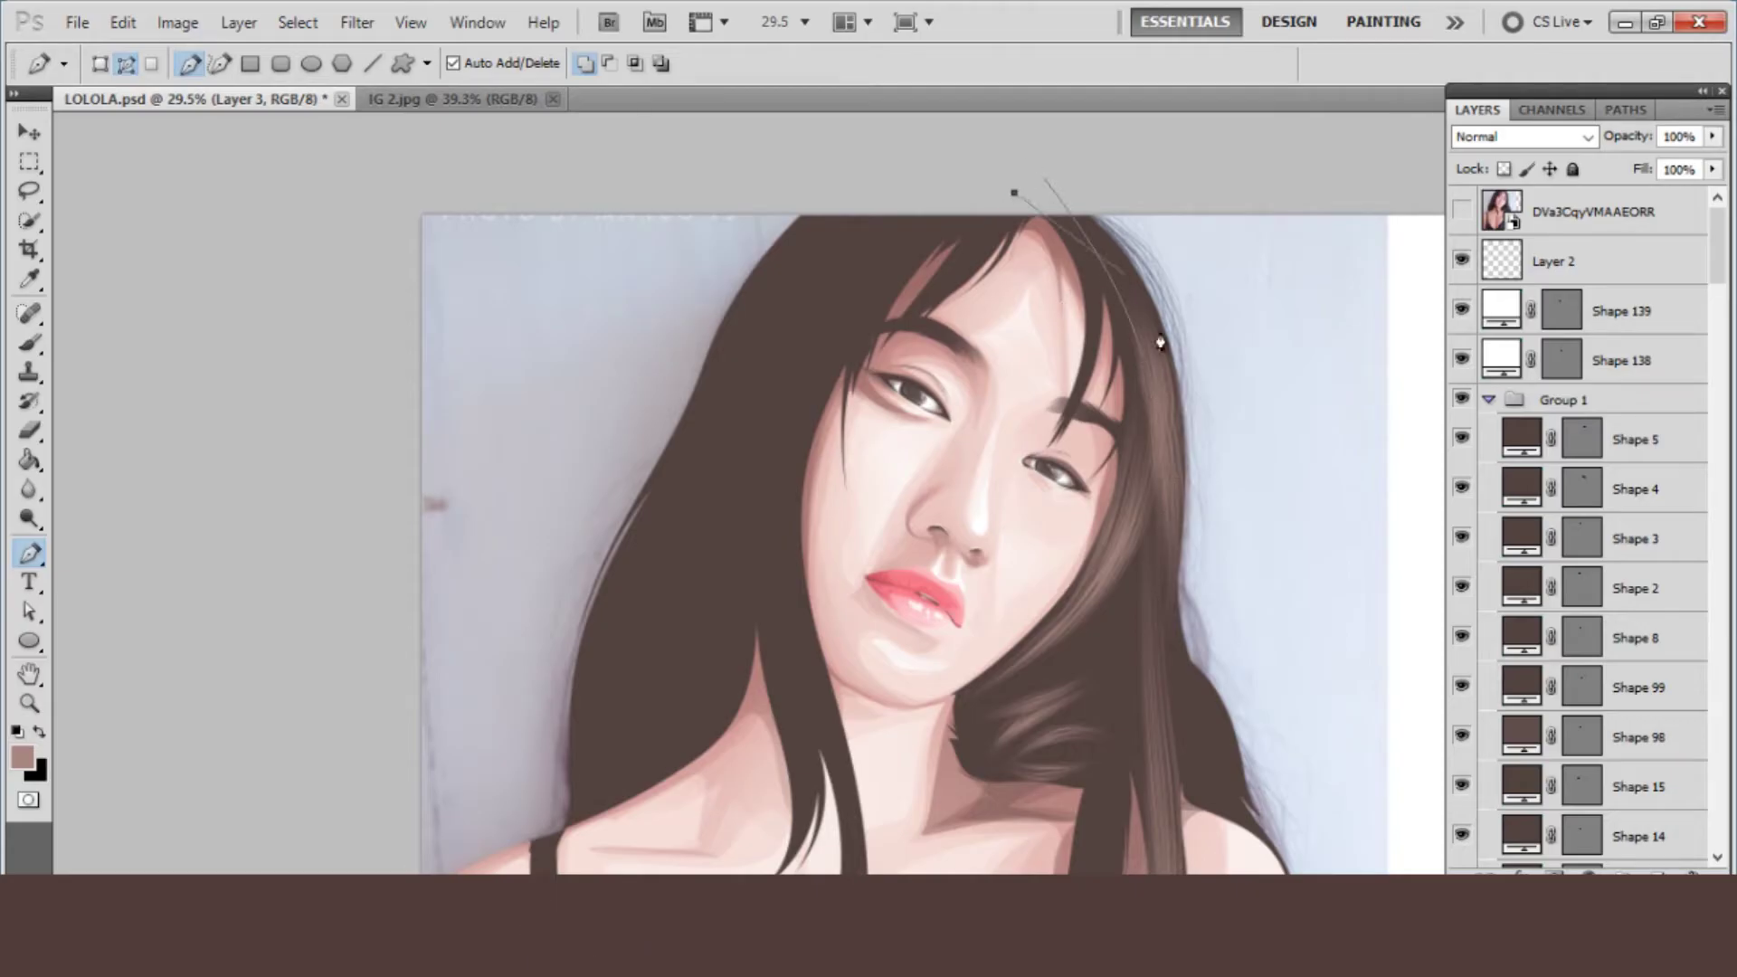
pyautogui.moveTo(1146, 433); pyautogui.dragTo(1136, 667)
pyautogui.rightClick(1095, 610)
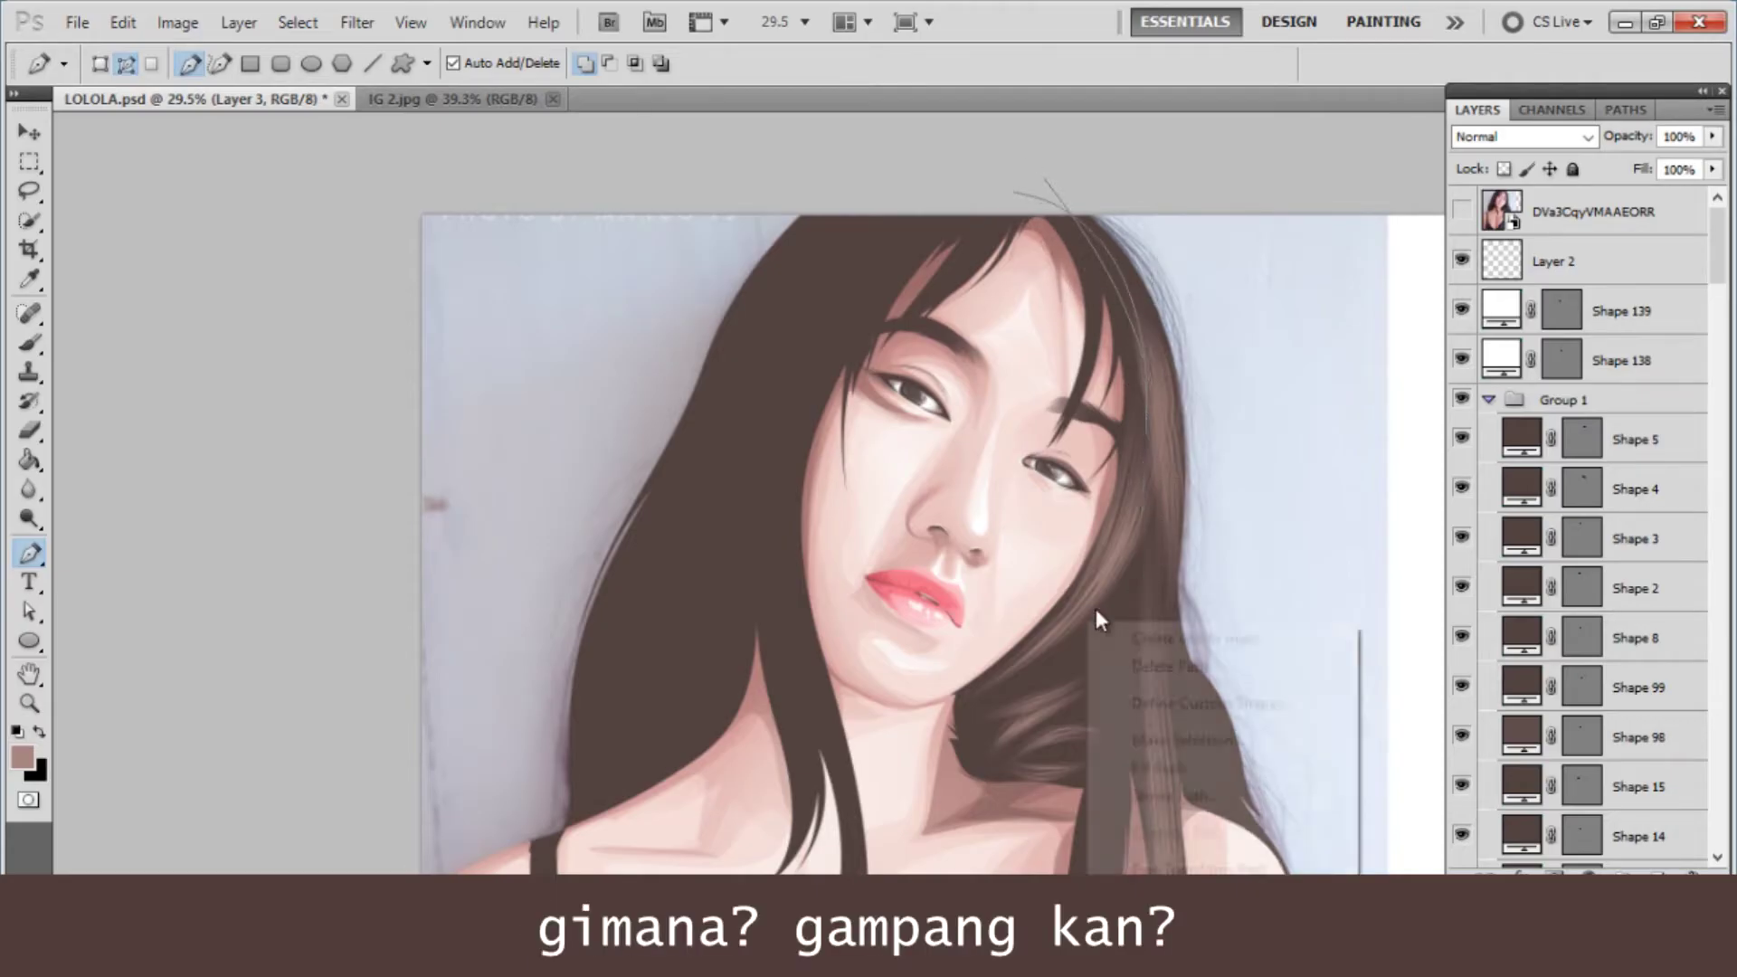
pyautogui.click(1132, 807)
pyautogui.click(997, 331)
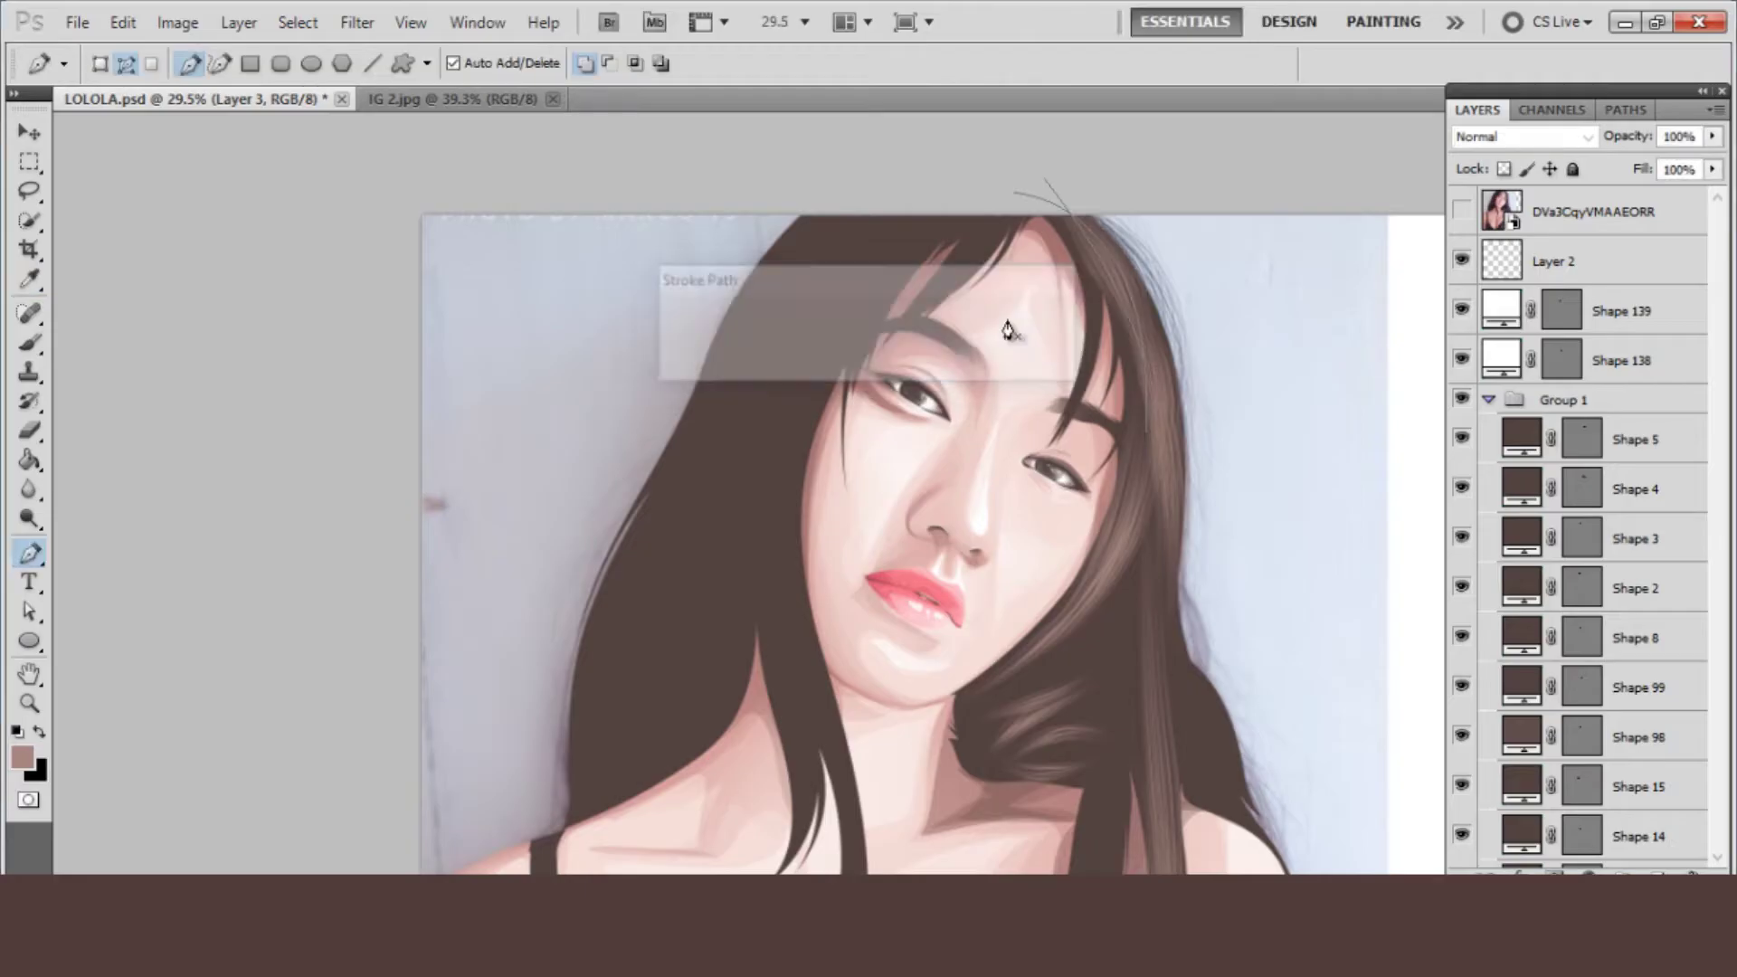
pyautogui.scroll(-1, 984, 190)
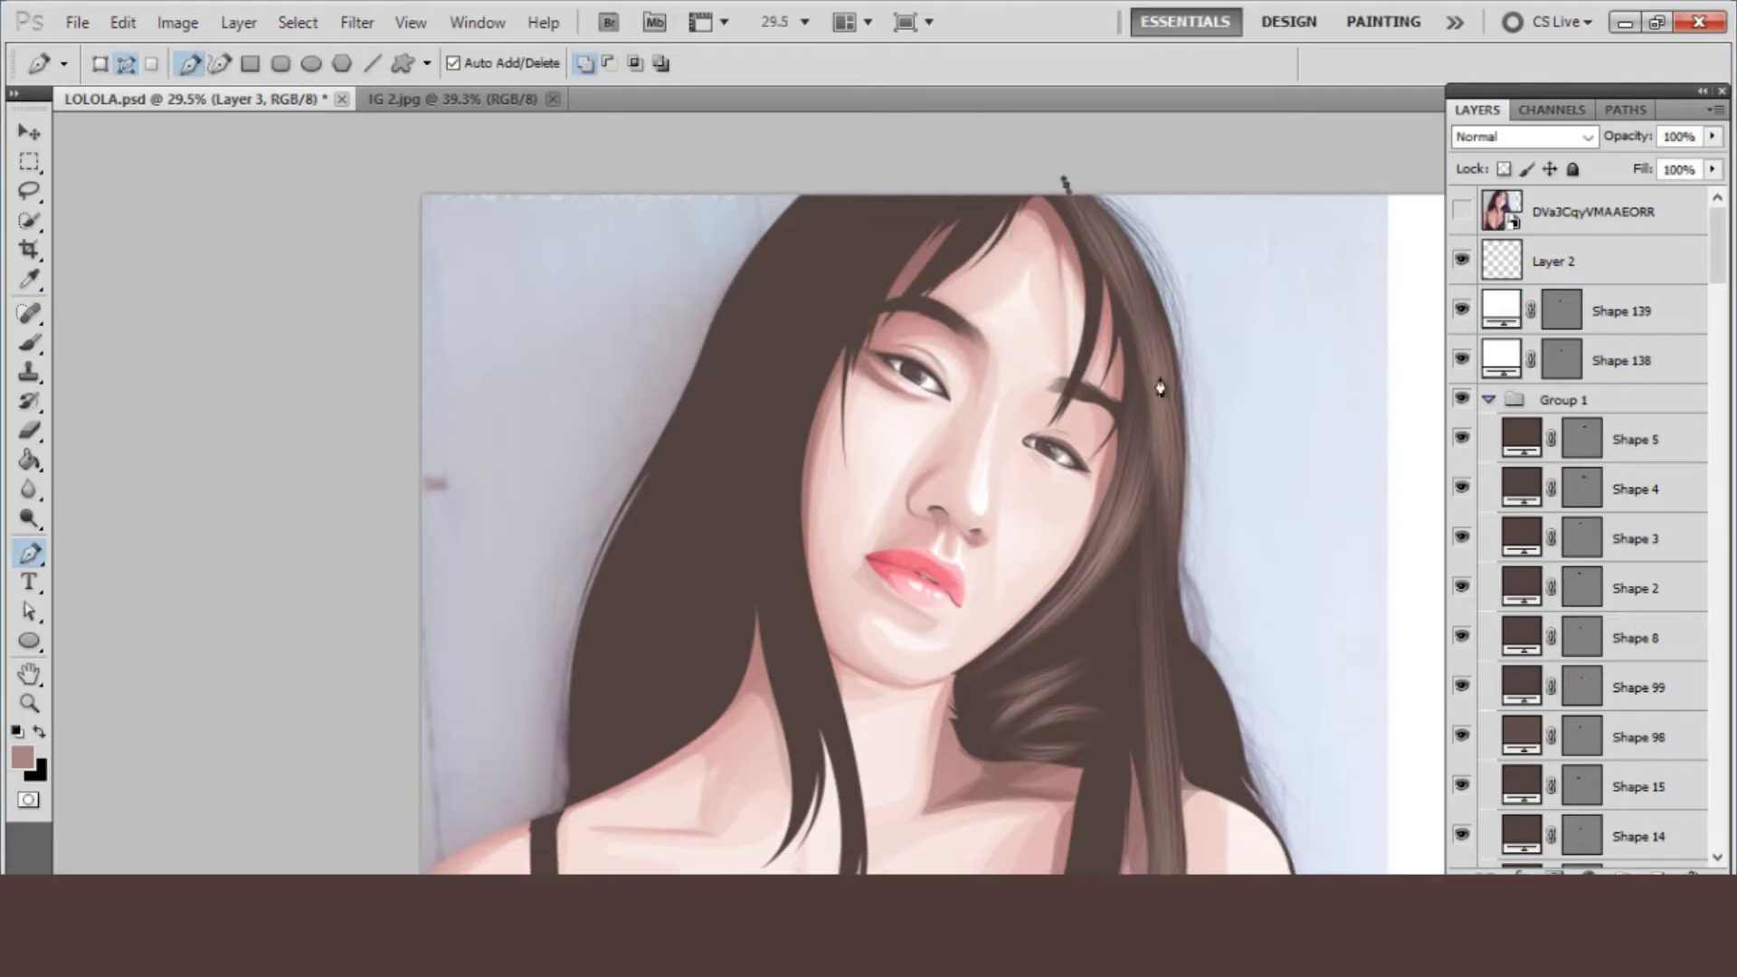
pyautogui.keyDown('ctrl'); pyautogui.rightClick(1097, 520); pyautogui.keyUp('ctrl')
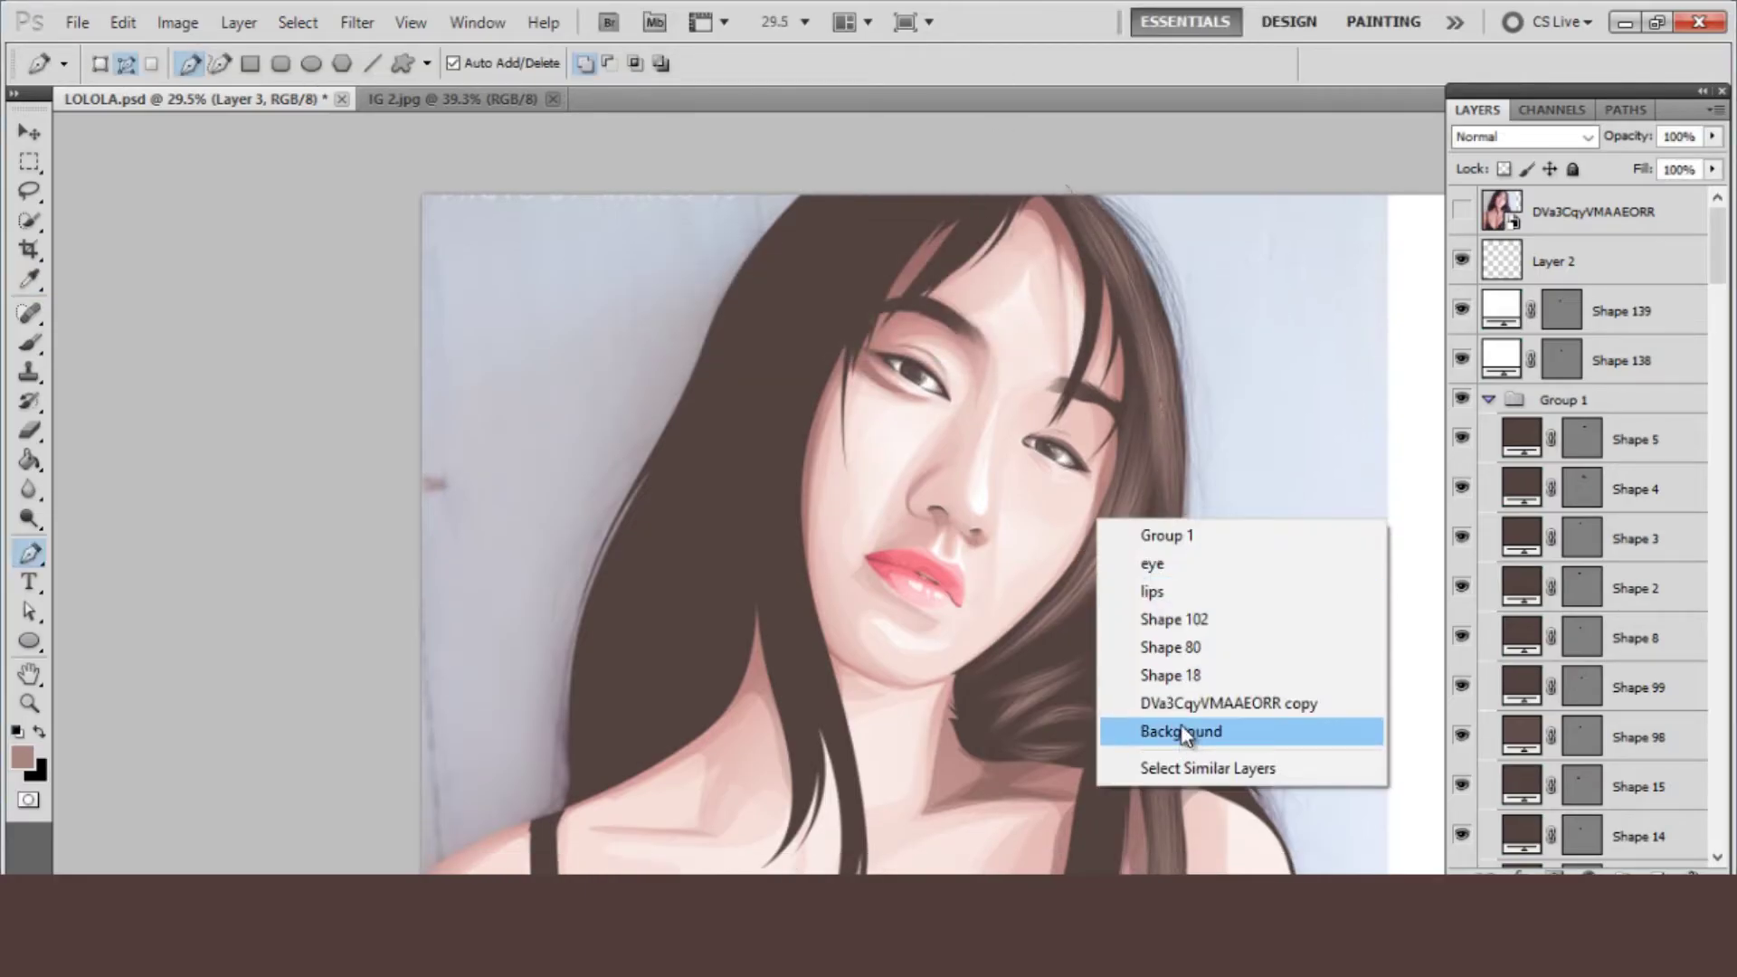
pyautogui.press('Escape')
pyautogui.rightClick(1088, 342)
pyautogui.click(1165, 518)
pyautogui.press('Return')
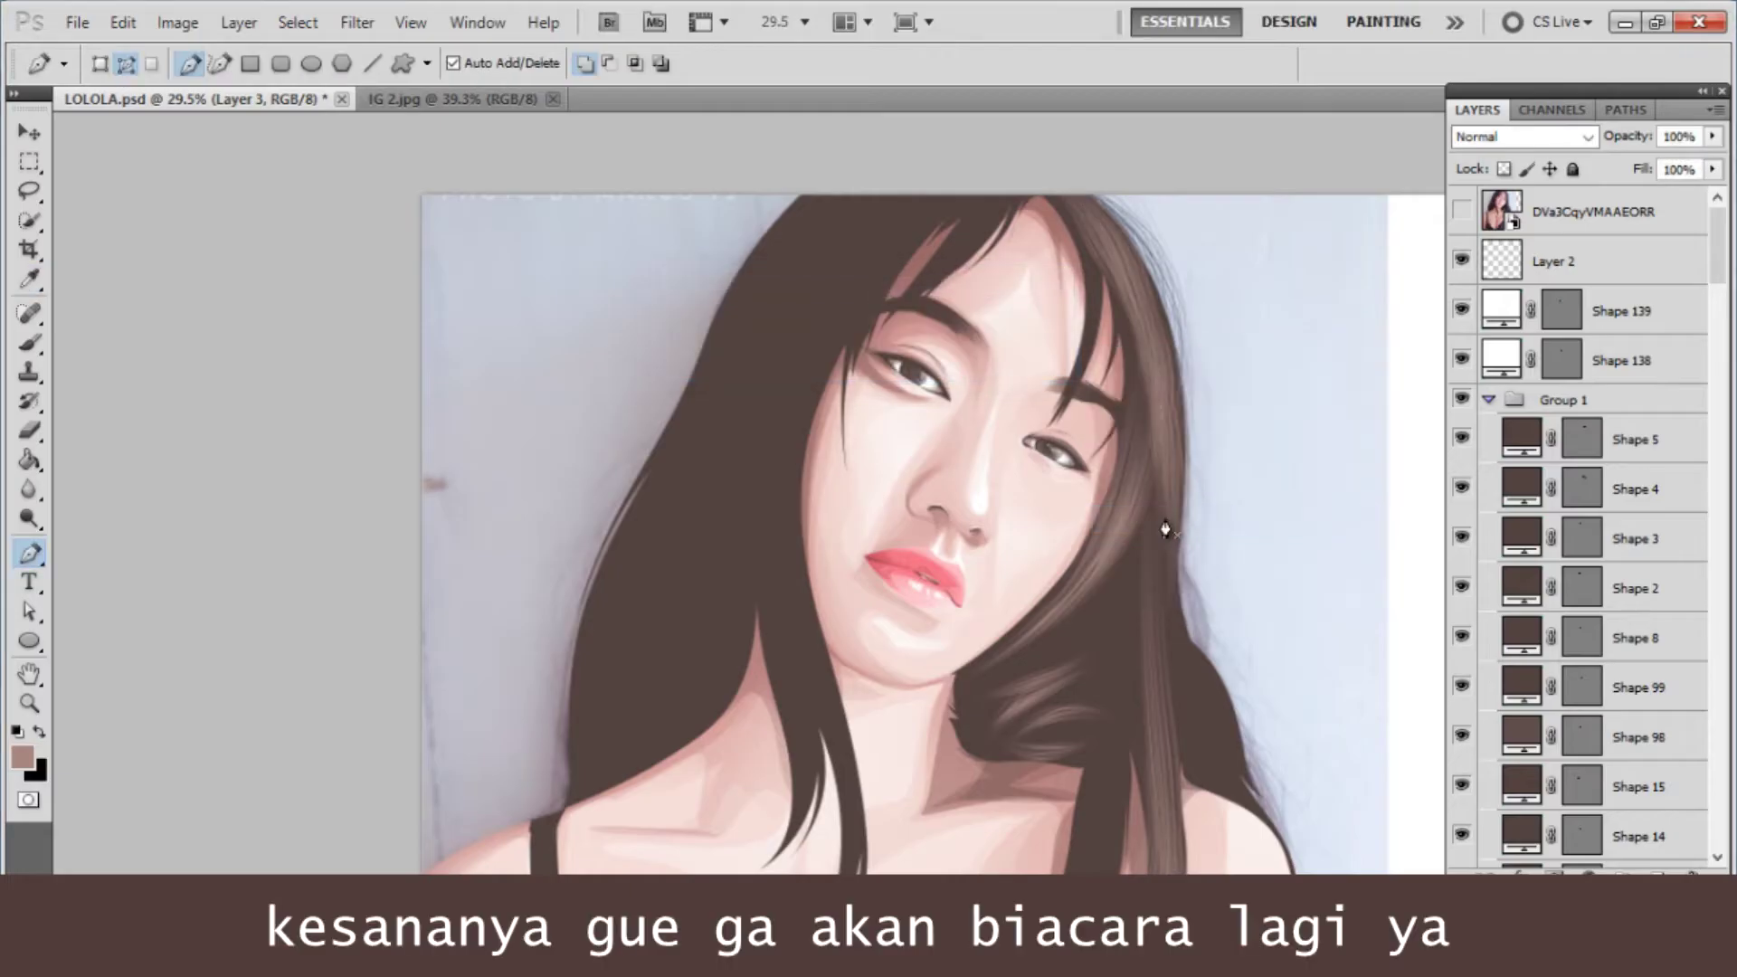
# - Draw a strand path down the left edge of the hair
pyautogui.scroll(-1, 1165, 528)
pyautogui.click(1461, 211)
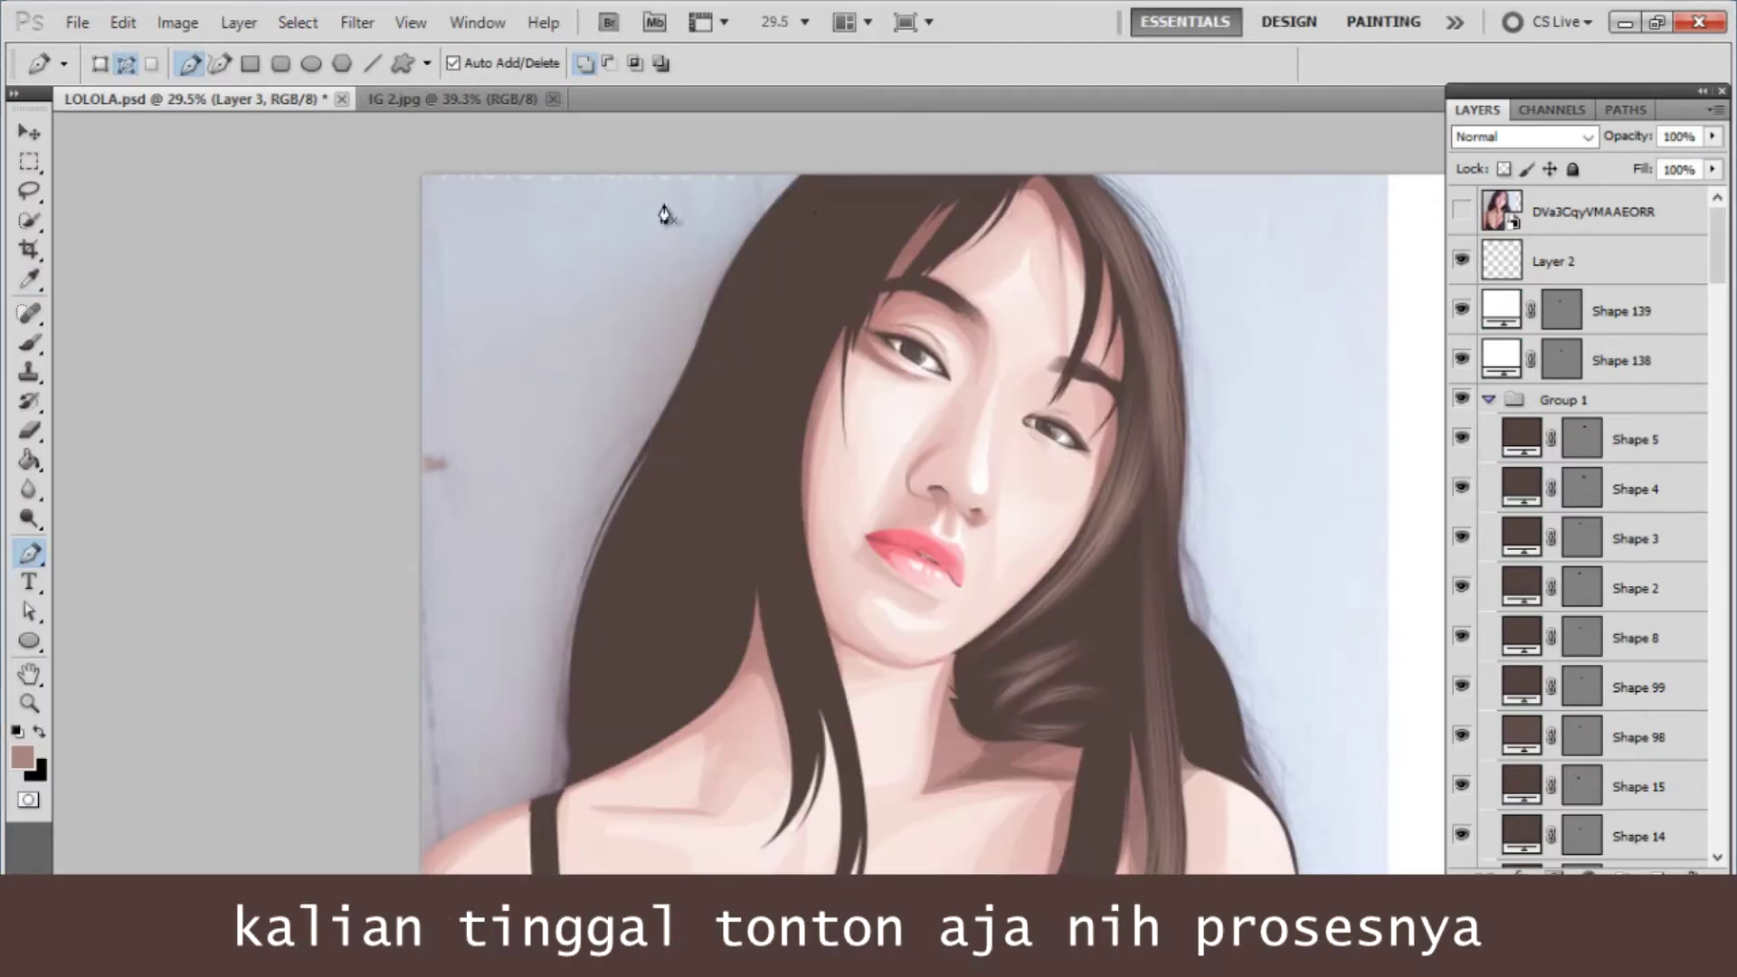
pyautogui.click(757, 254)
pyautogui.click(687, 436)
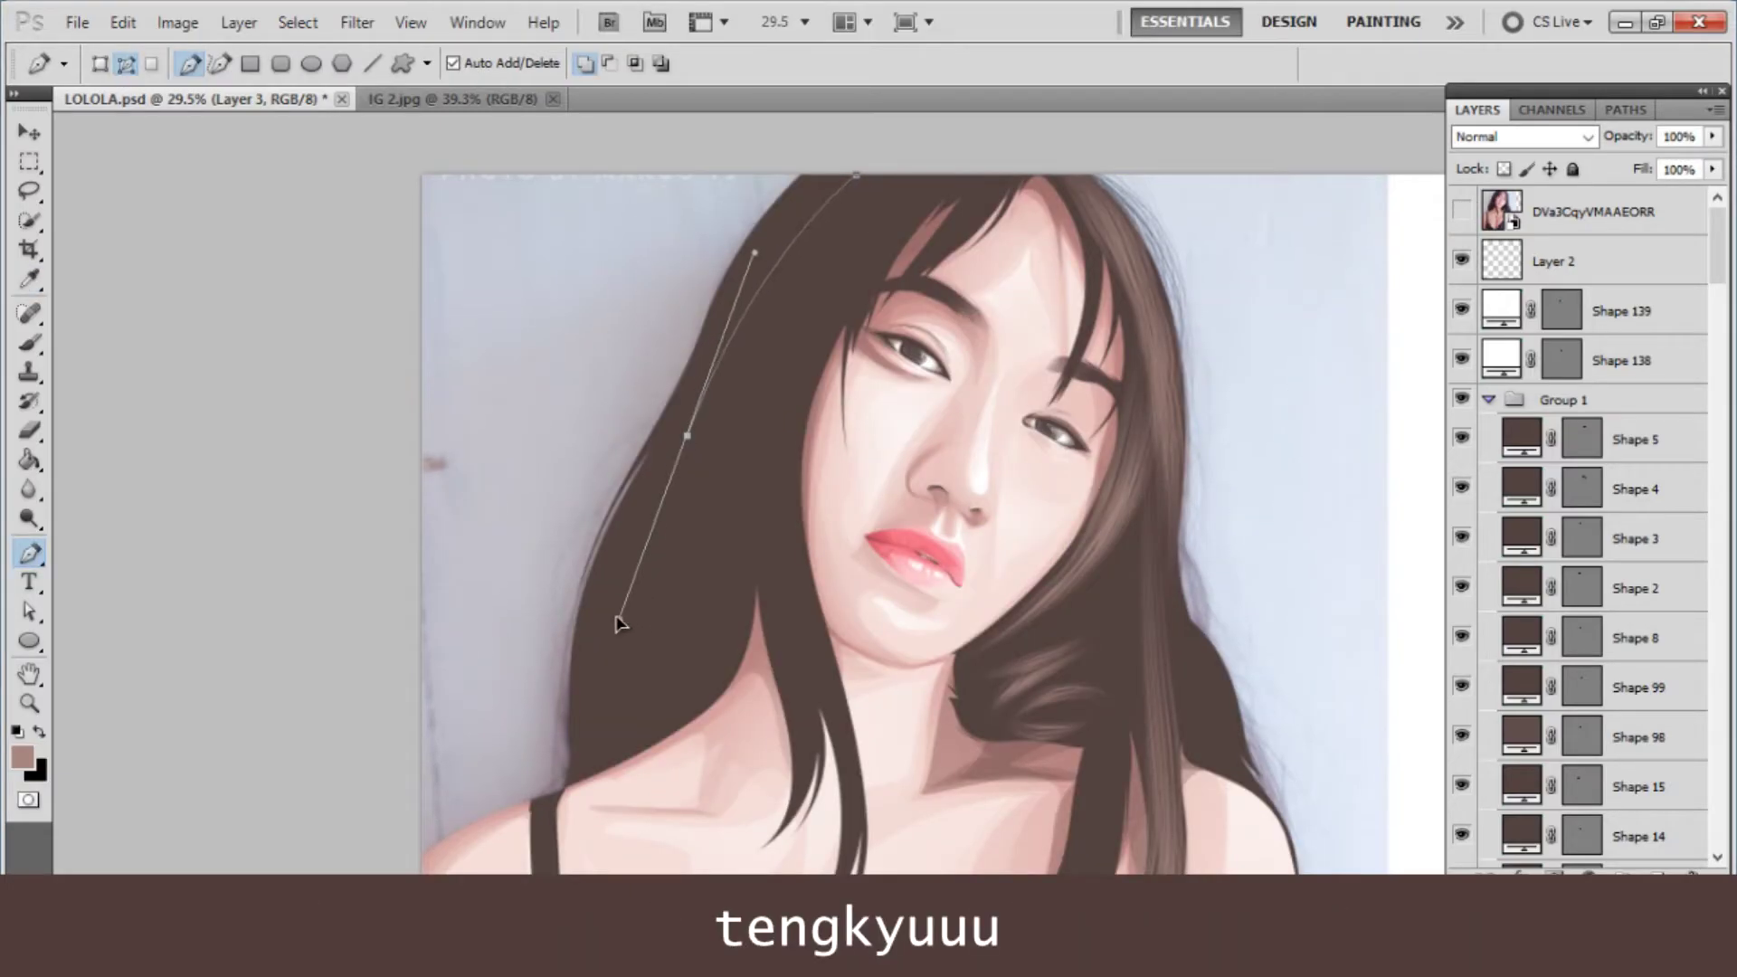
pyautogui.click(617, 618)
pyautogui.keyDown('ctrl'); pyautogui.click(919, 181); pyautogui.keyUp('ctrl')
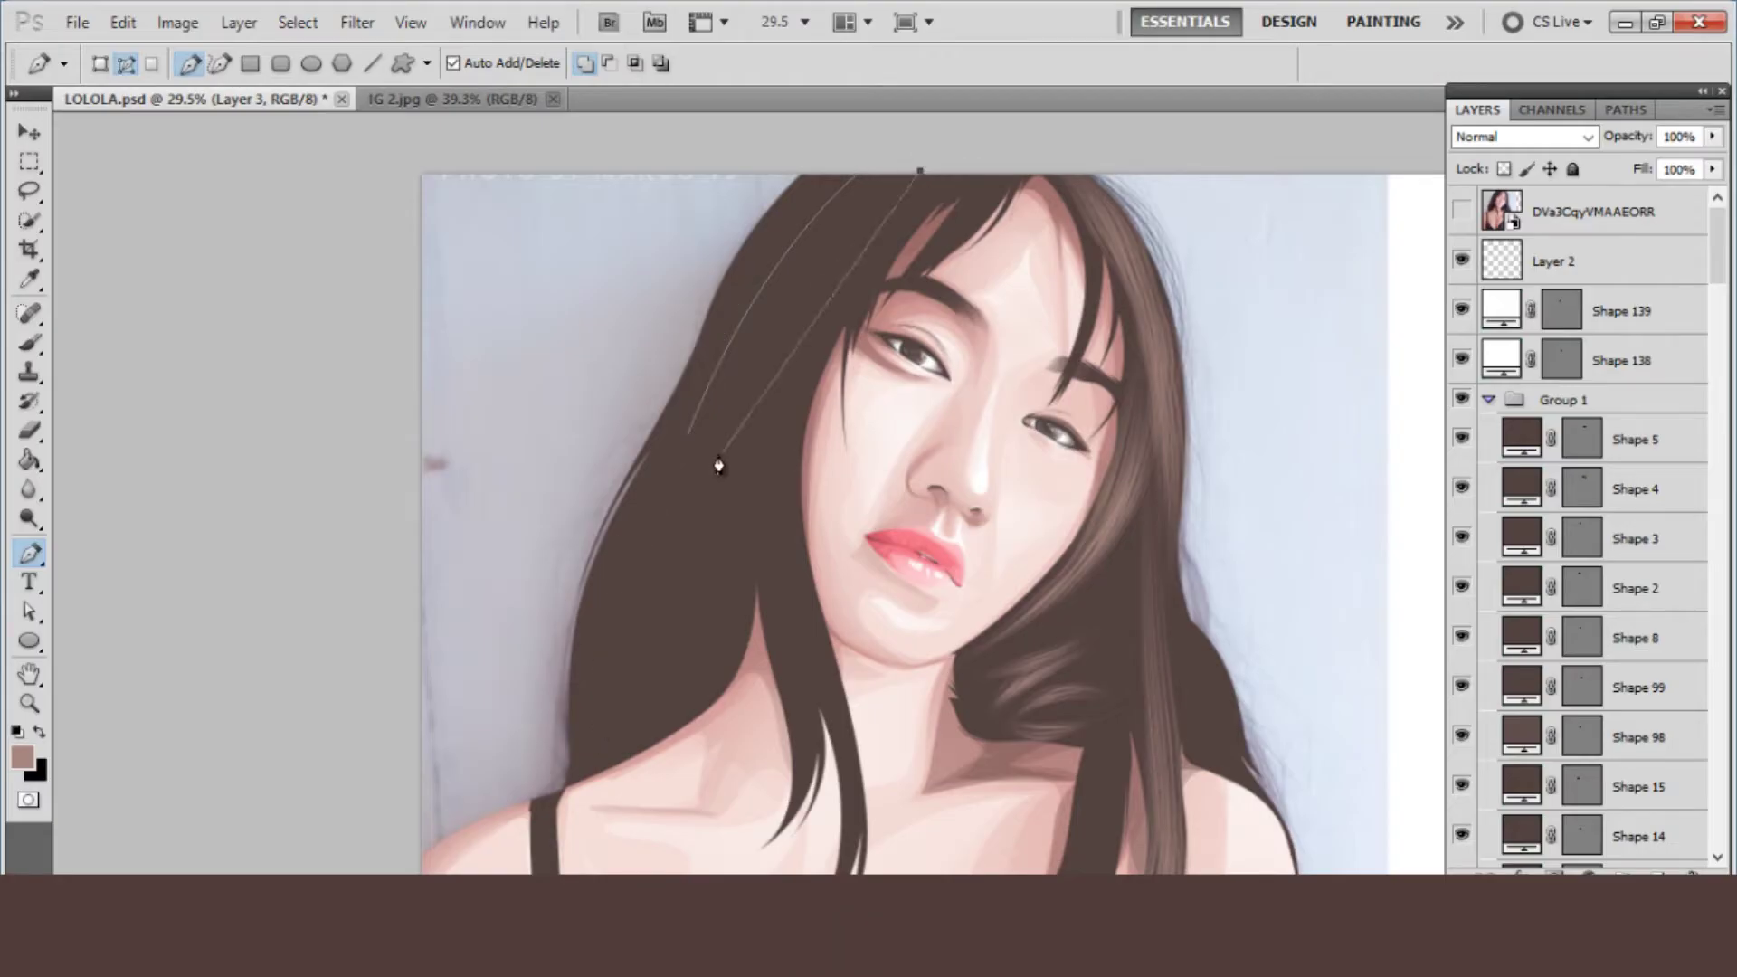
pyautogui.click(644, 695)
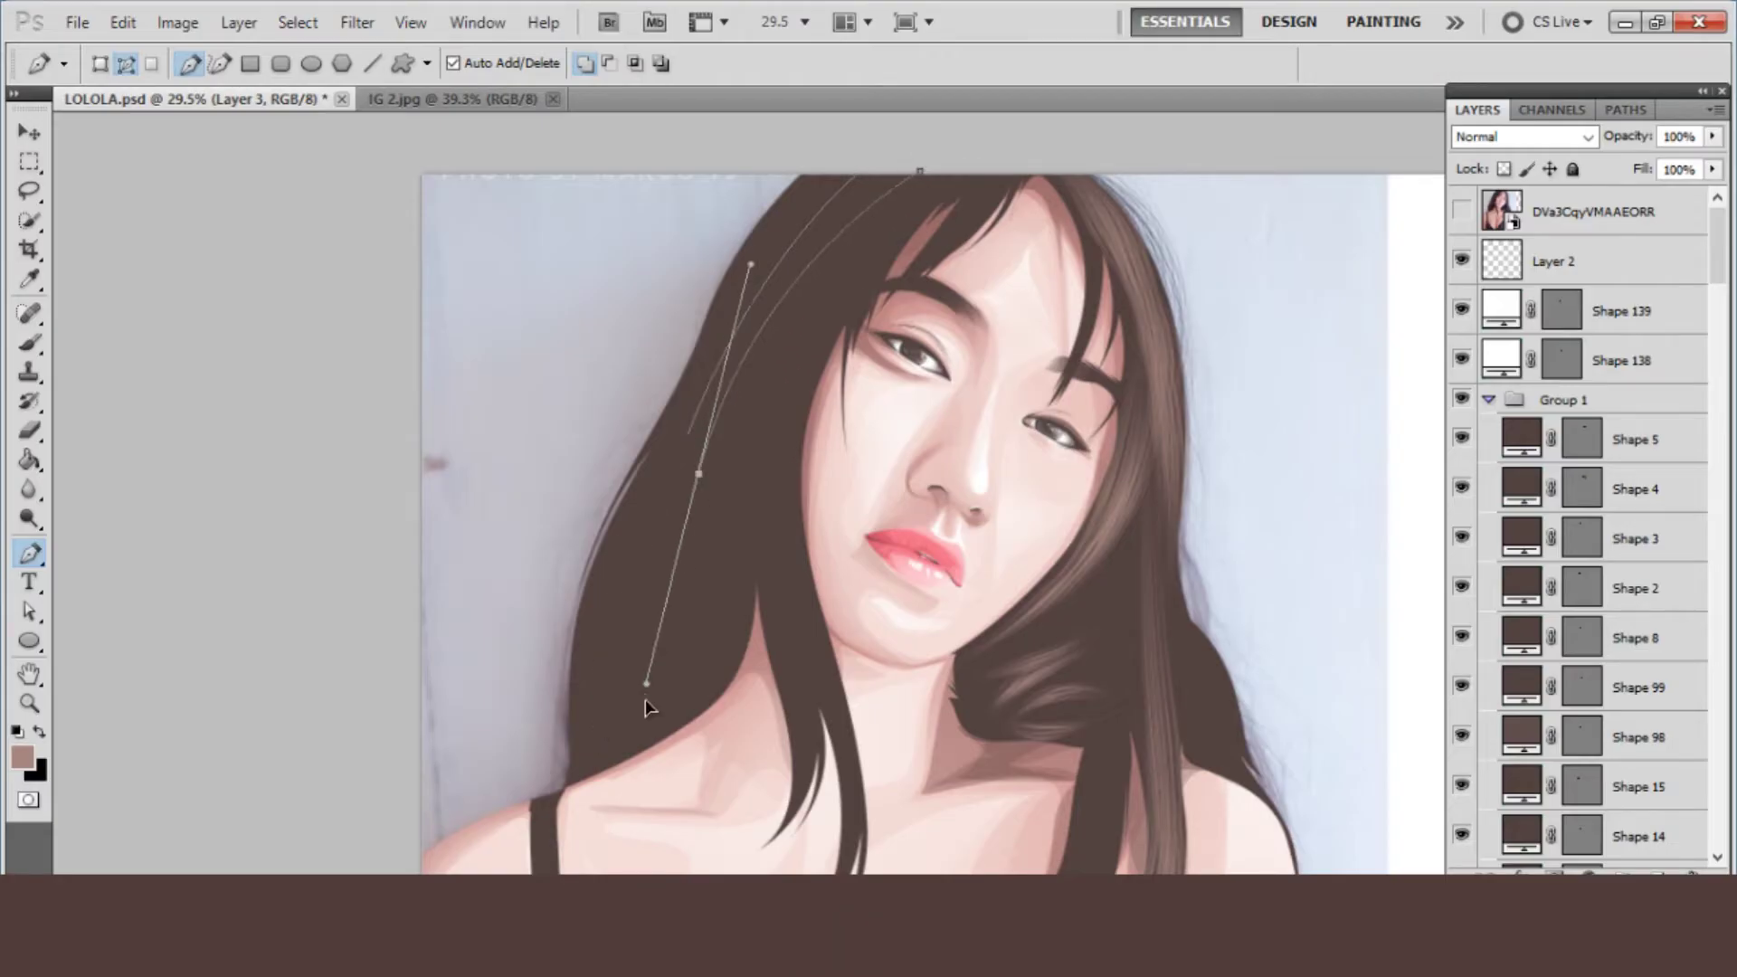
pyautogui.click(1463, 213)
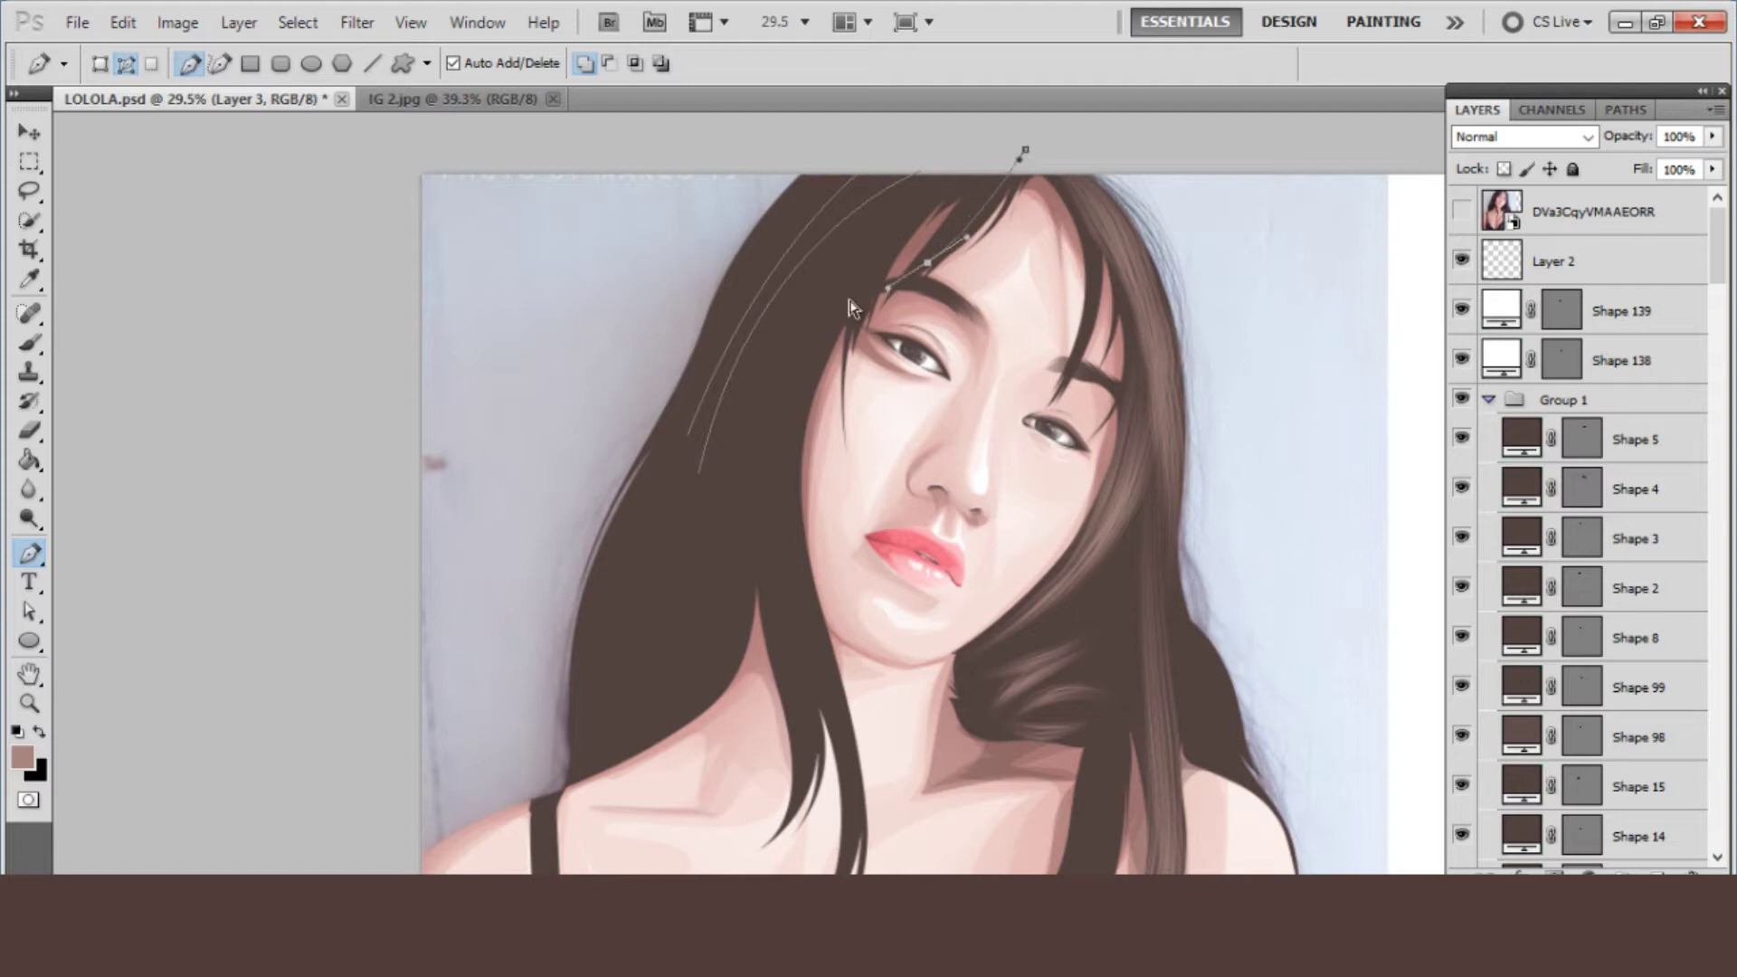
pyautogui.scroll(-1, 871, 377)
# - Stroke a strand path running down the left hair toward the chest
pyautogui.click(724, 341)
pyautogui.click(708, 813)
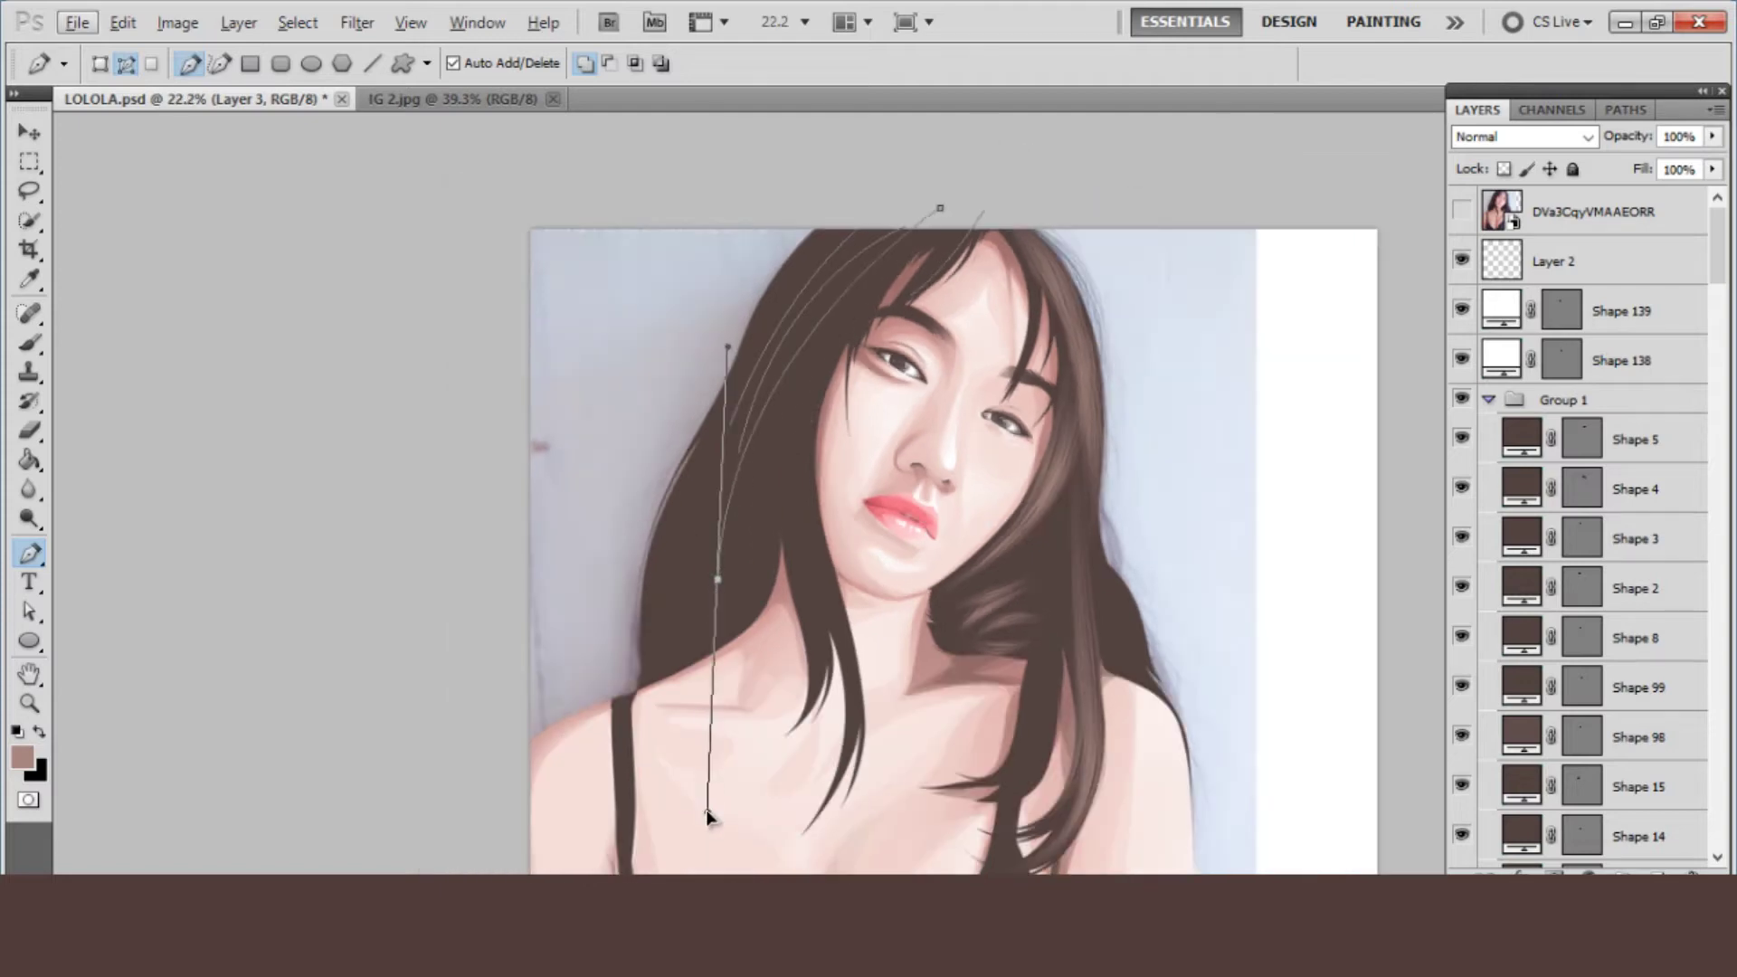
pyautogui.rightClick(611, 493)
pyautogui.click(730, 668)
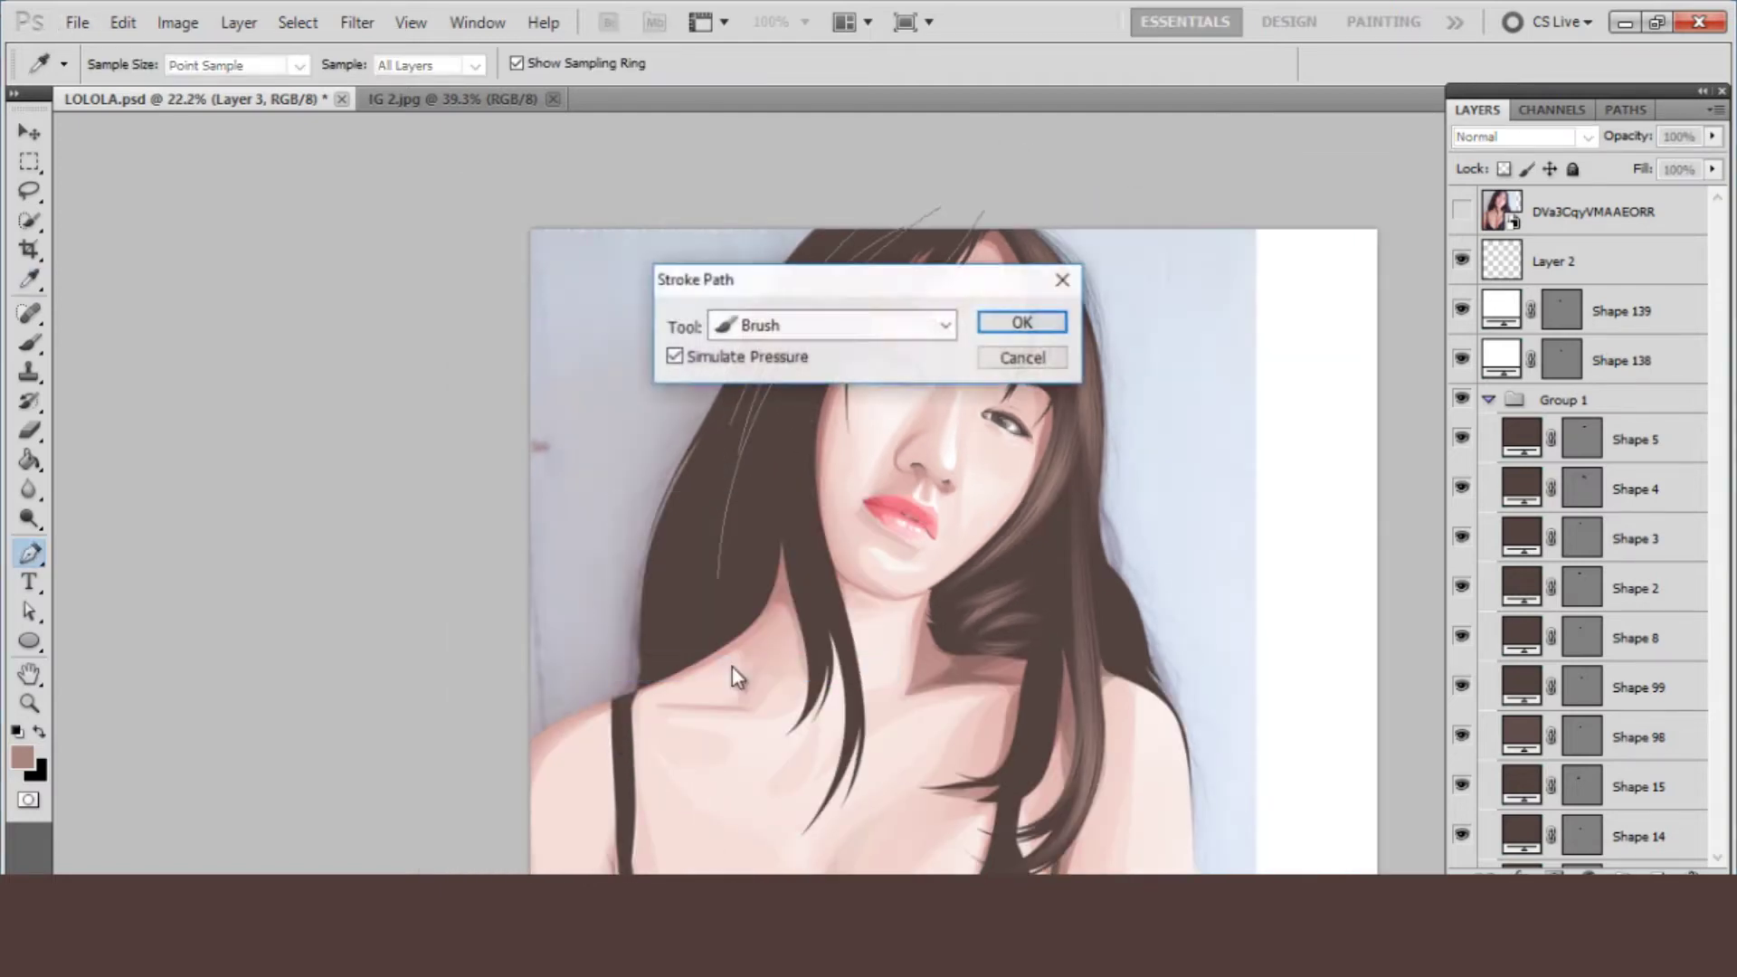
pyautogui.press('Return')
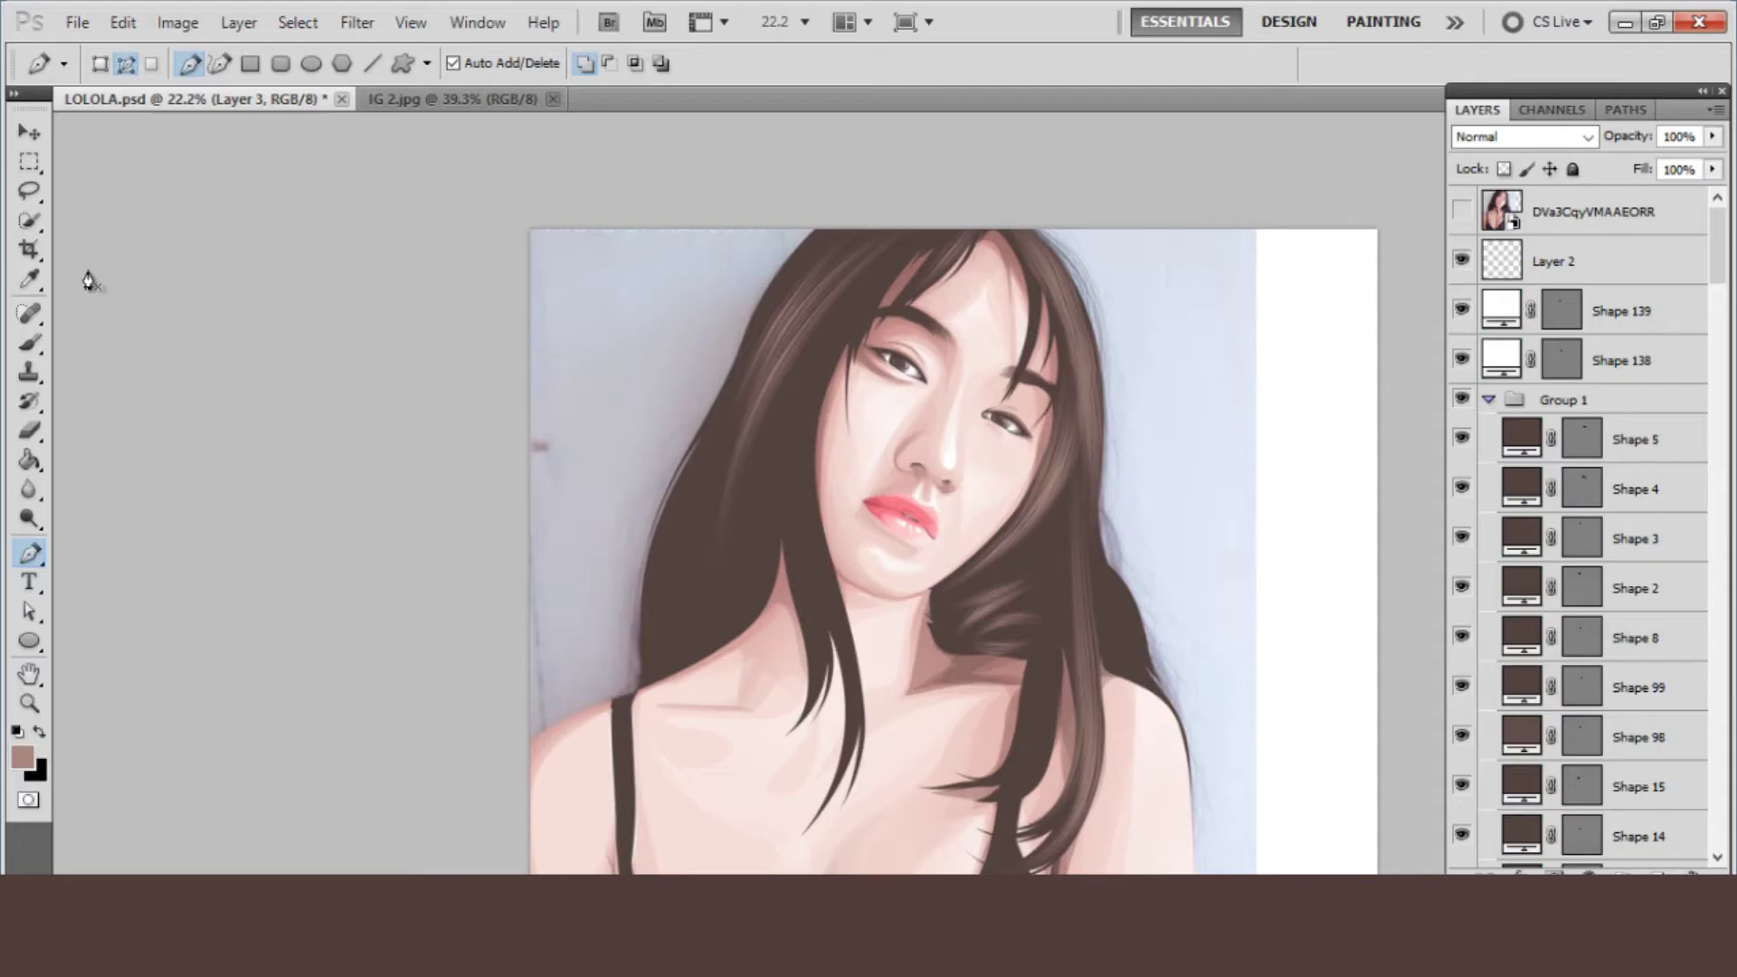
# - Check the brush tip, then draw and stroke another curved strand down the left hair
pyautogui.press('b')
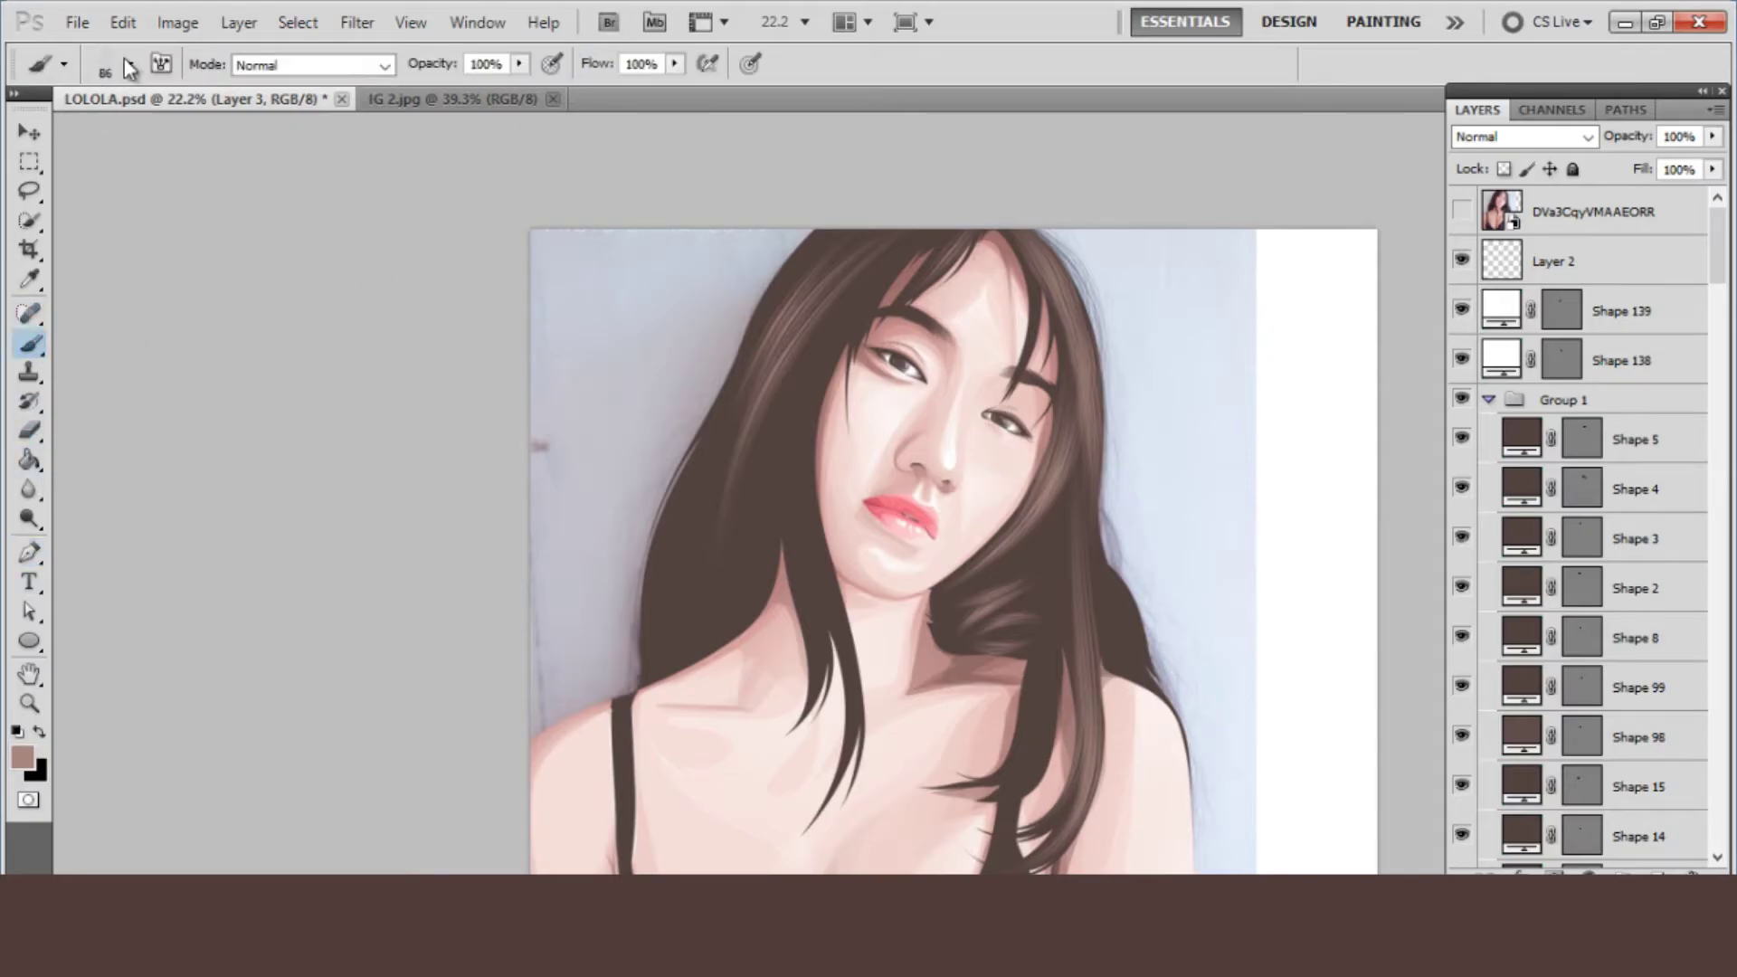
pyautogui.click(130, 64)
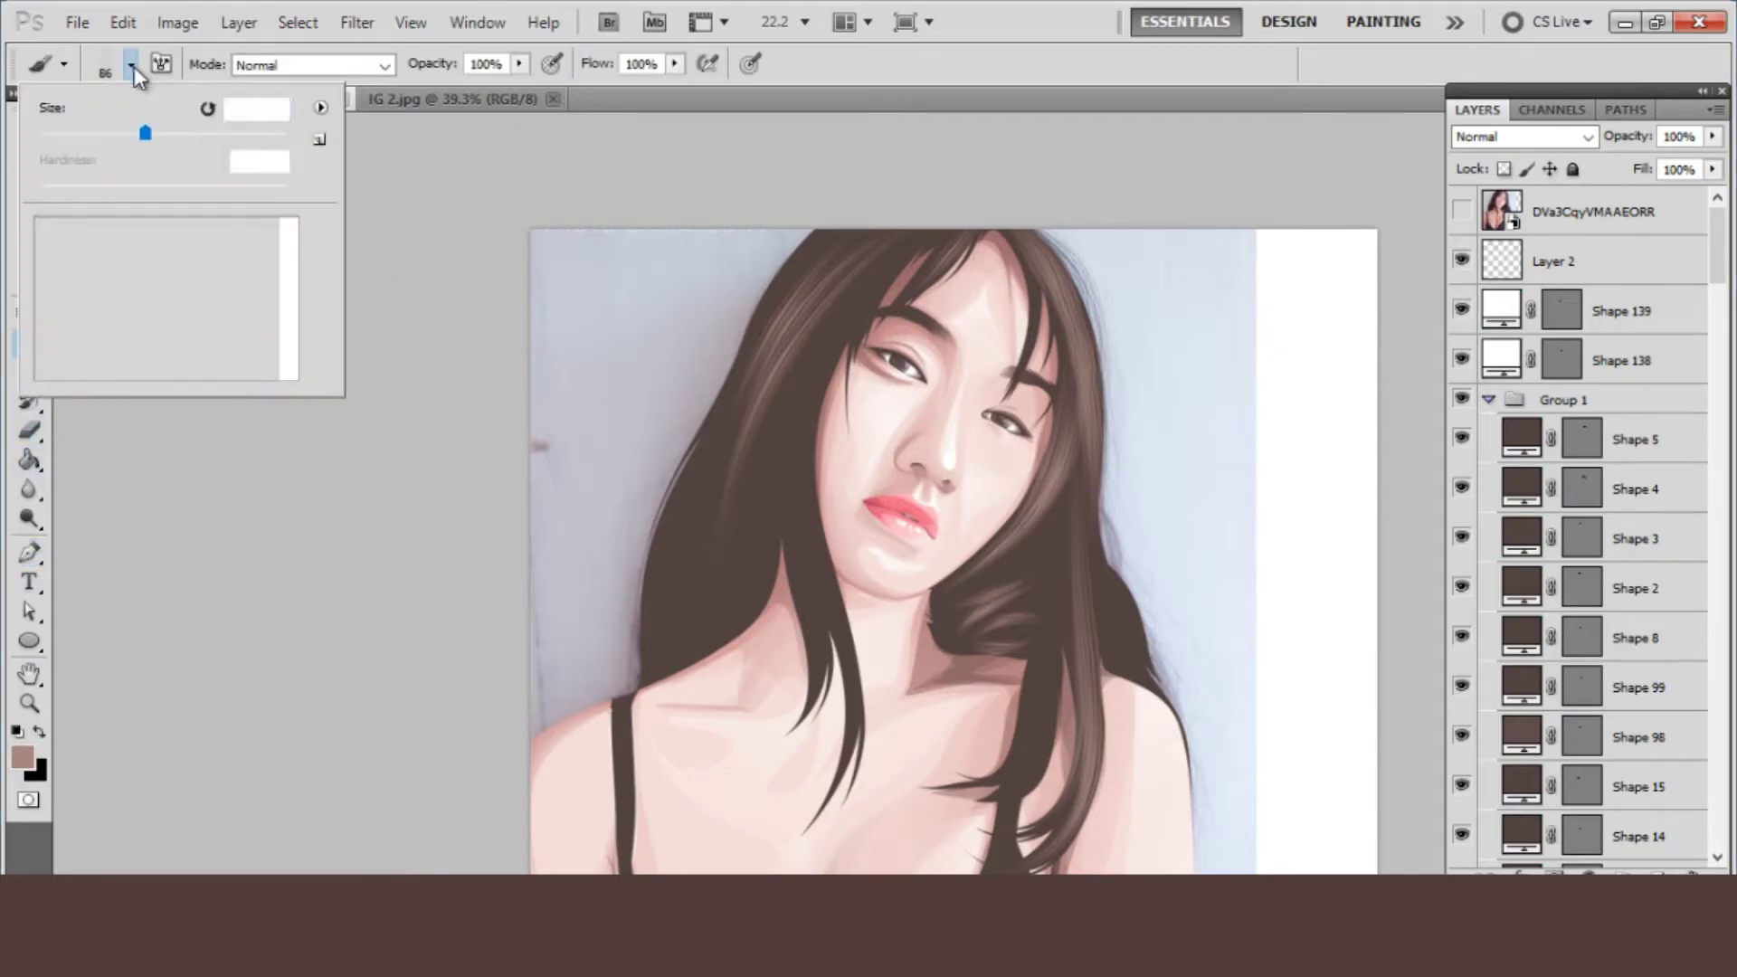
pyautogui.click(33, 552)
pyautogui.click(916, 218)
pyautogui.moveTo(730, 558); pyautogui.dragTo(682, 796)
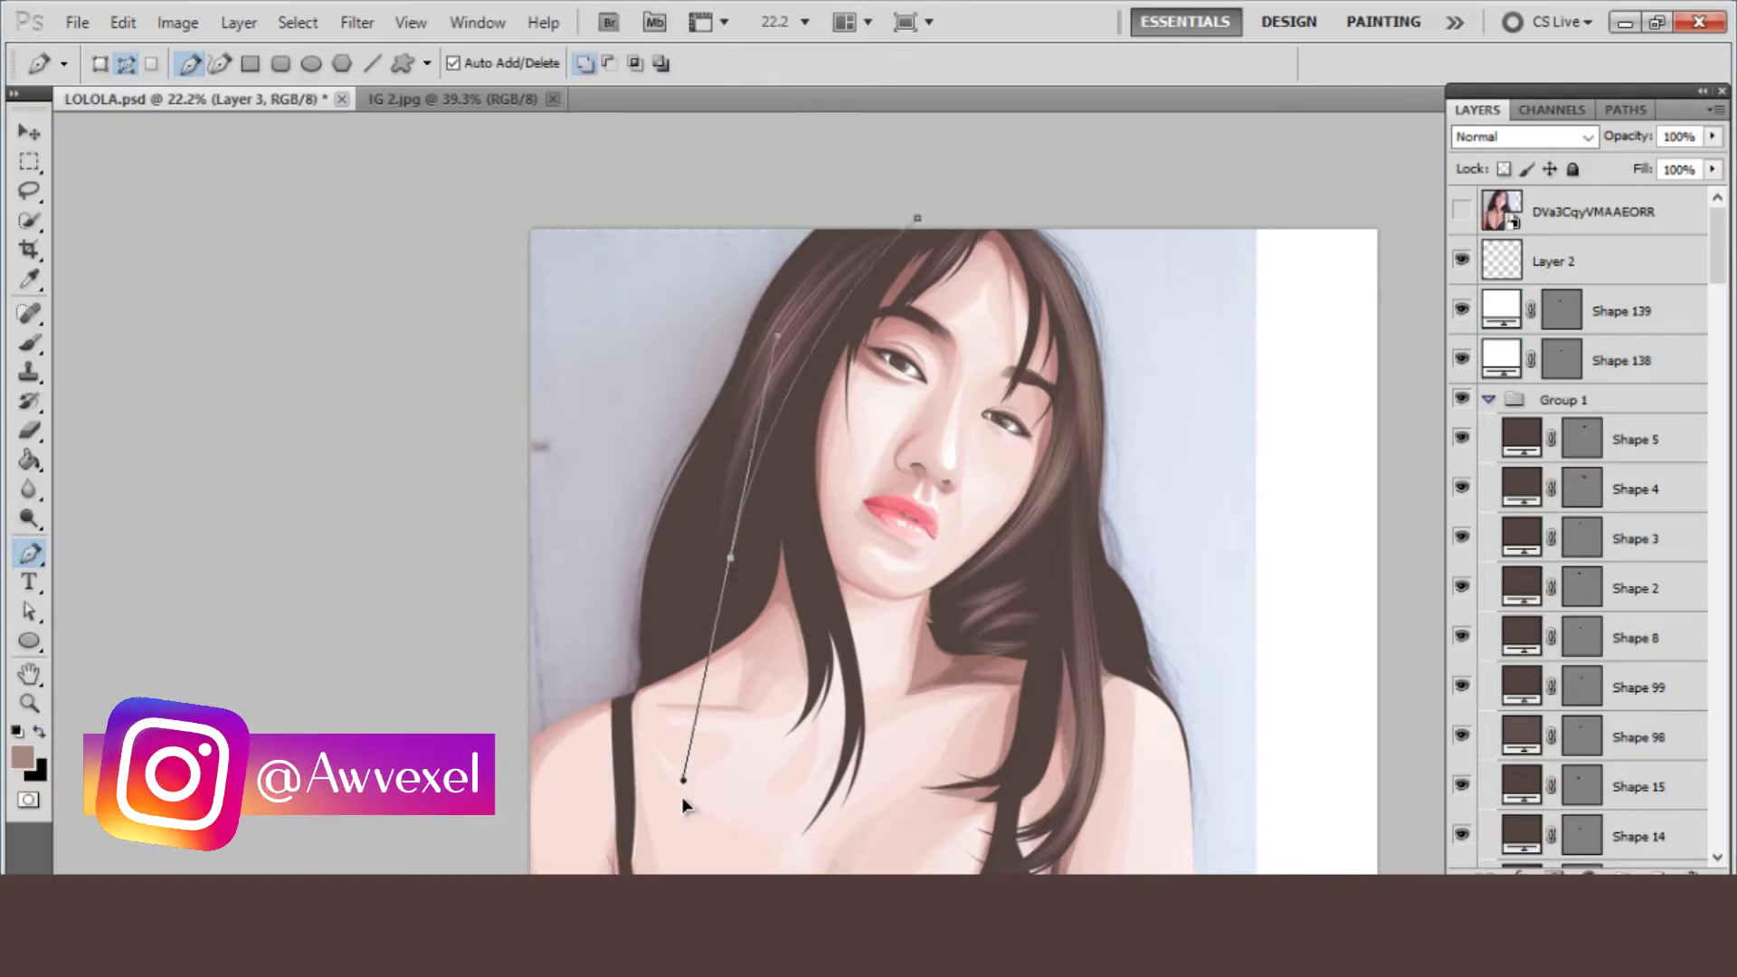
pyautogui.rightClick(639, 715)
pyautogui.click(742, 612)
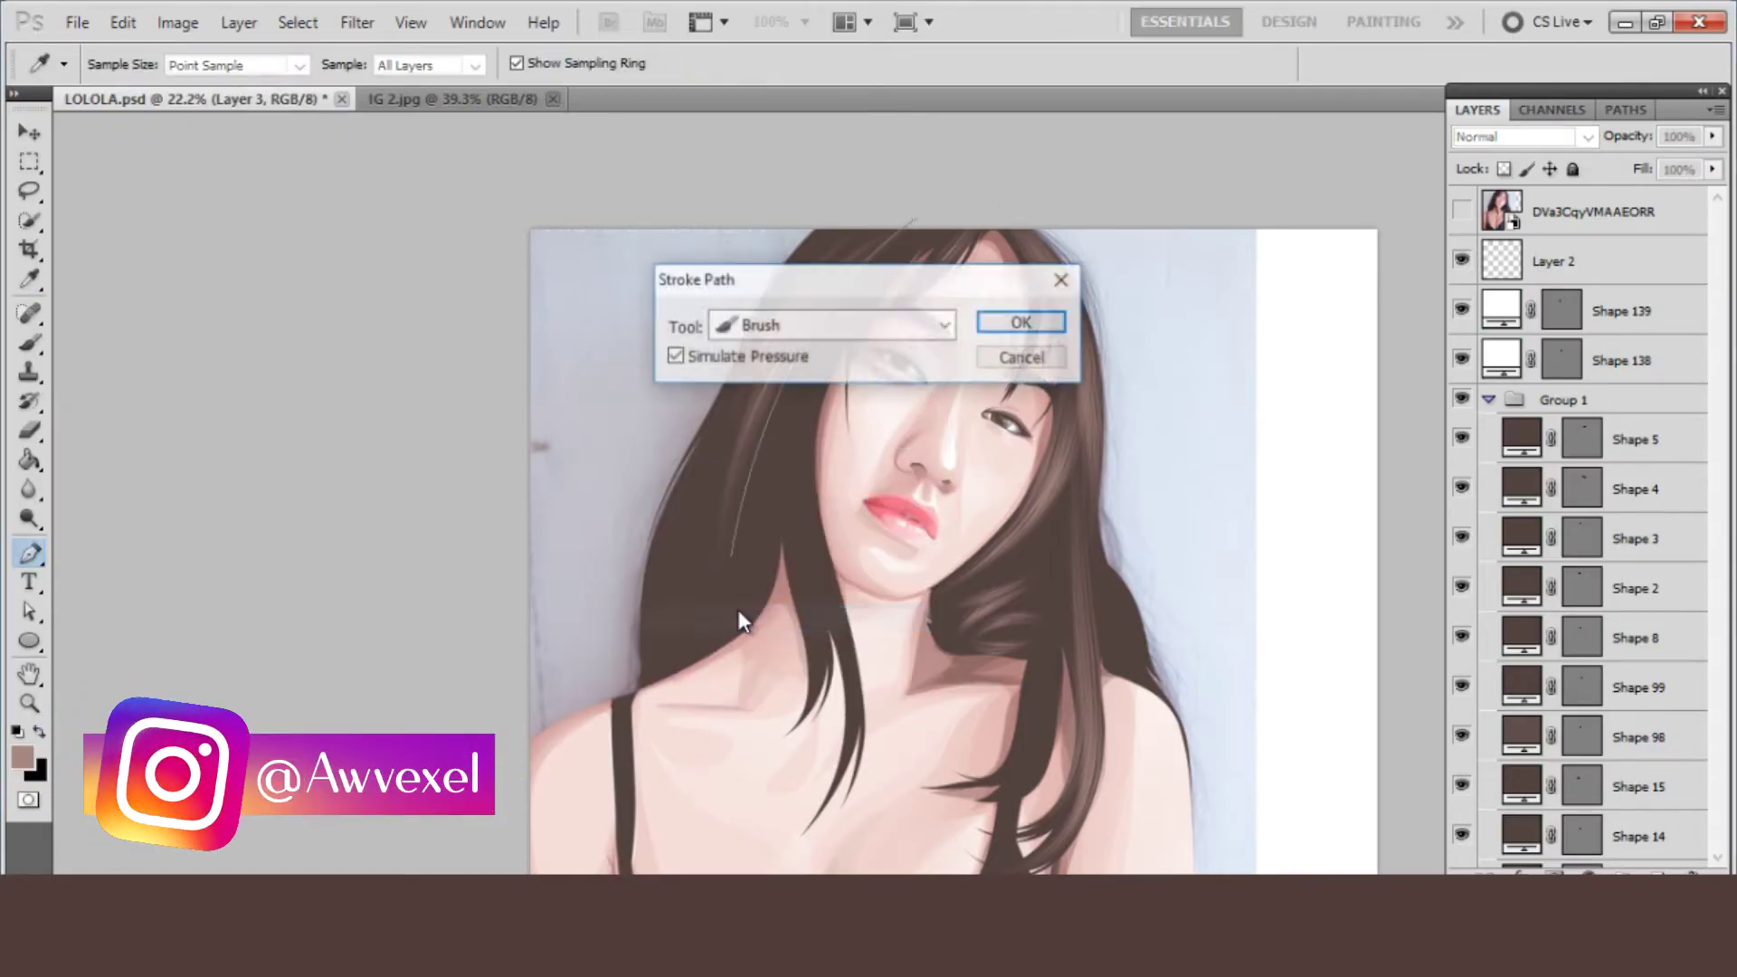
pyautogui.press('Return')
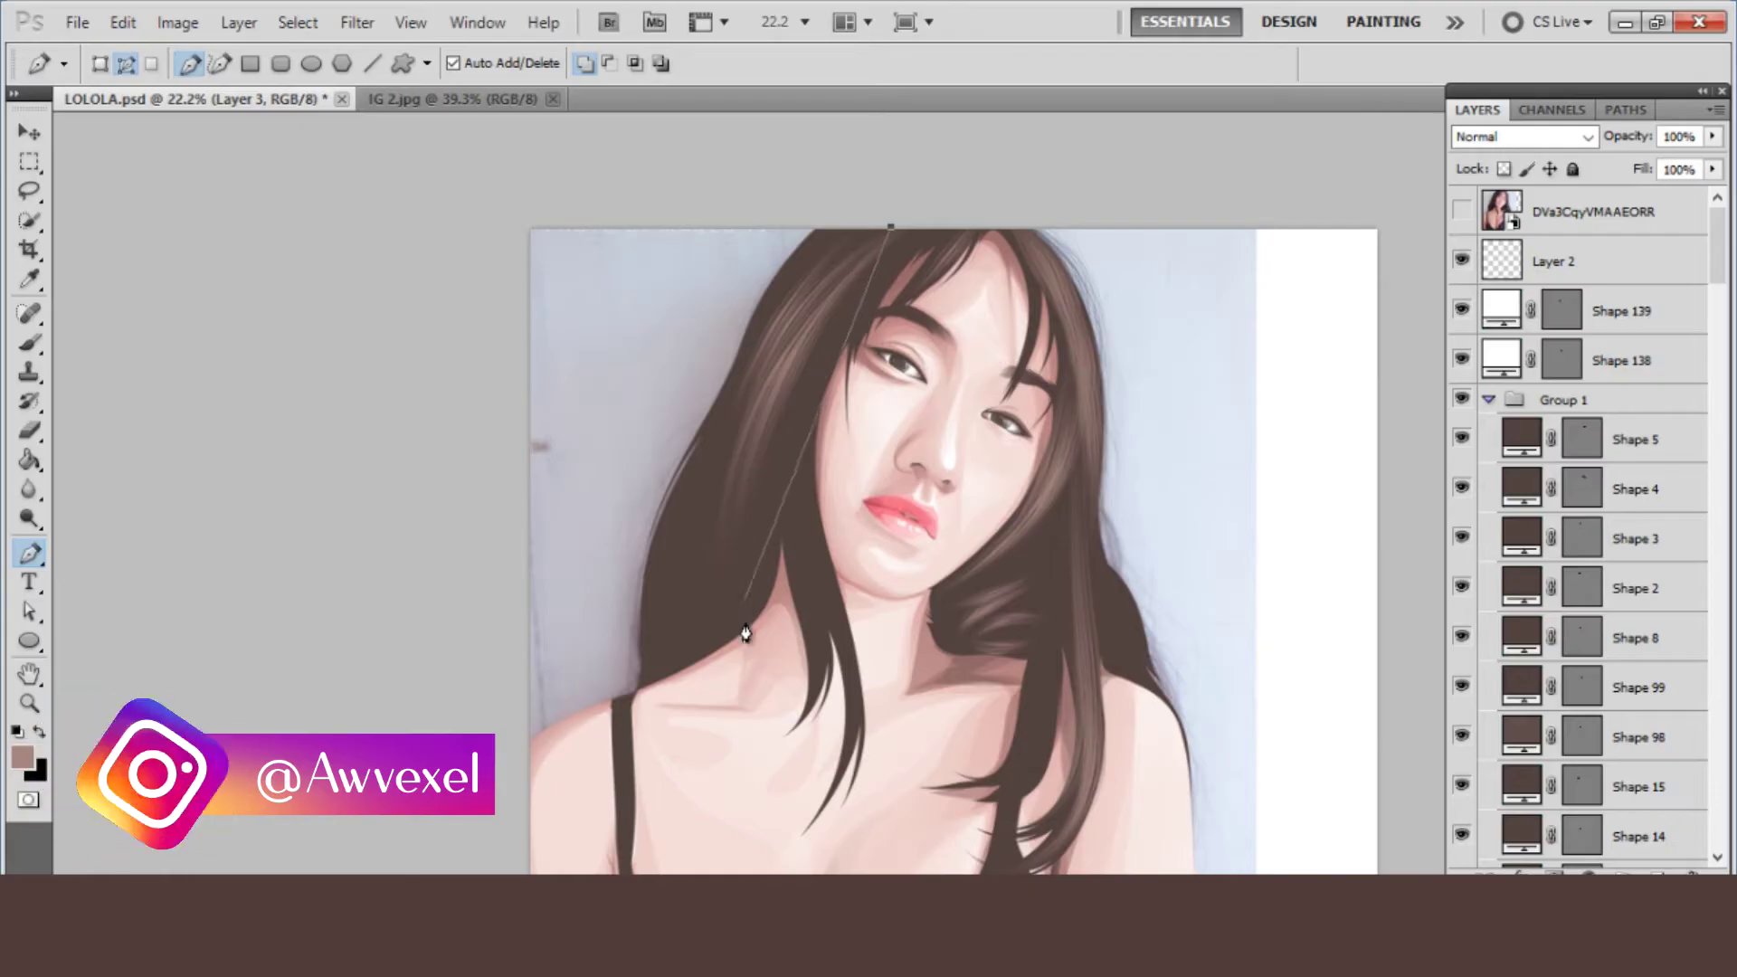
# - Stroke the next strand on the left hair, comparing with the reference photo
pyautogui.click(1461, 212)
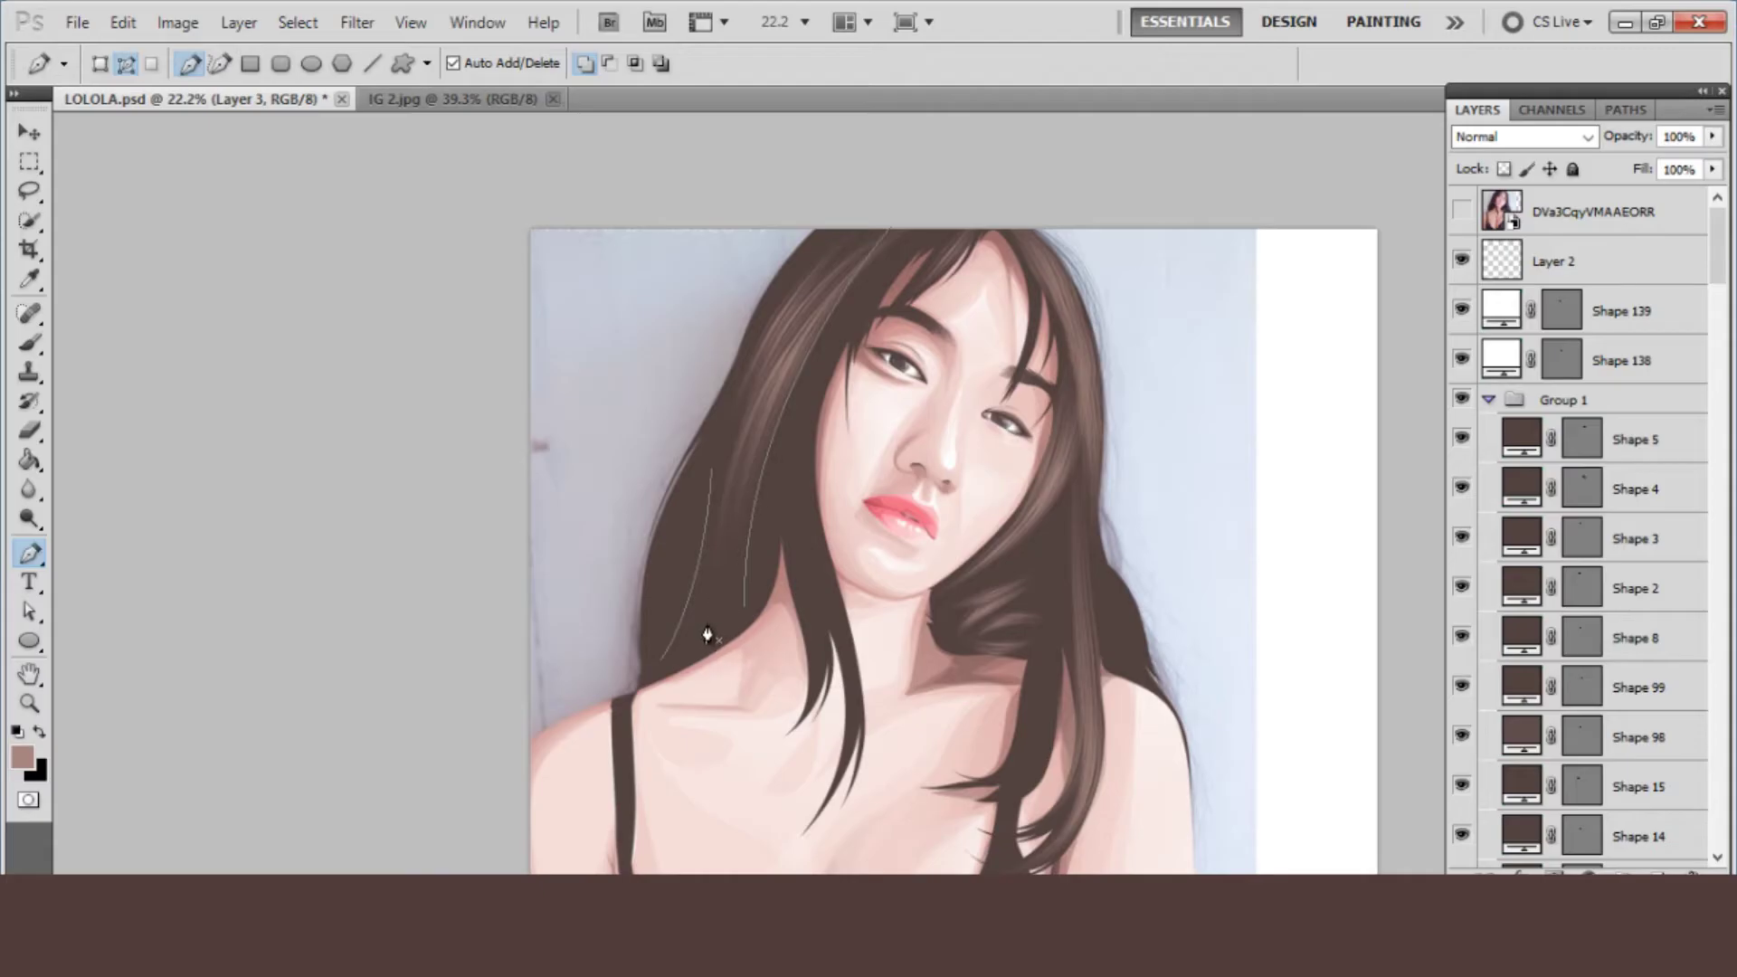
pyautogui.rightClick(825, 269)
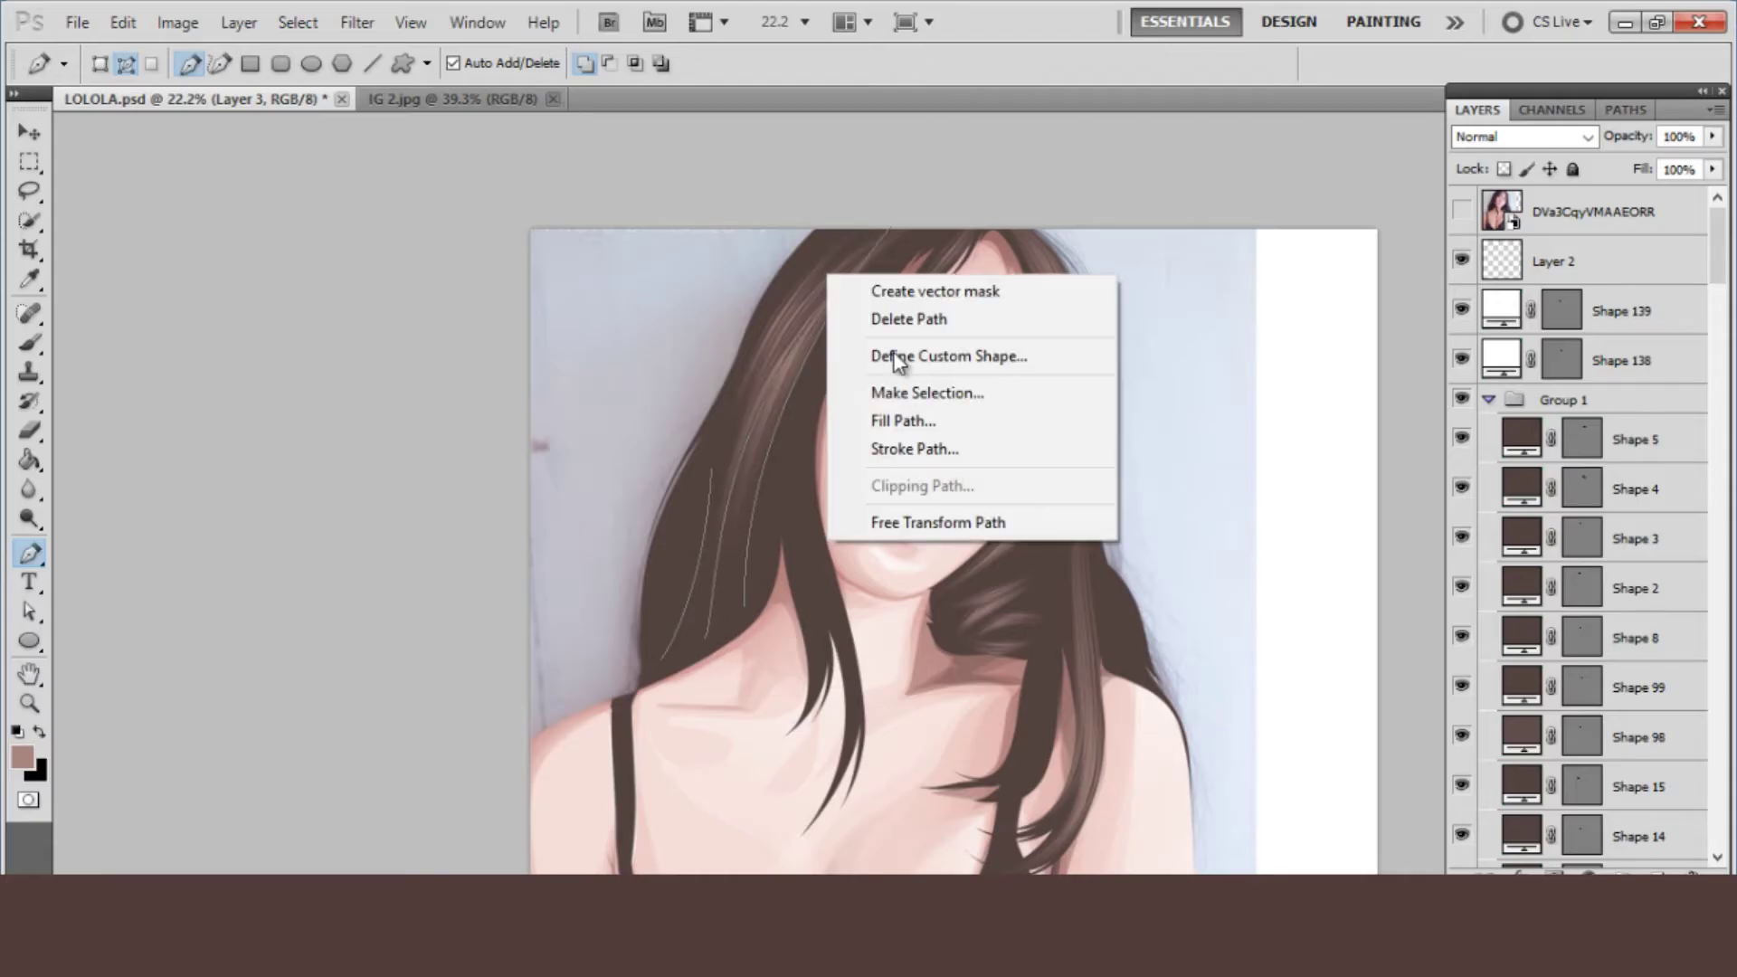
pyautogui.click(930, 453)
pyautogui.press('Return')
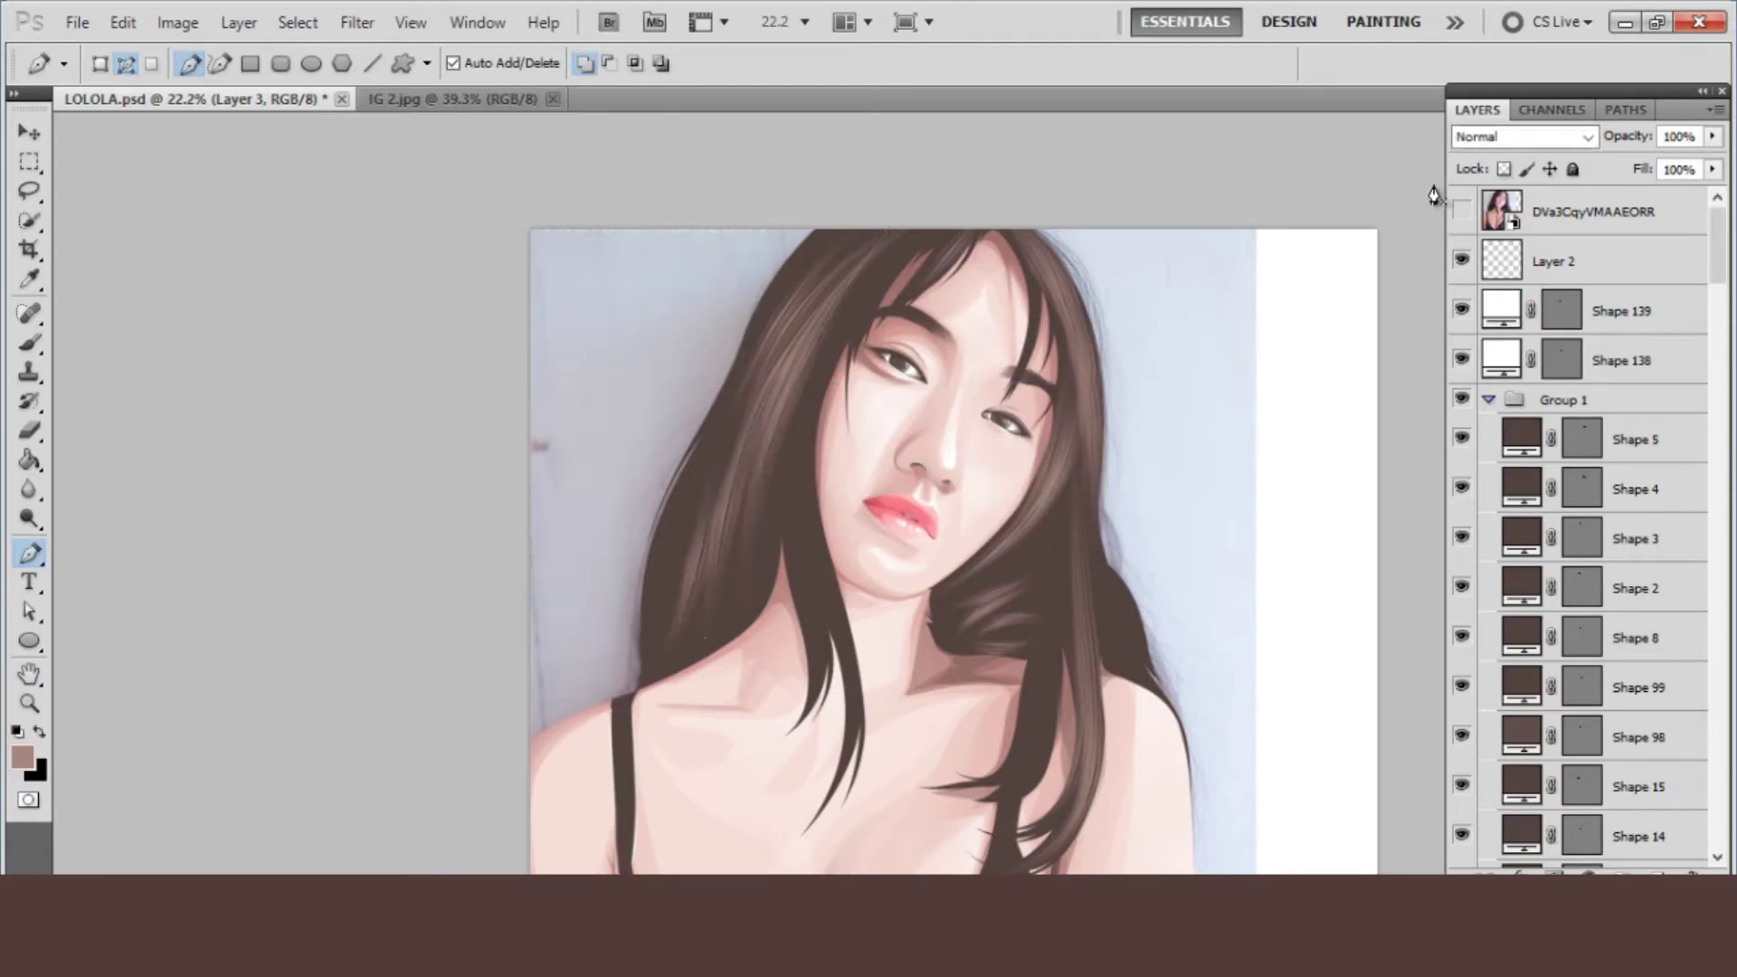
pyautogui.click(1461, 212)
# - Stroke a long strand from beside her eye down to the chest and delete the leftover path
pyautogui.moveTo(831, 640); pyautogui.dragTo(841, 662)
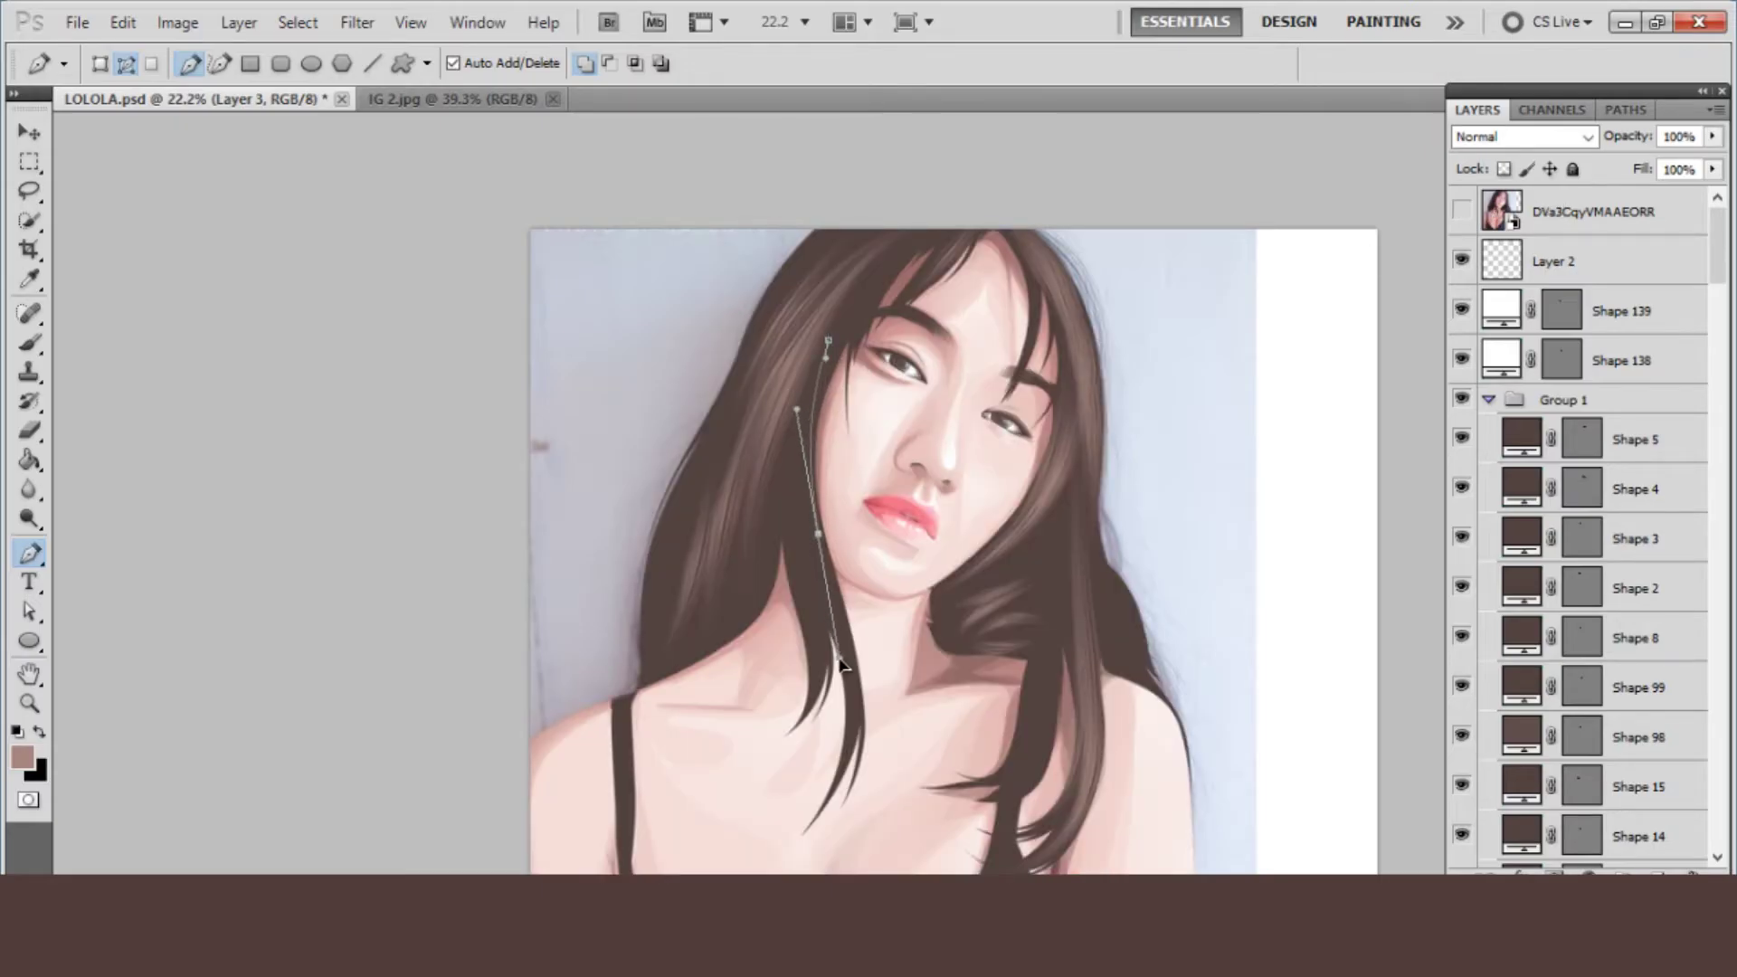
pyautogui.click(829, 792)
pyautogui.click(800, 838)
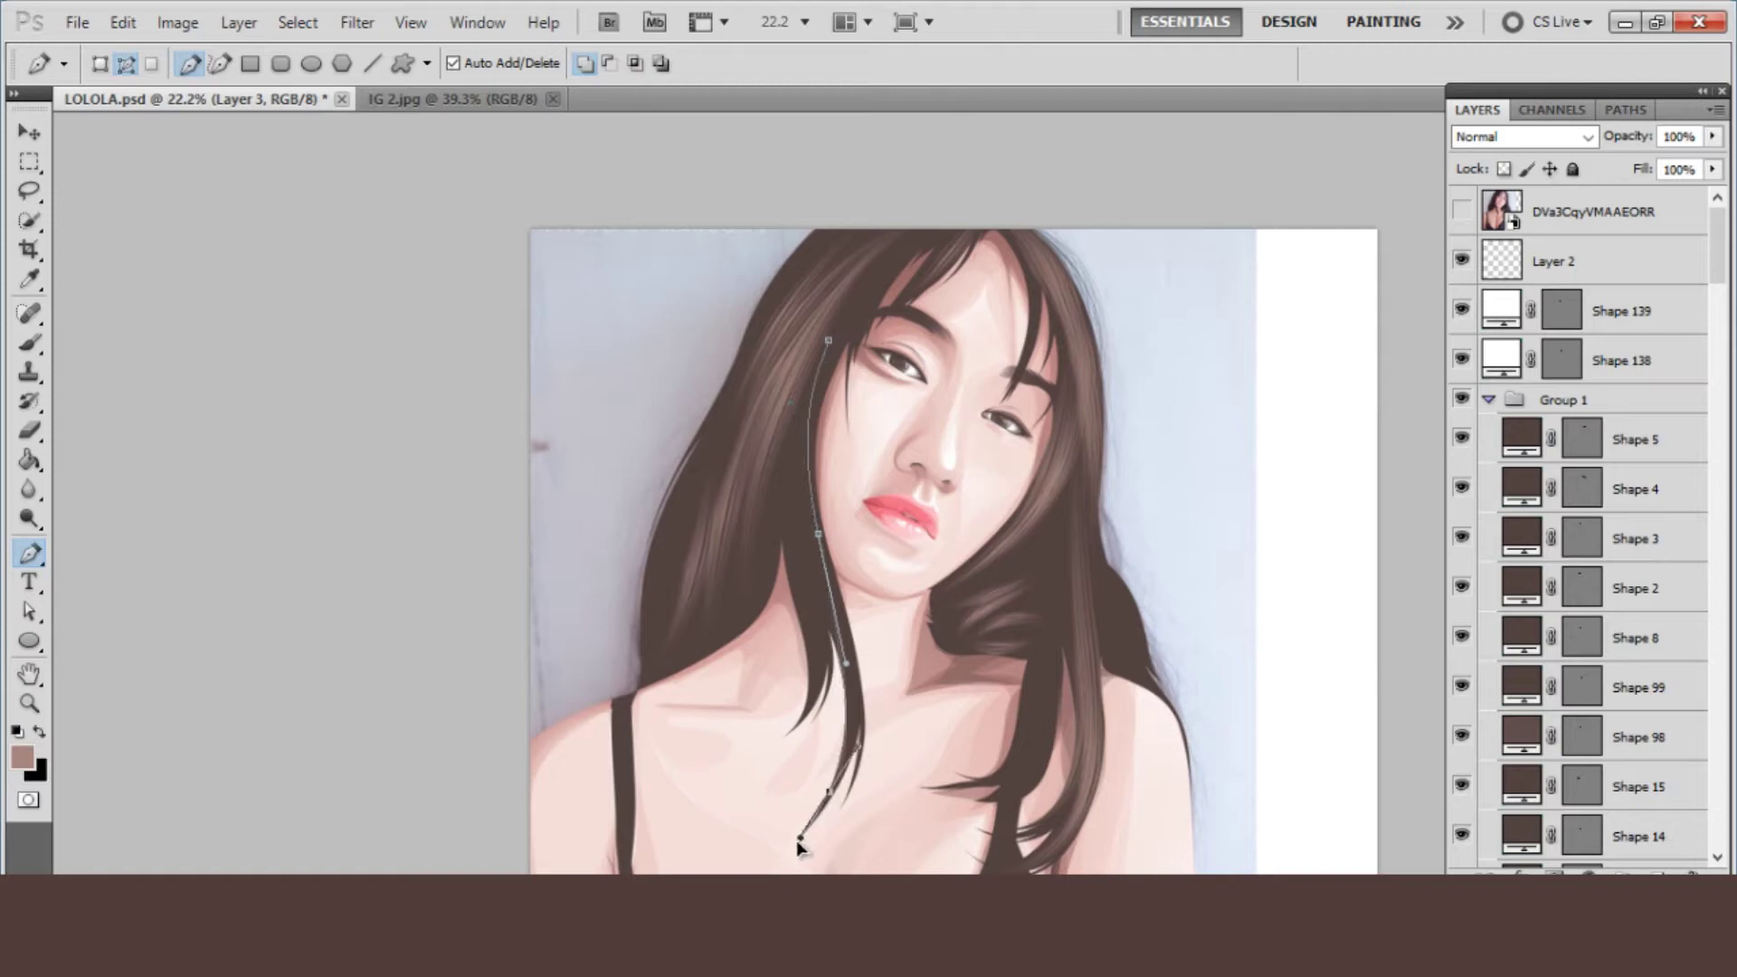
pyautogui.rightClick(751, 490)
pyautogui.click(850, 659)
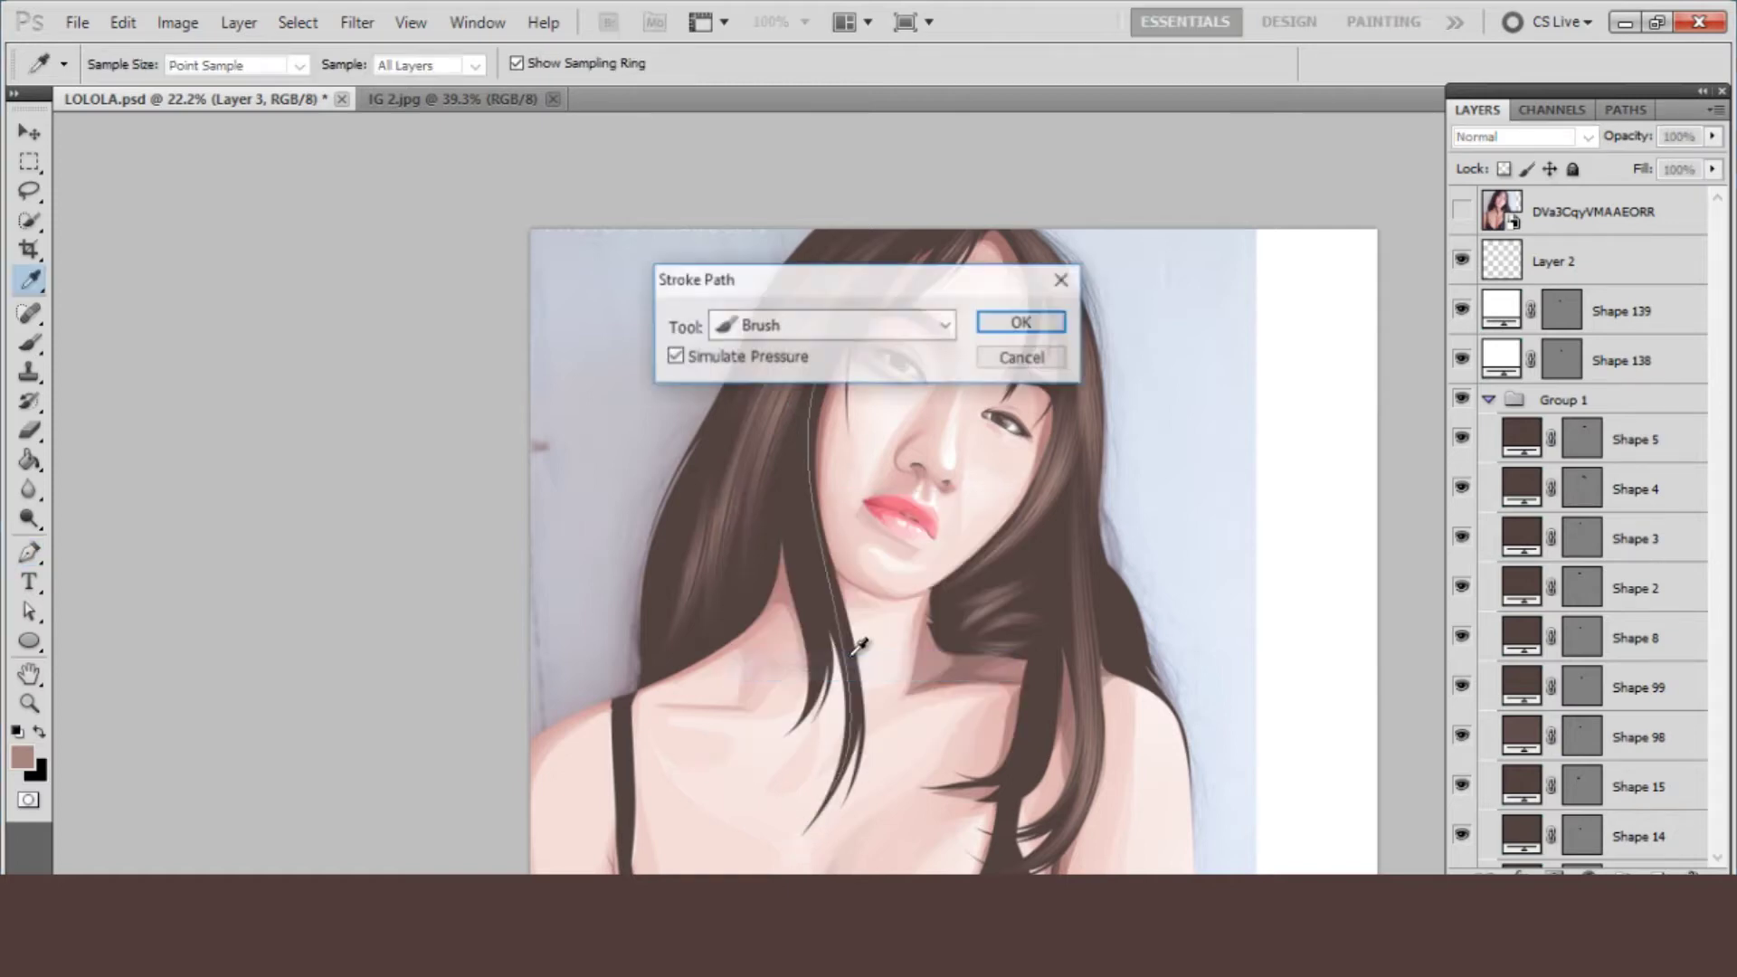
pyautogui.press('Return')
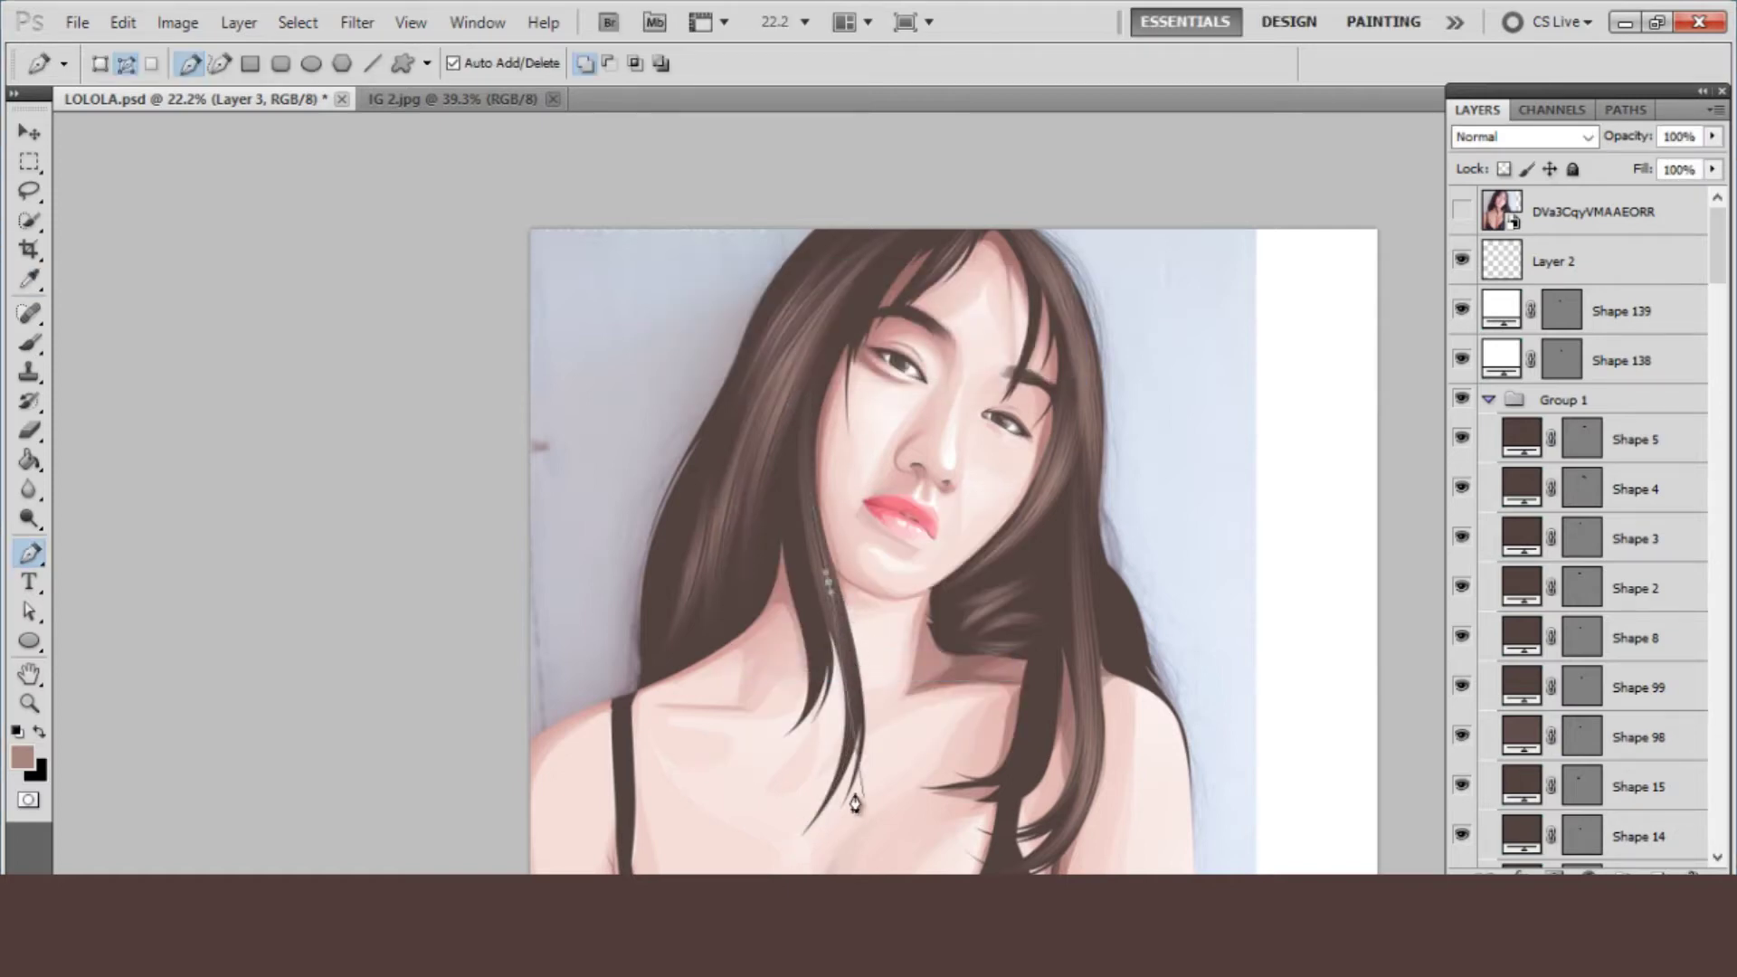
pyautogui.moveTo(838, 776); pyautogui.dragTo(802, 844)
pyautogui.rightClick(742, 648)
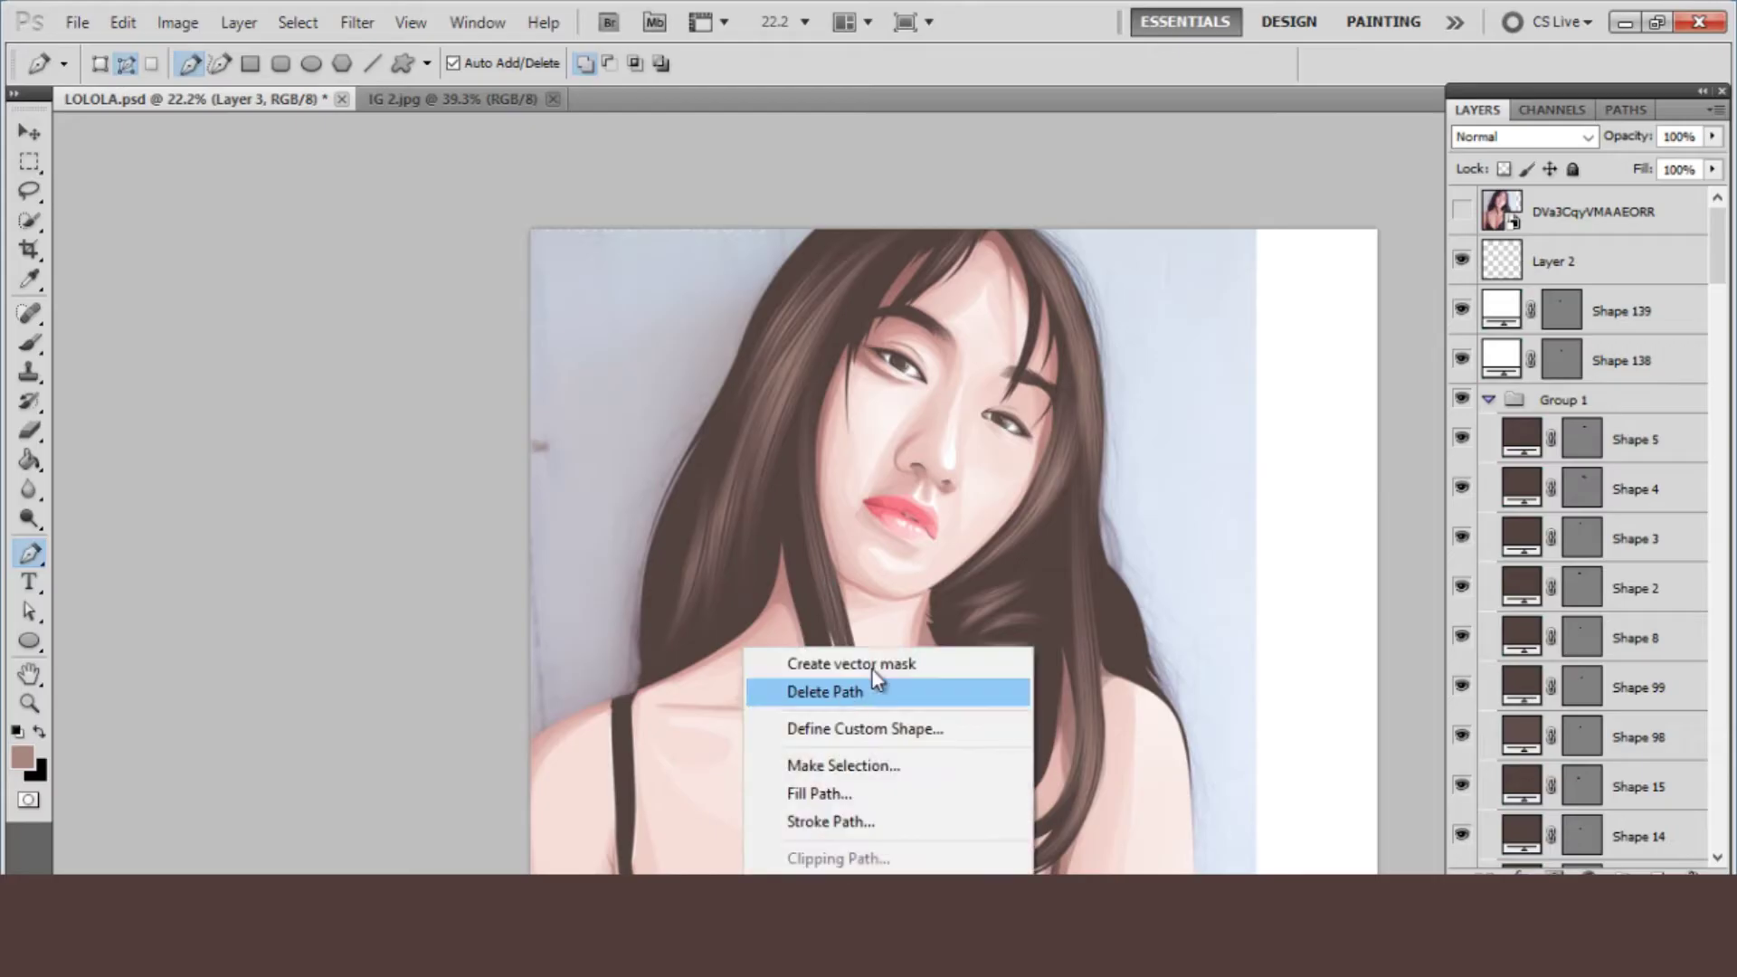
pyautogui.click(850, 825)
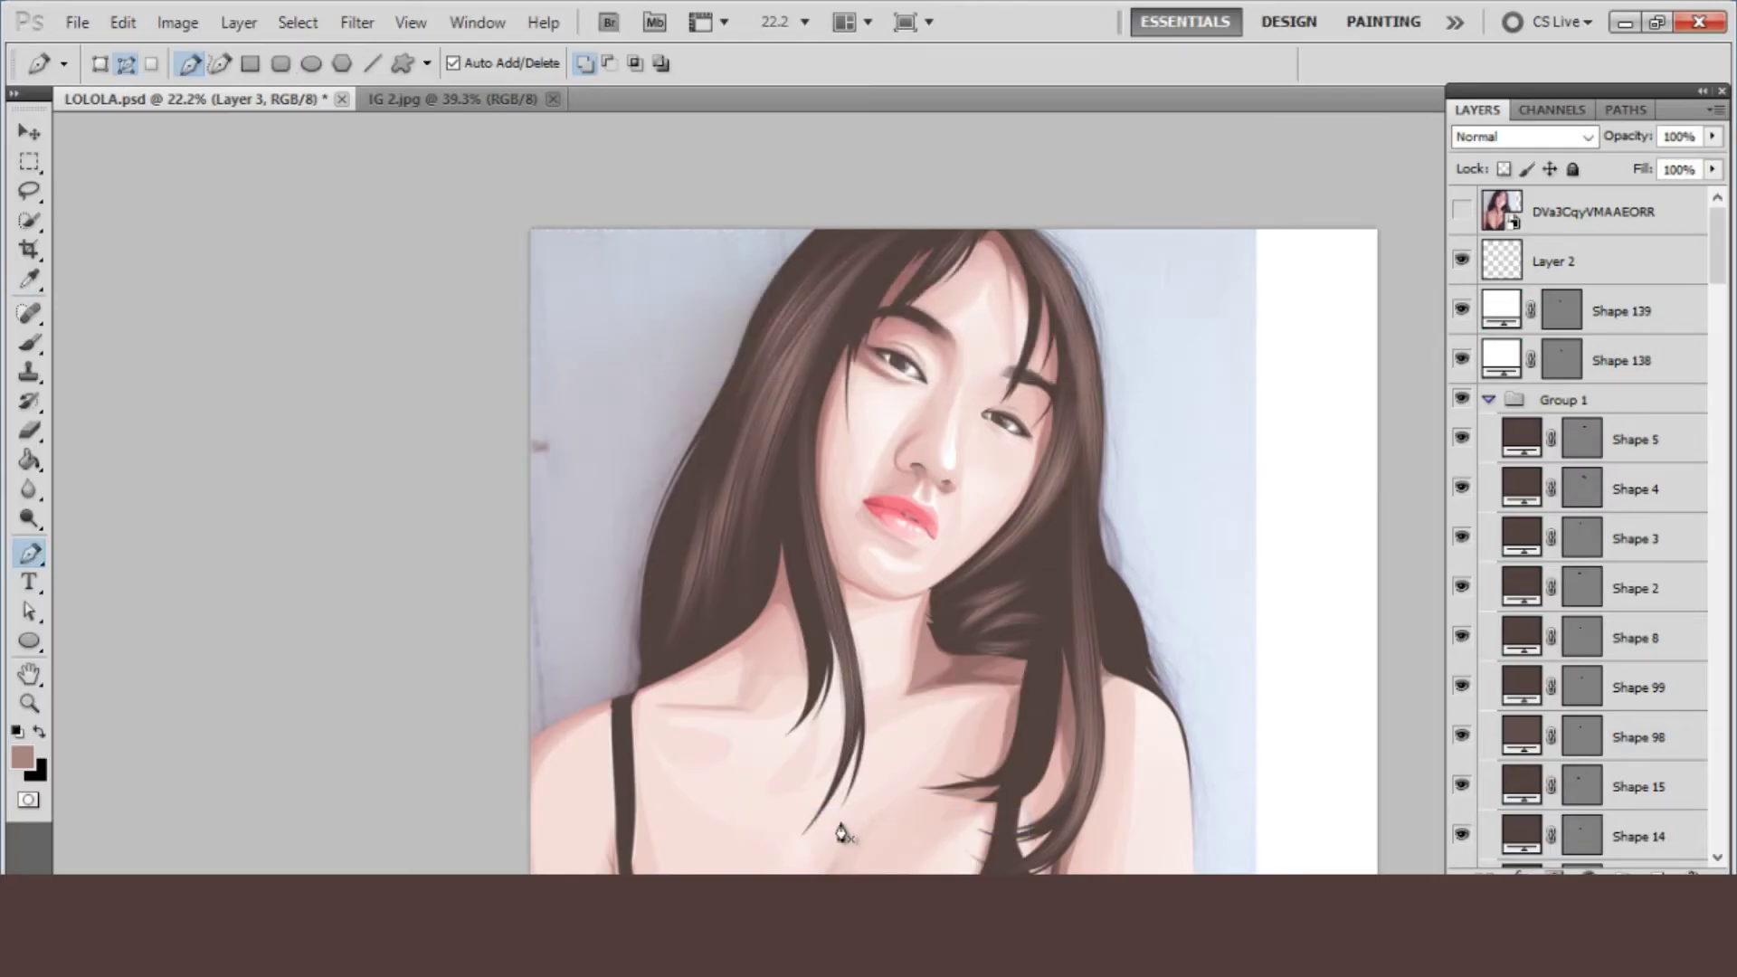
# - Compare with the reference photo and discard two unfinished strand paths near the neckline
pyautogui.click(1463, 212)
pyautogui.moveTo(1086, 704); pyautogui.dragTo(1100, 799)
pyautogui.scroll(-5, 1077, 742)
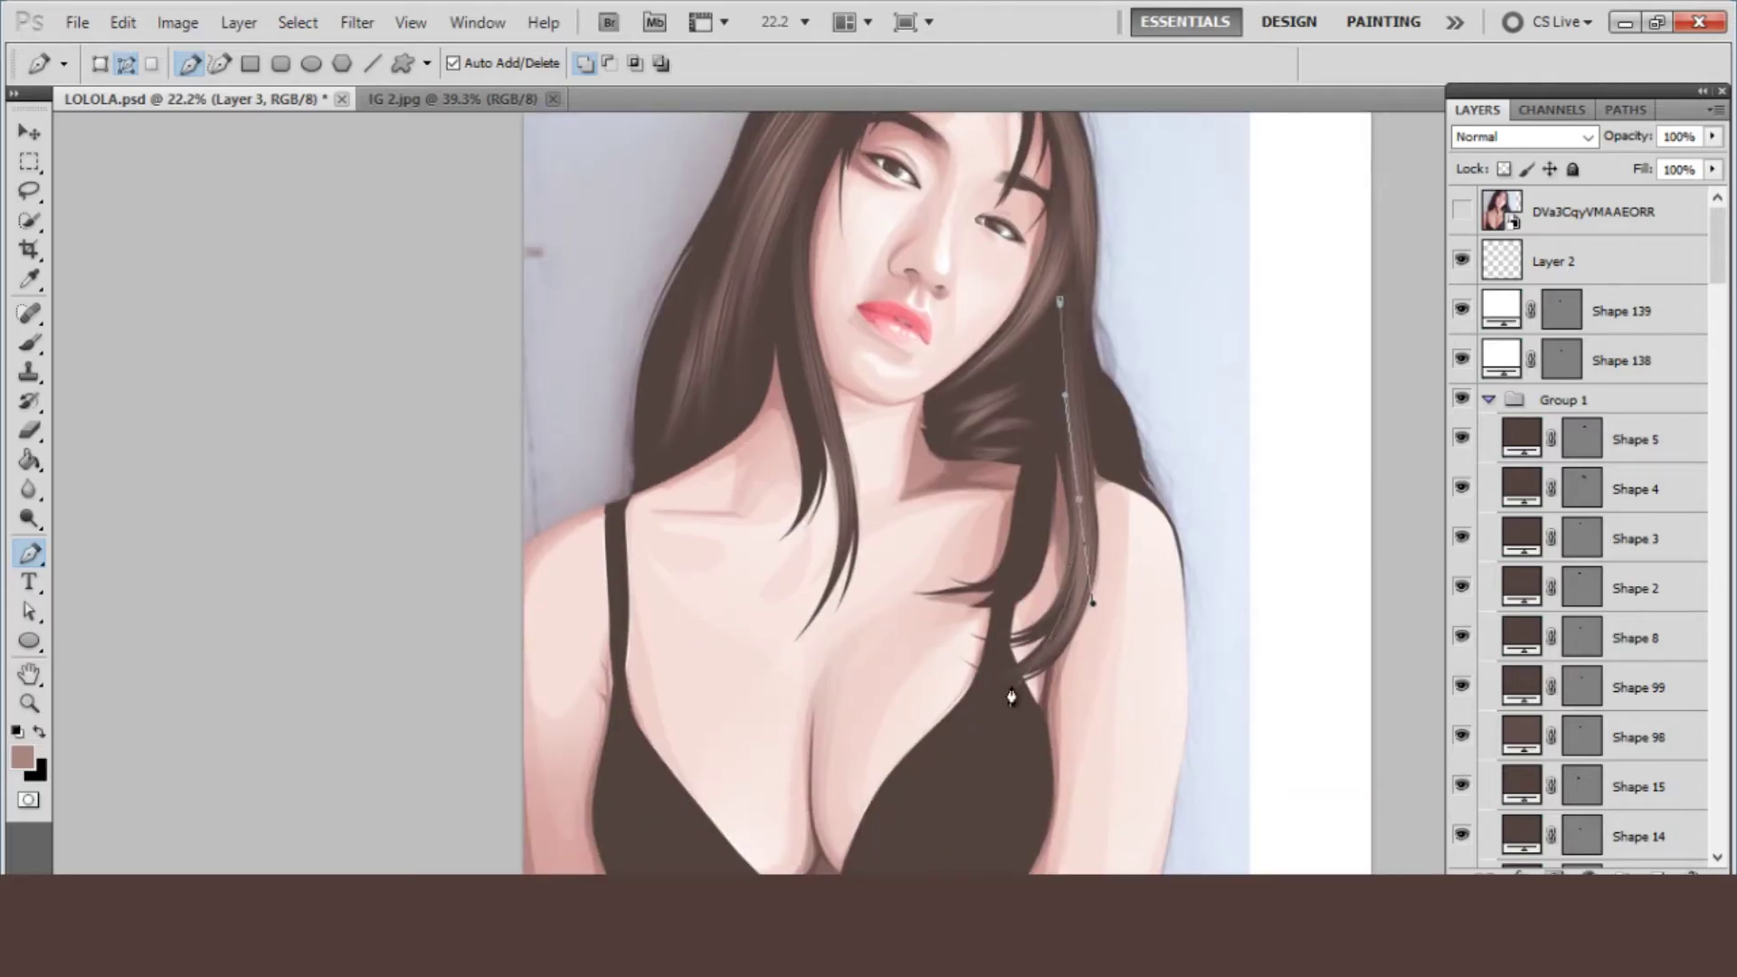
pyautogui.moveTo(1000, 677)
pyautogui.mouseDown()
pyautogui.moveTo(922, 704)
pyautogui.moveTo(931, 690)
pyautogui.mouseUp()
pyautogui.press('Escape')
pyautogui.moveTo(1016, 649); pyautogui.dragTo(891, 601)
pyautogui.press('Escape')
# - Trace a curved strand down the right-side hair and stroke it with the brush
pyautogui.click(1463, 209)
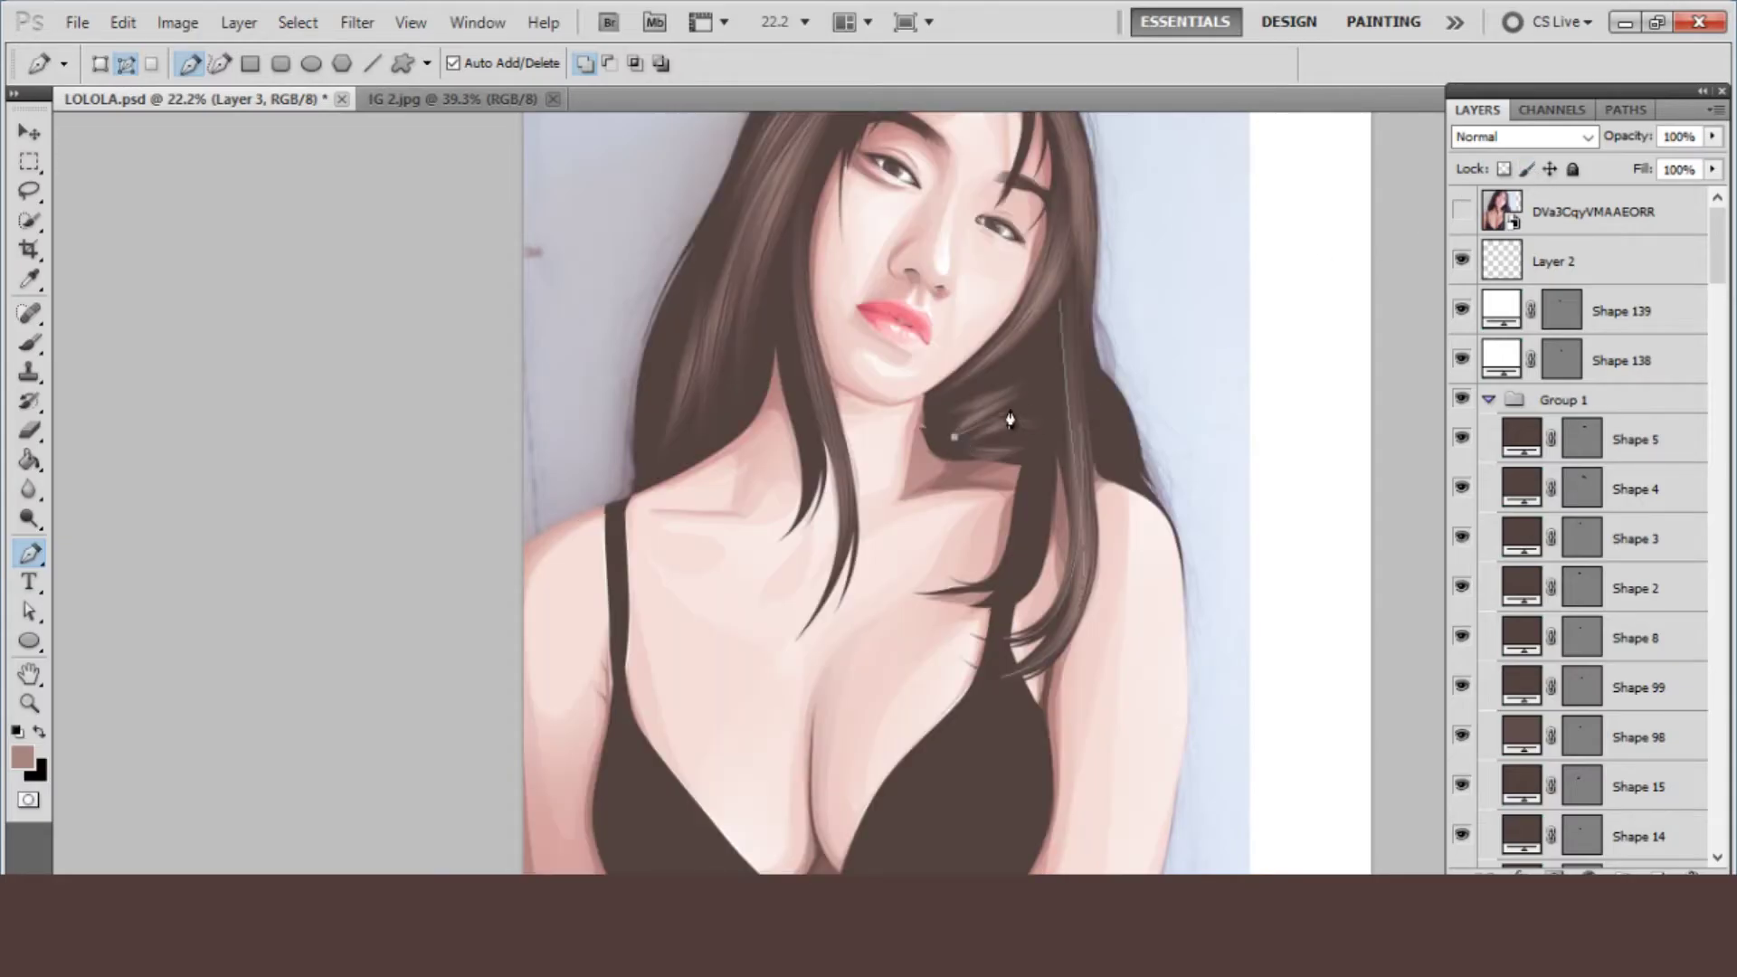
pyautogui.moveTo(1020, 404); pyautogui.dragTo(1049, 400)
pyautogui.click(1462, 211)
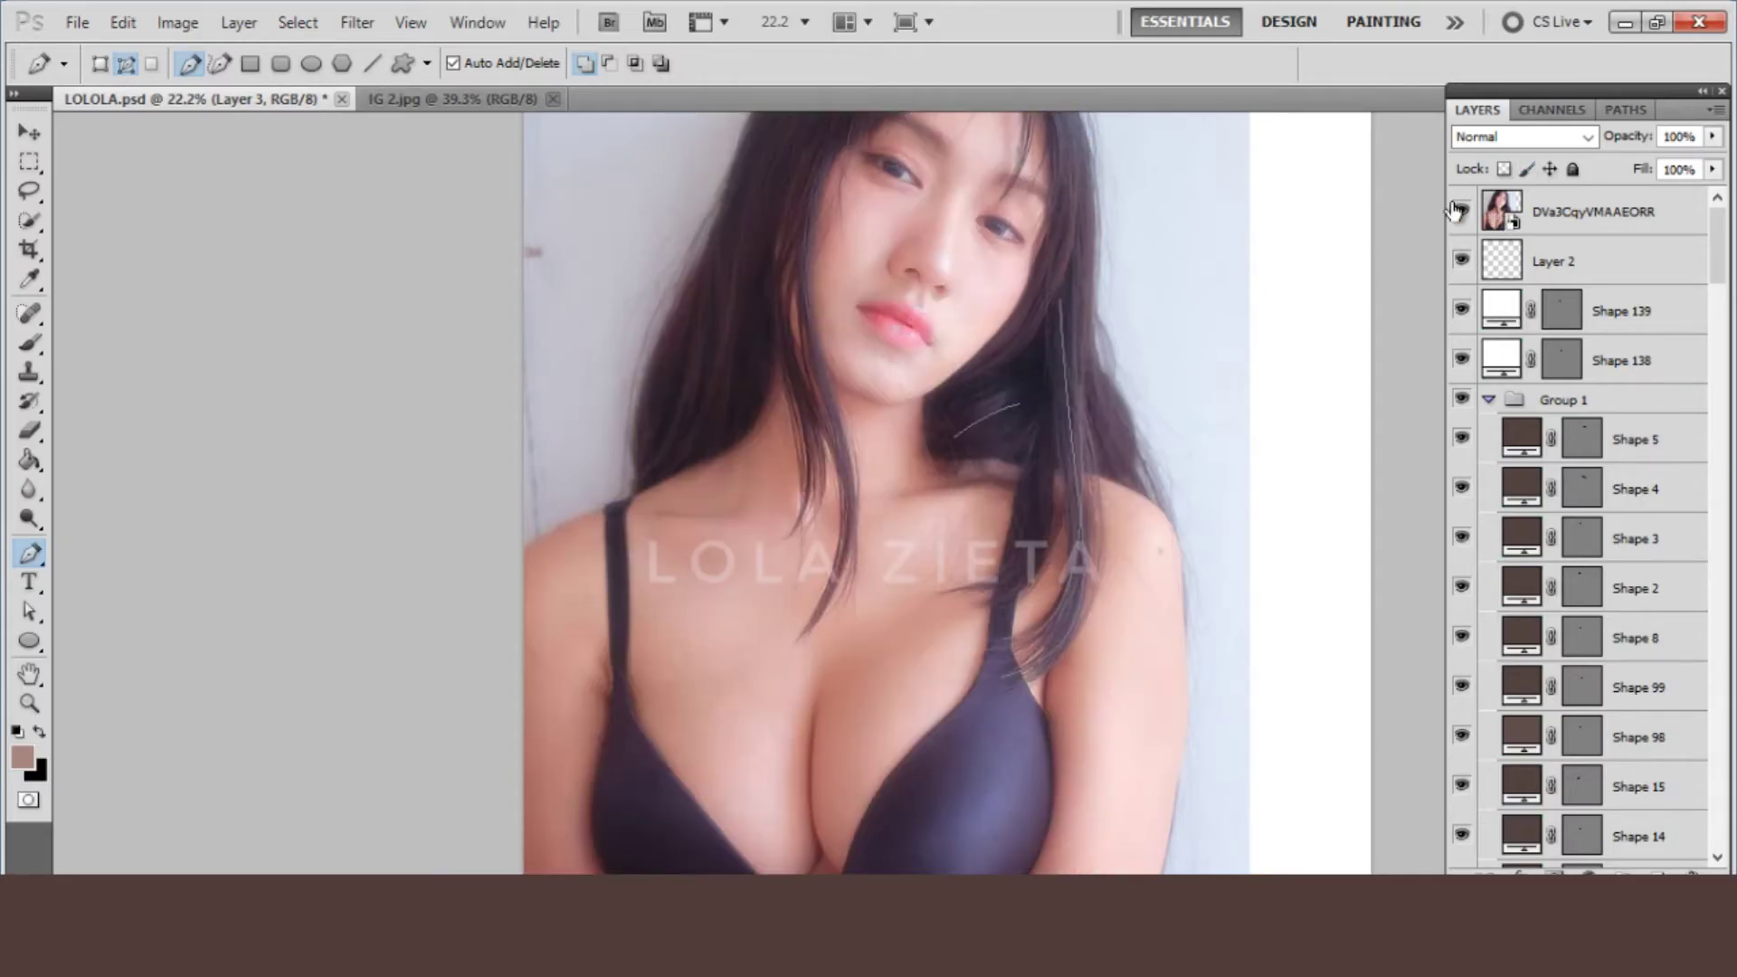
pyautogui.click(1035, 546)
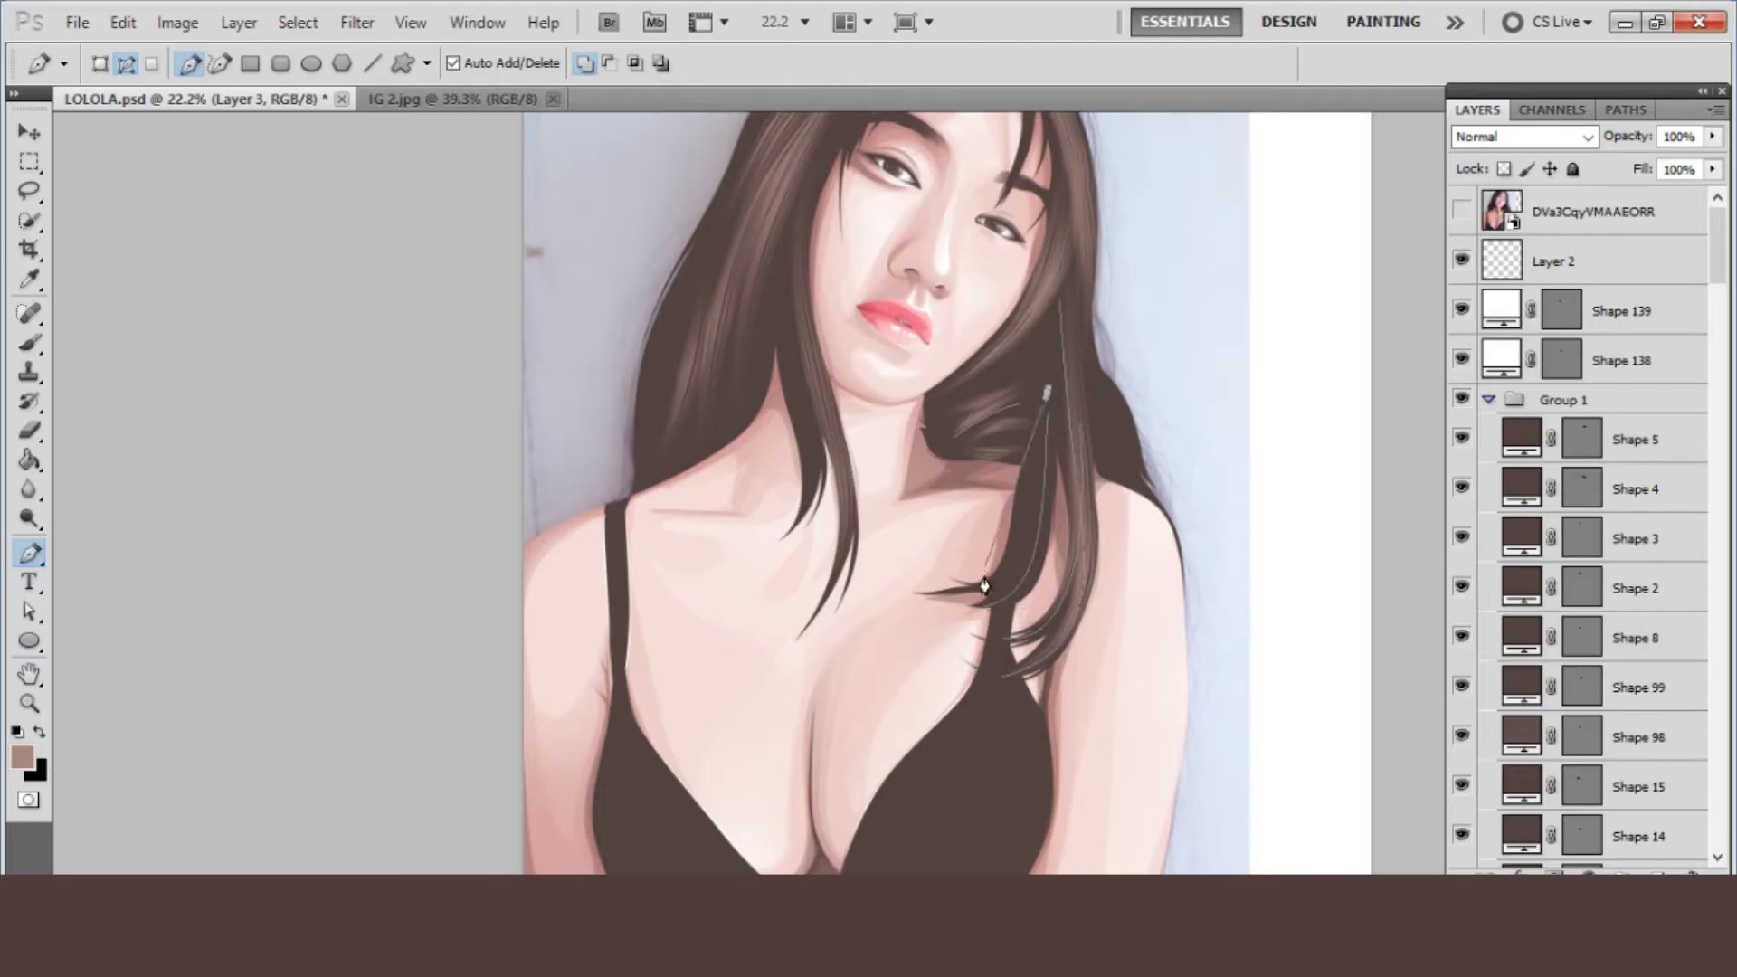
pyautogui.rightClick(922, 502)
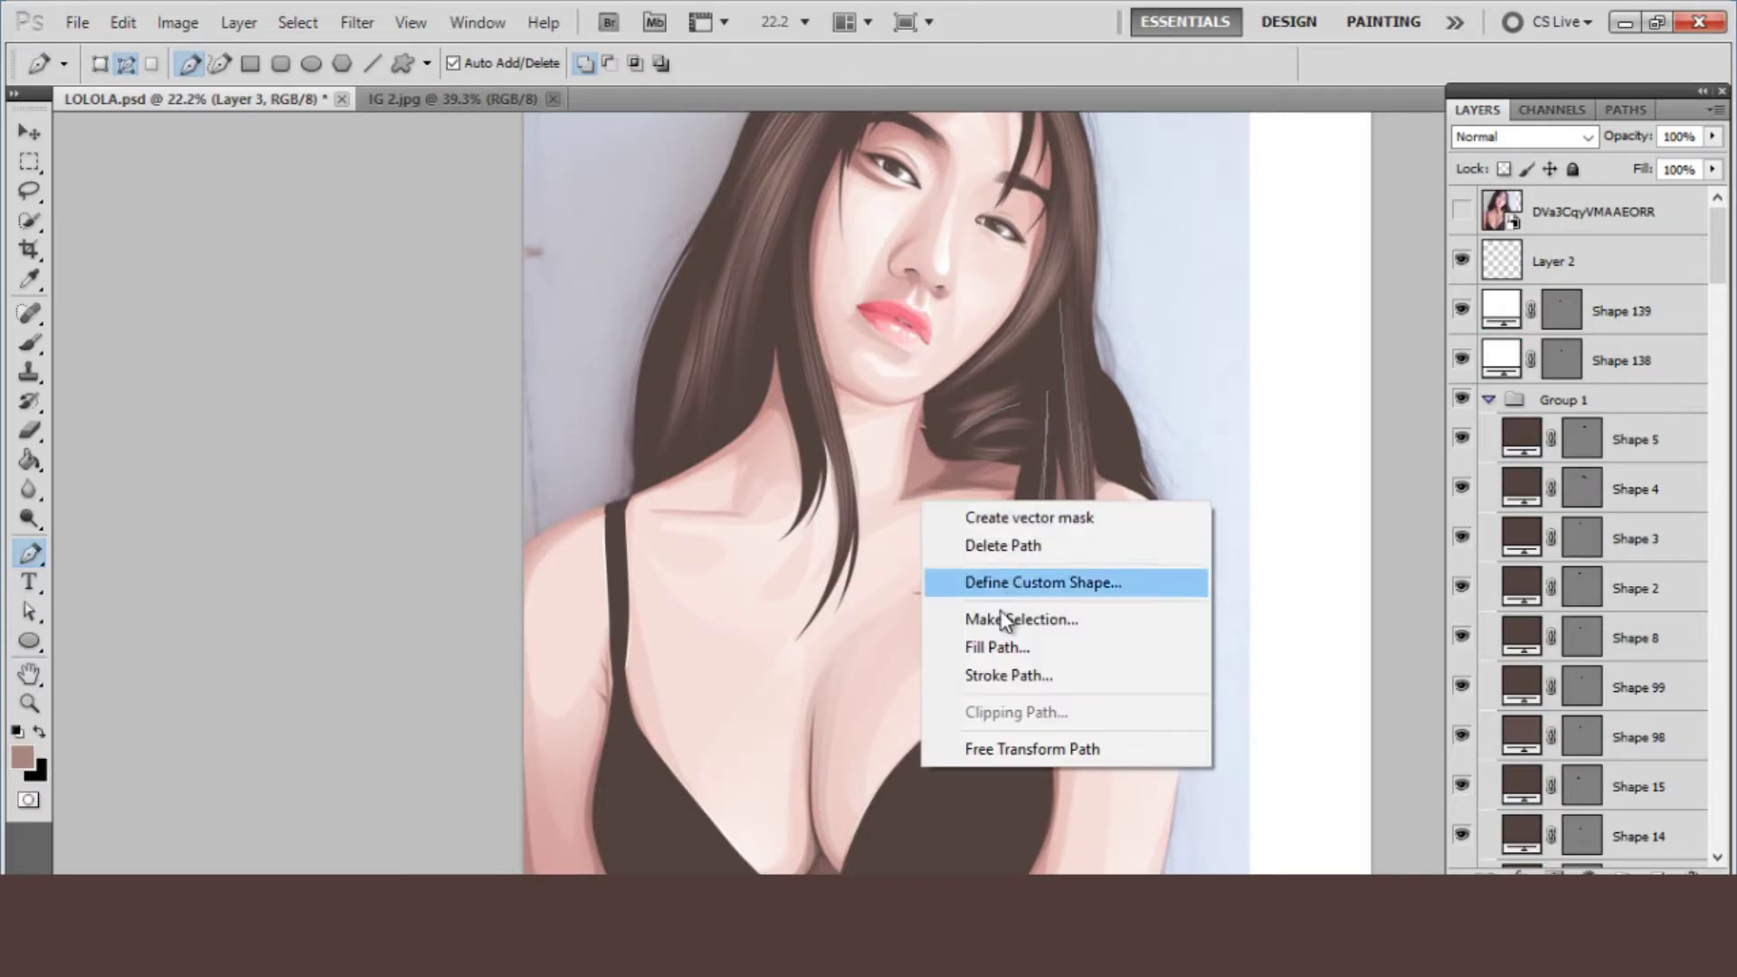
pyautogui.click(997, 676)
pyautogui.press('Return')
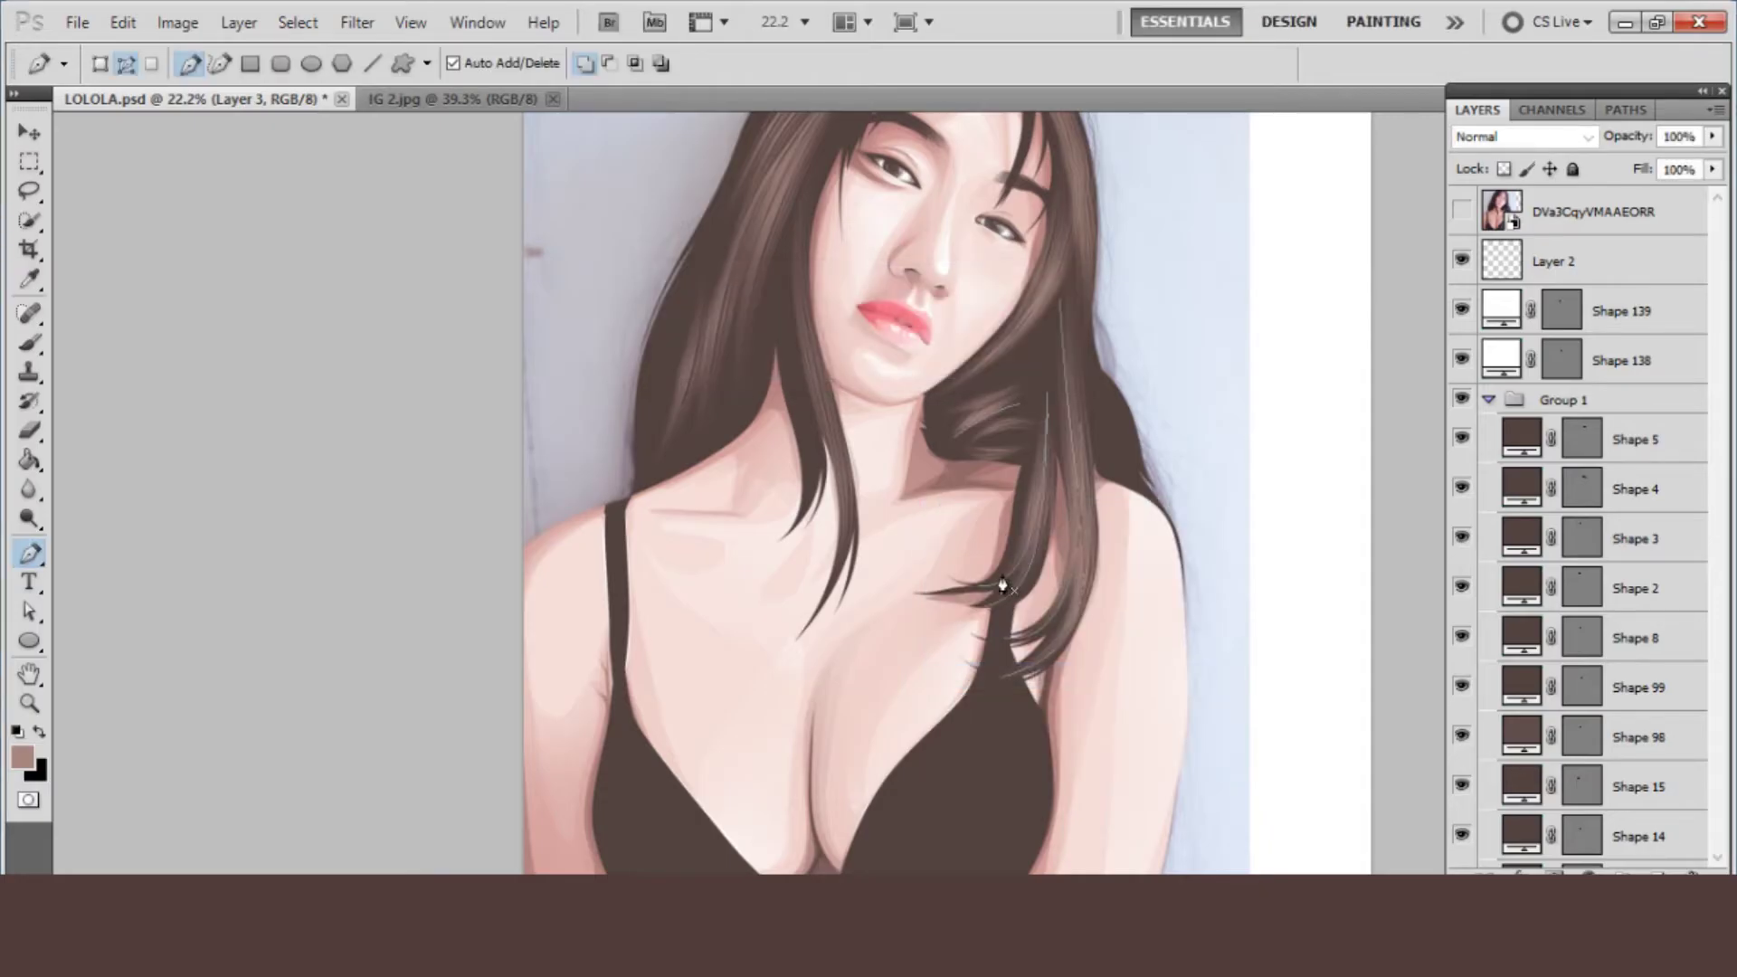
pyautogui.scroll(2, 1085, 453)
# - Stroke a strand down the left hair ending near the collarbone
pyautogui.scroll(1, 1085, 452)
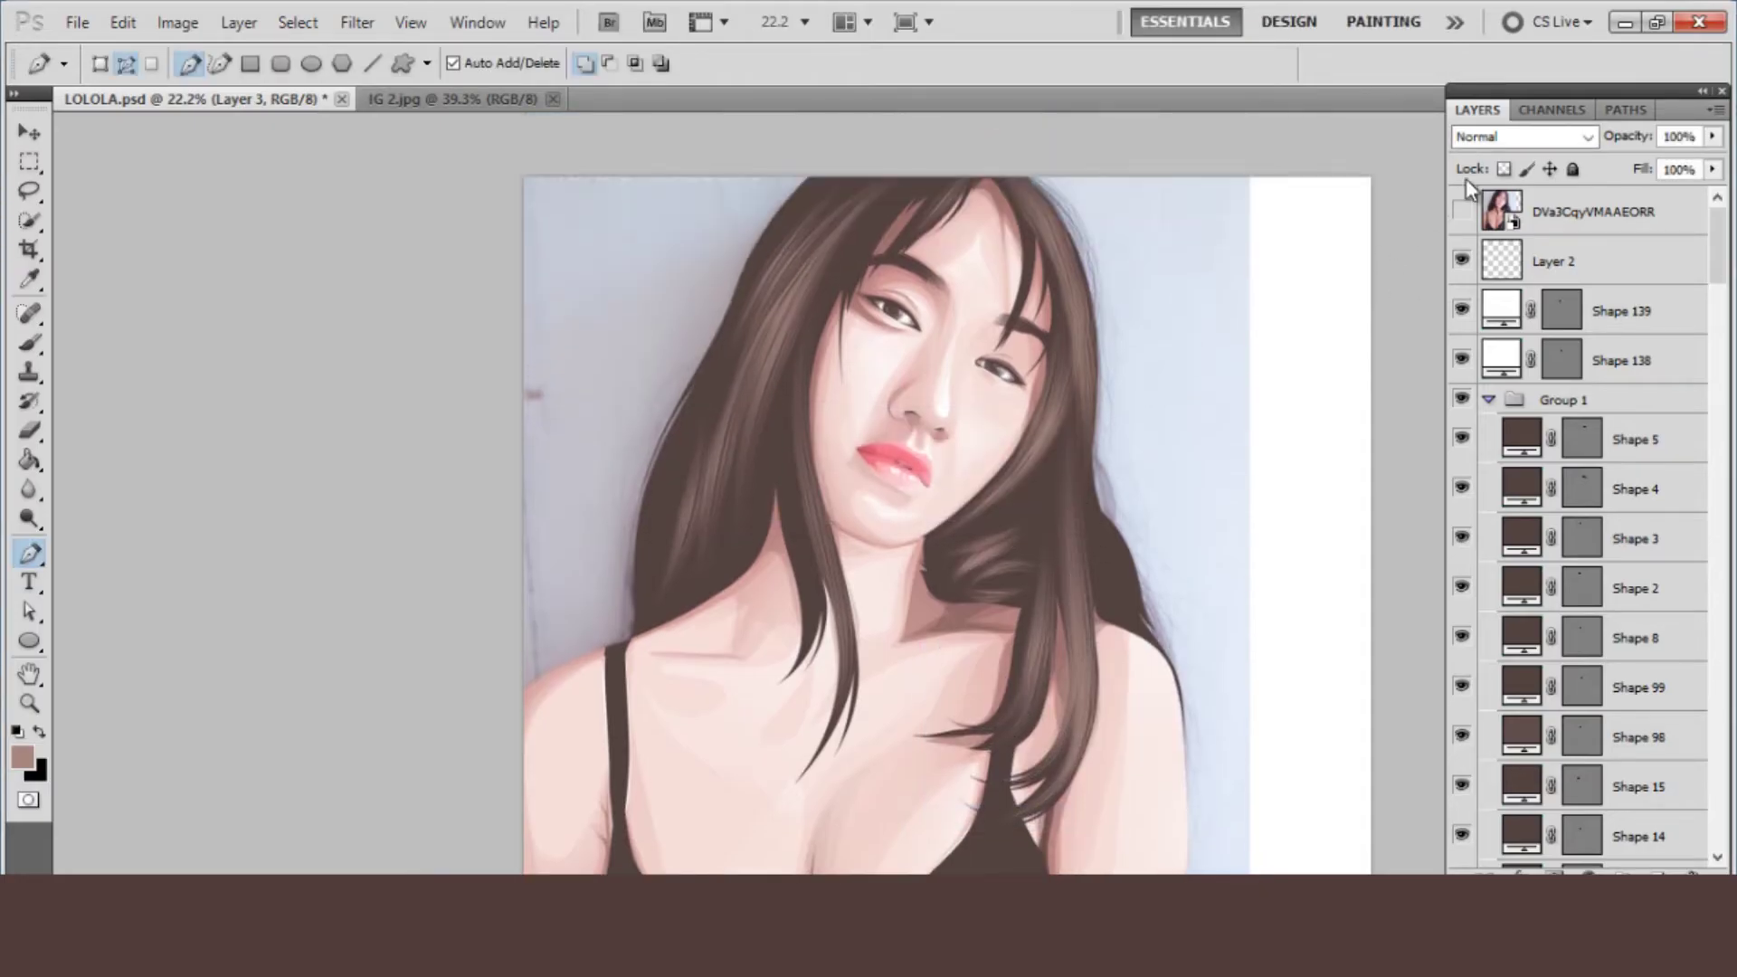
pyautogui.click(1462, 214)
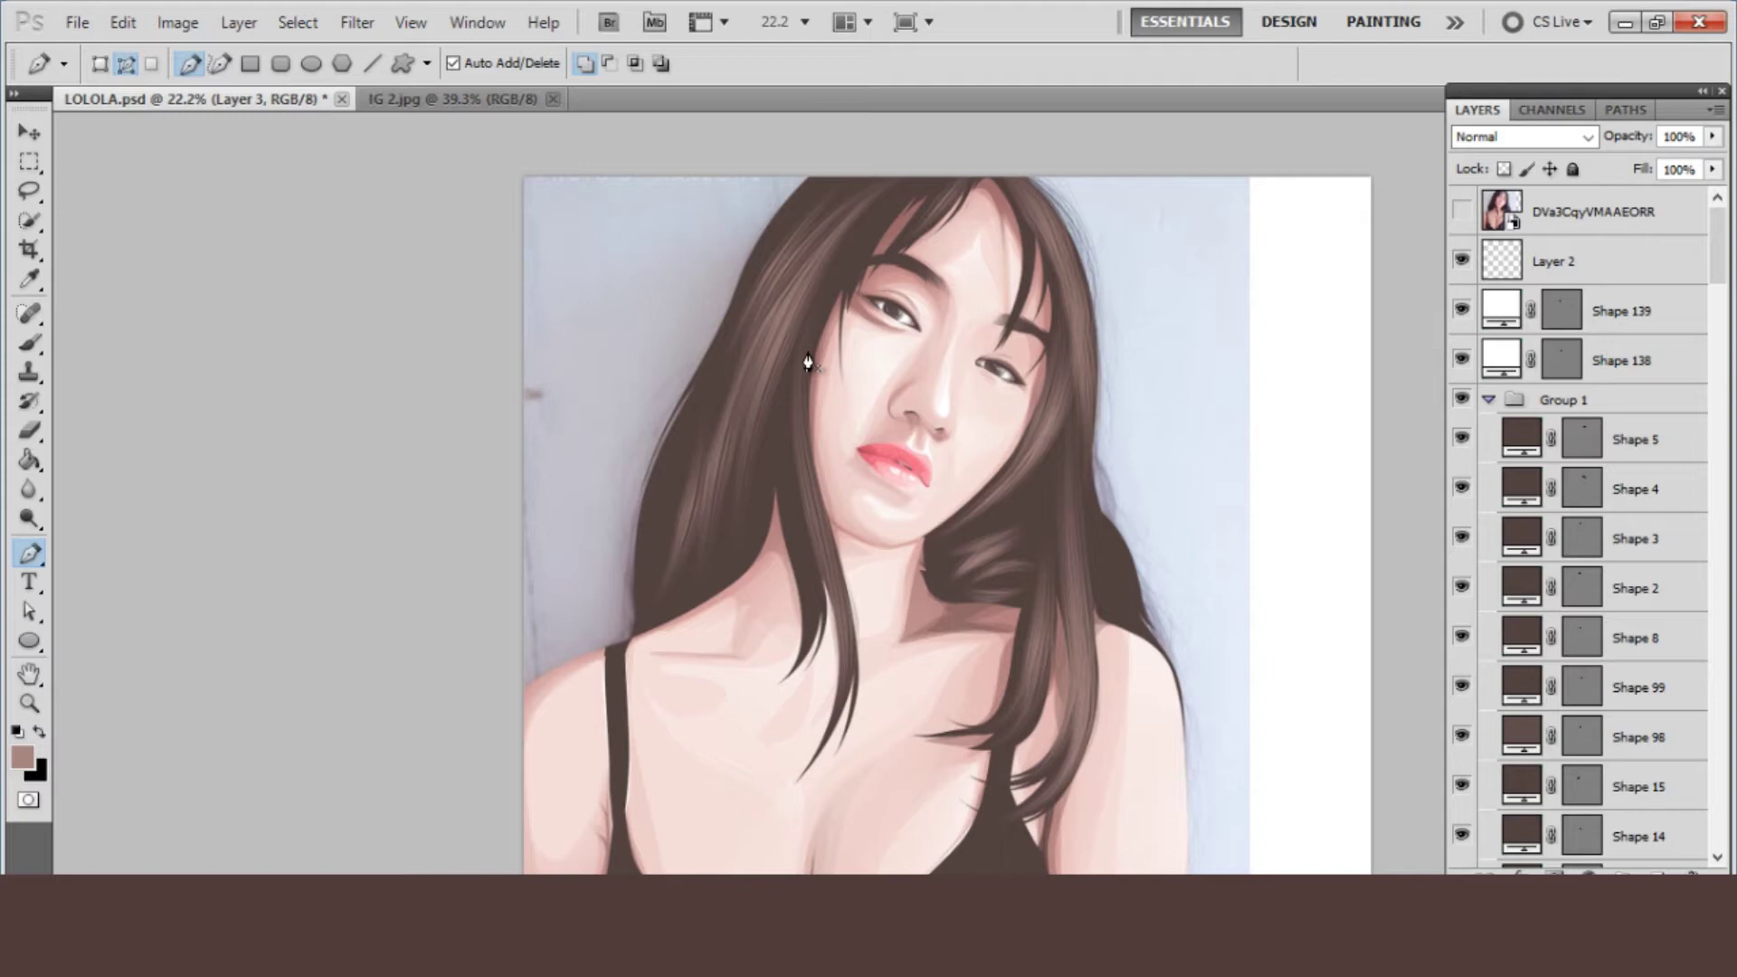
pyautogui.click(802, 302)
pyautogui.moveTo(792, 497); pyautogui.dragTo(817, 620)
pyautogui.click(801, 671)
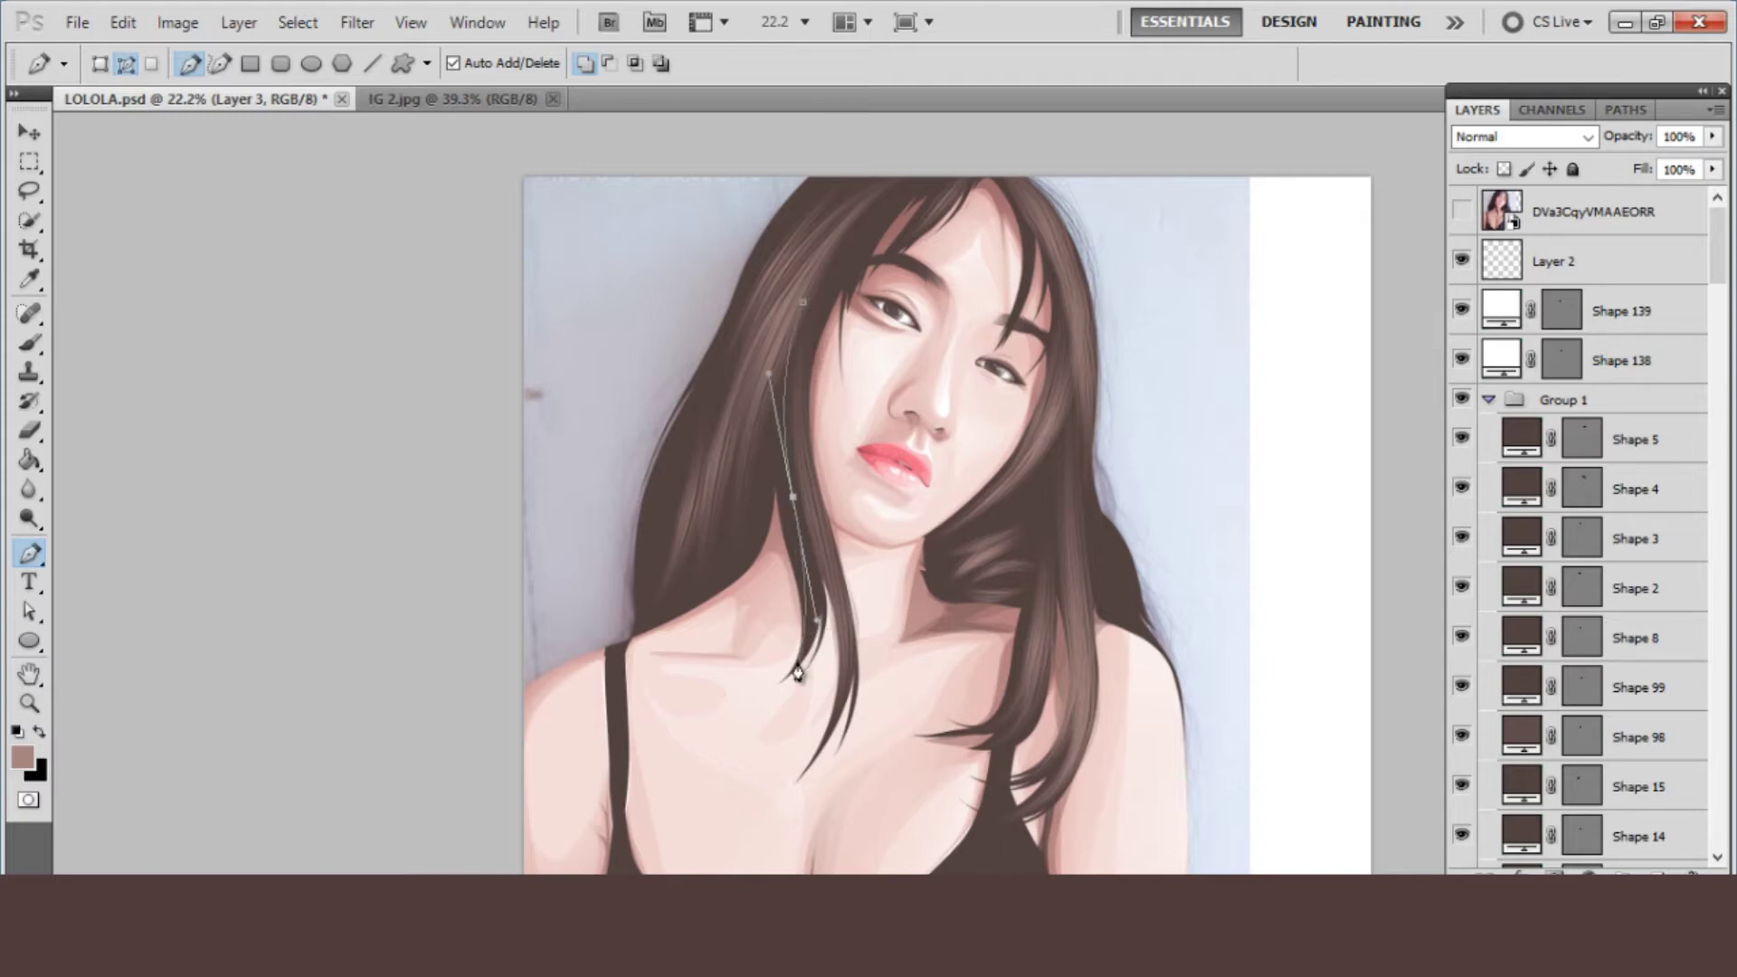
pyautogui.rightClick(747, 543)
pyautogui.click(737, 672)
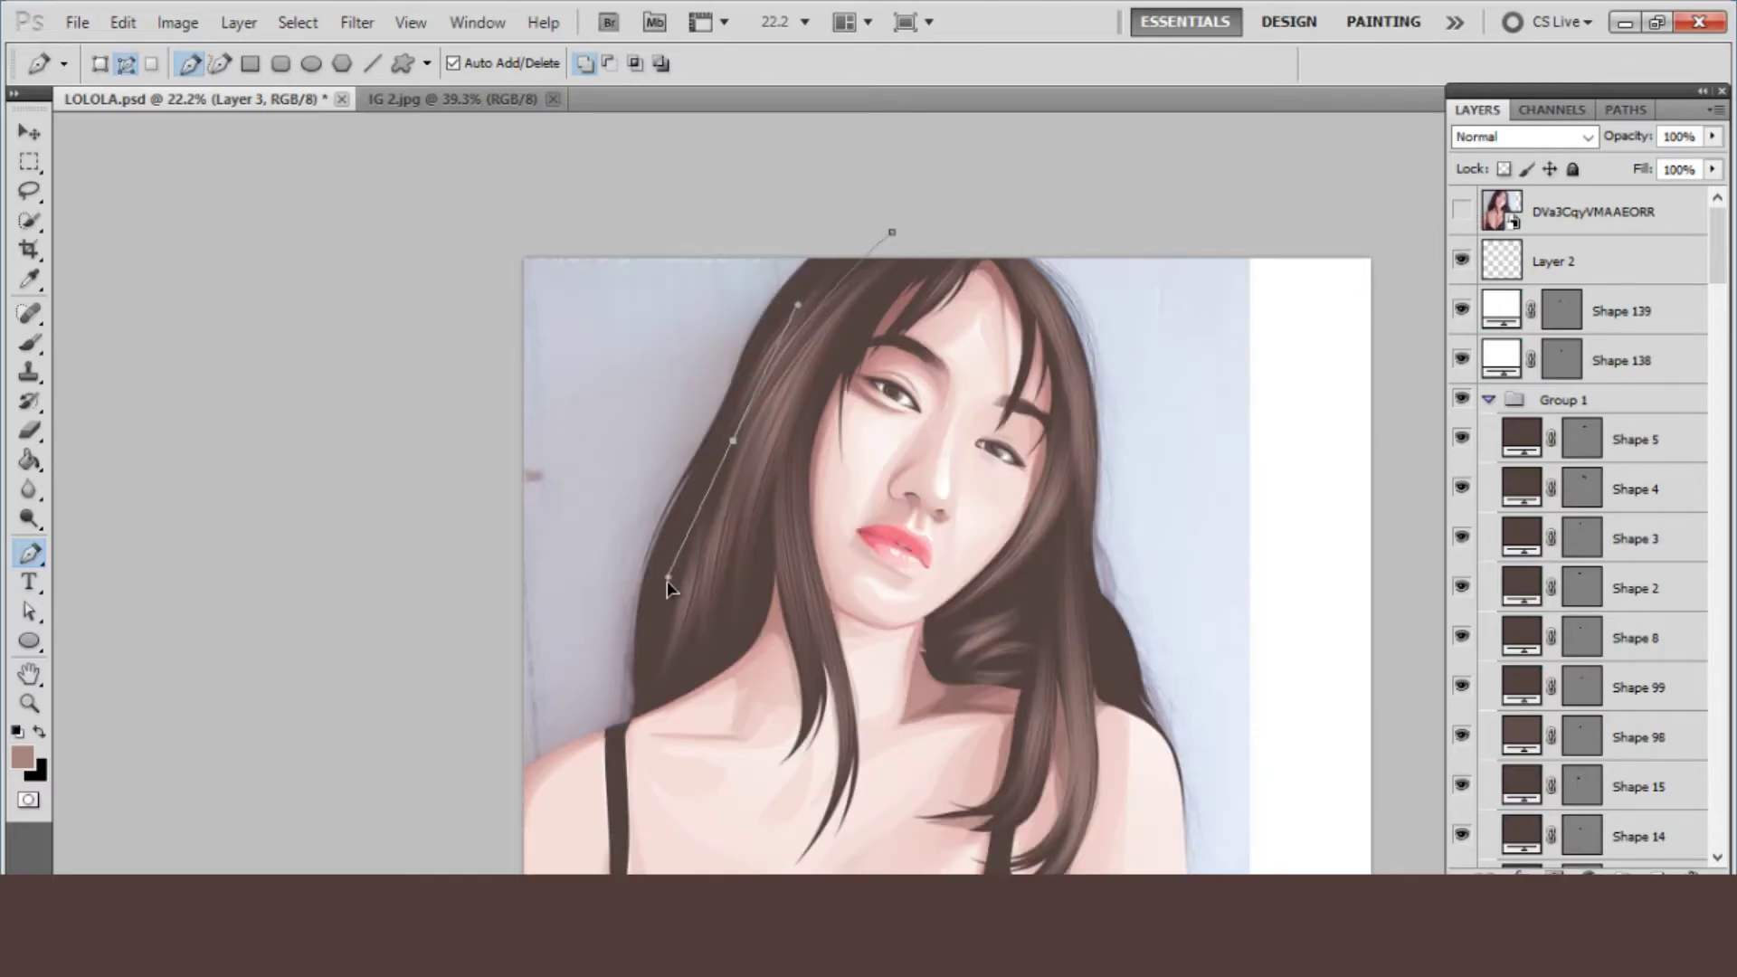
# - Stroke a long strand curving from above the head down the left hair
pyautogui.moveTo(735, 439); pyautogui.dragTo(667, 619)
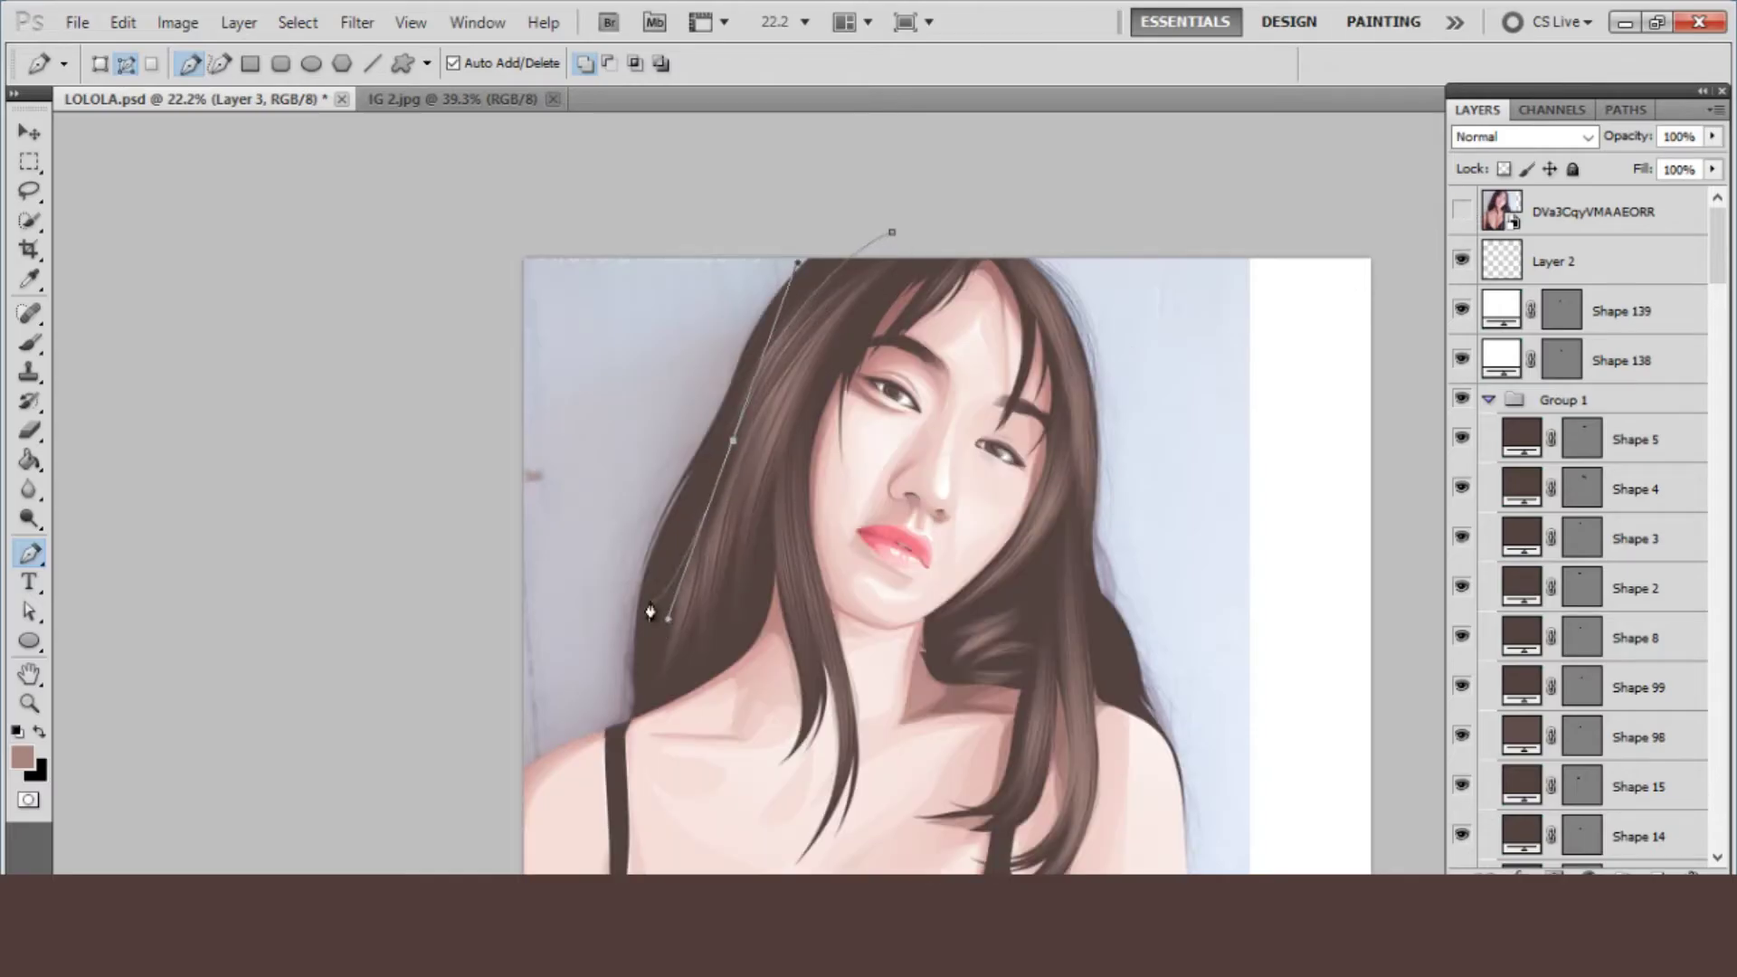
pyautogui.moveTo(648, 698); pyautogui.dragTo(595, 707)
pyautogui.rightClick(649, 492)
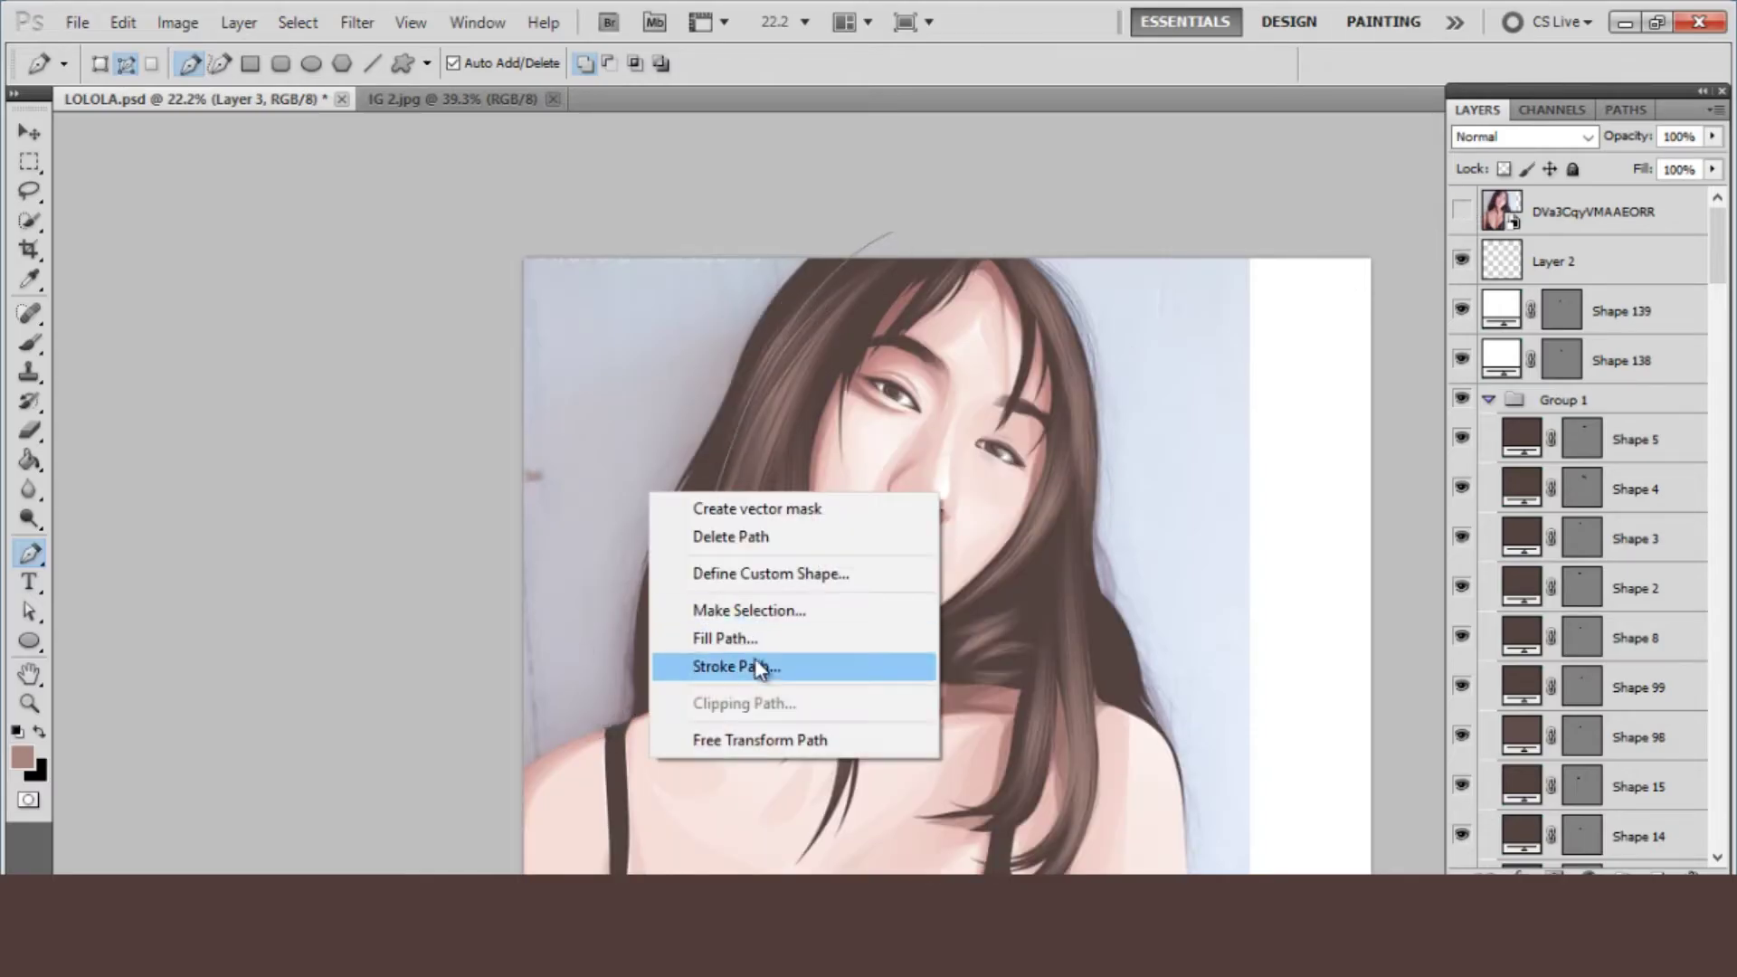
pyautogui.click(756, 667)
pyautogui.press('Return')
pyautogui.press('Escape')
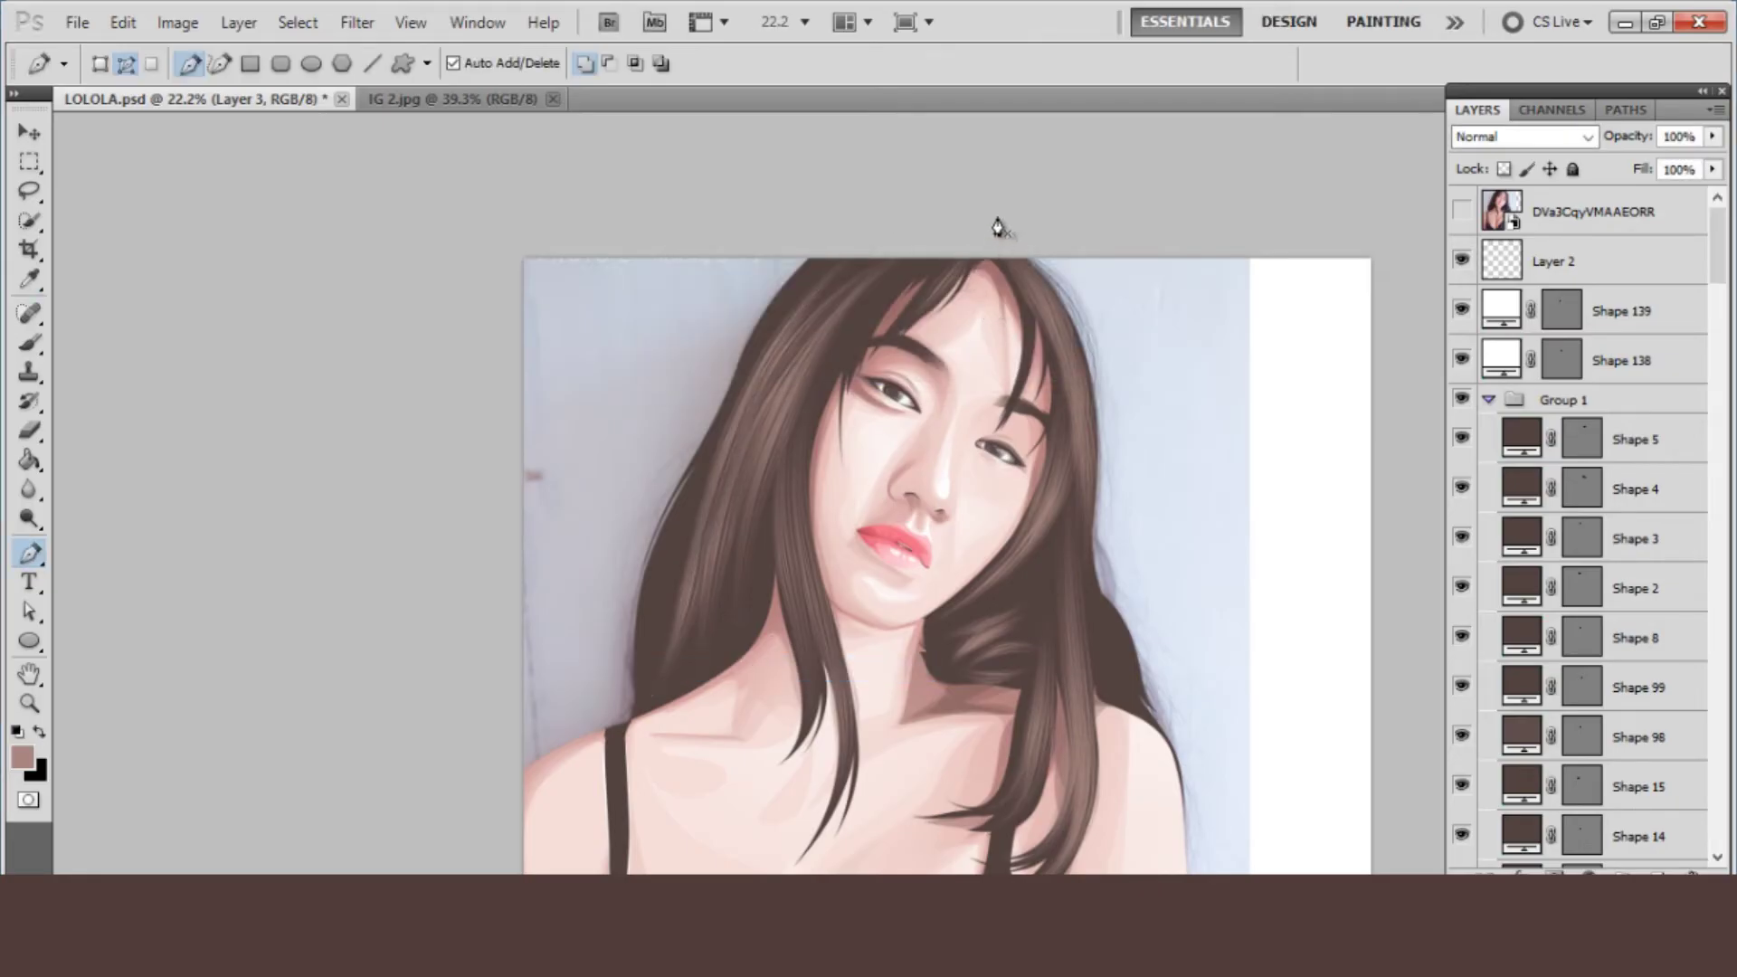
# - Add another brushed strand curving down along the left hair
pyautogui.moveTo(998, 218); pyautogui.dragTo(989, 223)
pyautogui.moveTo(734, 483); pyautogui.dragTo(665, 658)
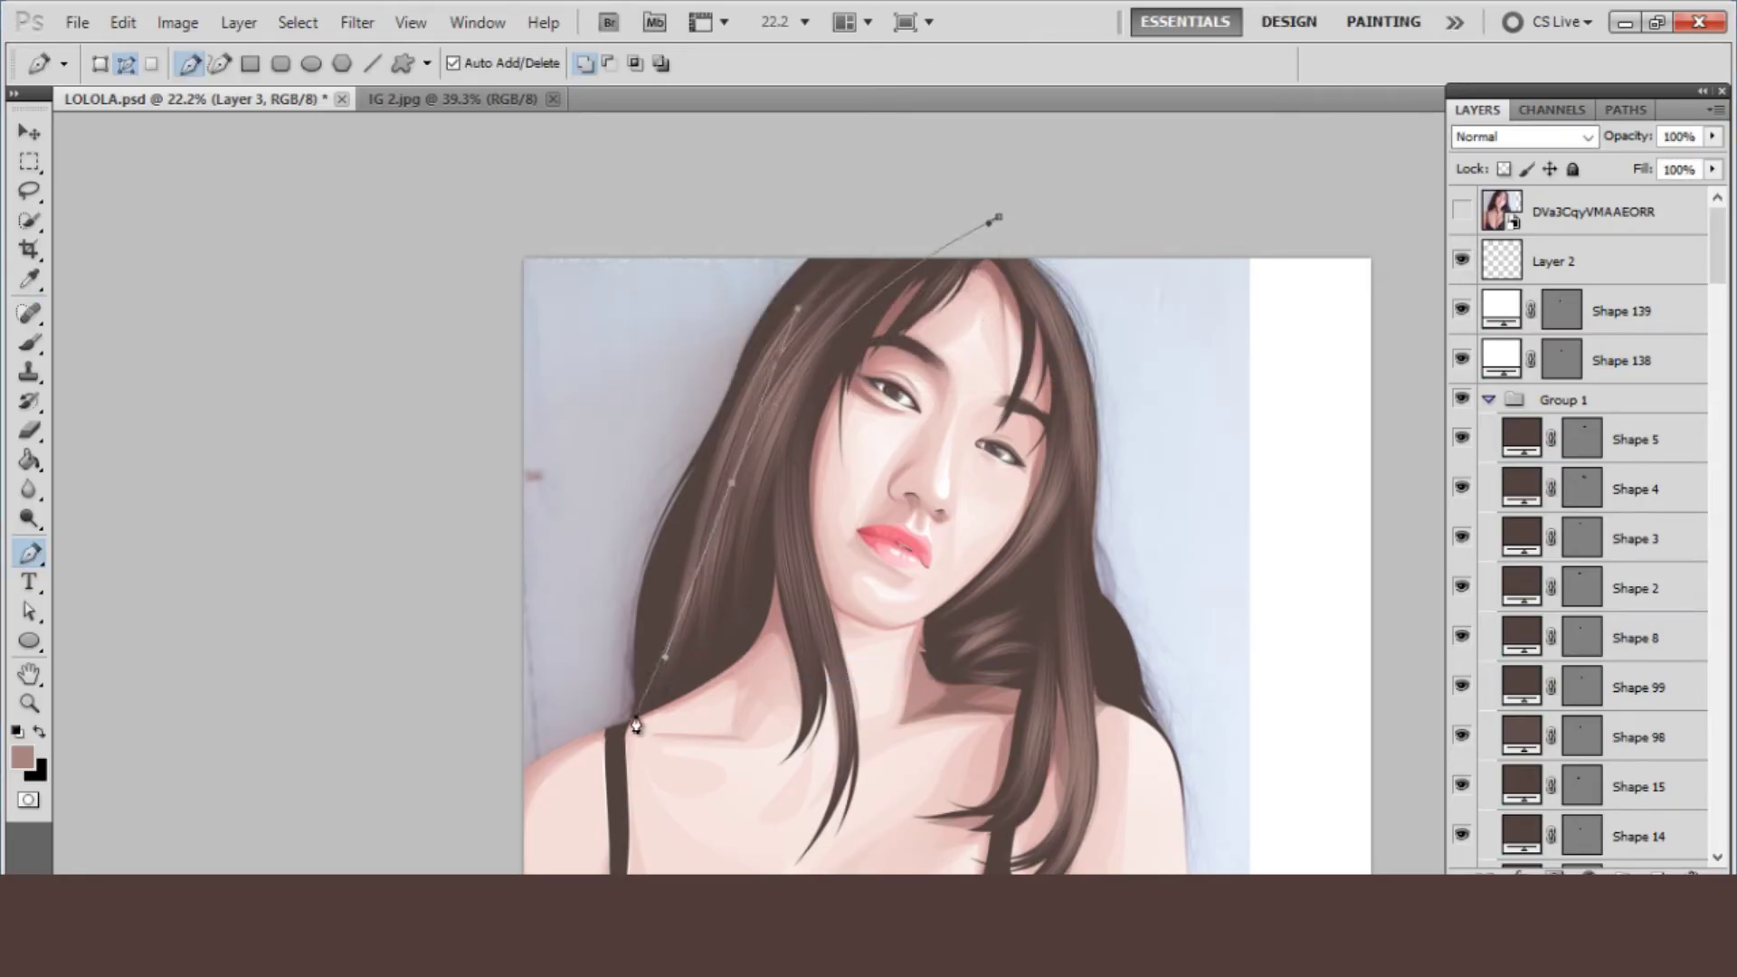
pyautogui.rightClick(617, 411)
pyautogui.click(720, 590)
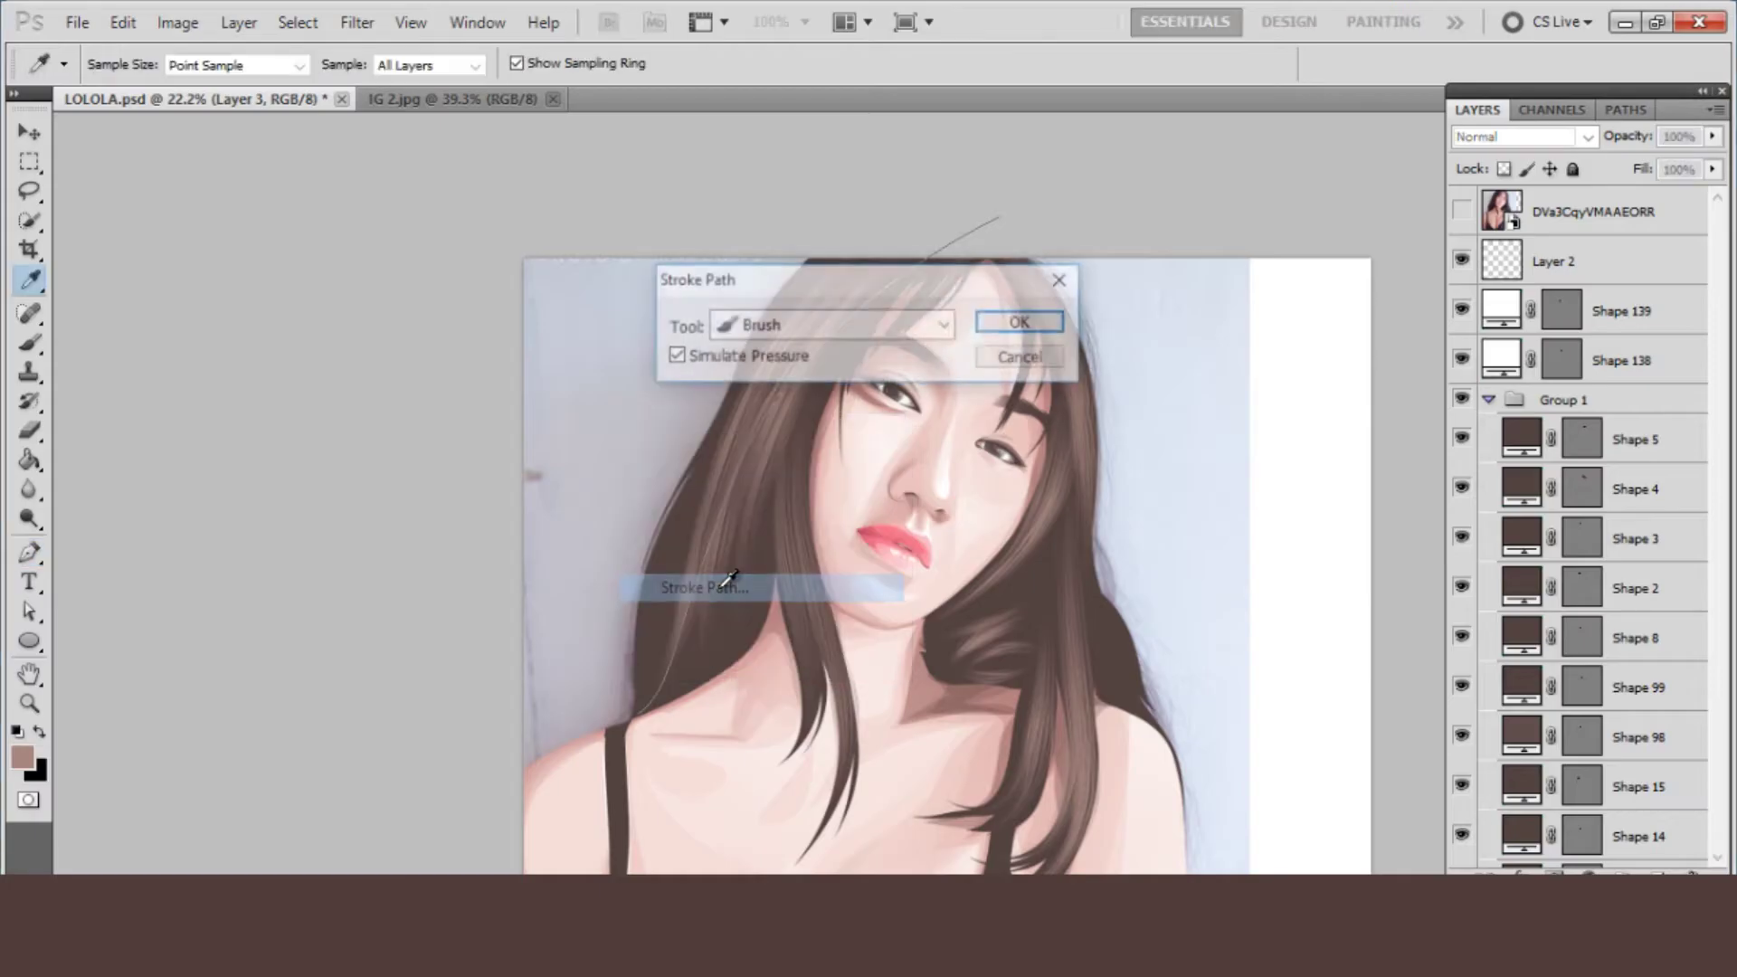
pyautogui.press('Return')
pyautogui.press('Escape')
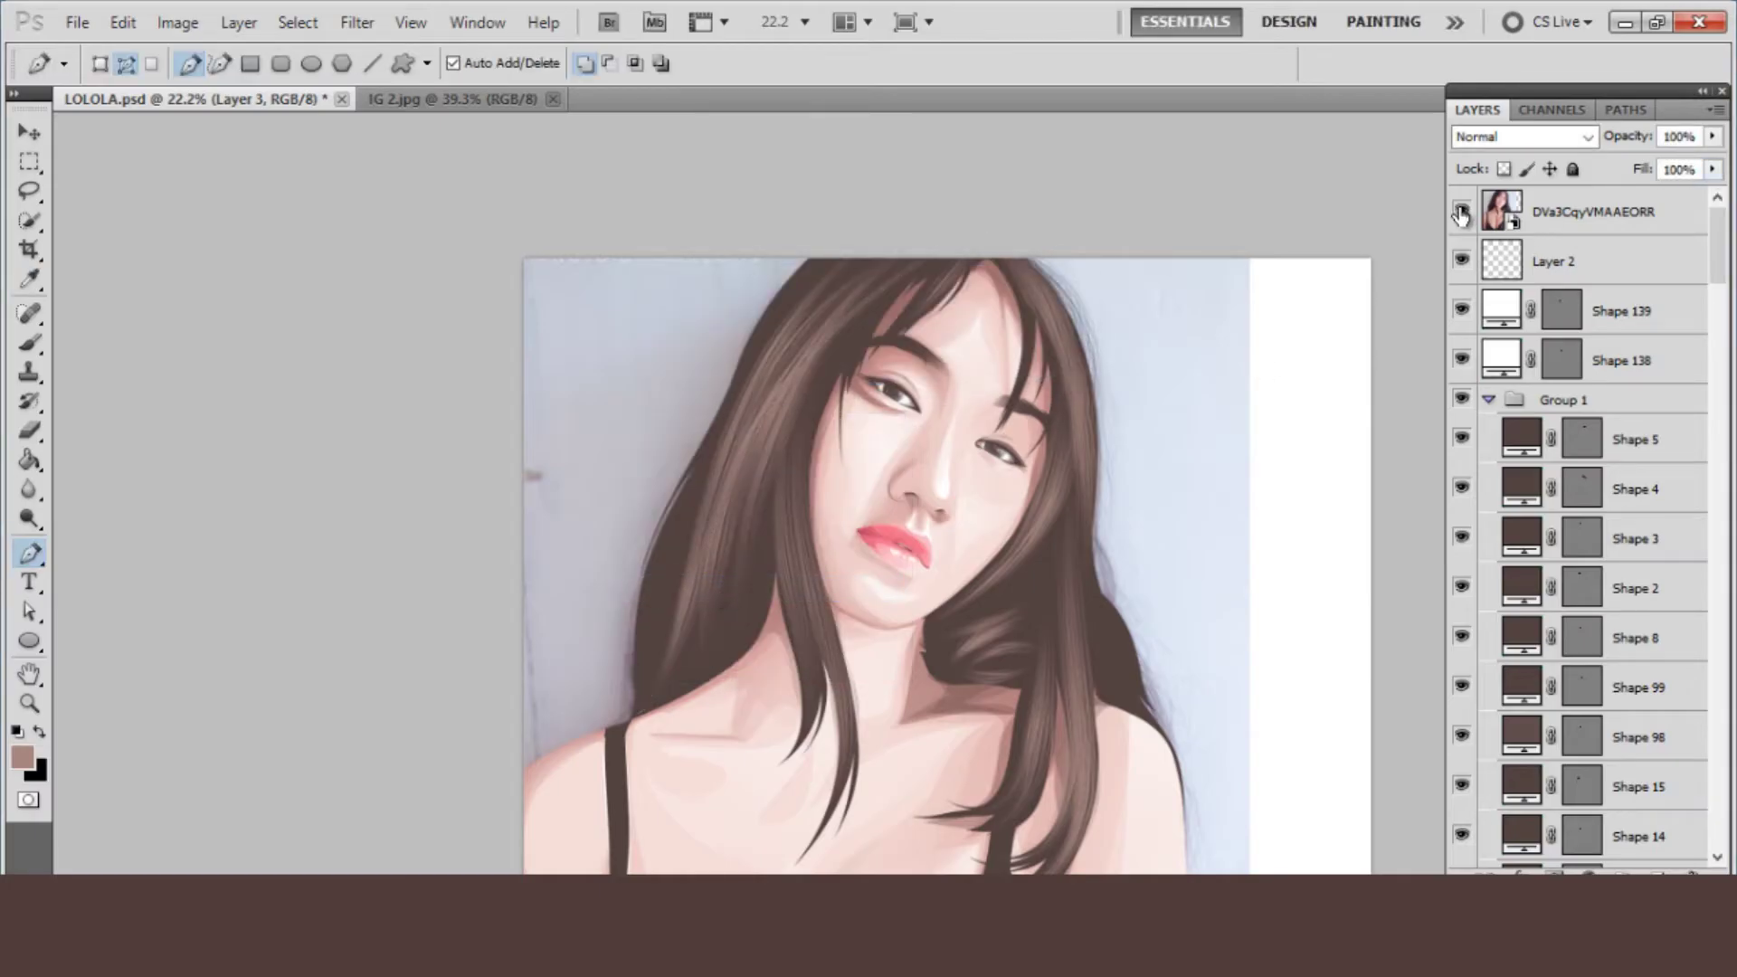
# - Stroke a strand down the right-side hair toward the shoulder
pyautogui.click(1461, 213)
pyautogui.click(1052, 309)
pyautogui.moveTo(1075, 543); pyautogui.dragTo(1081, 574)
pyautogui.click(1054, 689)
pyautogui.rightClick(1026, 563)
pyautogui.click(1100, 745)
pyautogui.press('Return')
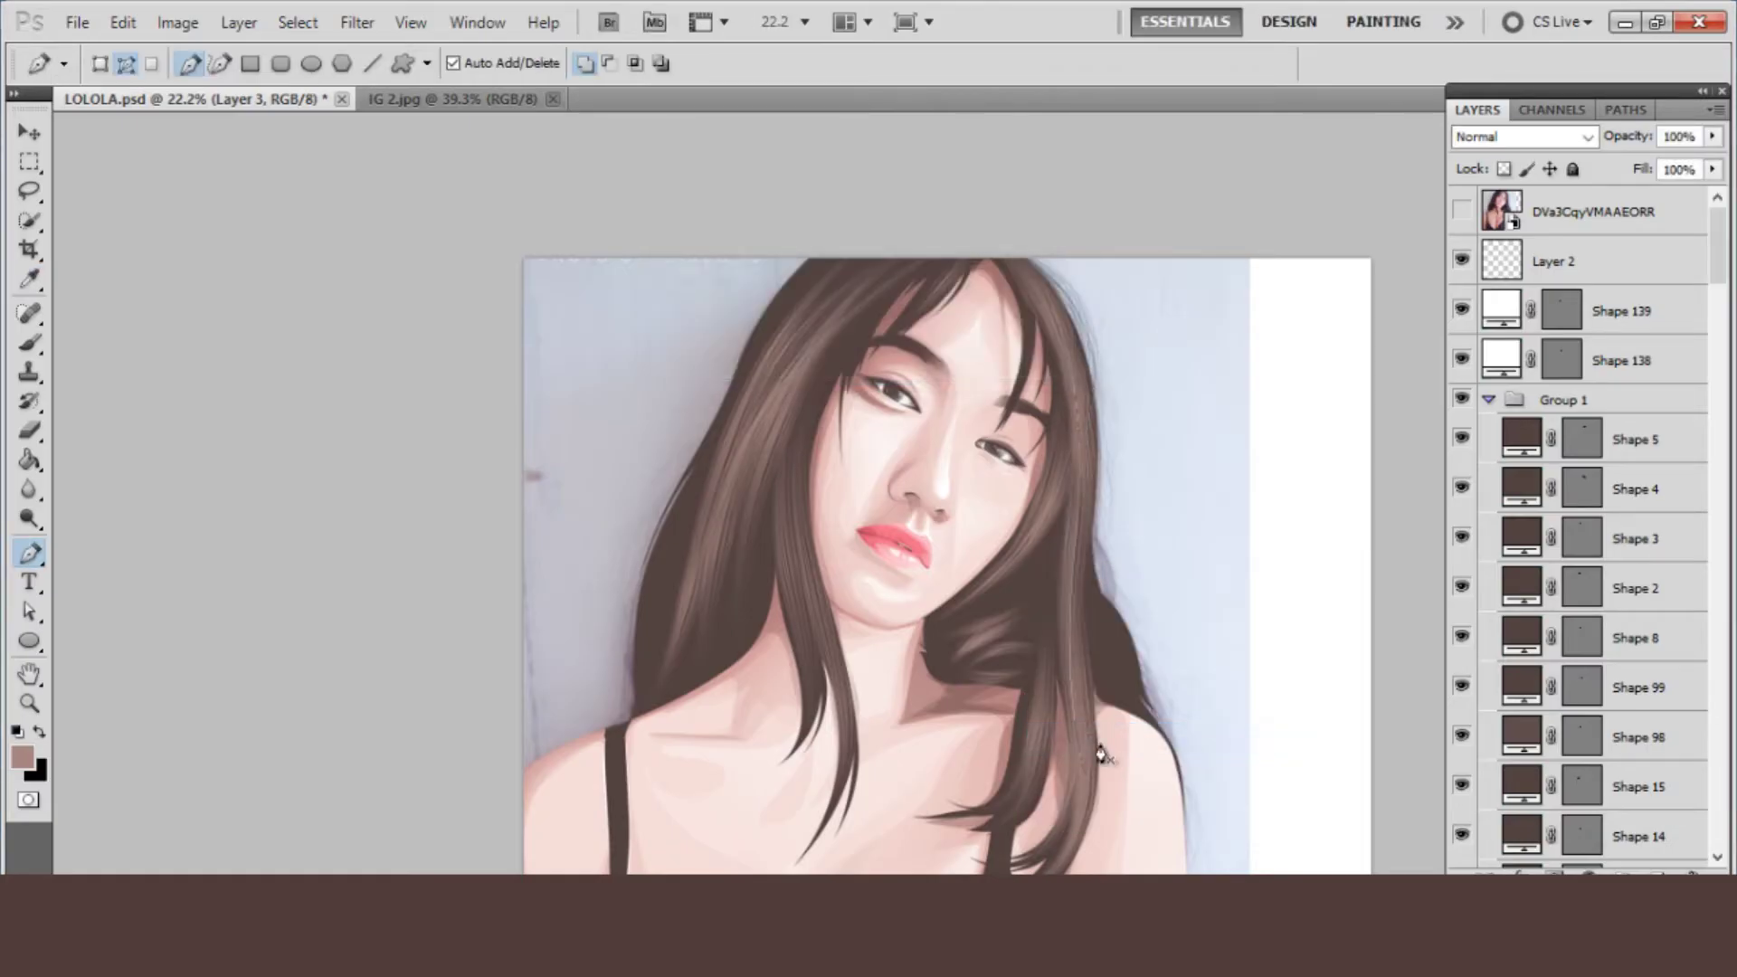
# - Add another curved strand down the right hair
pyautogui.click(1463, 210)
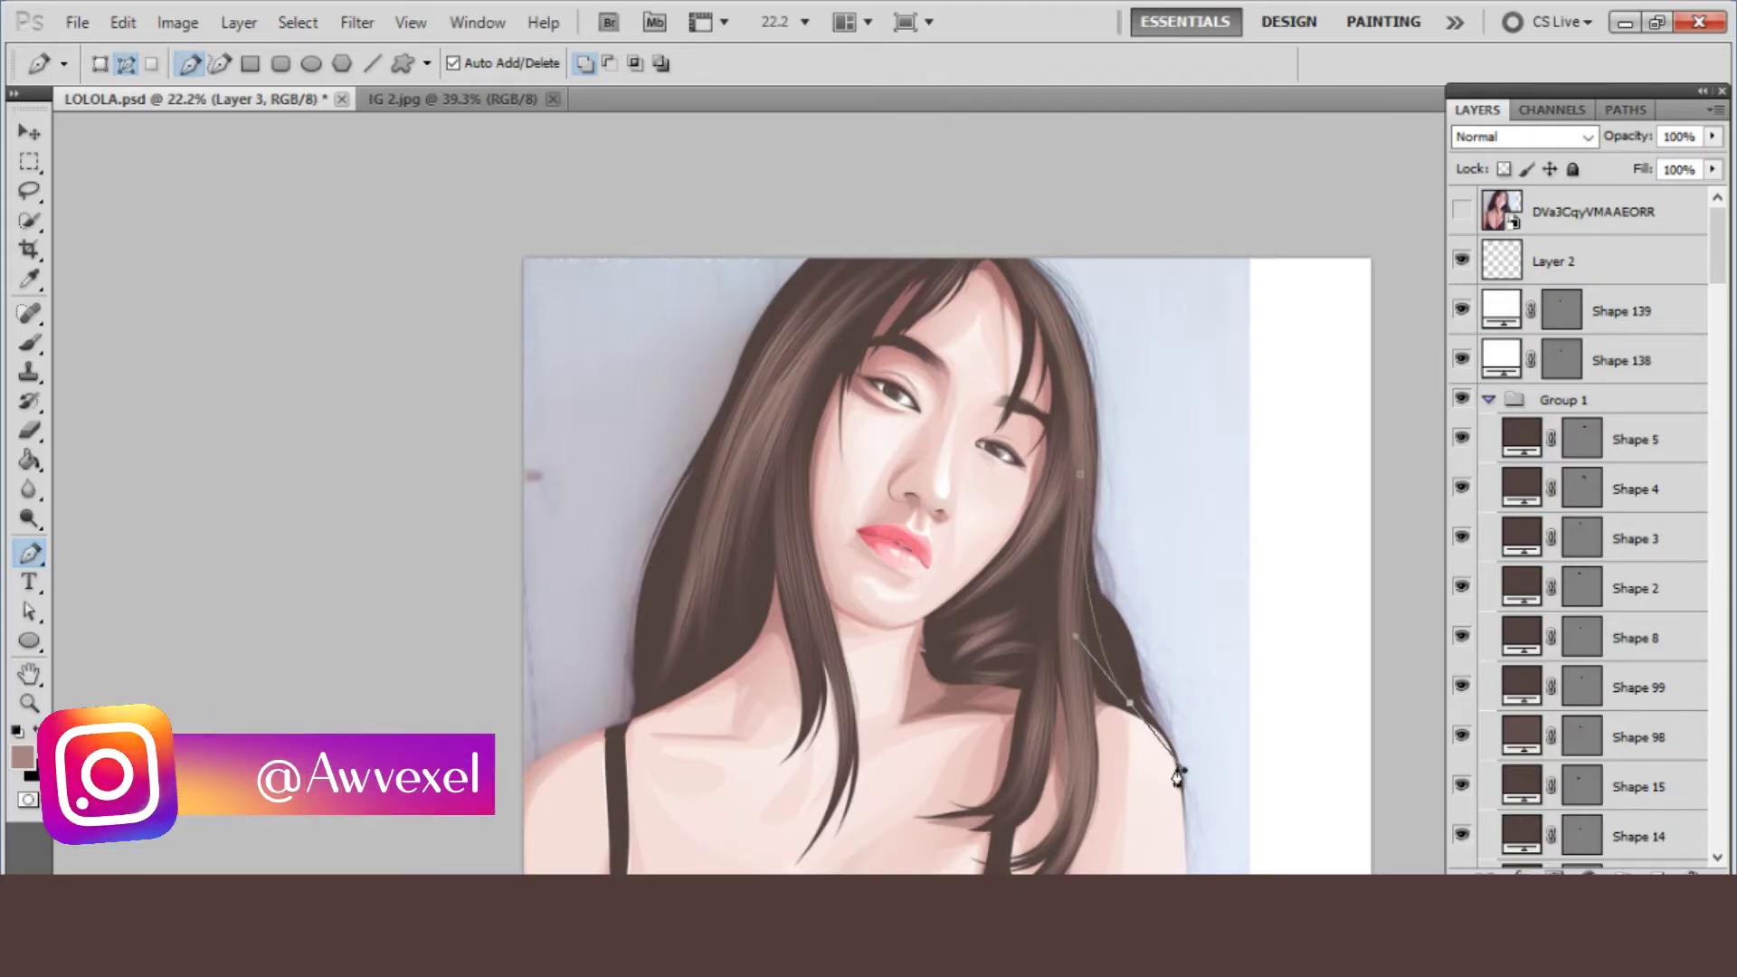
pyautogui.click(1077, 400)
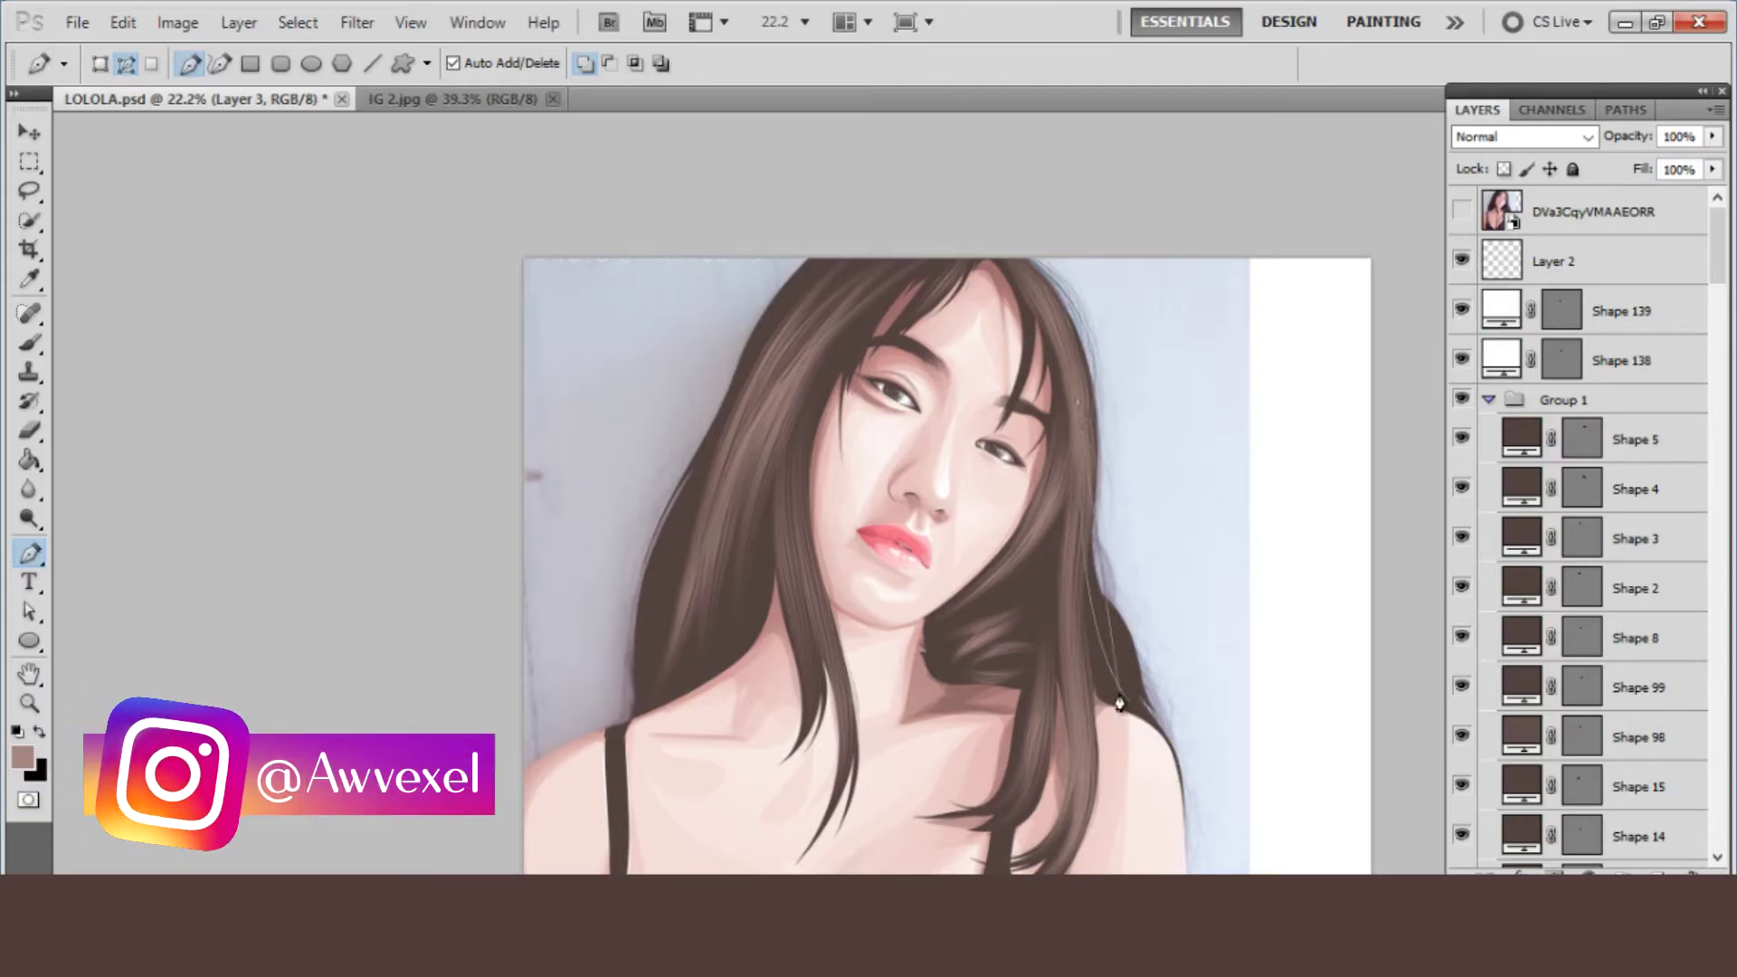
pyautogui.moveTo(1108, 688); pyautogui.dragTo(1145, 788)
pyautogui.rightClick(1066, 630)
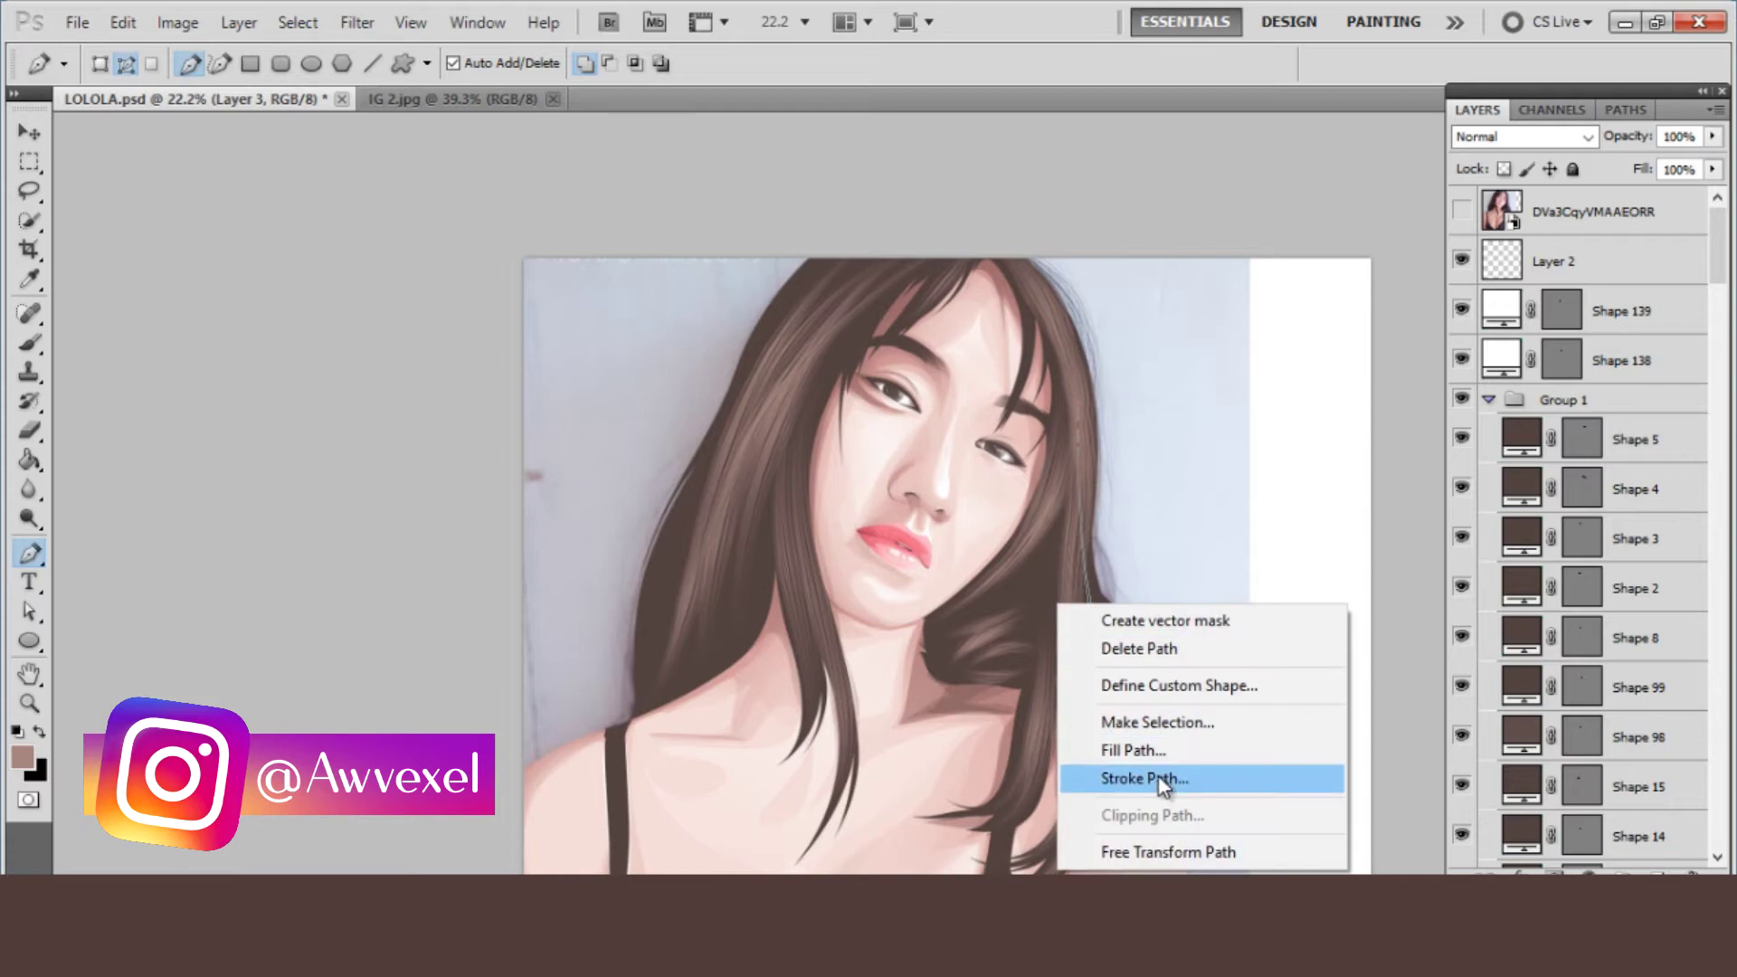
pyautogui.click(1156, 779)
pyautogui.press('Return')
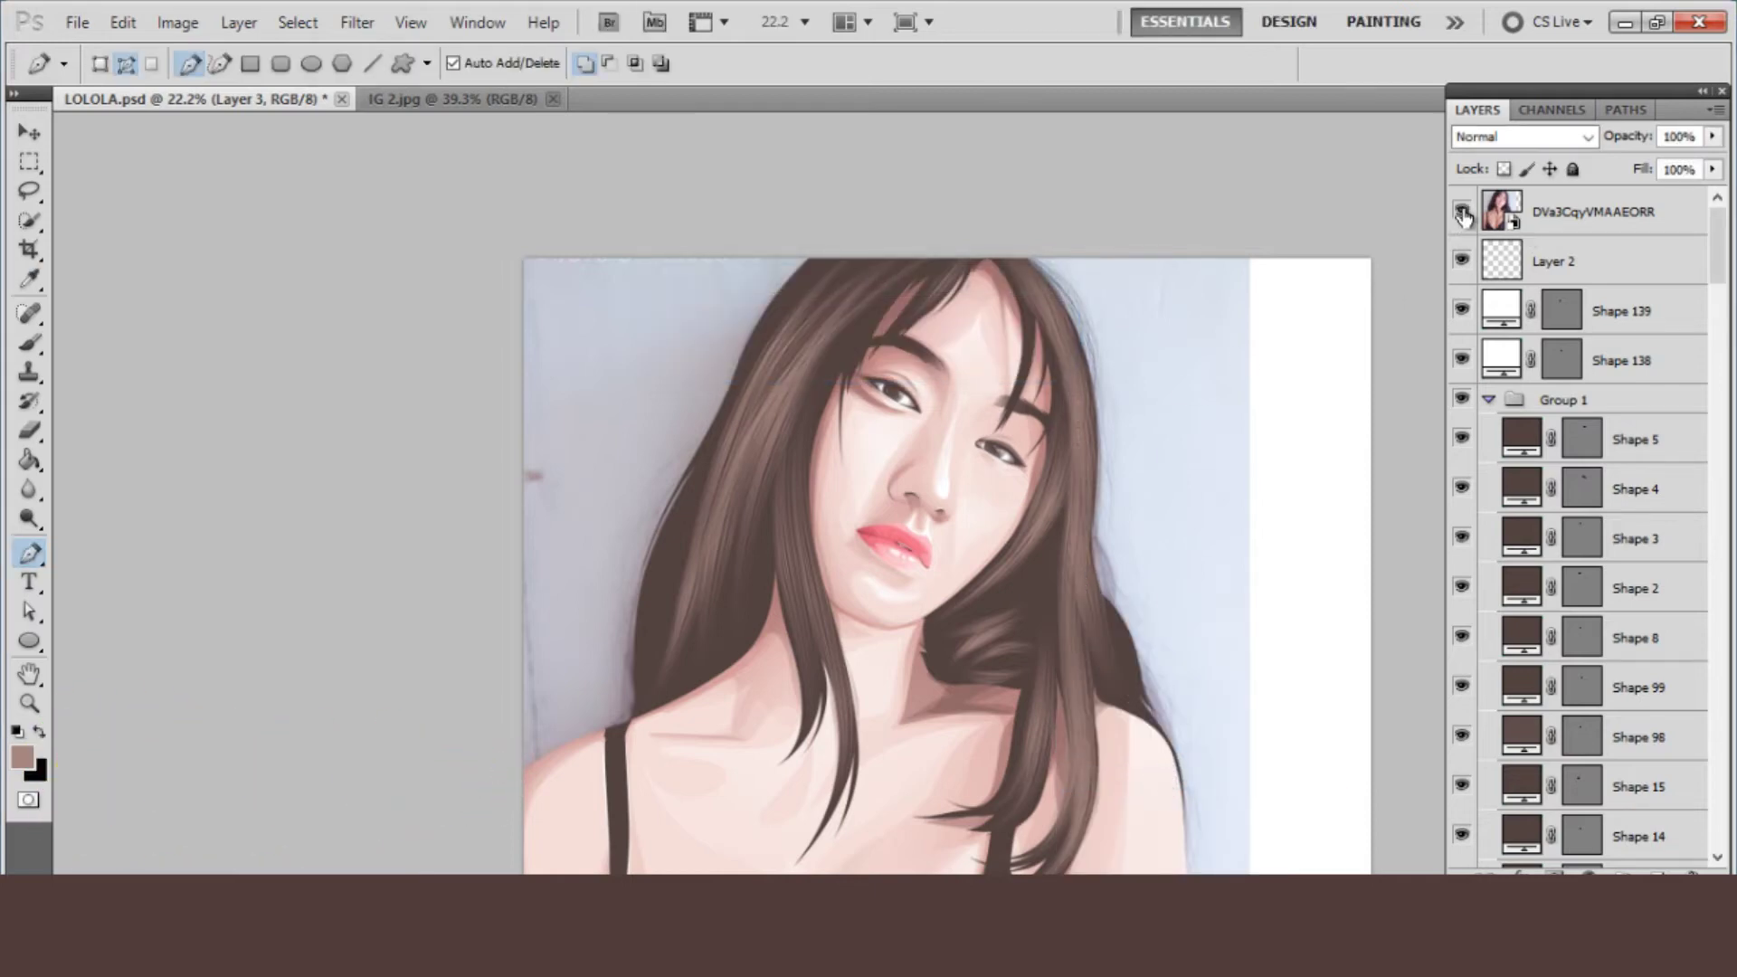
# - Stroke a multi-anchor strand bending through the hair toward the shoulder
pyautogui.click(1463, 214)
pyautogui.click(976, 222)
pyautogui.click(800, 386)
pyautogui.click(785, 463)
pyautogui.click(770, 541)
pyautogui.moveTo(880, 235); pyautogui.dragTo(874, 252)
pyautogui.moveTo(798, 568); pyautogui.dragTo(819, 651)
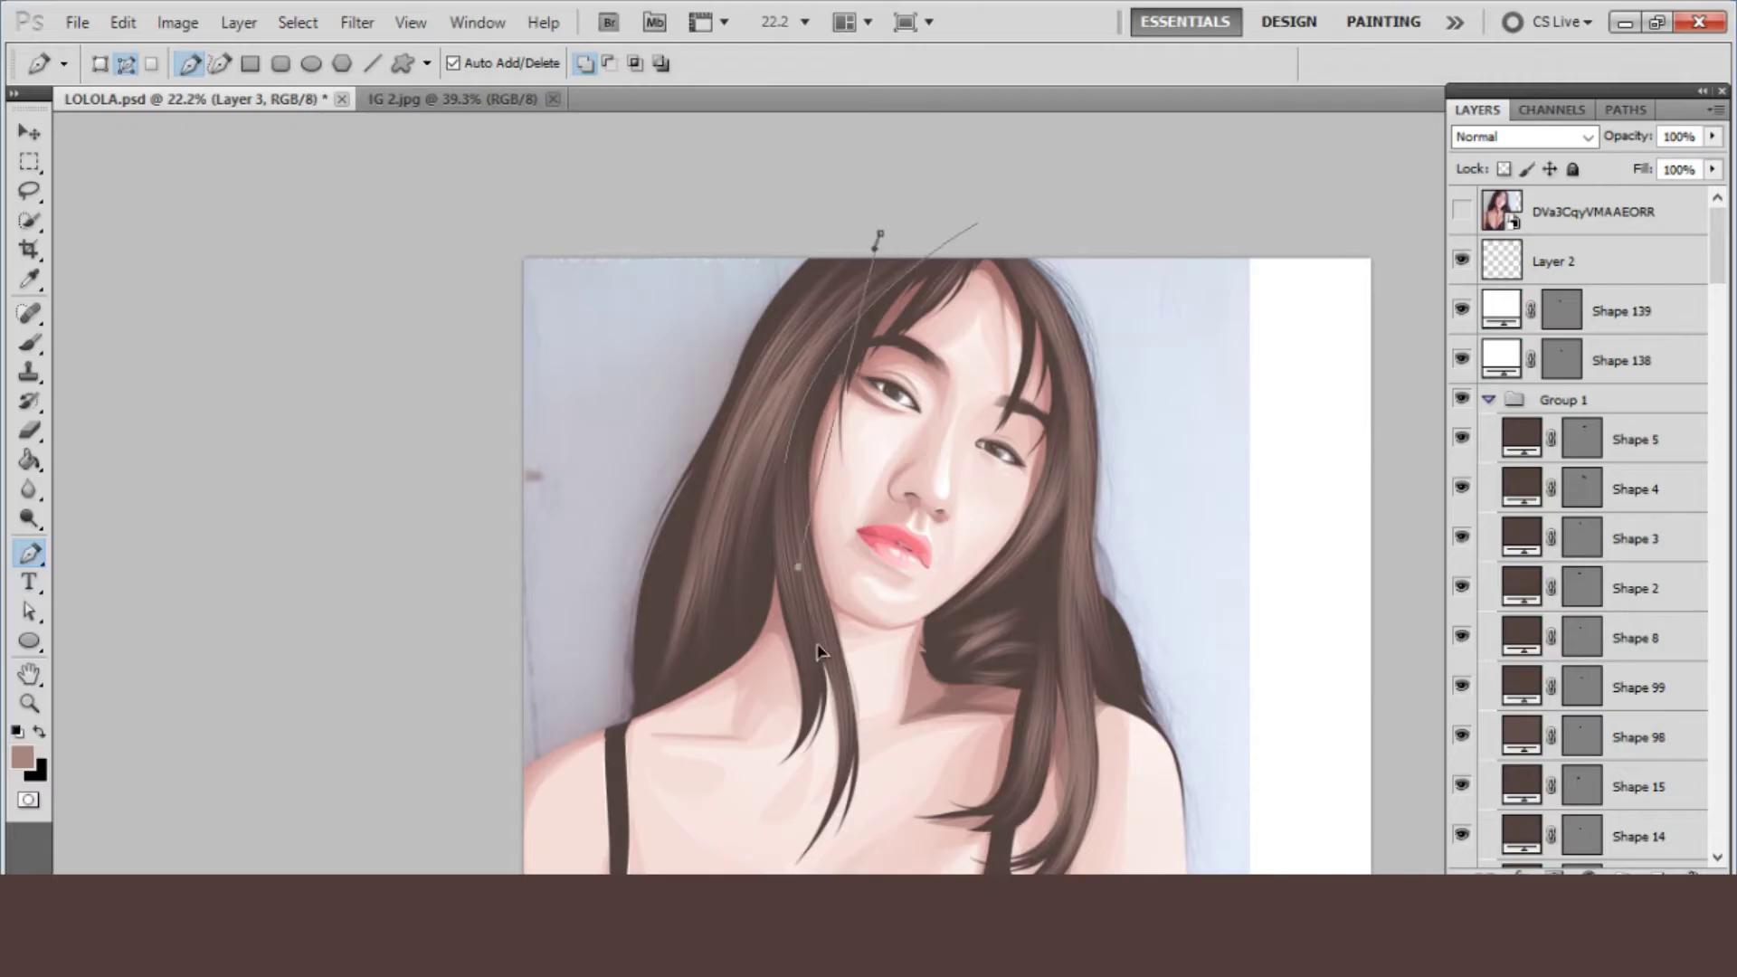
pyautogui.rightClick(708, 528)
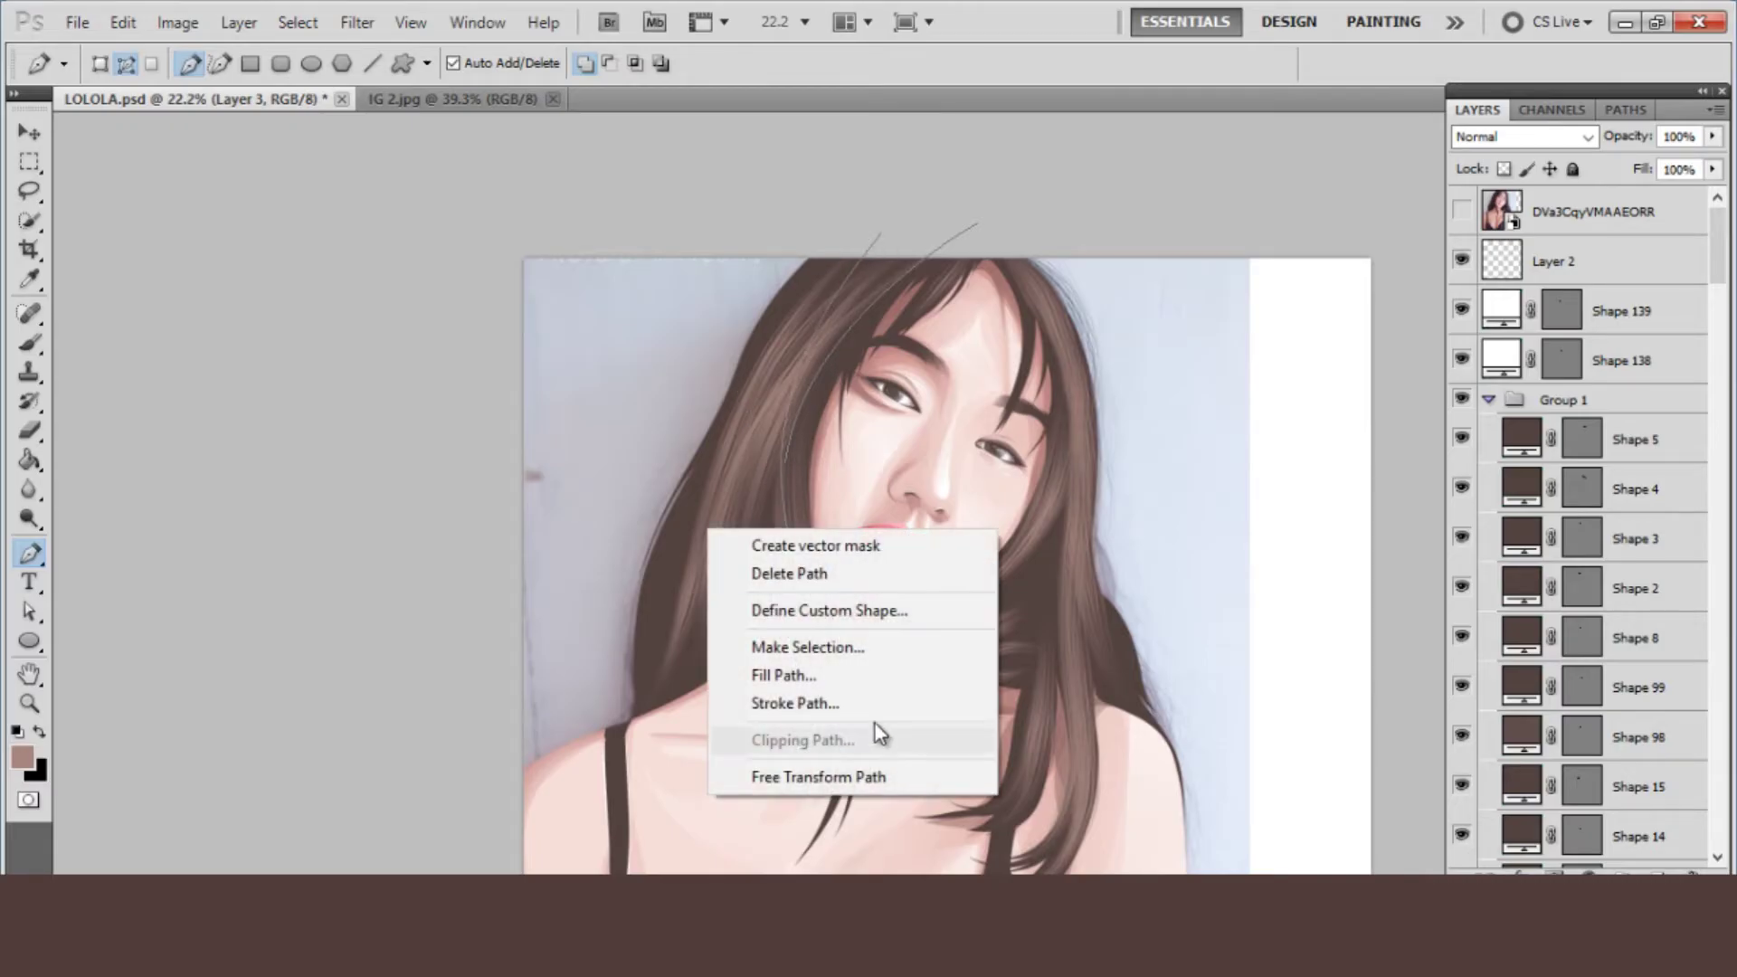
pyautogui.click(864, 704)
pyautogui.press('Return')
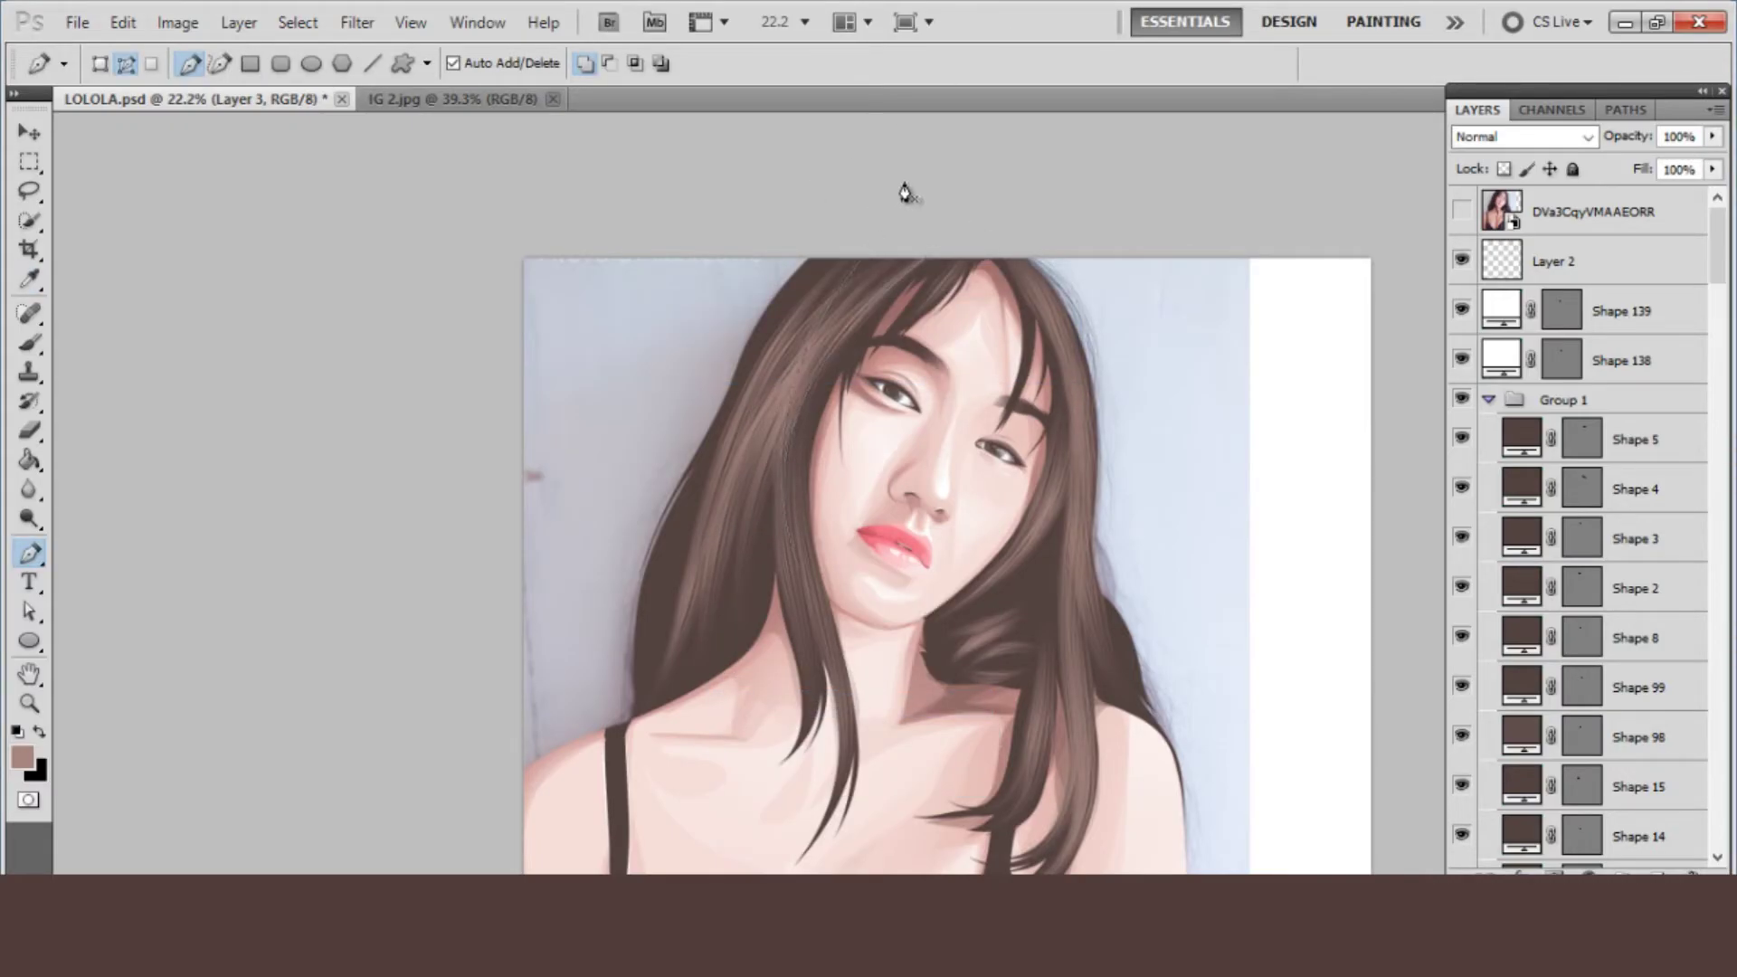
# - Stroke a curved strand starting at the top of the hair
pyautogui.click(1058, 175)
pyautogui.moveTo(864, 287)
pyautogui.mouseDown()
pyautogui.moveTo(791, 400)
pyautogui.moveTo(769, 506)
pyautogui.mouseUp()
pyautogui.rightClick(738, 429)
pyautogui.click(805, 608)
pyautogui.press('Return')
pyautogui.press('Return')
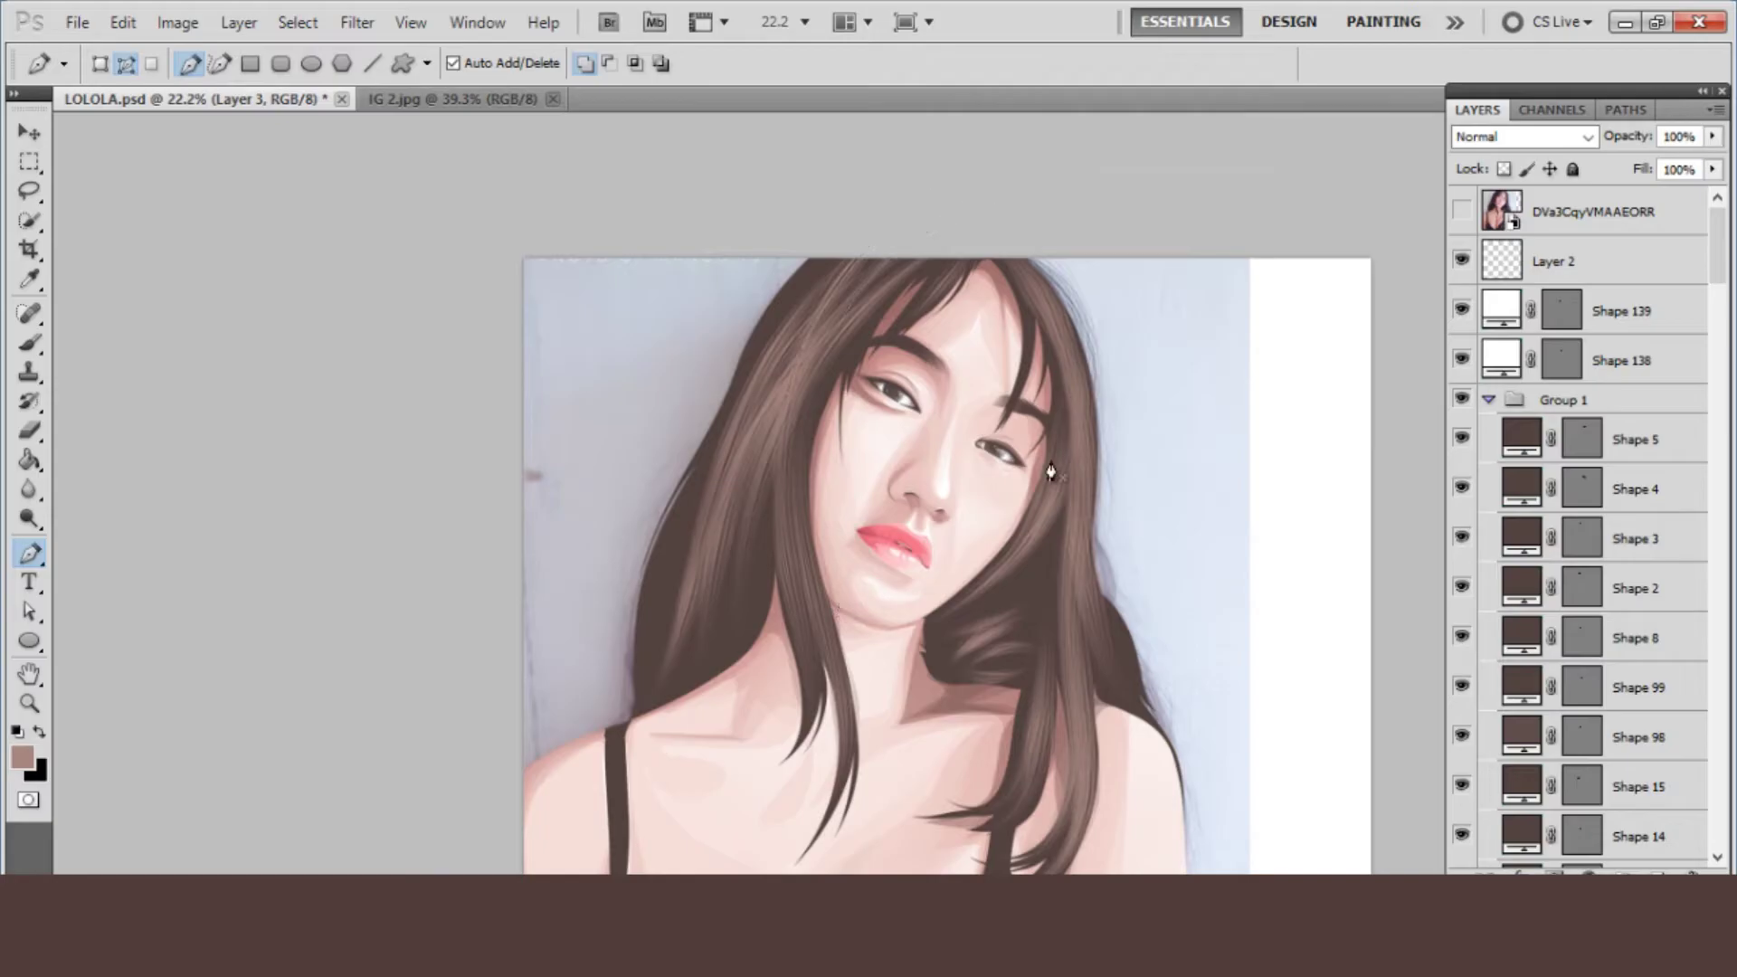
# - Stroke a strand down the left hair edge and delete its path outline
pyautogui.click(1463, 211)
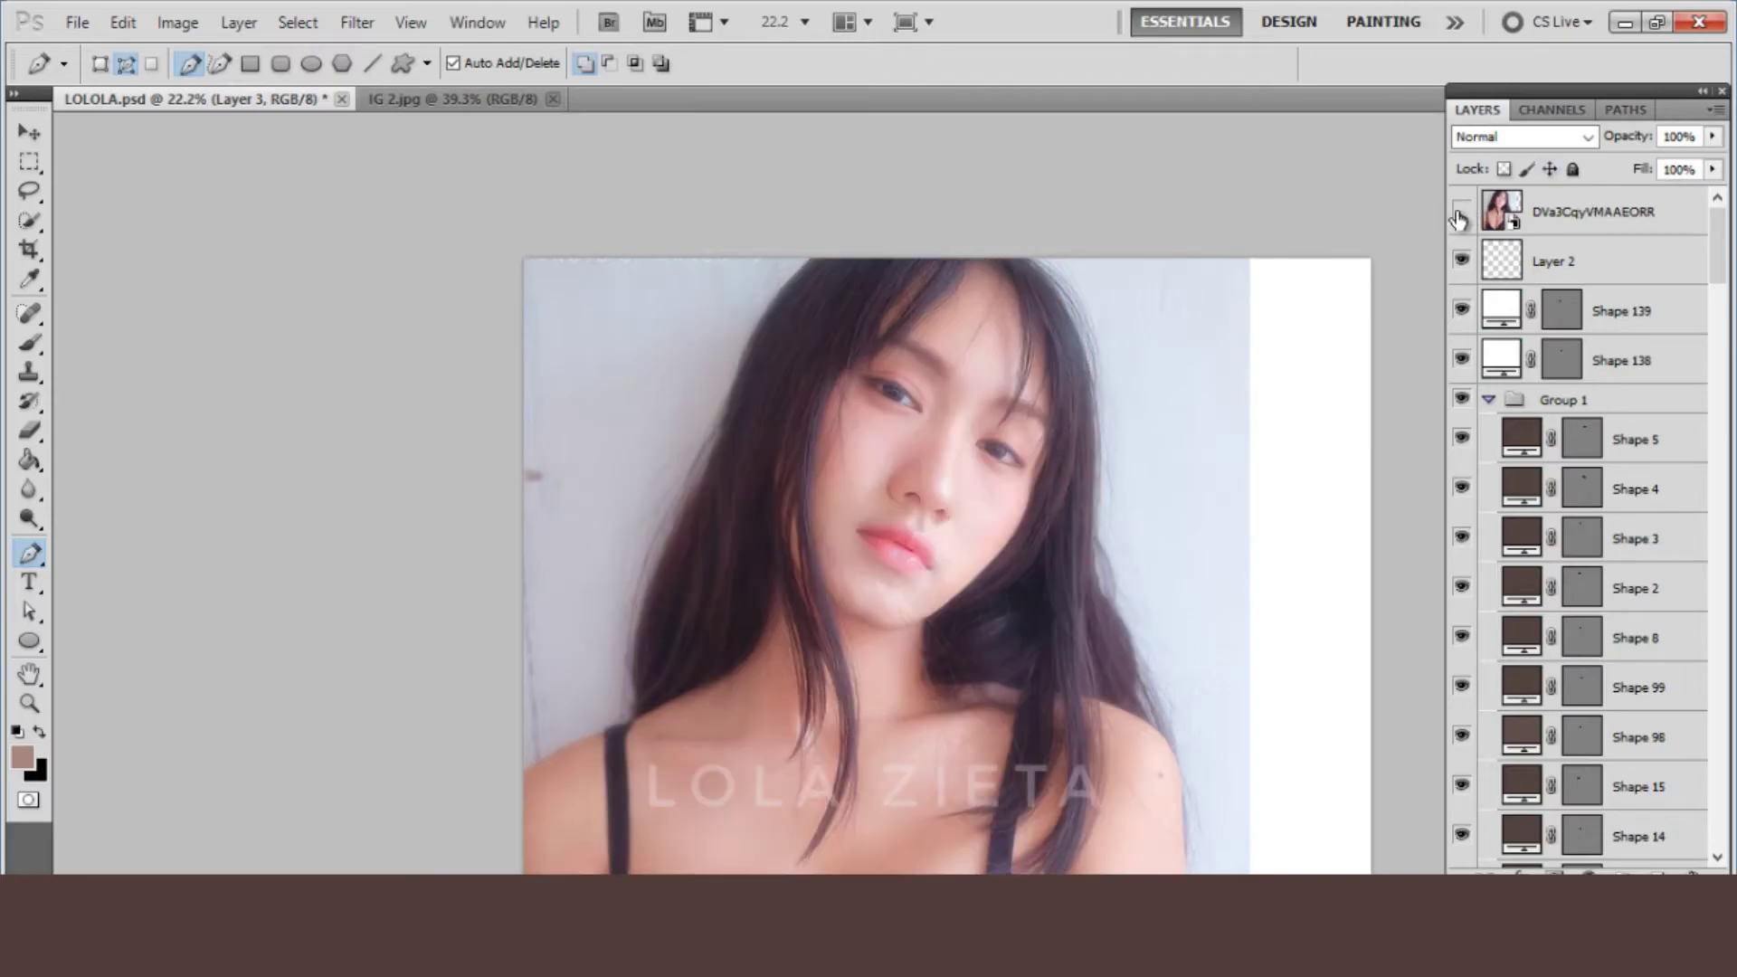
pyautogui.click(1461, 211)
pyautogui.moveTo(717, 422); pyautogui.dragTo(658, 595)
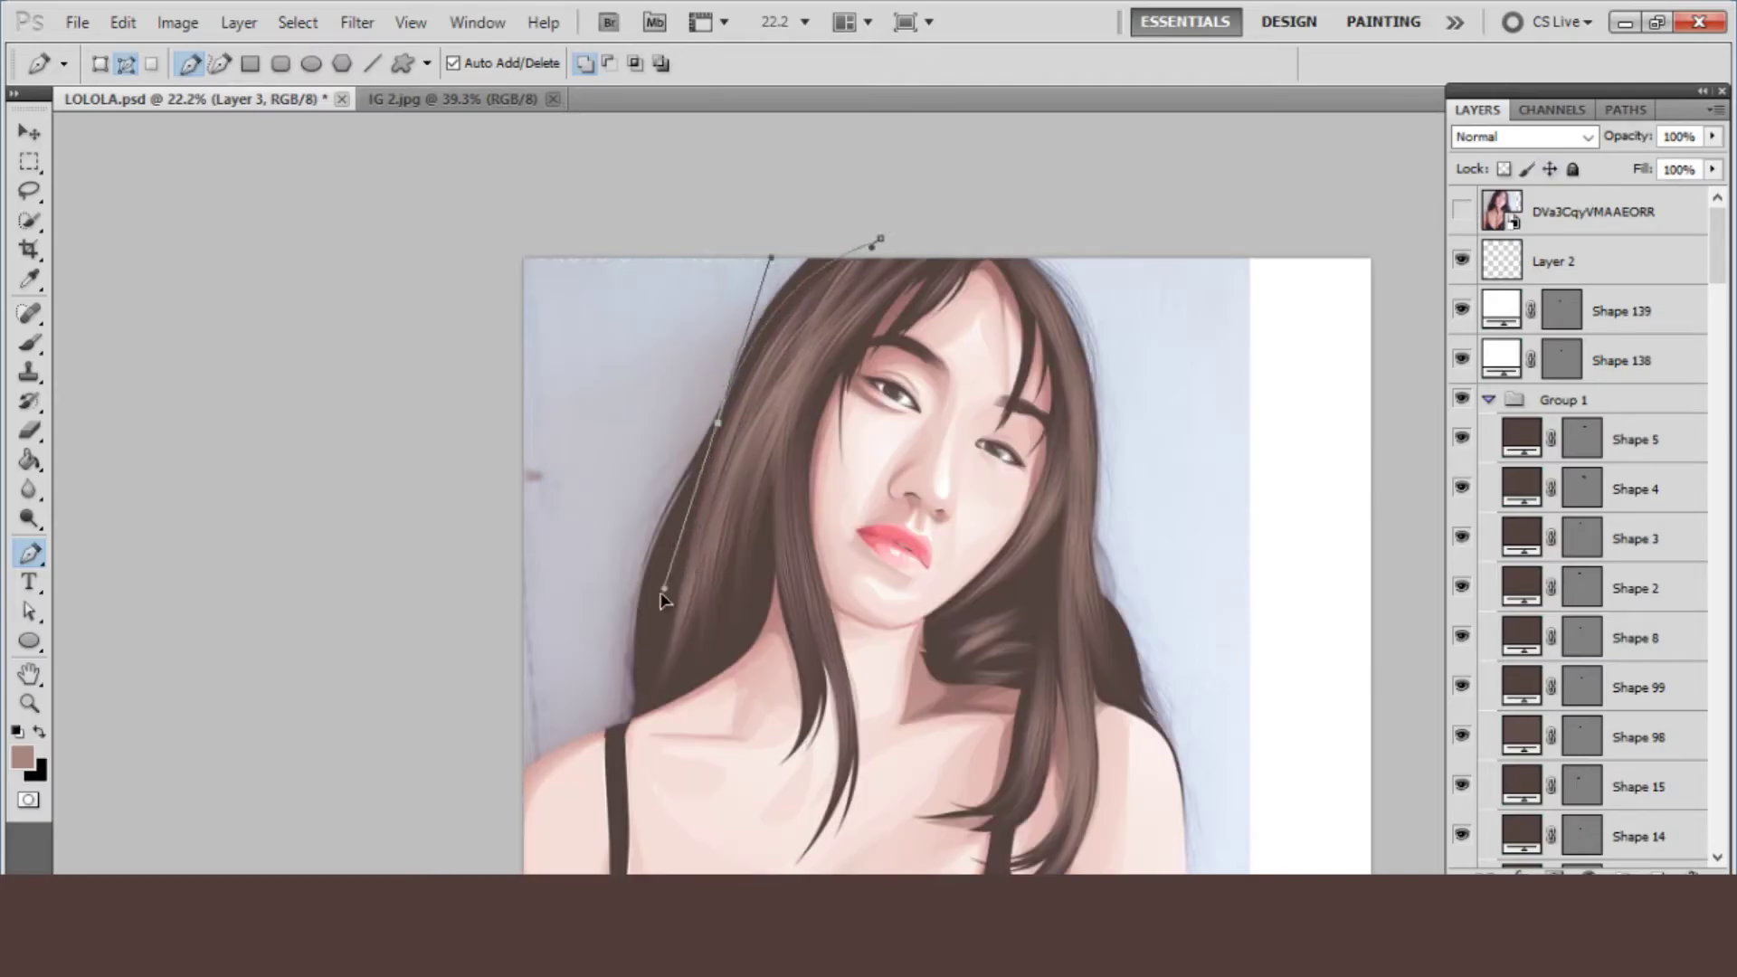
pyautogui.press('i')
pyautogui.rightClick(639, 495)
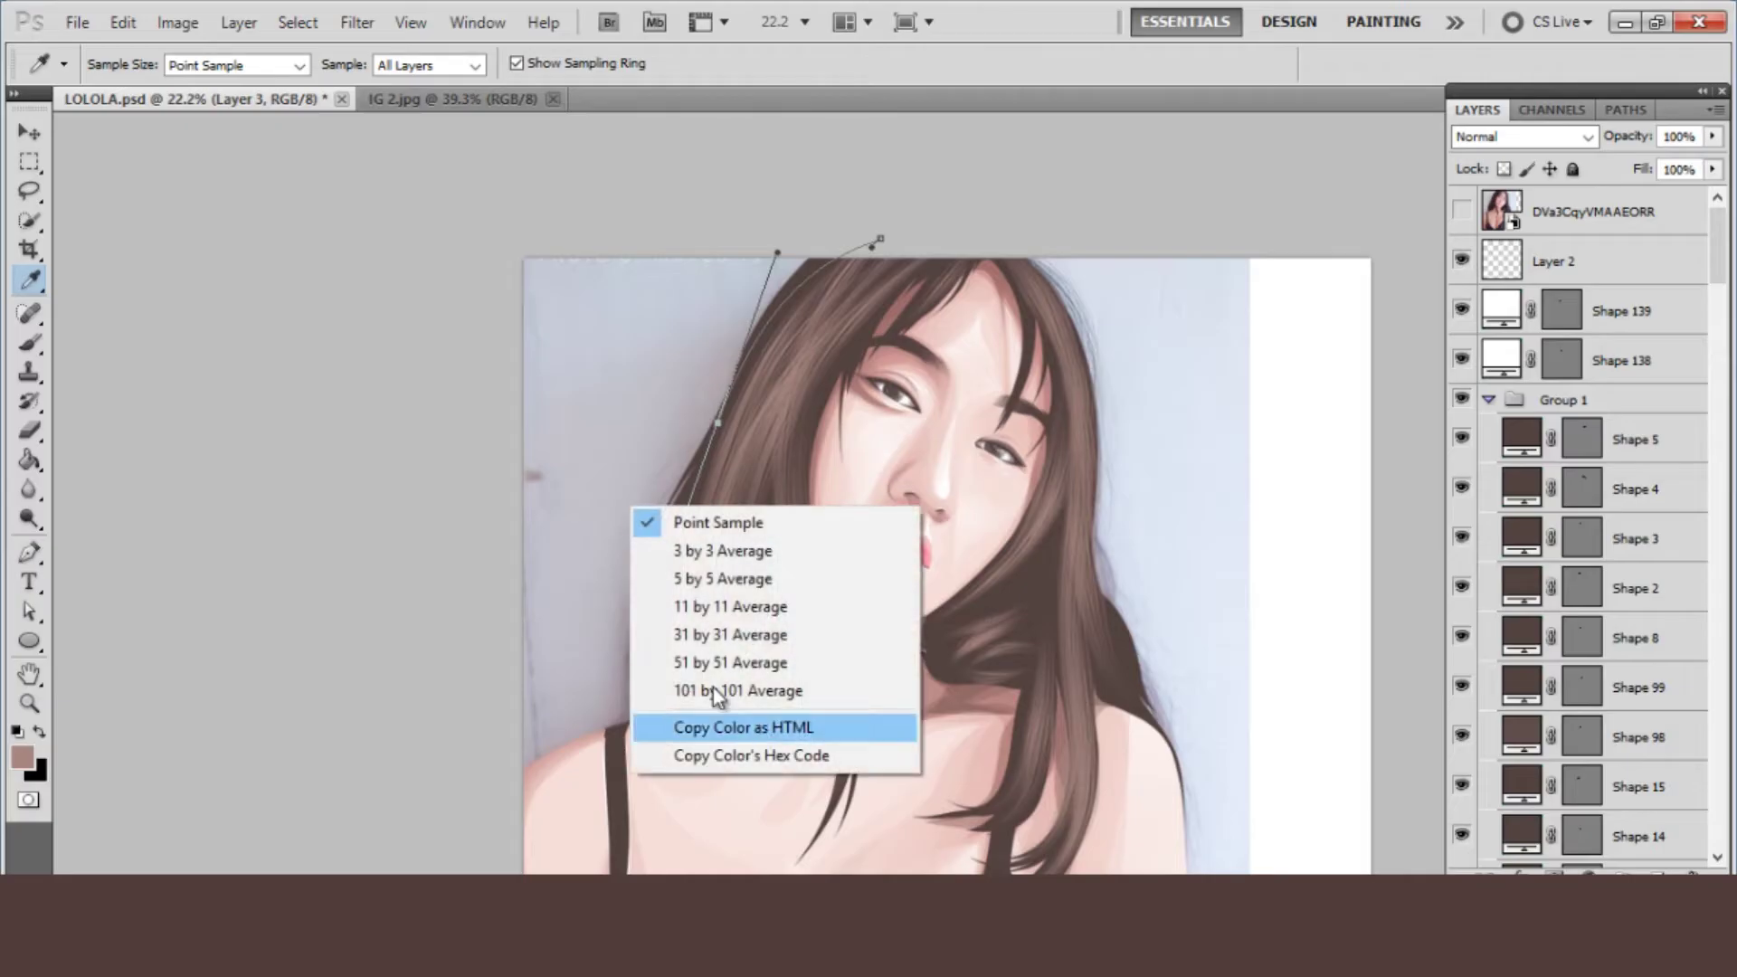
pyautogui.click(30, 552)
pyautogui.rightClick(543, 548)
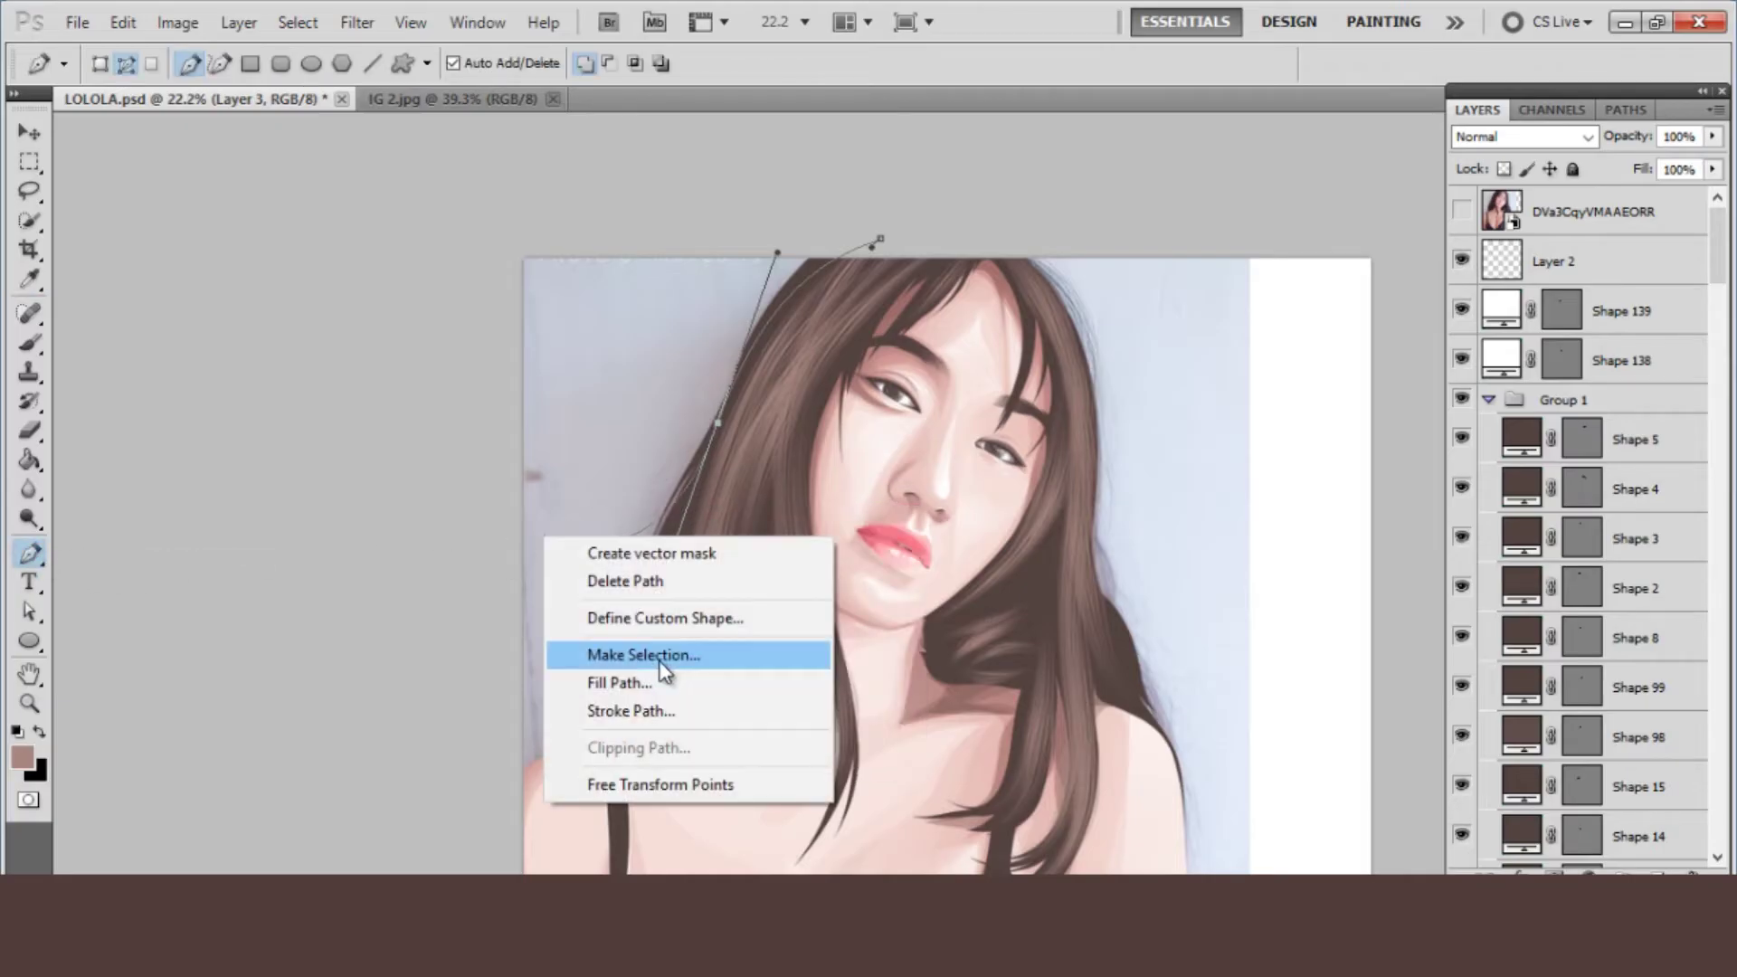
pyautogui.click(644, 713)
pyautogui.press('Escape')
pyautogui.press('Delete')
# - Scroll the canvas while comparing the strands against the reference photo
pyautogui.scroll(-1, 887, 513)
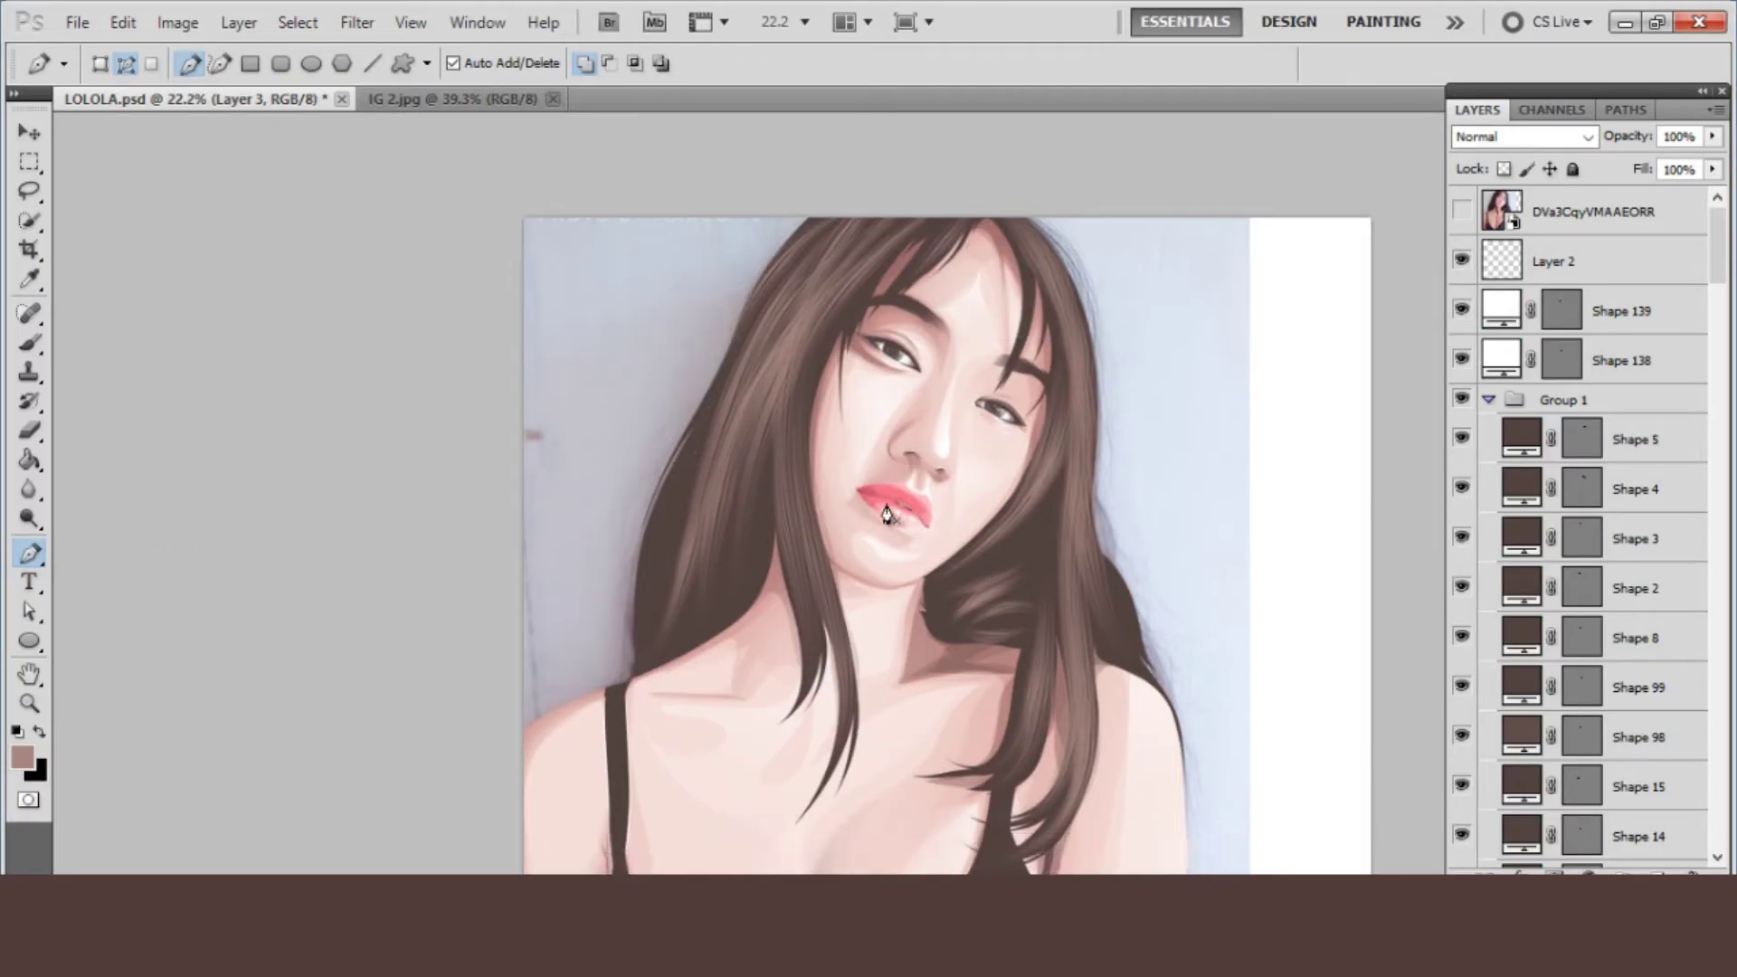
pyautogui.click(1463, 212)
pyautogui.scroll(-1, 932, 575)
pyautogui.scroll(-3, 931, 575)
pyautogui.click(1463, 213)
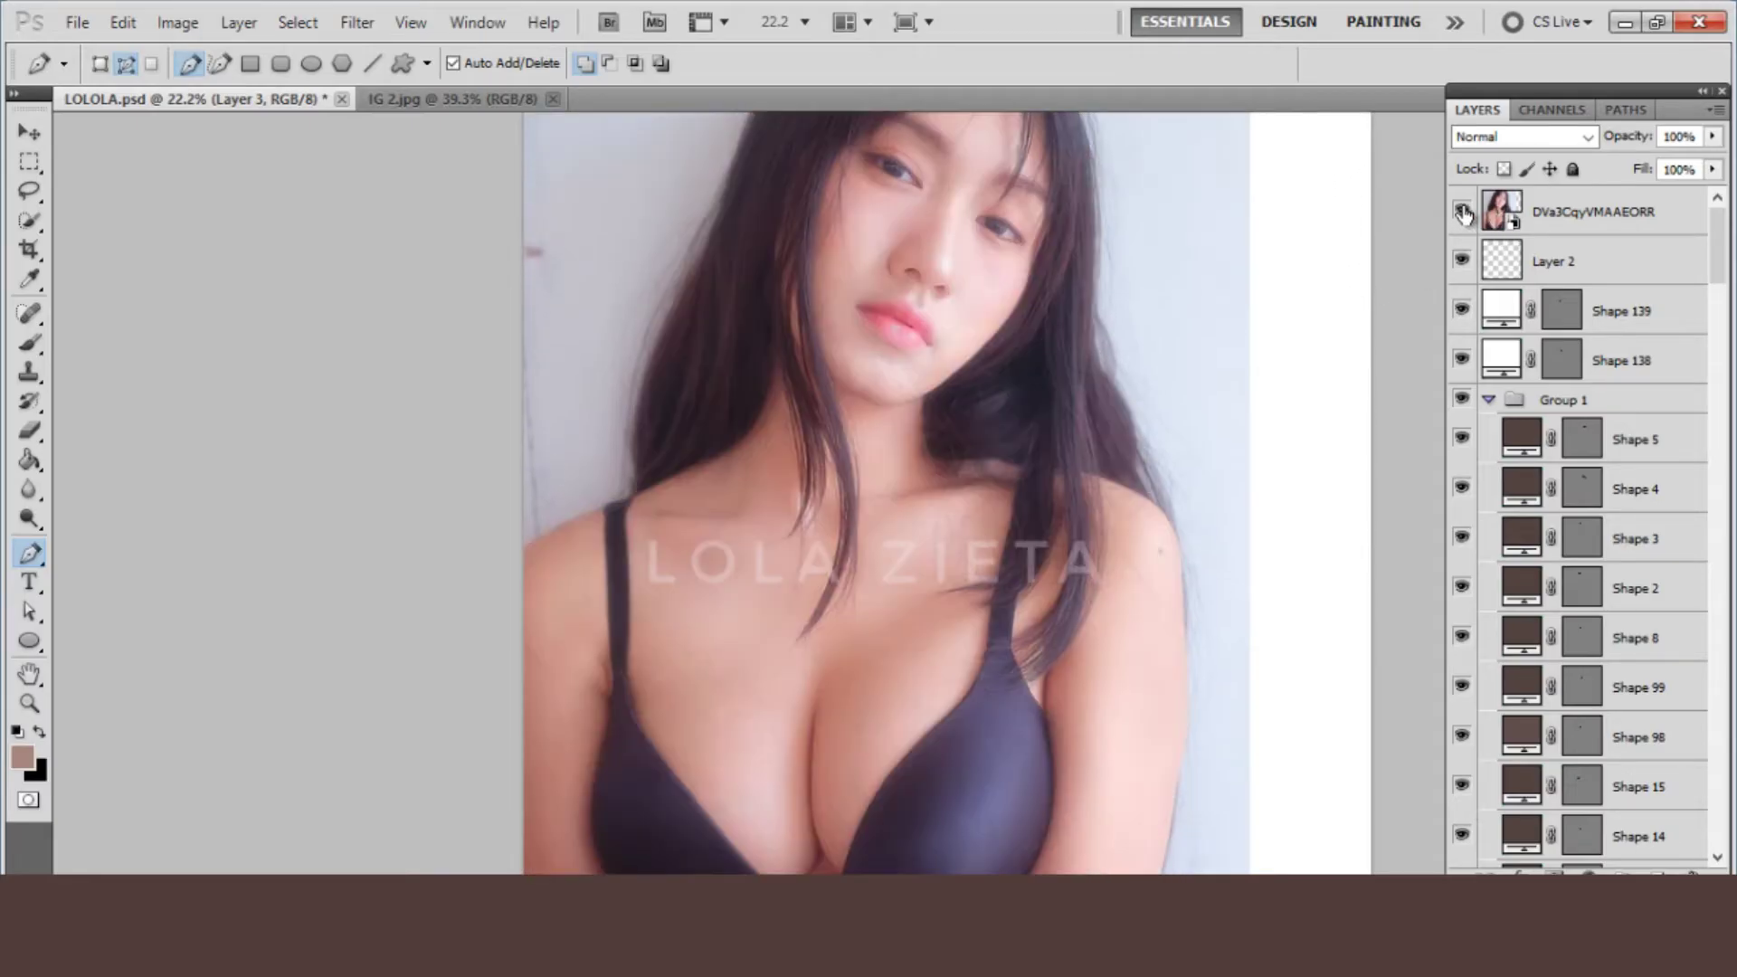
pyautogui.scroll(1, 673, 432)
# - Stroke a strand curving up along the left hair edge
pyautogui.click(645, 523)
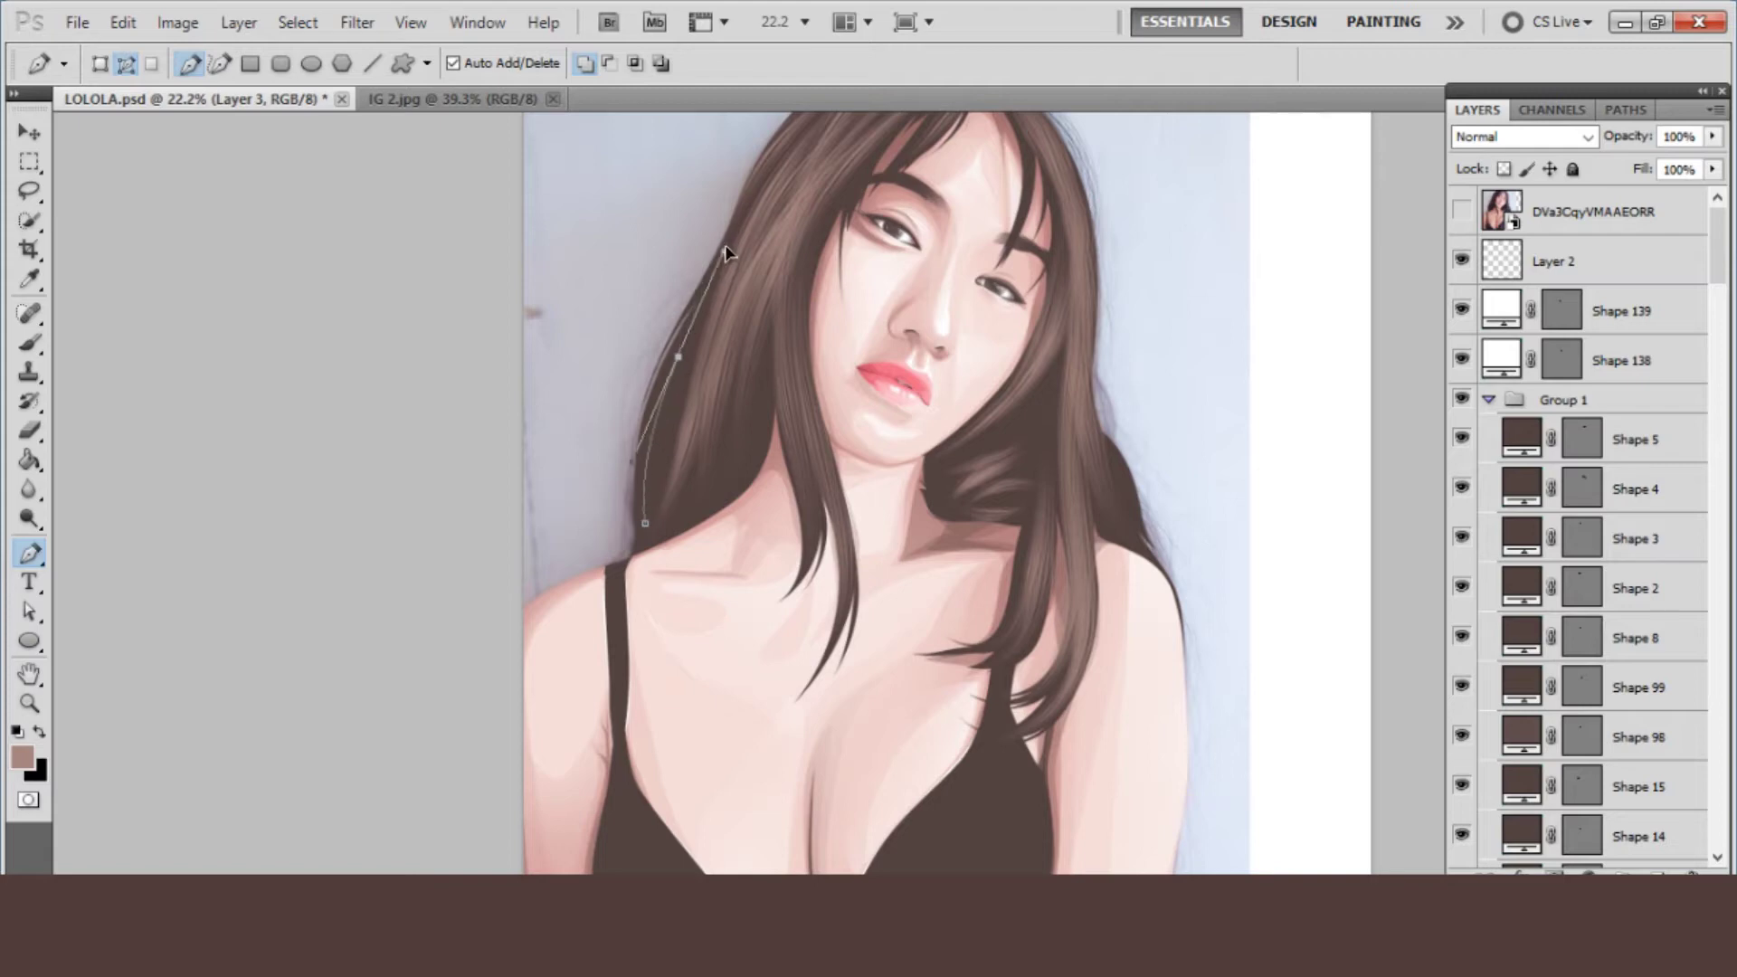
pyautogui.moveTo(719, 262); pyautogui.dragTo(803, 201)
pyautogui.moveTo(727, 486); pyautogui.dragTo(742, 309)
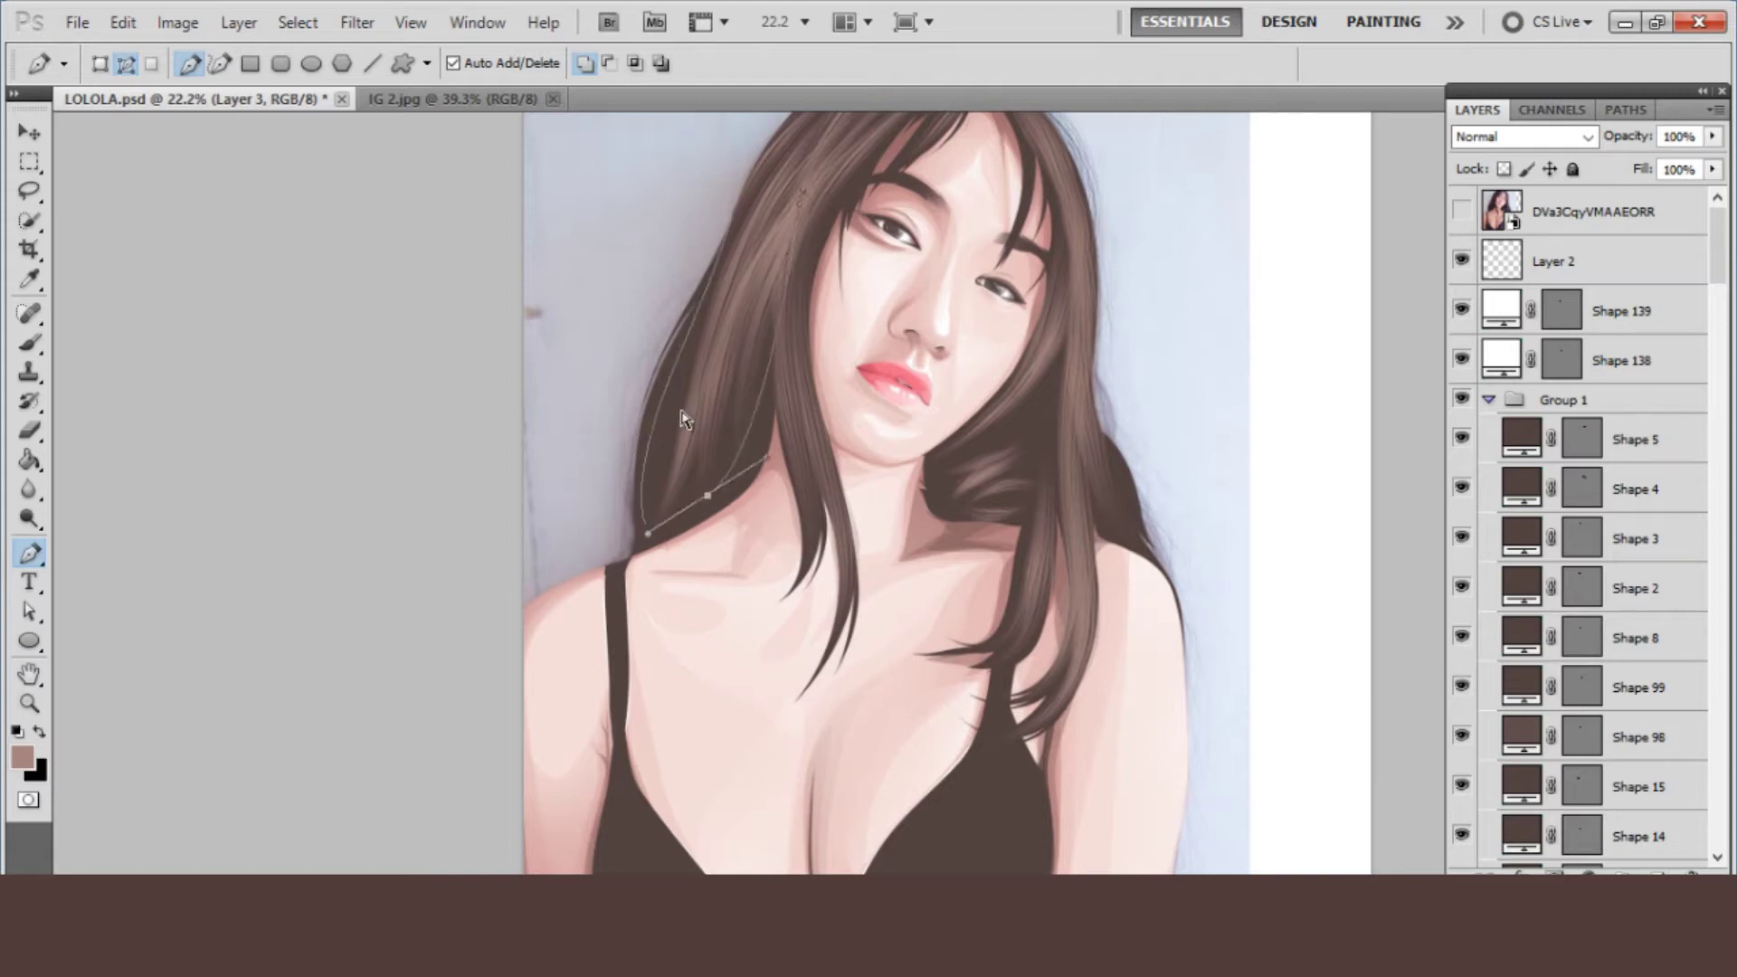
pyautogui.rightClick(723, 385)
pyautogui.click(798, 546)
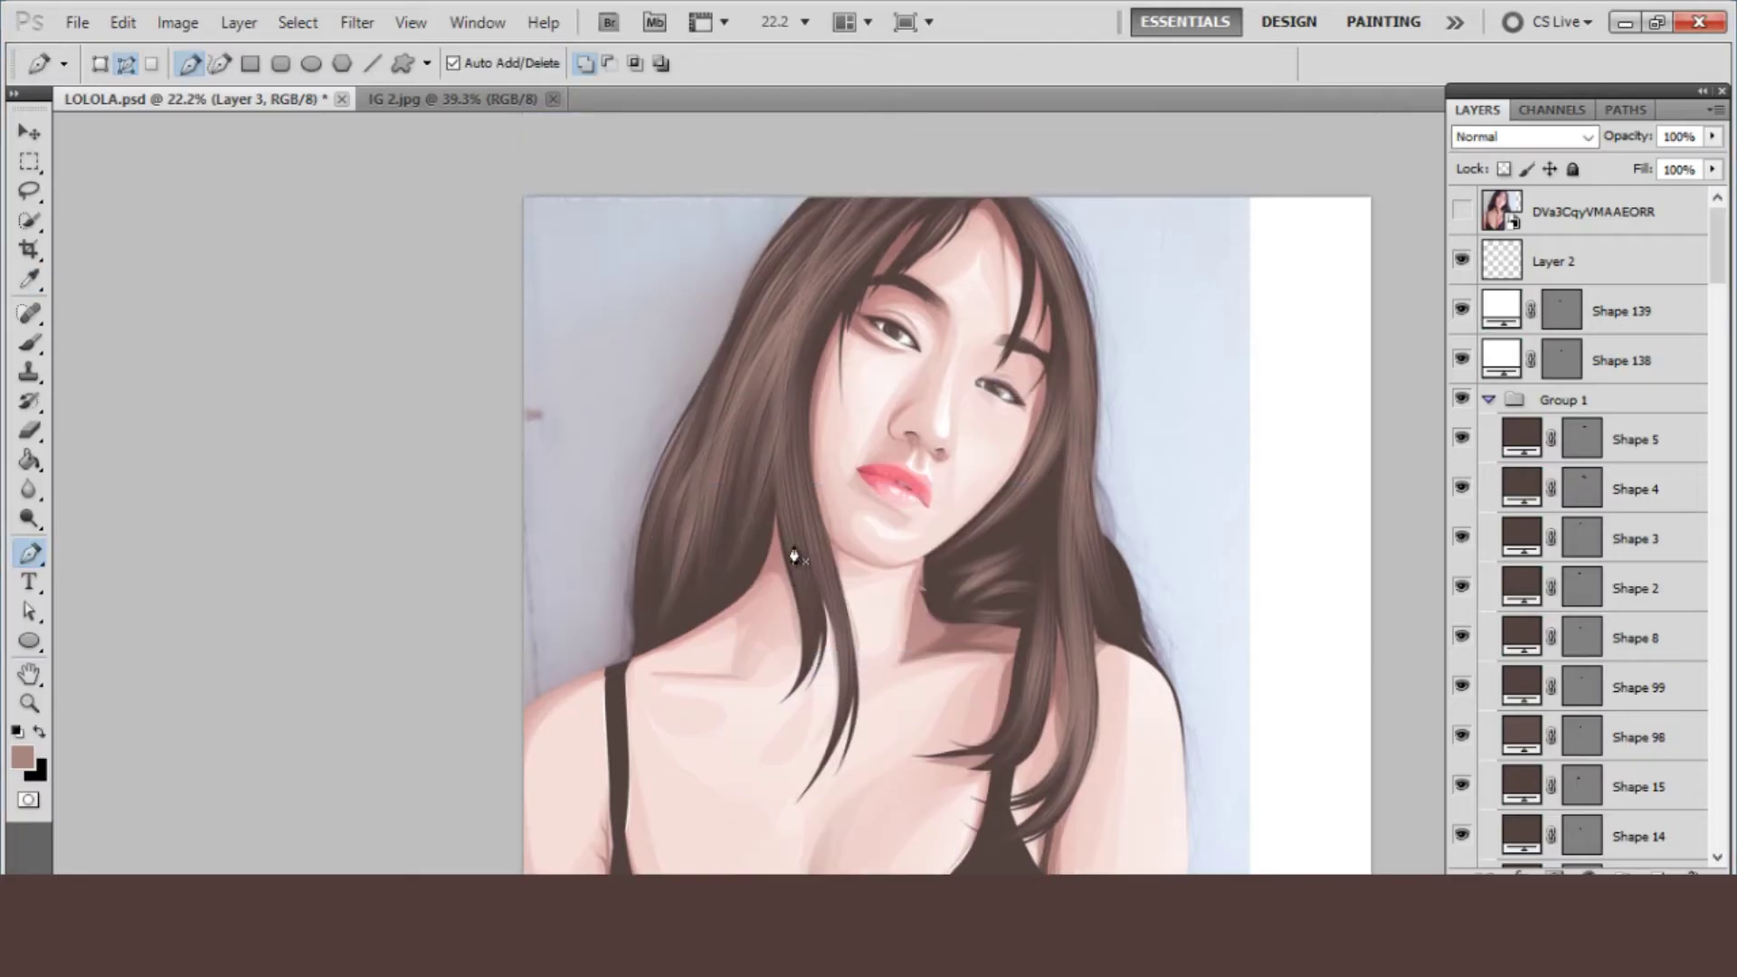
pyautogui.click(1474, 216)
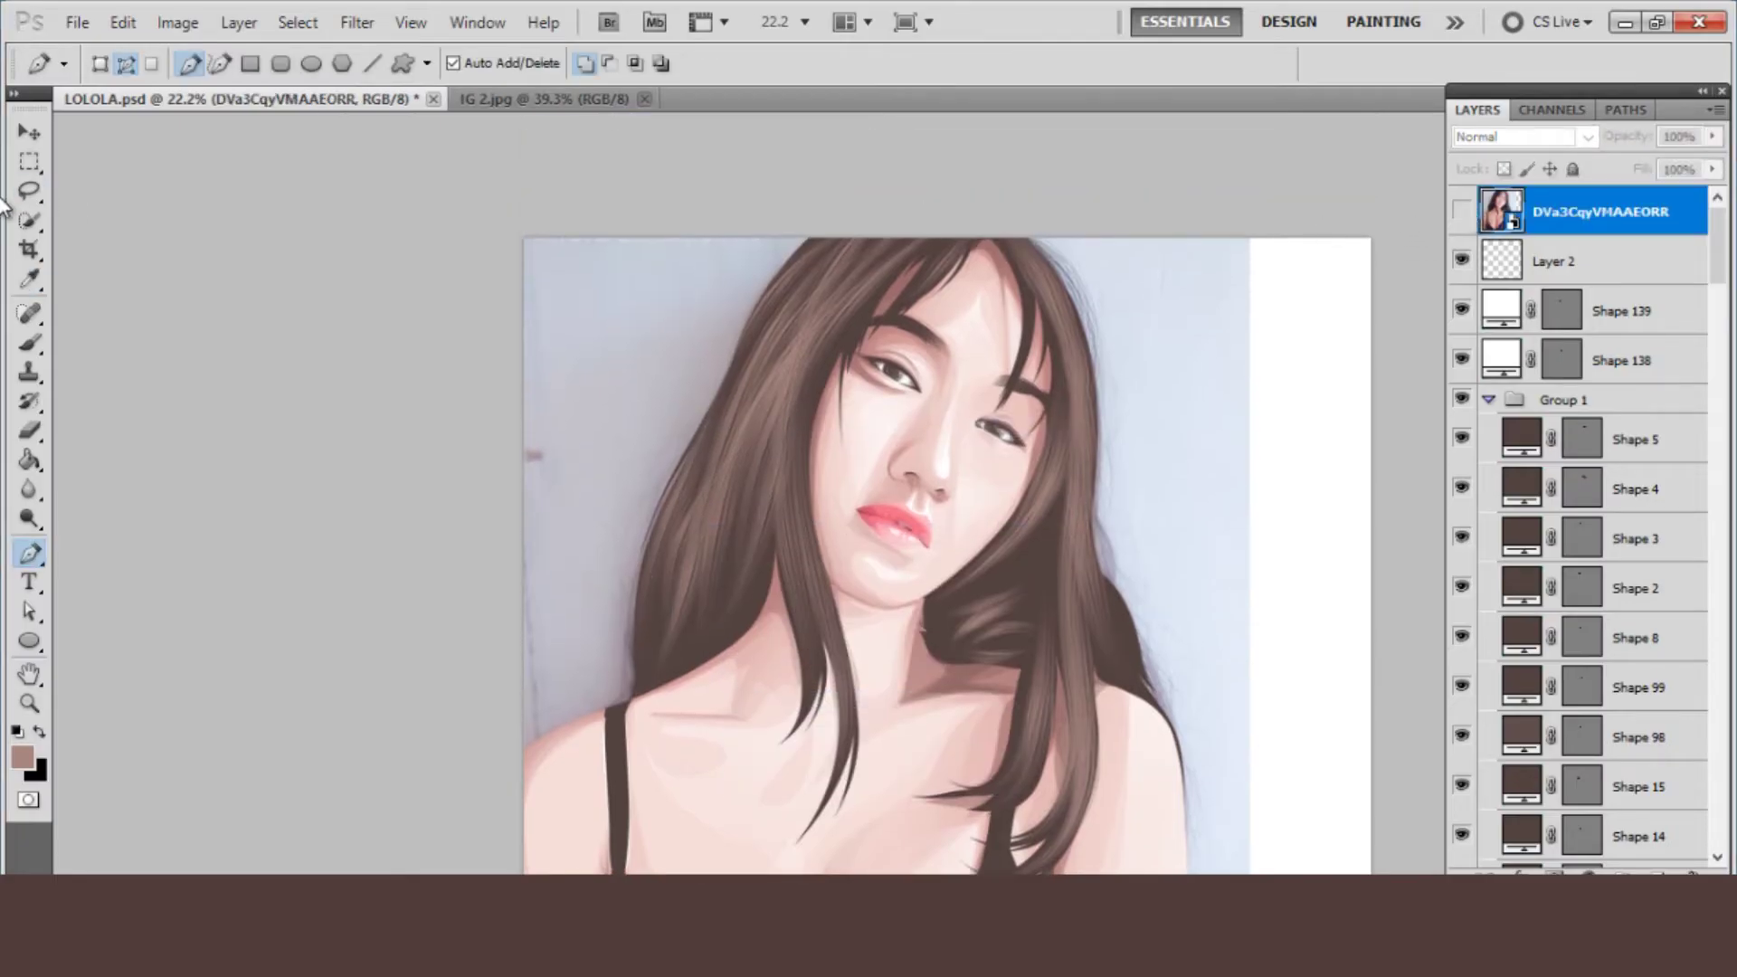
# - Select Layer 3 as the strand layer and check it against the reference photo
pyautogui.click(28, 133)
pyautogui.keyDown('ctrl'); pyautogui.click(736, 446); pyautogui.keyUp('ctrl')
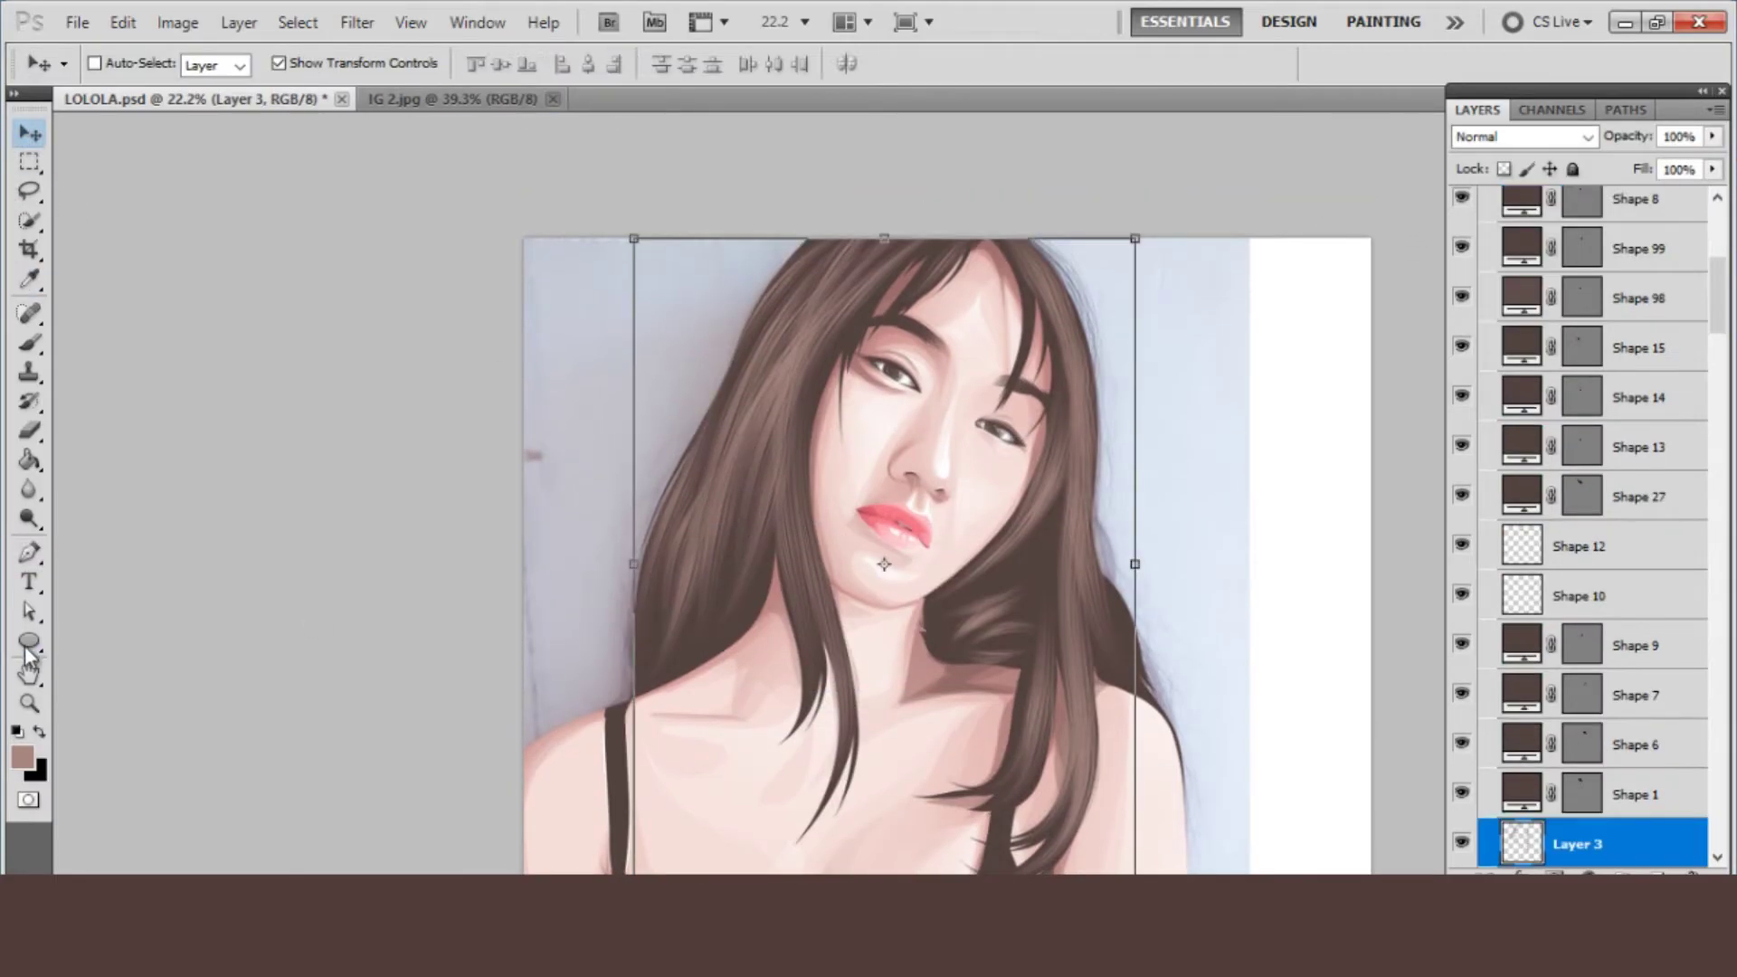
pyautogui.click(29, 553)
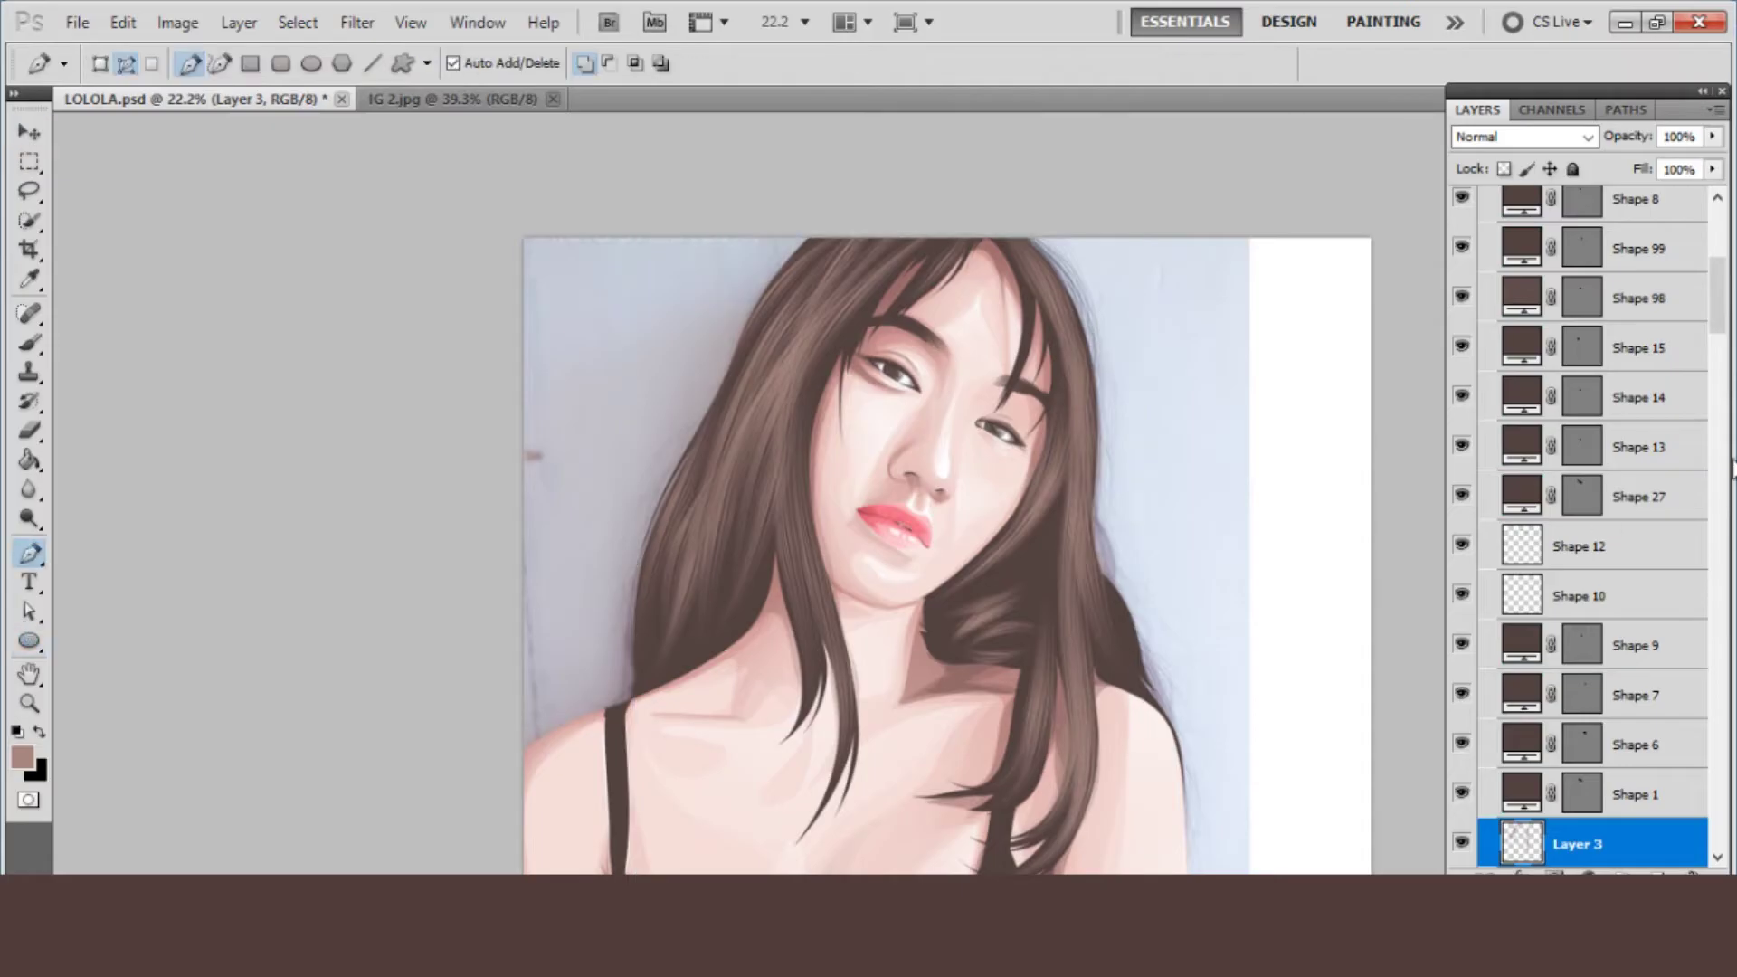
pyautogui.click(1461, 842)
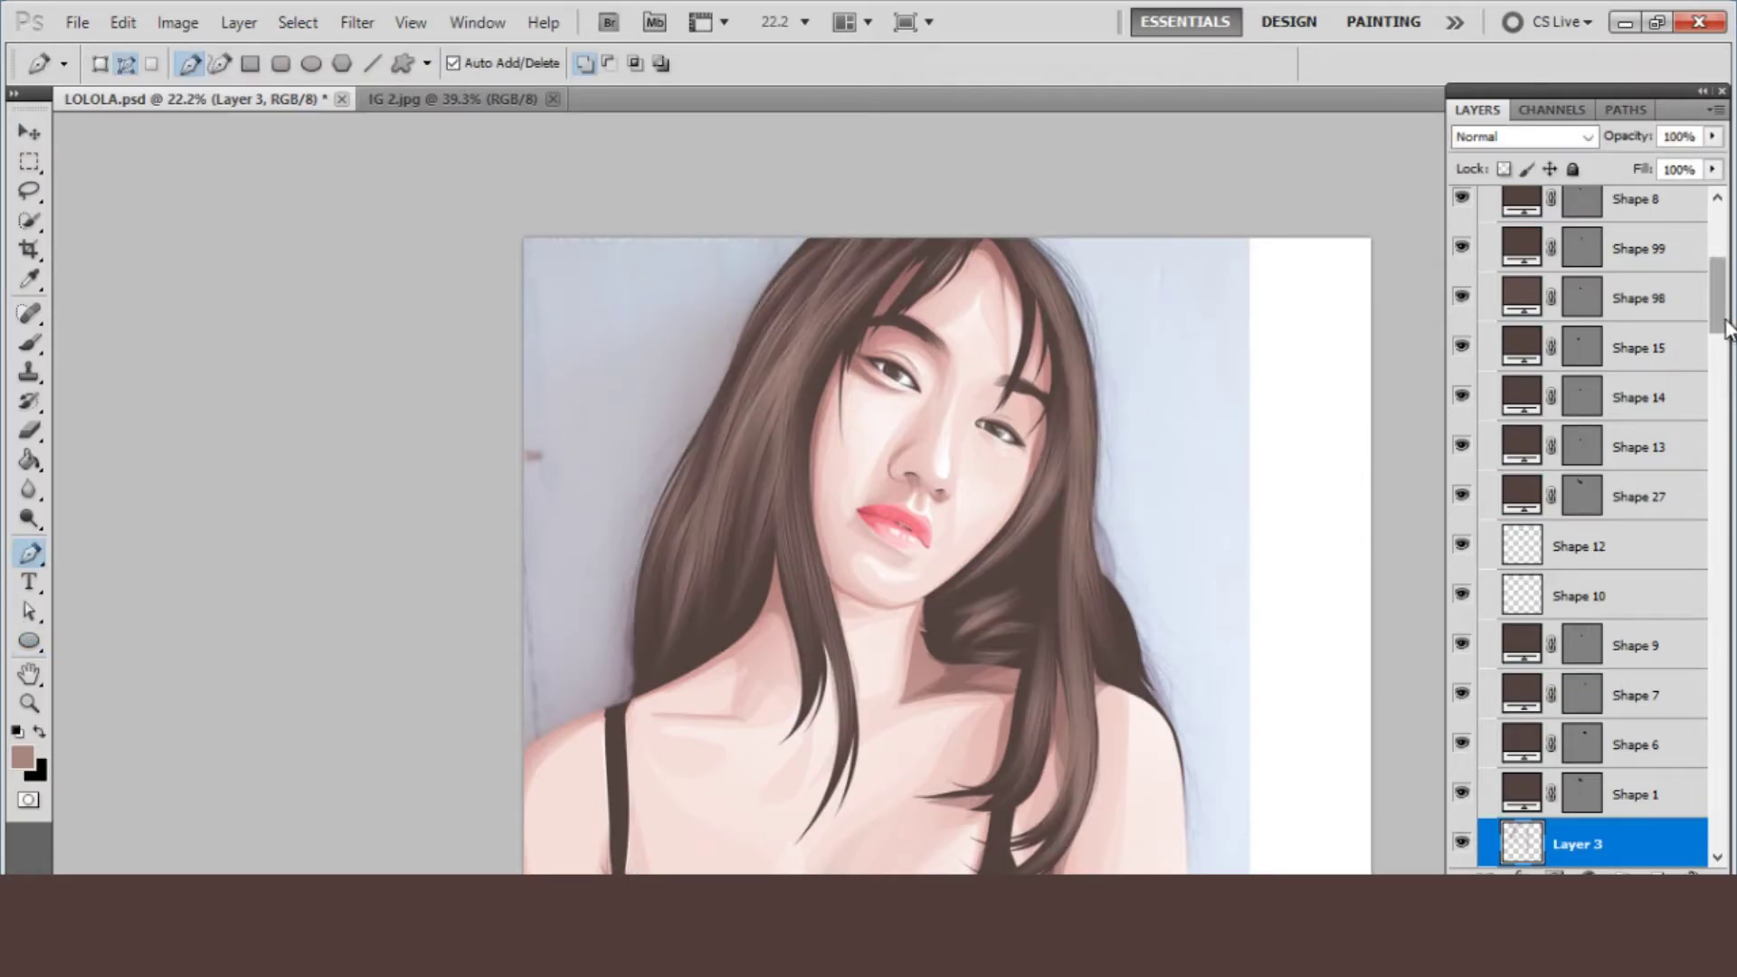
pyautogui.moveTo(1726, 330); pyautogui.dragTo(1723, 262)
pyautogui.click(1459, 212)
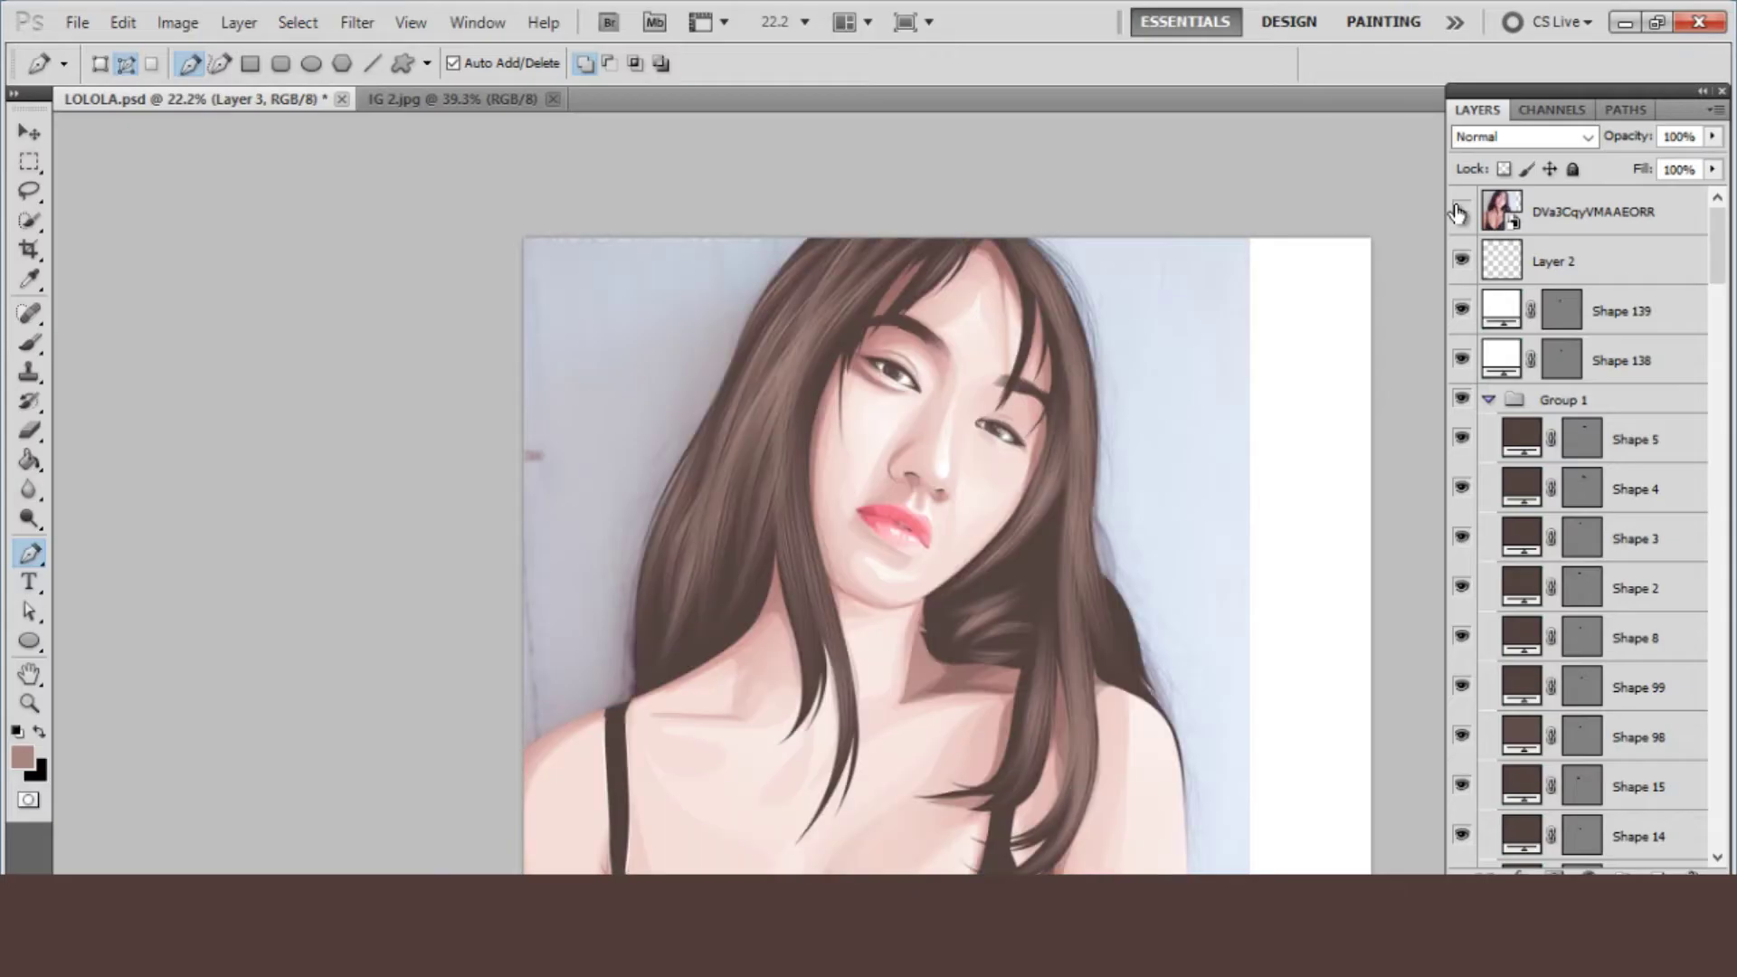
pyautogui.click(1458, 212)
# - Stroke a curved strand across the hair and lower Layer 3's opacity to about half
pyautogui.moveTo(809, 543); pyautogui.dragTo(833, 672)
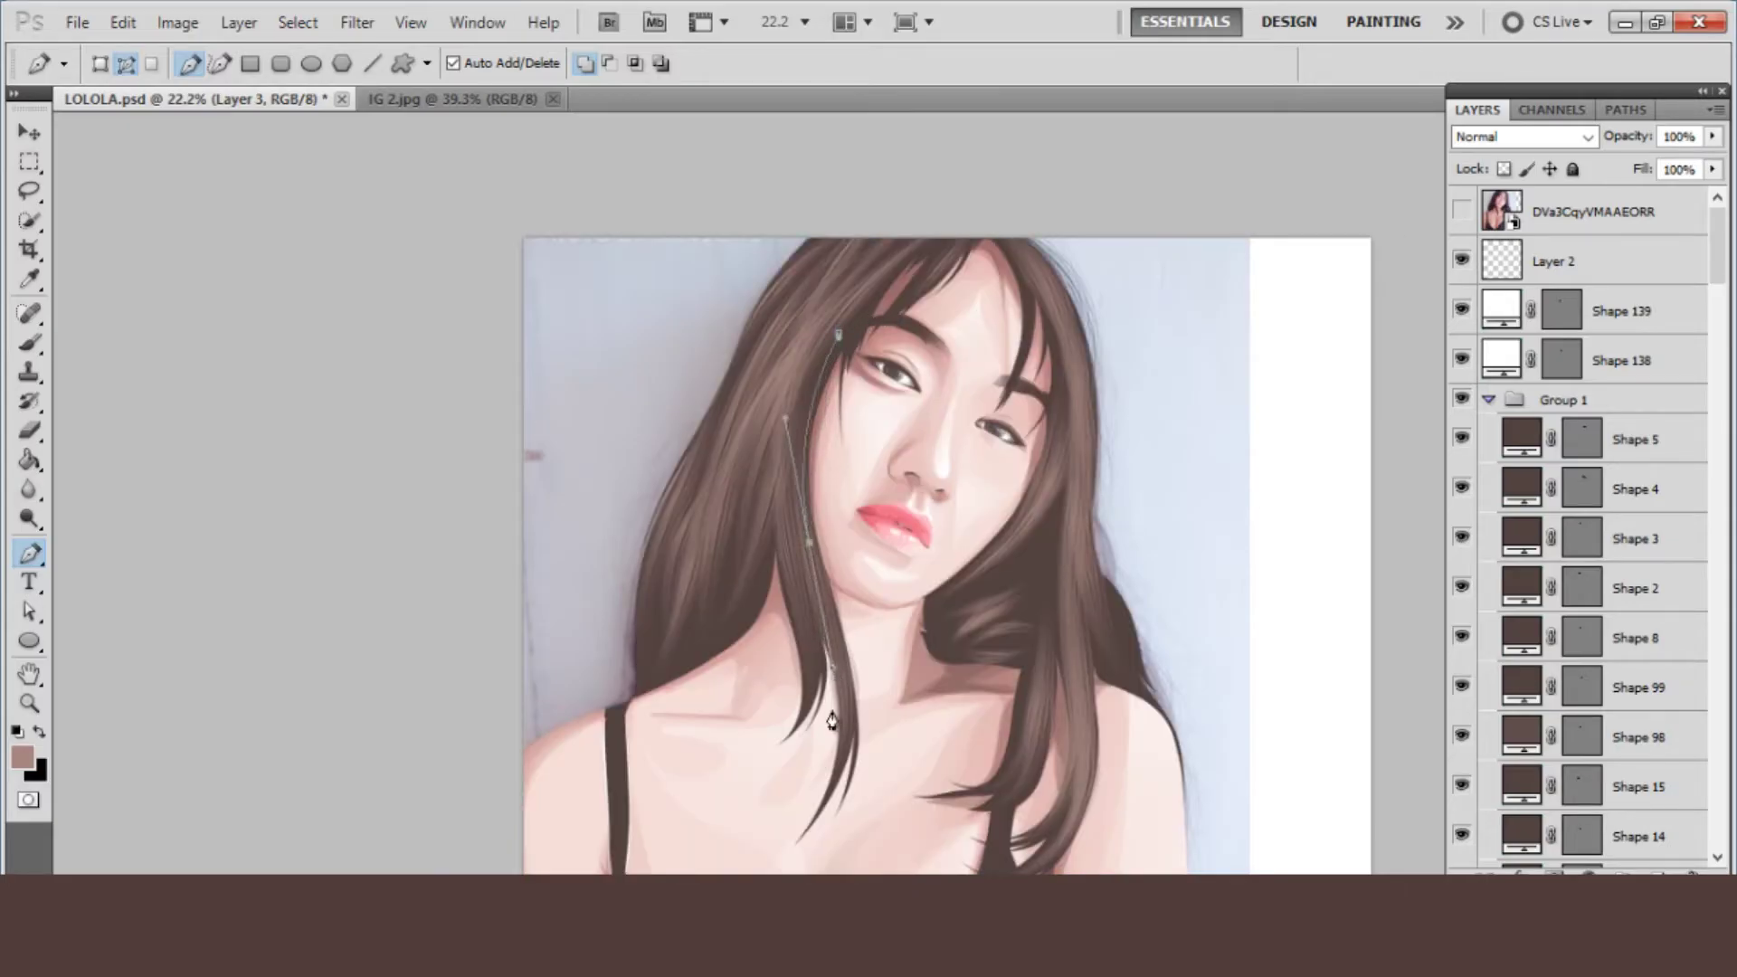
pyautogui.rightClick(843, 691)
pyautogui.click(843, 690)
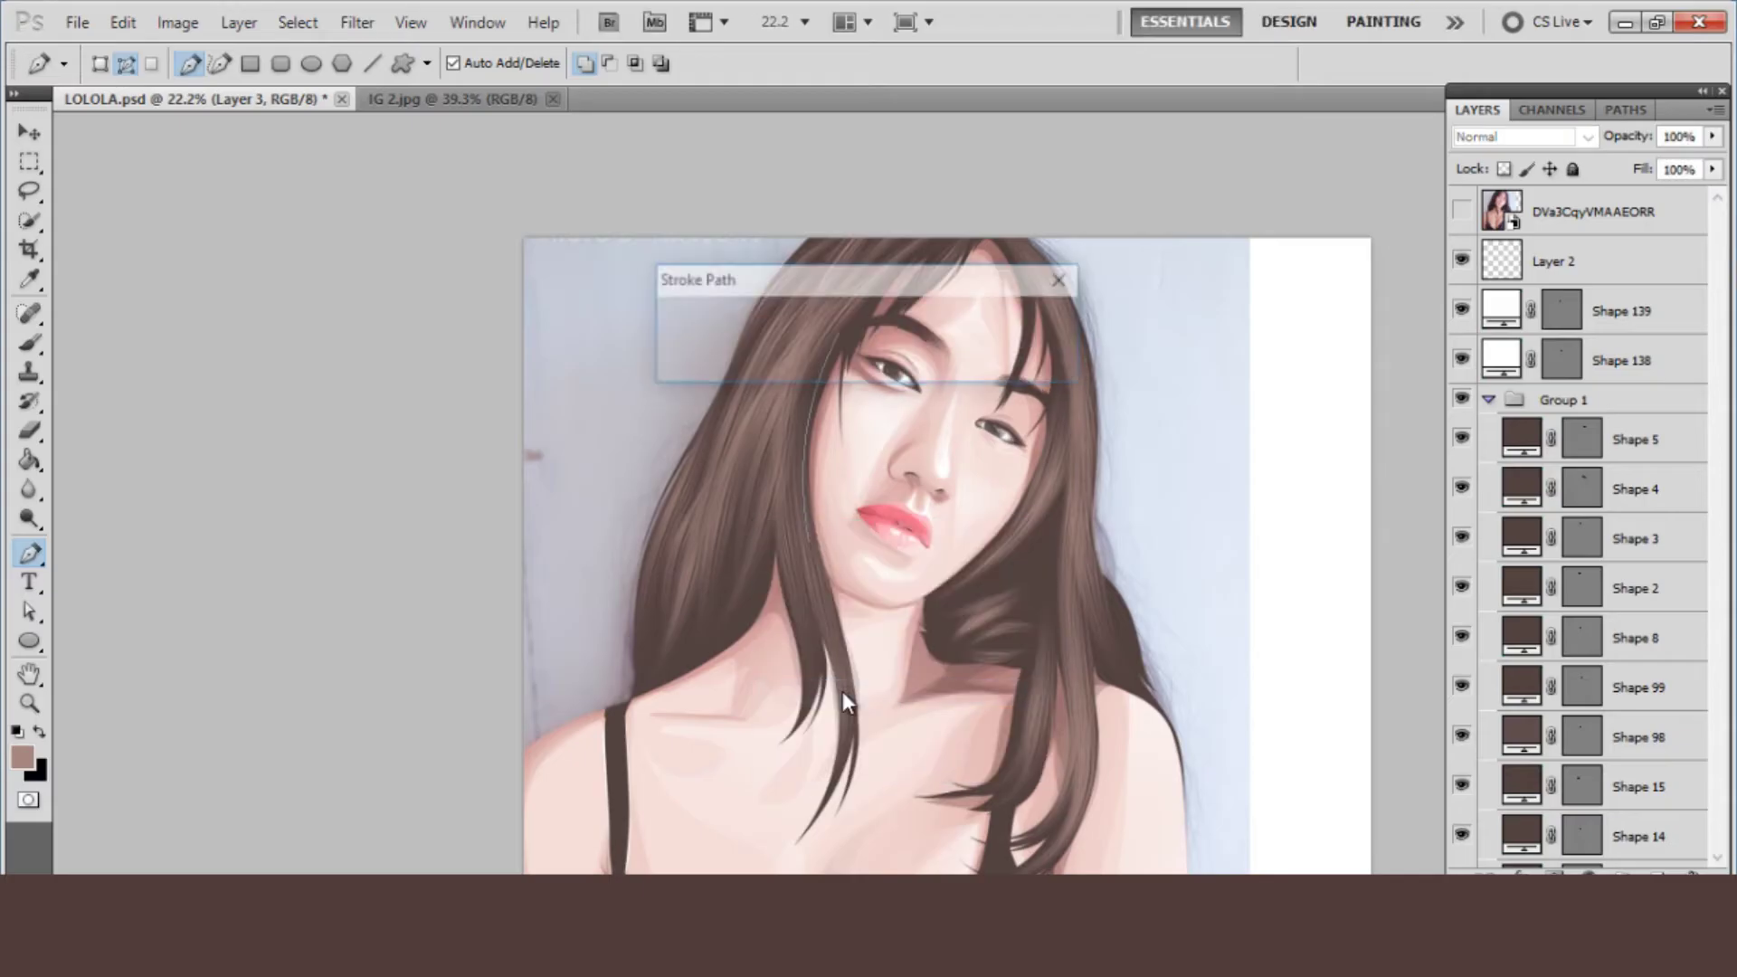
pyautogui.press('Return')
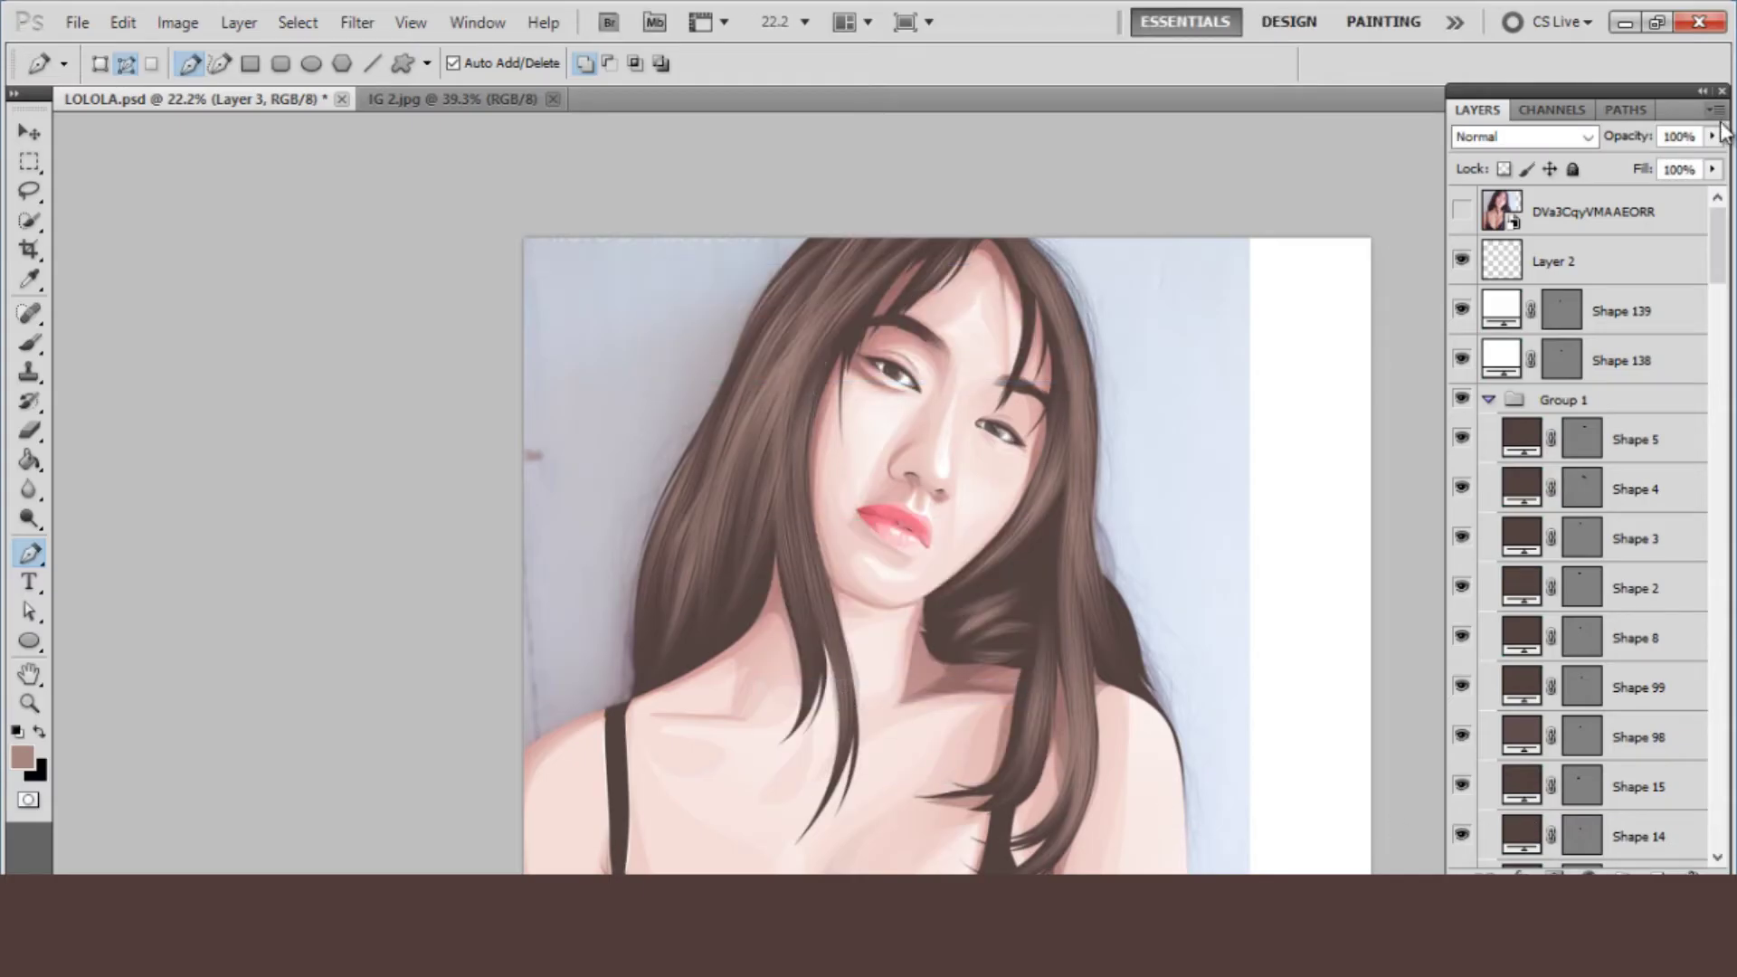
pyautogui.click(1713, 136)
pyautogui.moveTo(1714, 161); pyautogui.dragTo(1654, 162)
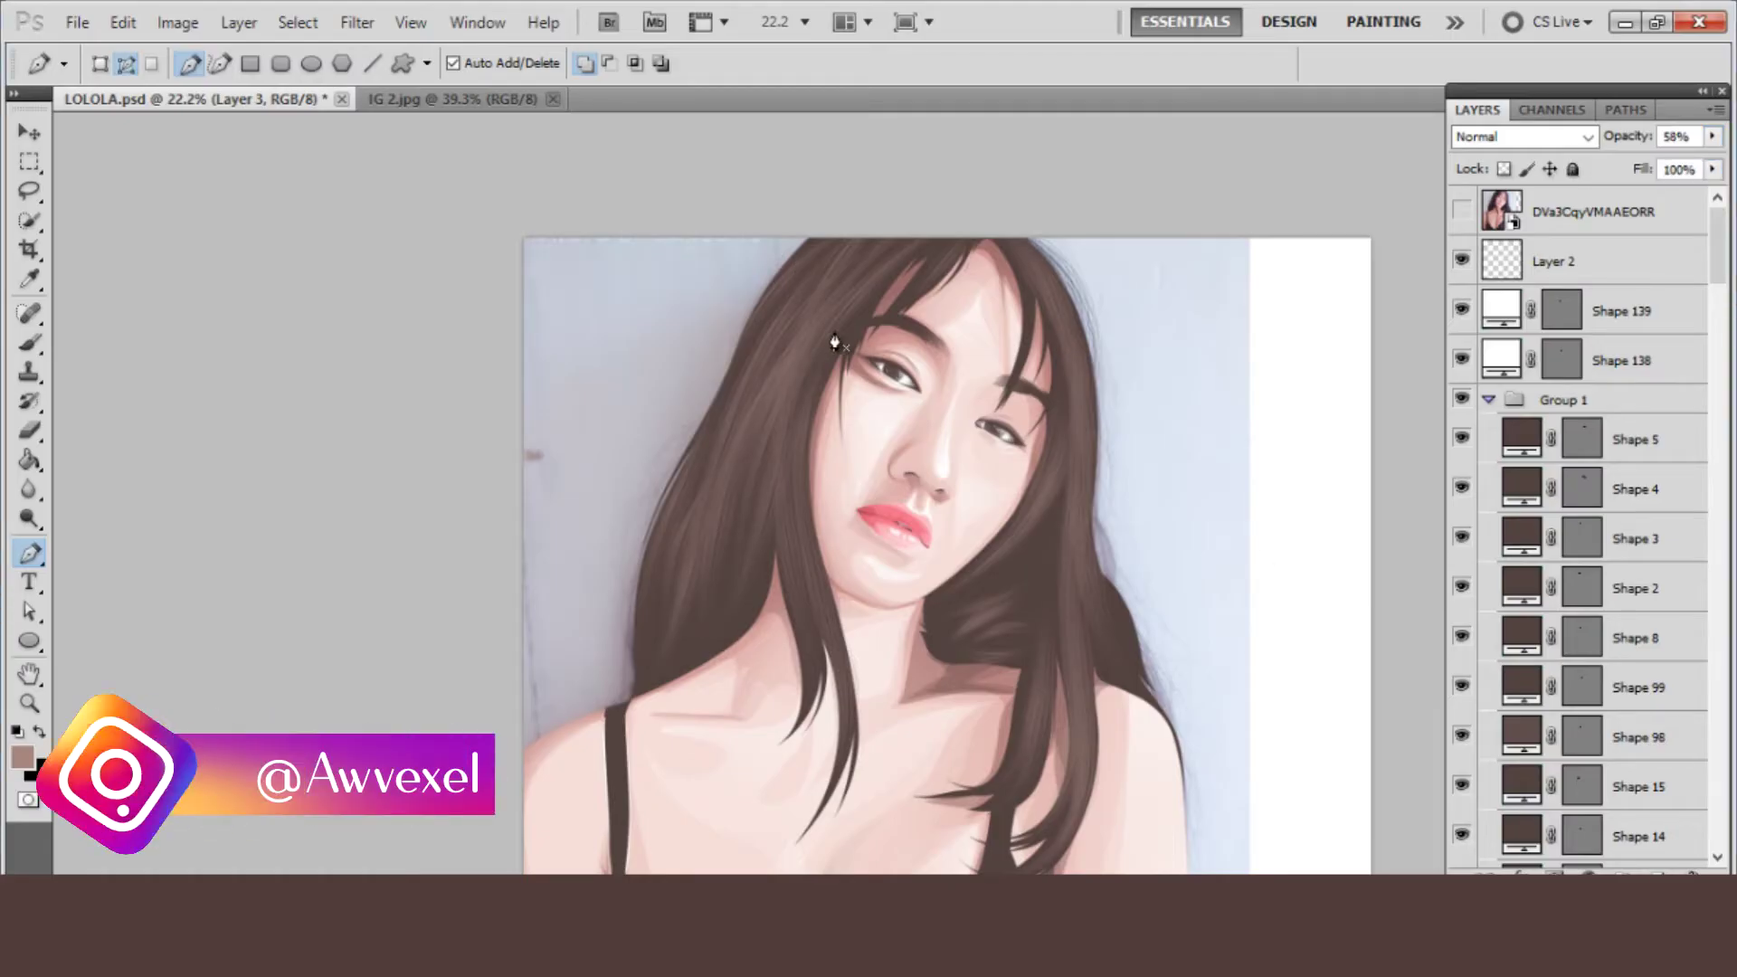
# - Stroke a strand near the eye, raise Layer 3 to 70% opacity, and add a new layer
pyautogui.moveTo(843, 318)
pyautogui.mouseDown()
pyautogui.moveTo(808, 537)
pyautogui.moveTo(855, 719)
pyautogui.mouseUp()
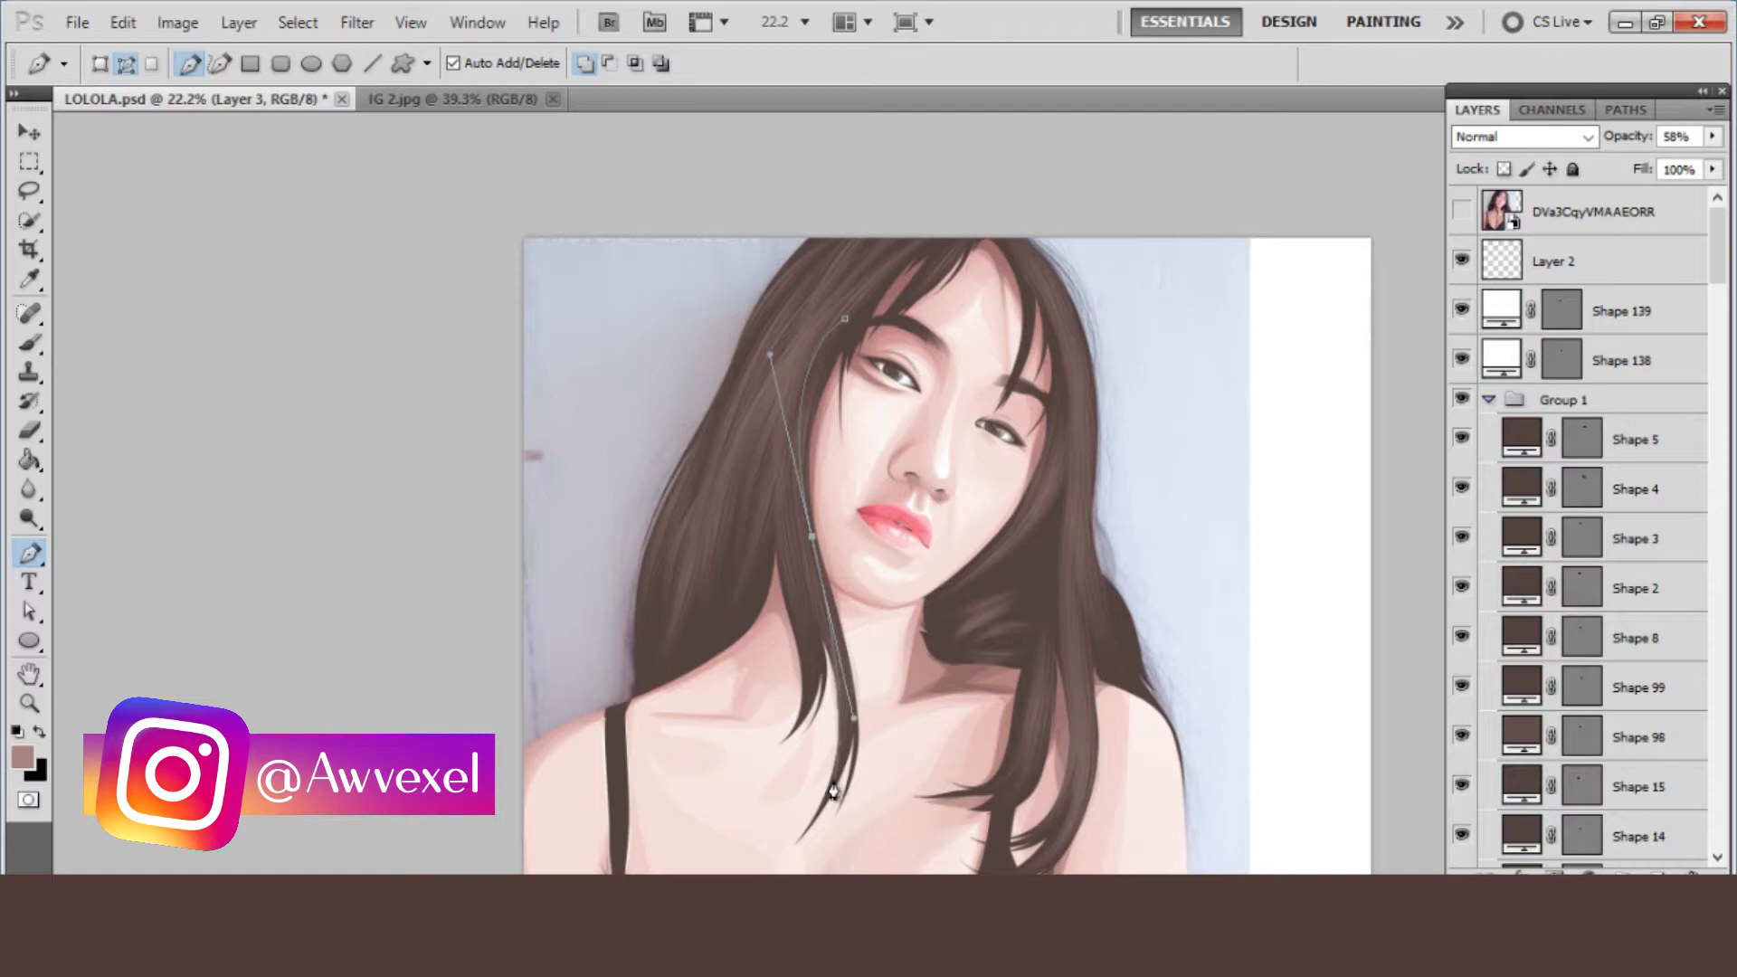
pyautogui.rightClick(747, 453)
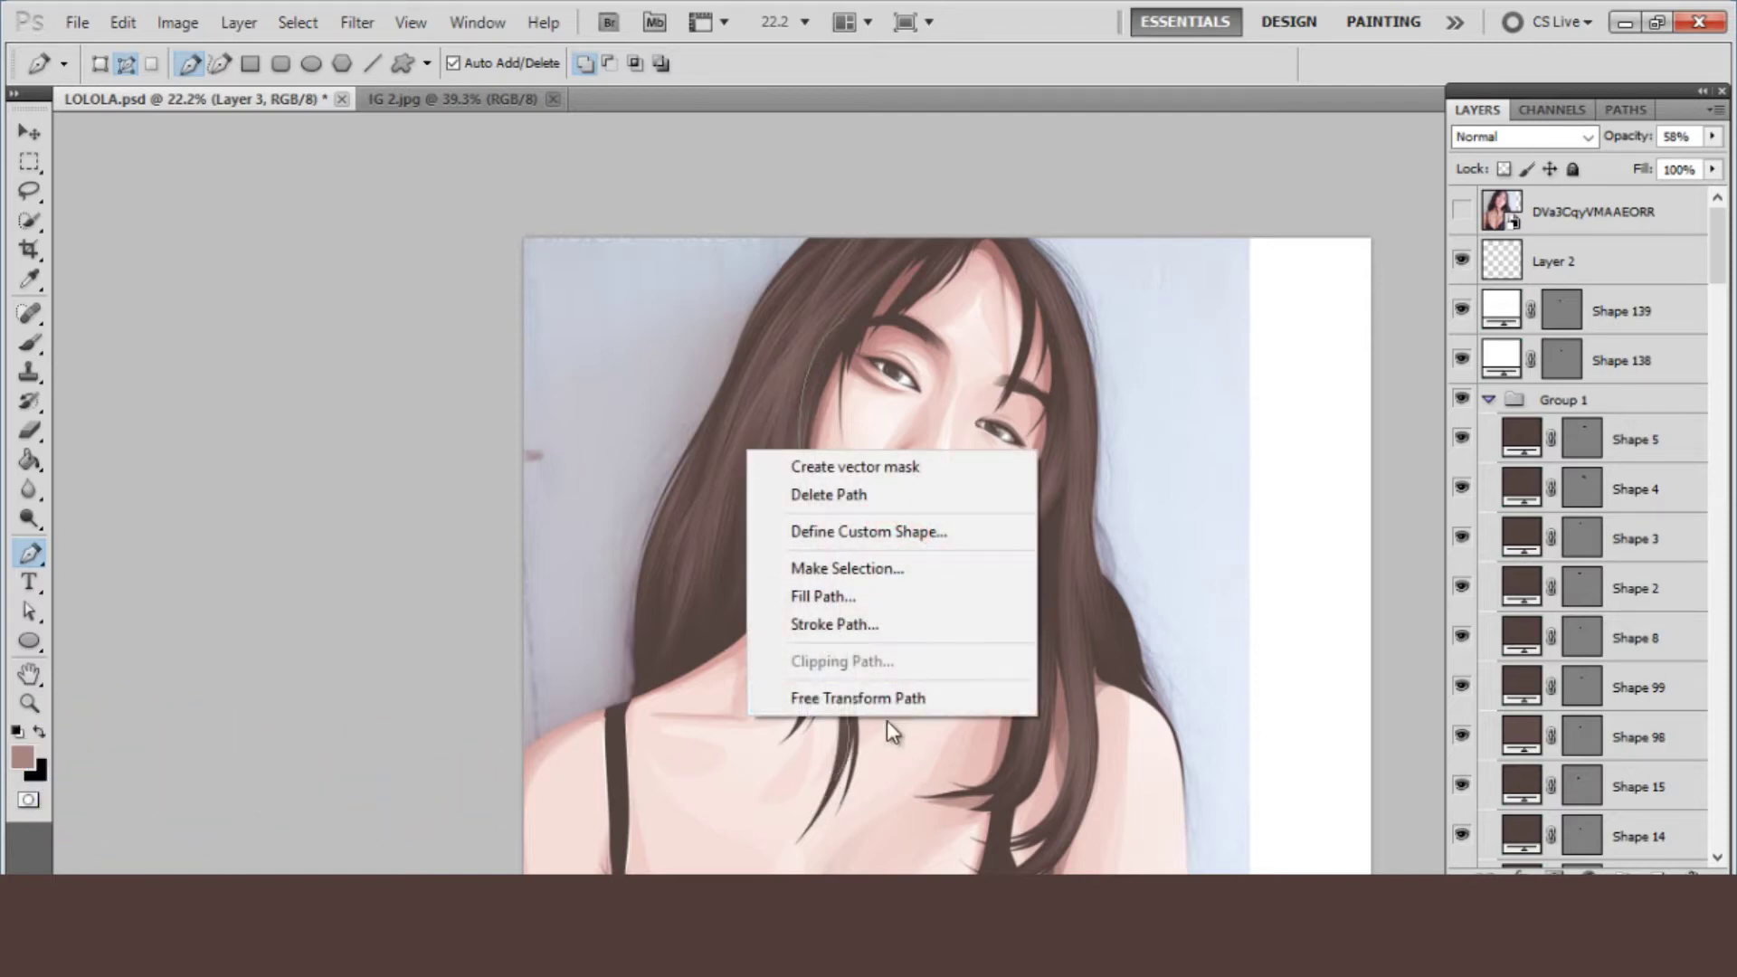
pyautogui.click(860, 624)
pyautogui.press('Return')
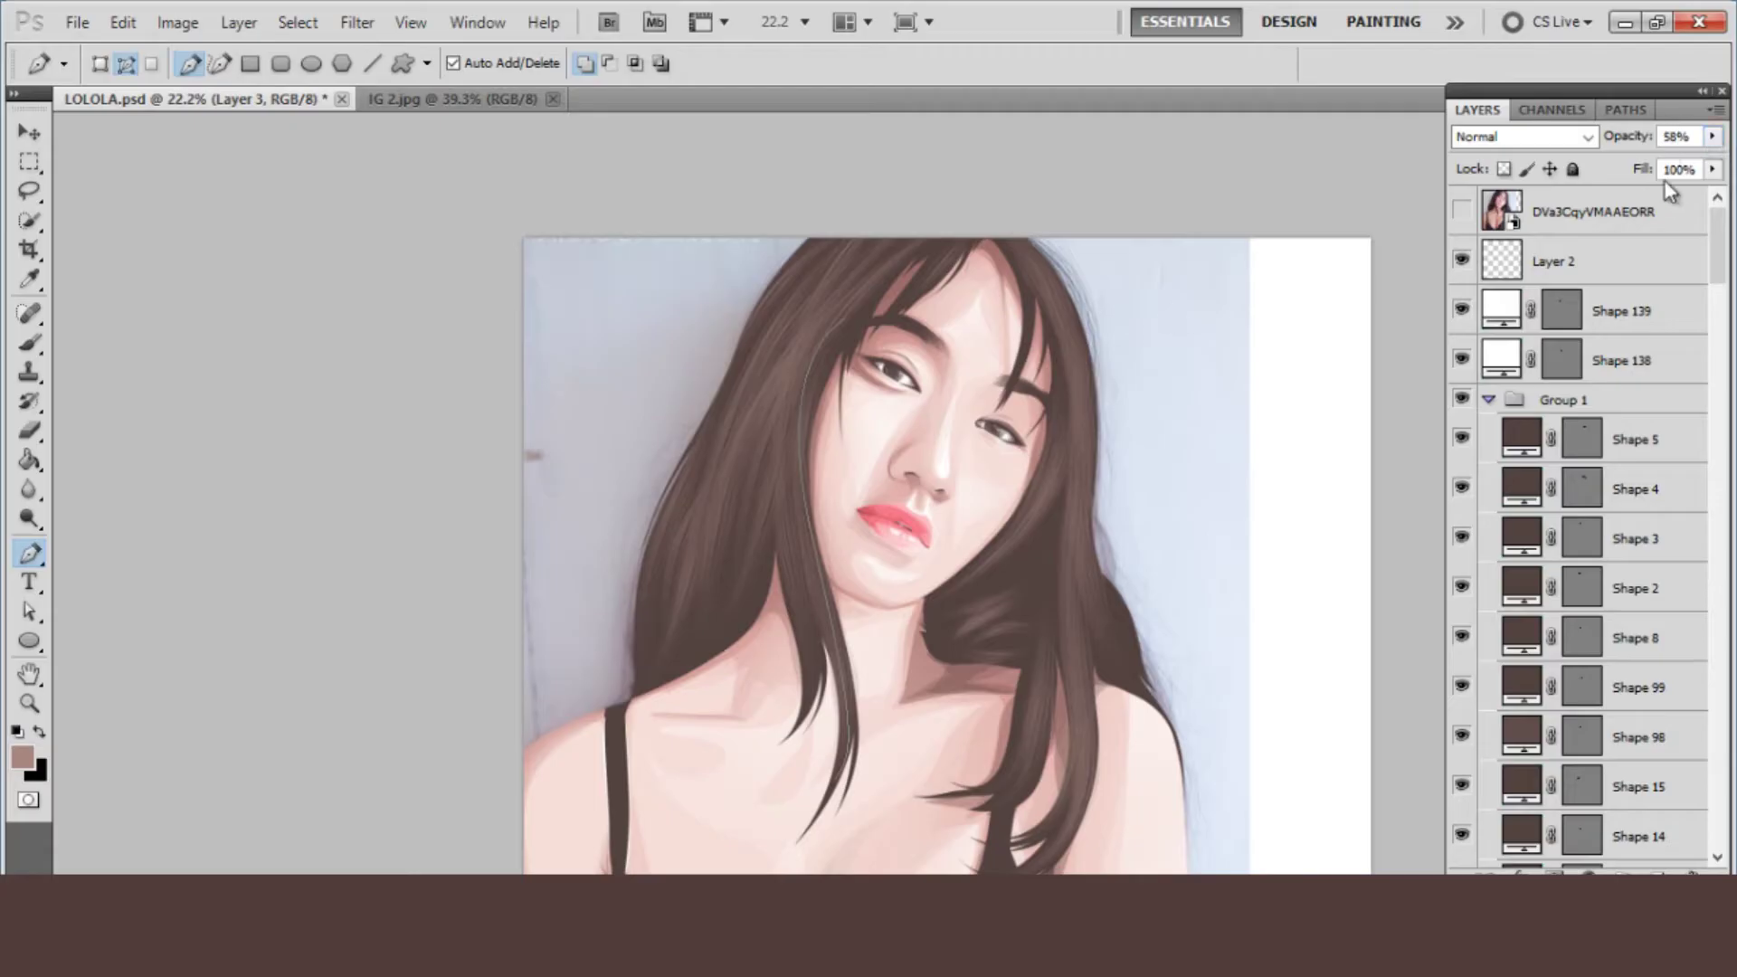
pyautogui.click(1711, 136)
pyautogui.moveTo(1659, 161); pyautogui.dragTo(1678, 176)
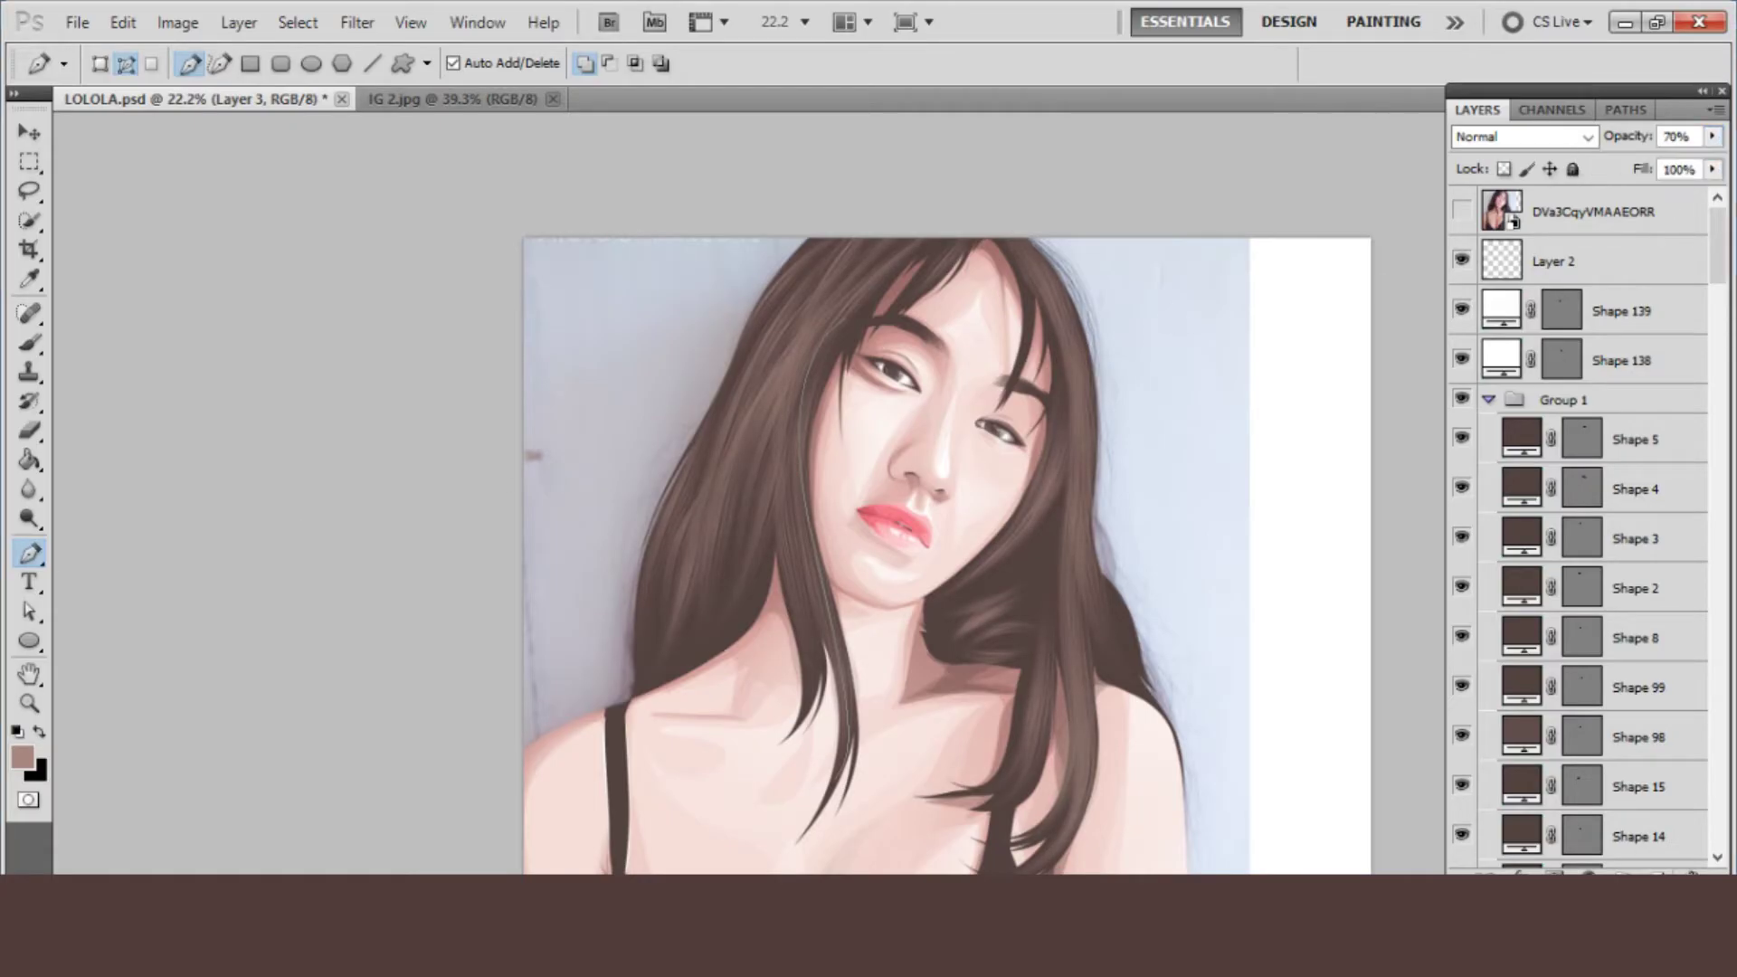
pyautogui.hotkey('ctrl', 'shift', 'alt', 'n')
pyautogui.rightClick(756, 460)
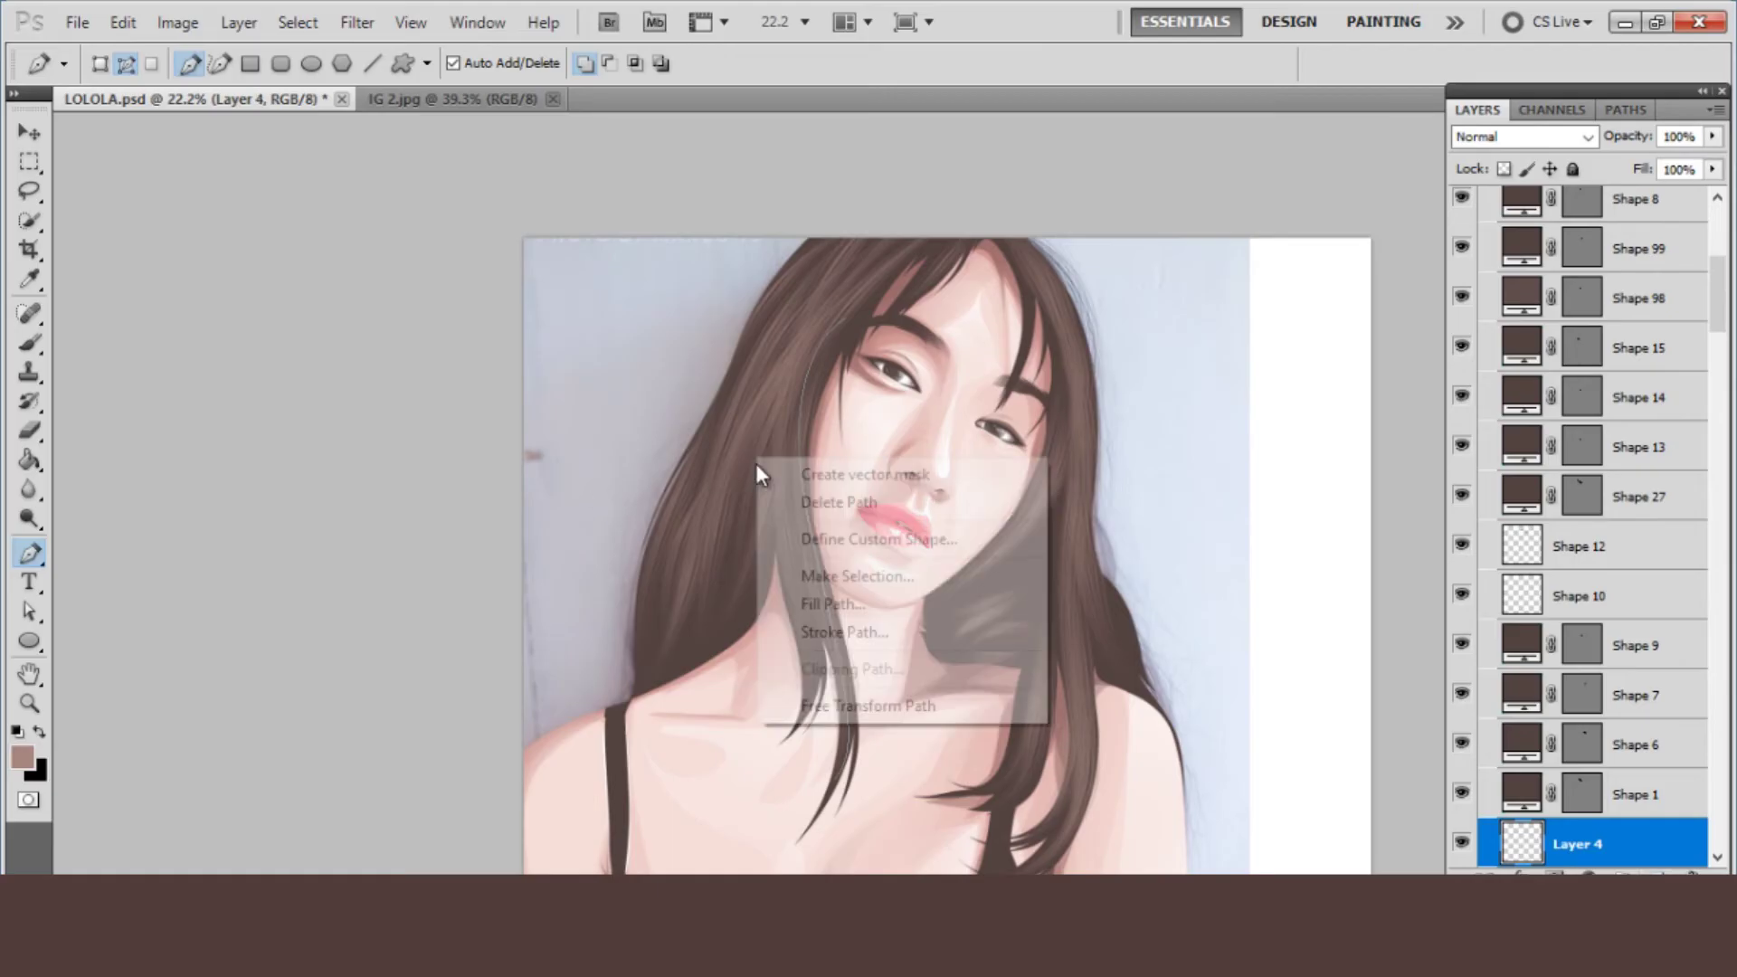
# - Stroke the pending strand path onto the new Layer 4 with the brush
pyautogui.click(801, 628)
pyautogui.press('Return')
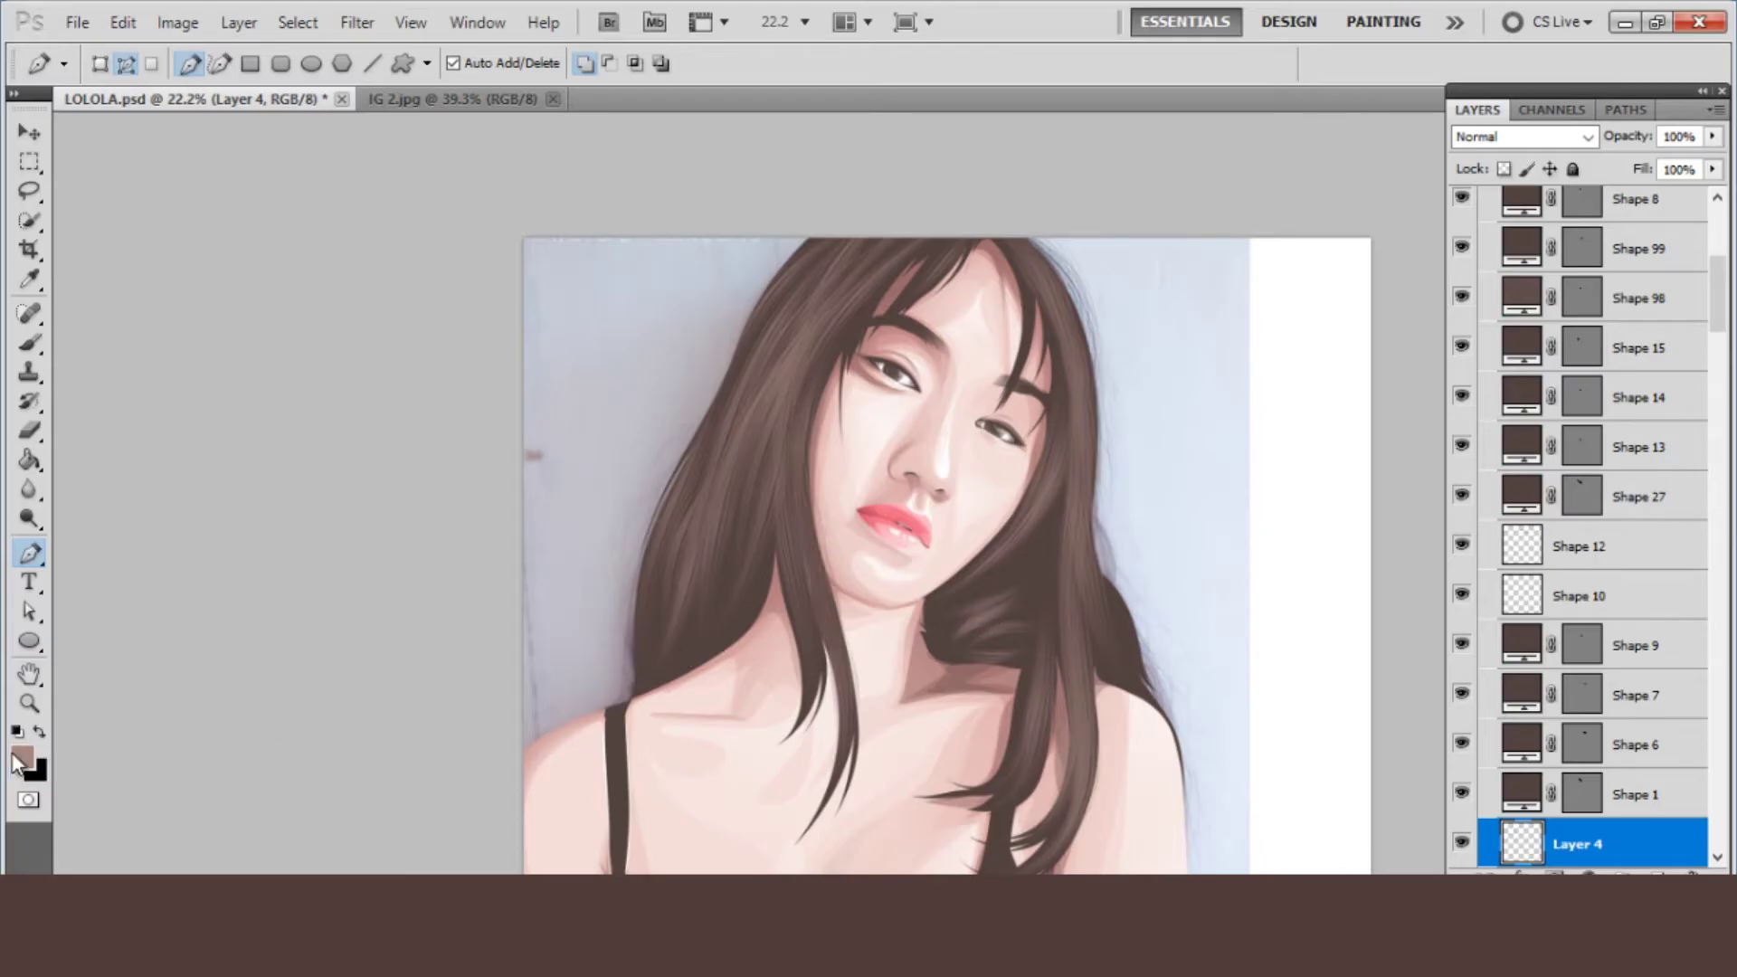
pyautogui.click(29, 343)
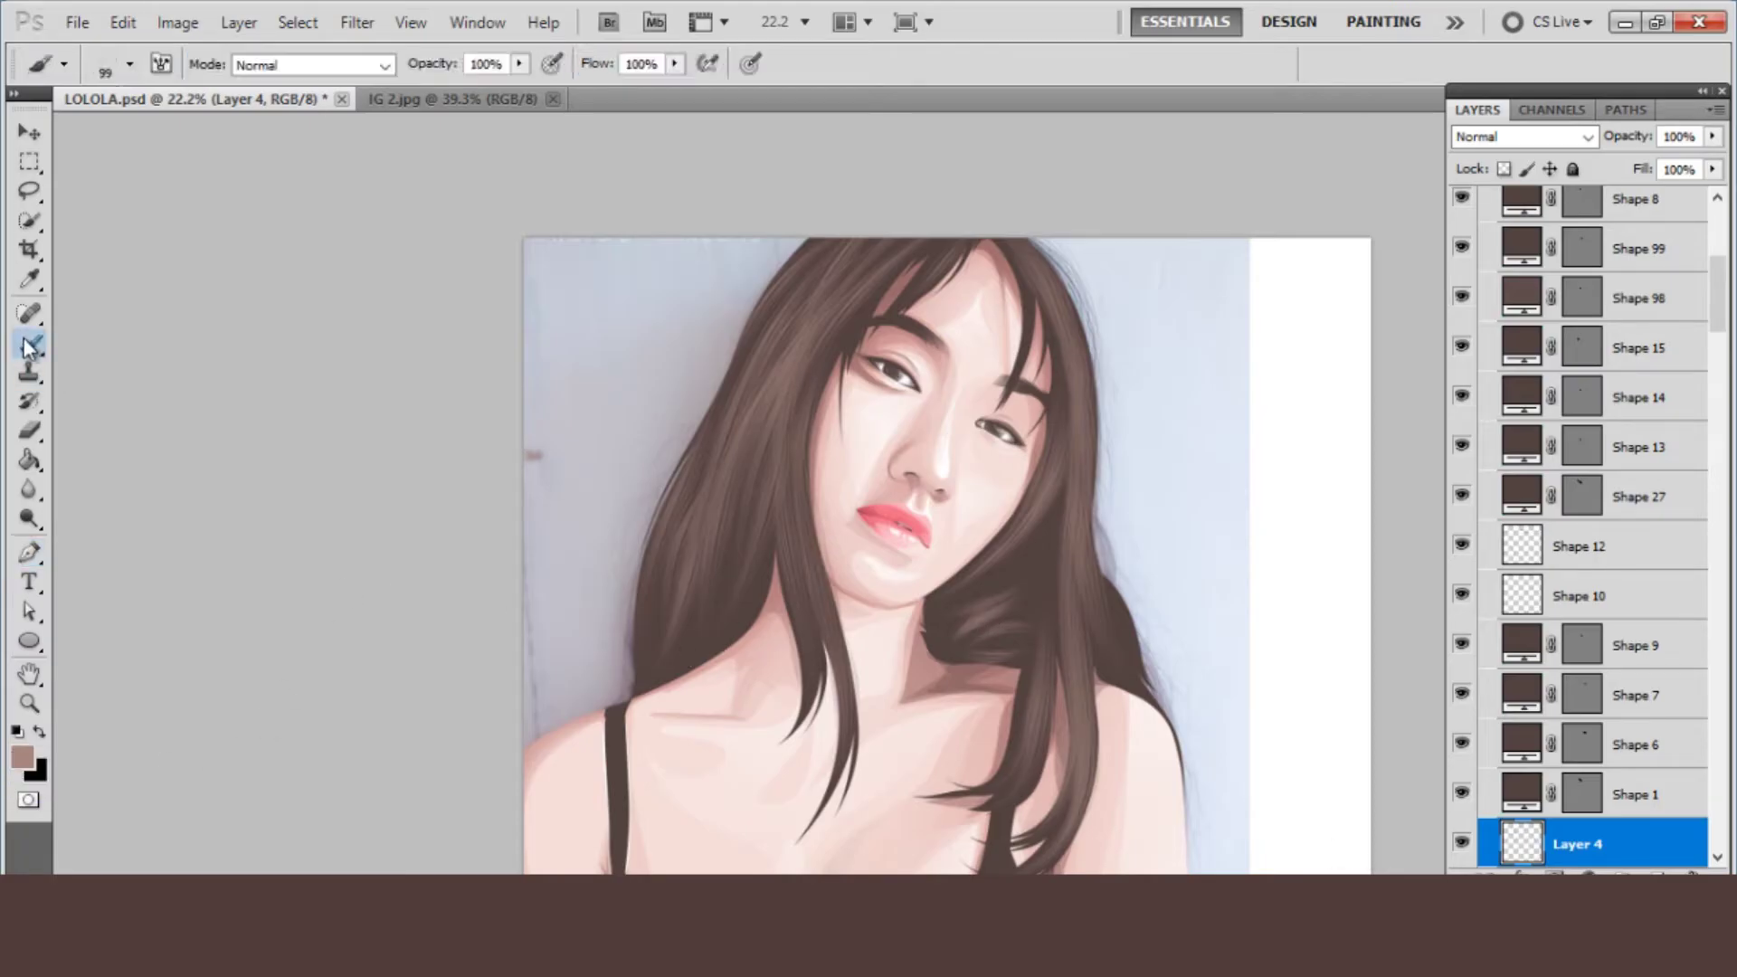
pyautogui.click(31, 552)
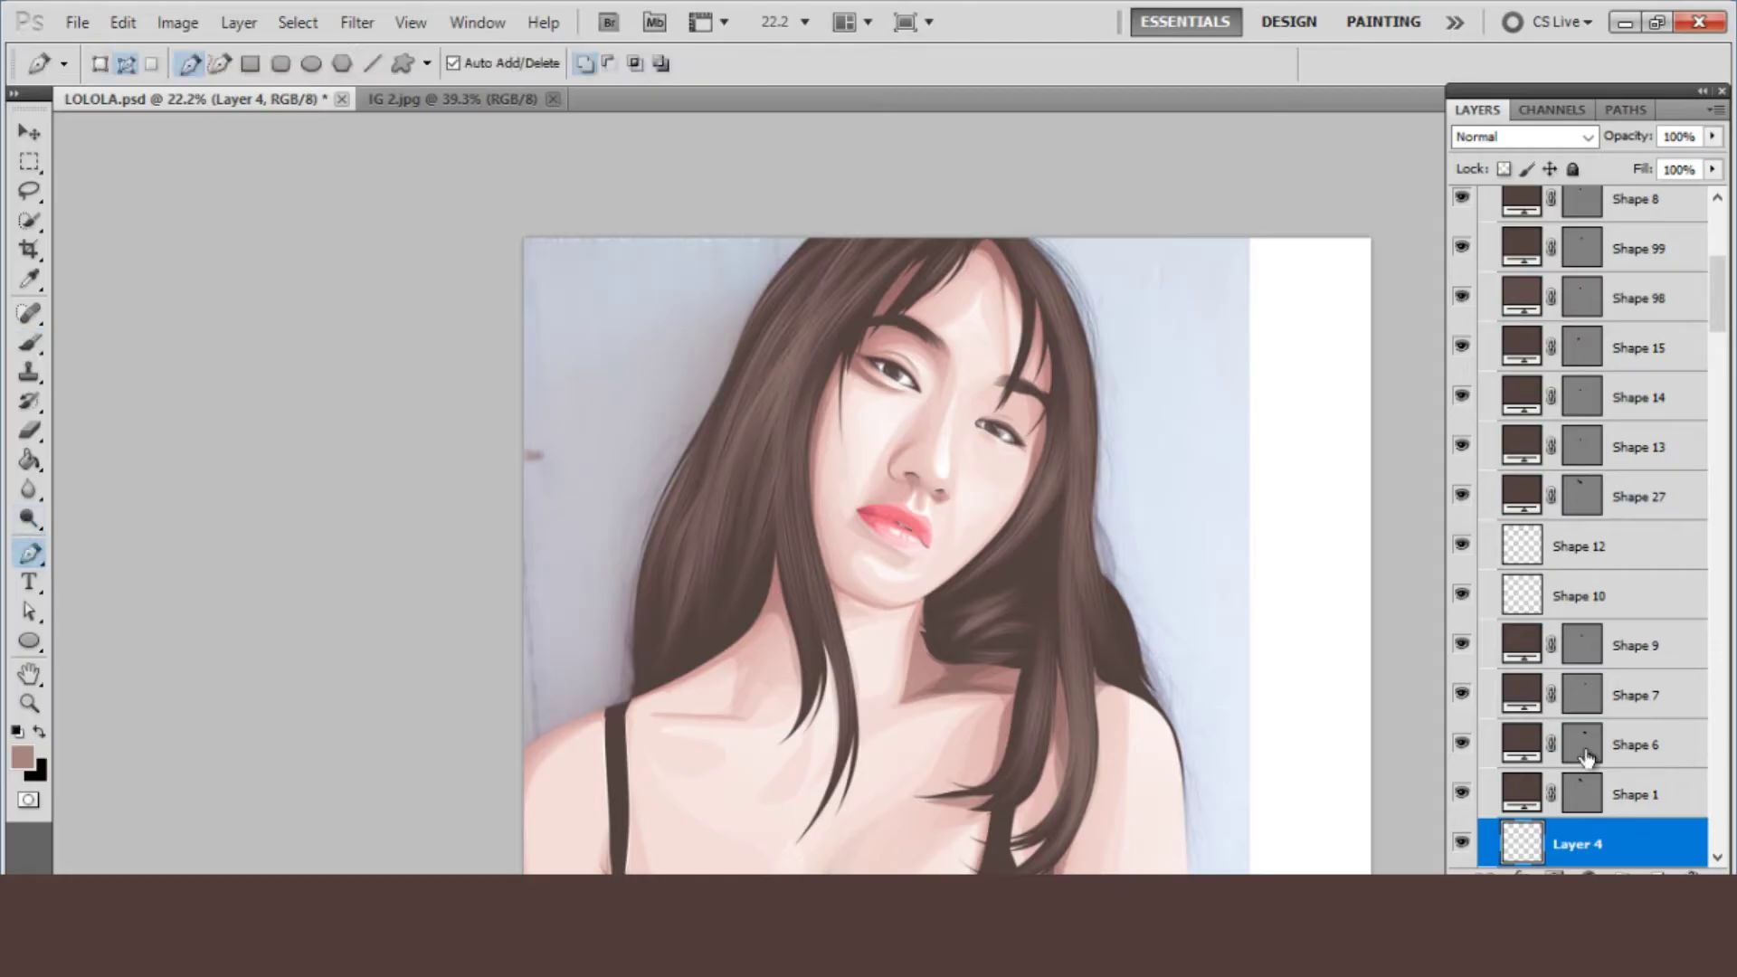
pyautogui.scroll(-1, 1585, 755)
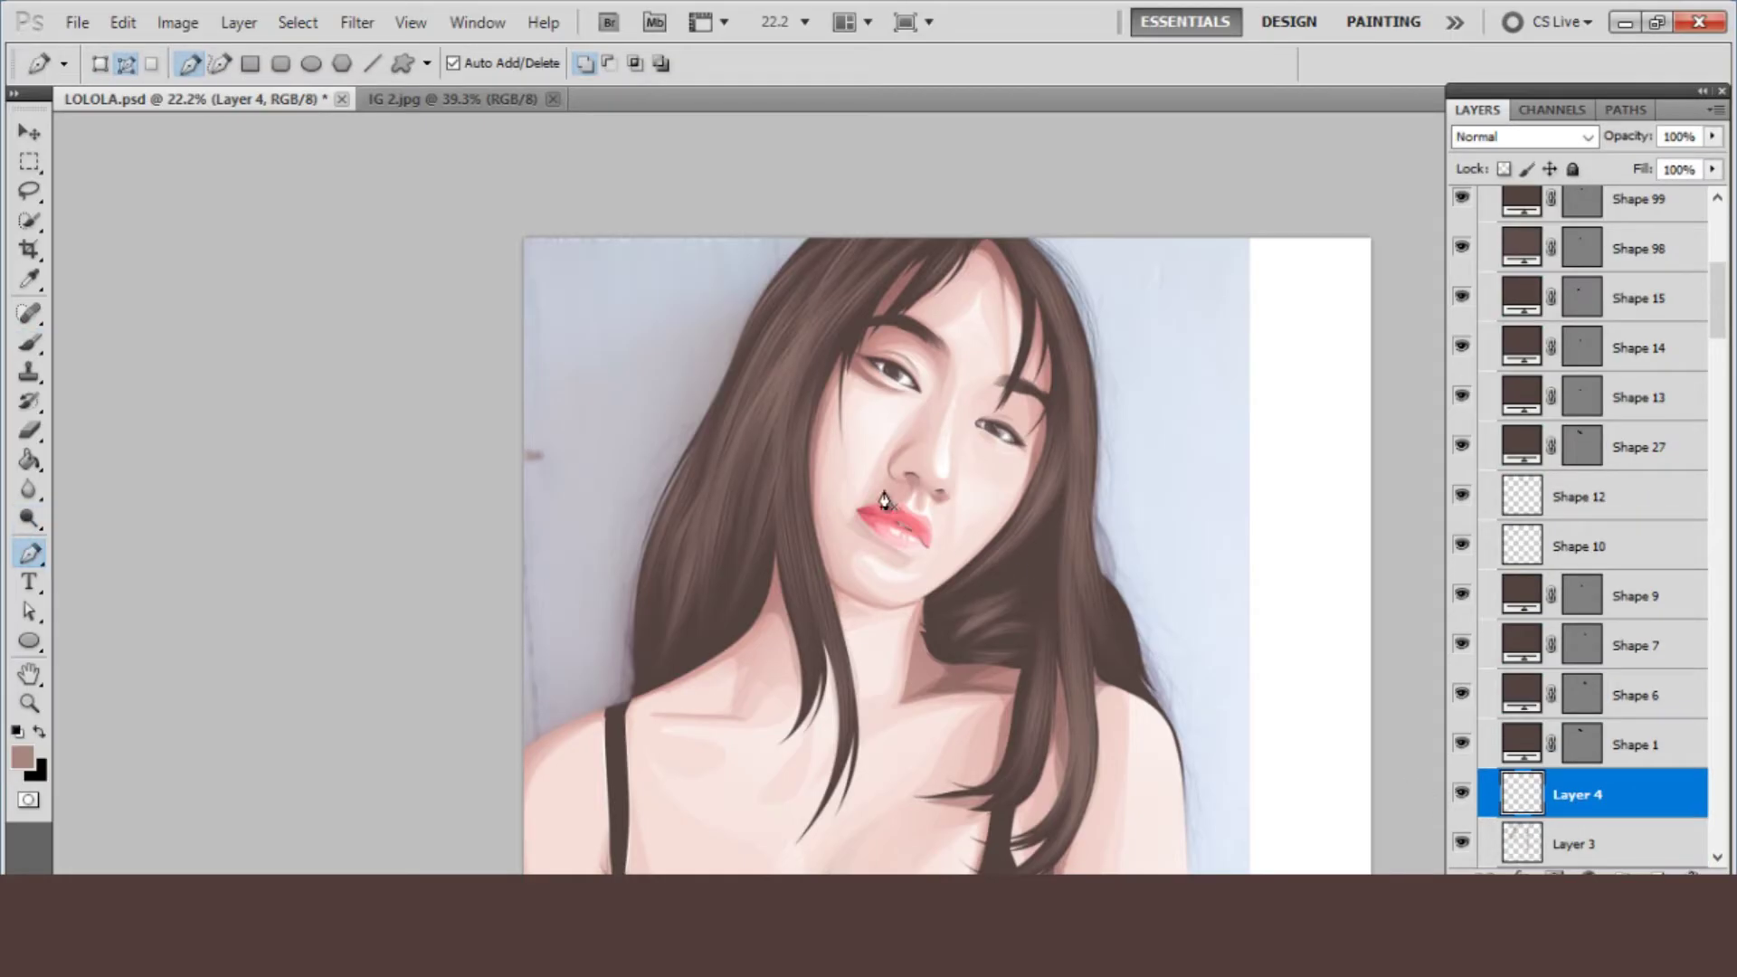
pyautogui.scroll(3, 852, 432)
# - Trace and brush-stroke a hair strand running down below the chin
pyautogui.click(795, 328)
pyautogui.moveTo(795, 589); pyautogui.dragTo(829, 703)
pyautogui.click(836, 740)
pyautogui.scroll(-3, 832, 724)
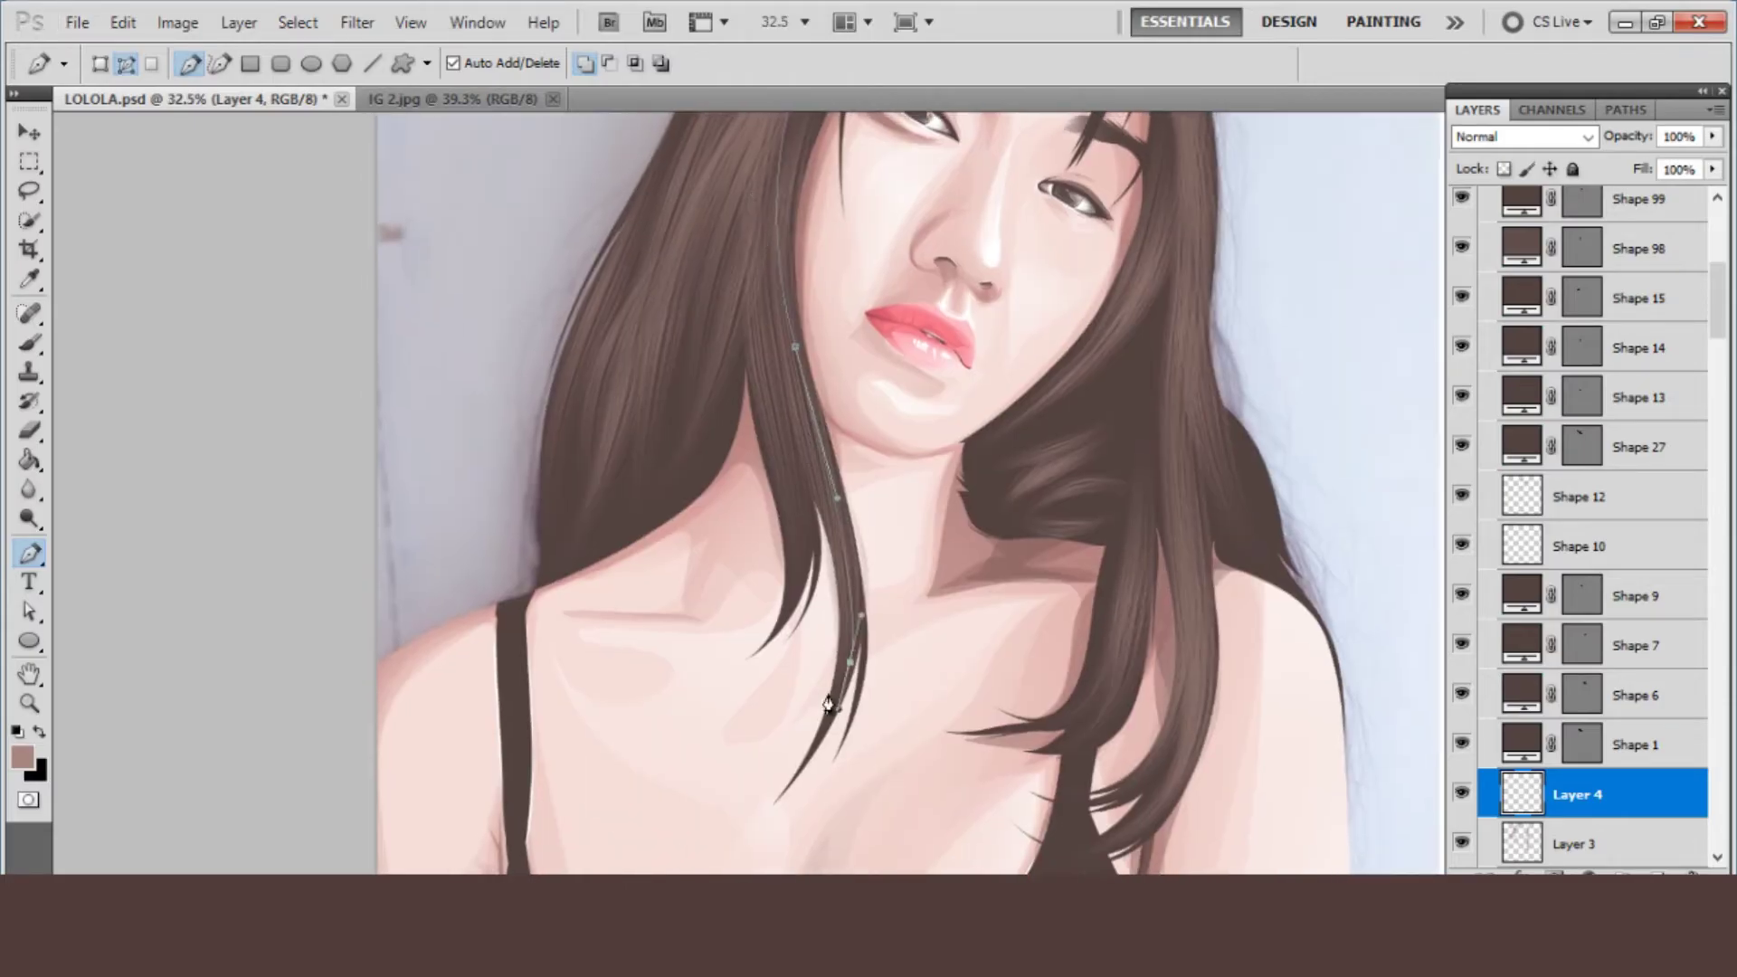
pyautogui.rightClick(748, 359)
pyautogui.click(842, 532)
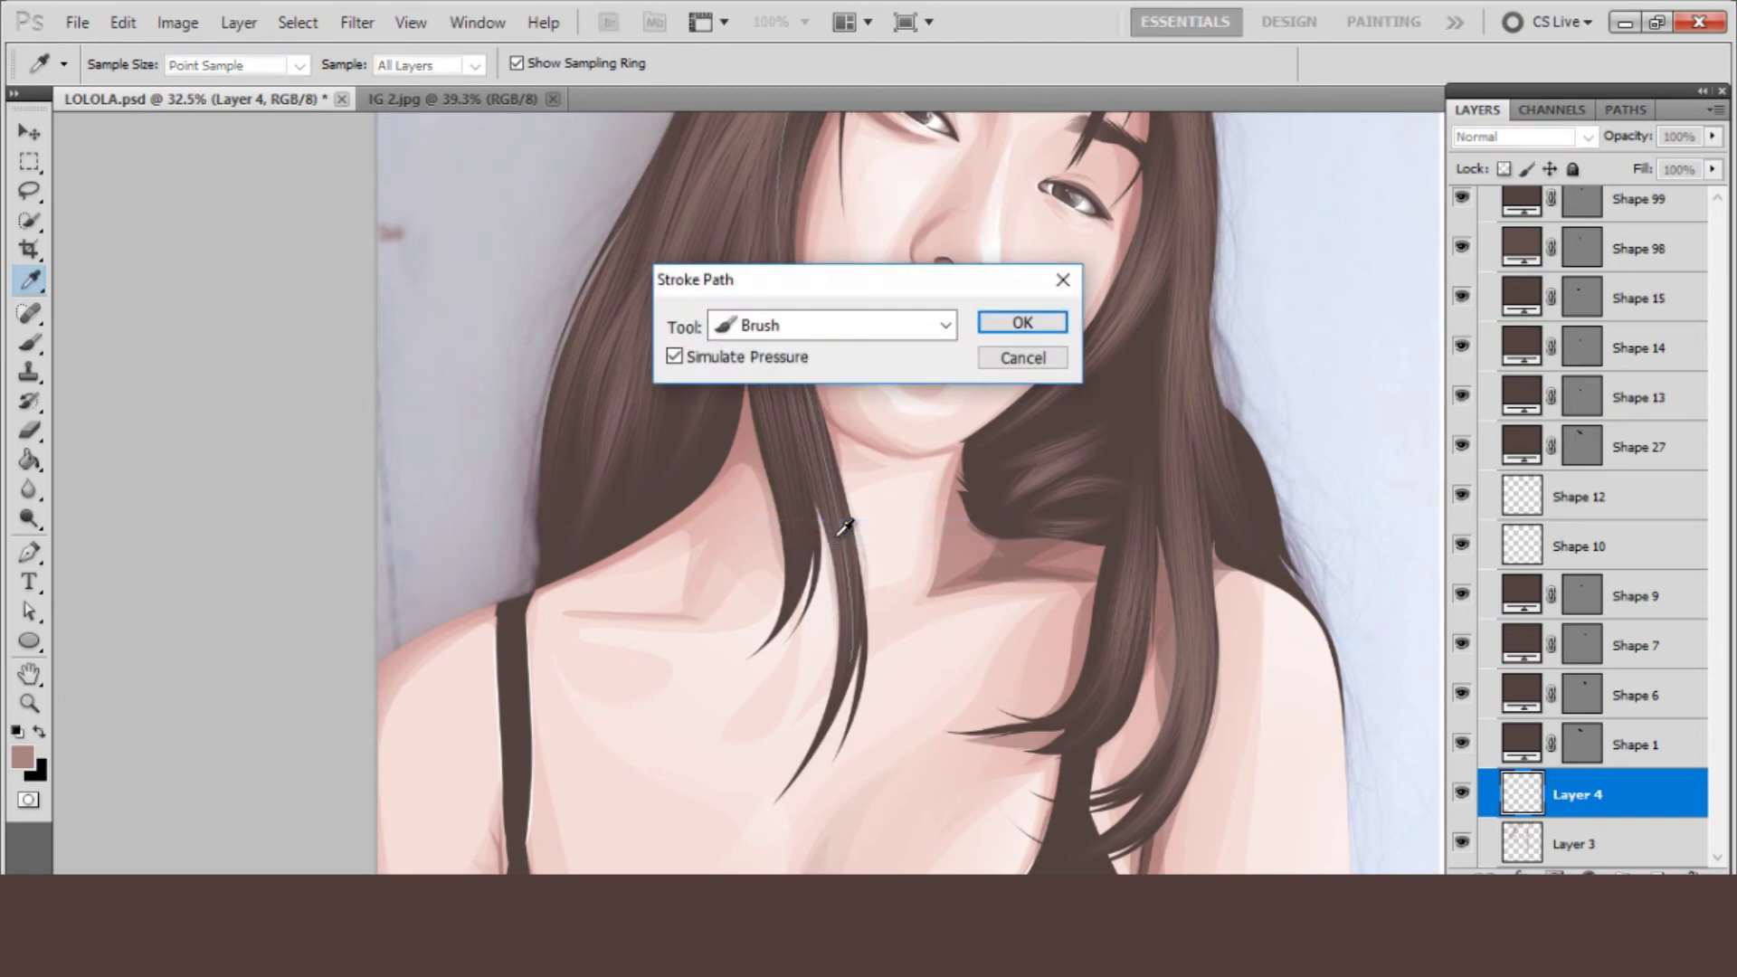
pyautogui.press('Return')
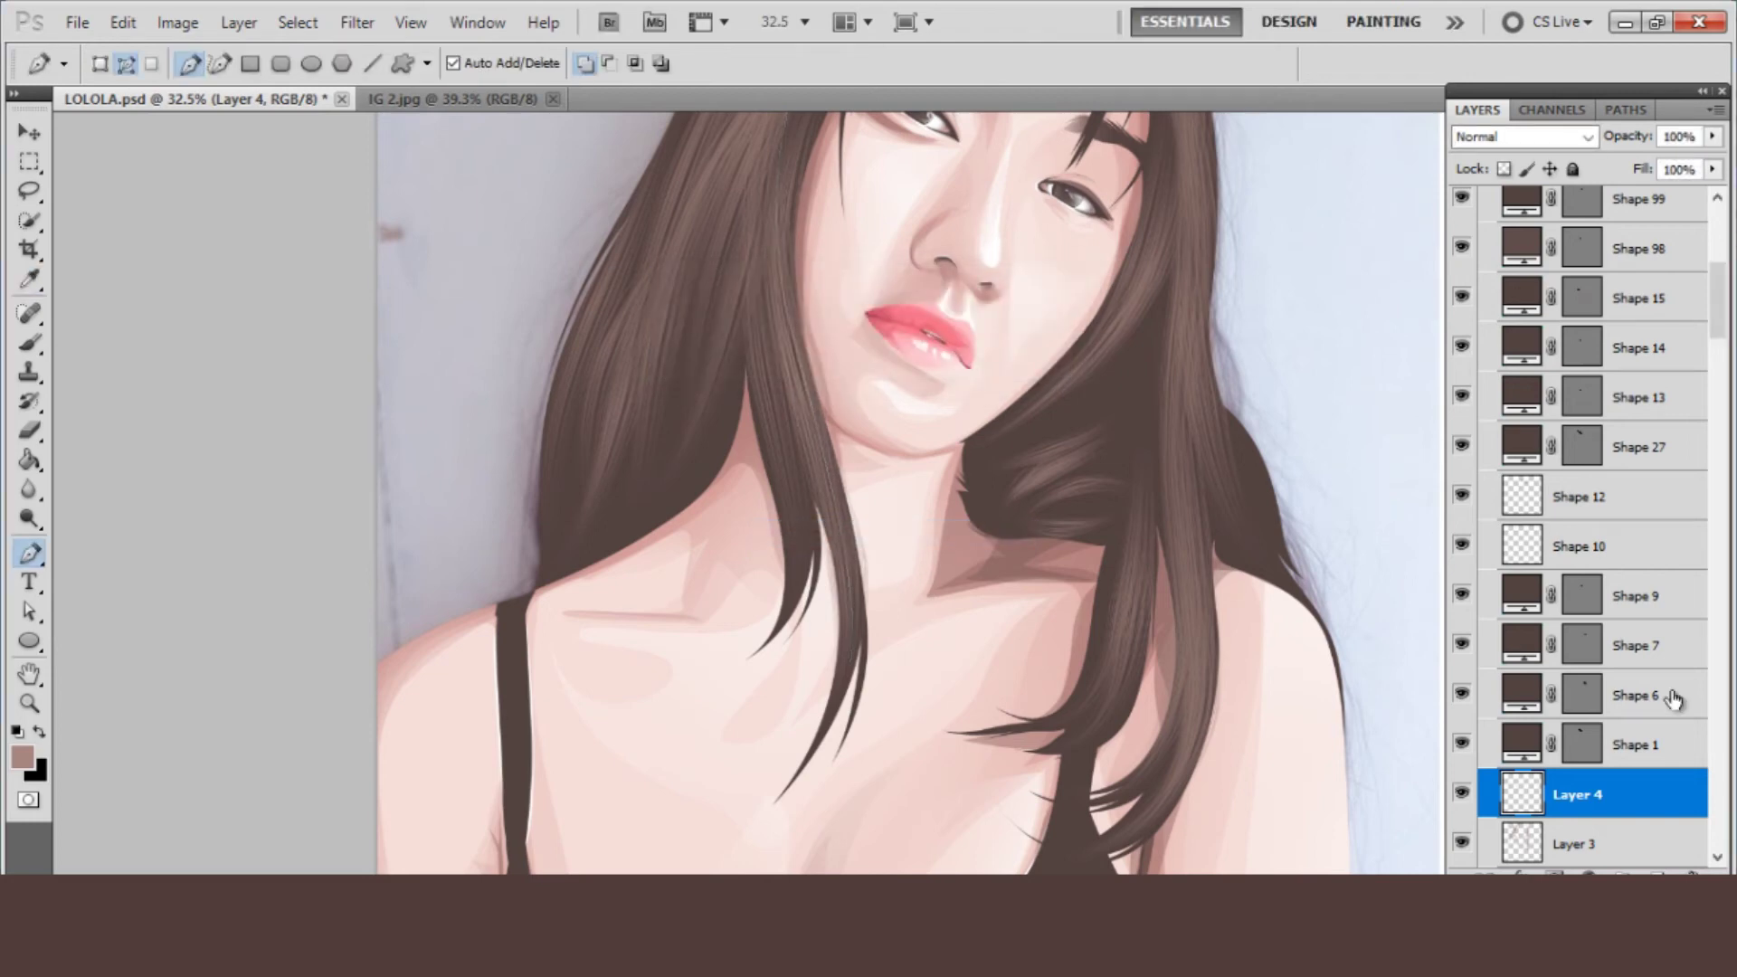
# - Check the foreground colour, then fade Layer 3 to 43% opacity
pyautogui.click(23, 758)
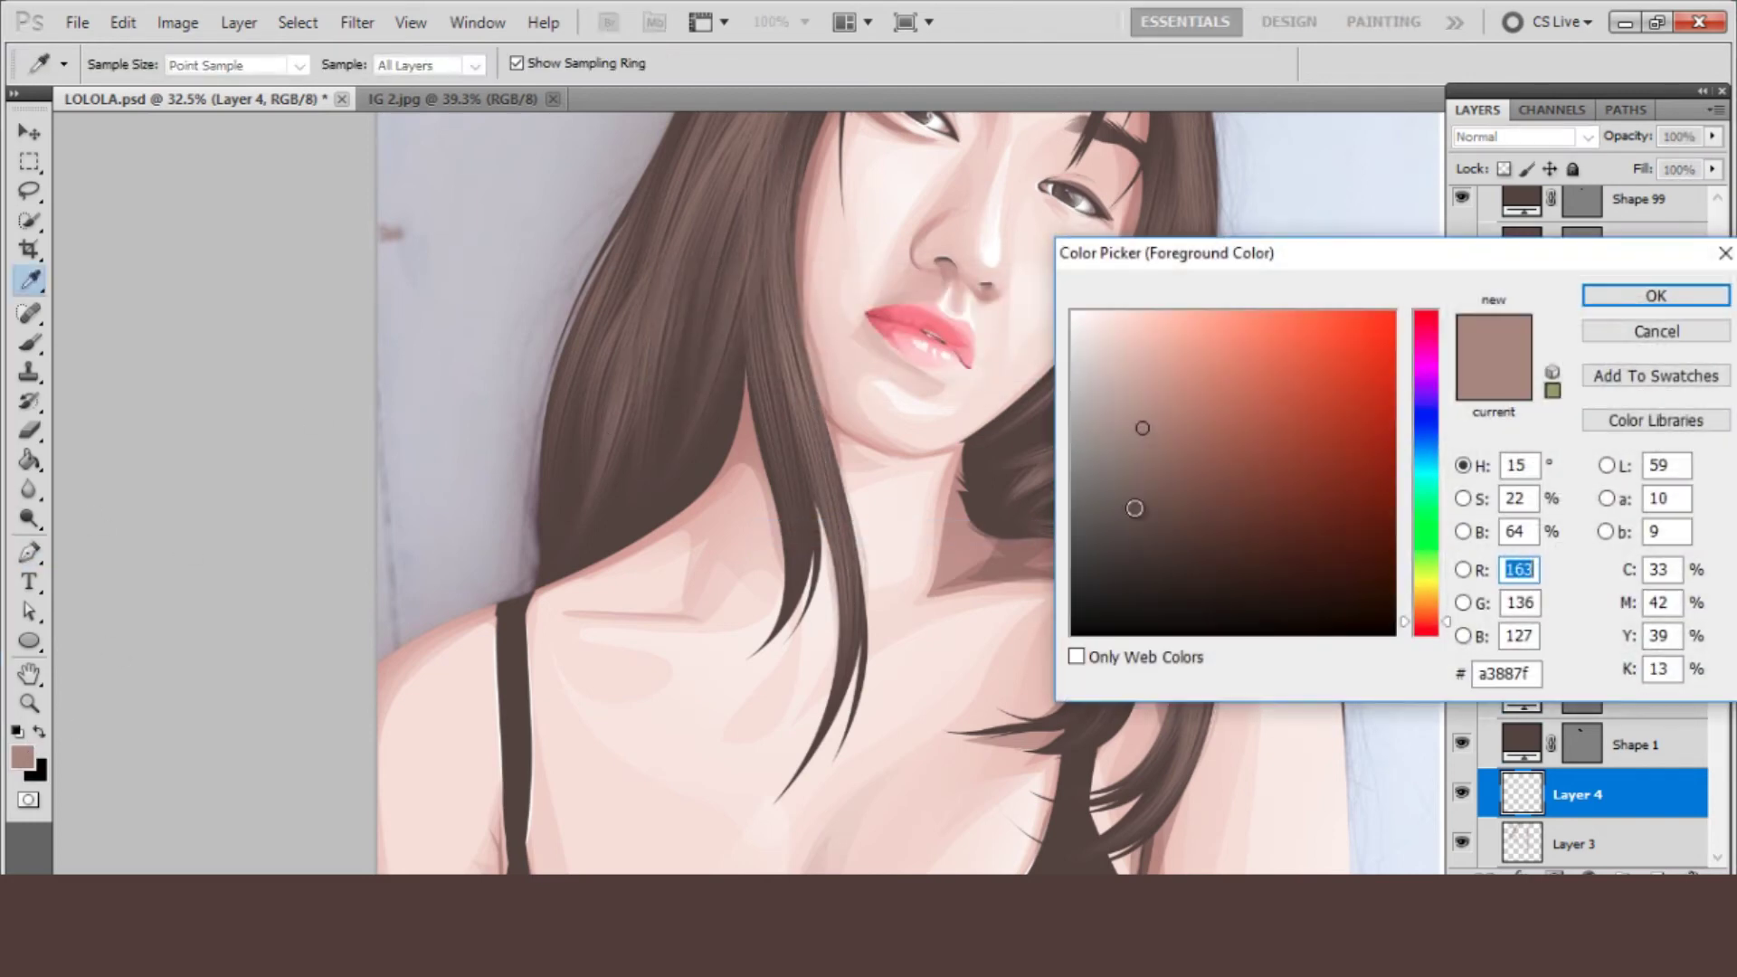
pyautogui.click(1652, 332)
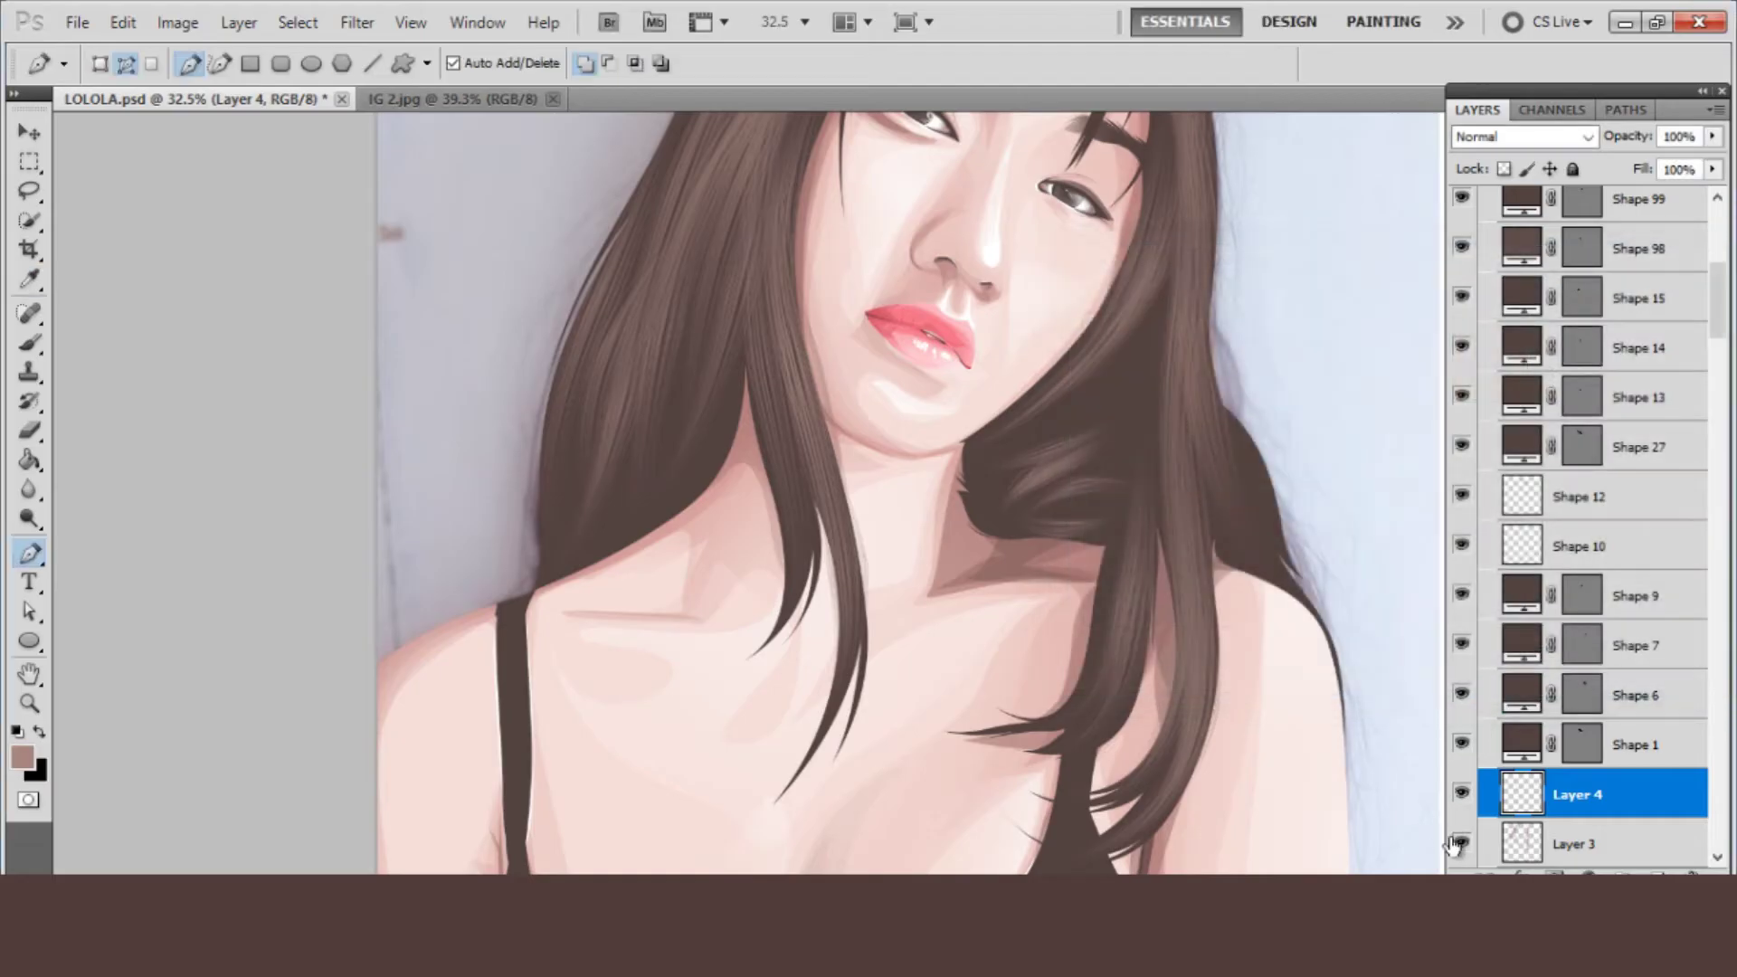
pyautogui.click(1461, 843)
pyautogui.click(1714, 169)
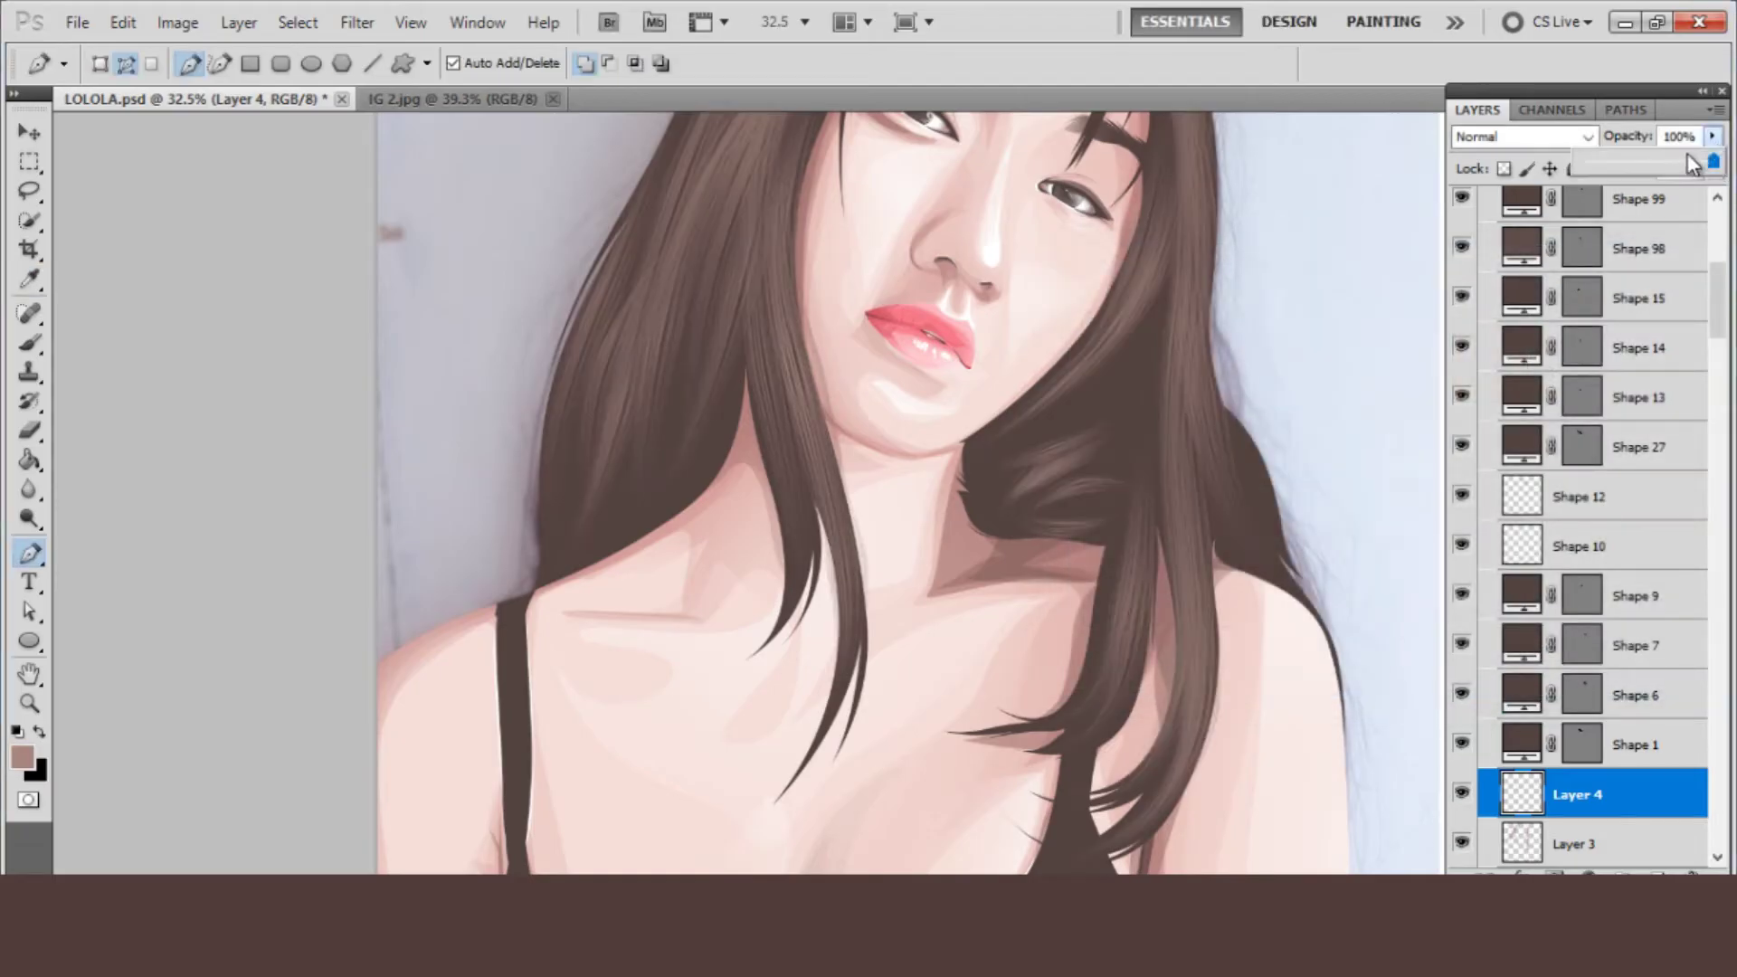
pyautogui.click(1550, 835)
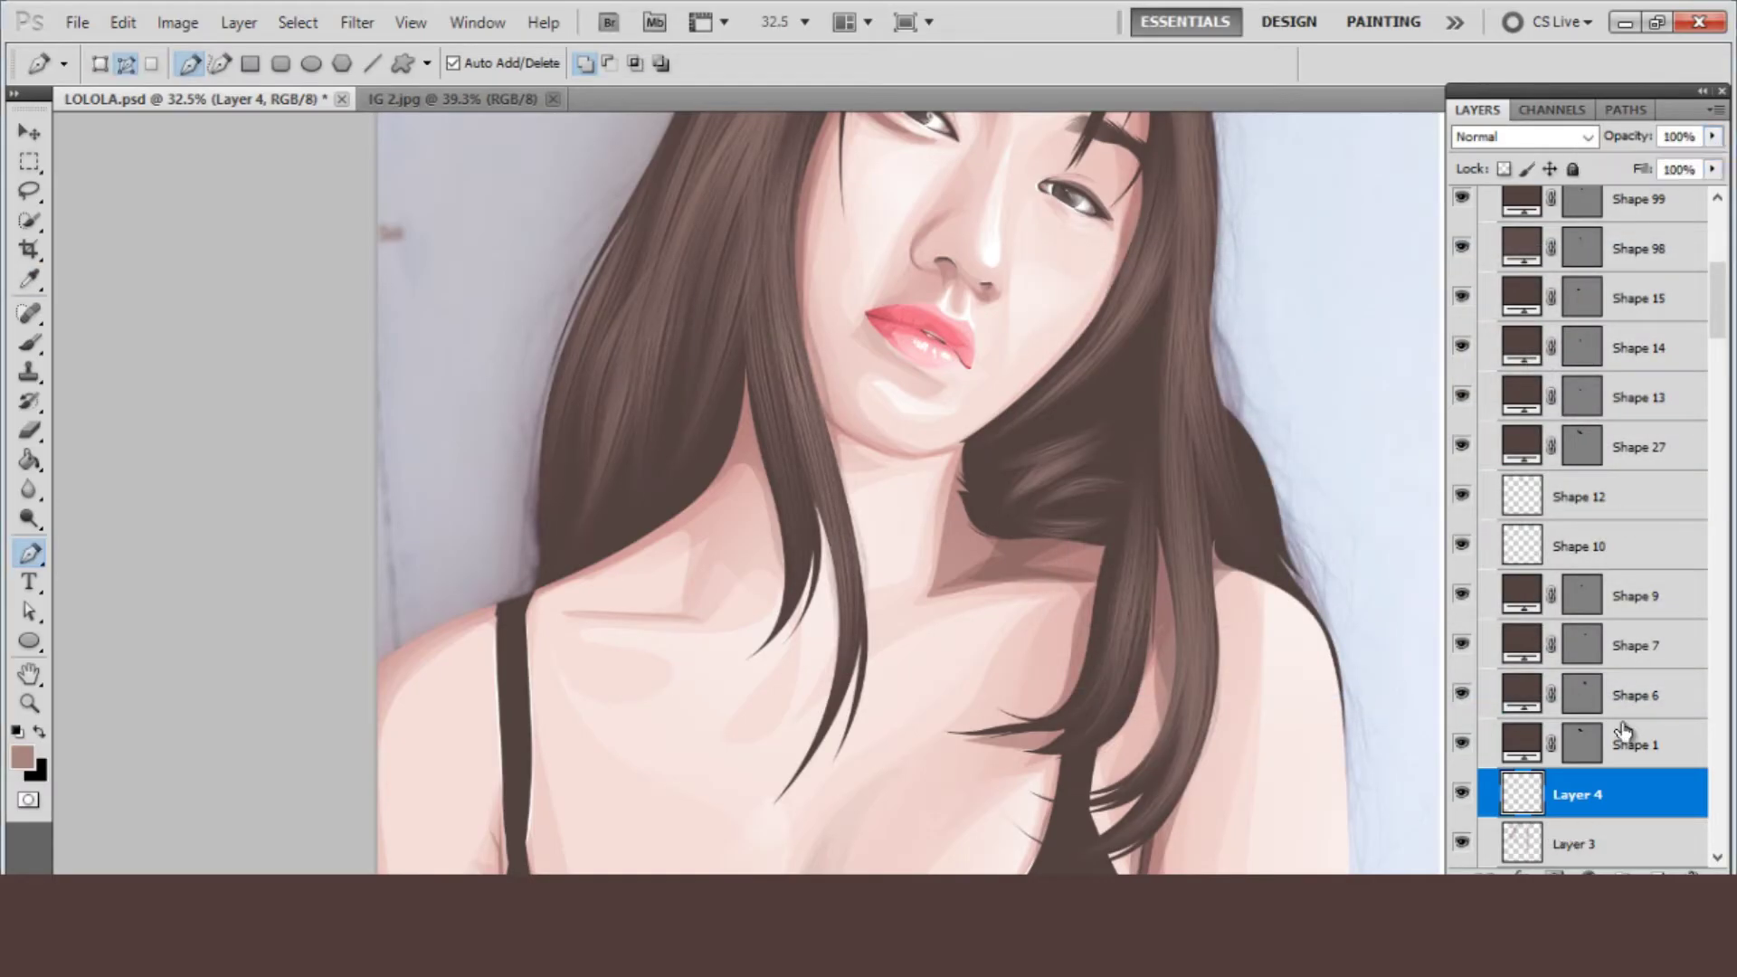
pyautogui.click(1712, 136)
pyautogui.moveTo(1676, 161); pyautogui.dragTo(1636, 175)
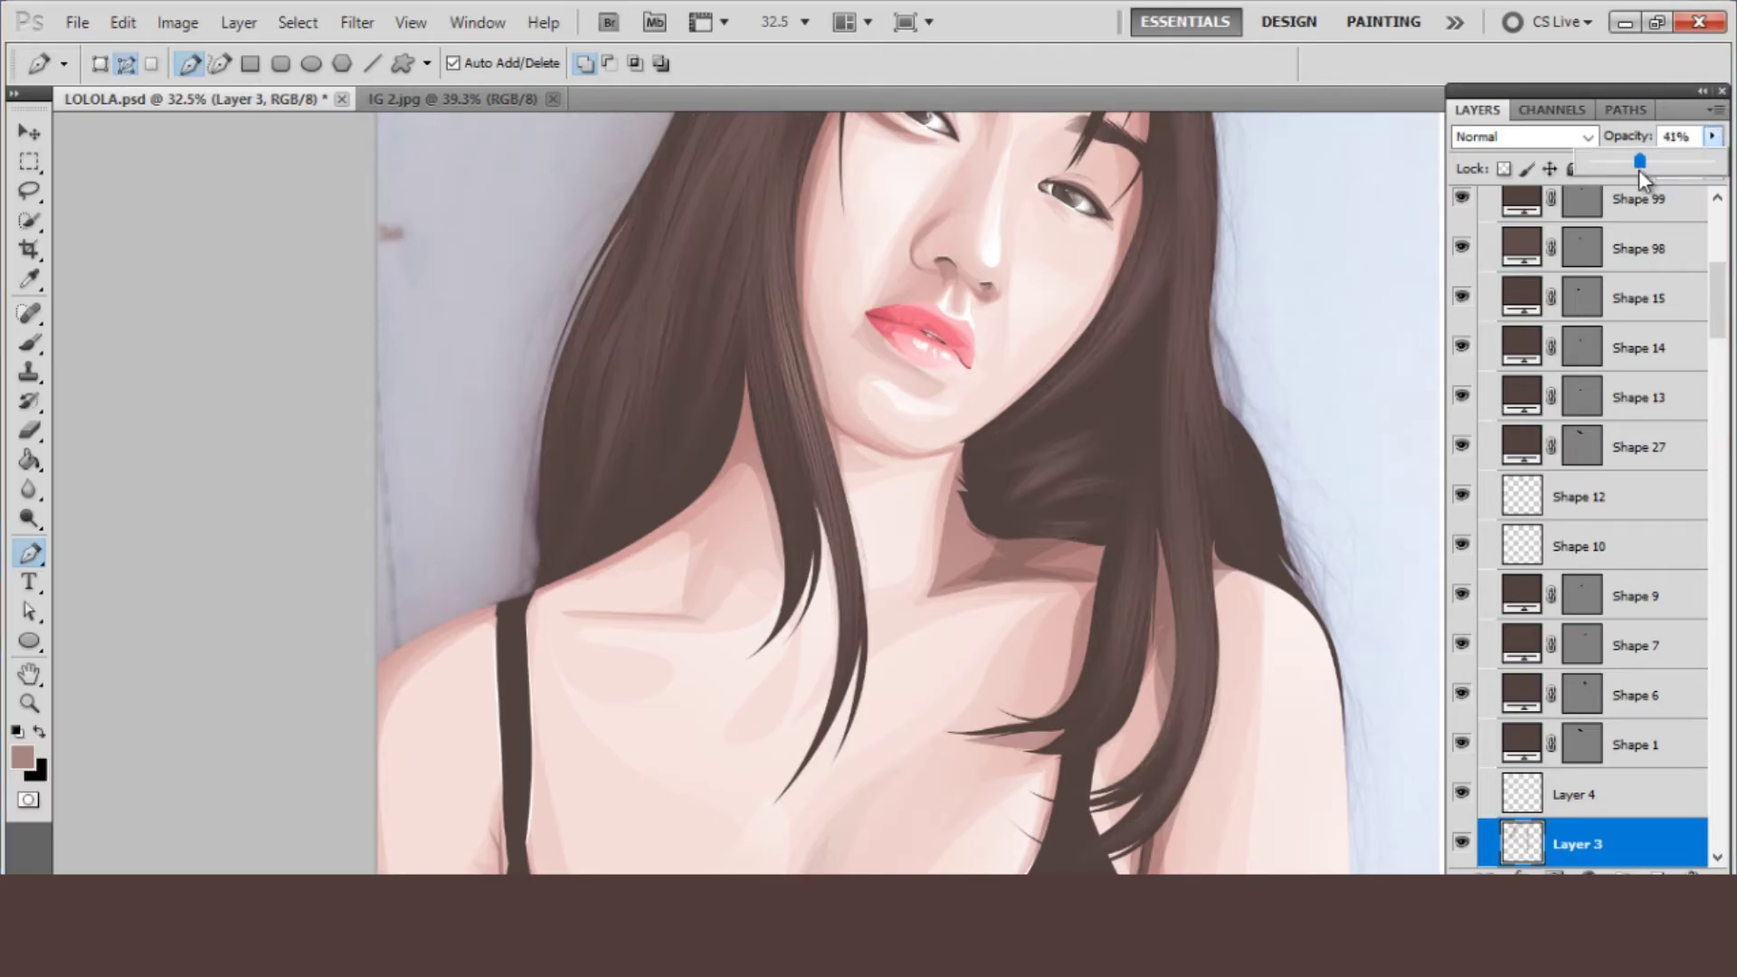
# - Return to Layer 4 and pick a new brush size preset for the strands
pyautogui.click(1592, 803)
pyautogui.click(29, 347)
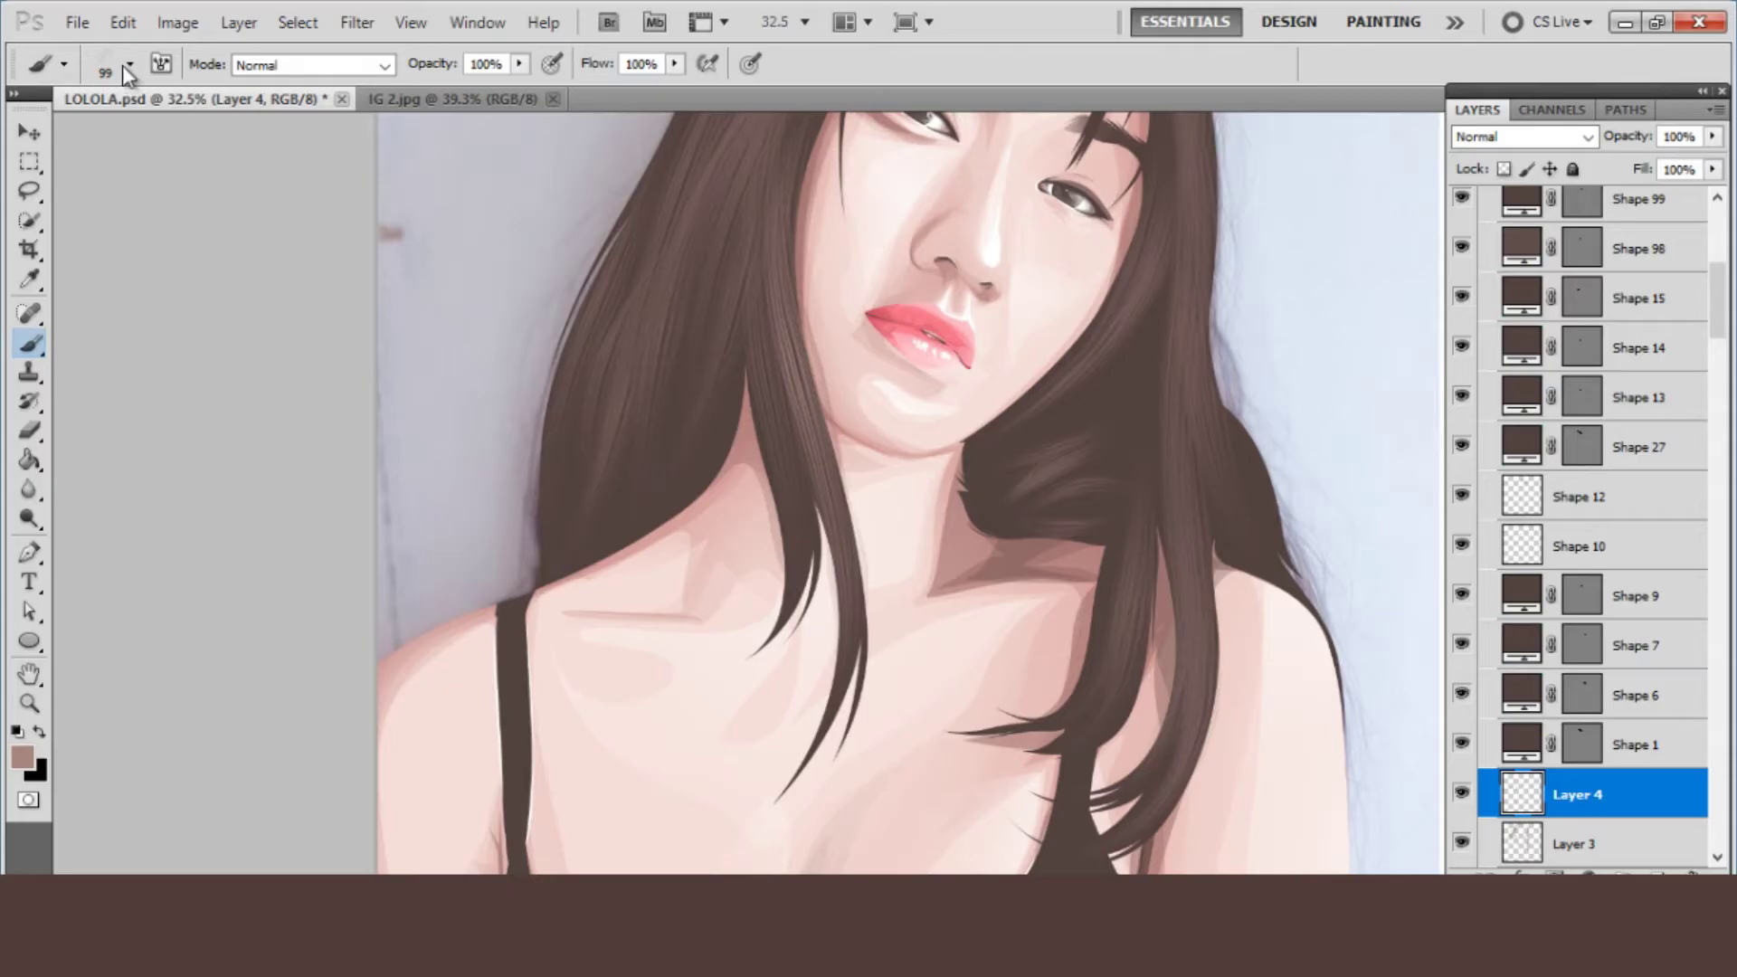
pyautogui.click(132, 67)
pyautogui.click(165, 355)
pyautogui.click(30, 554)
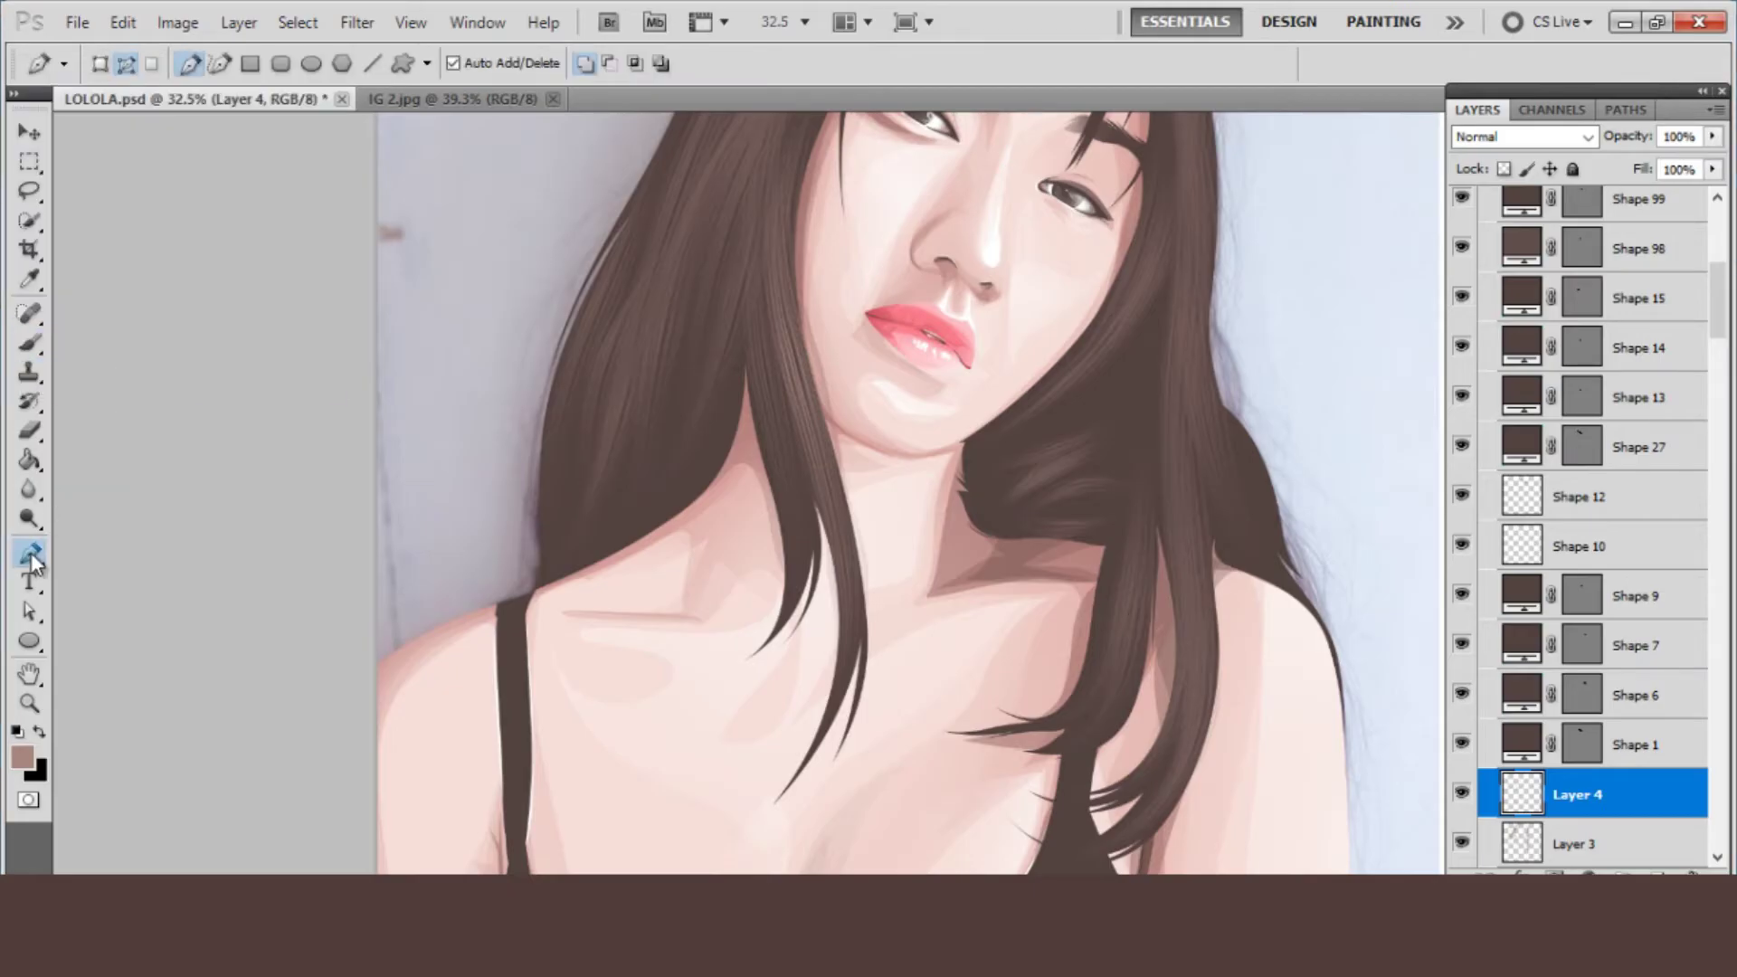
pyautogui.click(30, 348)
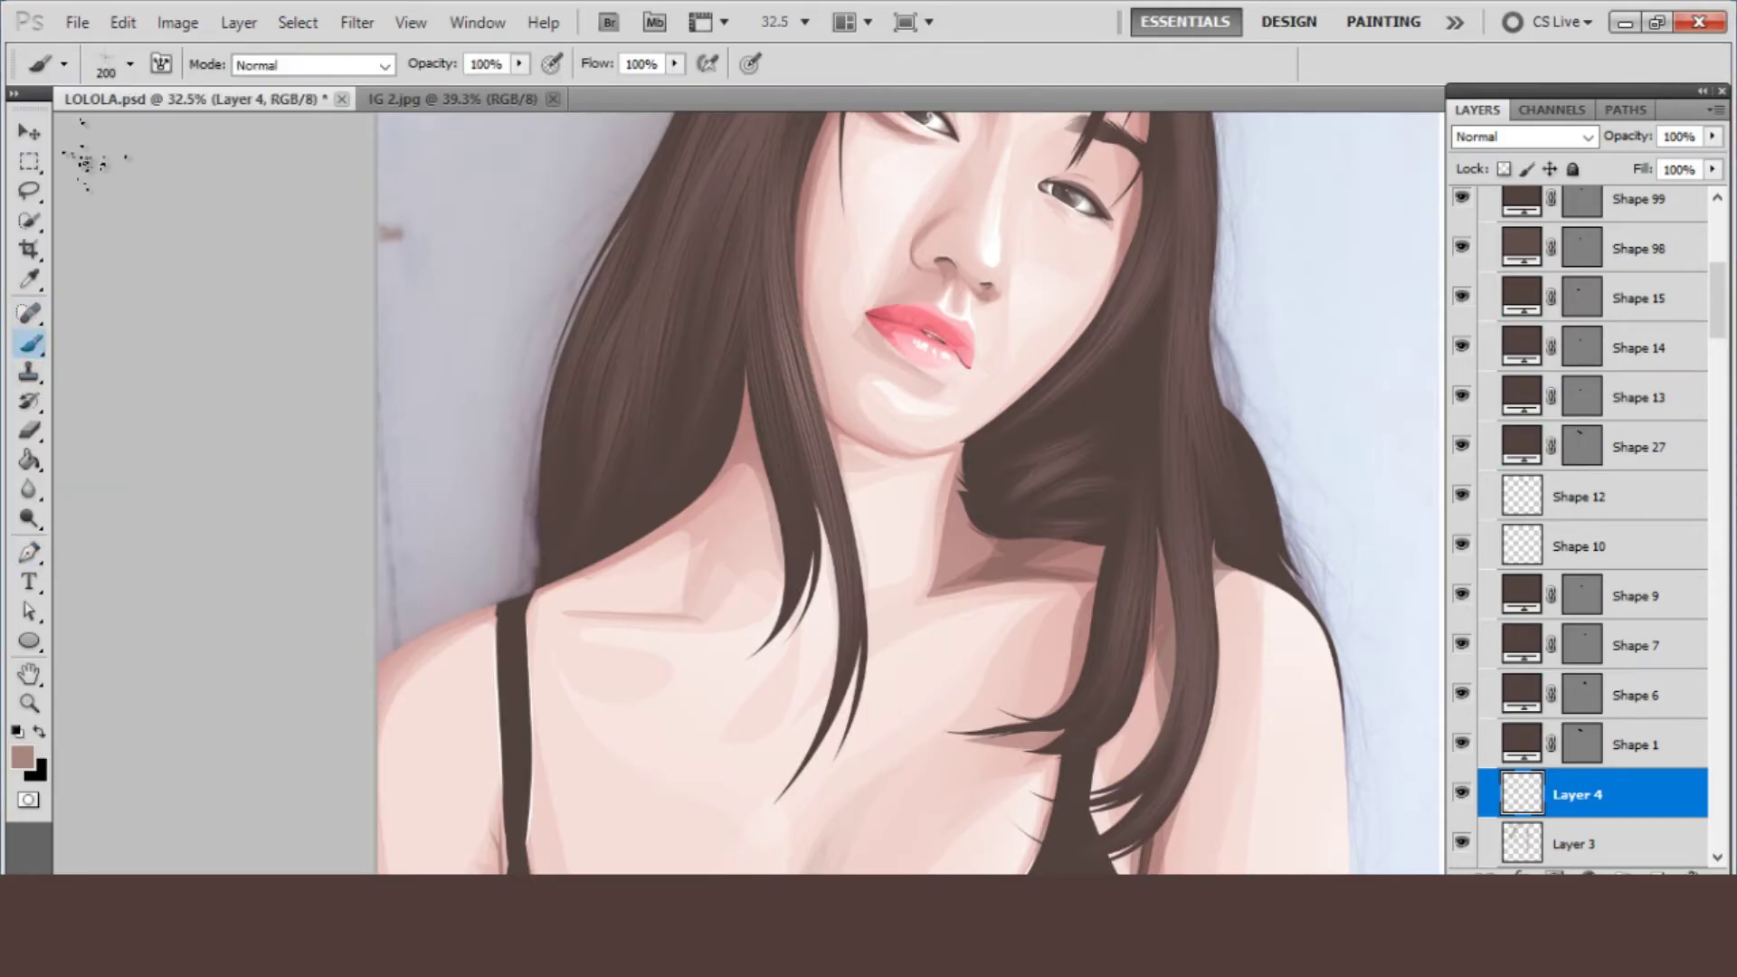
pyautogui.click(131, 65)
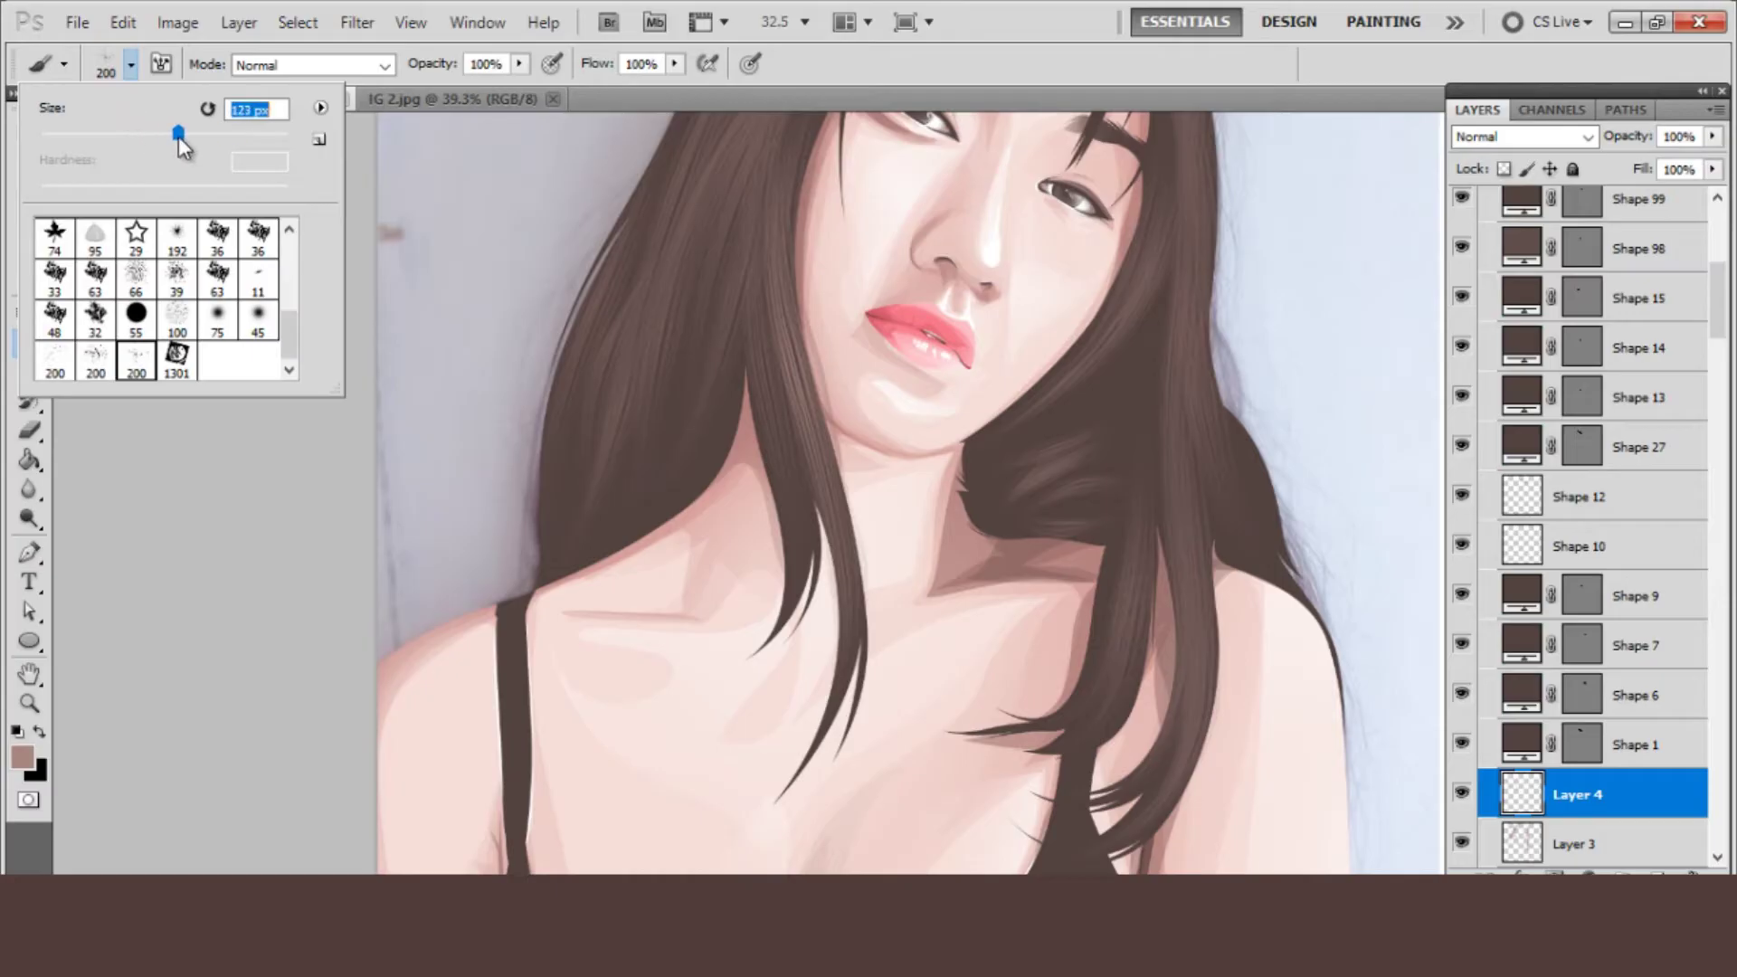
pyautogui.click(30, 553)
# - Stroke a three-anchor path down the hair strand, then undo that stroke
pyautogui.scroll(3, 744, 198)
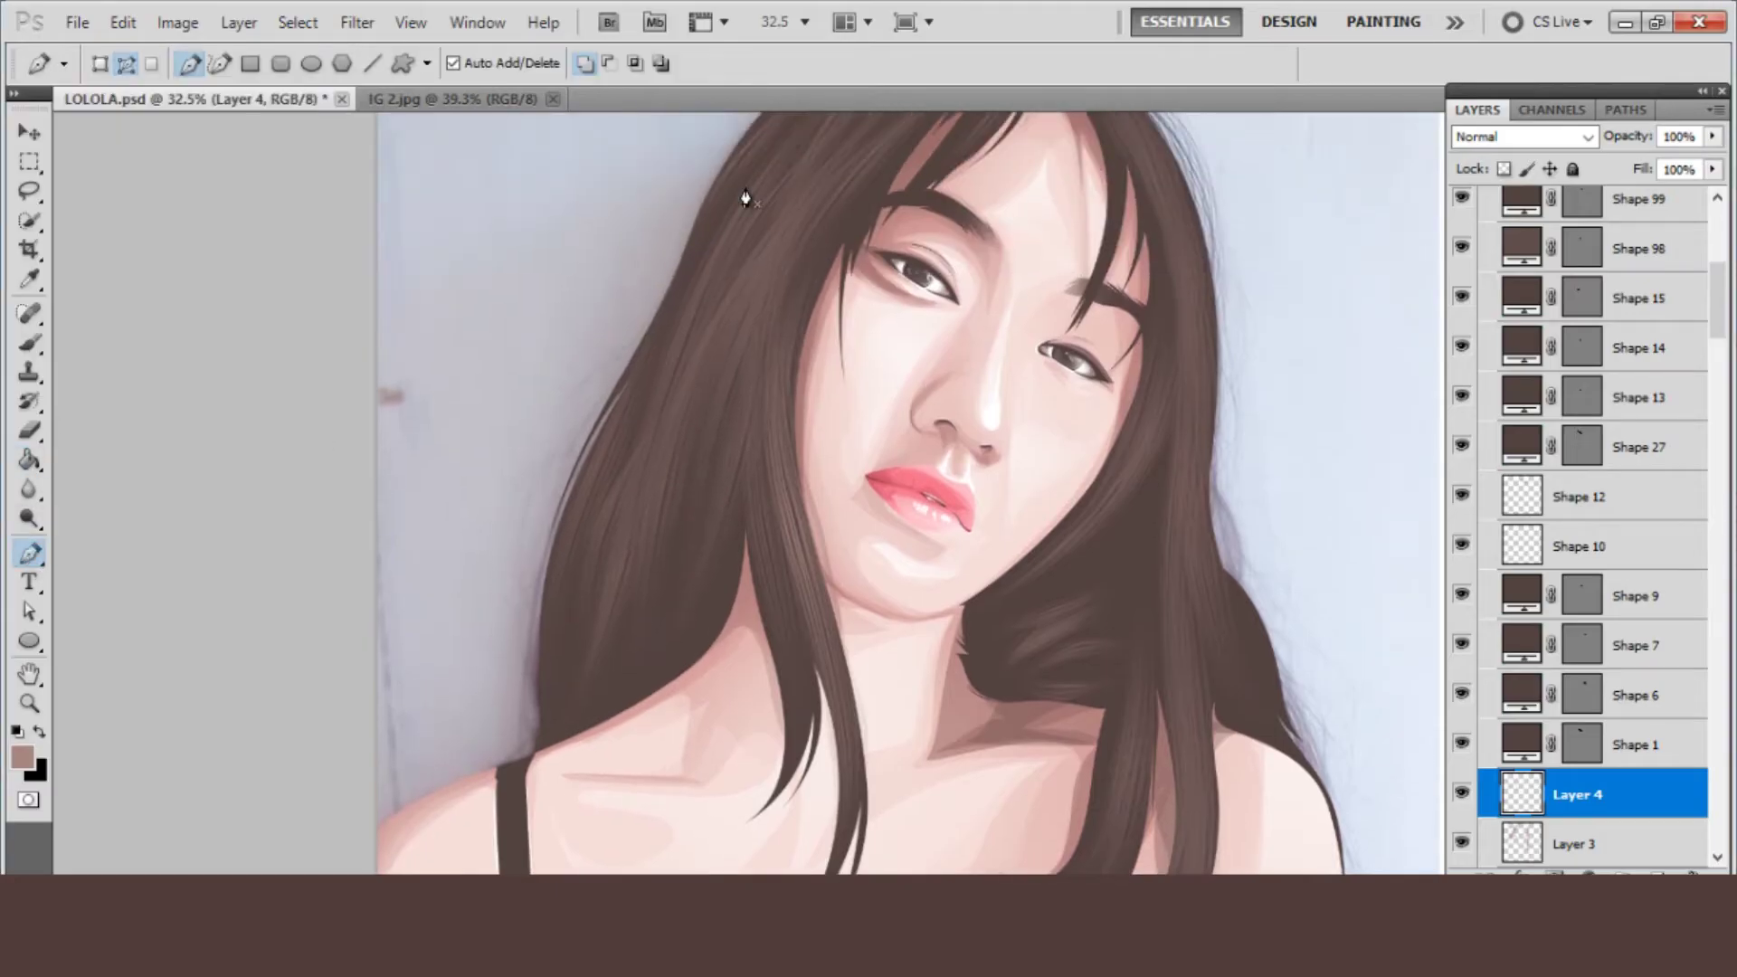
pyautogui.click(838, 181)
pyautogui.click(794, 456)
pyautogui.click(803, 631)
pyautogui.press('Return')
pyautogui.rightClick(710, 411)
pyautogui.click(822, 584)
pyautogui.press('Return')
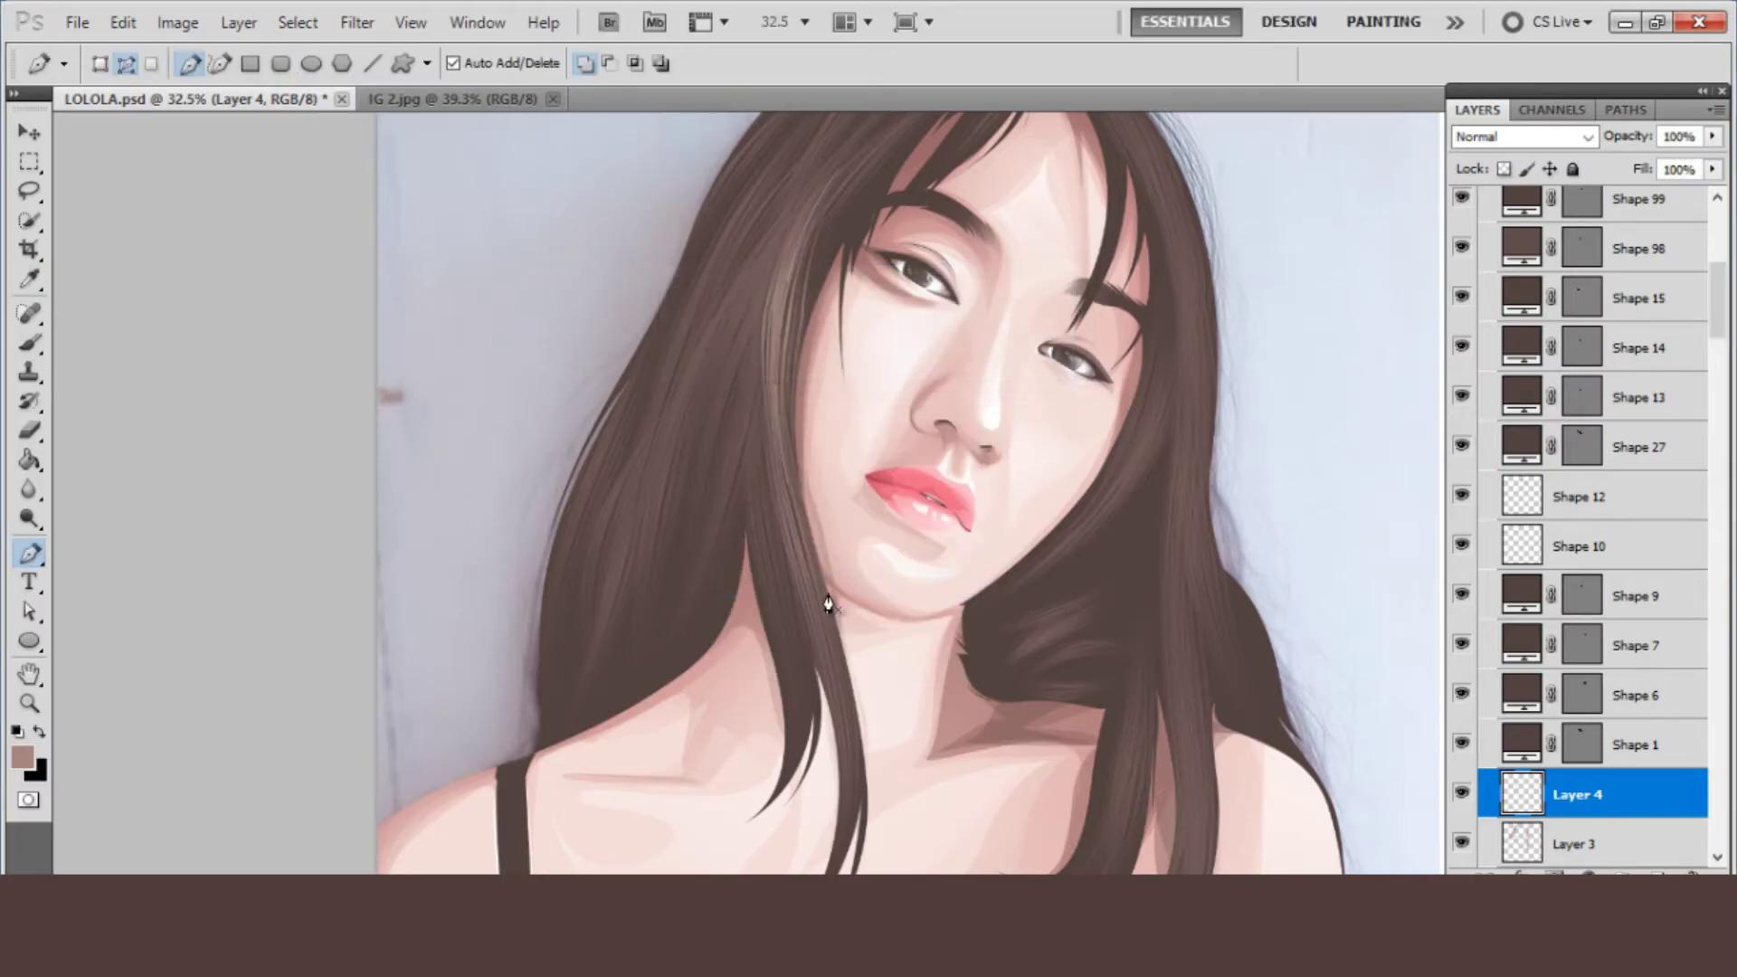
pyautogui.hotkey('ctrl', 'z')
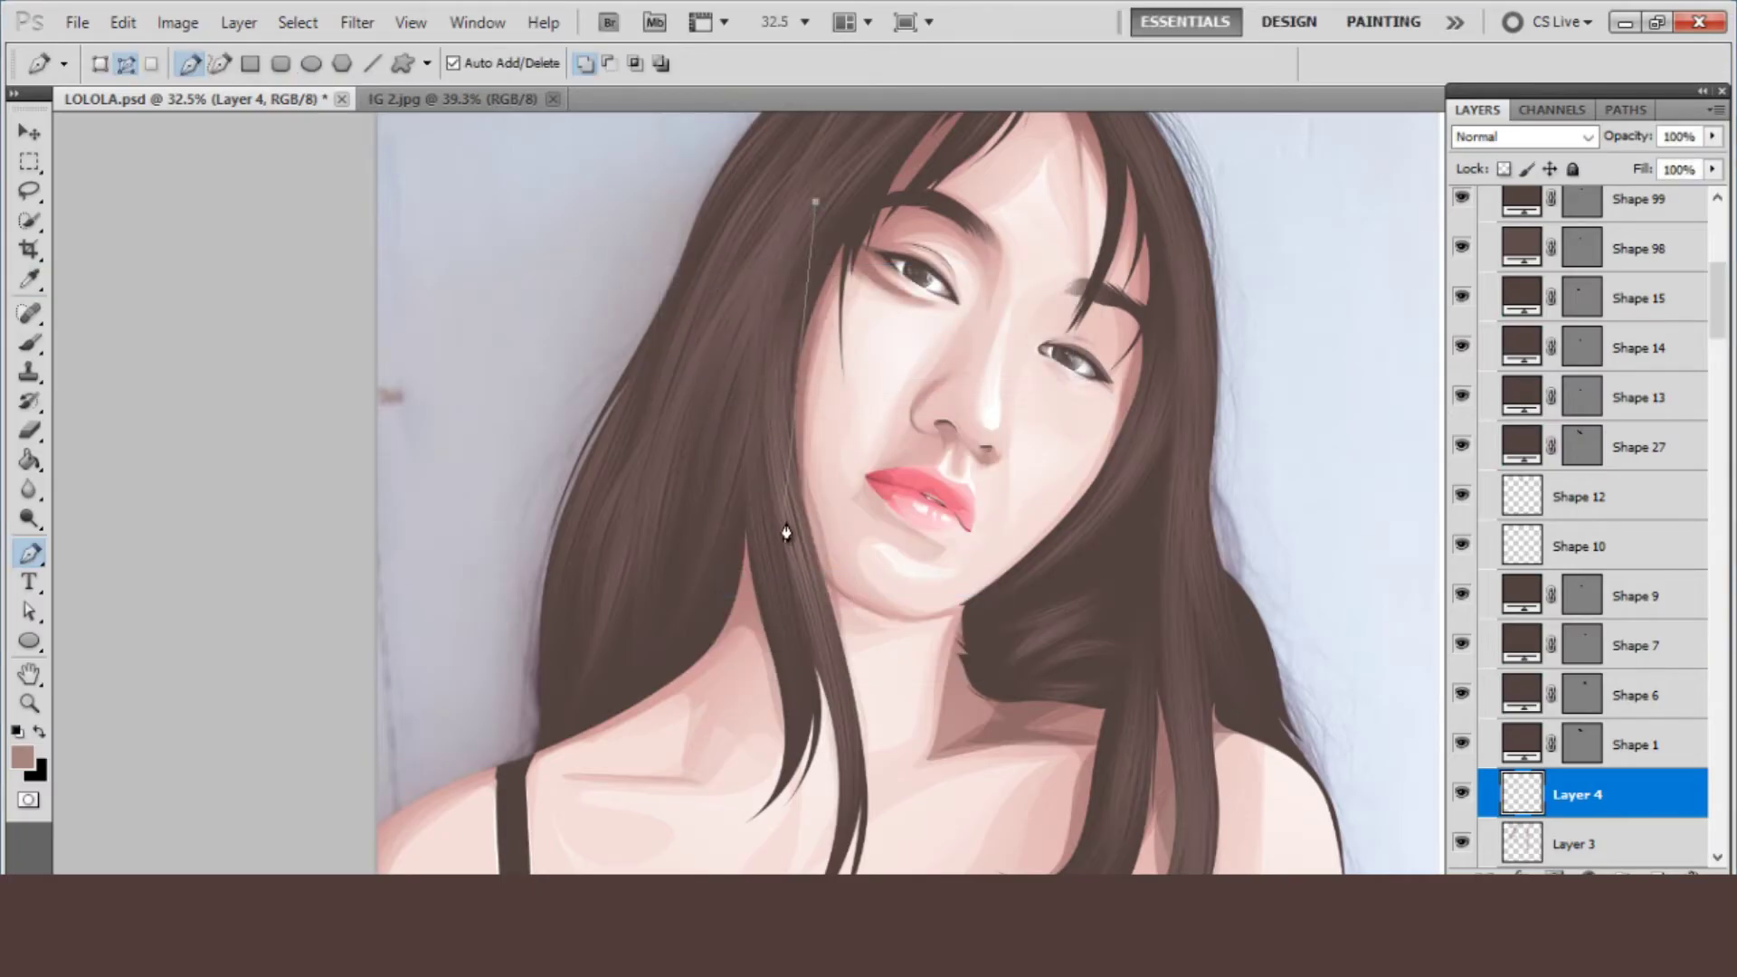
# - Stroke a curved path down the strand left of the face, then stroke the path again
pyautogui.moveTo(793, 532); pyautogui.dragTo(851, 776)
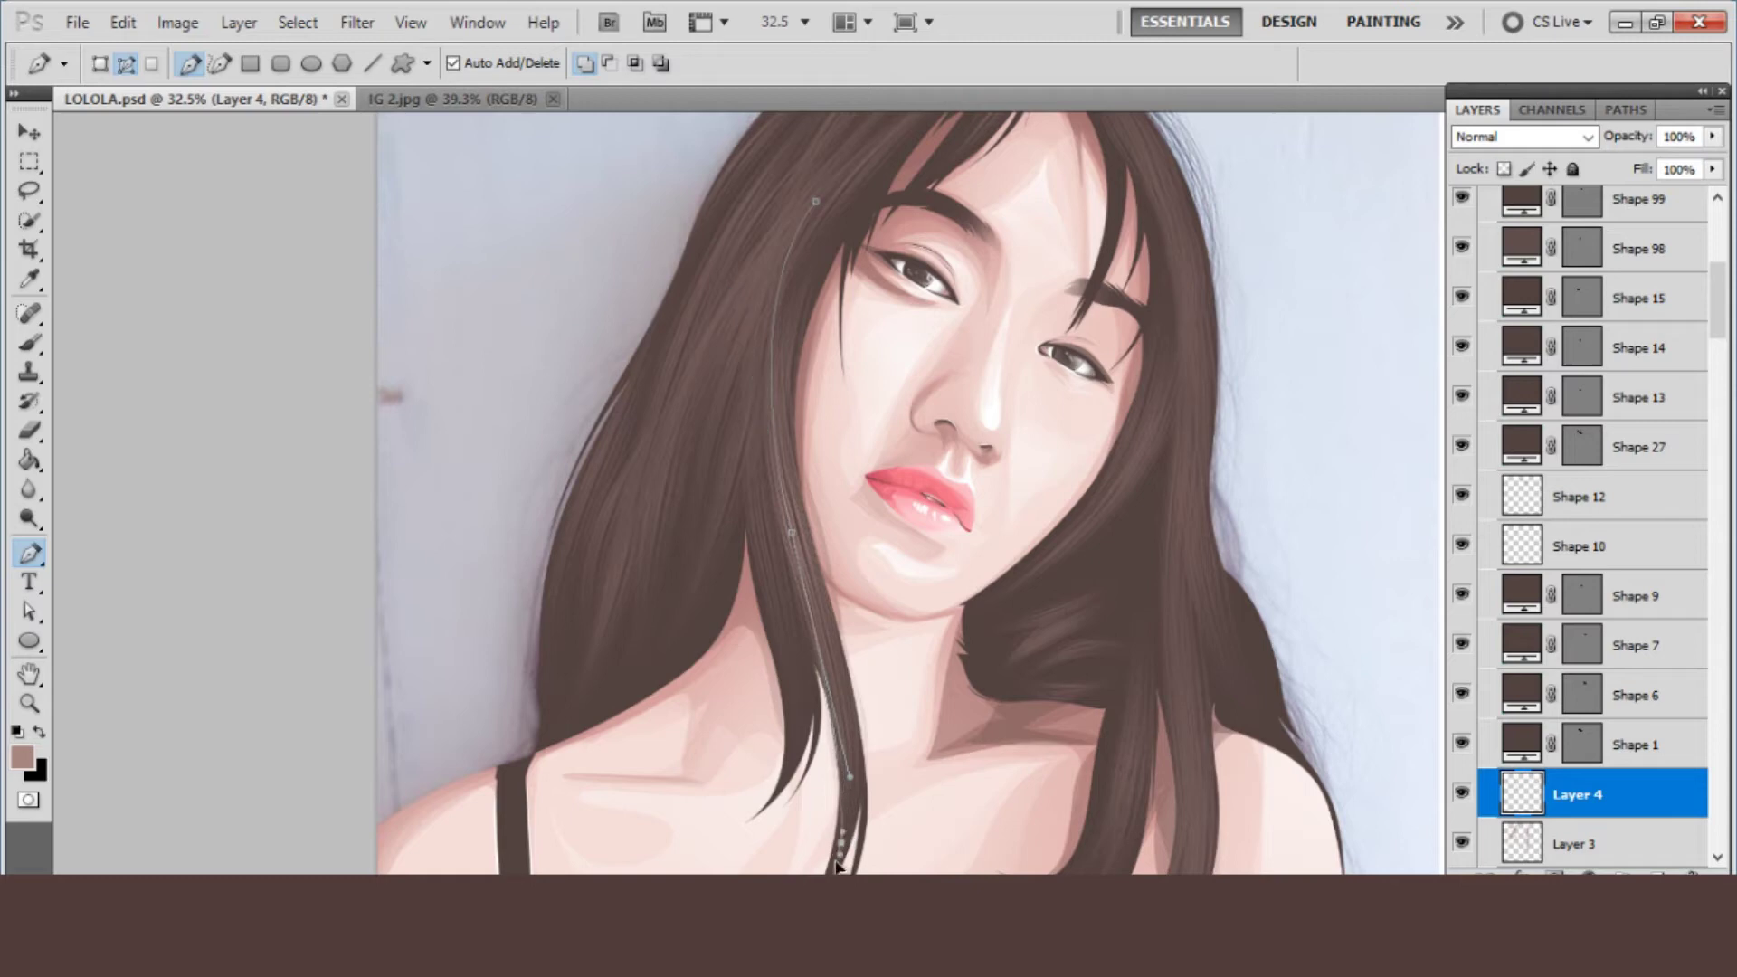
pyautogui.rightClick(672, 644)
pyautogui.click(751, 552)
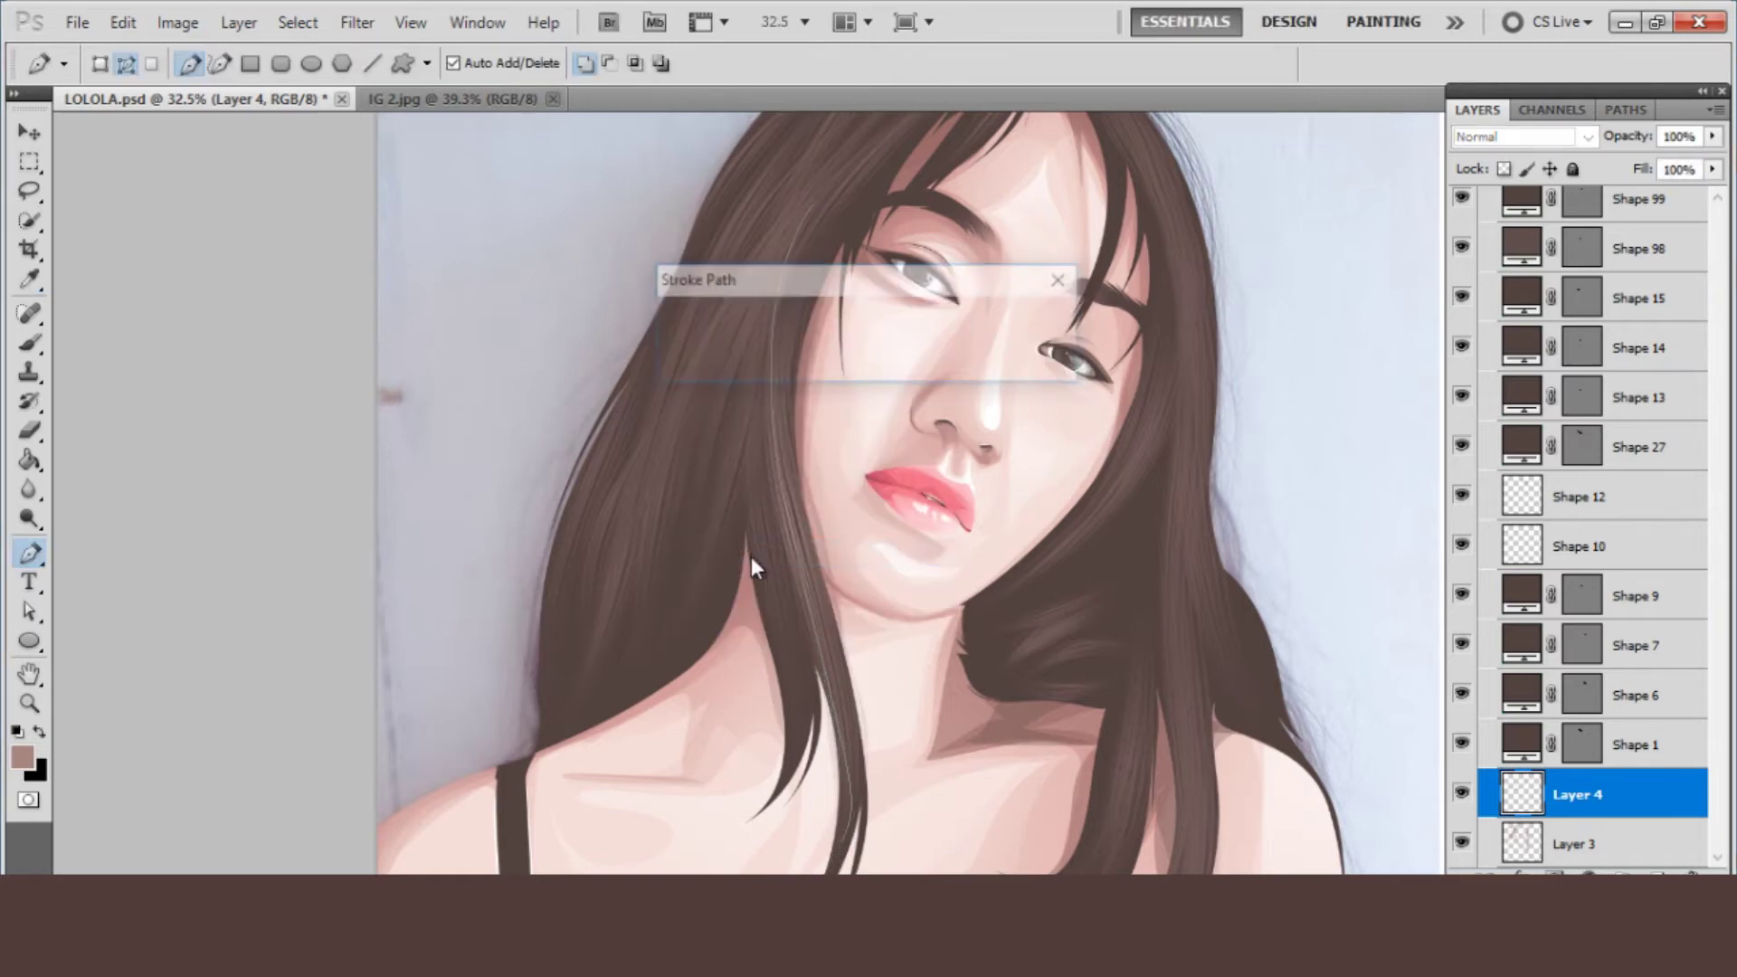
pyautogui.press('Return')
pyautogui.scroll(-2, 773, 592)
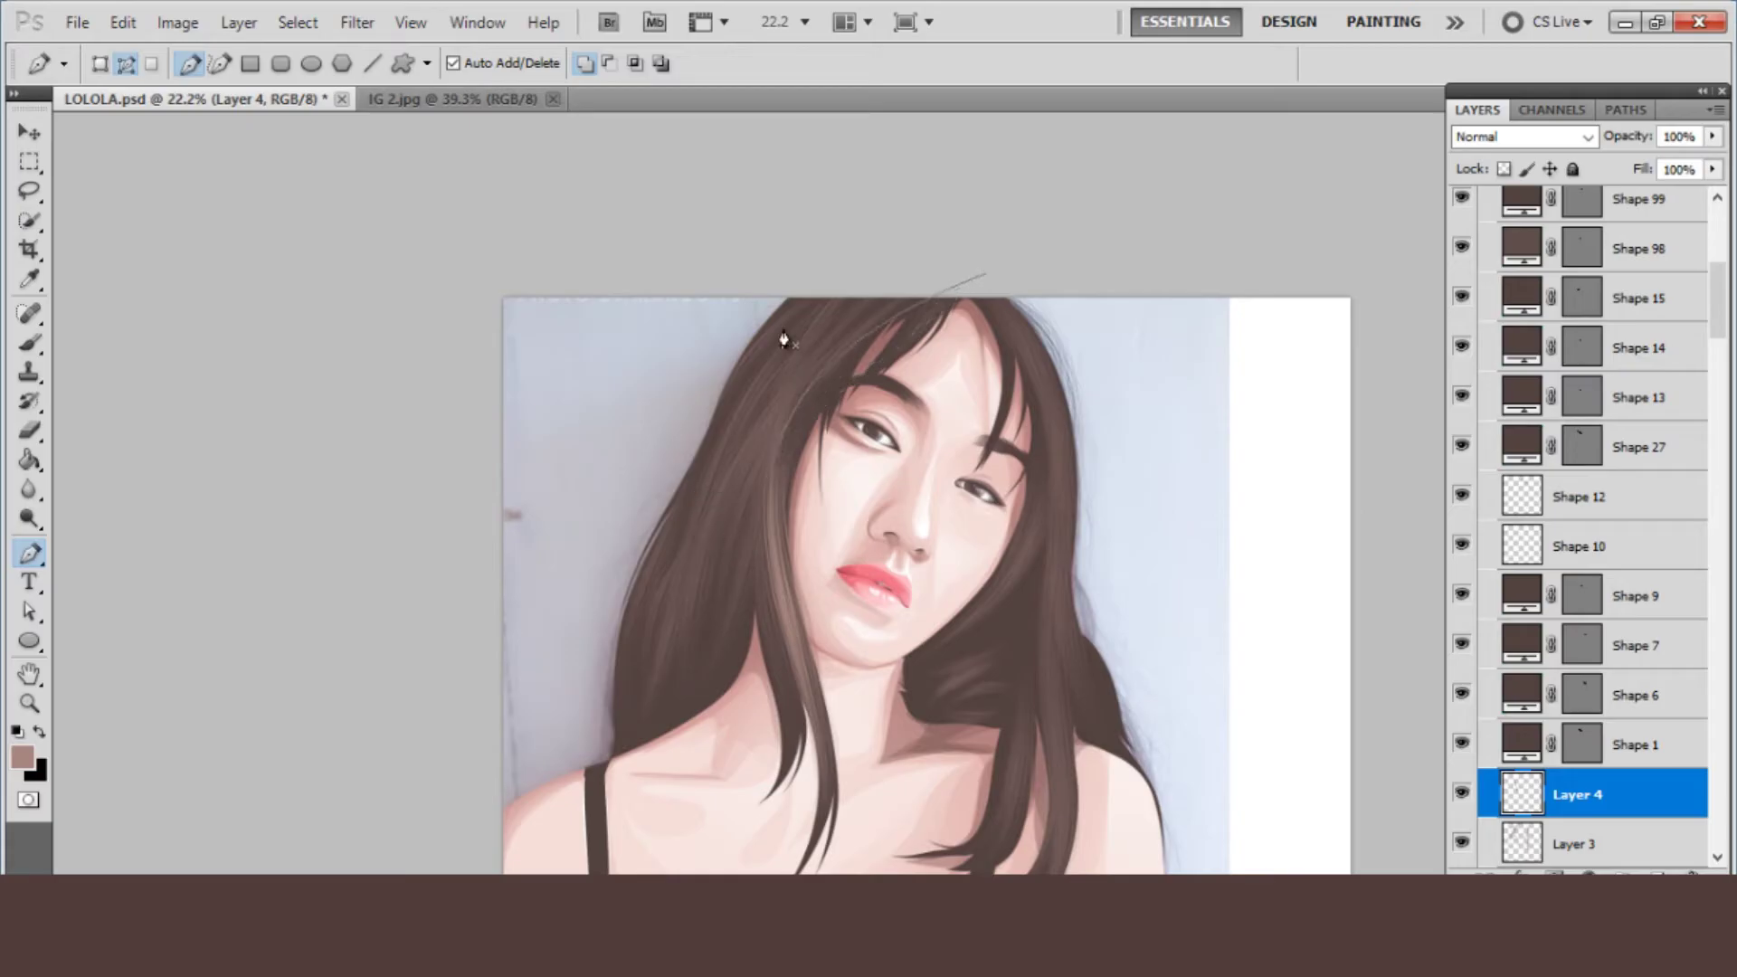
pyautogui.rightClick(798, 293)
pyautogui.rightClick(696, 368)
pyautogui.click(751, 545)
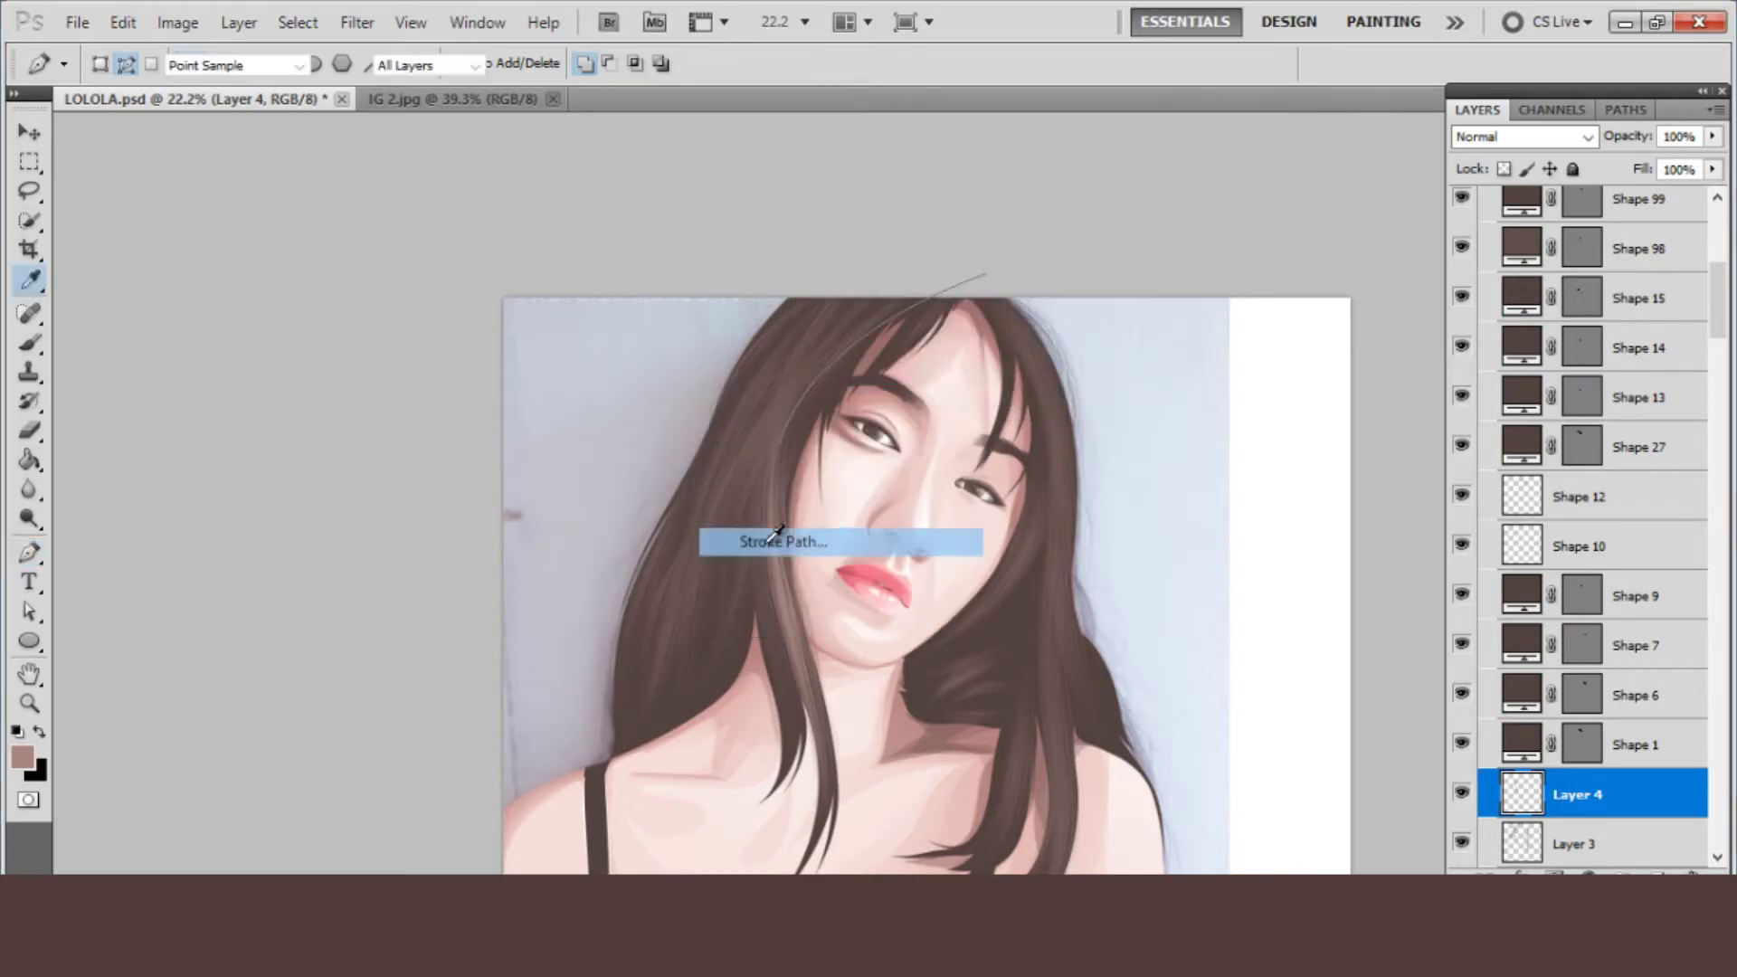
pyautogui.press('Return')
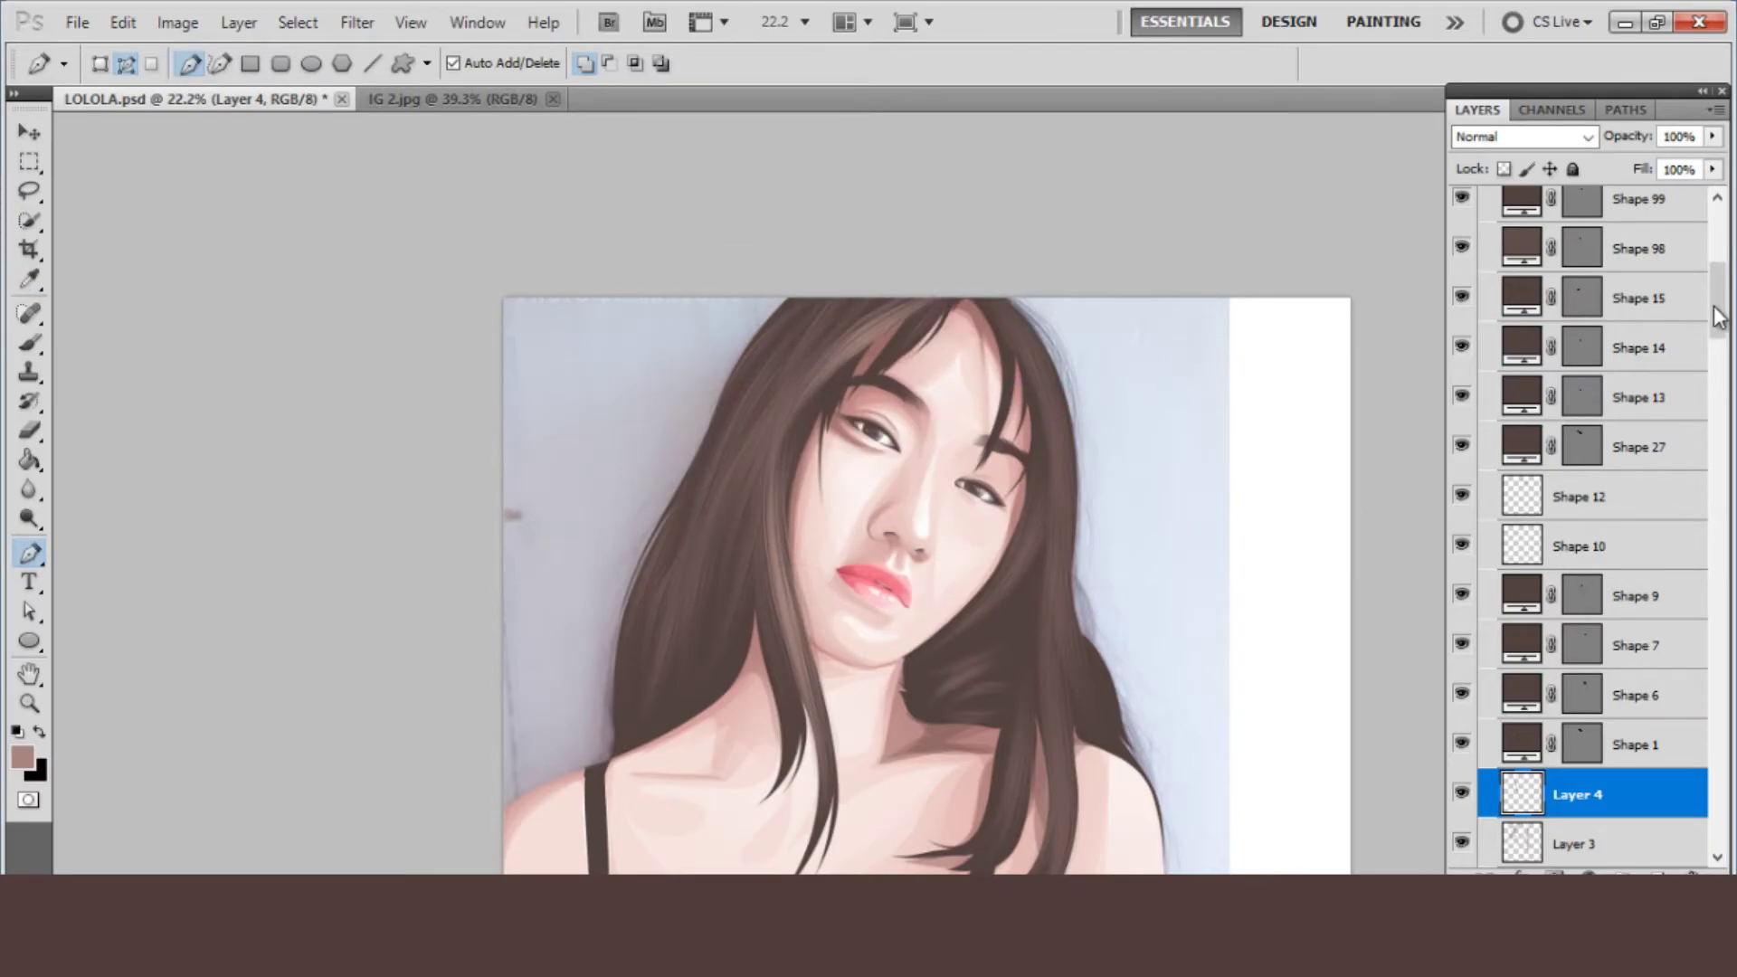
pyautogui.moveTo(1716, 303); pyautogui.dragTo(1716, 217)
pyautogui.click(1463, 211)
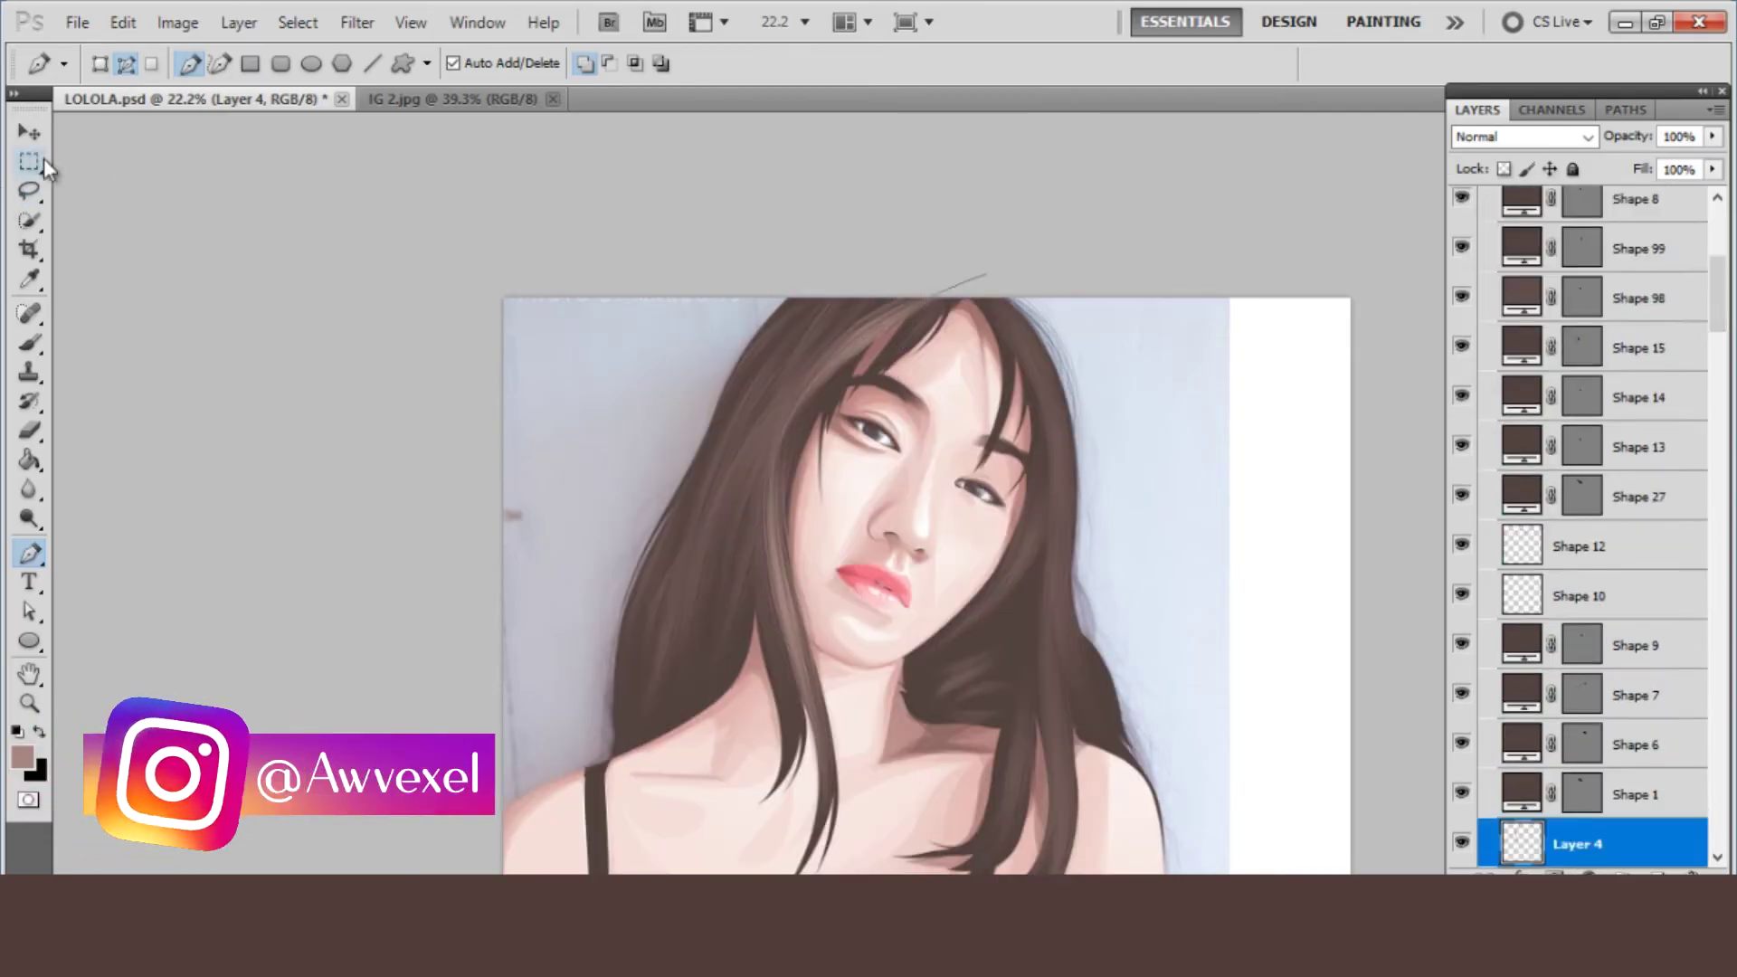
# - Restore Layer 4, curve the existing strand path downward and stroke it with the brush
pyautogui.click(37, 125)
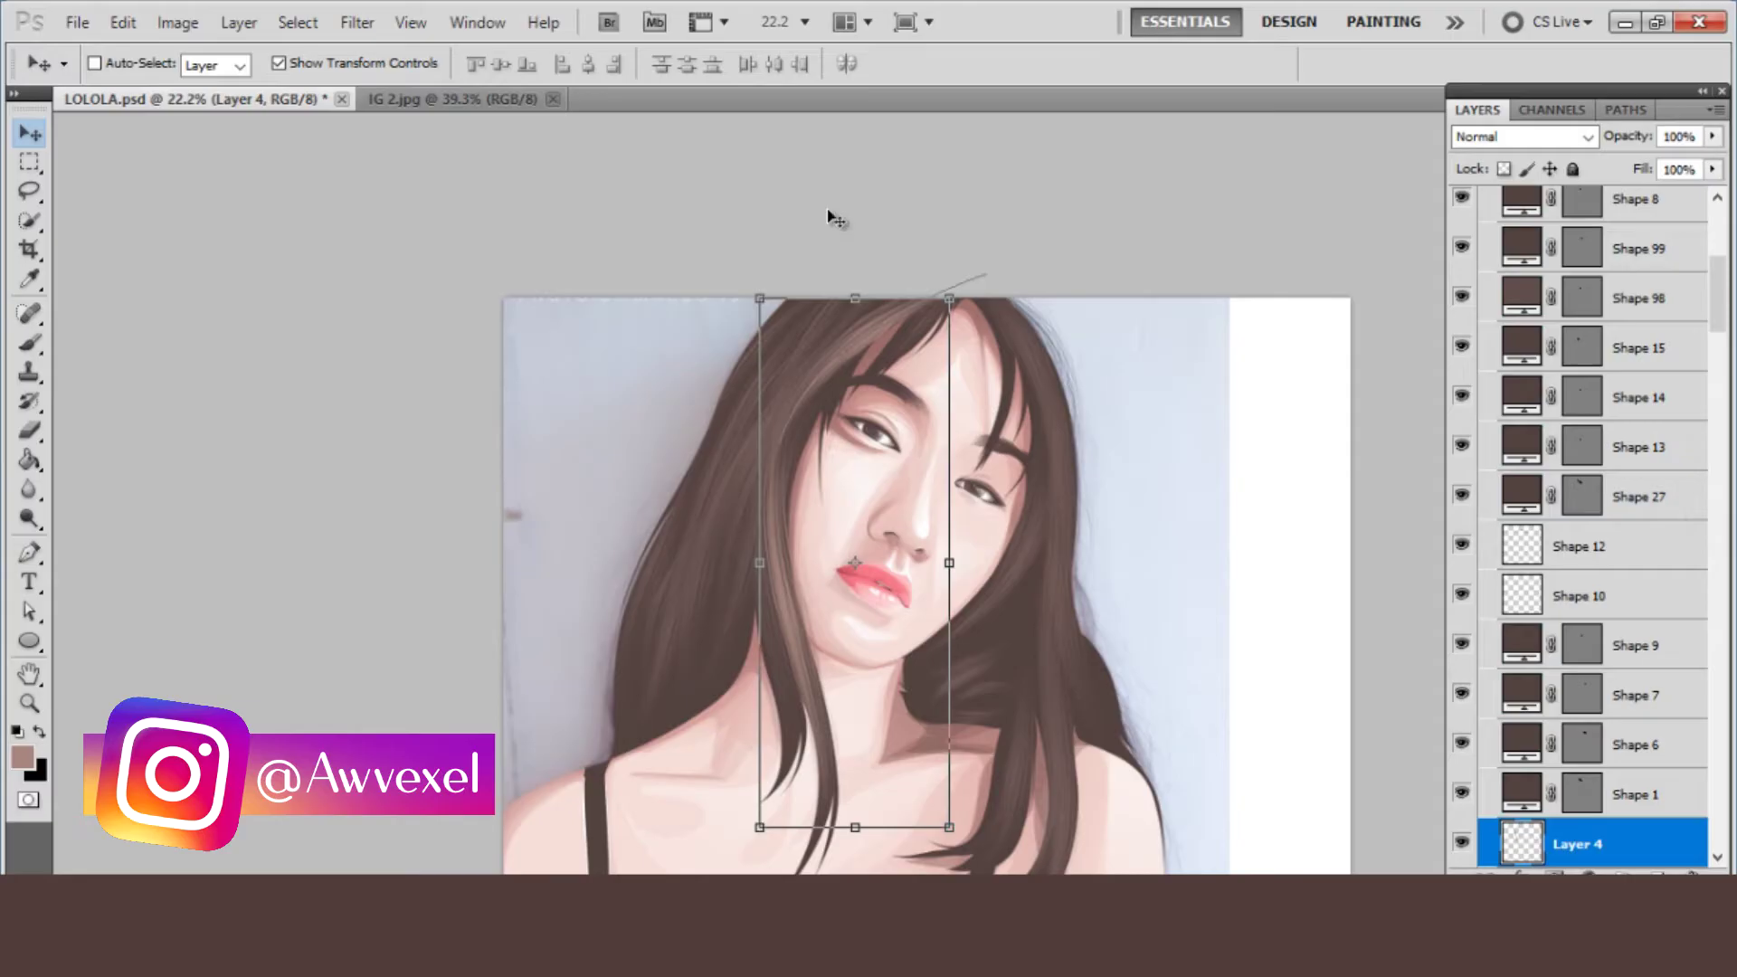
pyautogui.keyDown('ctrl'); pyautogui.click(828, 221); pyautogui.keyUp('ctrl')
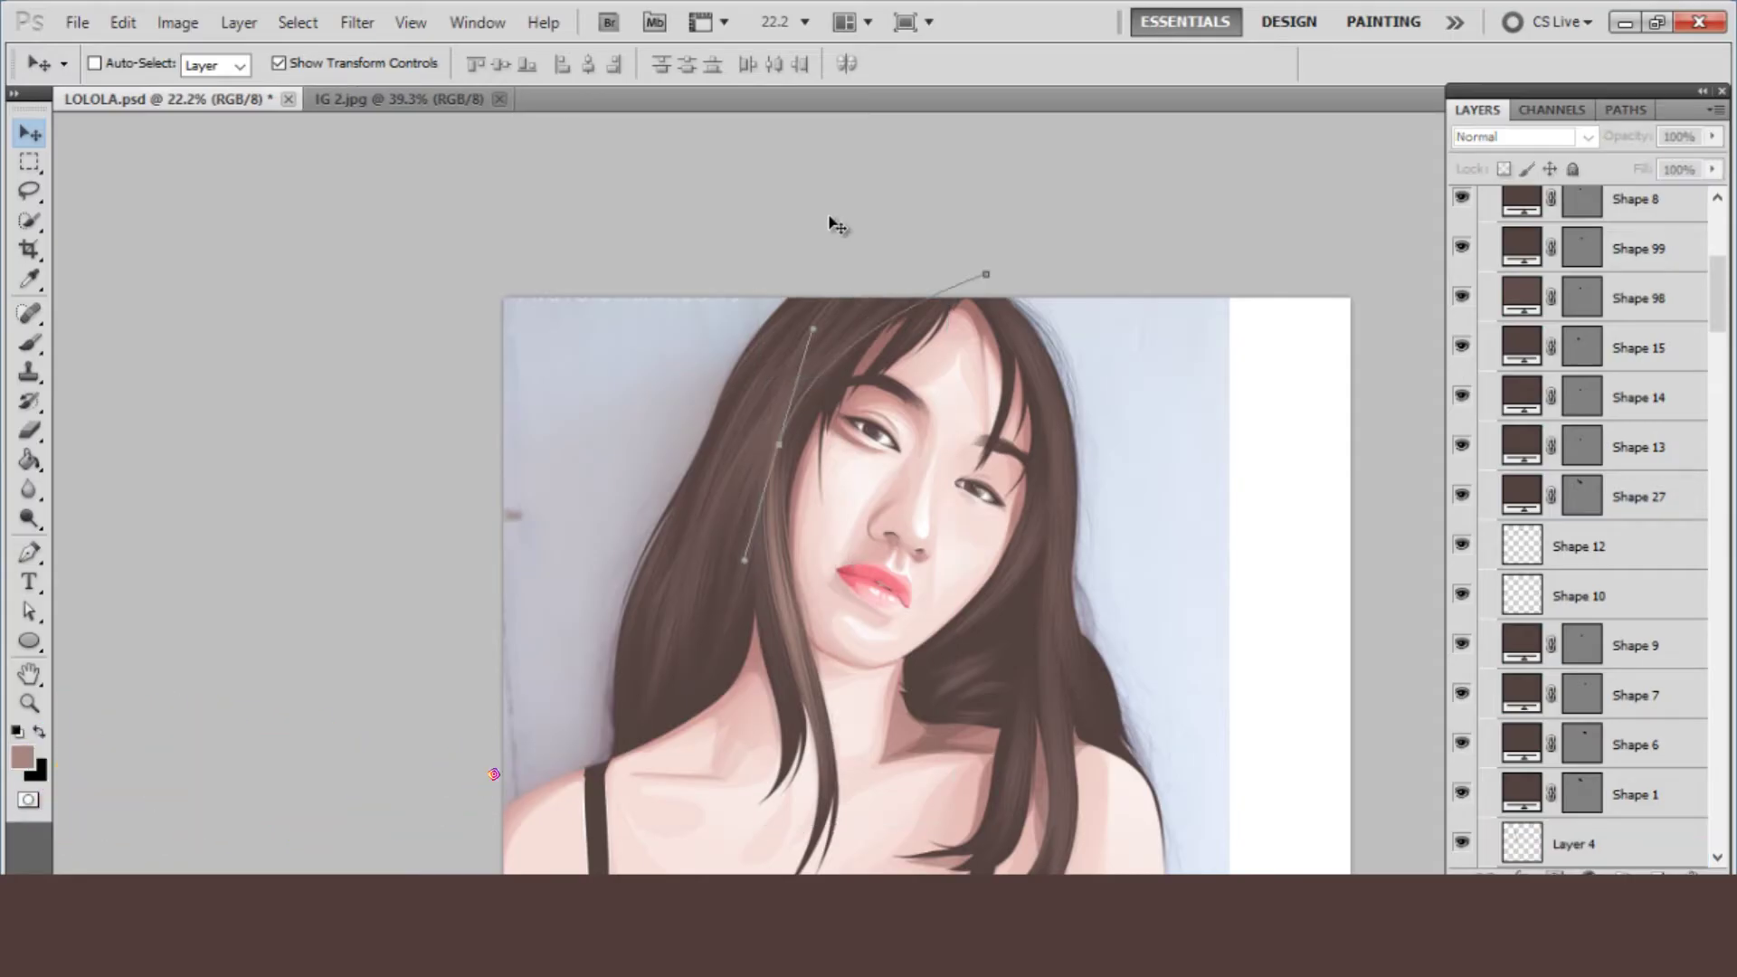
pyautogui.hotkey('ctrl', 'z')
pyautogui.click(29, 553)
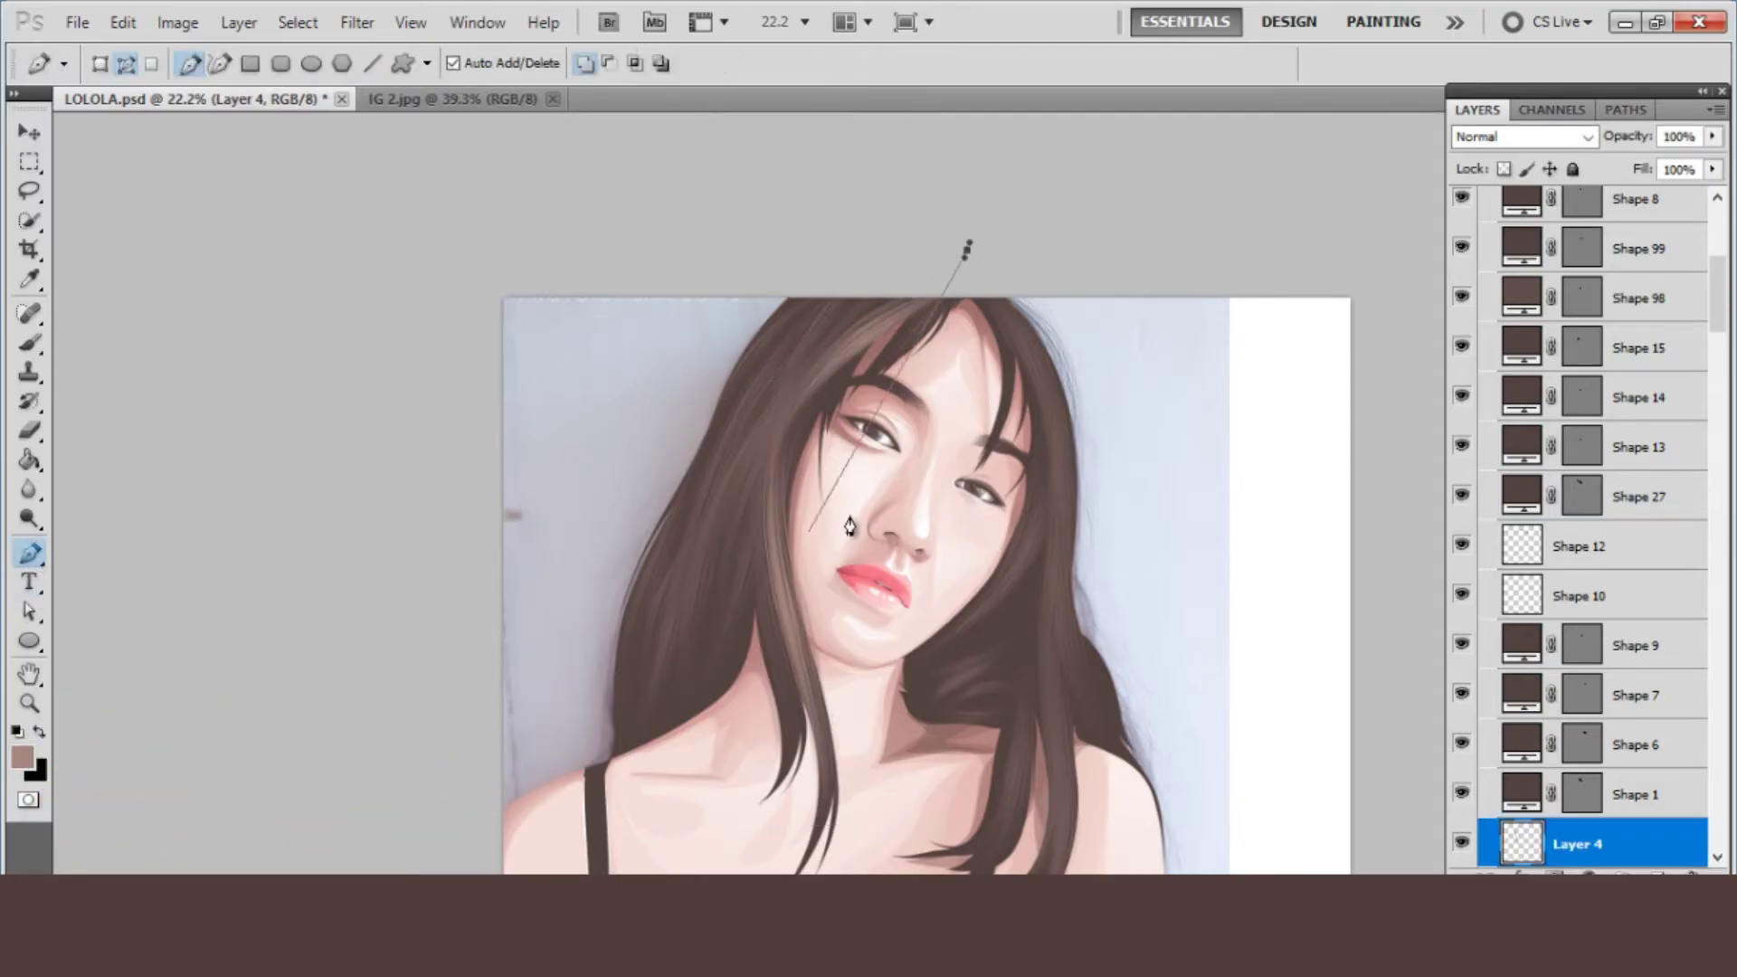
pyautogui.hotkey('ctrl', 'z')
pyautogui.hotkey('ctrl', 'z')
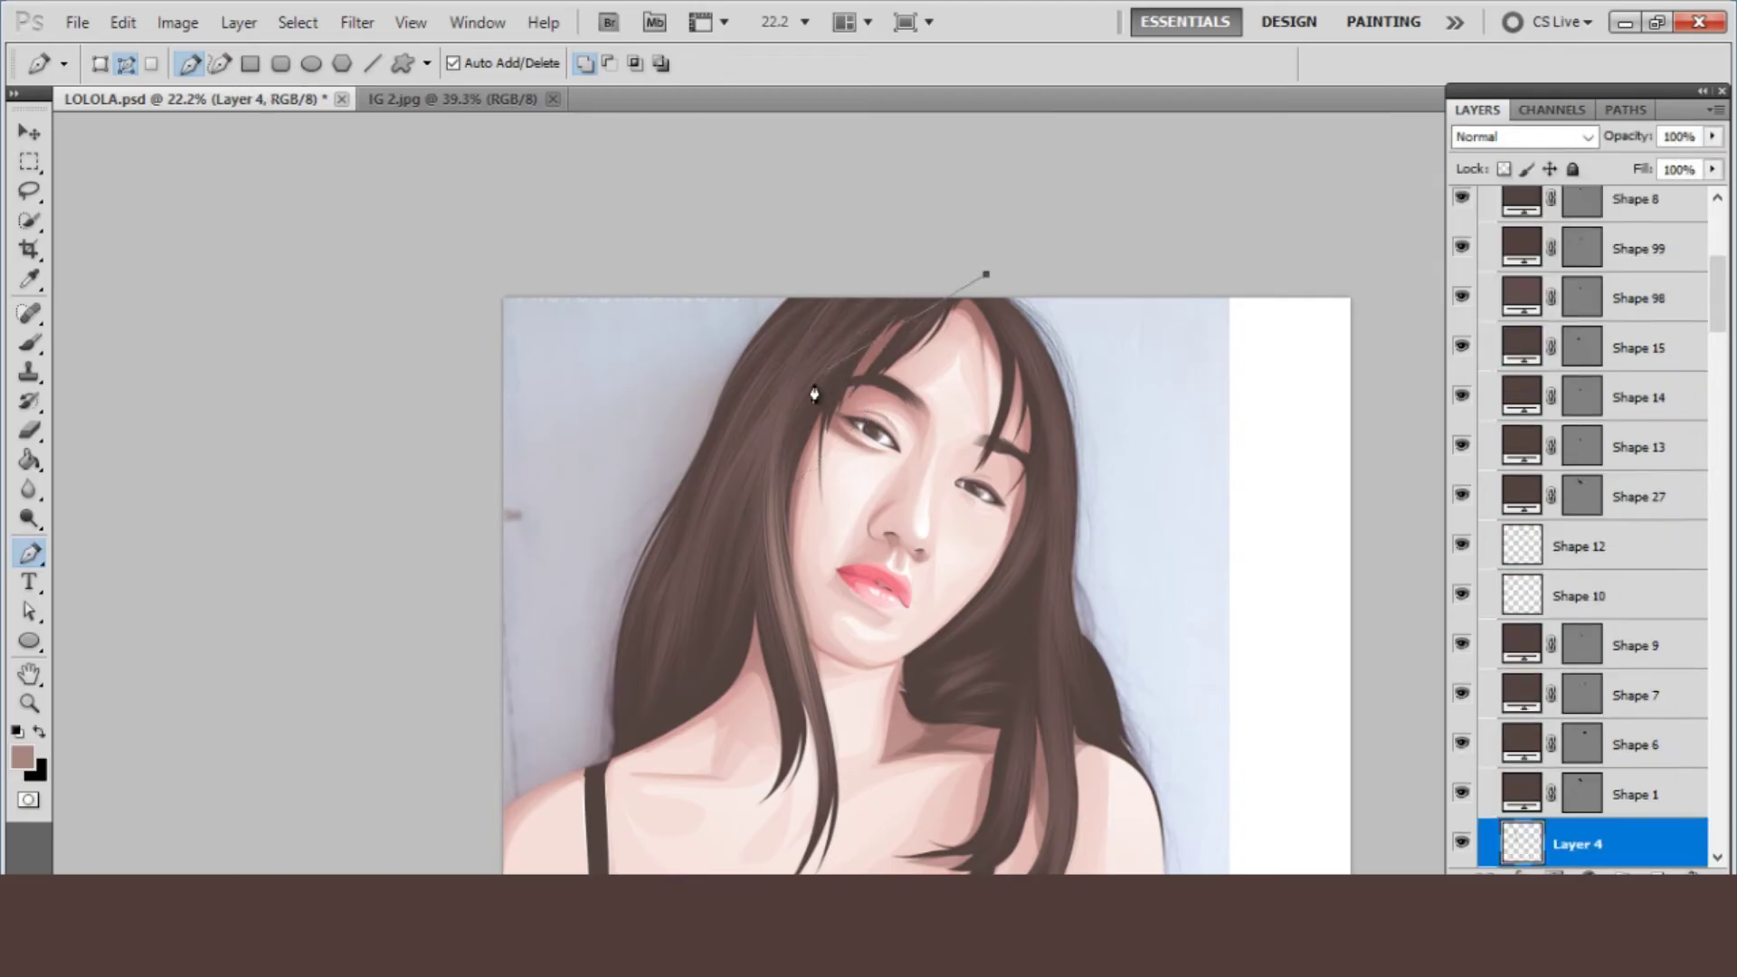
pyautogui.moveTo(782, 431); pyautogui.dragTo(715, 579)
pyautogui.rightClick(687, 367)
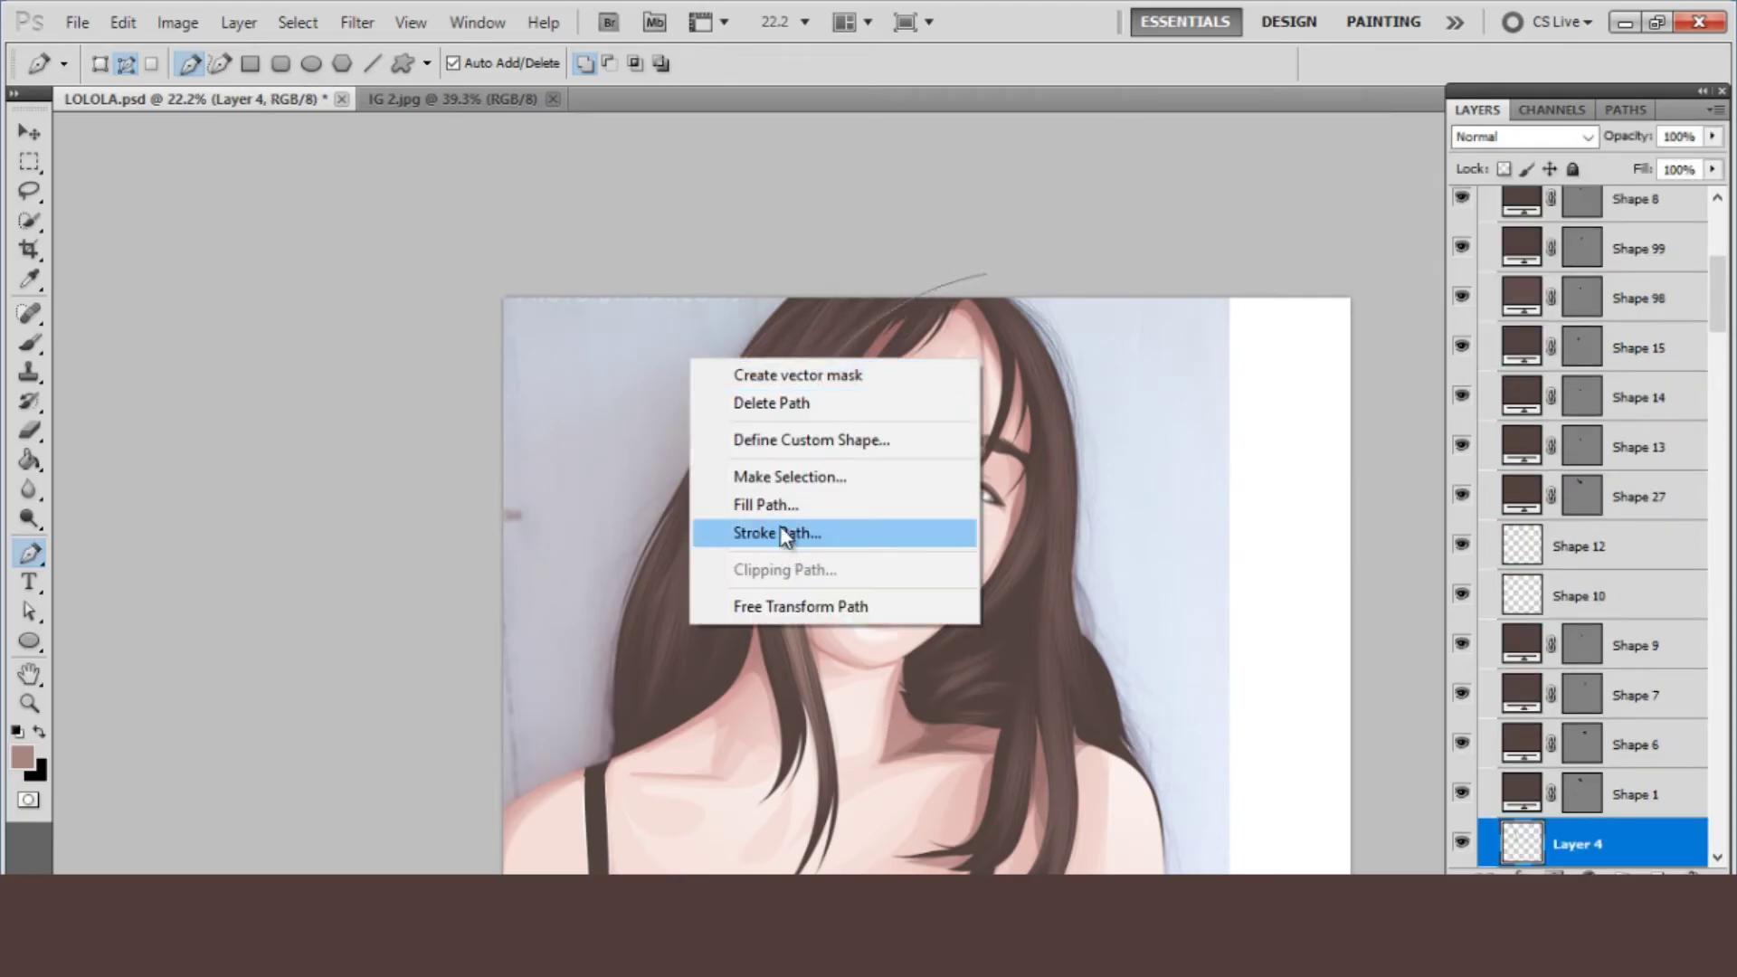
pyautogui.click(775, 532)
pyautogui.press('Return')
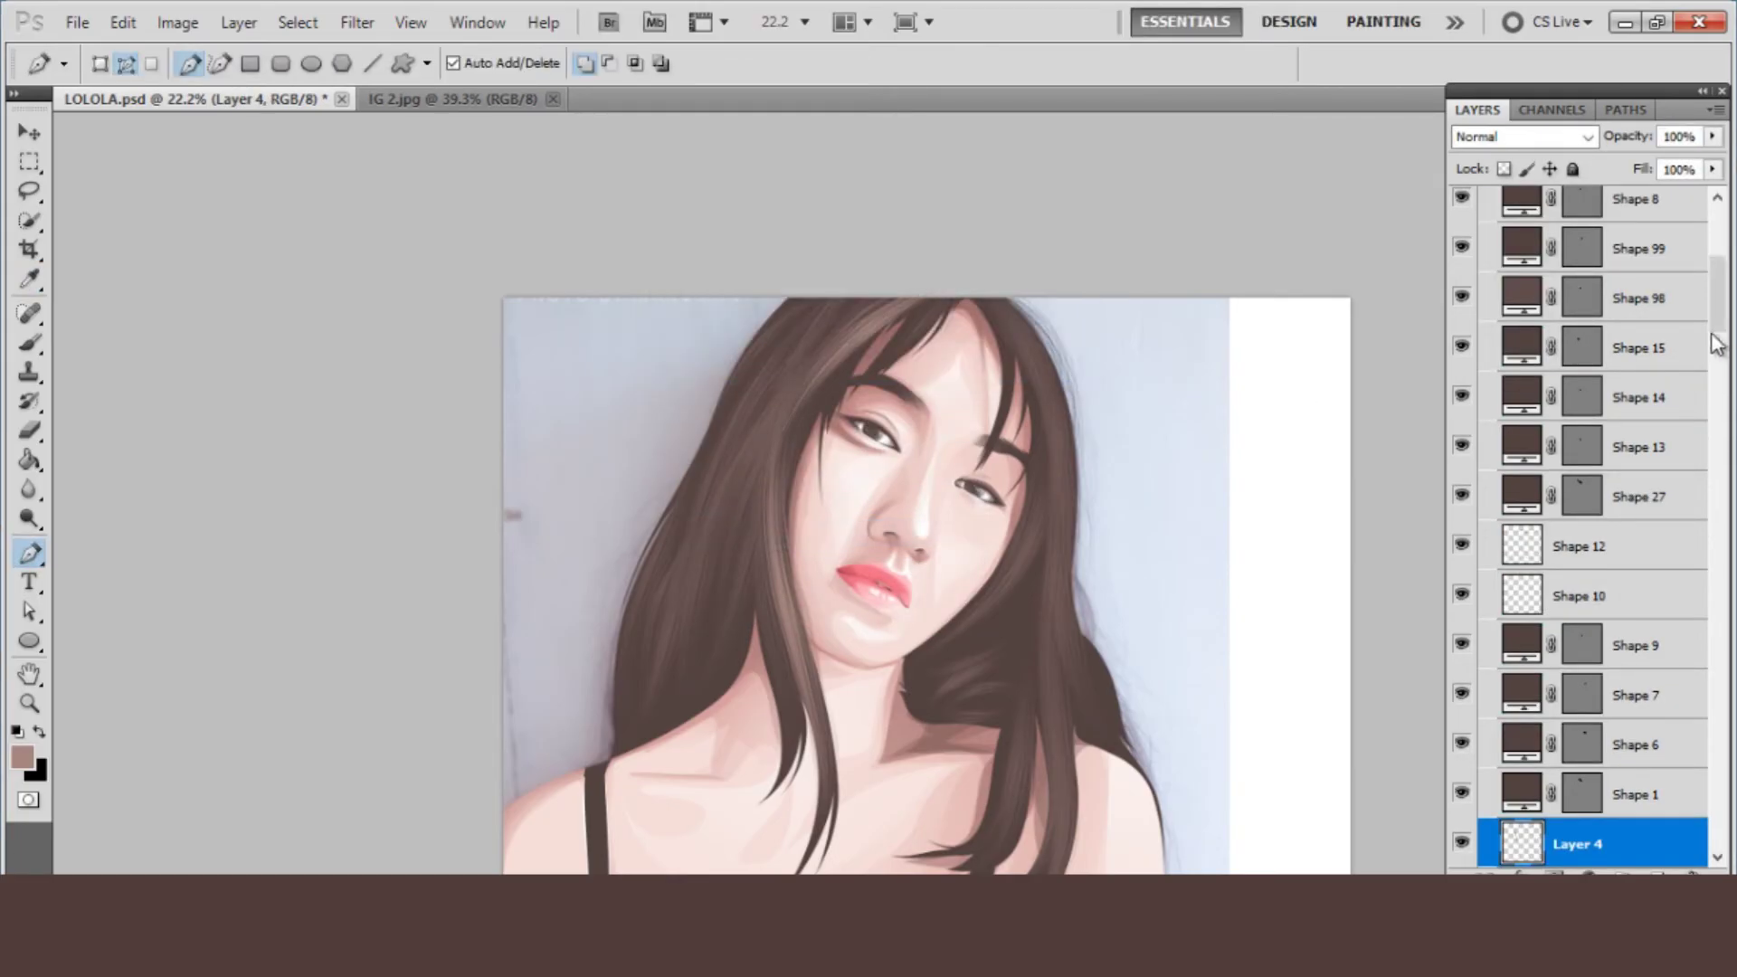
# - Trace a curved path down the right hair edge and stroke it with the brush
pyautogui.moveTo(1717, 344); pyautogui.dragTo(1716, 226)
pyautogui.click(1462, 210)
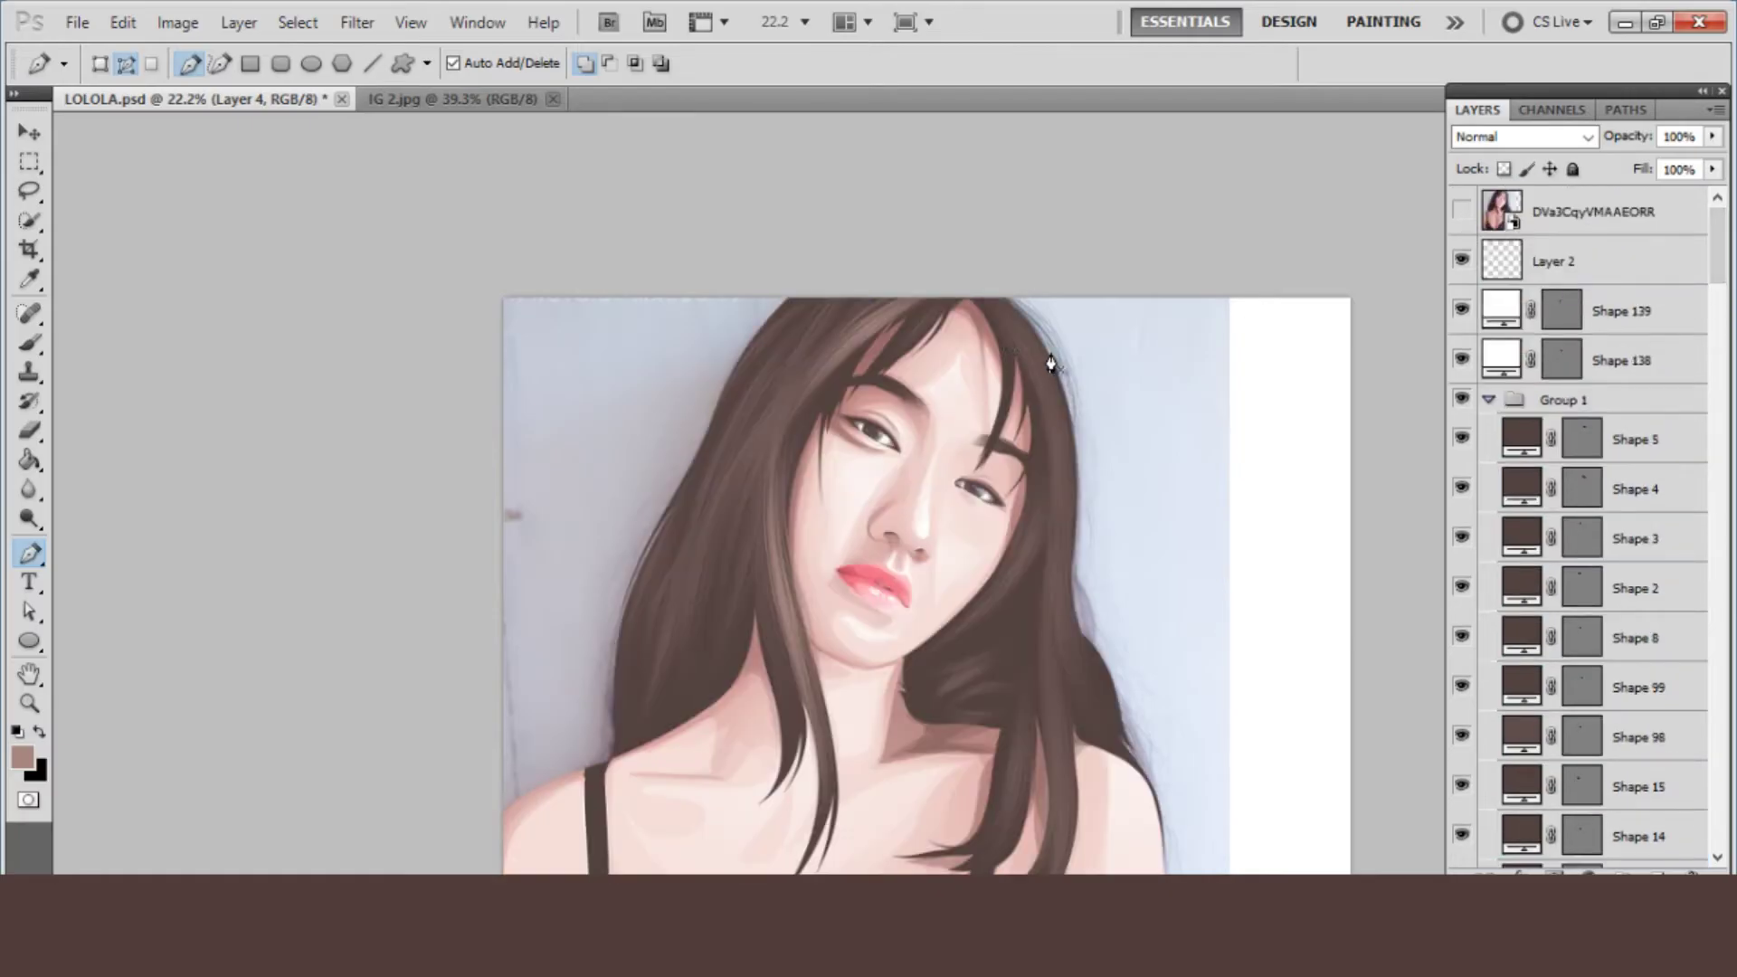
pyautogui.click(1005, 317)
pyautogui.moveTo(1030, 557); pyautogui.dragTo(950, 692)
pyautogui.click(1064, 528)
pyautogui.click(1047, 651)
pyautogui.click(1032, 772)
pyautogui.scroll(-2, 1032, 543)
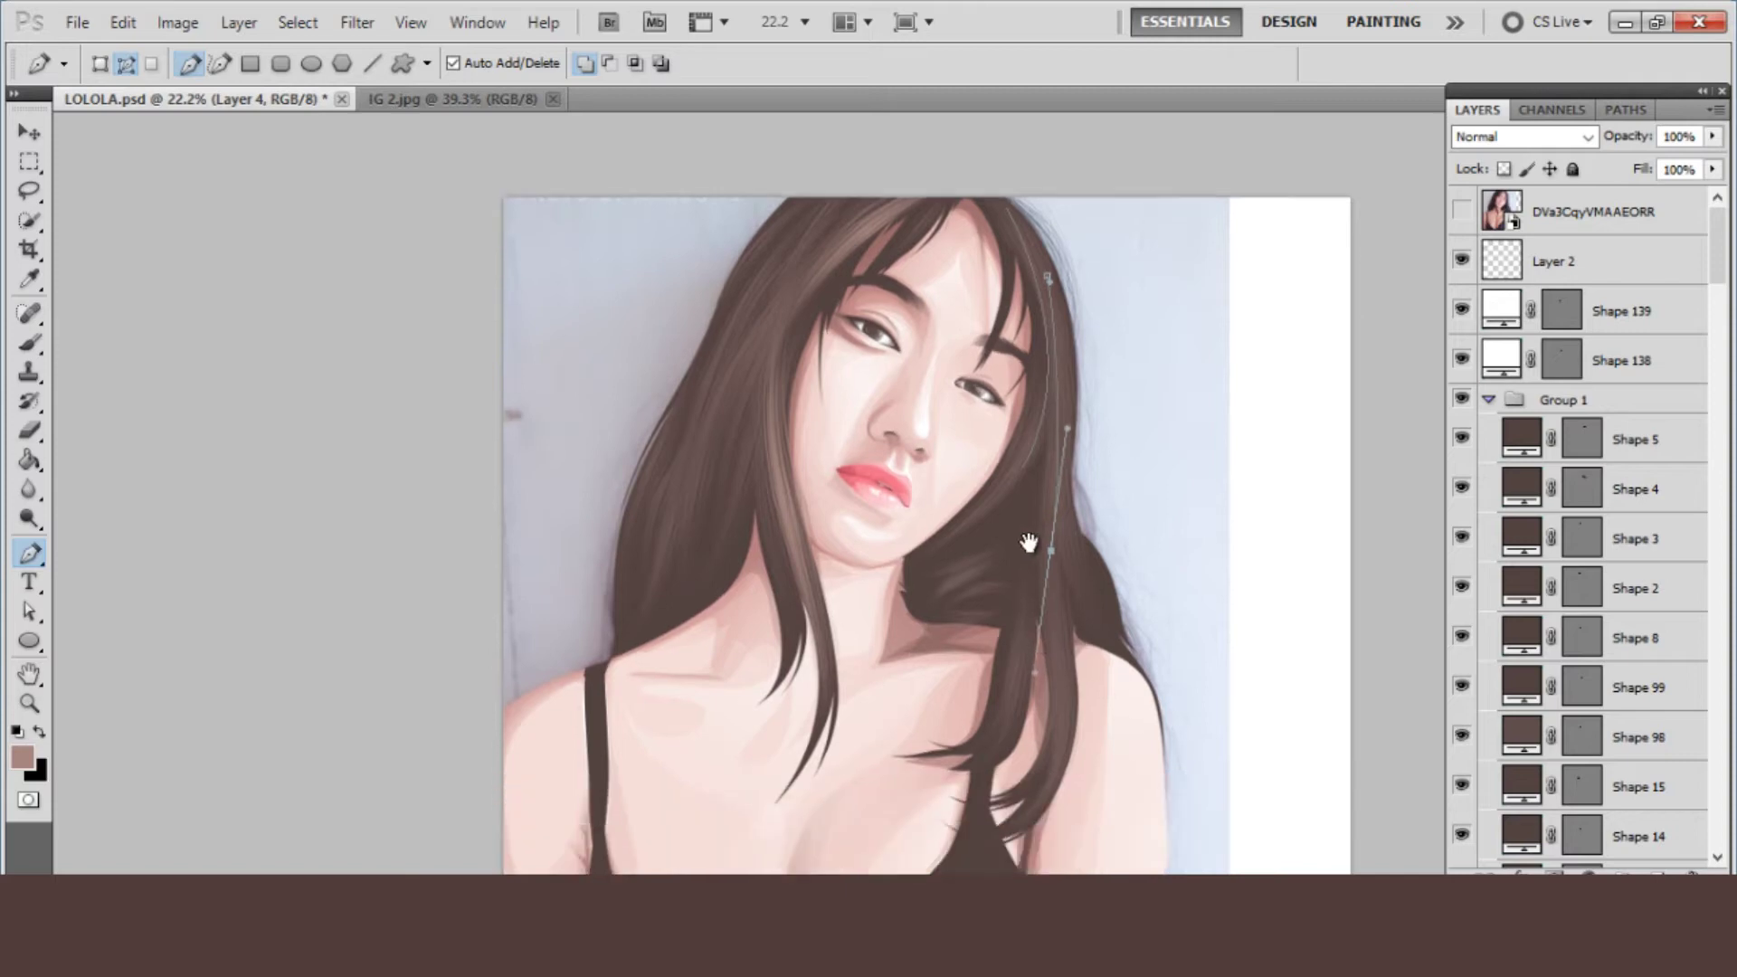
pyautogui.click(1048, 714)
pyautogui.rightClick(980, 478)
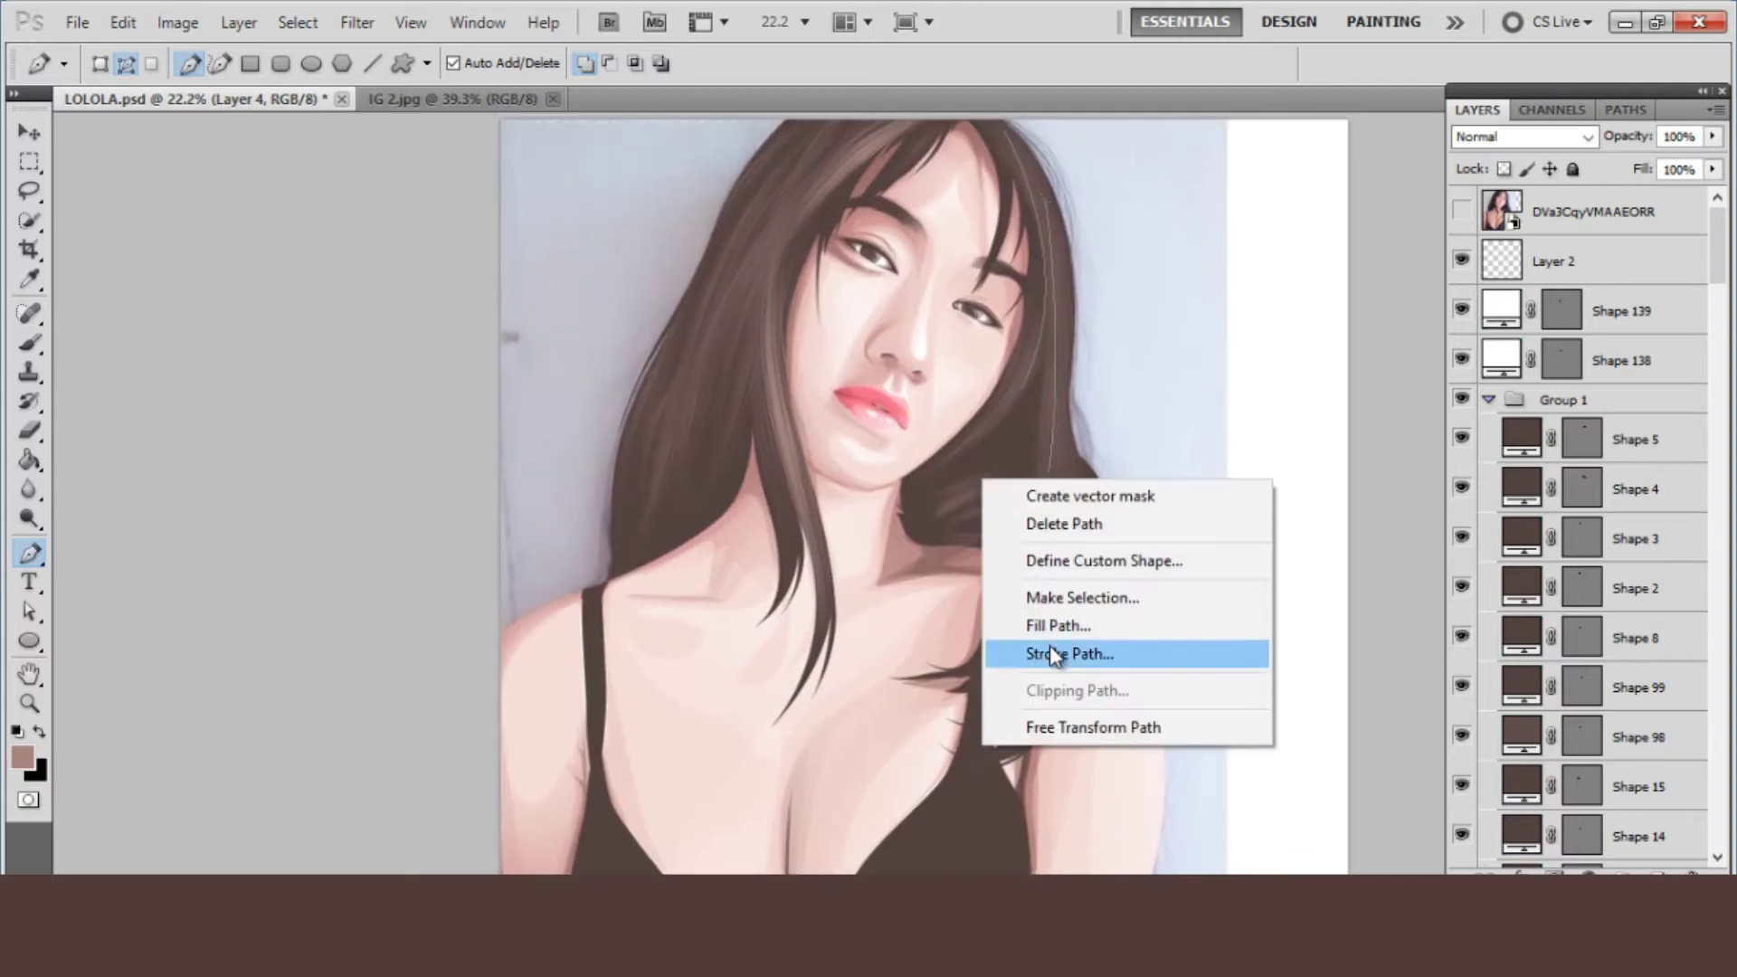
pyautogui.click(1049, 644)
pyautogui.press('Return')
pyautogui.press('Return')
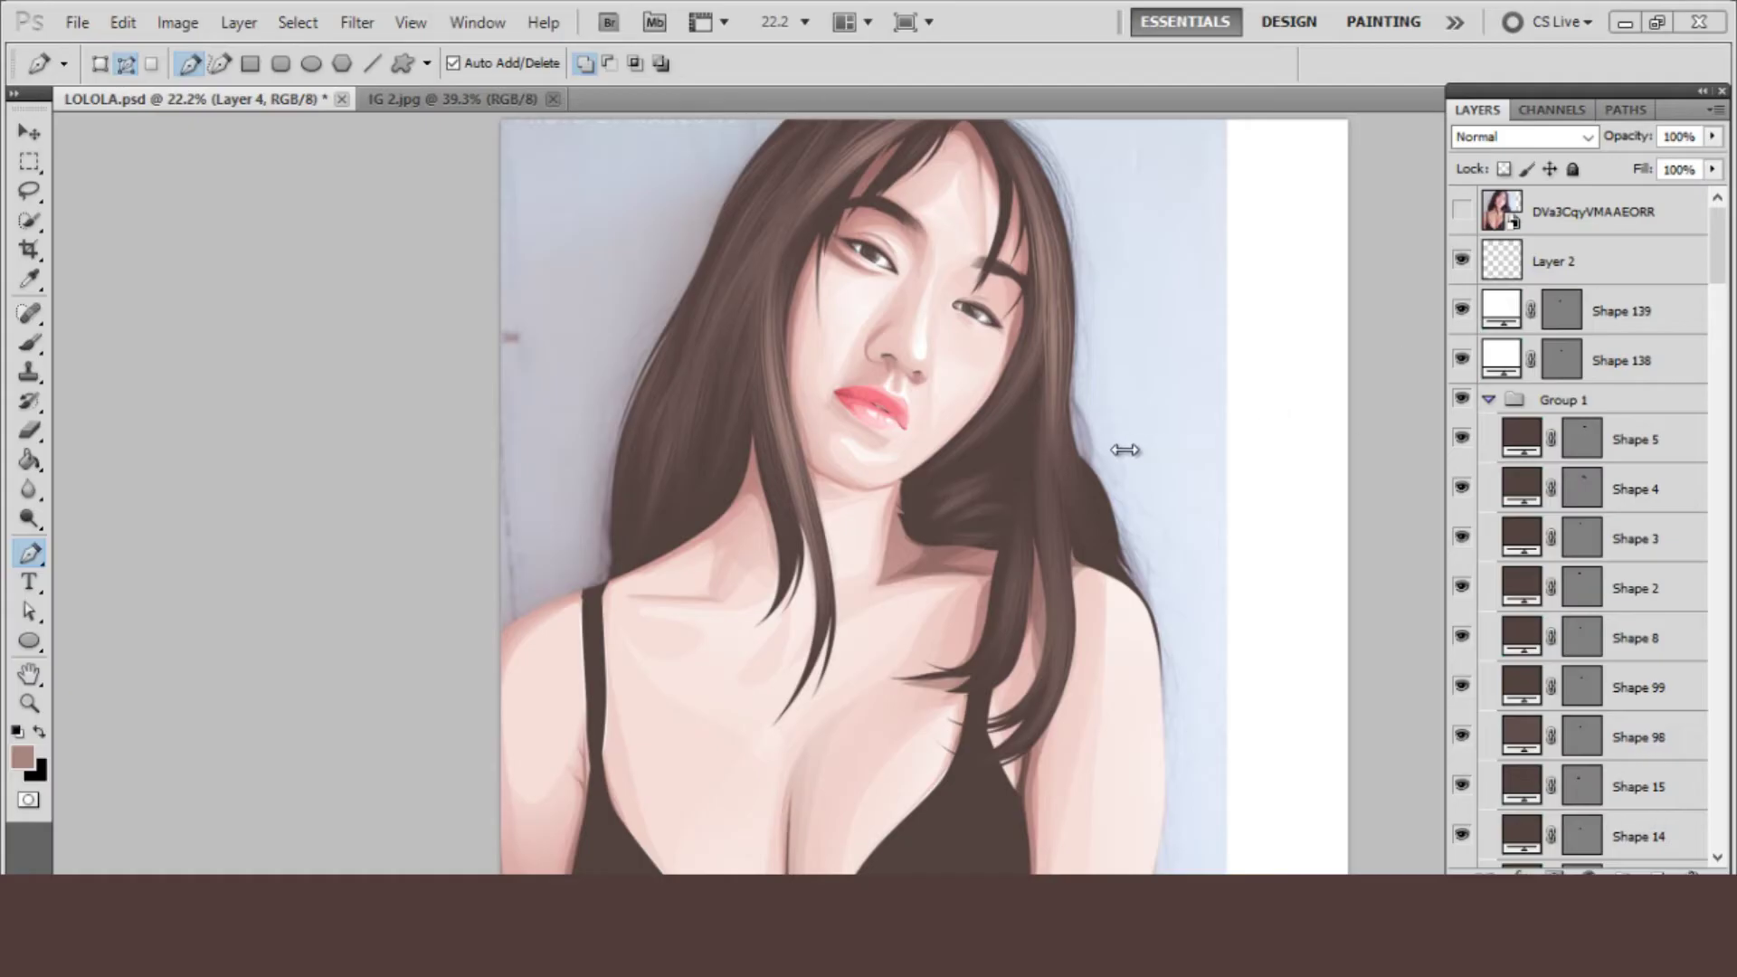
# - Draw a fresh three-anchor path down another right-side strand and stroke it with the brush
pyautogui.scroll(1, 1124, 450)
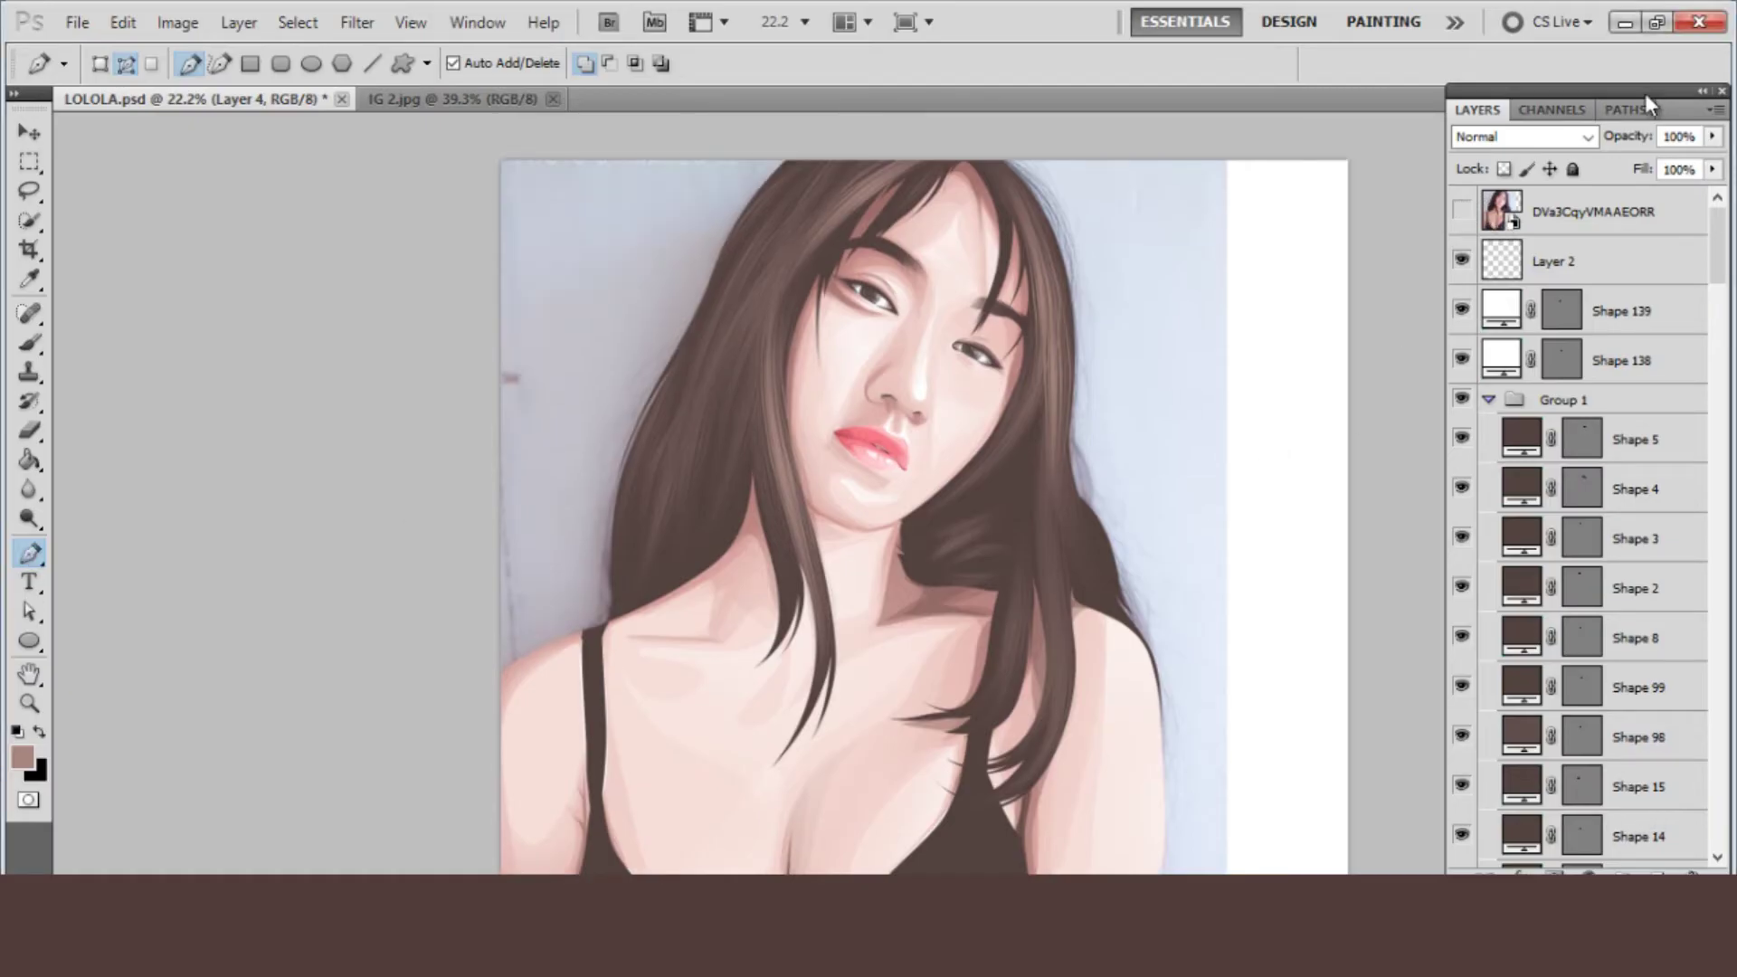
pyautogui.click(1462, 211)
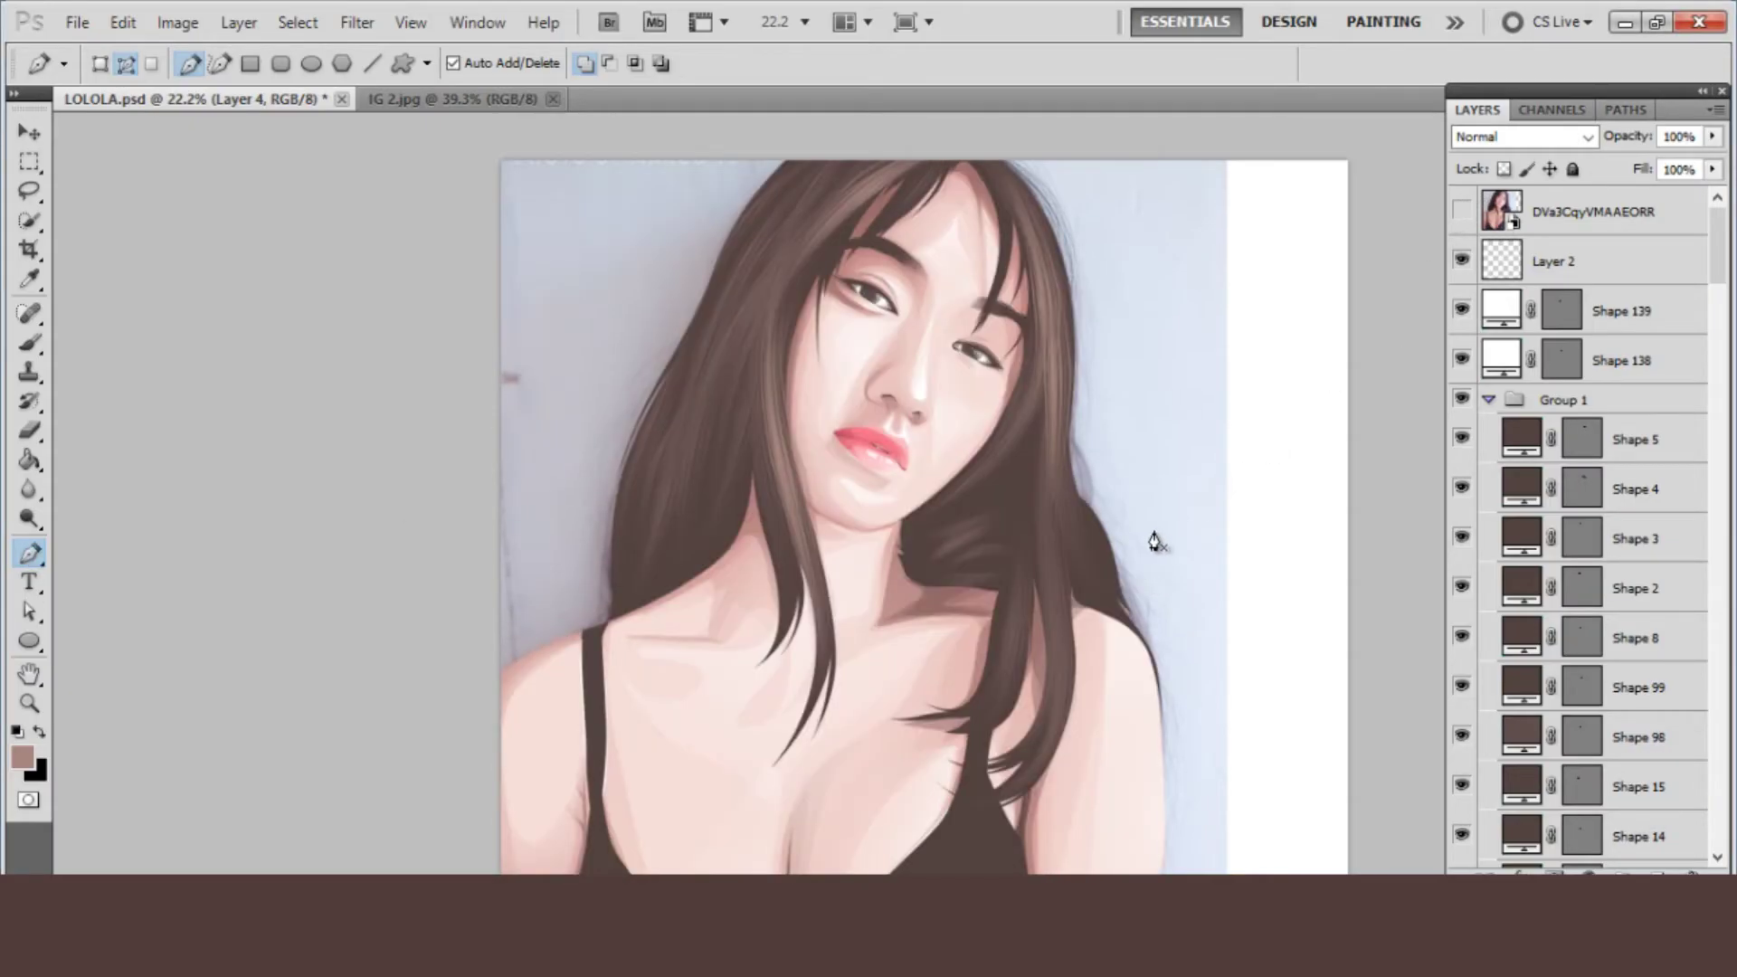
pyautogui.click(1074, 530)
pyautogui.click(1112, 602)
pyautogui.press('Escape')
pyautogui.click(1049, 556)
pyautogui.click(1057, 629)
pyautogui.click(1065, 703)
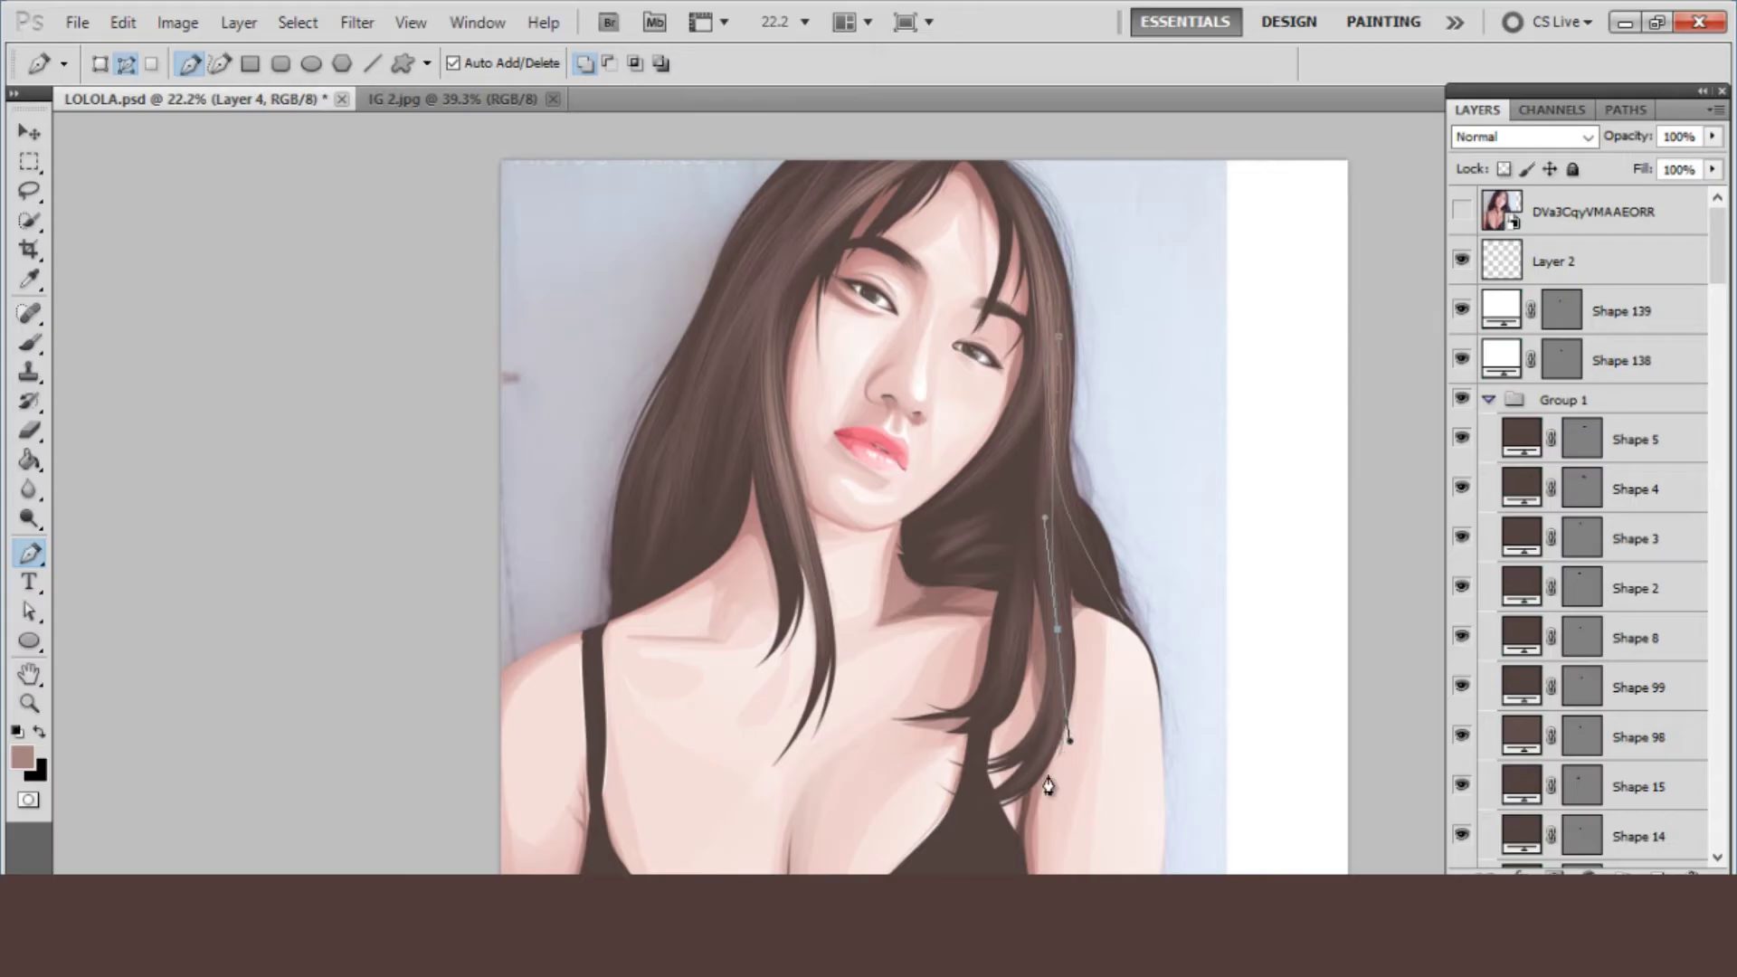
pyautogui.rightClick(918, 637)
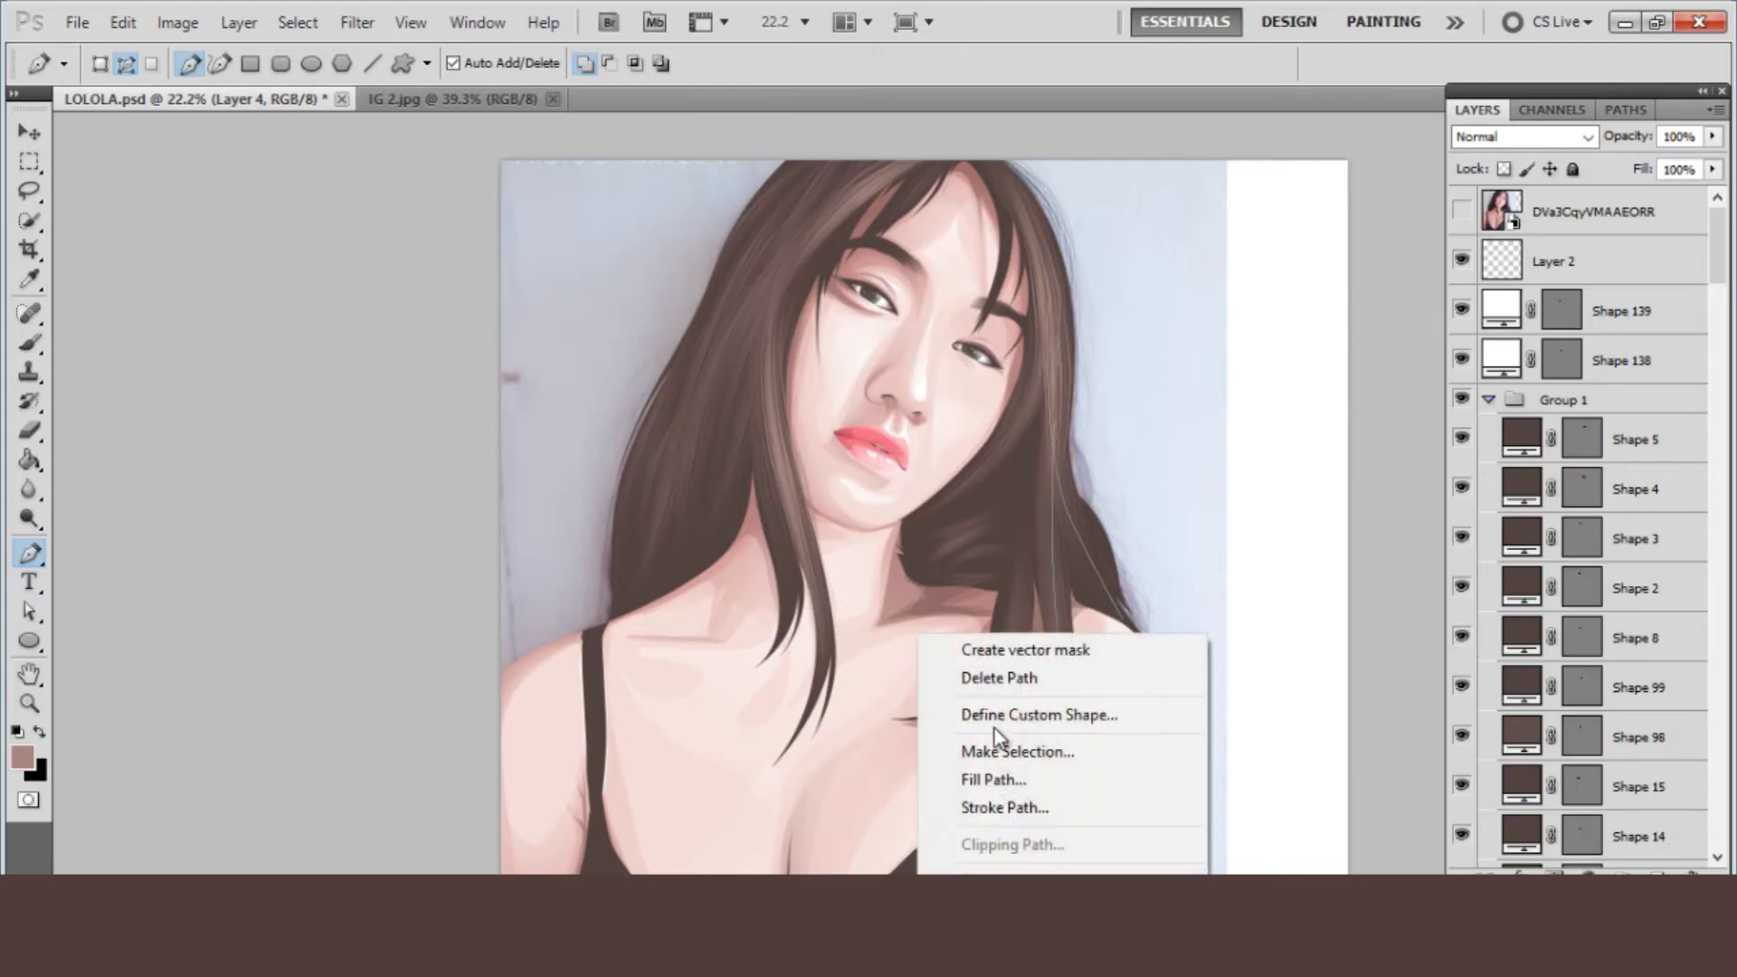
pyautogui.click(1008, 817)
pyautogui.press('Return')
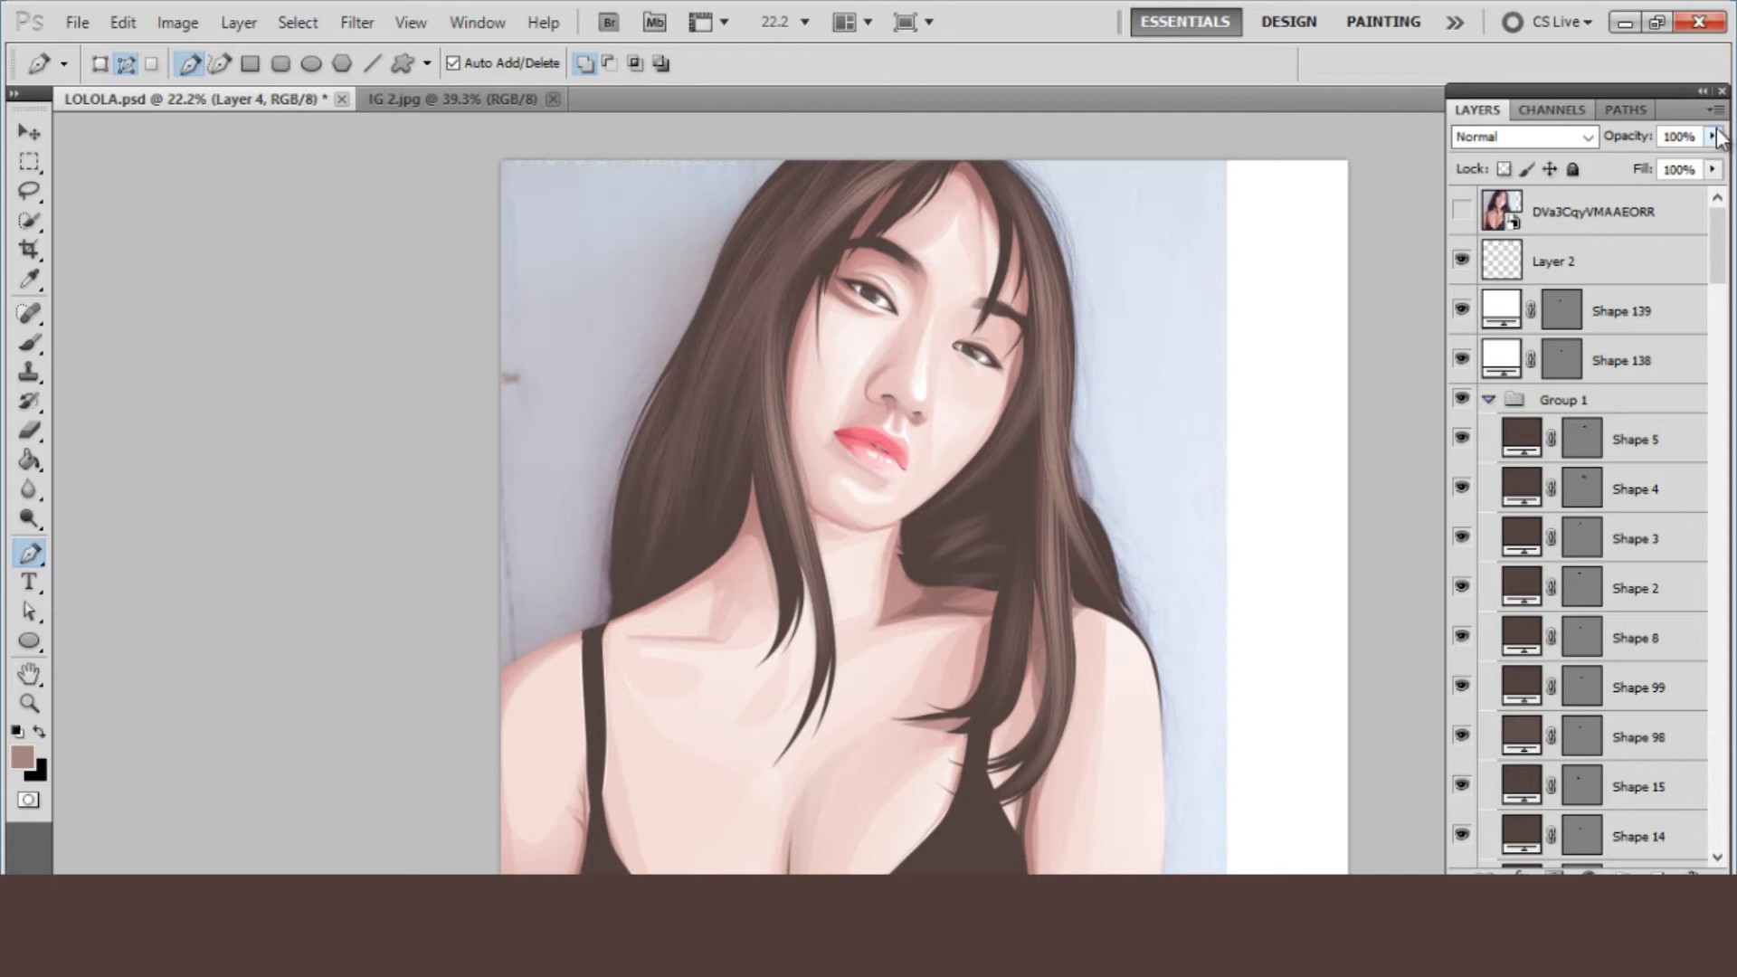
# - Set Layer 4 opacity to 80% and stroke a curved strand down the left hair
pyautogui.moveTo(1717, 135); pyautogui.dragTo(1688, 176)
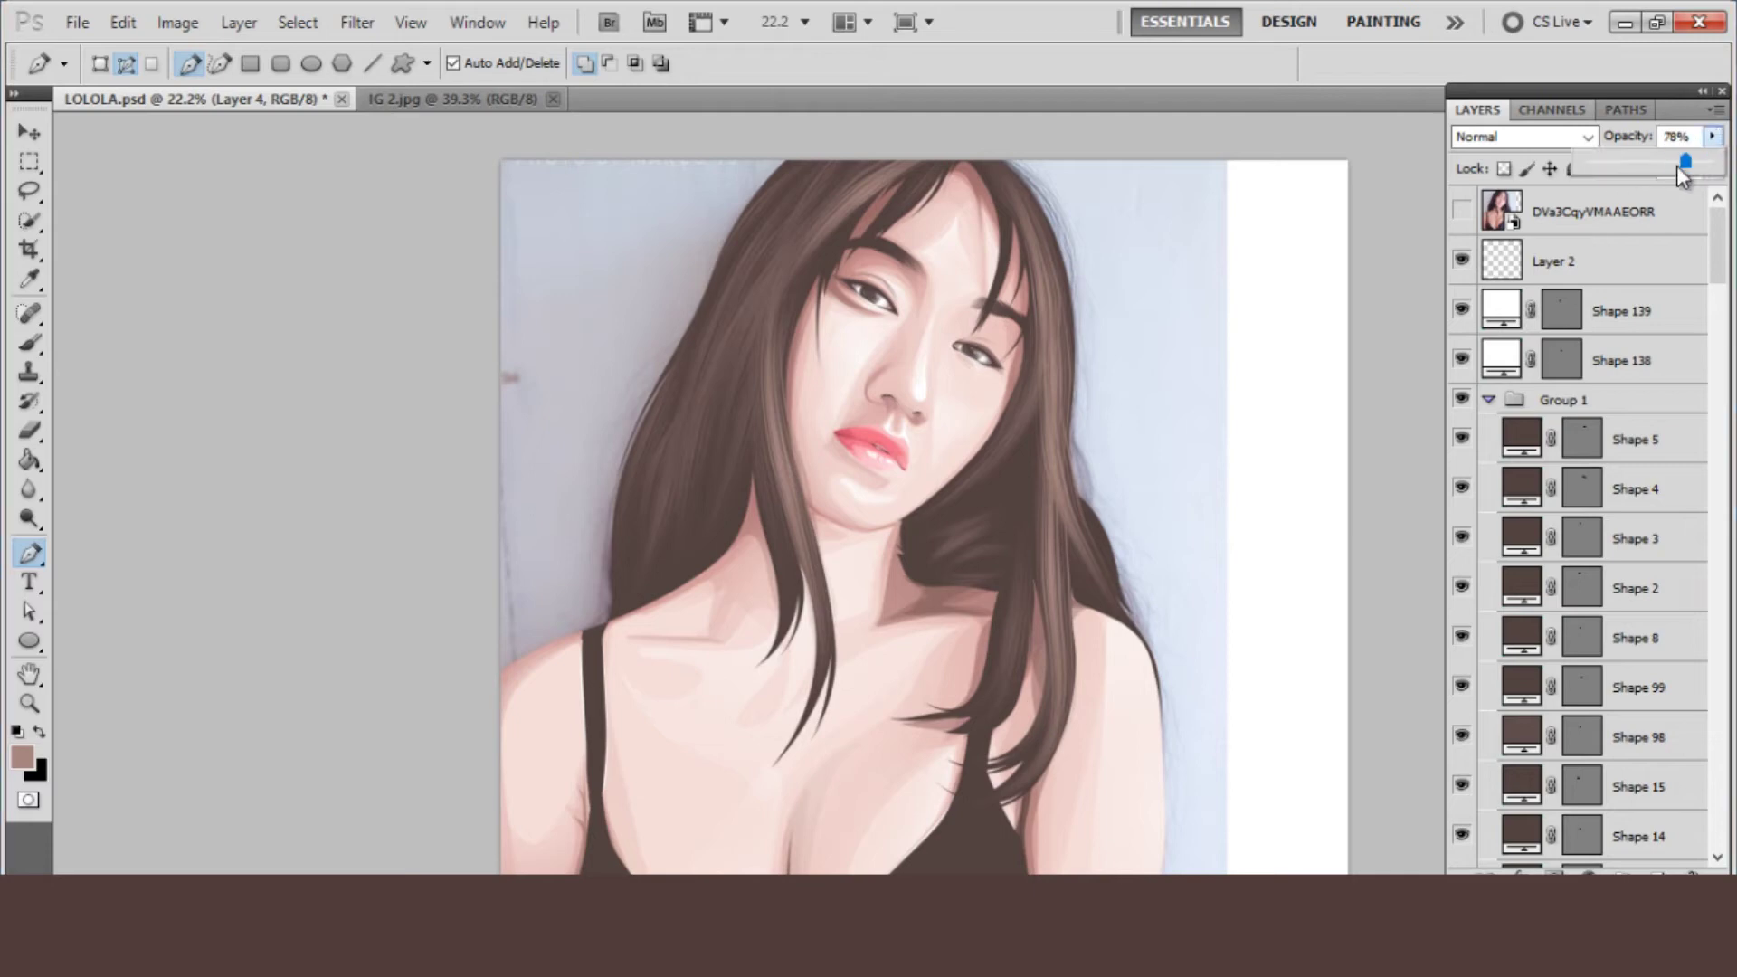
pyautogui.click(1463, 214)
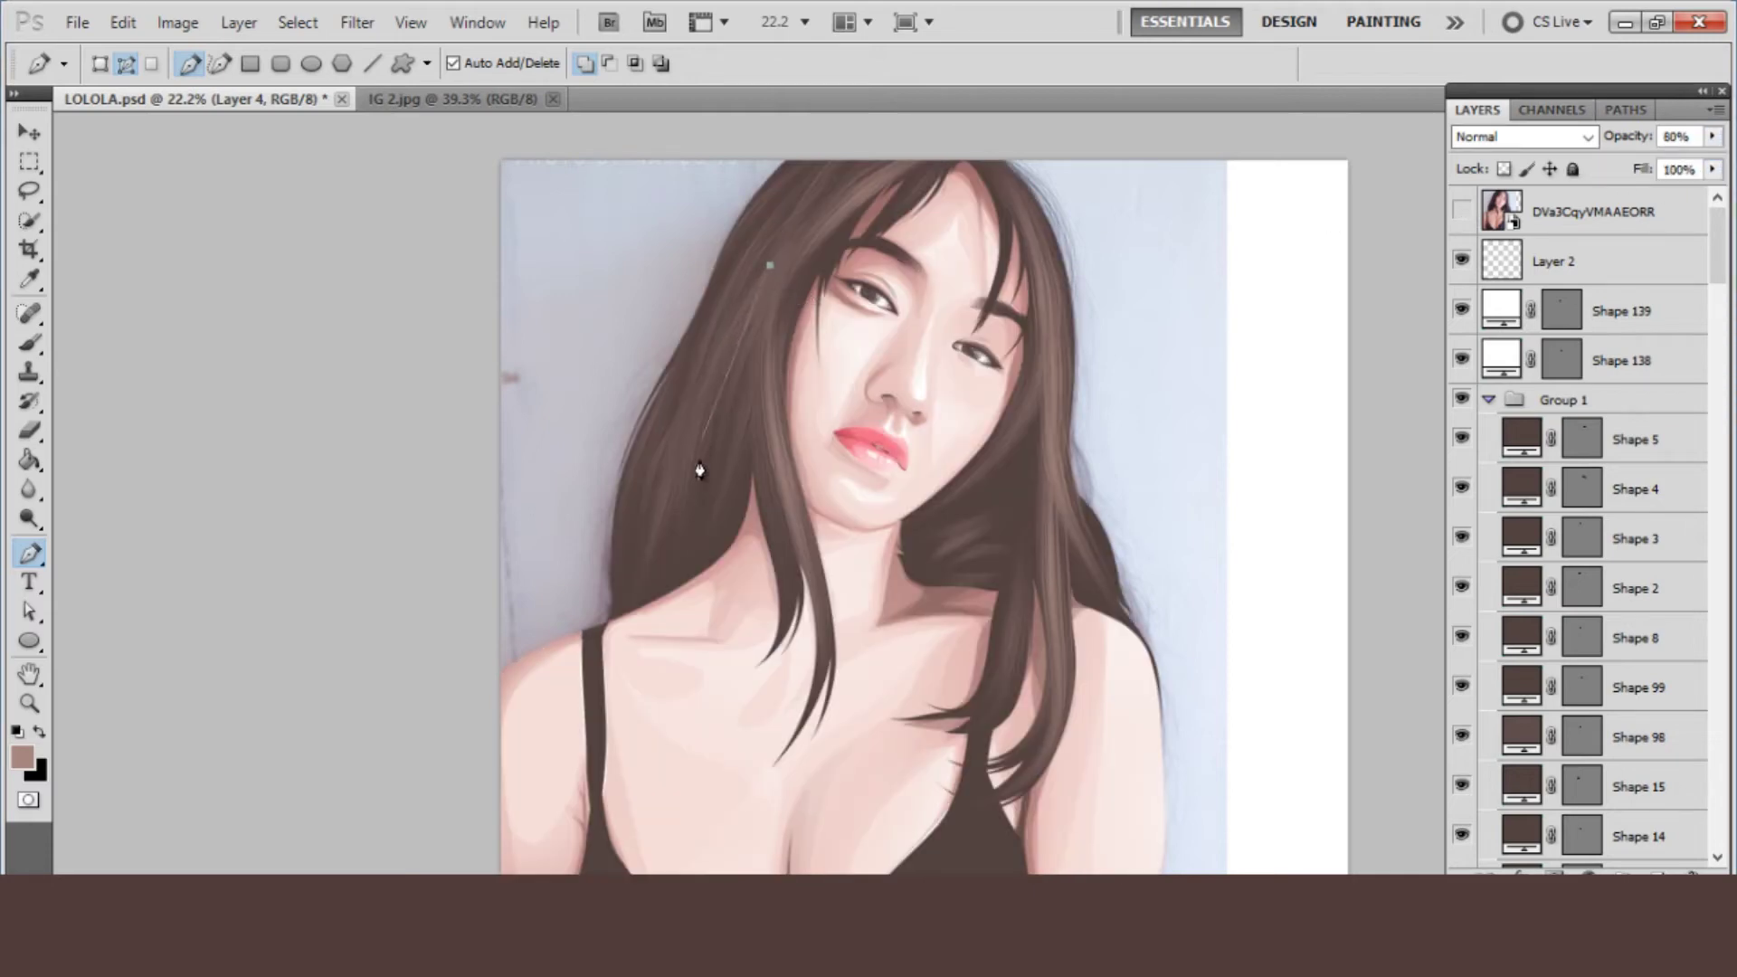
pyautogui.moveTo(701, 444); pyautogui.dragTo(677, 564)
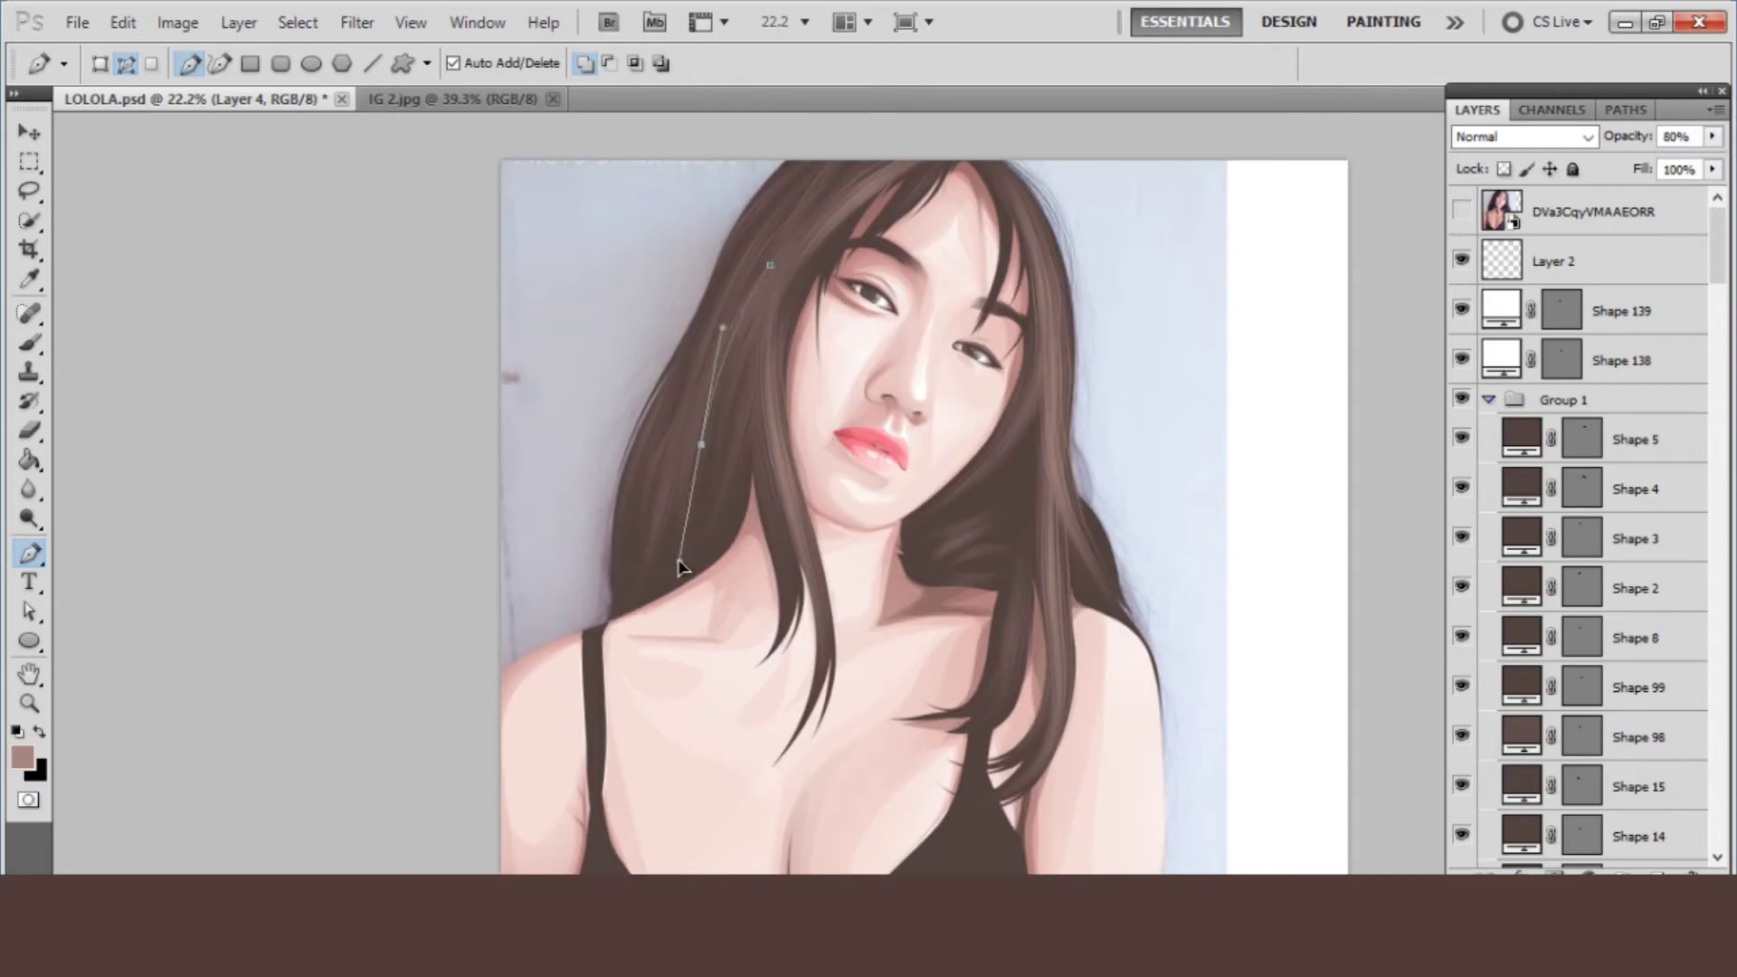
pyautogui.rightClick(629, 482)
pyautogui.click(704, 658)
pyautogui.press('Return')
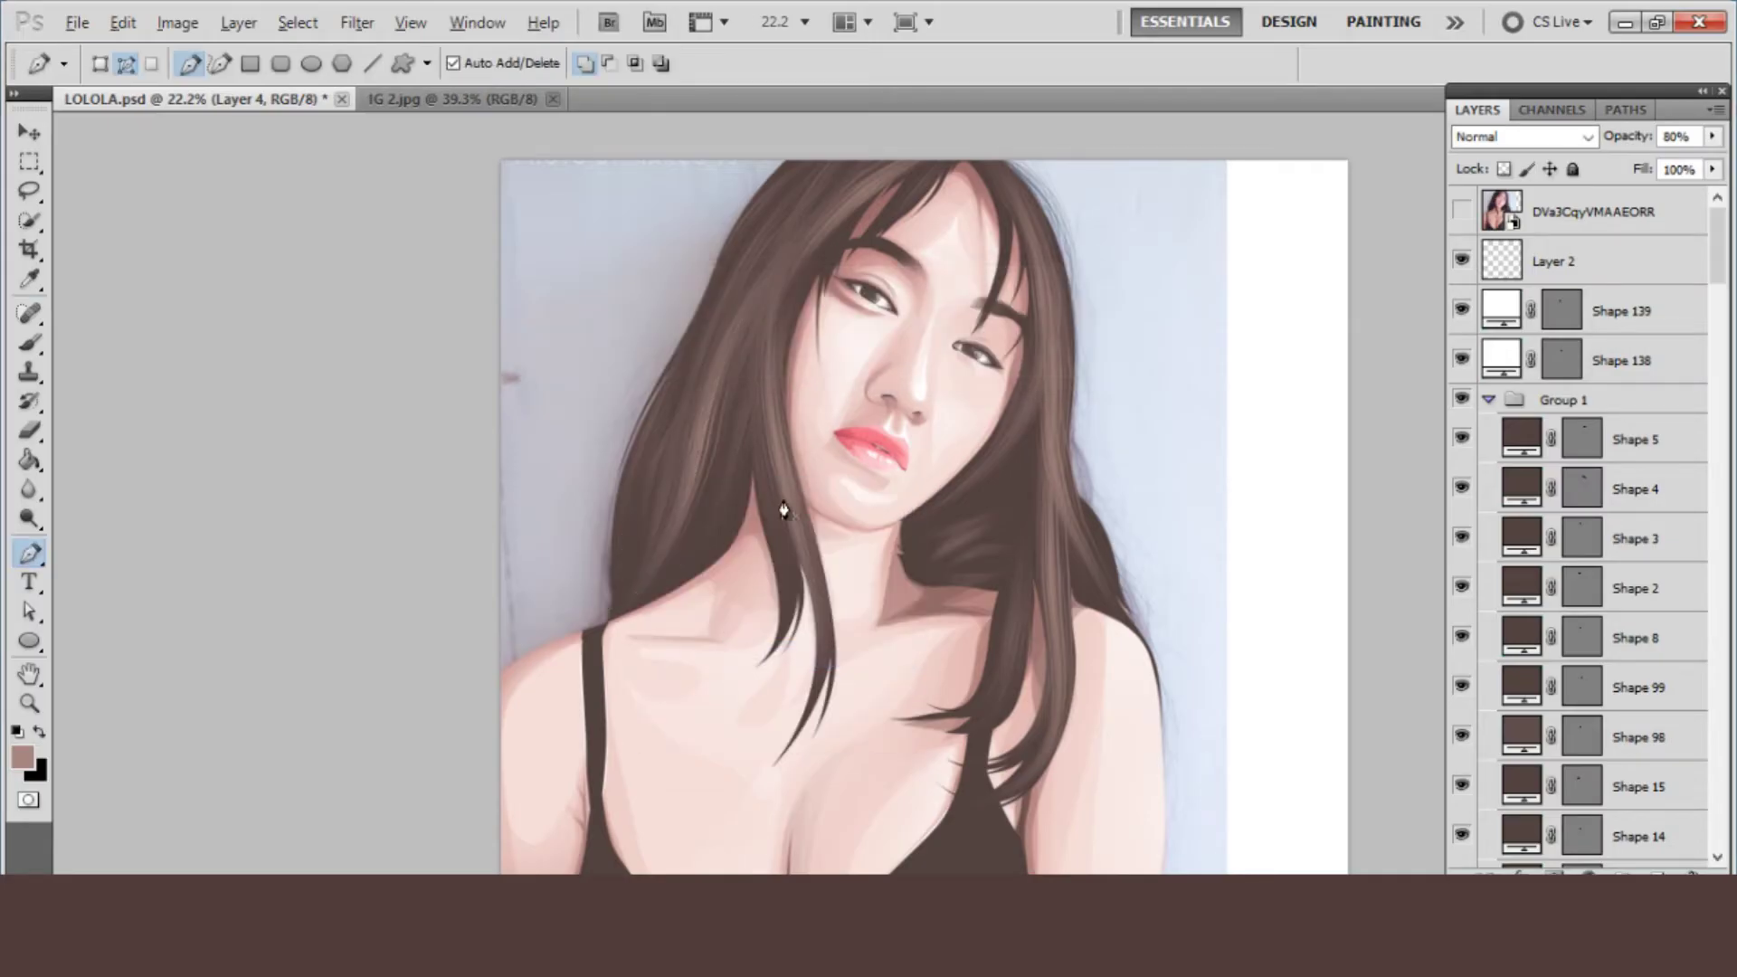
# - Stroke a strand from the top of the fringe curving down toward the eye
pyautogui.hotkey('ctrl', '-')
pyautogui.click(1460, 217)
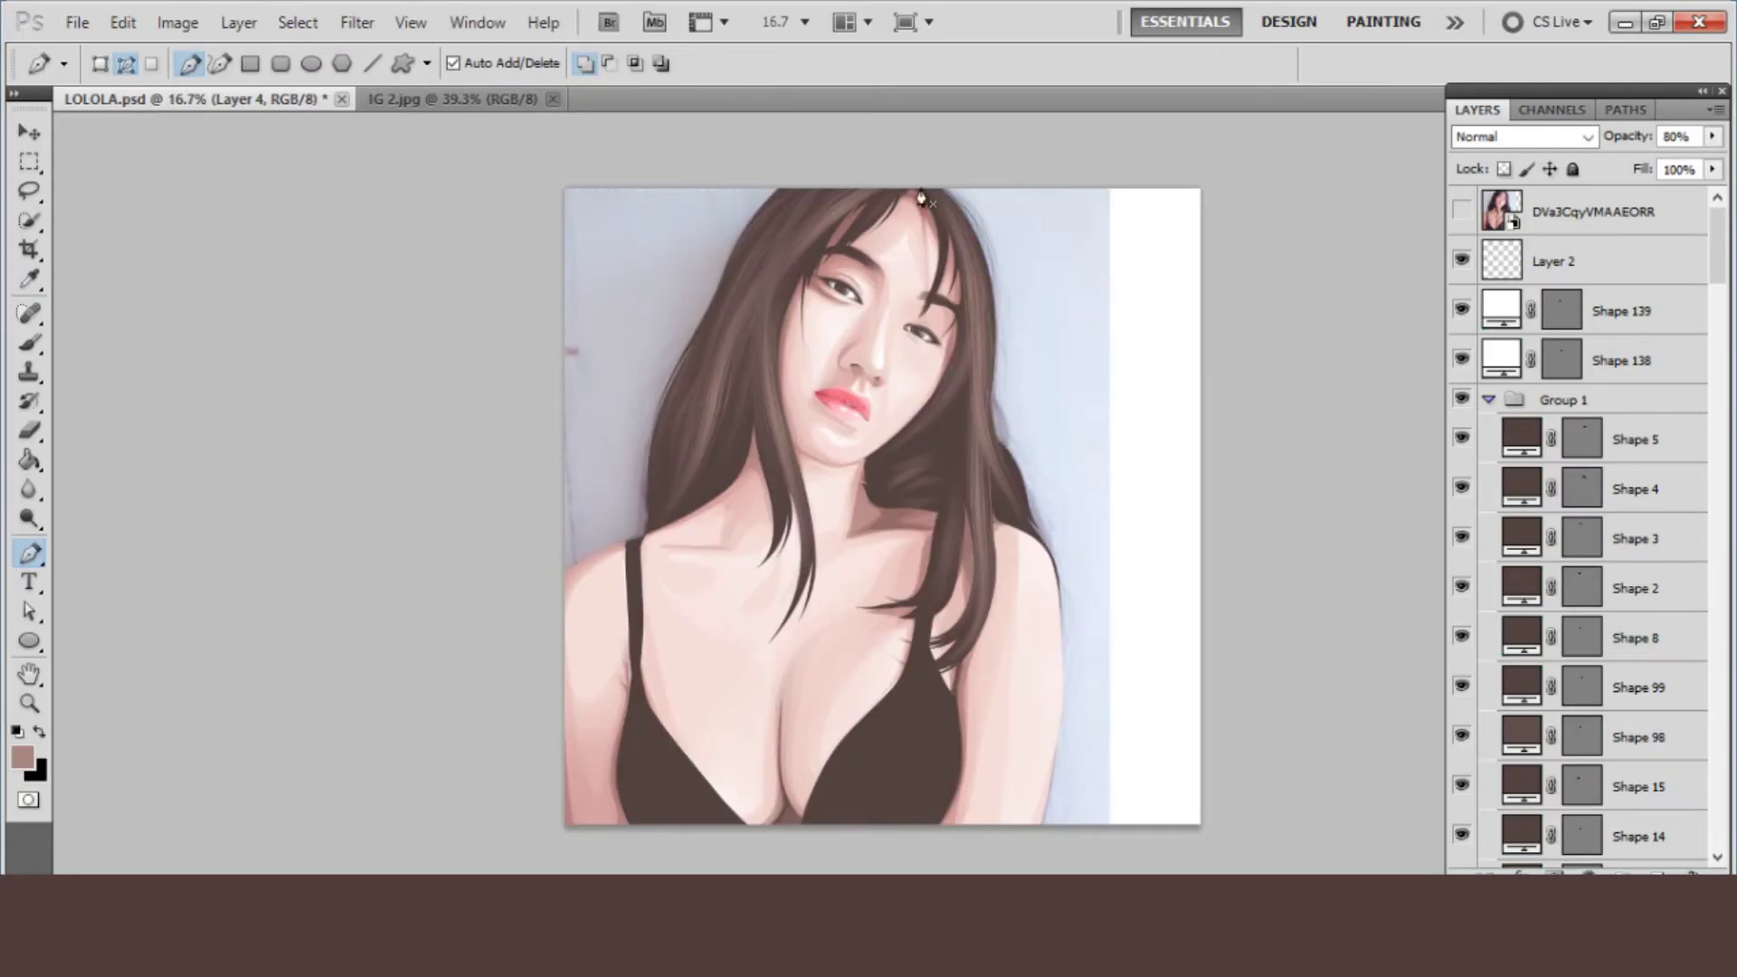
pyautogui.click(1461, 211)
pyautogui.scroll(3, 942, 193)
pyautogui.scroll(1, 975, 239)
pyautogui.click(982, 178)
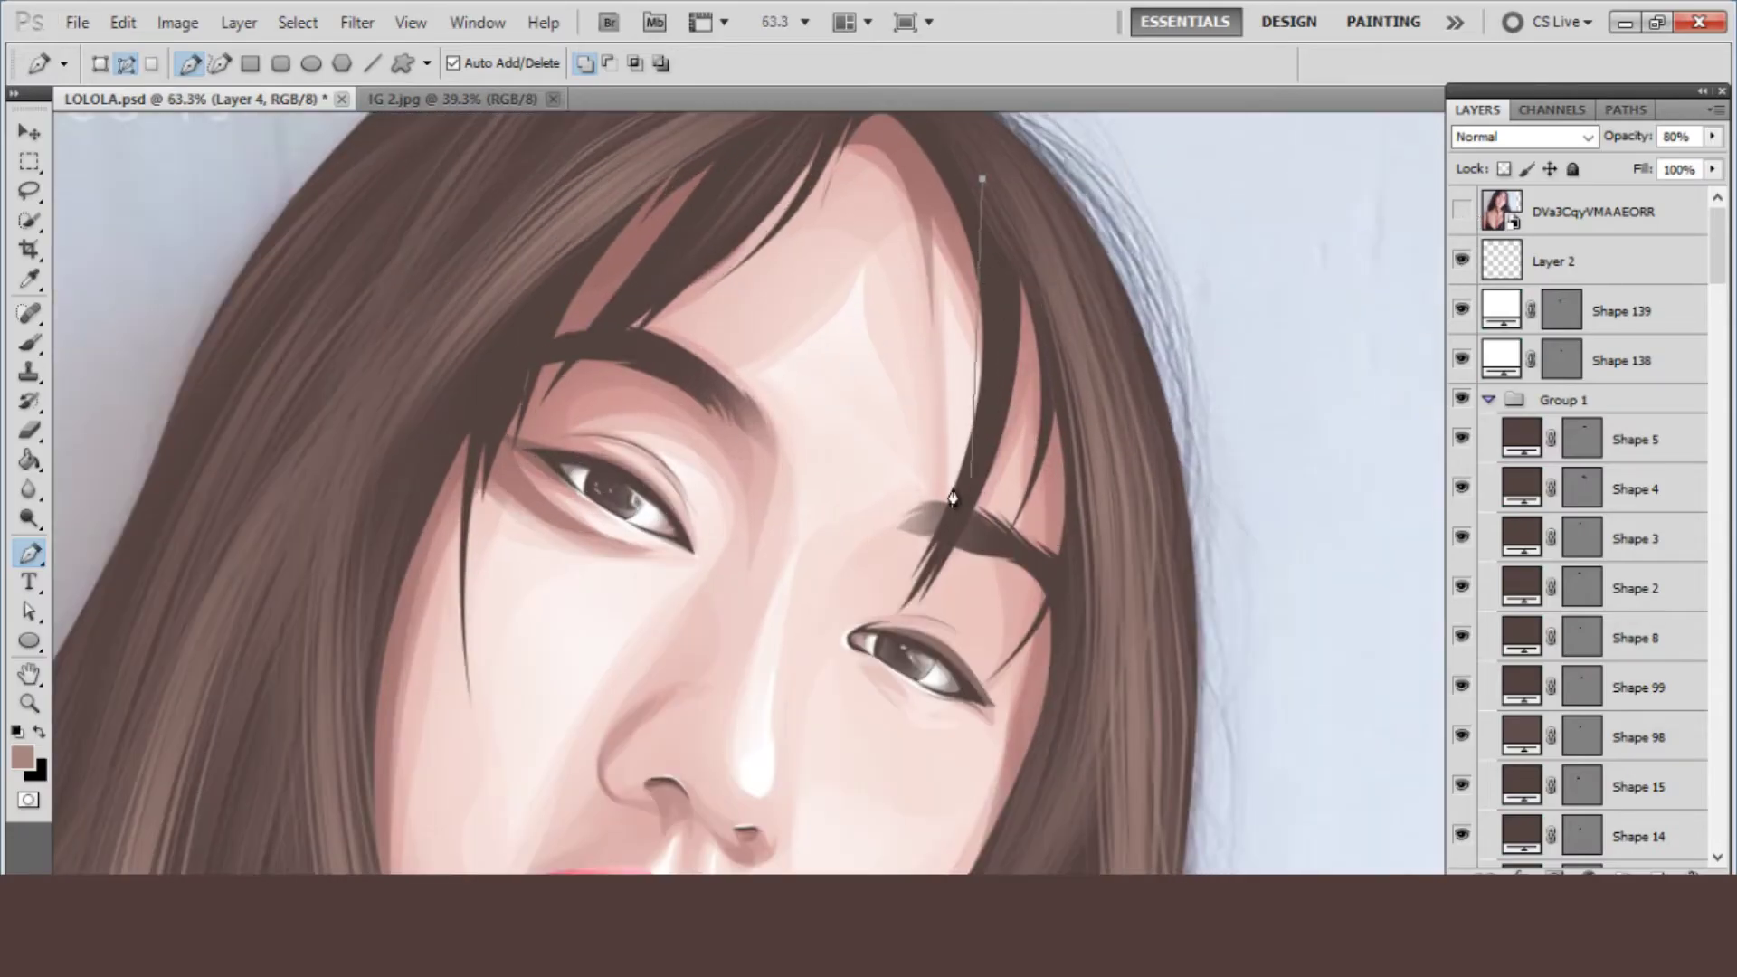
pyautogui.moveTo(950, 533); pyautogui.dragTo(863, 656)
pyautogui.rightClick(827, 395)
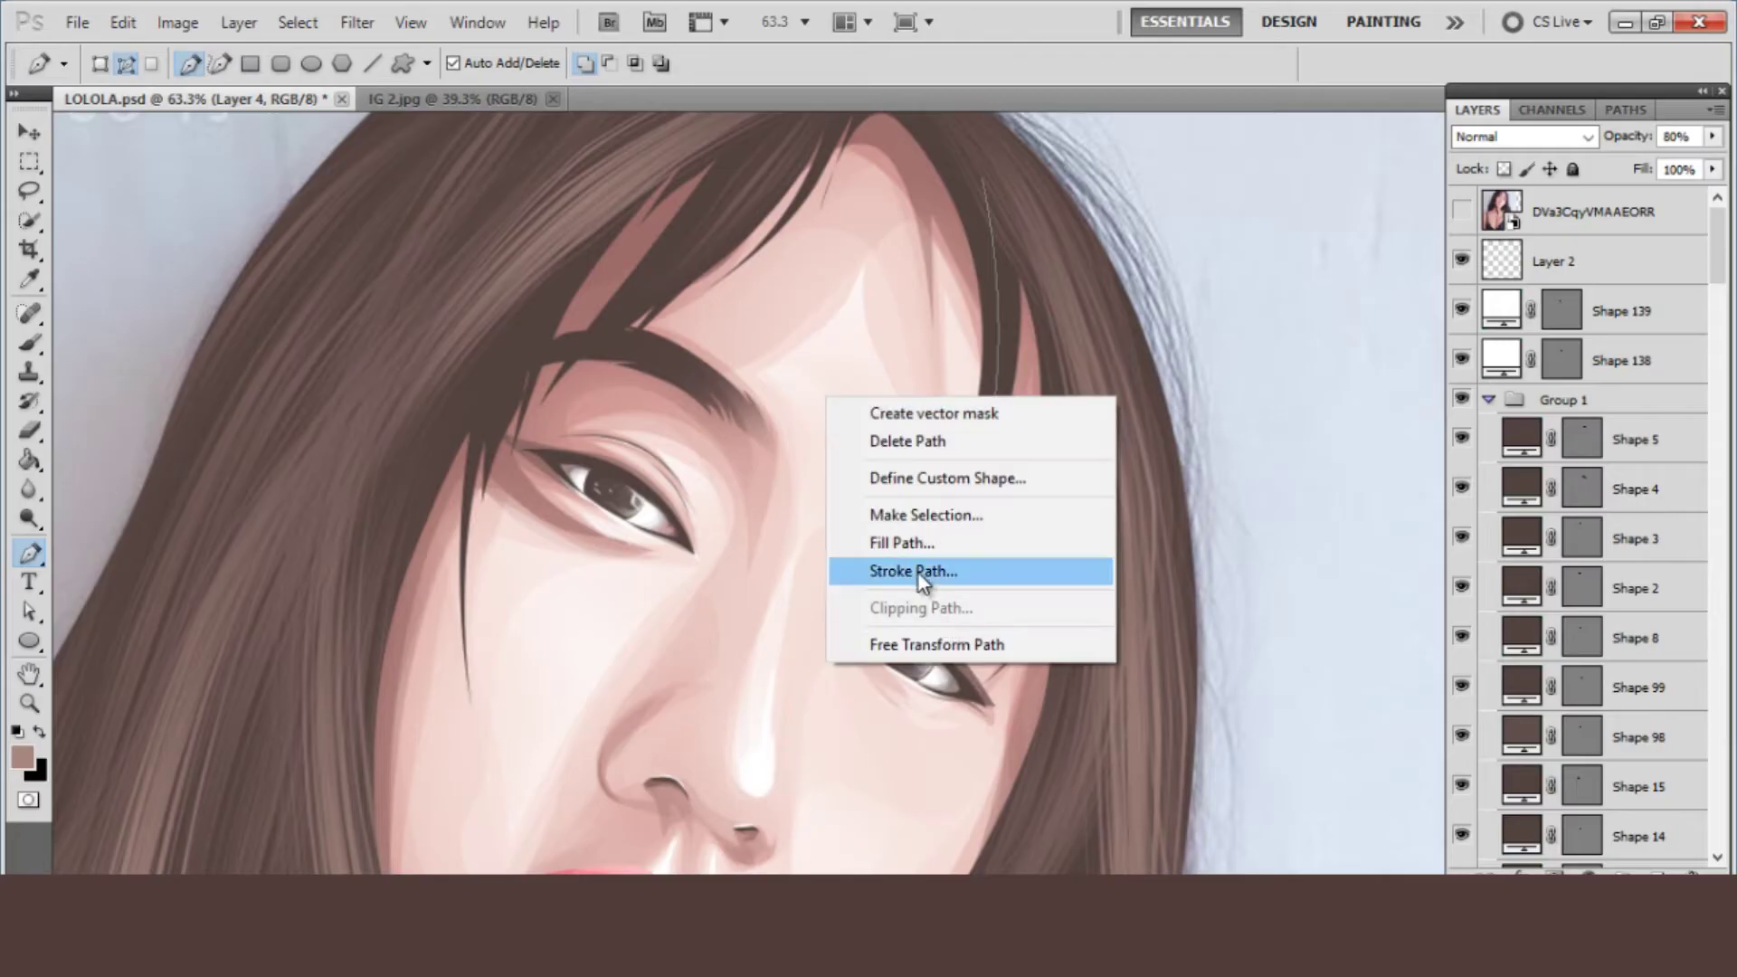
pyautogui.click(915, 570)
pyautogui.press('Return')
# - Trace a central hair strand down toward the chest and stroke it with the brush
pyautogui.scroll(-3, 918, 574)
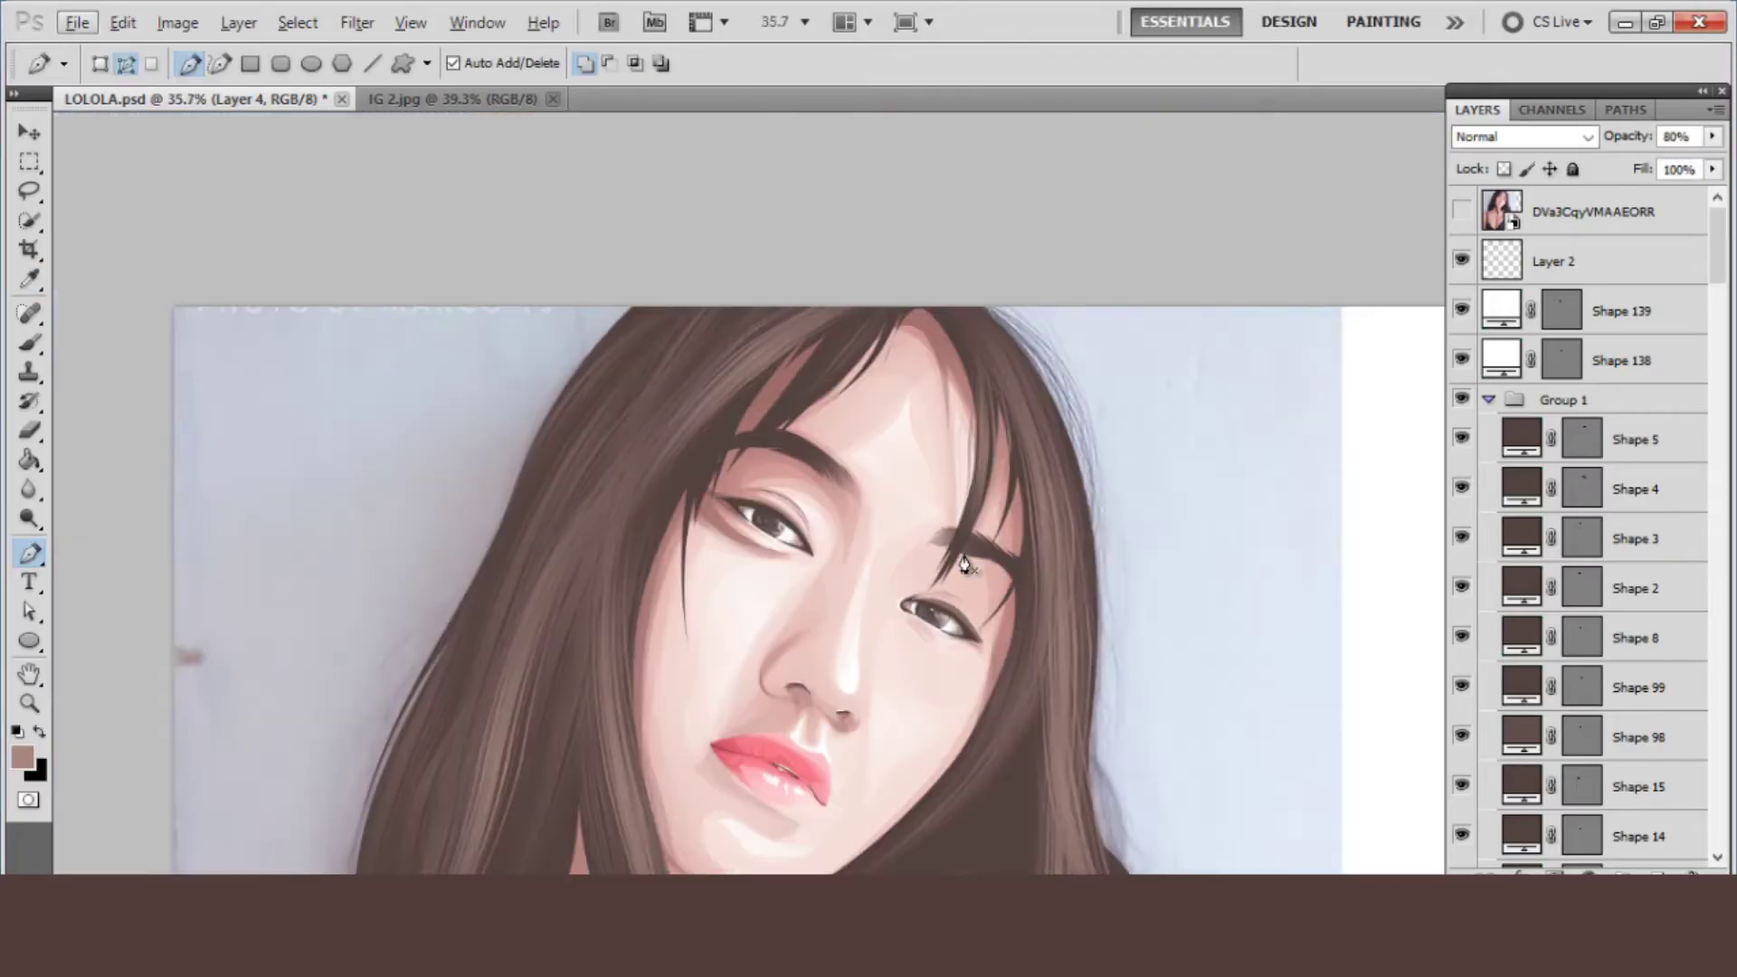
pyautogui.scroll(-2, 998, 502)
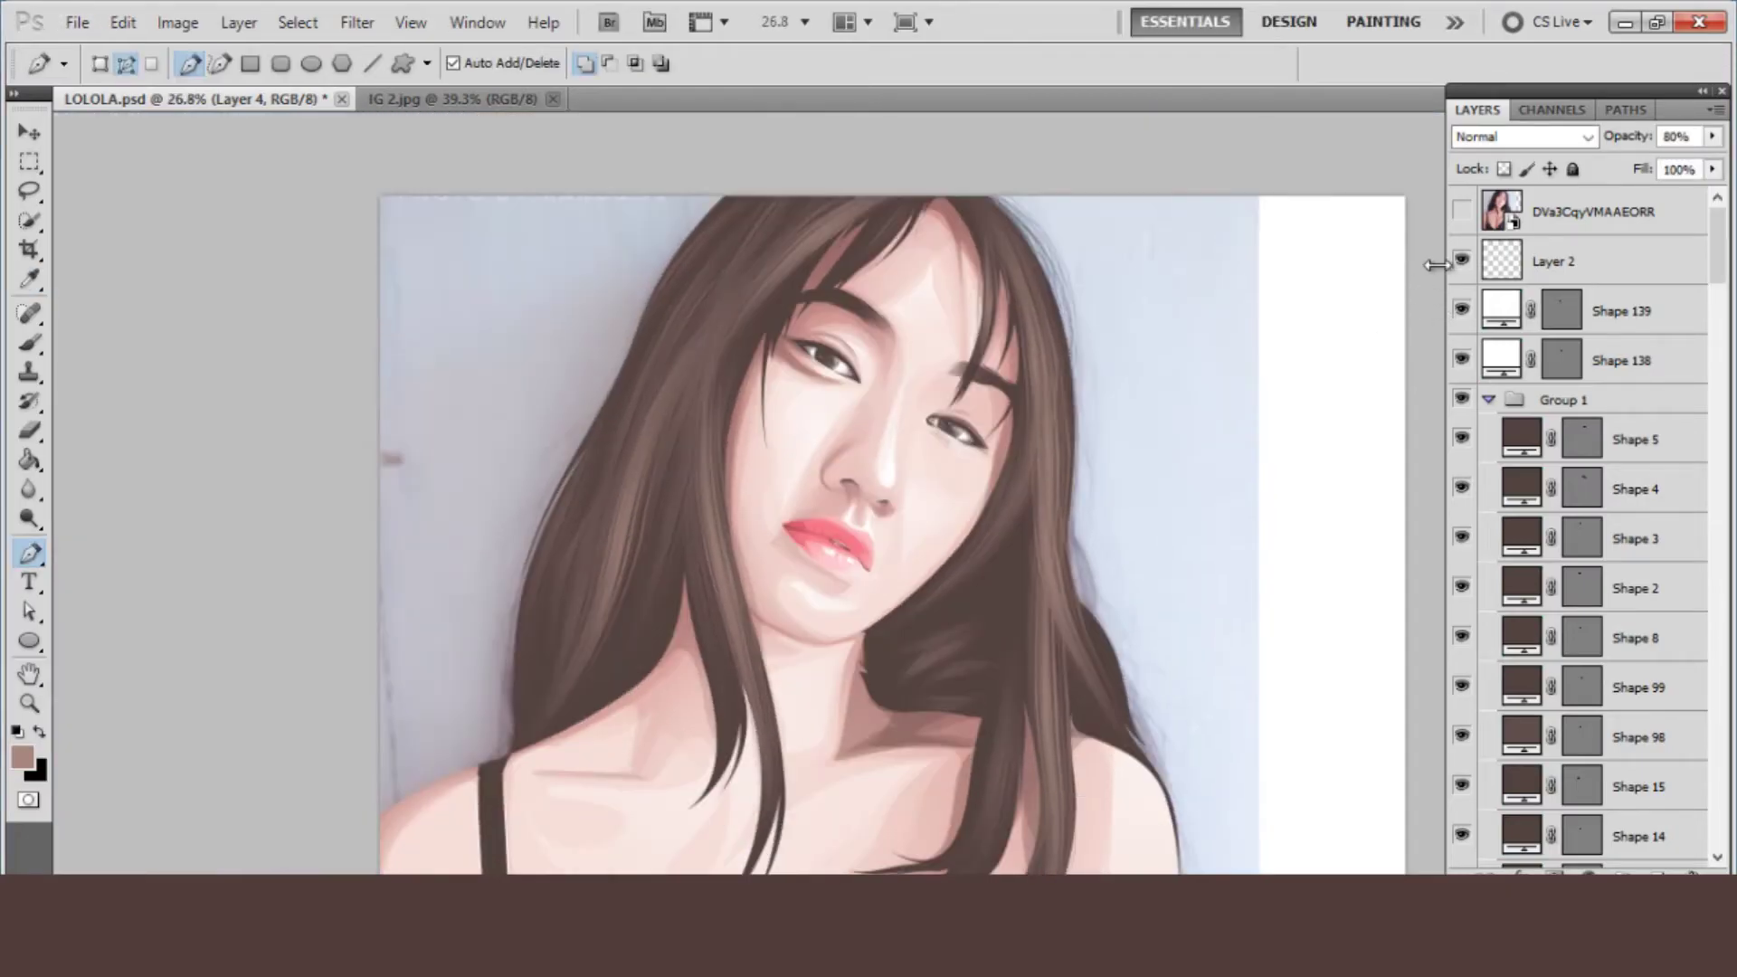
pyautogui.click(1461, 210)
pyautogui.scroll(-1, 969, 594)
pyautogui.scroll(-1, 1078, 448)
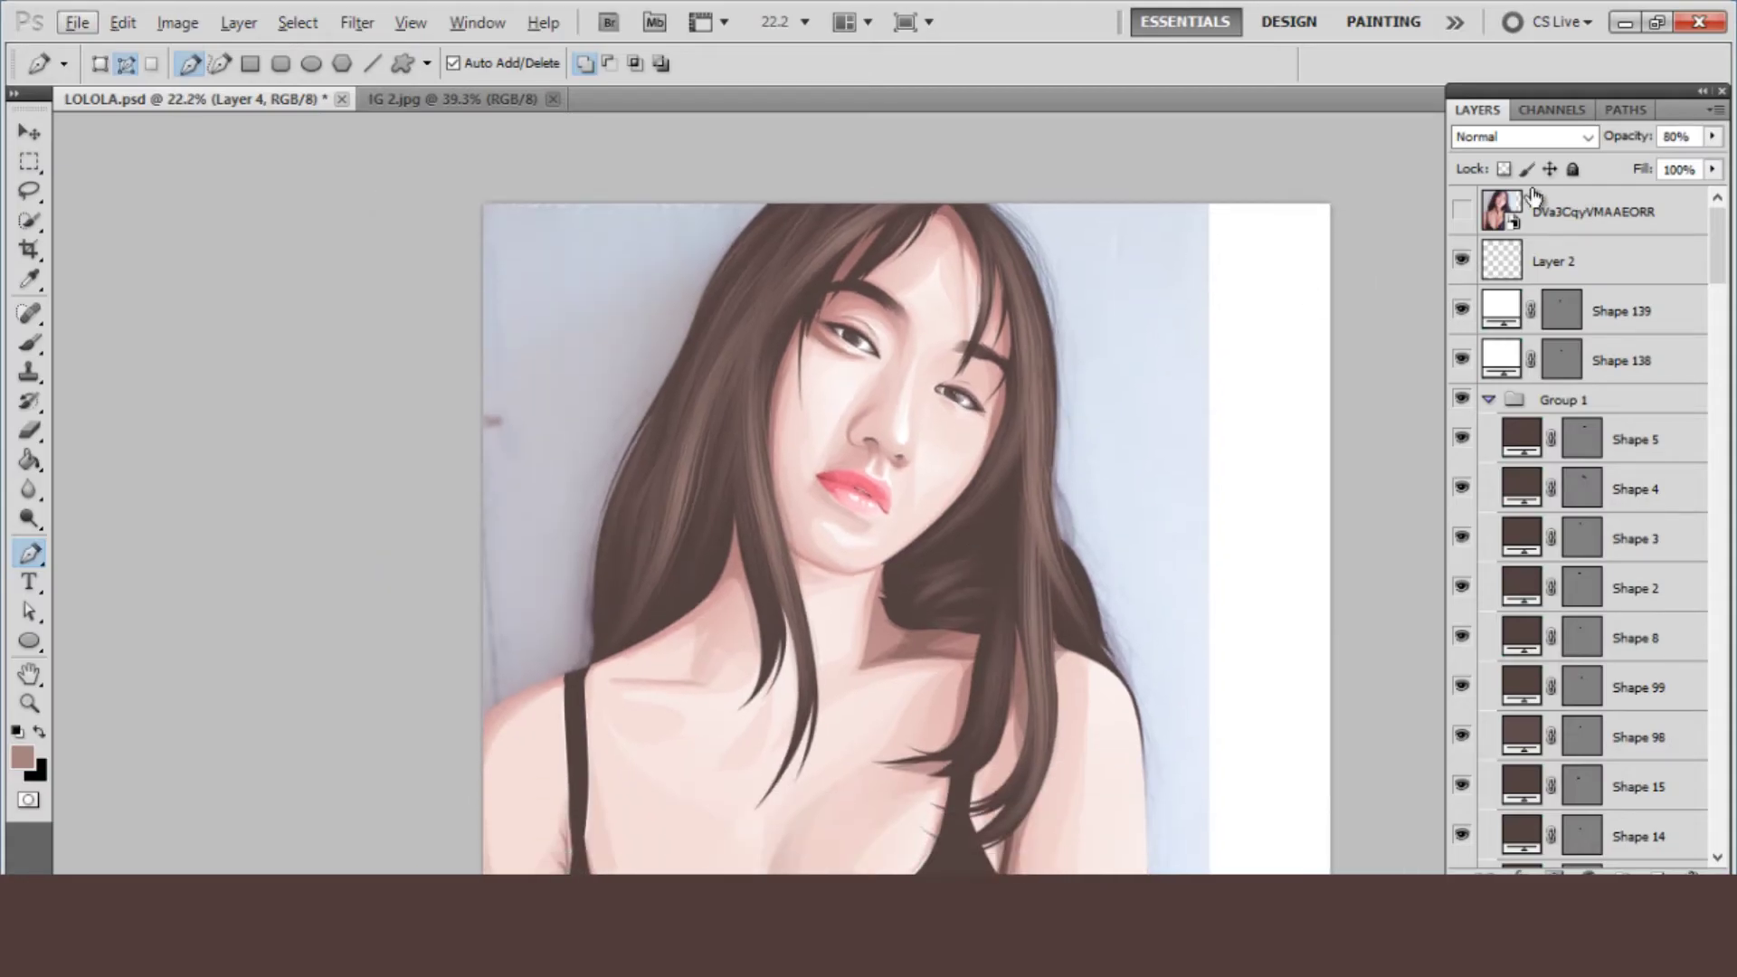
pyautogui.click(1461, 211)
pyautogui.click(798, 267)
pyautogui.click(752, 375)
pyautogui.click(772, 503)
pyautogui.click(793, 634)
pyautogui.moveTo(796, 644); pyautogui.dragTo(805, 665)
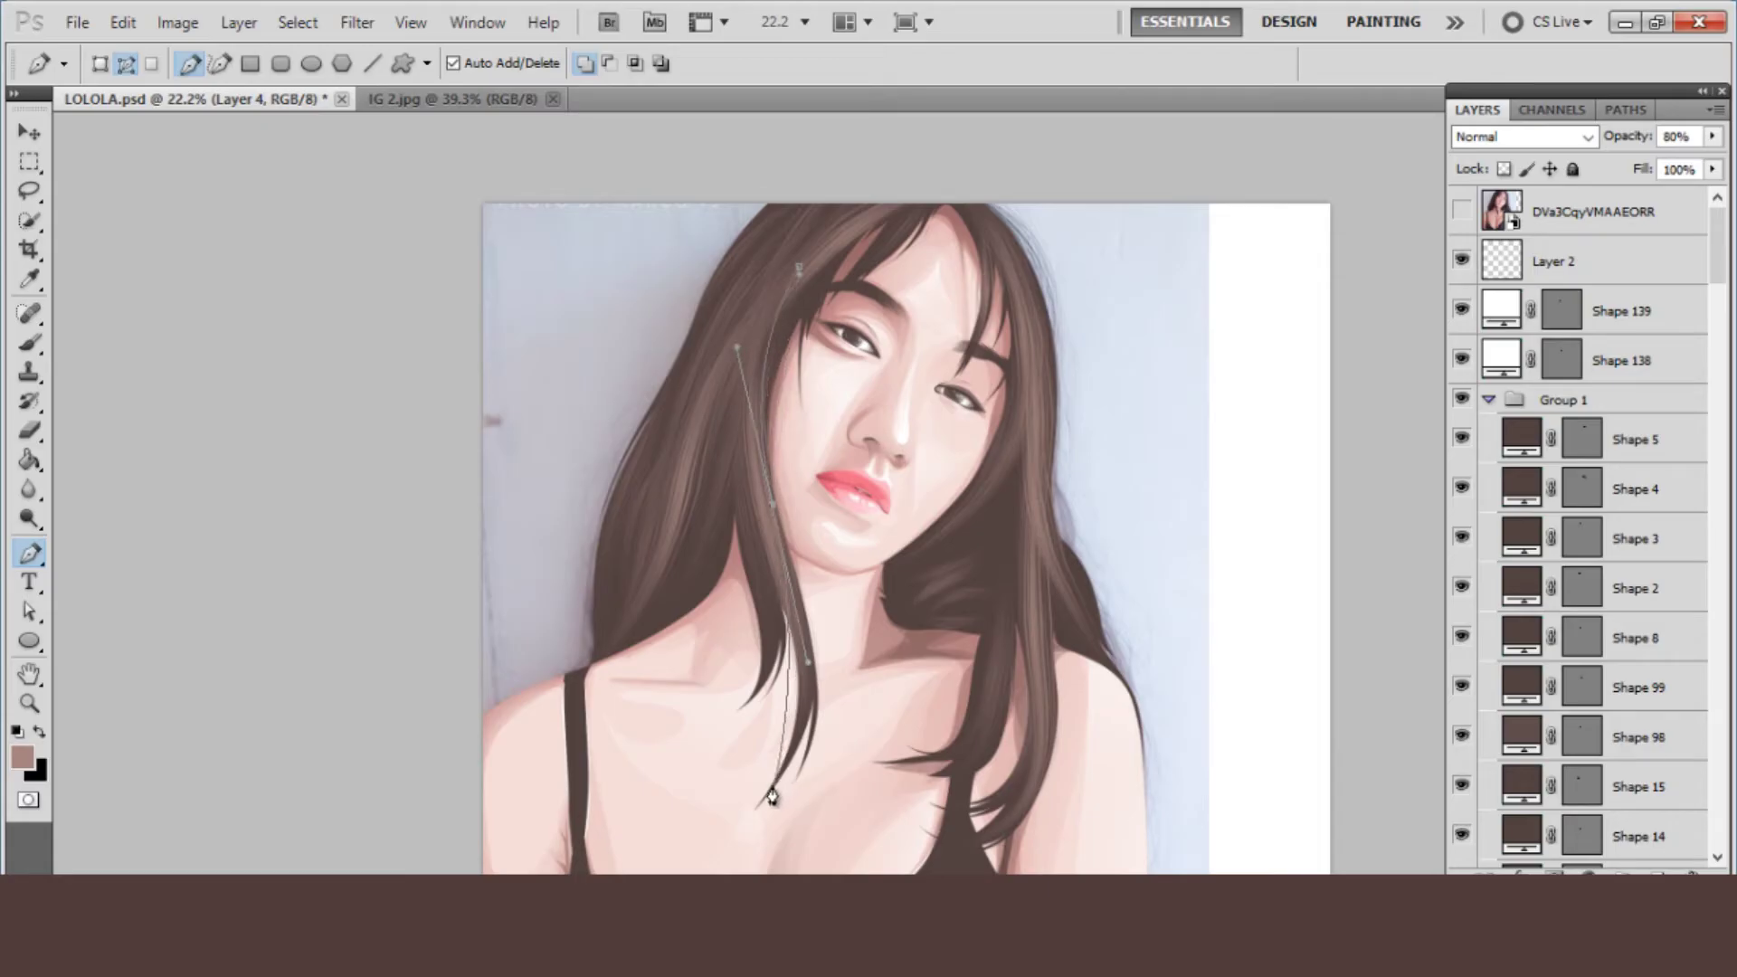
pyautogui.click(724, 828)
pyautogui.press('Return')
pyautogui.rightClick(642, 579)
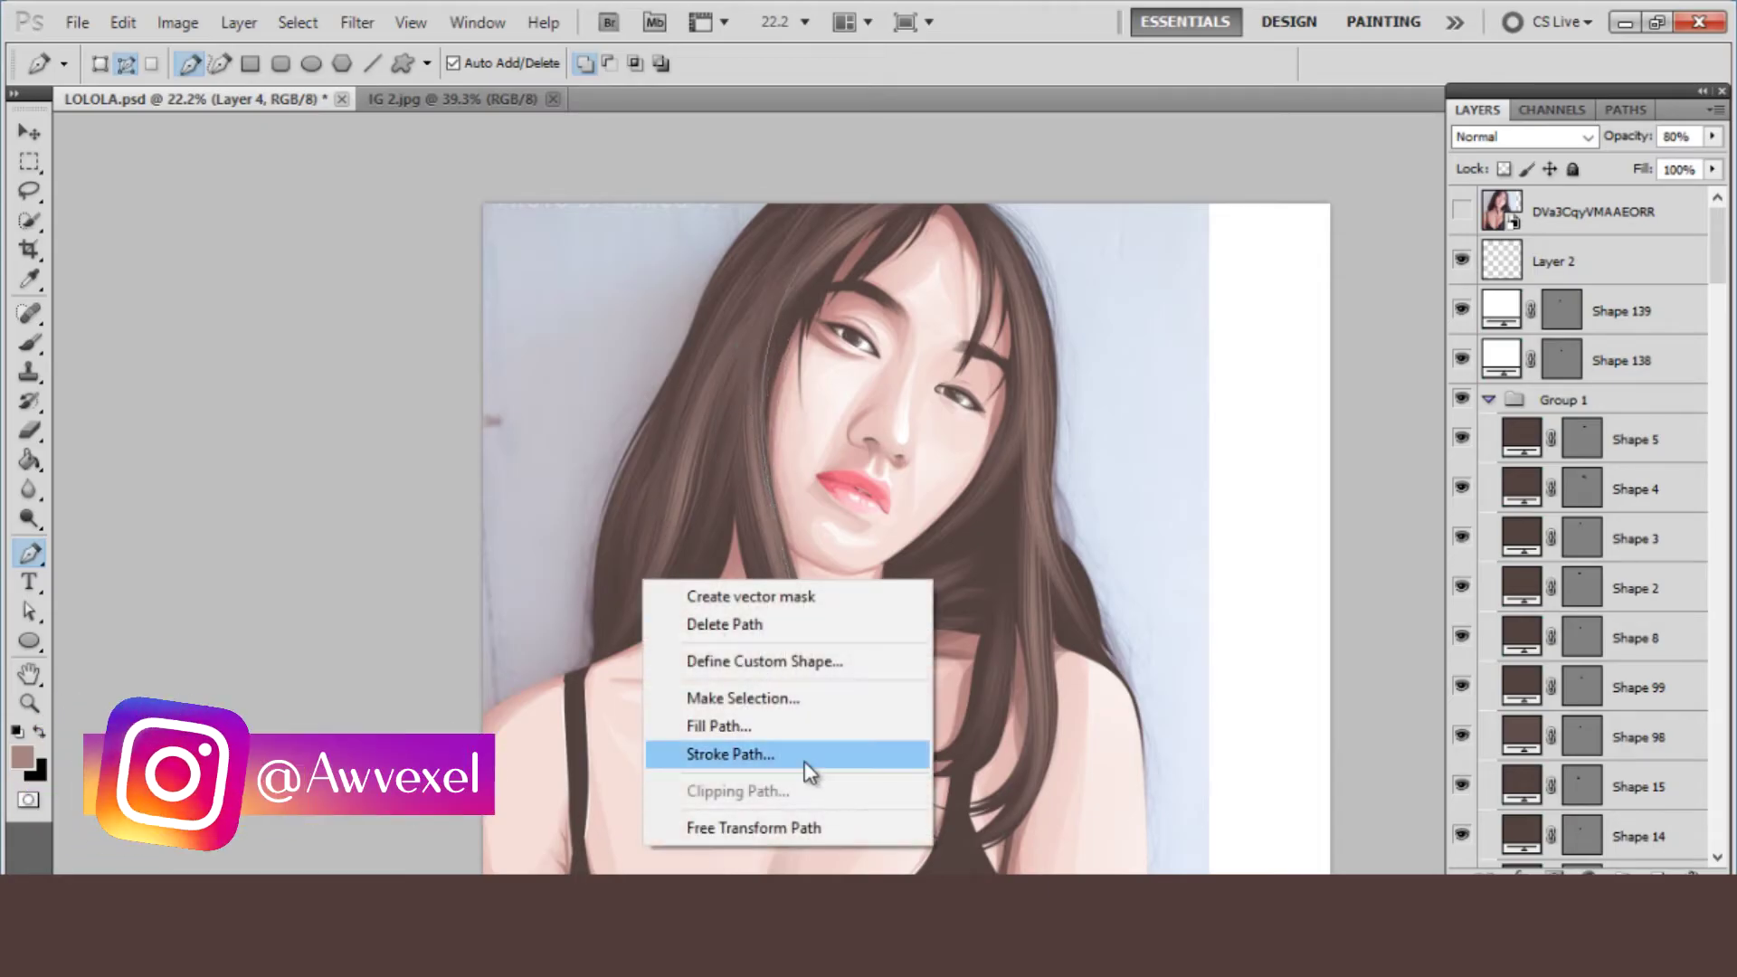
pyautogui.click(799, 768)
pyautogui.press('Return')
# - Stroke a short right-side strand curving down onto the chest, then compare with the reference
pyautogui.scroll(-2, 788, 773)
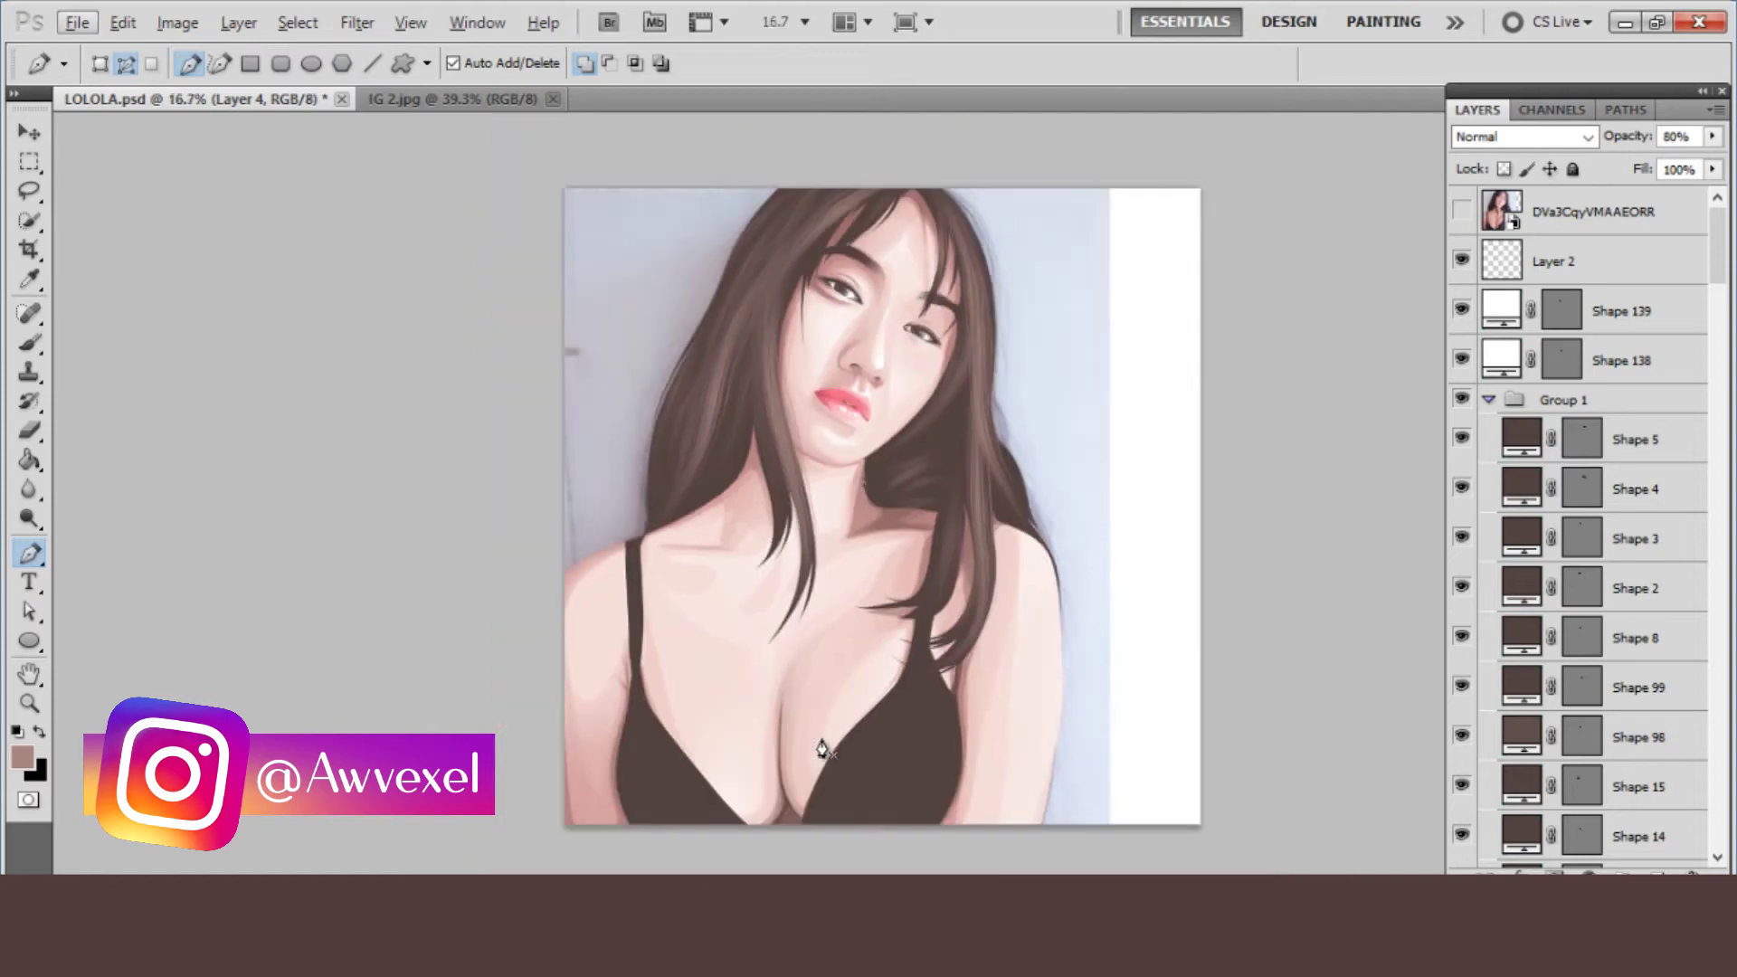
pyautogui.click(1463, 210)
pyautogui.click(974, 403)
pyautogui.click(986, 565)
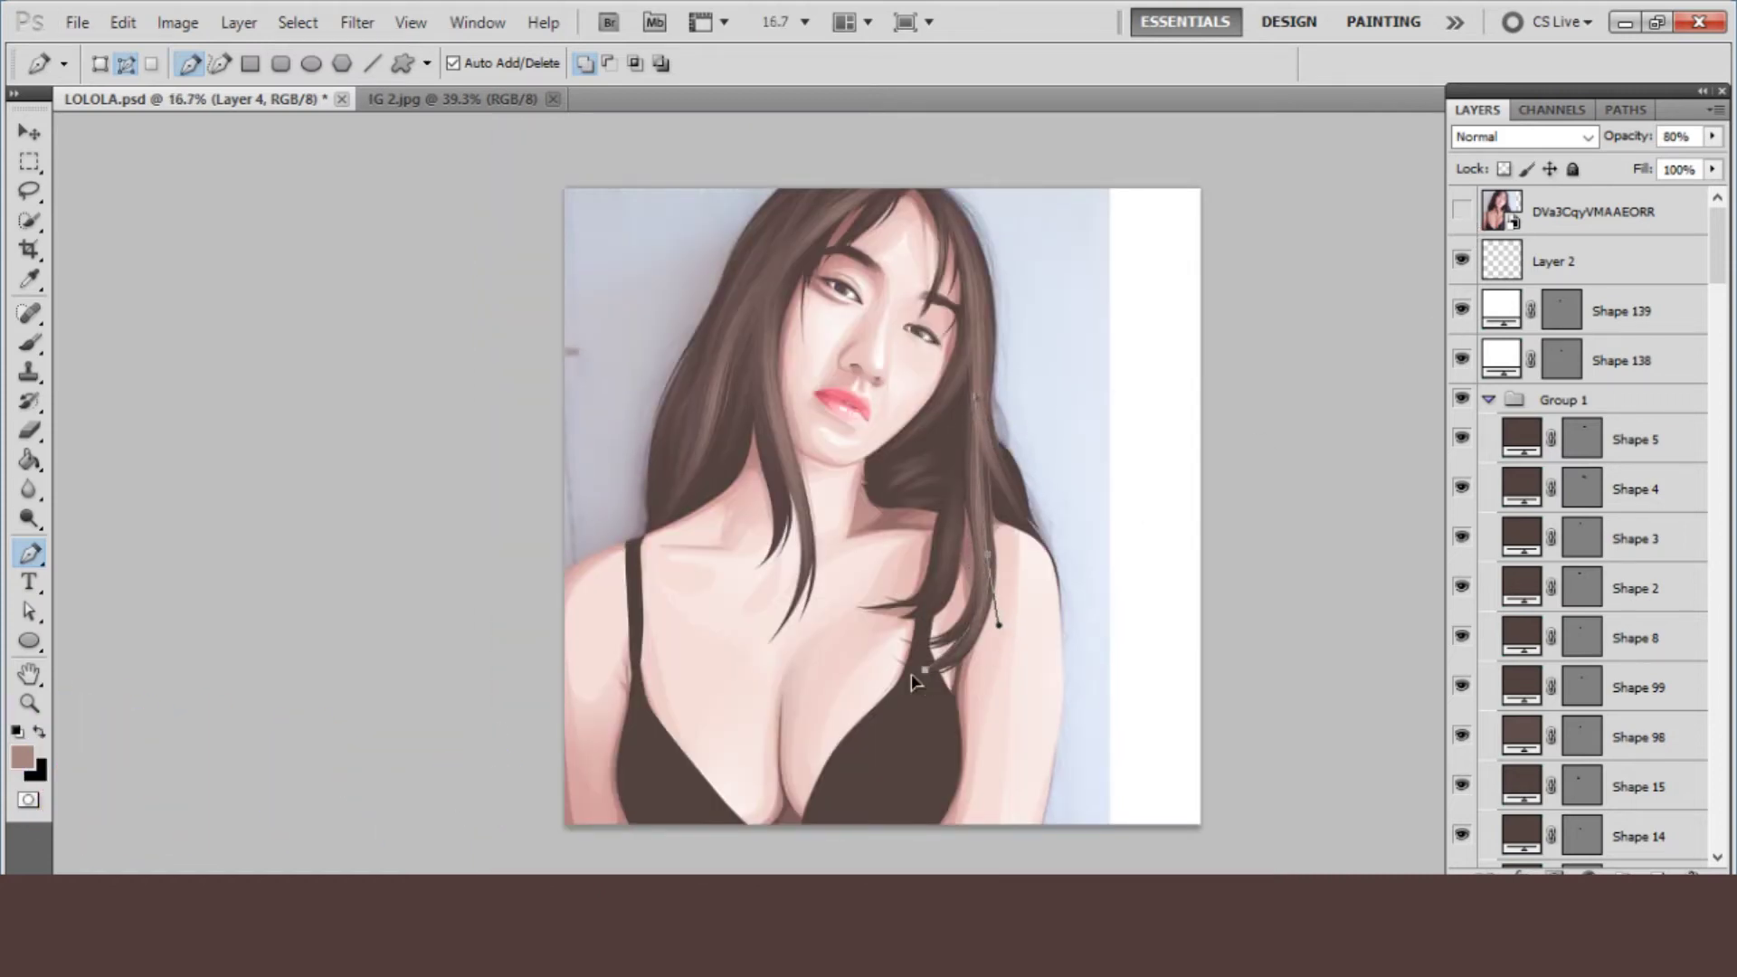
pyautogui.press('Return')
pyautogui.moveTo(914, 644); pyautogui.dragTo(787, 670)
pyautogui.rightClick(900, 554)
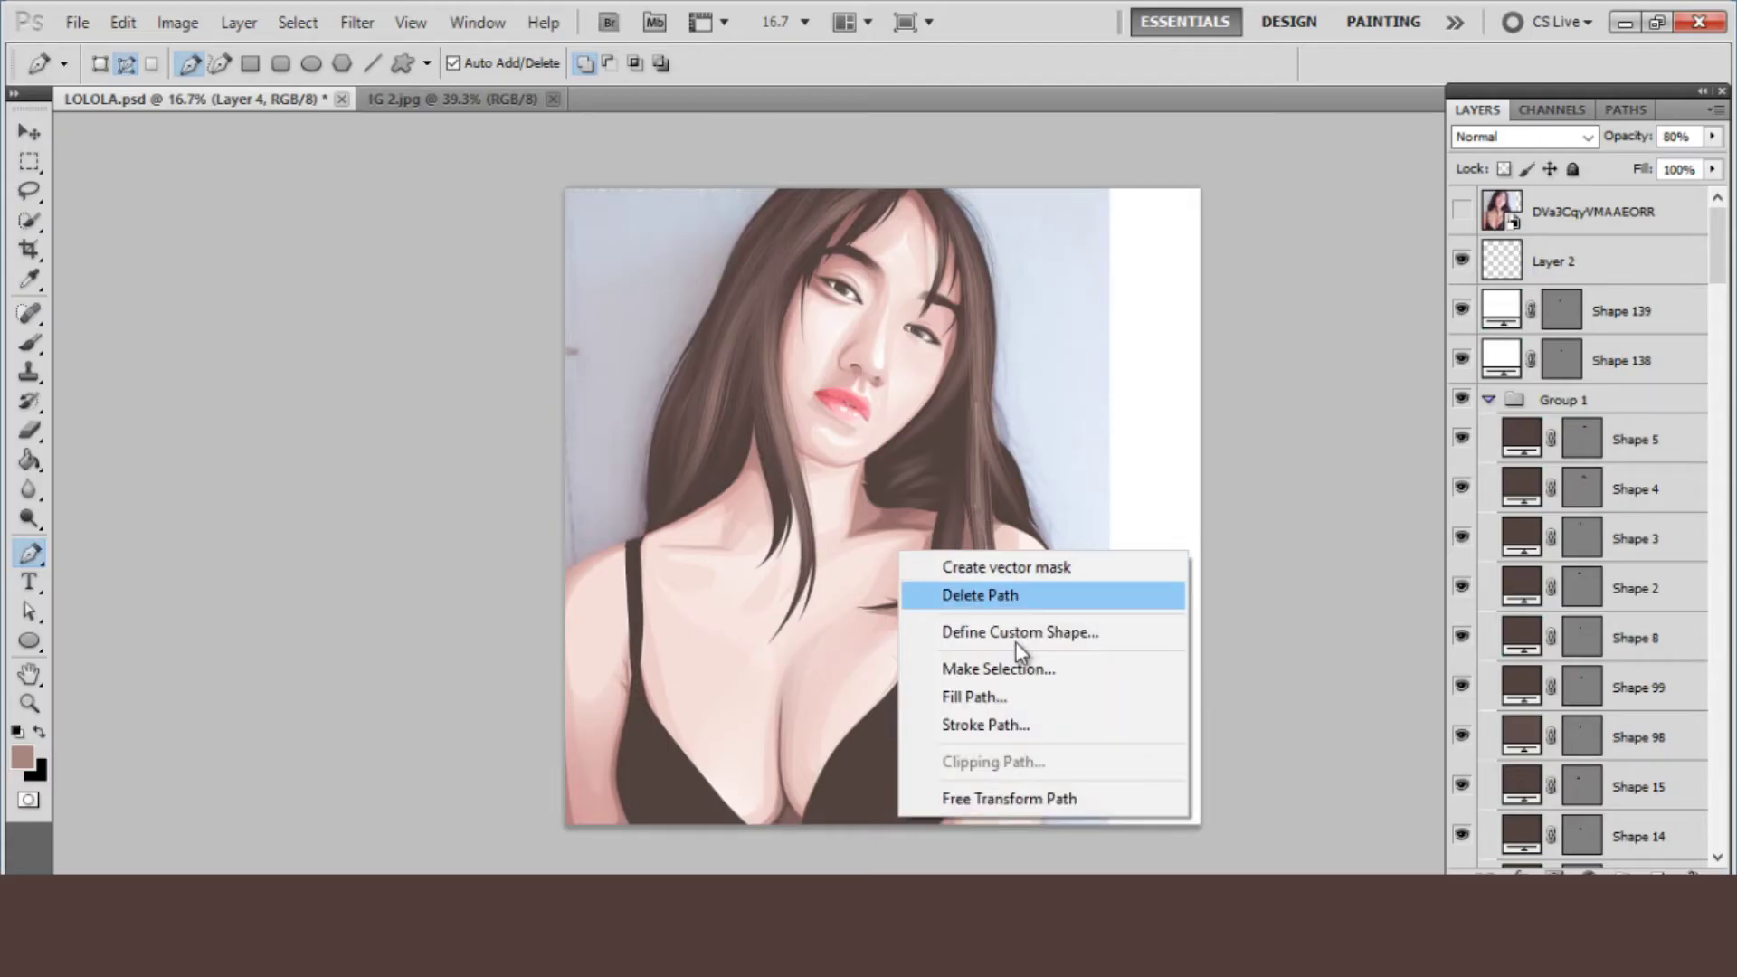
pyautogui.click(1007, 723)
pyautogui.press('Return')
pyautogui.scroll(-1, 1048, 719)
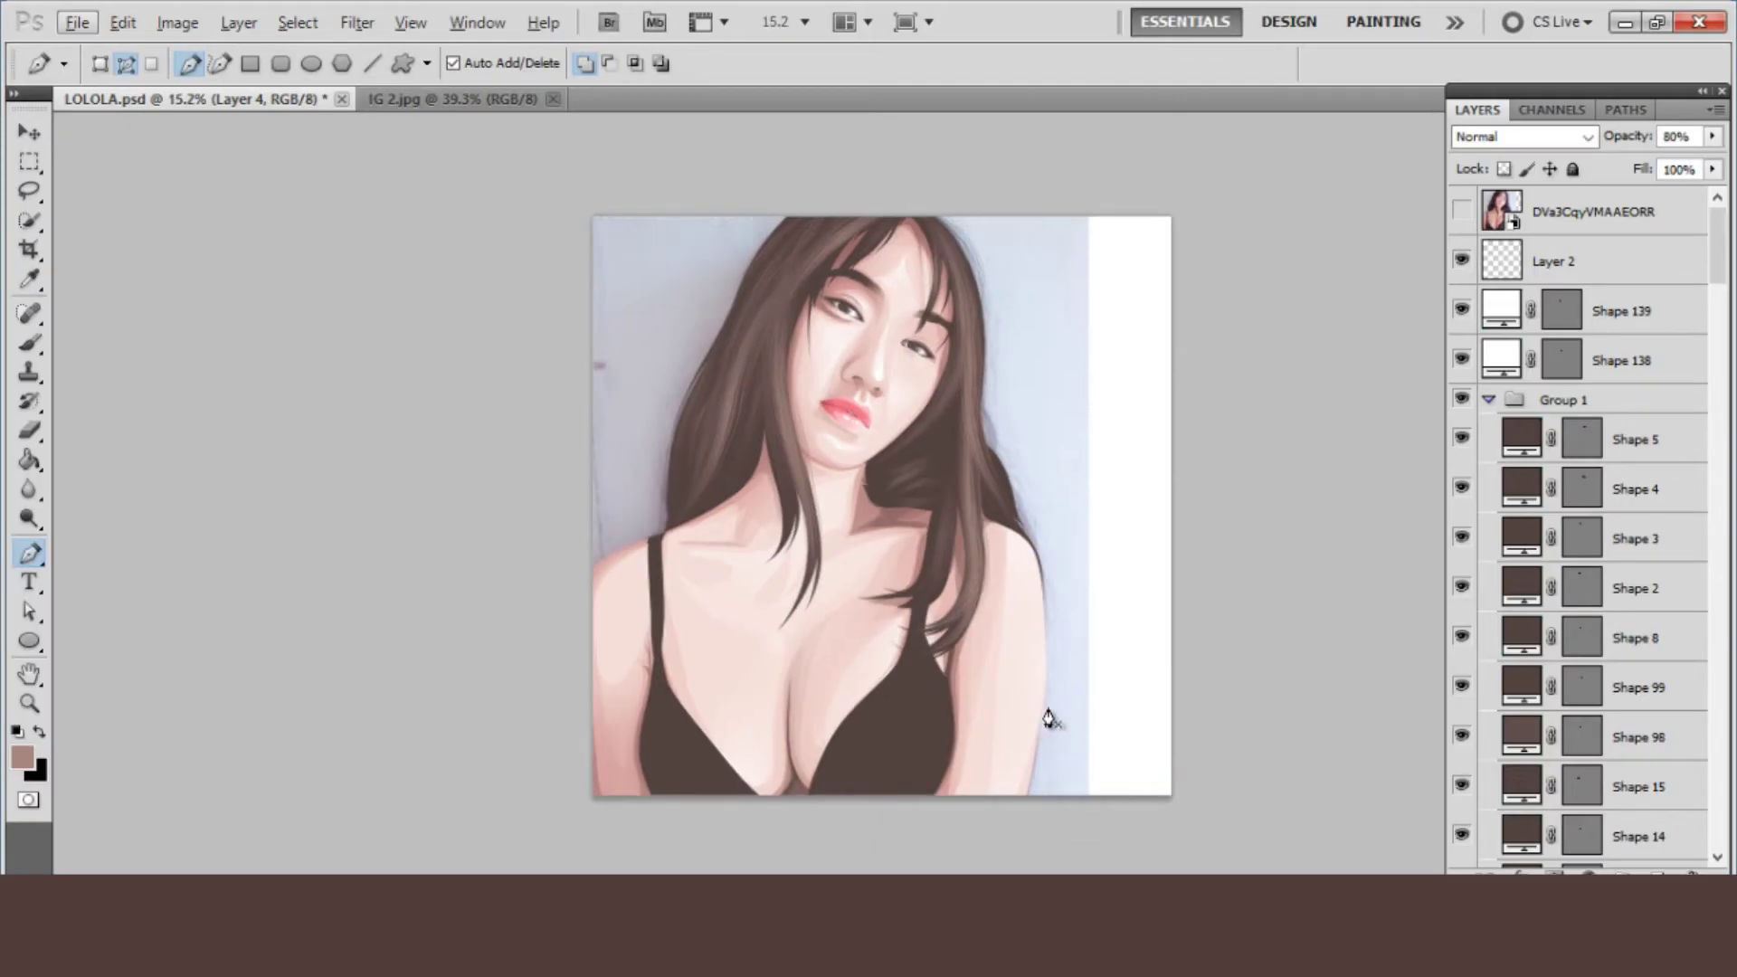
pyautogui.click(1461, 214)
pyautogui.scroll(-1, 849, 347)
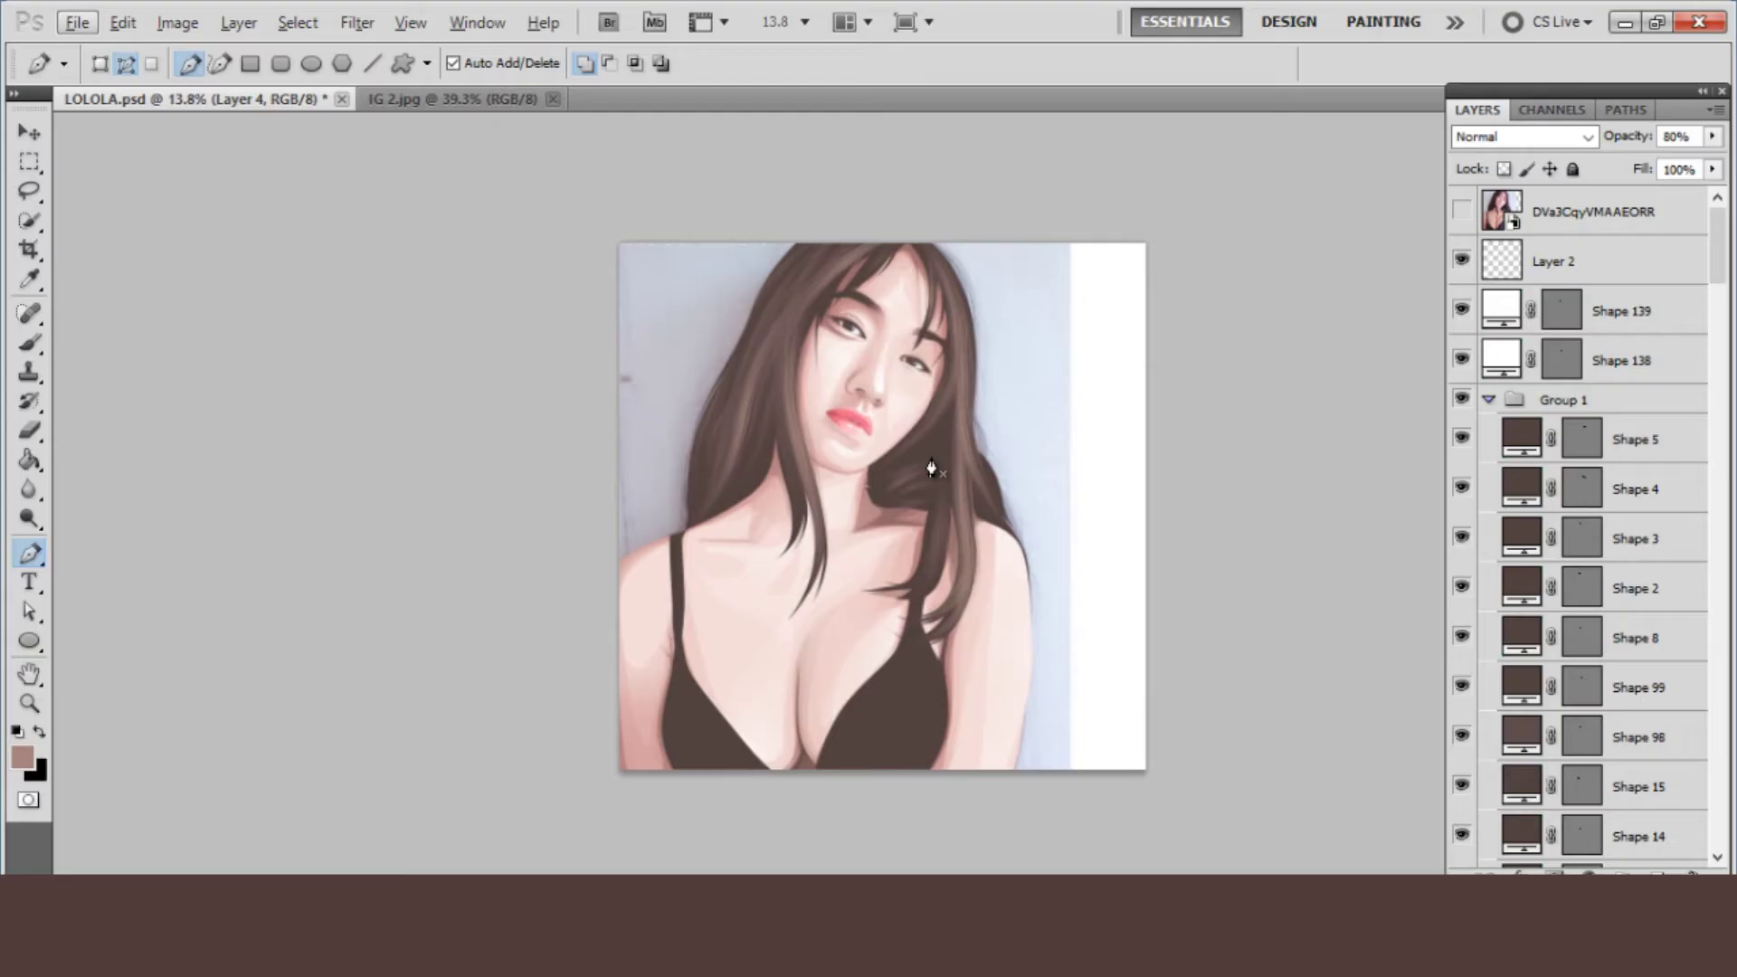
pyautogui.click(1461, 211)
# - Sample the bra's brown and set the foreground to a lighter grey-brown, #81716e
pyautogui.click(30, 136)
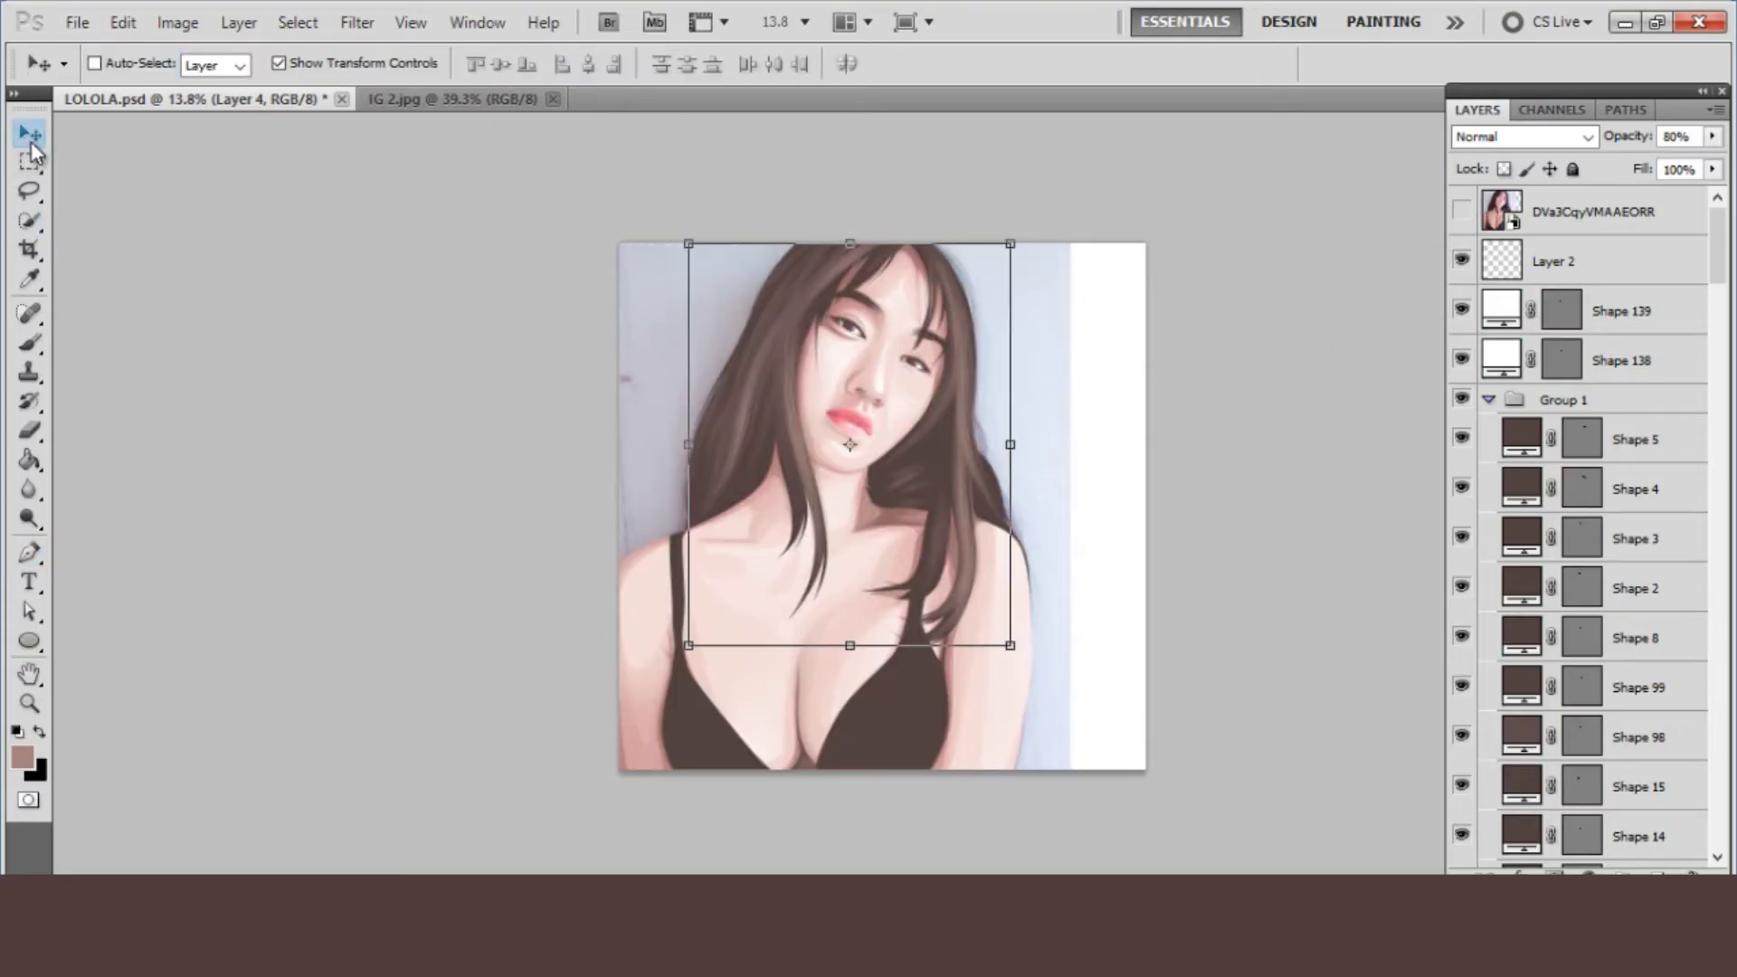
pyautogui.keyDown('ctrl'); pyautogui.click(941, 764); pyautogui.keyUp('ctrl')
pyautogui.press('i')
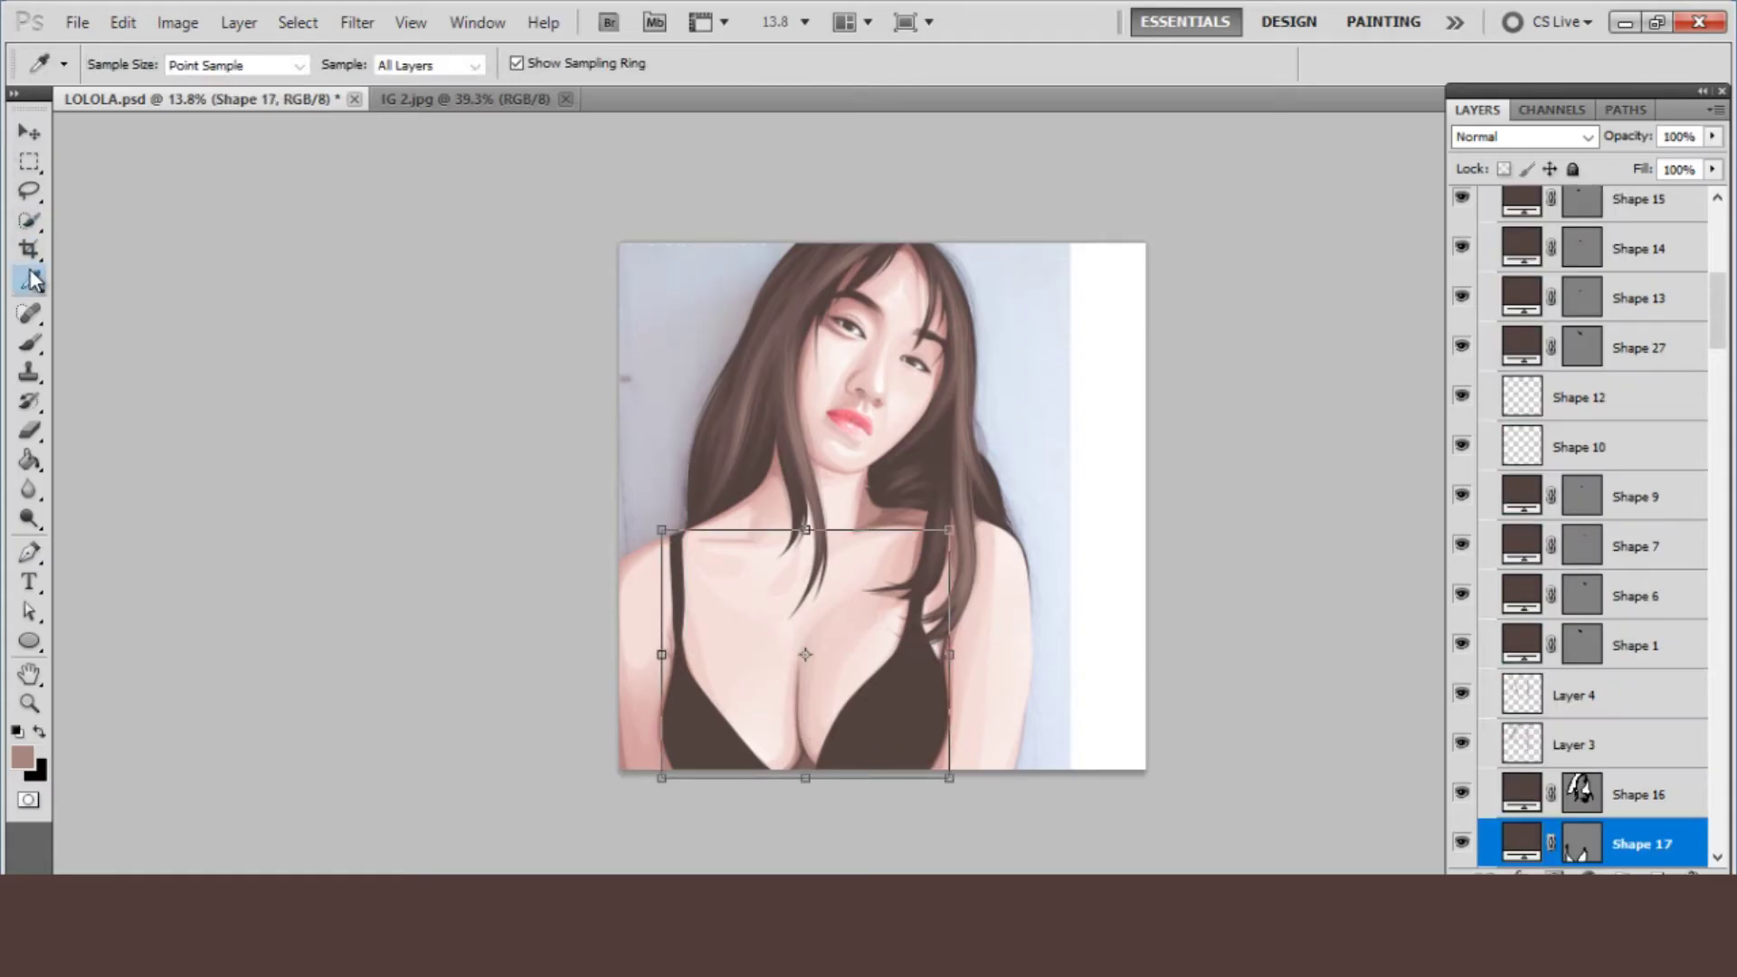
pyautogui.click(921, 721)
pyautogui.click(22, 757)
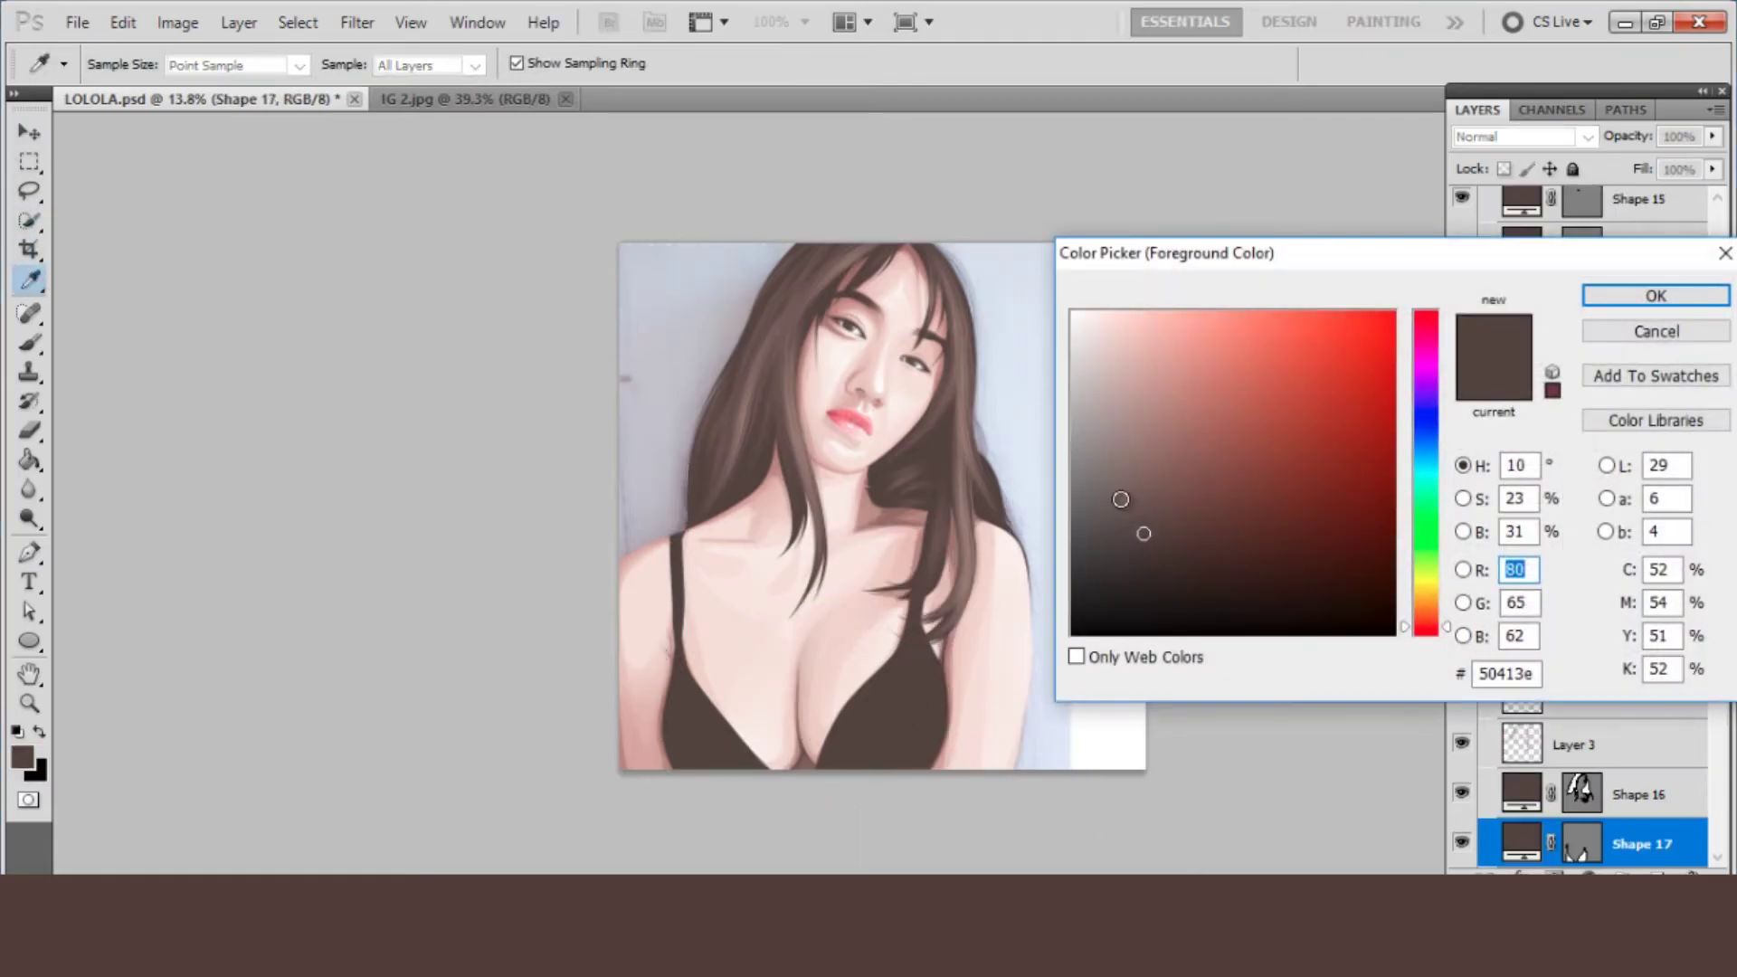
pyautogui.click(1124, 489)
pyautogui.click(1119, 472)
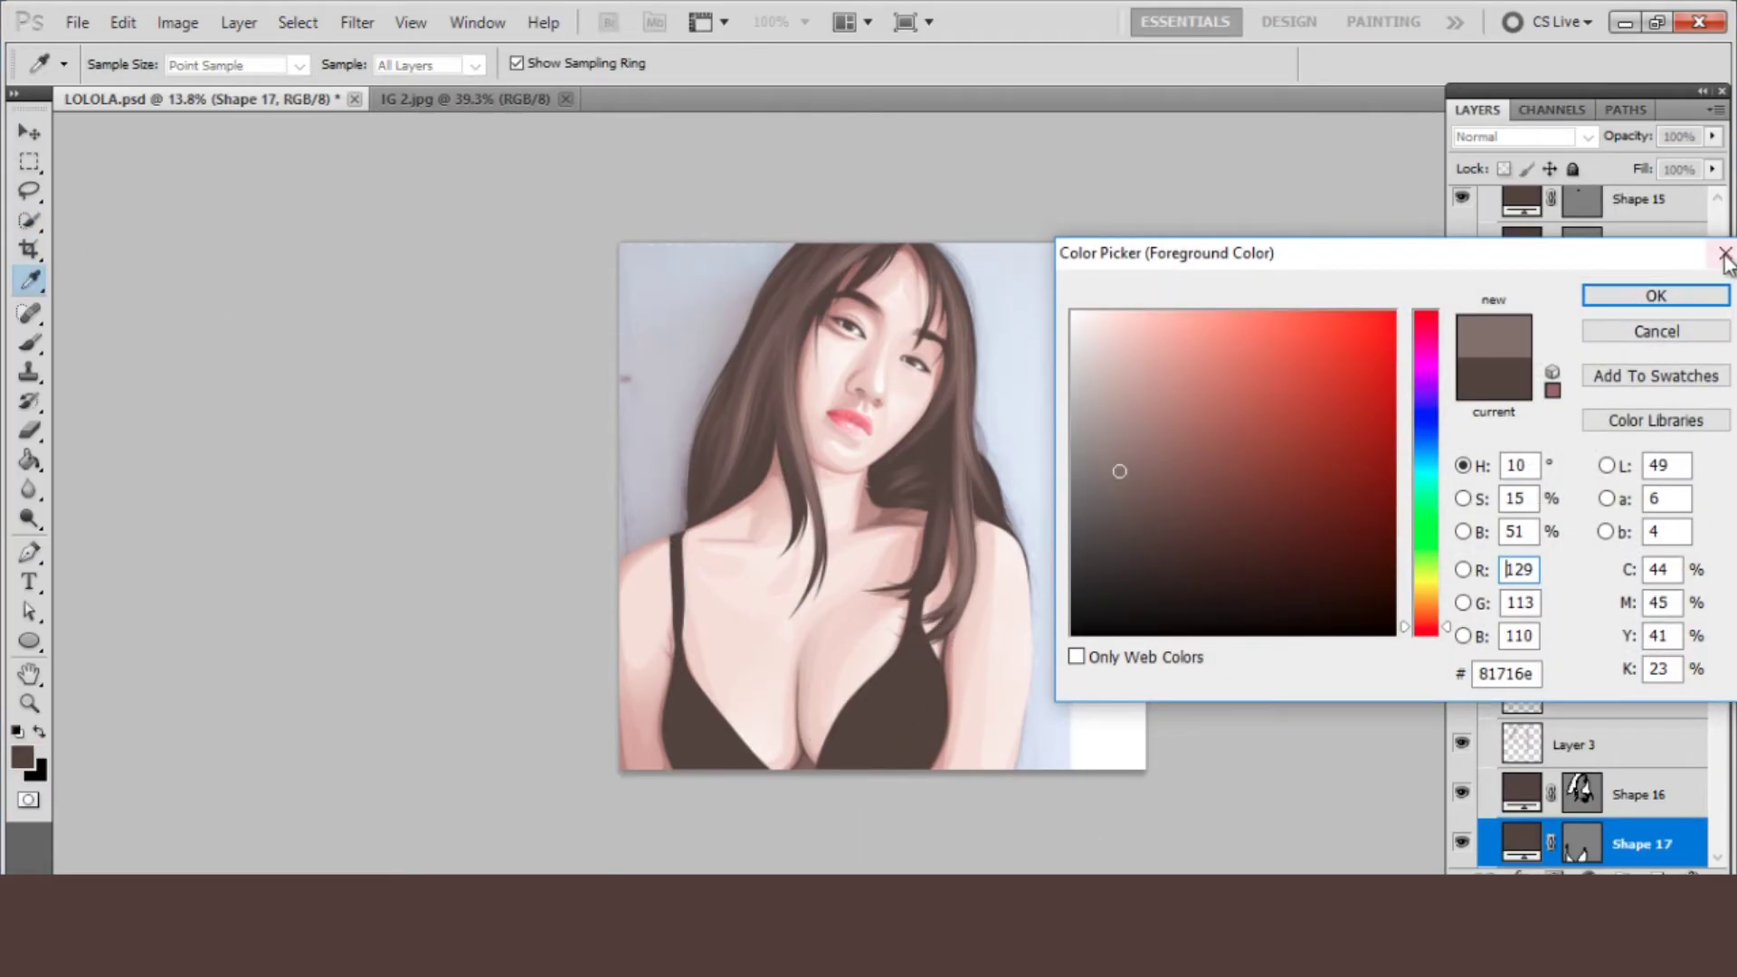
pyautogui.click(1678, 297)
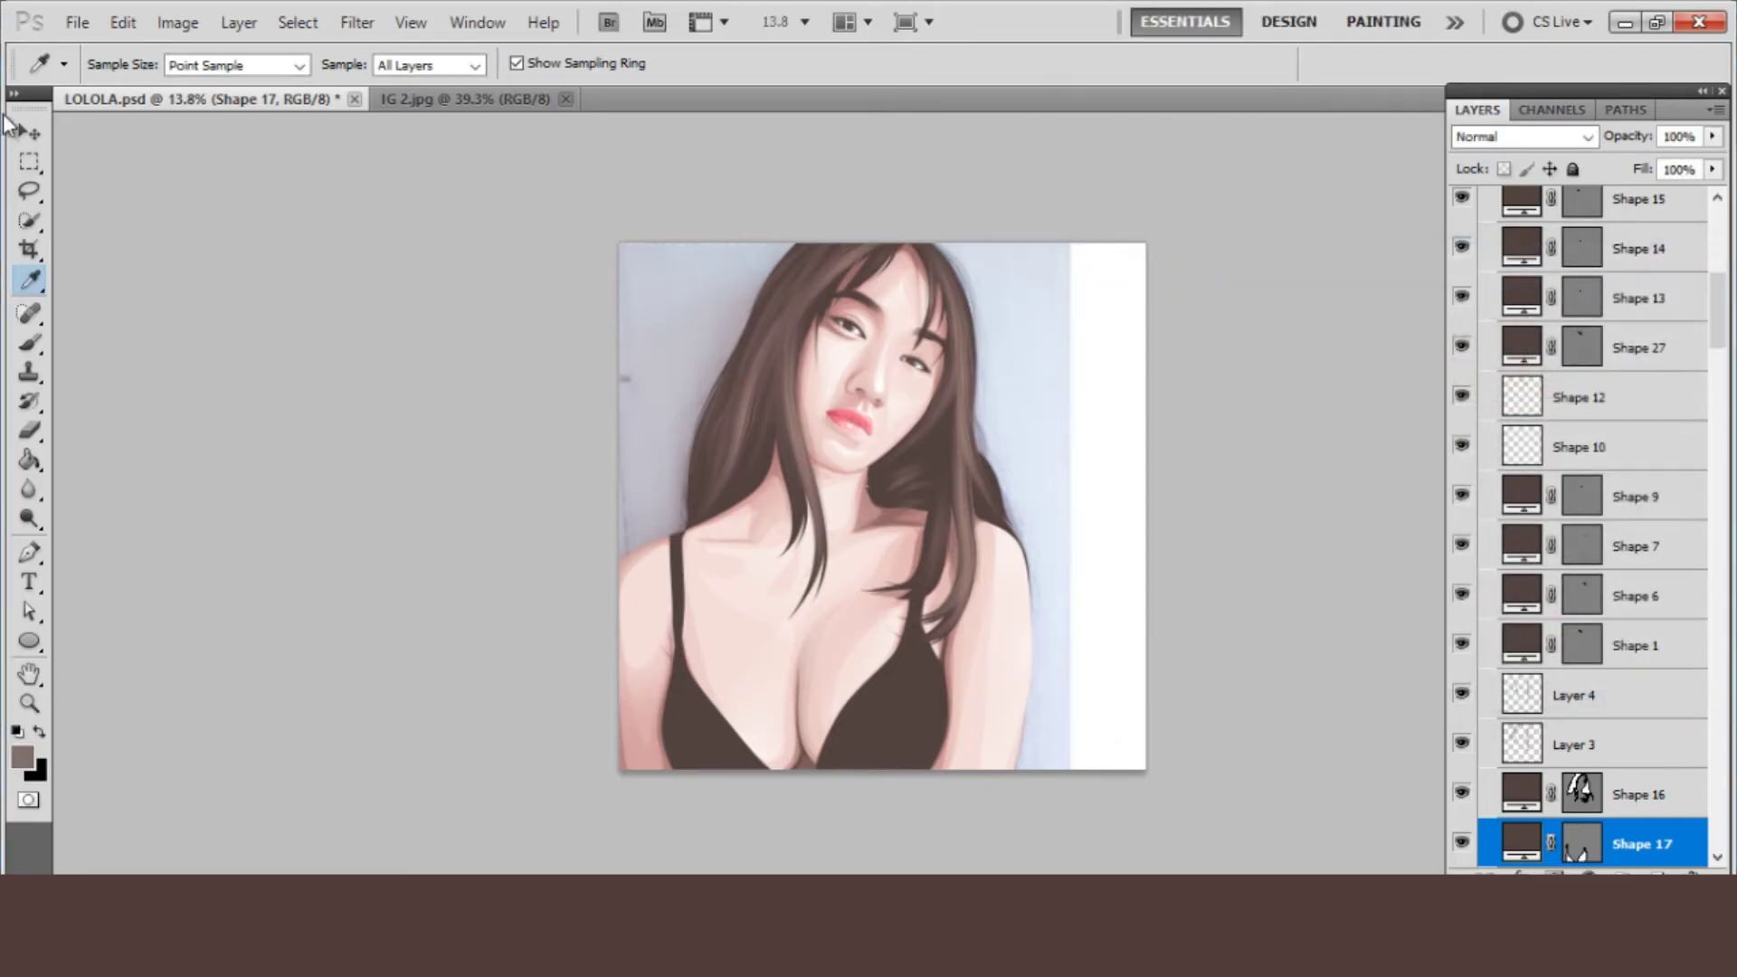
# - Set the Pen tool to draw filled Shape Layers, checking the reference photo
pyautogui.press('v')
pyautogui.click(27, 553)
pyautogui.scroll(2, 837, 697)
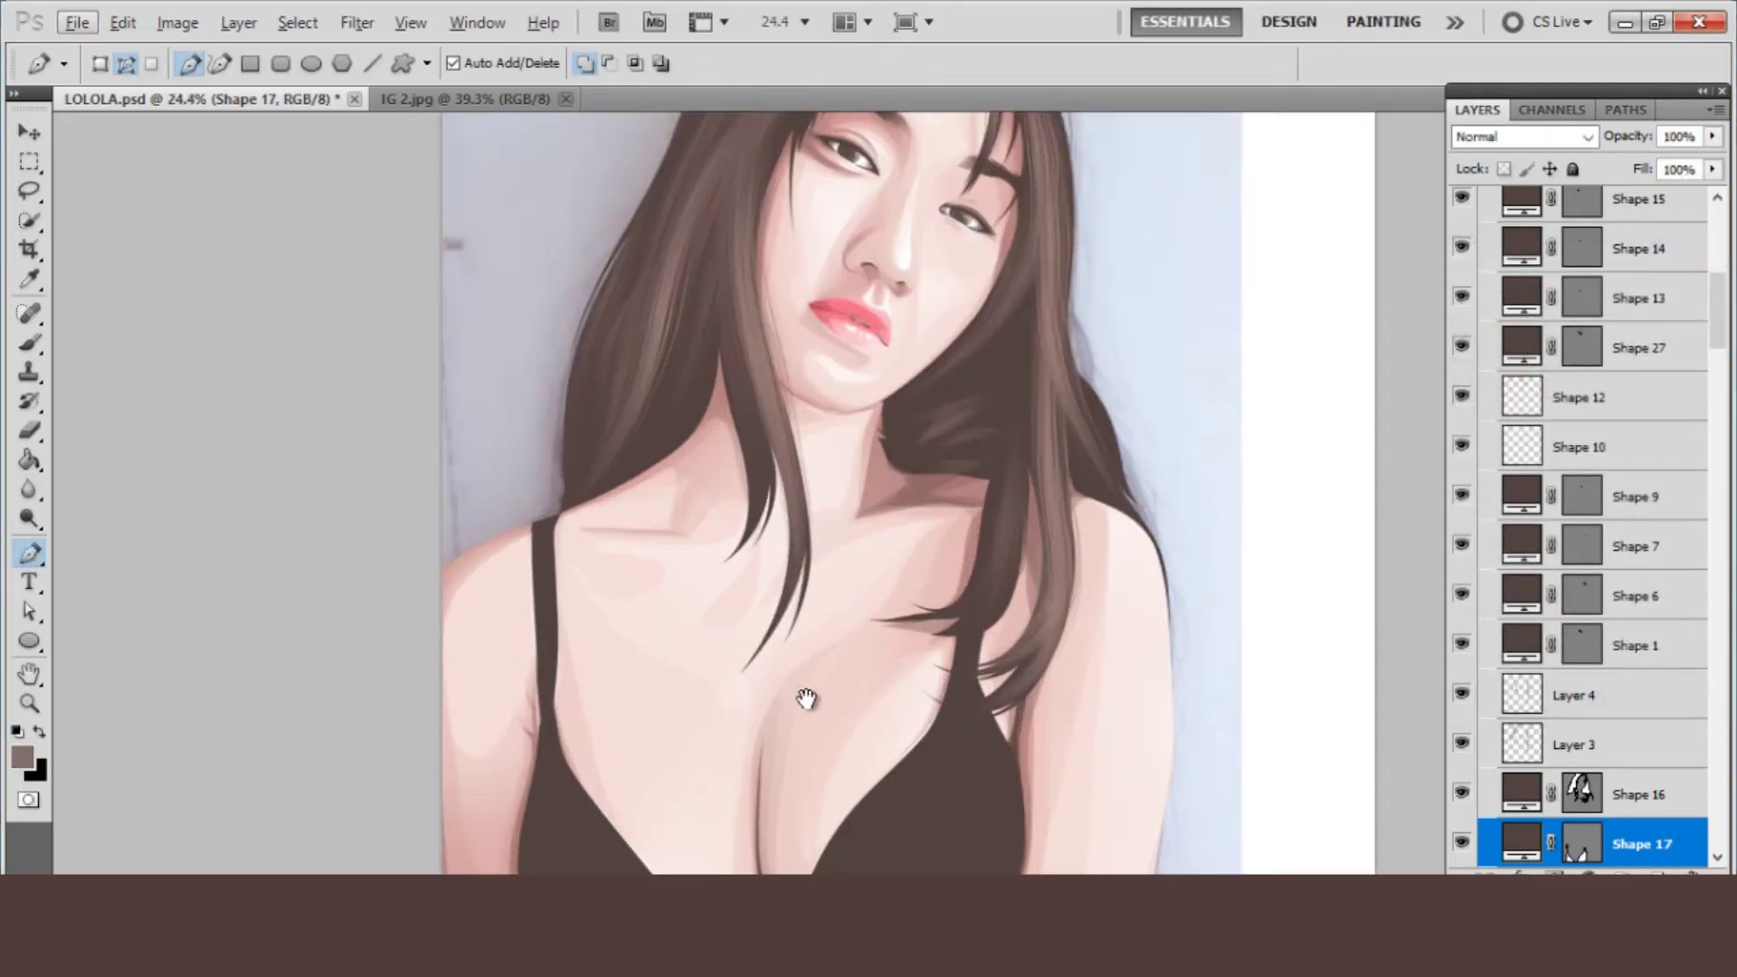
pyautogui.scroll(-2, 1108, 615)
pyautogui.moveTo(1716, 312); pyautogui.dragTo(1716, 226)
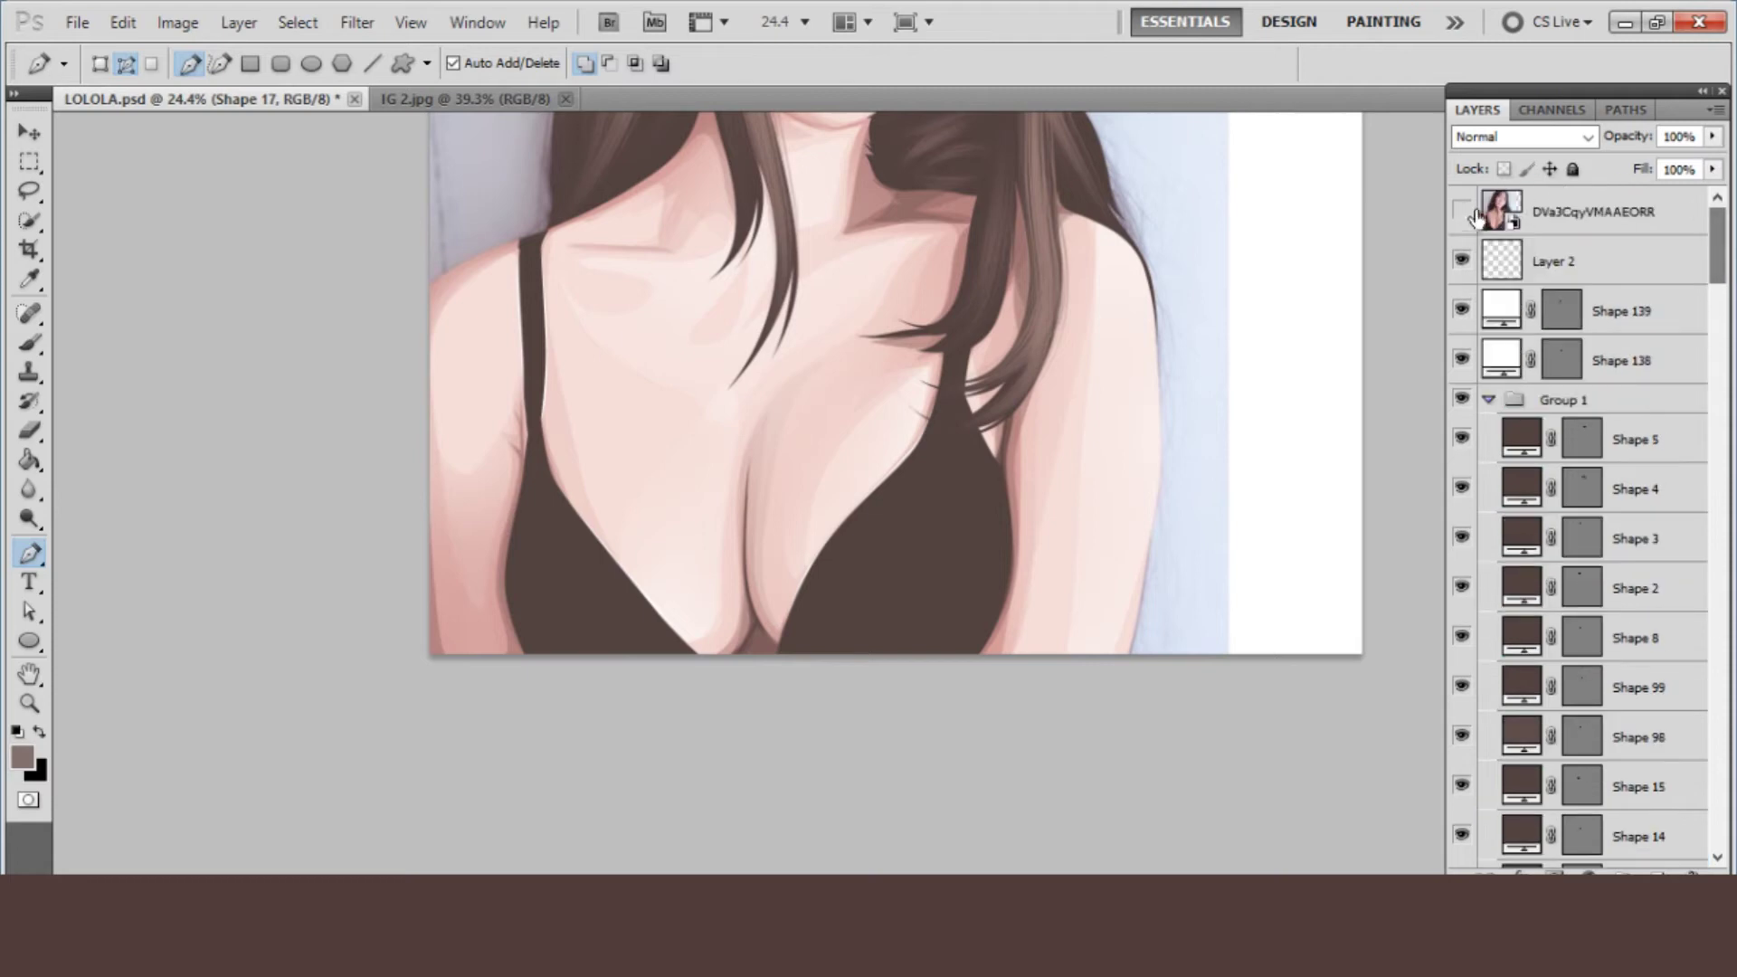
pyautogui.click(1462, 213)
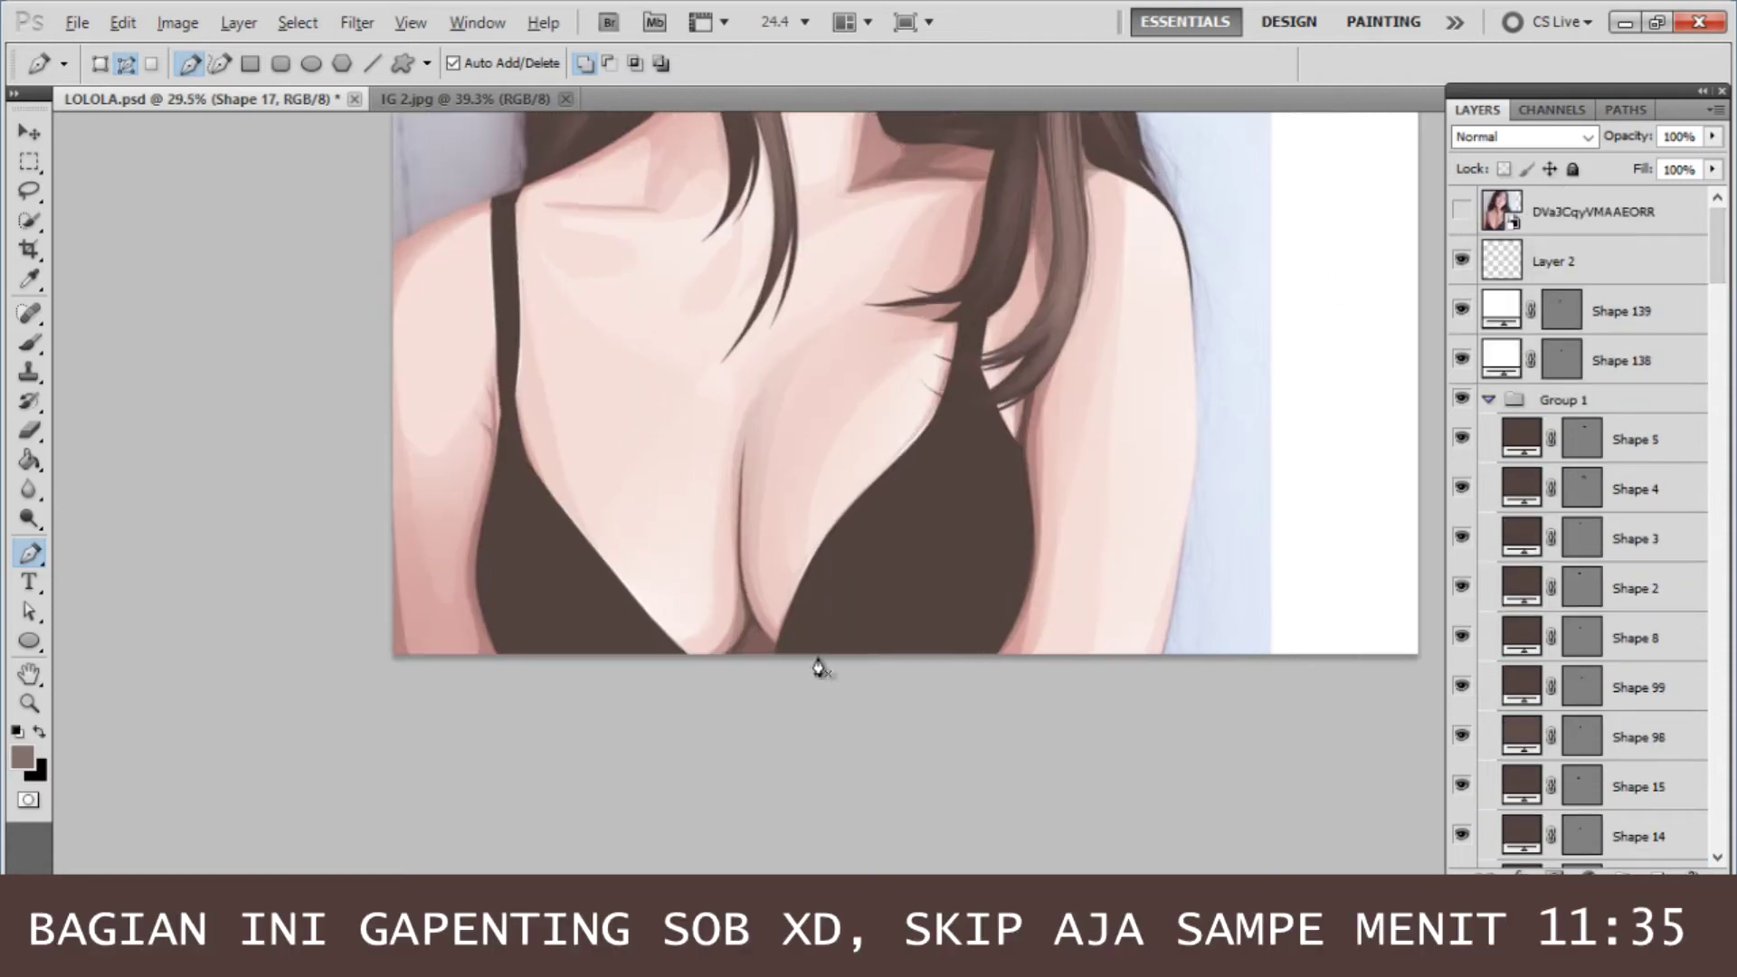
pyautogui.scroll(1, 818, 667)
pyautogui.click(1461, 214)
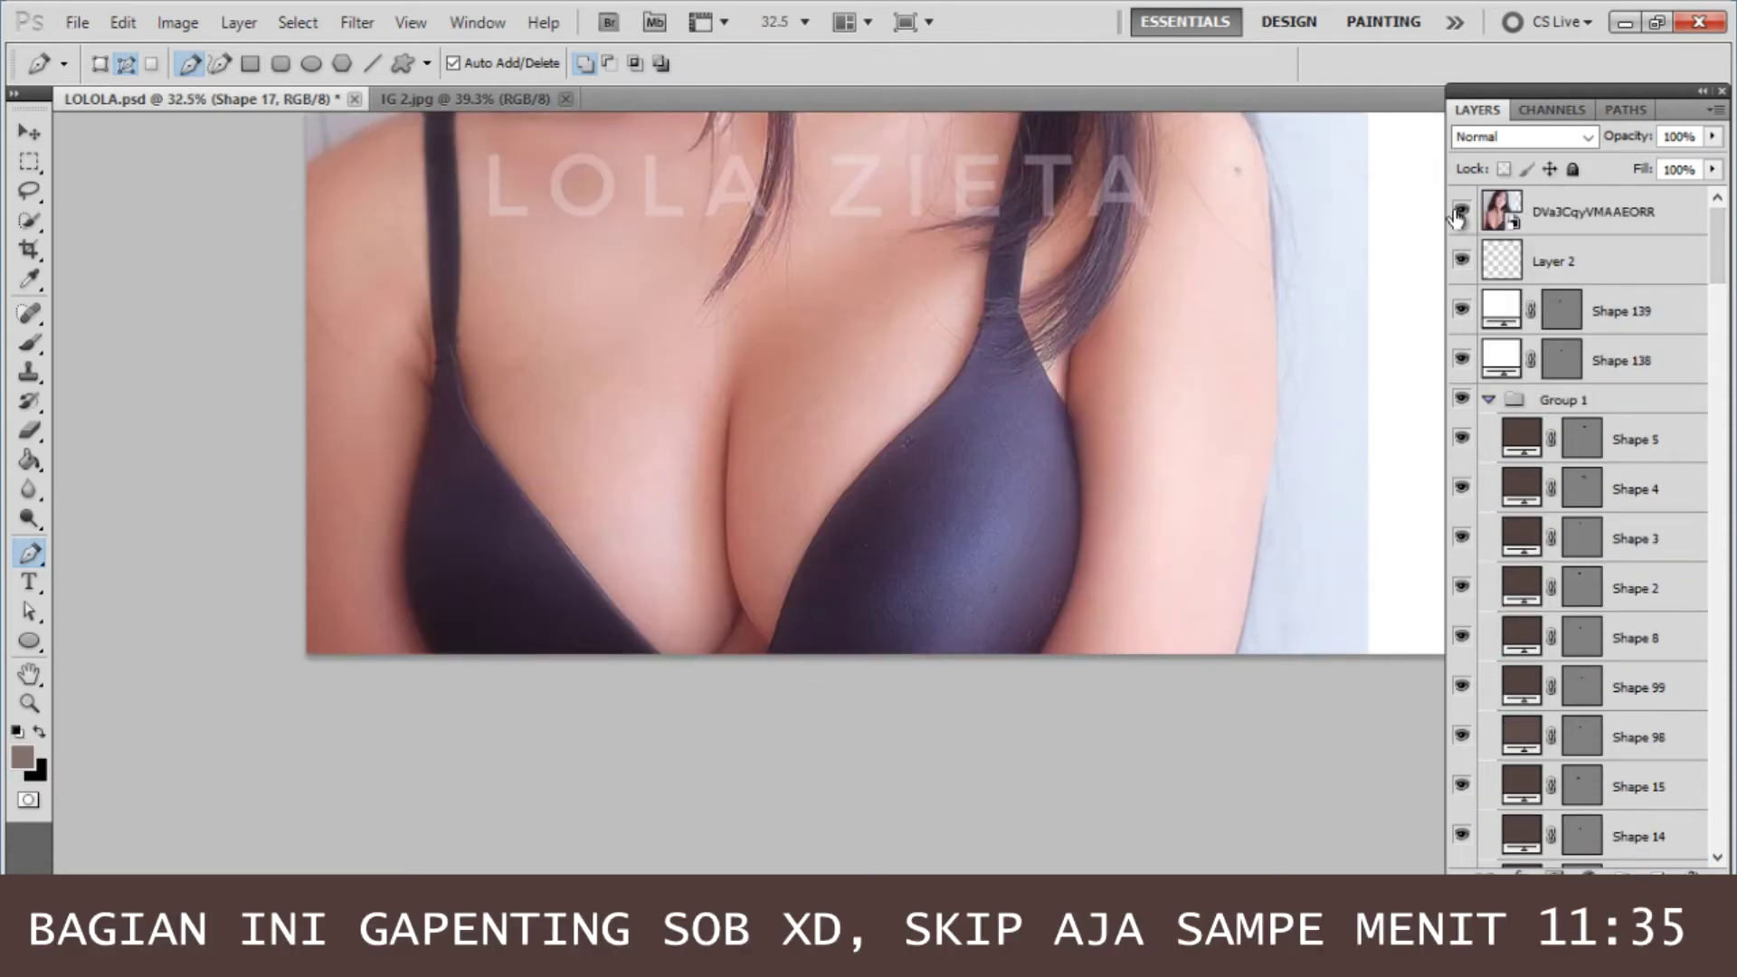
pyautogui.click(1461, 213)
pyautogui.moveTo(897, 554); pyautogui.dragTo(918, 465)
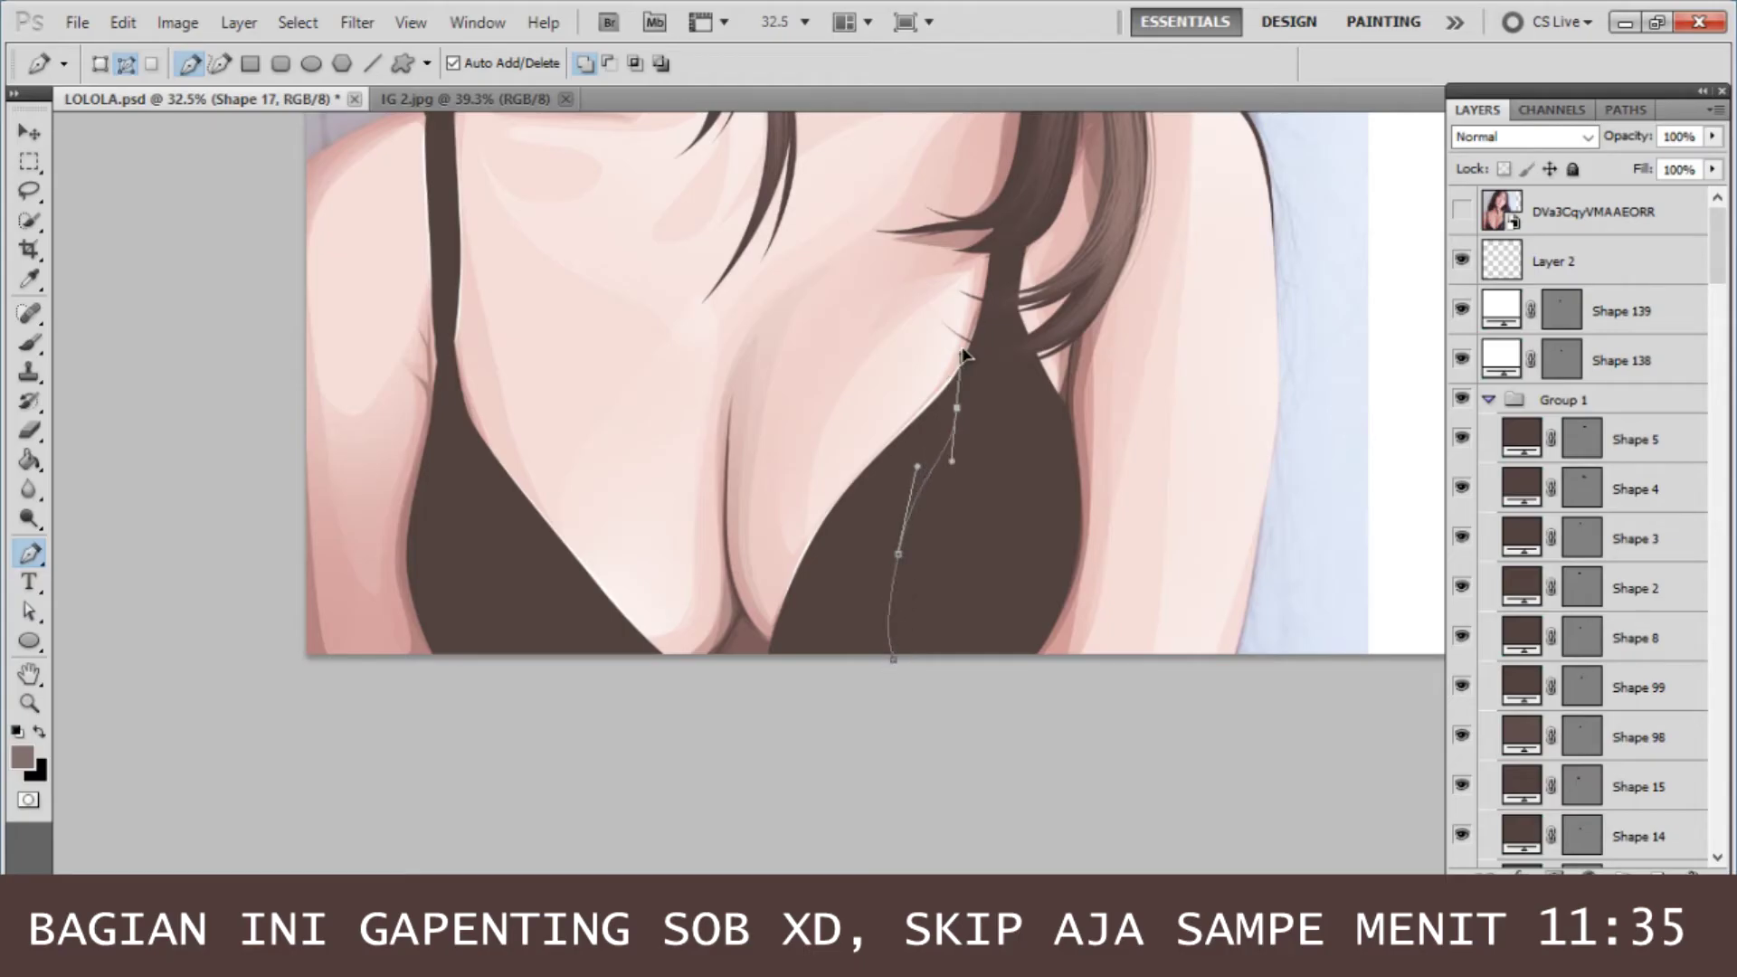
pyautogui.click(101, 64)
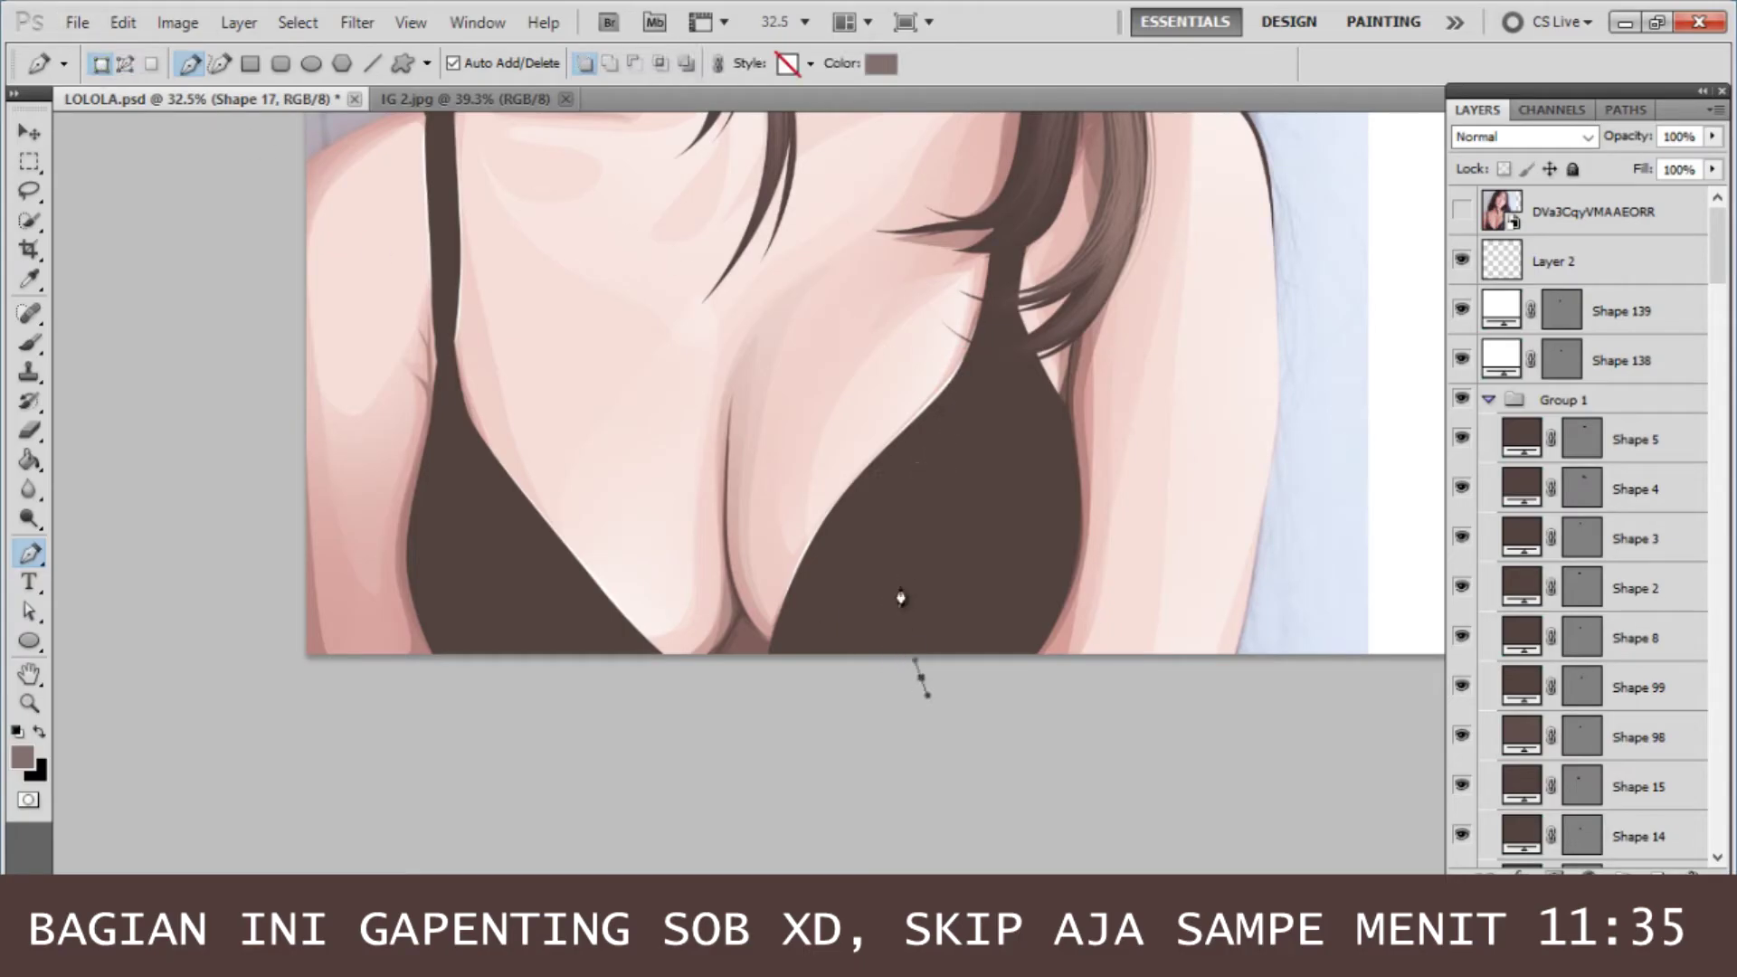
# - Outline the first highlight from the right cup's lower edge toward its inner edge
pyautogui.moveTo(897, 554); pyautogui.dragTo(907, 470)
pyautogui.moveTo(956, 409); pyautogui.dragTo(961, 375)
pyautogui.scroll(2, 959, 380)
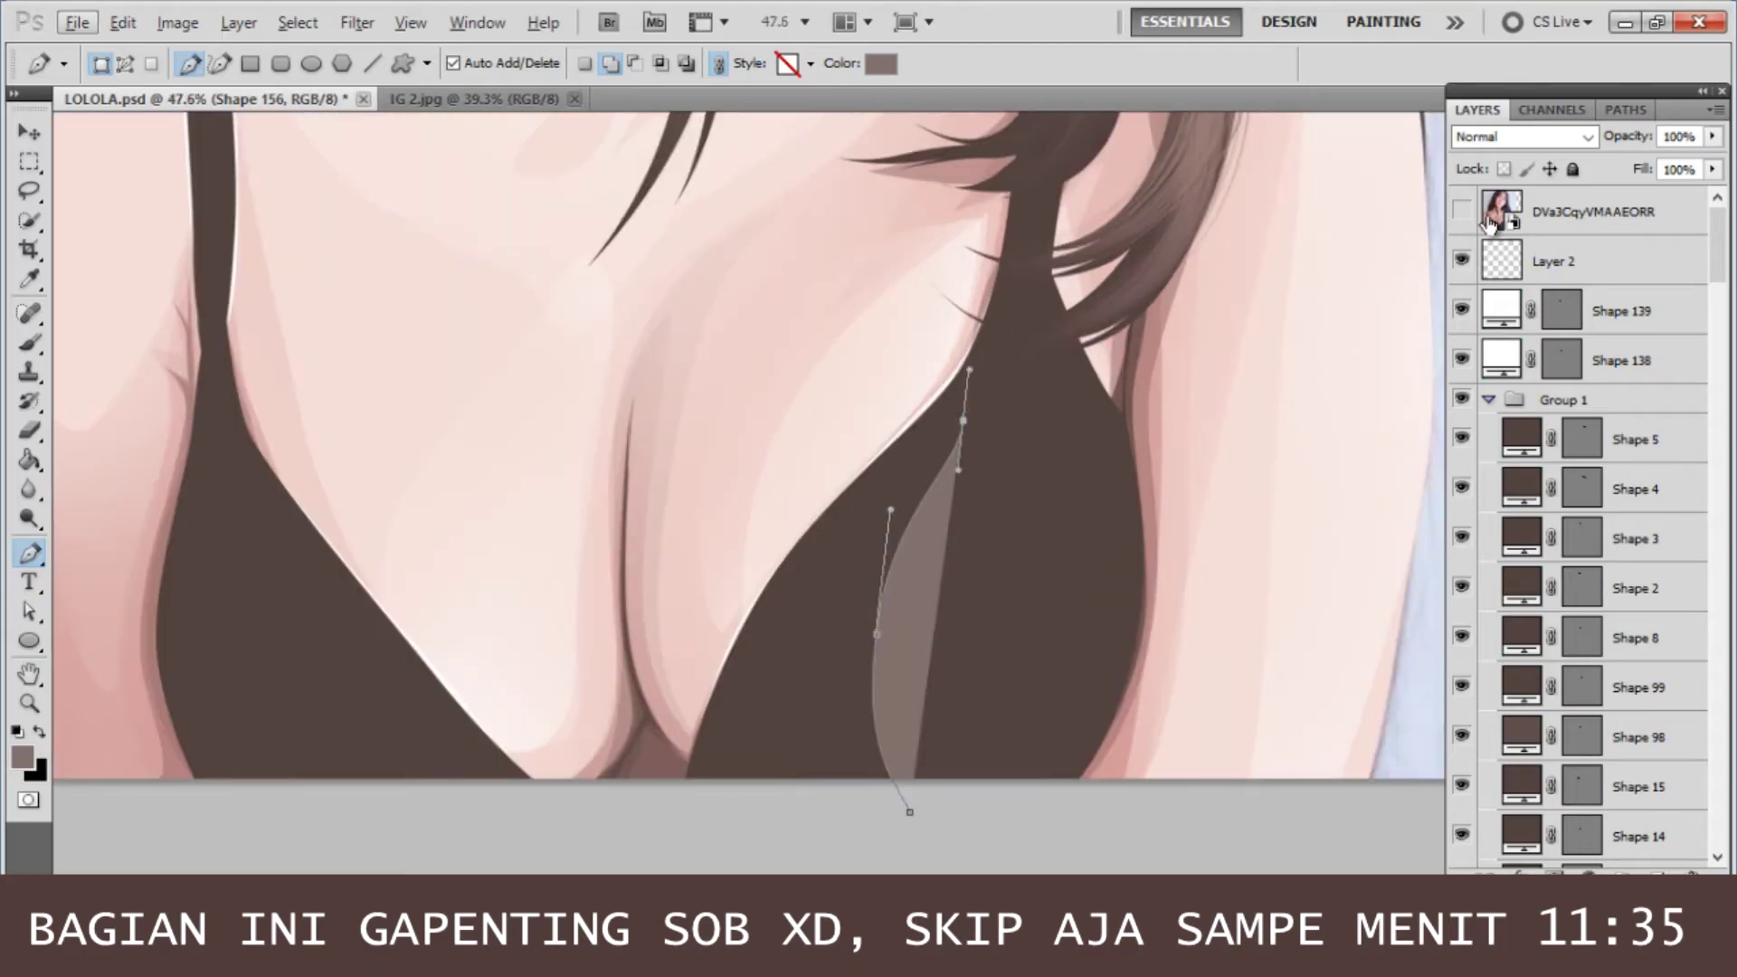
pyautogui.click(1463, 213)
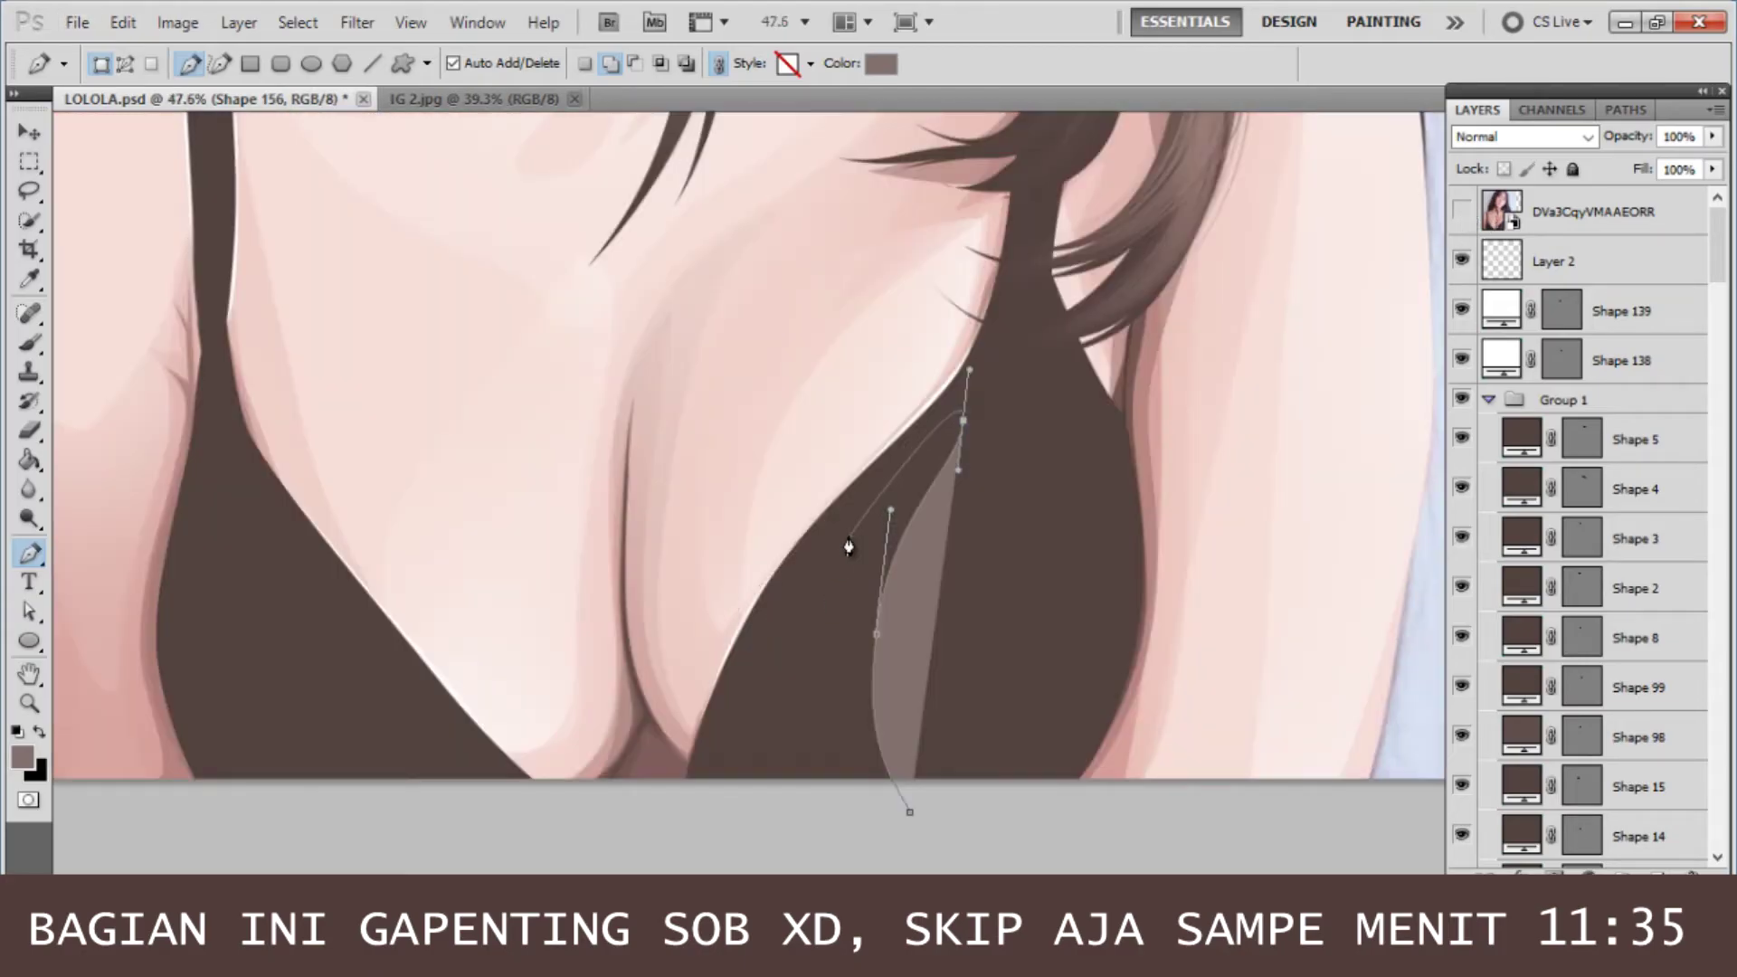
pyautogui.click(855, 496)
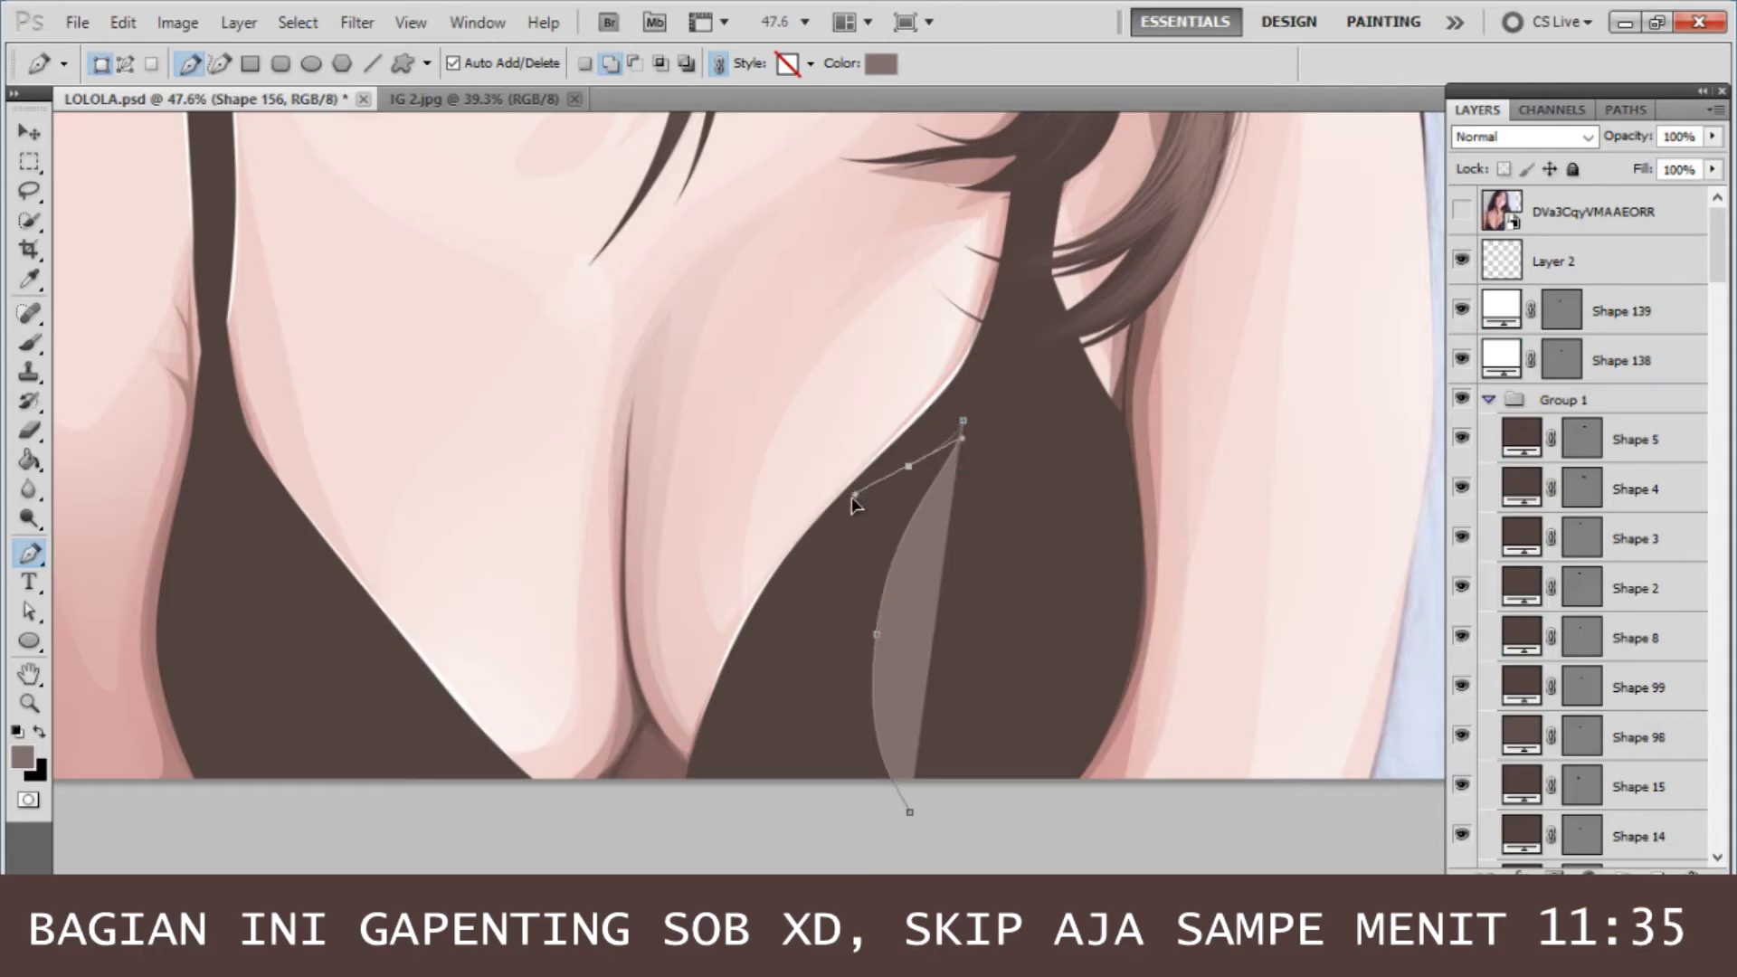
pyautogui.moveTo(759, 626); pyautogui.dragTo(753, 658)
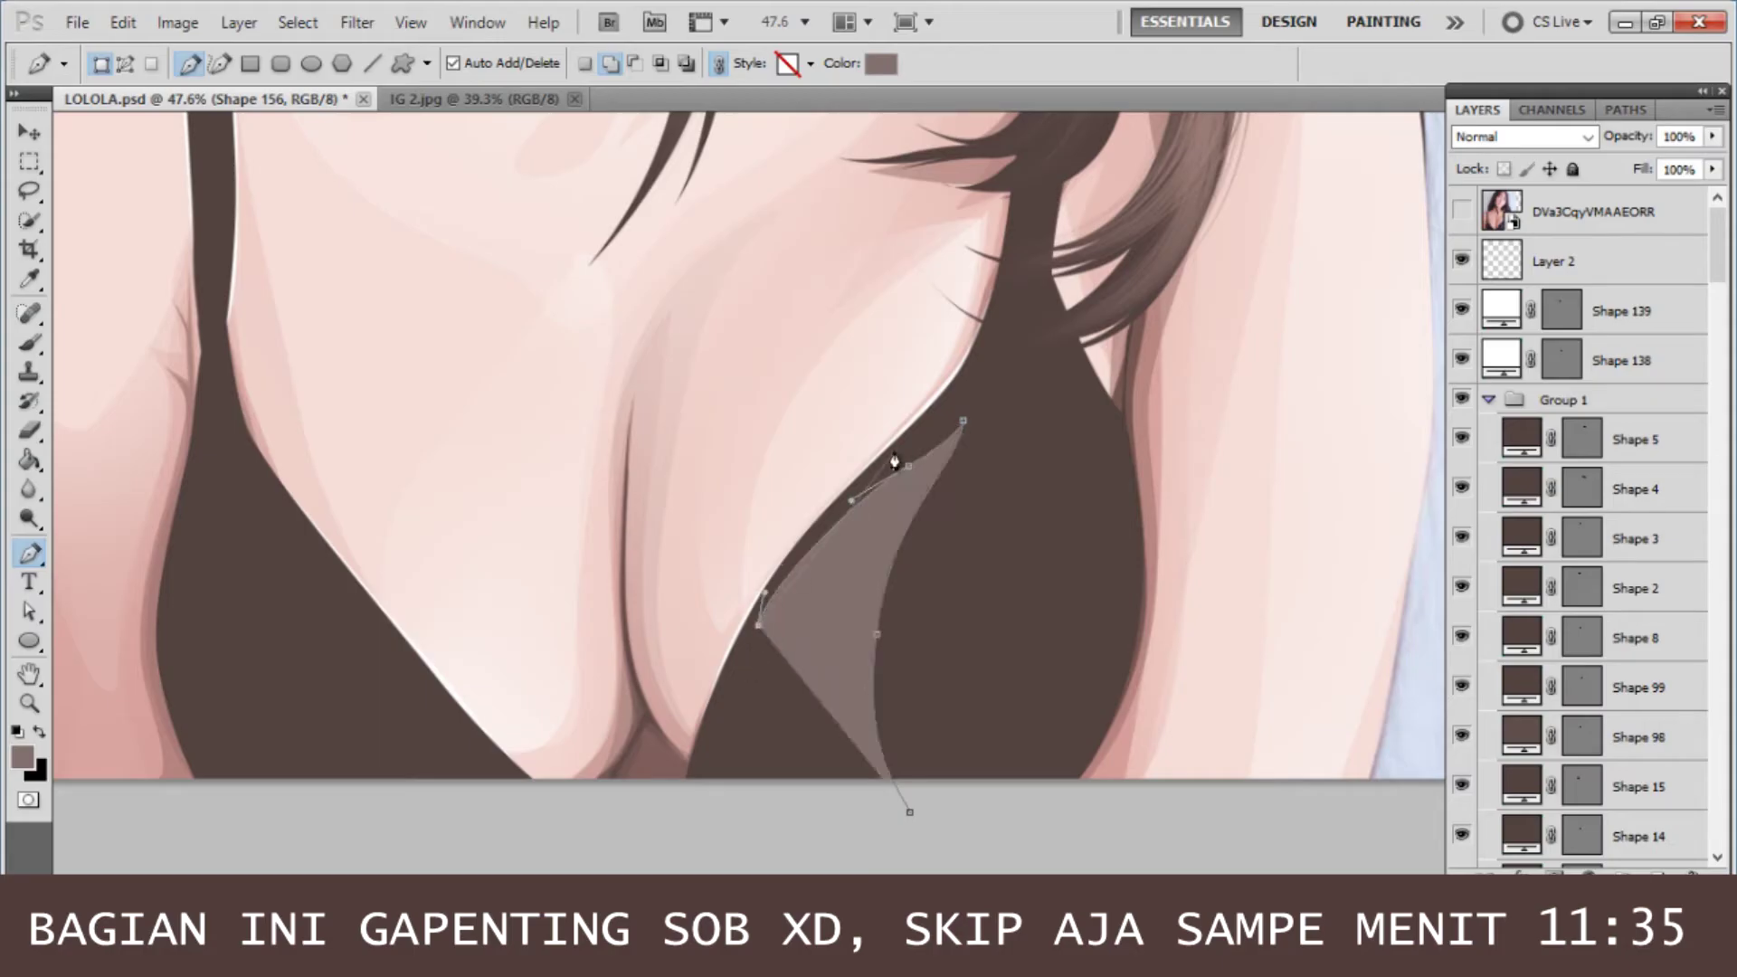
pyautogui.moveTo(894, 461); pyautogui.dragTo(1000, 376)
pyautogui.scroll(3, 959, 471)
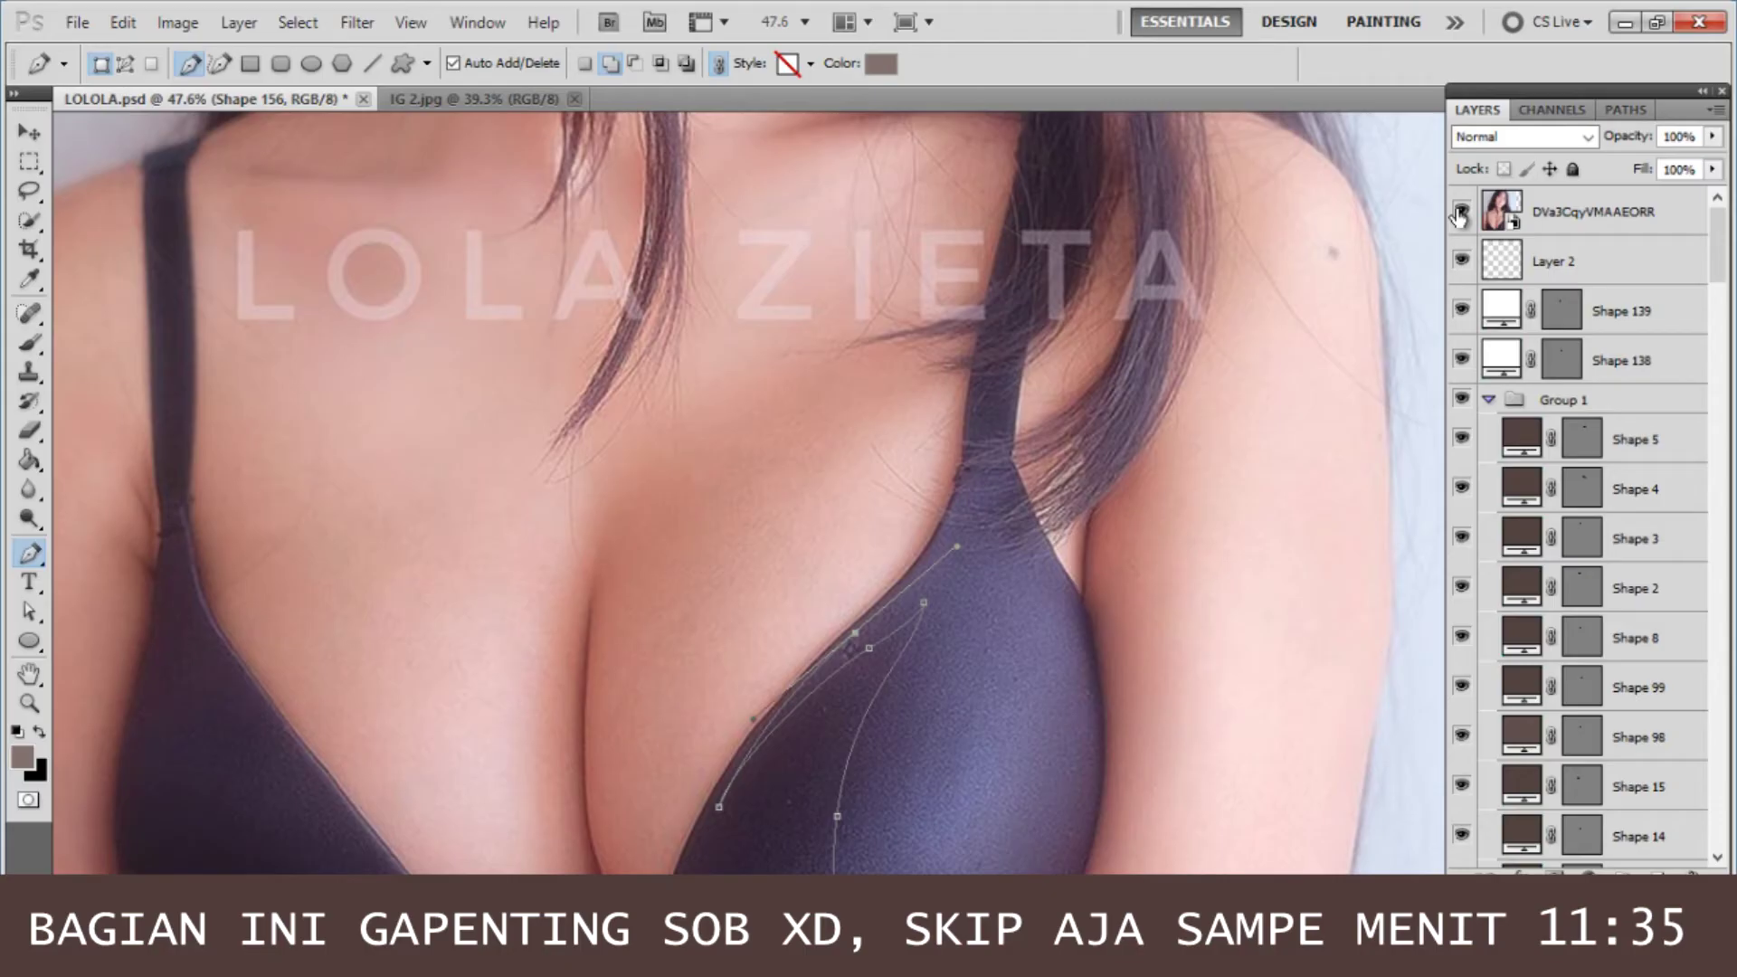
pyautogui.click(1460, 212)
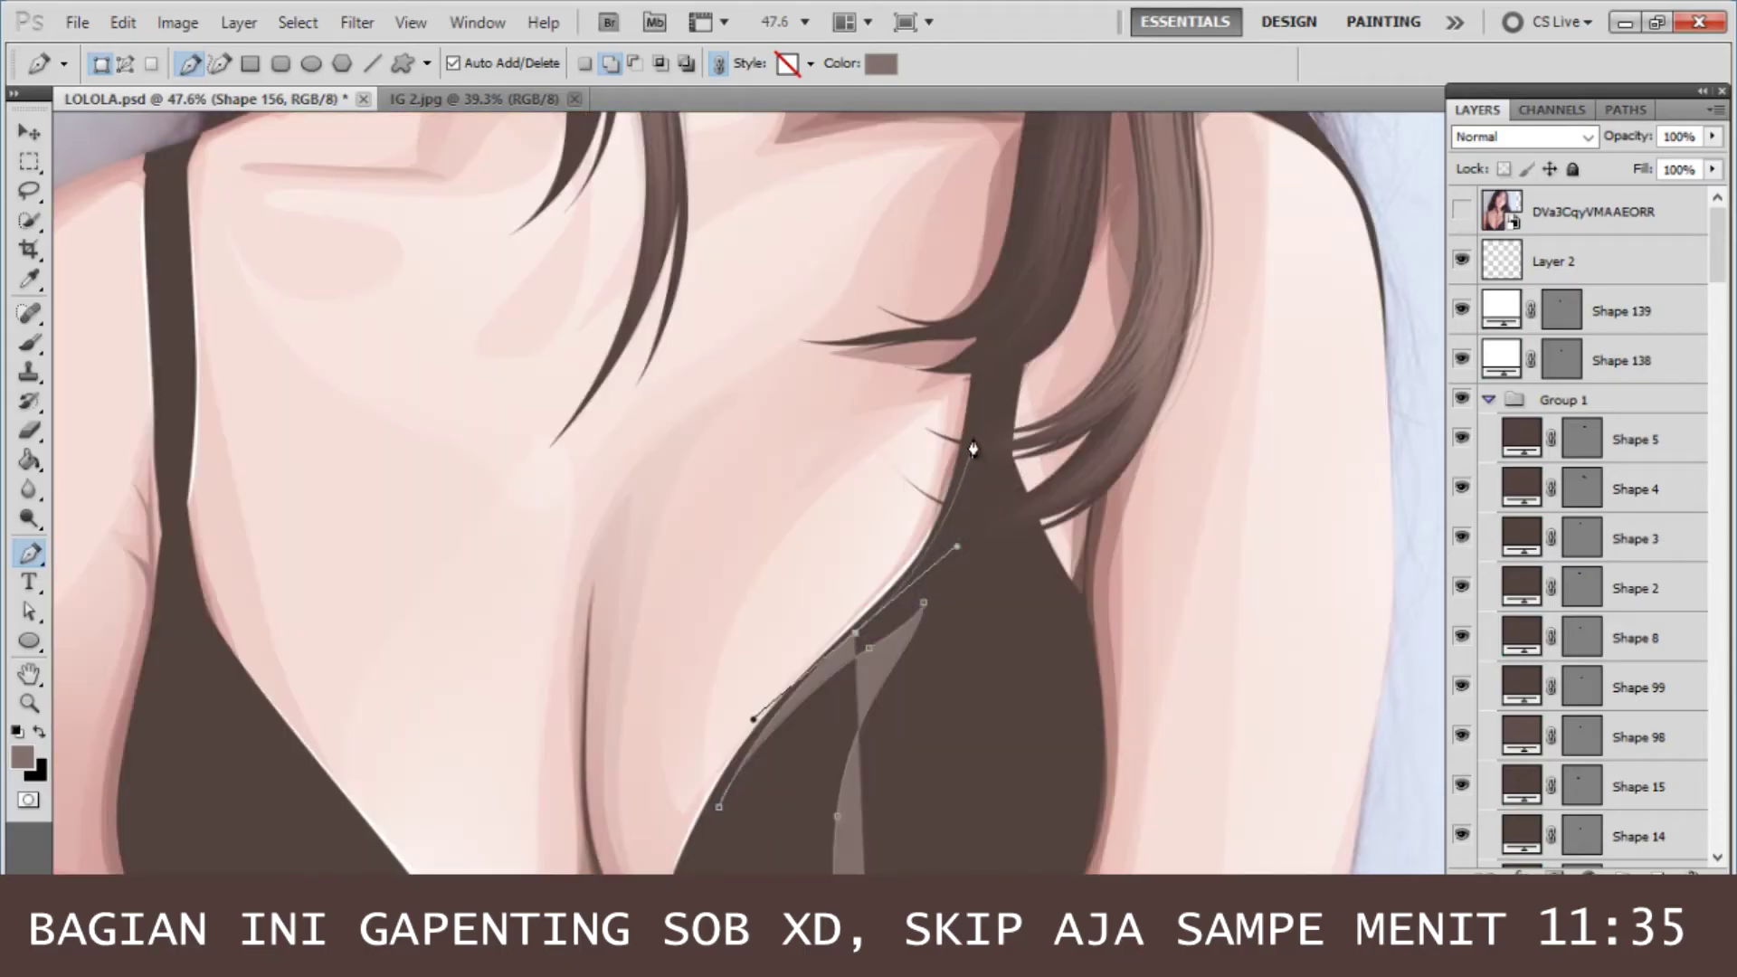
# - Extend the first highlight up the strap and close it down the outer cup edge
pyautogui.moveTo(977, 361); pyautogui.dragTo(970, 445)
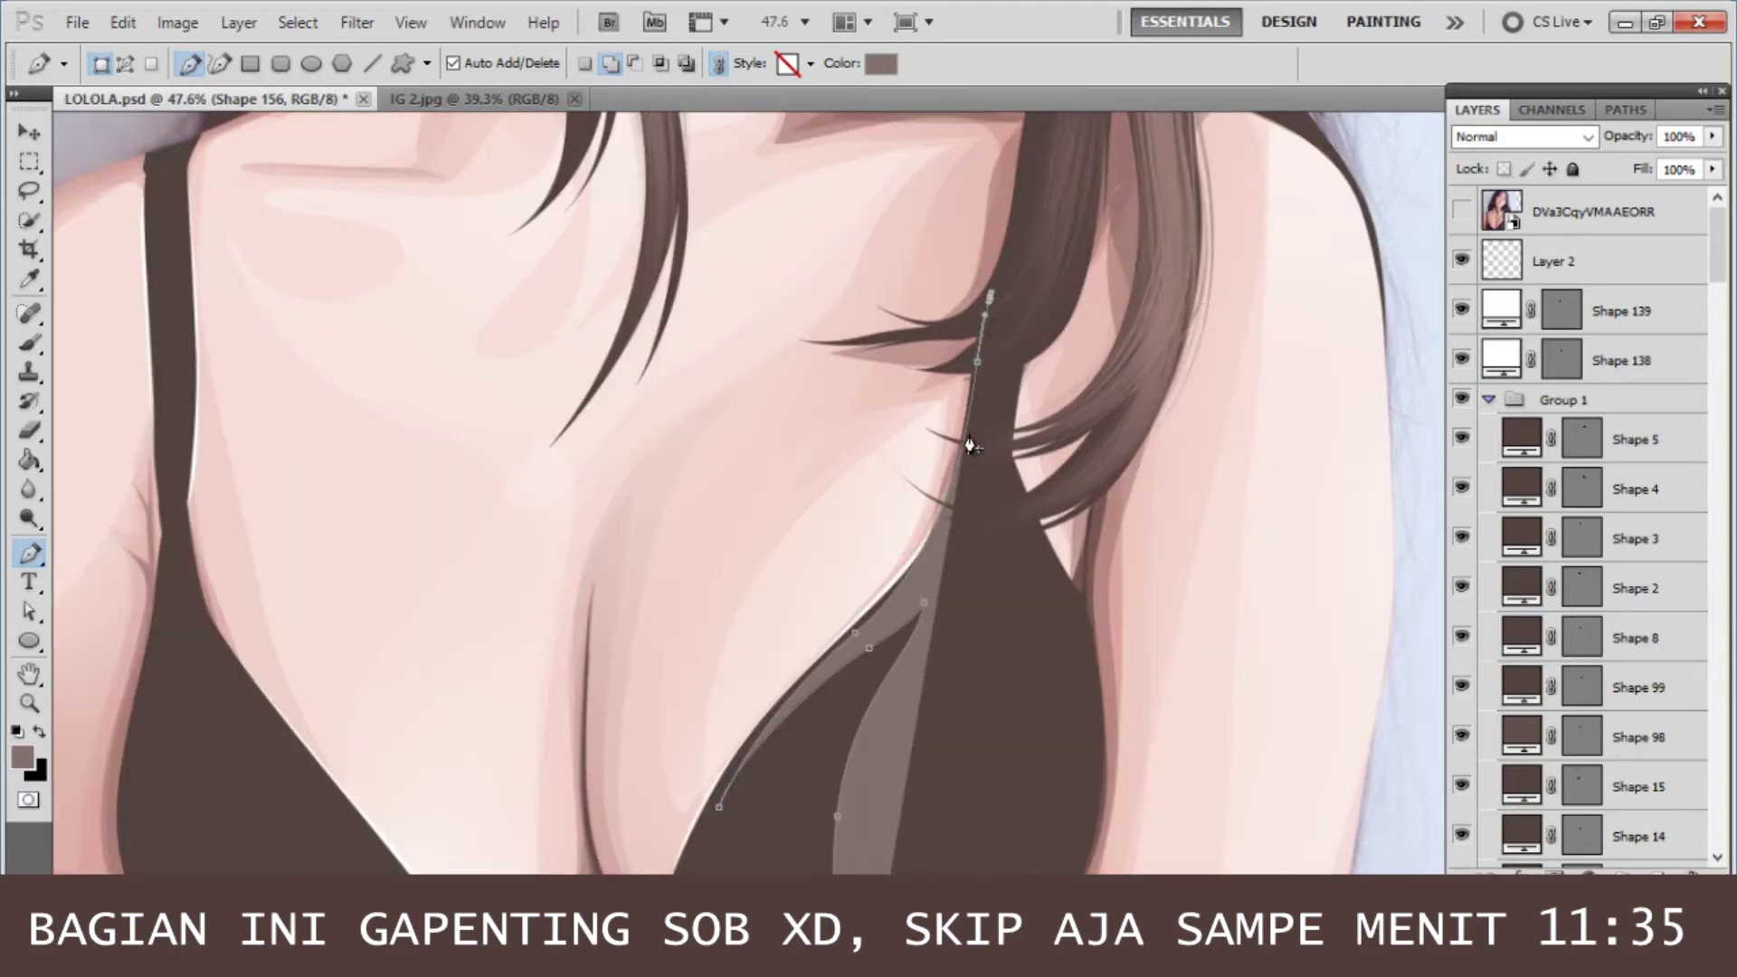
pyautogui.moveTo(1023, 322); pyautogui.dragTo(1050, 253)
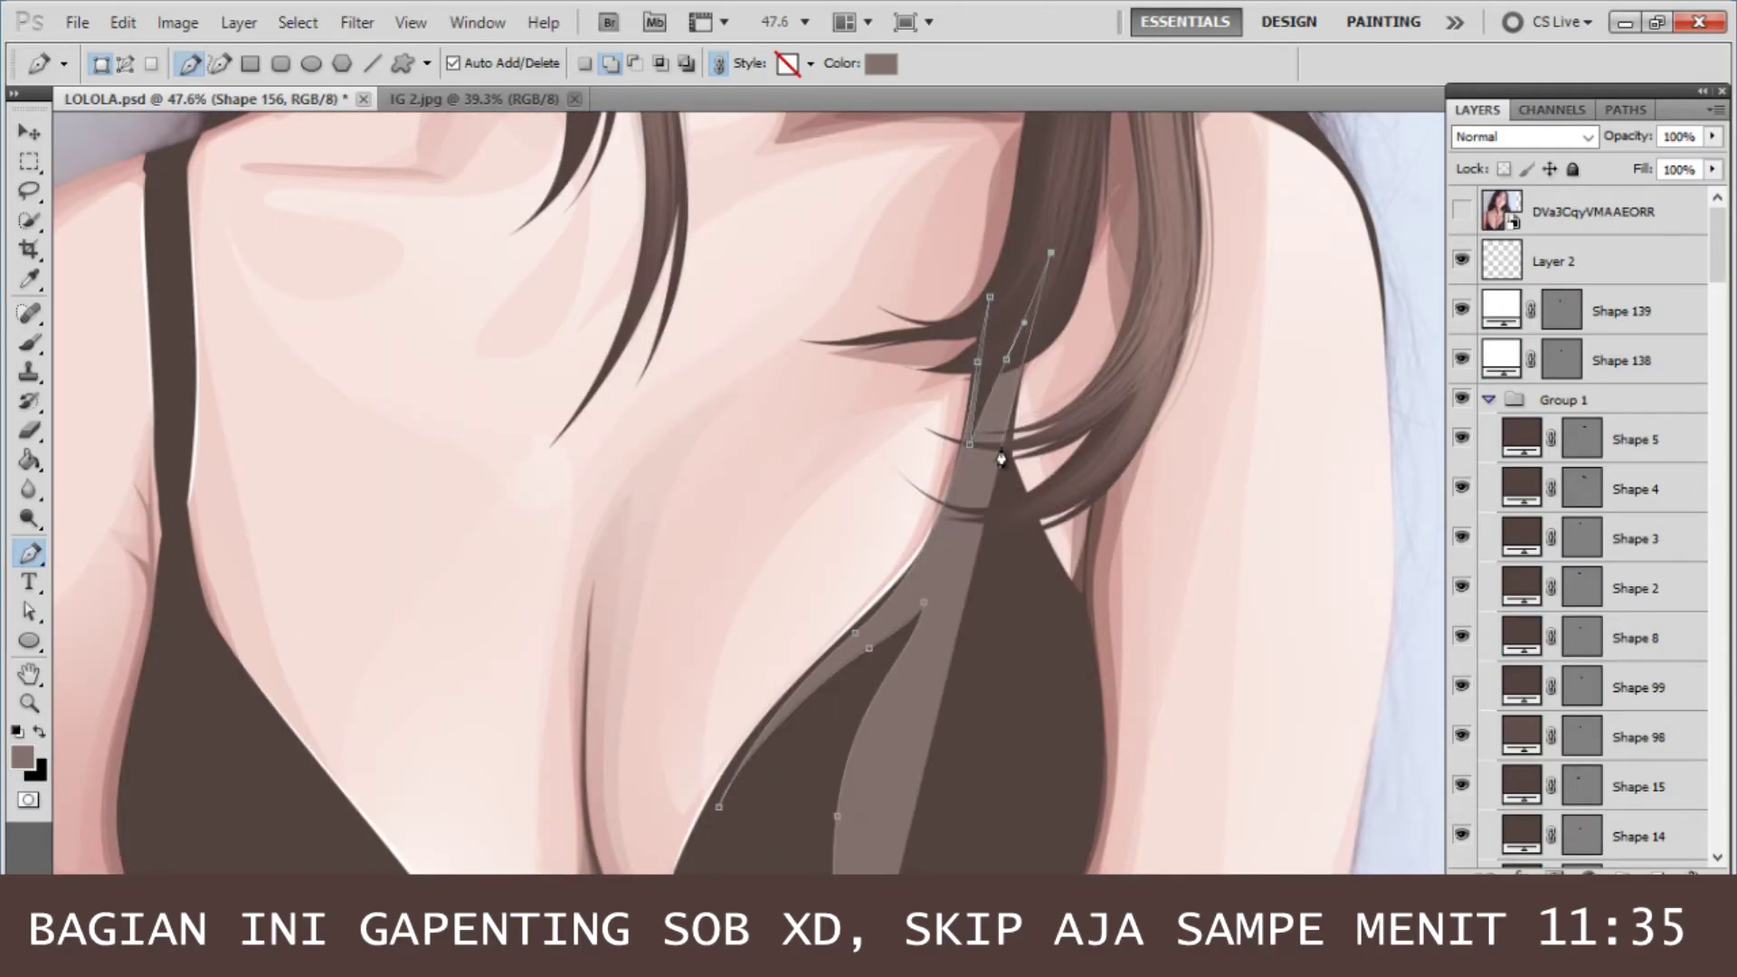
pyautogui.moveTo(1006, 445); pyautogui.dragTo(942, 298)
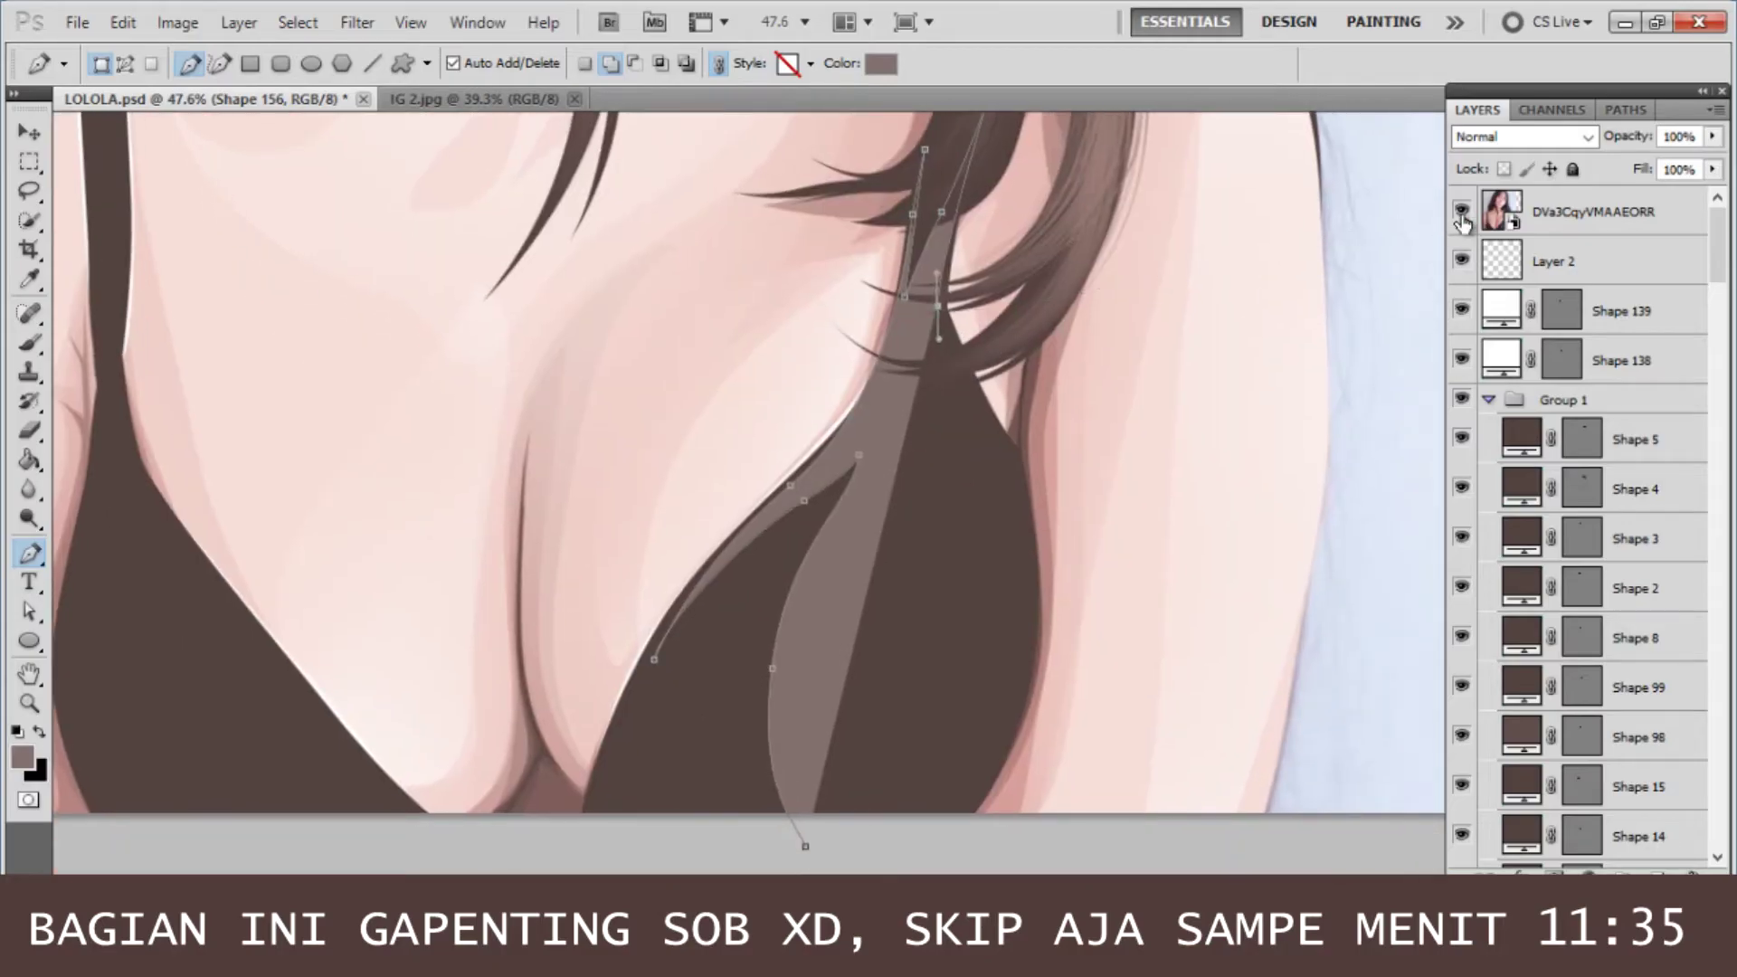
pyautogui.click(1461, 213)
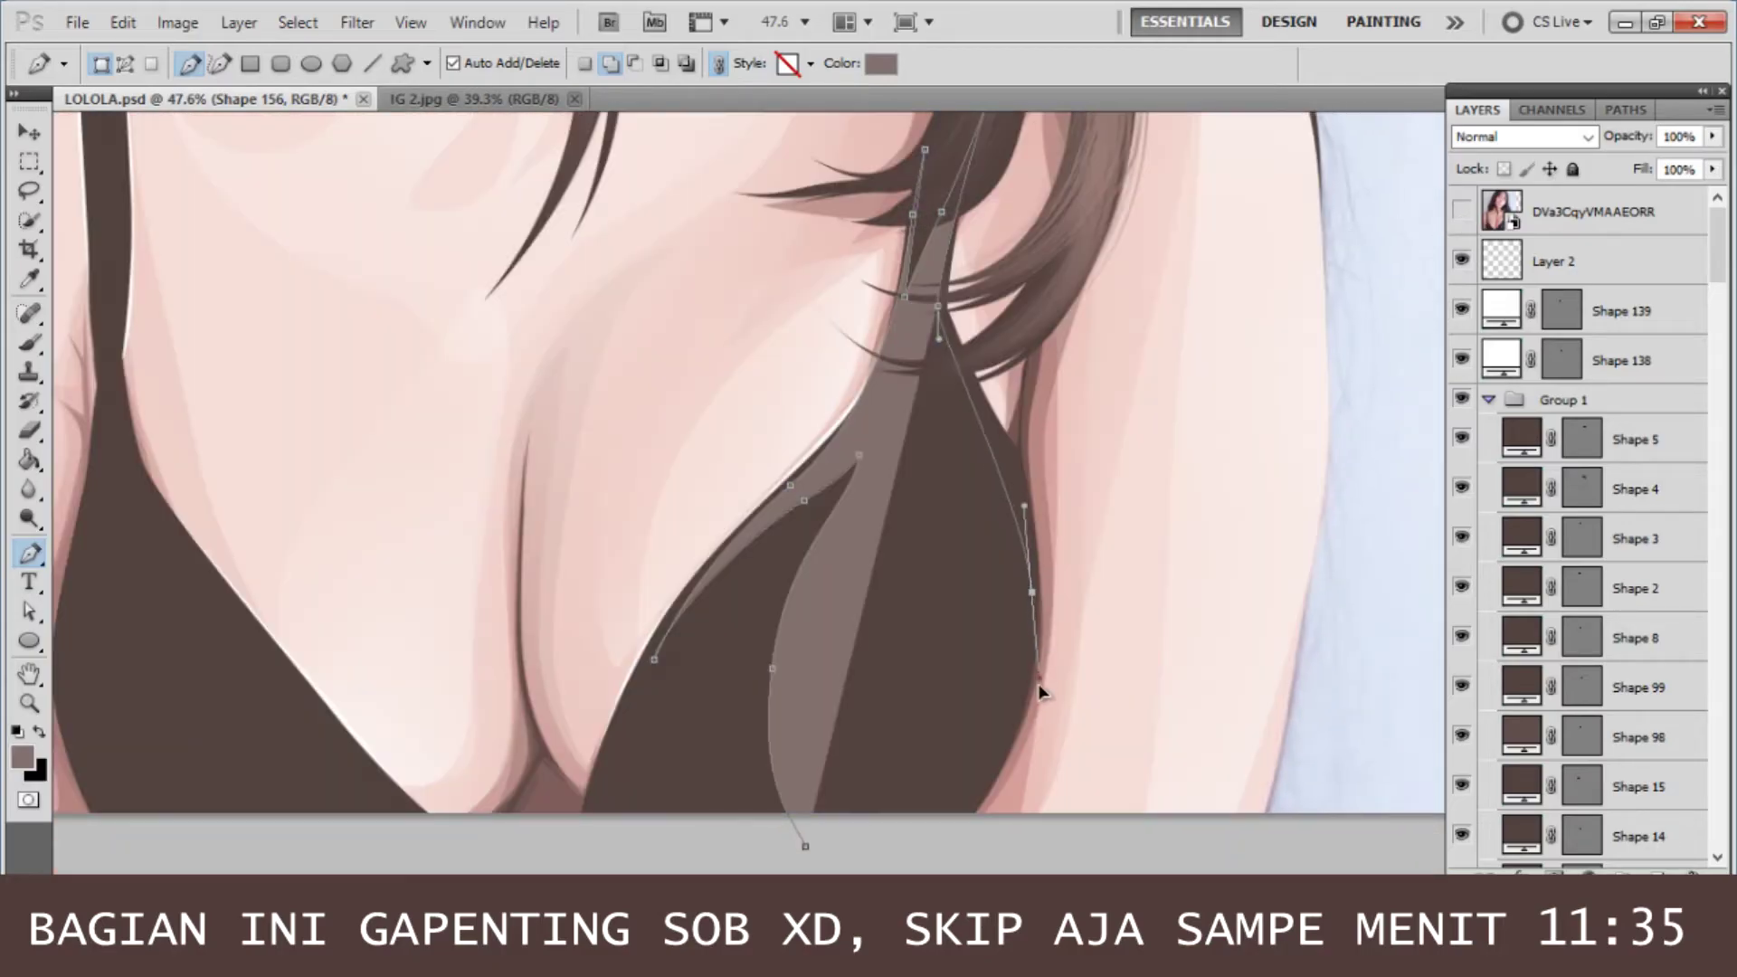
pyautogui.moveTo(1035, 729); pyautogui.dragTo(1003, 456)
pyautogui.moveTo(837, 604); pyautogui.dragTo(638, 586)
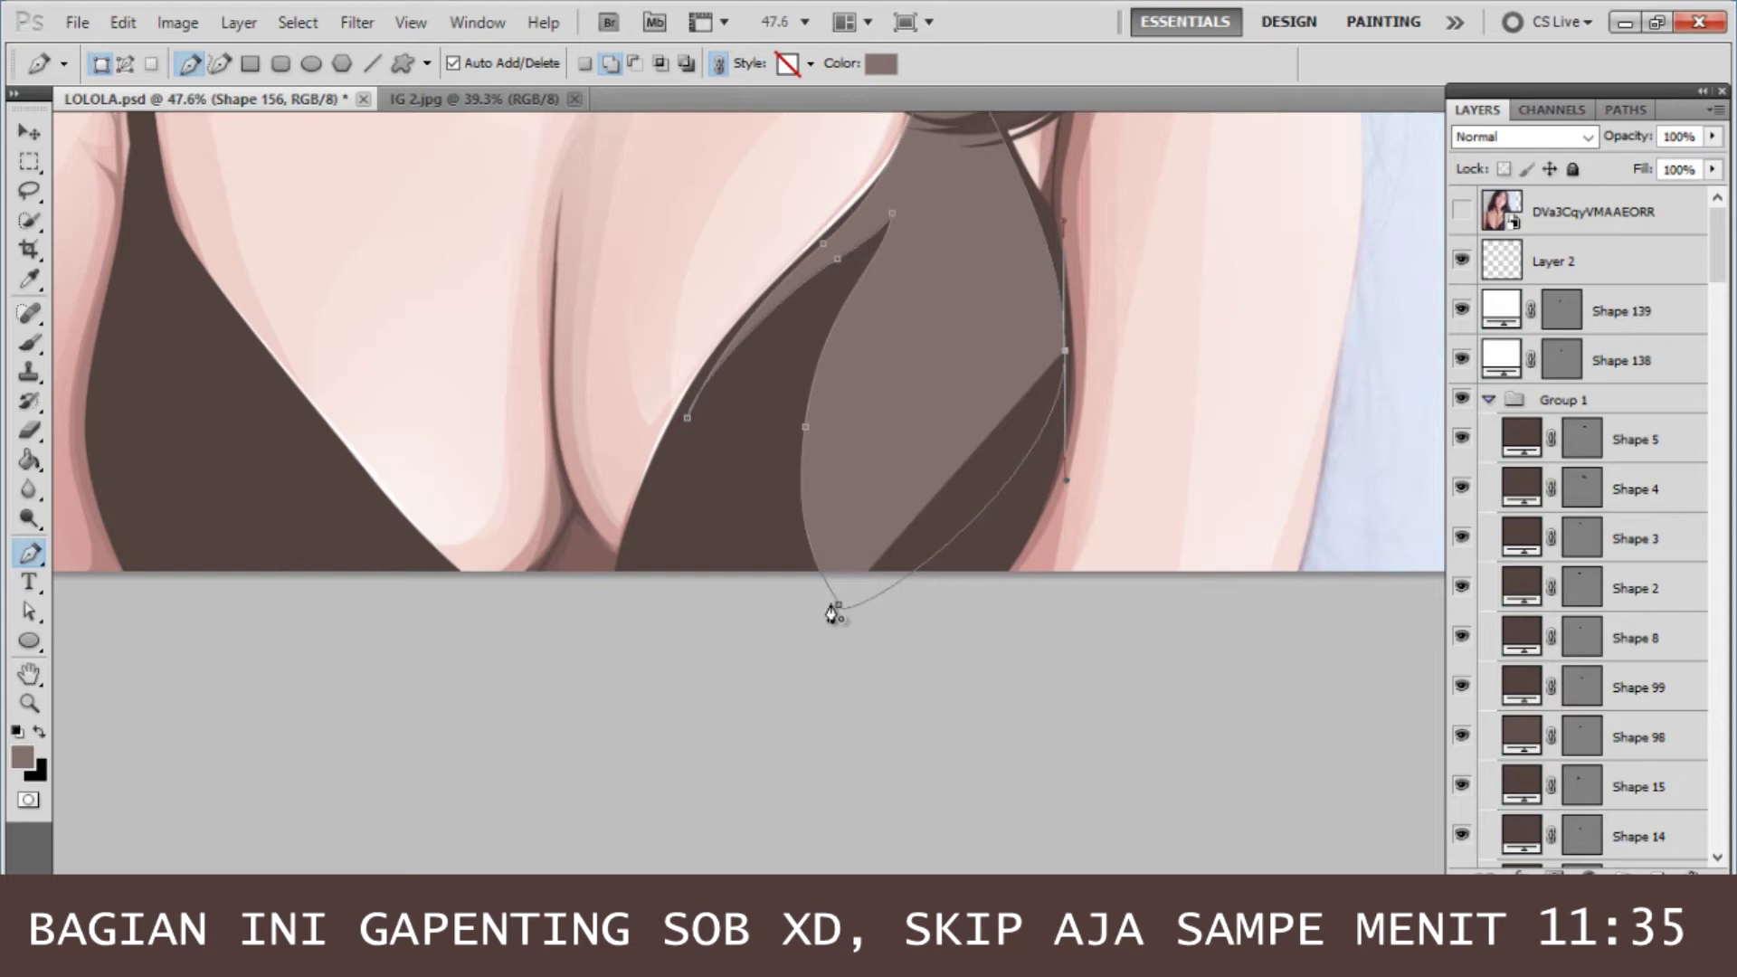
pyautogui.press('Return')
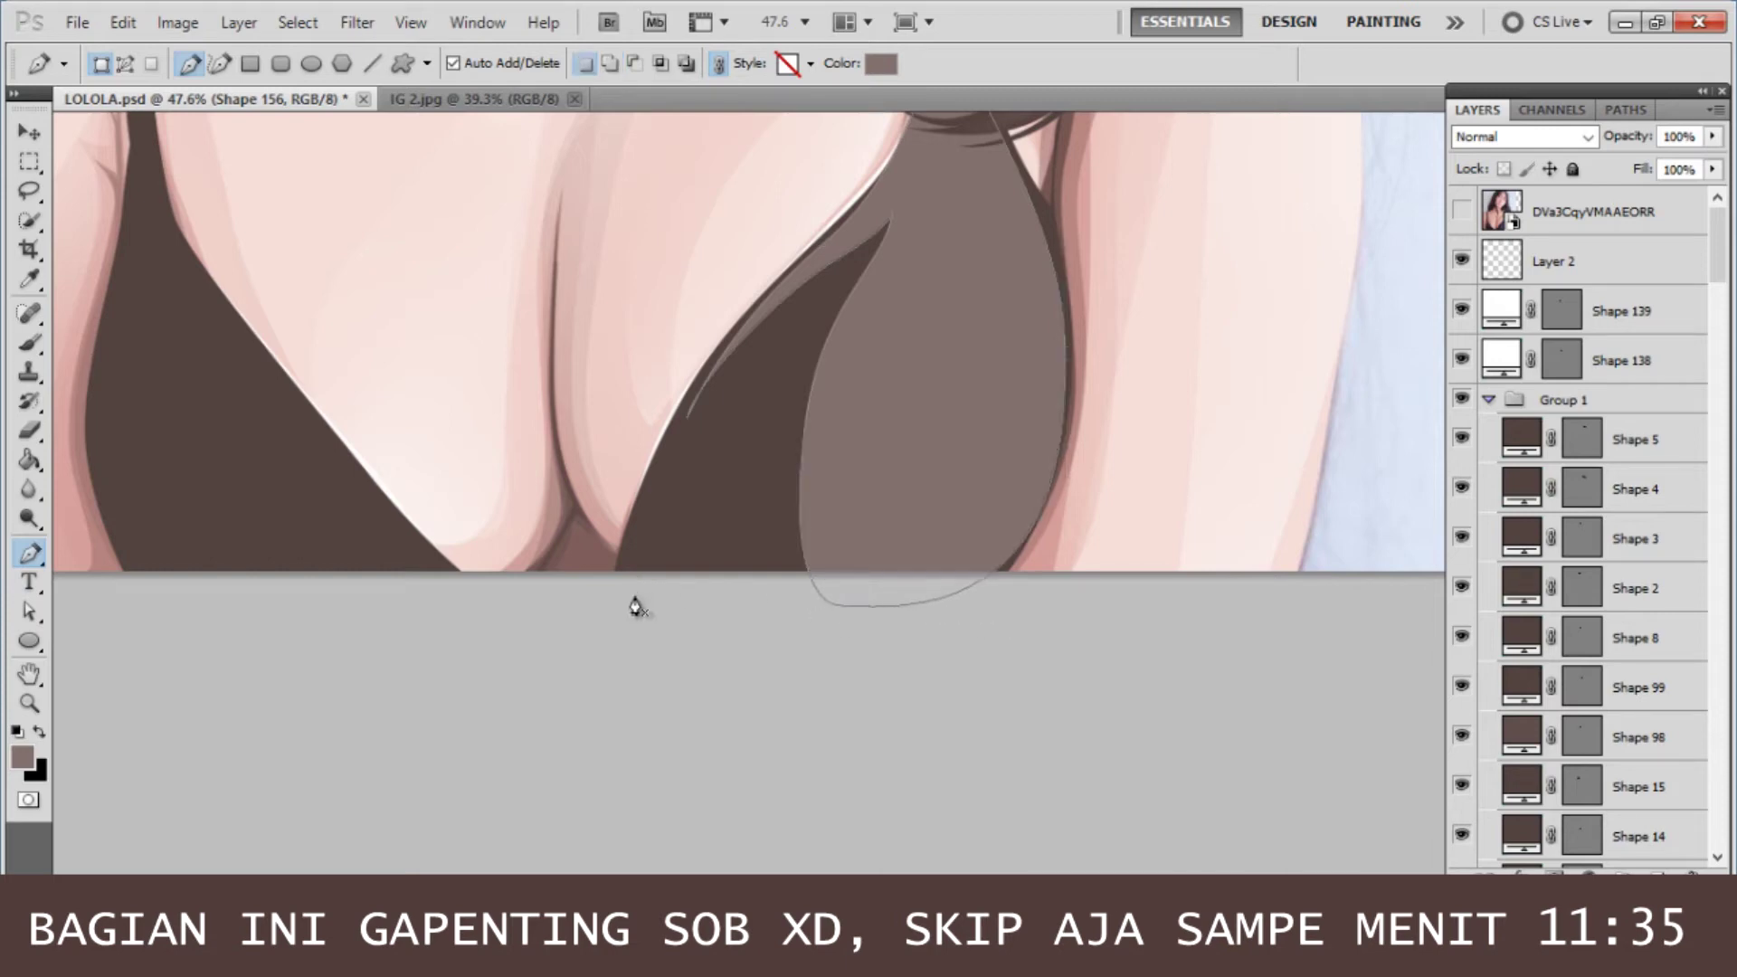
# - Fade the first highlight shape to 24% opacity
pyautogui.scroll(-2, 724, 579)
pyautogui.scroll(-1, 787, 479)
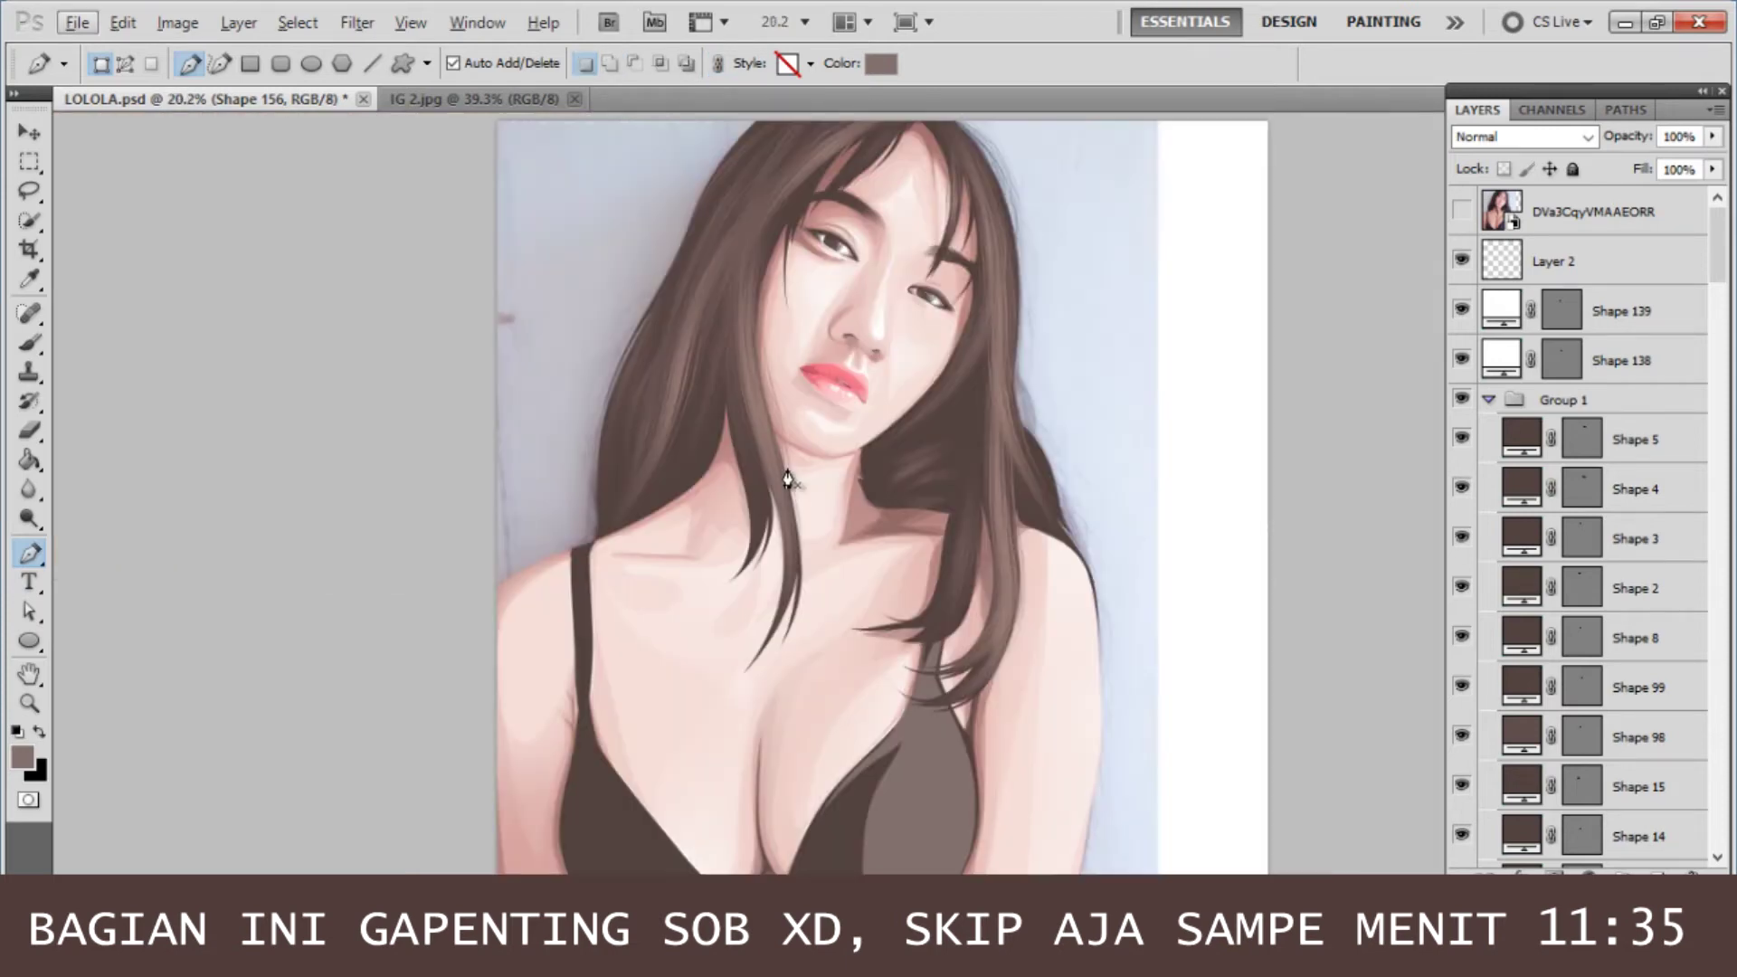
pyautogui.click(1711, 135)
pyautogui.moveTo(1648, 167); pyautogui.dragTo(1614, 162)
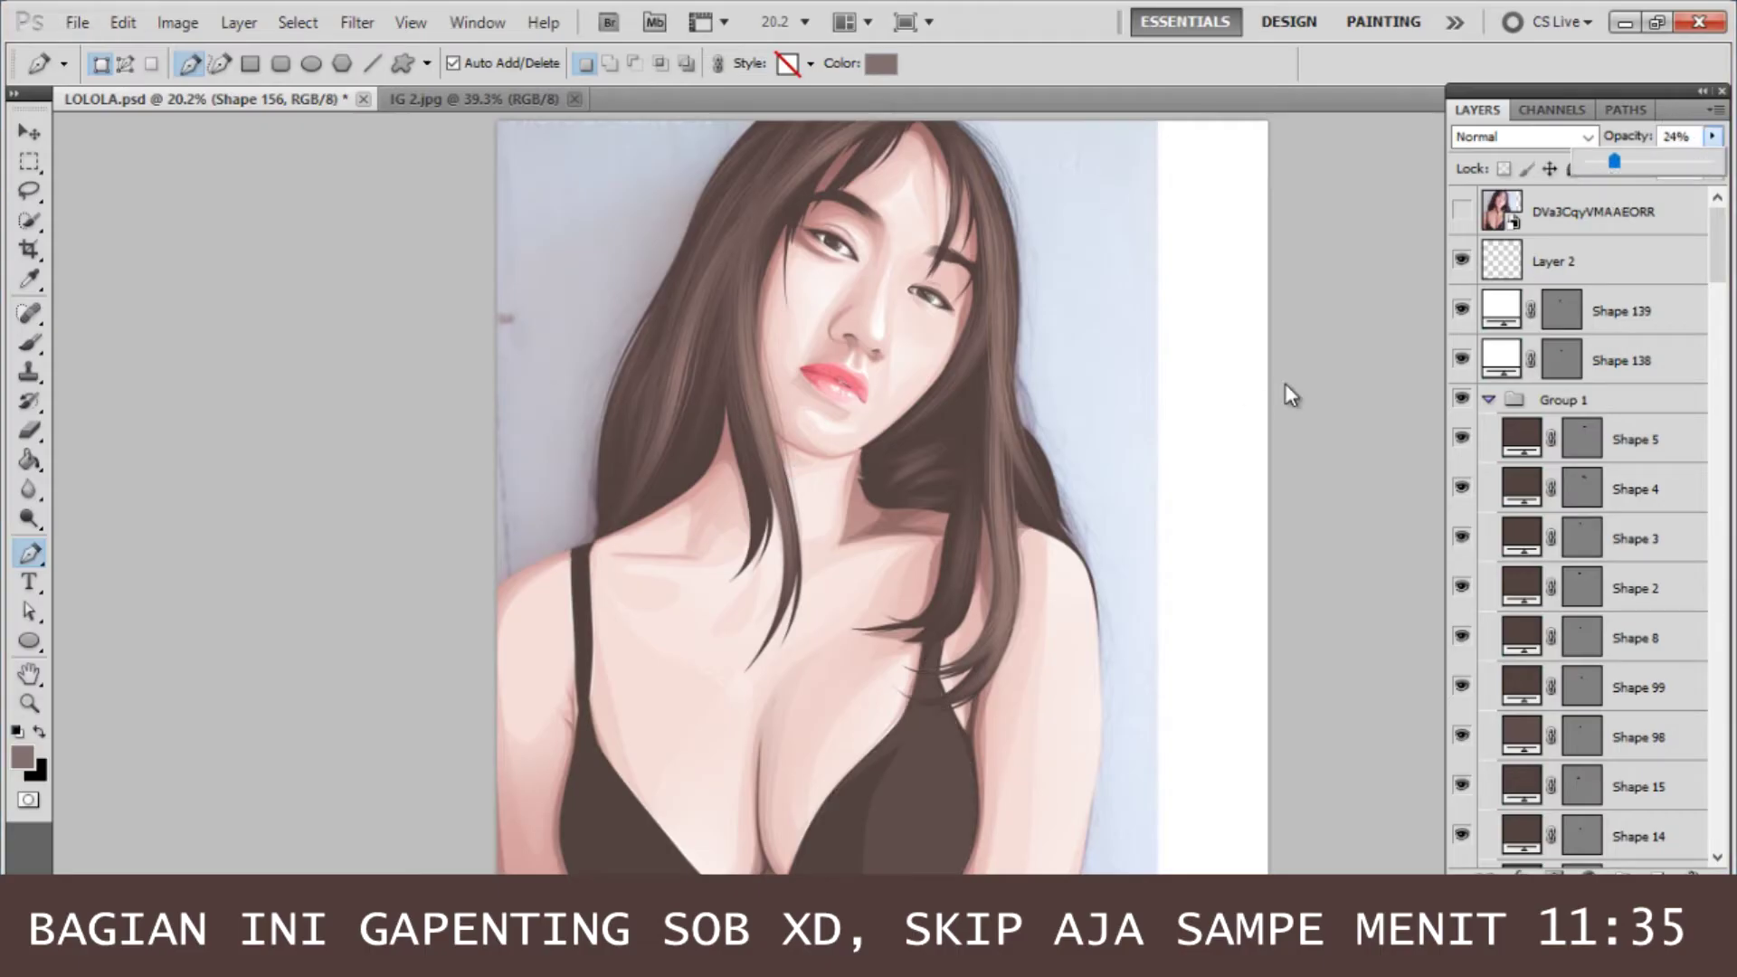
pyautogui.click(870, 608)
# - Draw a second curved highlight shape over the right cup
pyautogui.scroll(-2, 886, 633)
pyautogui.scroll(1, 989, 353)
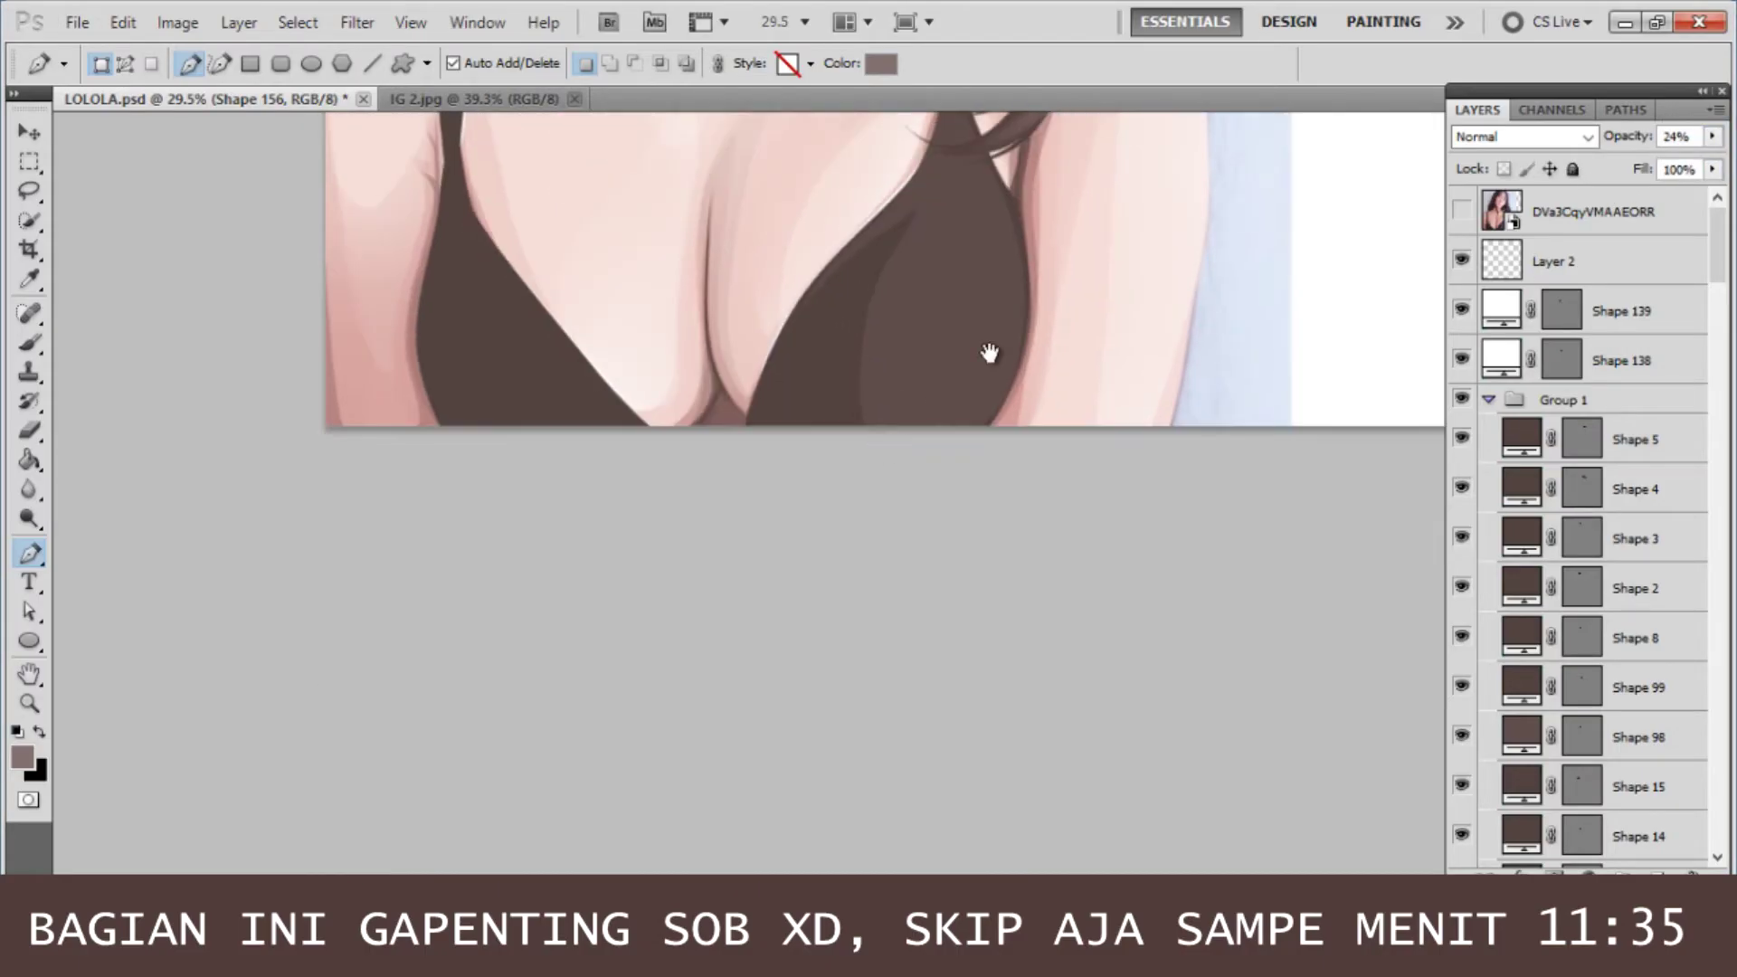
pyautogui.click(1461, 212)
pyautogui.click(911, 507)
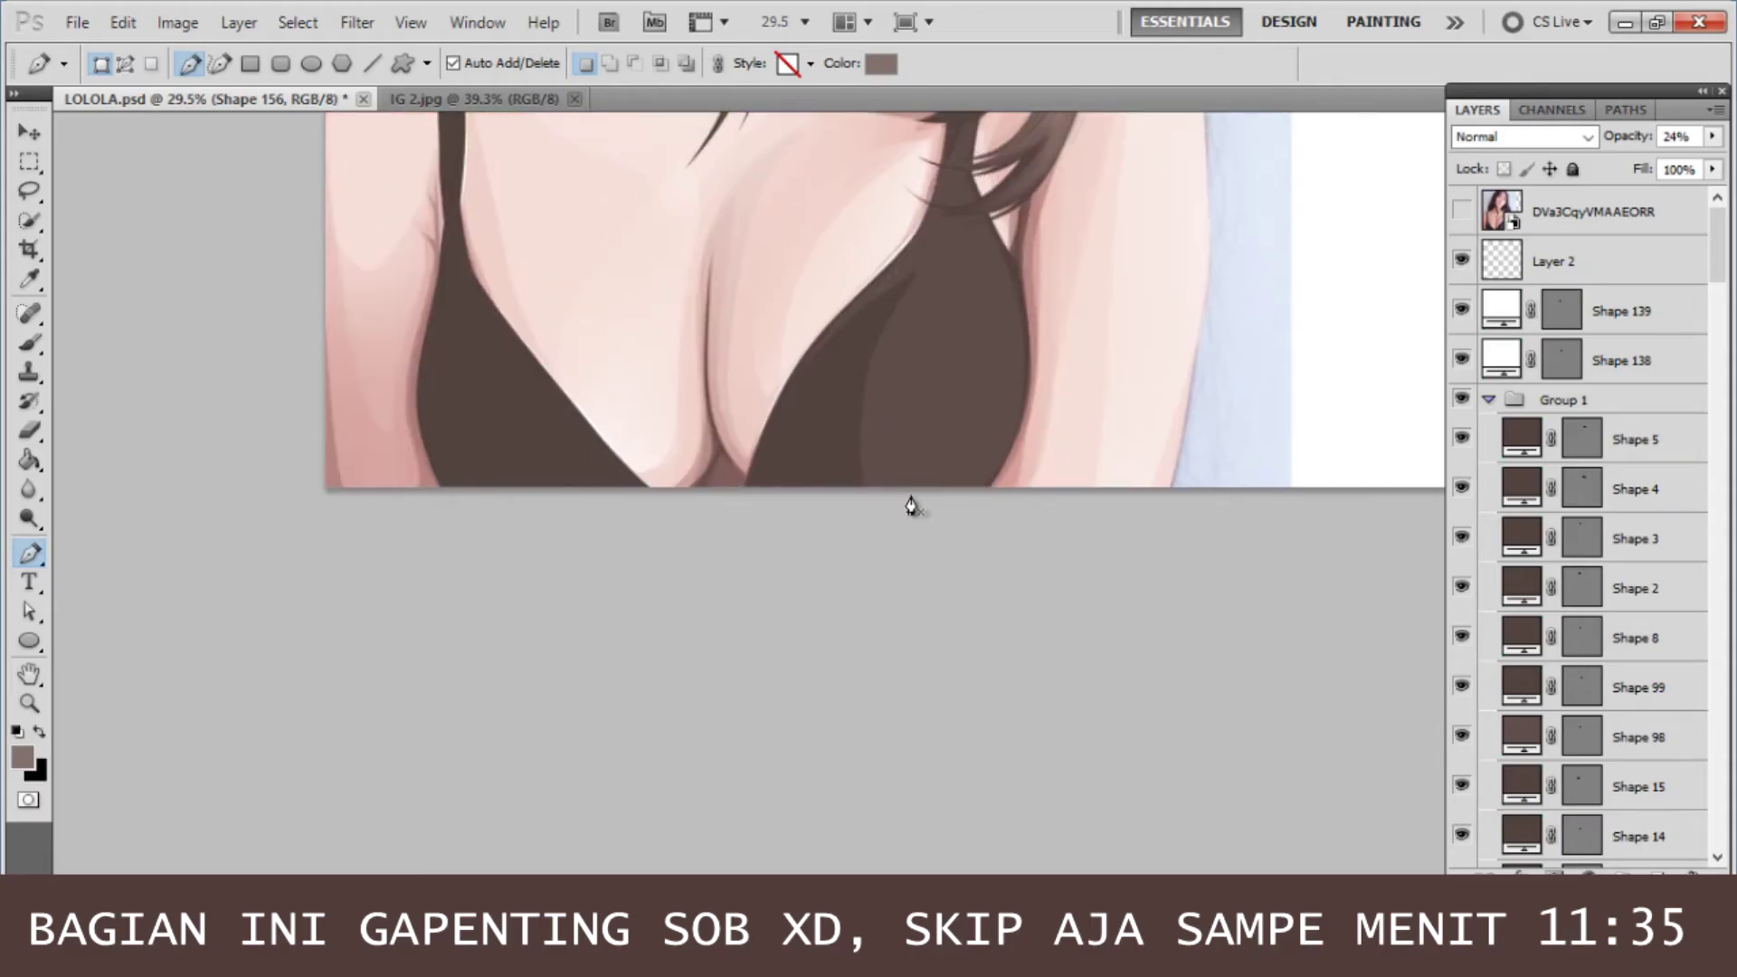
pyautogui.moveTo(898, 383); pyautogui.dragTo(935, 297)
pyautogui.click(961, 184)
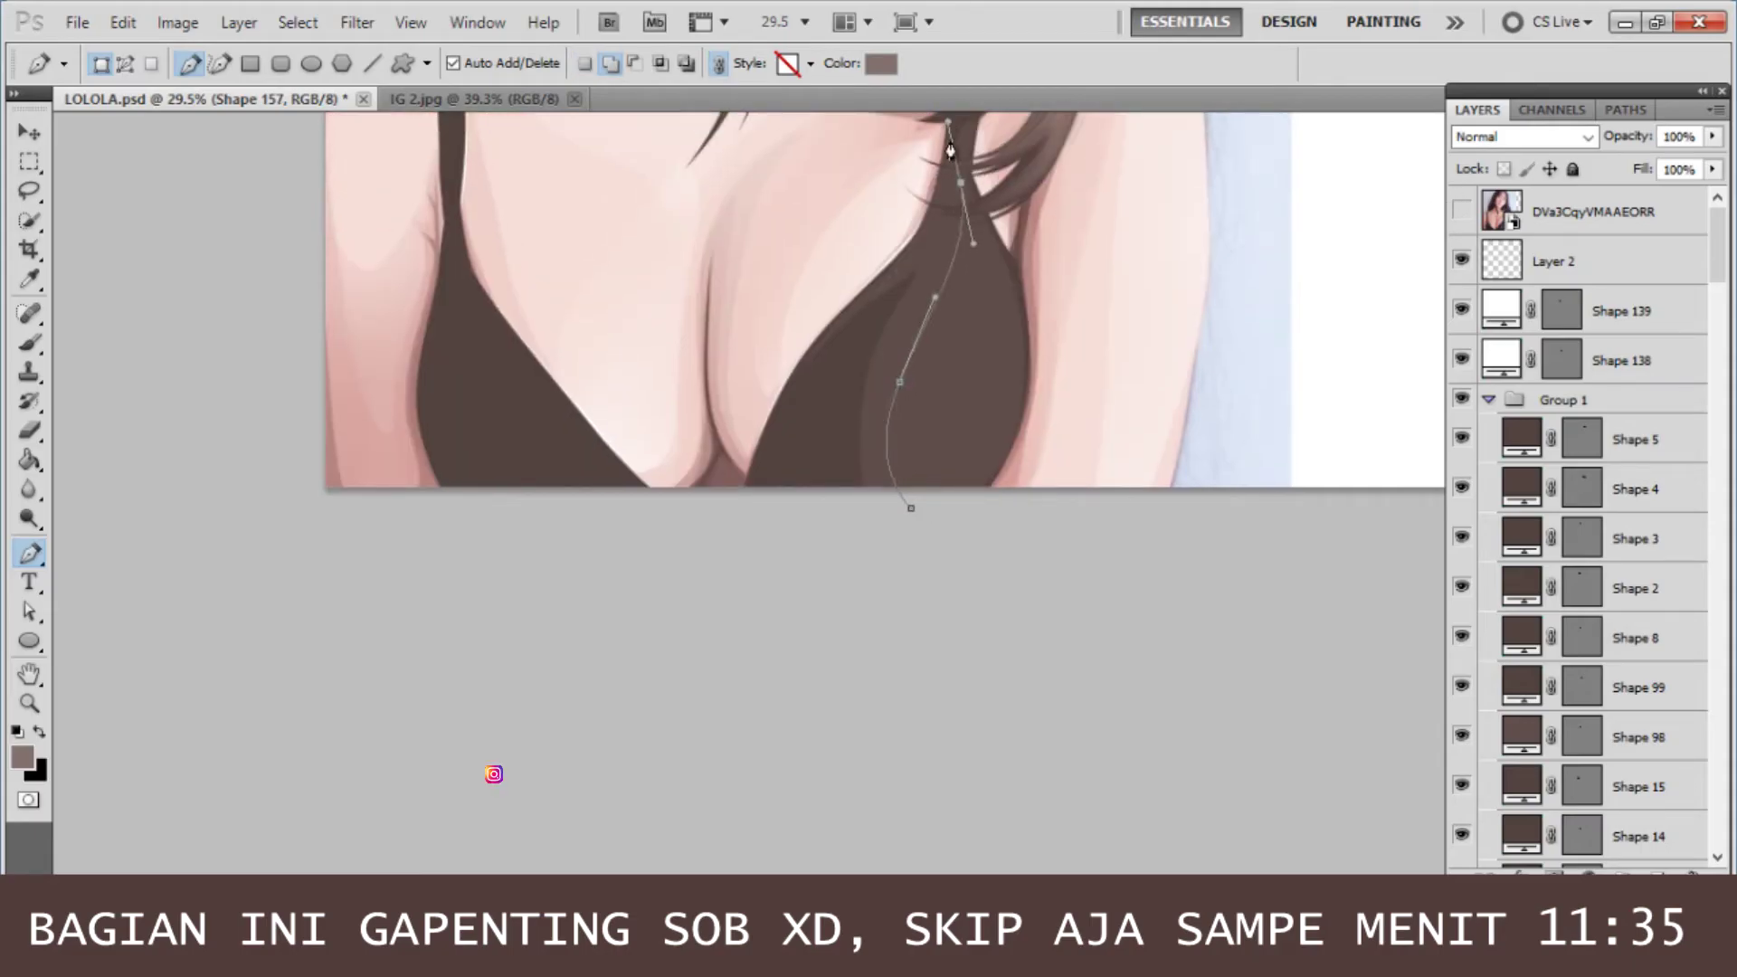
pyautogui.moveTo(911, 508); pyautogui.dragTo(696, 592)
pyautogui.press('Return')
# - Fade the second highlight to about 25% opacity
pyautogui.scroll(2, 670, 576)
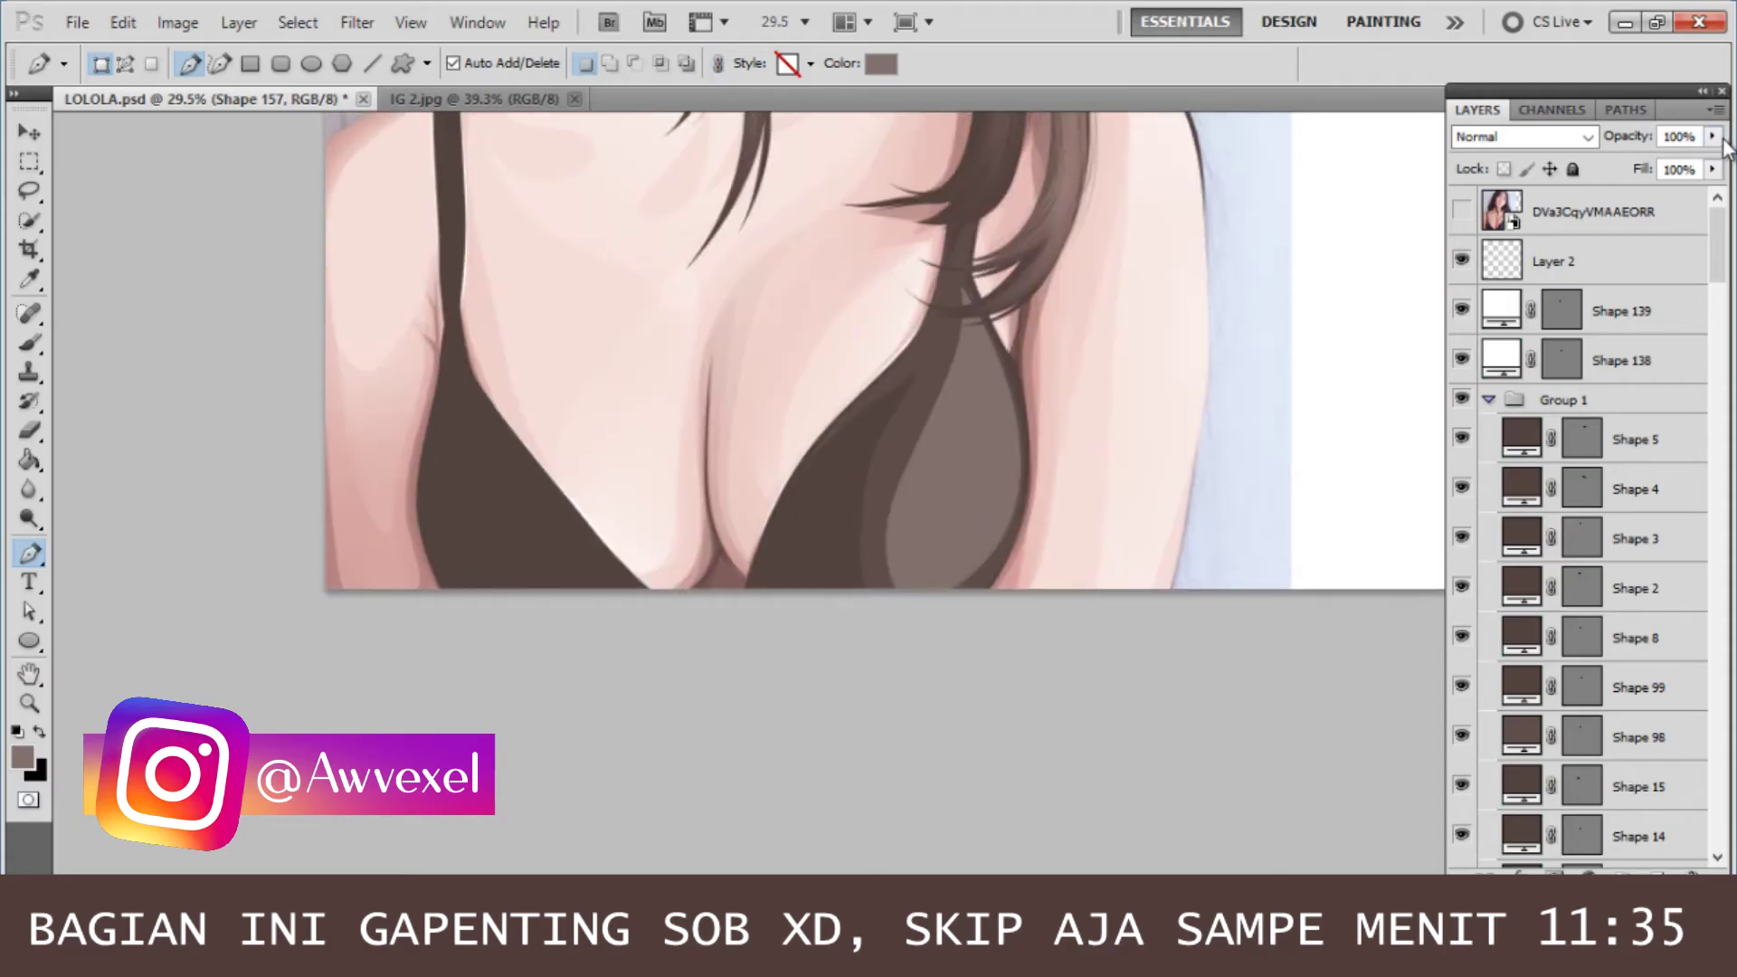
pyautogui.click(1711, 136)
pyautogui.moveTo(1712, 163); pyautogui.dragTo(1616, 163)
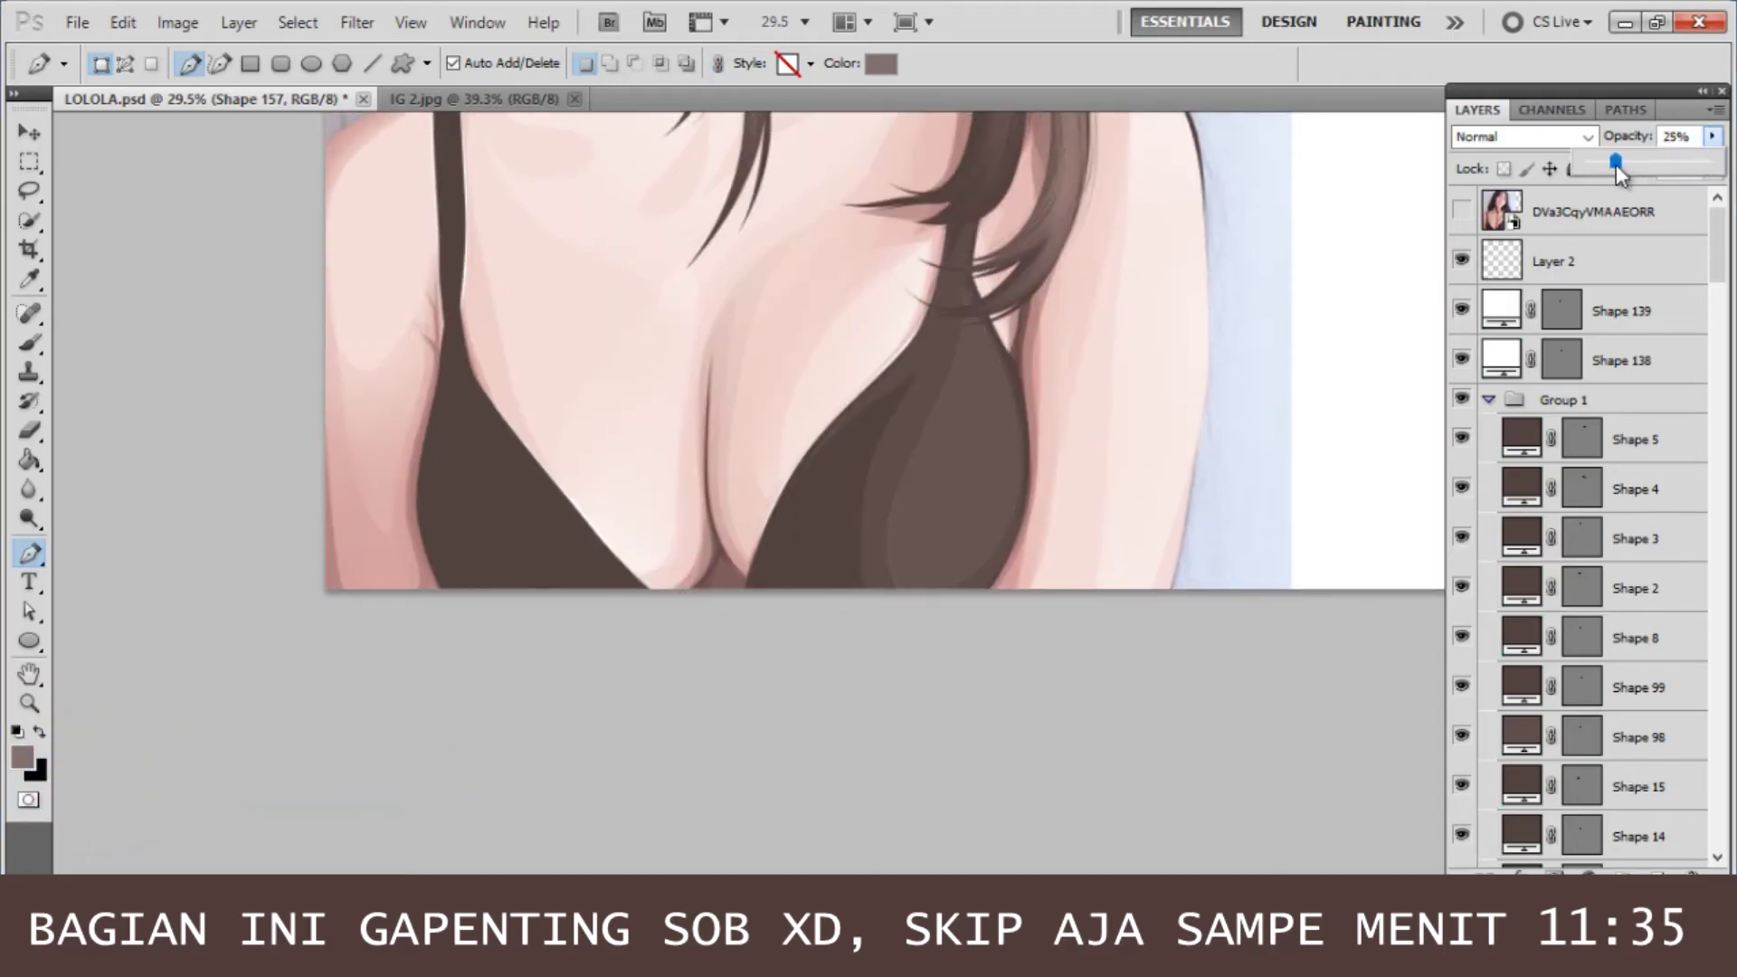
pyautogui.scroll(-2, 1050, 290)
pyautogui.scroll(2, 860, 611)
# - Draw a highlight shape along the left cup's lower and outer edge
pyautogui.moveTo(780, 630); pyautogui.dragTo(814, 495)
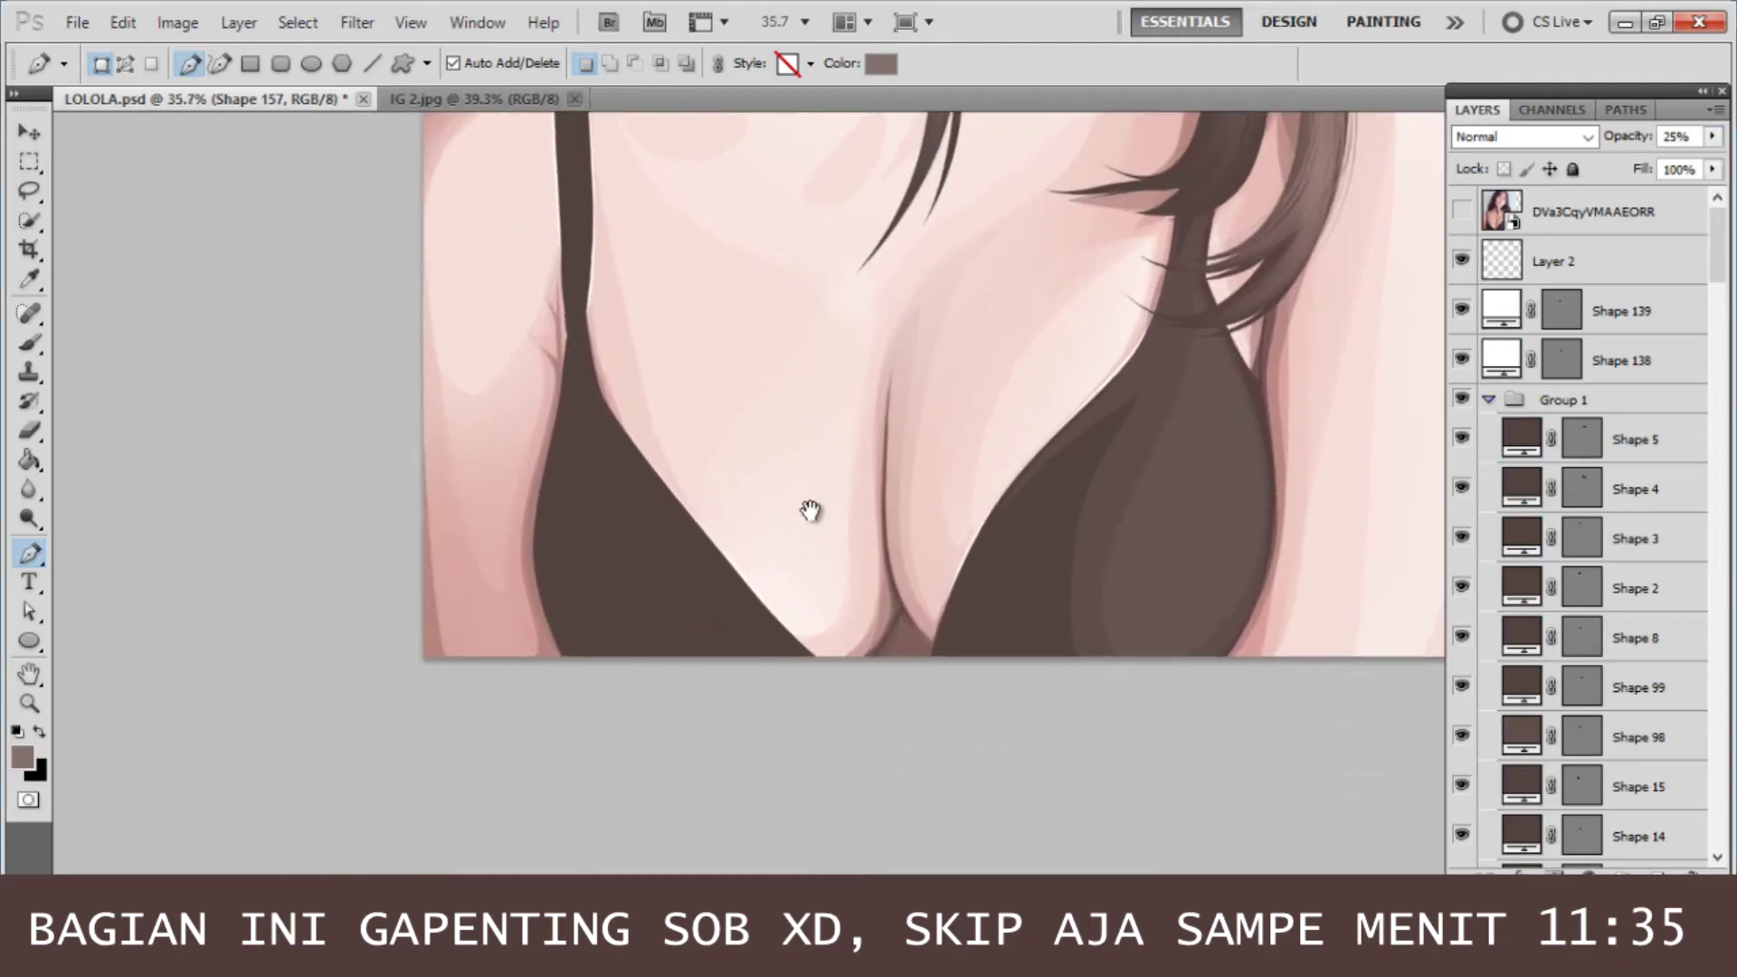
pyautogui.click(1464, 211)
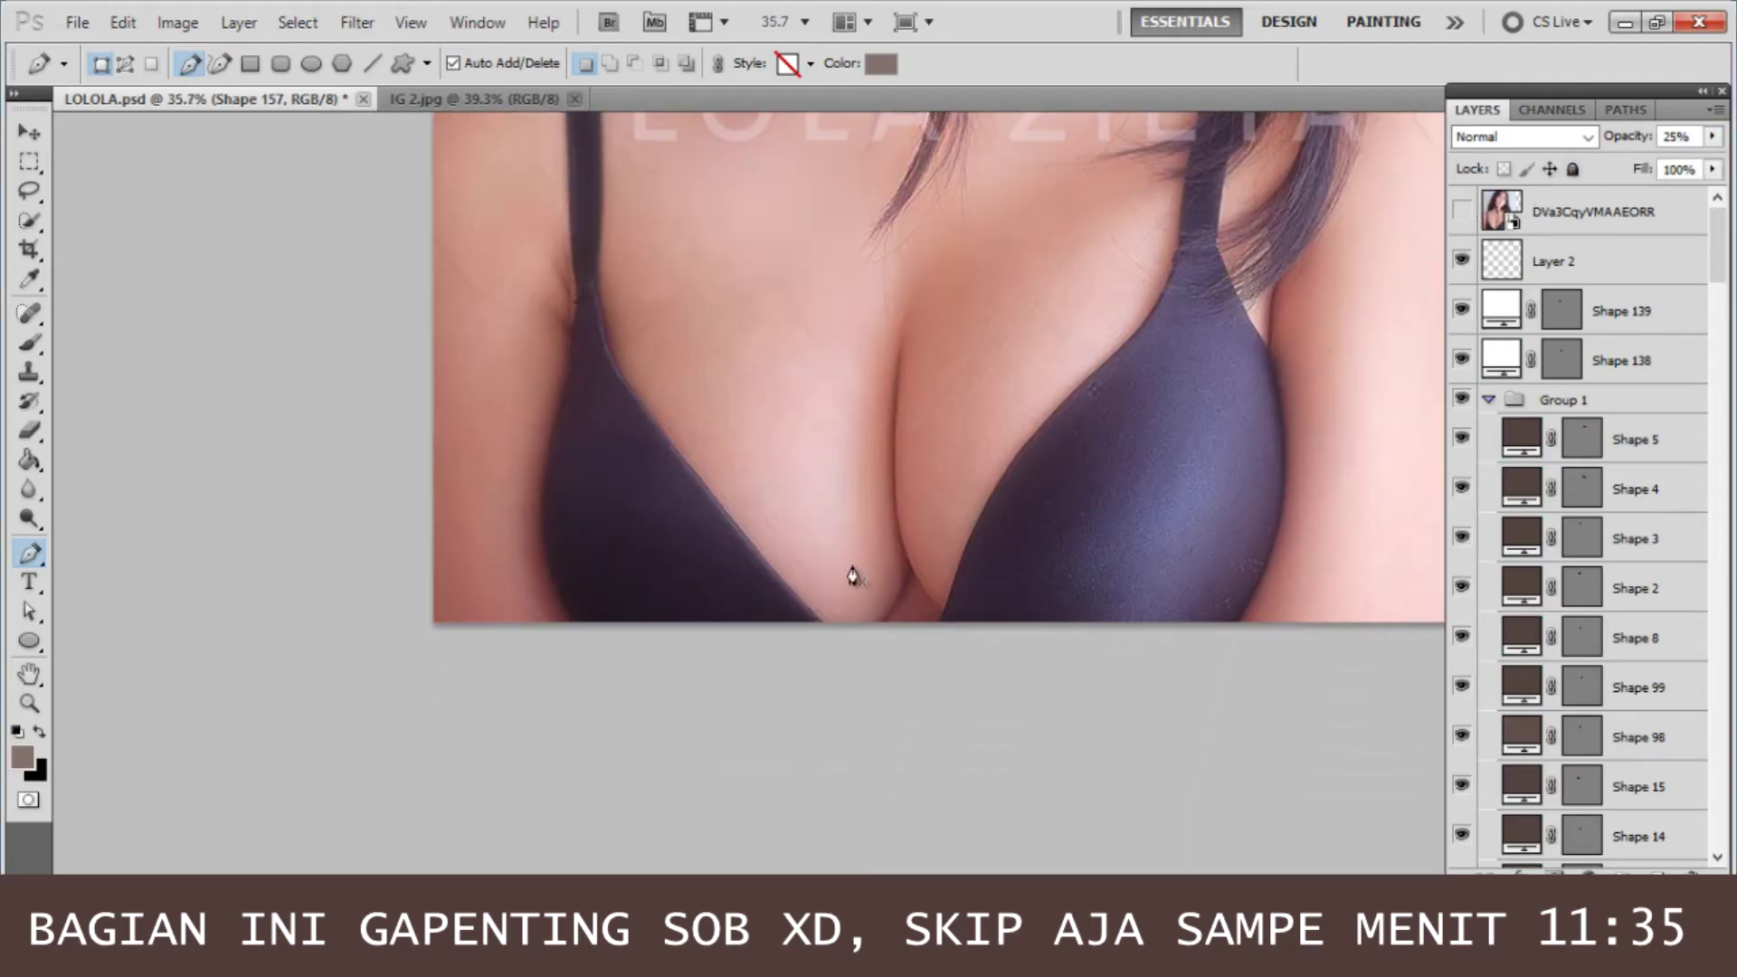
pyautogui.click(822, 640)
pyautogui.moveTo(707, 566); pyautogui.dragTo(673, 522)
pyautogui.click(558, 544)
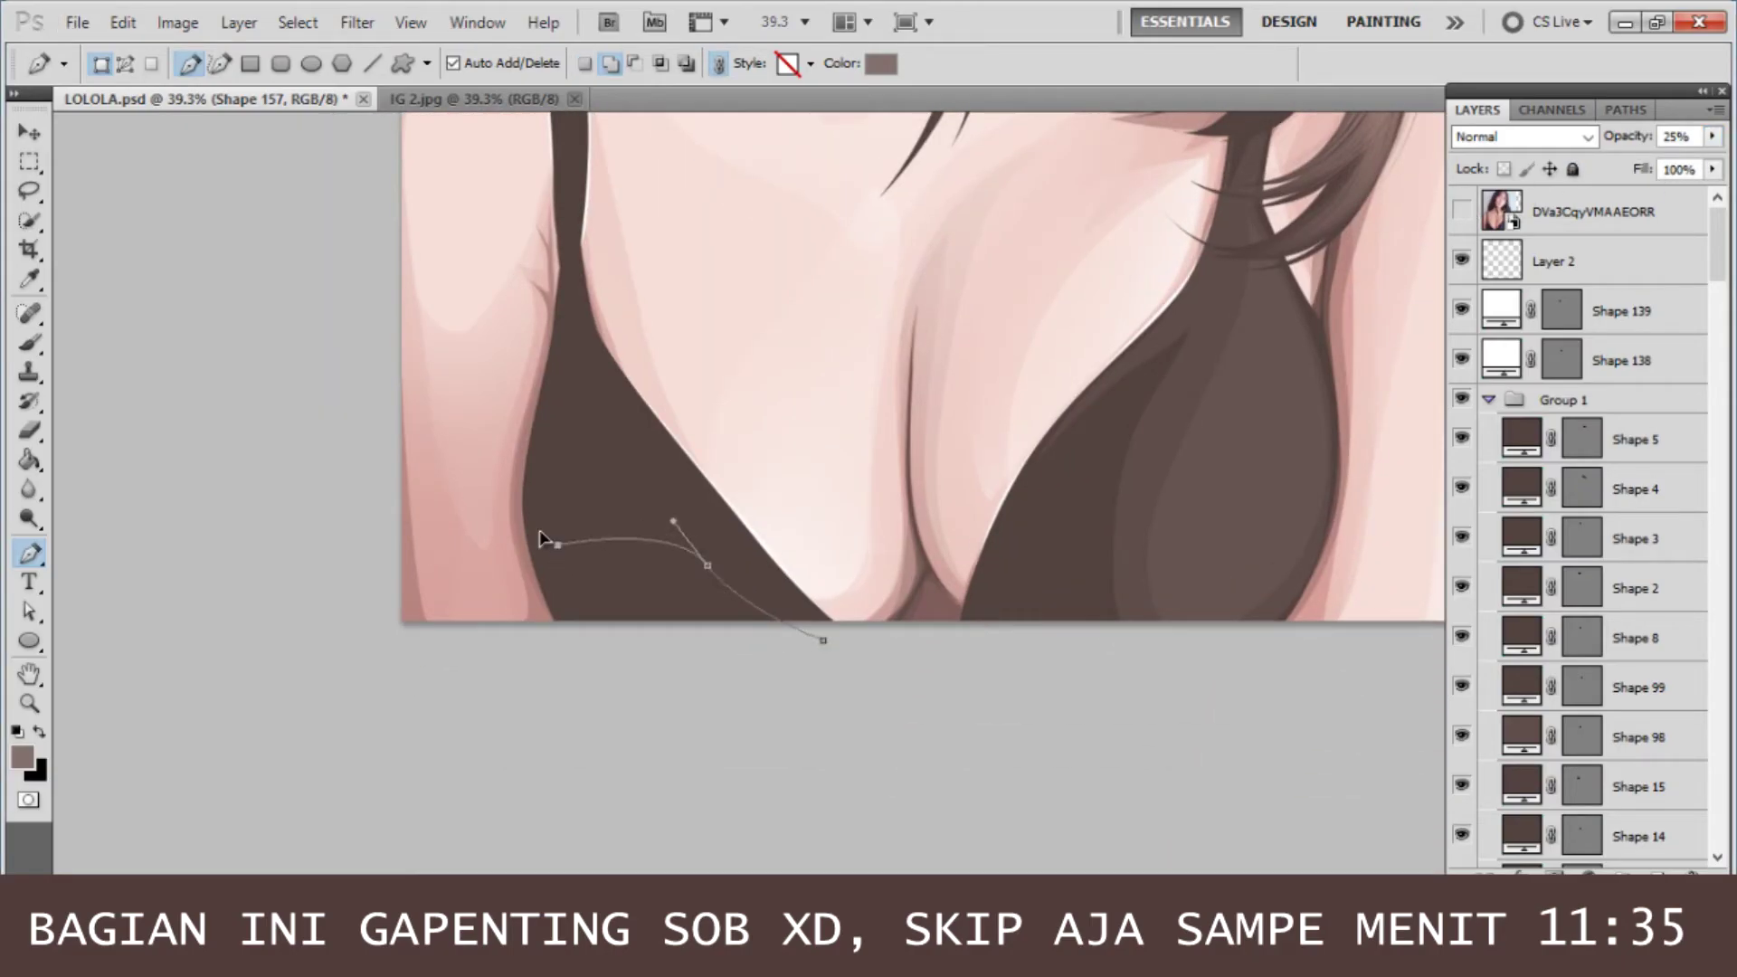
pyautogui.moveTo(537, 440); pyautogui.dragTo(547, 400)
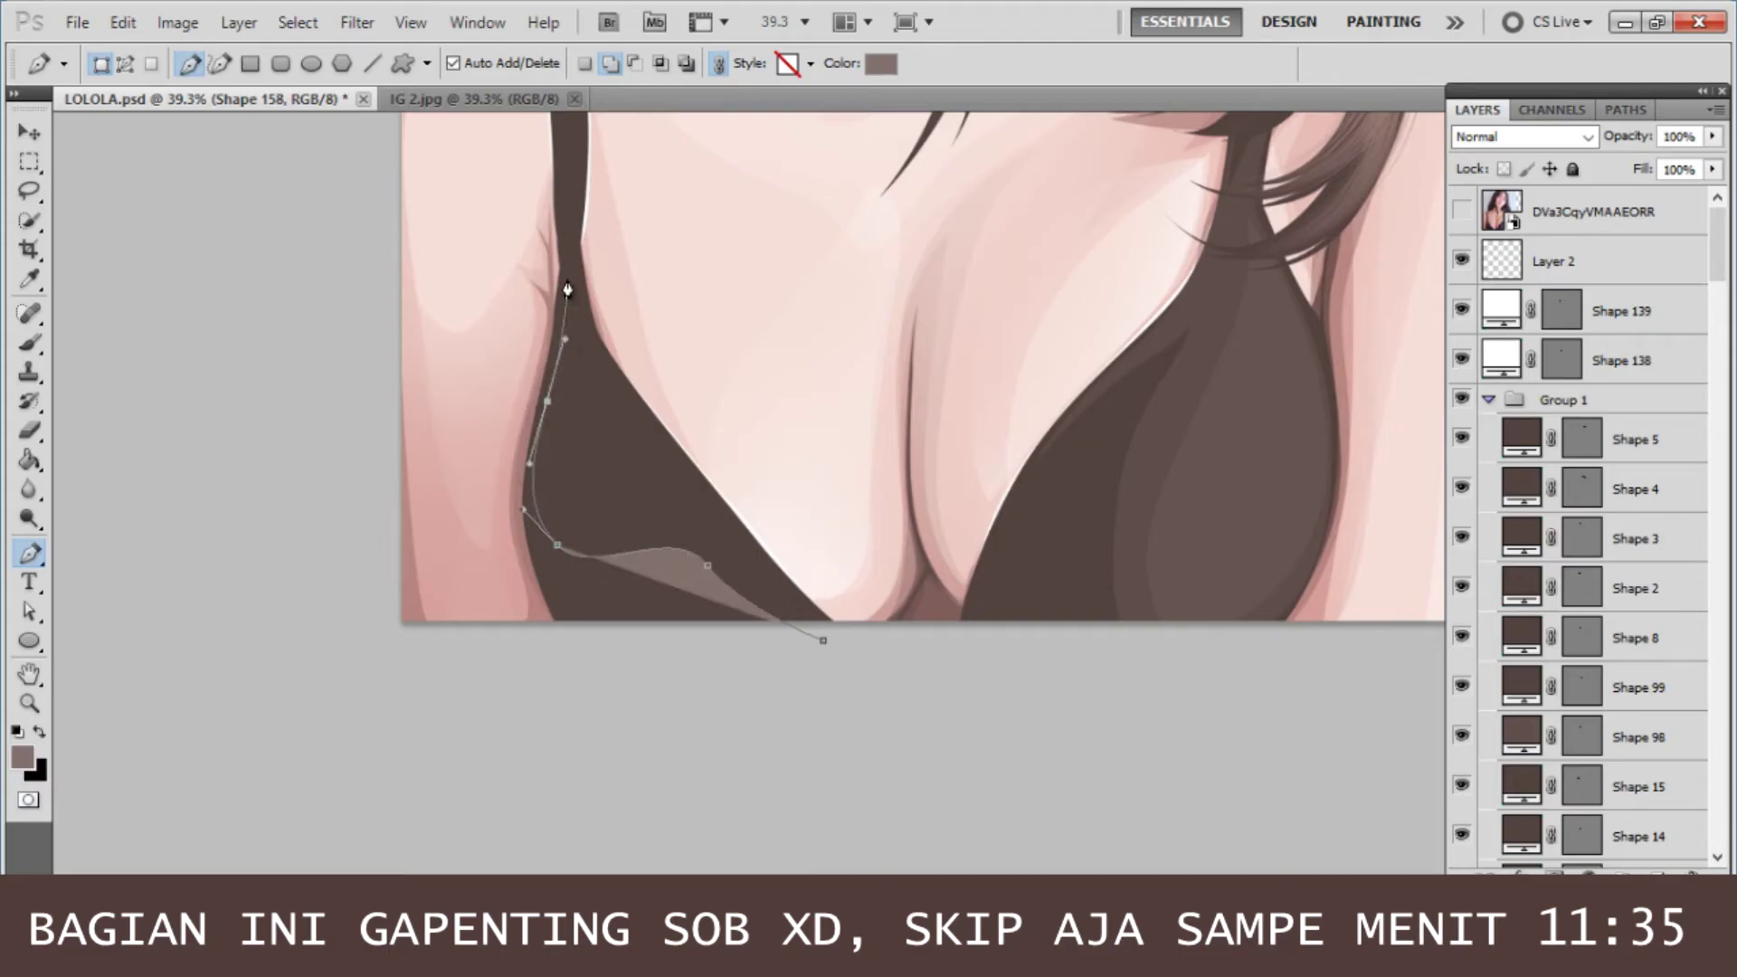
pyautogui.moveTo(568, 288); pyautogui.dragTo(613, 388)
pyautogui.moveTo(873, 656); pyautogui.dragTo(965, 708)
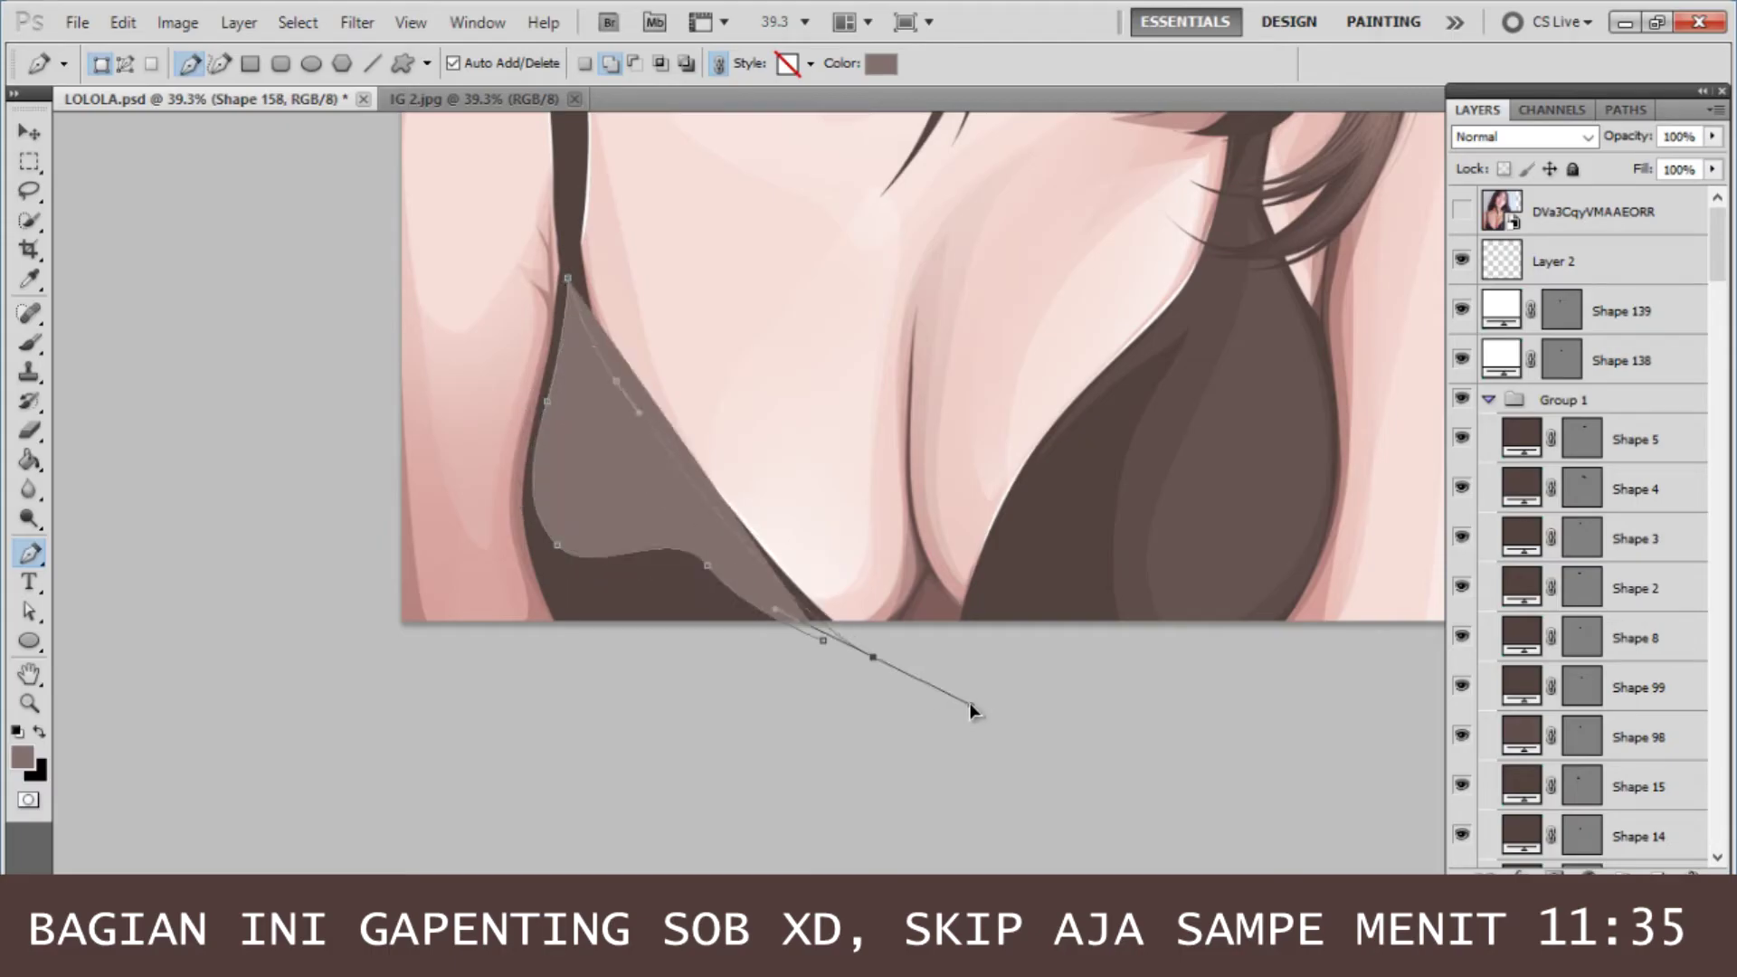
pyautogui.press('Return')
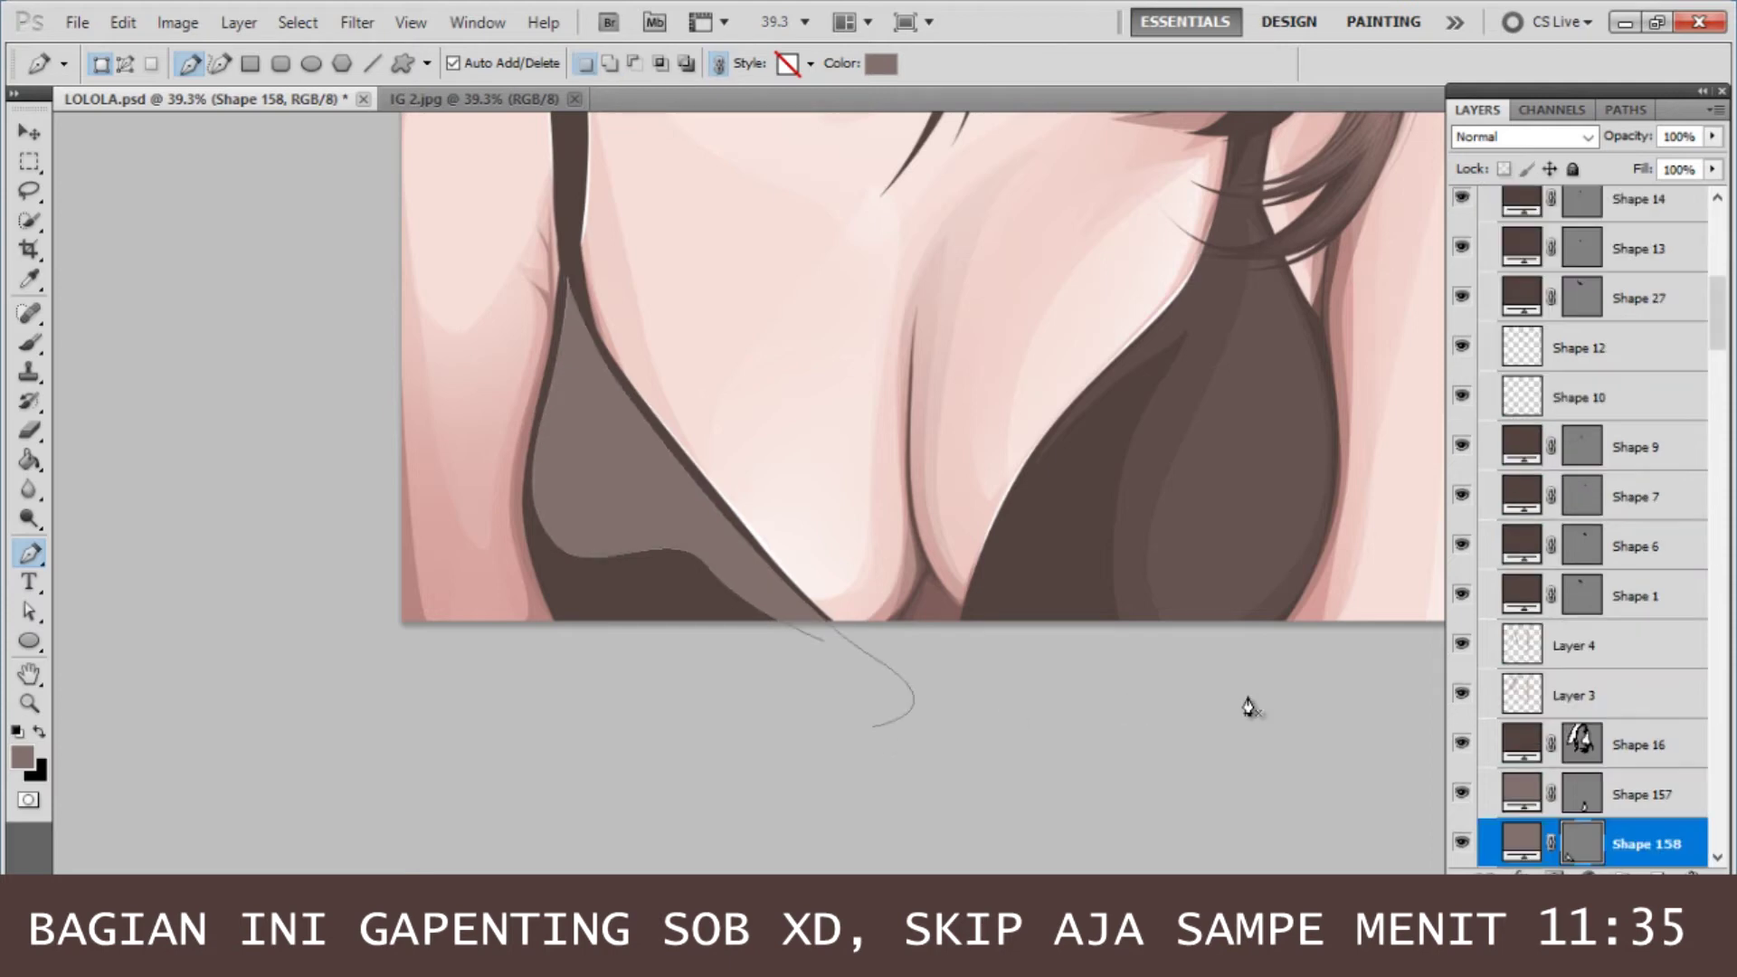
# - Clip the highlight shapes to the cup layer and lower opacity to about 27%
pyautogui.scroll(-2, 1629, 706)
pyautogui.keyDown('shift'); pyautogui.click(1639, 697); pyautogui.keyUp('shift')
pyautogui.hotkey('ctrl', 'alt', 'g')
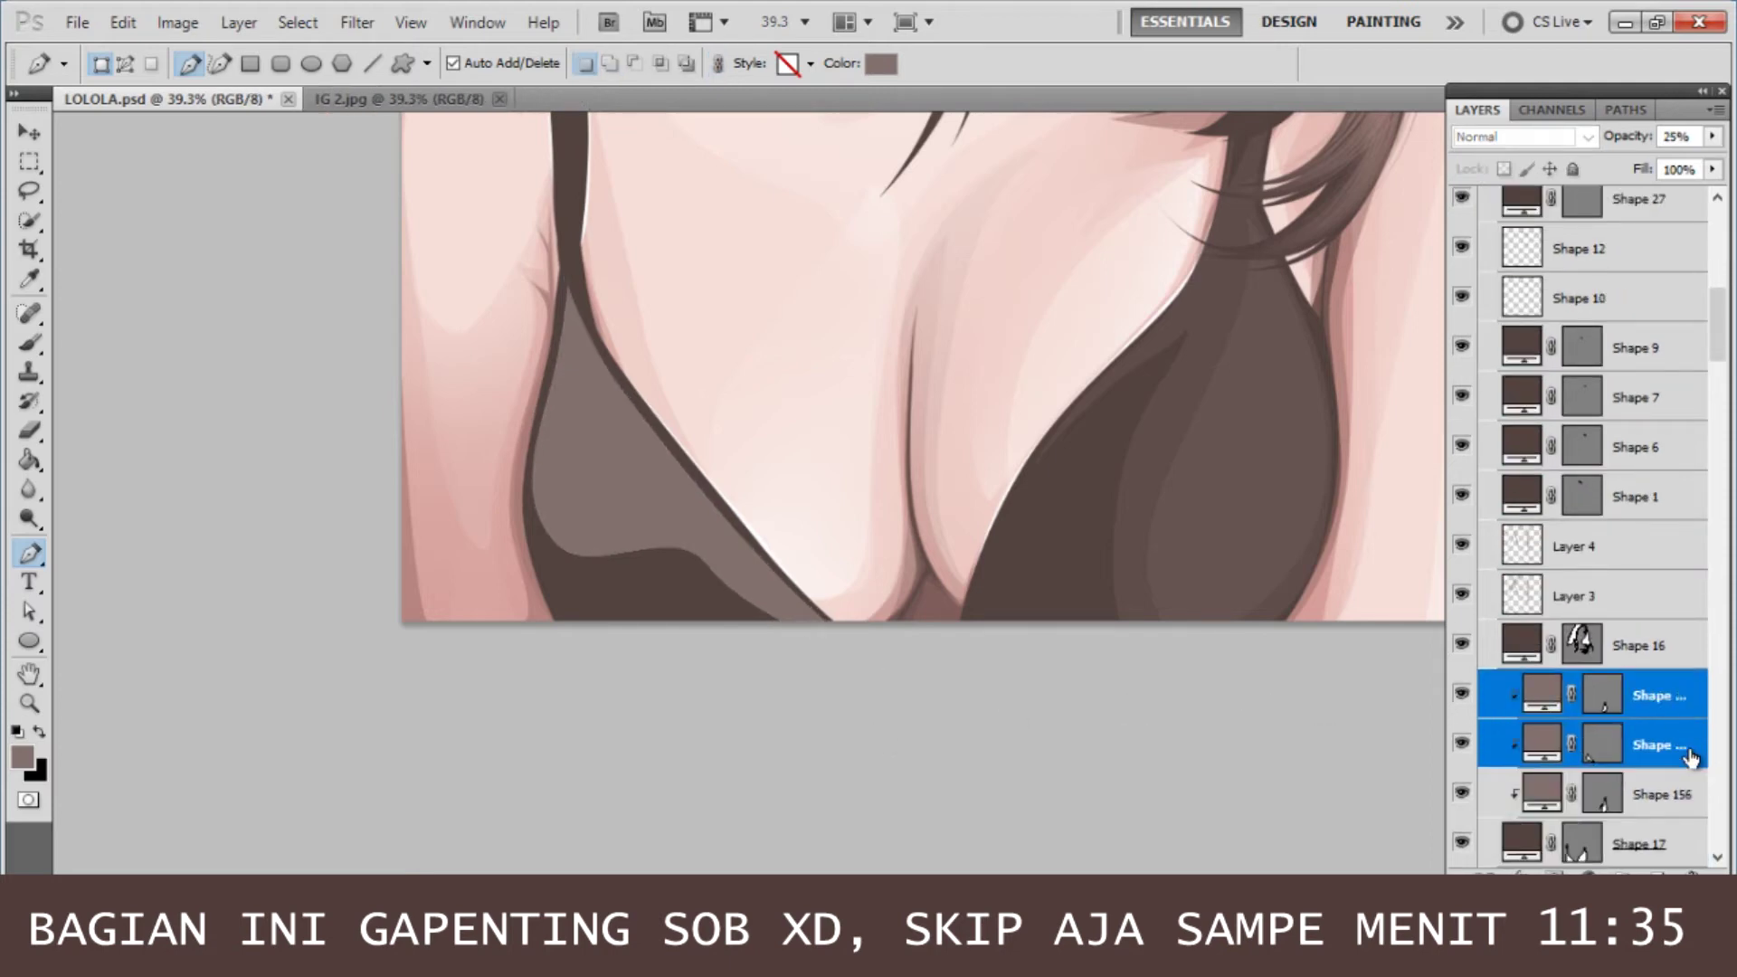
pyautogui.click(1682, 751)
pyautogui.moveTo(1714, 137); pyautogui.dragTo(1613, 181)
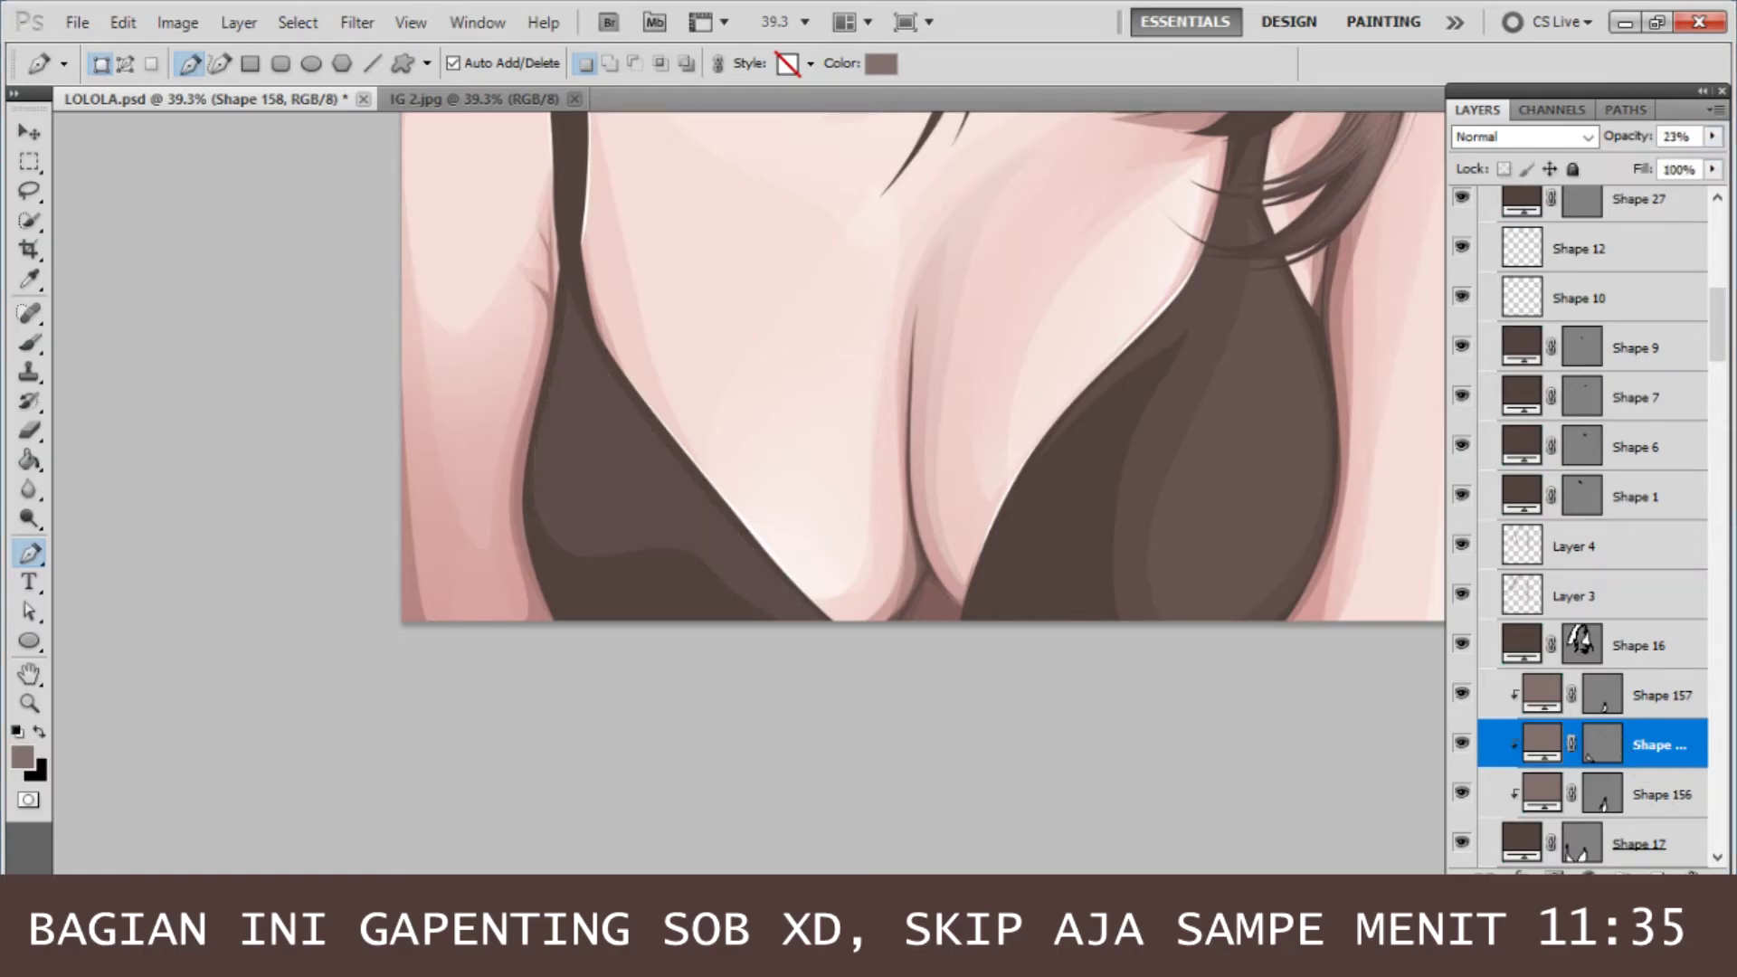
pyautogui.hotkey('alt', '[')
pyautogui.moveTo(1716, 344); pyautogui.dragTo(1716, 262)
# - Draw another highlight along the left cup's inner edge up to the strap
pyautogui.click(1462, 211)
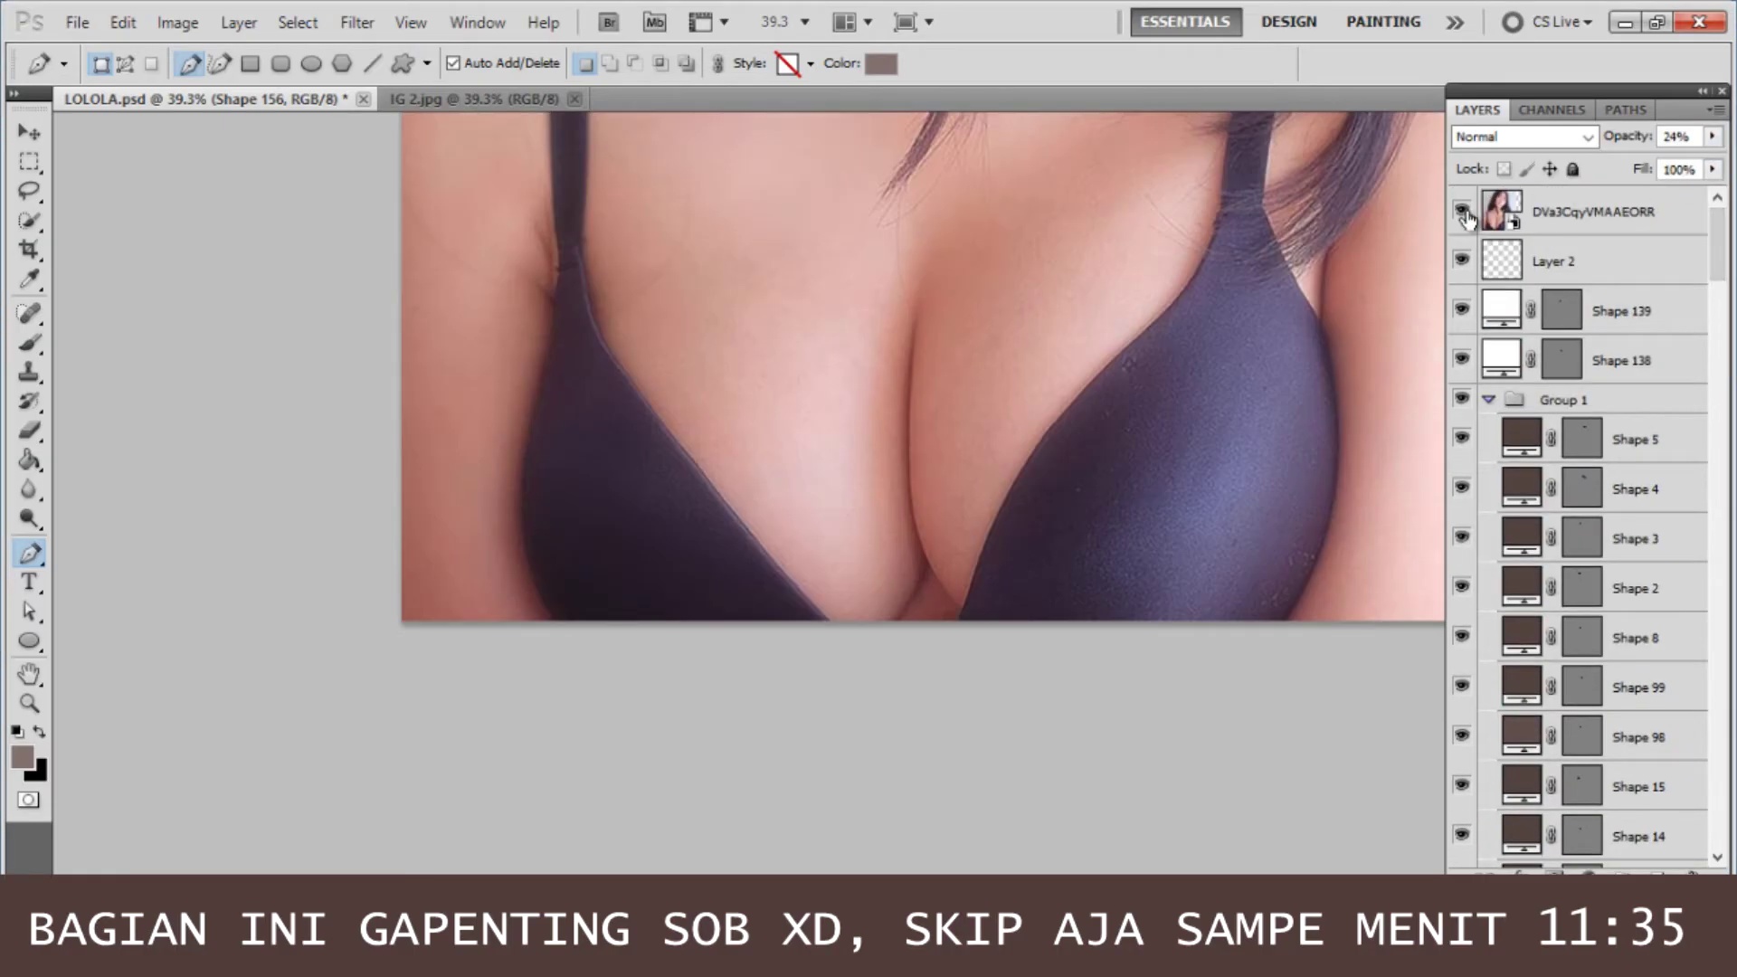
pyautogui.click(1462, 211)
pyautogui.click(827, 624)
pyautogui.click(670, 455)
pyautogui.click(621, 390)
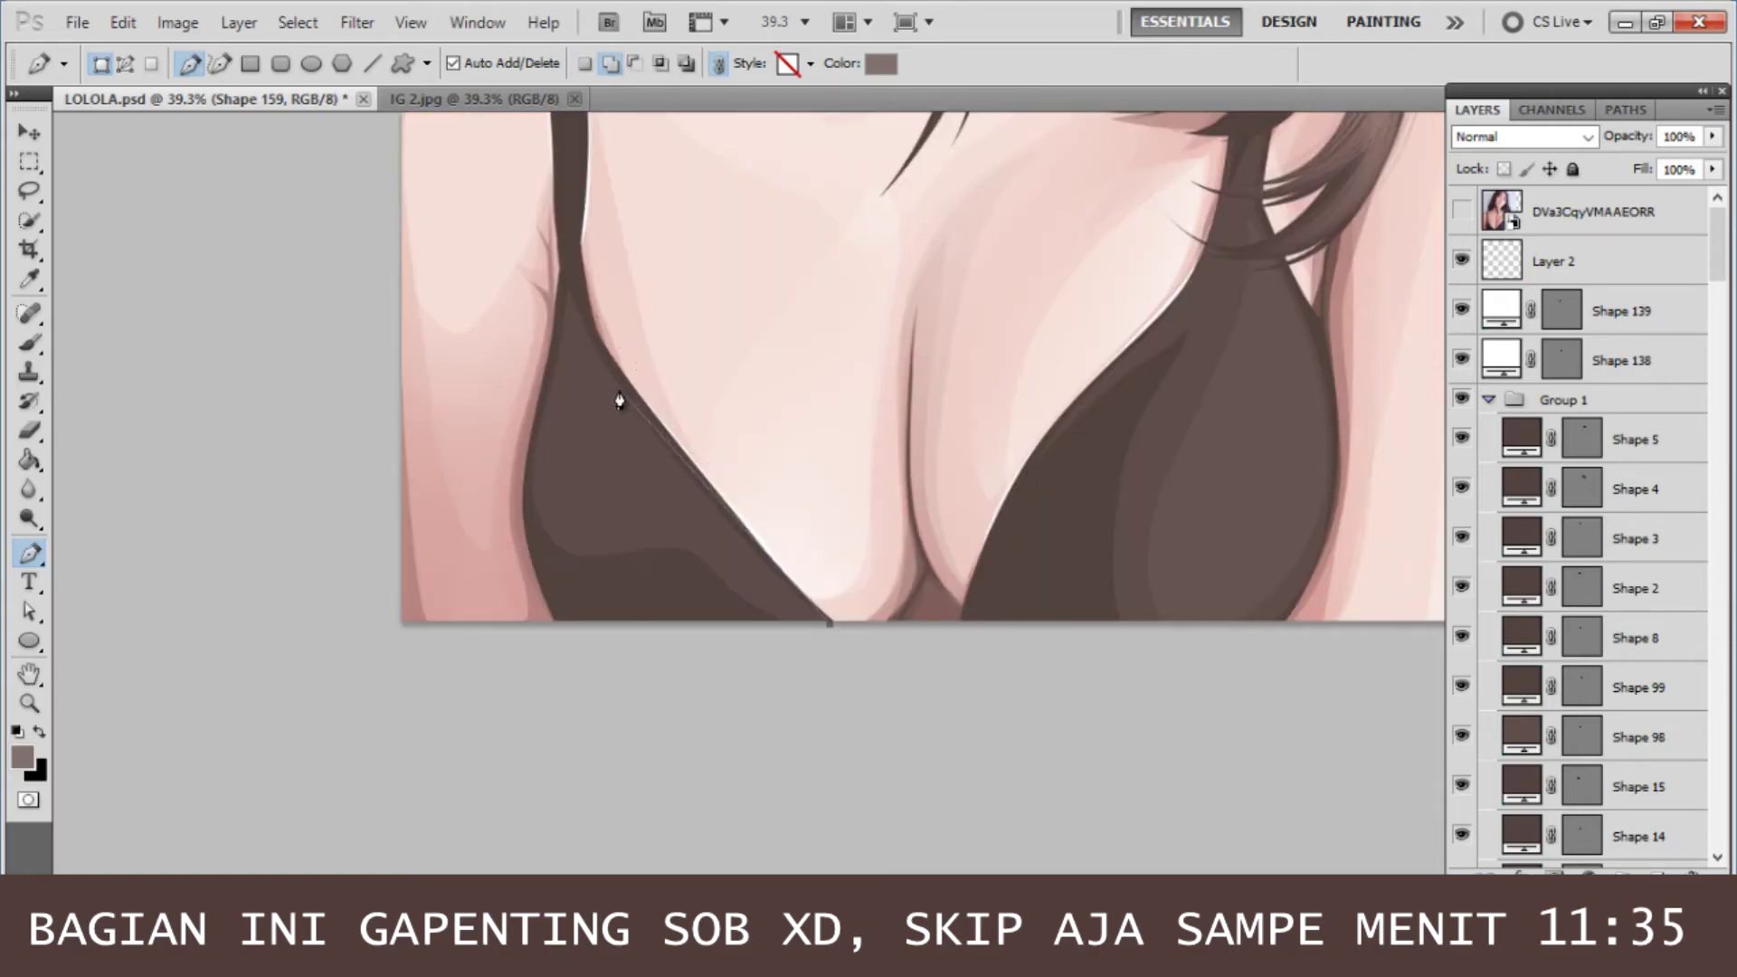
pyautogui.click(570, 331)
pyautogui.click(574, 264)
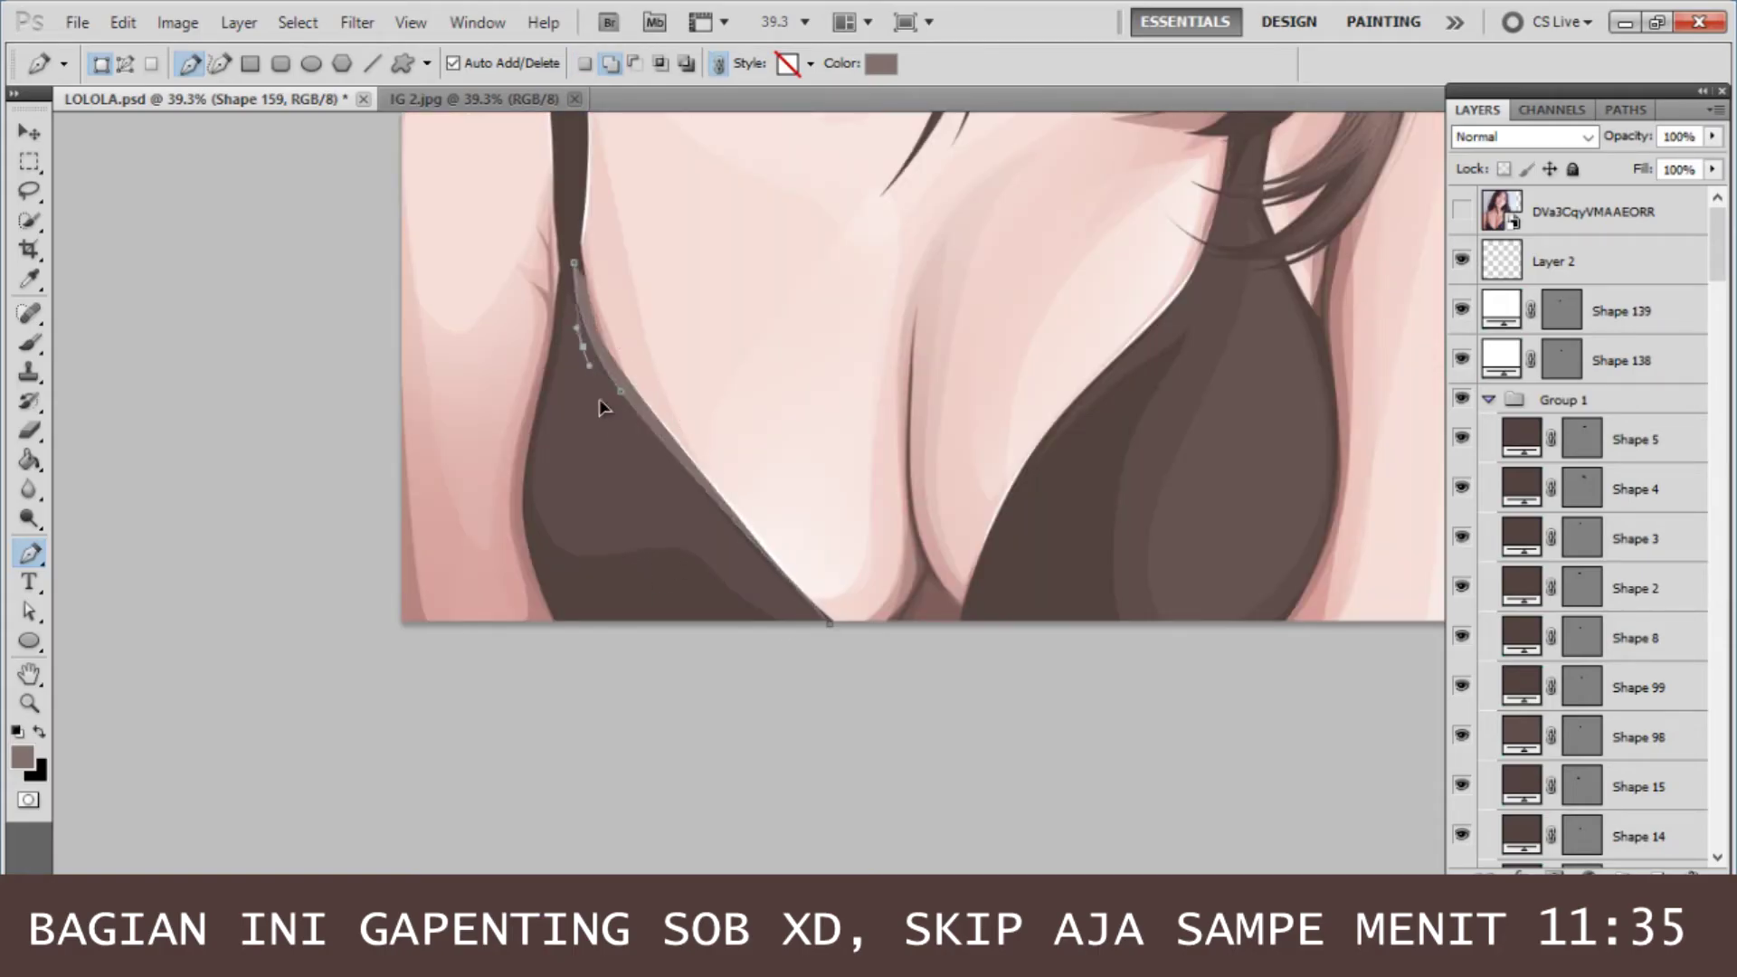
pyautogui.click(770, 589)
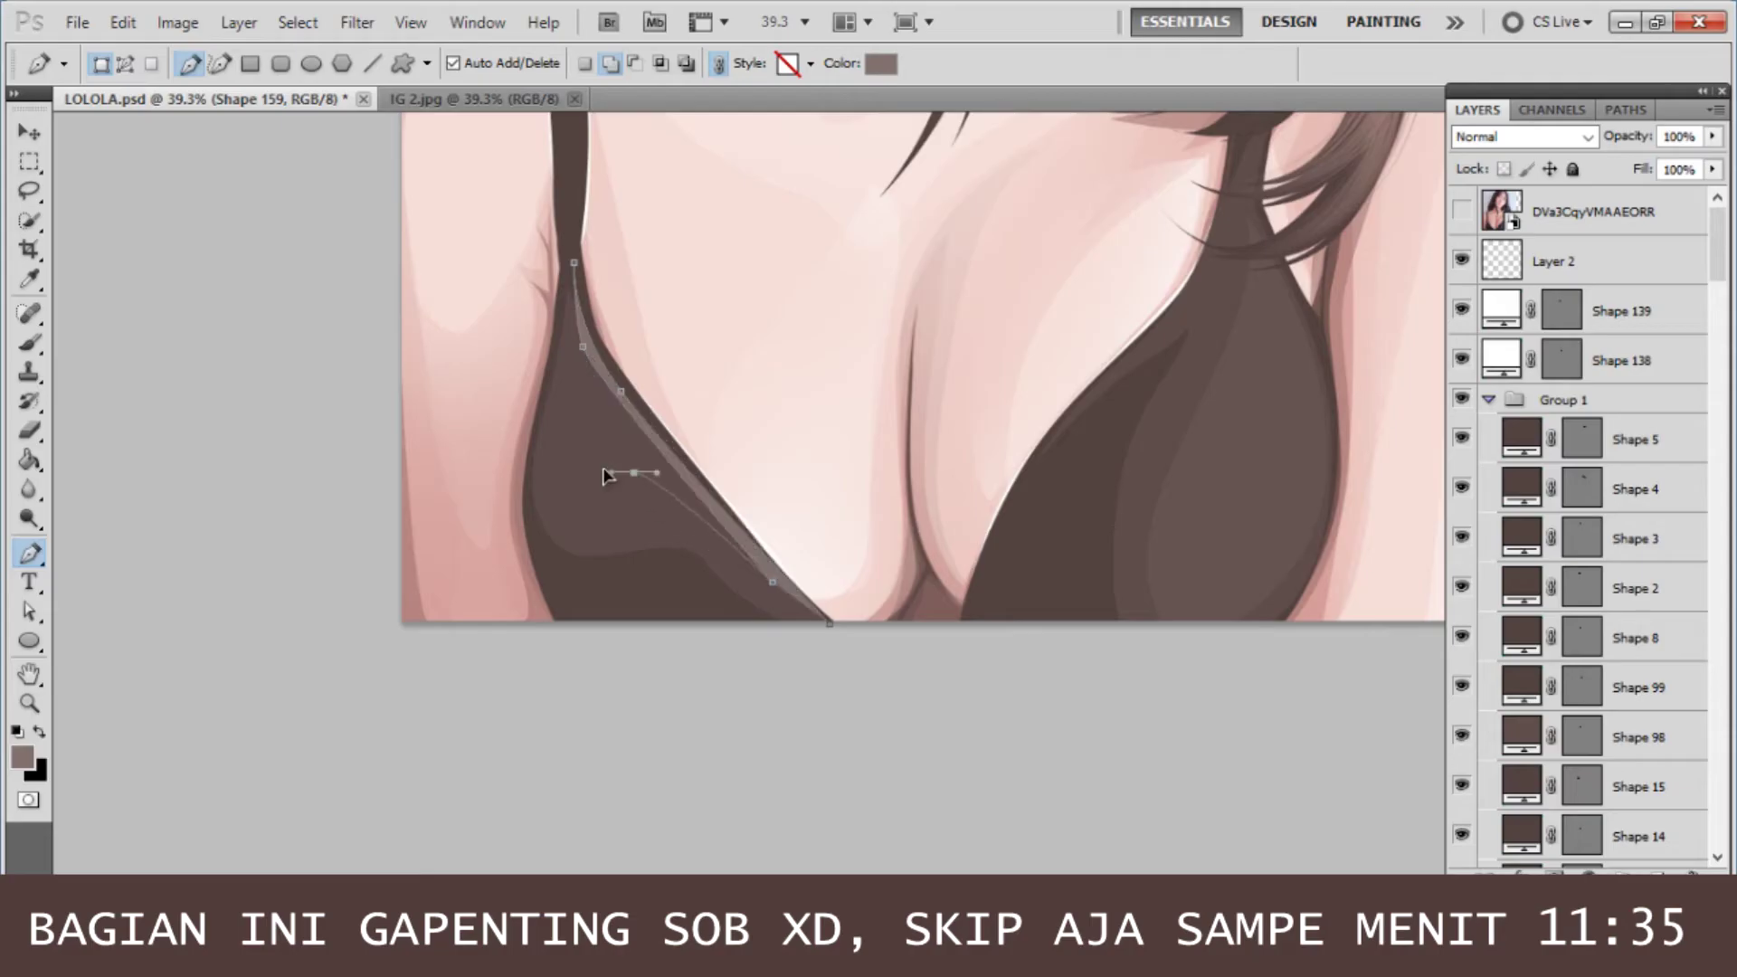
pyautogui.moveTo(568, 458); pyautogui.dragTo(634, 471)
pyautogui.click(556, 538)
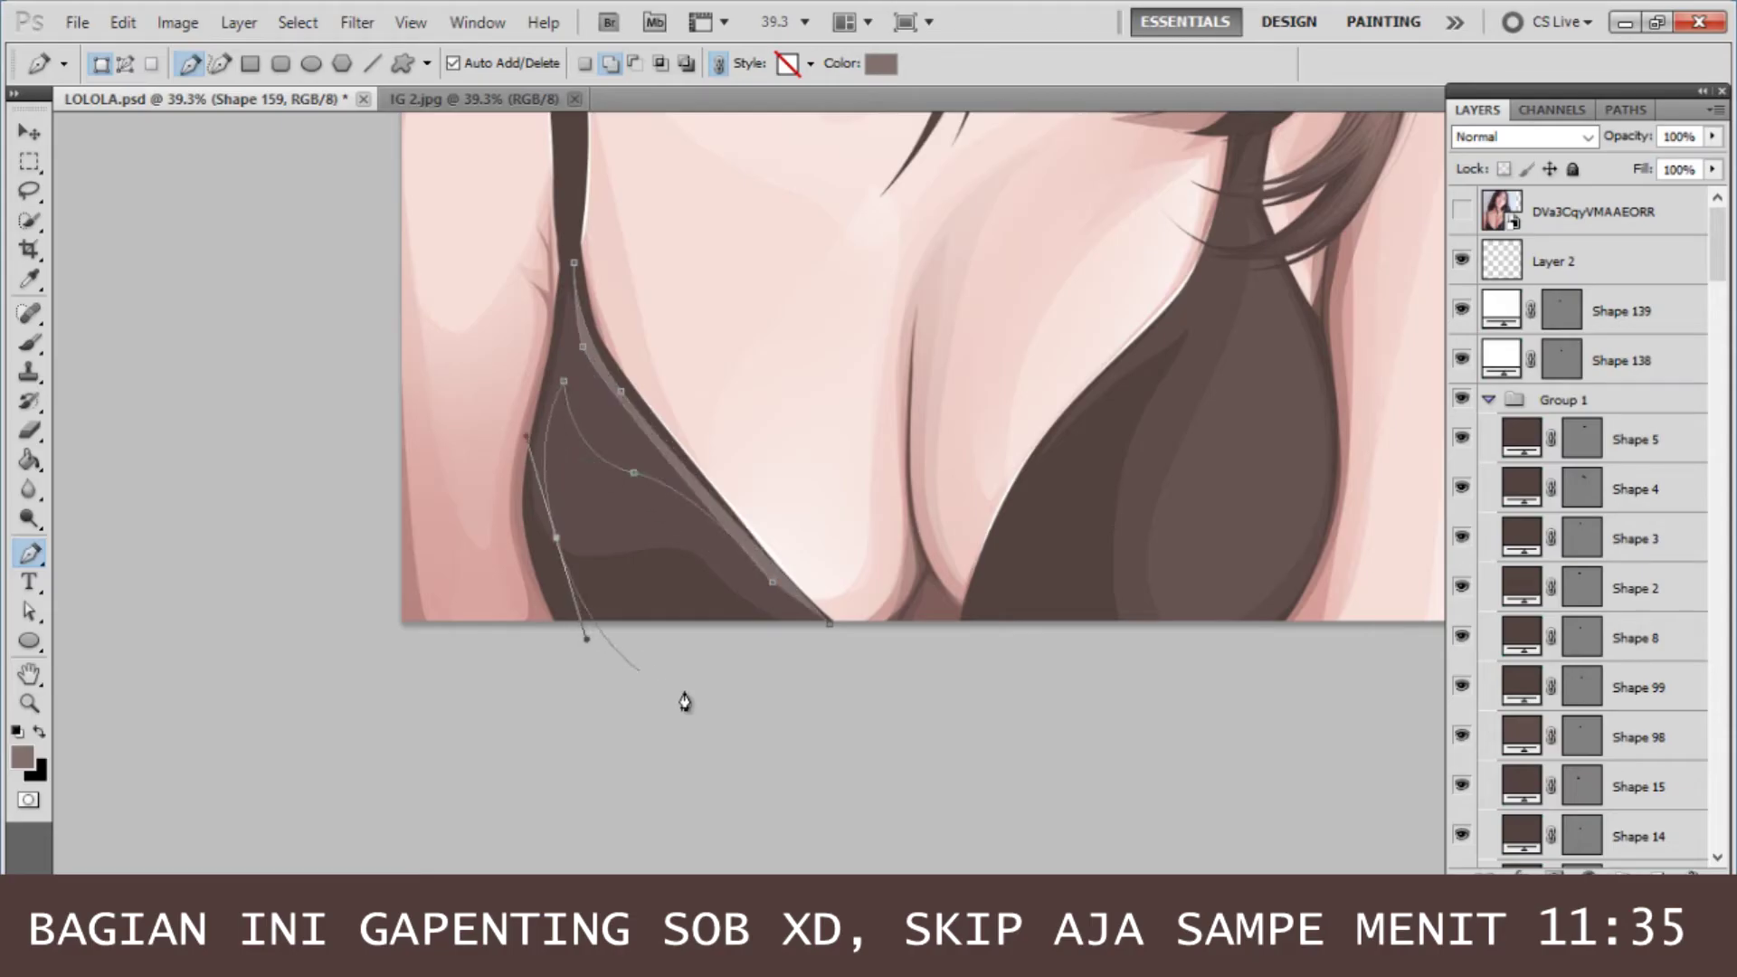
pyautogui.moveTo(692, 695); pyautogui.dragTo(810, 697)
pyautogui.press('Return')
# - Fade the inner-edge highlight to about 28% opacity
pyautogui.keyDown('alt'); pyautogui.scroll(-2, 837, 697); pyautogui.keyUp('alt')
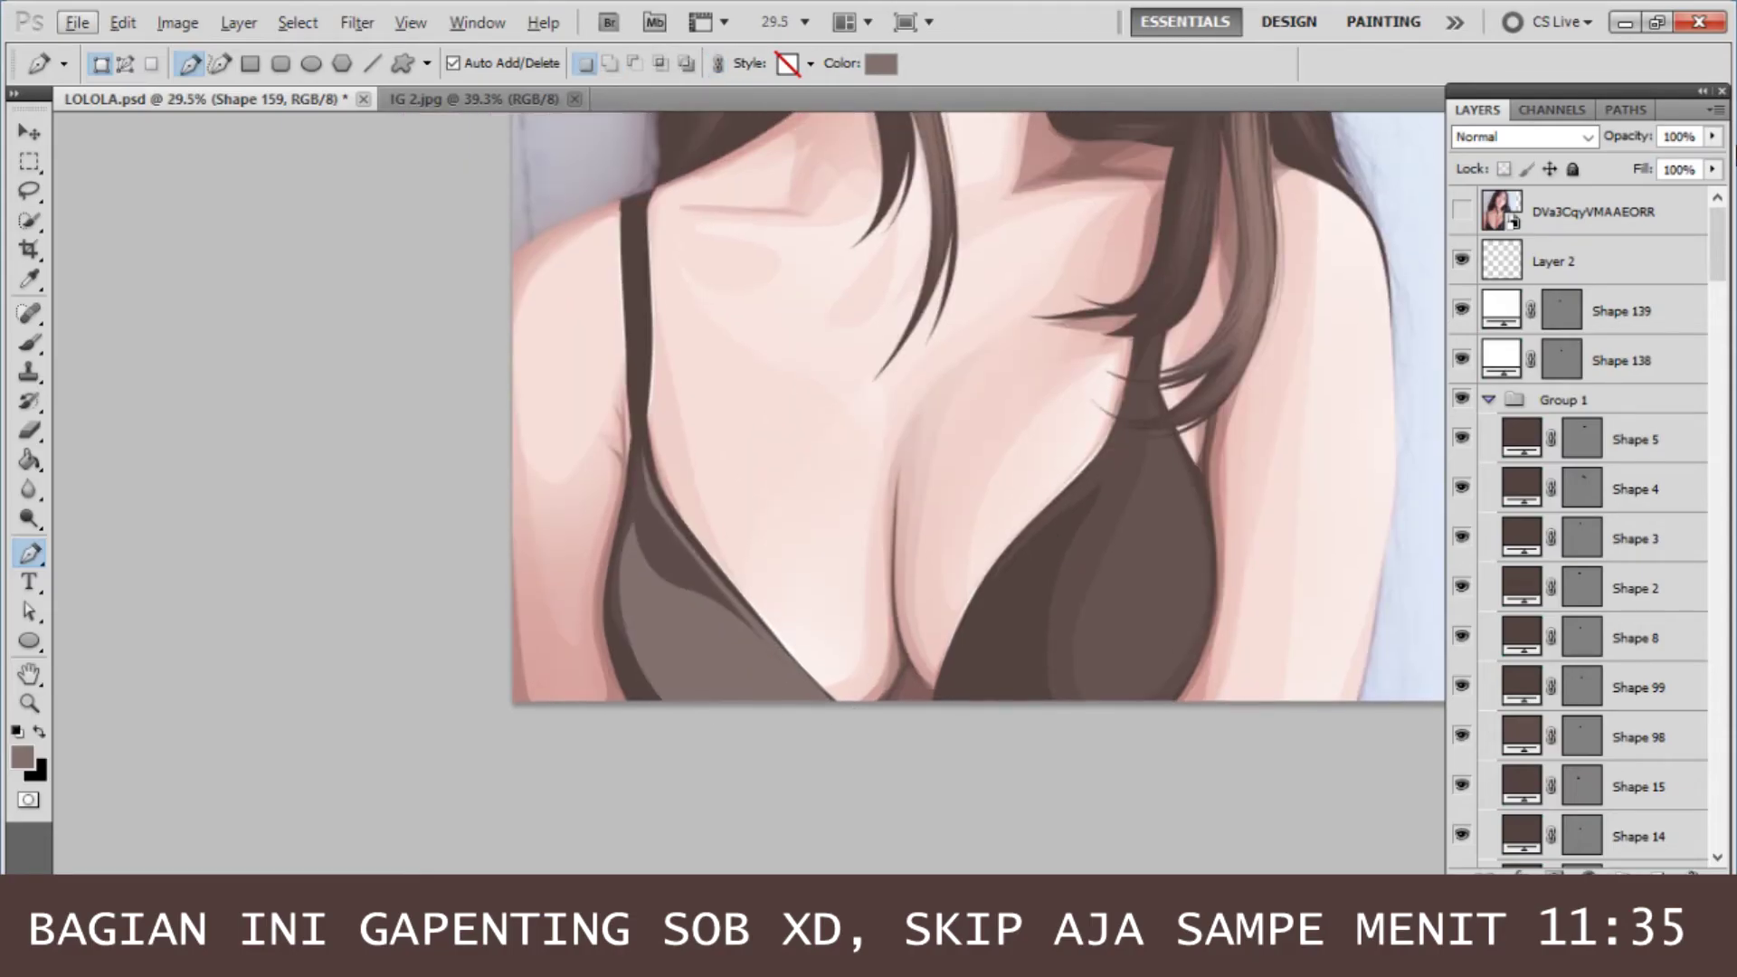
pyautogui.click(1711, 135)
pyautogui.moveTo(1714, 163); pyautogui.dragTo(1633, 171)
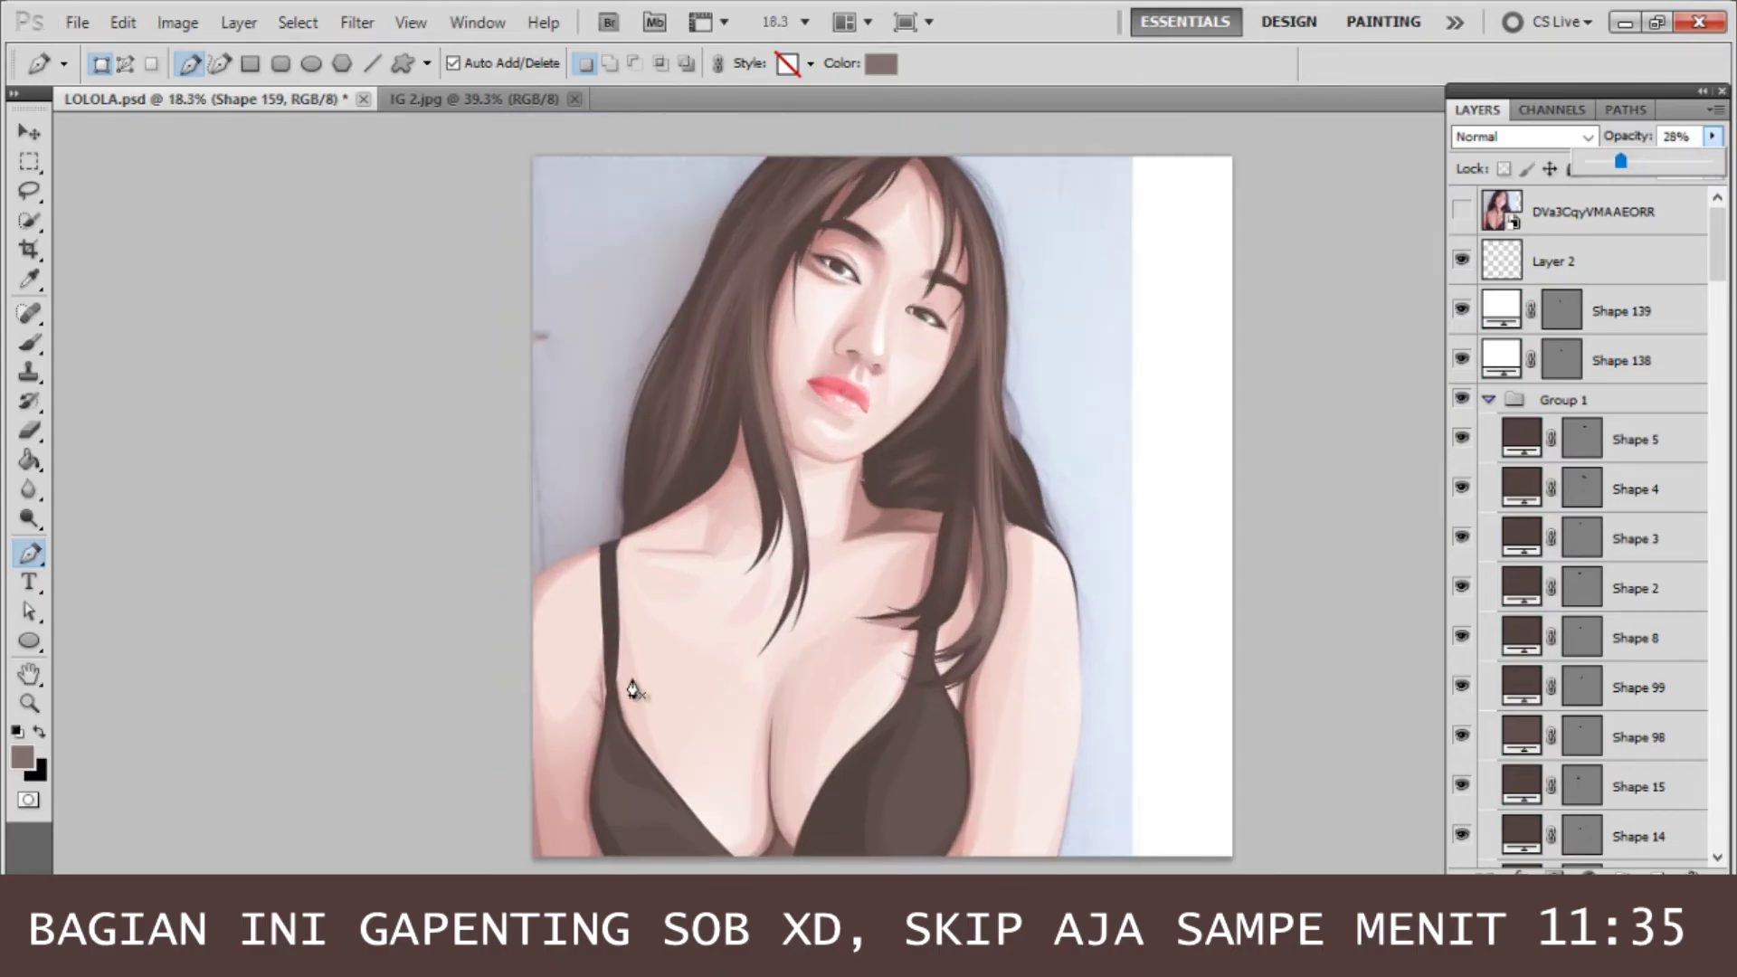
# - Start a highlight outline at the top of the left strap
pyautogui.moveTo(640, 684); pyautogui.dragTo(626, 514)
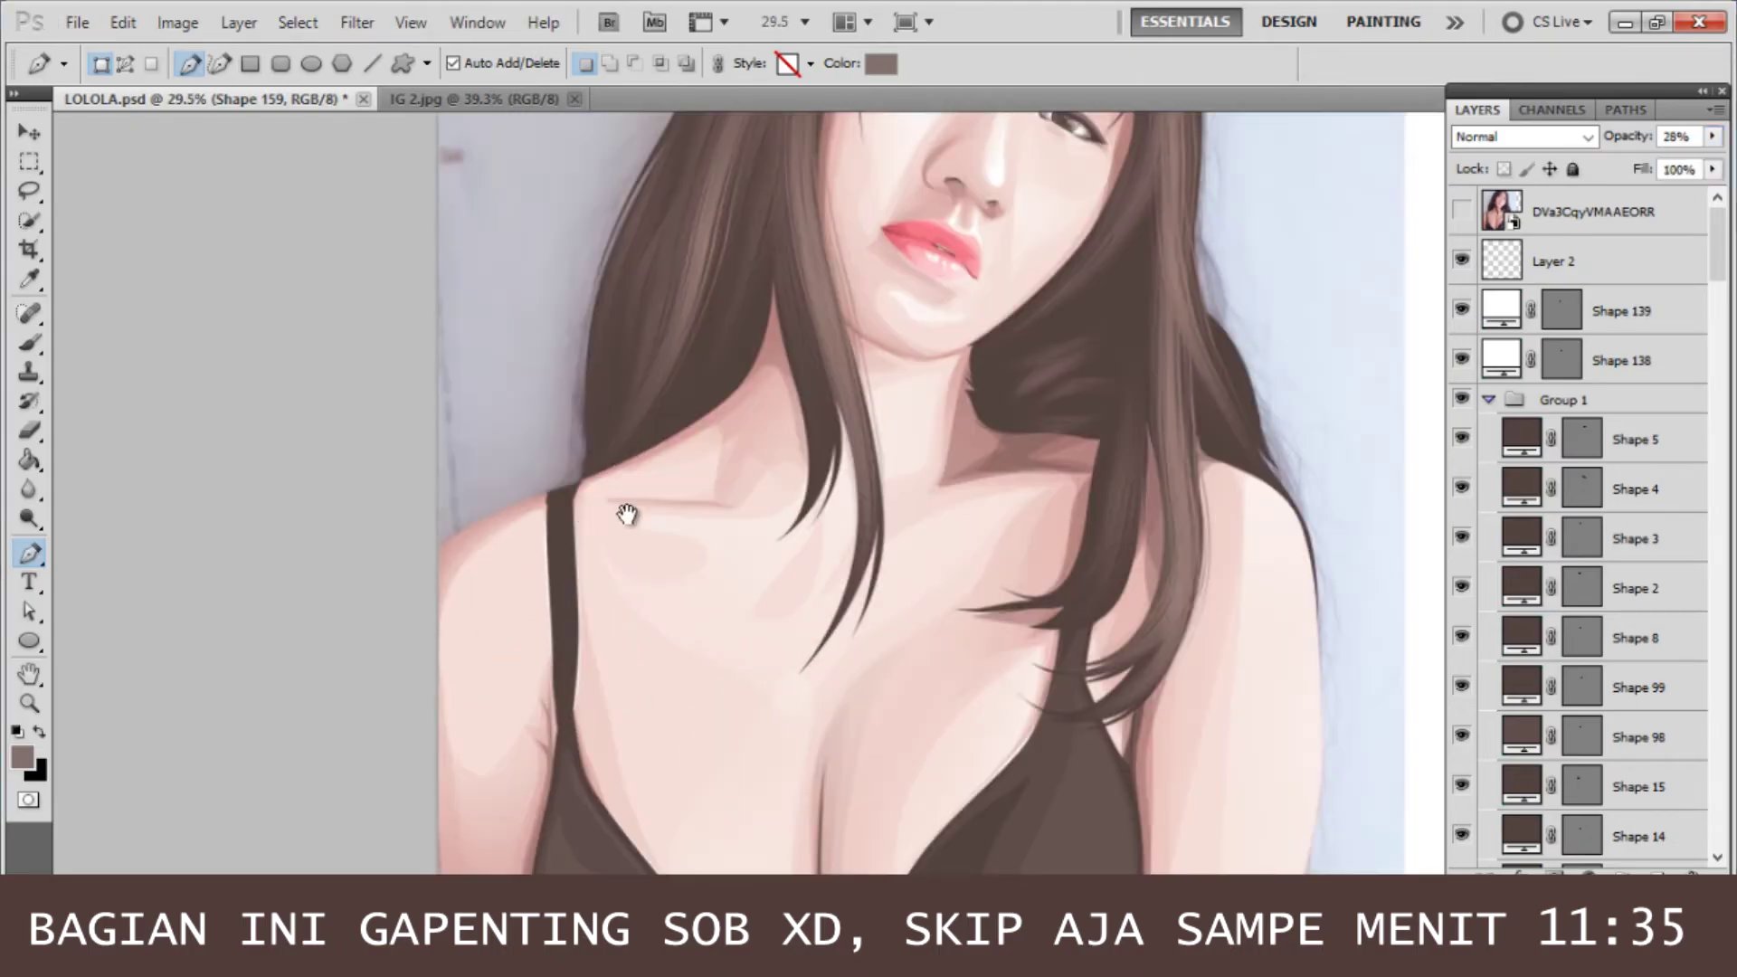
pyautogui.scroll(1, 626, 514)
pyautogui.scroll(1, 609, 562)
pyautogui.scroll(1, 666, 534)
pyautogui.click(1461, 213)
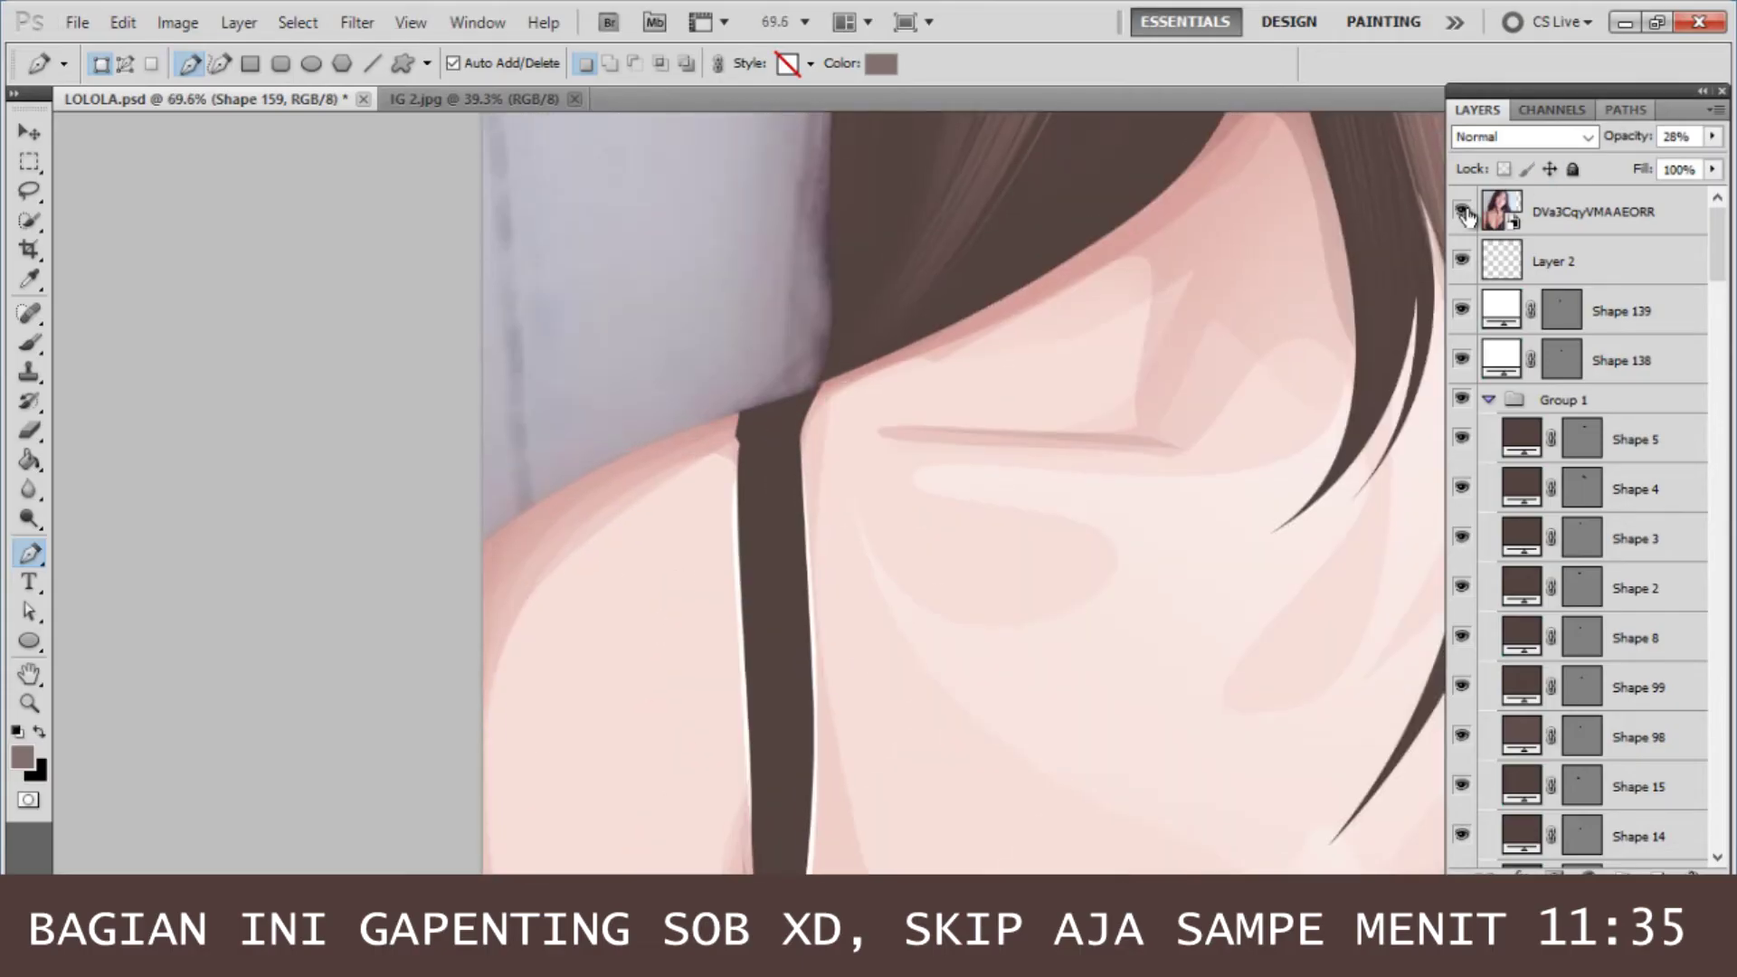
pyautogui.click(1462, 212)
pyautogui.click(746, 359)
pyautogui.moveTo(740, 395); pyautogui.dragTo(770, 402)
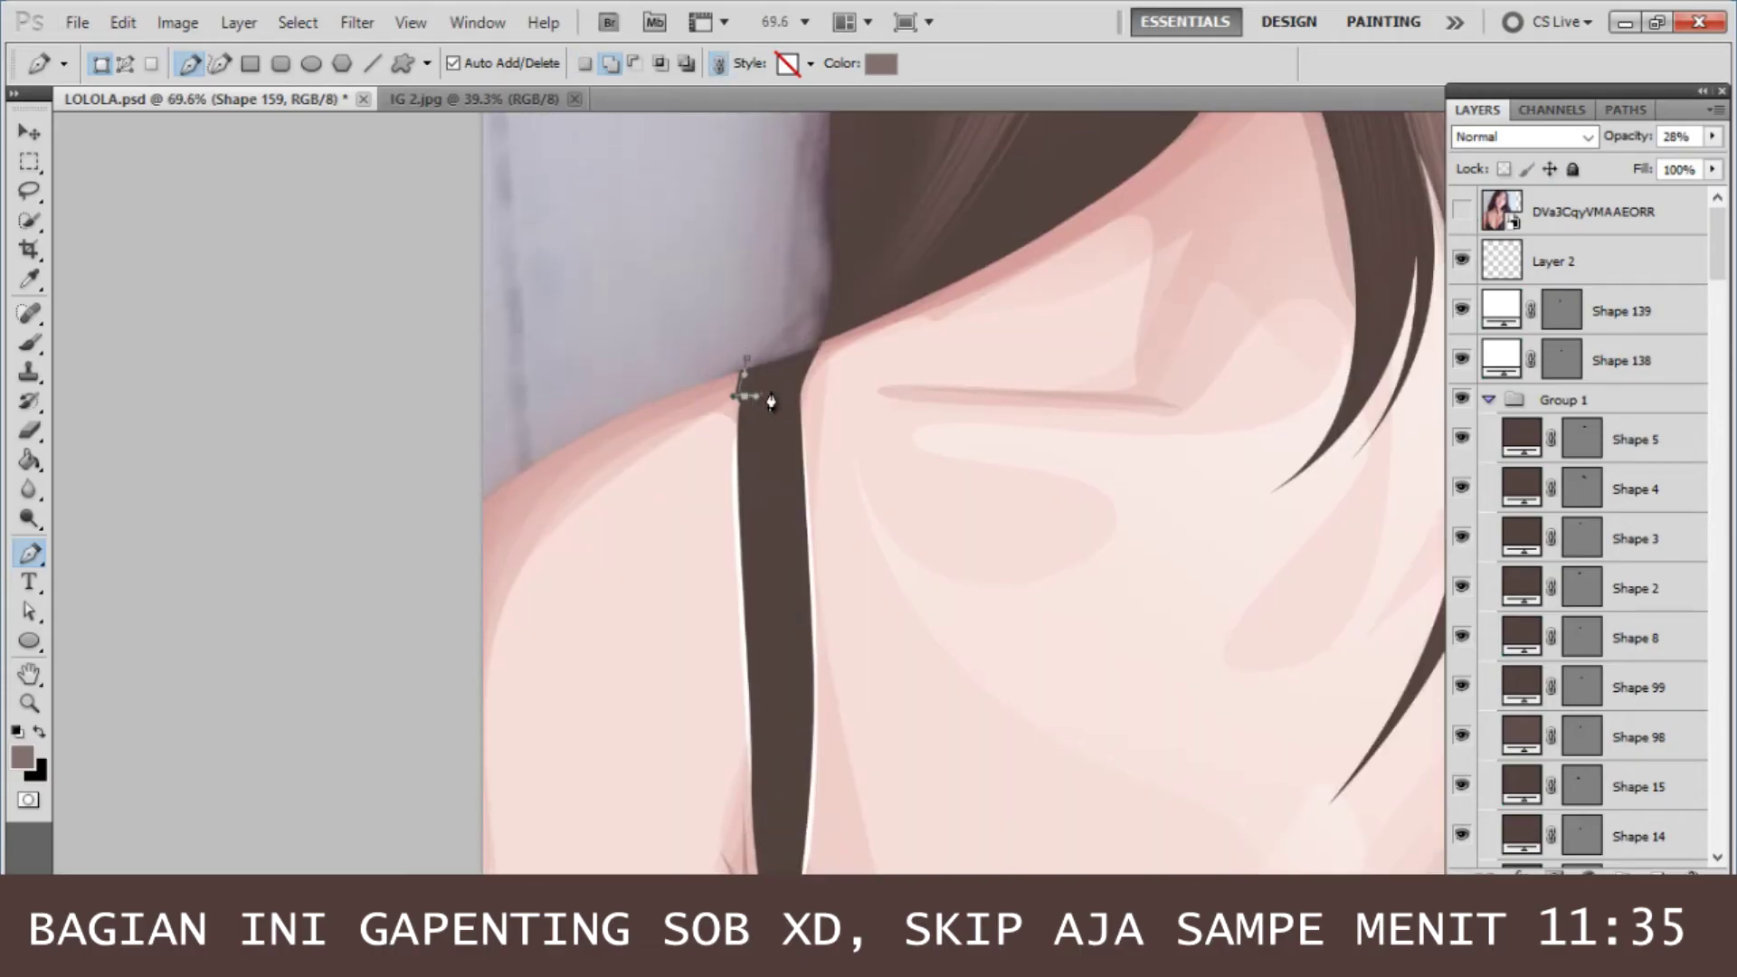
pyautogui.click(748, 501)
# - Continue the strap outline down its edge and curve it onto the cup
pyautogui.scroll(-1, 737, 368)
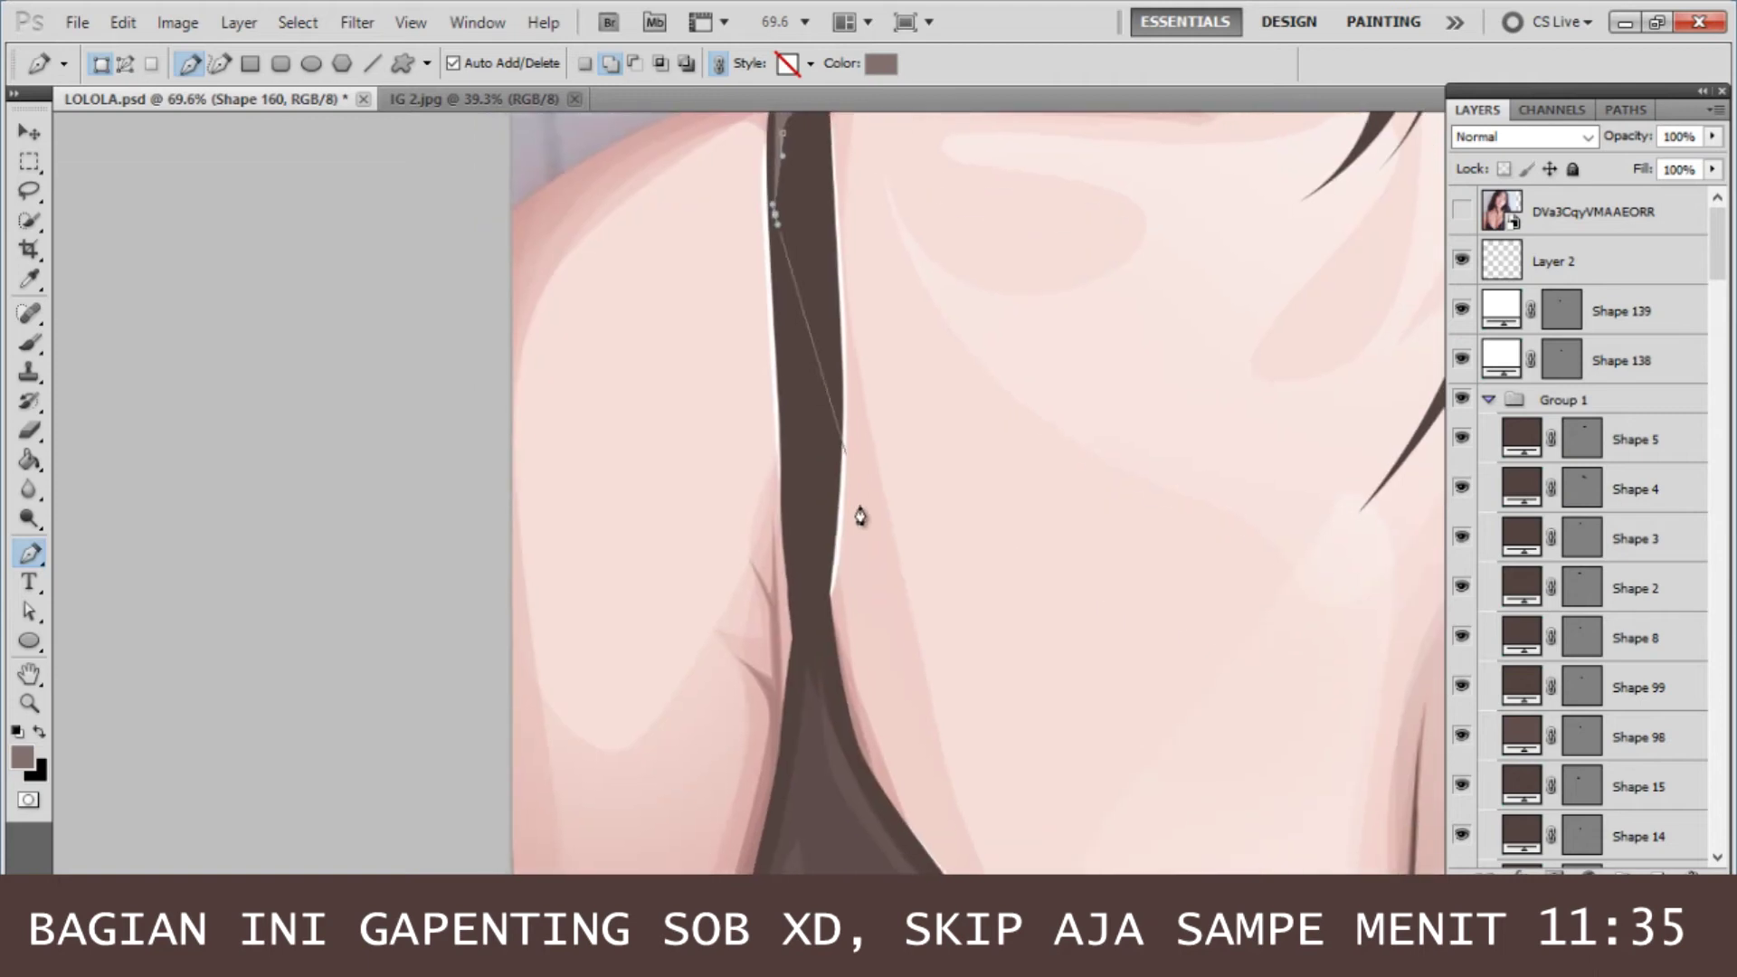
pyautogui.click(1460, 214)
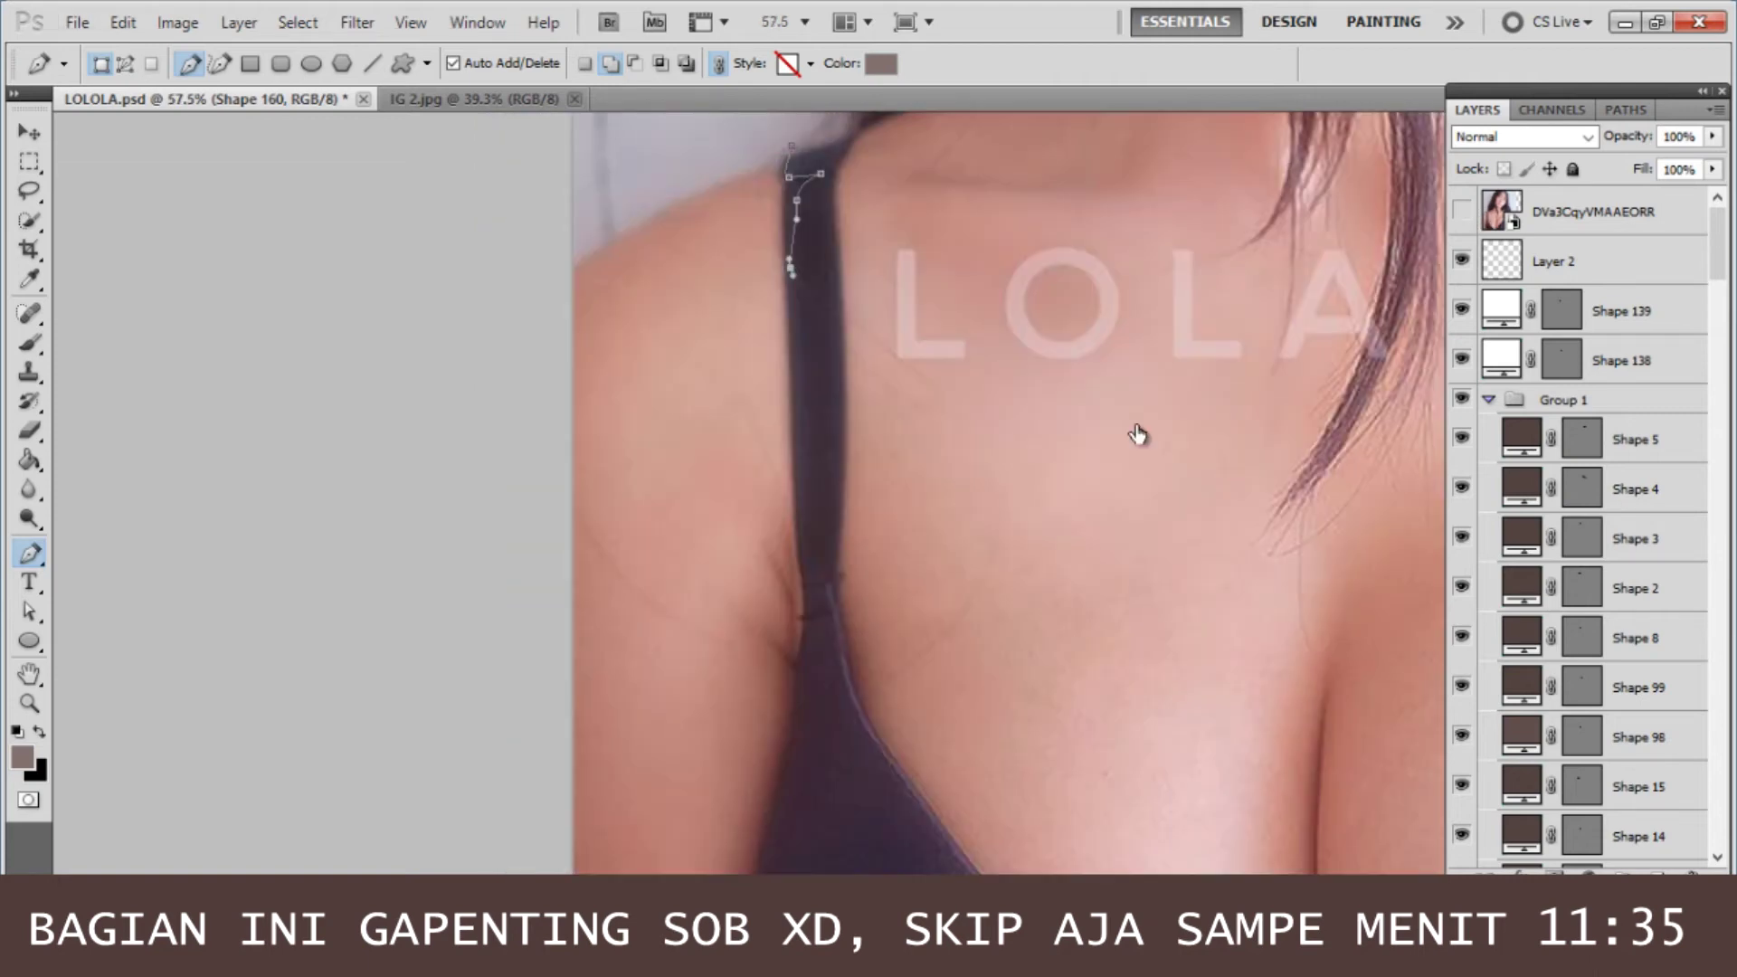
pyautogui.click(809, 593)
pyautogui.click(818, 622)
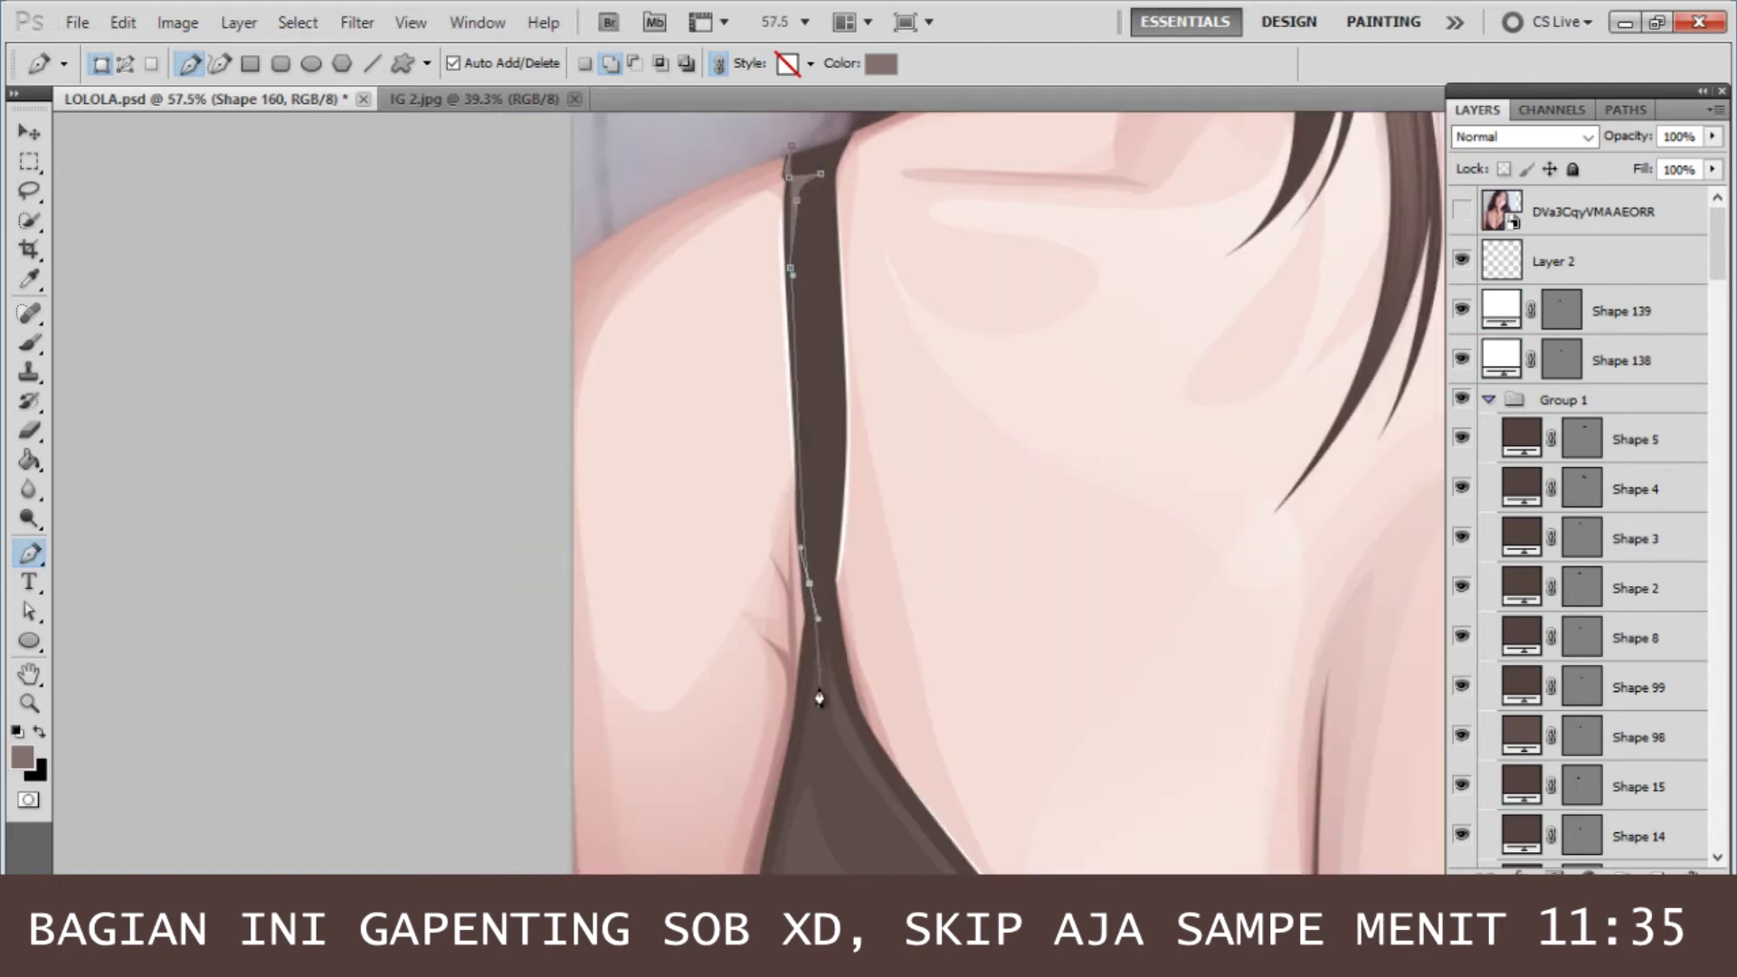
pyautogui.click(819, 657)
pyautogui.click(815, 692)
pyautogui.click(810, 727)
pyautogui.scroll(-2, 796, 721)
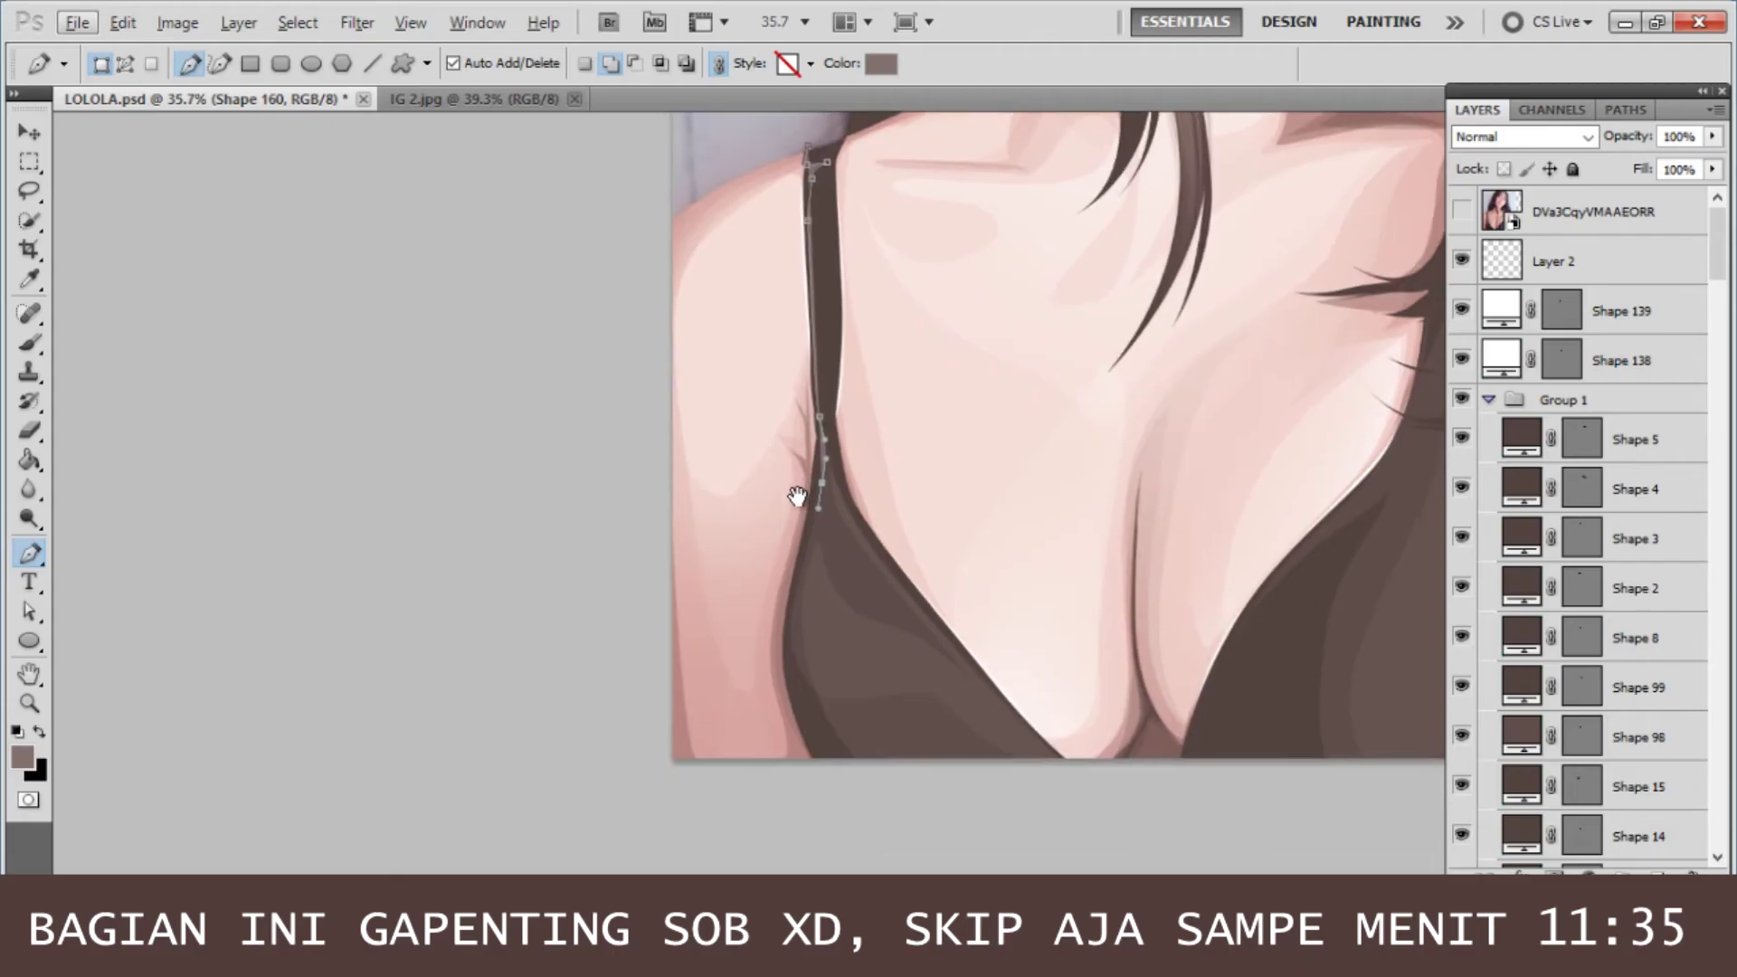
pyautogui.click(1460, 214)
pyautogui.moveTo(809, 716); pyautogui.dragTo(843, 789)
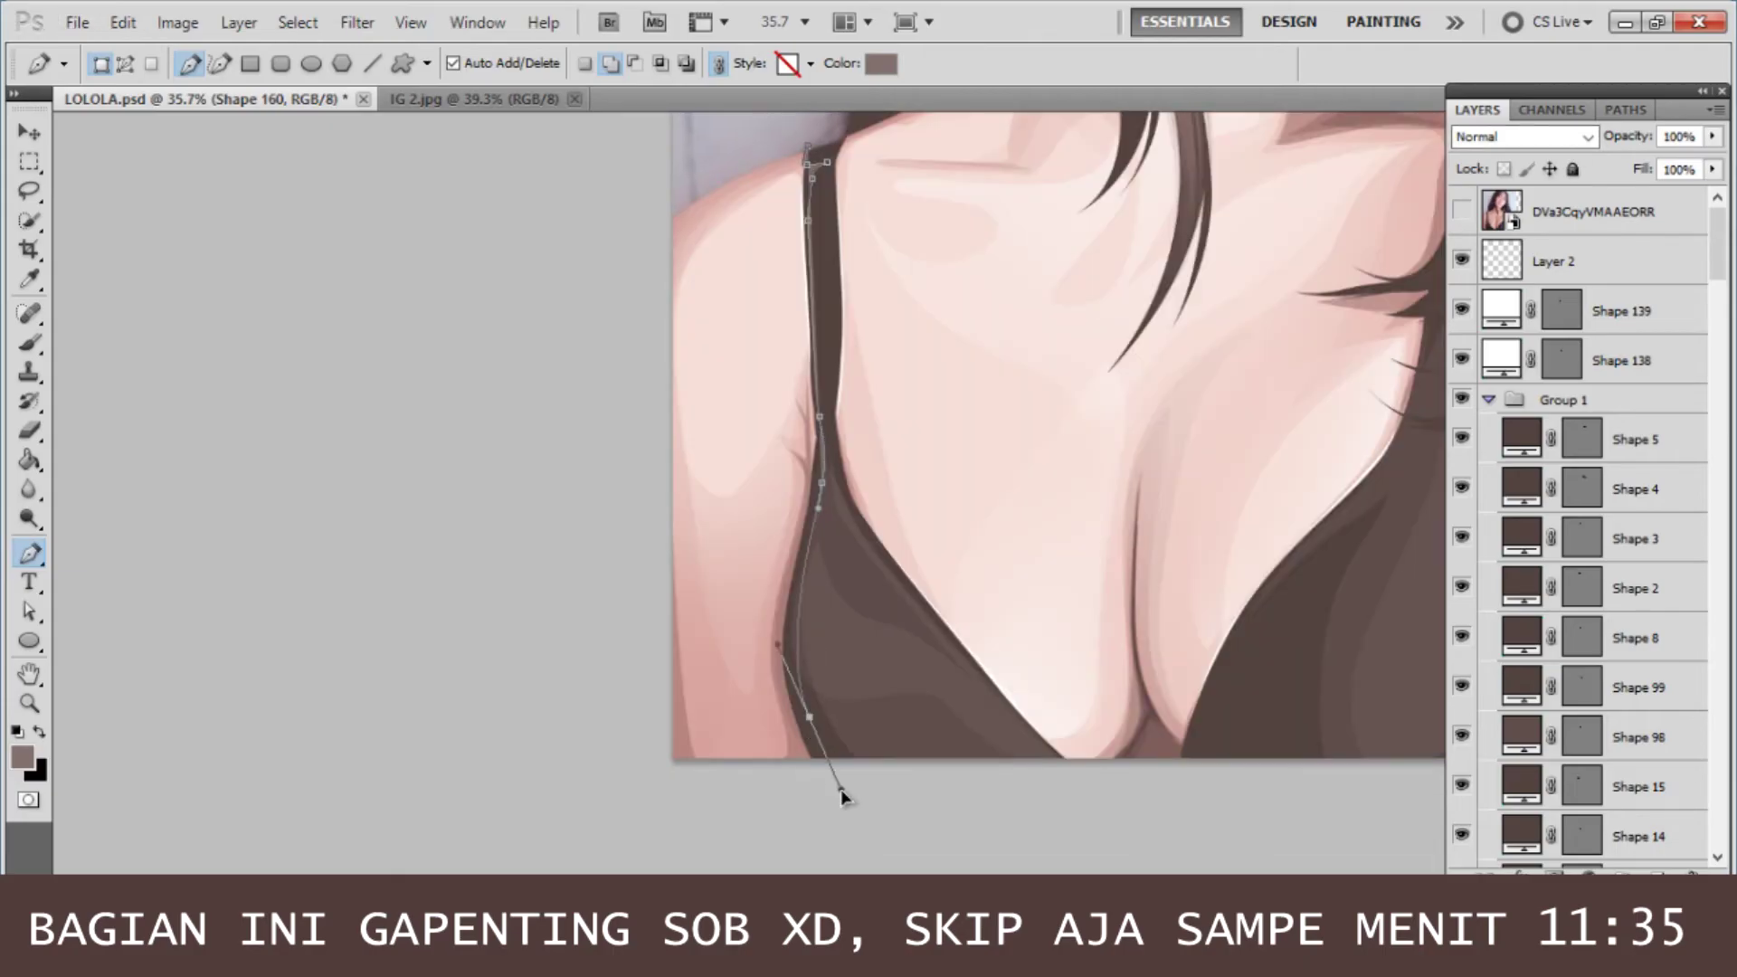
# - Bring the outline back up the strap, around the shoulder and across the collarbone
pyautogui.click(775, 558)
pyautogui.click(766, 388)
pyautogui.scroll(3, 749, 271)
pyautogui.moveTo(747, 265); pyautogui.dragTo(824, 219)
pyautogui.moveTo(967, 311); pyautogui.dragTo(946, 423)
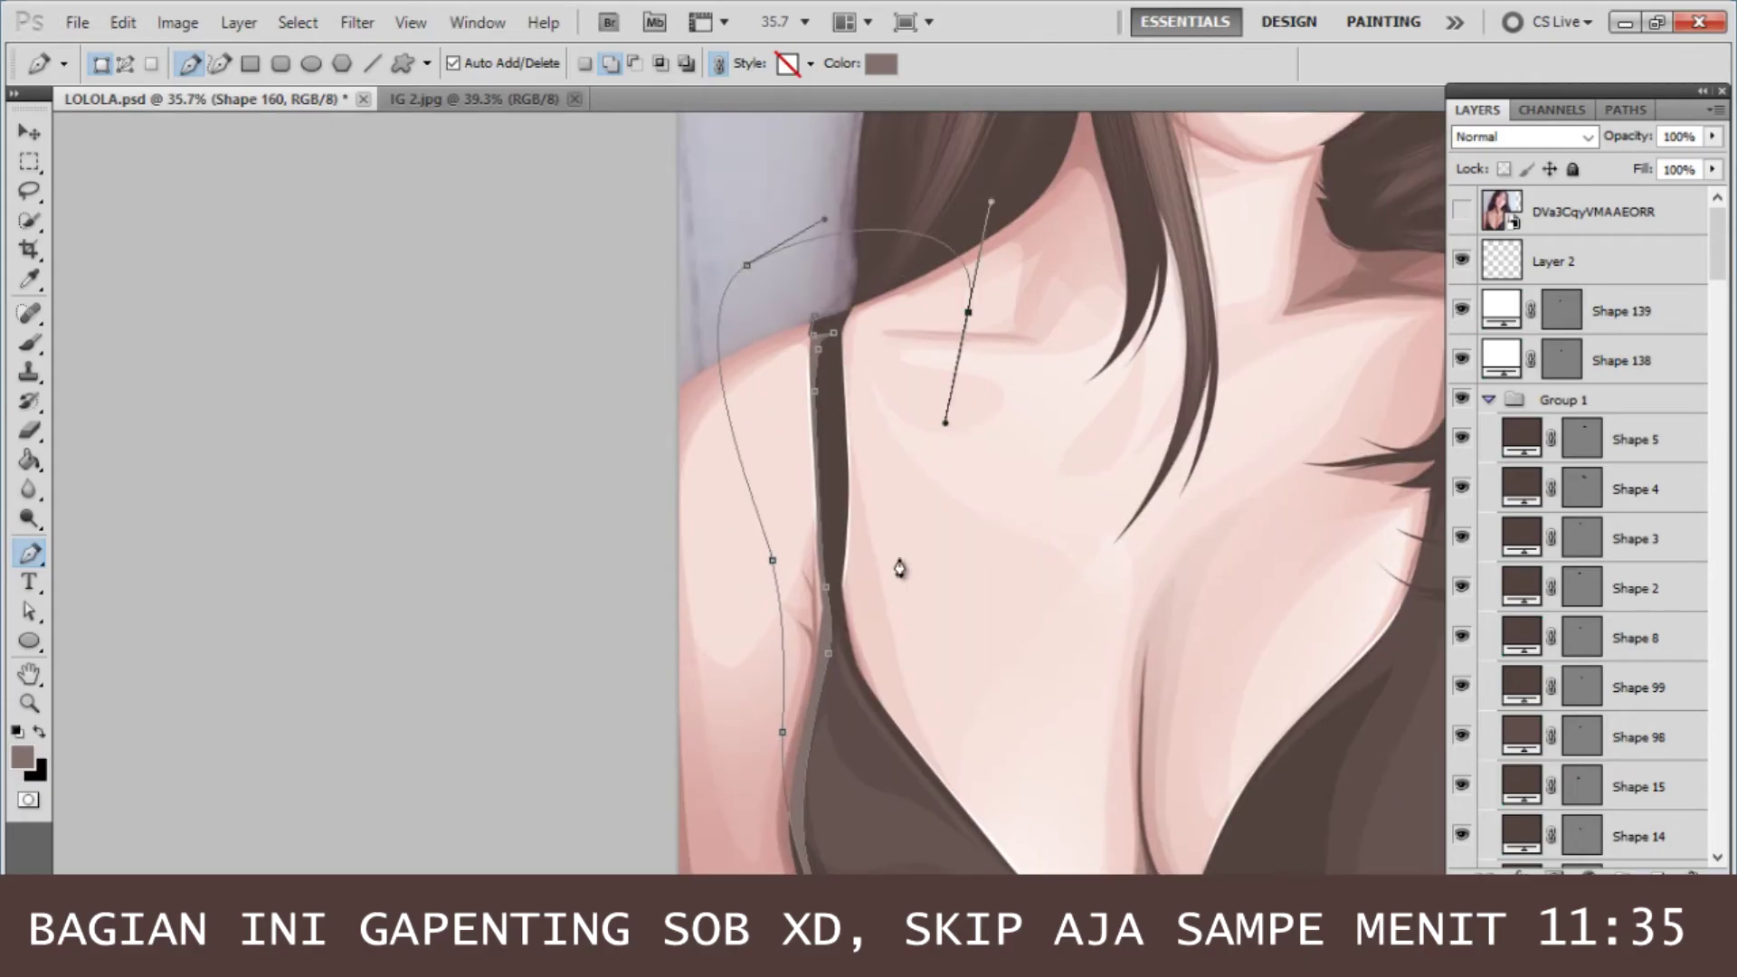
pyautogui.moveTo(913, 590); pyautogui.dragTo(931, 624)
pyautogui.click(1460, 211)
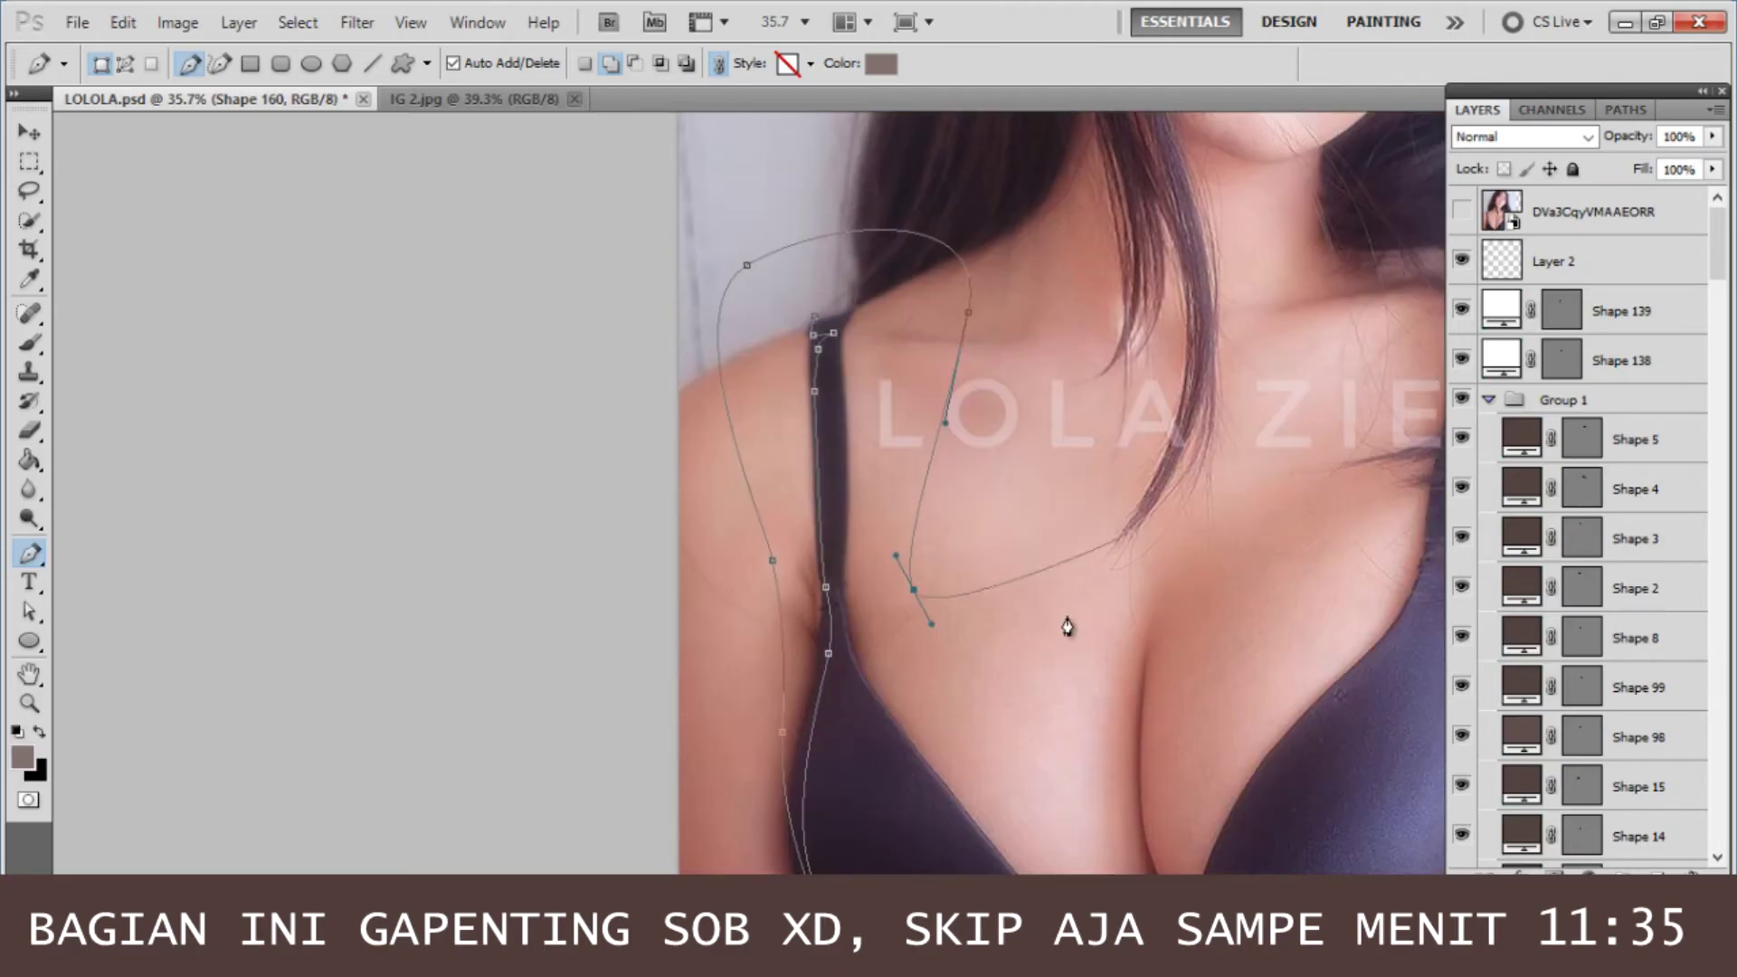
# - Close the strap highlight outline at the top and fade it to 24% opacity
pyautogui.scroll(-3, 1000, 652)
pyautogui.moveTo(1060, 674); pyautogui.dragTo(1069, 663)
pyautogui.scroll(1, 1055, 667)
pyautogui.moveTo(919, 589); pyautogui.dragTo(853, 497)
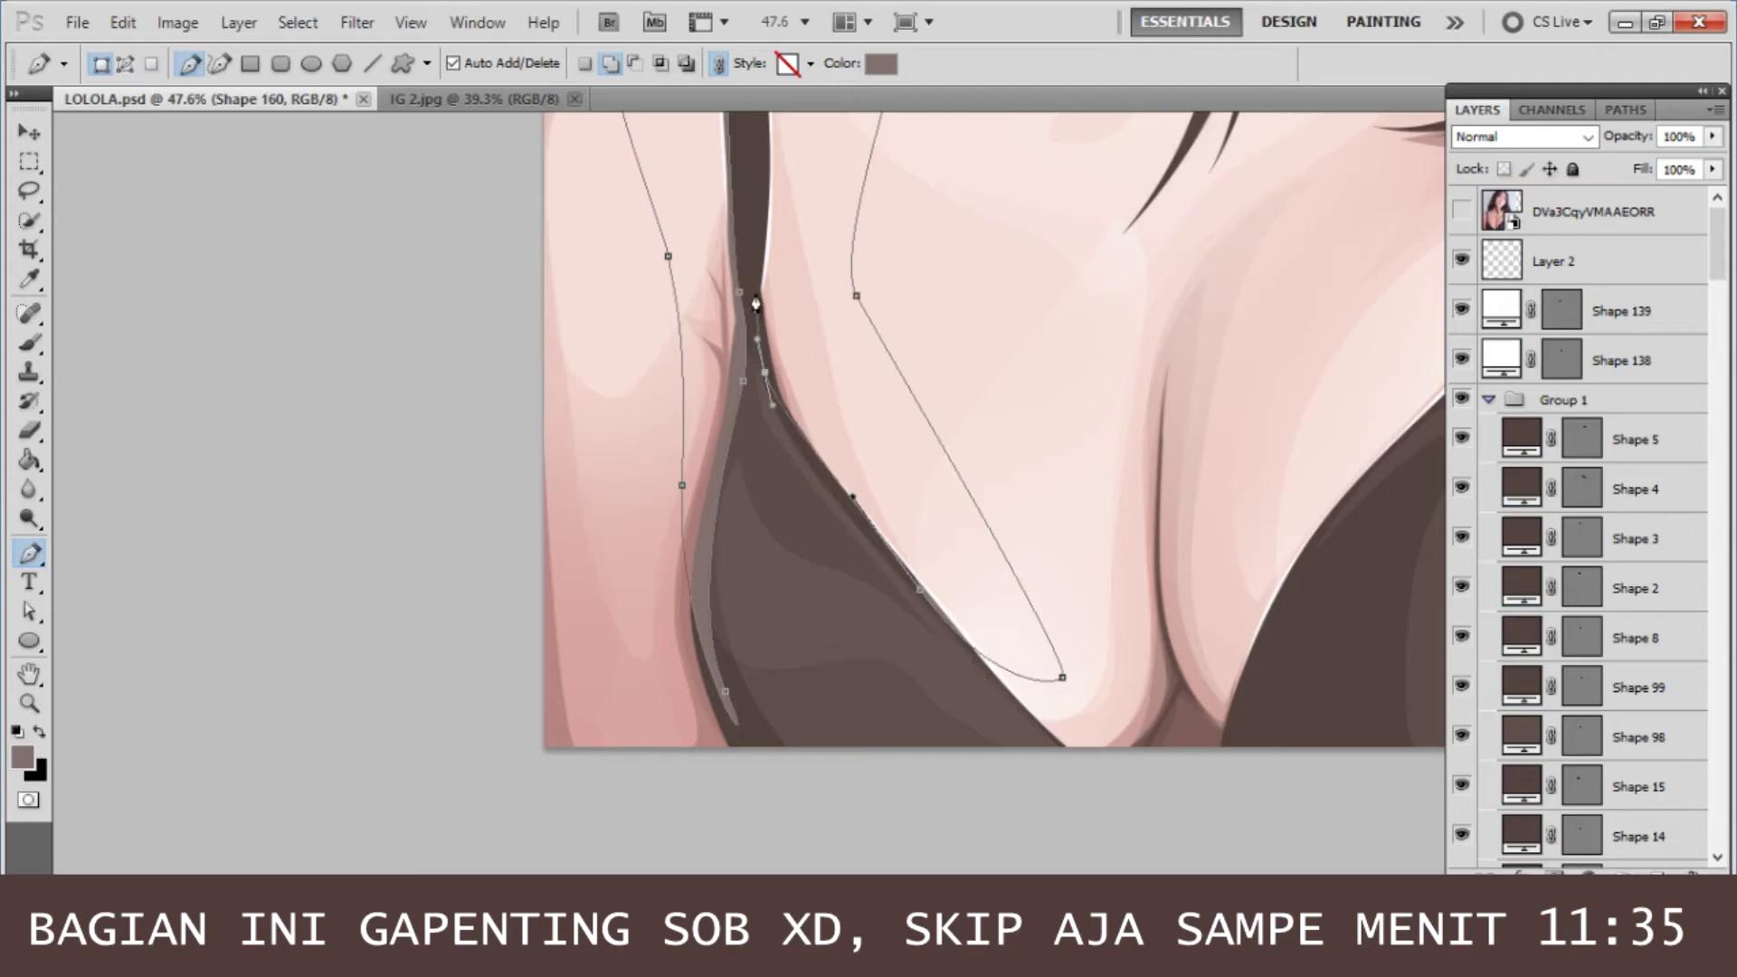
pyautogui.moveTo(812, 225); pyautogui.dragTo(967, 552)
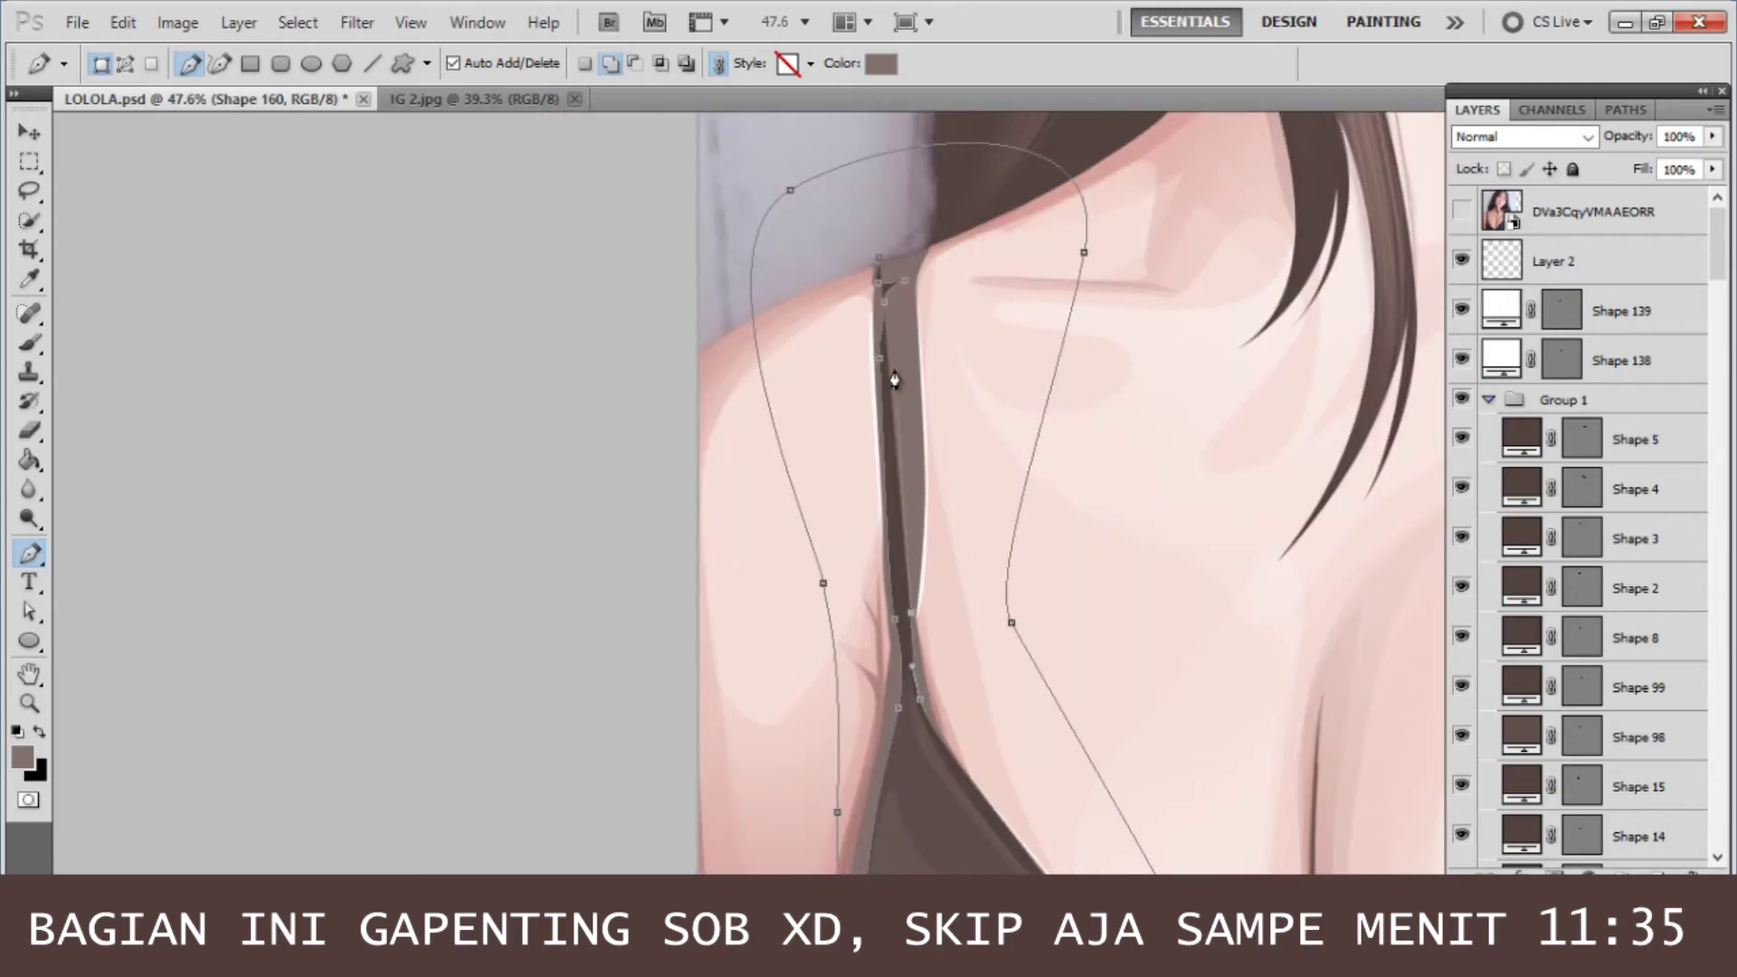
pyautogui.click(906, 280)
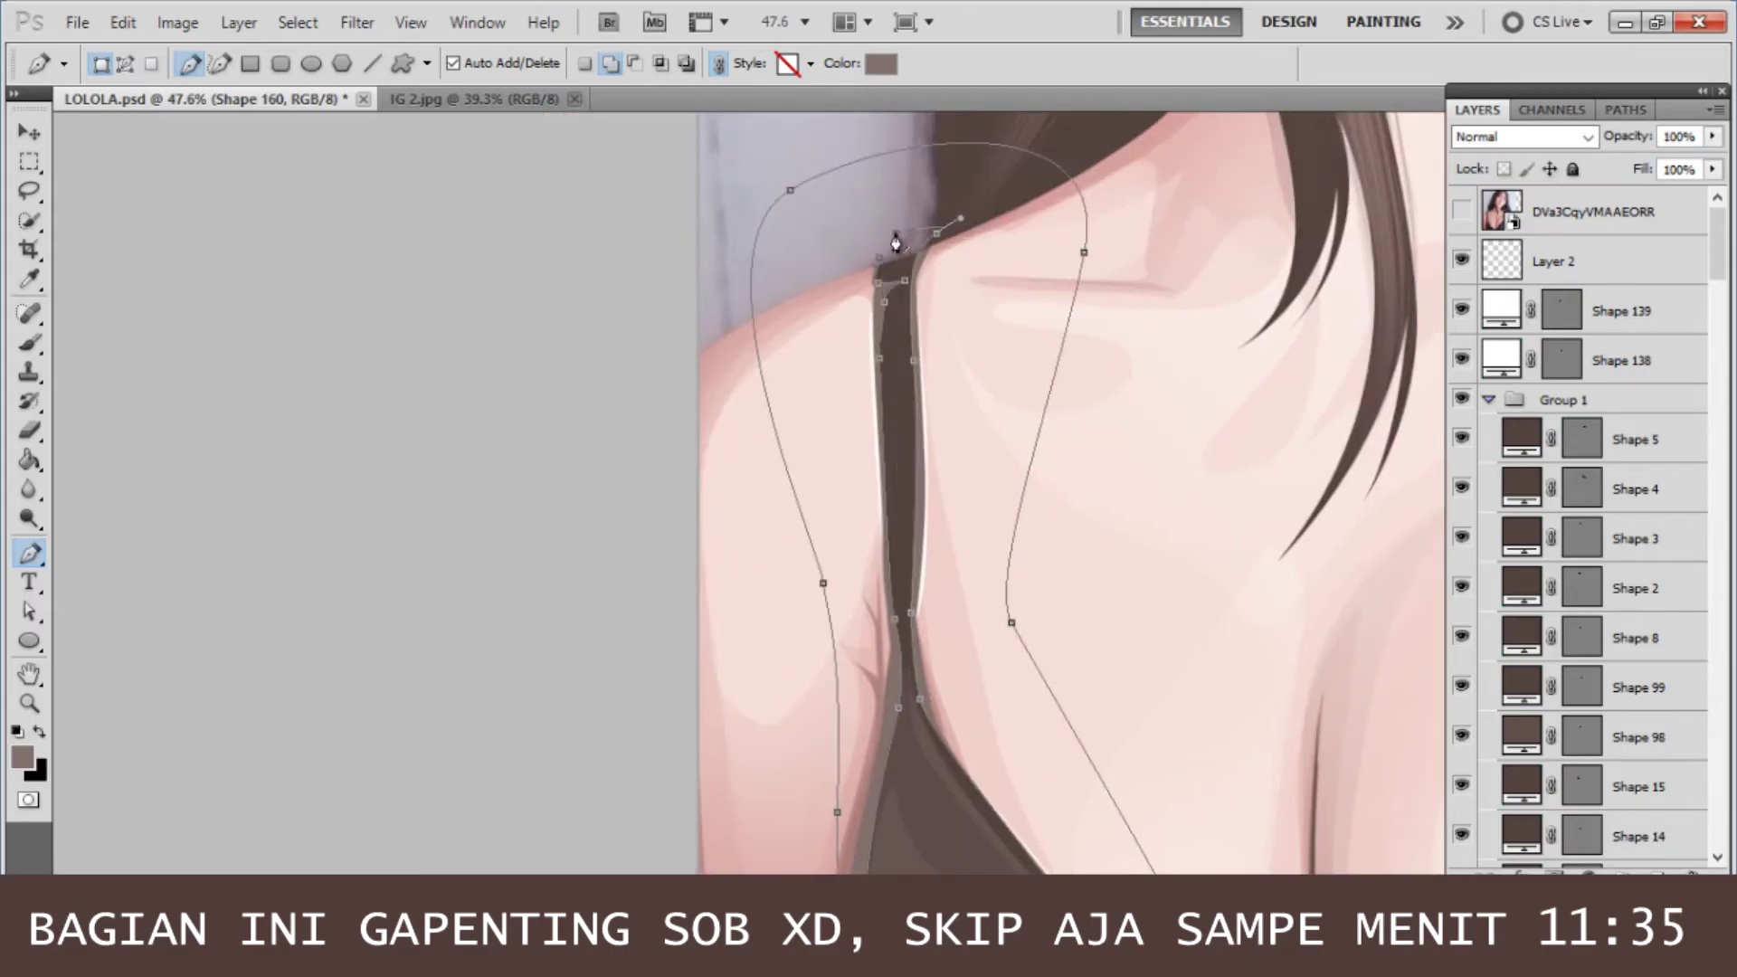
pyautogui.scroll(-3, 895, 242)
pyautogui.moveTo(1712, 140); pyautogui.dragTo(1616, 174)
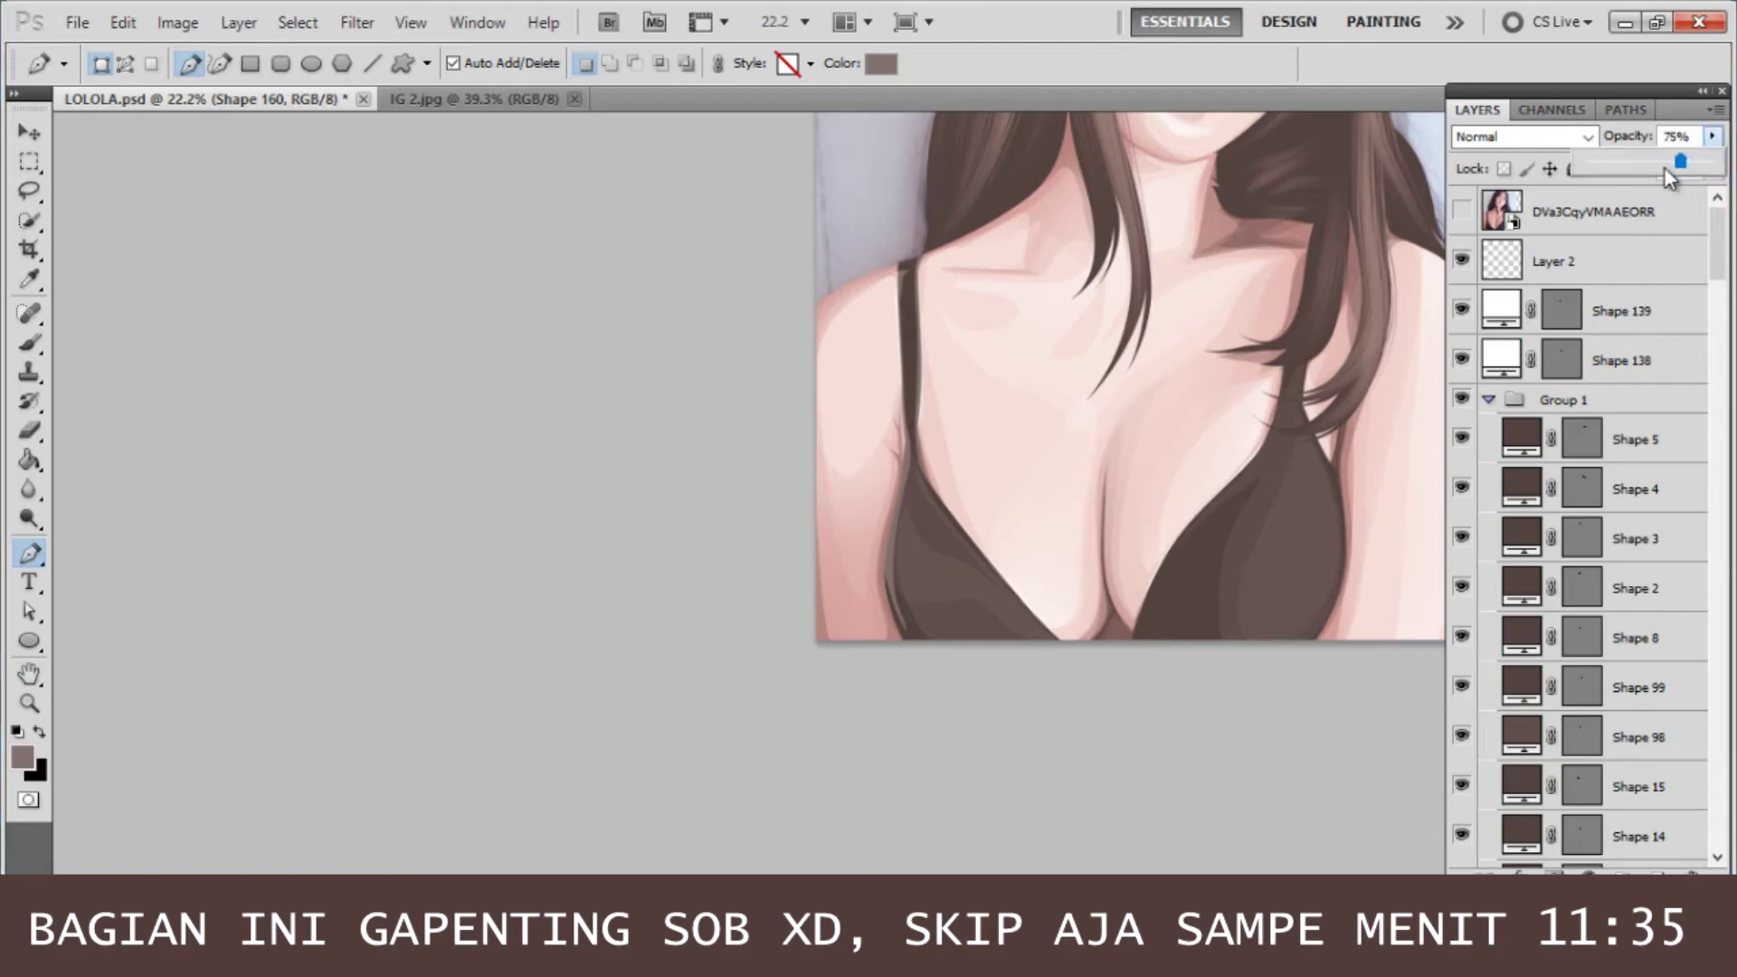
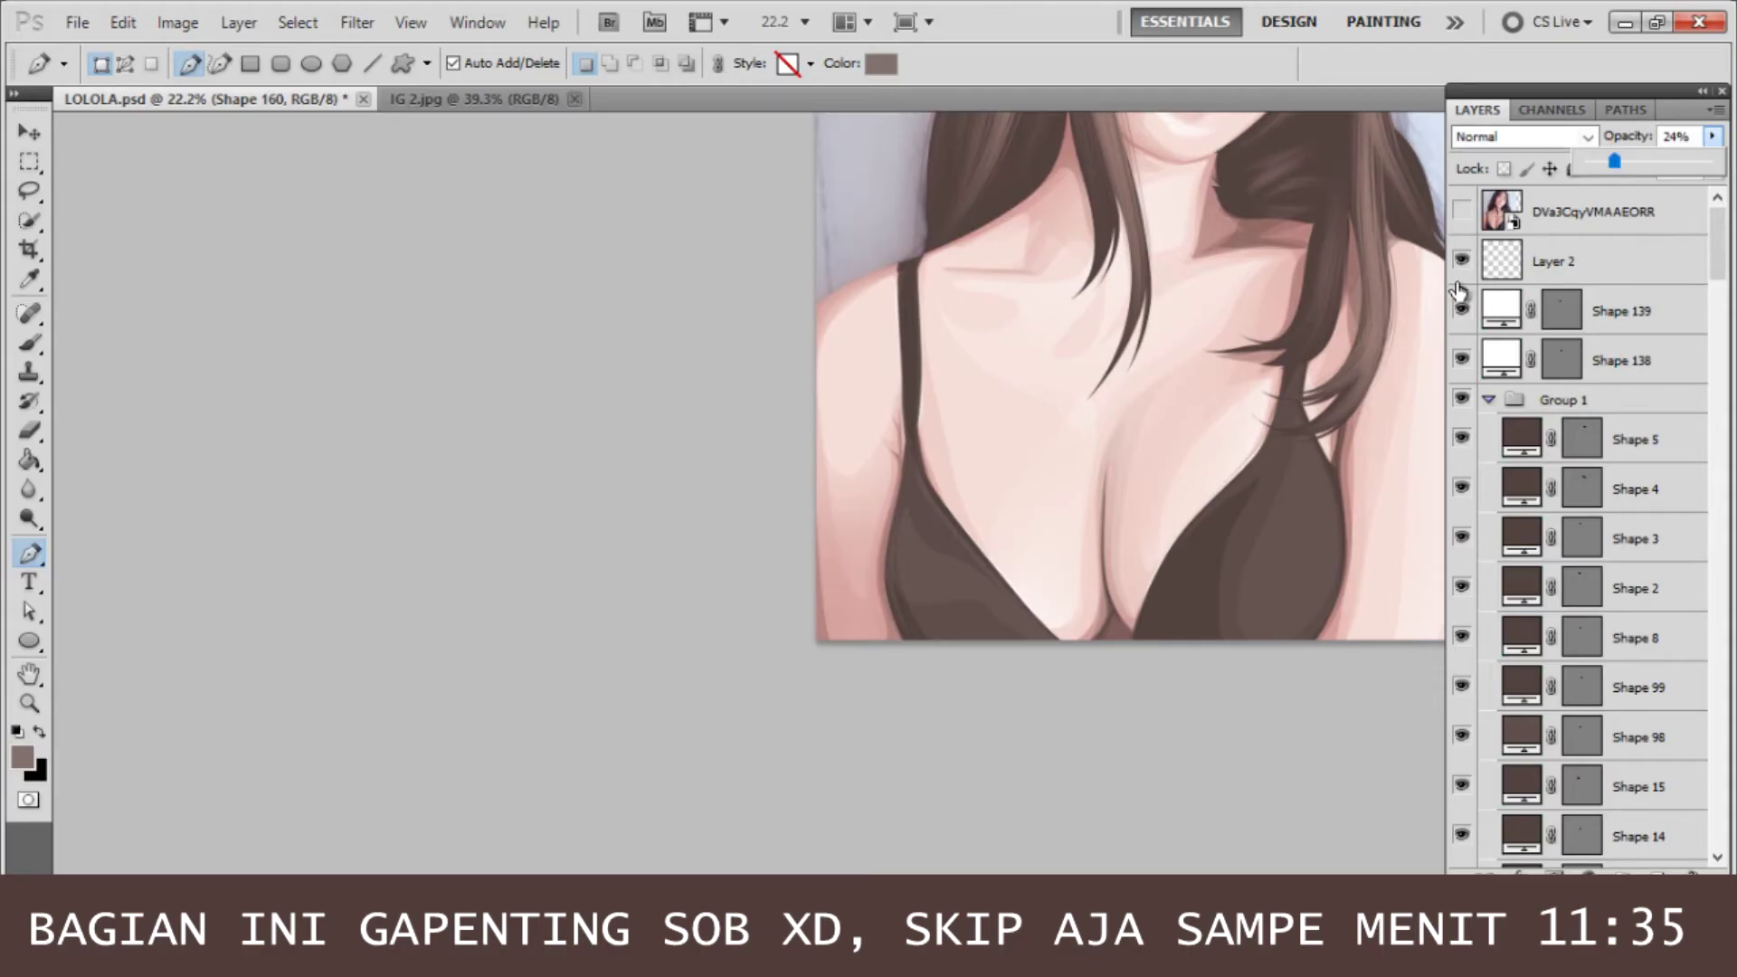
# - Draw the Shape 161 shading shape on the right bra cup and rasterize it for erasing
pyautogui.click(1463, 213)
pyautogui.click(1253, 652)
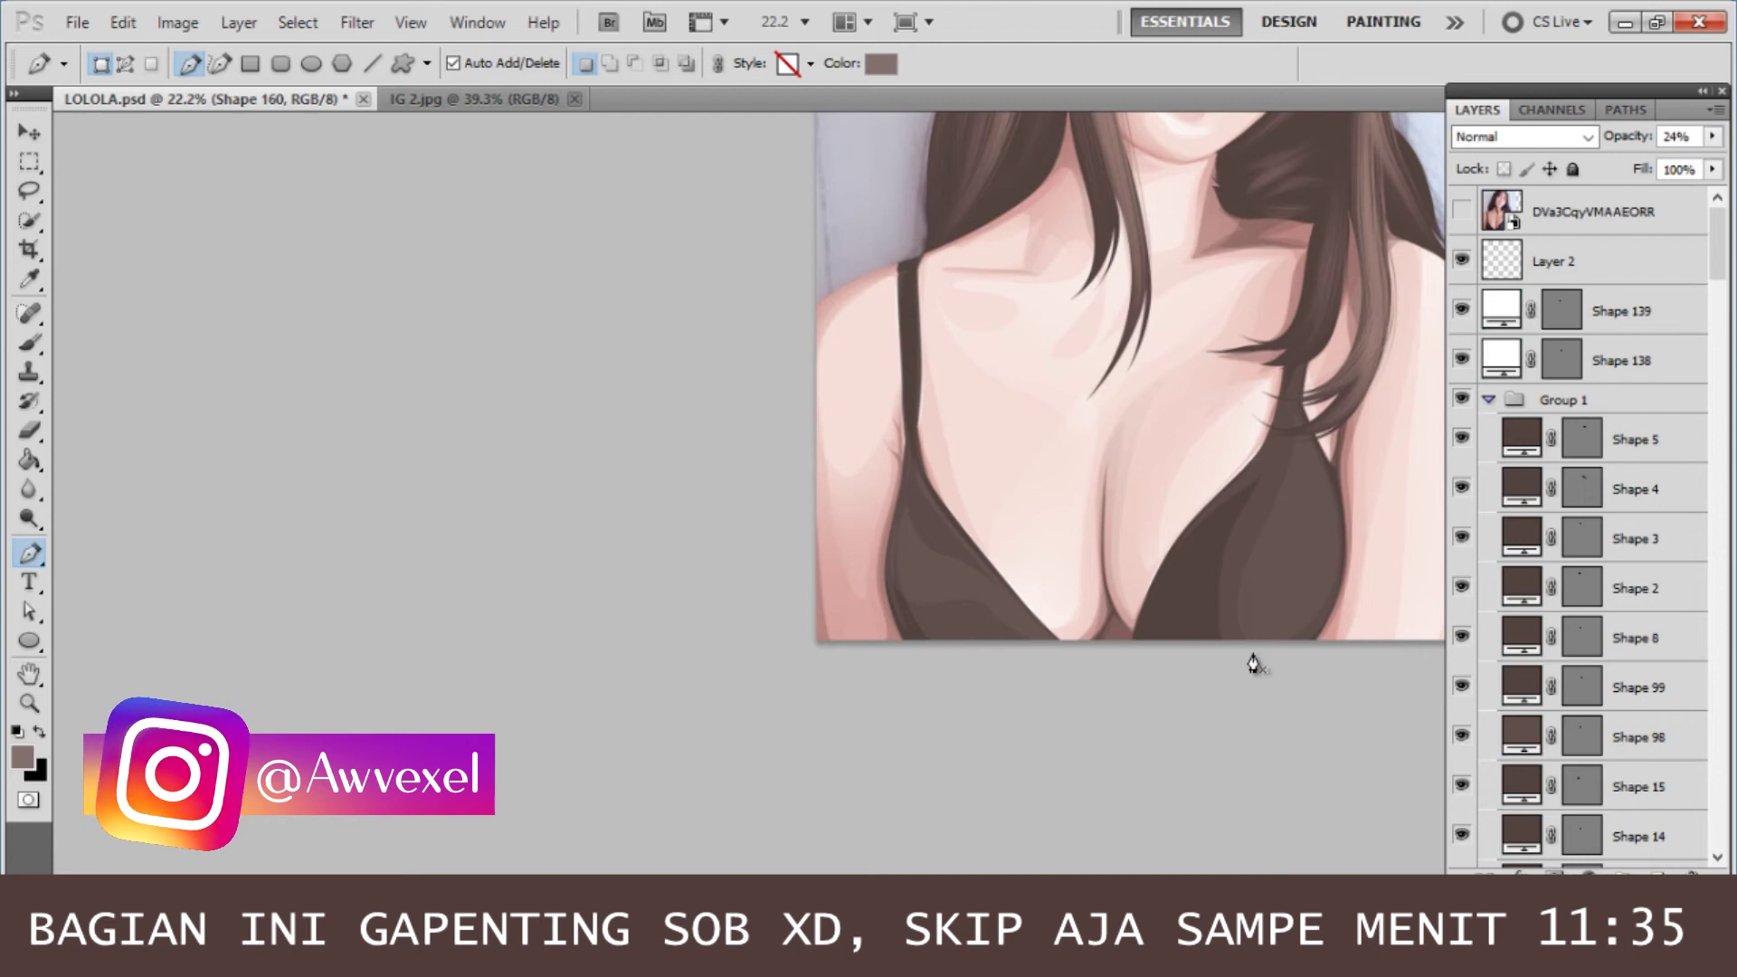
pyautogui.moveTo(1257, 557); pyautogui.dragTo(1295, 498)
pyautogui.moveTo(1253, 651); pyautogui.dragTo(1117, 669)
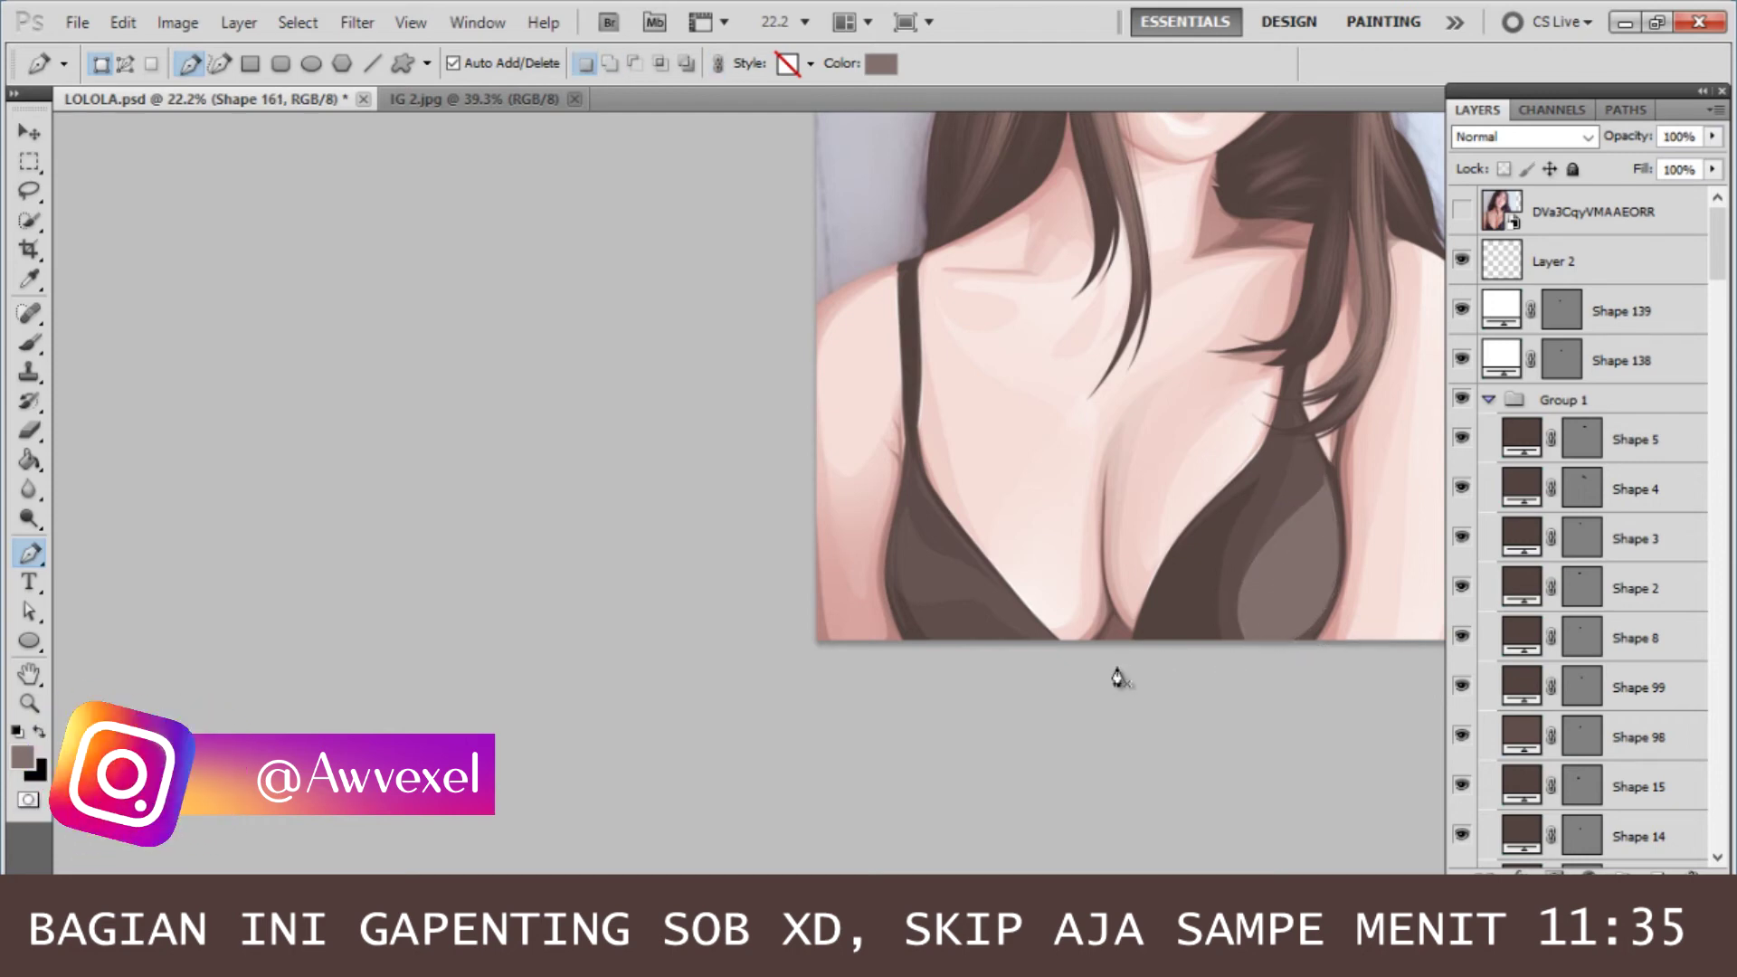
pyautogui.press('e')
pyautogui.click(896, 525)
pyautogui.press('Return')
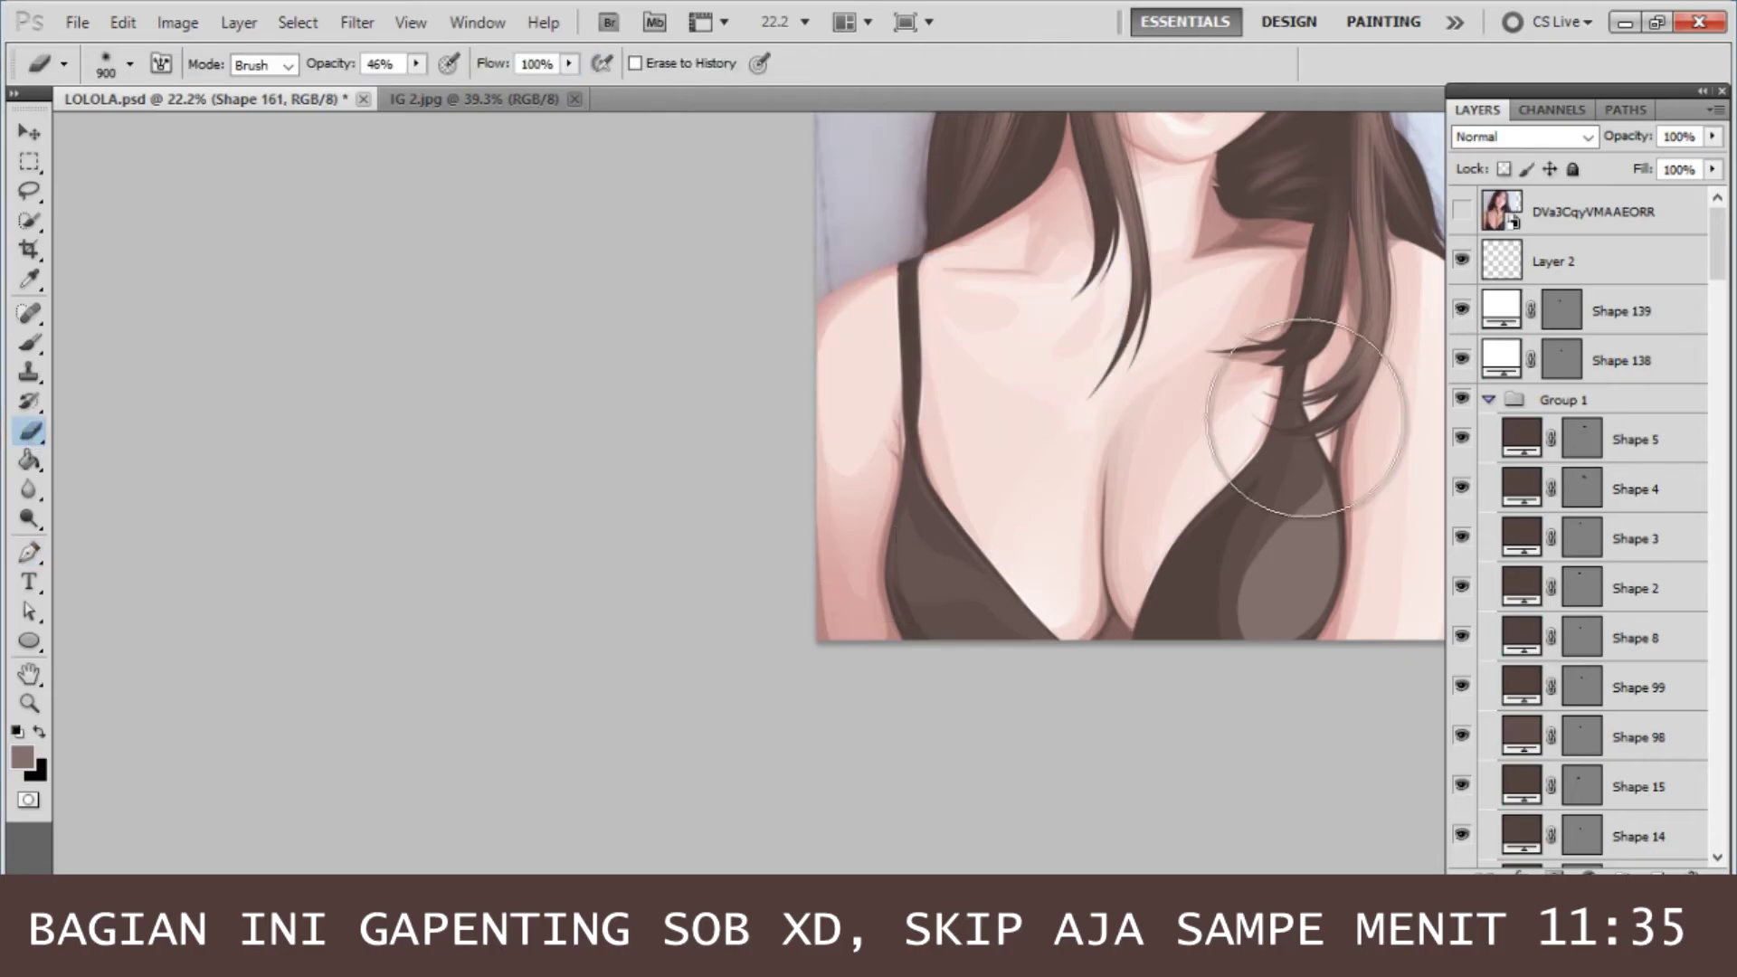
# - Draw a teardrop shading shape, Shape 162, over the bra cup with the Pen
pyautogui.click(27, 555)
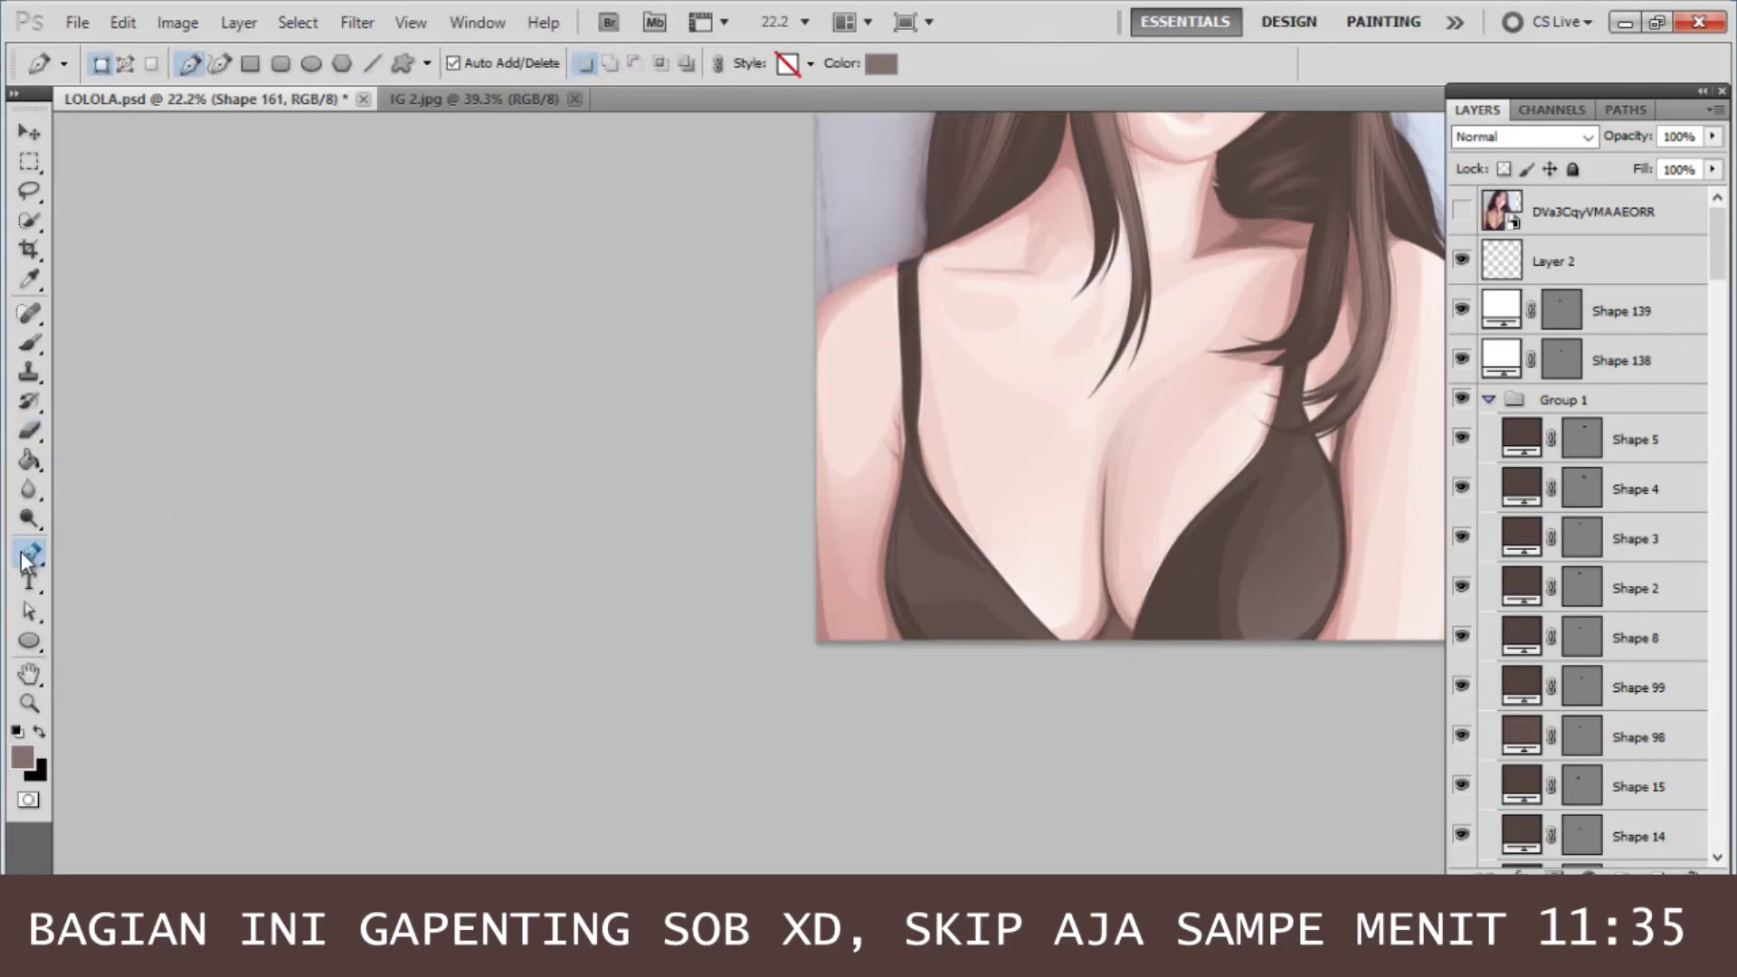
pyautogui.click(1462, 212)
pyautogui.moveTo(1164, 655); pyautogui.dragTo(1221, 648)
pyautogui.moveTo(1202, 503); pyautogui.dragTo(1220, 427)
pyautogui.moveTo(1302, 463); pyautogui.dragTo(1279, 589)
pyautogui.moveTo(1221, 651); pyautogui.dragTo(1029, 645)
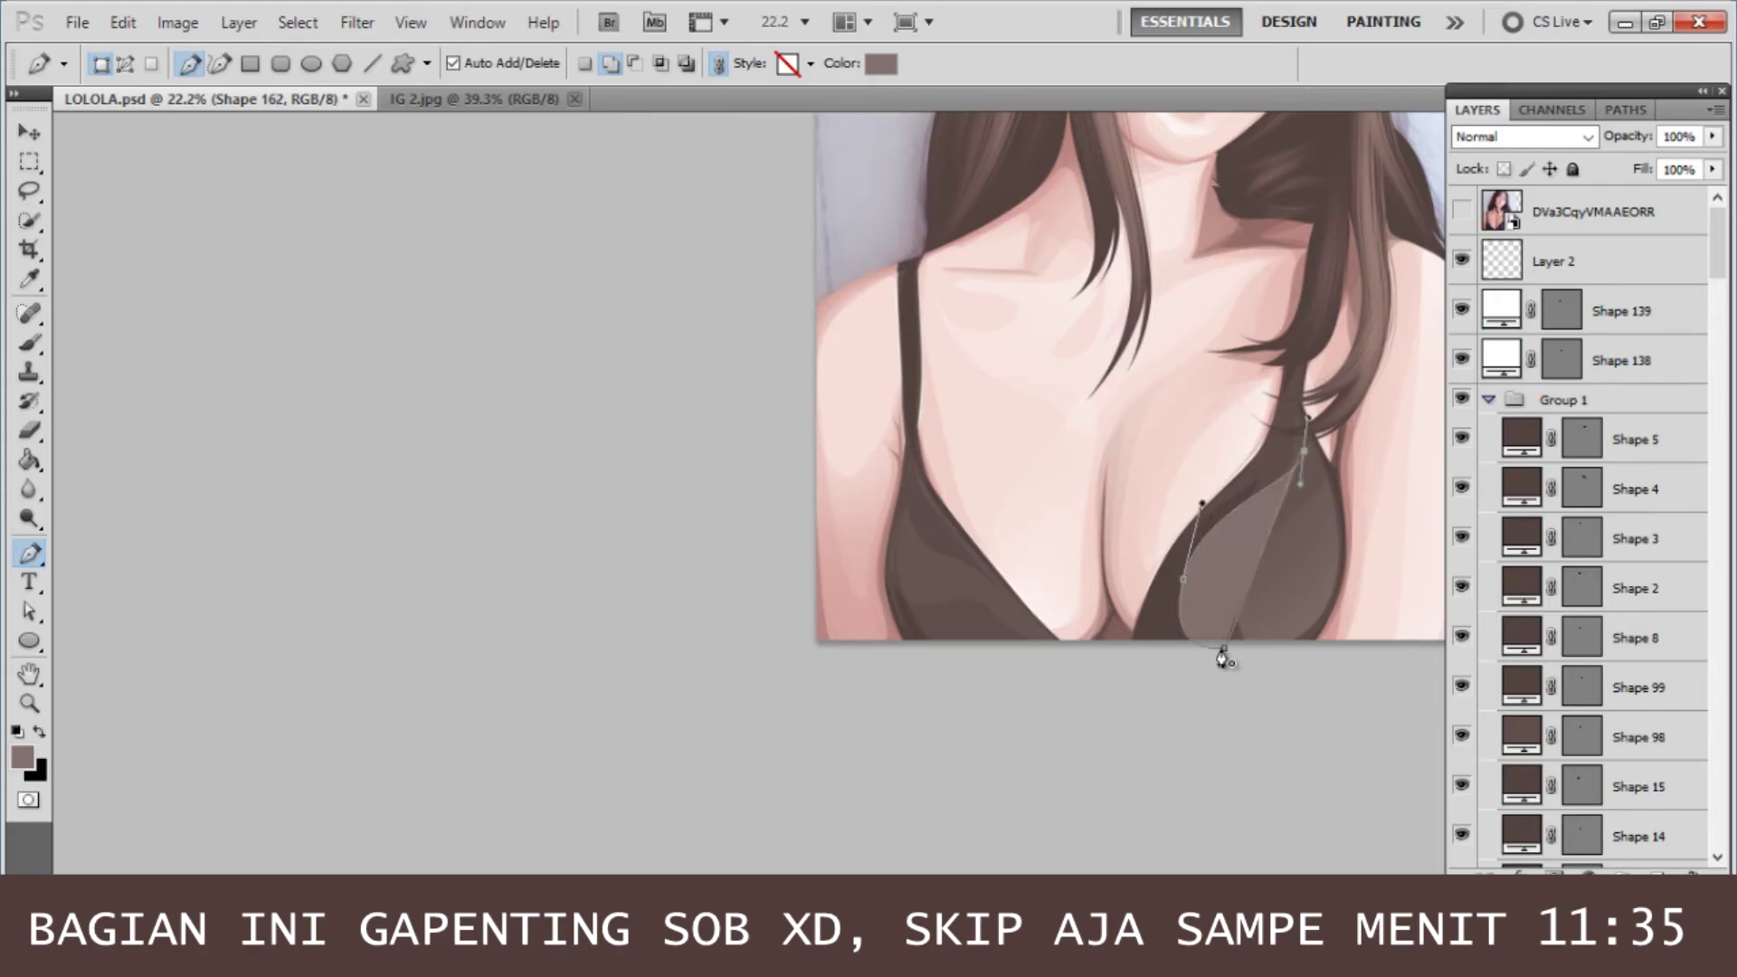
pyautogui.press('Return')
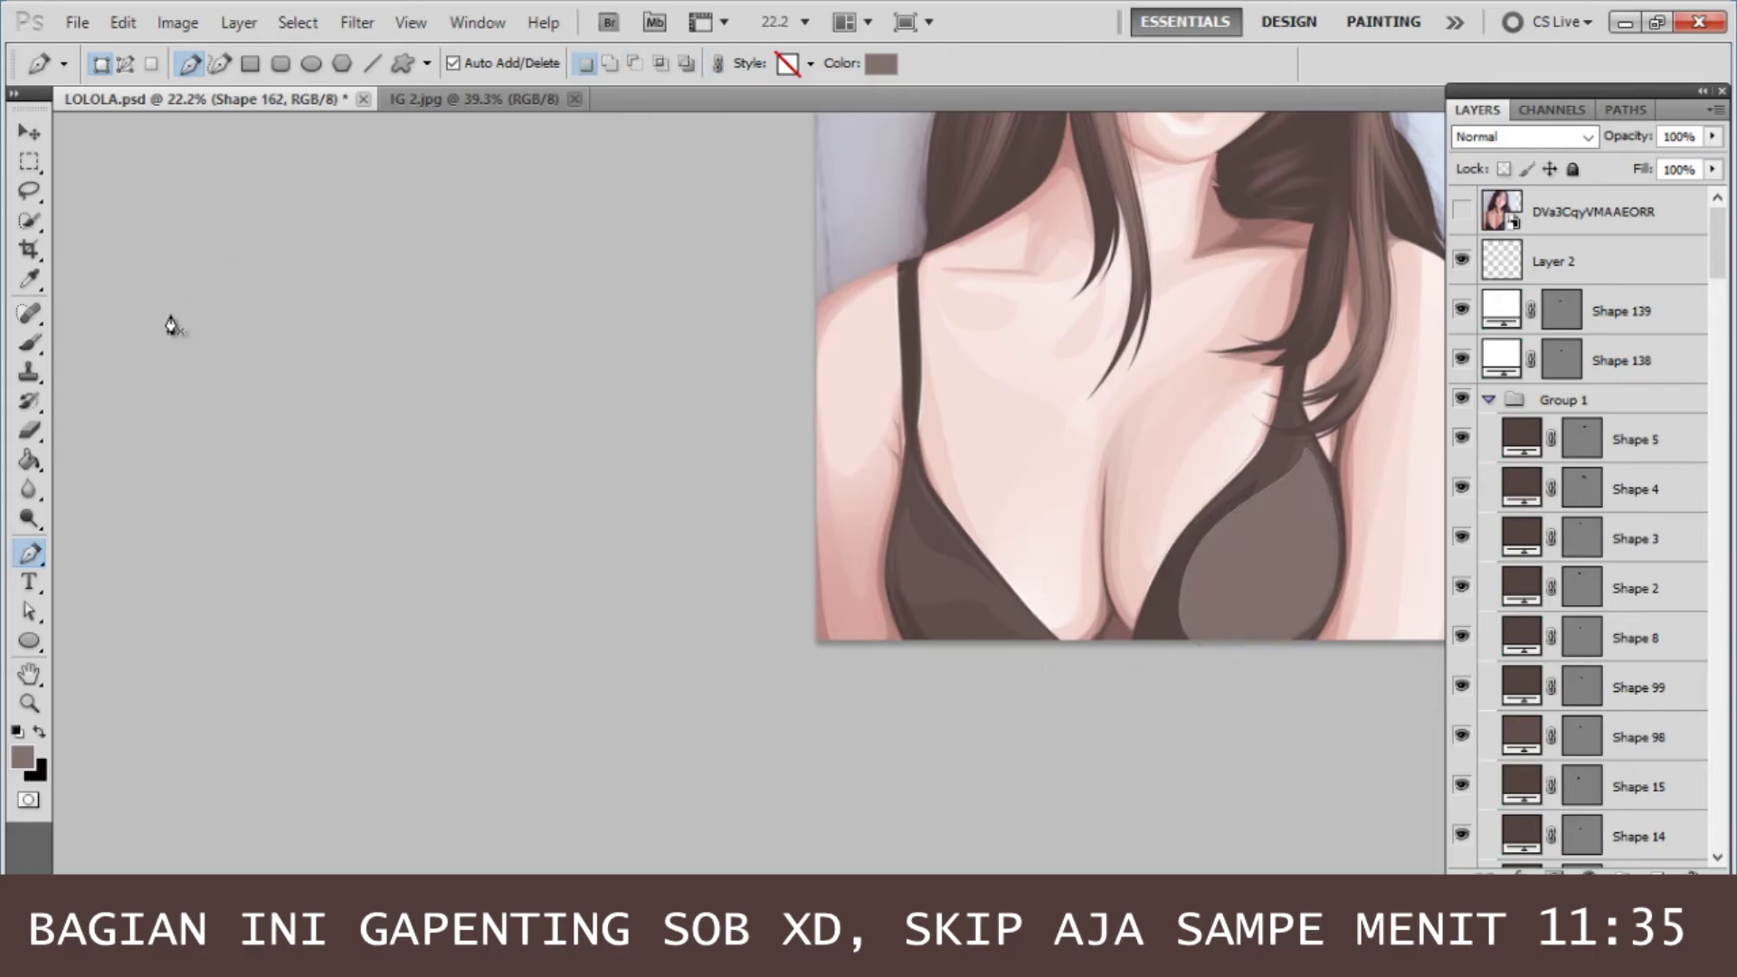
# - Rasterize Shape 162 and fade part of it with the 46% opacity eraser
pyautogui.click(30, 431)
pyautogui.click(748, 516)
pyautogui.click(826, 388)
pyautogui.moveTo(1039, 457)
pyautogui.mouseDown()
pyautogui.moveTo(1104, 546)
pyautogui.moveTo(1277, 482)
pyautogui.mouseUp()
pyautogui.press('v')
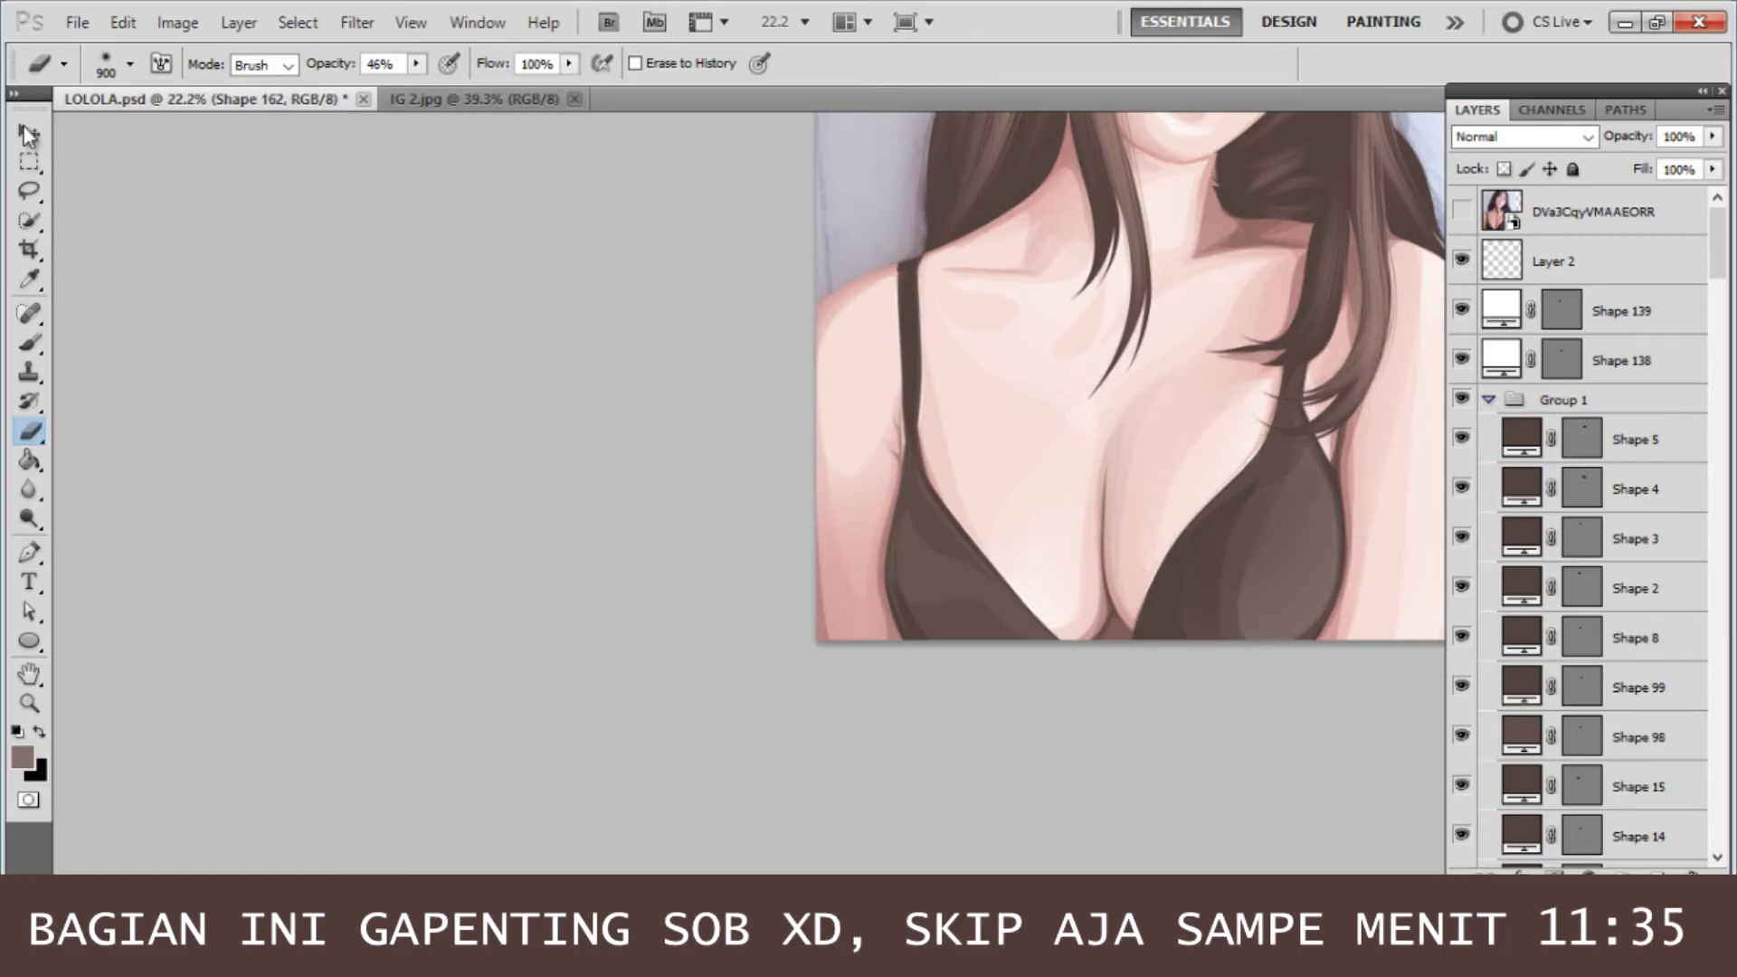
pyautogui.scroll(4, 1264, 489)
pyautogui.keyDown('ctrl'); pyautogui.click(1035, 531); pyautogui.keyUp('ctrl')
# - Rasterize Shape 156 and softly erase it with the 46% eraser
pyautogui.press('e')
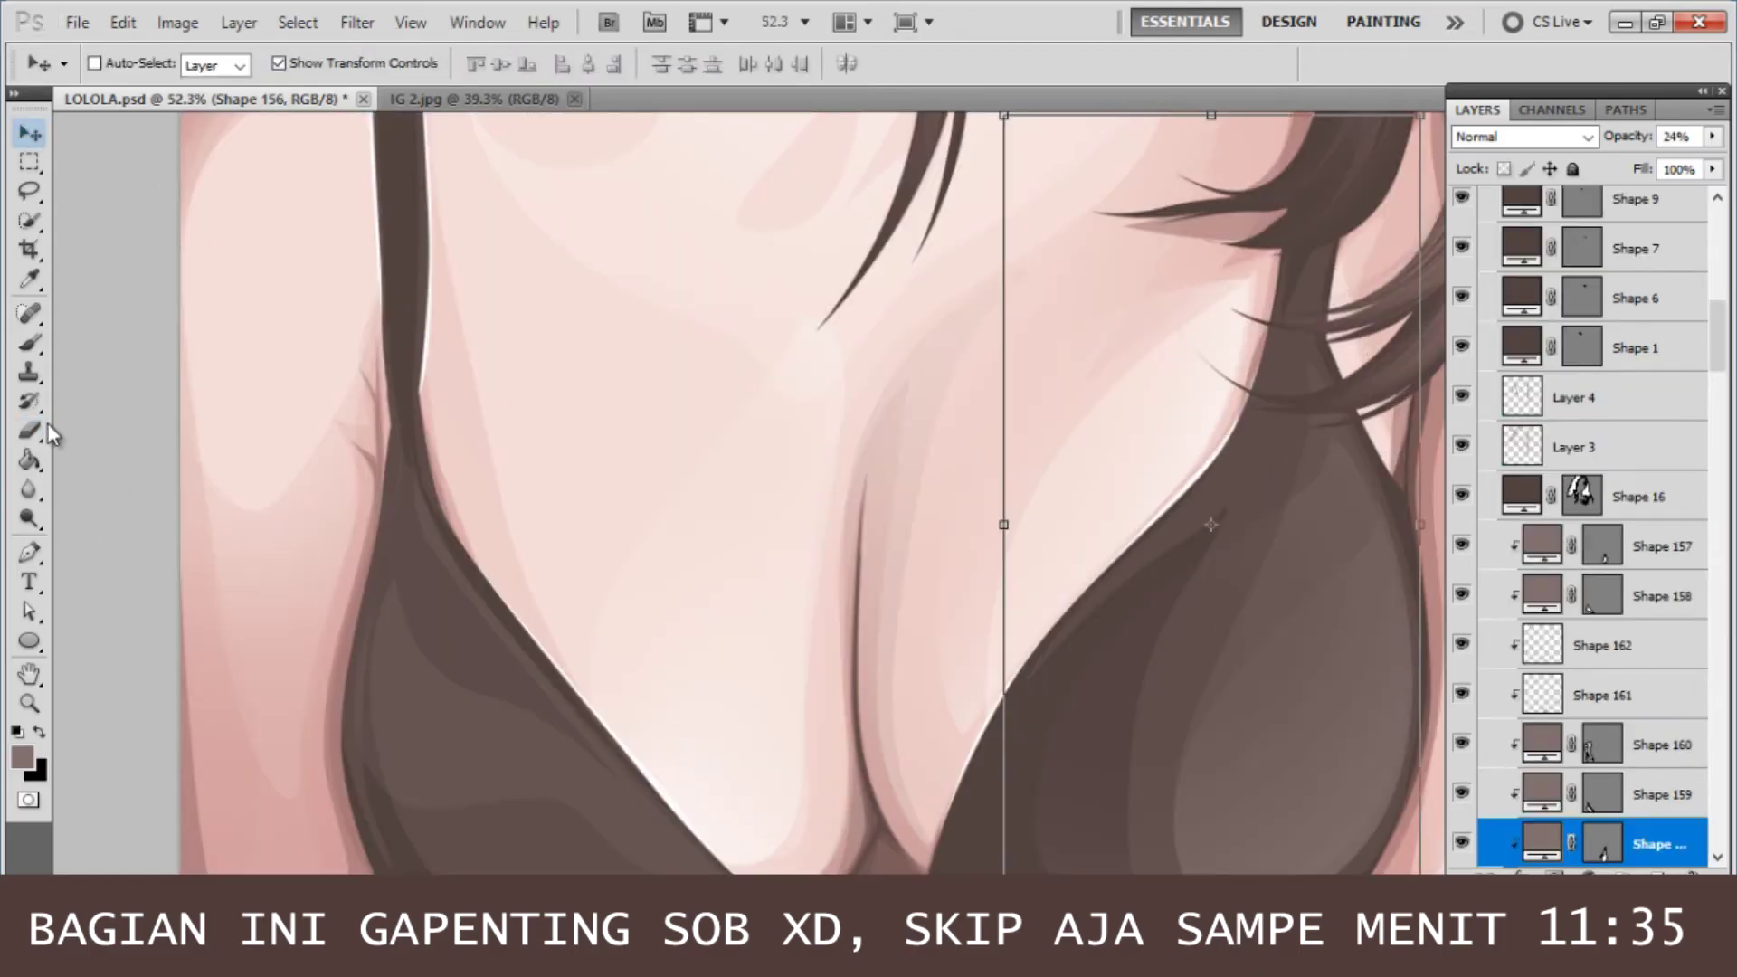
pyautogui.click(1124, 729)
pyautogui.press('Return')
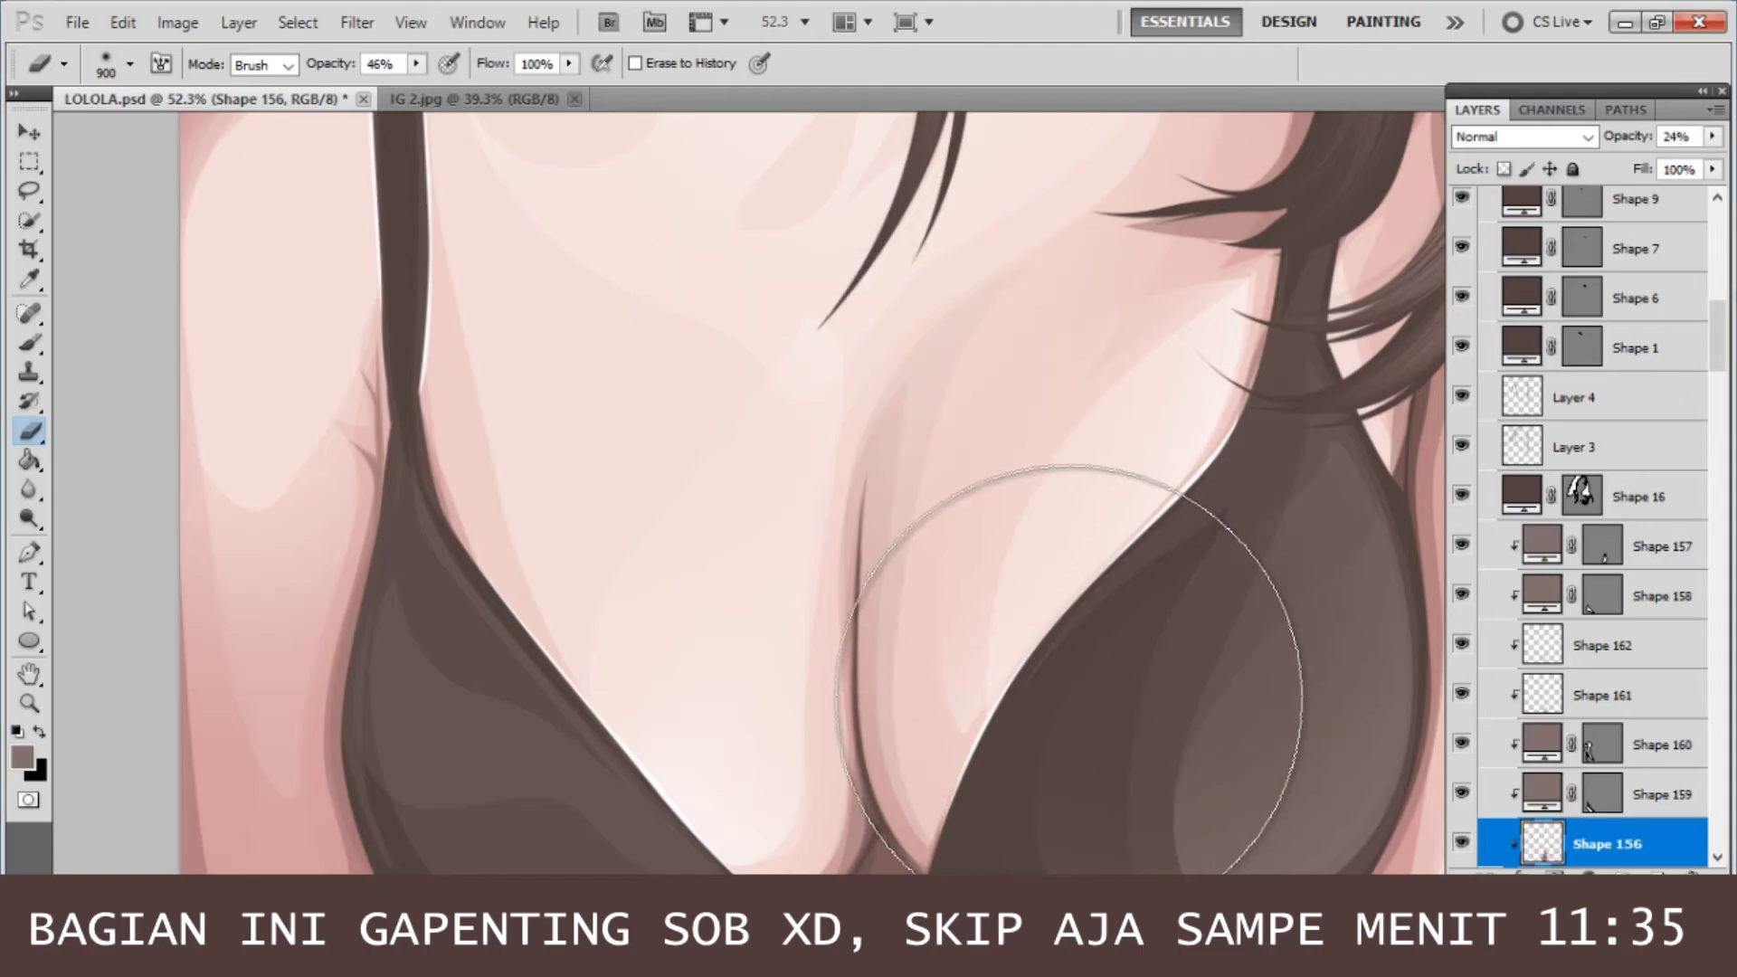
pyautogui.scroll(-2, 1060, 472)
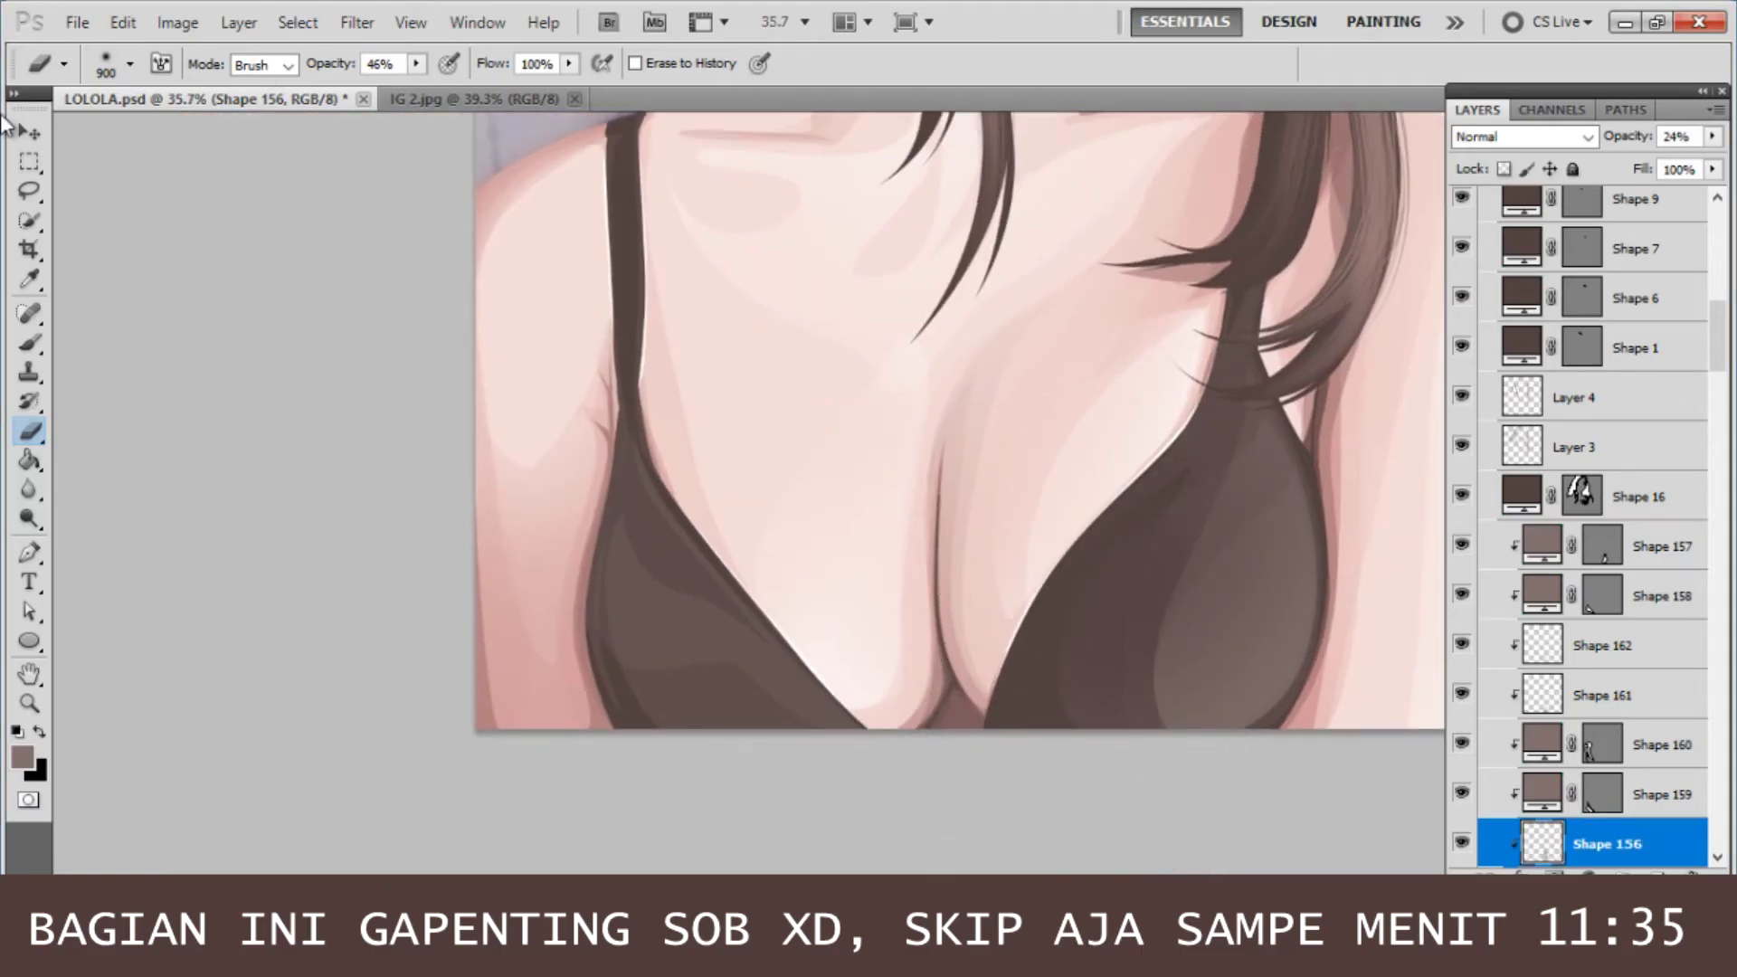
# - Rasterize Shape 157 and erase it so the cup shading fades gradually
pyautogui.click(28, 133)
pyautogui.keyDown('ctrl'); pyautogui.click(1241, 492); pyautogui.keyUp('ctrl')
pyautogui.scroll(3, 1240, 492)
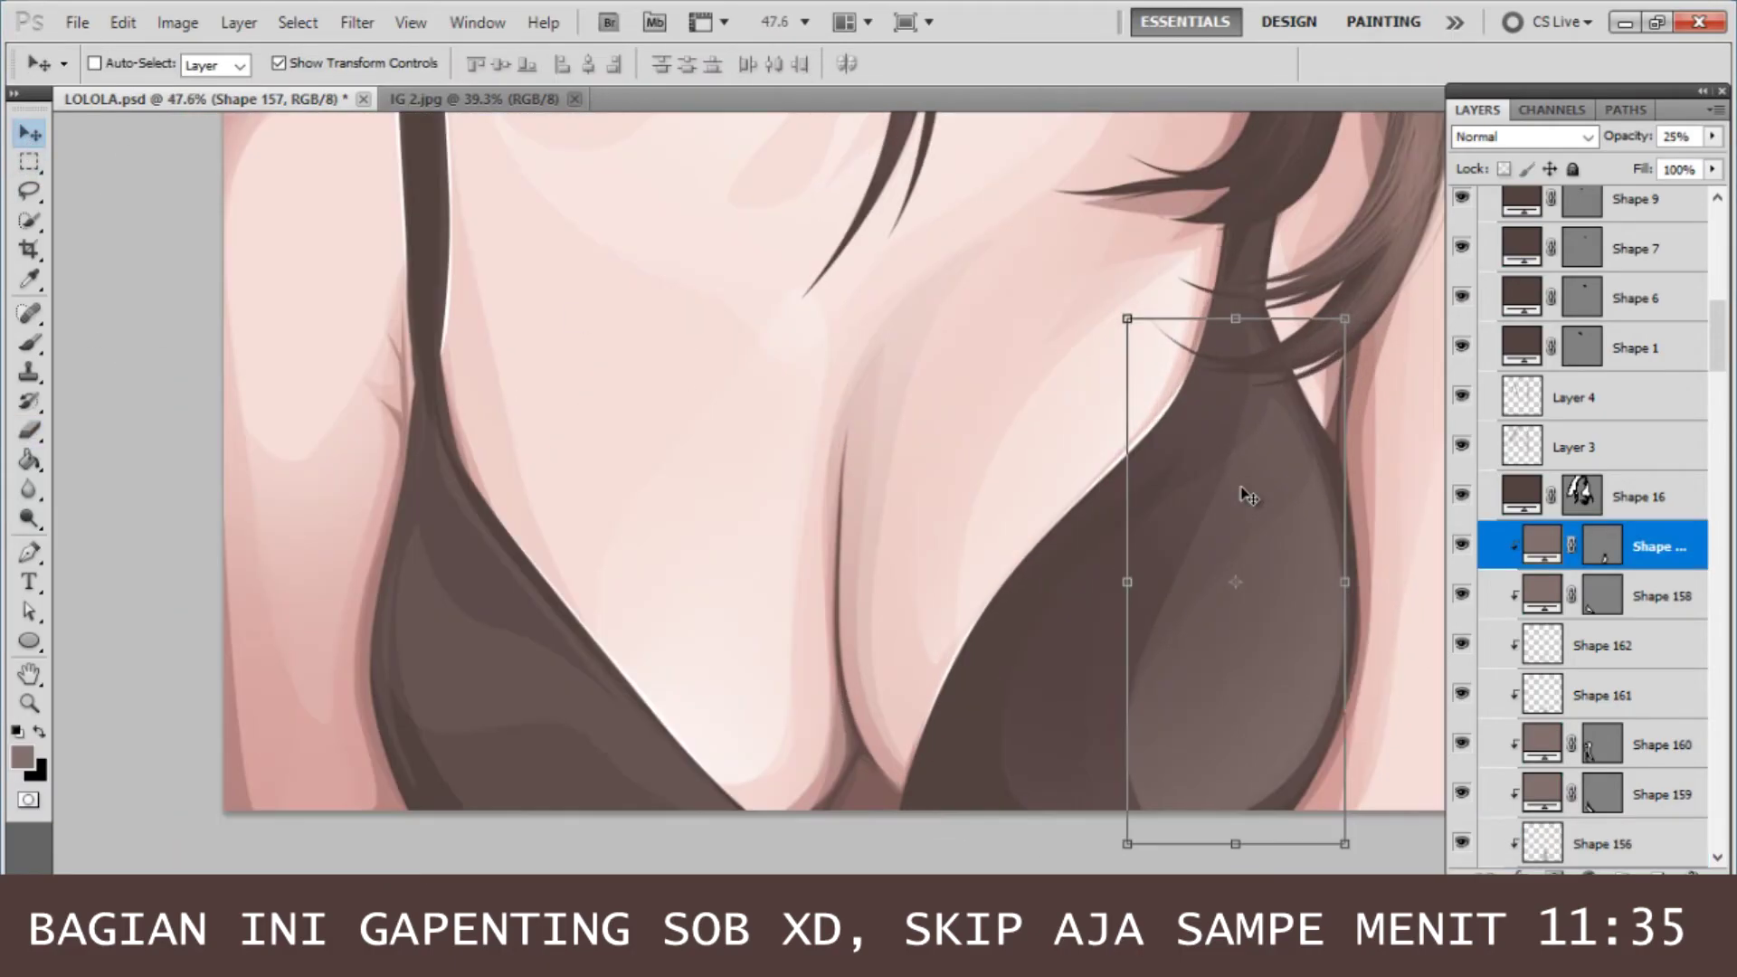
pyautogui.scroll(-1, 68, 434)
pyautogui.click(29, 431)
pyautogui.click(1015, 637)
pyautogui.press('Return')
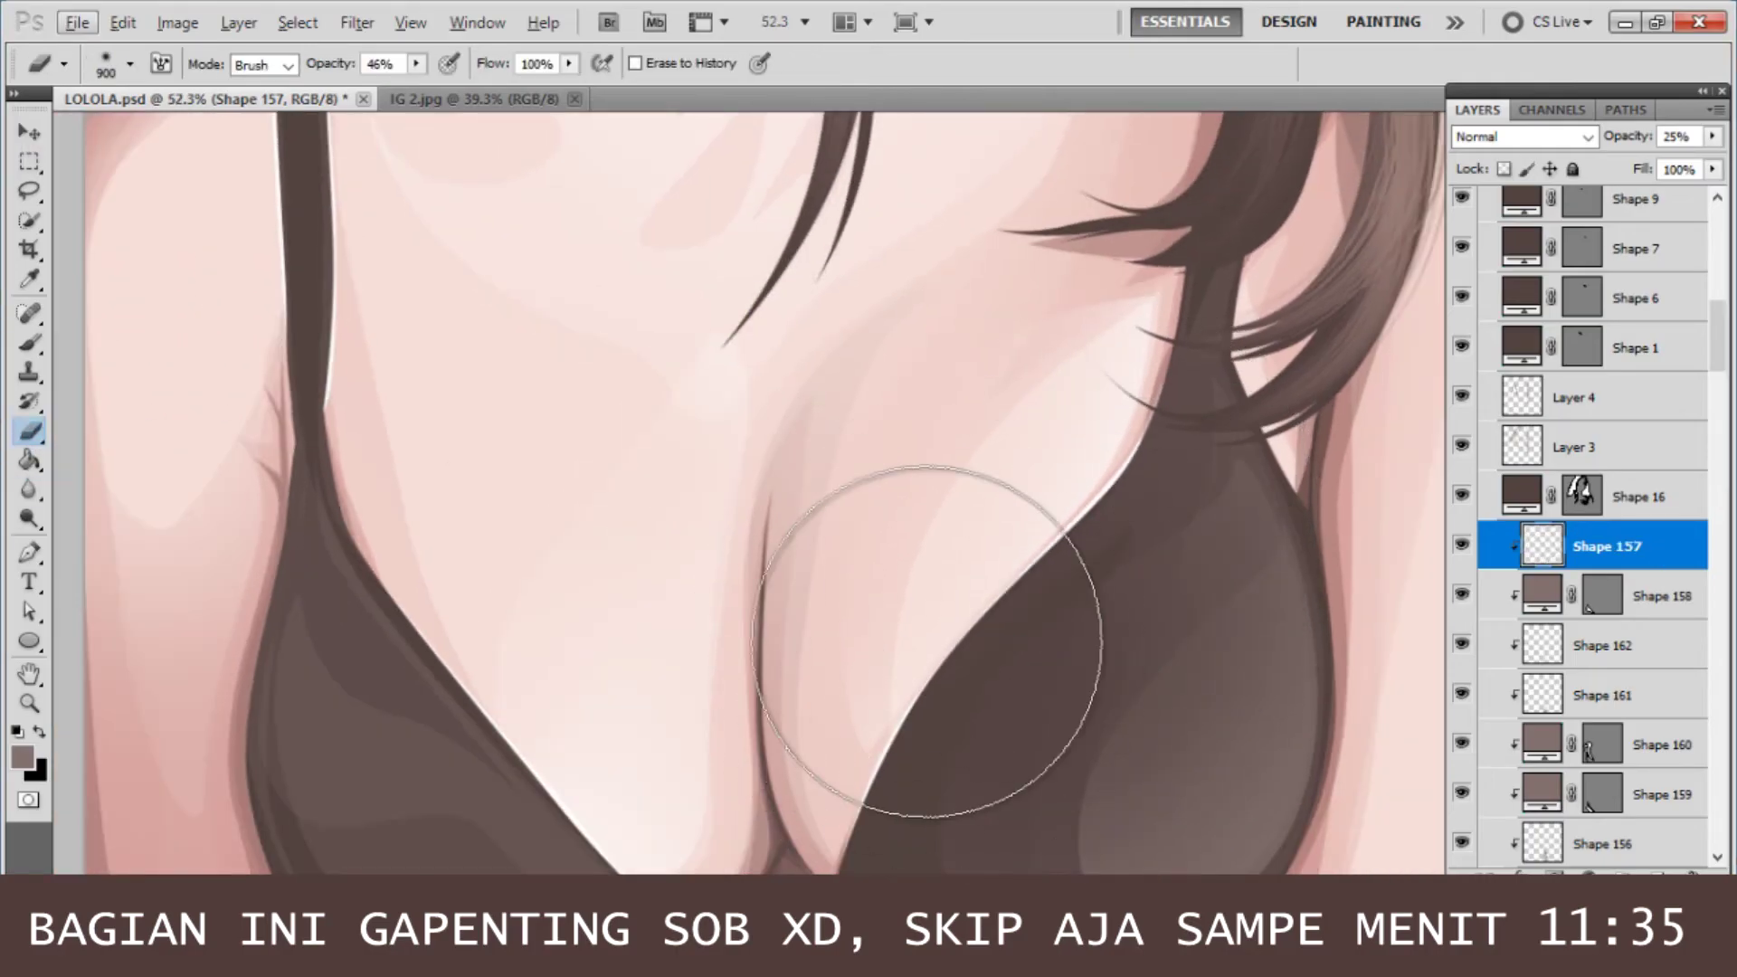
pyautogui.scroll(-2, 879, 637)
pyautogui.scroll(-3, 879, 638)
pyautogui.scroll(2, 769, 552)
pyautogui.scroll(1, 760, 543)
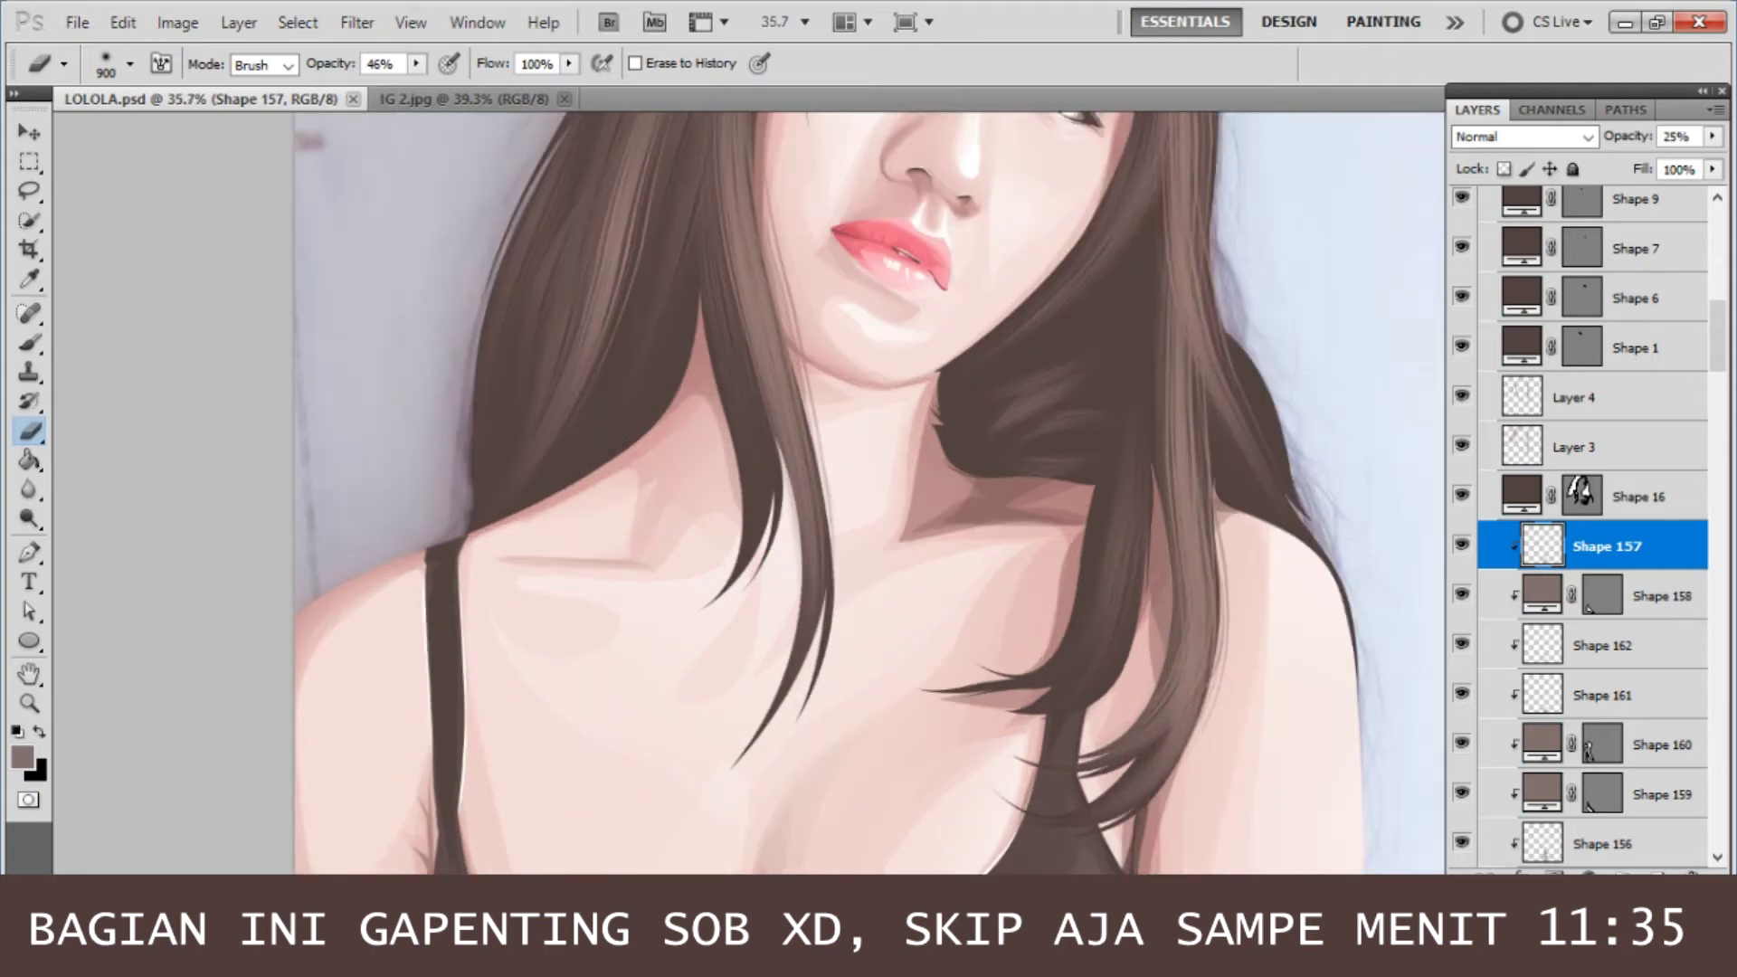
pyautogui.scroll(-3, 871, 814)
pyautogui.scroll(-10, 1650, 798)
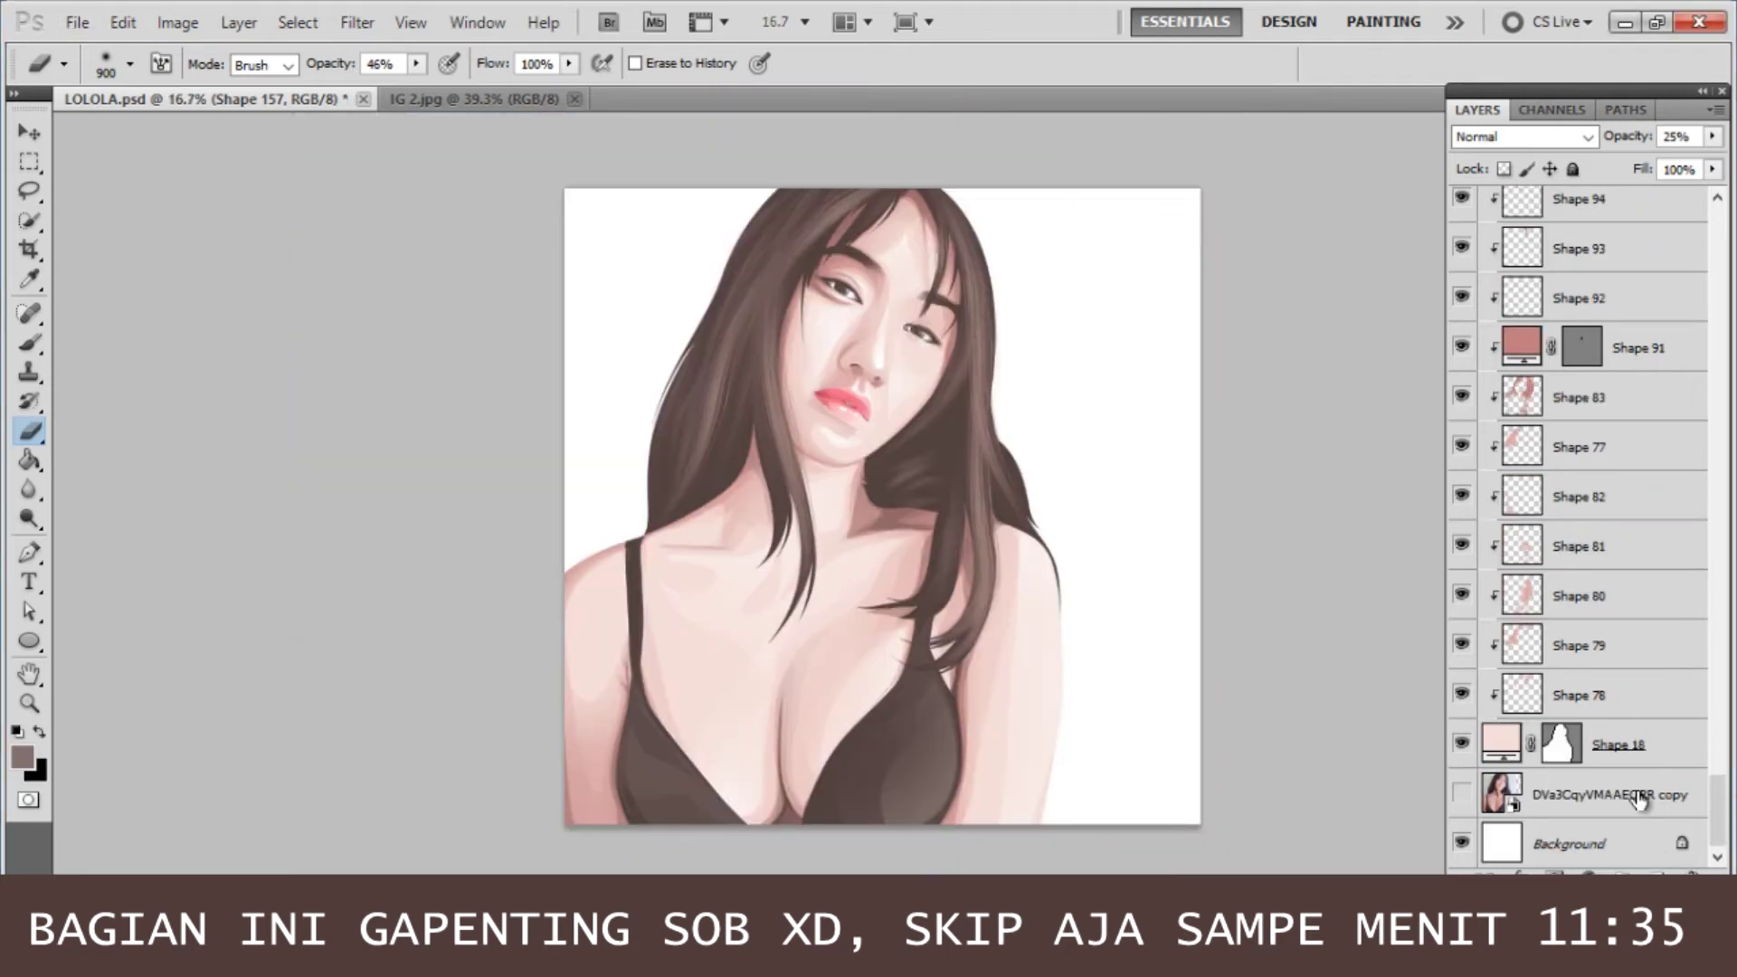
# - Add an empty layer above the reference photo copy and sample the dark hair brown
pyautogui.click(1639, 798)
pyautogui.click(1658, 882)
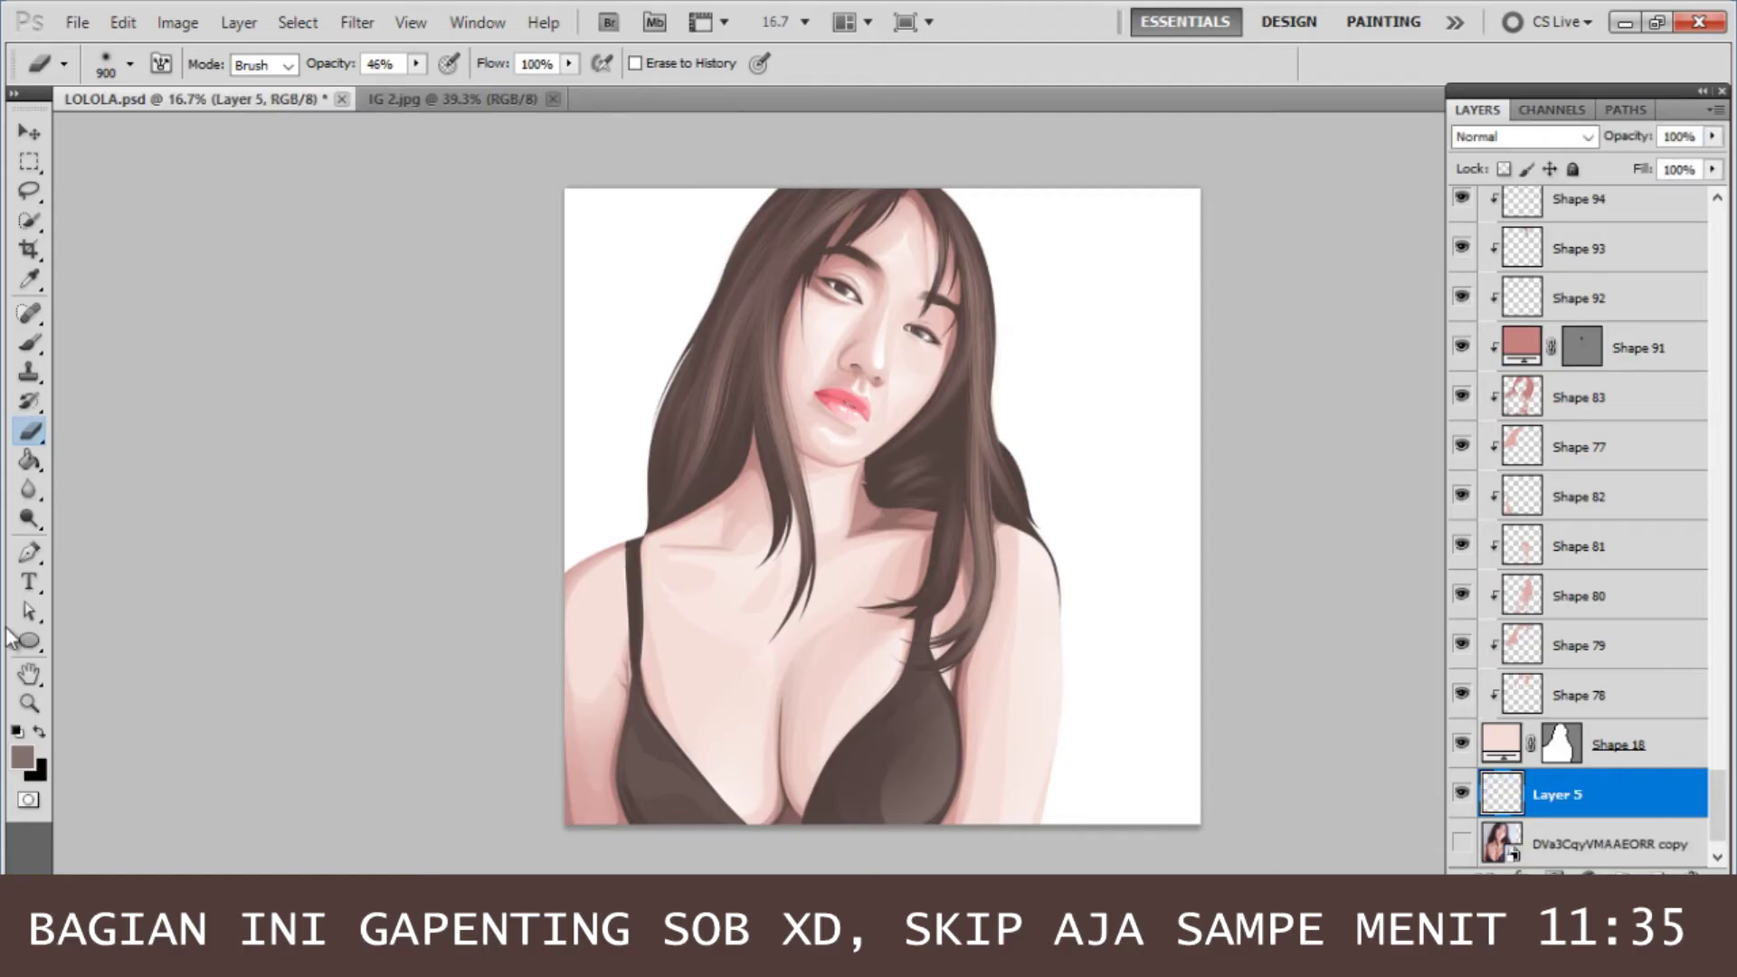
pyautogui.click(30, 284)
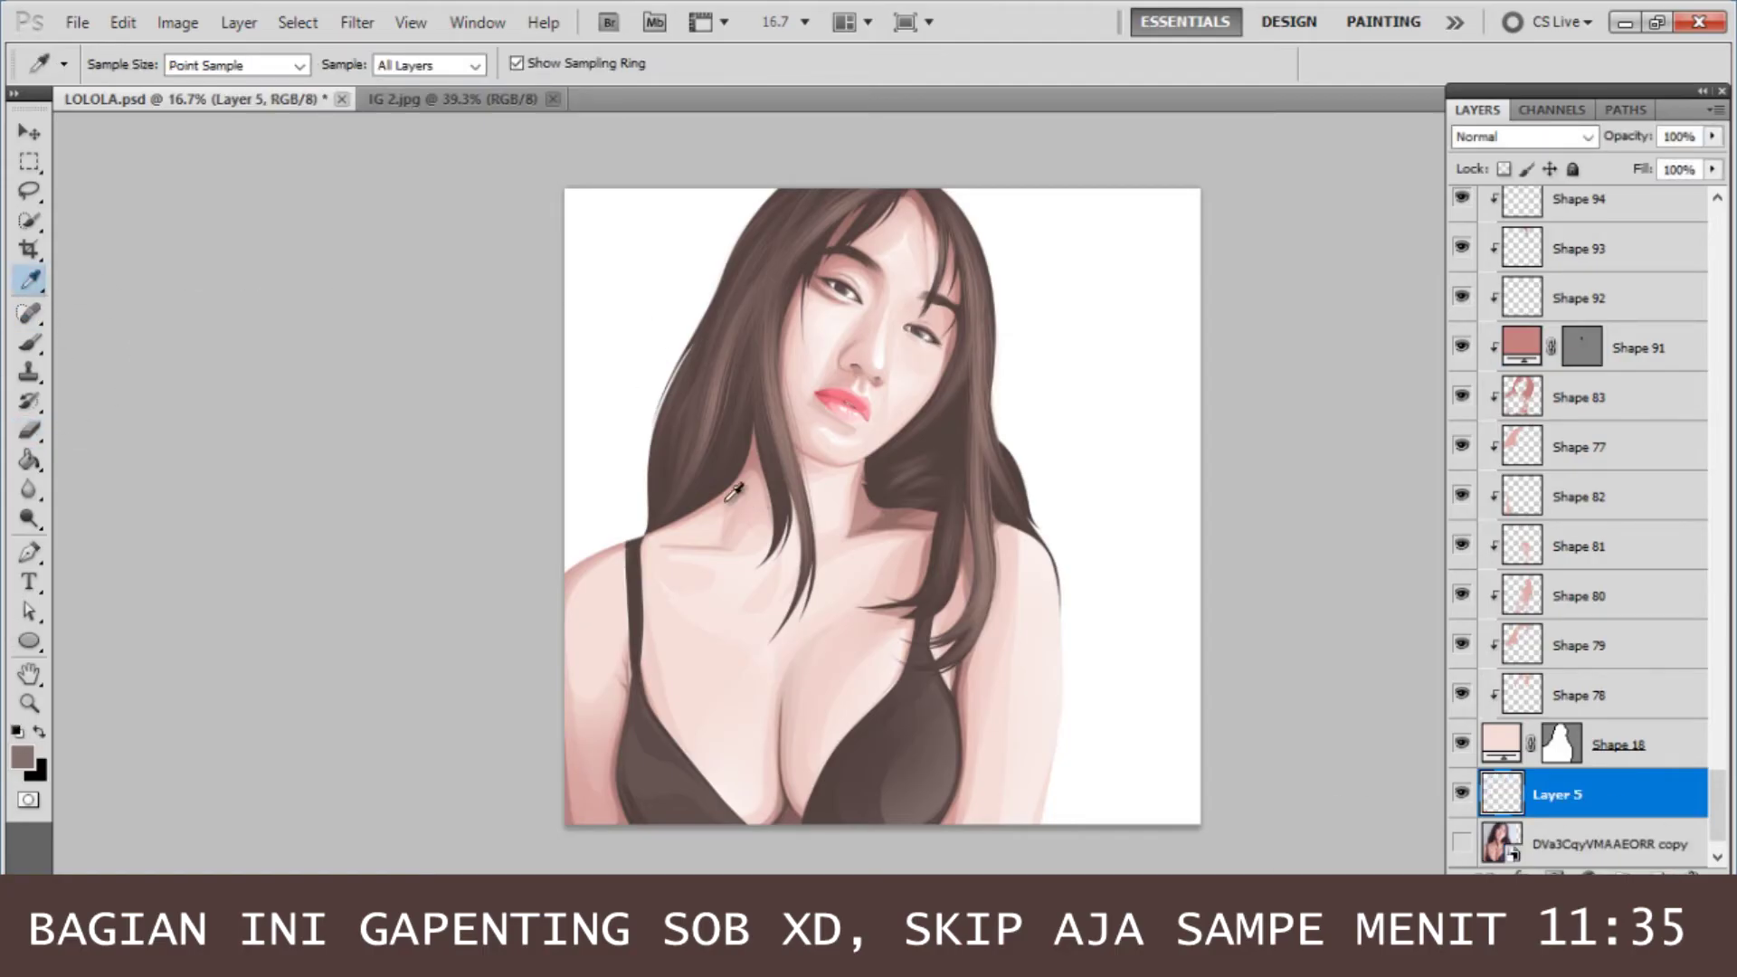
pyautogui.click(660, 479)
pyautogui.press('e')
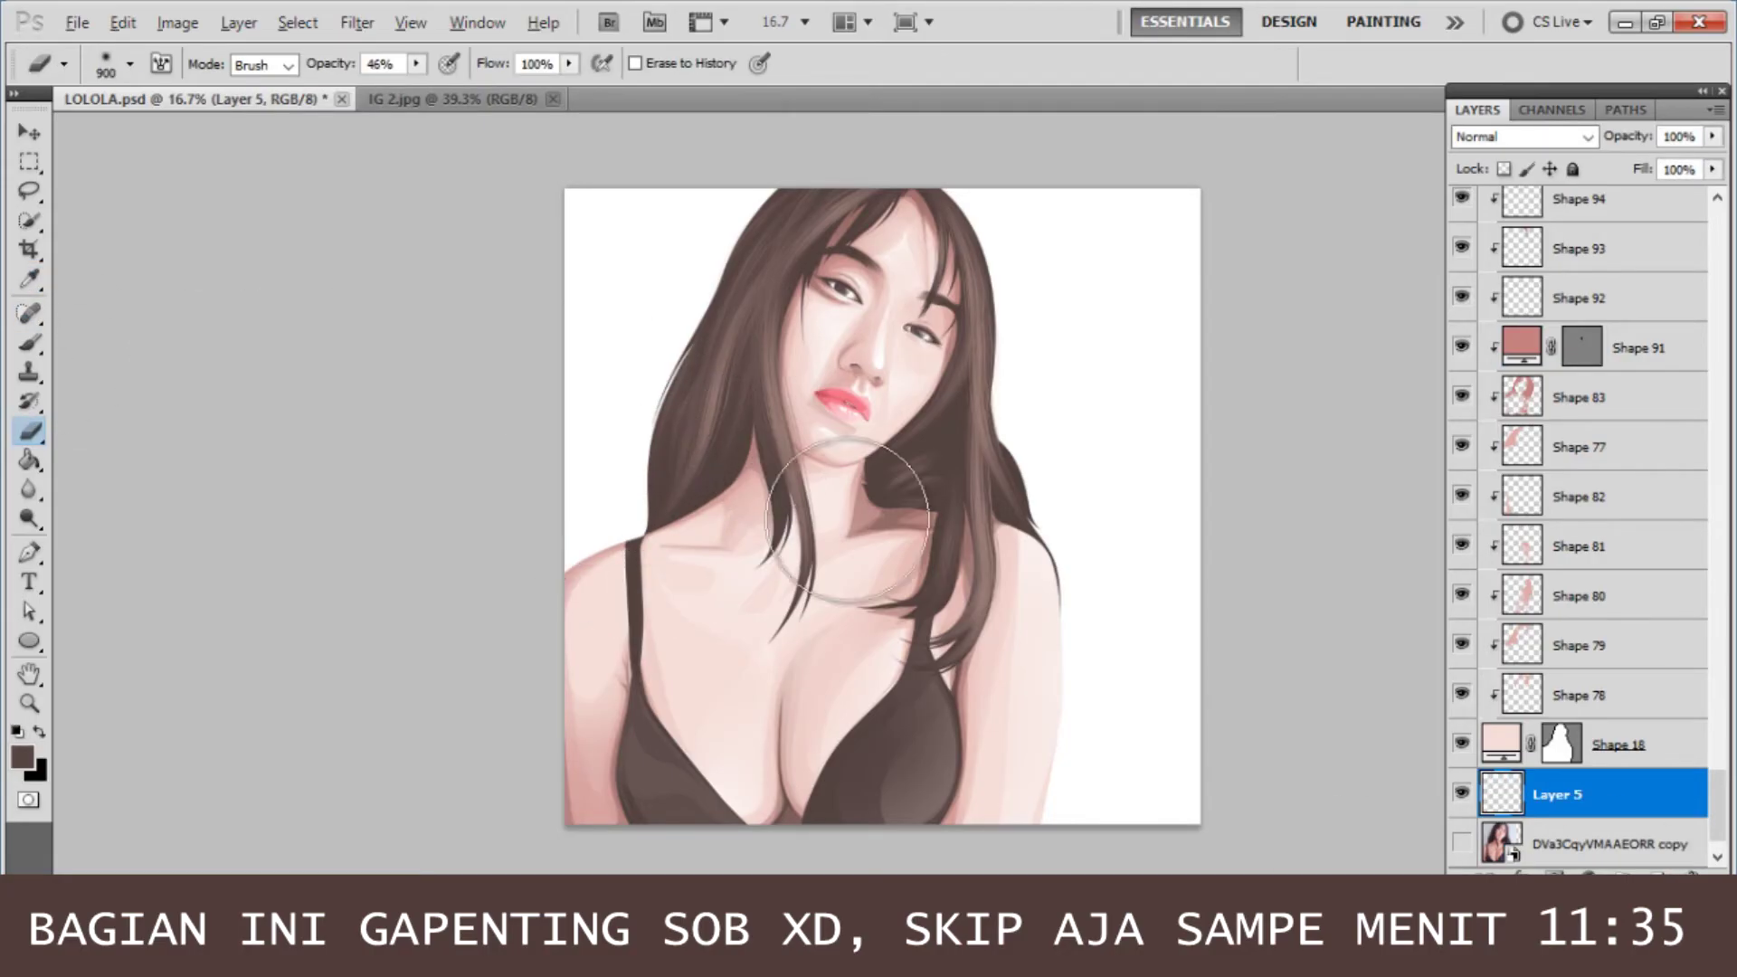
pyautogui.scroll(2, 819, 458)
pyautogui.scroll(2, 914, 384)
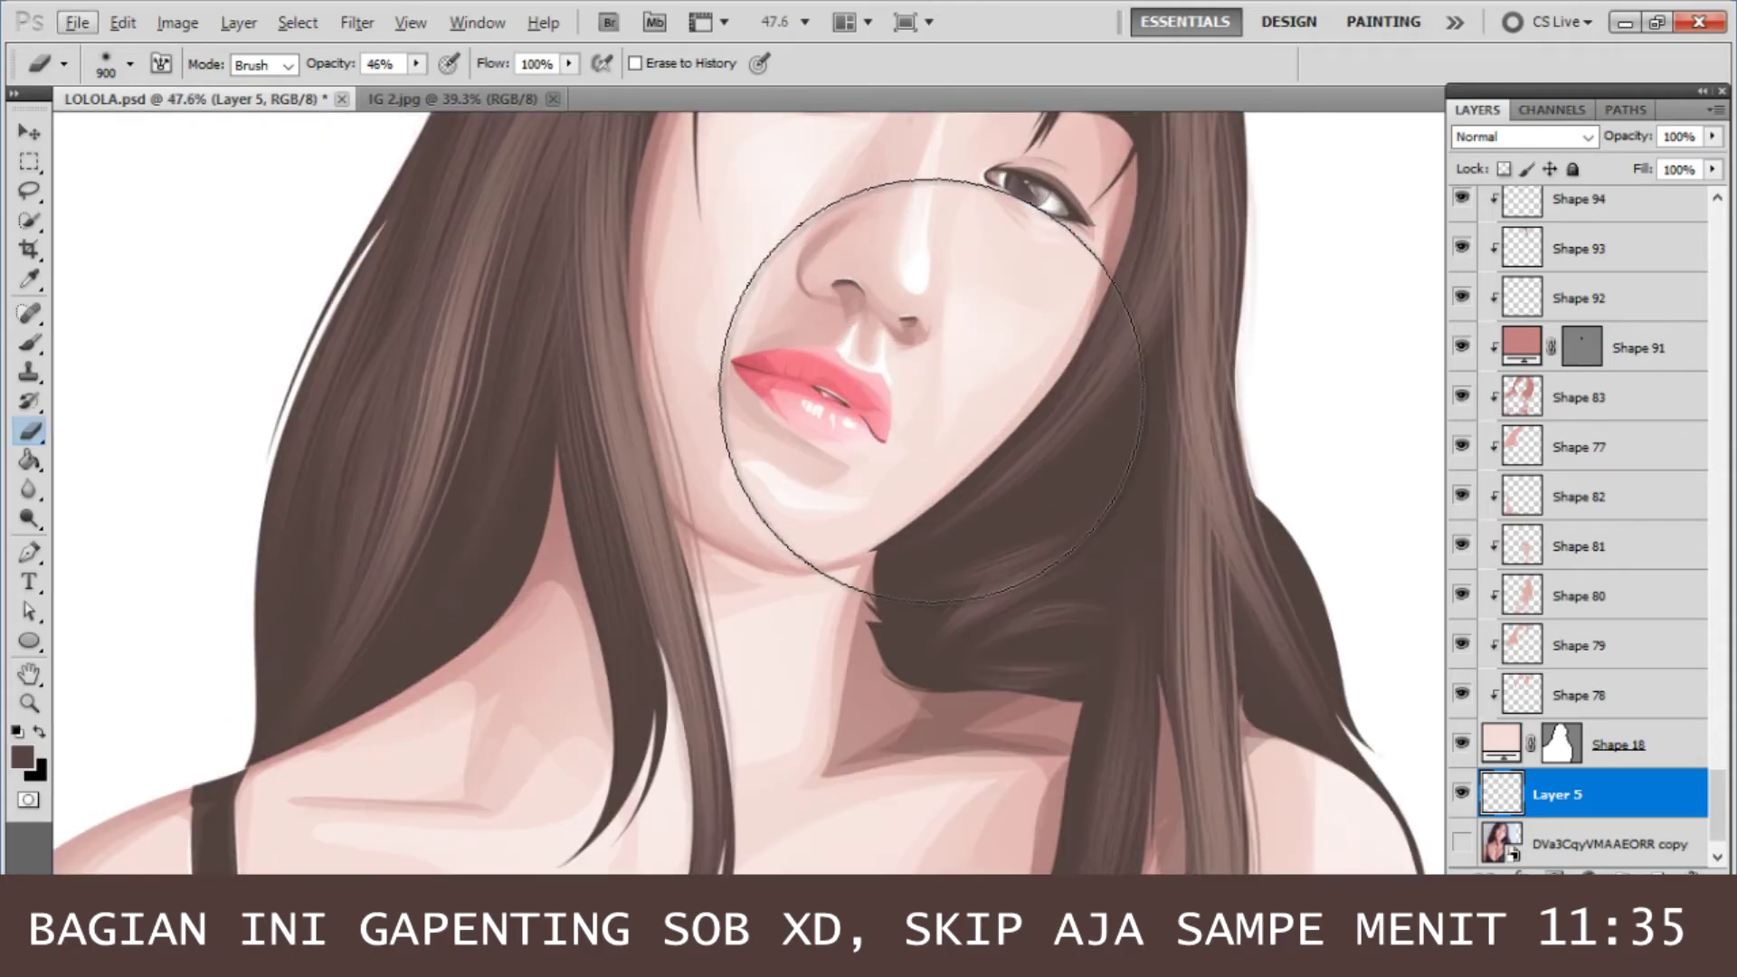
# - Show the reference photo copy and add another empty layer for the hair
pyautogui.press('p')
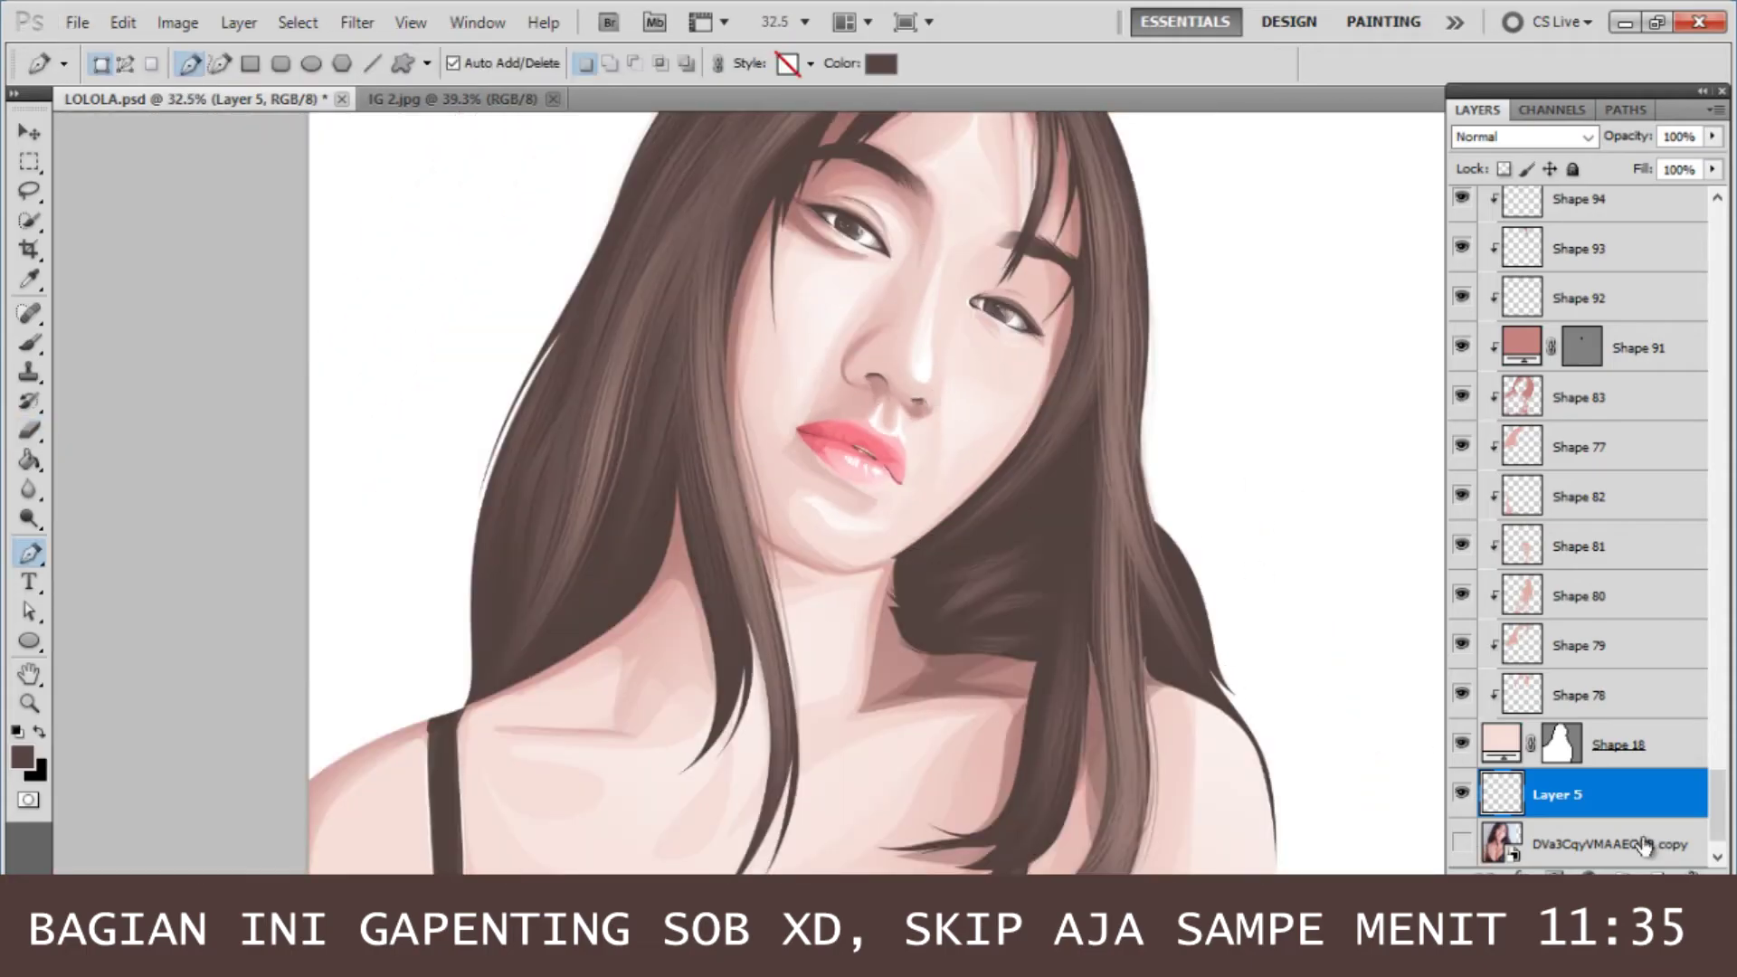
pyautogui.click(1643, 844)
pyautogui.click(1461, 843)
pyautogui.scroll(2, 1221, 414)
pyautogui.scroll(2, 1125, 280)
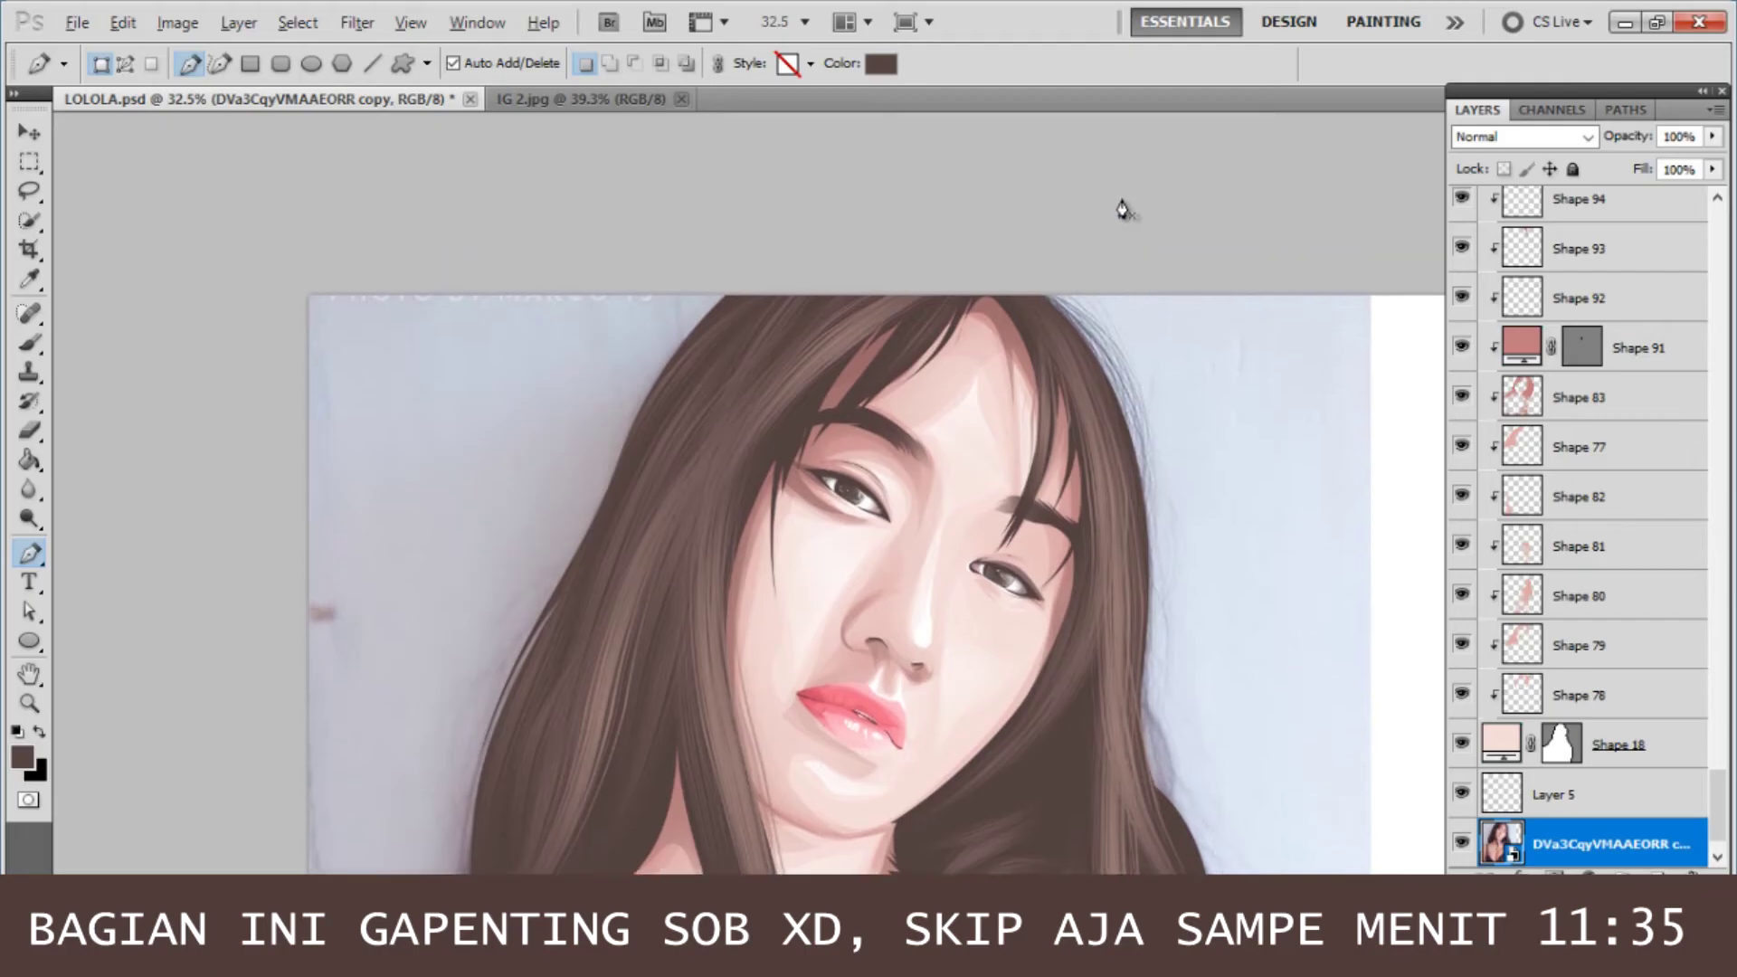
pyautogui.scroll(4, 1104, 290)
pyautogui.scroll(4, 1061, 422)
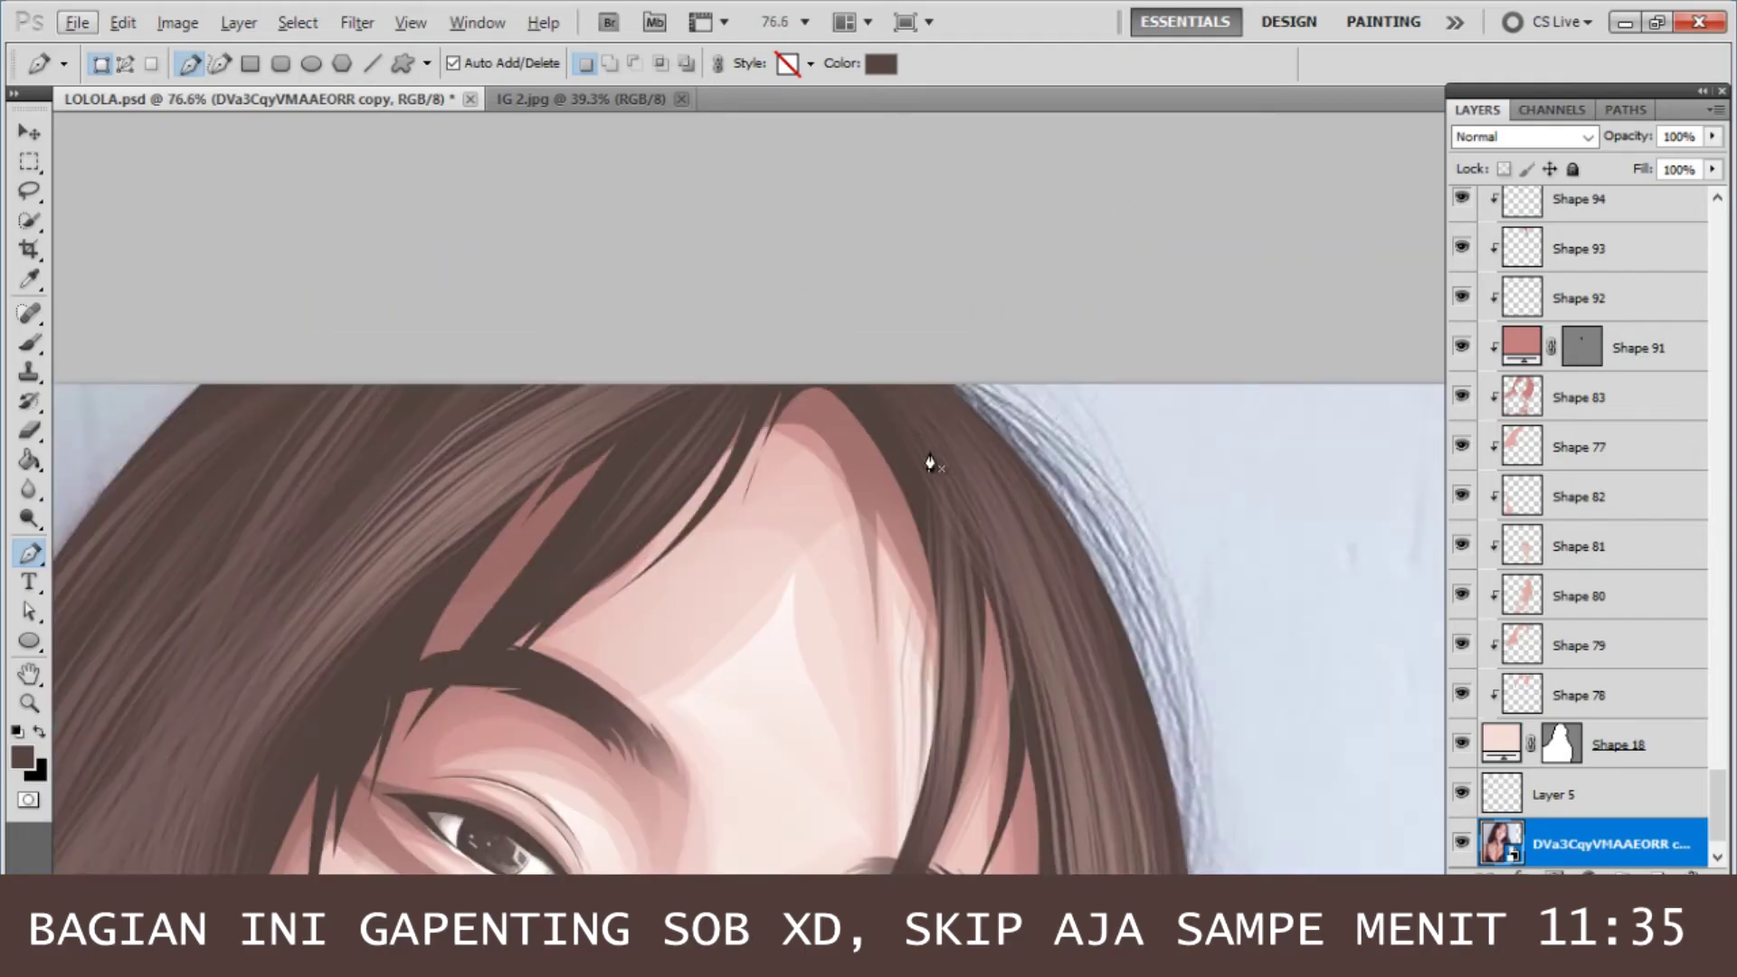
pyautogui.scroll(-2, 930, 463)
pyautogui.click(27, 348)
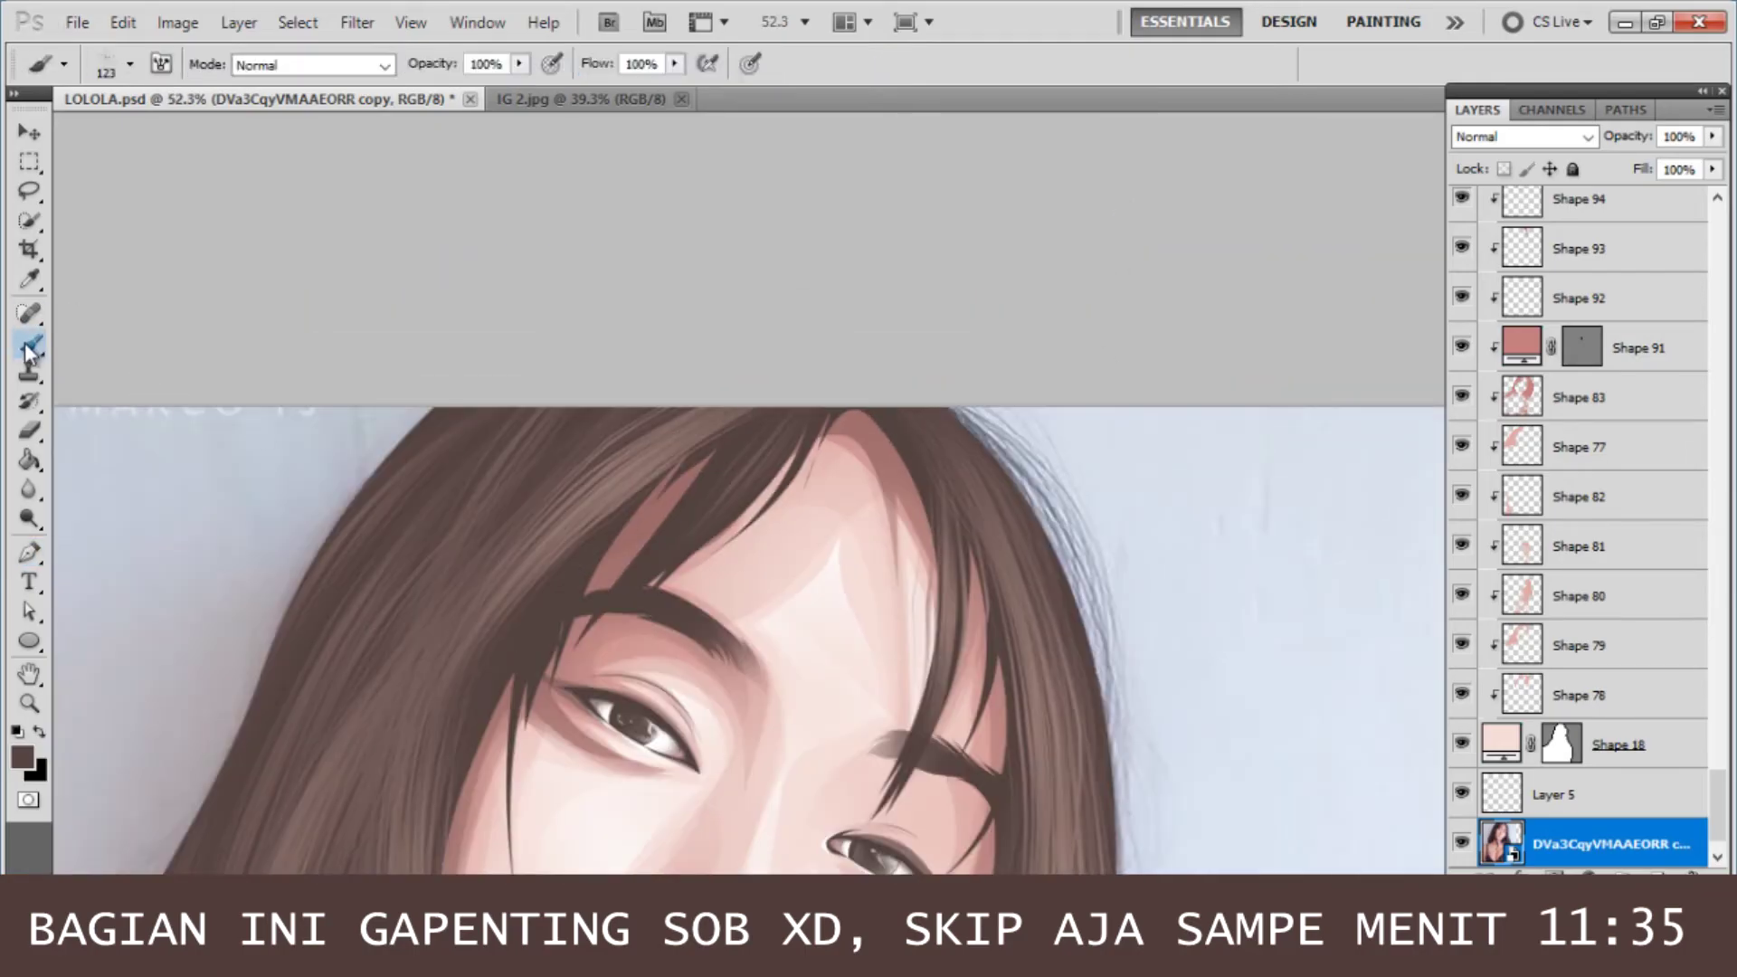
pyautogui.click(29, 552)
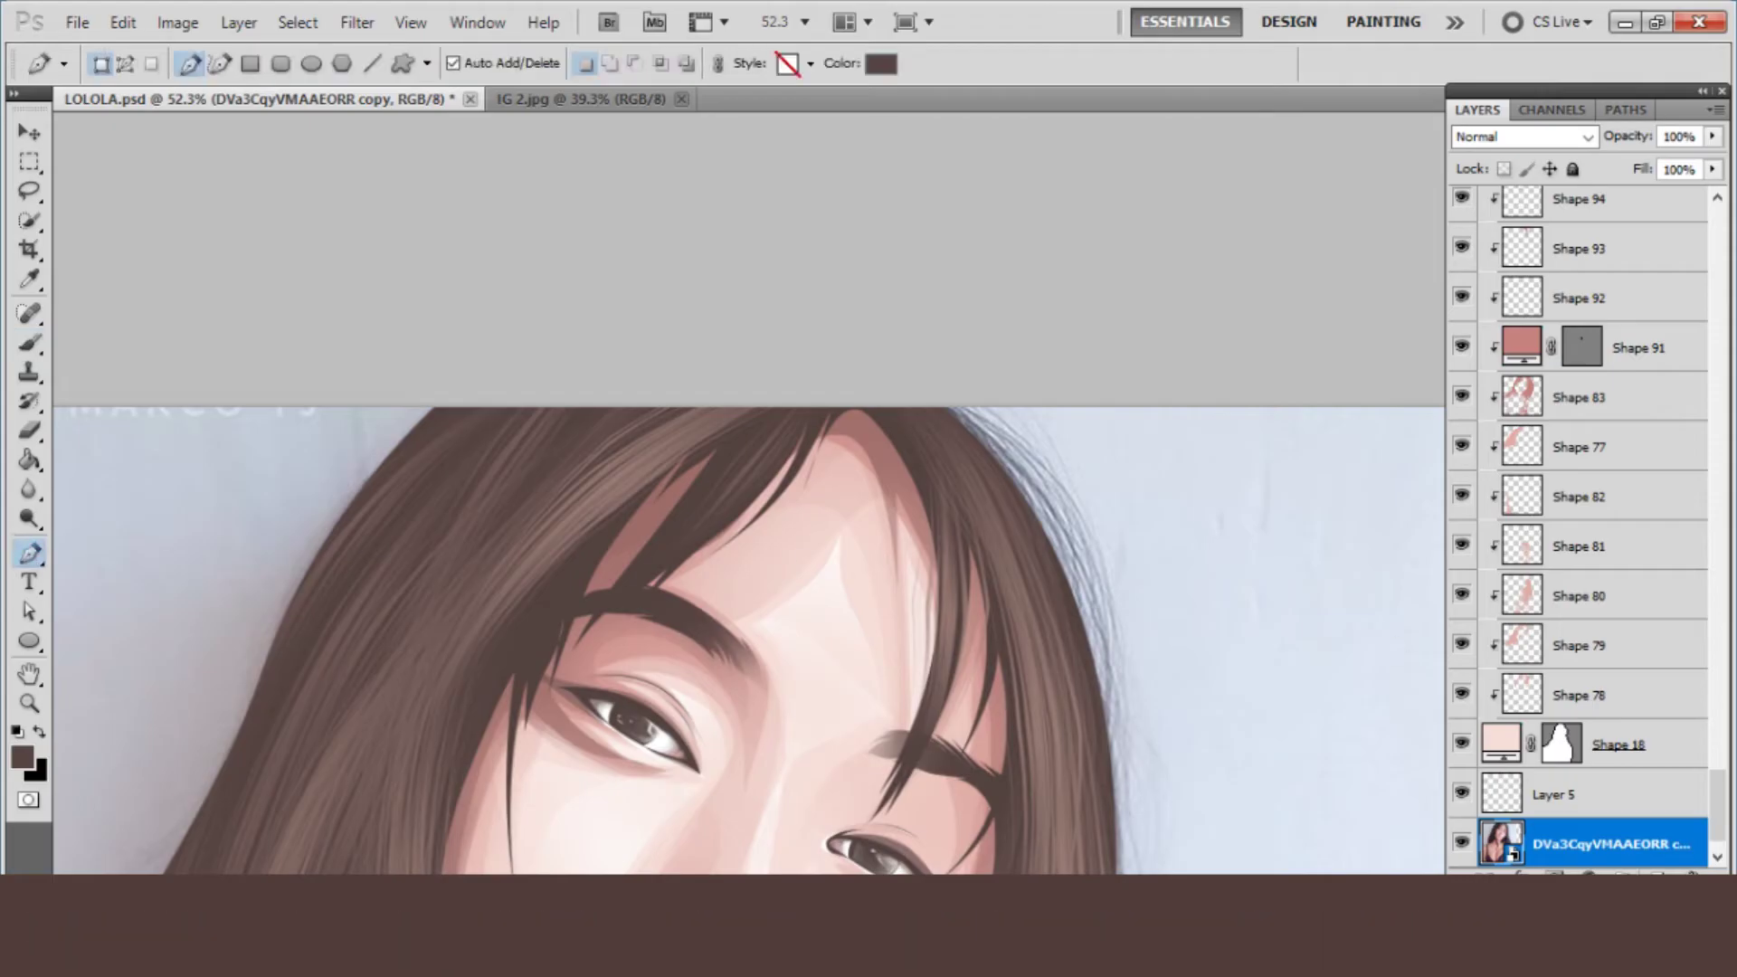
pyautogui.hotkey('ctrl', 'shift', 'alt', 'n')
pyautogui.scroll(-1, 988, 484)
# - Trace plain Pen paths along the hair's top and right edge, targeting Layer 5
pyautogui.click(891, 398)
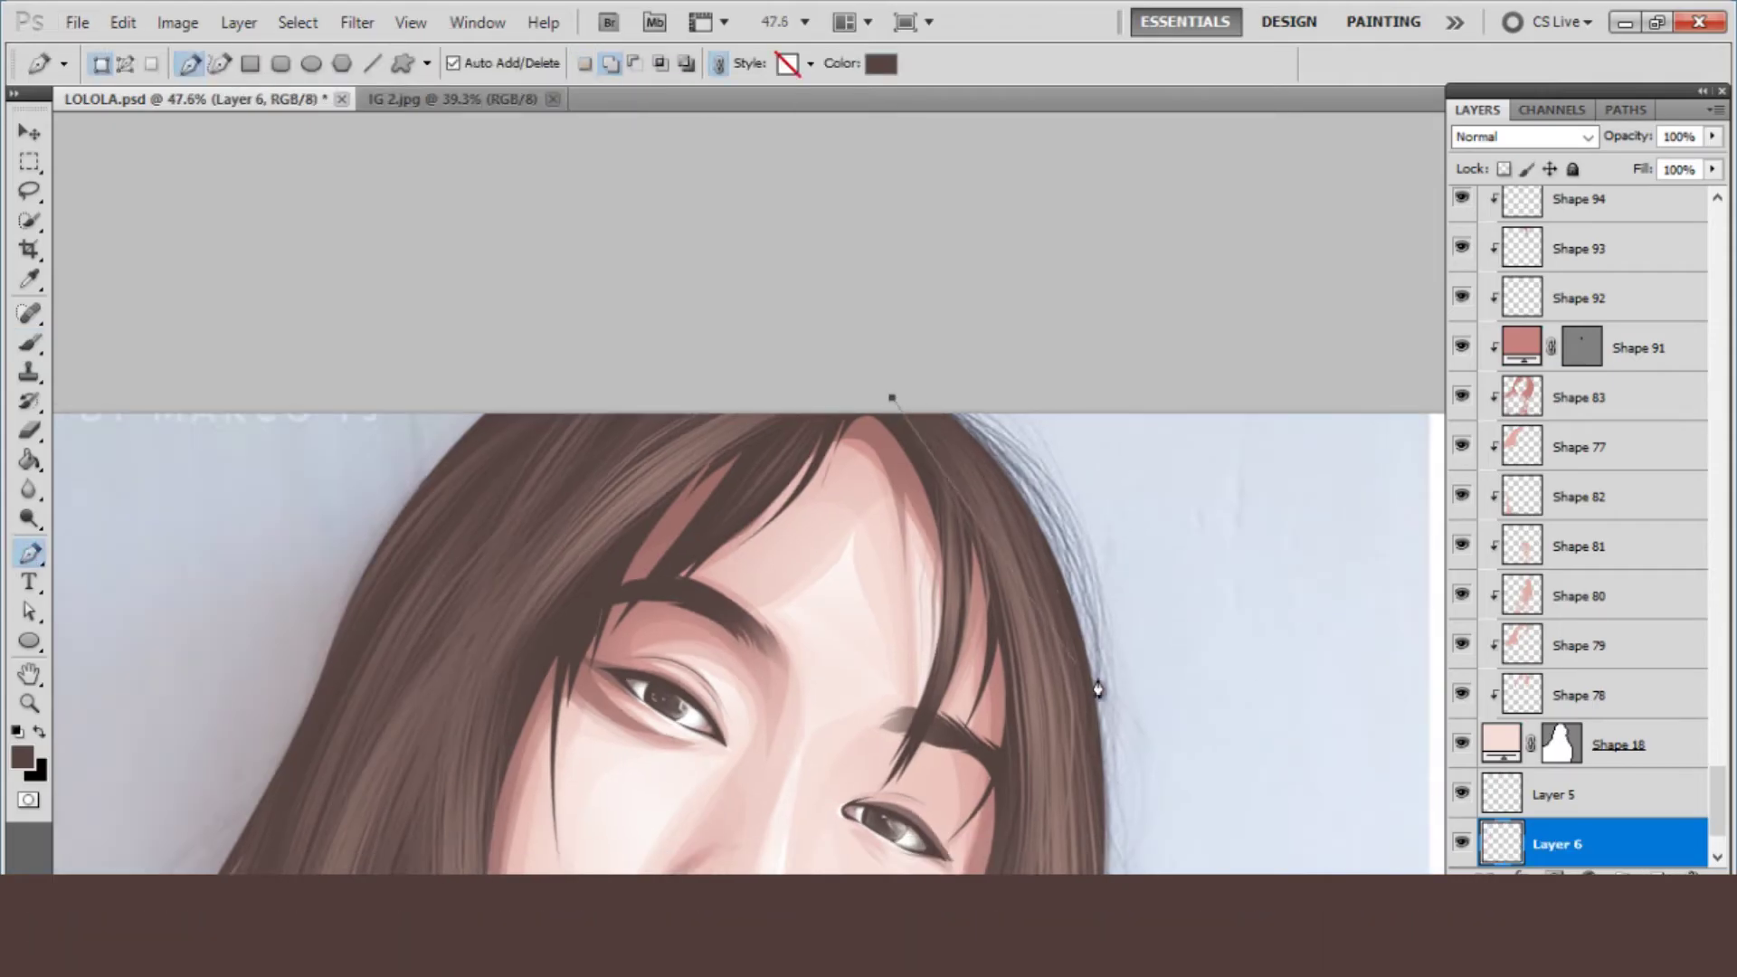
pyautogui.moveTo(1117, 699); pyautogui.dragTo(1116, 894)
pyautogui.scroll(-1, 1007, 470)
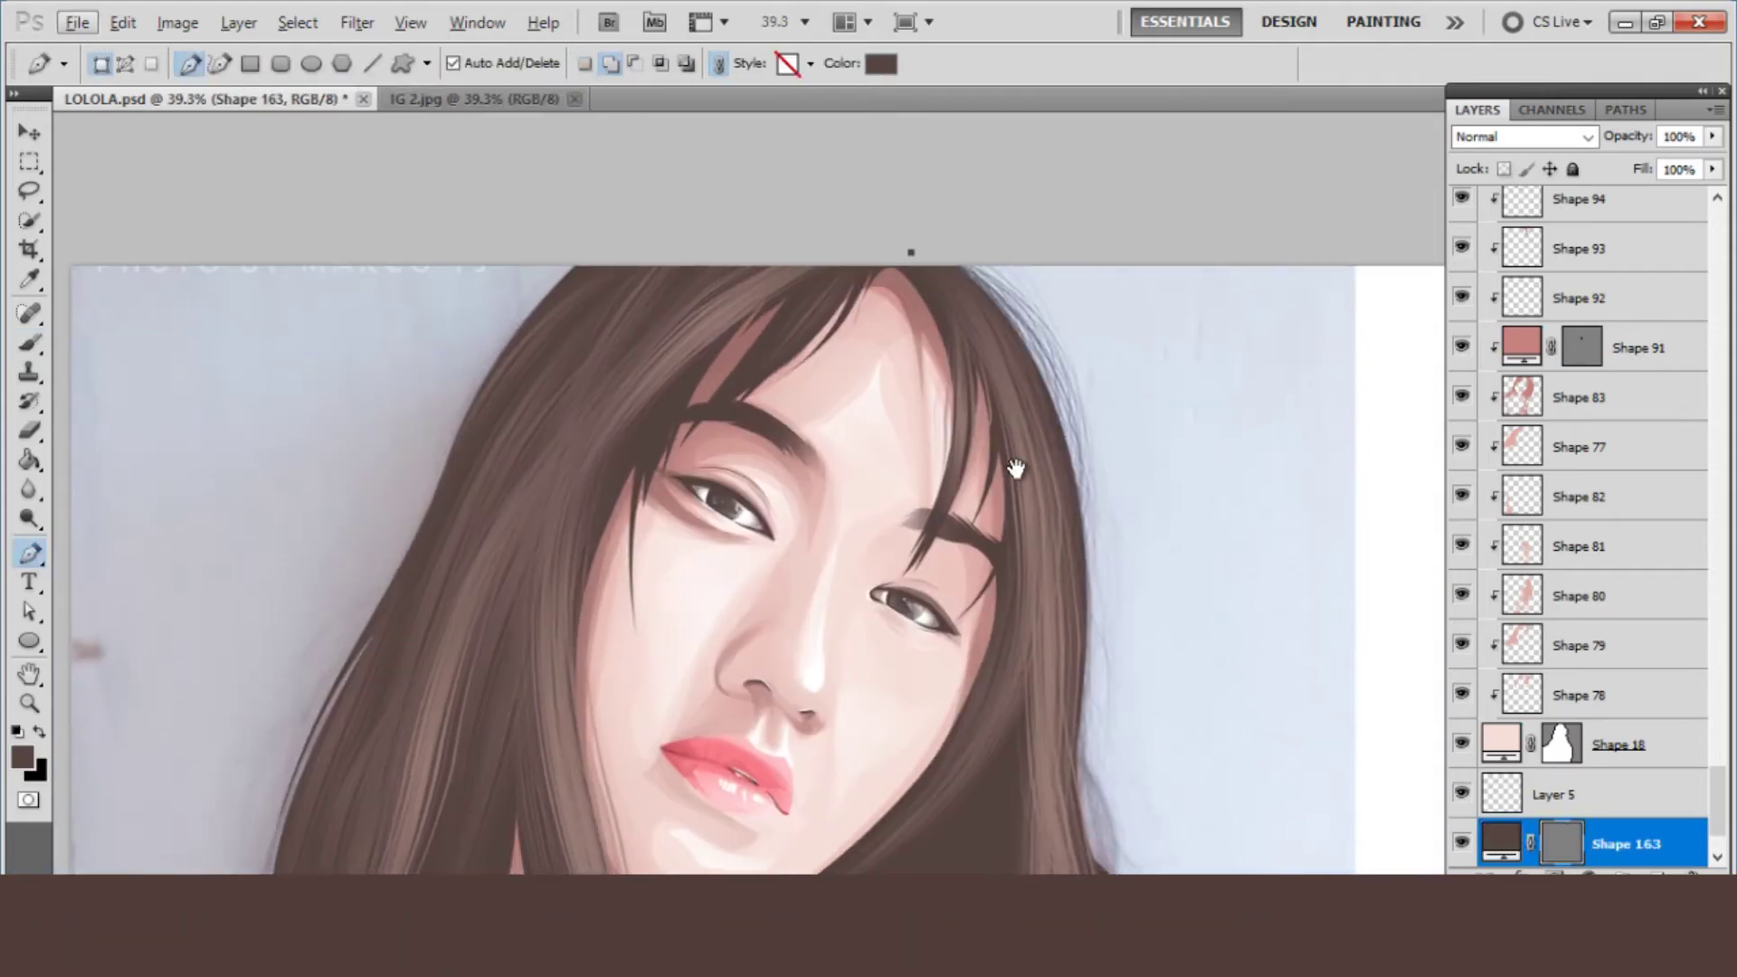
pyautogui.keyDown('alt'); pyautogui.click(1079, 531); pyautogui.keyUp('alt')
pyautogui.click(1073, 774)
pyautogui.click(1619, 745)
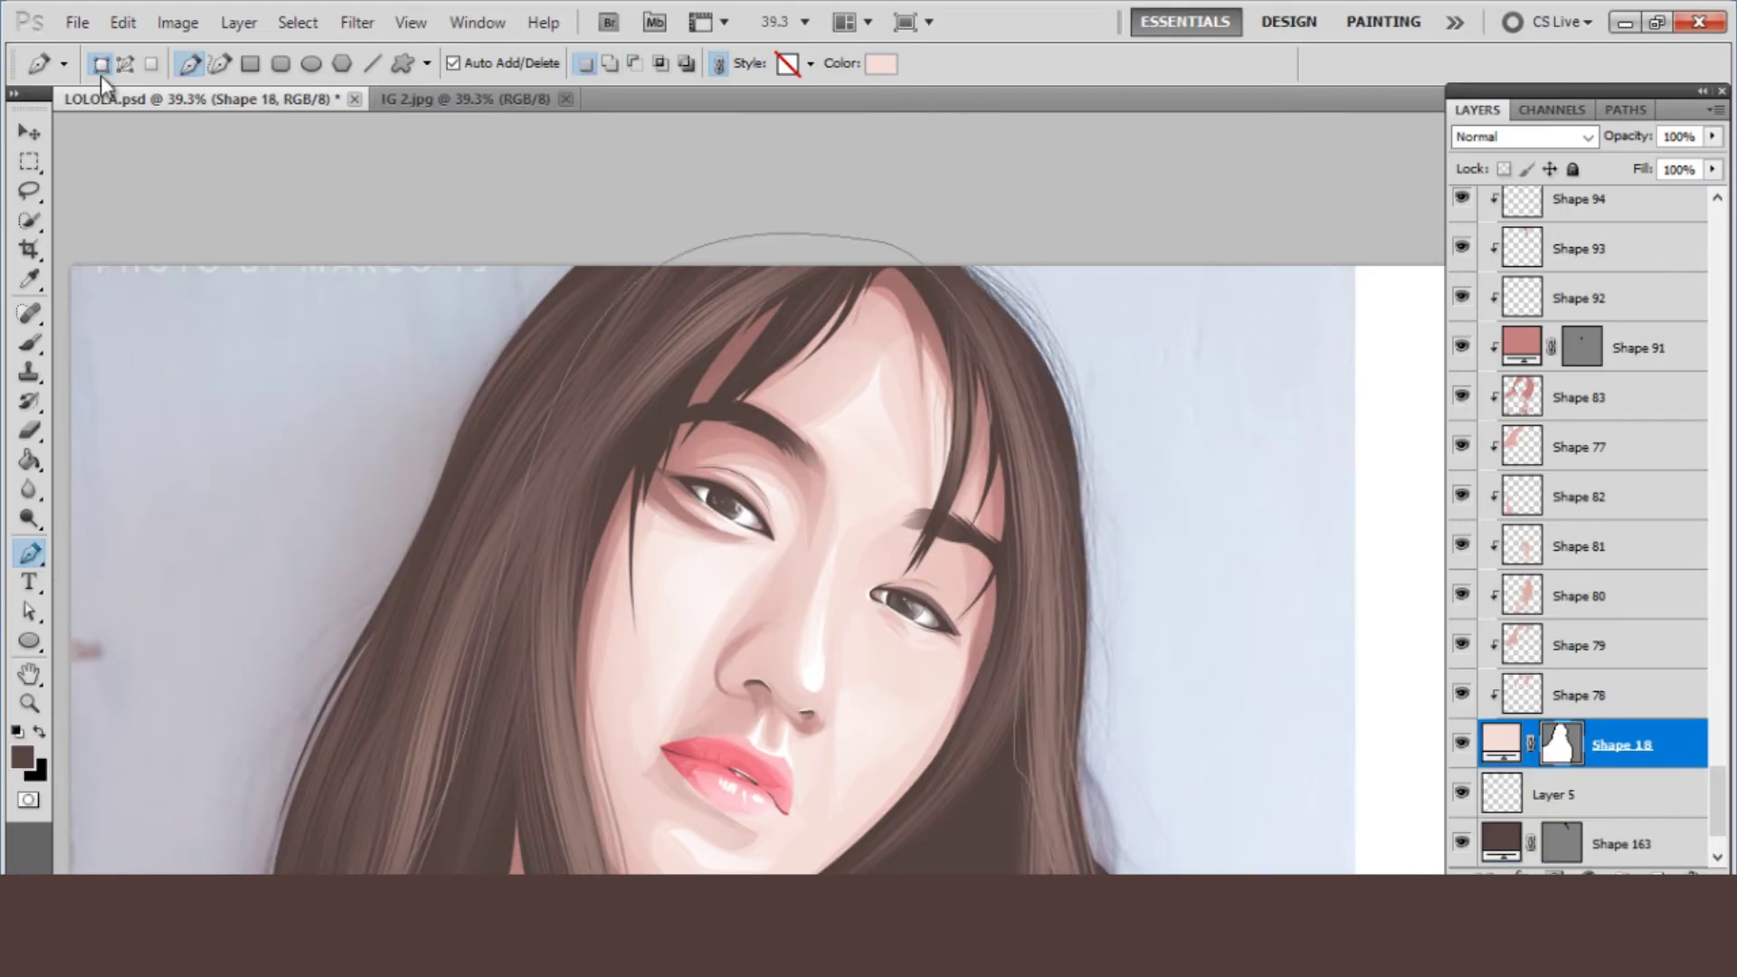
pyautogui.click(126, 63)
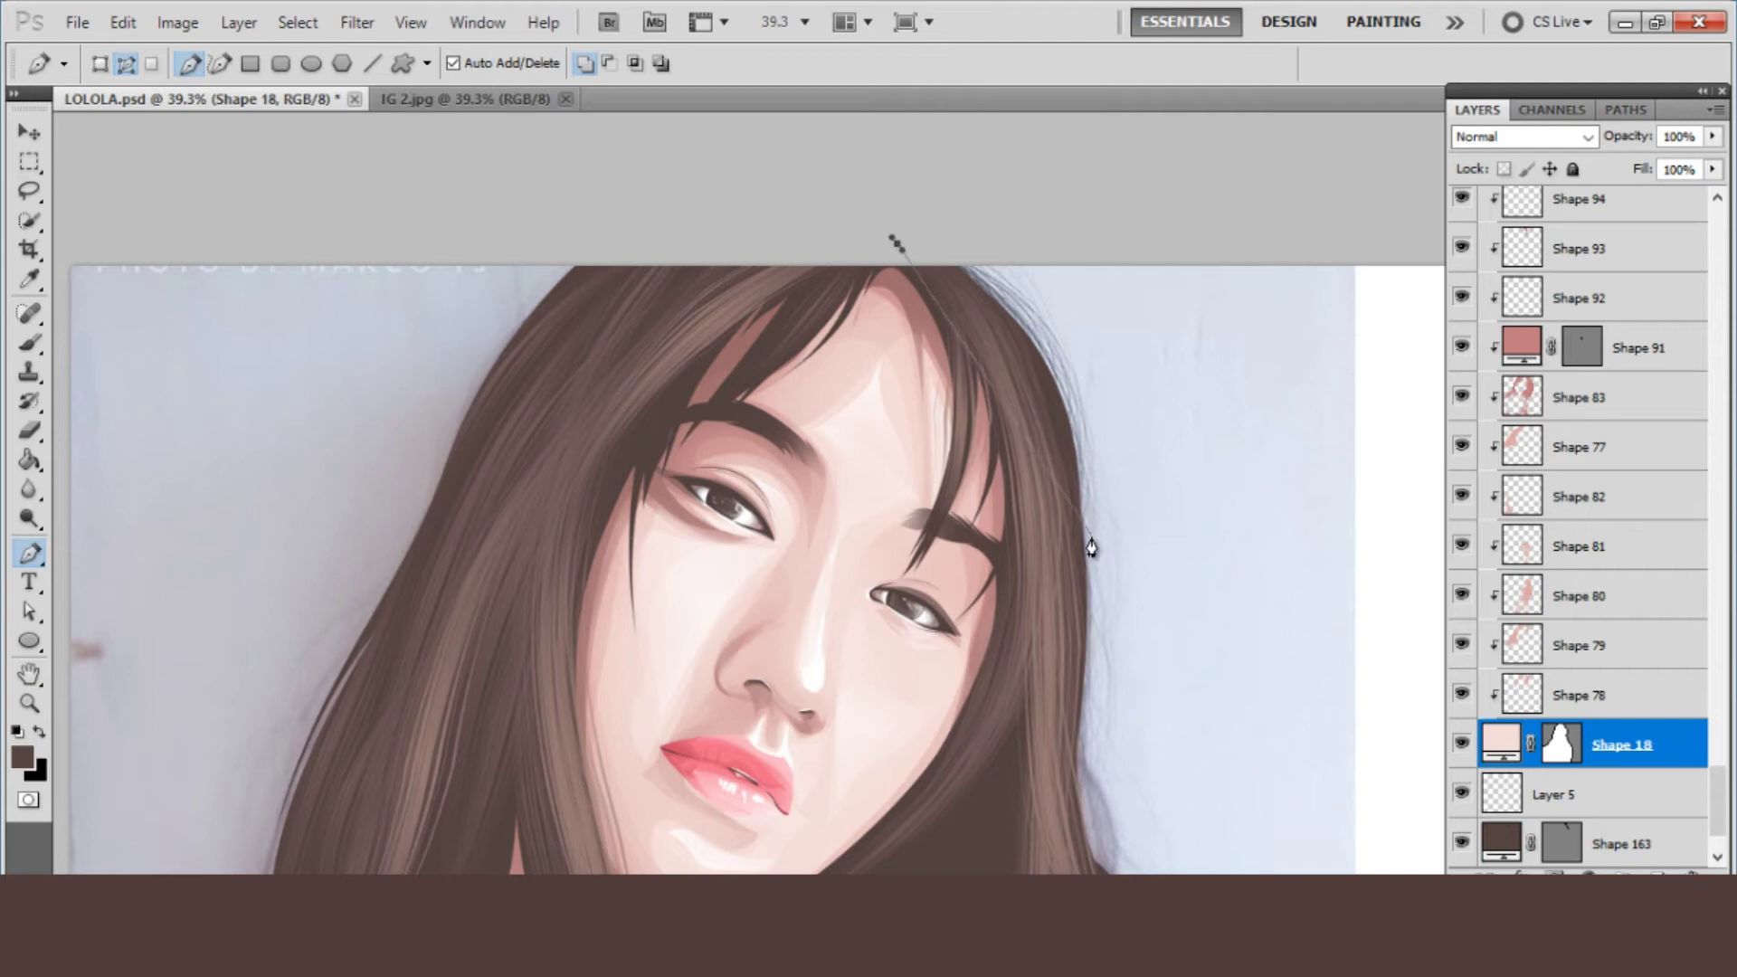
pyautogui.moveTo(1069, 555); pyautogui.dragTo(998, 811)
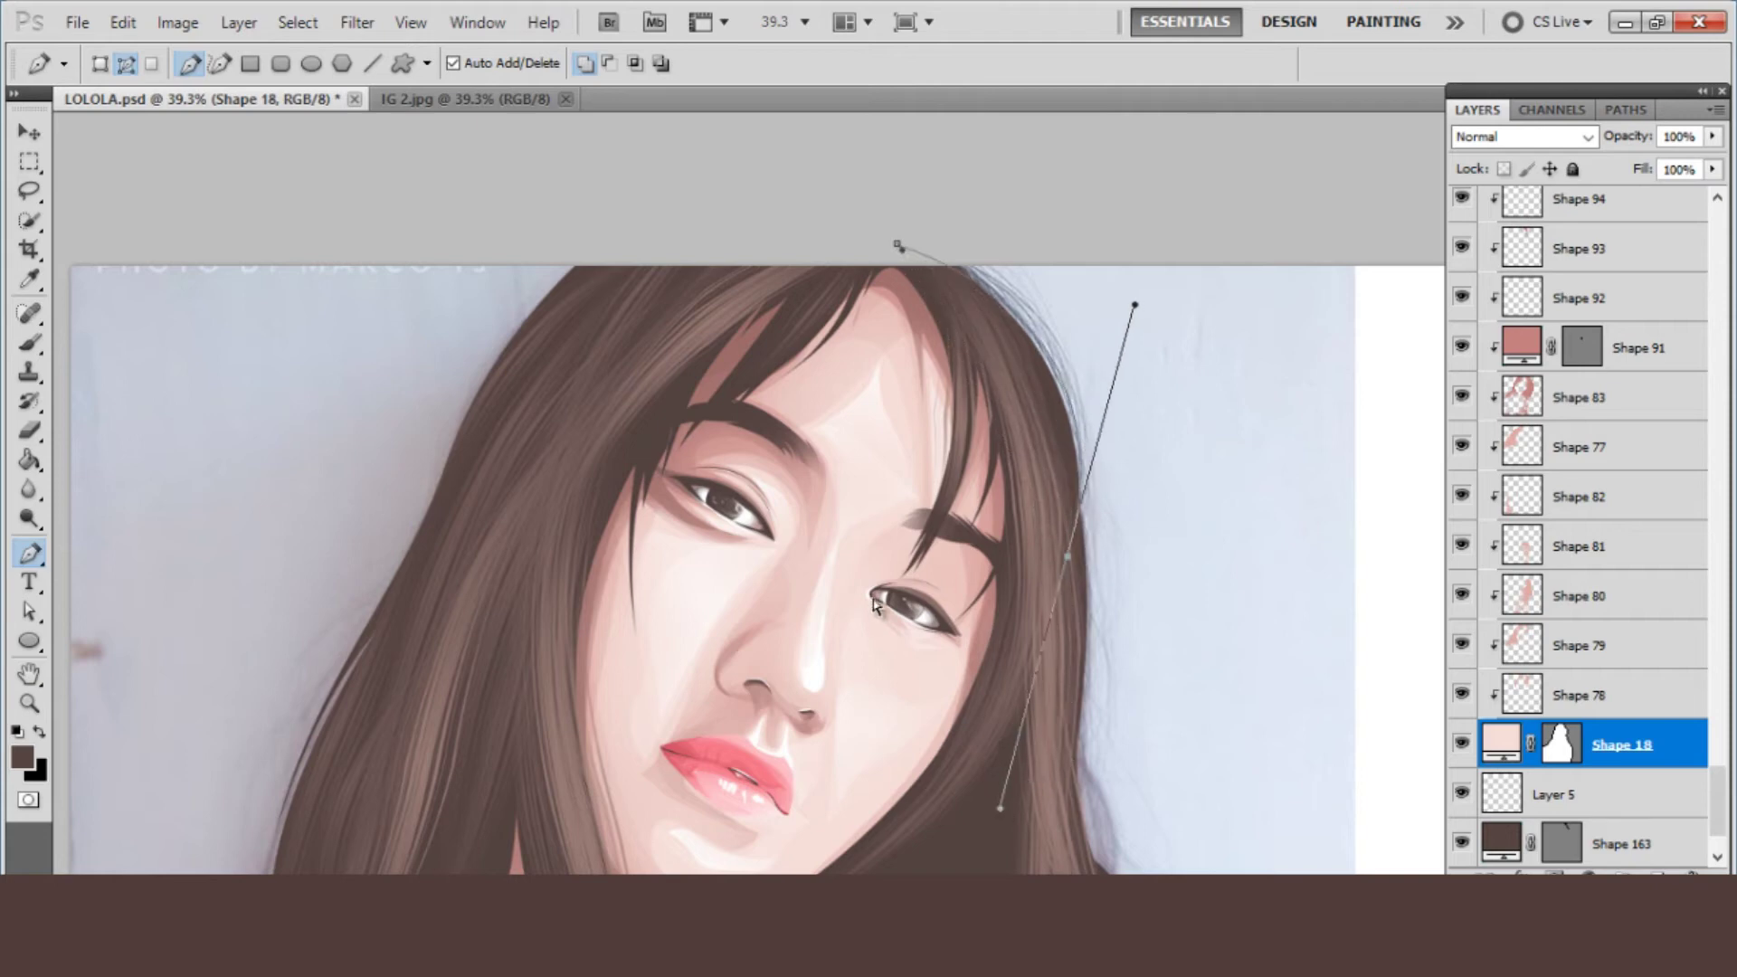
pyautogui.scroll(-2, 1686, 796)
pyautogui.click(1592, 695)
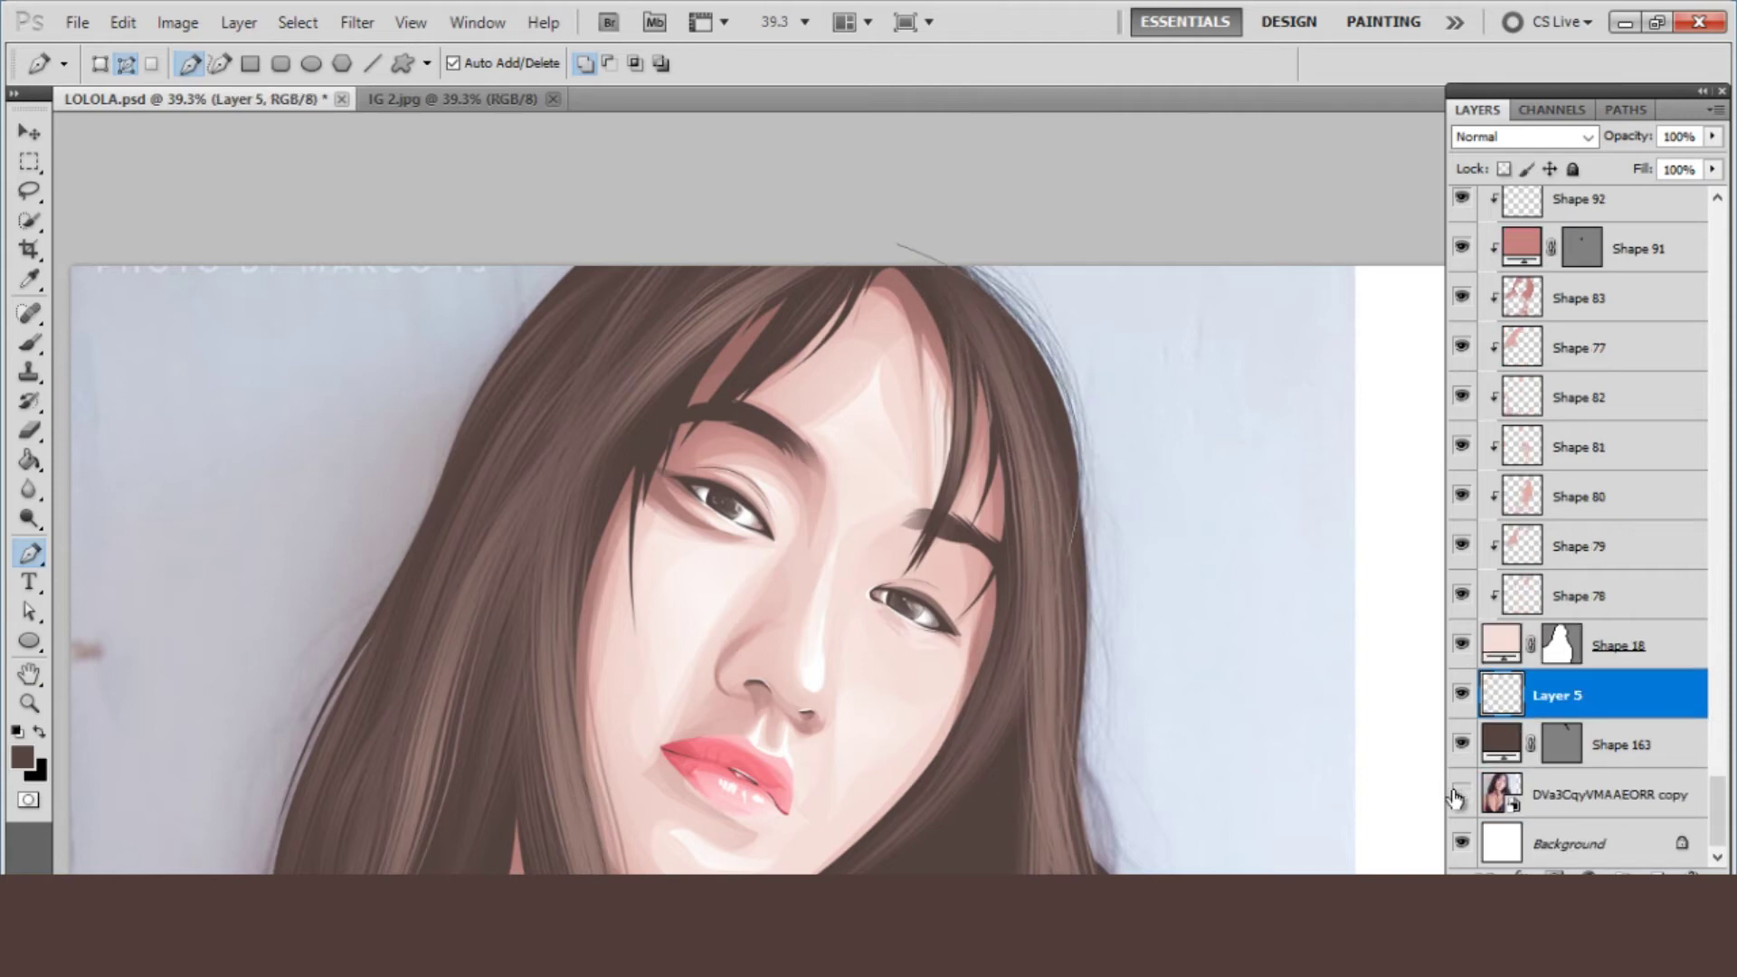
# - Hide the reference photo and stroke the hair path with the brush on Layer 5
pyautogui.click(1457, 796)
pyautogui.rightClick(1073, 702)
pyautogui.click(1083, 670)
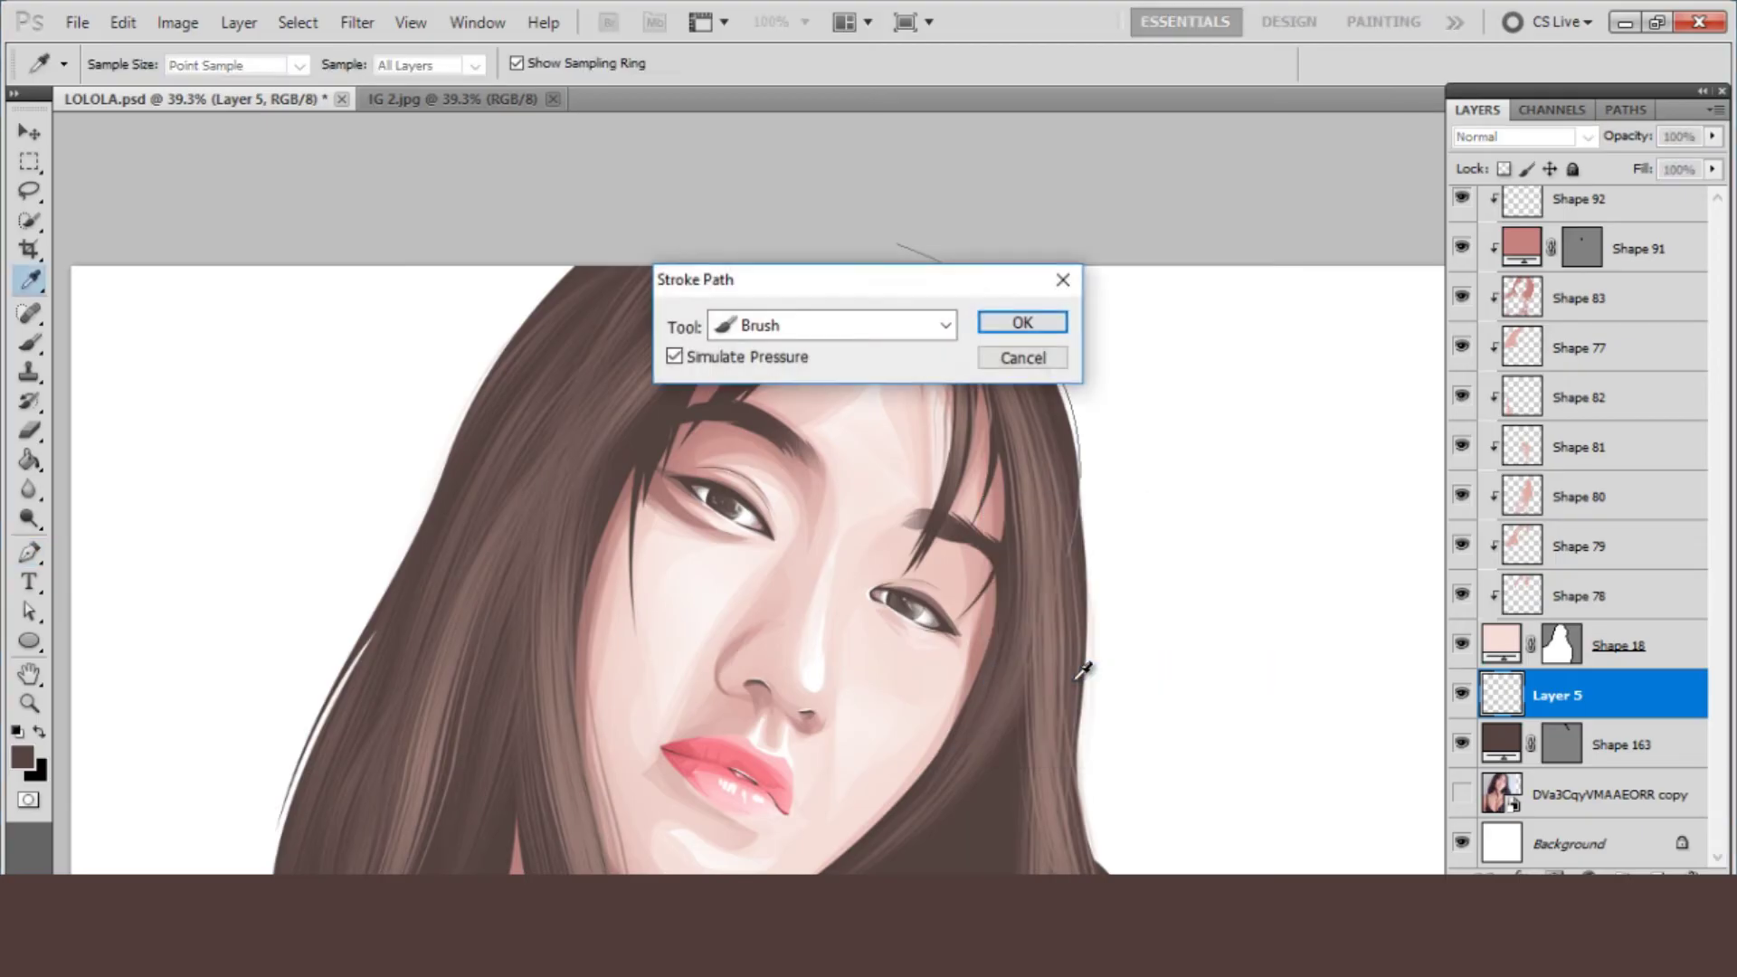
pyautogui.press('Return')
pyautogui.press('Escape')
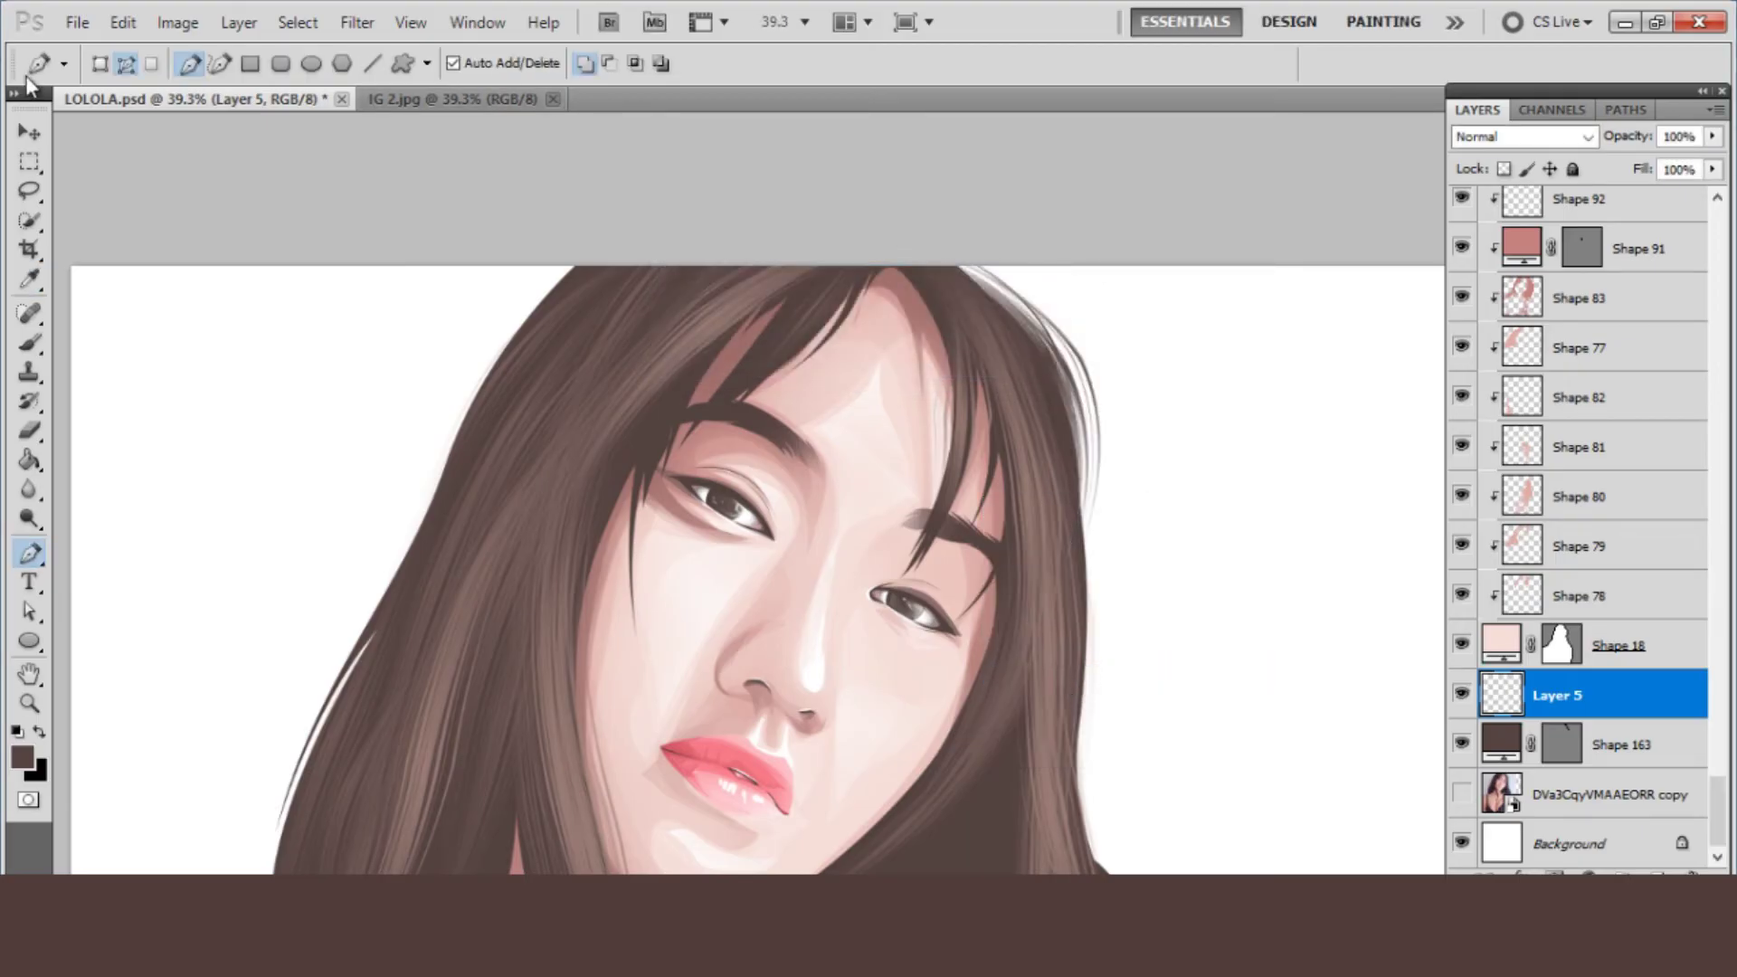
# - Nudge the hair stroke up-left, rotate it about 5°, and show the reference photo
pyautogui.press('v')
pyautogui.moveTo(1027, 310); pyautogui.dragTo(1014, 301)
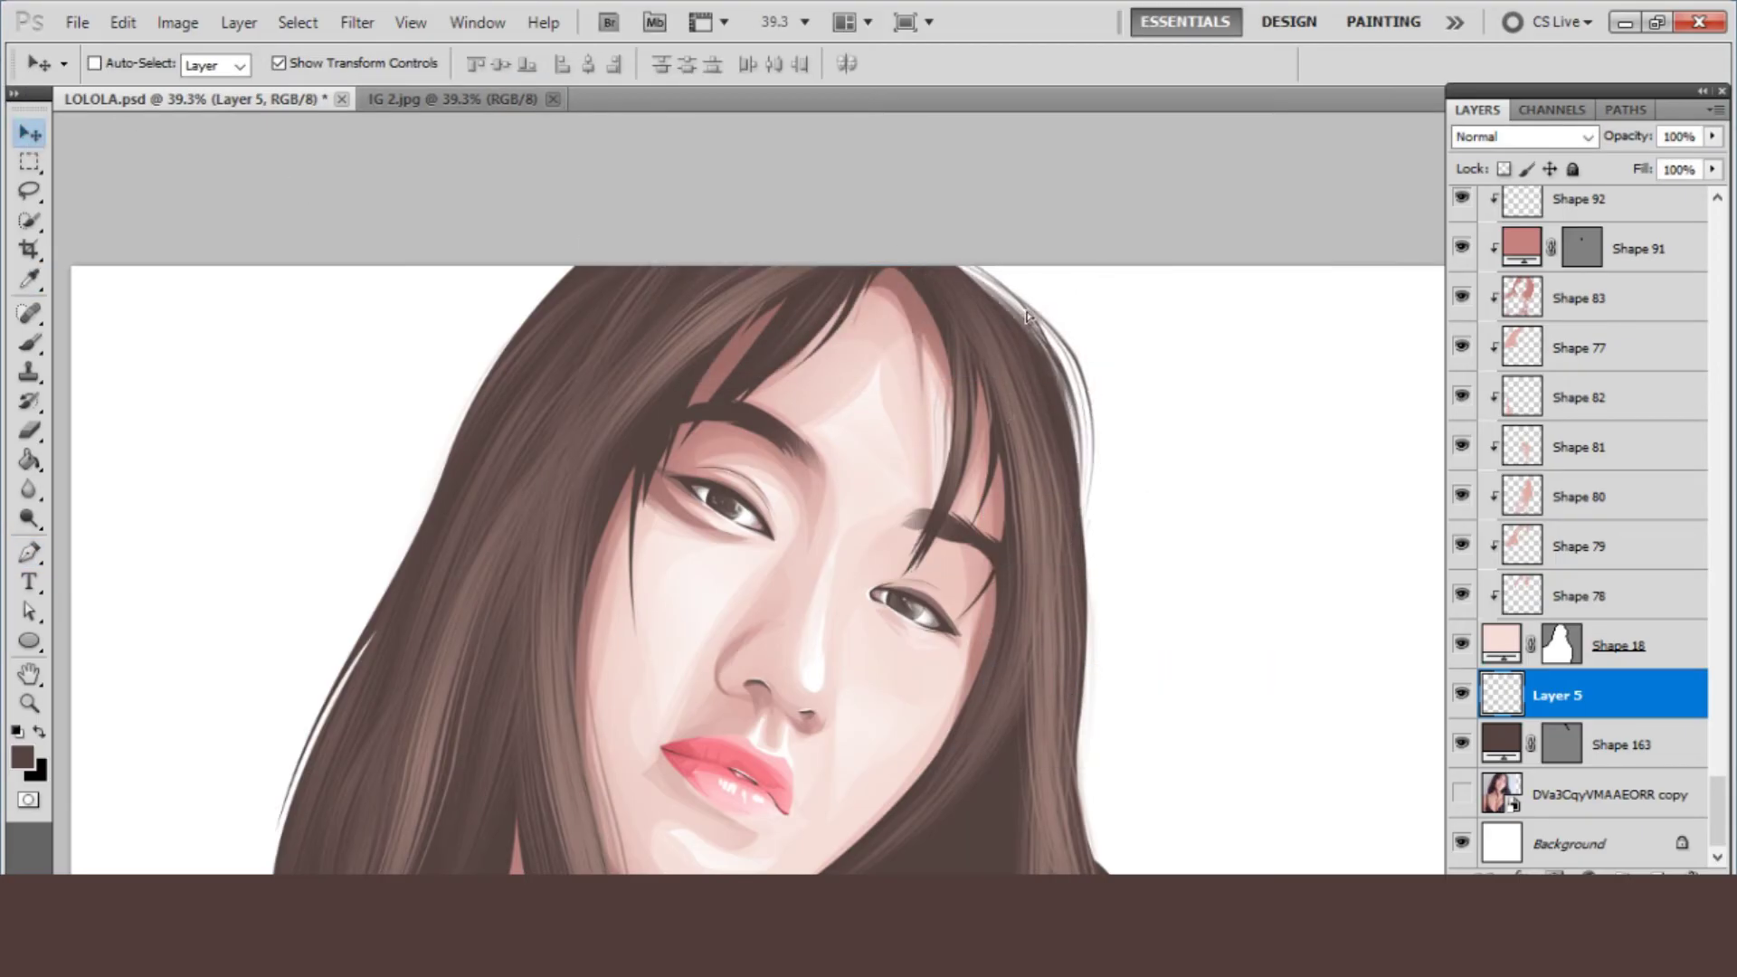
pyautogui.moveTo(1104, 245); pyautogui.dragTo(1055, 351)
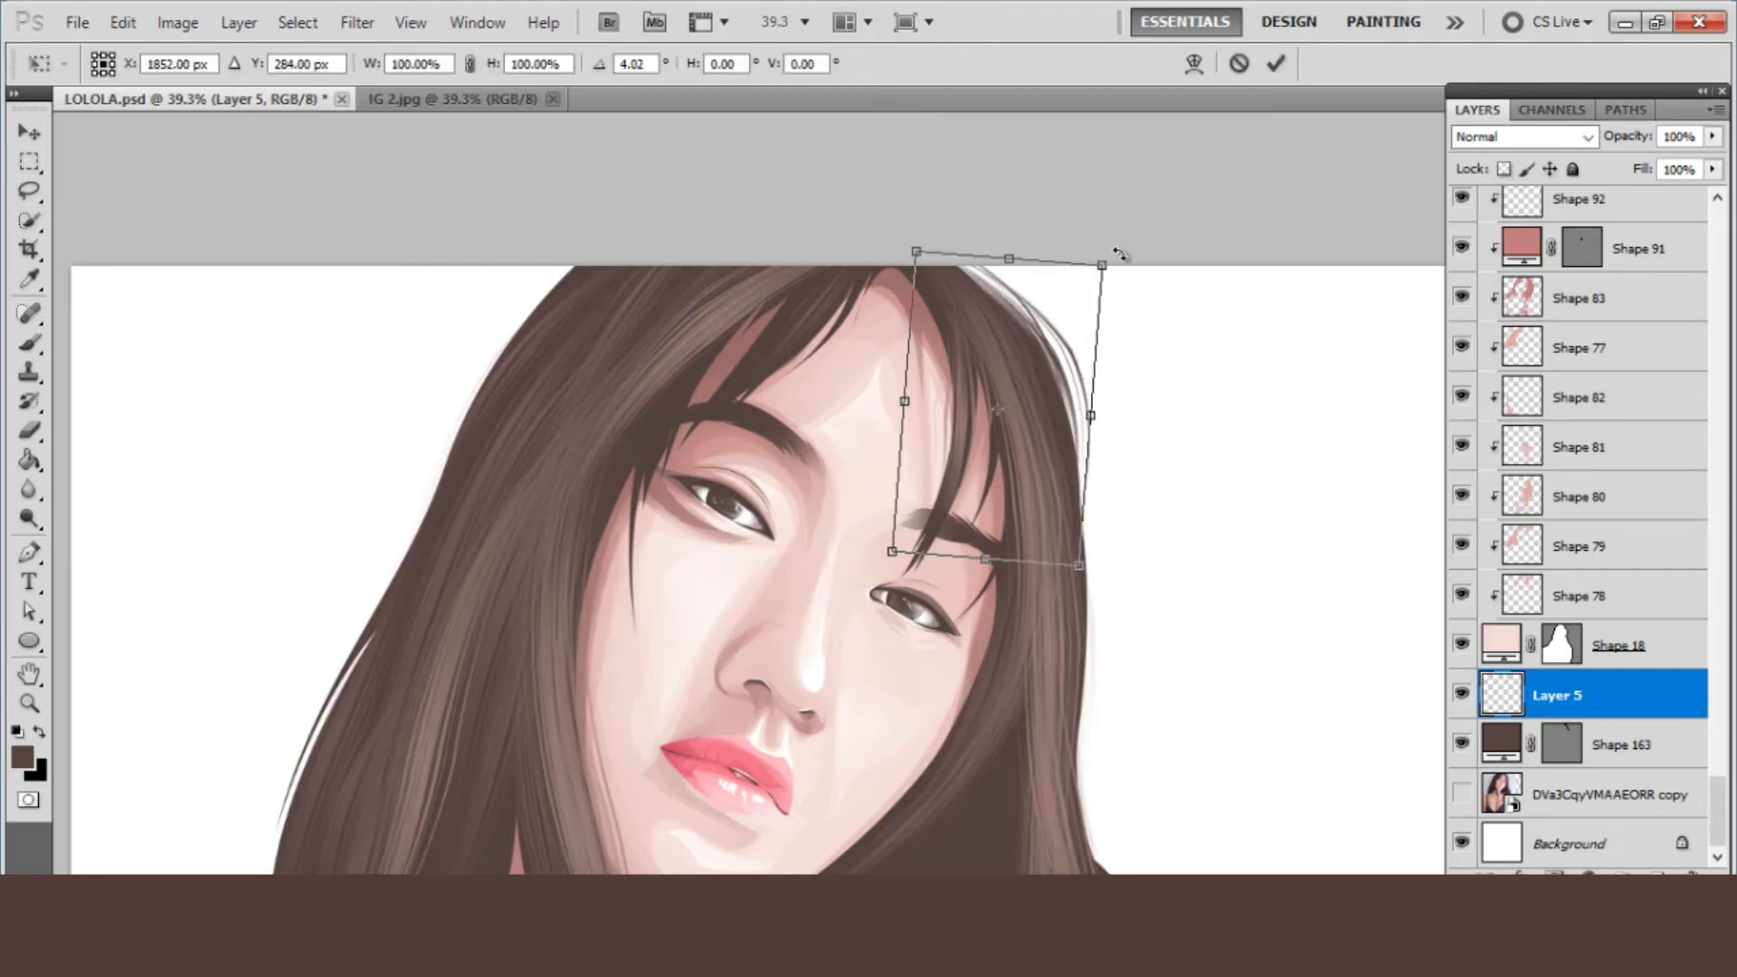
pyautogui.press('Return')
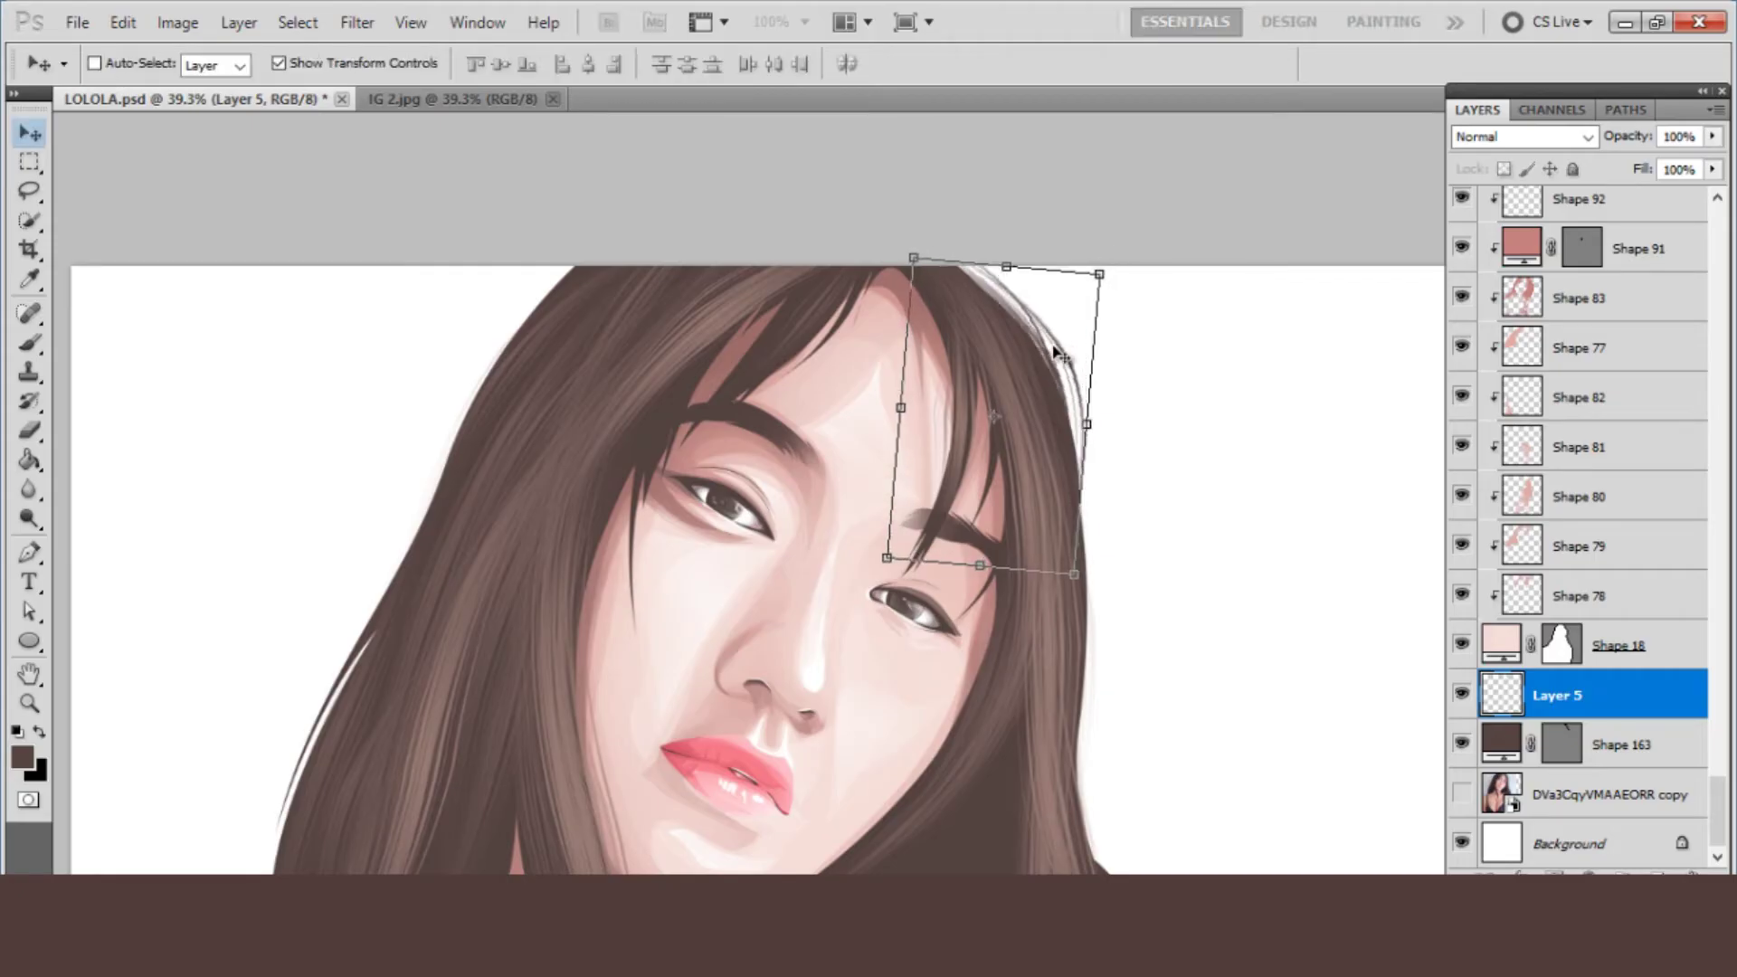
pyautogui.scroll(-1, 1262, 611)
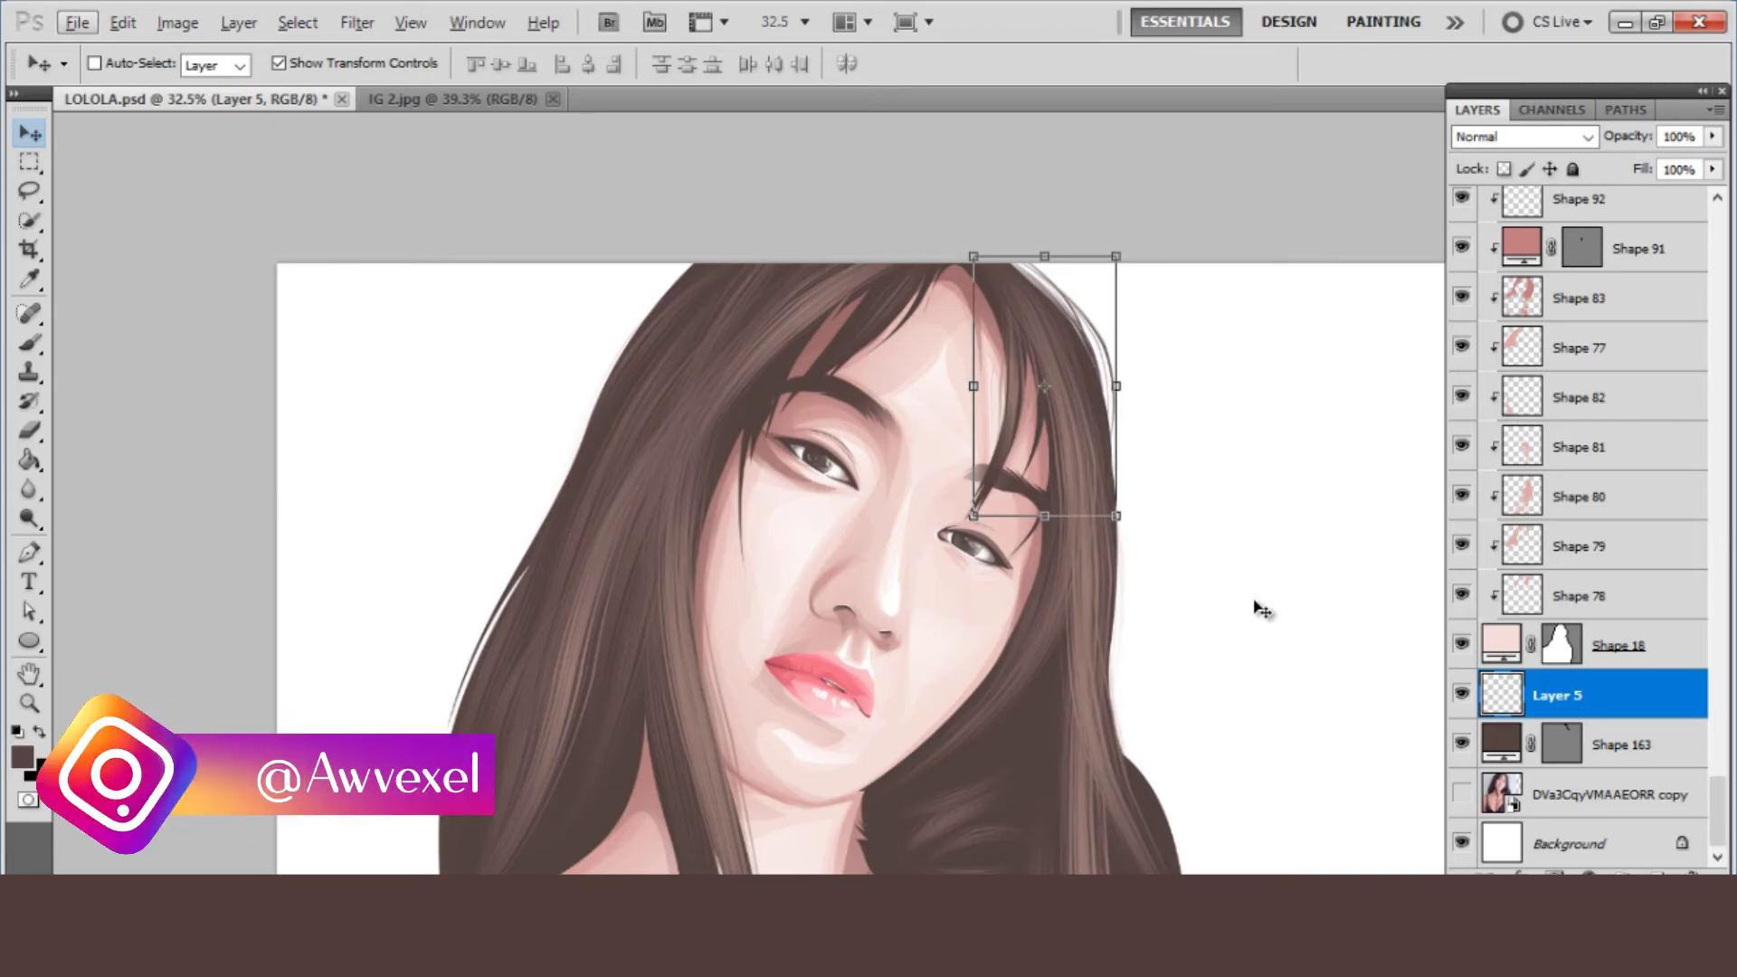
pyautogui.click(1461, 795)
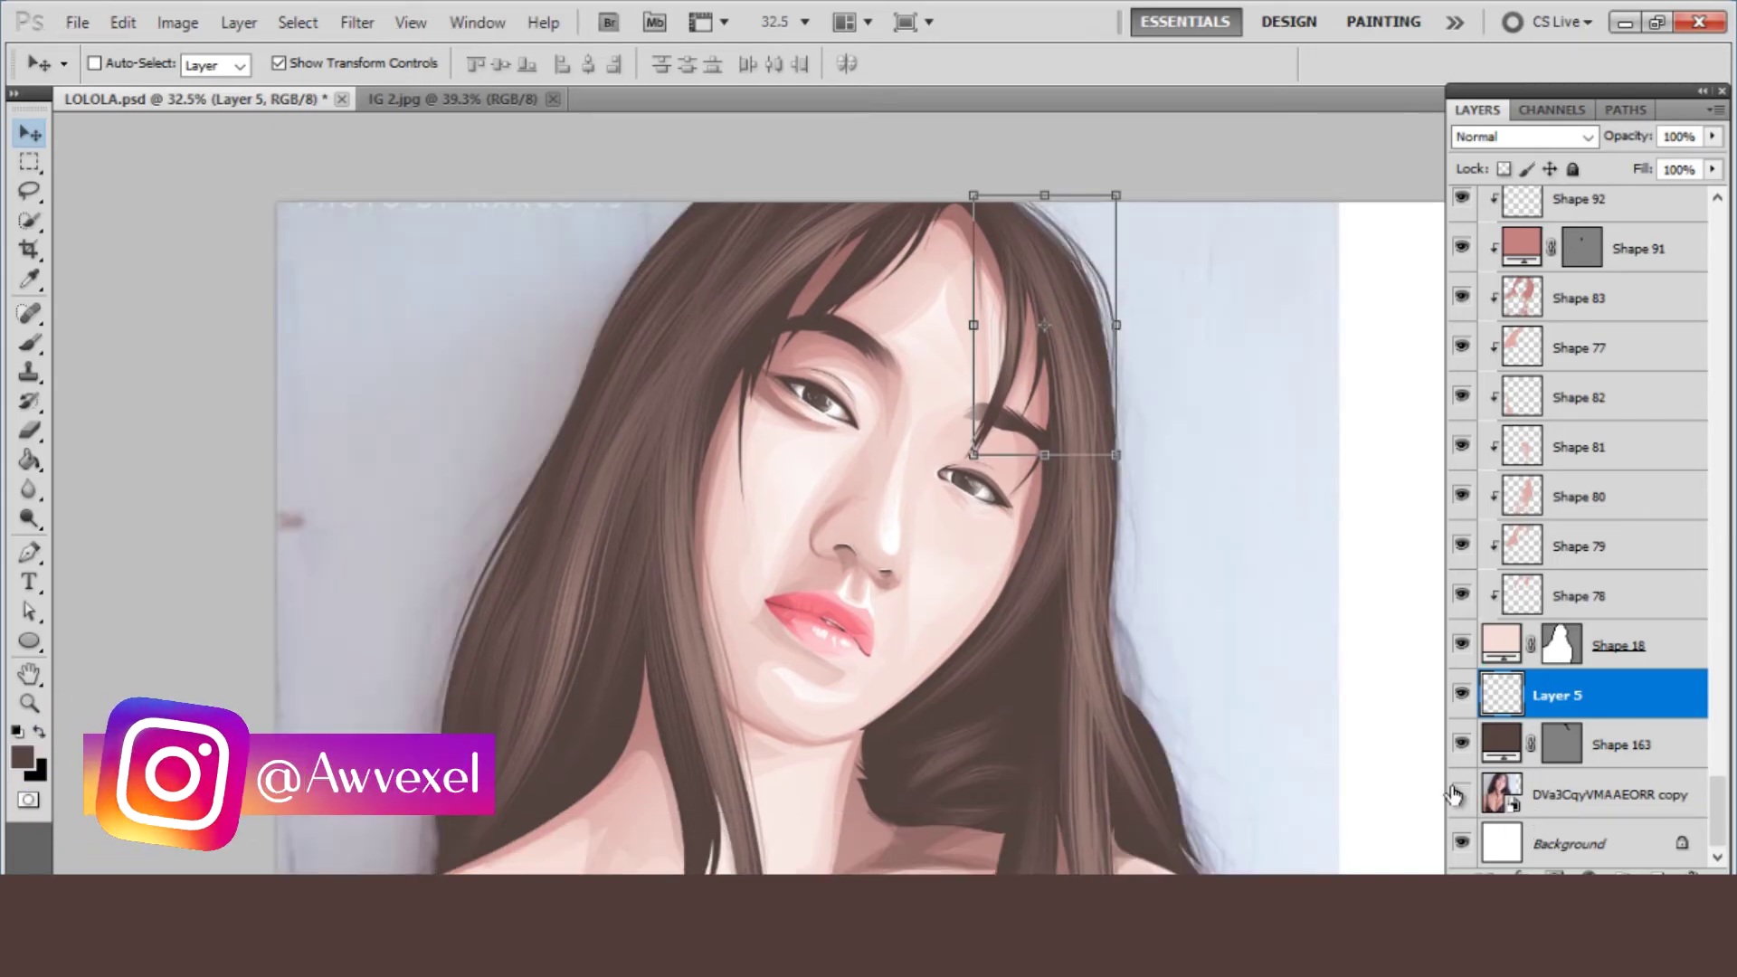
pyautogui.click(1458, 794)
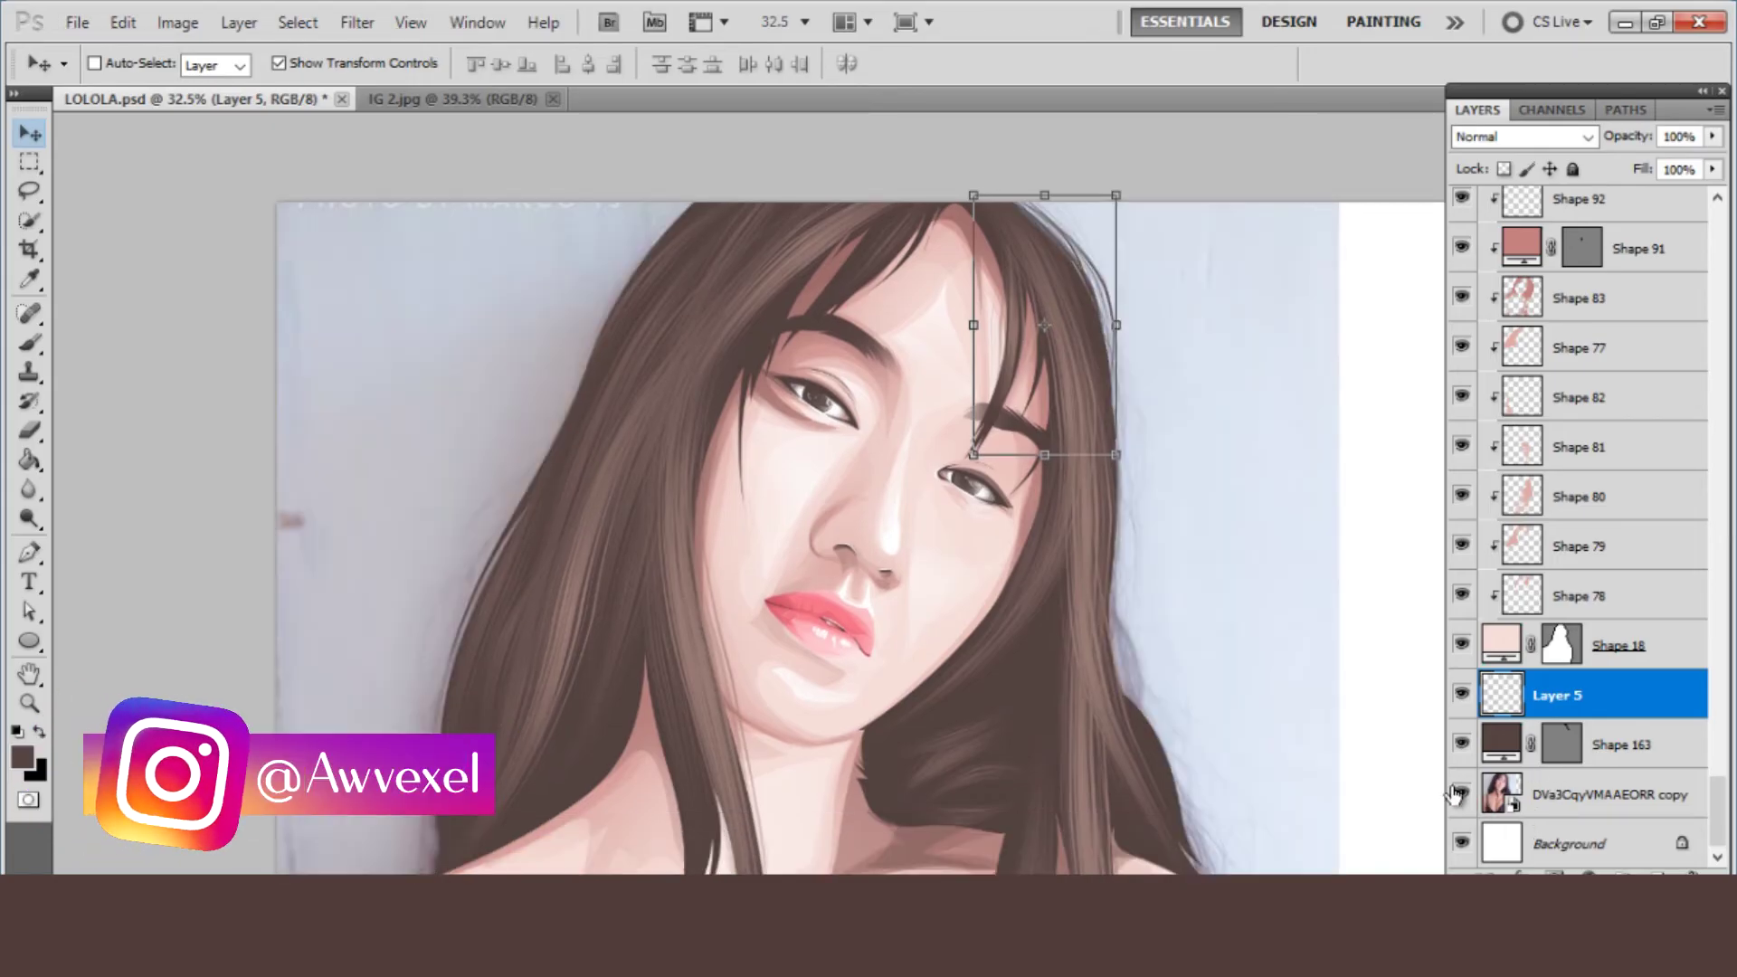
# - Choose a hard round brush preset at 100% hardness
pyautogui.click(29, 552)
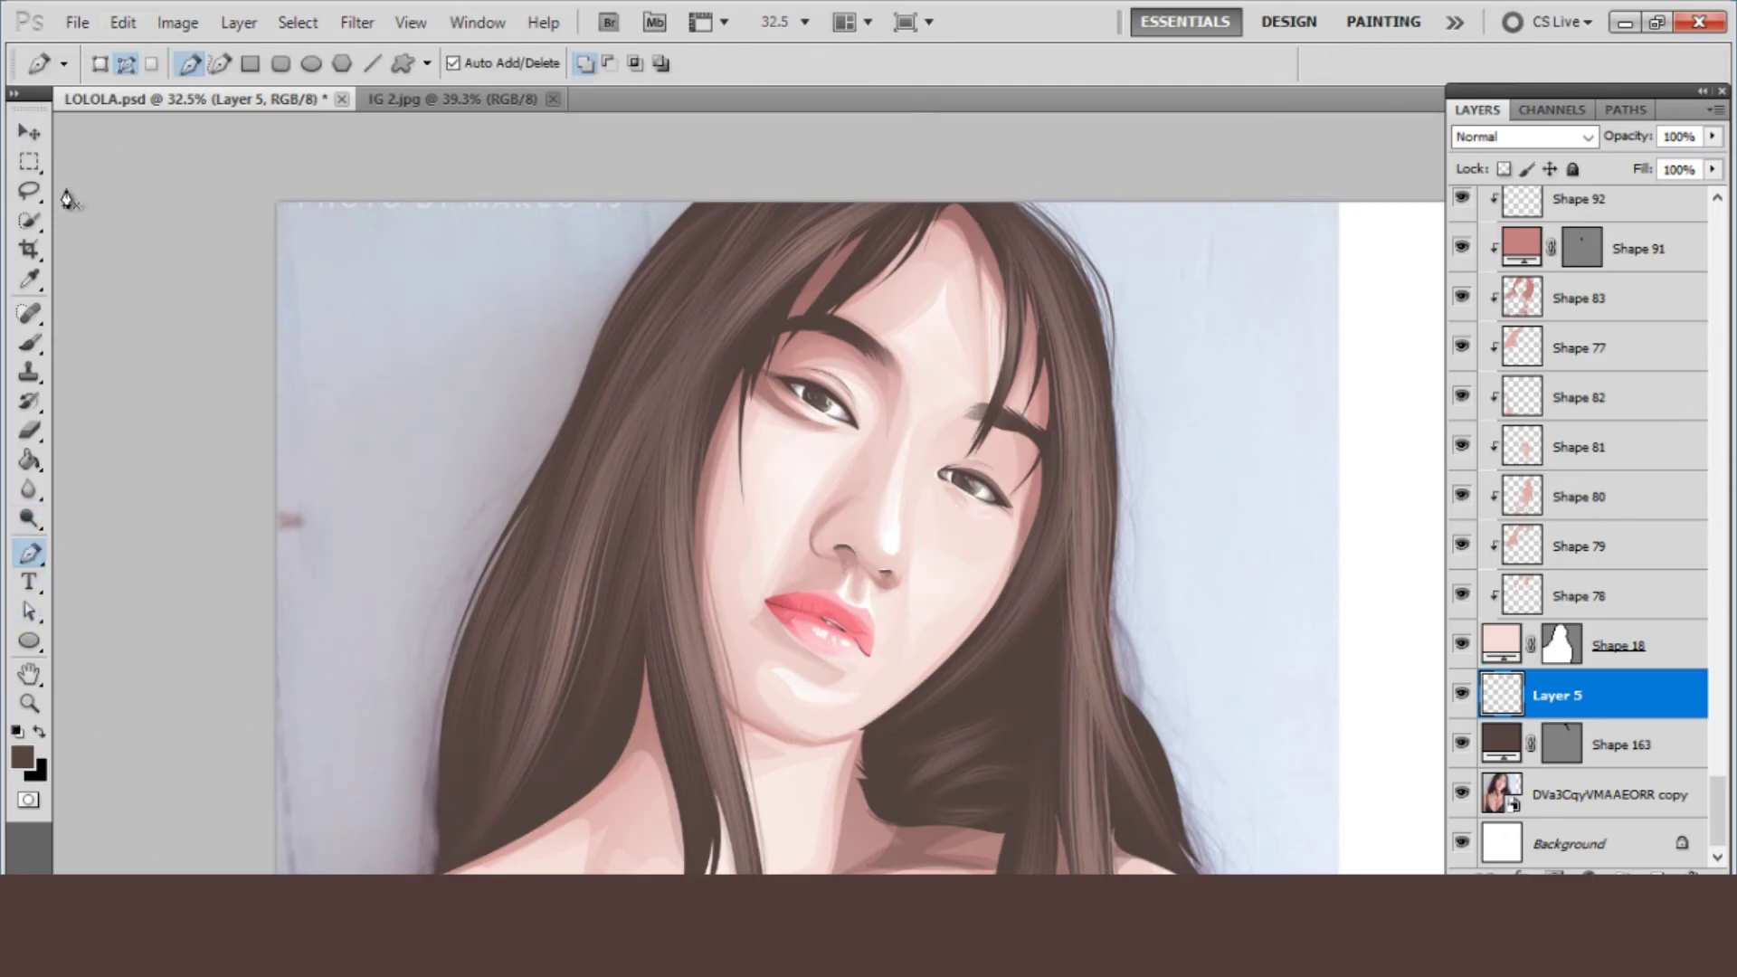
pyautogui.click(30, 344)
pyautogui.click(130, 64)
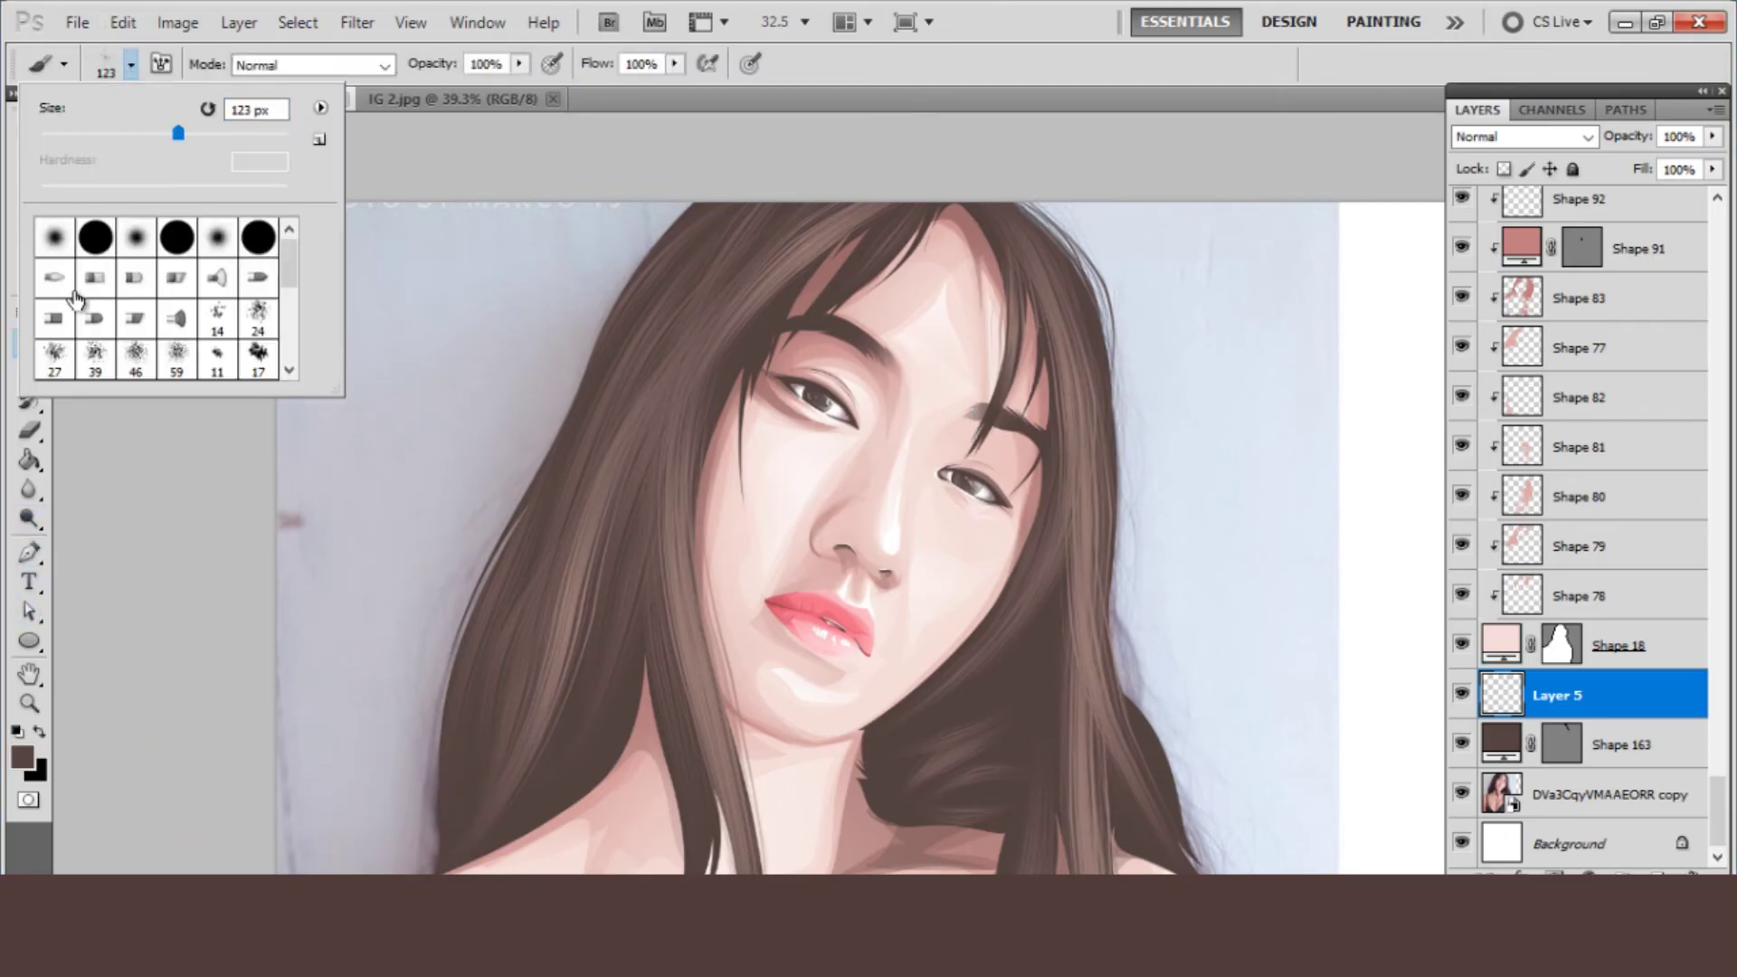
pyautogui.click(135, 238)
pyautogui.click(97, 241)
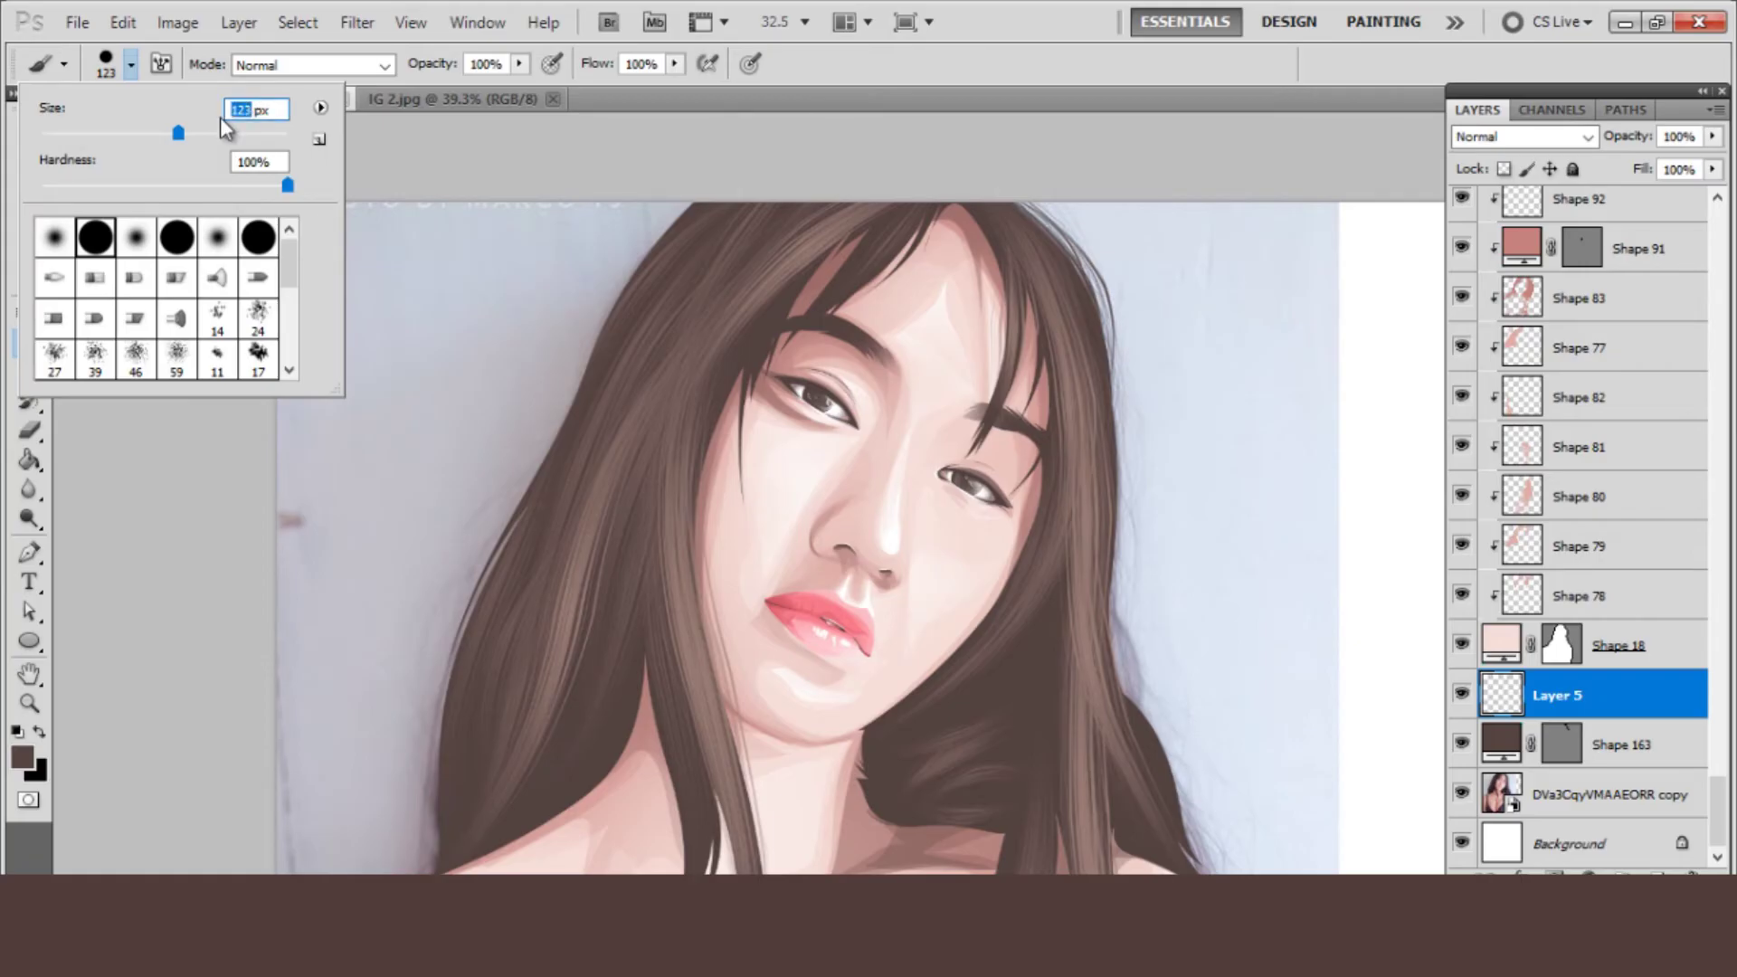
pyautogui.write('5')
pyautogui.click(29, 553)
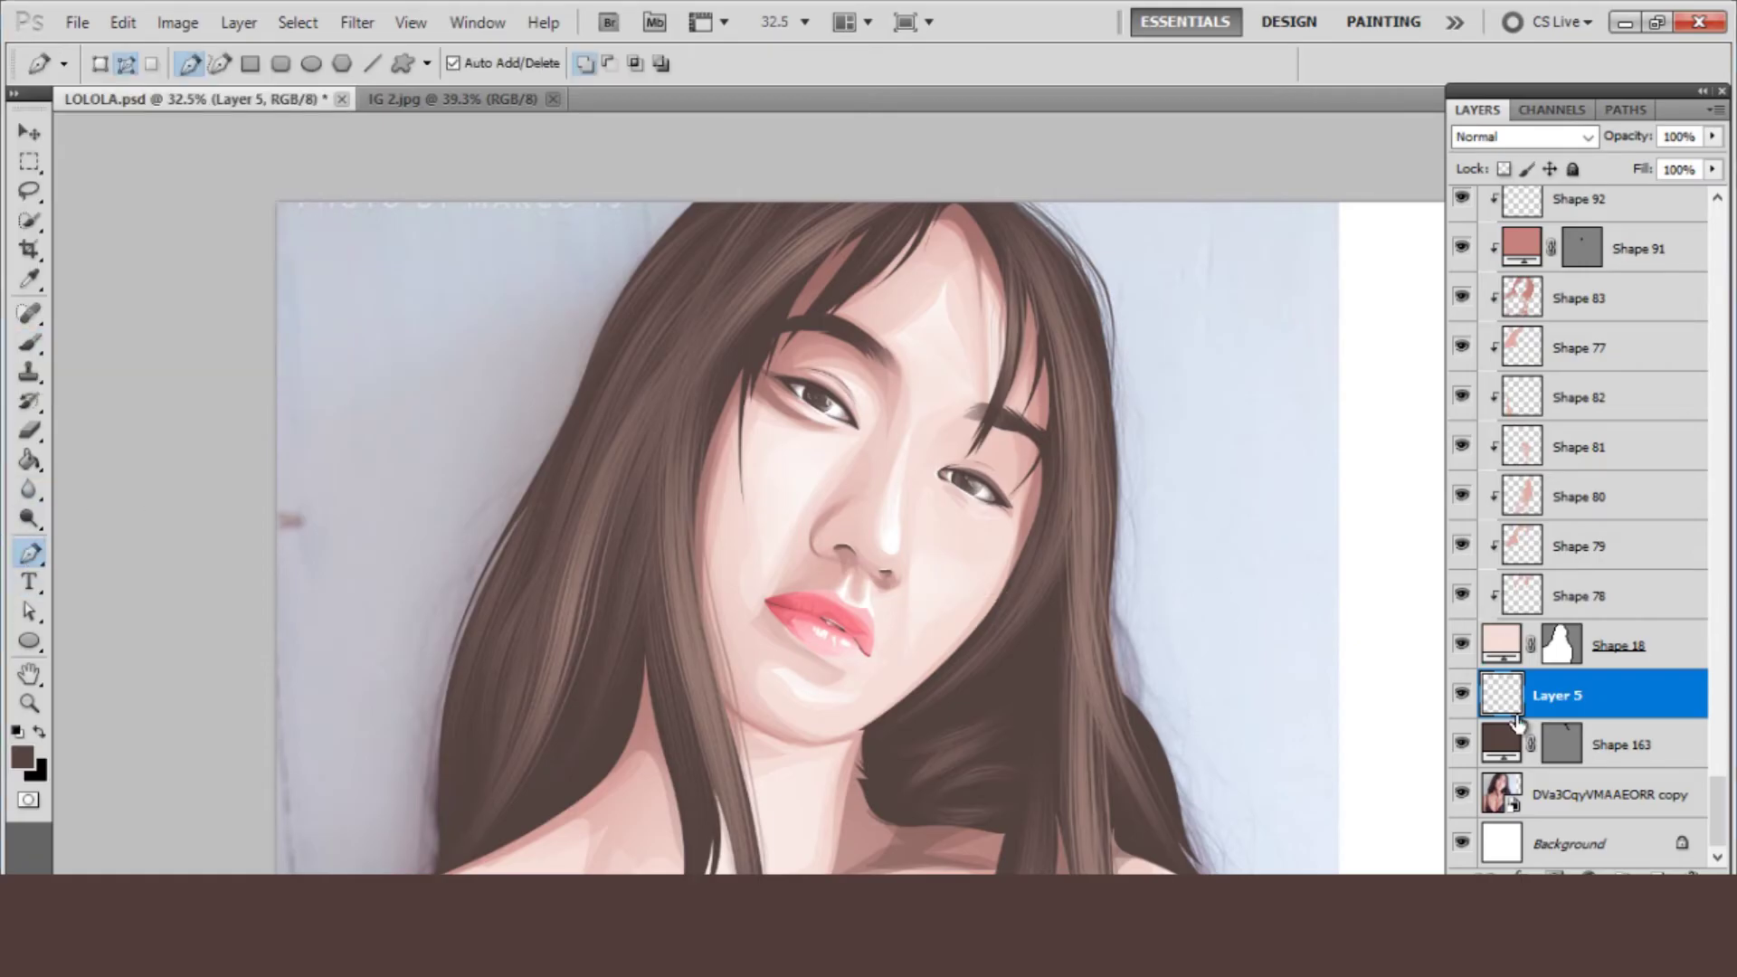
# - Add Layer 6 above Layer 5 and trace a first strand path from the hair's top
pyautogui.click(1628, 808)
pyautogui.click(1624, 710)
pyautogui.click(1657, 875)
pyautogui.scroll(1, 1116, 437)
pyautogui.click(1072, 331)
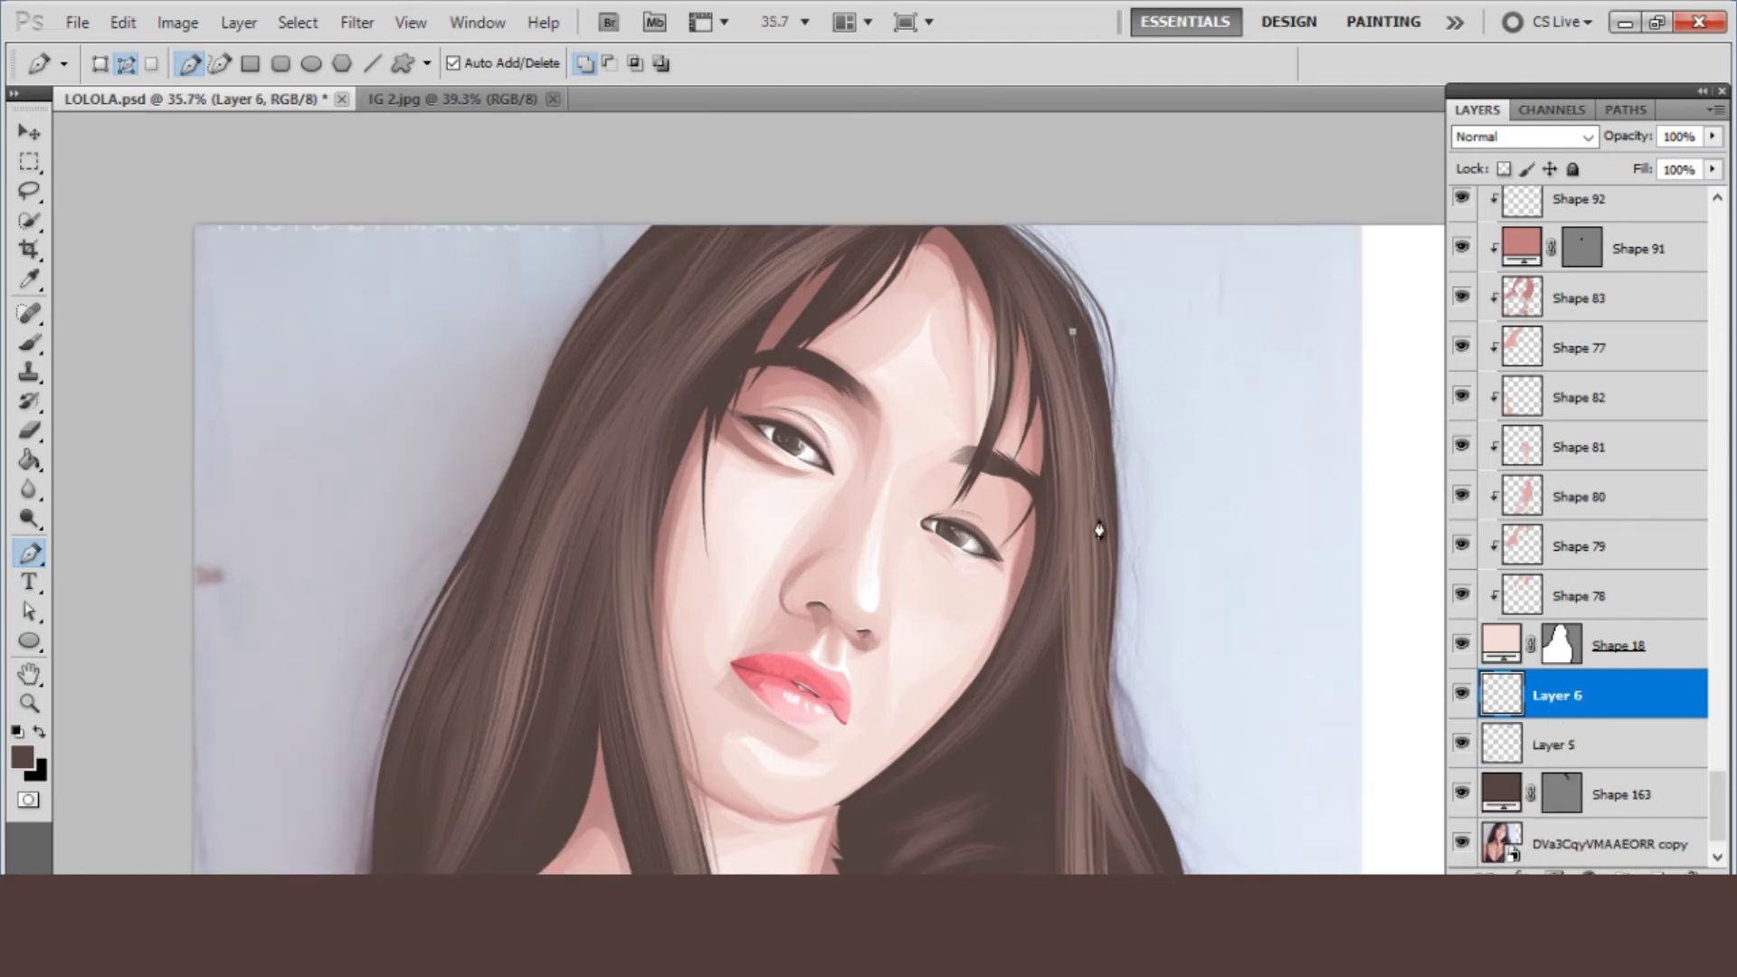
pyautogui.moveTo(1120, 600); pyautogui.dragTo(1078, 742)
pyautogui.keyDown('ctrl'); pyautogui.click(1091, 590); pyautogui.keyUp('ctrl')
# - Trace curved strand paths down the right hair edge toward the shoulder
pyautogui.moveTo(1128, 787); pyautogui.dragTo(1159, 868)
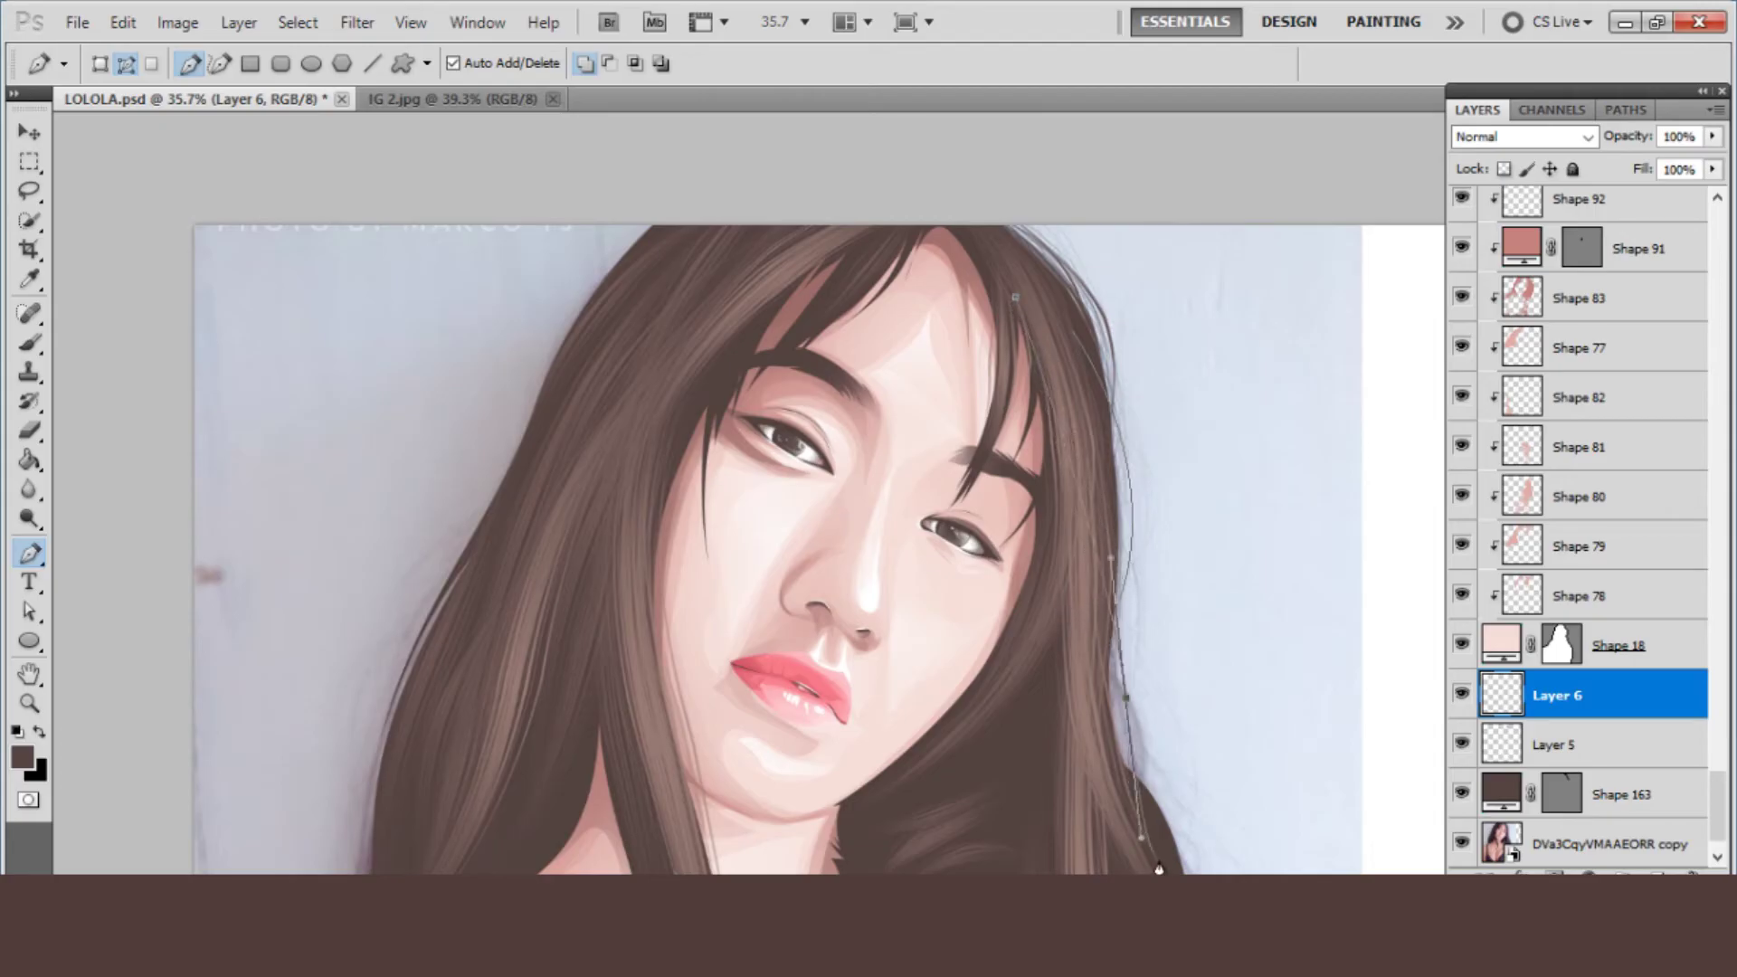
pyautogui.moveTo(1058, 796); pyautogui.dragTo(1017, 482)
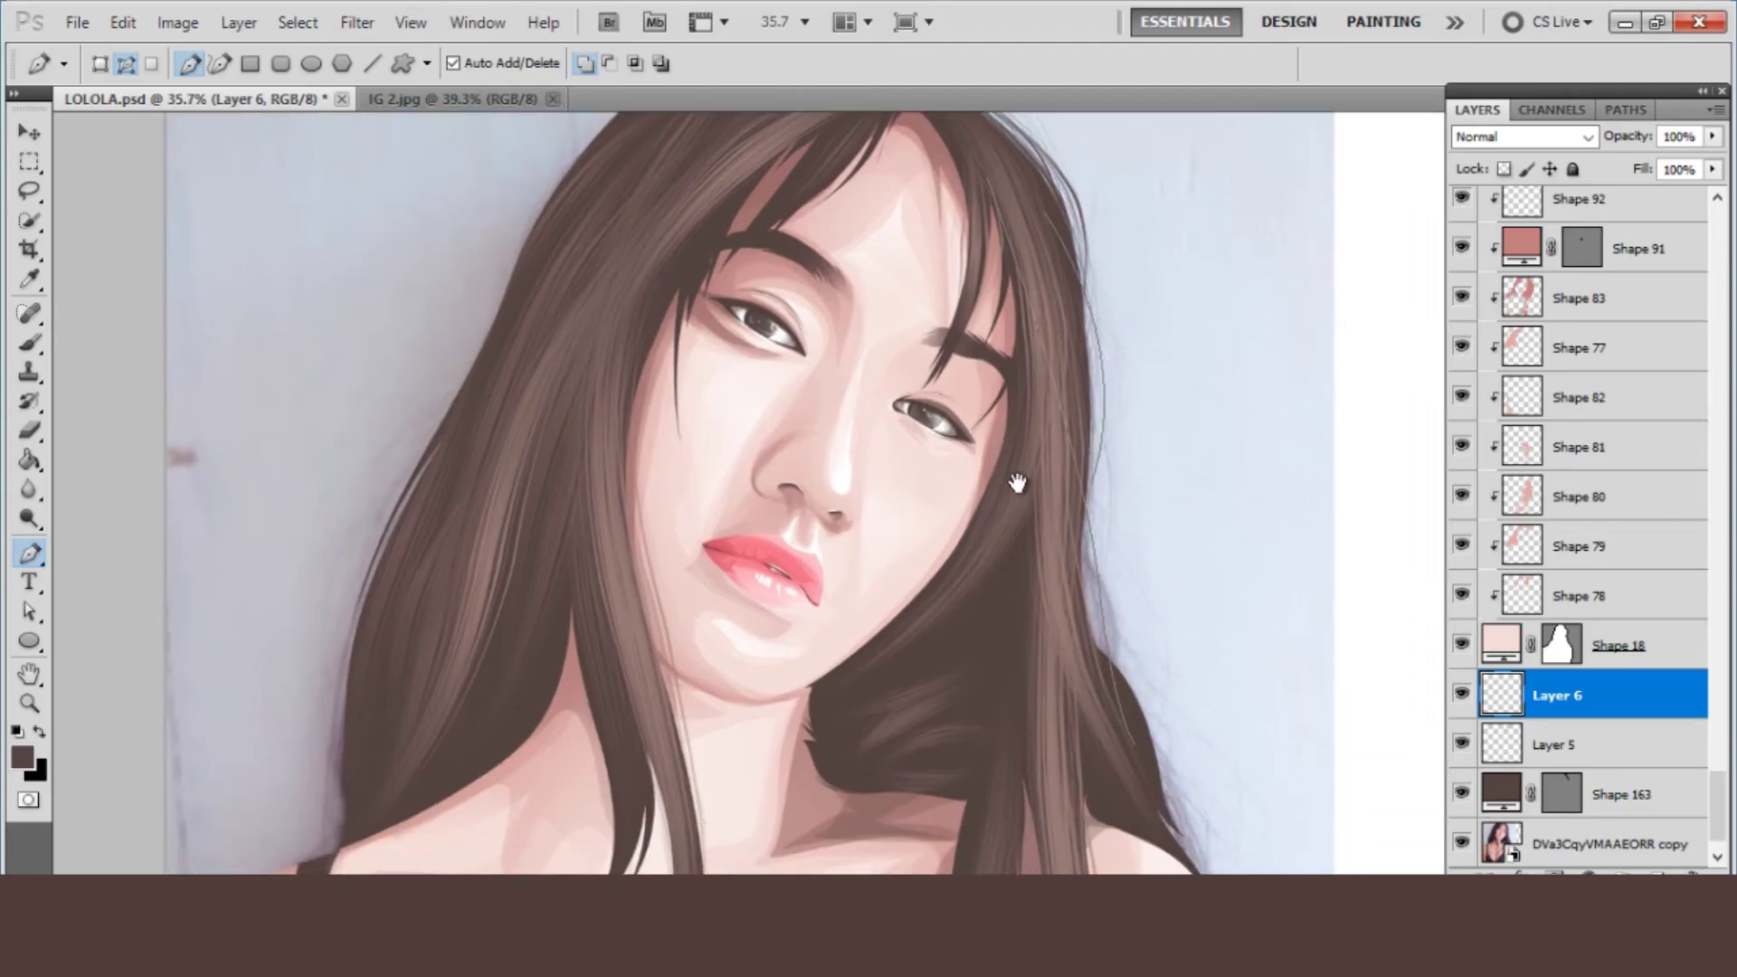
pyautogui.keyDown('ctrl'); pyautogui.click(1144, 705); pyautogui.keyUp('ctrl')
pyautogui.moveTo(1145, 706); pyautogui.dragTo(1123, 624)
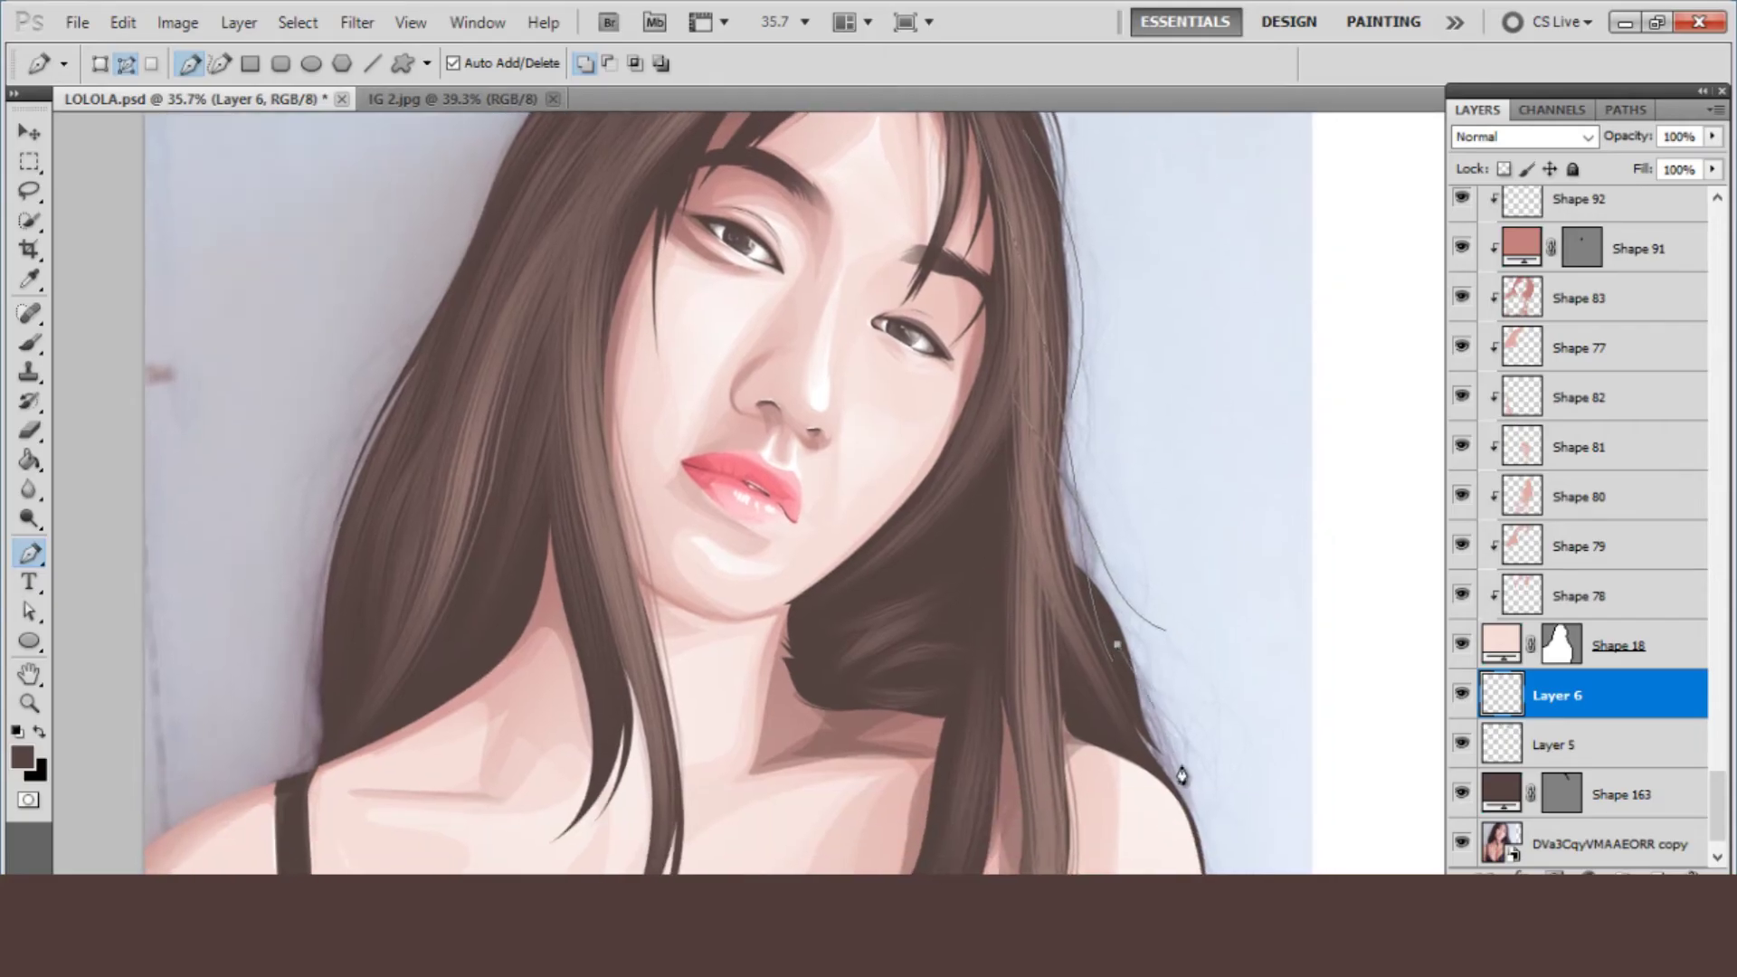
pyautogui.moveTo(1146, 829); pyautogui.dragTo(1155, 685)
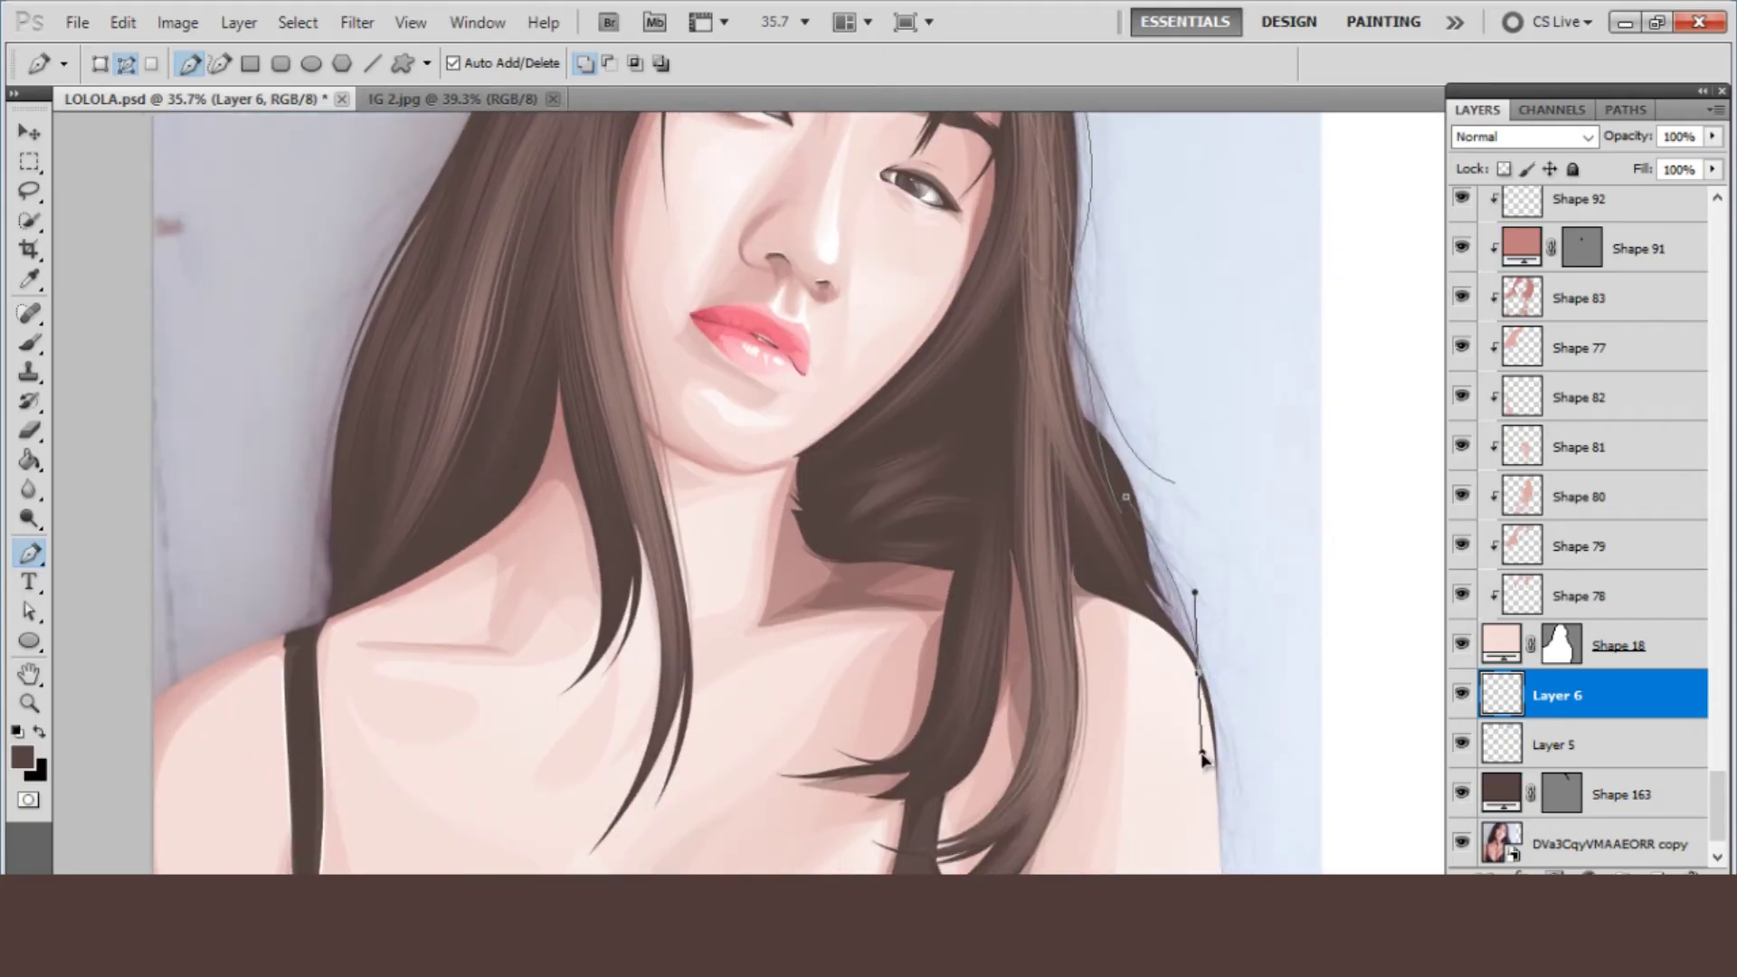
pyautogui.moveTo(1245, 795); pyautogui.dragTo(1153, 767)
pyautogui.keyDown('ctrl'); pyautogui.click(1152, 767); pyautogui.keyUp('ctrl')
pyautogui.moveTo(1174, 695); pyautogui.dragTo(1145, 832)
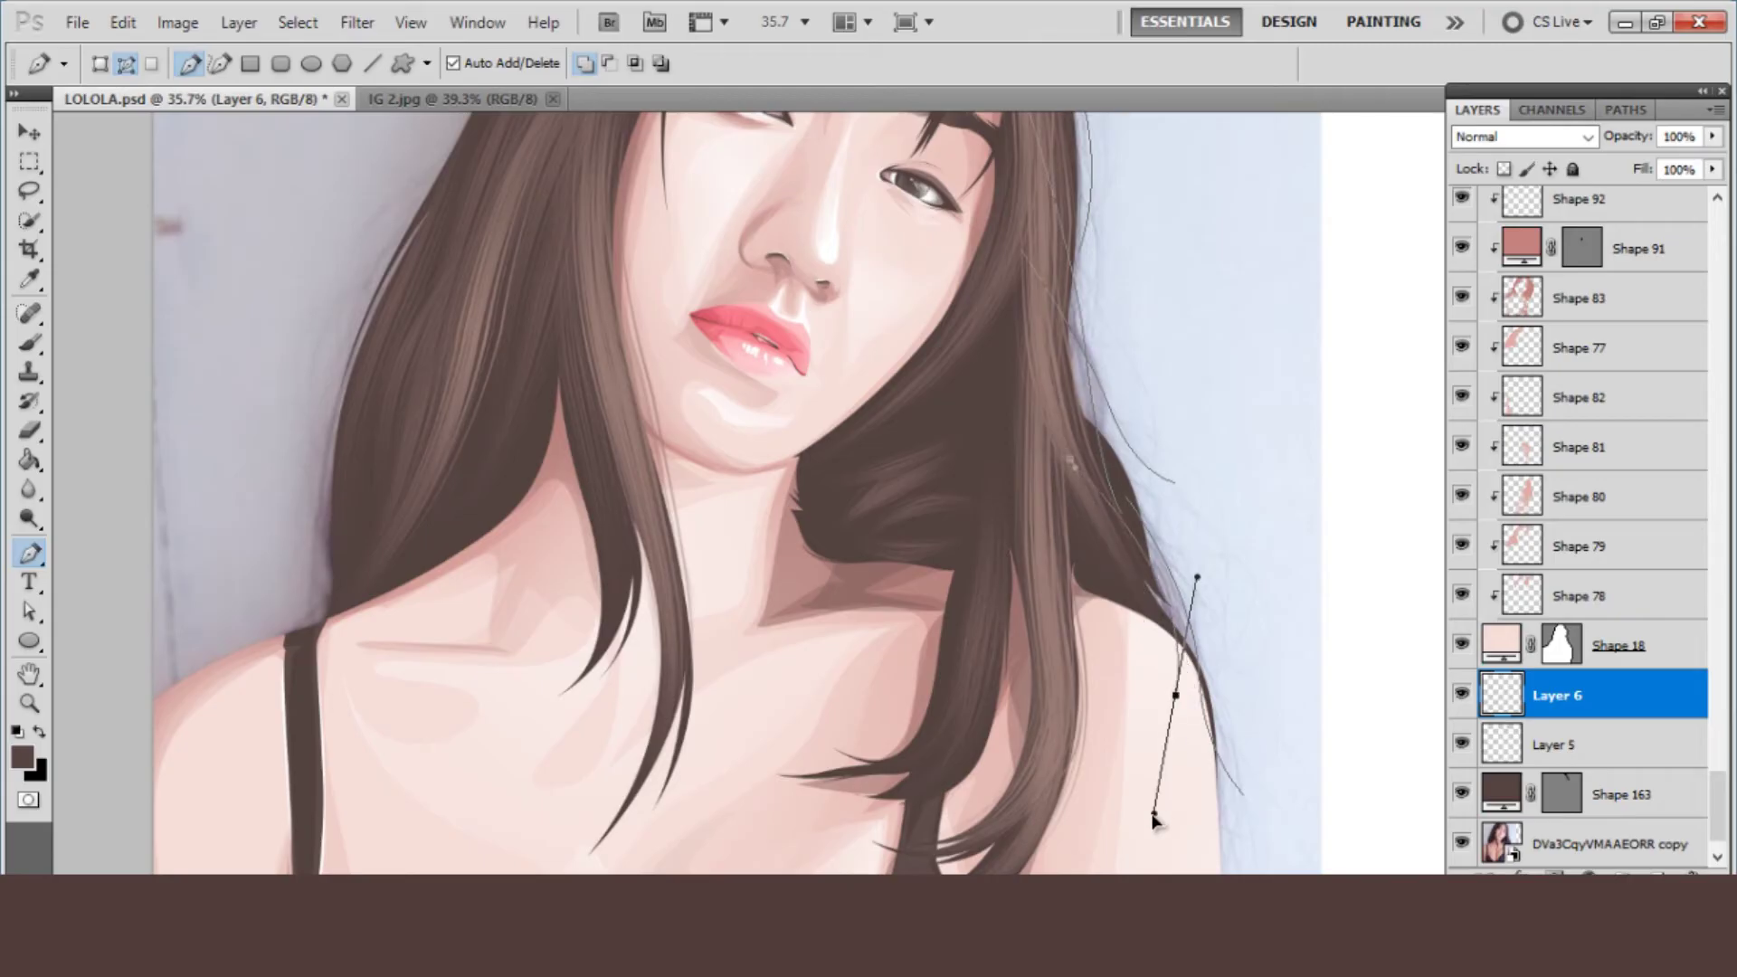
pyautogui.keyDown('ctrl'); pyautogui.click(1118, 790); pyautogui.keyUp('ctrl')
# - Add strand paths on the upper hair, left edge, and near the right shoulder
pyautogui.moveTo(950, 446); pyautogui.dragTo(974, 559)
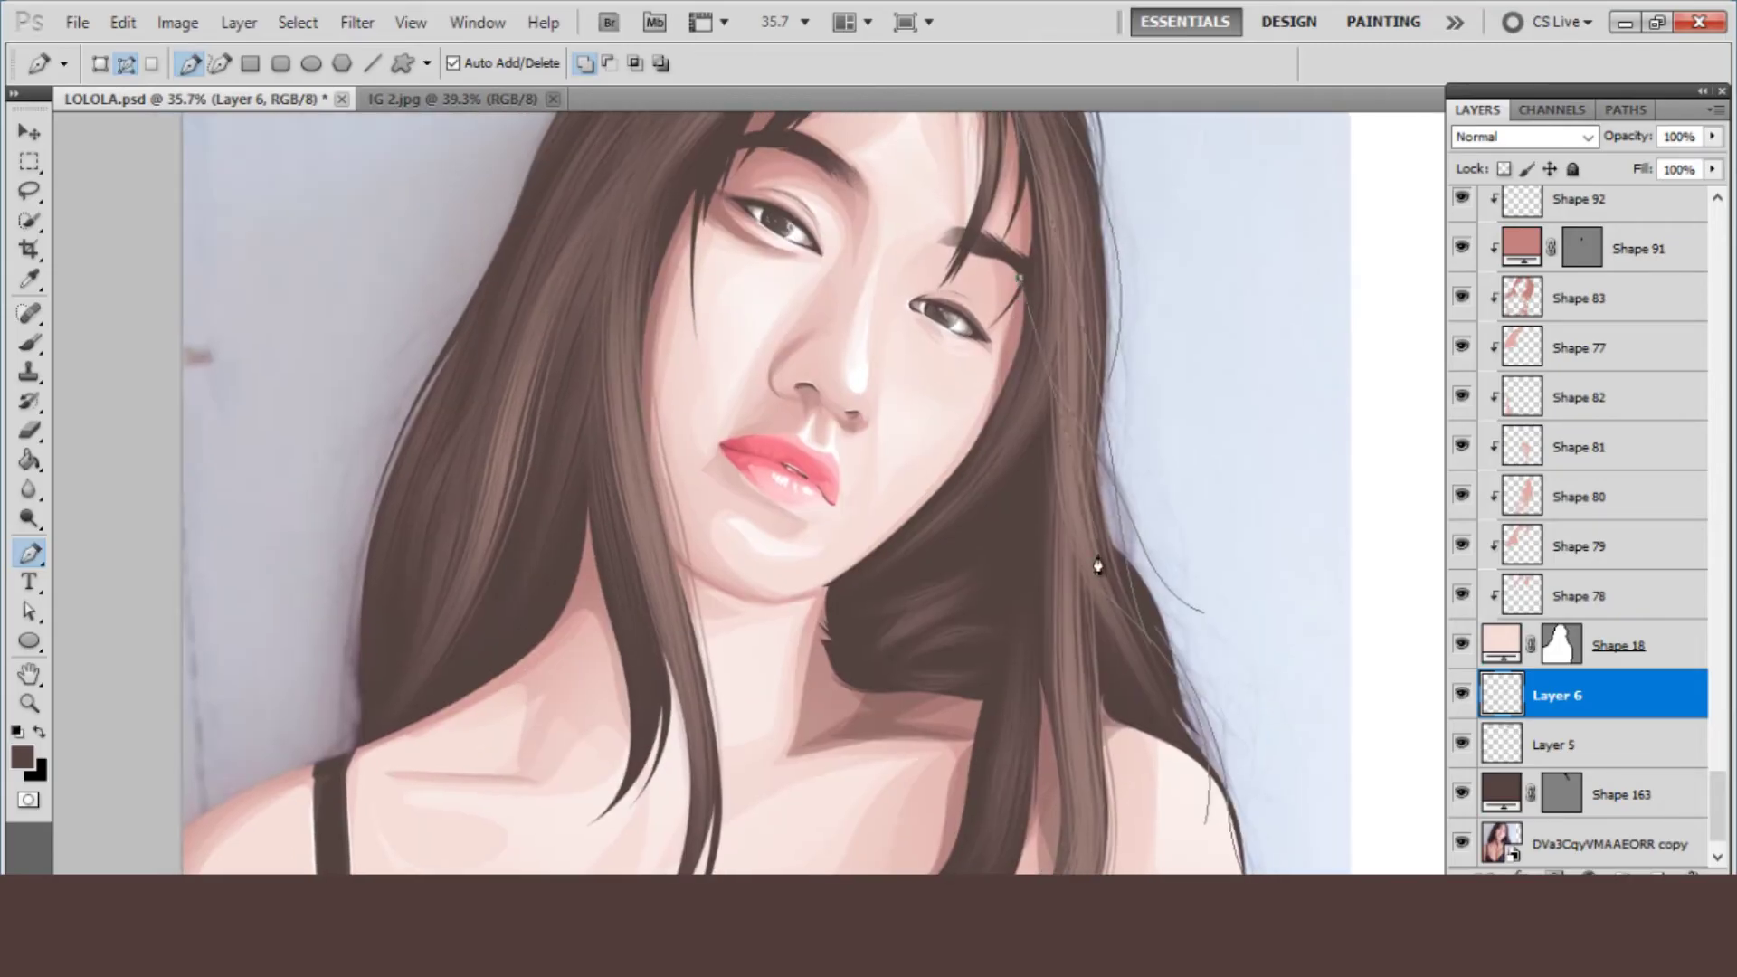
pyautogui.moveTo(1102, 602); pyautogui.dragTo(1041, 714)
pyautogui.moveTo(862, 206); pyautogui.dragTo(1070, 383)
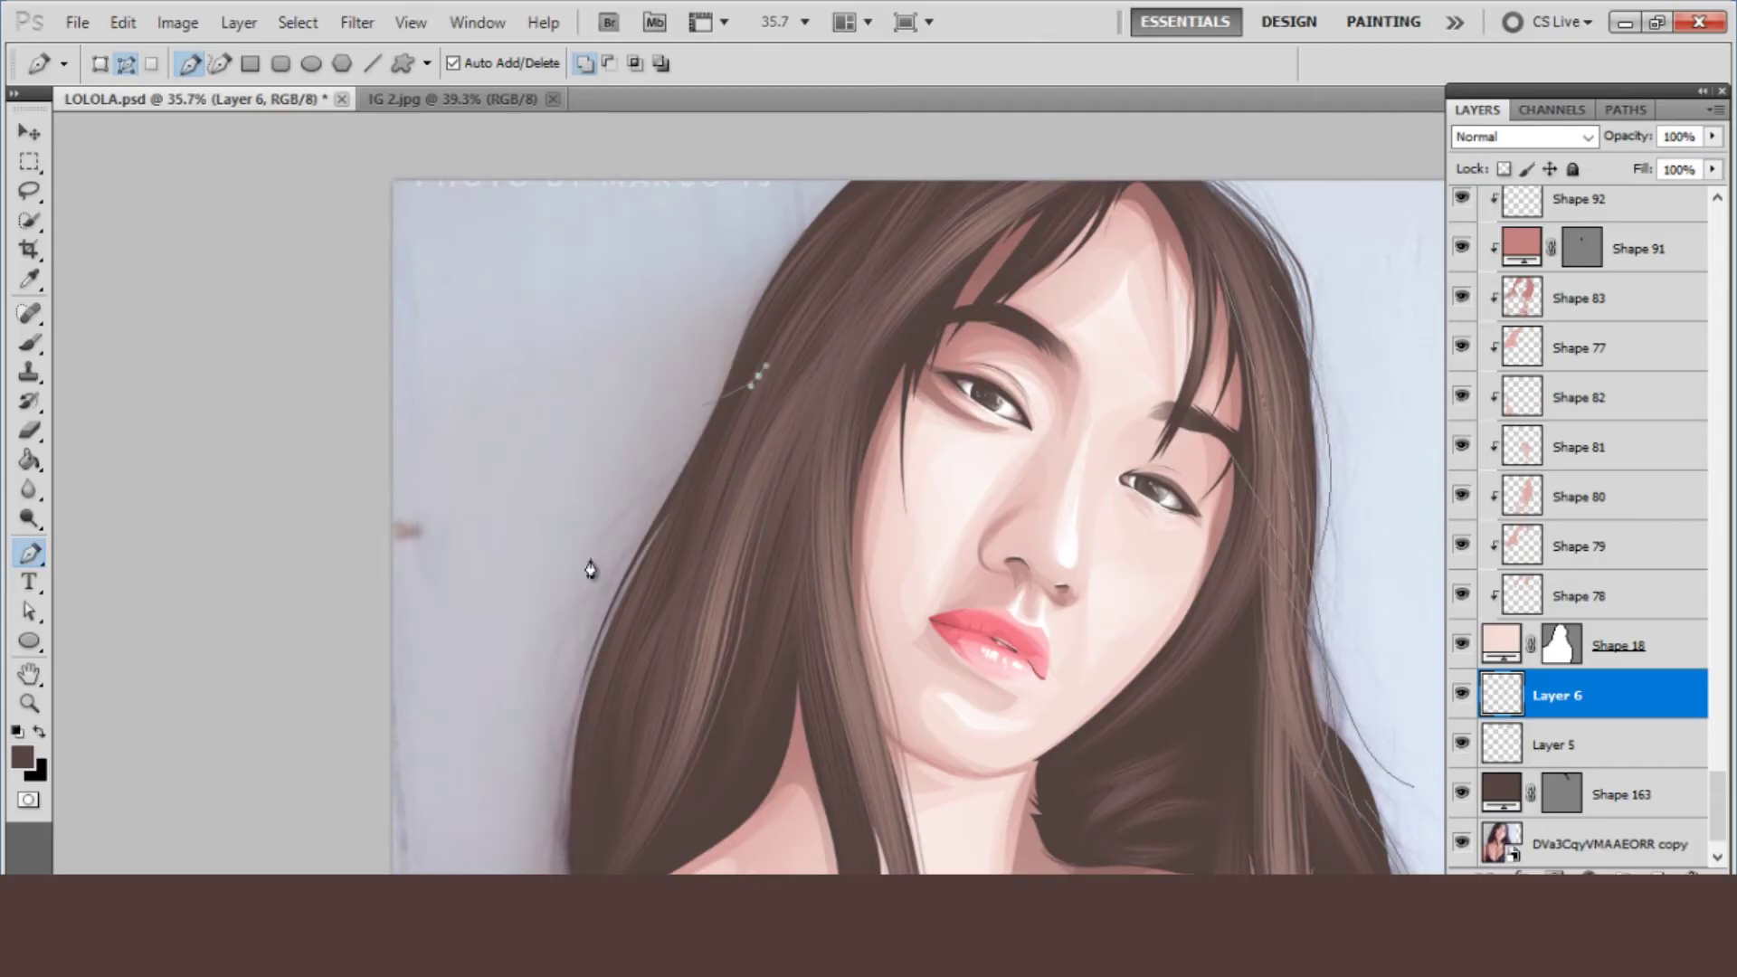
pyautogui.moveTo(600, 674); pyautogui.dragTo(643, 841)
pyautogui.scroll(-2, 762, 503)
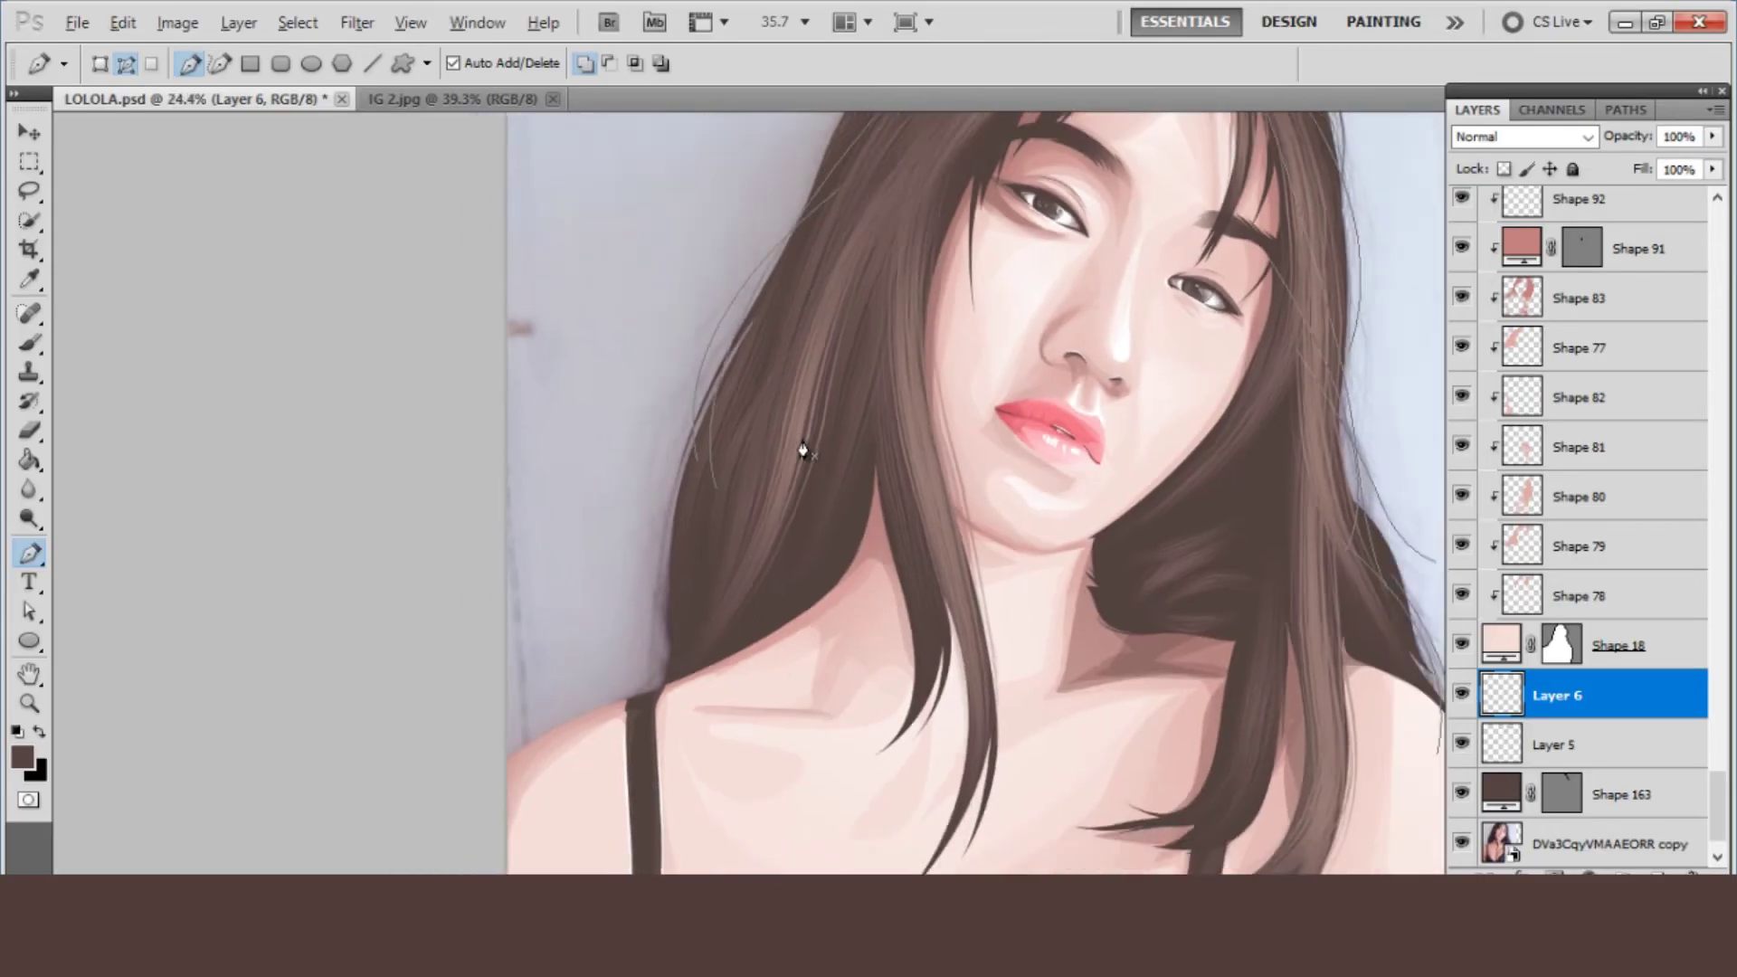
pyautogui.scroll(-2, 802, 450)
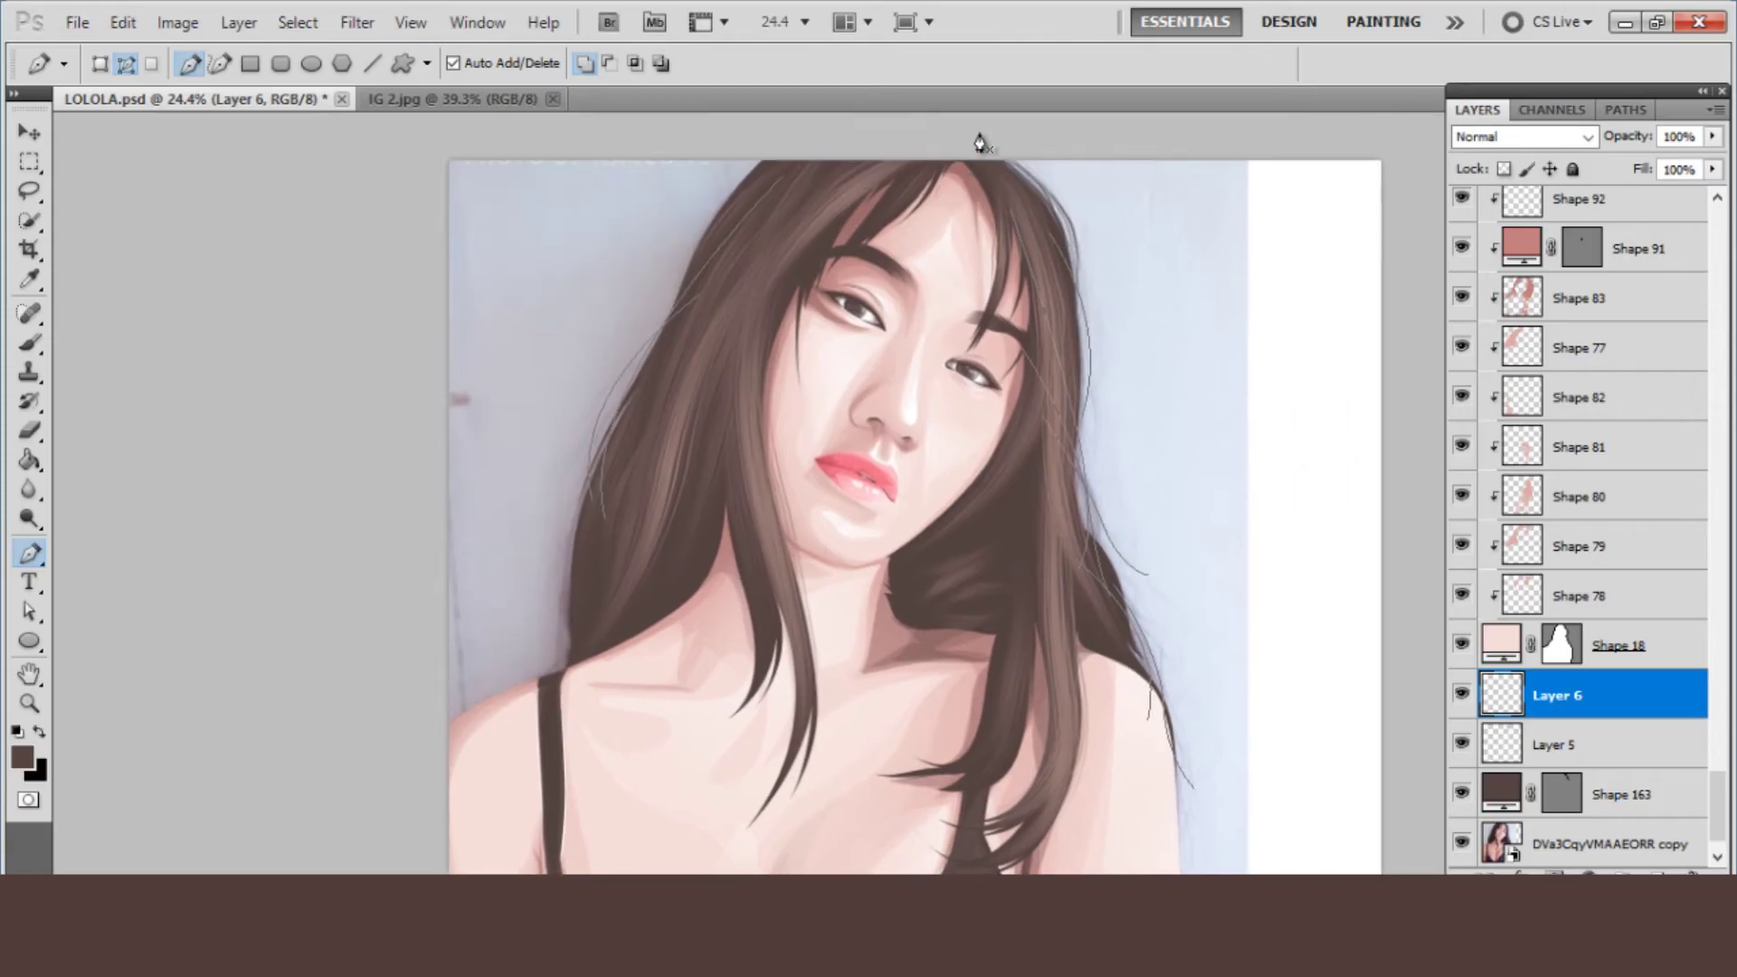
pyautogui.click(1064, 505)
pyautogui.moveTo(1131, 644); pyautogui.dragTo(1209, 771)
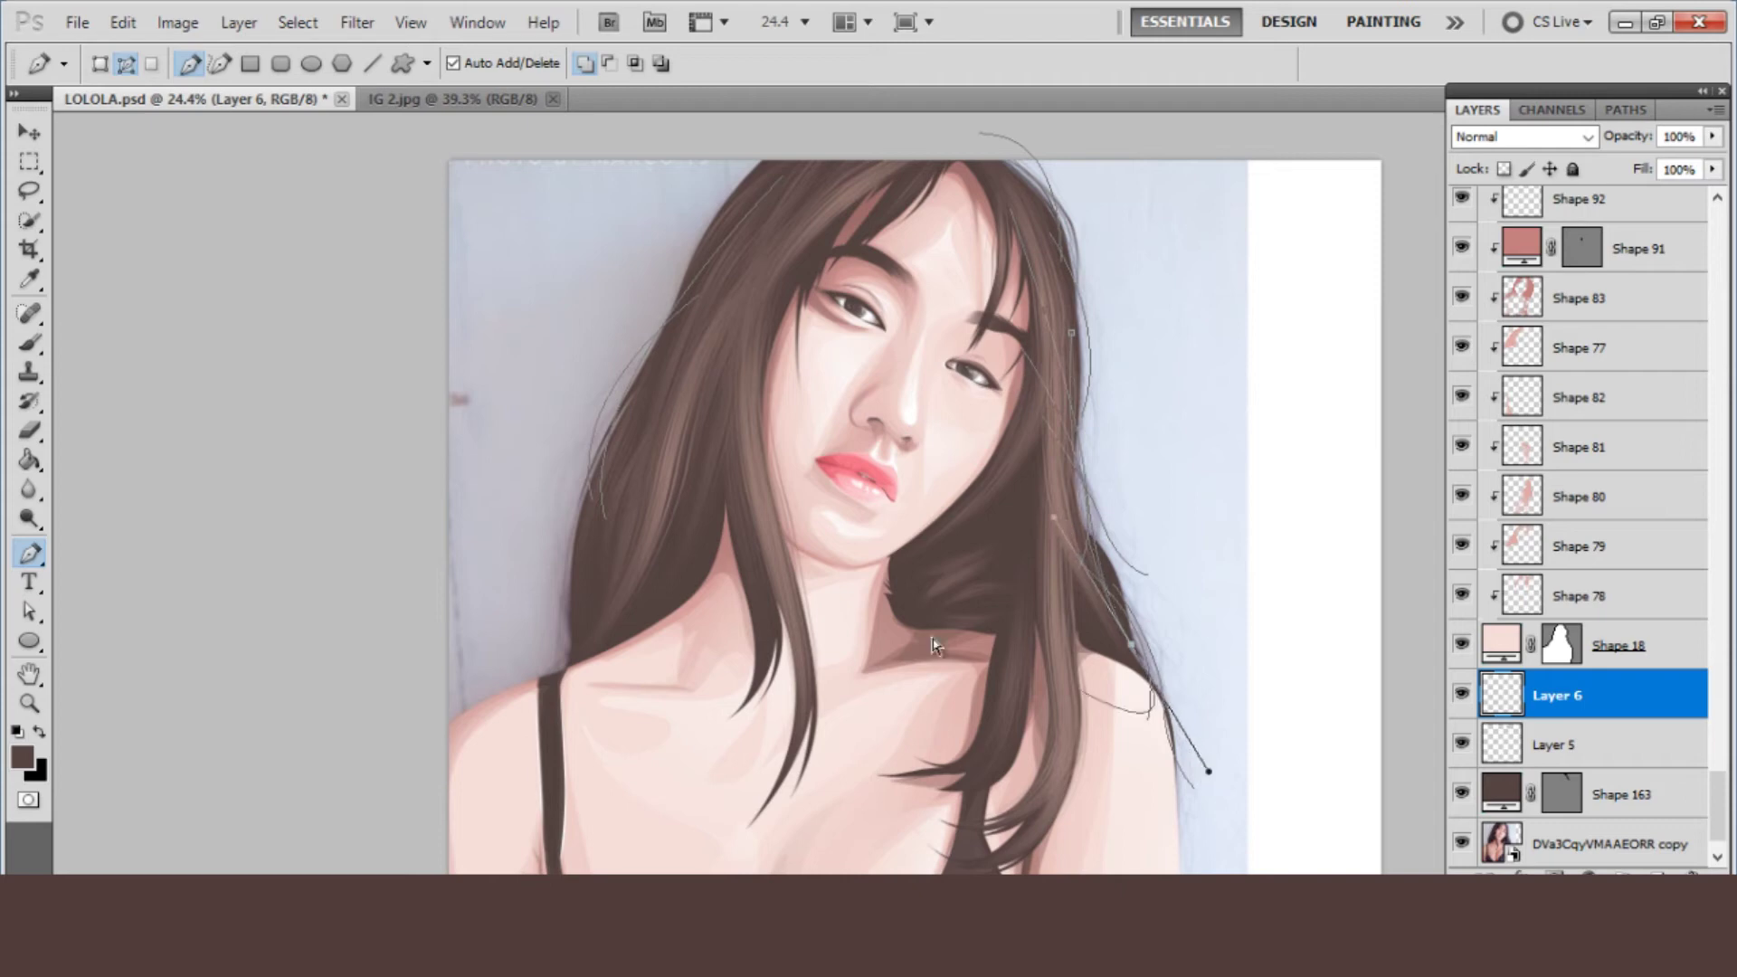
pyautogui.press('Escape')
# - Trace more strand paths down the left hair edge past the shoulder
pyautogui.moveTo(557, 671); pyautogui.dragTo(581, 855)
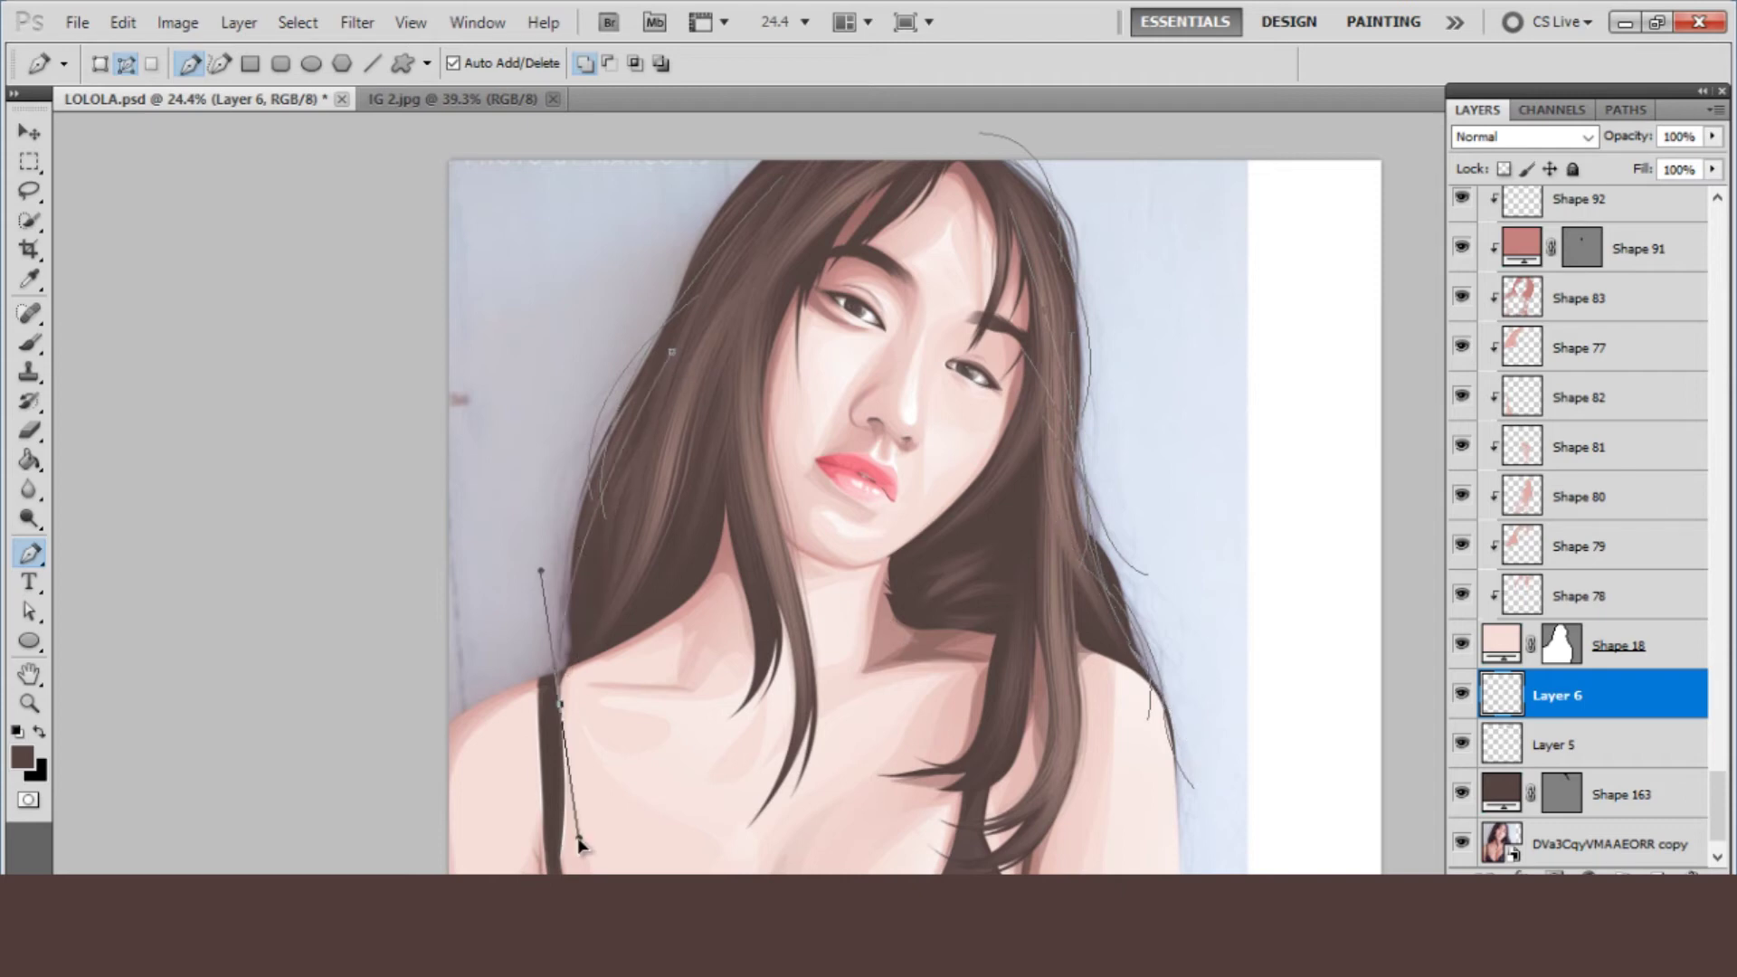
pyautogui.click(730, 249)
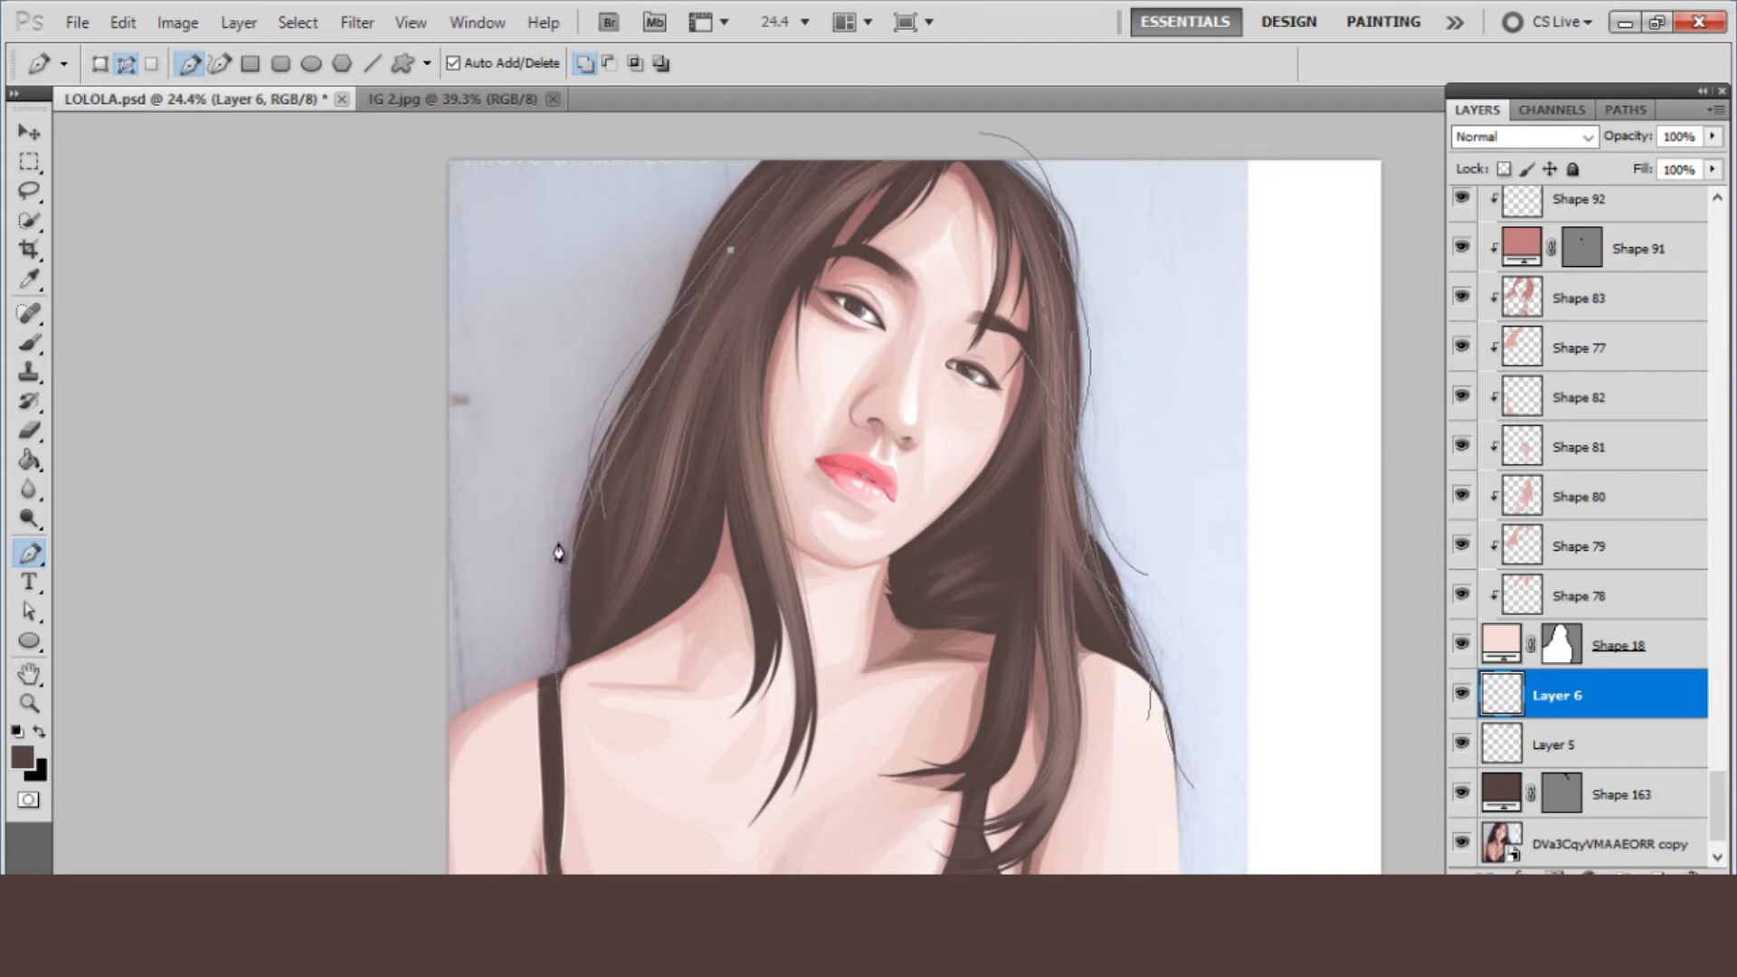
pyautogui.moveTo(558, 543); pyautogui.dragTo(527, 629)
pyautogui.scroll(-1, 1549, 790)
# - Hide the reference photo and stroke the strand paths with a 3 px pressure-simulated brush
pyautogui.click(1462, 794)
pyautogui.scroll(1, 798, 512)
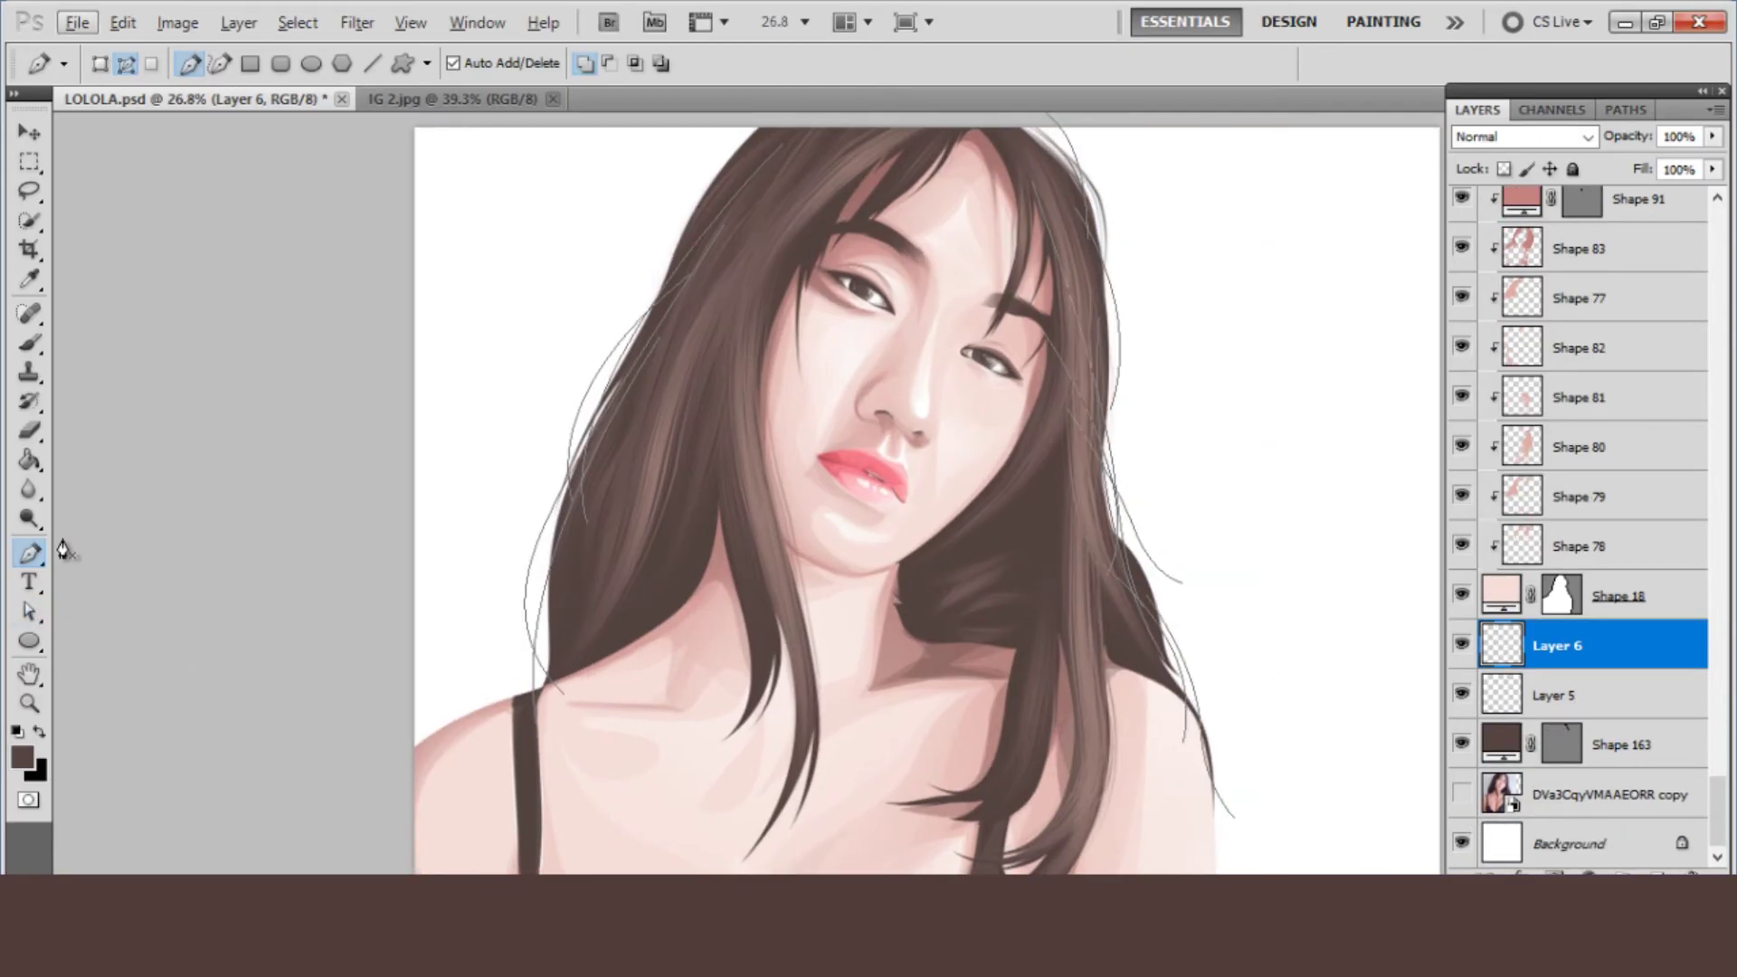
pyautogui.click(40, 336)
pyautogui.click(128, 65)
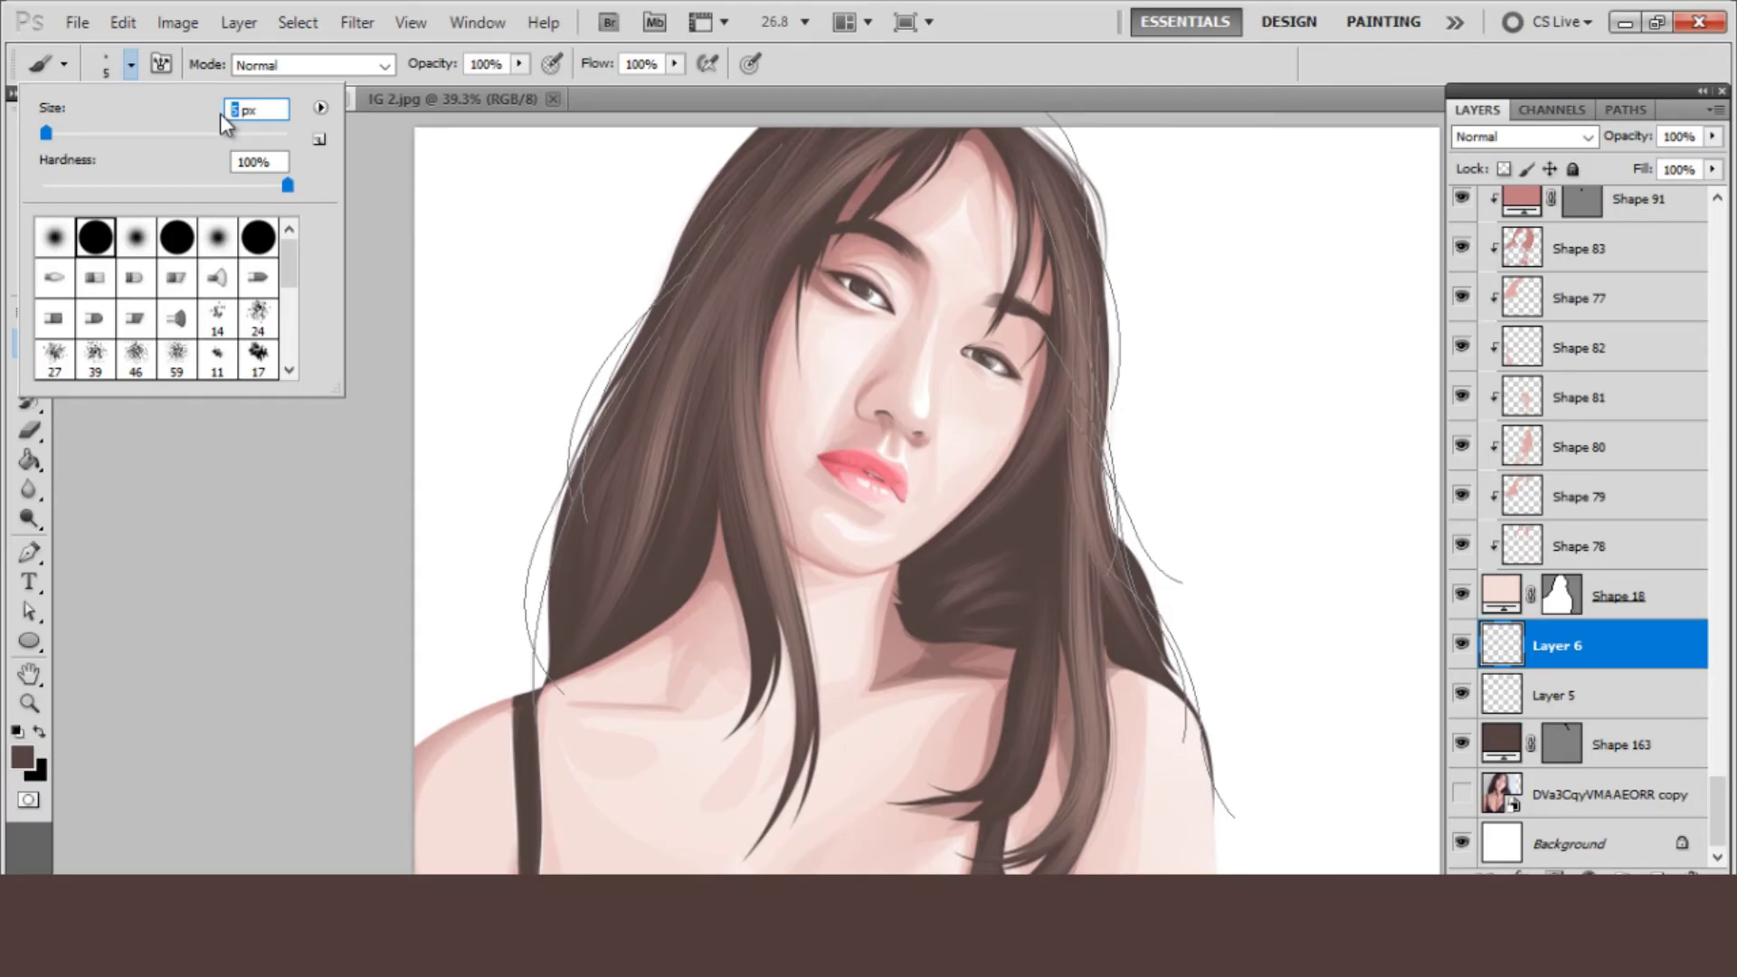
pyautogui.click(29, 555)
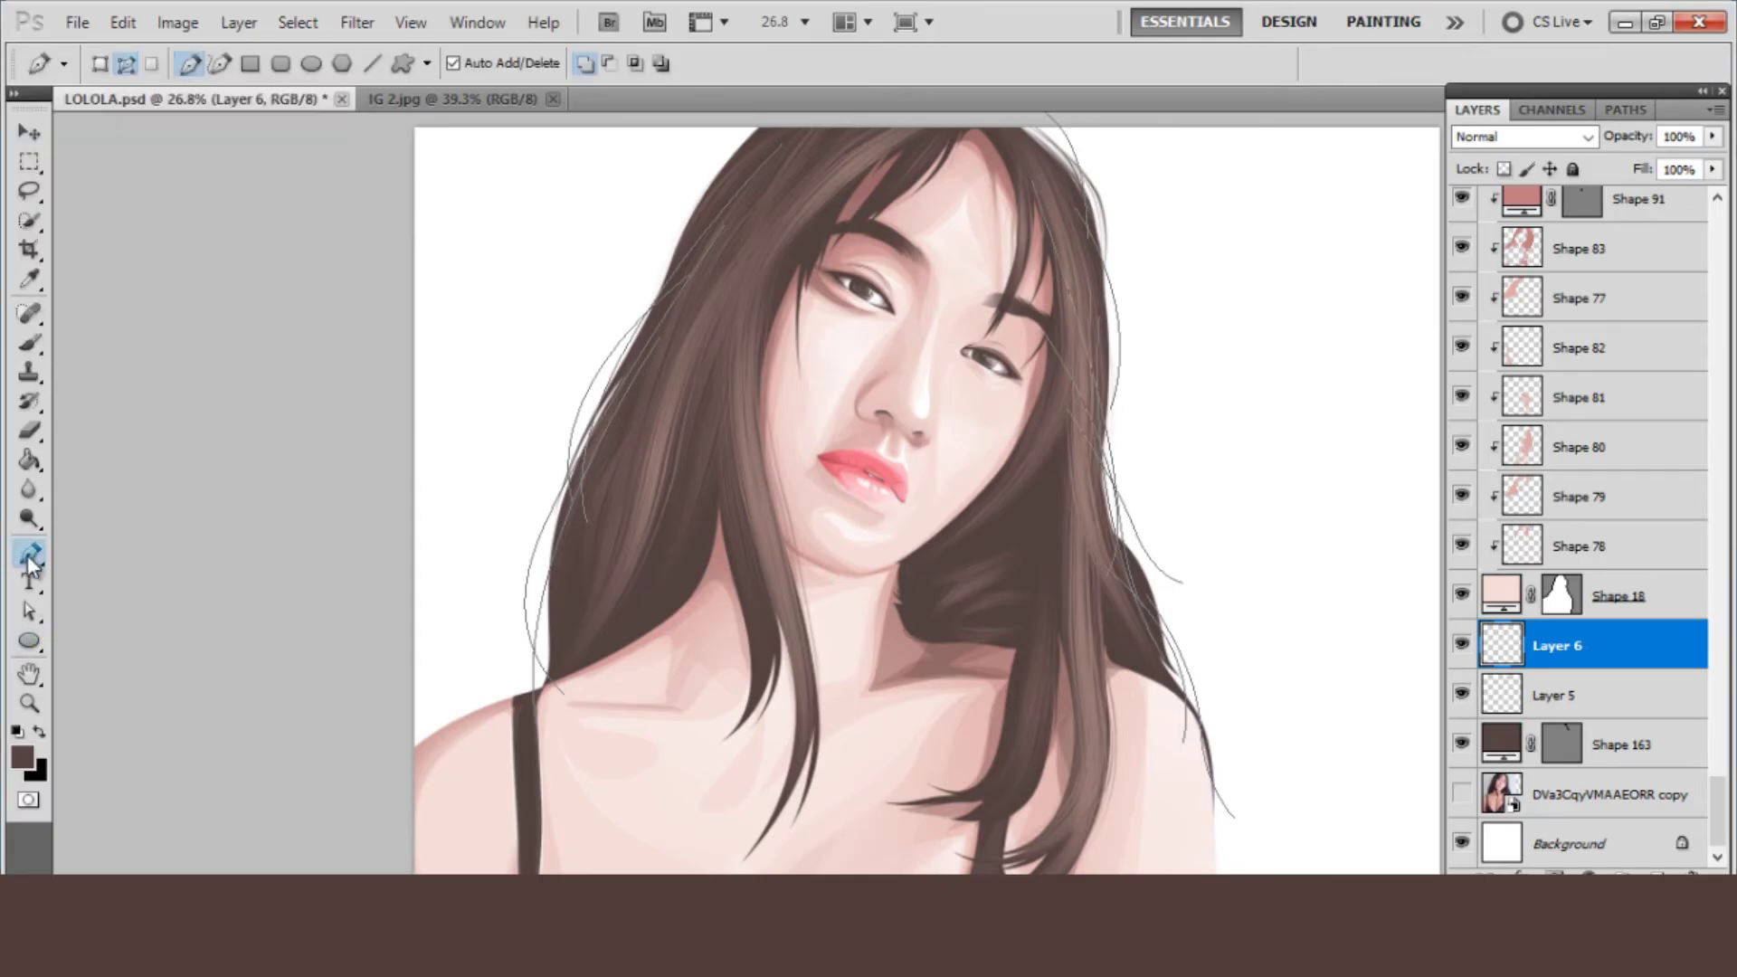
pyautogui.rightClick(452, 331)
pyautogui.click(553, 499)
pyautogui.press('Return')
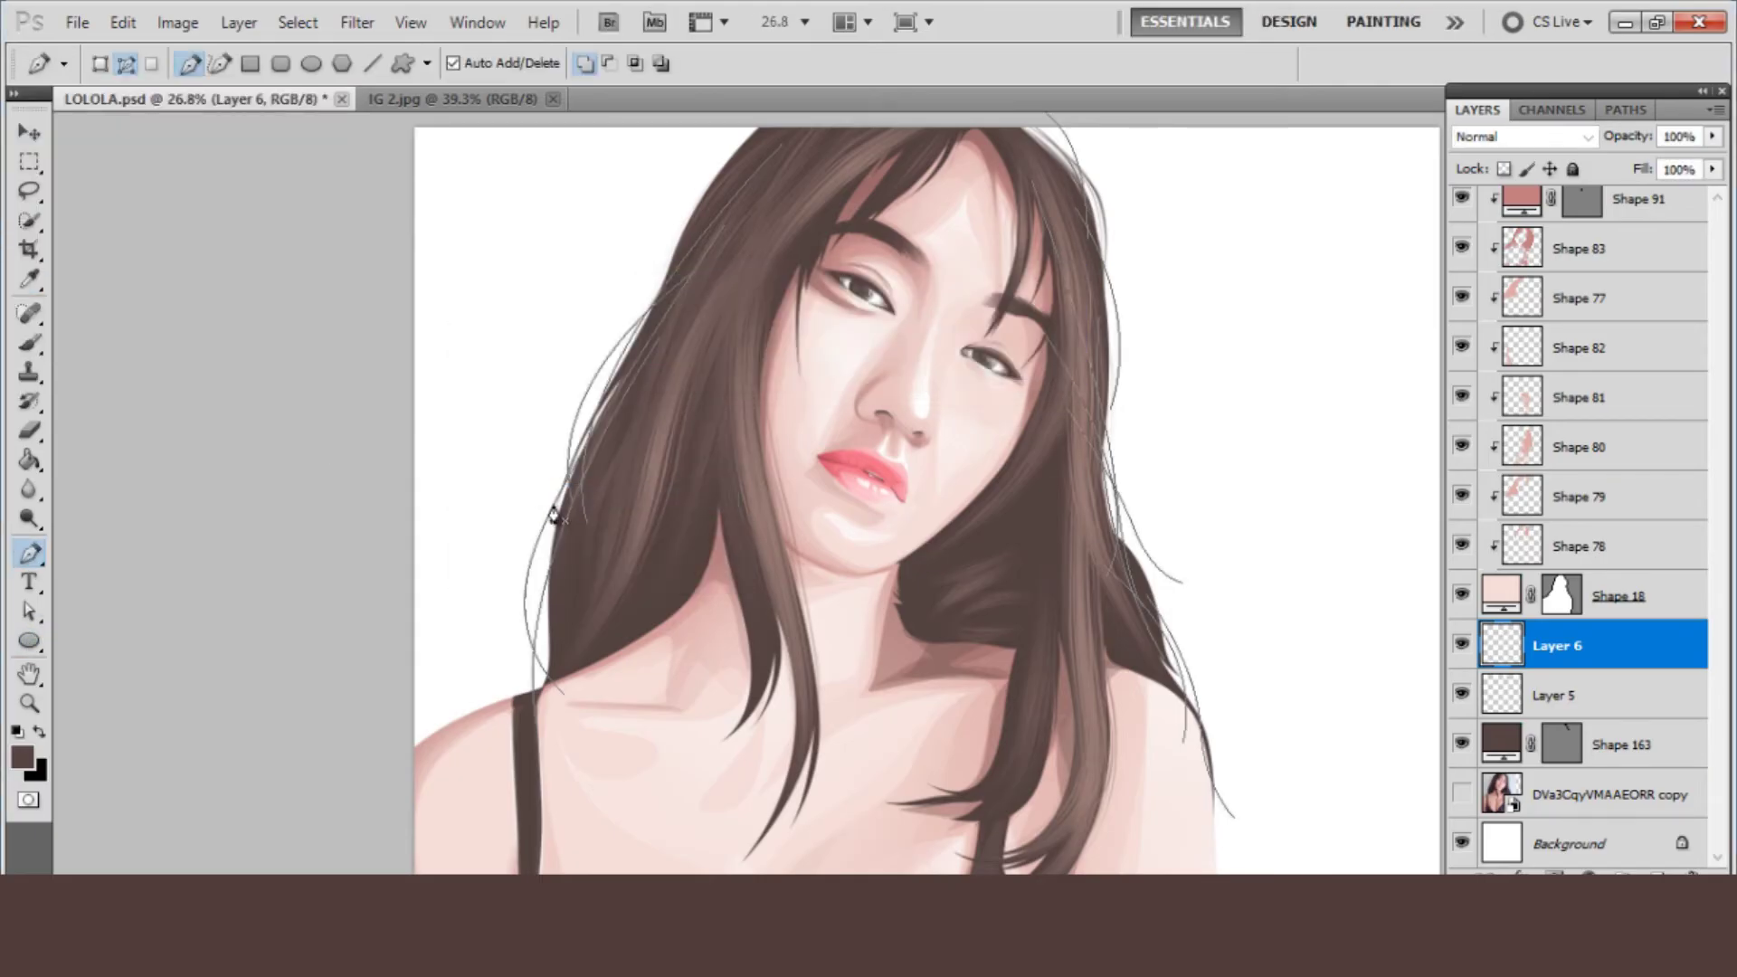
pyautogui.press('Return')
# - Stroke another traced path into a thin hair strand
pyautogui.scroll(3, 720, 485)
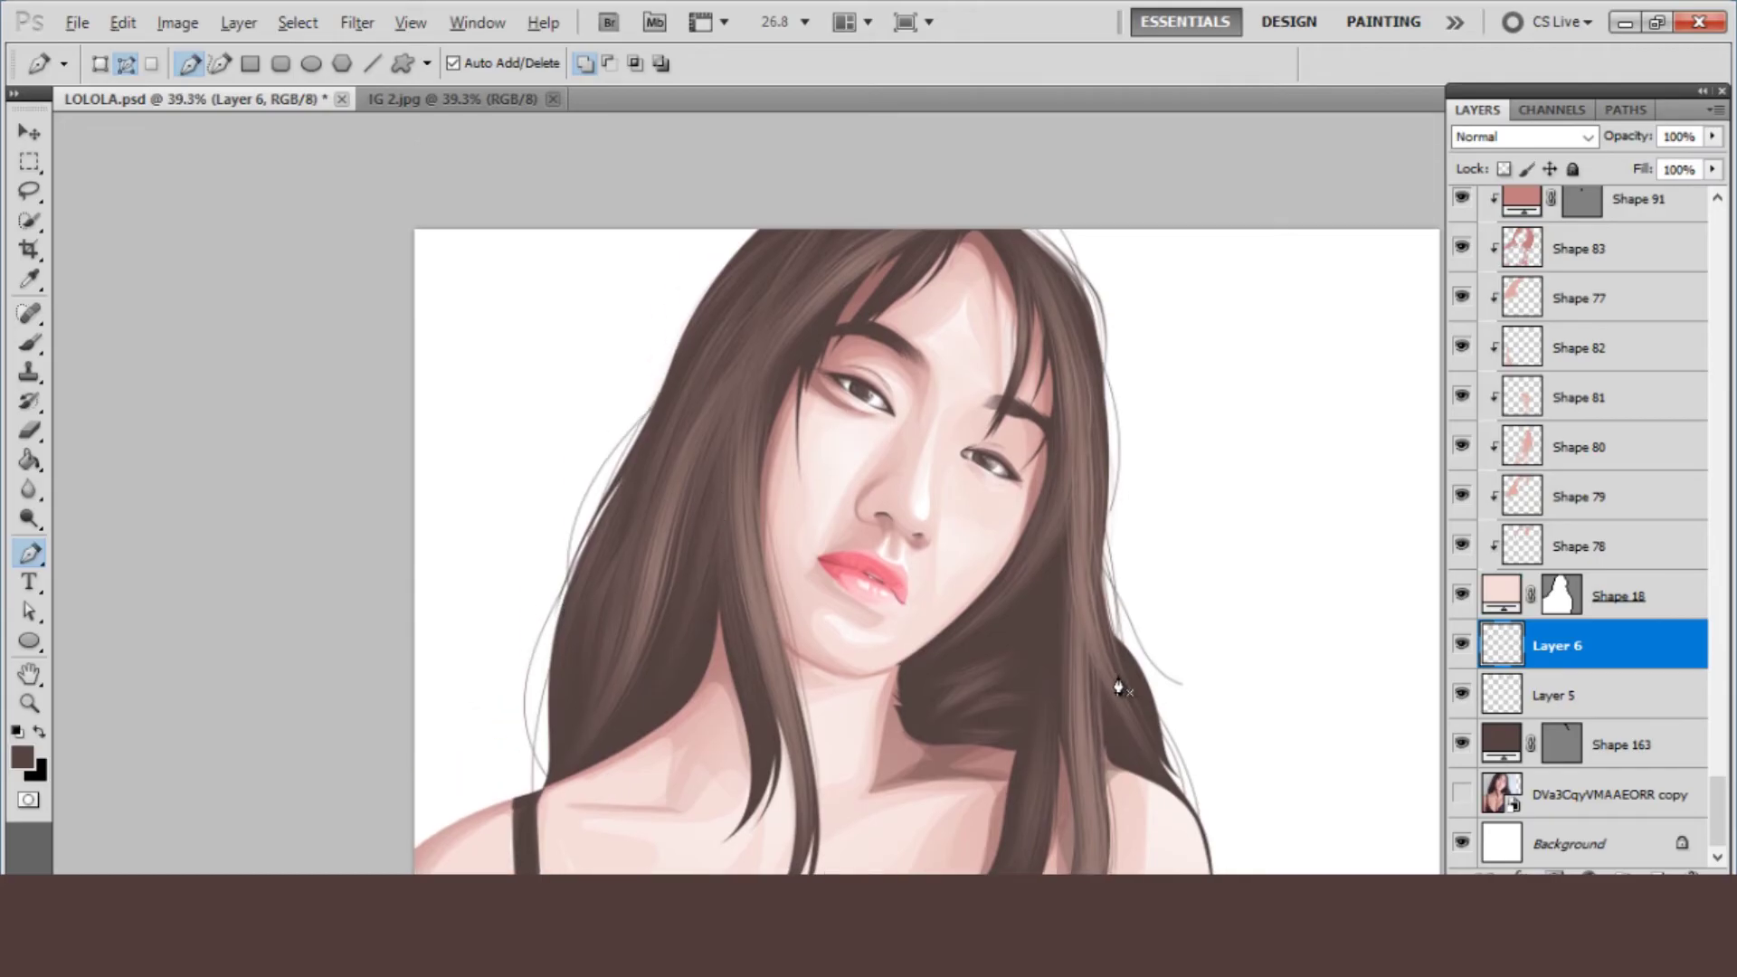
pyautogui.scroll(3, 1120, 687)
pyautogui.scroll(-1, 1125, 678)
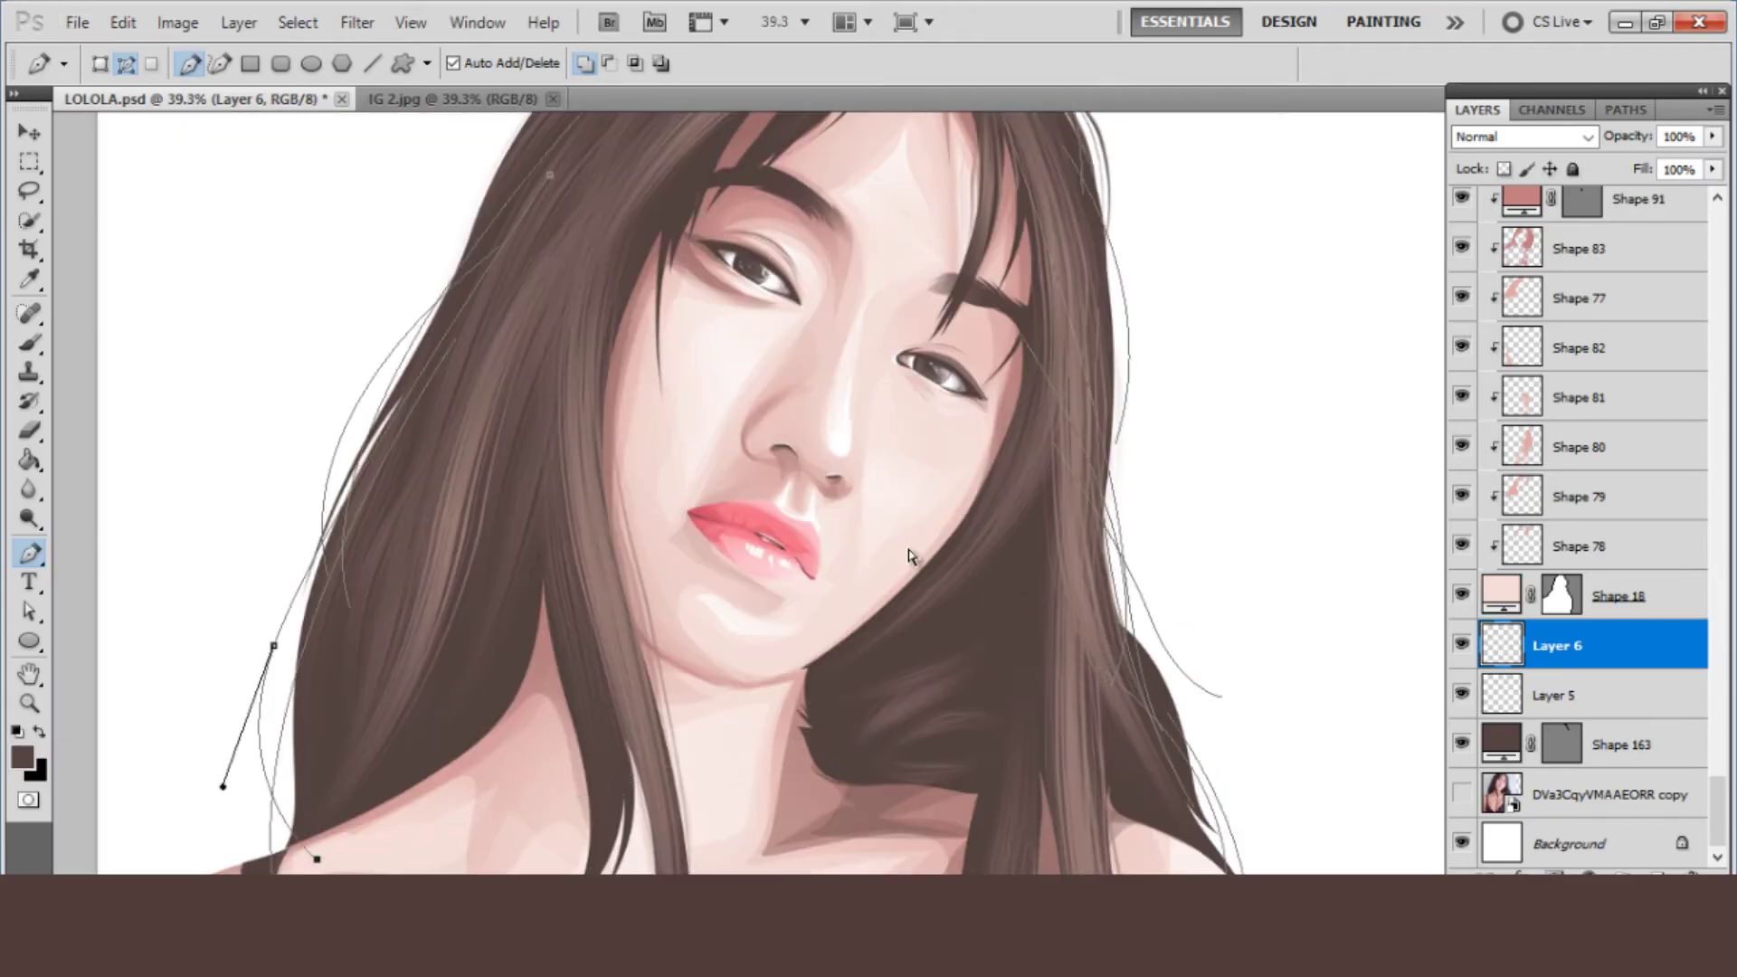
pyautogui.press('Escape')
pyautogui.rightClick(280, 320)
pyautogui.click(388, 485)
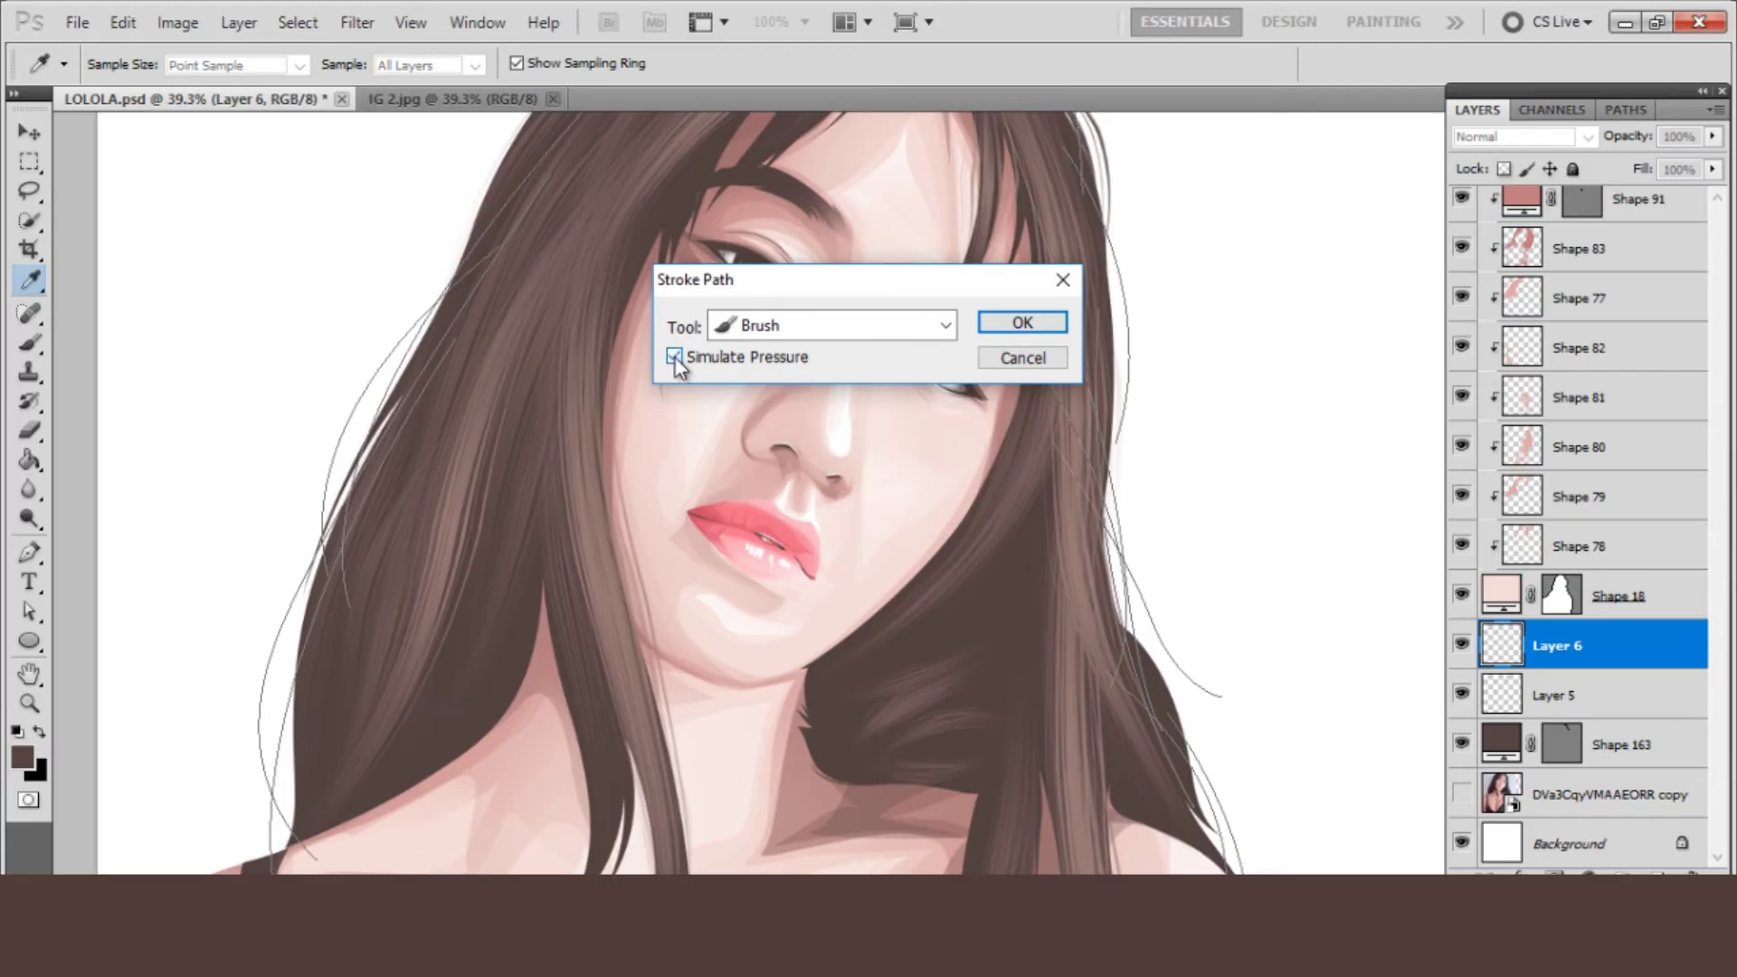
pyautogui.click(1021, 323)
pyautogui.press('p')
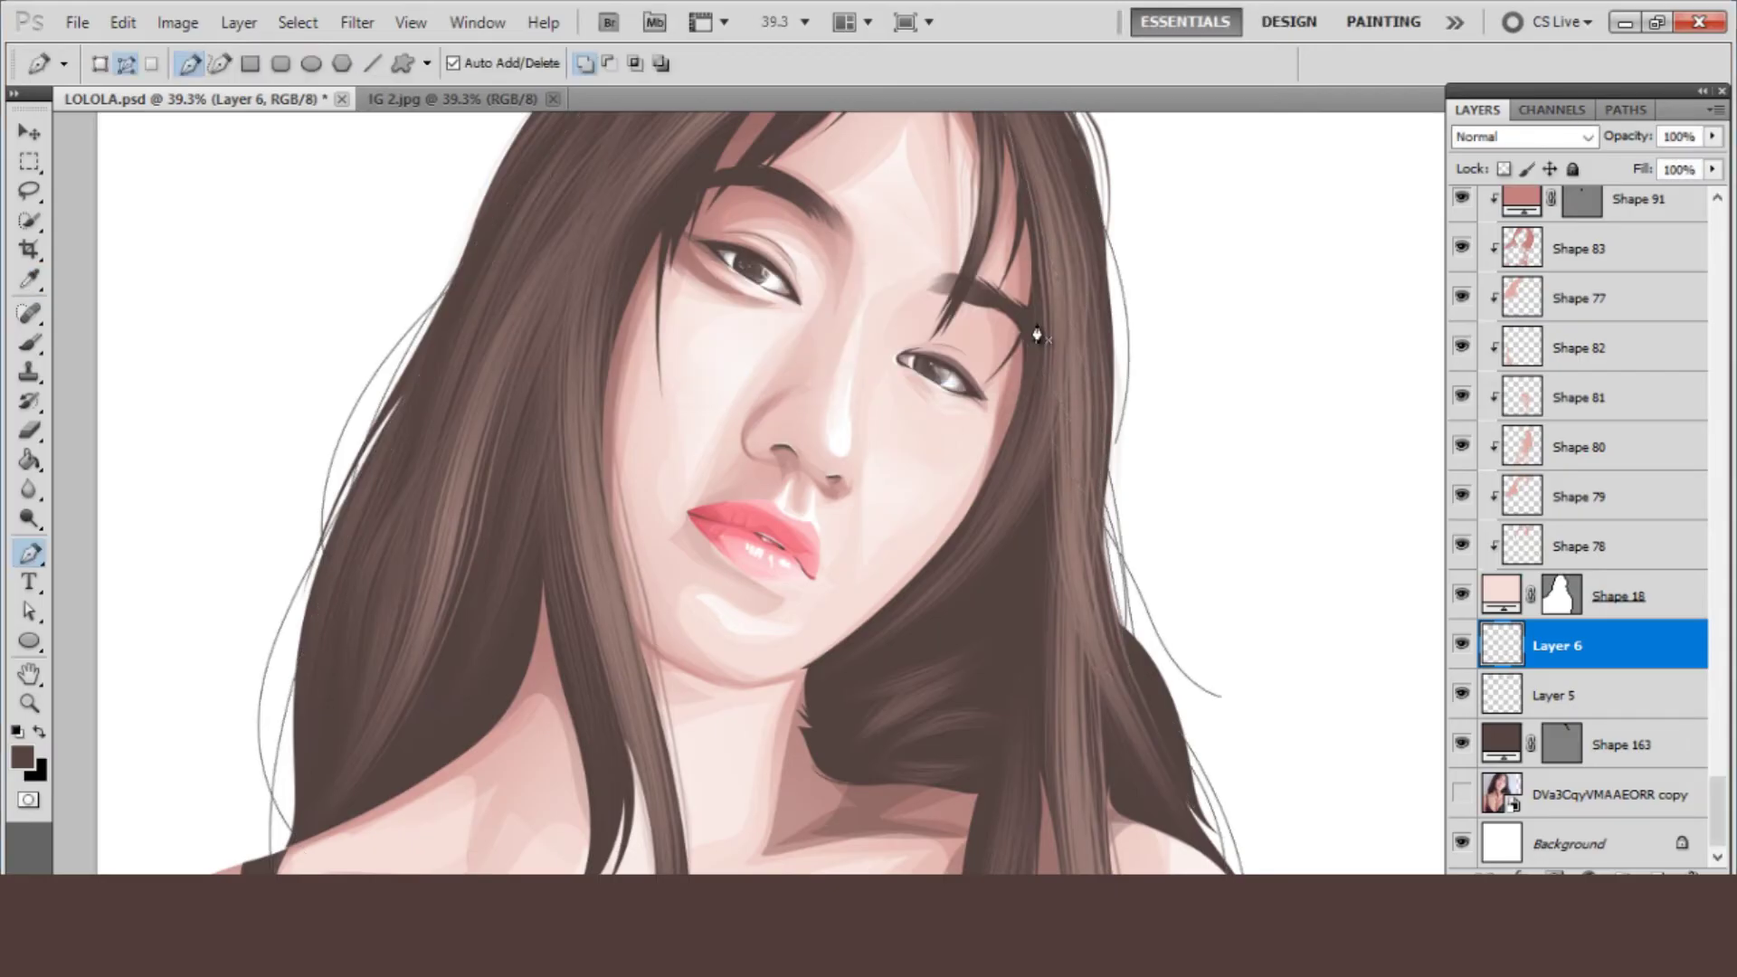
# - Adjust the brush tip and stroke one more path into a stray strand
pyautogui.scroll(3, 1151, 468)
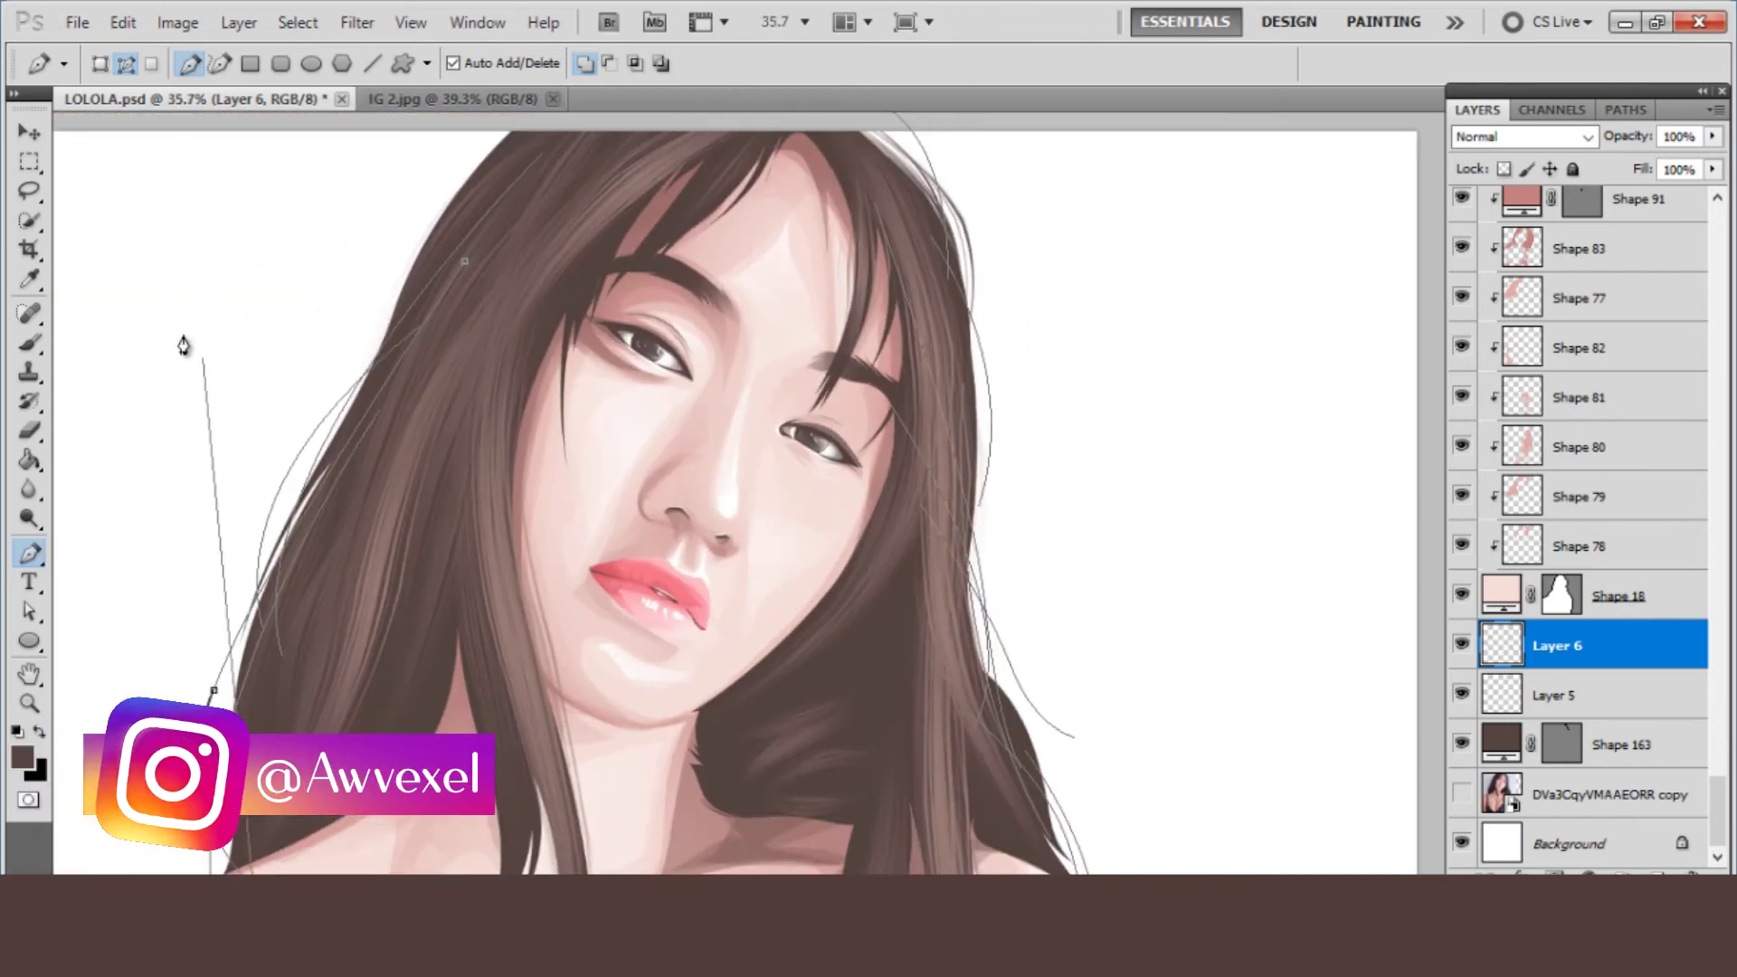
pyautogui.click(29, 342)
pyautogui.click(127, 65)
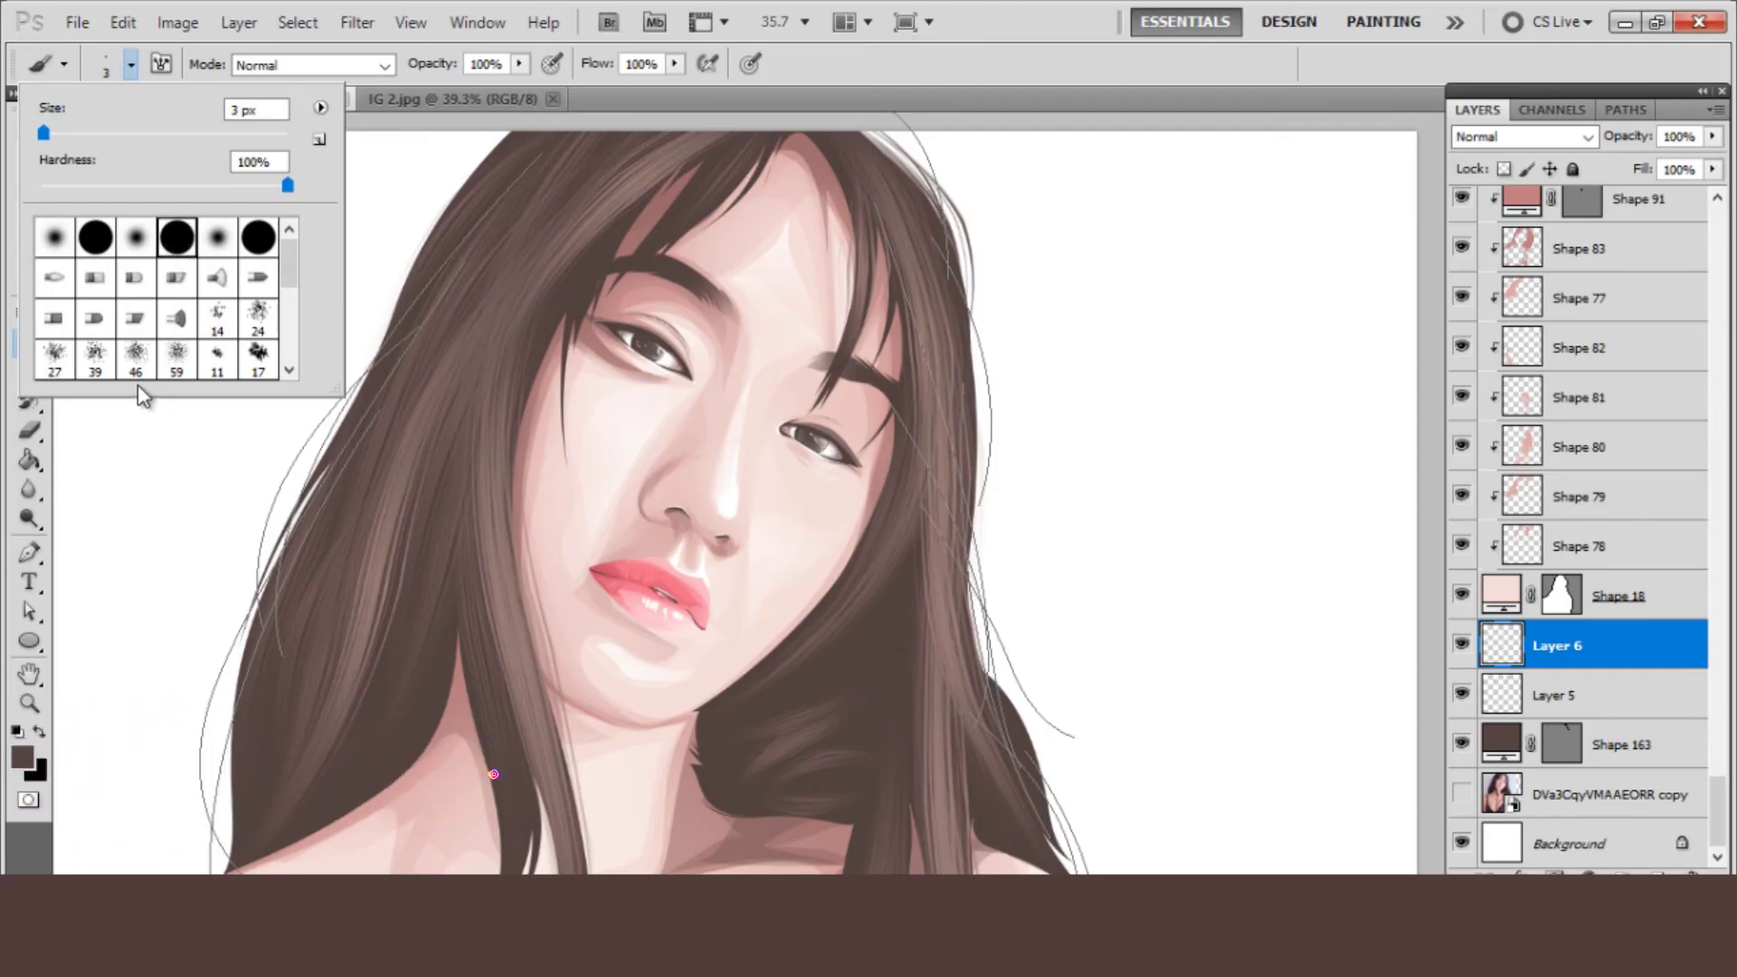
pyautogui.click(29, 552)
pyautogui.rightClick(134, 491)
pyautogui.click(234, 665)
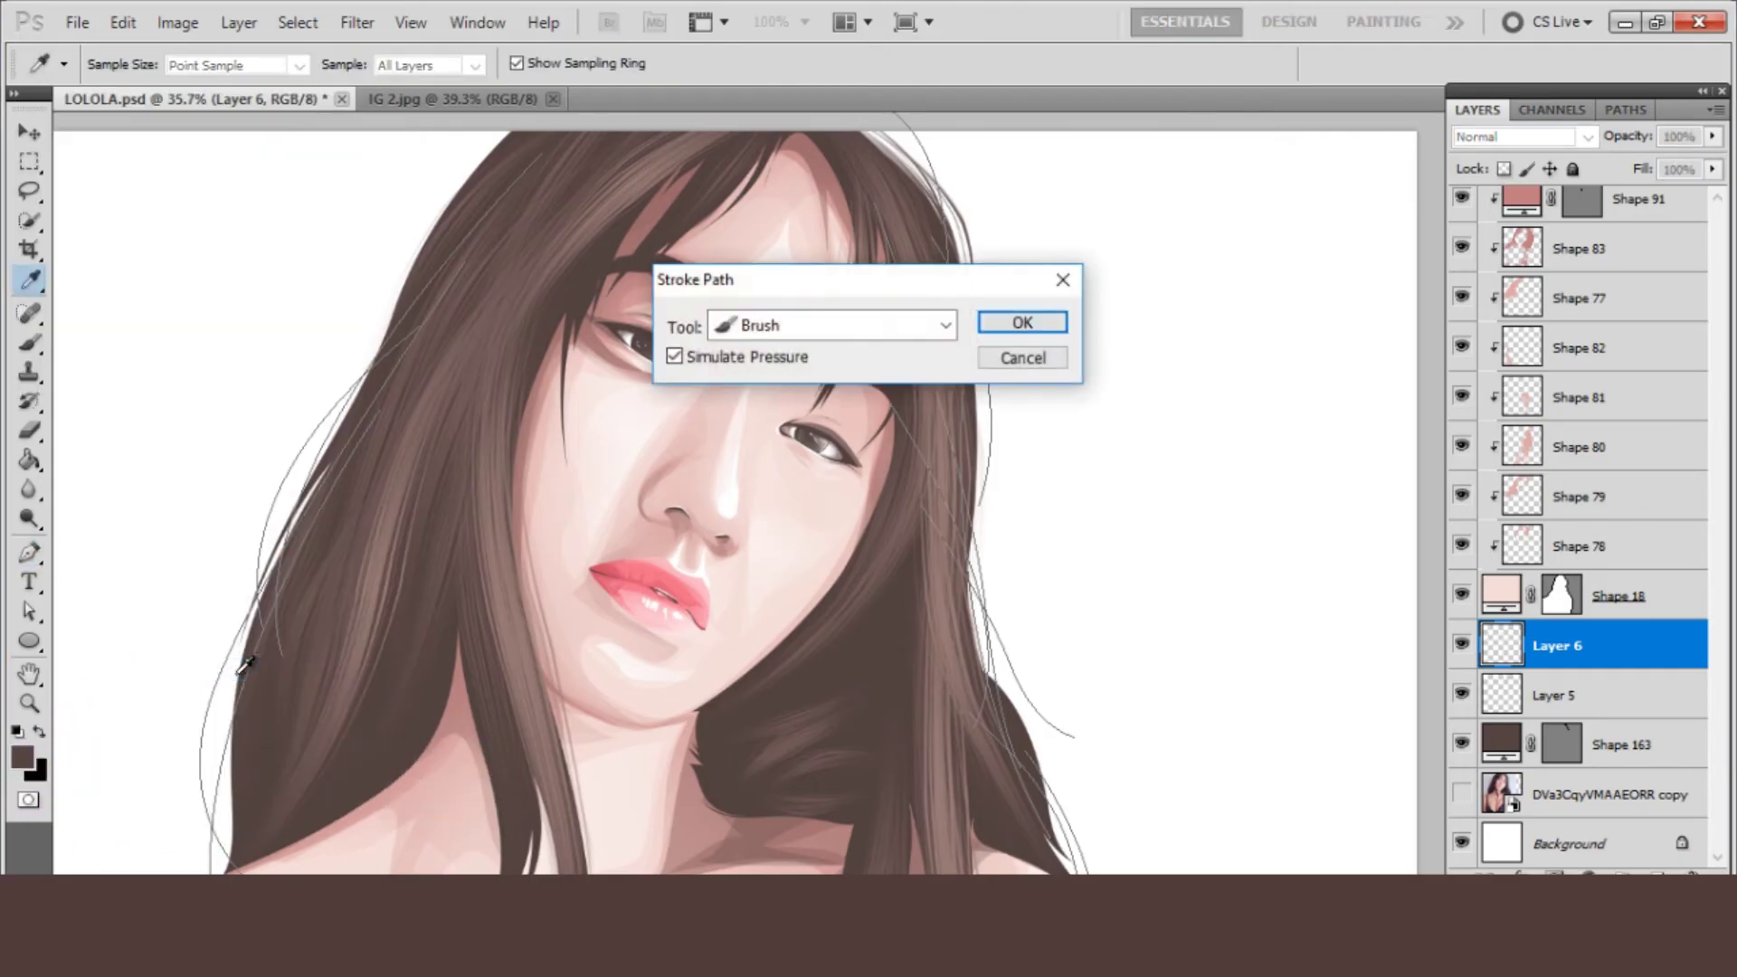
pyautogui.press('Return')
pyautogui.press('Return')
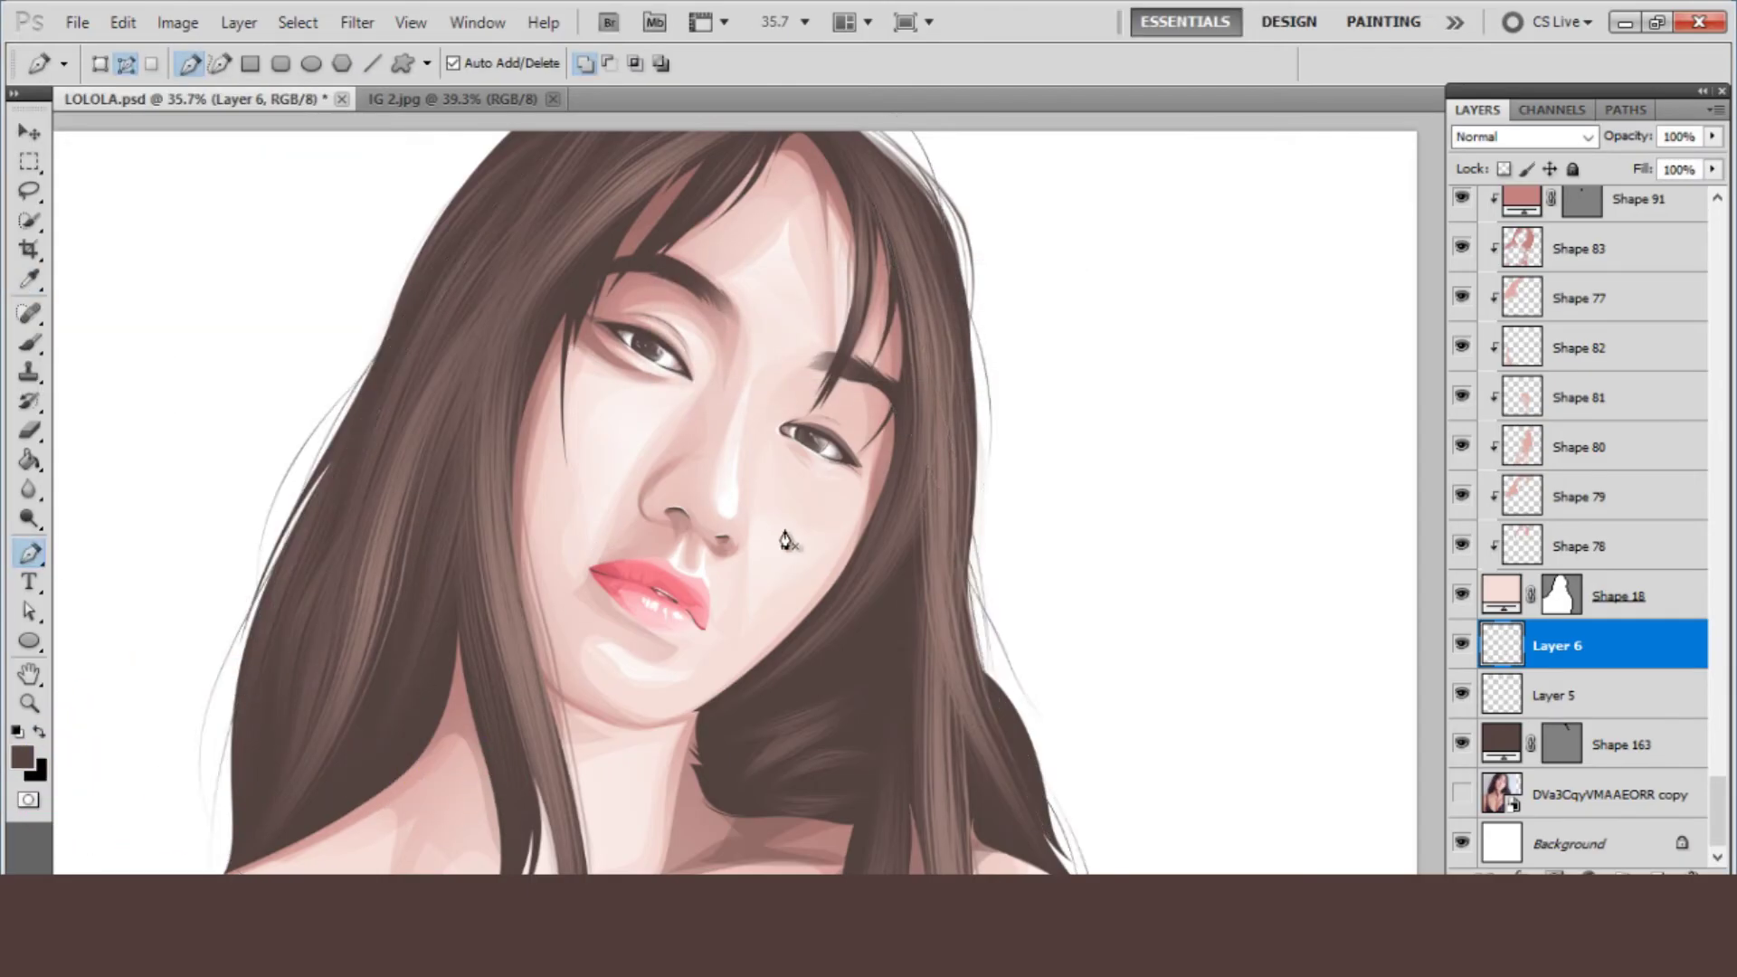
pyautogui.scroll(5, 947, 570)
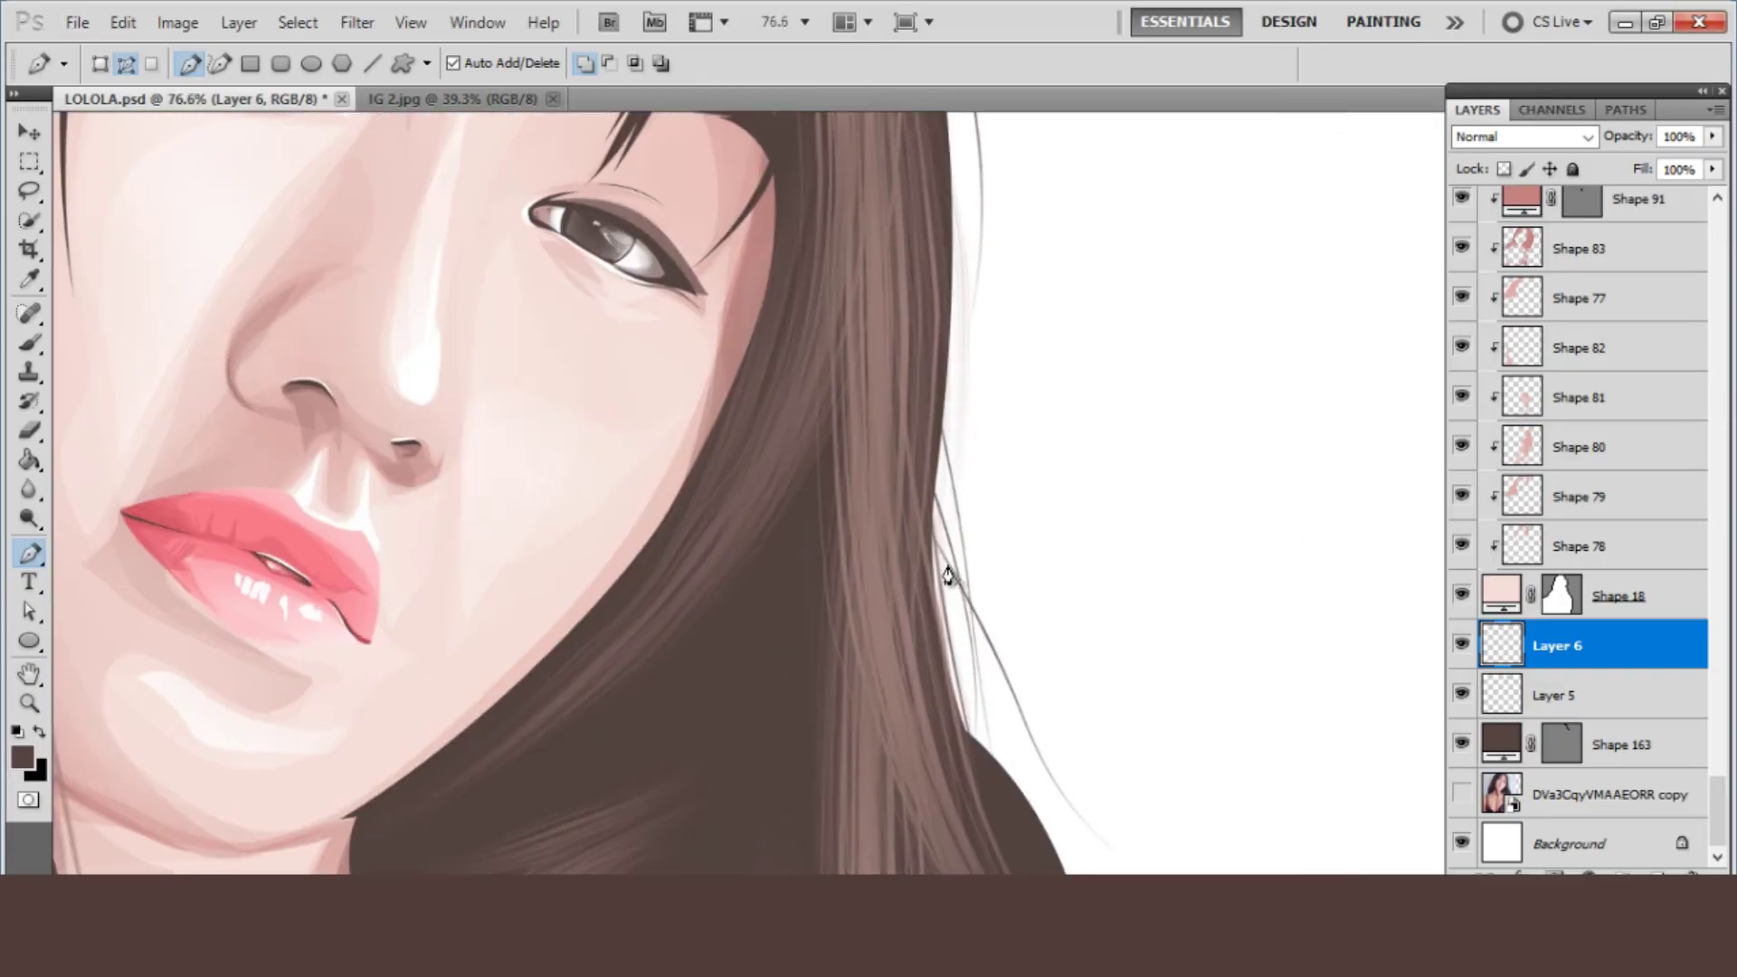
# - Over the reference photo, trace strand paths along the hair's top, left and right edges
pyautogui.scroll(-5, 947, 576)
pyautogui.click(1466, 792)
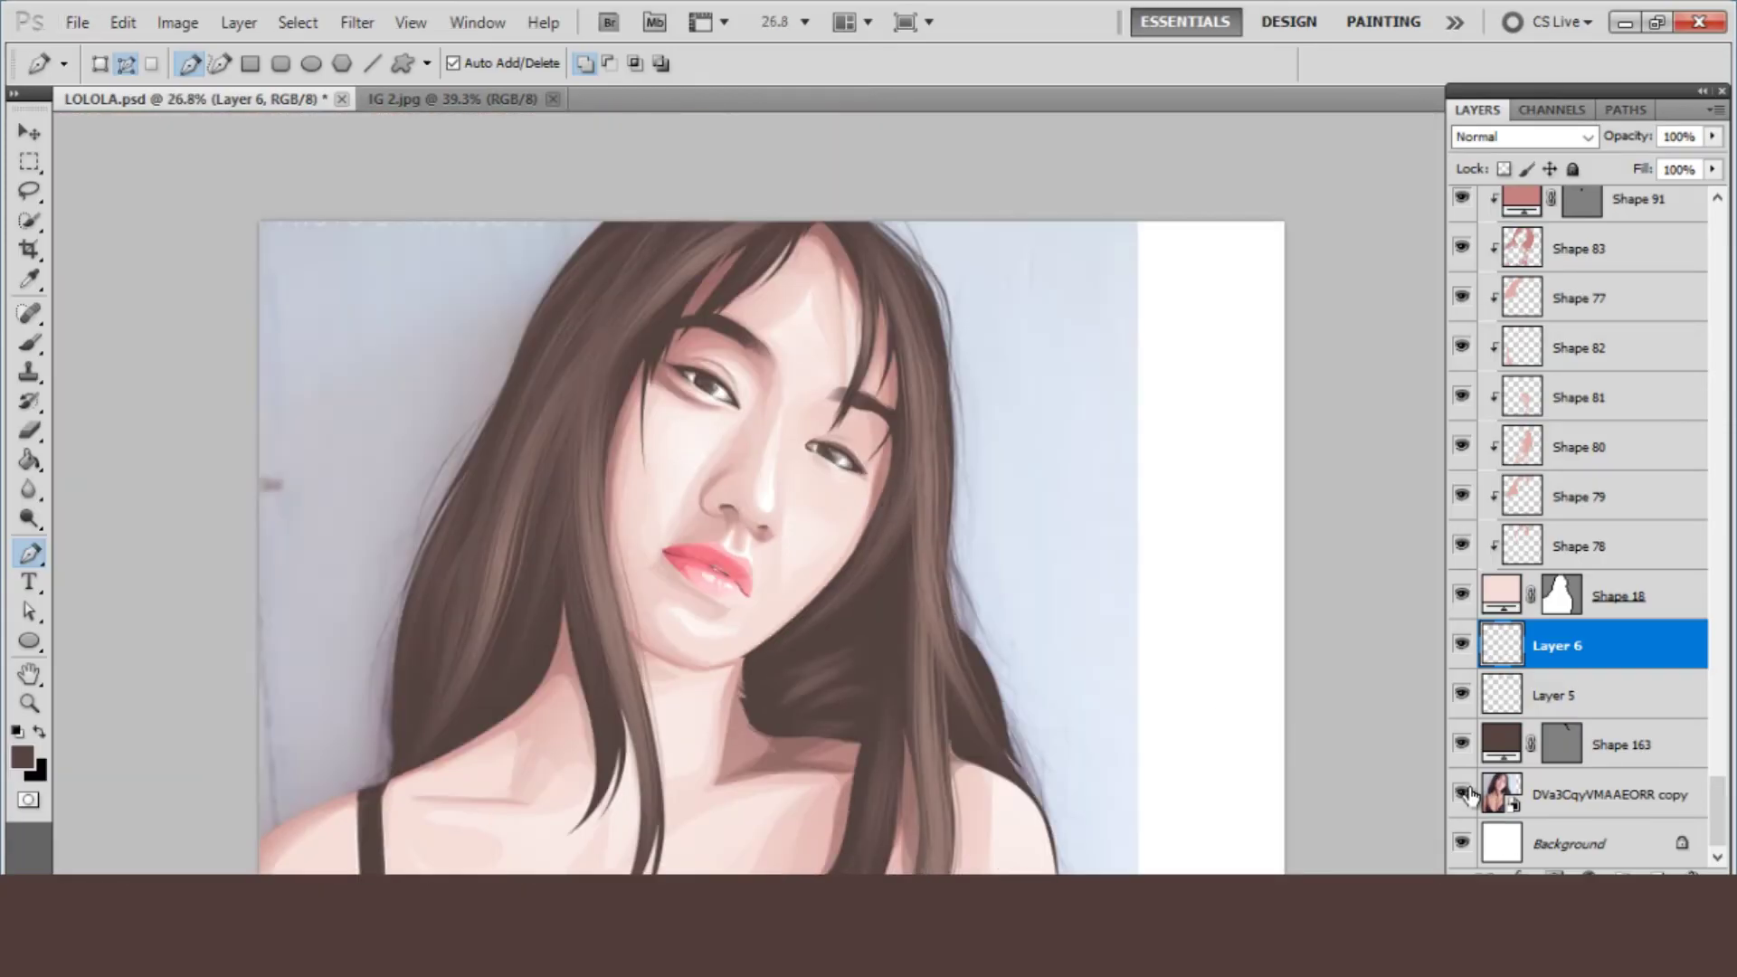
pyautogui.click(606, 241)
pyautogui.moveTo(482, 493); pyautogui.dragTo(487, 697)
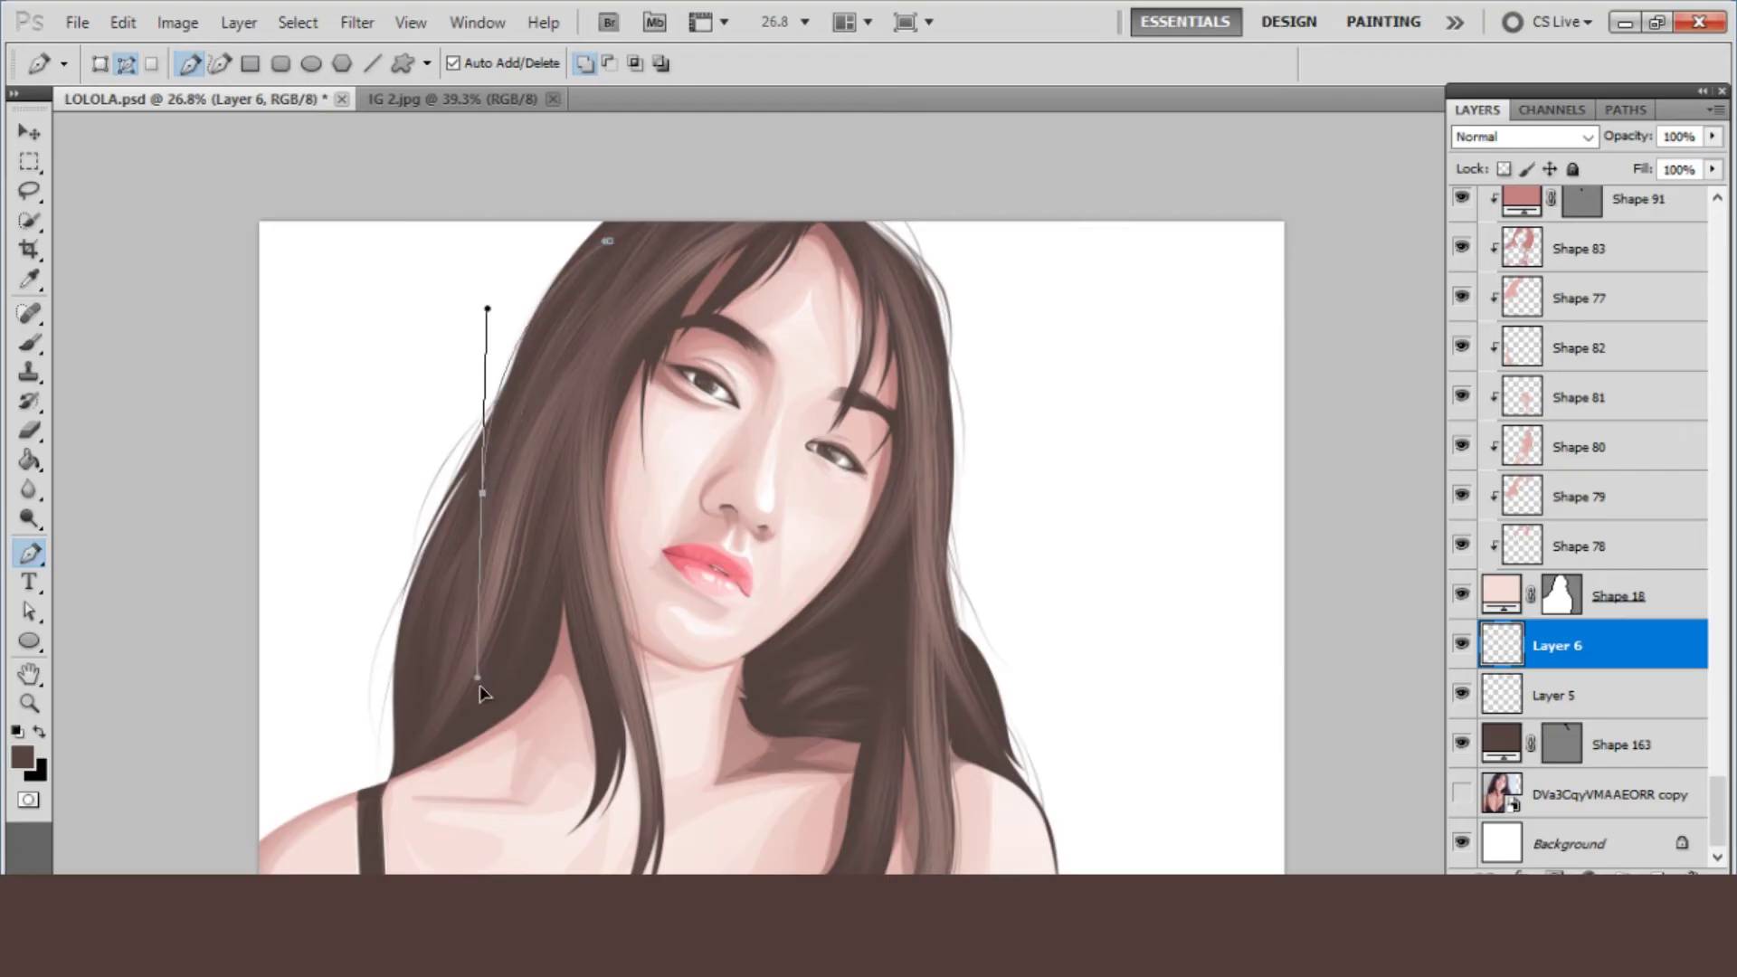
pyautogui.hotkey('ctrl', 'z')
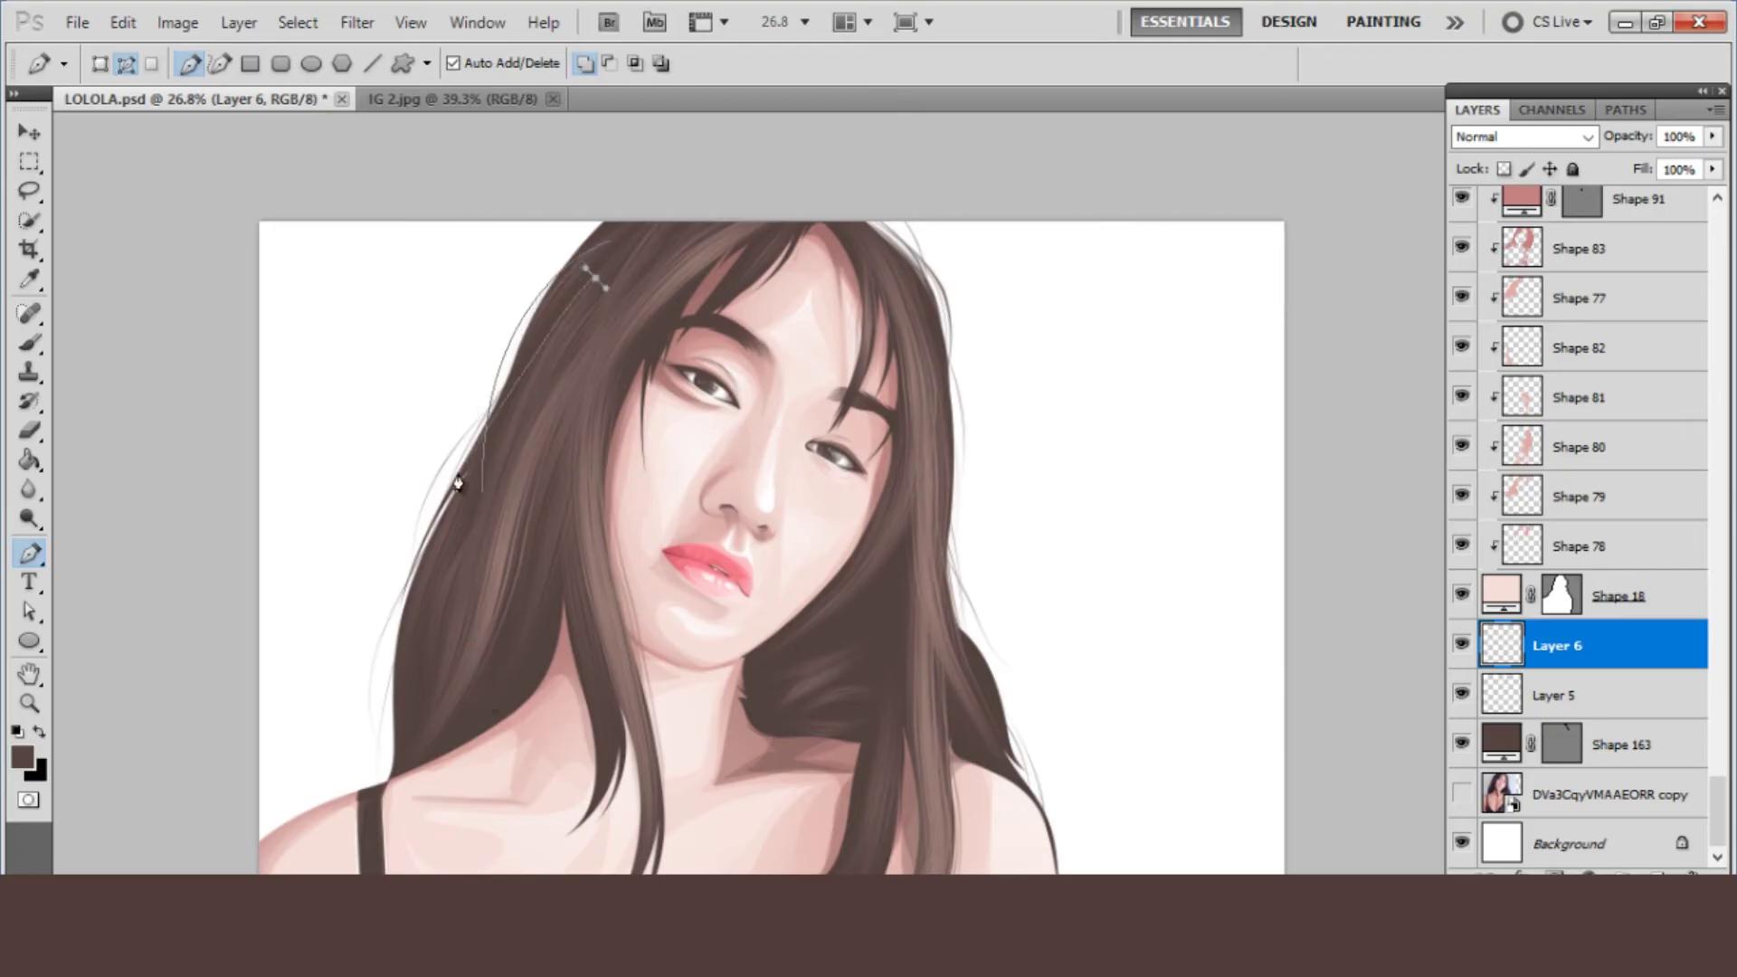
pyautogui.moveTo(457, 472); pyautogui.dragTo(429, 577)
pyautogui.click(368, 581)
pyautogui.moveTo(955, 593); pyautogui.dragTo(977, 697)
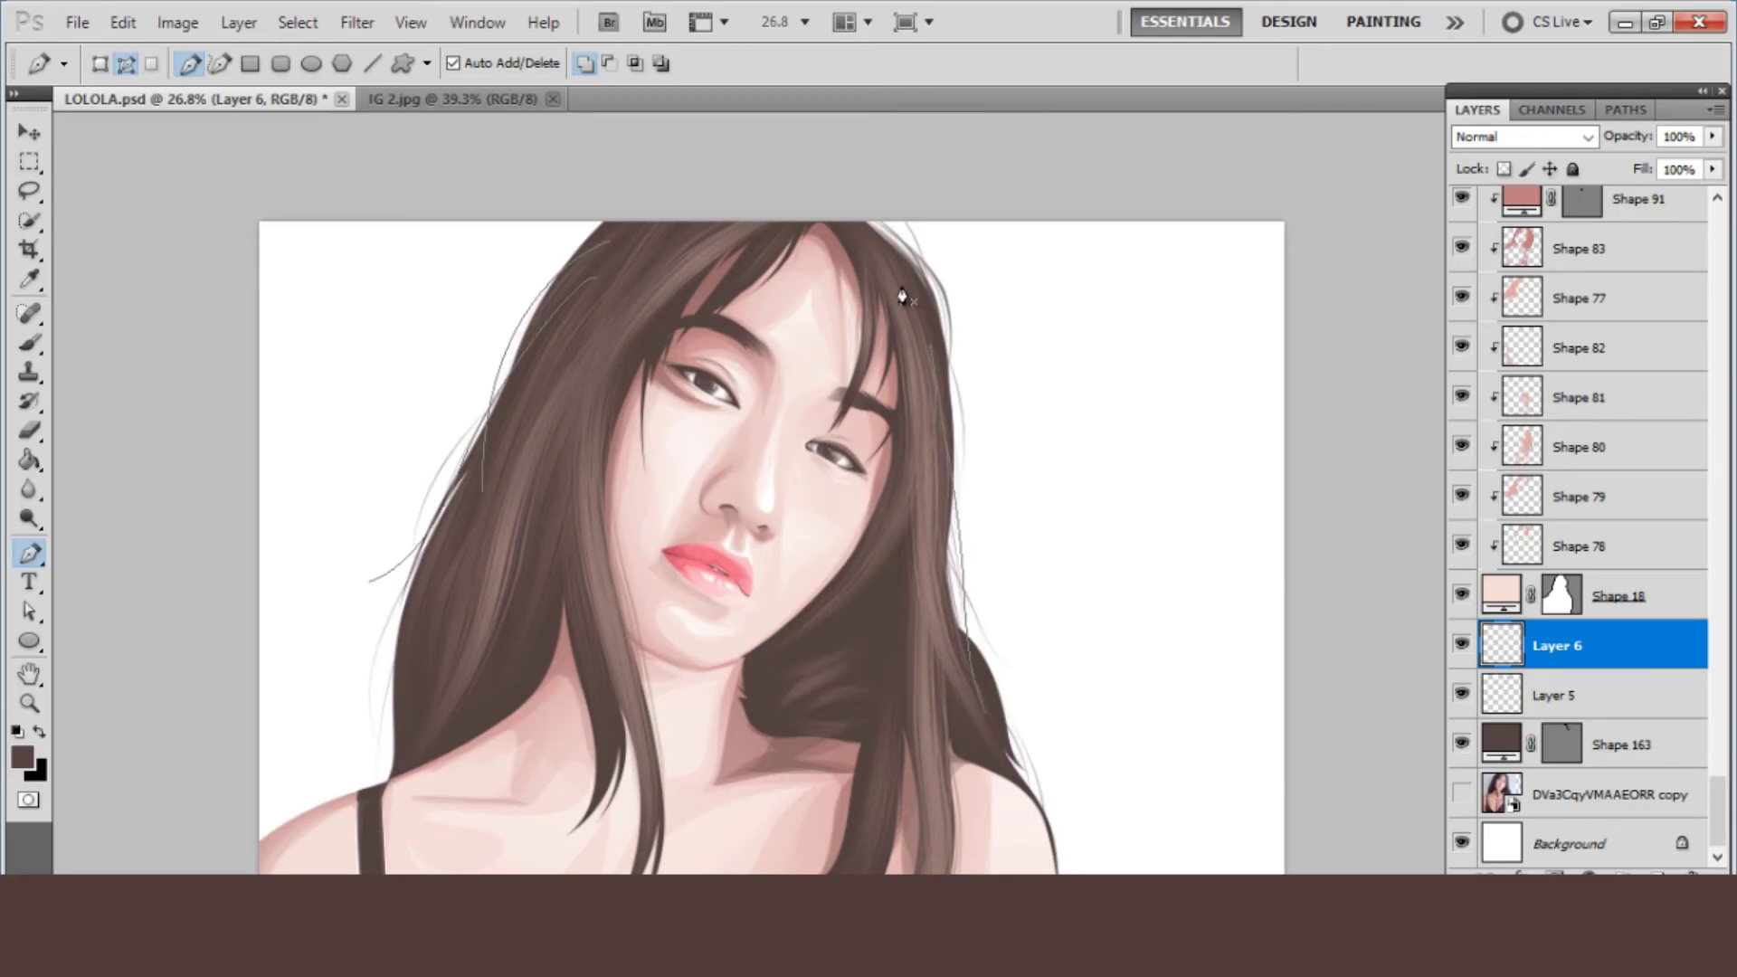
pyautogui.moveTo(954, 452); pyautogui.dragTo(988, 697)
pyautogui.click(1018, 645)
# - Redraw a flyaway strand from the crown down the left hair and stroke it with the brush
pyautogui.click(395, 594)
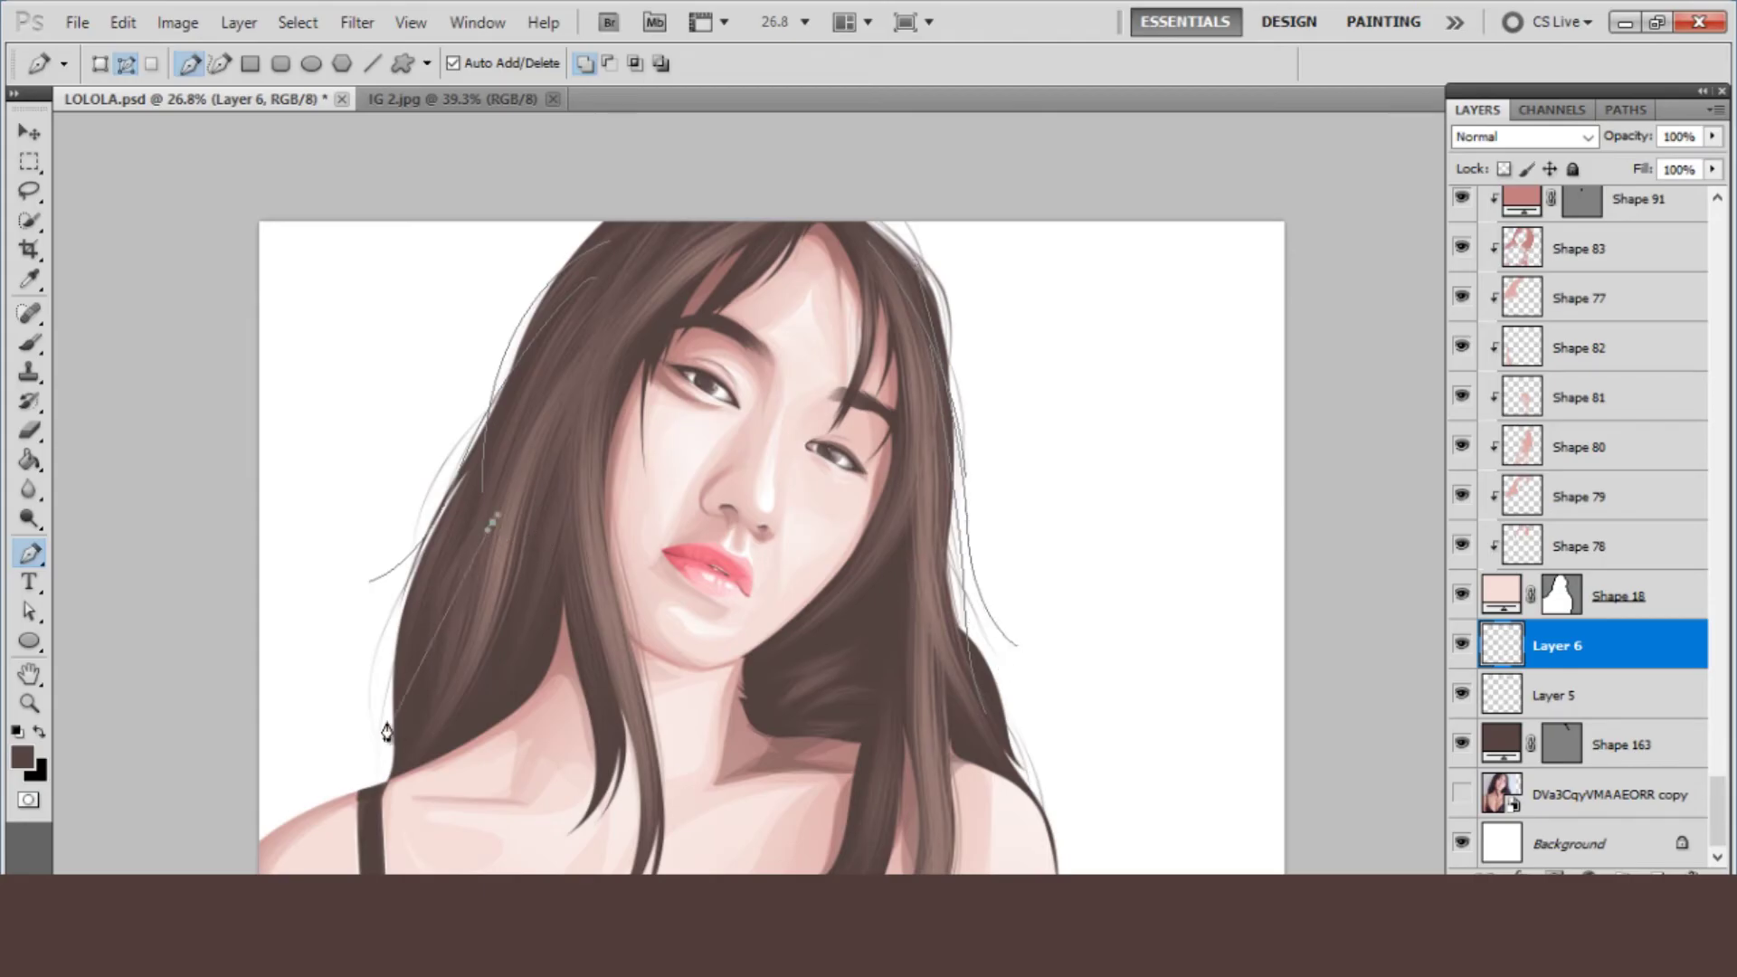
pyautogui.moveTo(389, 718)
pyautogui.mouseDown()
pyautogui.moveTo(383, 834)
pyautogui.moveTo(310, 828)
pyautogui.mouseUp()
pyautogui.hotkey('ctrl', 'alt', 'z')
pyautogui.hotkey('ctrl', 'alt', 'z')
pyautogui.click(420, 636)
pyautogui.hotkey('ctrl', 'alt', 'z')
pyautogui.hotkey('ctrl', 'alt', 'z')
pyautogui.click(623, 198)
pyautogui.moveTo(543, 394); pyautogui.dragTo(563, 541)
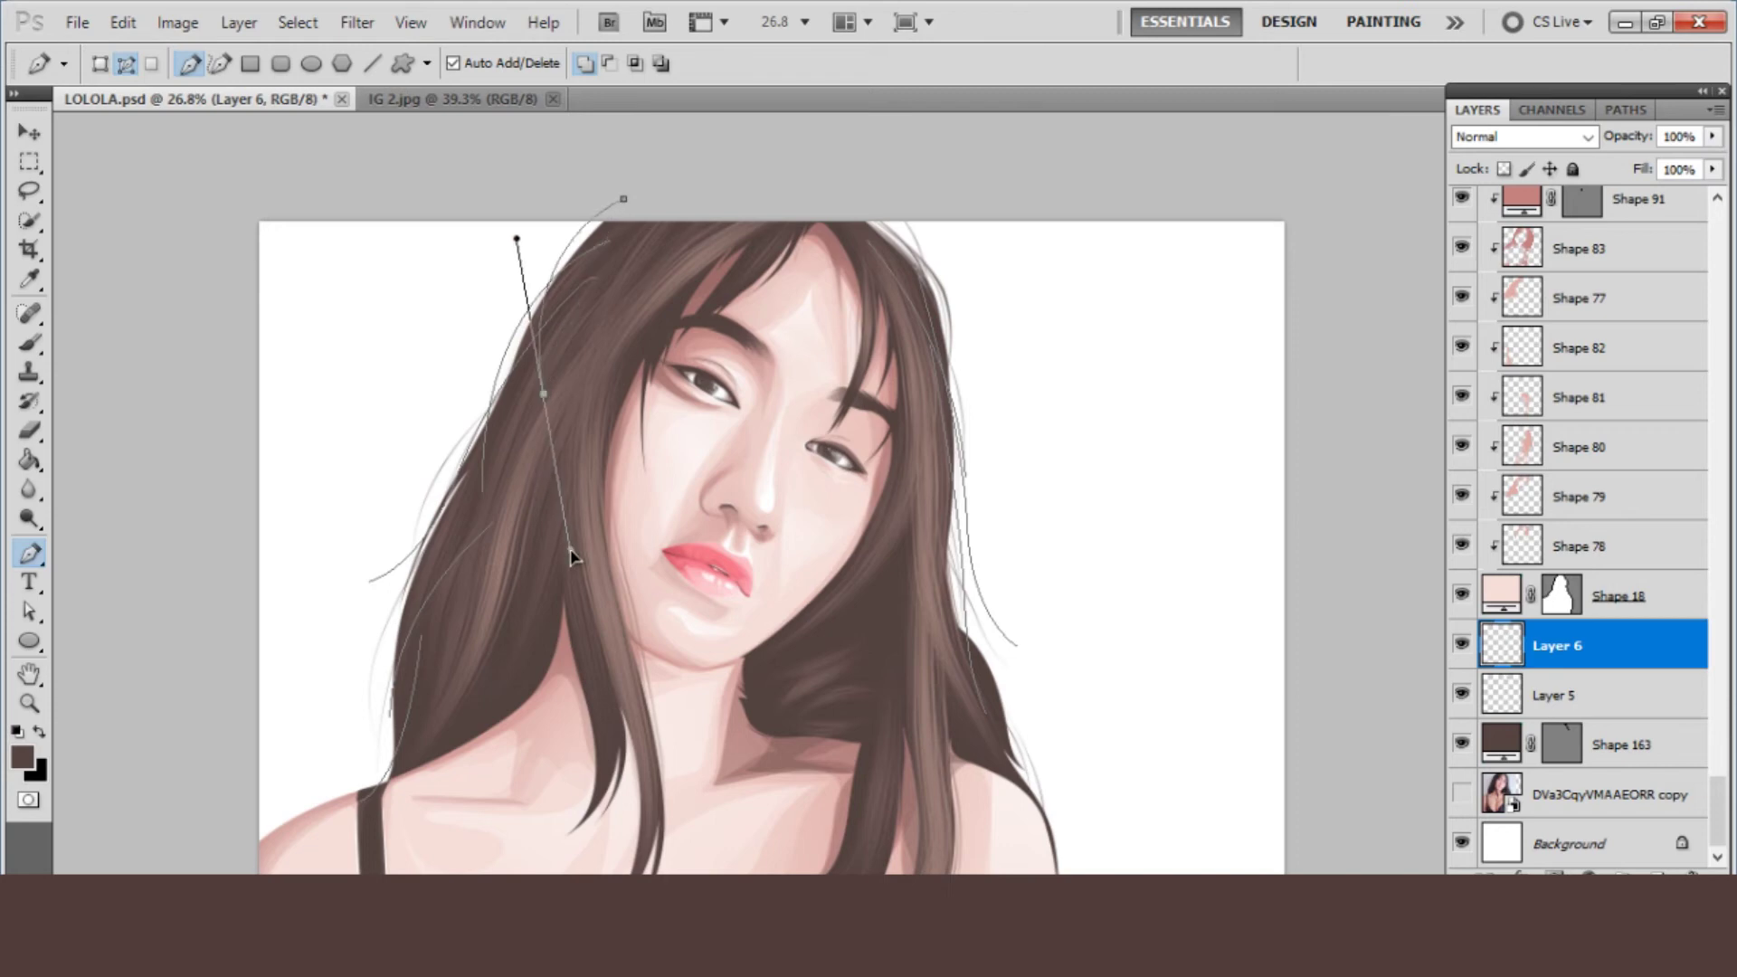
pyautogui.hotkey('ctrl', 'alt', 'z')
pyautogui.hotkey('ctrl', 'alt', 'z')
pyautogui.click(635, 205)
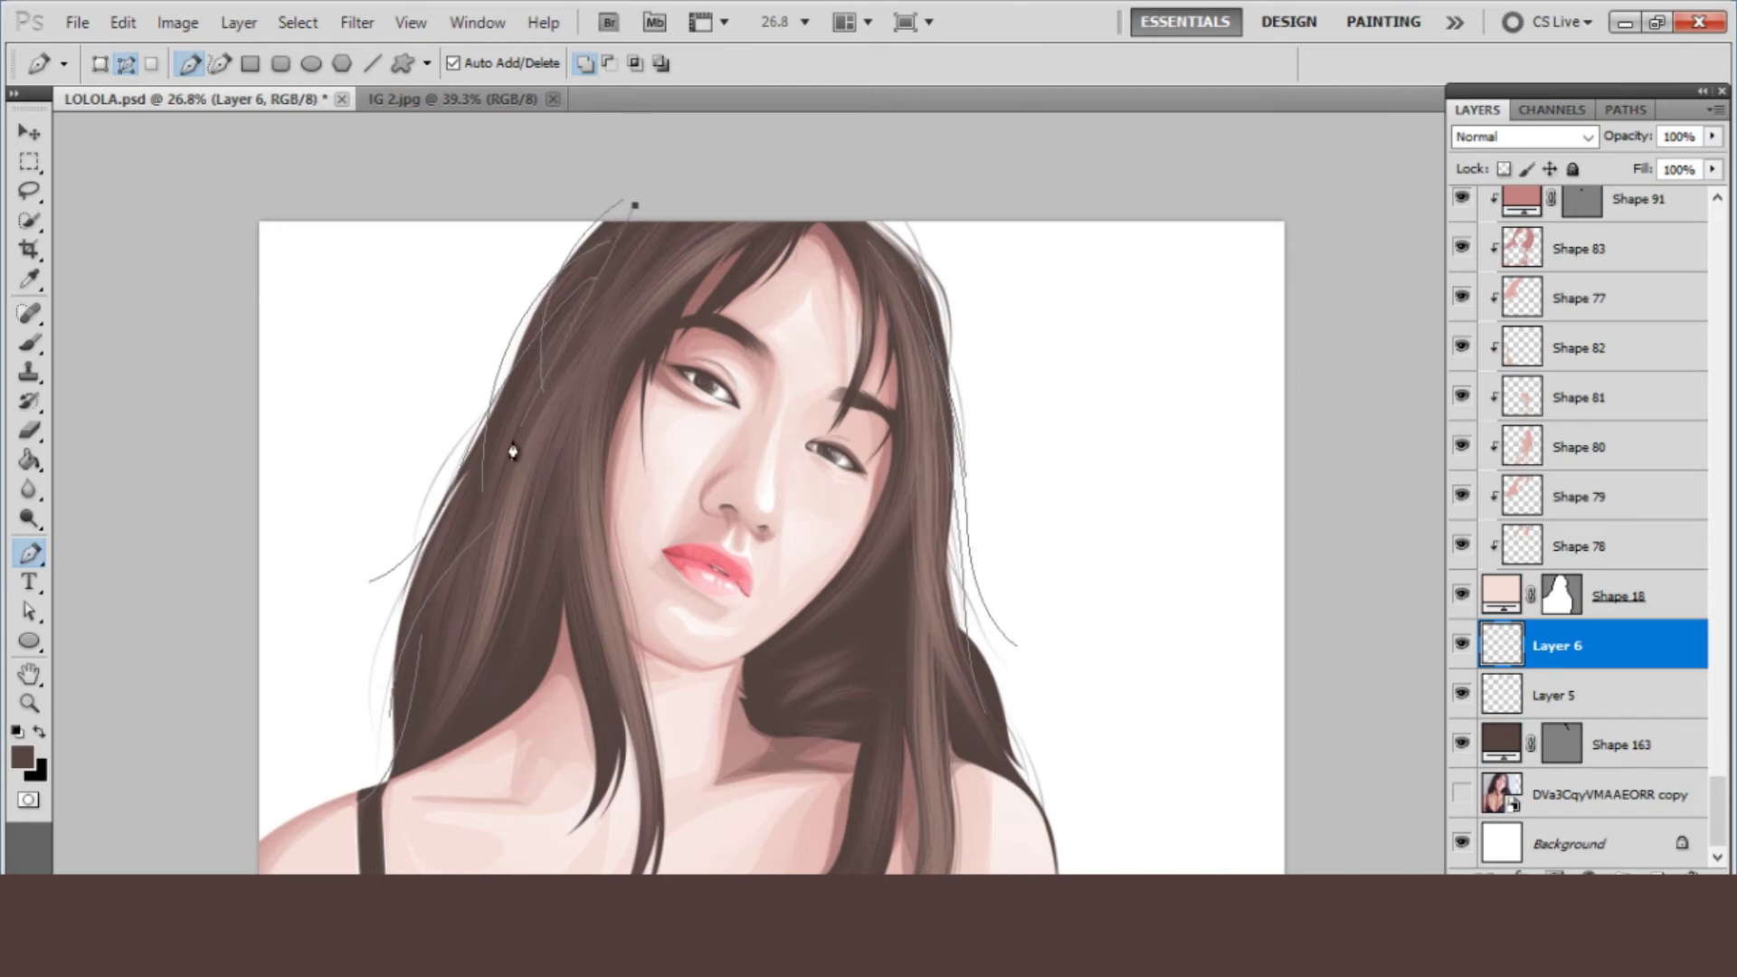
pyautogui.moveTo(505, 451); pyautogui.dragTo(522, 641)
pyautogui.rightClick(615, 414)
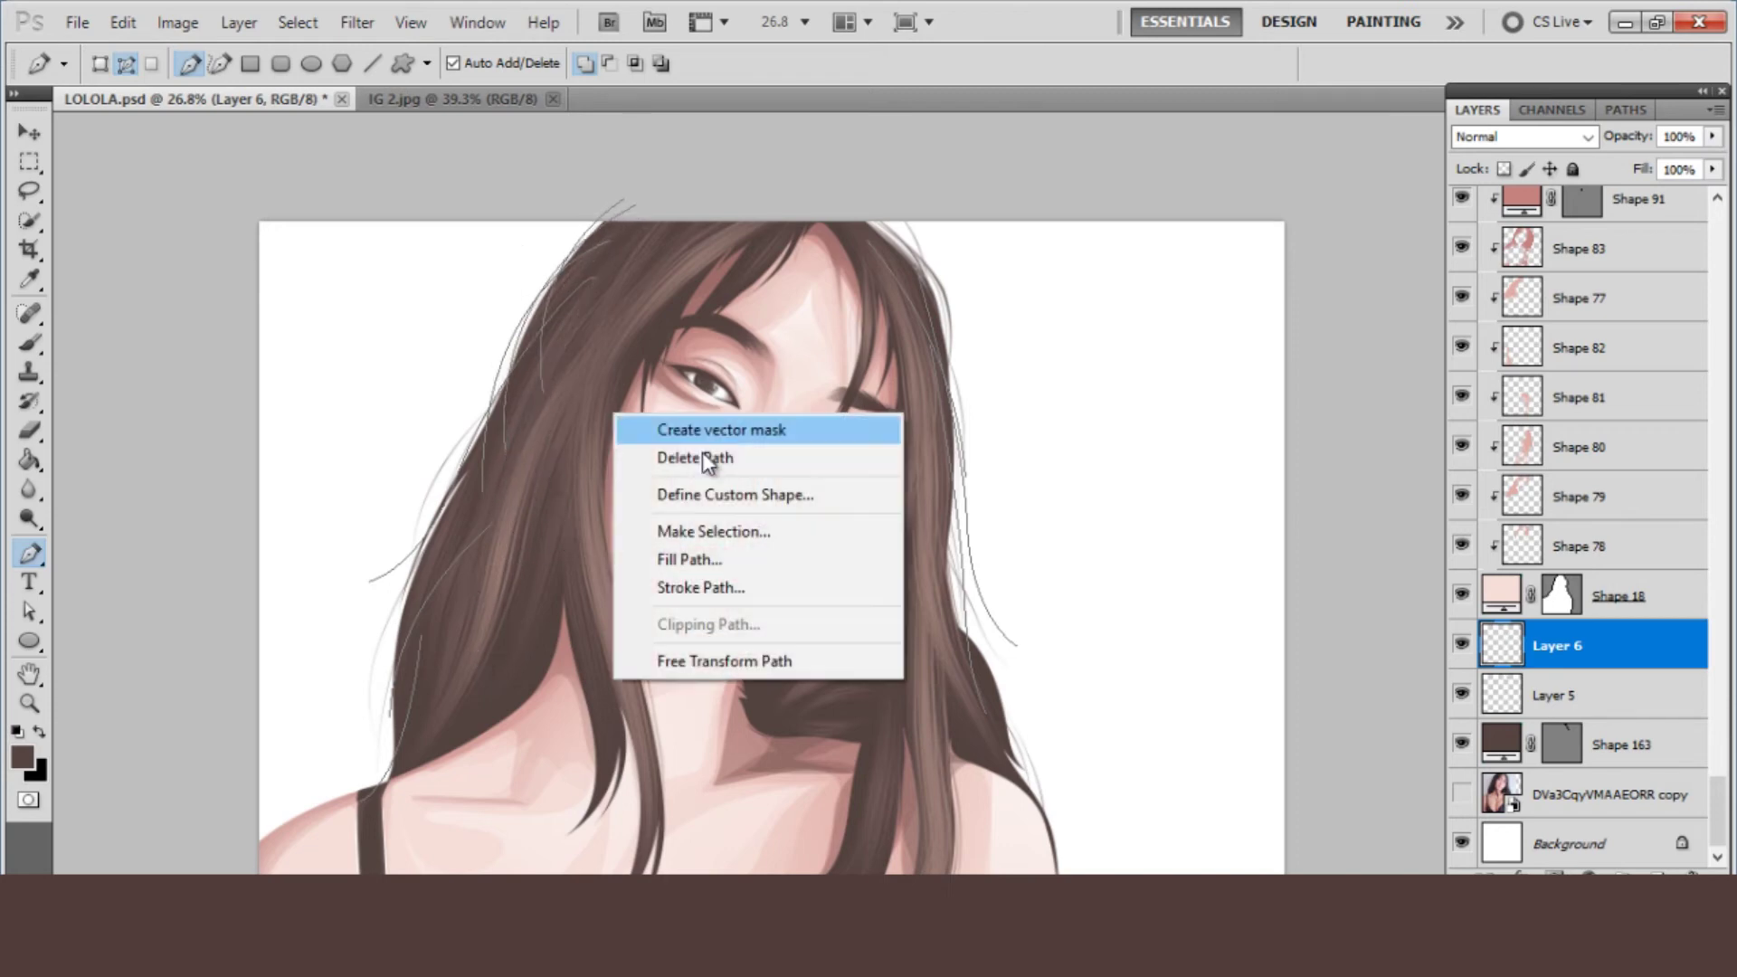
pyautogui.click(702, 584)
pyautogui.press('Return')
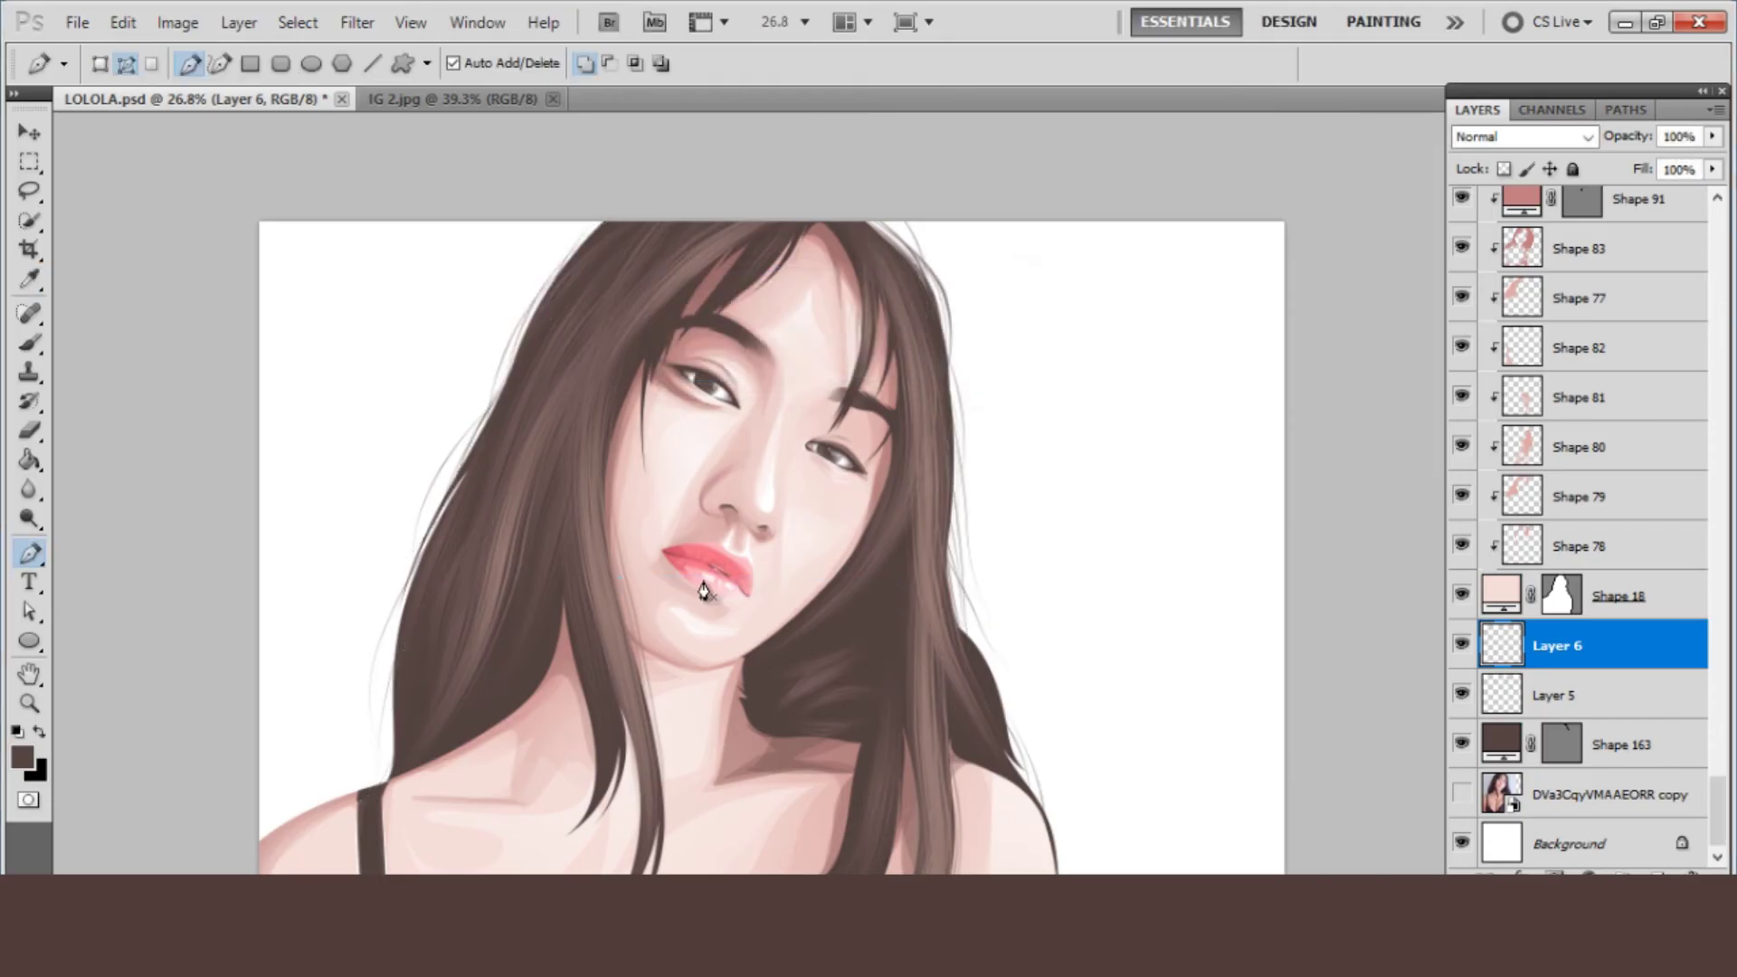
# - Make Layer 2 active and compare the artwork against the reference photo
pyautogui.scroll(-2, 728, 577)
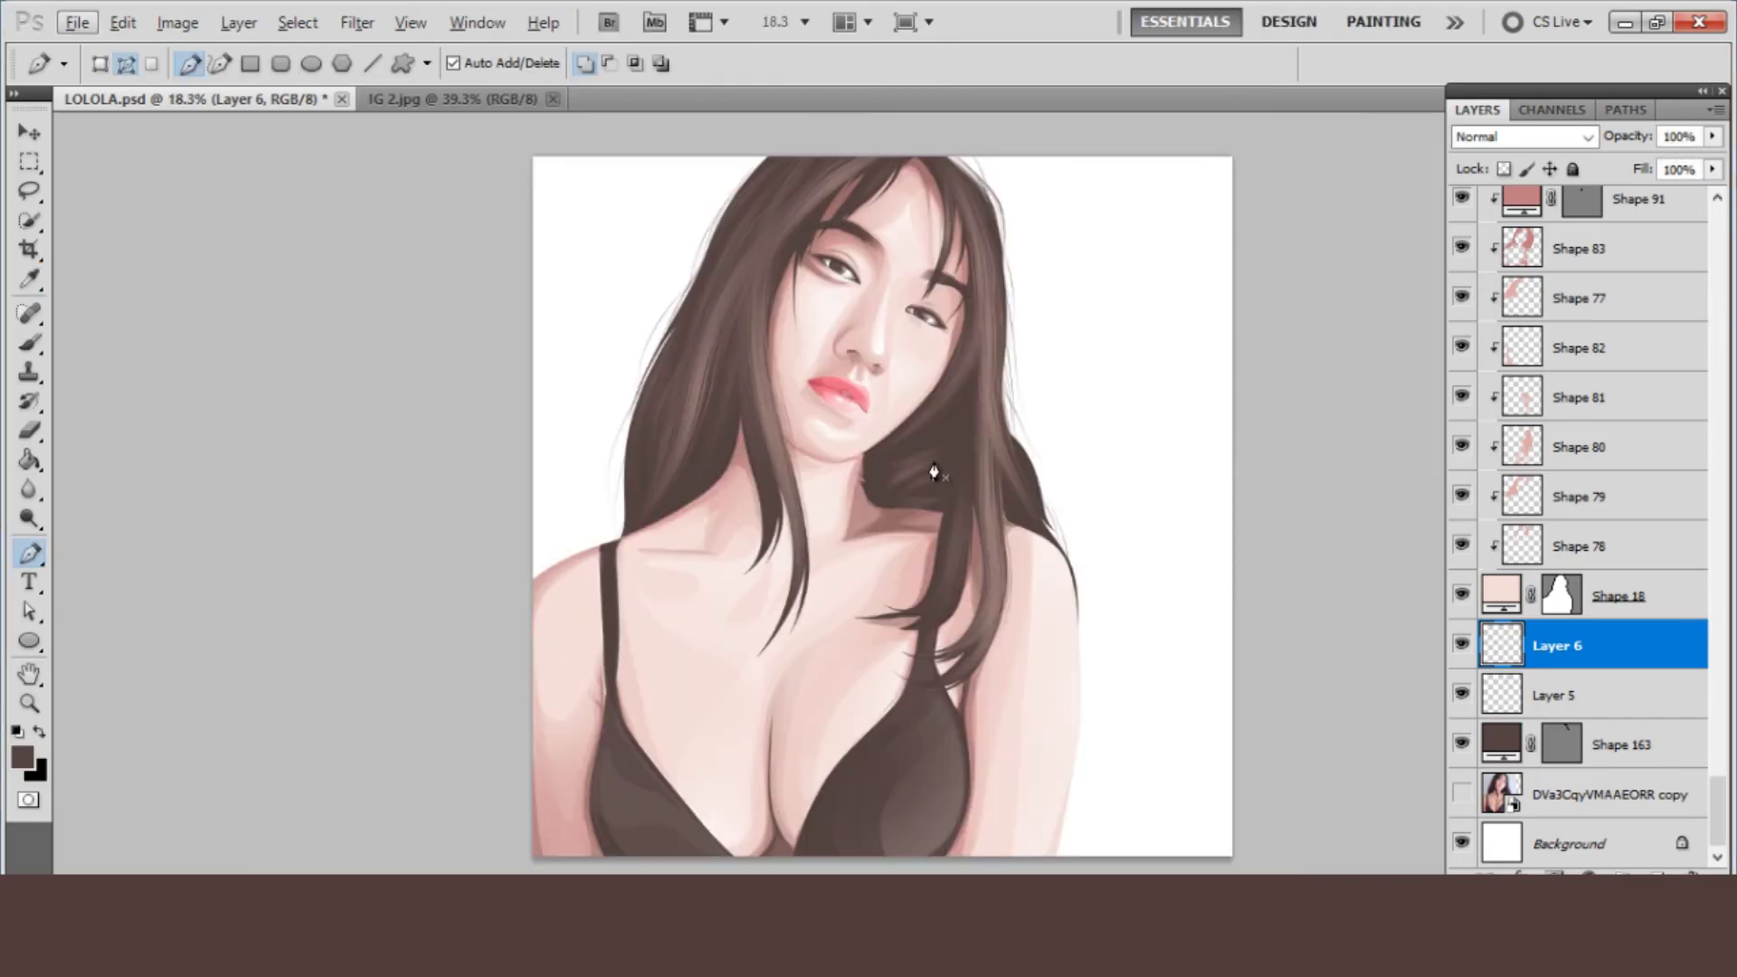
pyautogui.scroll(1, 1057, 450)
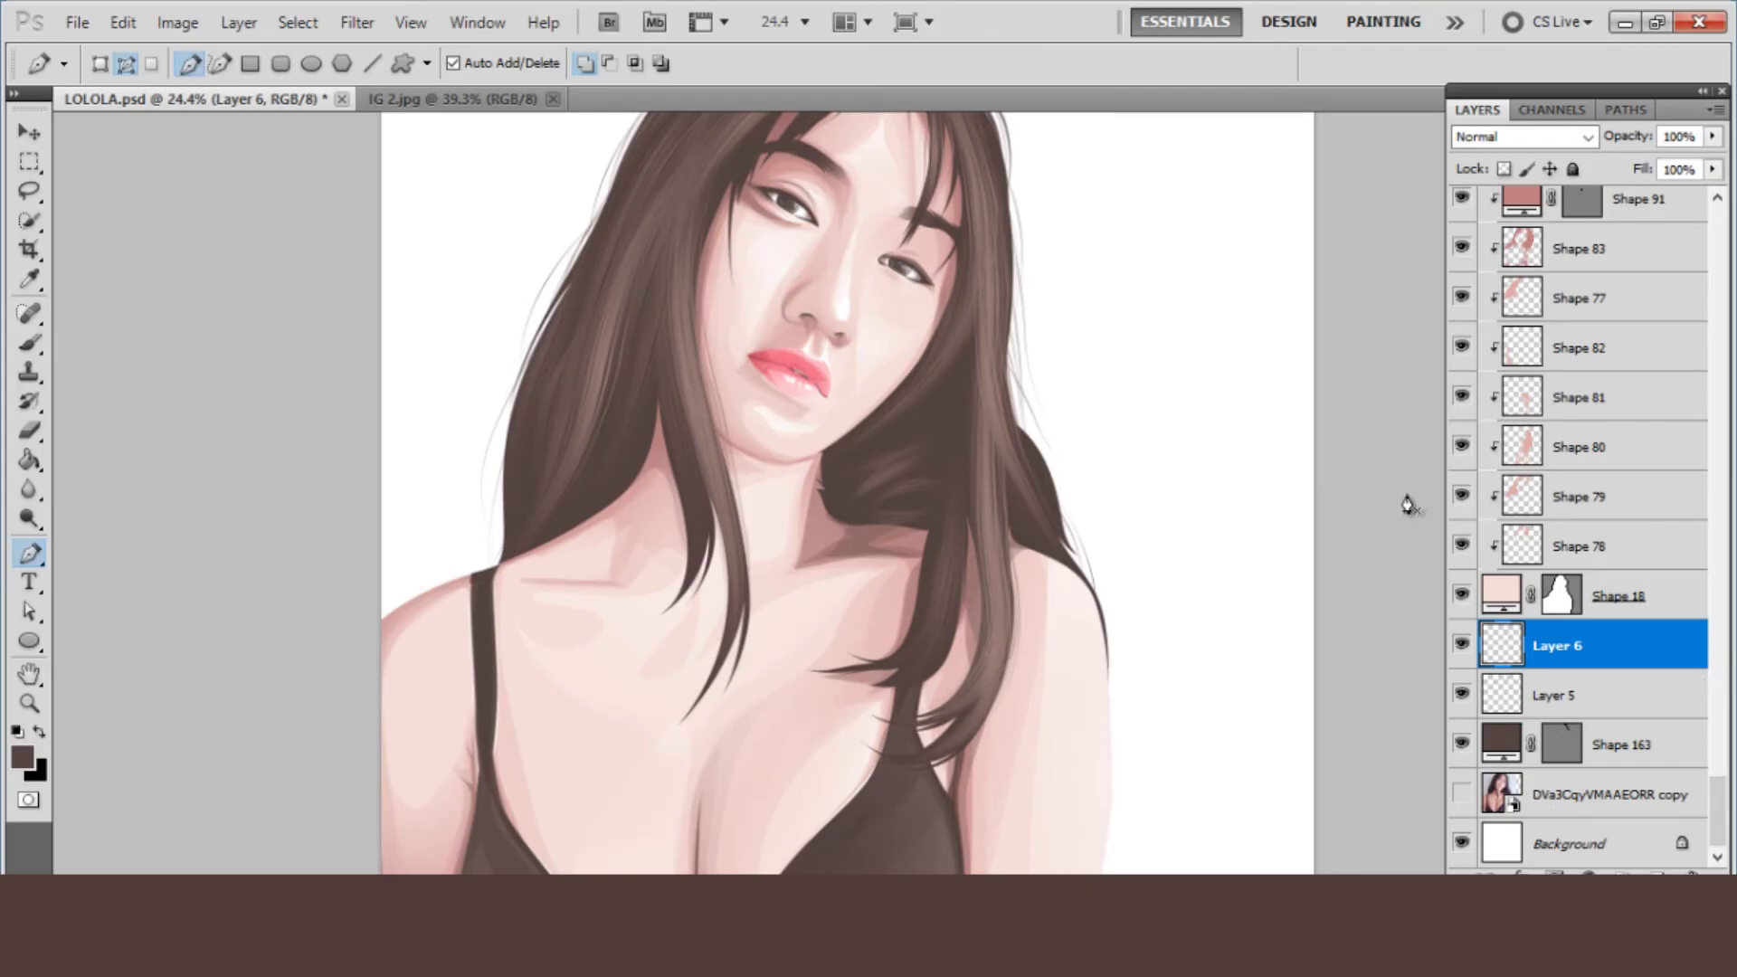
pyautogui.moveTo(1712, 755); pyautogui.dragTo(1714, 240)
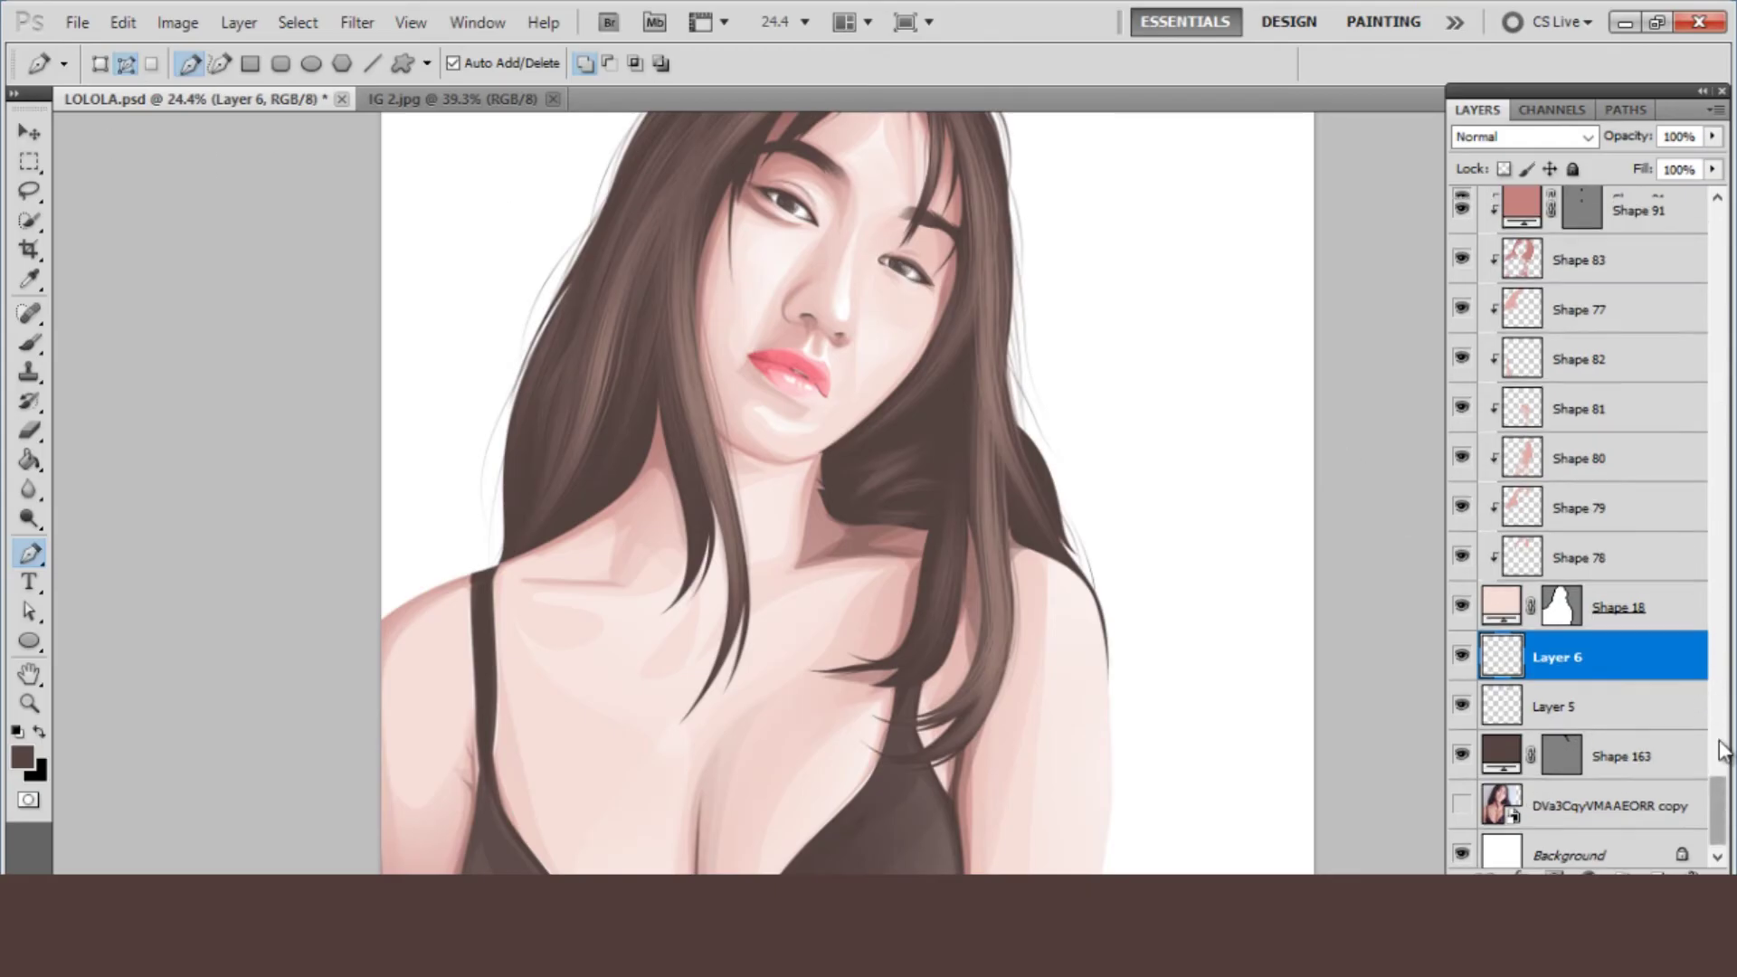
pyautogui.click(1484, 267)
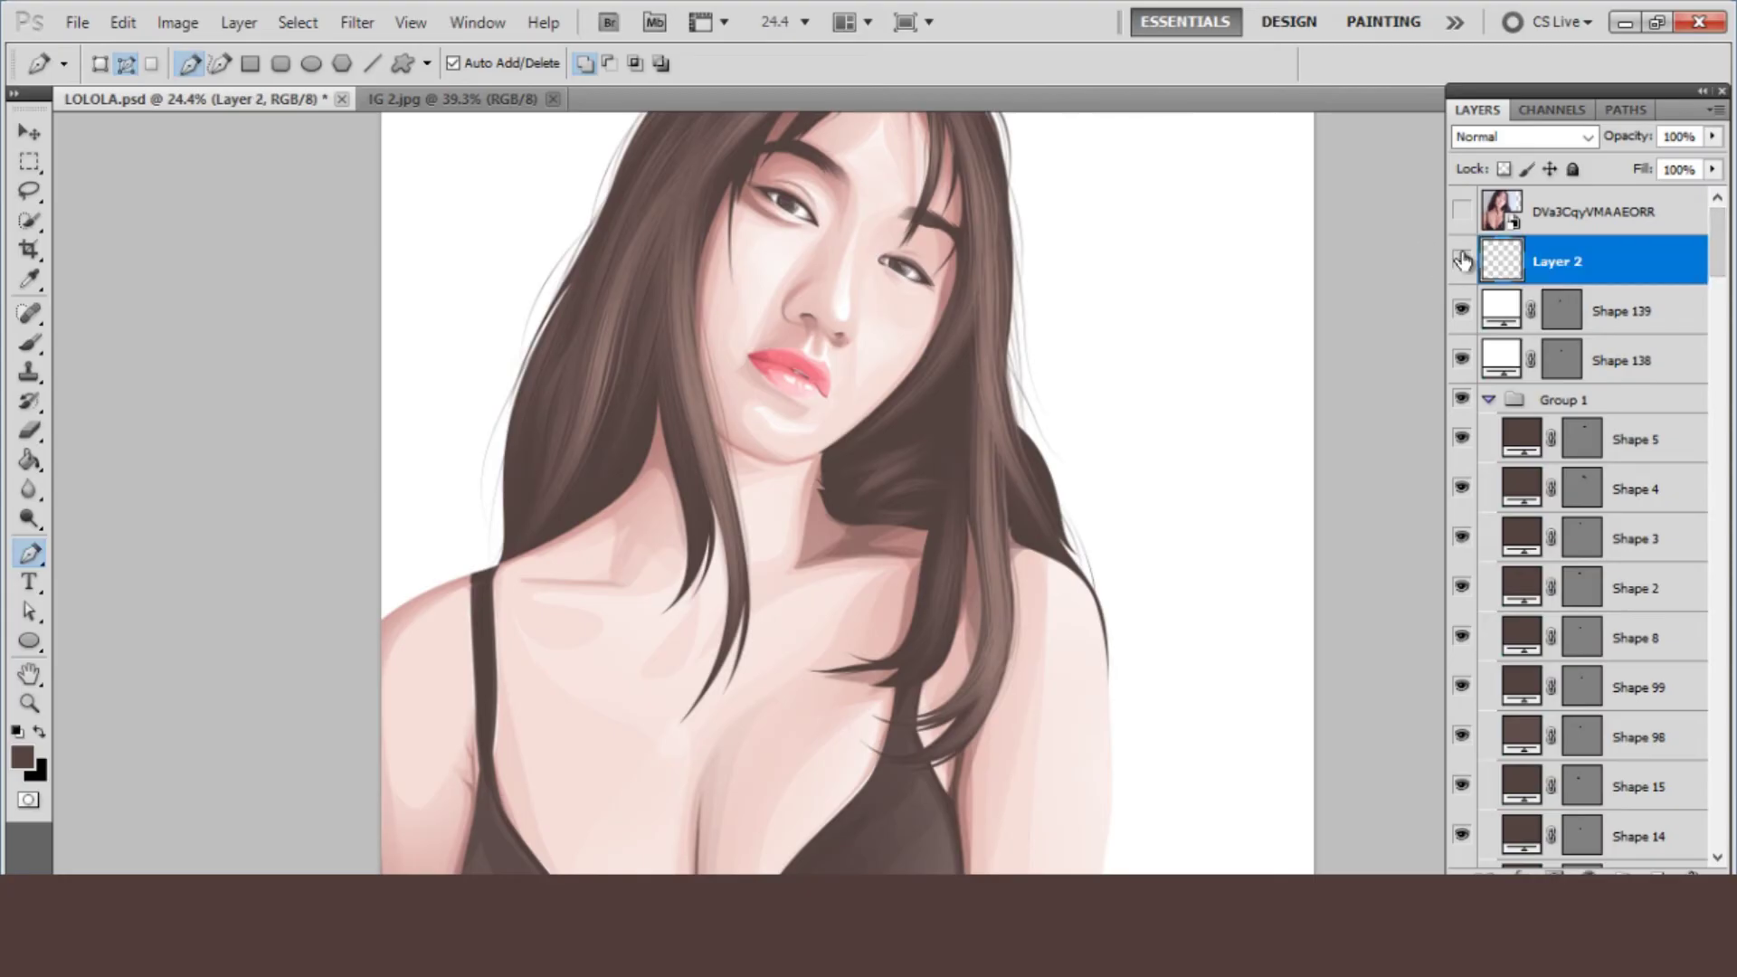
pyautogui.click(1462, 212)
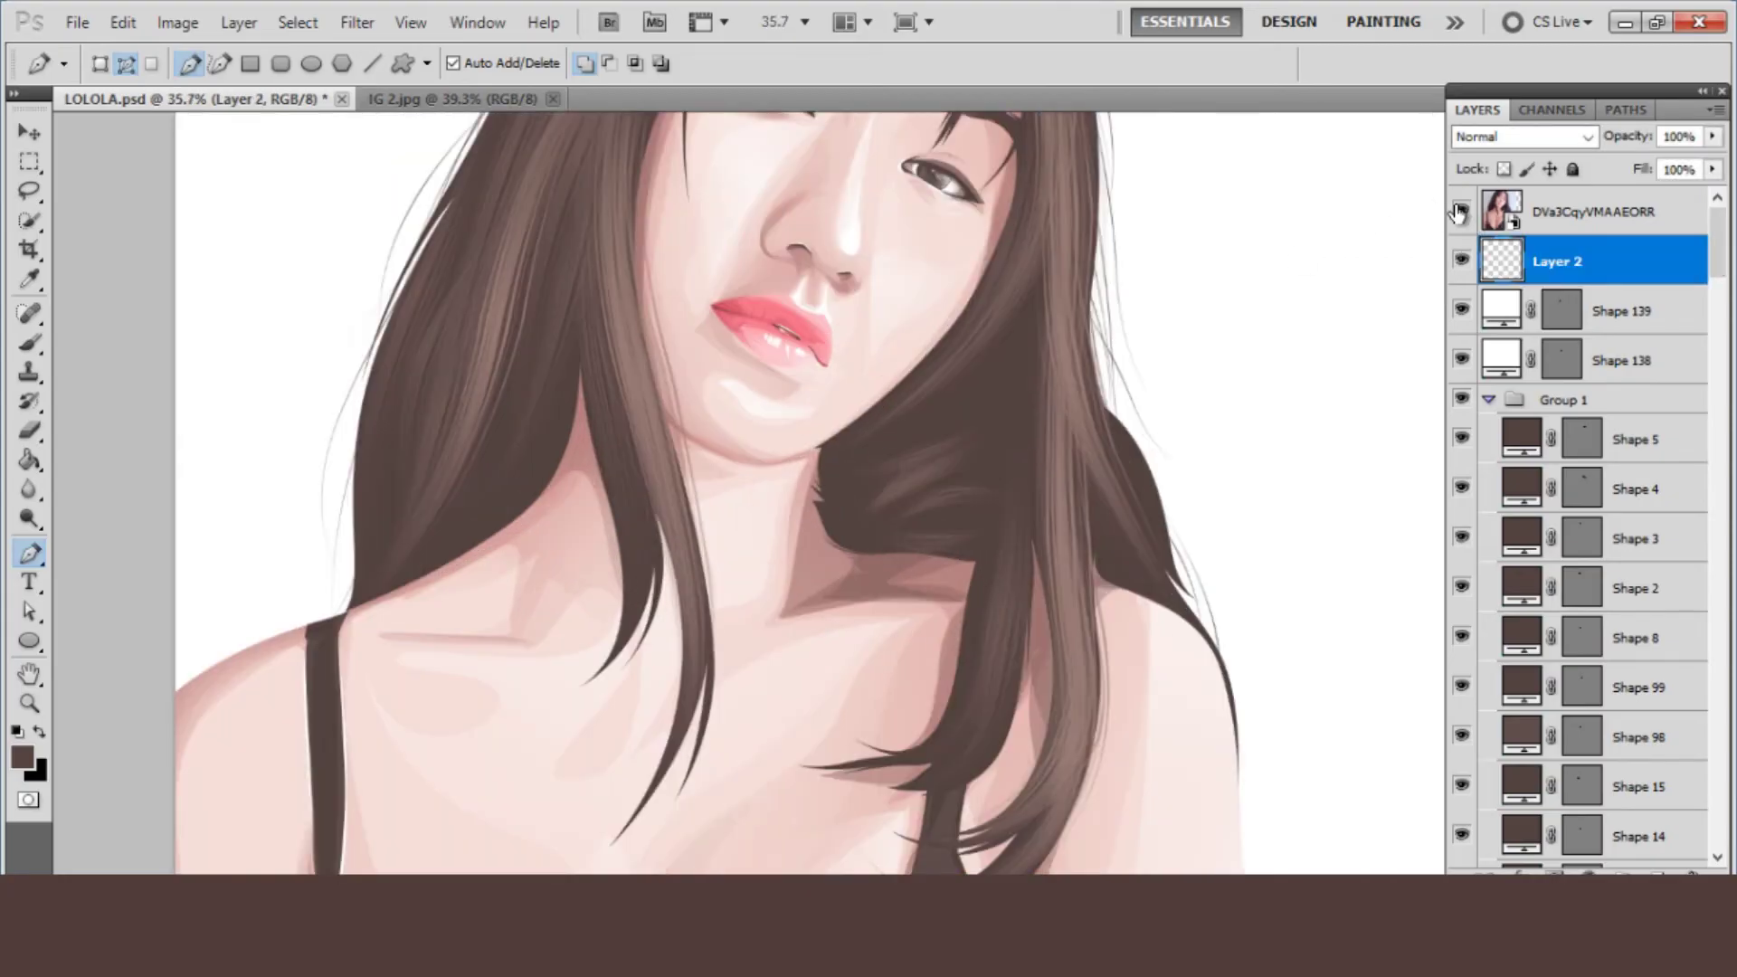
pyautogui.click(1459, 212)
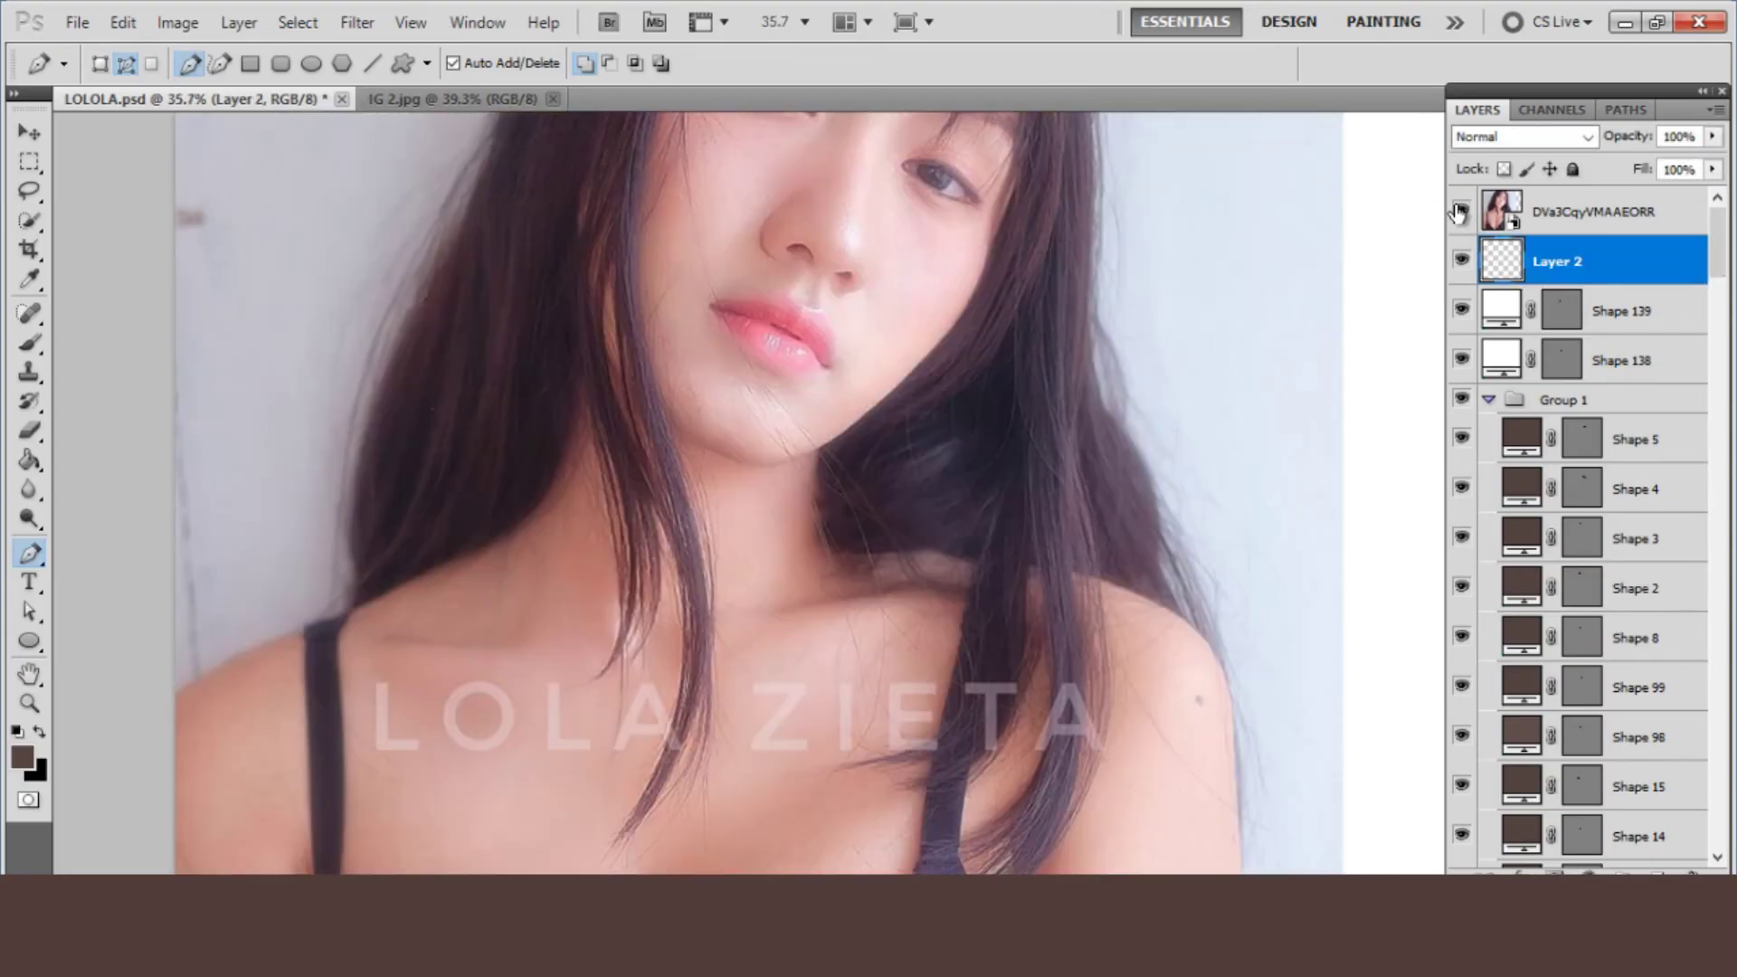
pyautogui.click(1460, 212)
pyautogui.click(1460, 211)
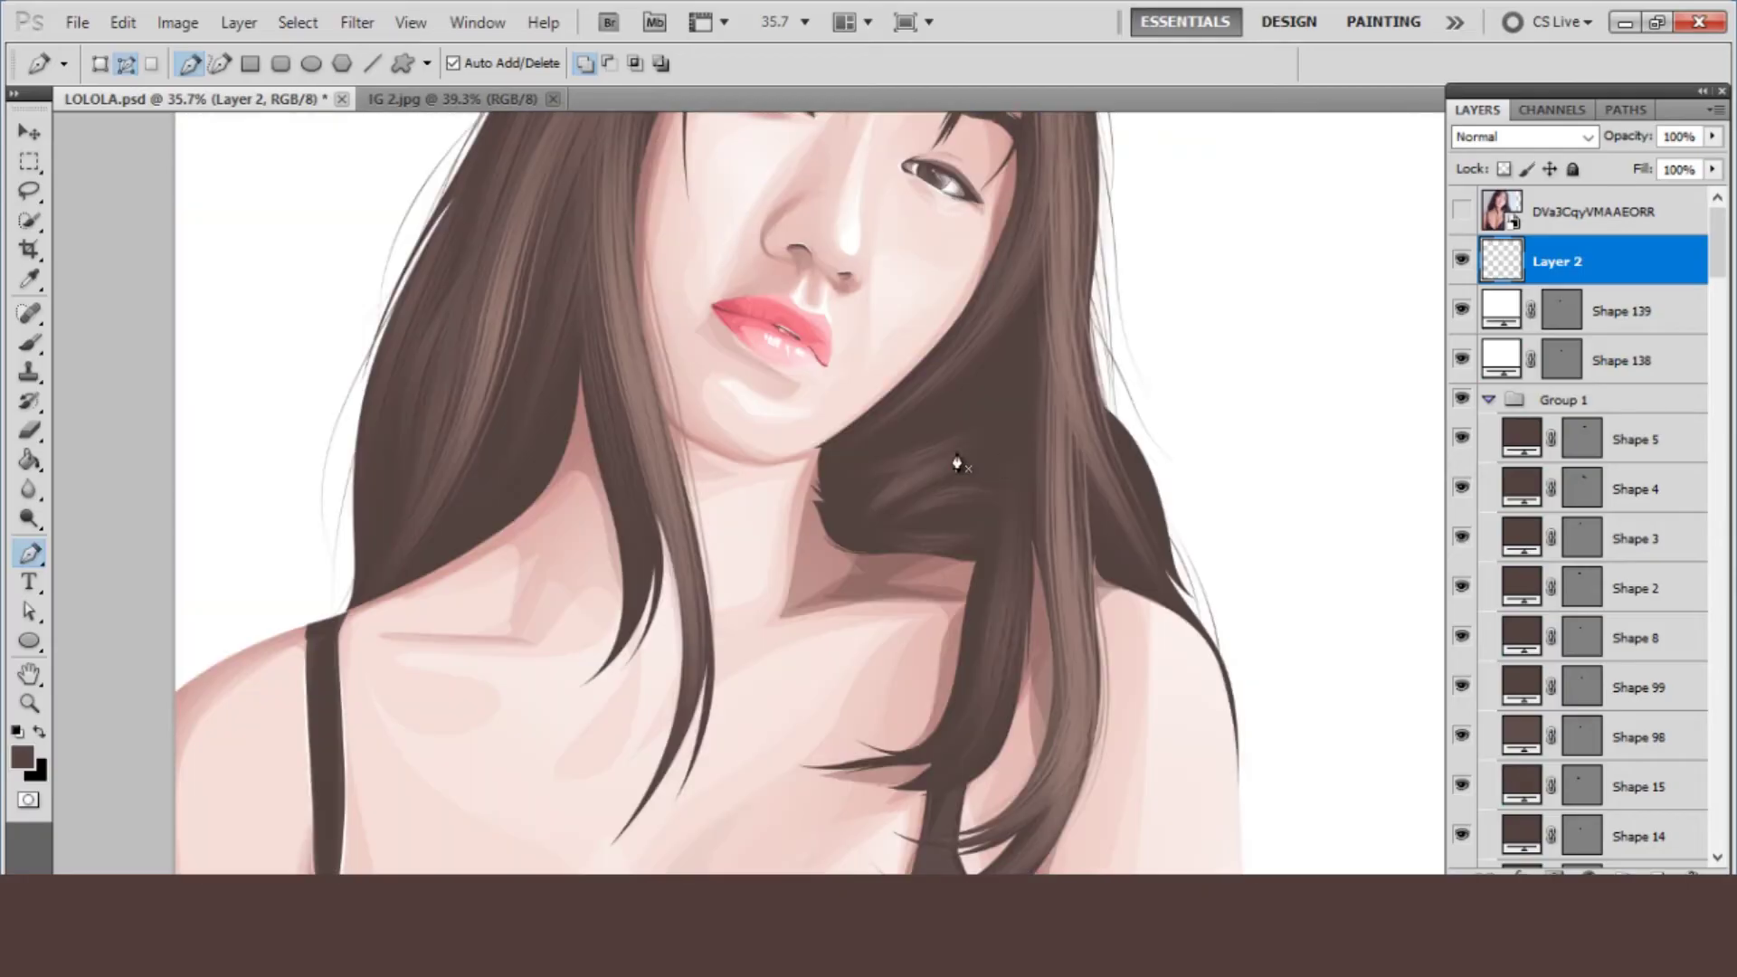
pyautogui.scroll(-3, 823, 493)
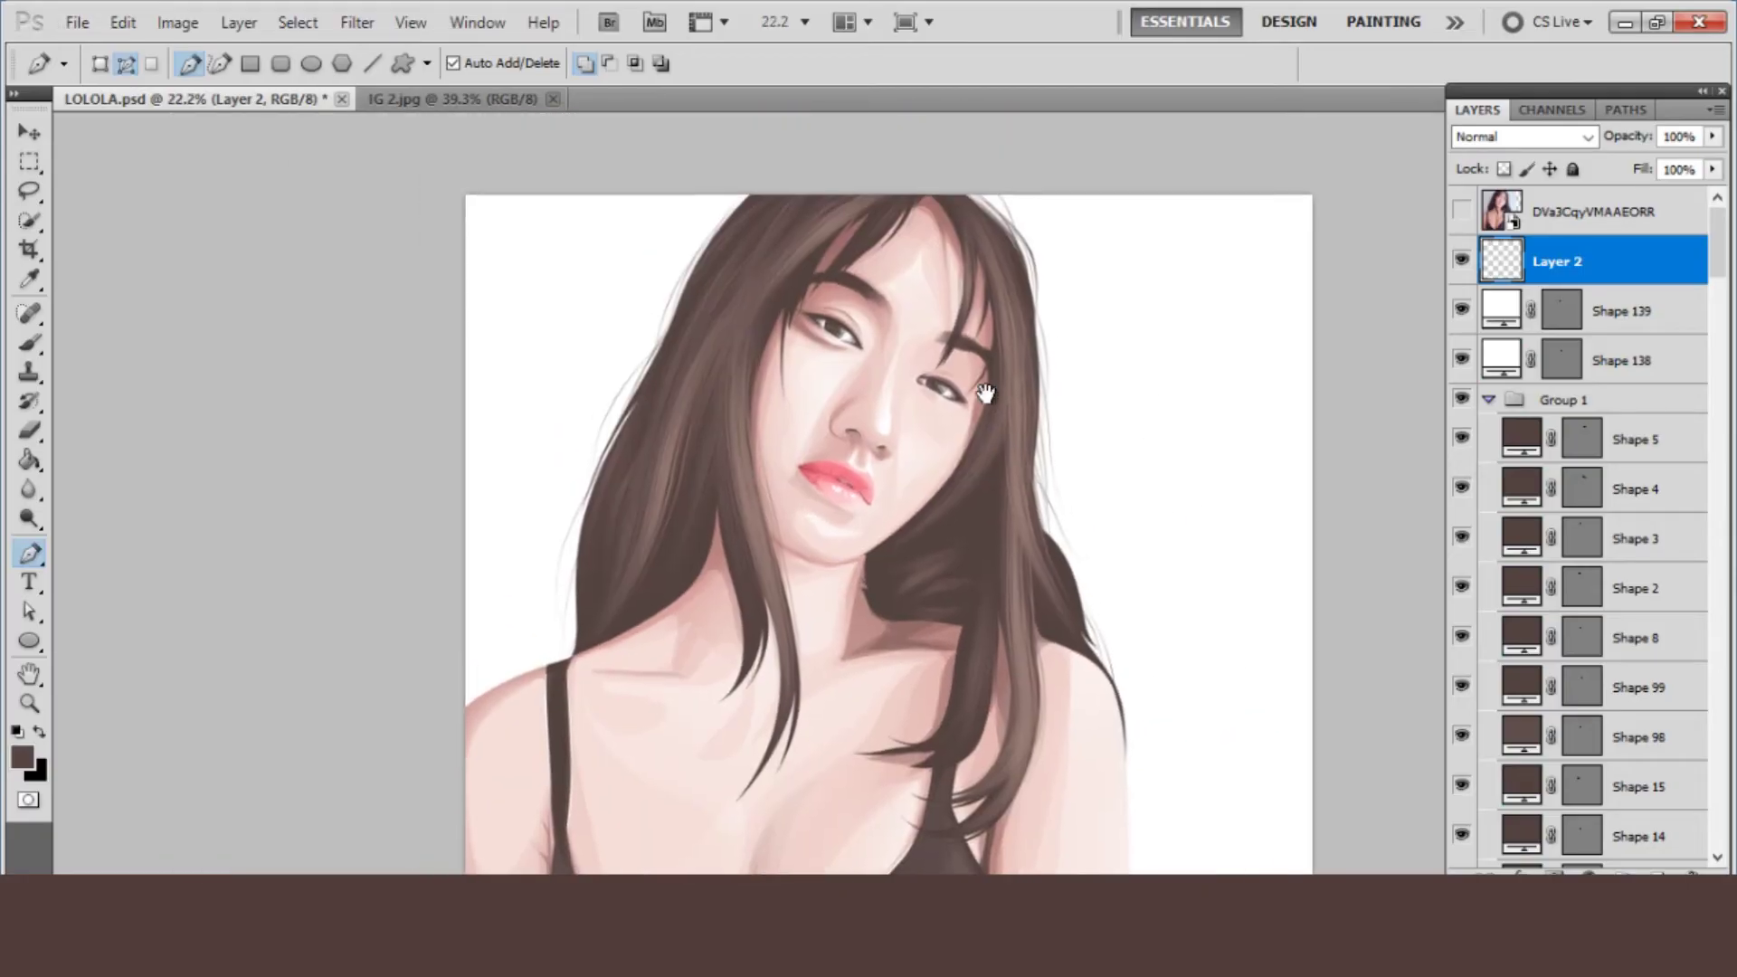
pyautogui.click(1460, 212)
pyautogui.click(1460, 211)
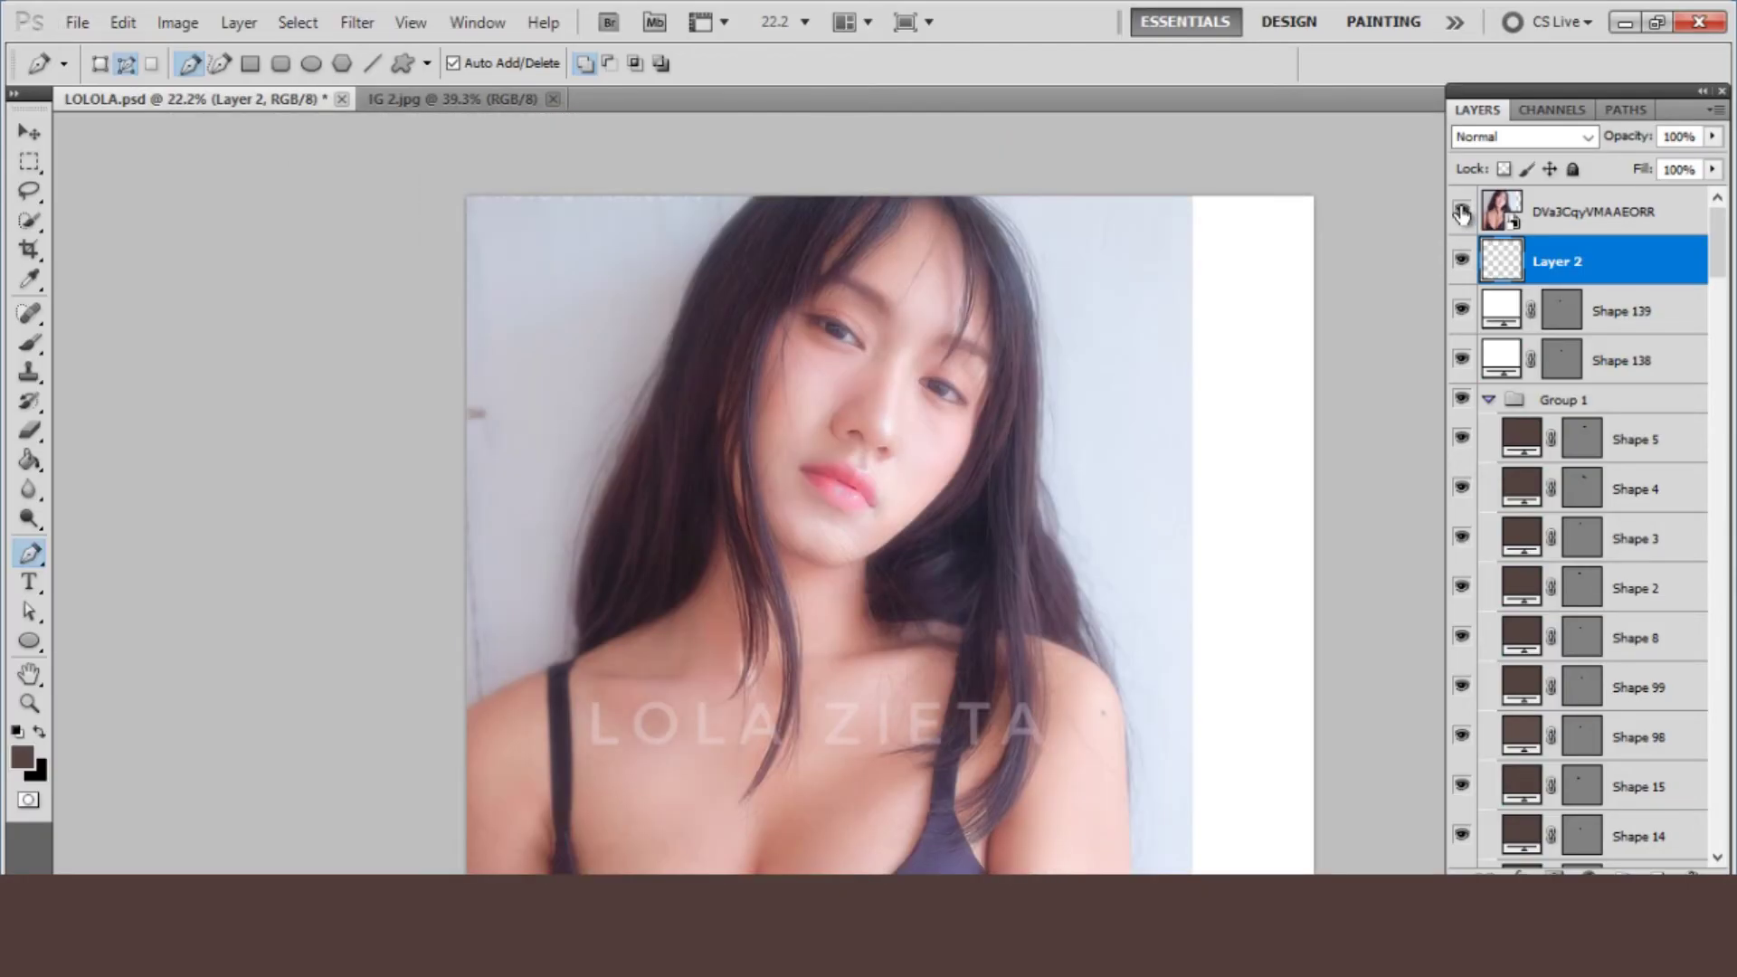
pyautogui.click(1458, 214)
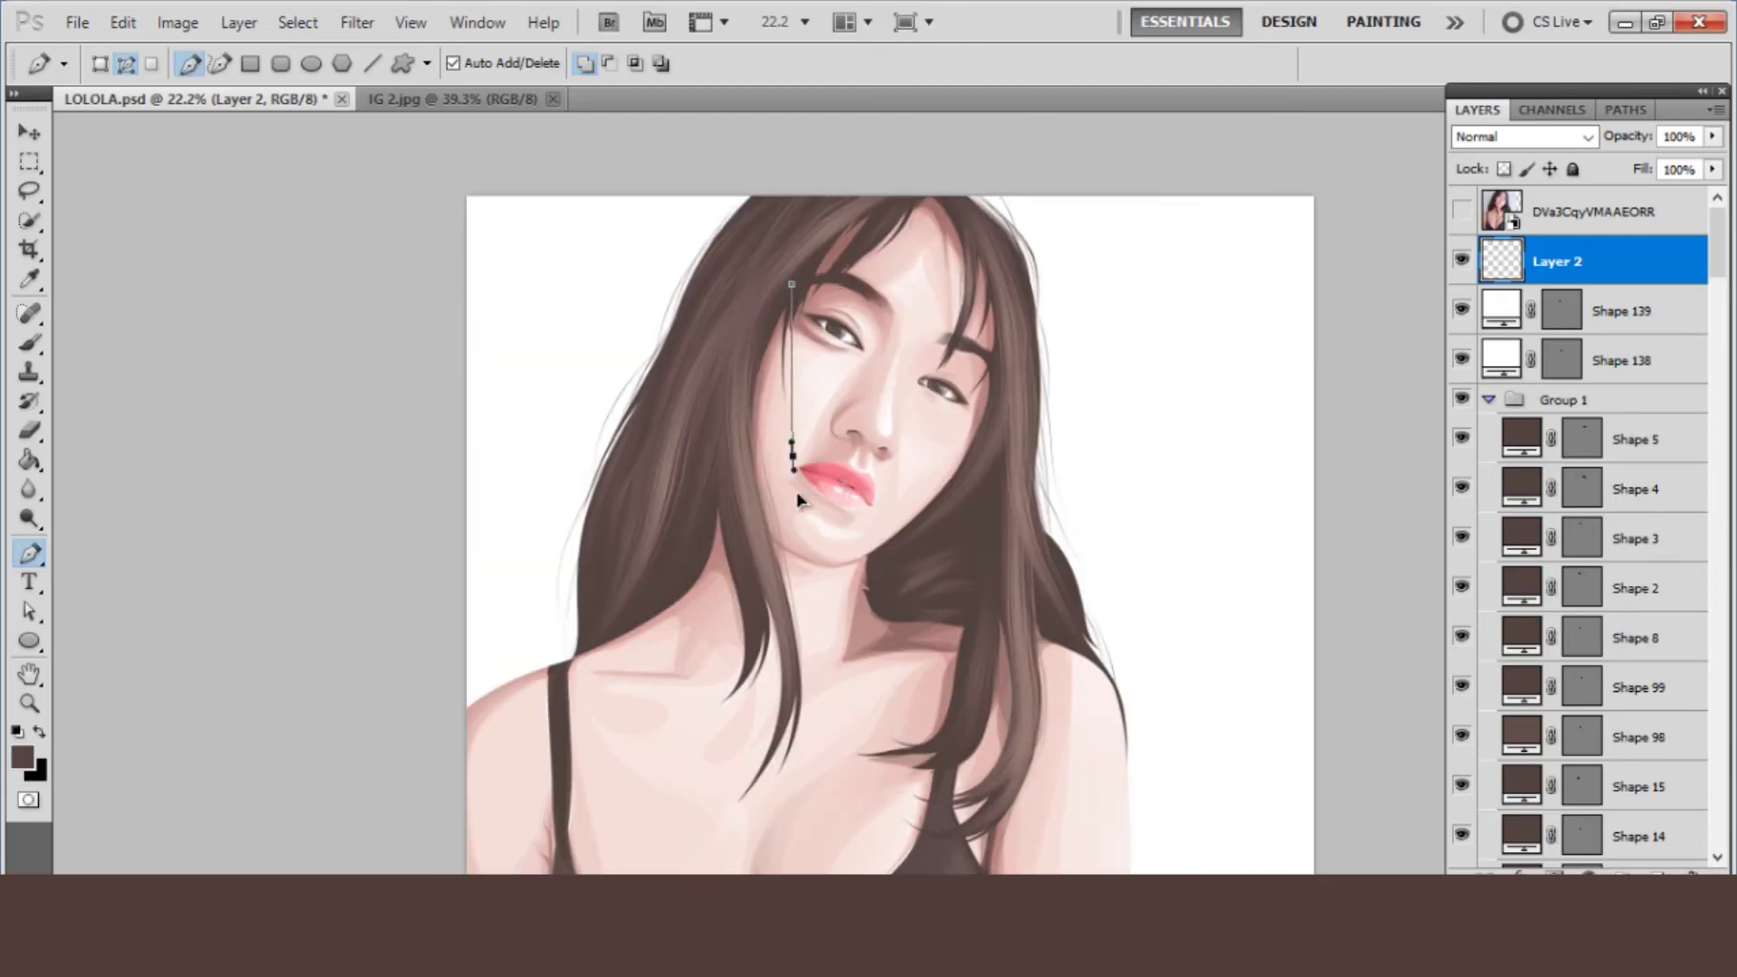
# - Trace a strand path from the hair toward the neck and stroke it with the brush
pyautogui.moveTo(797, 499)
pyautogui.mouseDown()
pyautogui.moveTo(827, 558)
pyautogui.moveTo(905, 598)
pyautogui.mouseUp()
pyautogui.keyDown('ctrl'); pyautogui.click(768, 336); pyautogui.keyUp('ctrl')
pyautogui.click(765, 314)
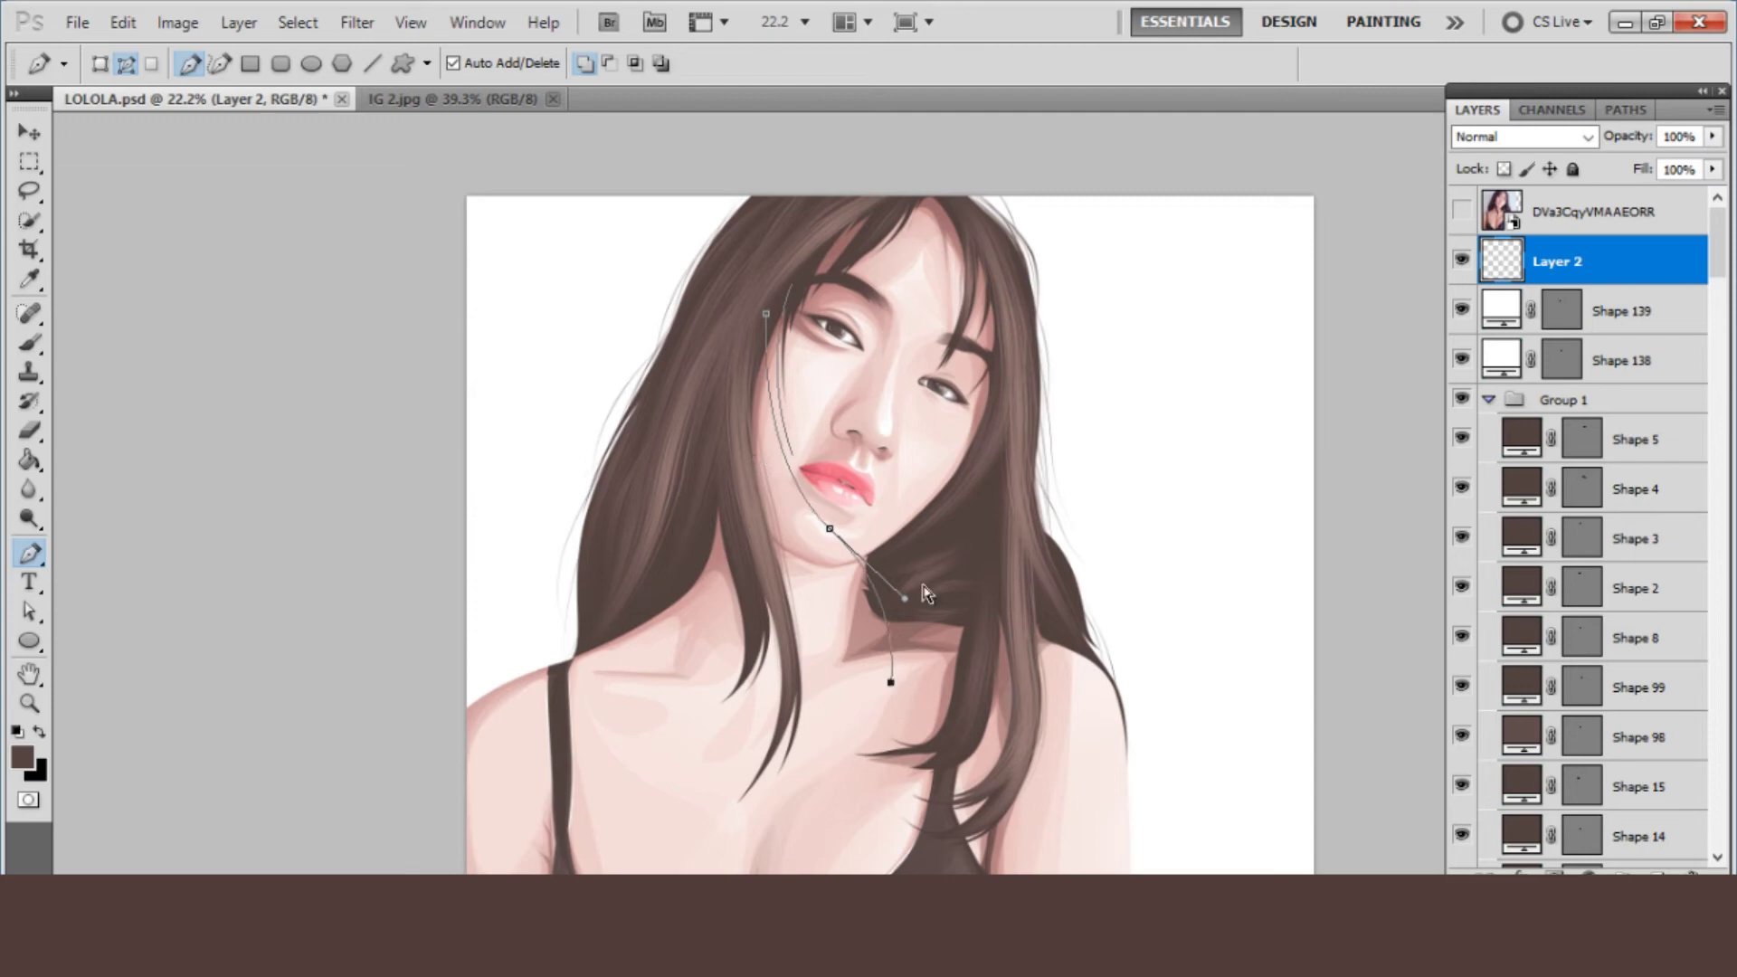
pyautogui.rightClick(934, 523)
pyautogui.click(995, 701)
pyautogui.press('Return')
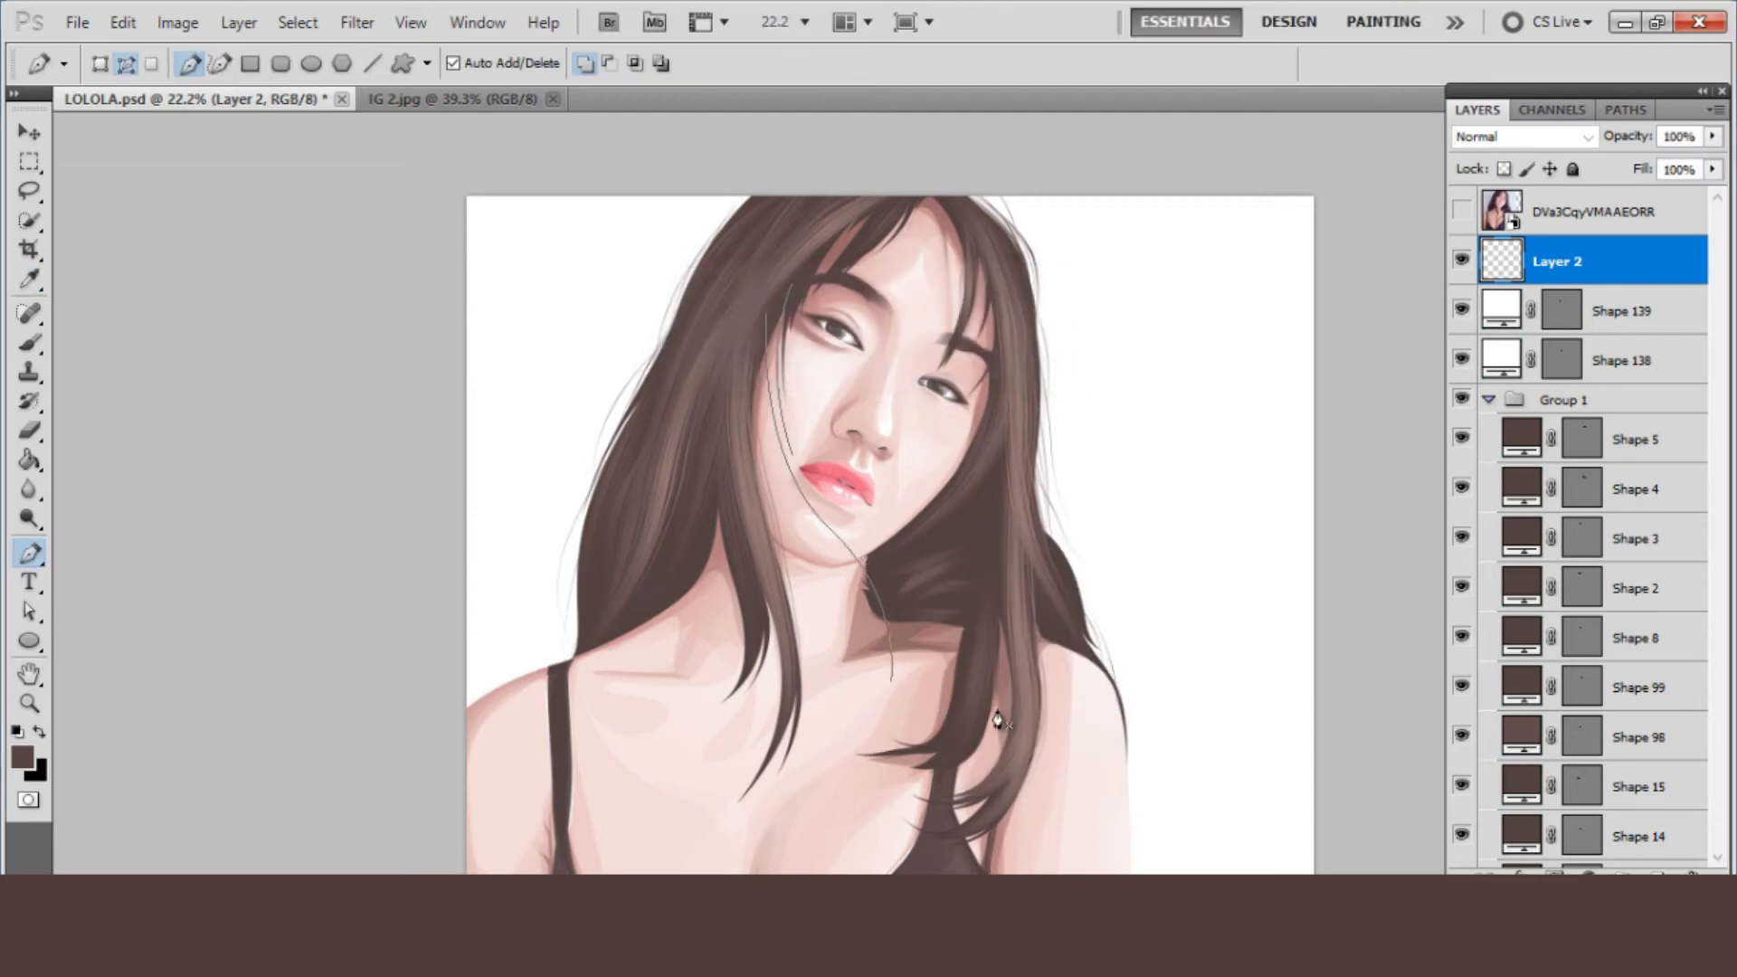
pyautogui.press('Return')
# - Trace a strand from beside the face down past the chin and stroke it
pyautogui.scroll(1, 859, 545)
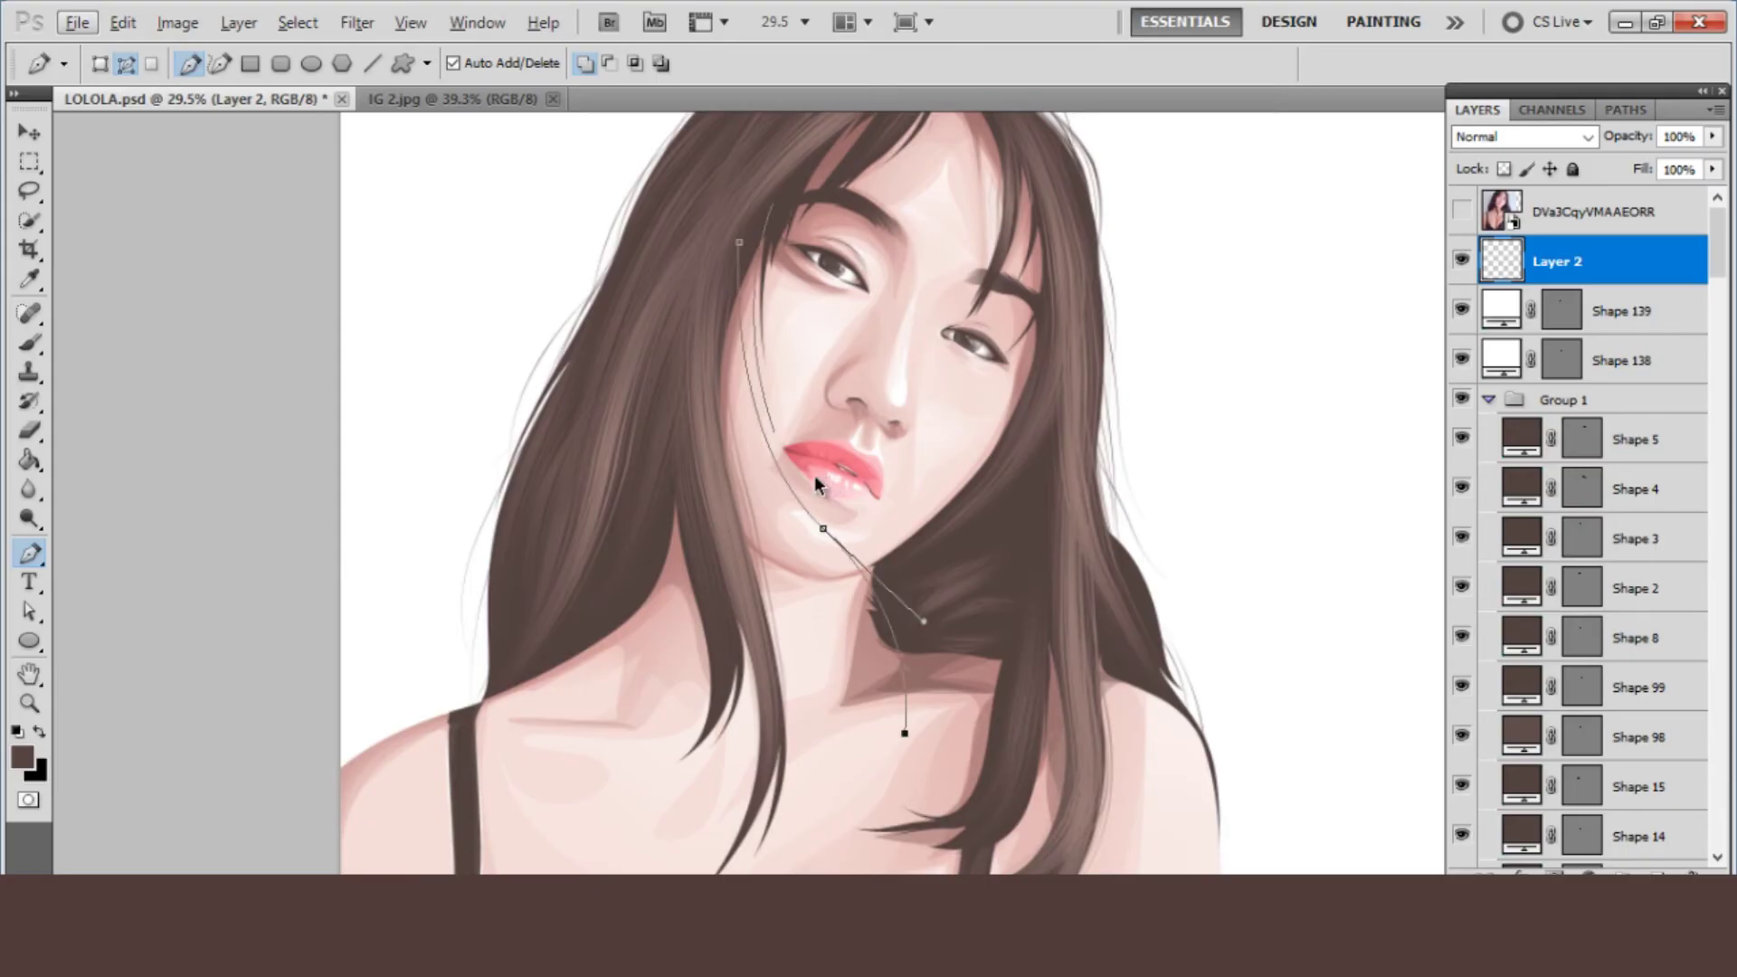
pyautogui.click(740, 242)
pyautogui.click(1463, 205)
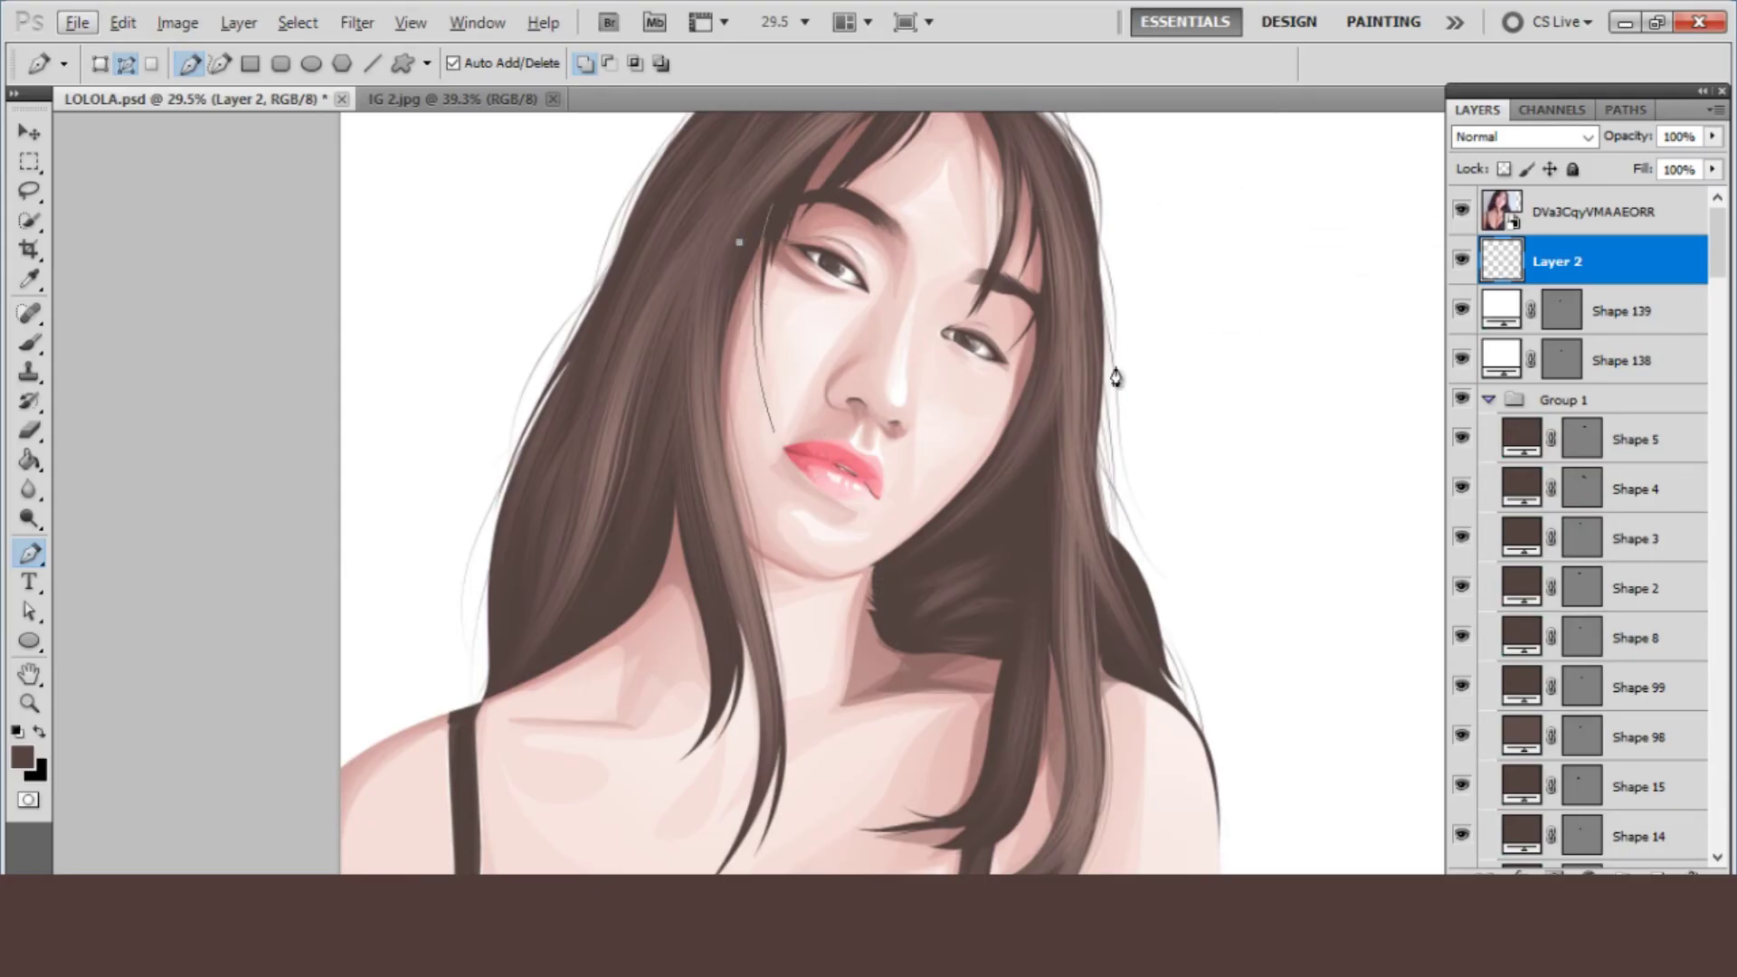
pyautogui.moveTo(883, 583); pyautogui.dragTo(1013, 707)
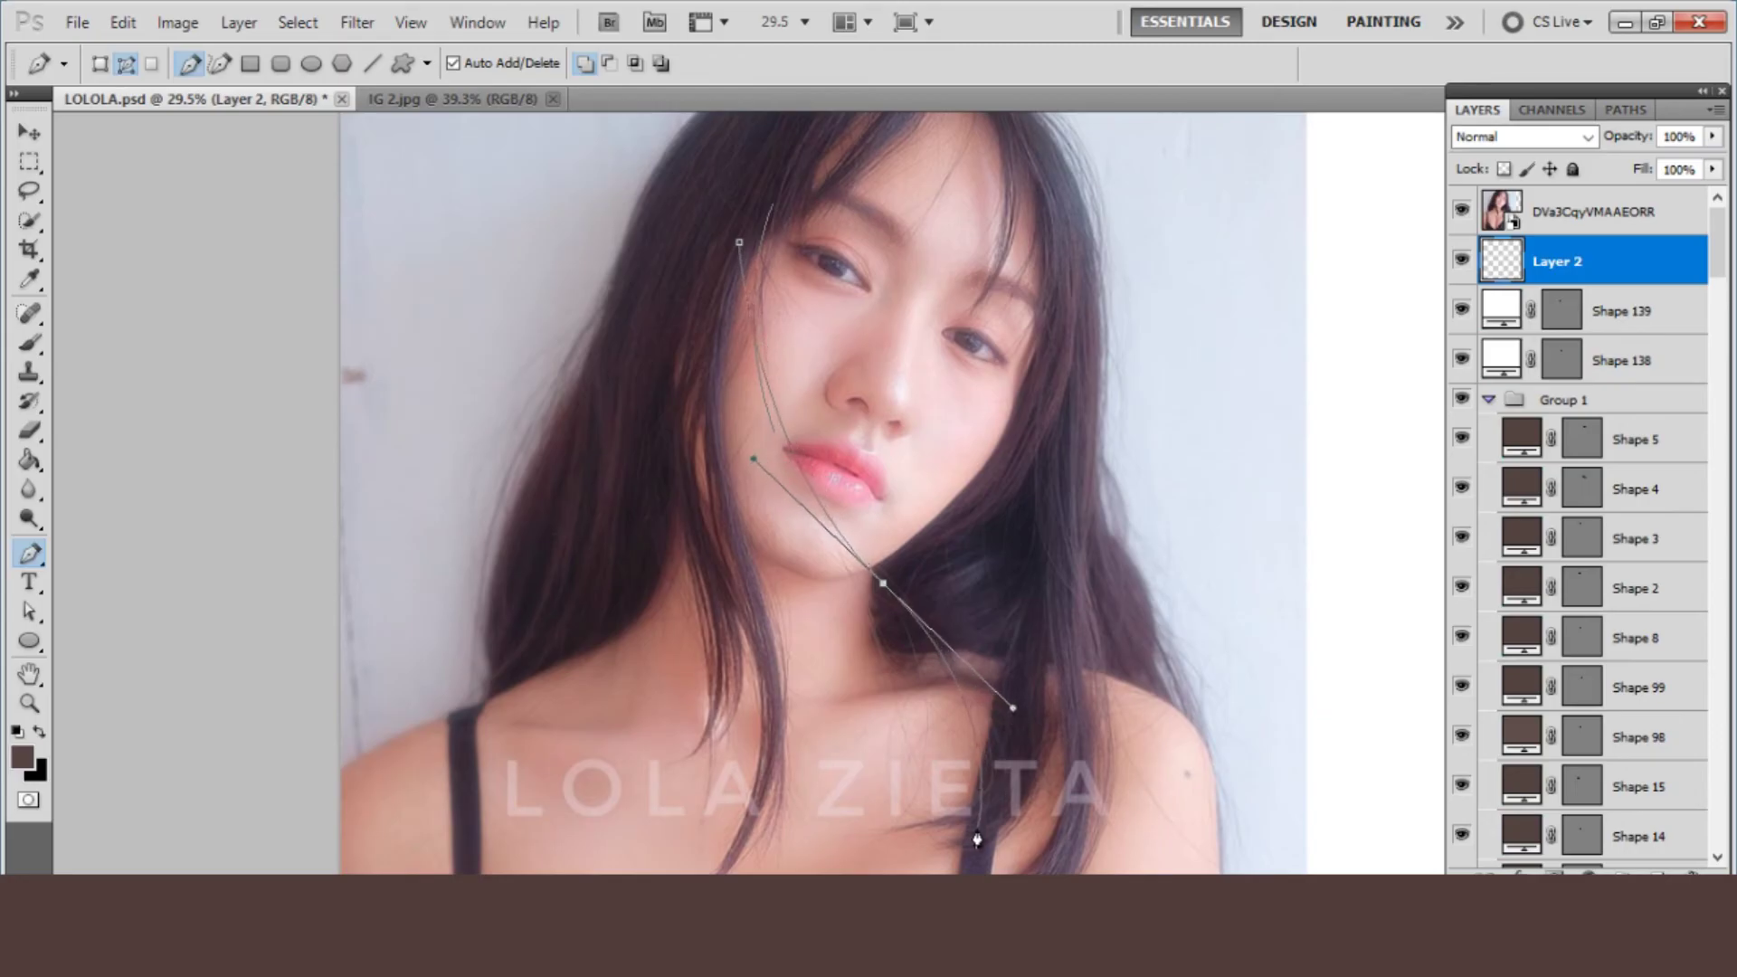
pyautogui.click(977, 840)
pyautogui.press('Escape')
pyautogui.click(1461, 217)
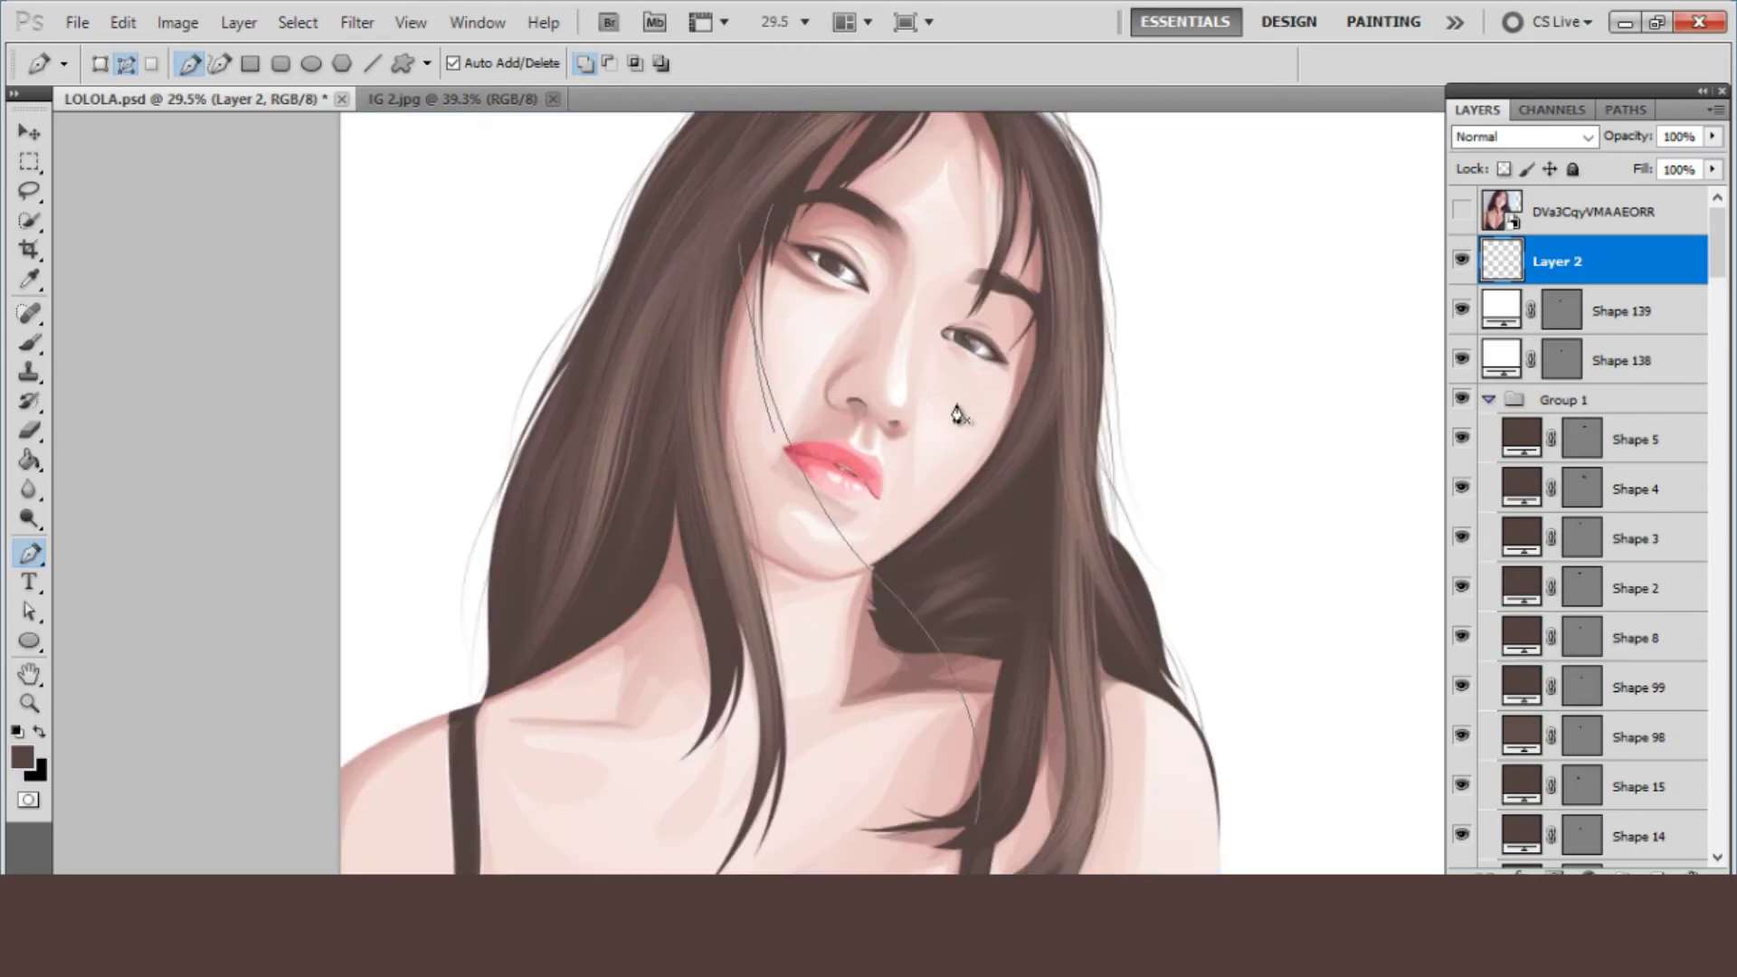
pyautogui.rightClick(920, 401)
pyautogui.click(1097, 581)
pyautogui.press('Return')
# - Recheck against the reference photo and open the neck strand's path options without stroking
pyautogui.click(1462, 210)
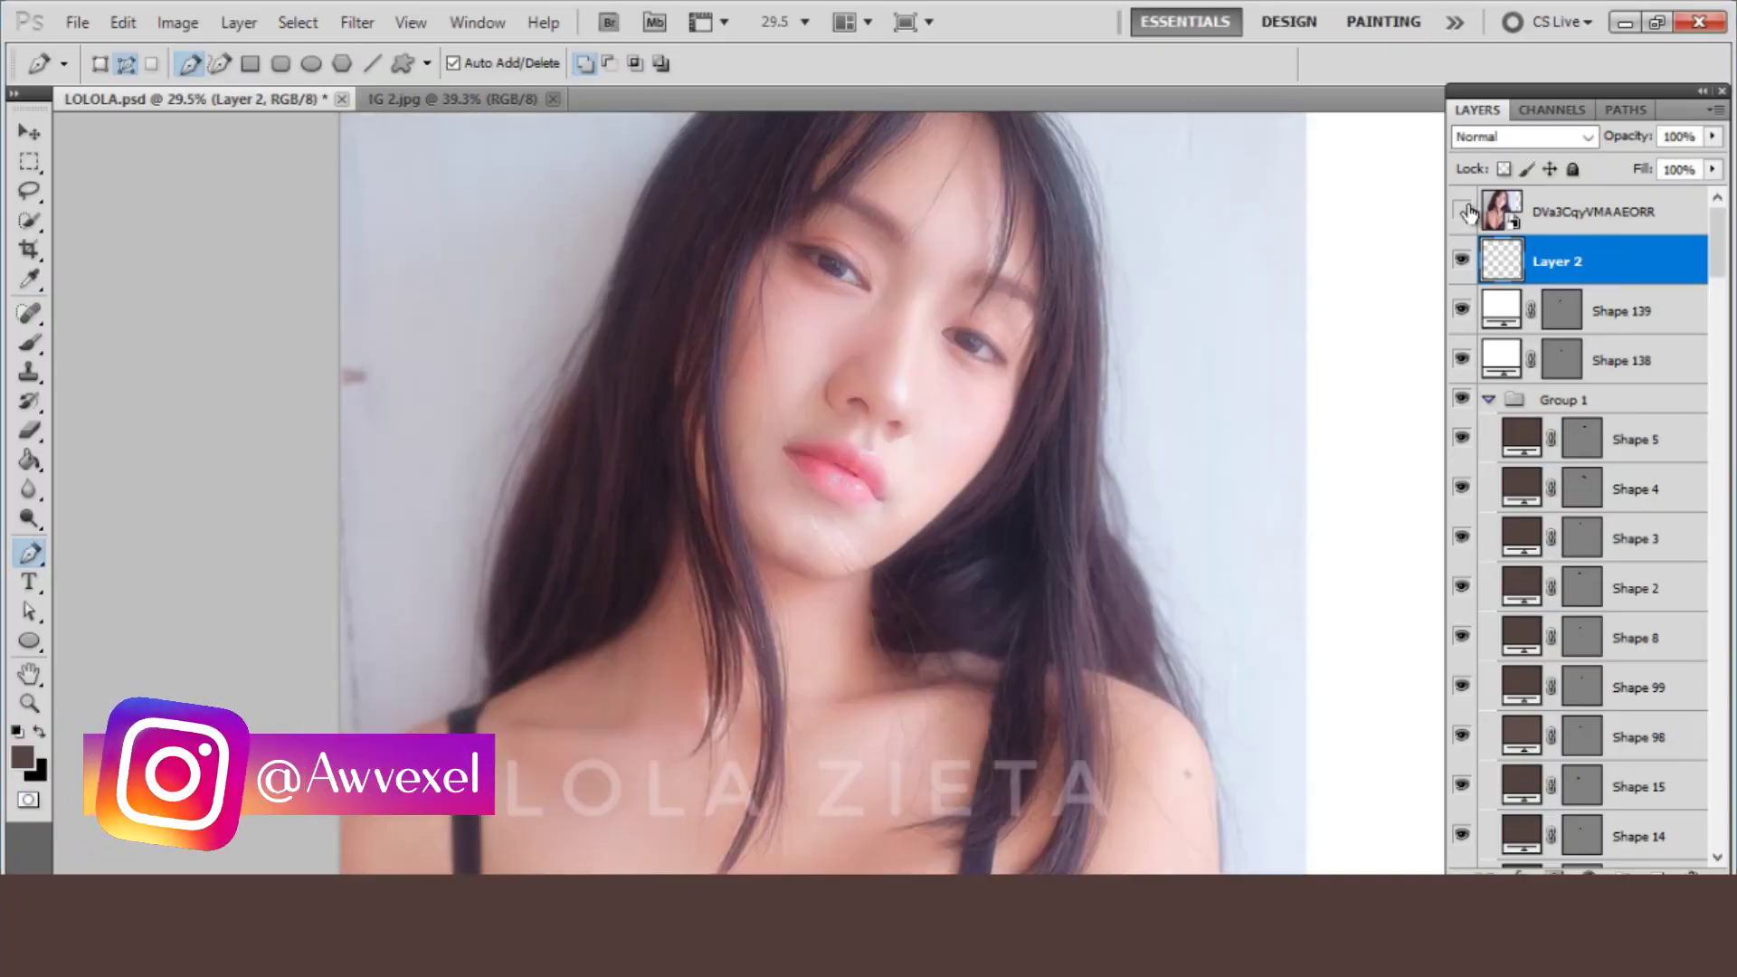
pyautogui.click(1462, 209)
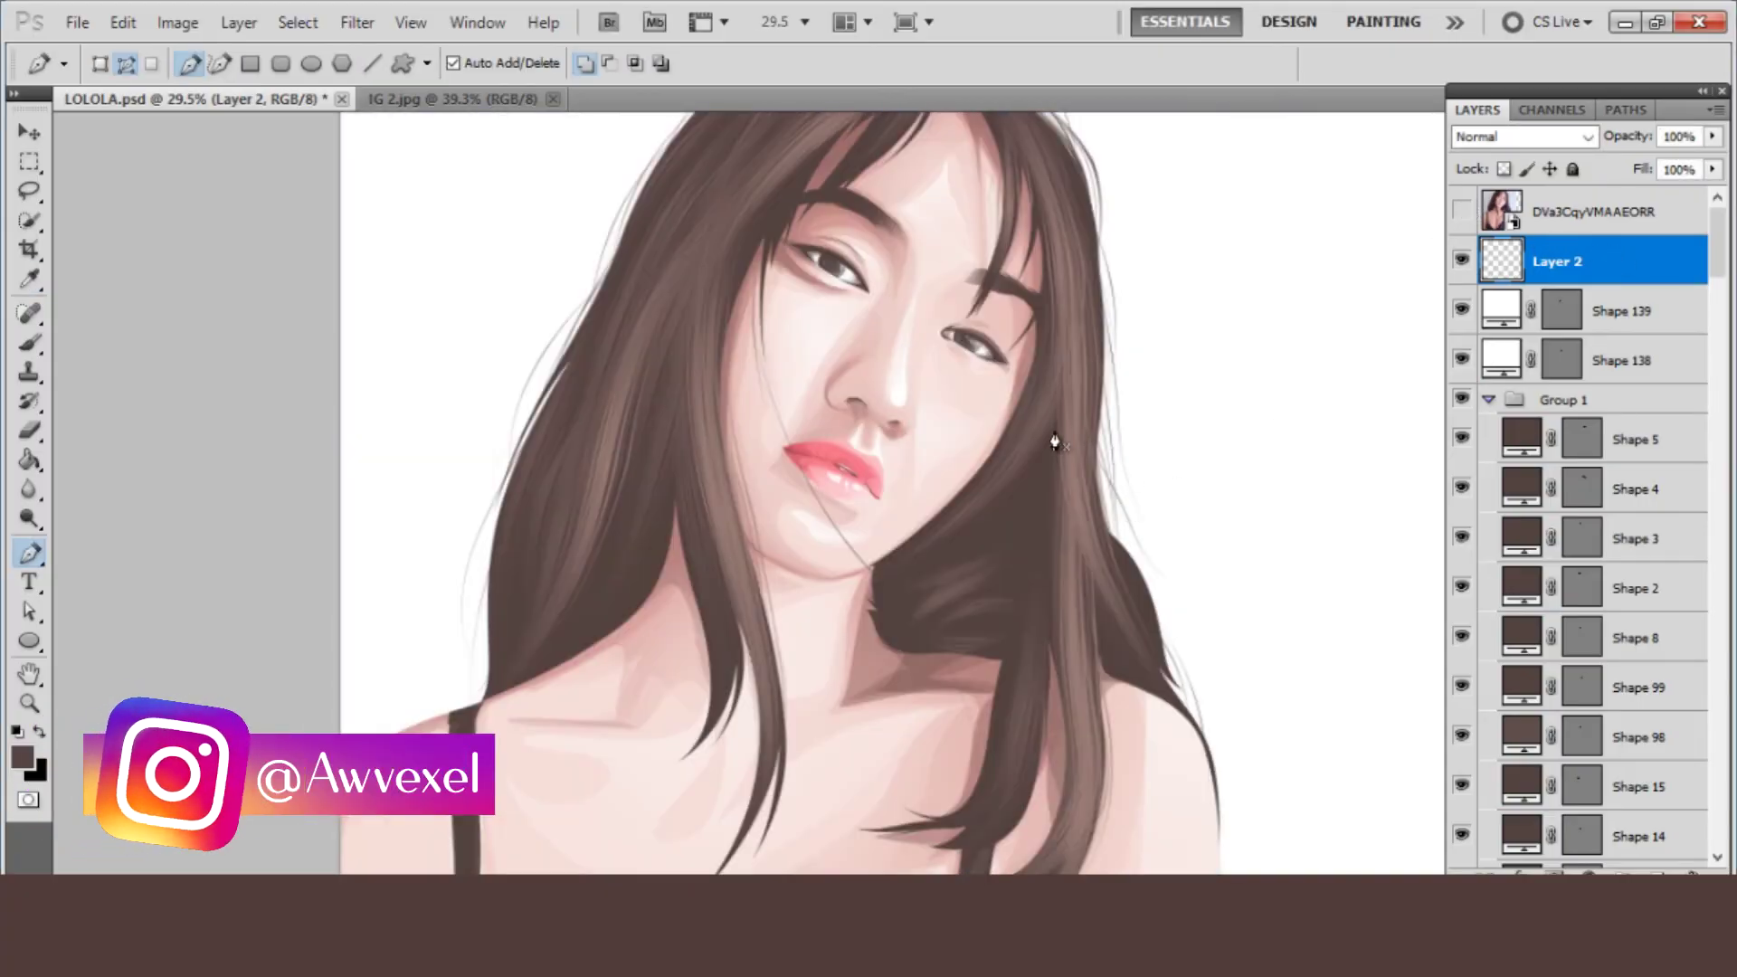
pyautogui.click(1461, 212)
pyautogui.moveTo(995, 814); pyautogui.dragTo(1004, 859)
pyautogui.scroll(-1, 995, 814)
pyautogui.scroll(-1, 995, 814)
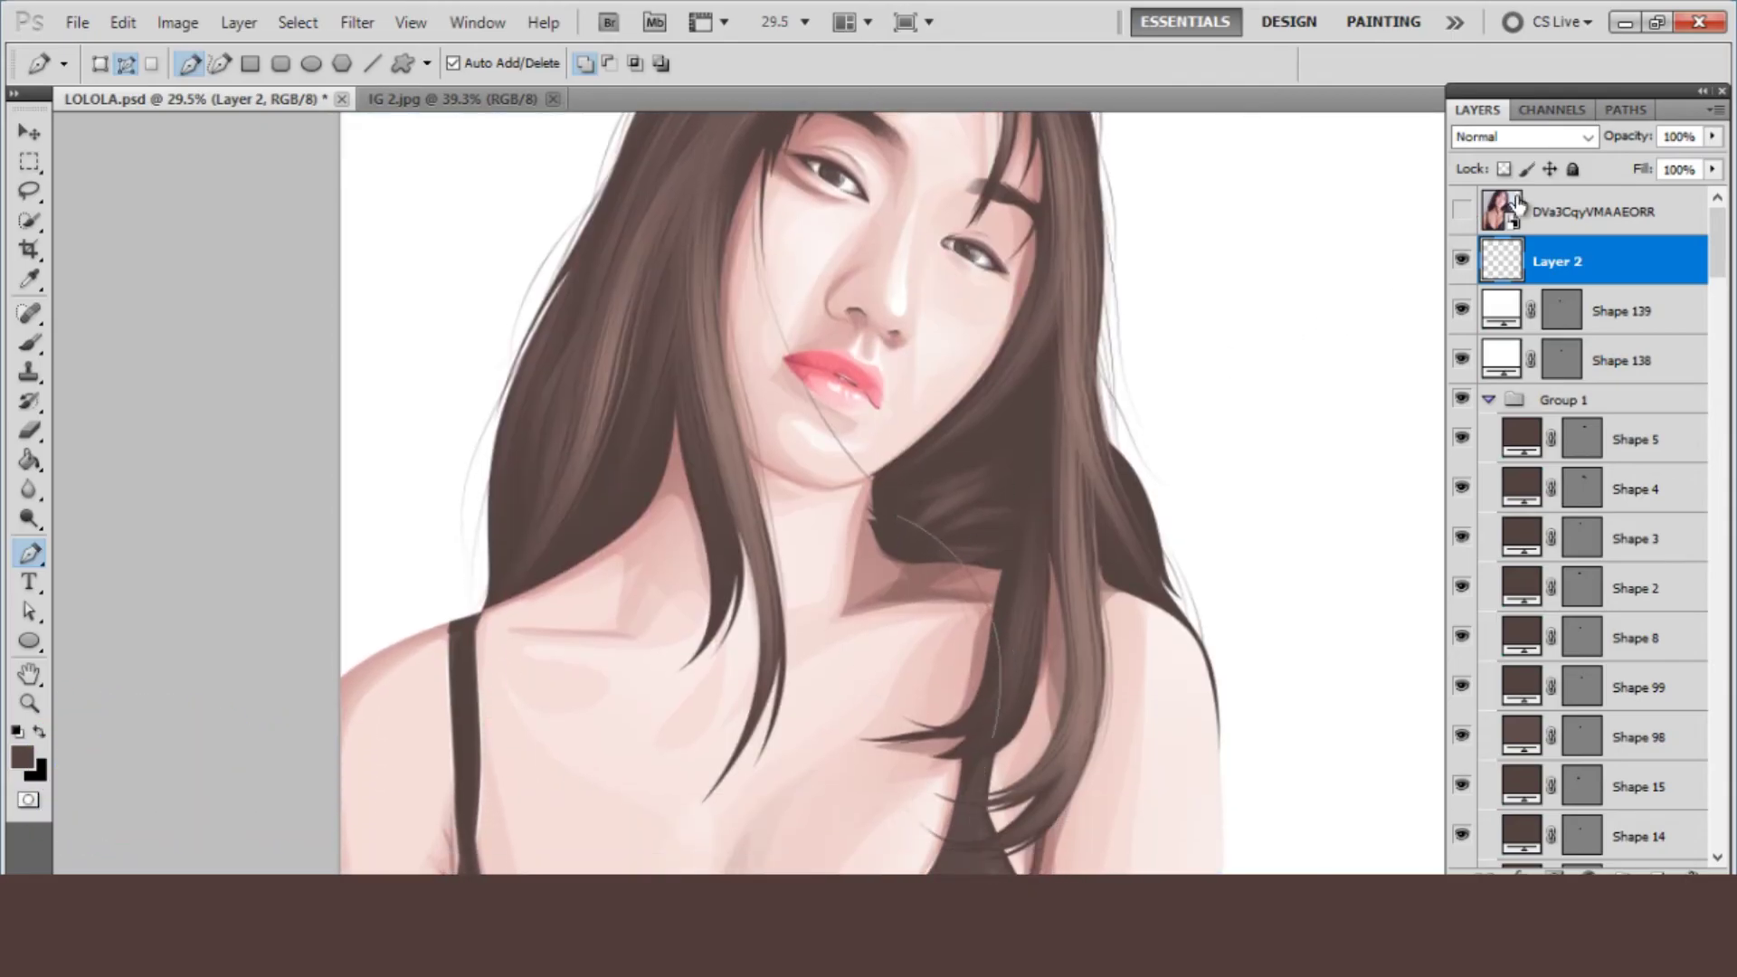
pyautogui.click(1462, 212)
pyautogui.rightClick(820, 733)
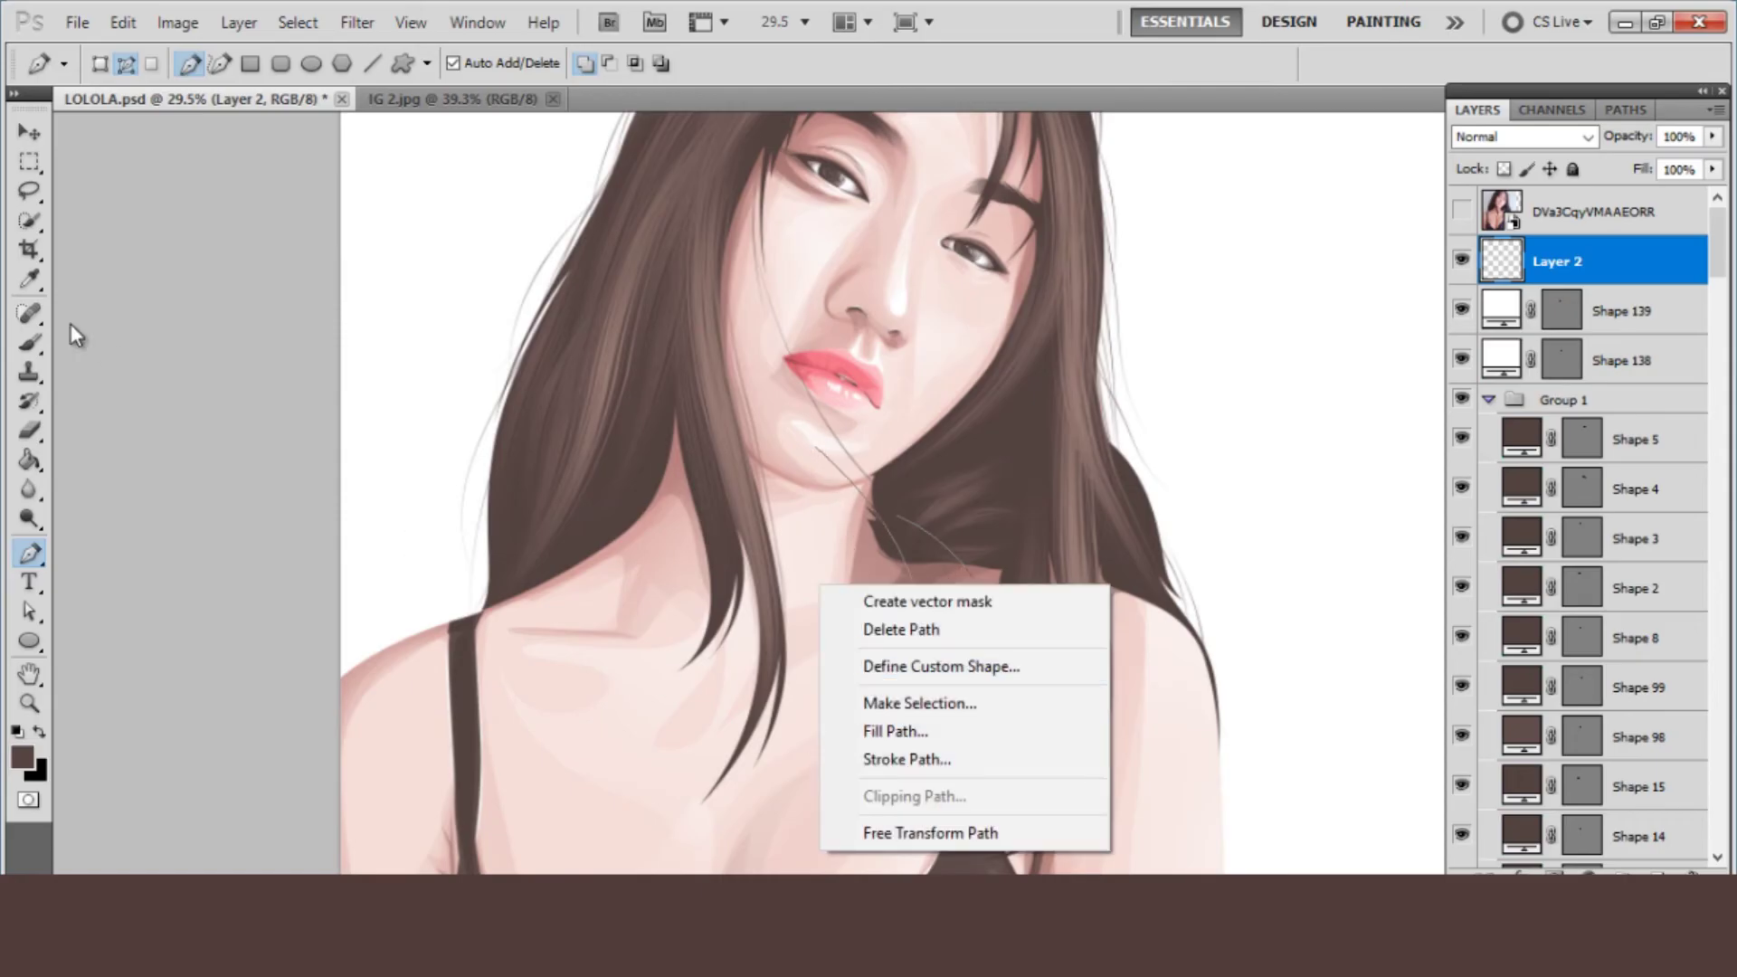
pyautogui.click(27, 352)
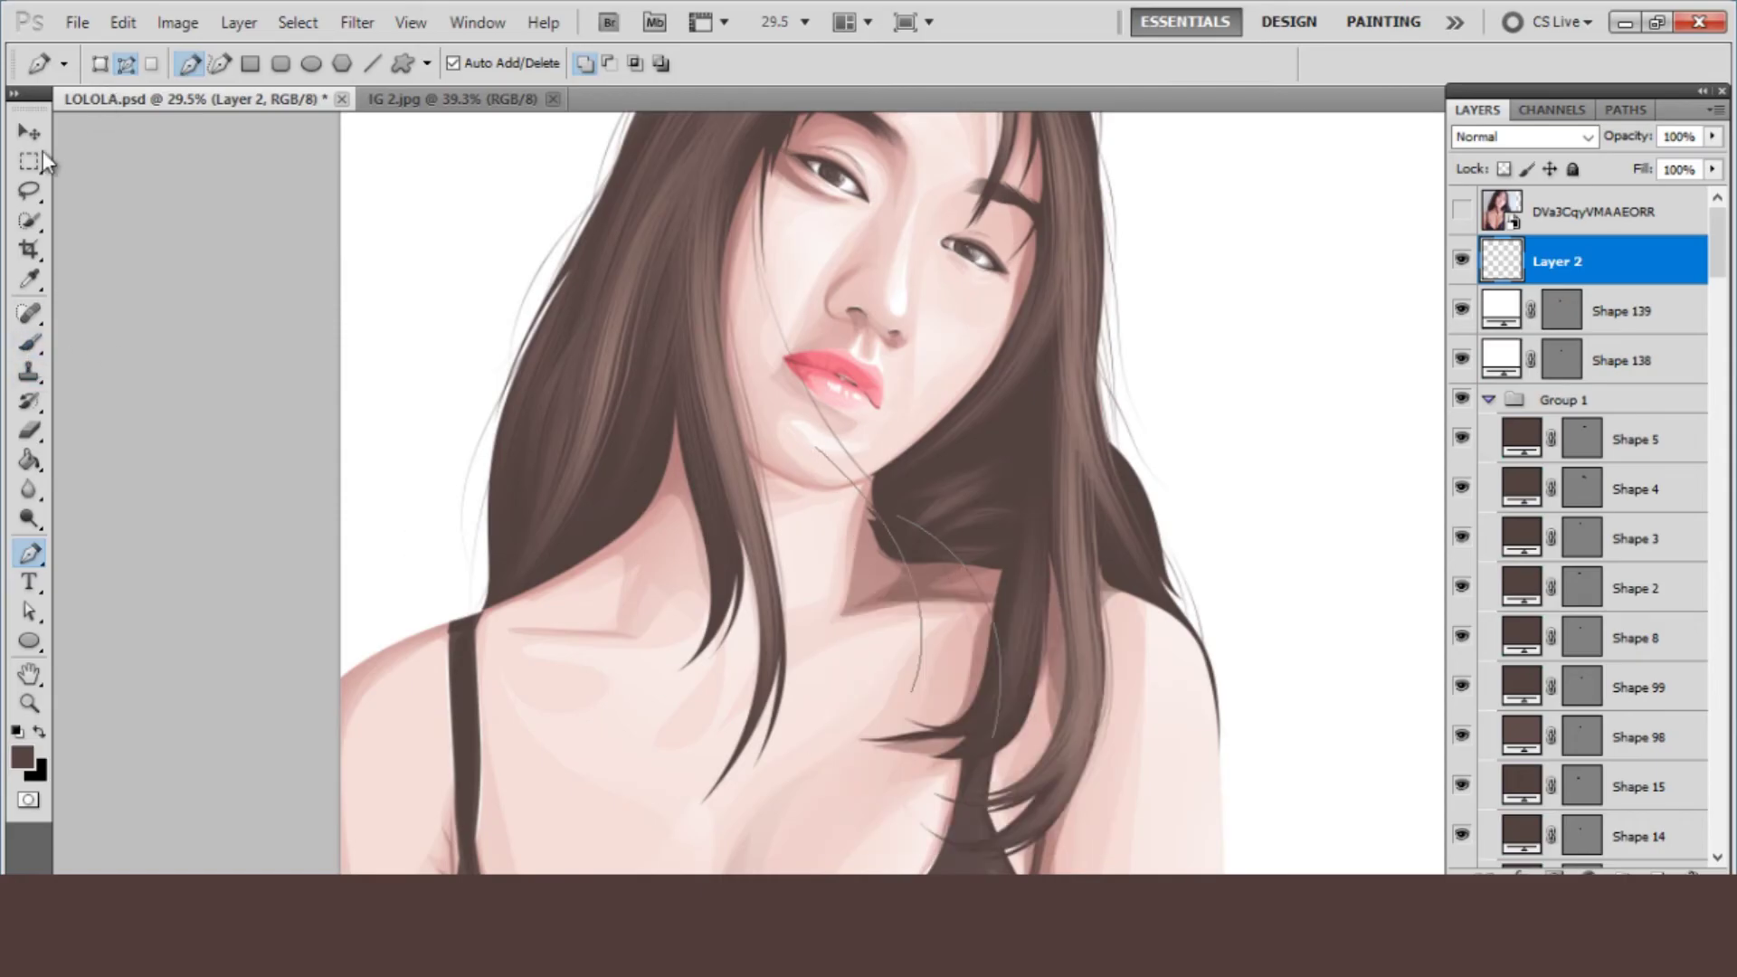
# - Set the brush size to 2 px and stroke the current strand path with it
pyautogui.click(30, 346)
pyautogui.click(129, 64)
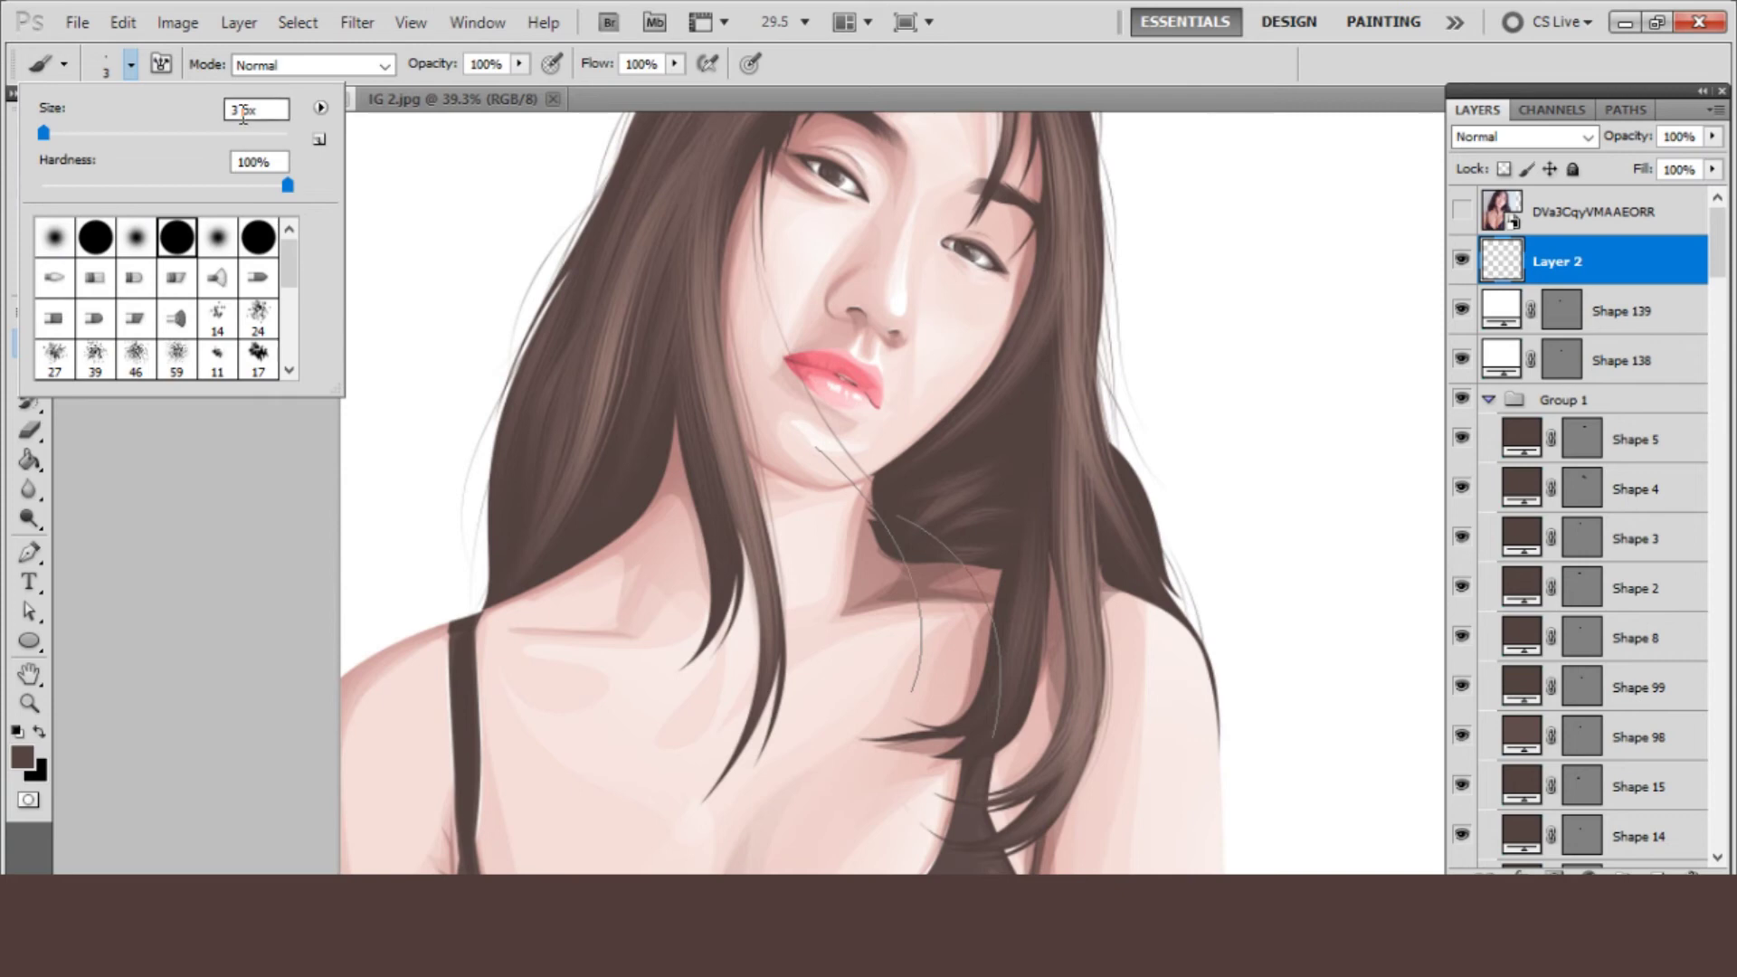
pyautogui.write('2')
pyautogui.click(30, 552)
pyautogui.rightClick(482, 361)
pyautogui.click(521, 533)
pyautogui.press('Return')
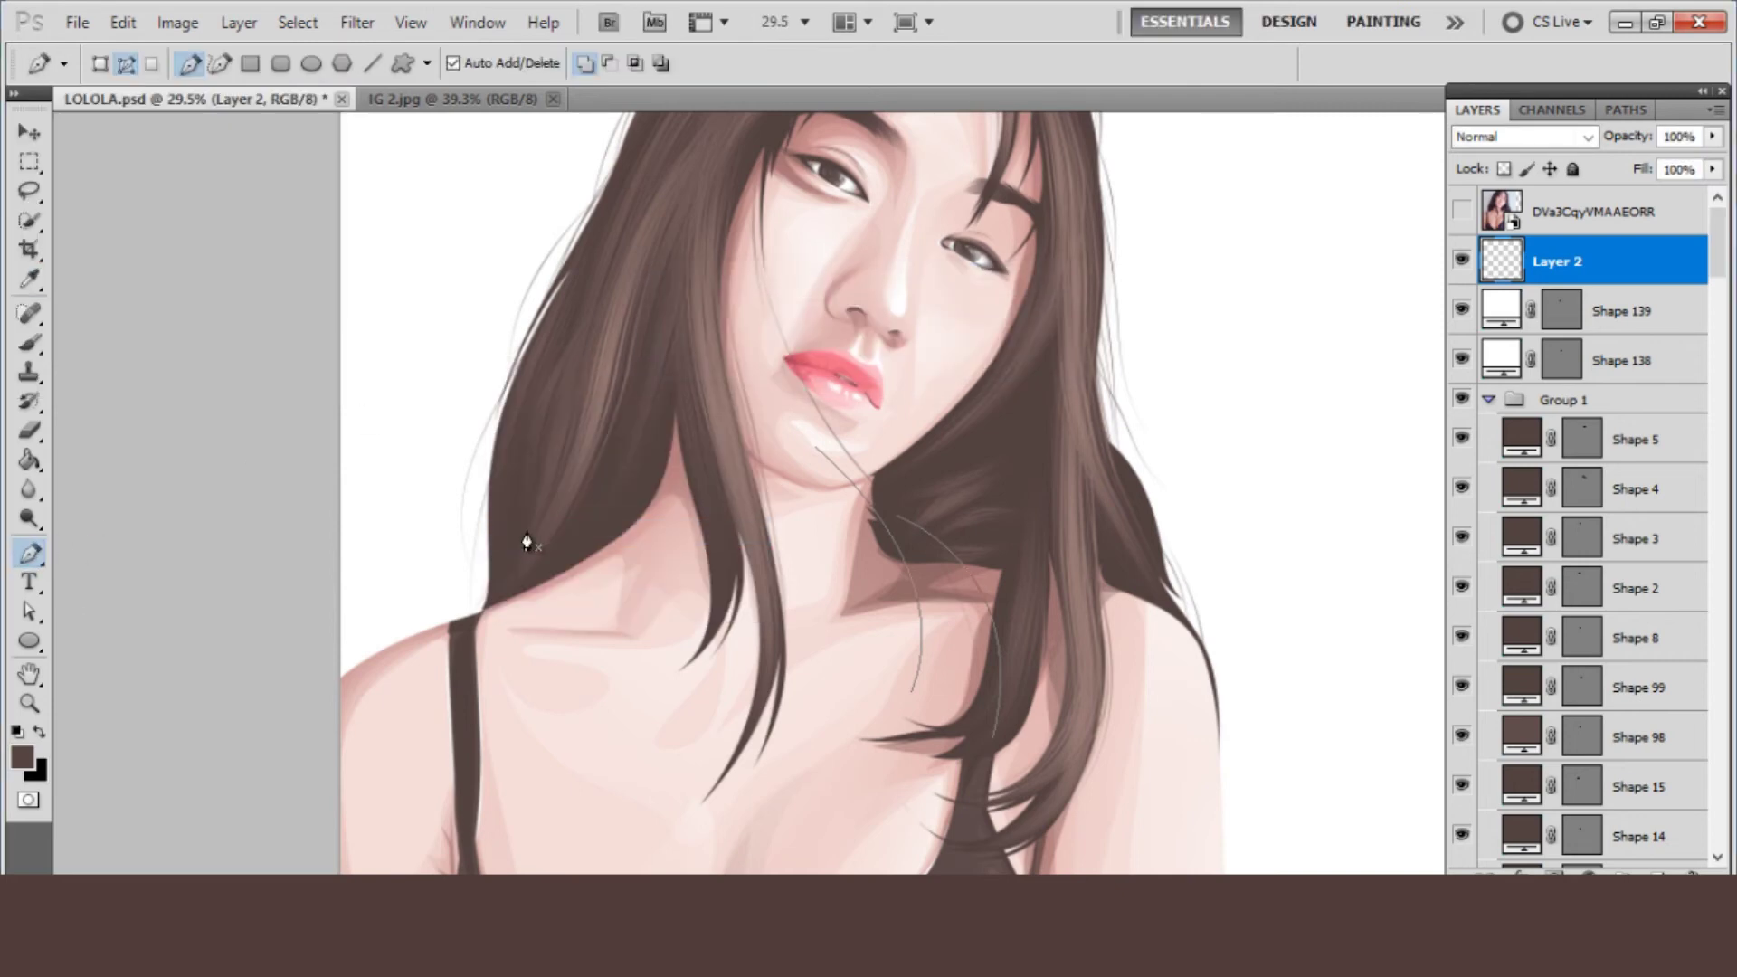
pyautogui.press('Delete')
# - Trace and stroke a curved strand over the left-side hair
pyautogui.click(1460, 217)
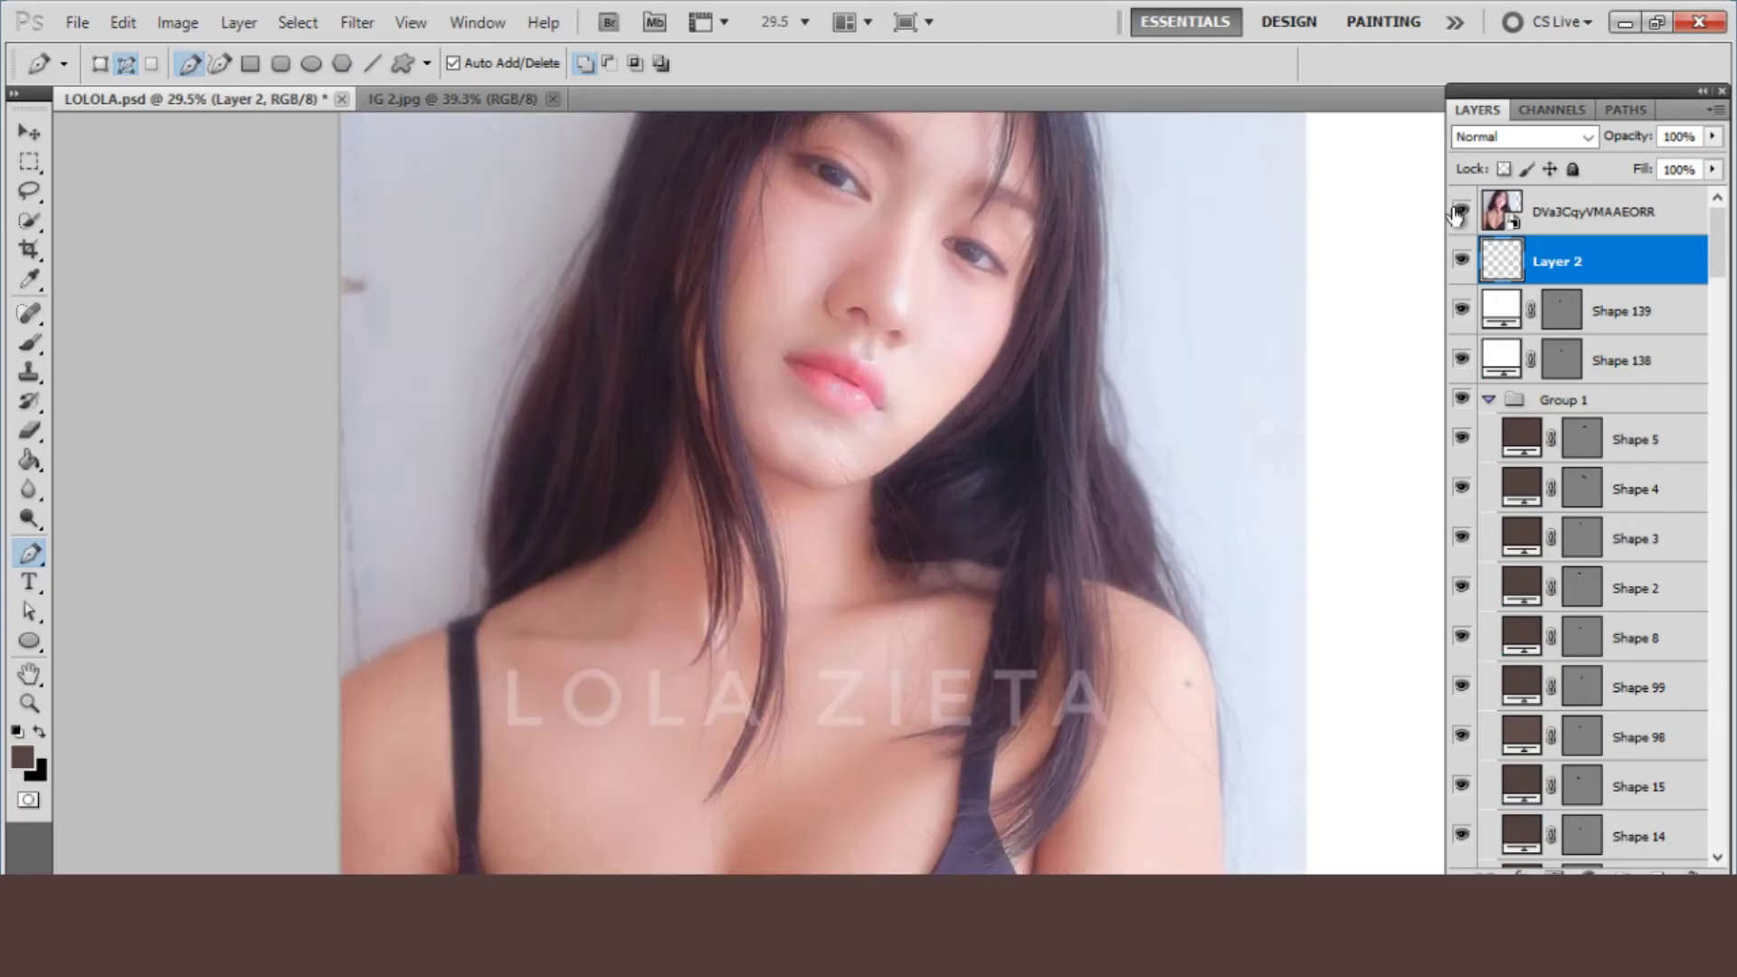
pyautogui.click(599, 321)
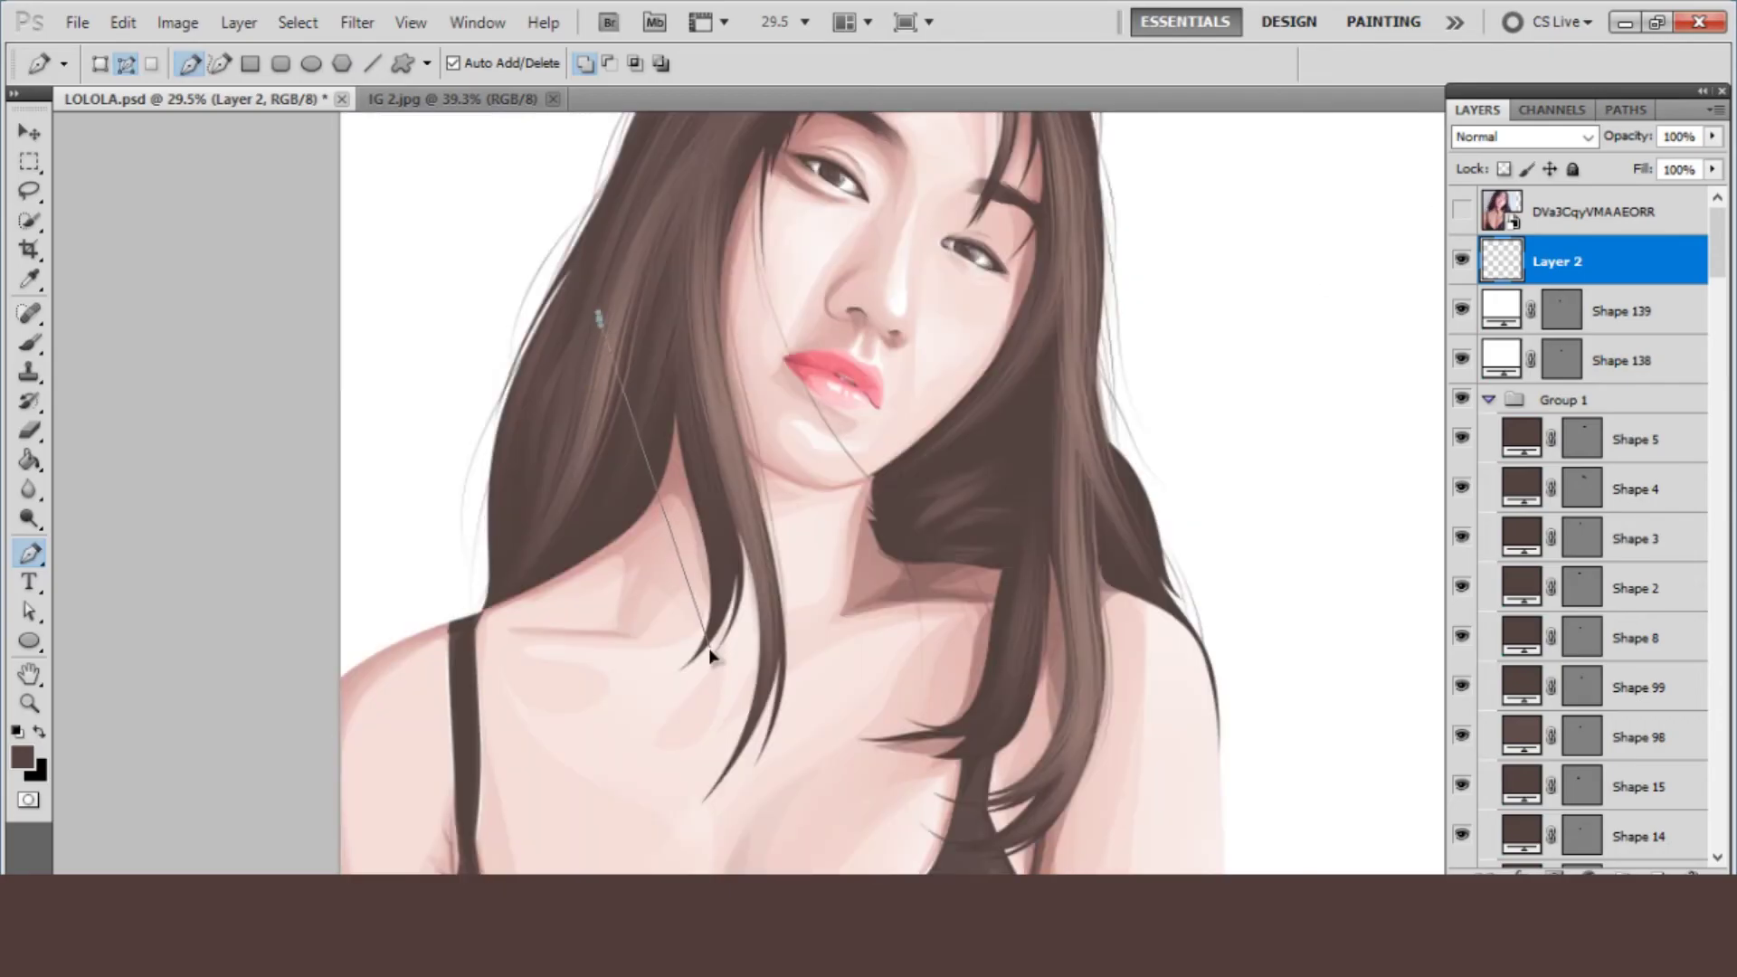
pyautogui.moveTo(710, 648)
pyautogui.mouseDown()
pyautogui.moveTo(660, 790)
pyautogui.moveTo(690, 756)
pyautogui.mouseUp()
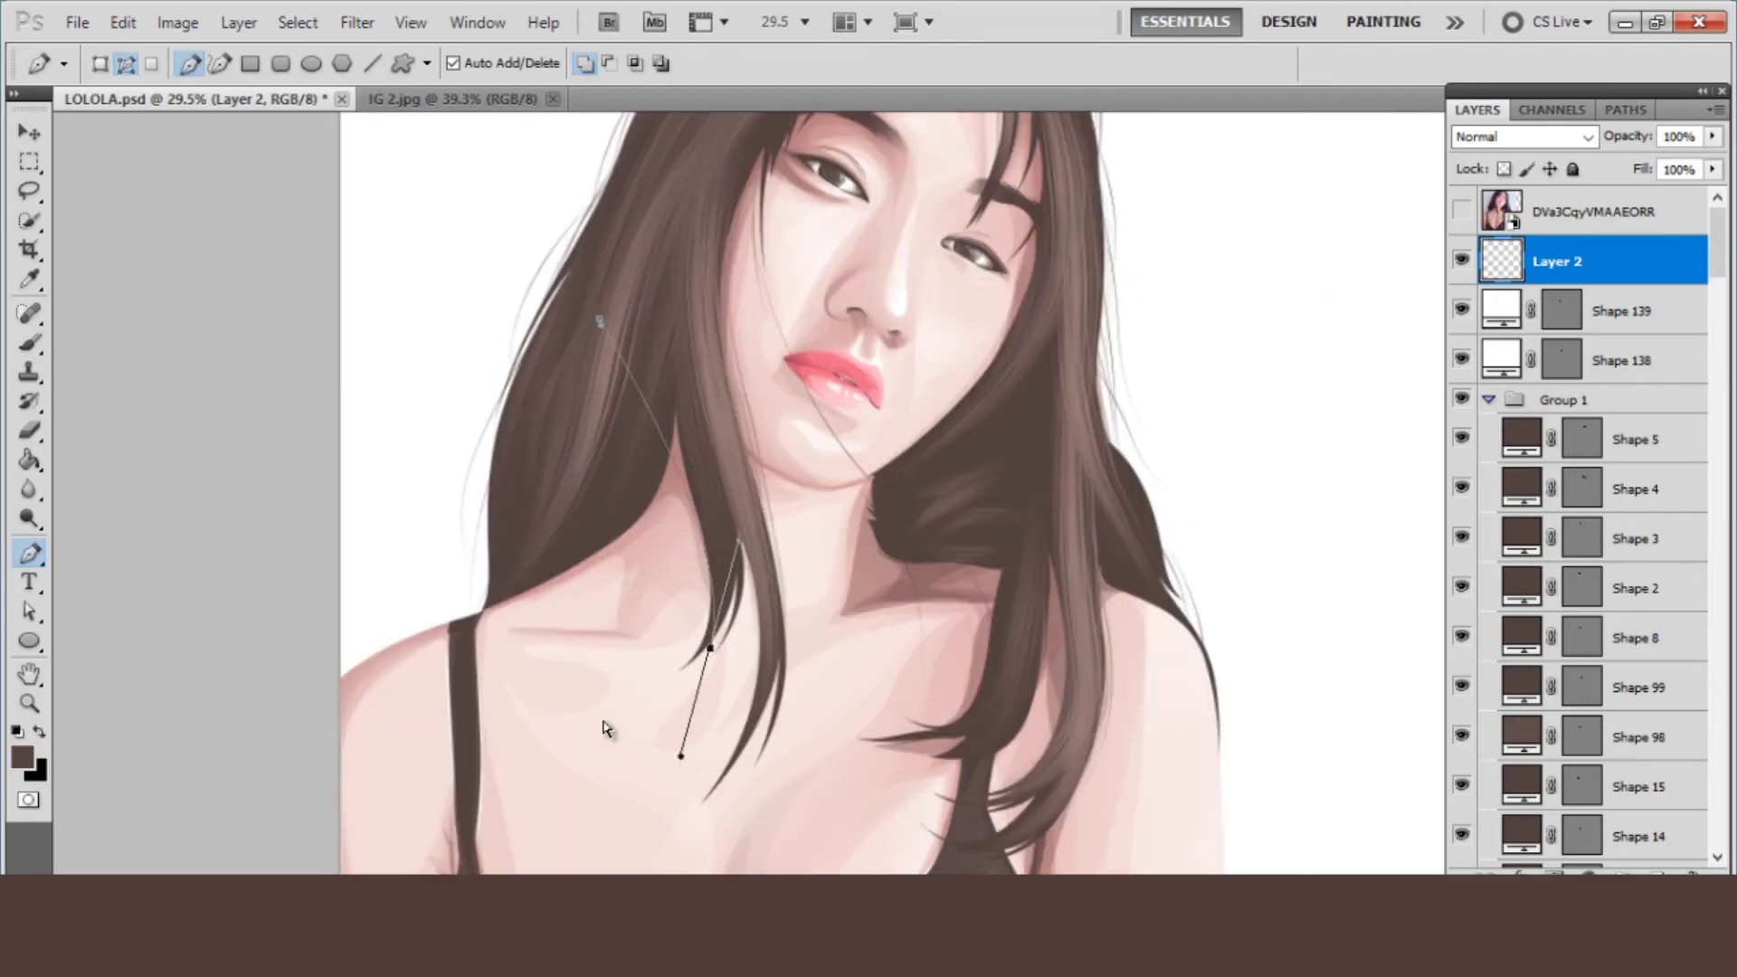
pyautogui.click(1465, 216)
pyautogui.moveTo(783, 628); pyautogui.dragTo(759, 795)
pyautogui.rightClick(568, 463)
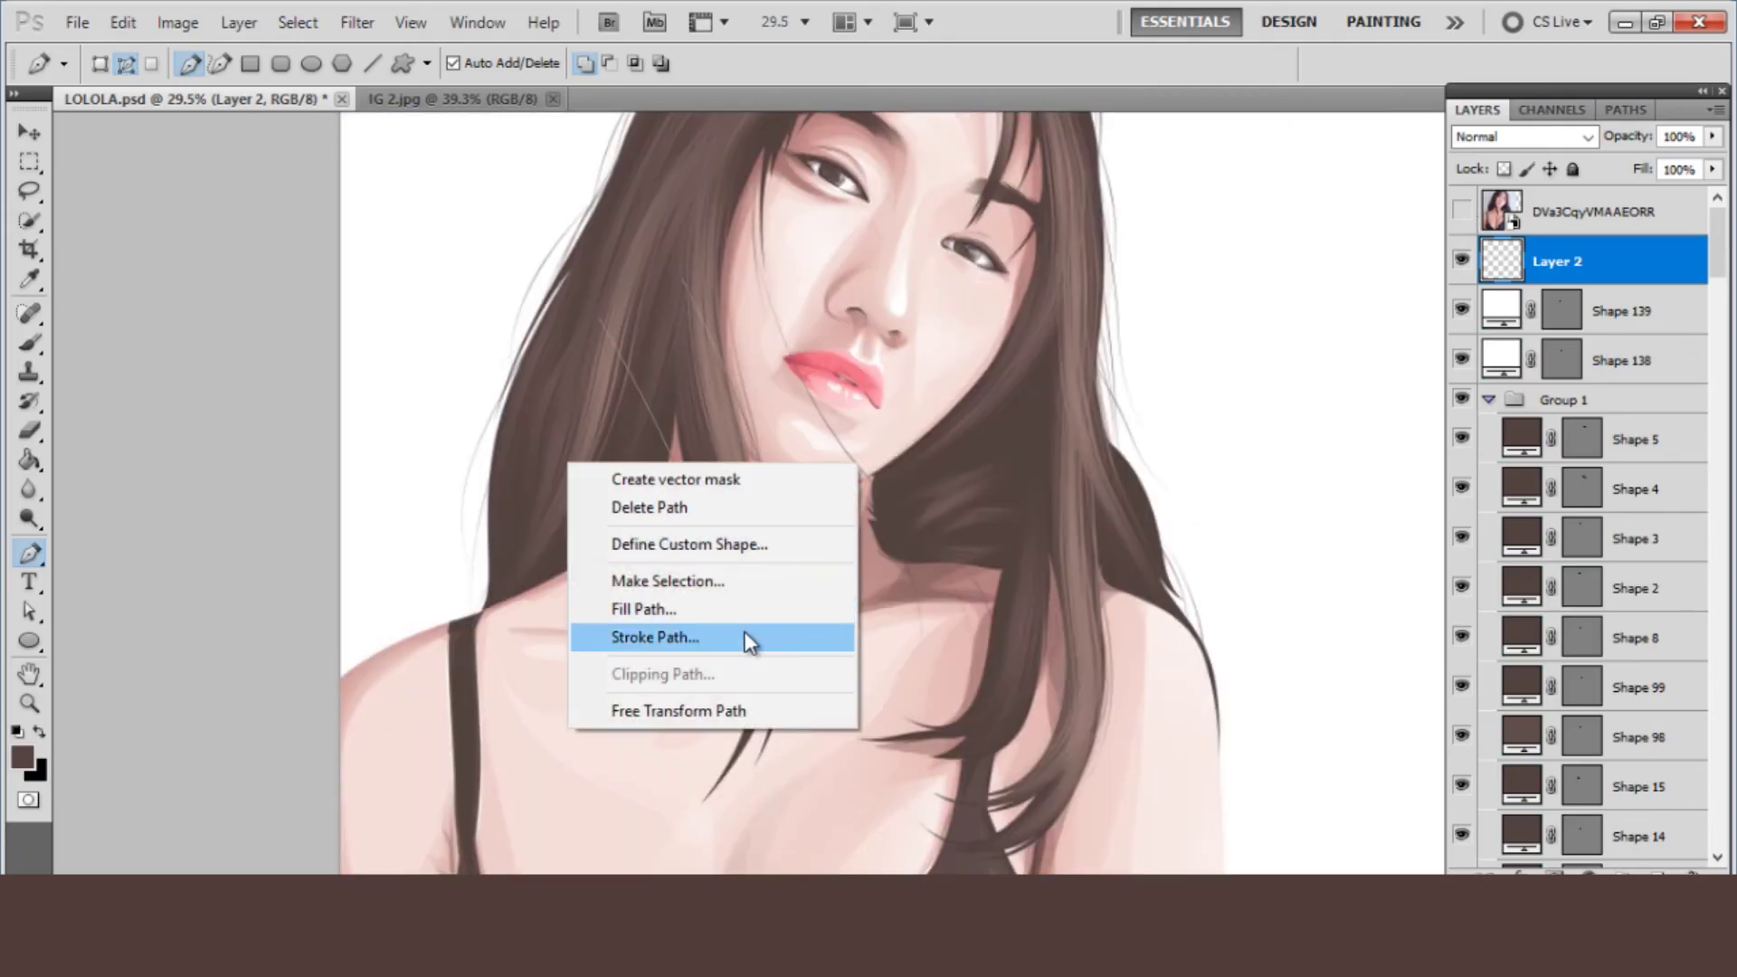
pyautogui.click(749, 639)
pyautogui.press('Return')
# - Trace strands along the right hair and past the right shoulder, then choose Stroke Path
pyautogui.scroll(-1, 717, 621)
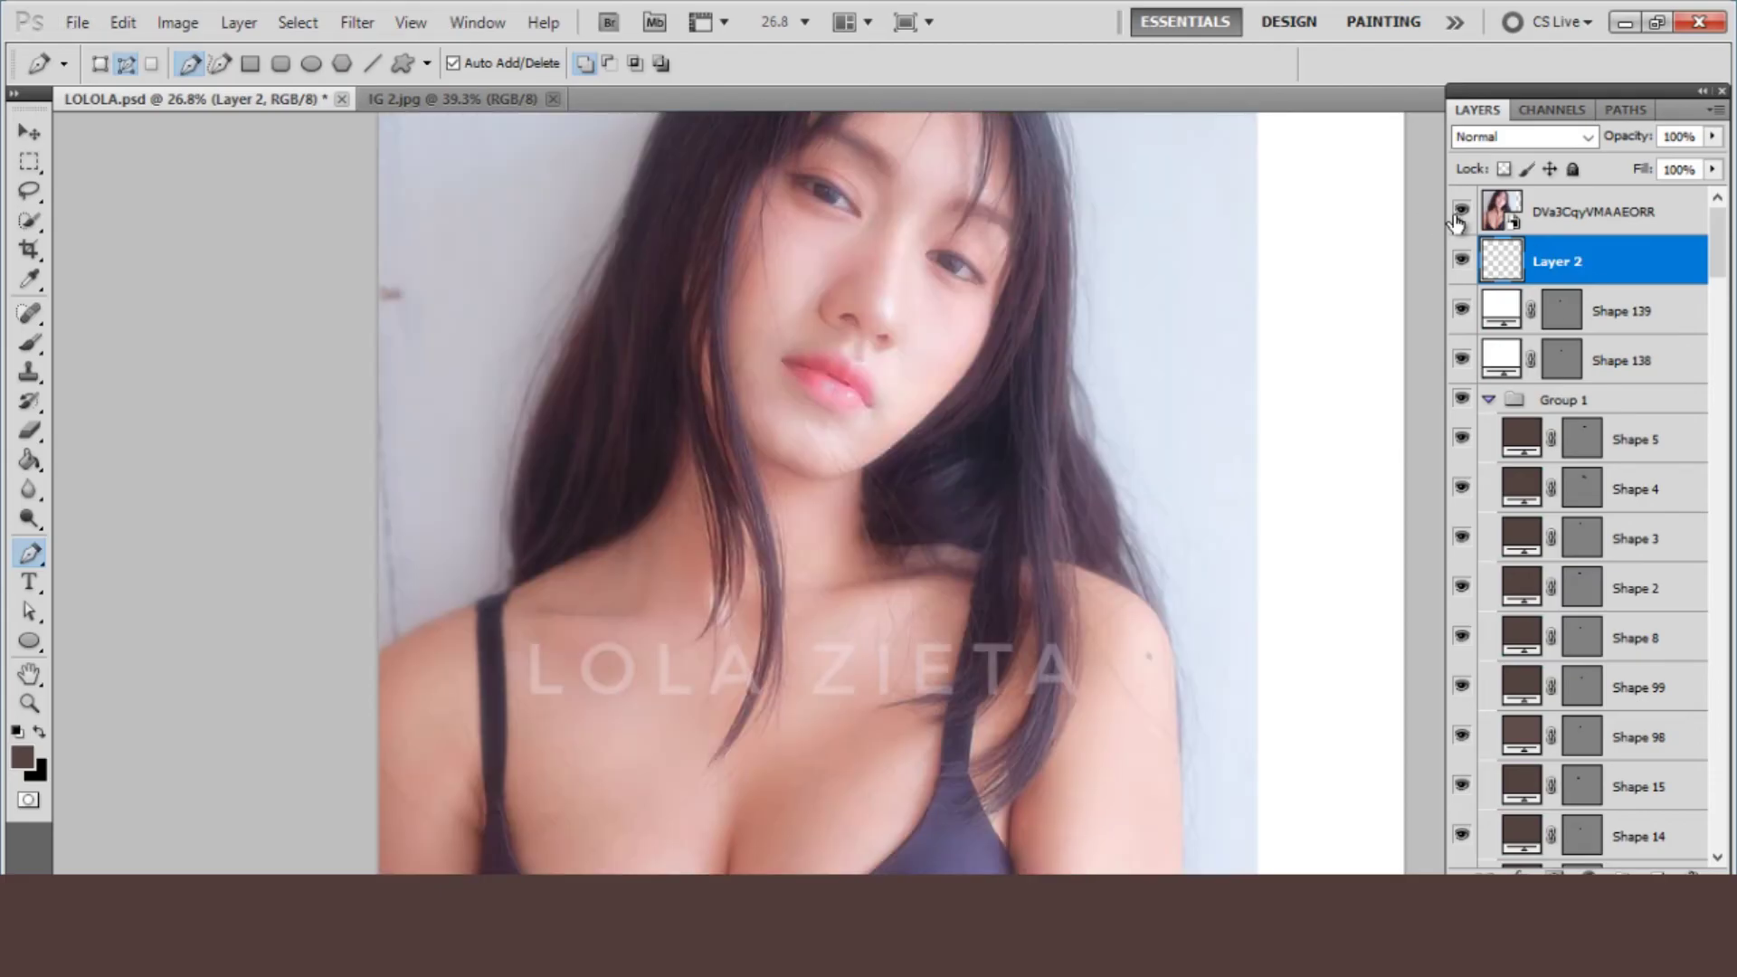
pyautogui.click(1461, 214)
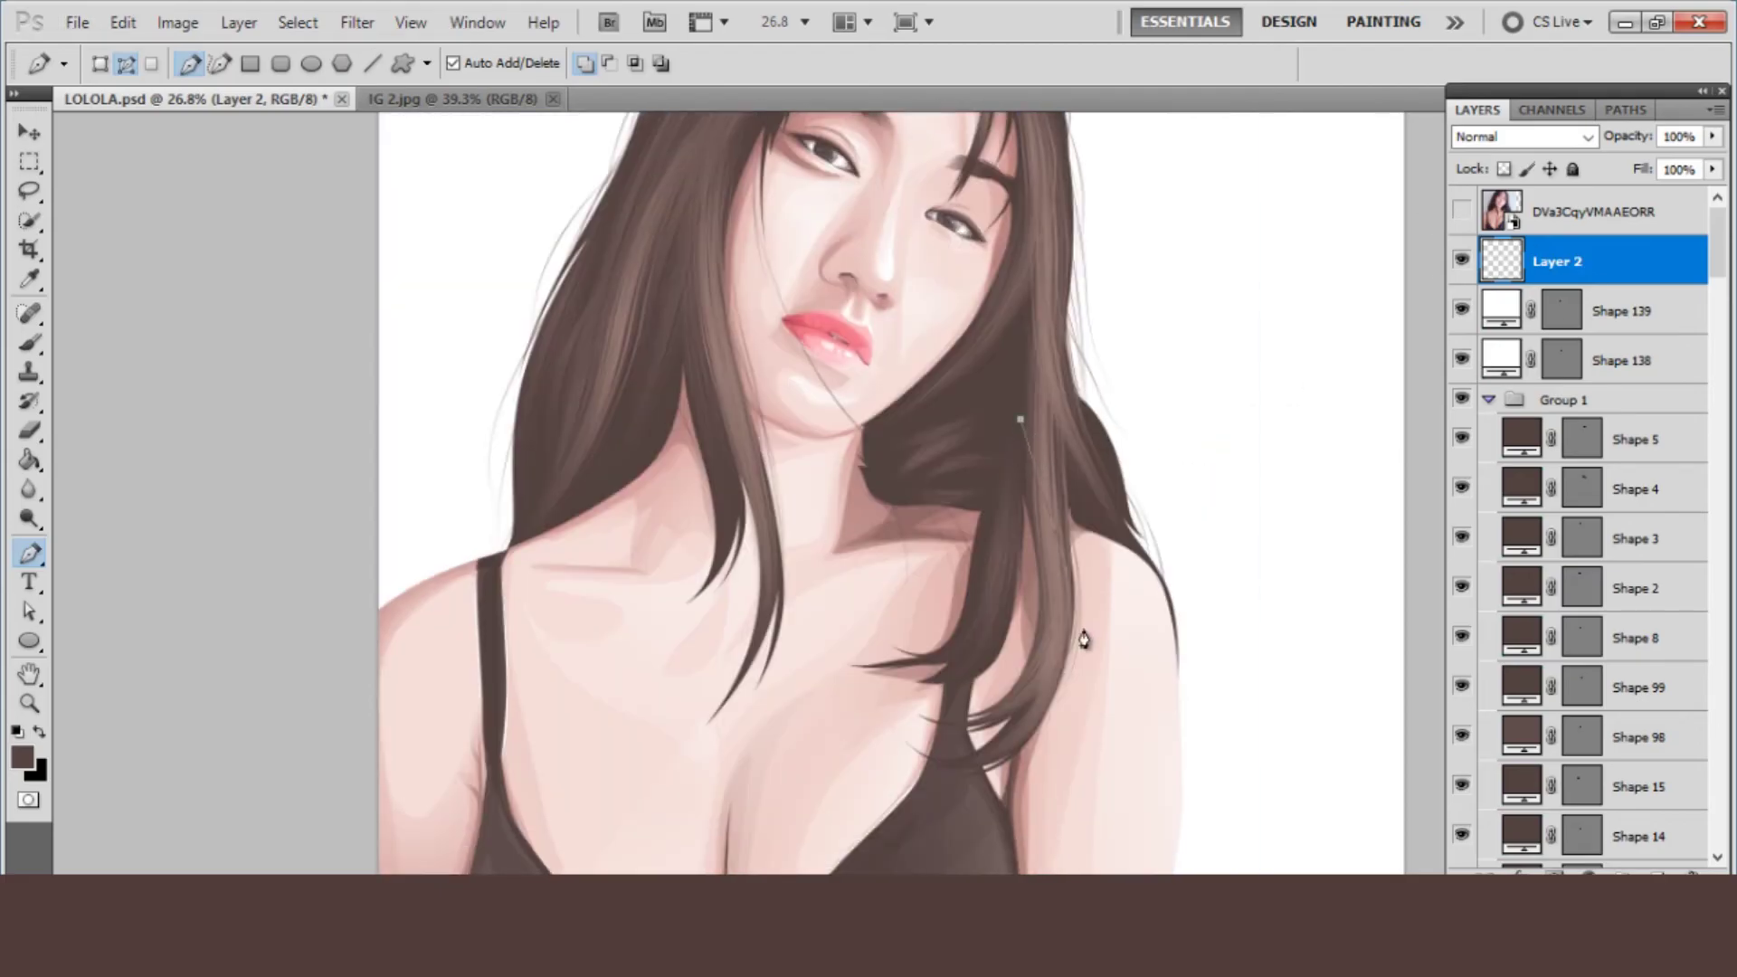
pyautogui.moveTo(1190, 737); pyautogui.dragTo(1274, 760)
pyautogui.moveTo(1027, 321); pyautogui.dragTo(1172, 685)
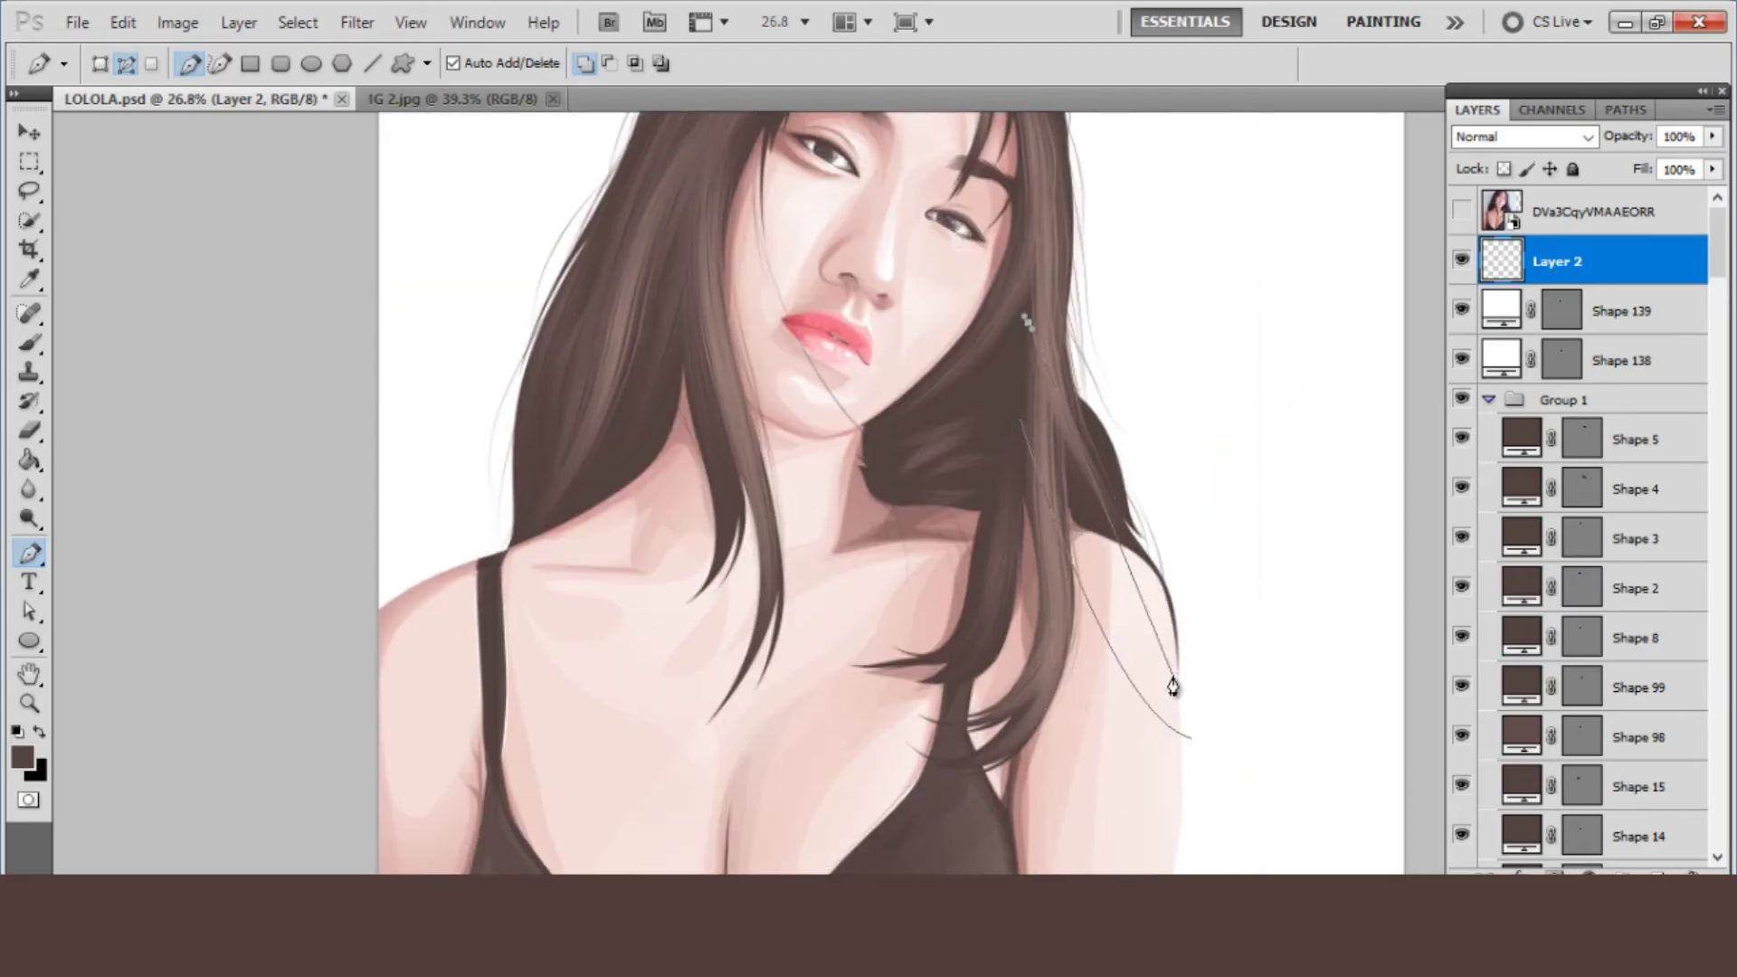
pyautogui.rightClick(975, 519)
pyautogui.click(1054, 691)
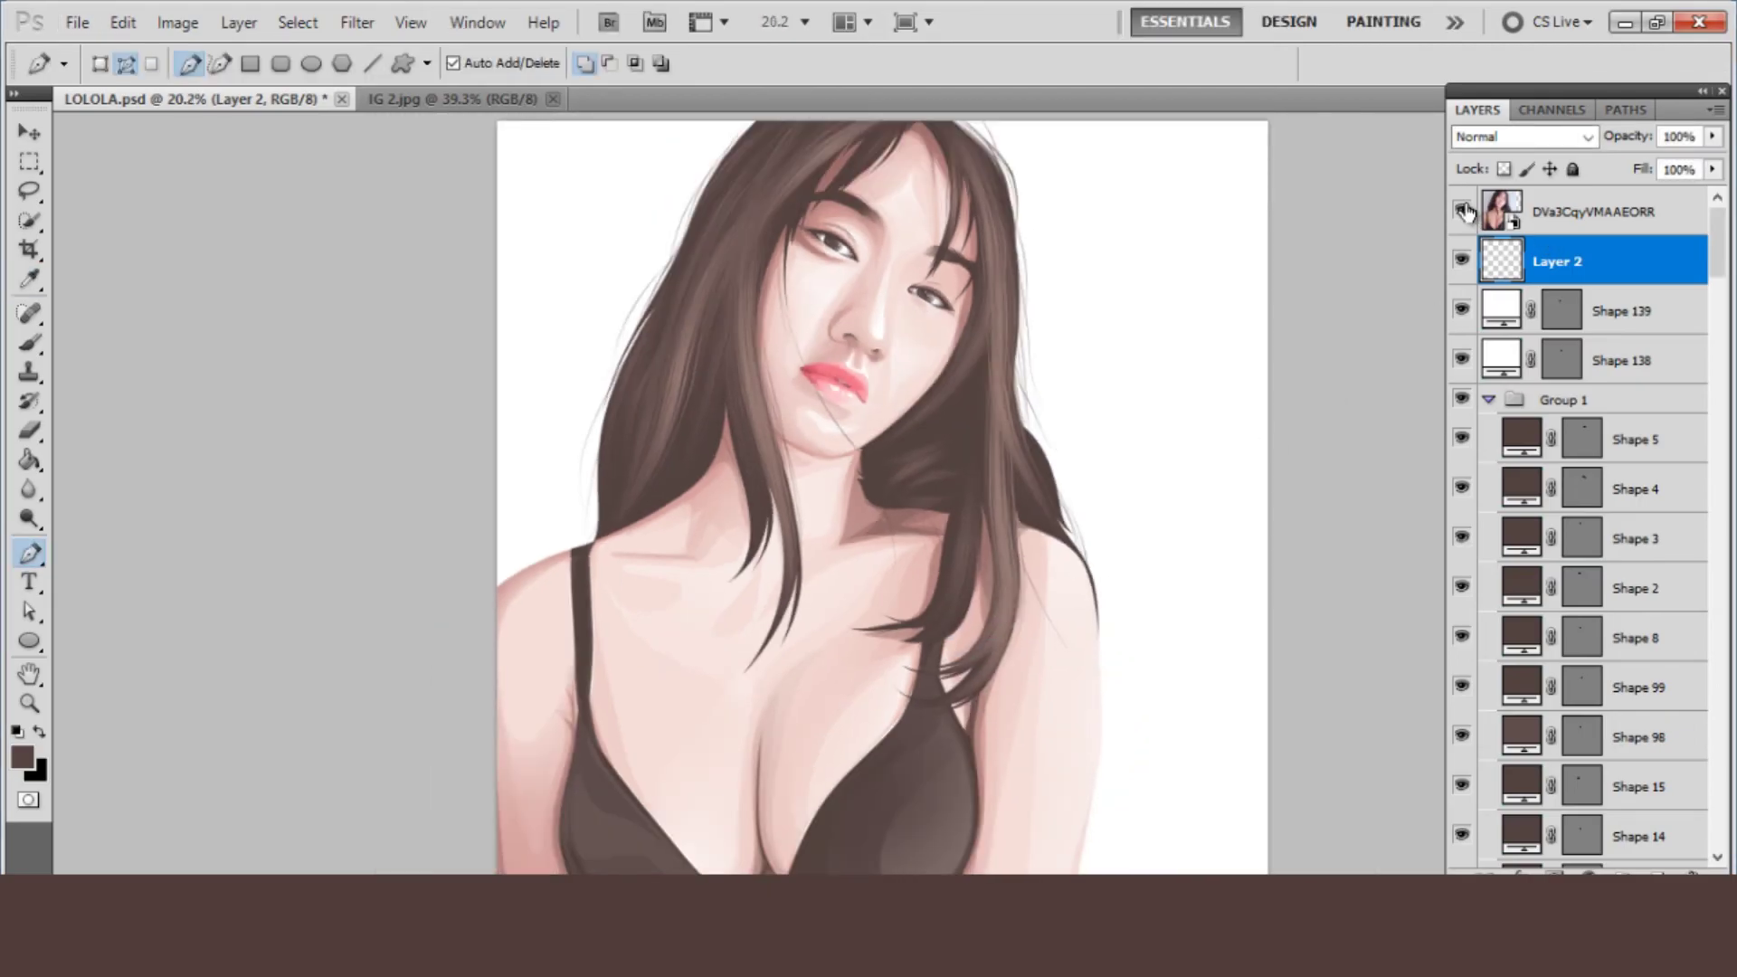
# - Trace a strand along the left hair edge down to the shoulder and stroke it
pyautogui.click(1462, 211)
pyautogui.moveTo(714, 211); pyautogui.dragTo(704, 241)
pyautogui.moveTo(586, 551); pyautogui.dragTo(601, 659)
pyautogui.rightClick(659, 443)
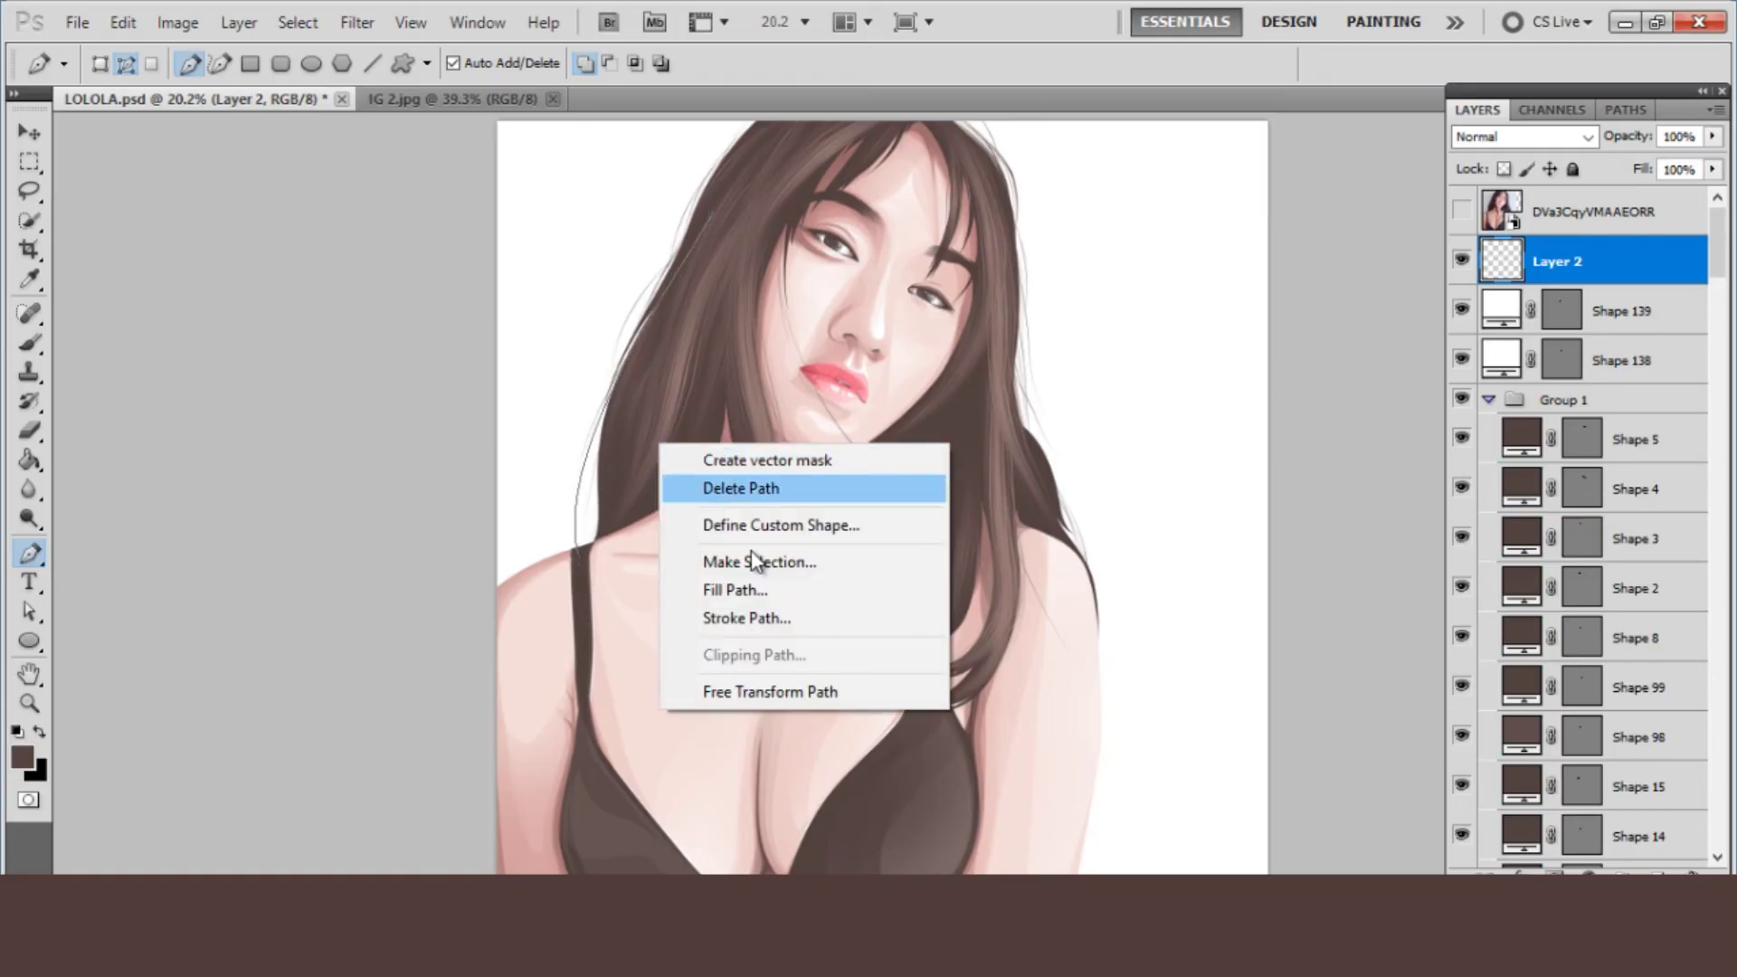
pyautogui.click(770, 618)
pyautogui.press('Return')
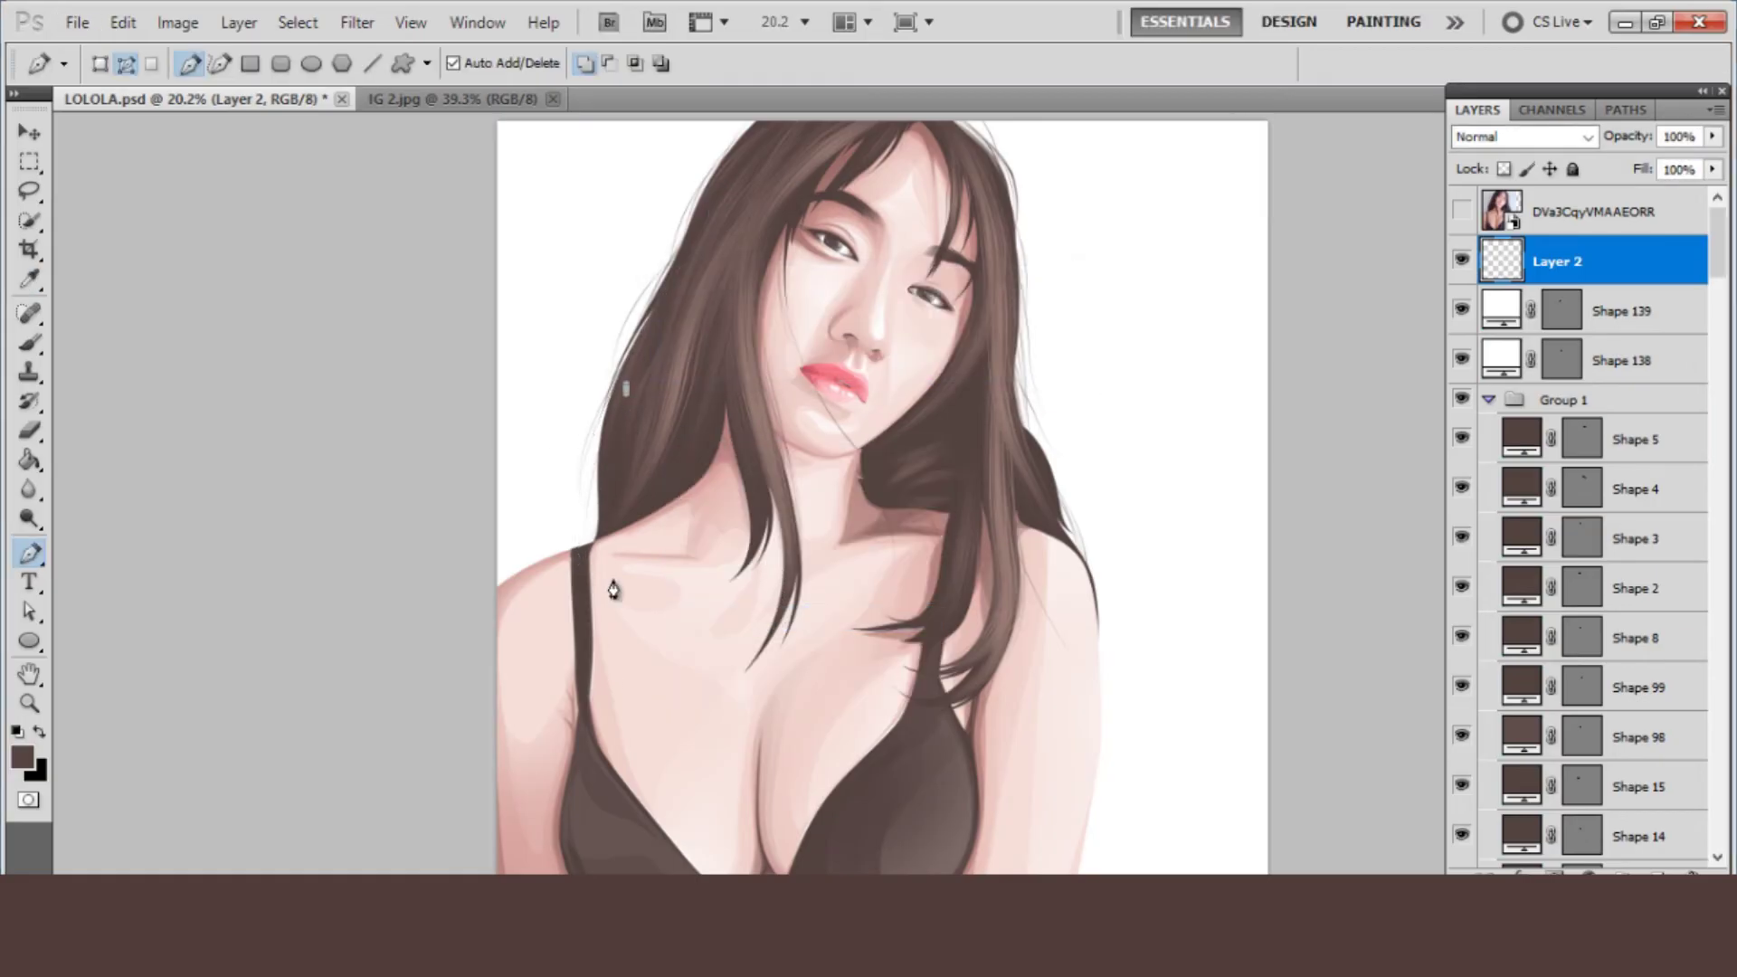
pyautogui.rightClick(494, 494)
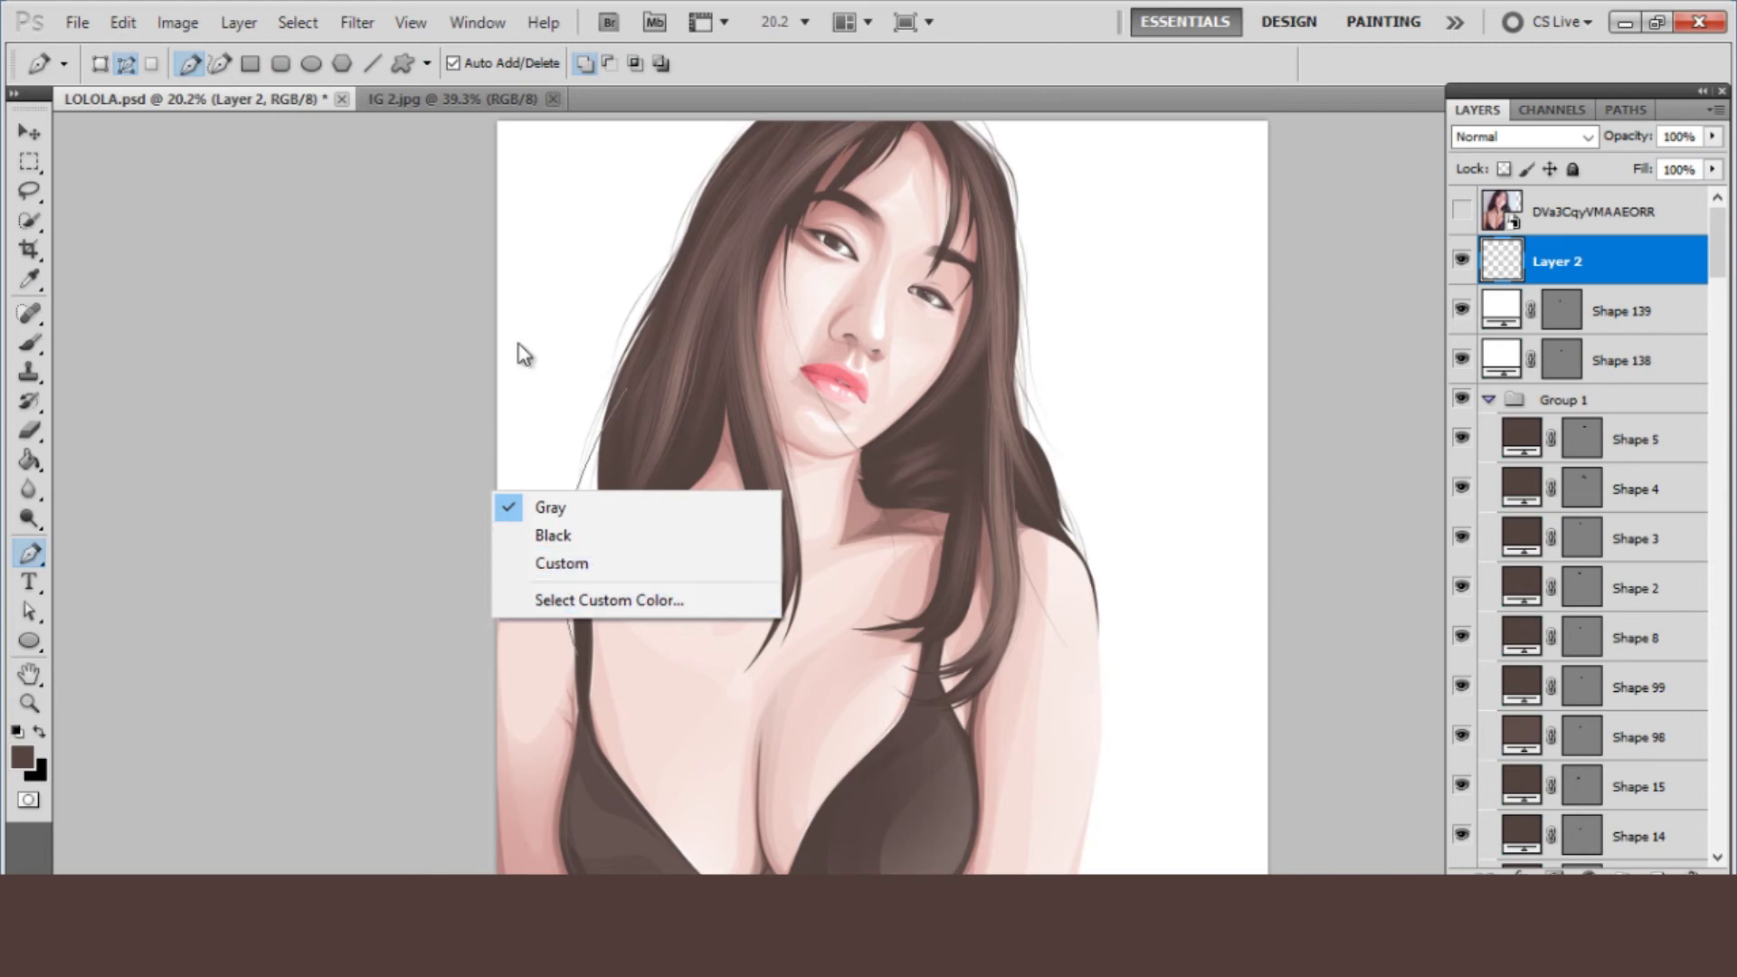
pyautogui.rightClick(561, 331)
pyautogui.click(621, 504)
pyautogui.press('Return')
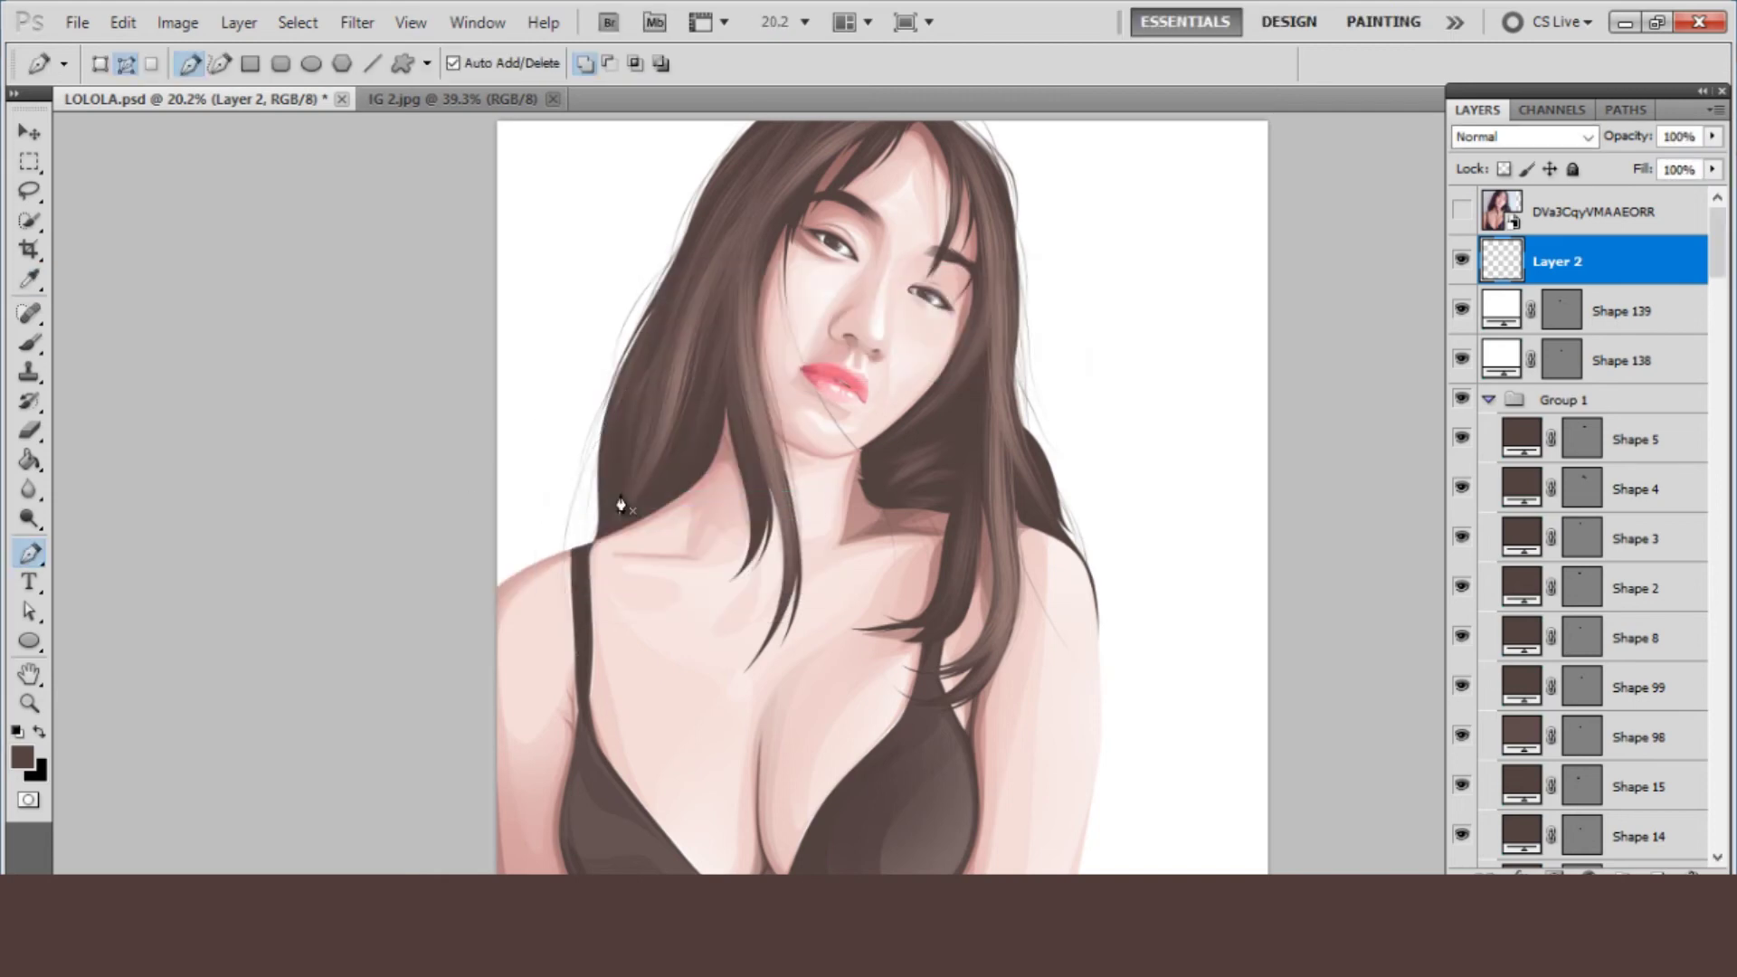
# - Stroke a chin-to-collarbone strand, cancelling Fill Path, then show the reference photo
pyautogui.click(1461, 212)
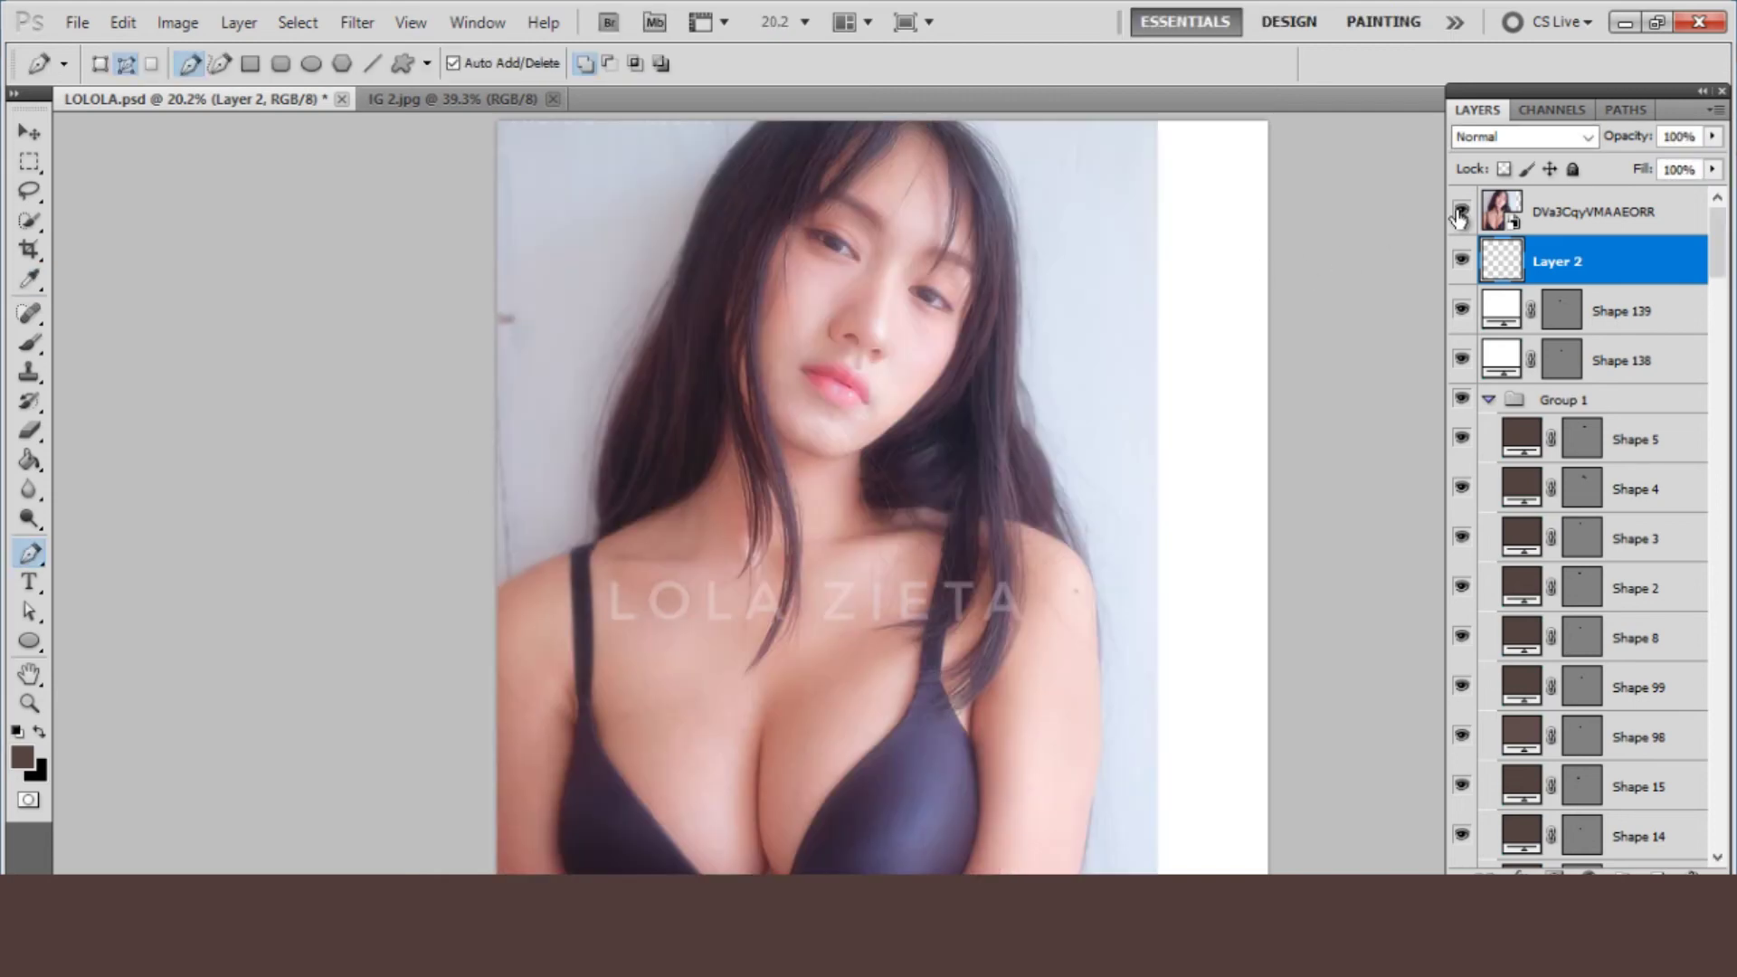
pyautogui.click(1461, 212)
pyautogui.click(801, 407)
pyautogui.moveTo(887, 622); pyautogui.dragTo(850, 719)
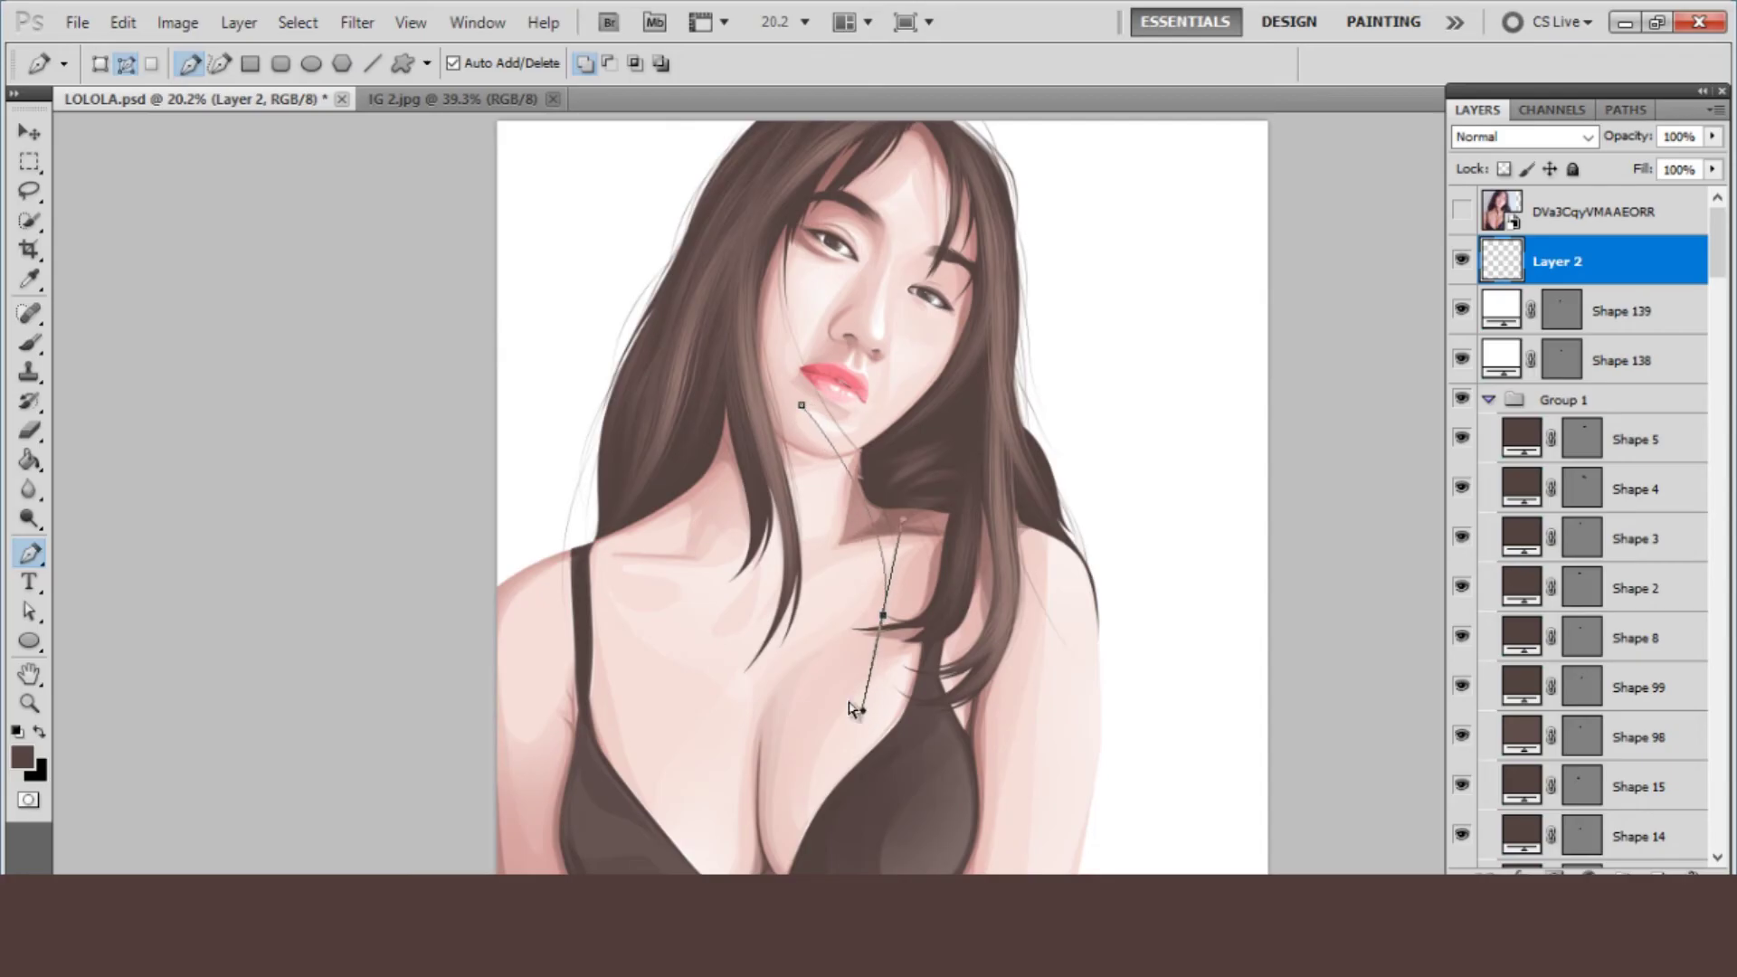
pyautogui.rightClick(837, 497)
pyautogui.click(884, 667)
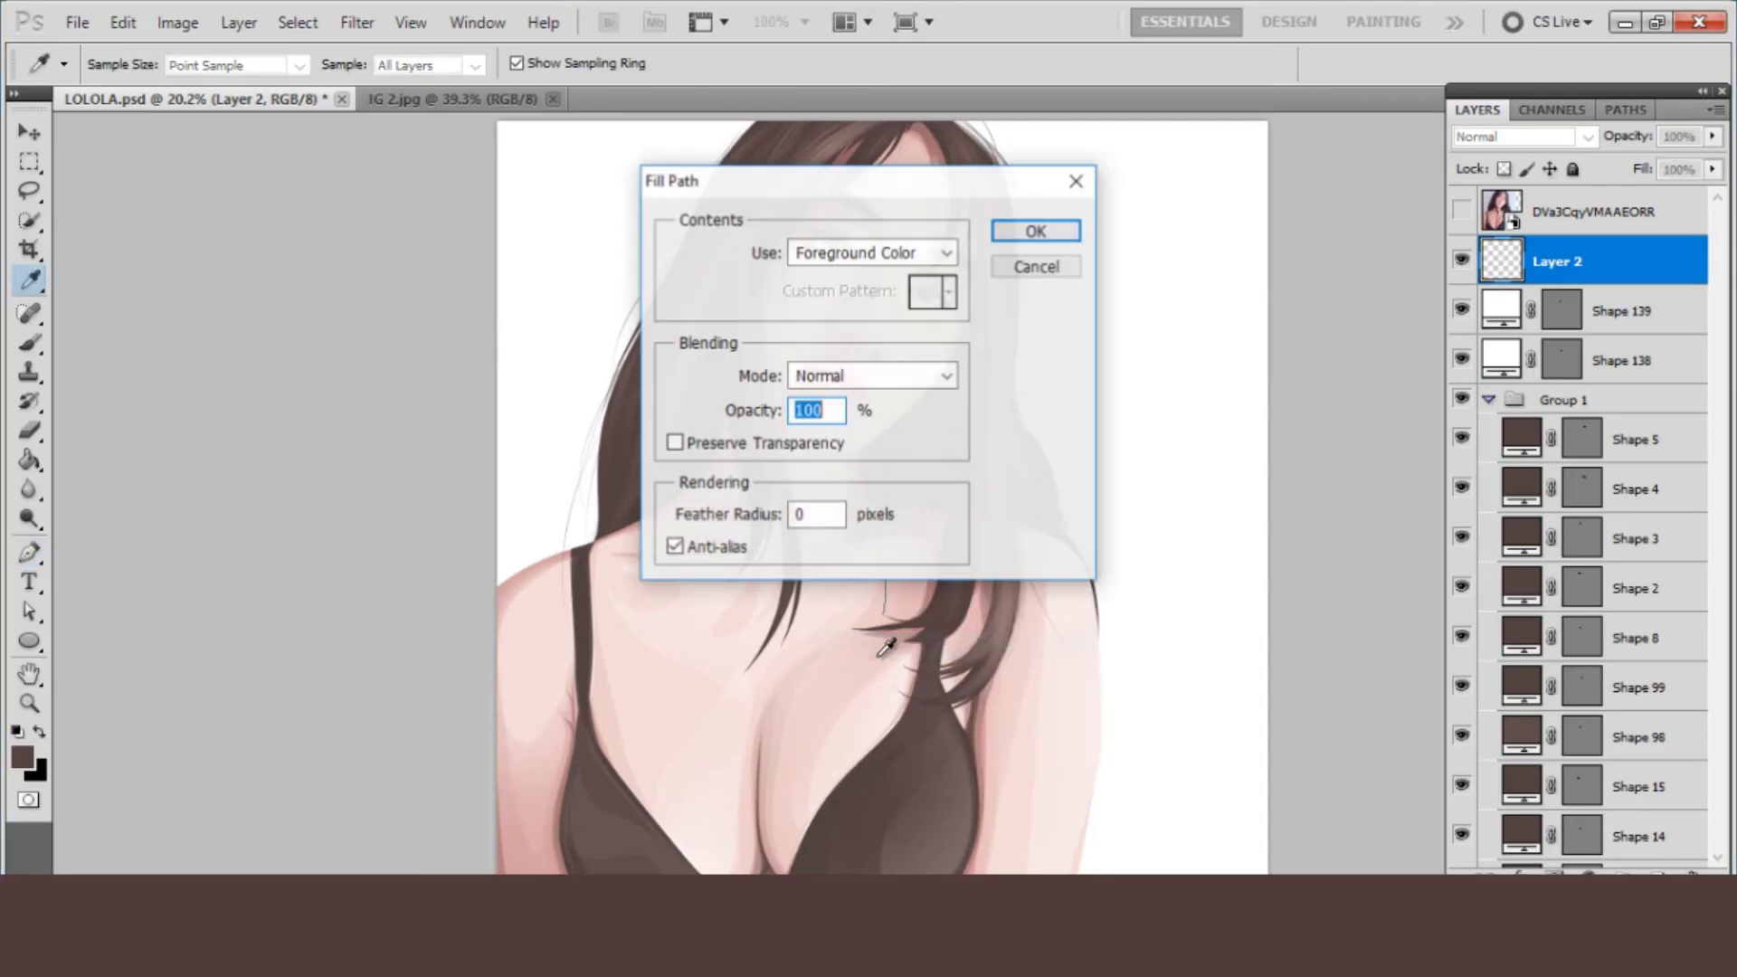
pyautogui.click(1046, 275)
pyautogui.rightClick(806, 557)
pyautogui.click(876, 730)
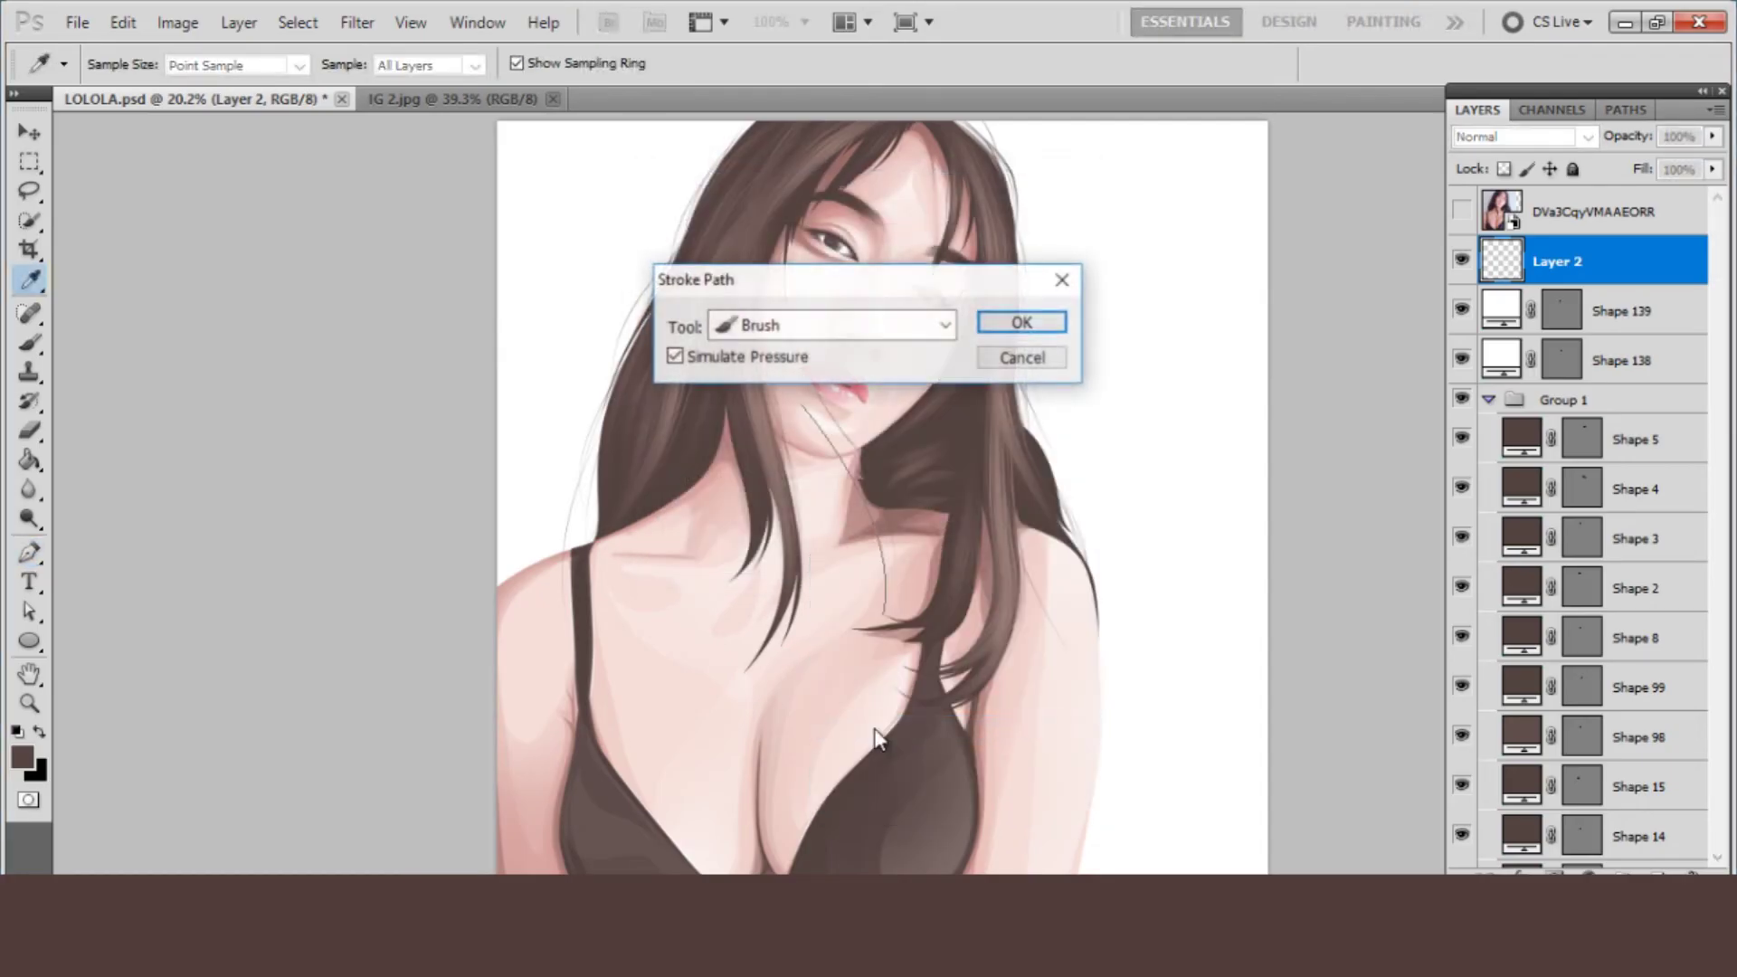
pyautogui.press('Return')
pyautogui.click(1461, 211)
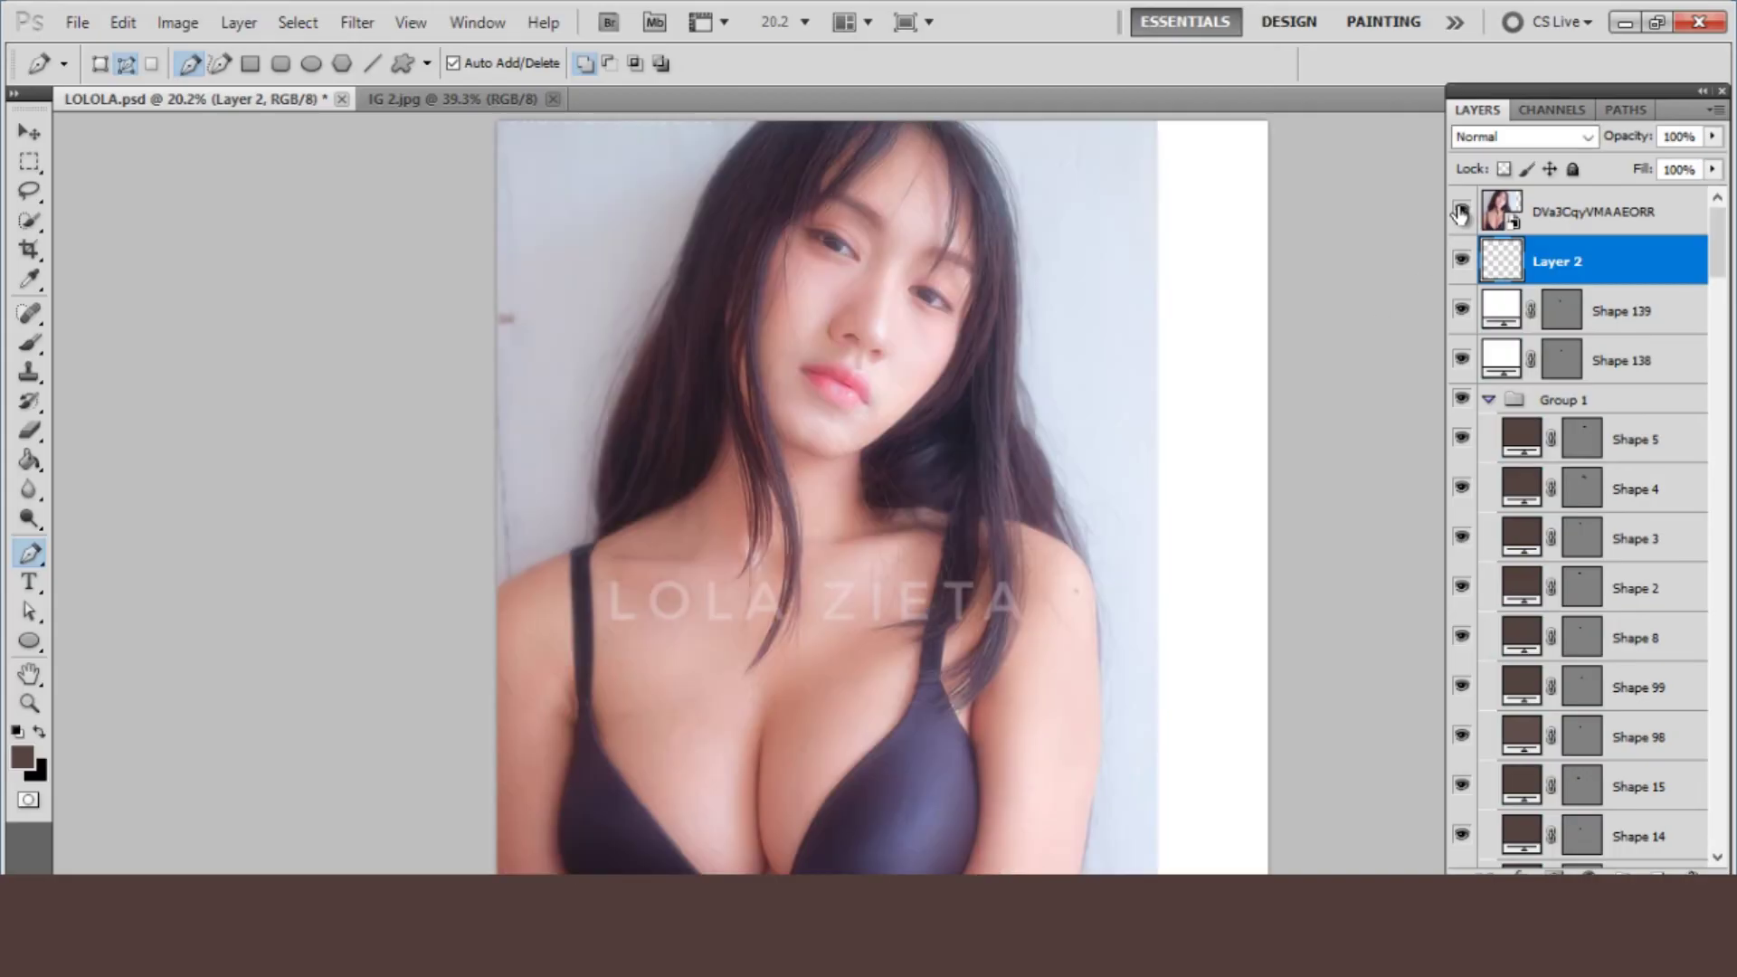
# - Draw a first forehead strand path and try stroking it, dropping the attempt
pyautogui.scroll(3, 950, 169)
pyautogui.click(964, 153)
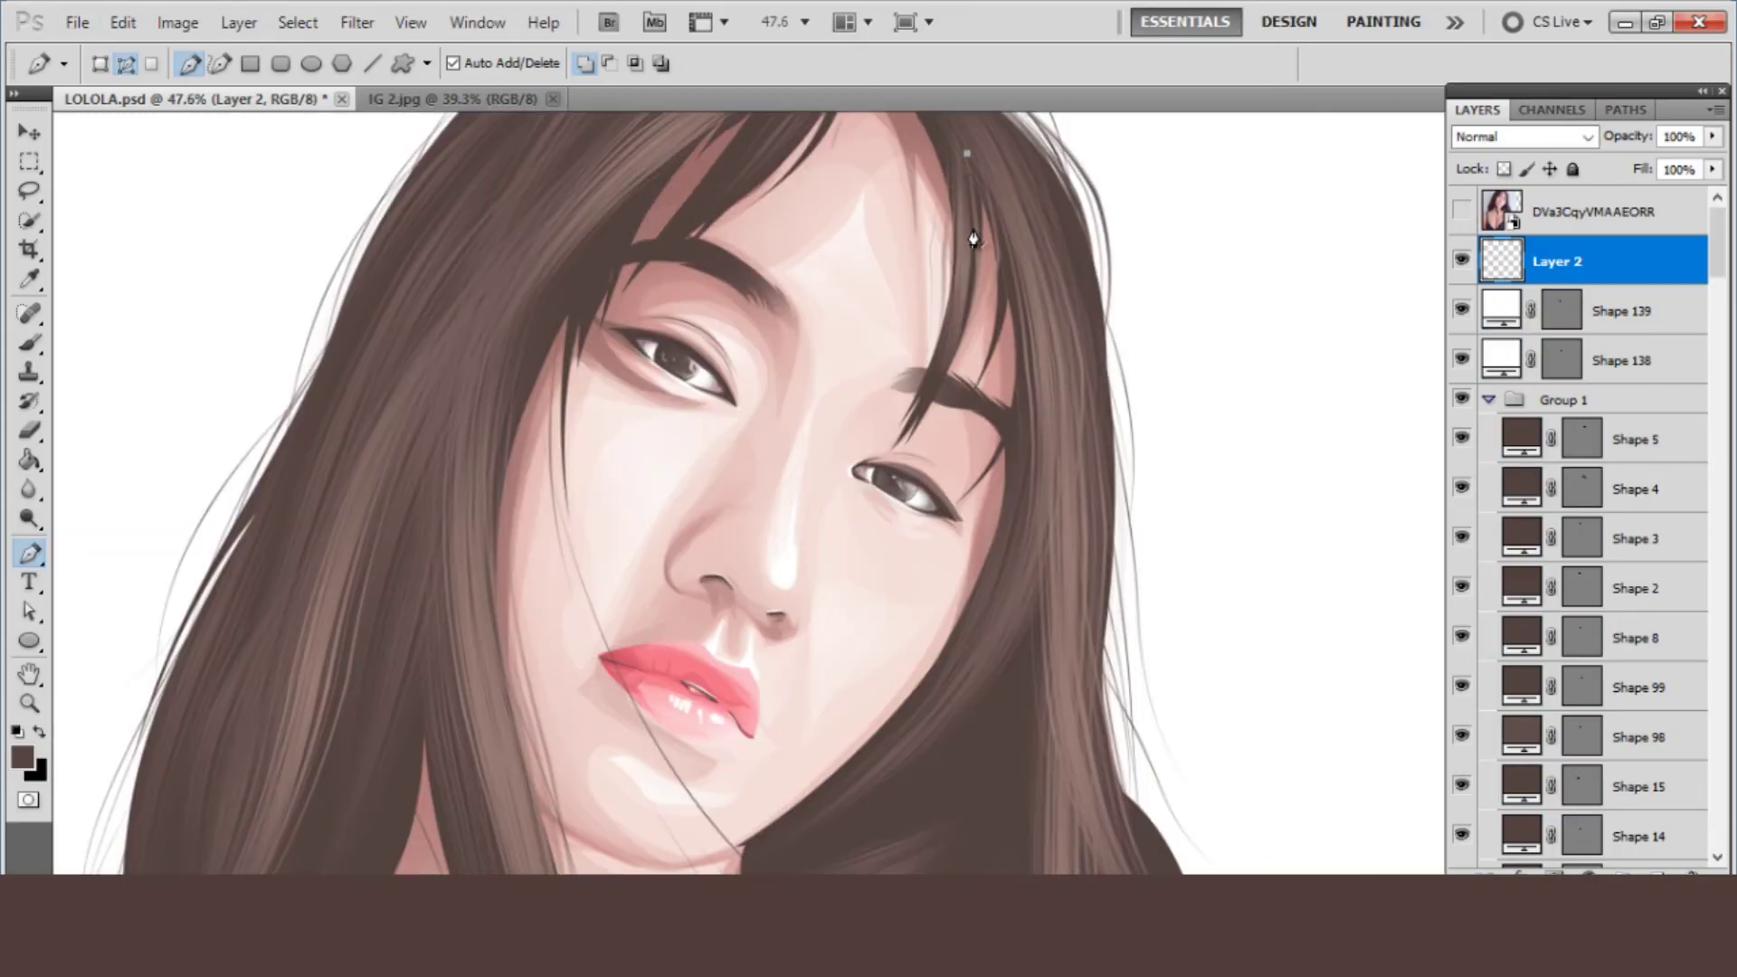
pyautogui.moveTo(903, 489); pyautogui.dragTo(775, 574)
pyautogui.scroll(3, 902, 258)
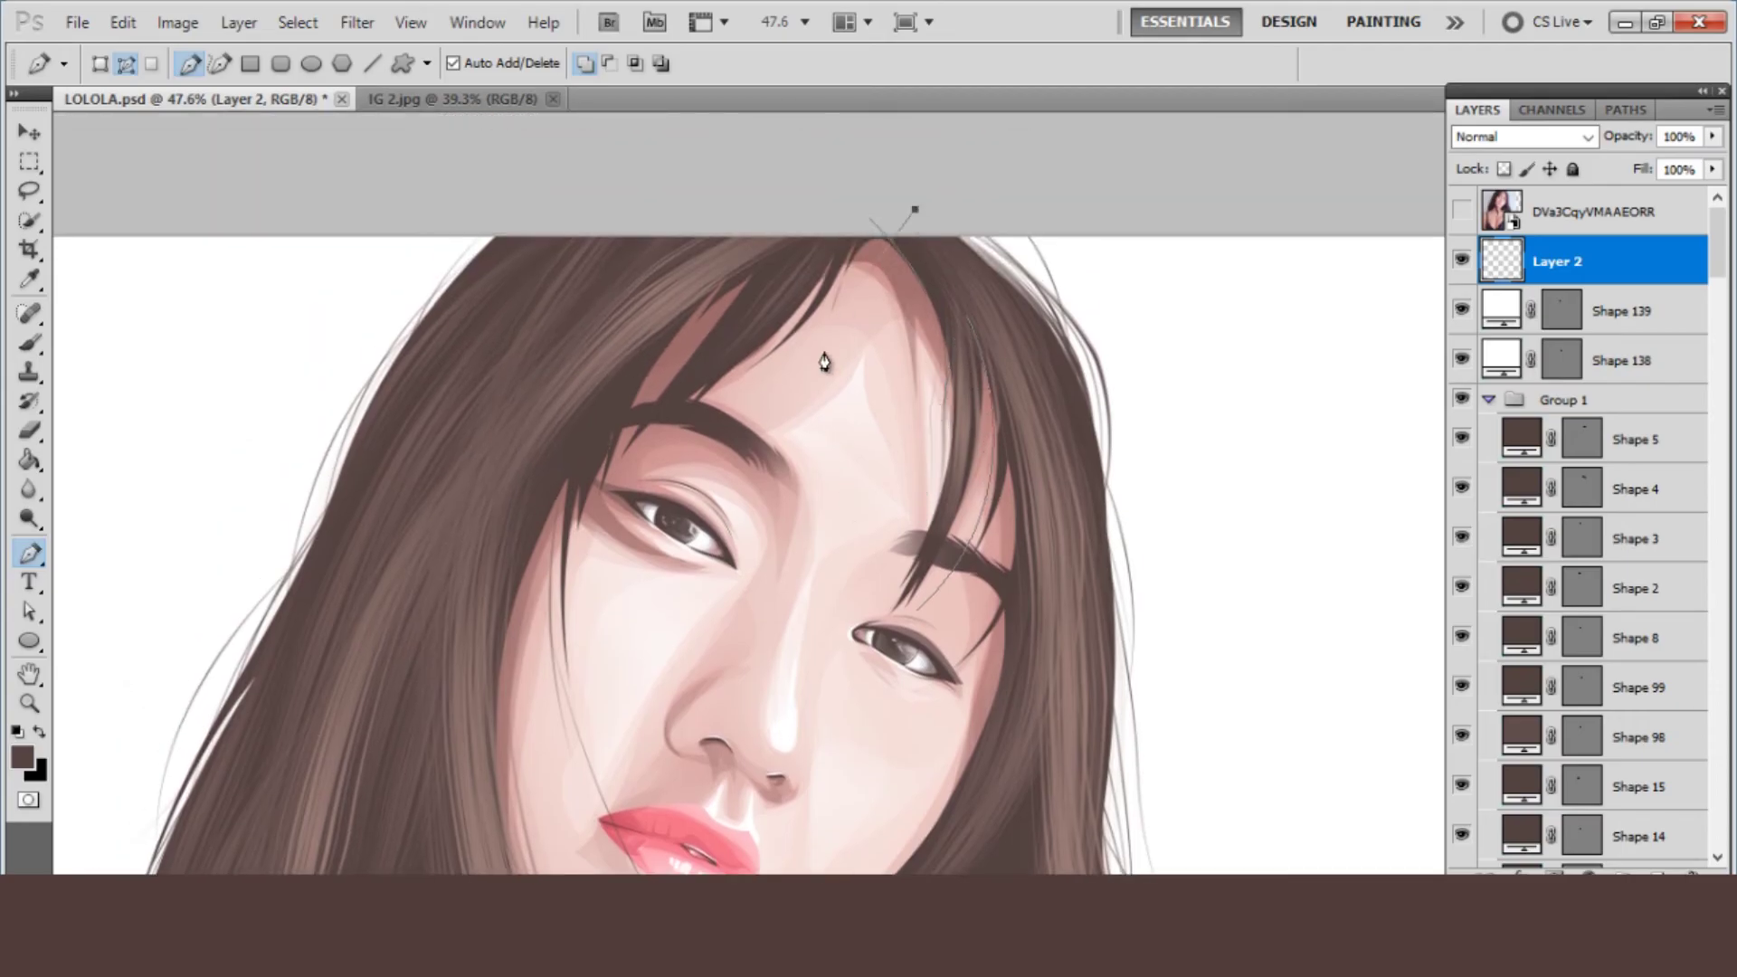
pyautogui.click(914, 209)
pyautogui.rightClick(802, 393)
pyautogui.click(869, 585)
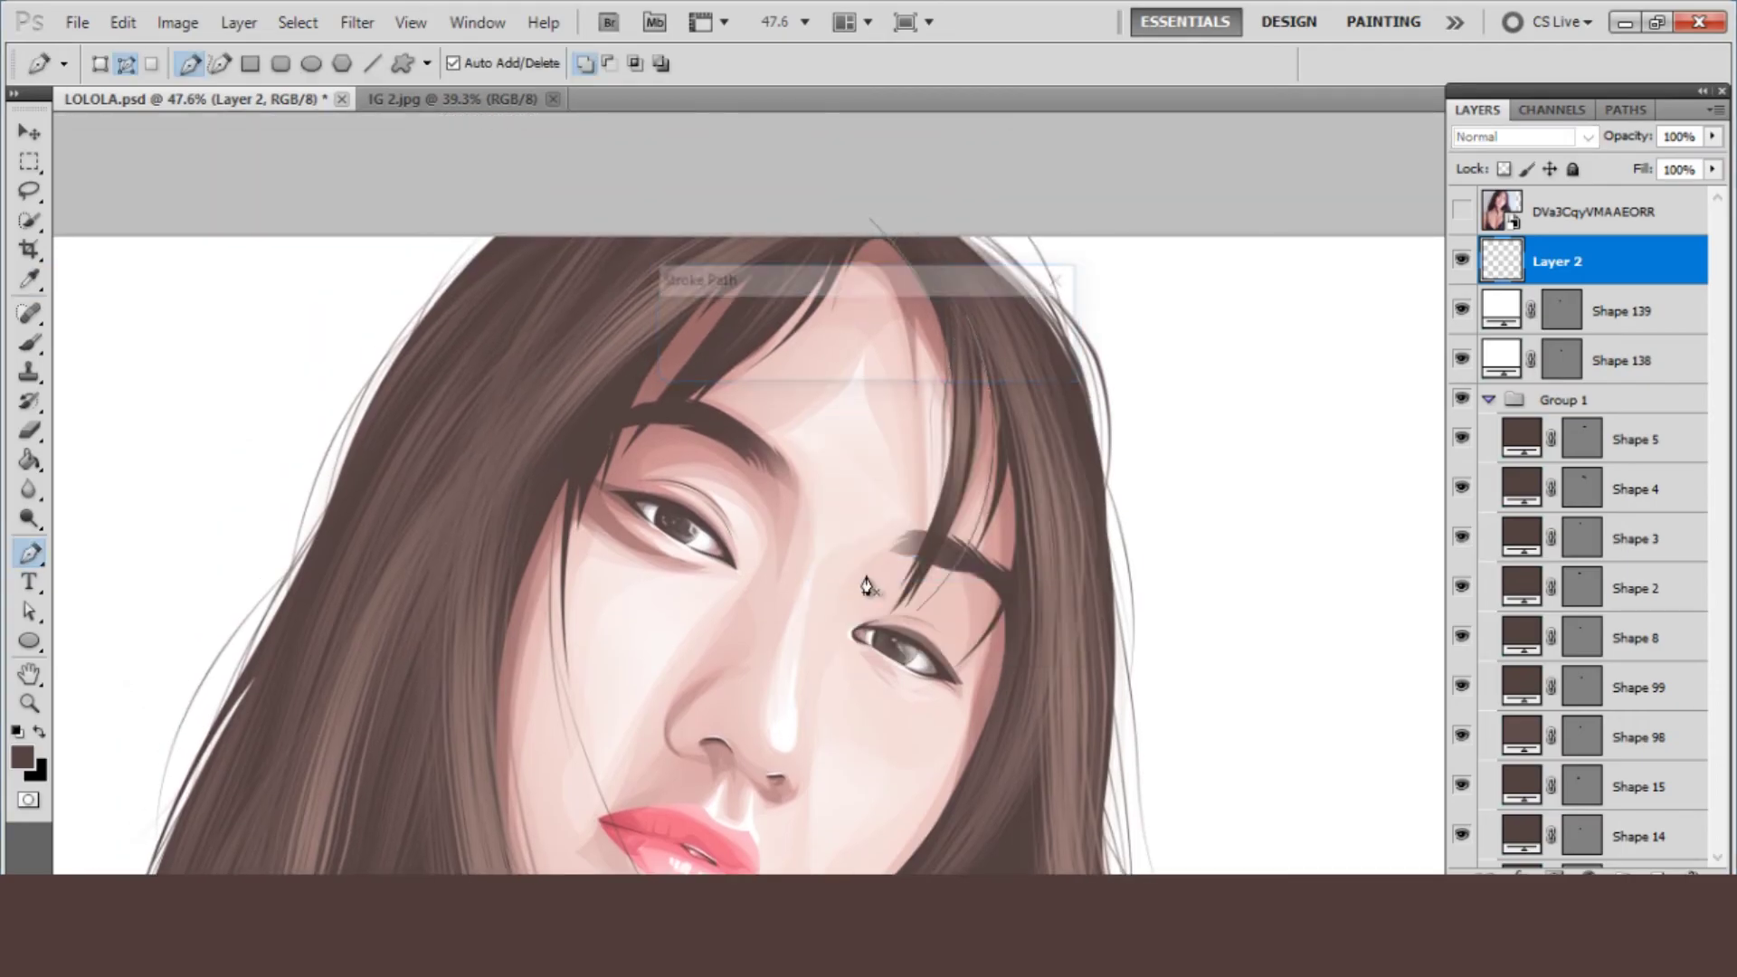
pyautogui.press('Return')
# - Stroke two curved strands down across the forehead fringe on Layer 2
pyautogui.click(917, 239)
pyautogui.moveTo(799, 406); pyautogui.dragTo(841, 203)
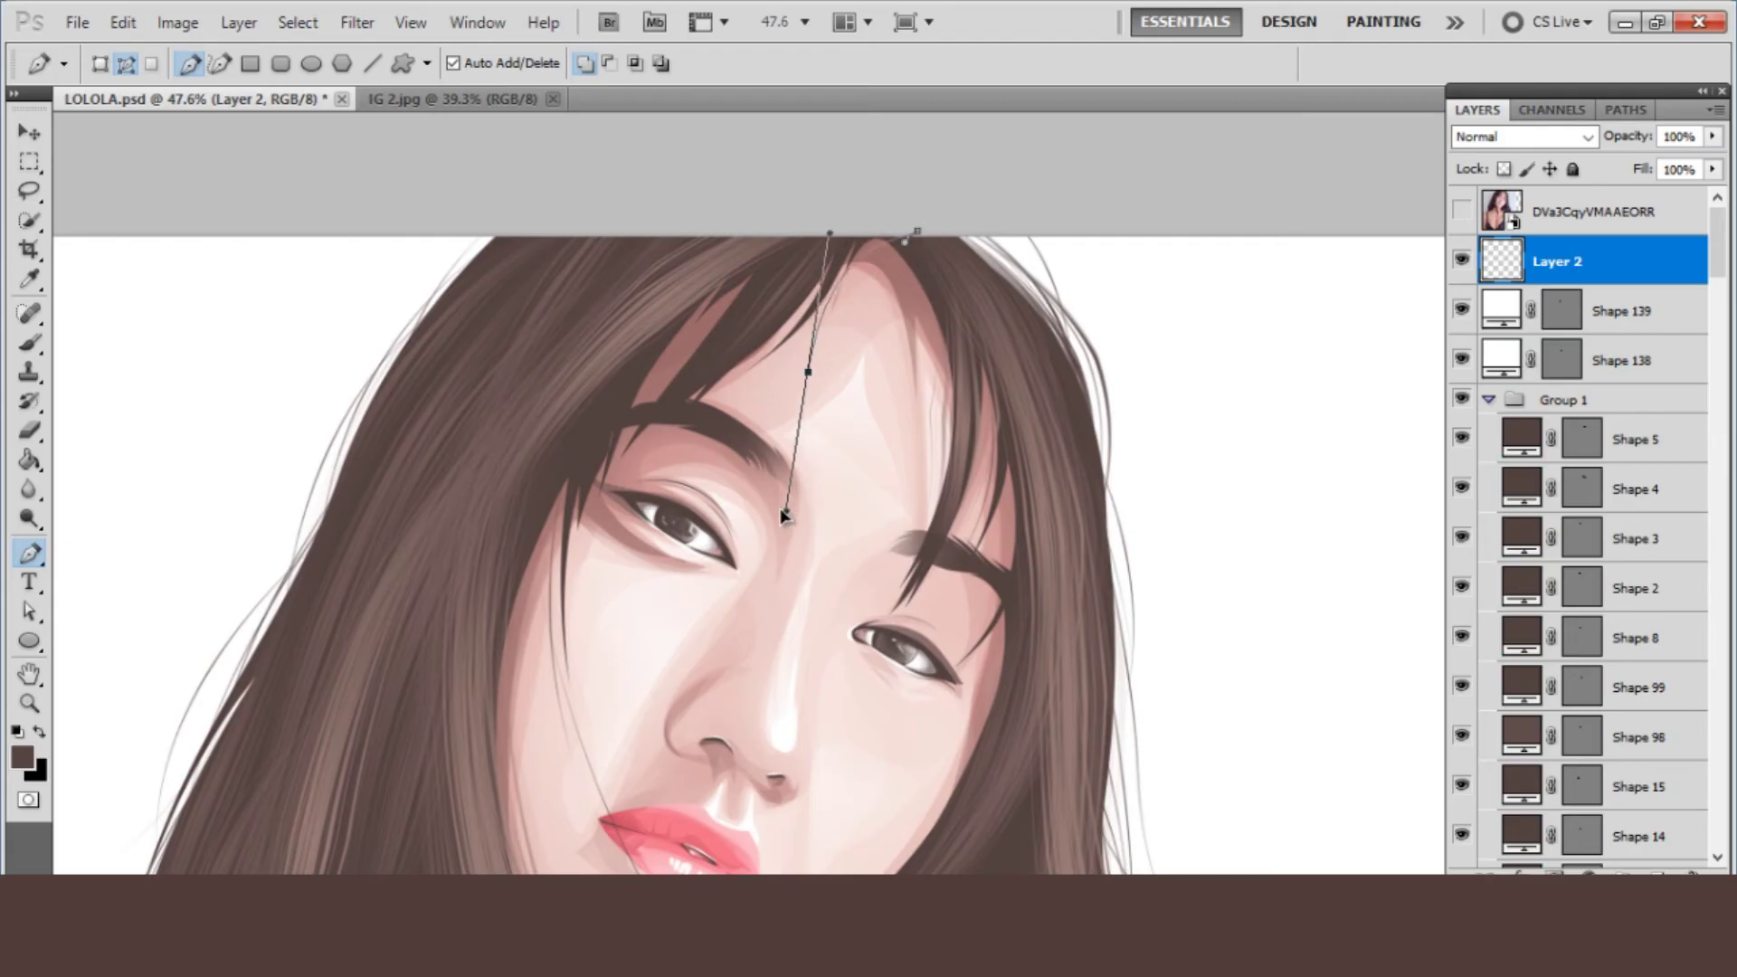
pyautogui.rightClick(738, 392)
pyautogui.click(802, 570)
pyautogui.press('Return')
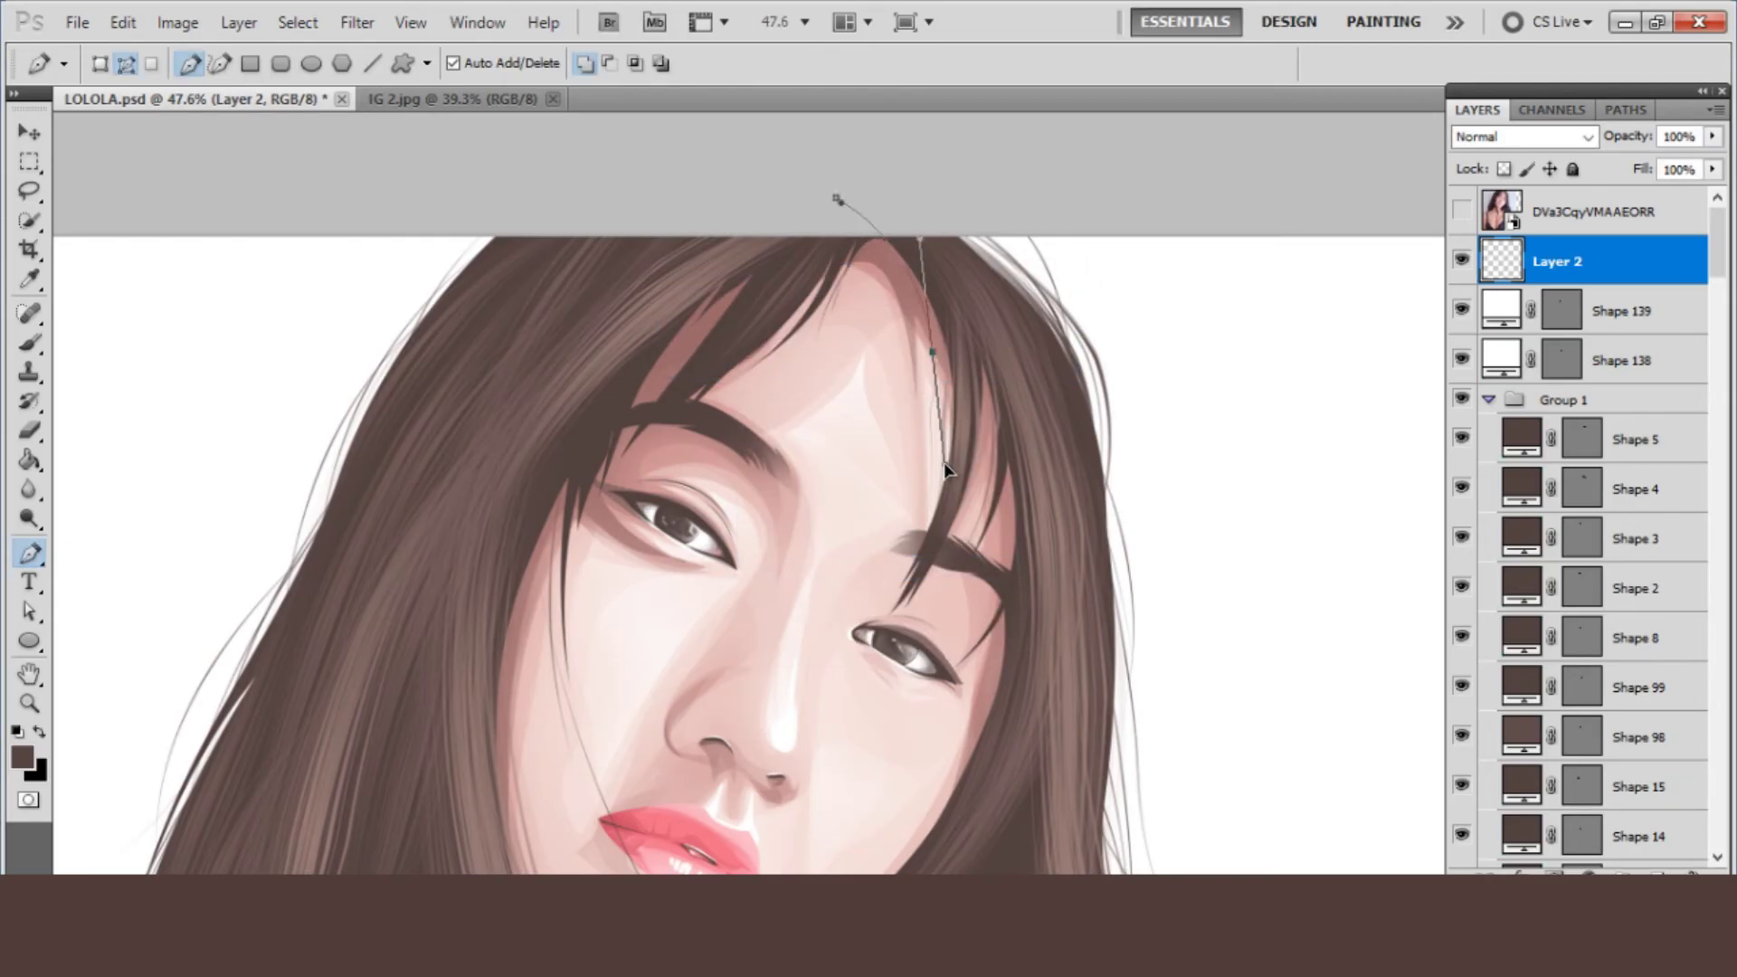
pyautogui.click(833, 168)
pyautogui.moveTo(936, 407); pyautogui.dragTo(905, 547)
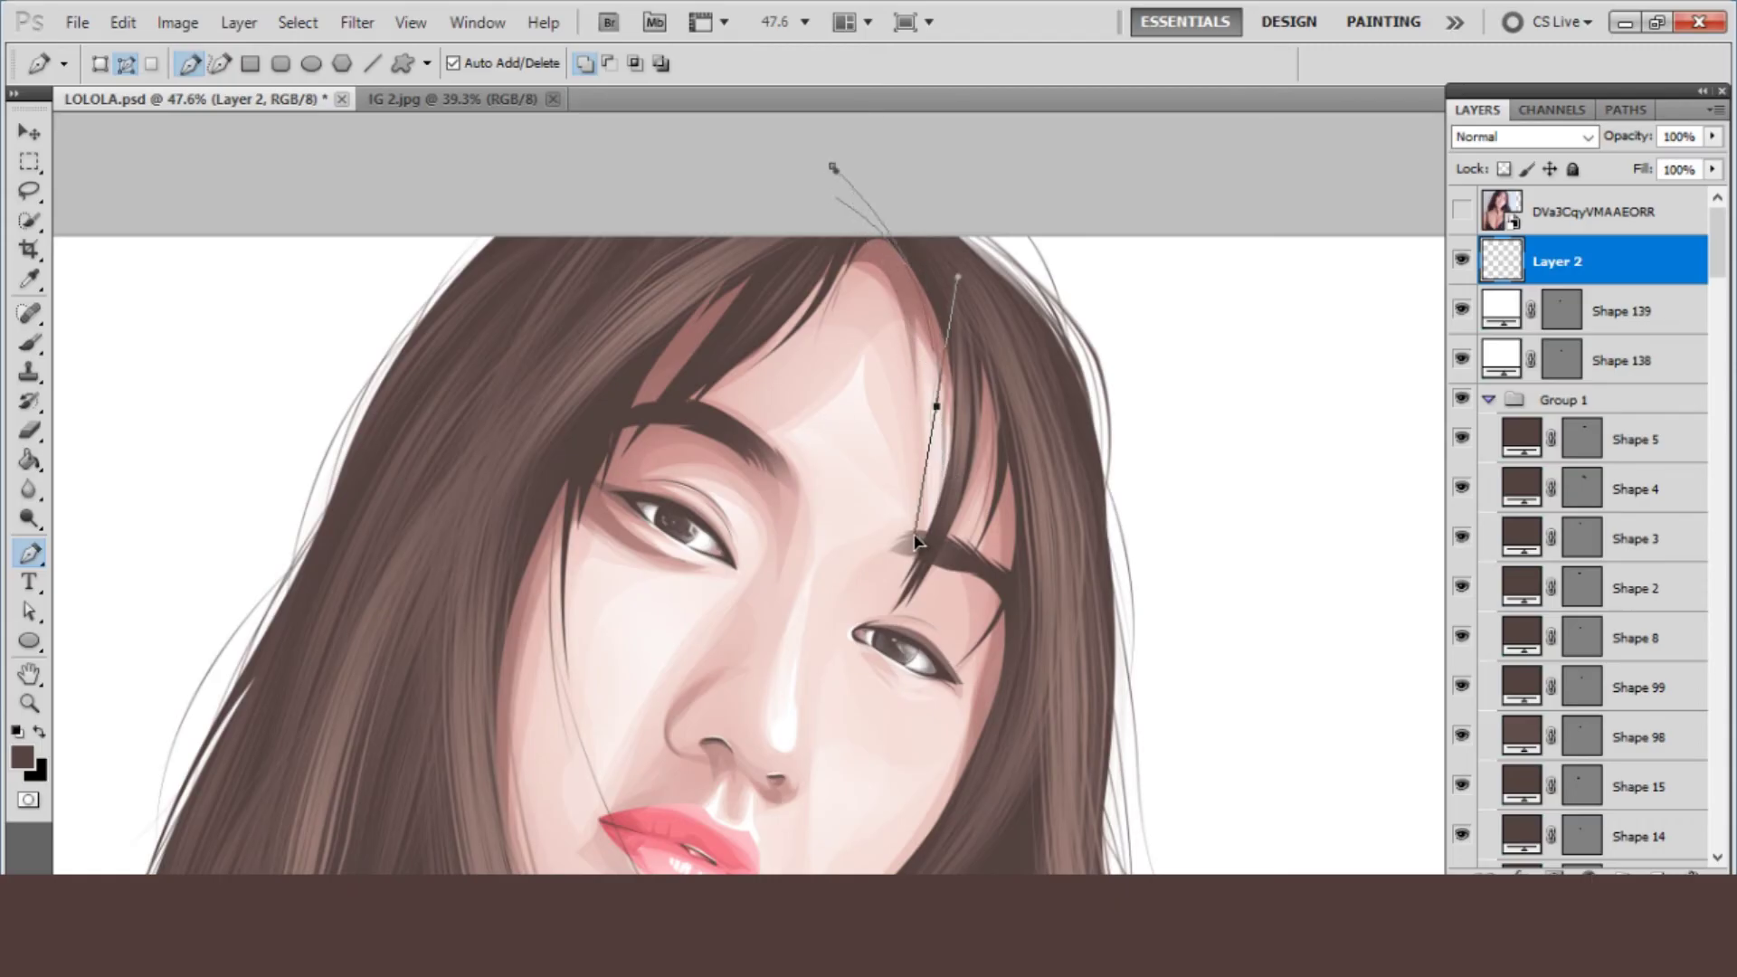
pyautogui.rightClick(868, 396)
pyautogui.click(945, 572)
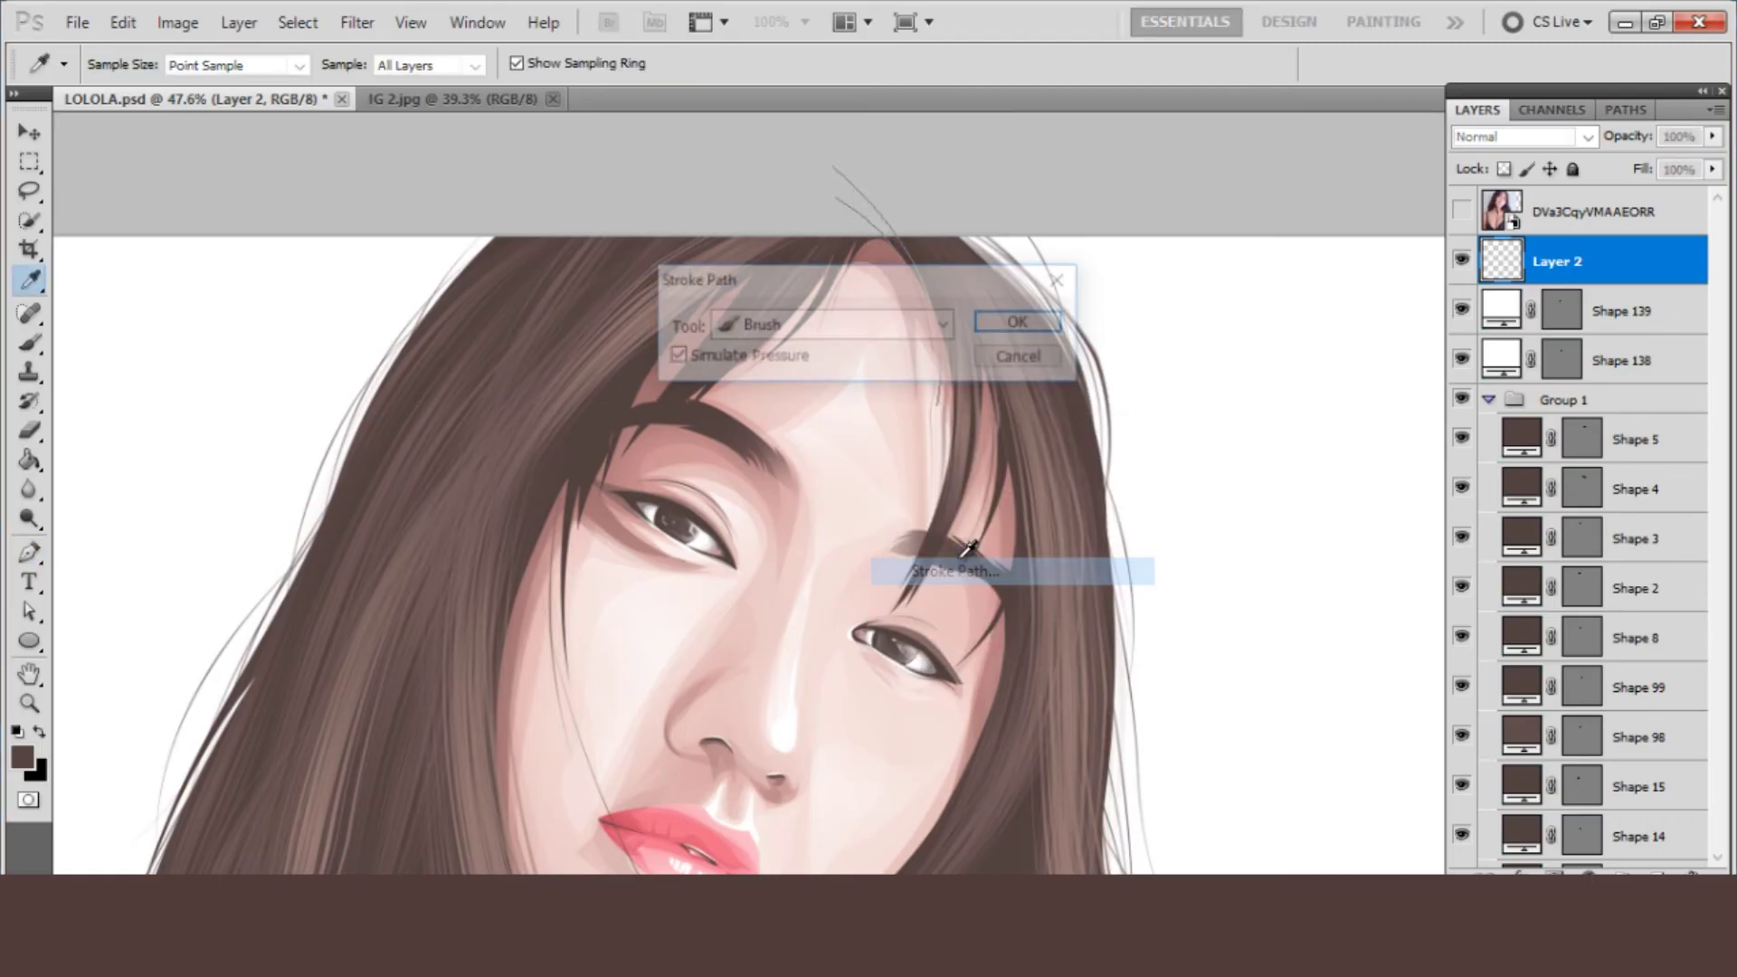
pyautogui.press('Return')
# - Compare with the reference photo and make white, sampled from the canvas, the foreground colour
pyautogui.scroll(-1, 959, 570)
pyautogui.scroll(-1, 919, 446)
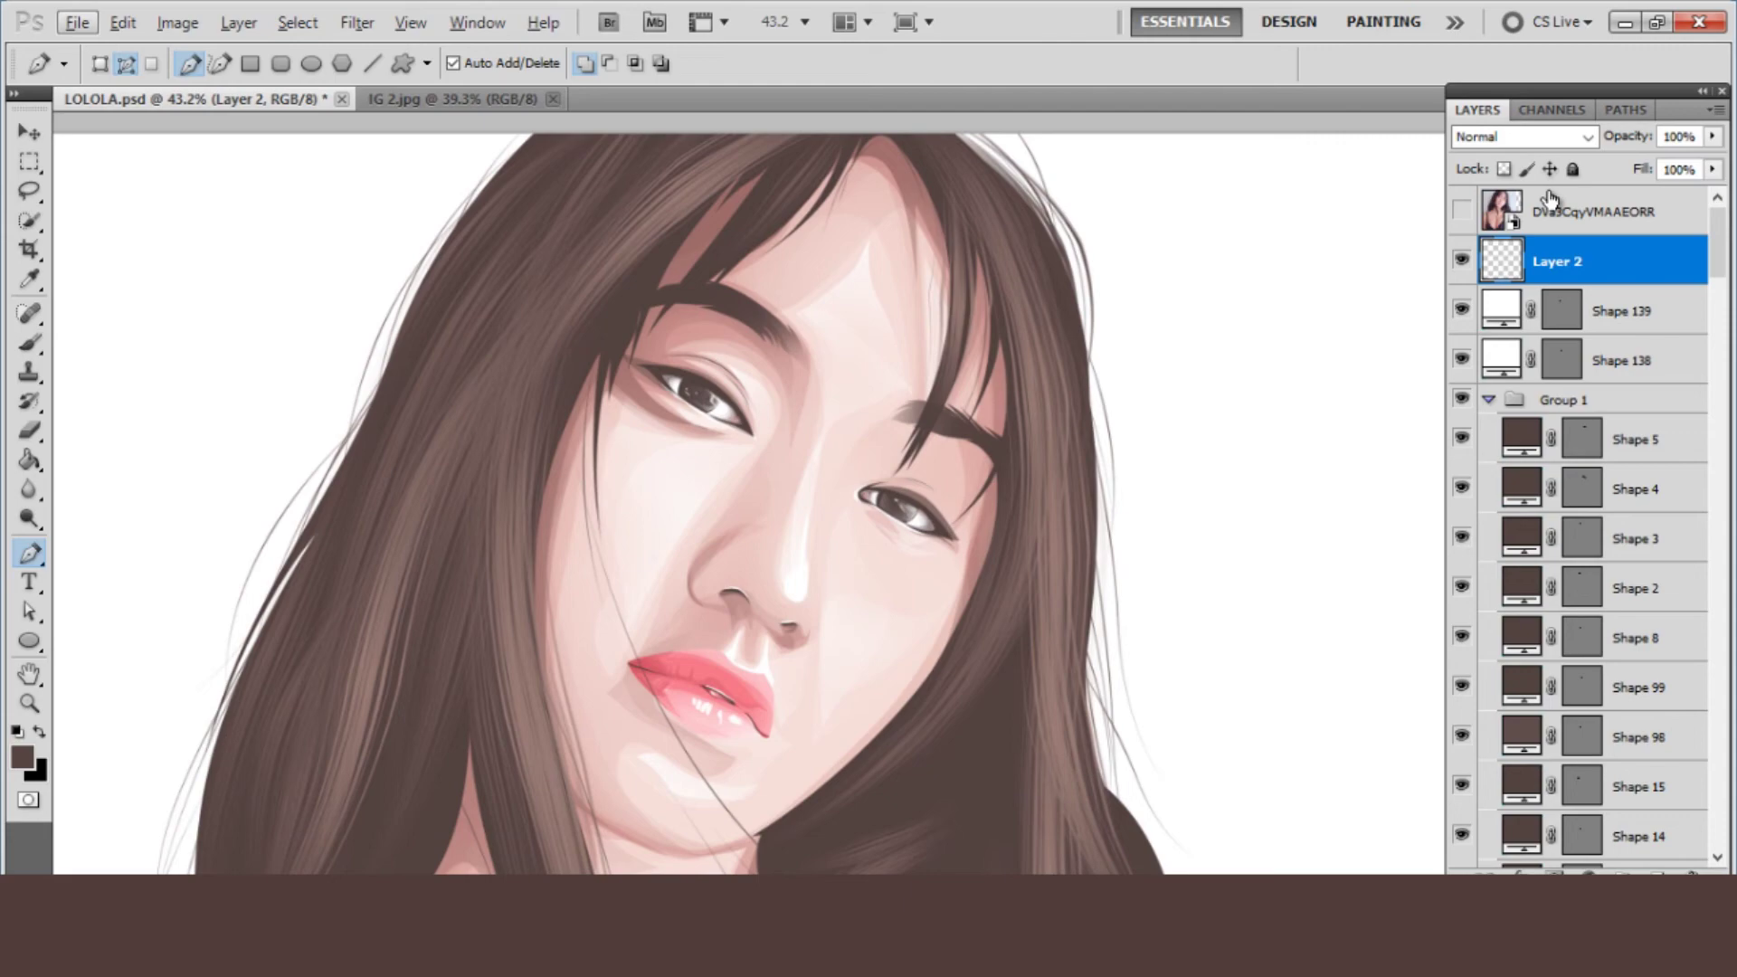
pyautogui.click(1462, 210)
pyautogui.scroll(-1, 905, 633)
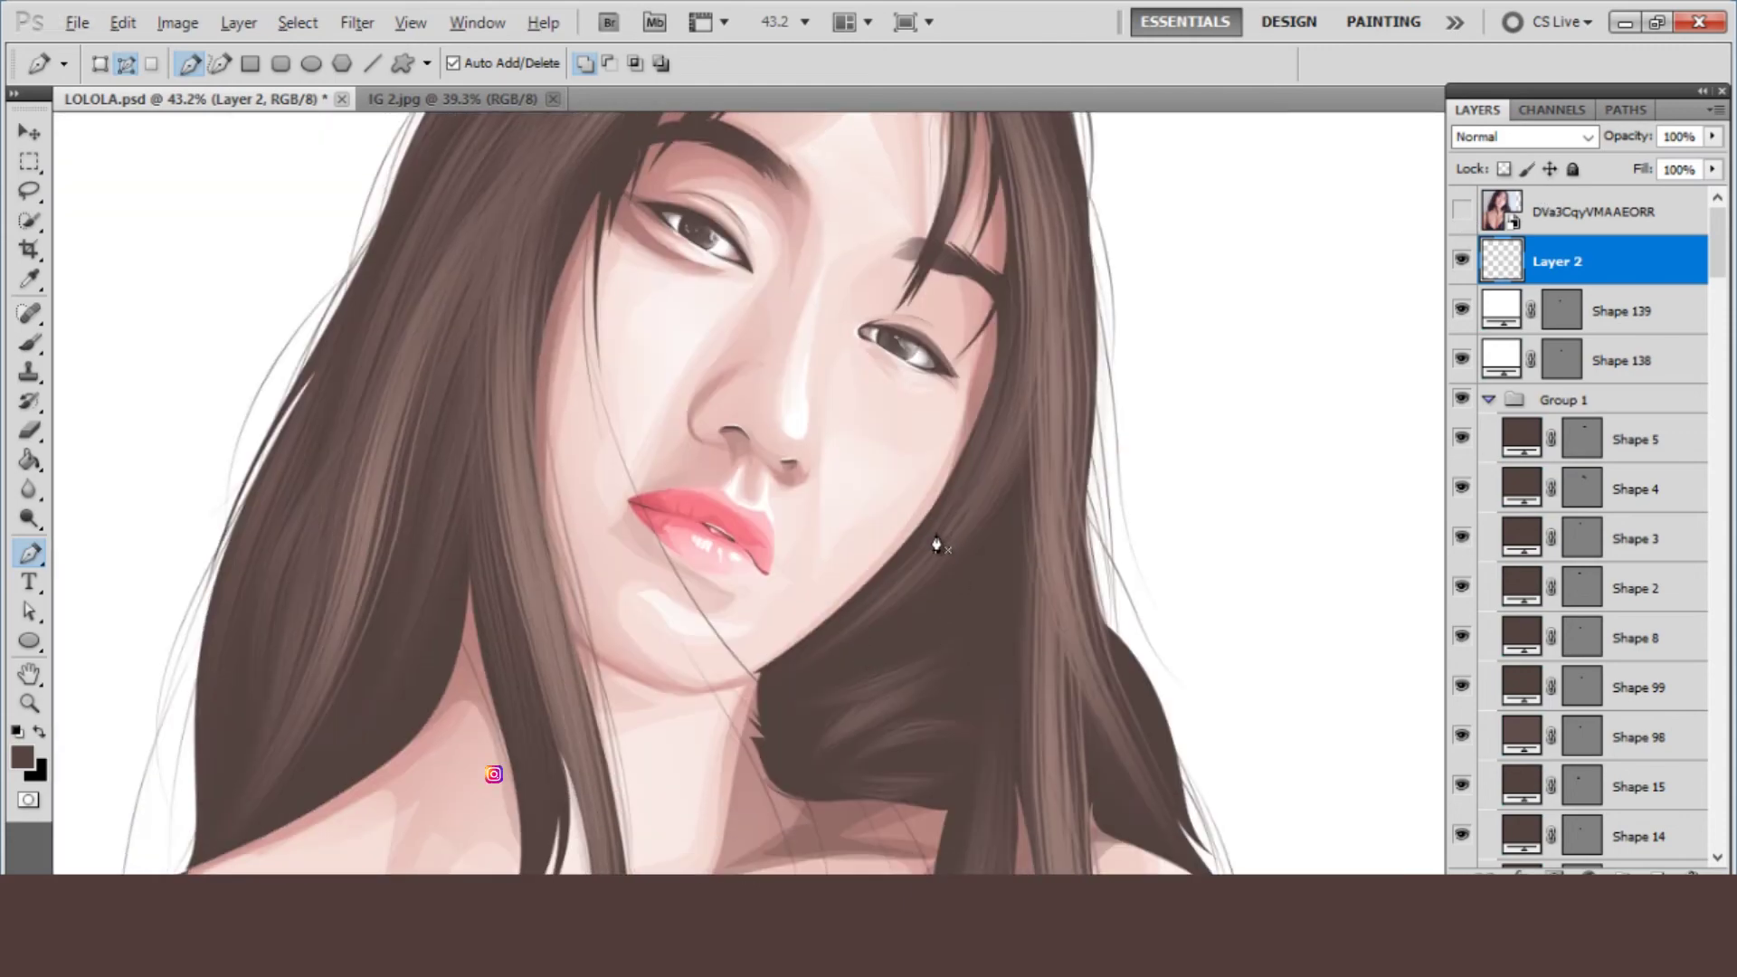
pyautogui.scroll(-1, 936, 543)
pyautogui.press('i')
pyautogui.click(22, 757)
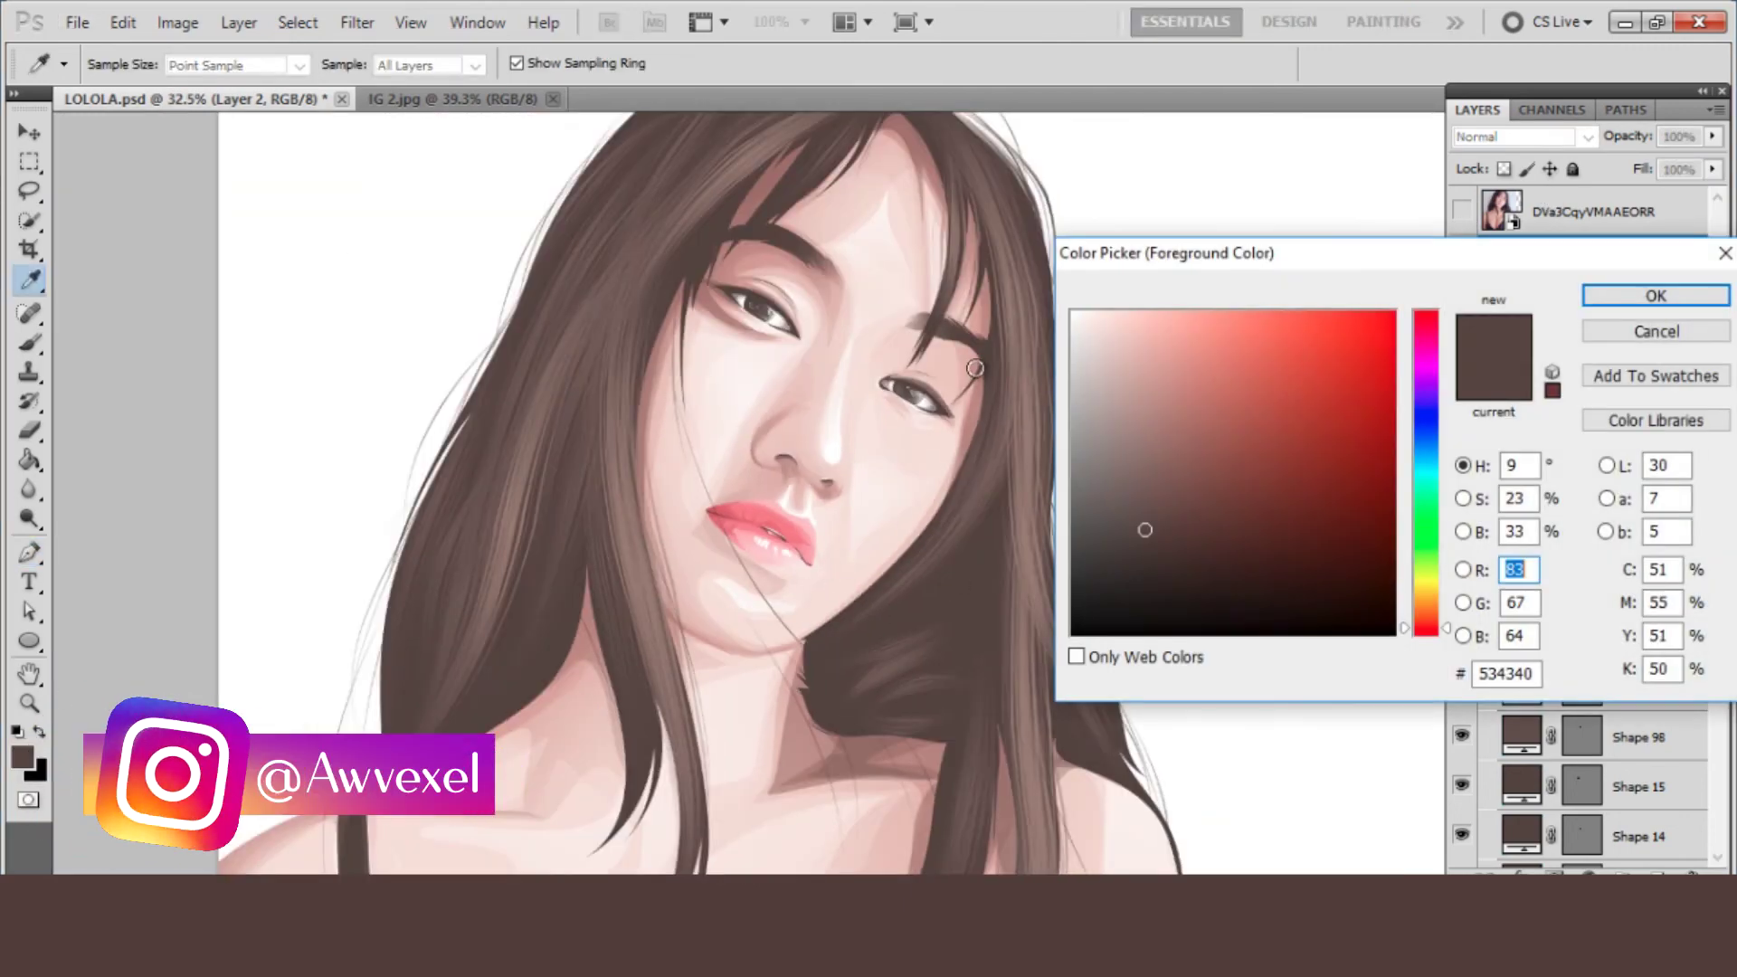
pyautogui.click(446, 272)
pyautogui.press('p')
pyautogui.press('Return')
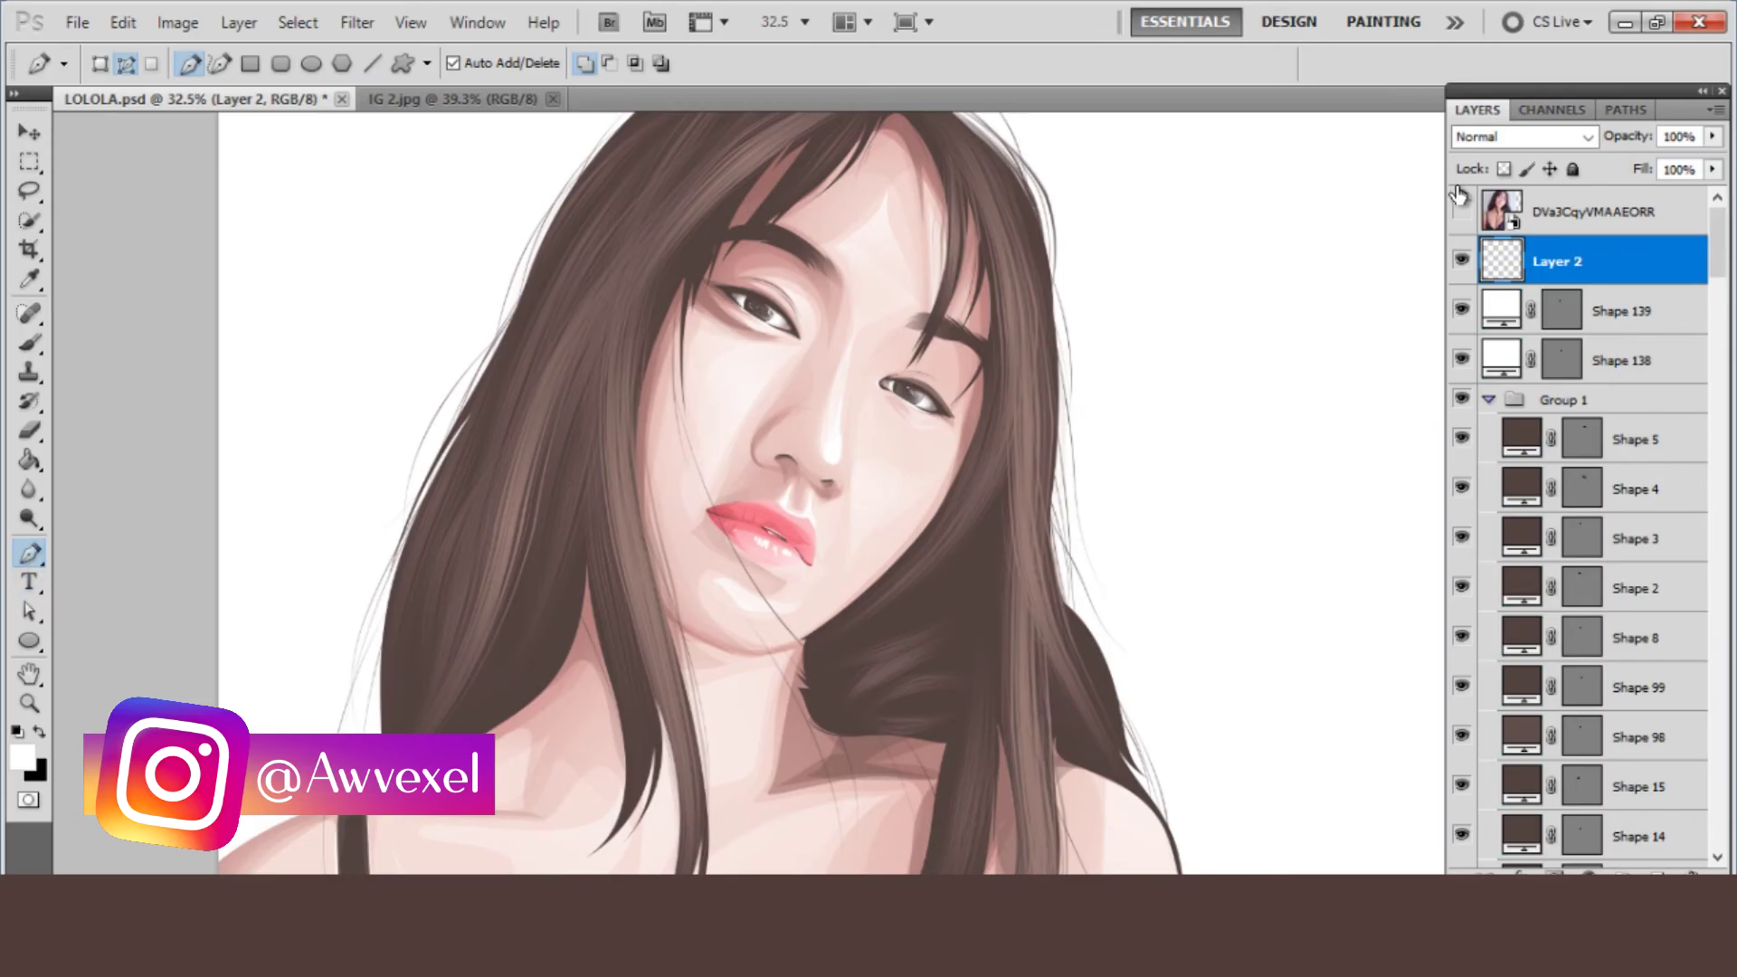
pyautogui.click(1461, 211)
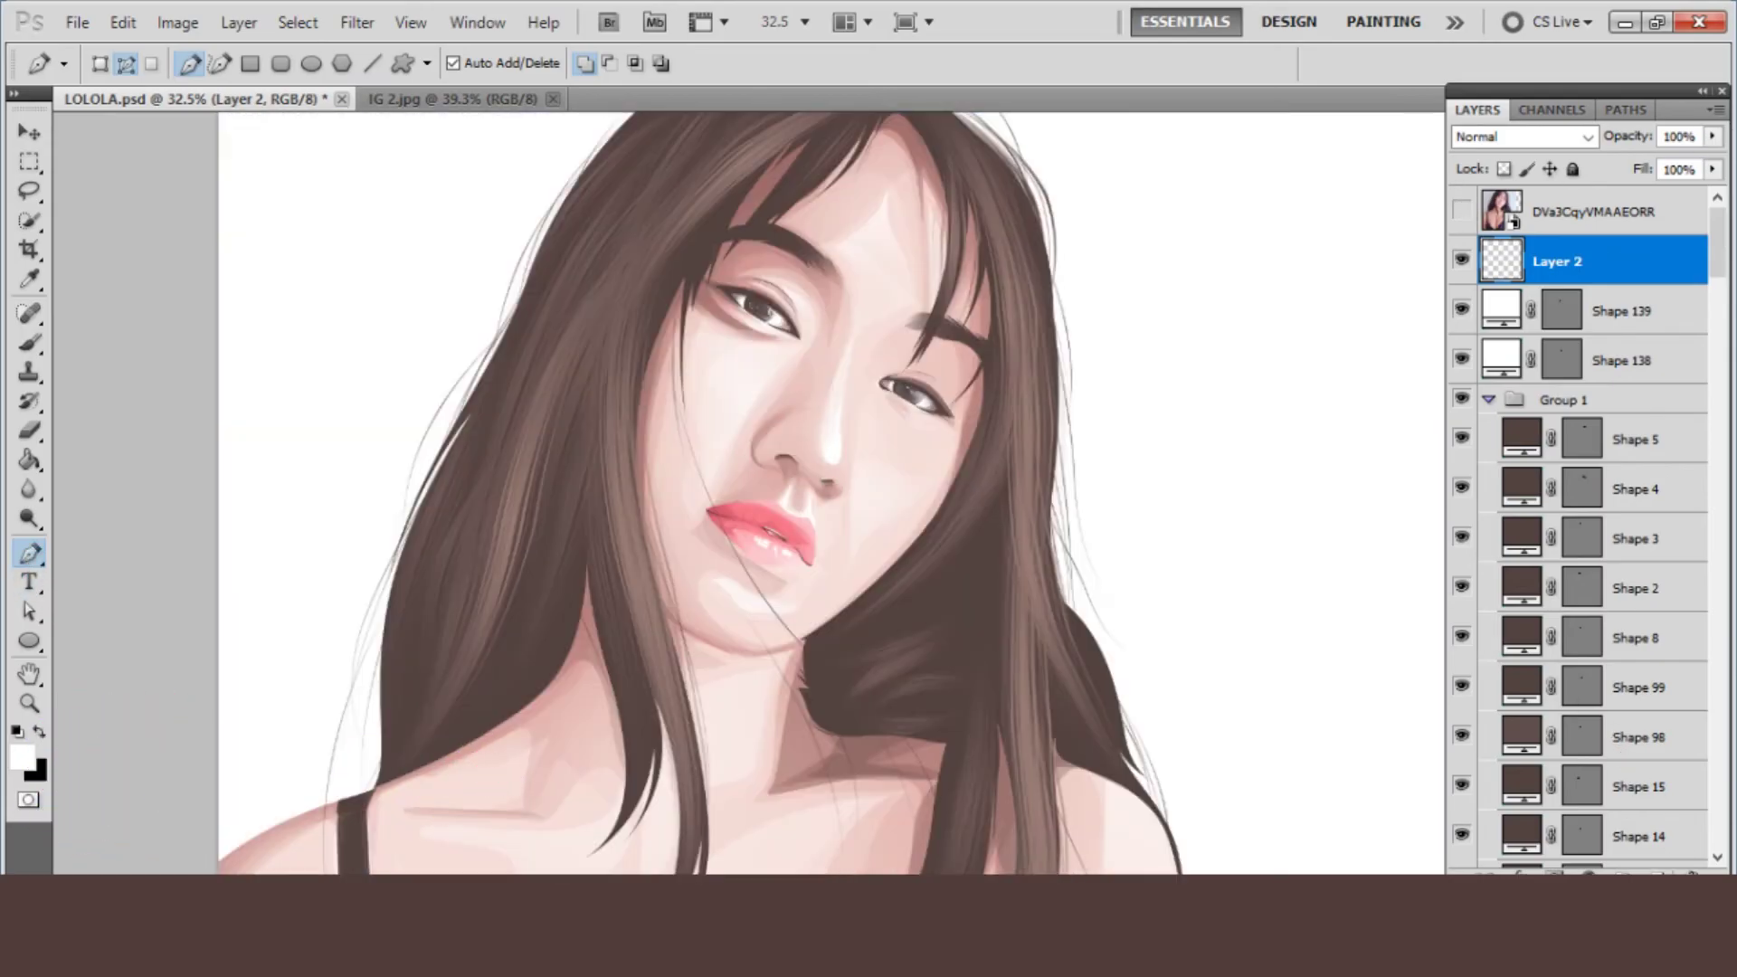
pyautogui.click(1658, 873)
# - Stroke the first curved strand path onto Layer 7 and check it against the reference photo
pyautogui.scroll(-1, 1029, 523)
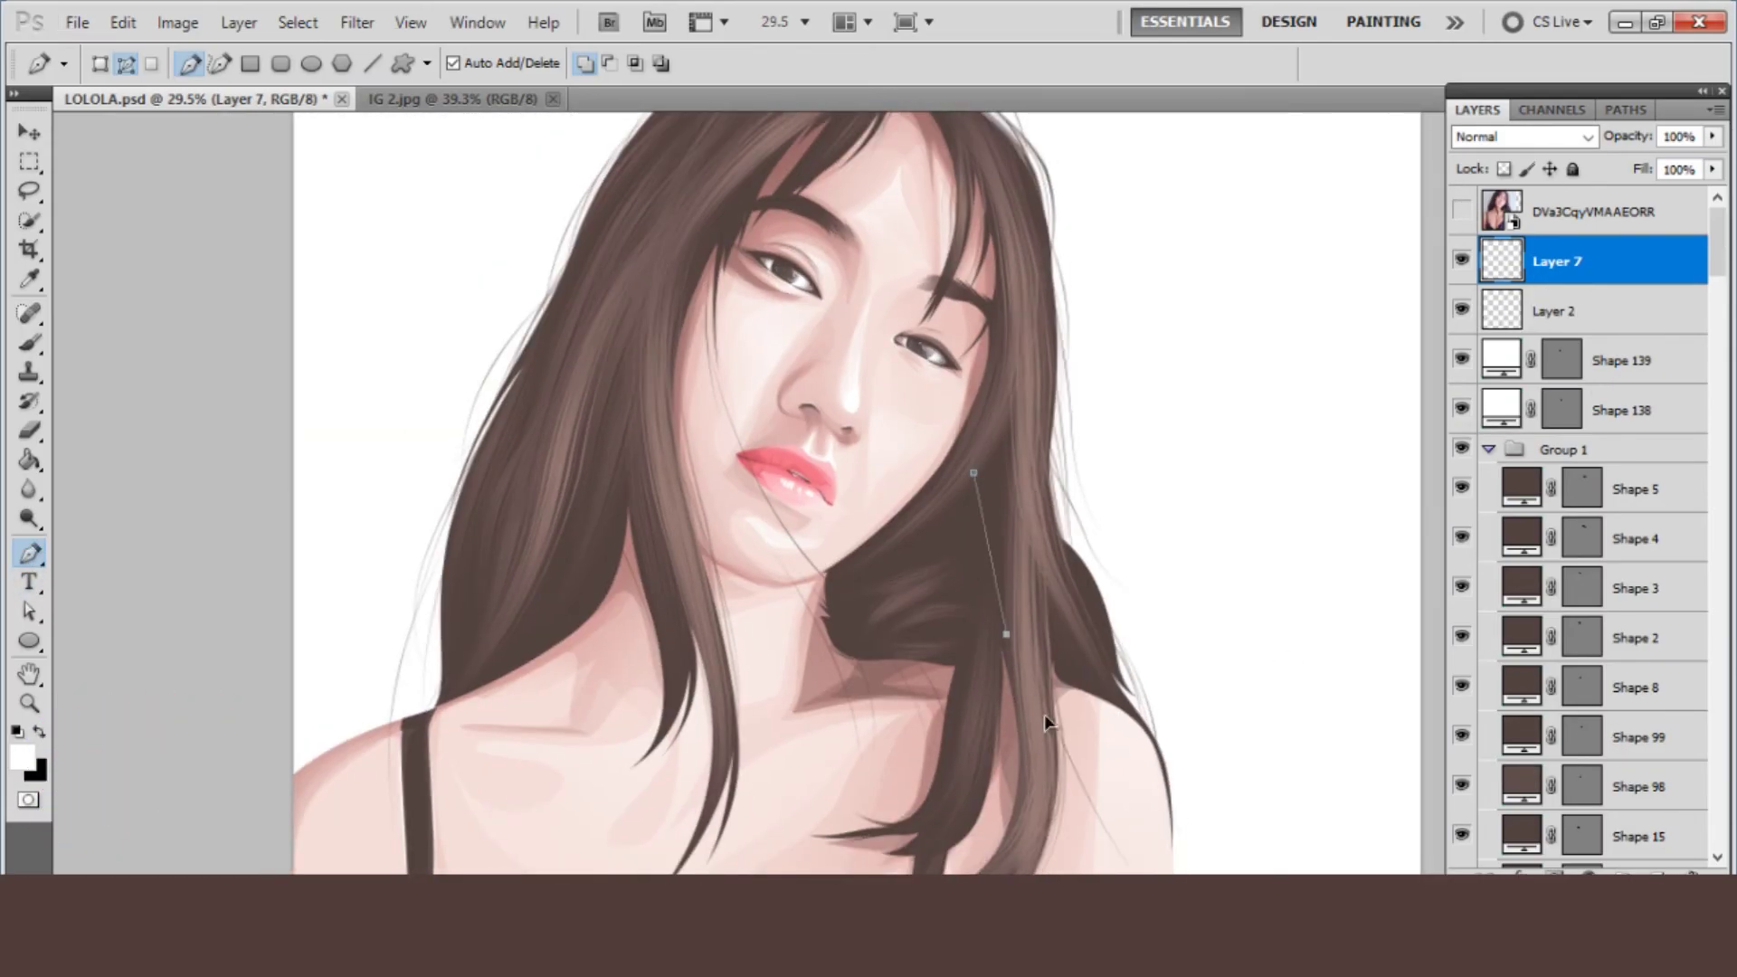
pyautogui.rightClick(931, 561)
pyautogui.click(990, 725)
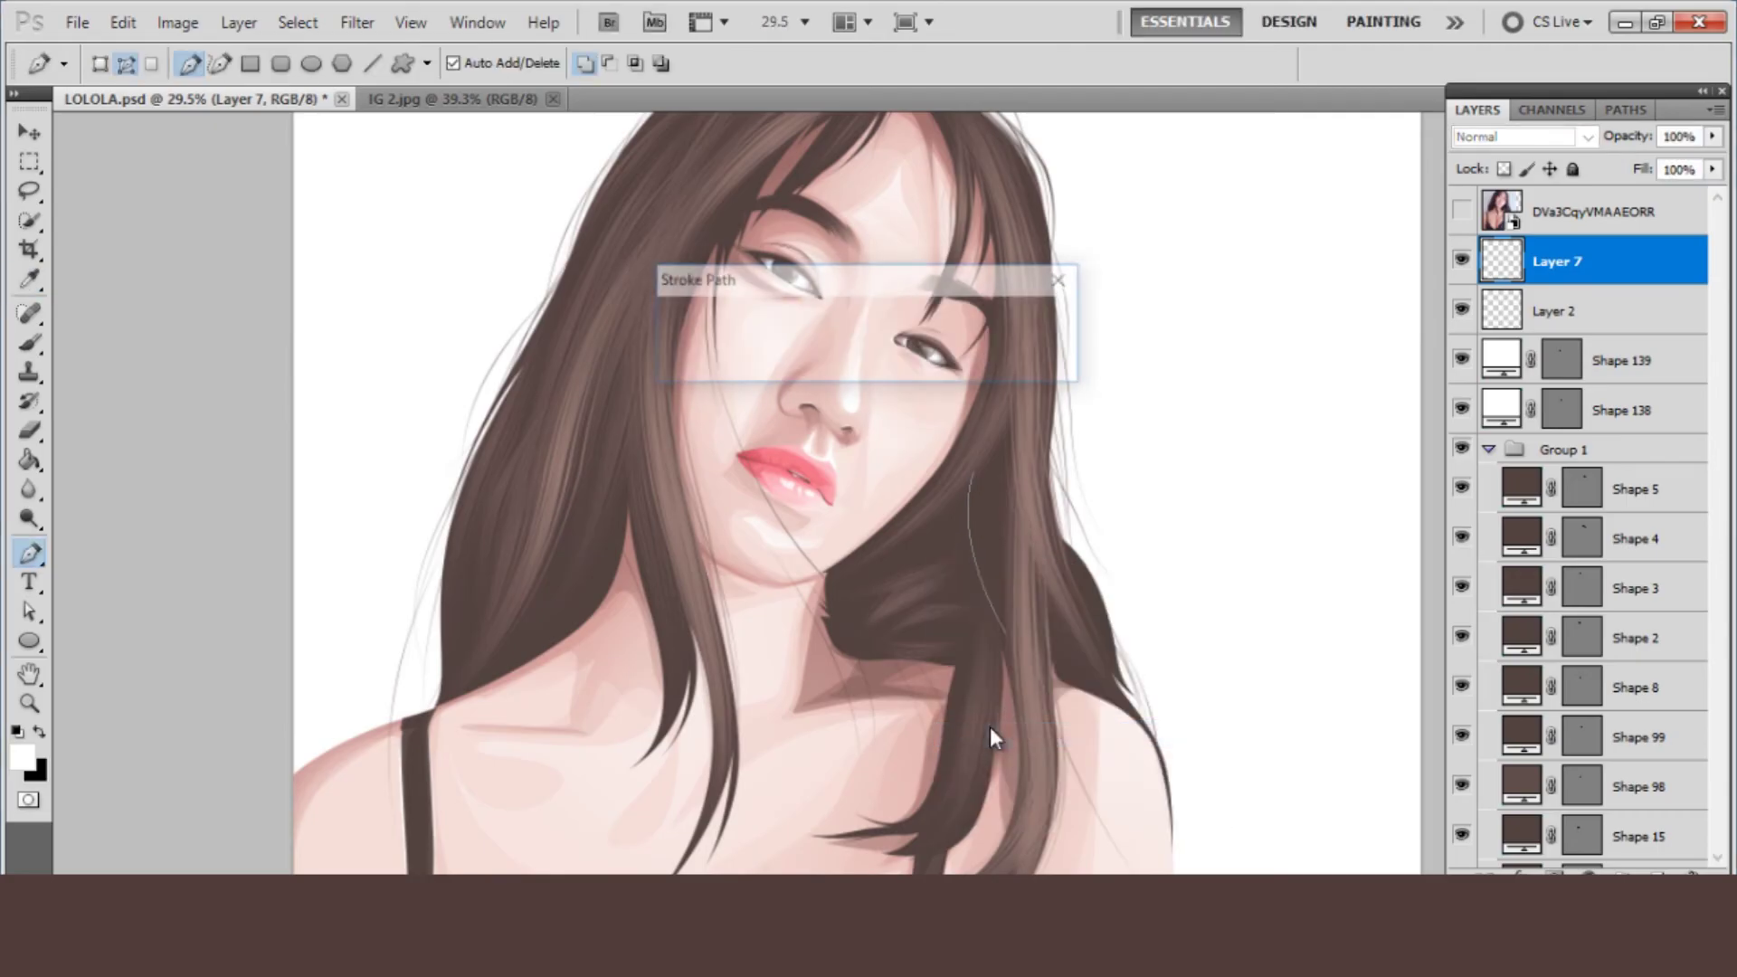
pyautogui.press('Return')
pyautogui.scroll(-2, 1000, 611)
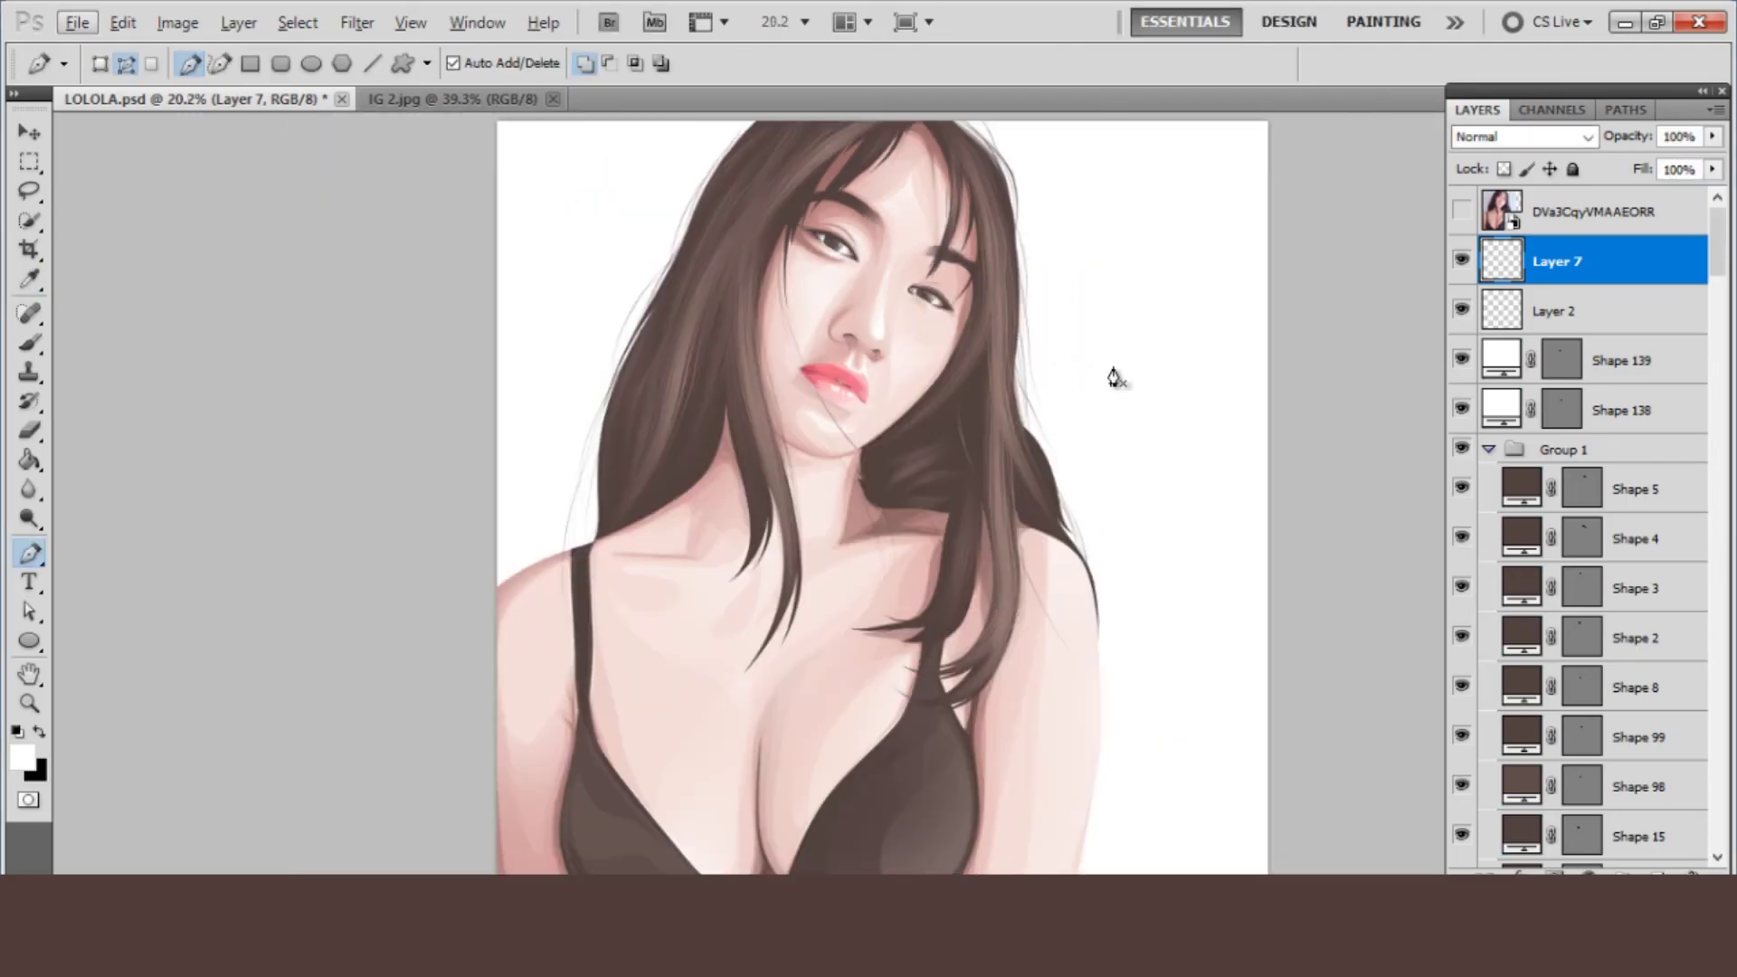
pyautogui.click(1458, 215)
pyautogui.click(1458, 215)
pyautogui.press('Return')
# - Compare with the photo, deselect the finished path, and curve a new strand down the right hair
pyautogui.click(1459, 215)
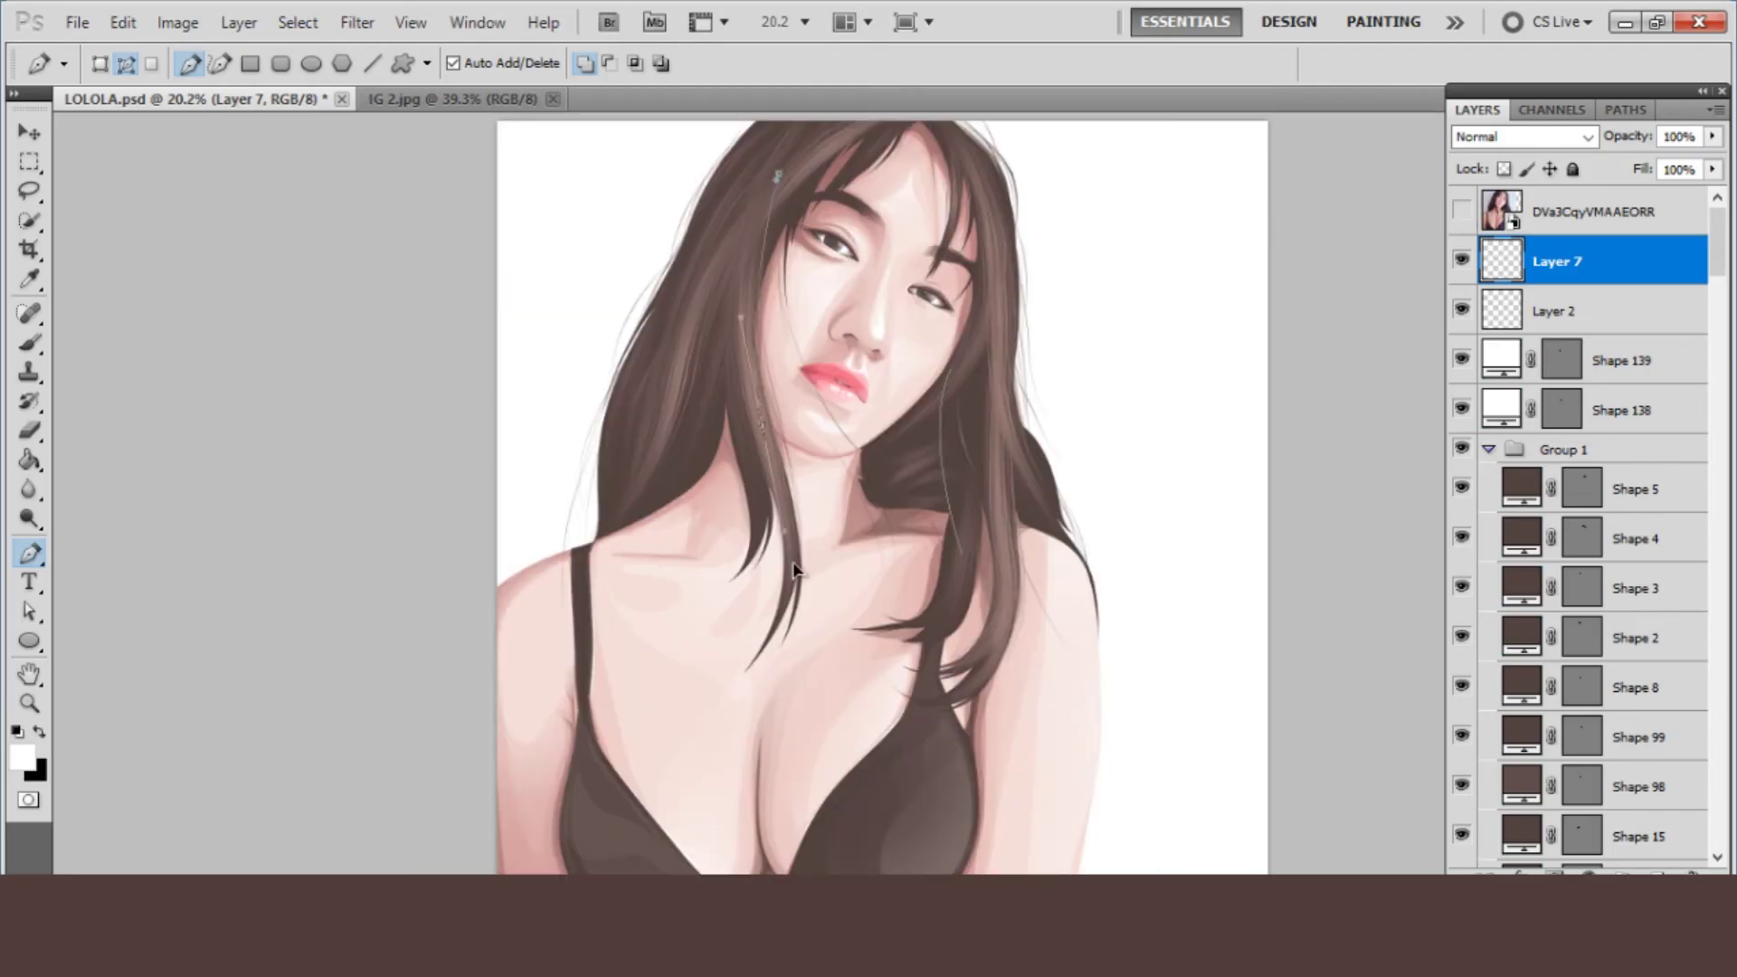
pyautogui.click(1461, 213)
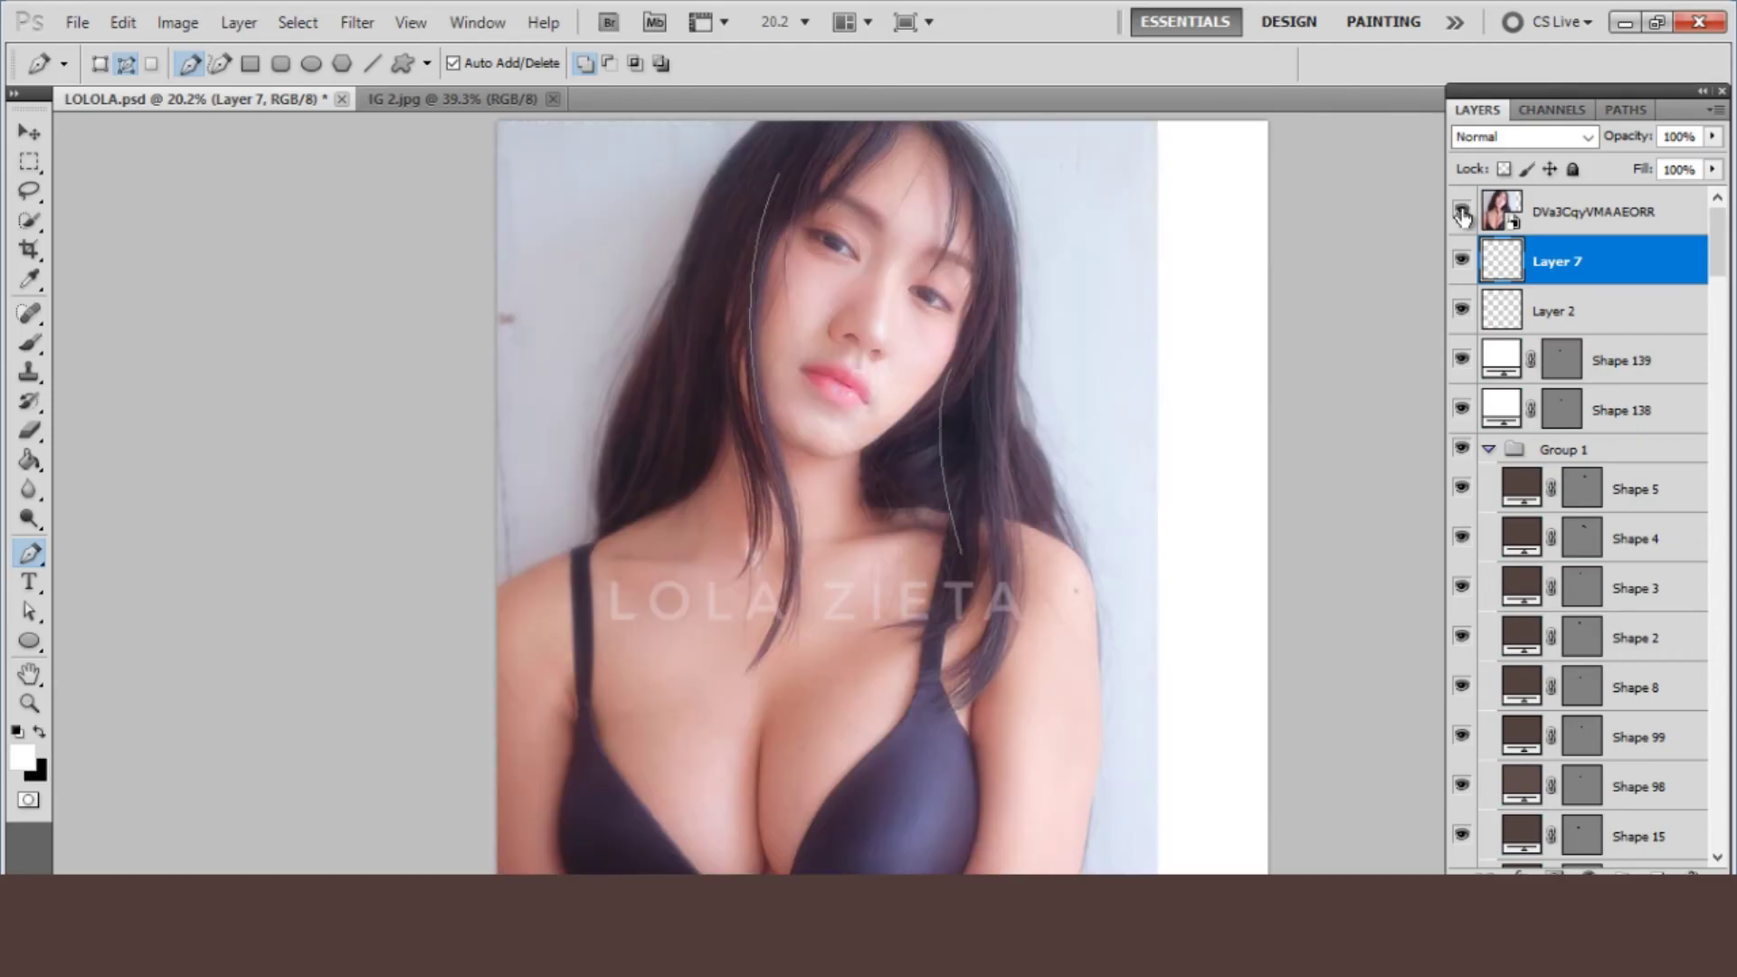
pyautogui.click(1461, 214)
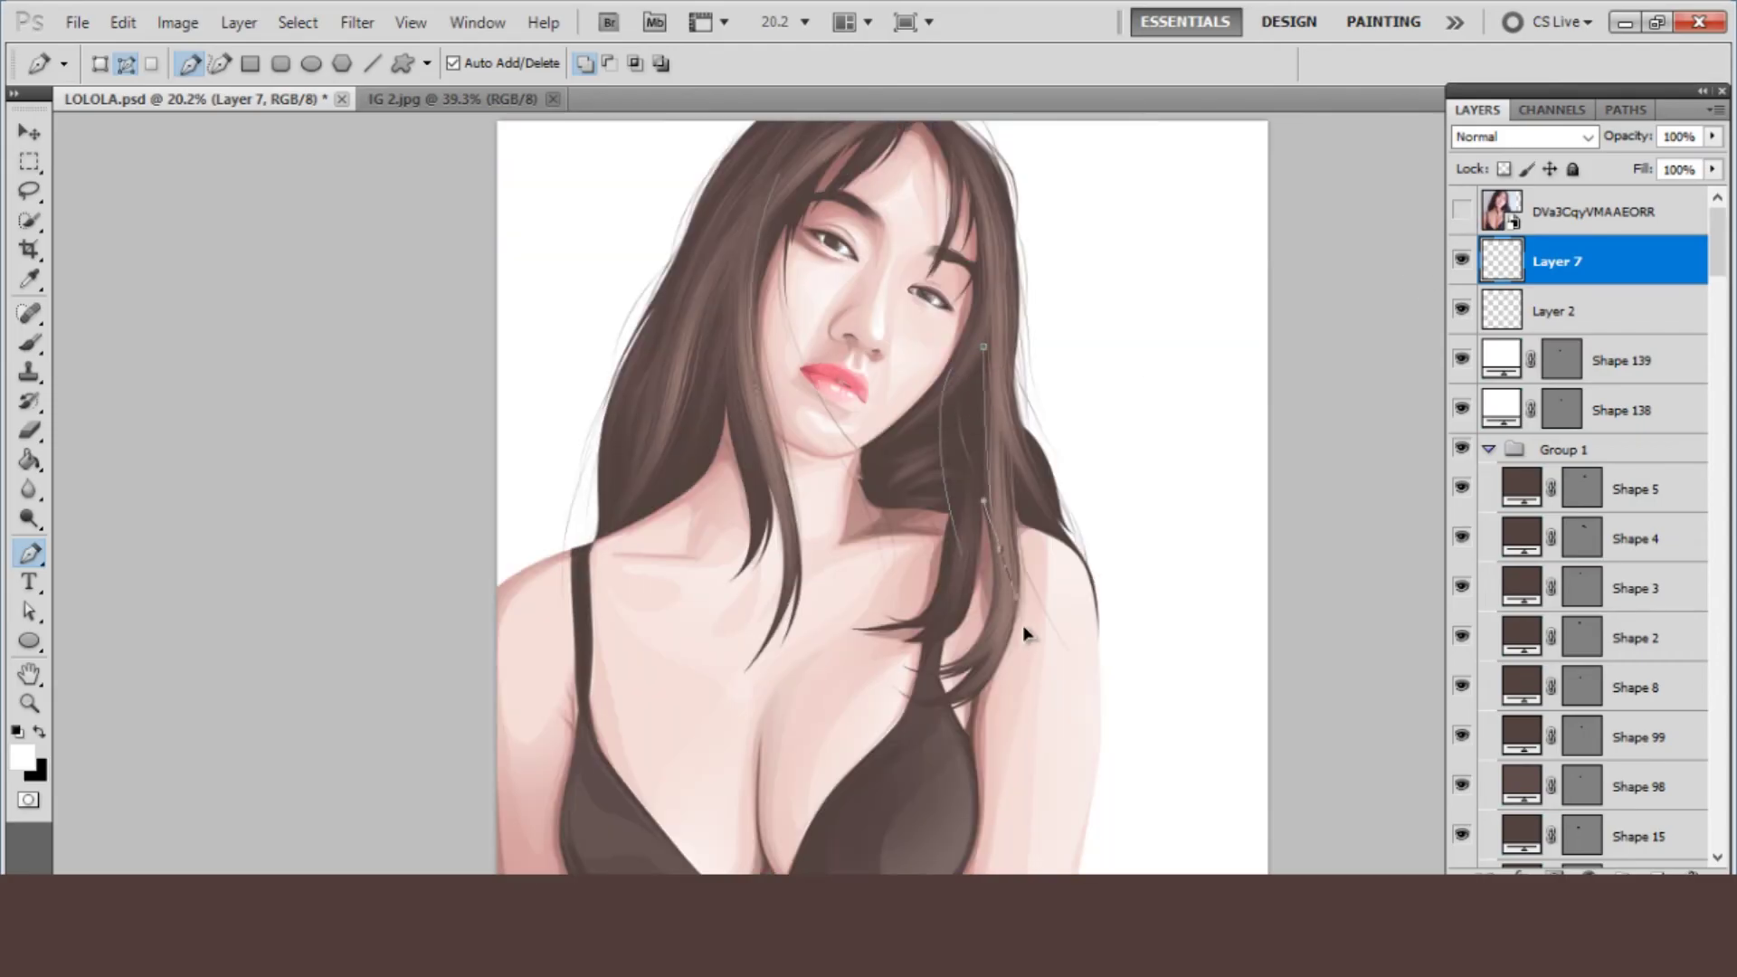
pyautogui.press('Escape')
pyautogui.click(1461, 214)
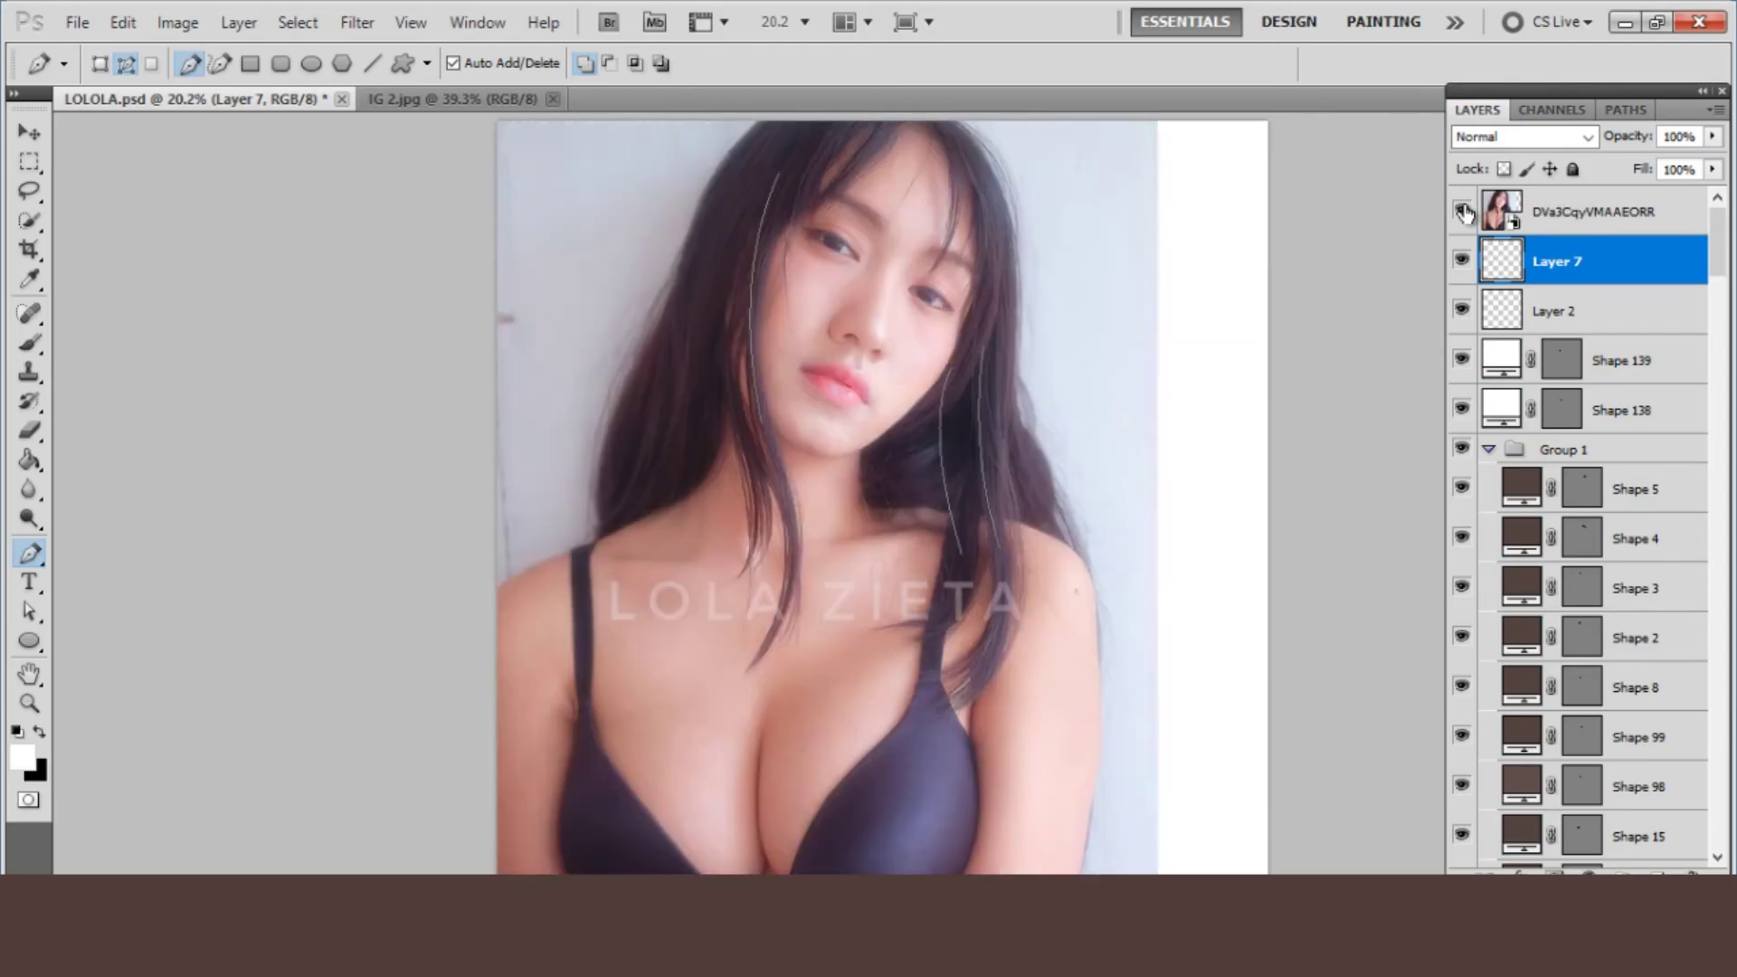
pyautogui.click(1002, 246)
pyautogui.moveTo(1048, 516); pyautogui.dragTo(1133, 623)
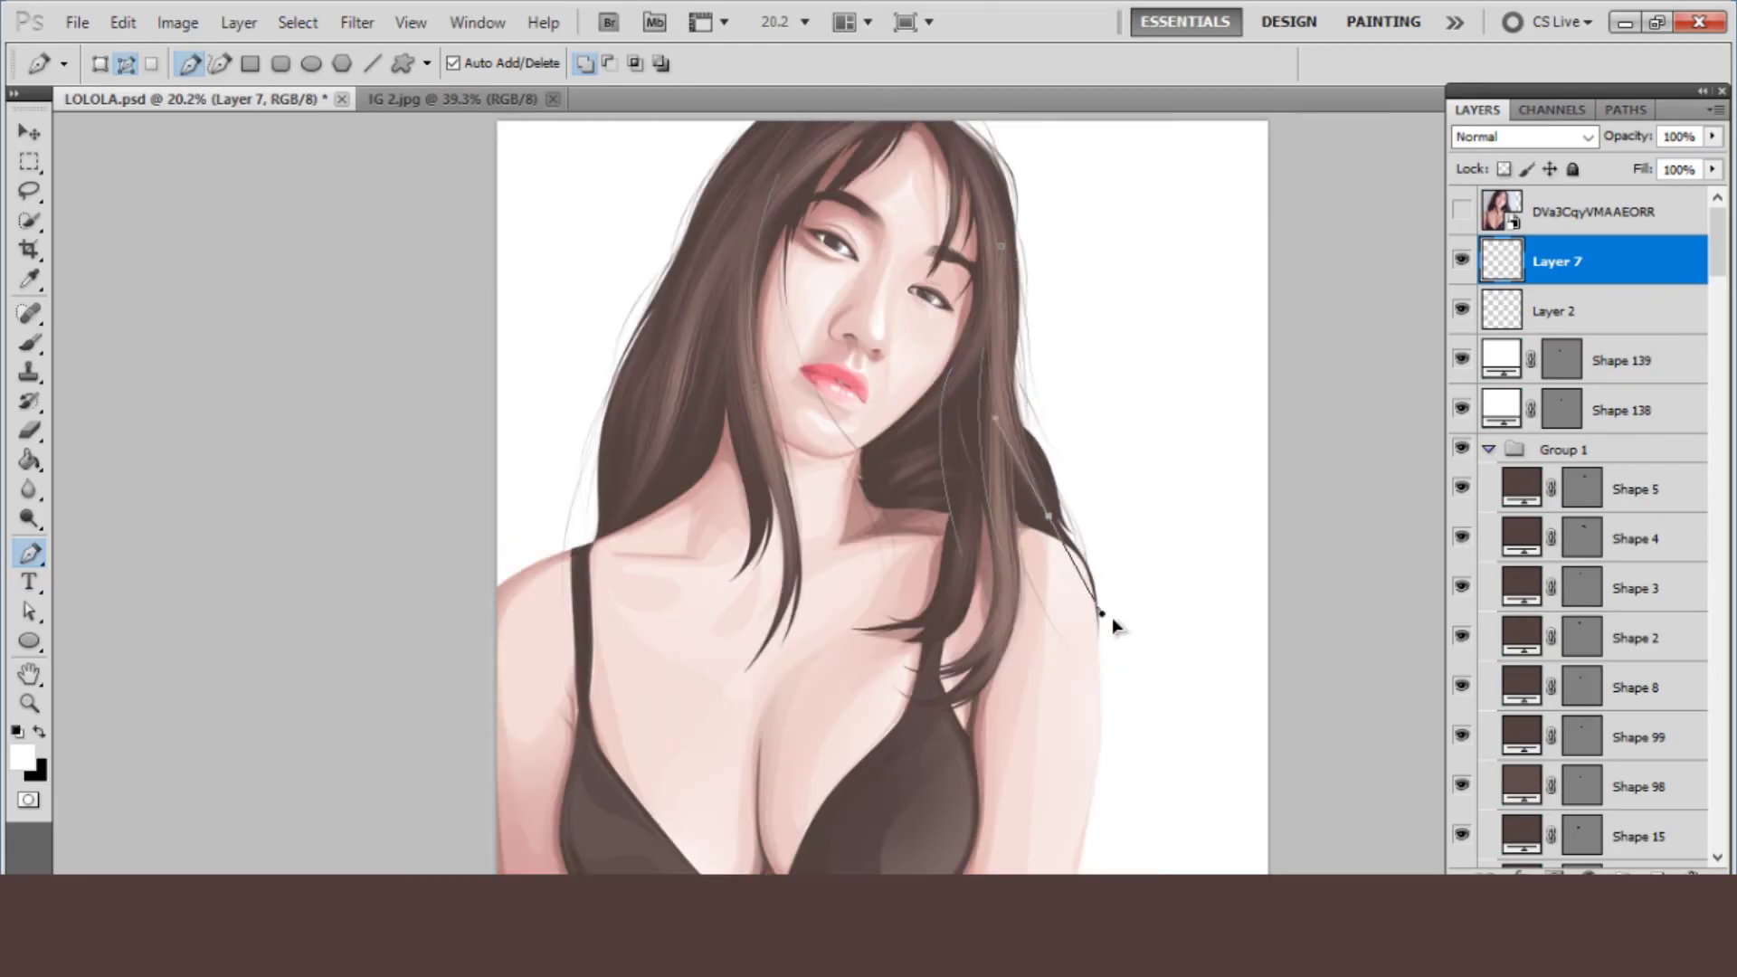
# - Make Layer 7 the working layer again and stroke the new strand path onto it
pyautogui.keyDown('ctrl'); pyautogui.rightClick(884, 563); pyautogui.keyUp('ctrl')
pyautogui.click(991, 709)
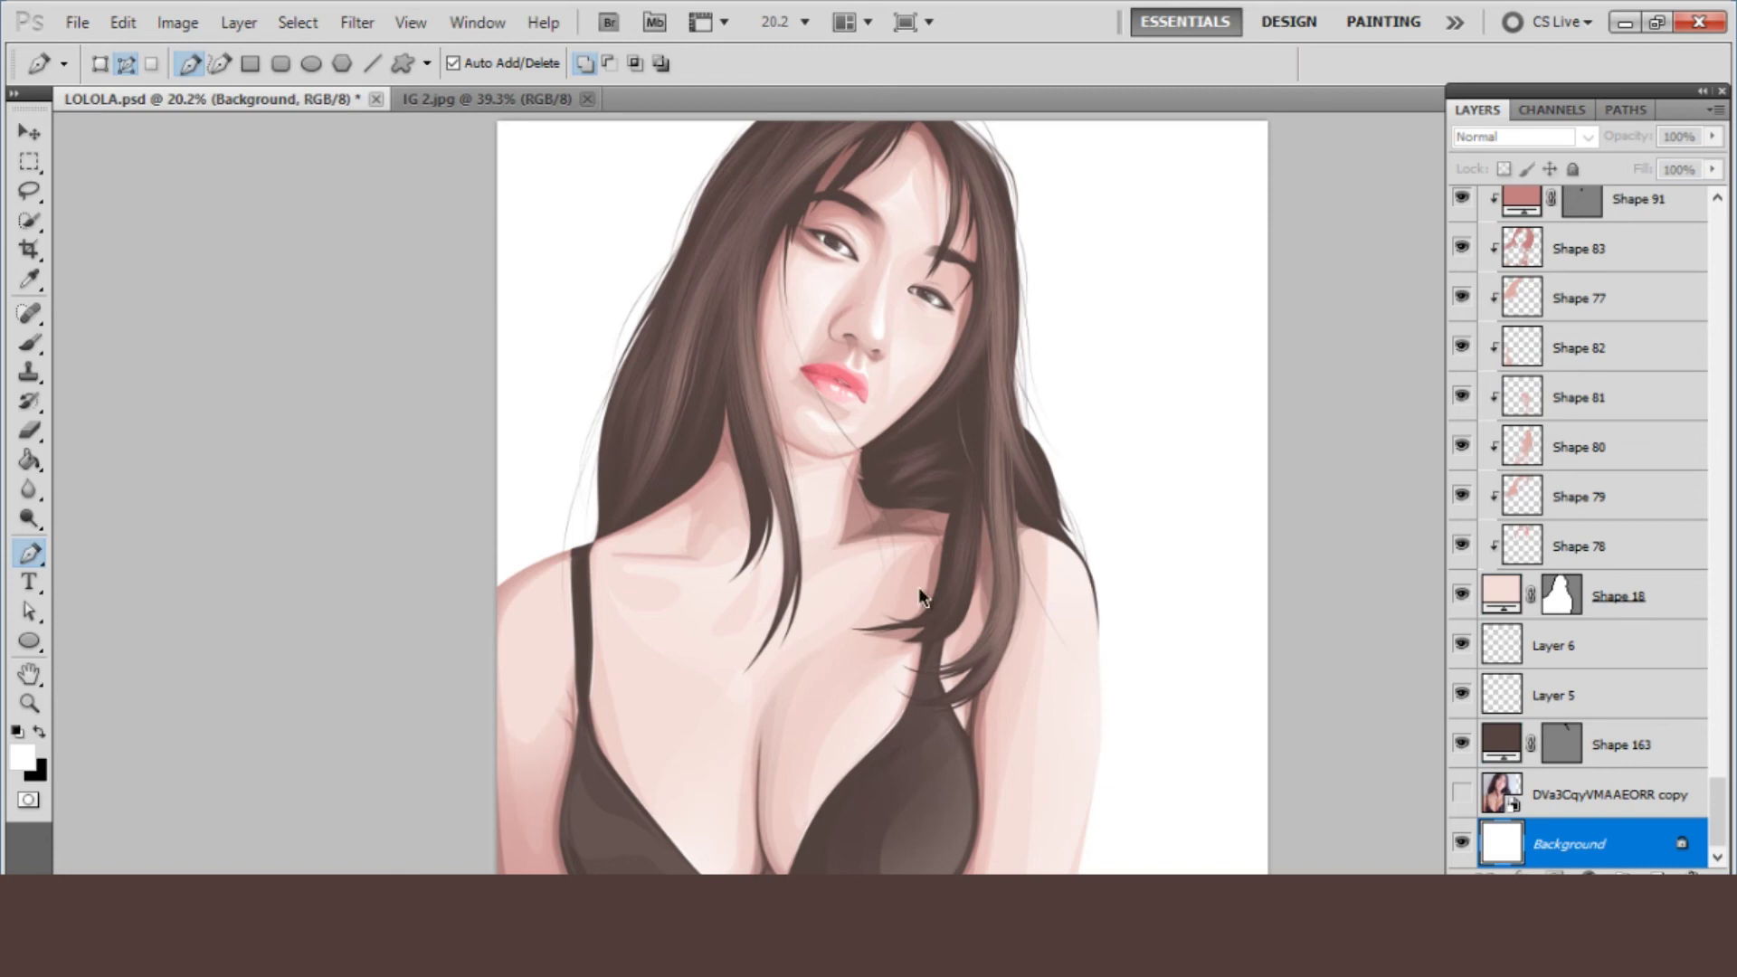
pyautogui.hotkey('alt', '.')
pyautogui.rightClick(889, 495)
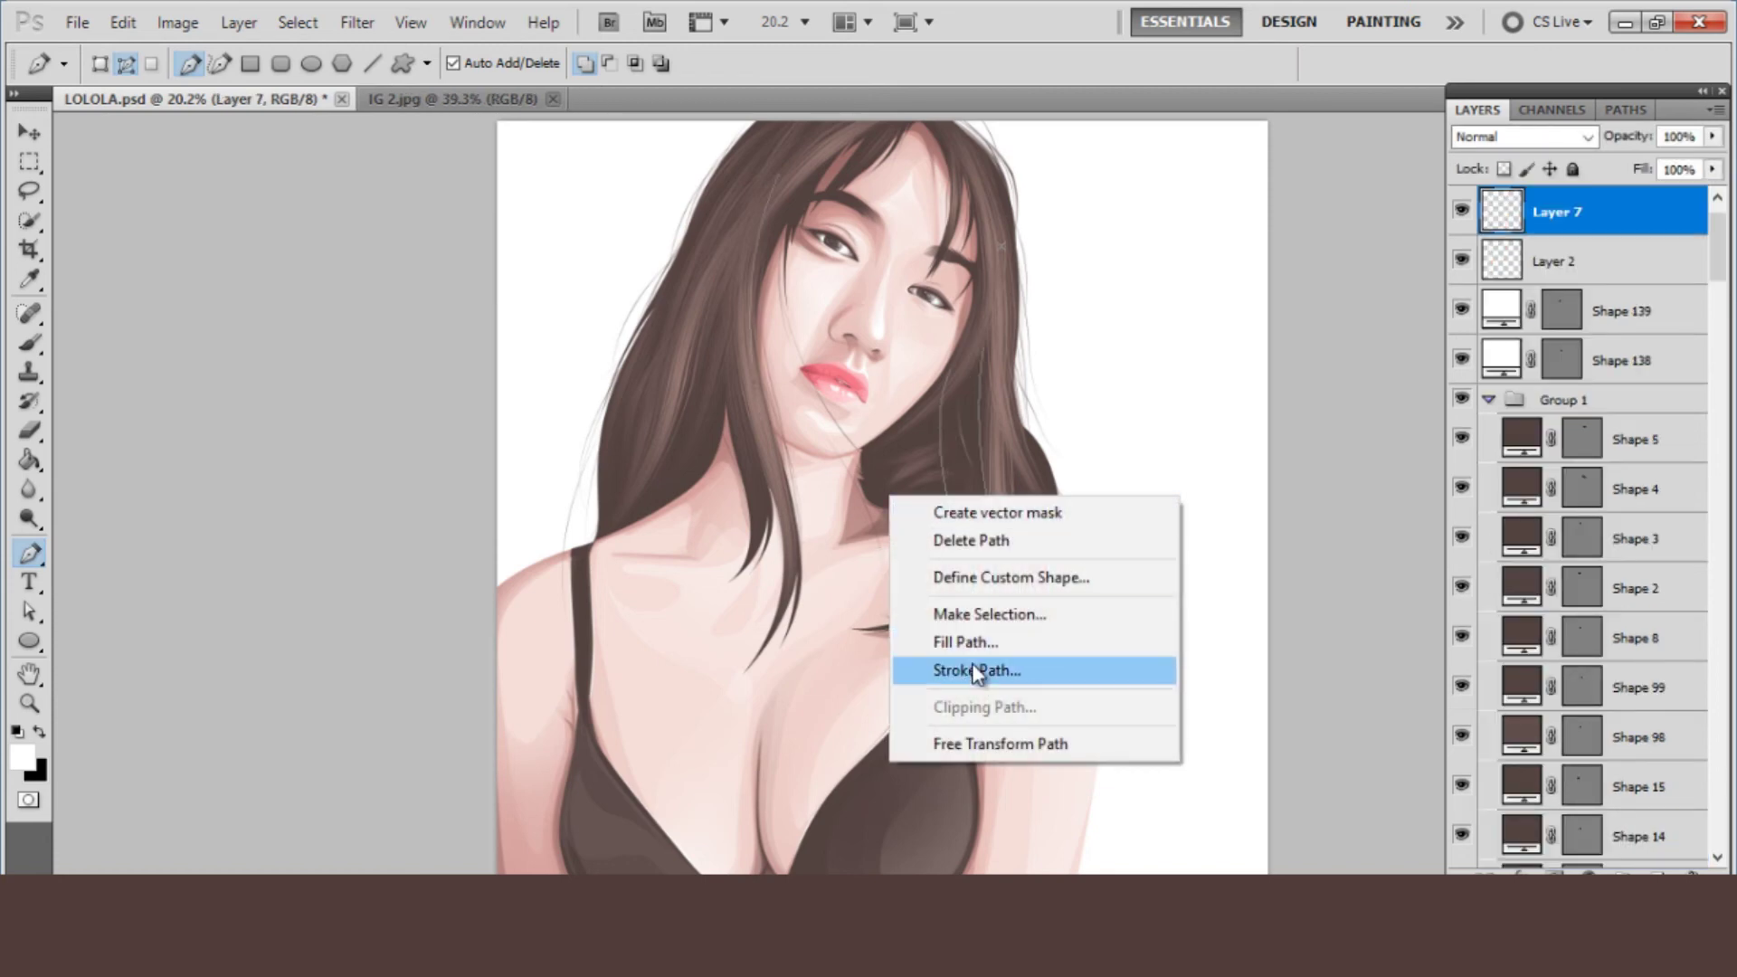
pyautogui.click(974, 673)
pyautogui.press('Return')
# - Draw another curved strand path through the right hair and stroke it
pyautogui.scroll(2, 894, 355)
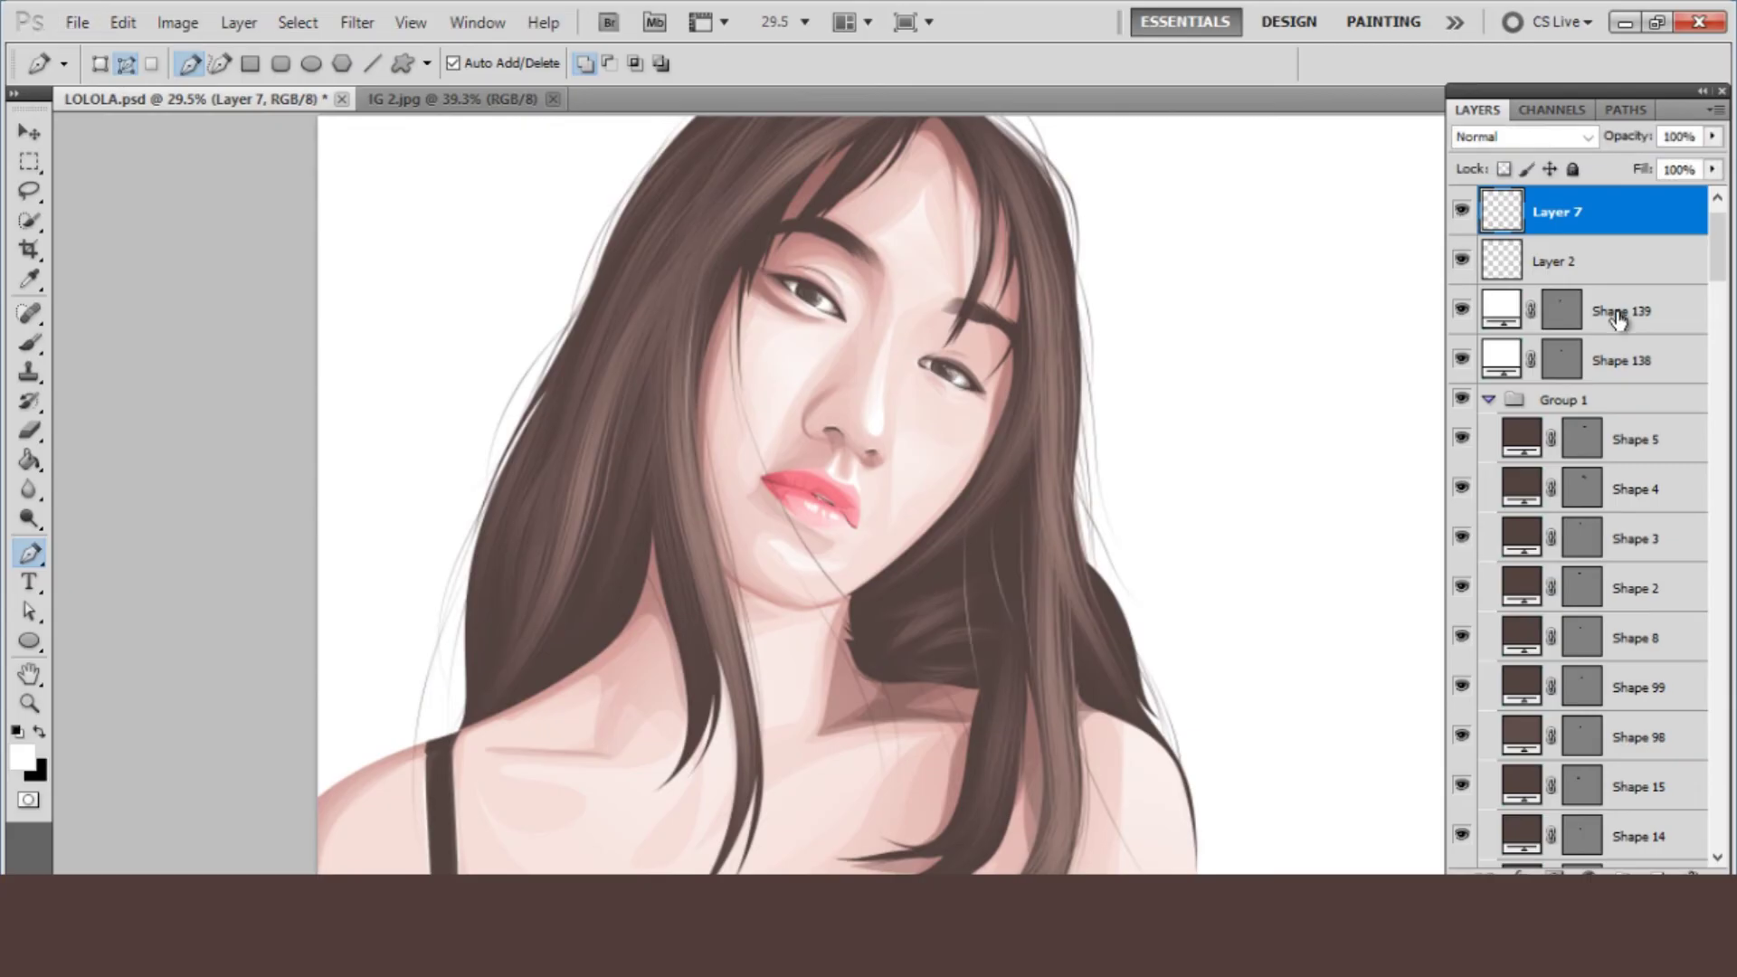
pyautogui.scroll(1, 1474, 233)
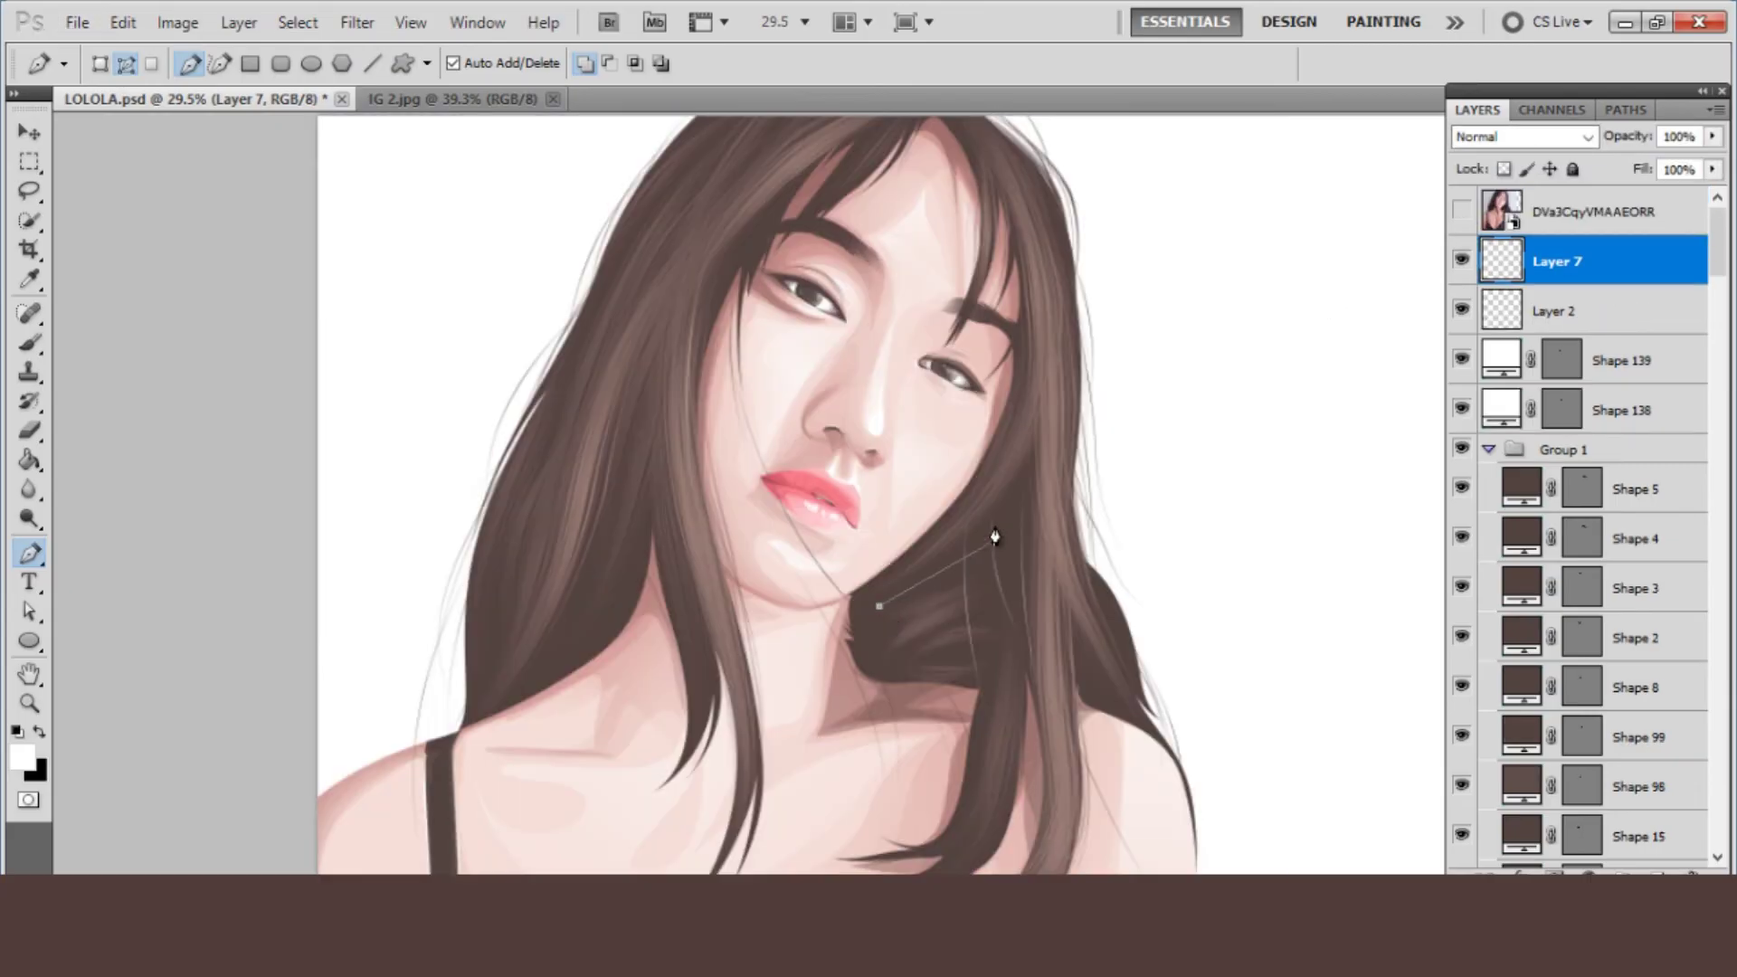
pyautogui.moveTo(991, 568); pyautogui.dragTo(1060, 331)
pyautogui.rightClick(1064, 196)
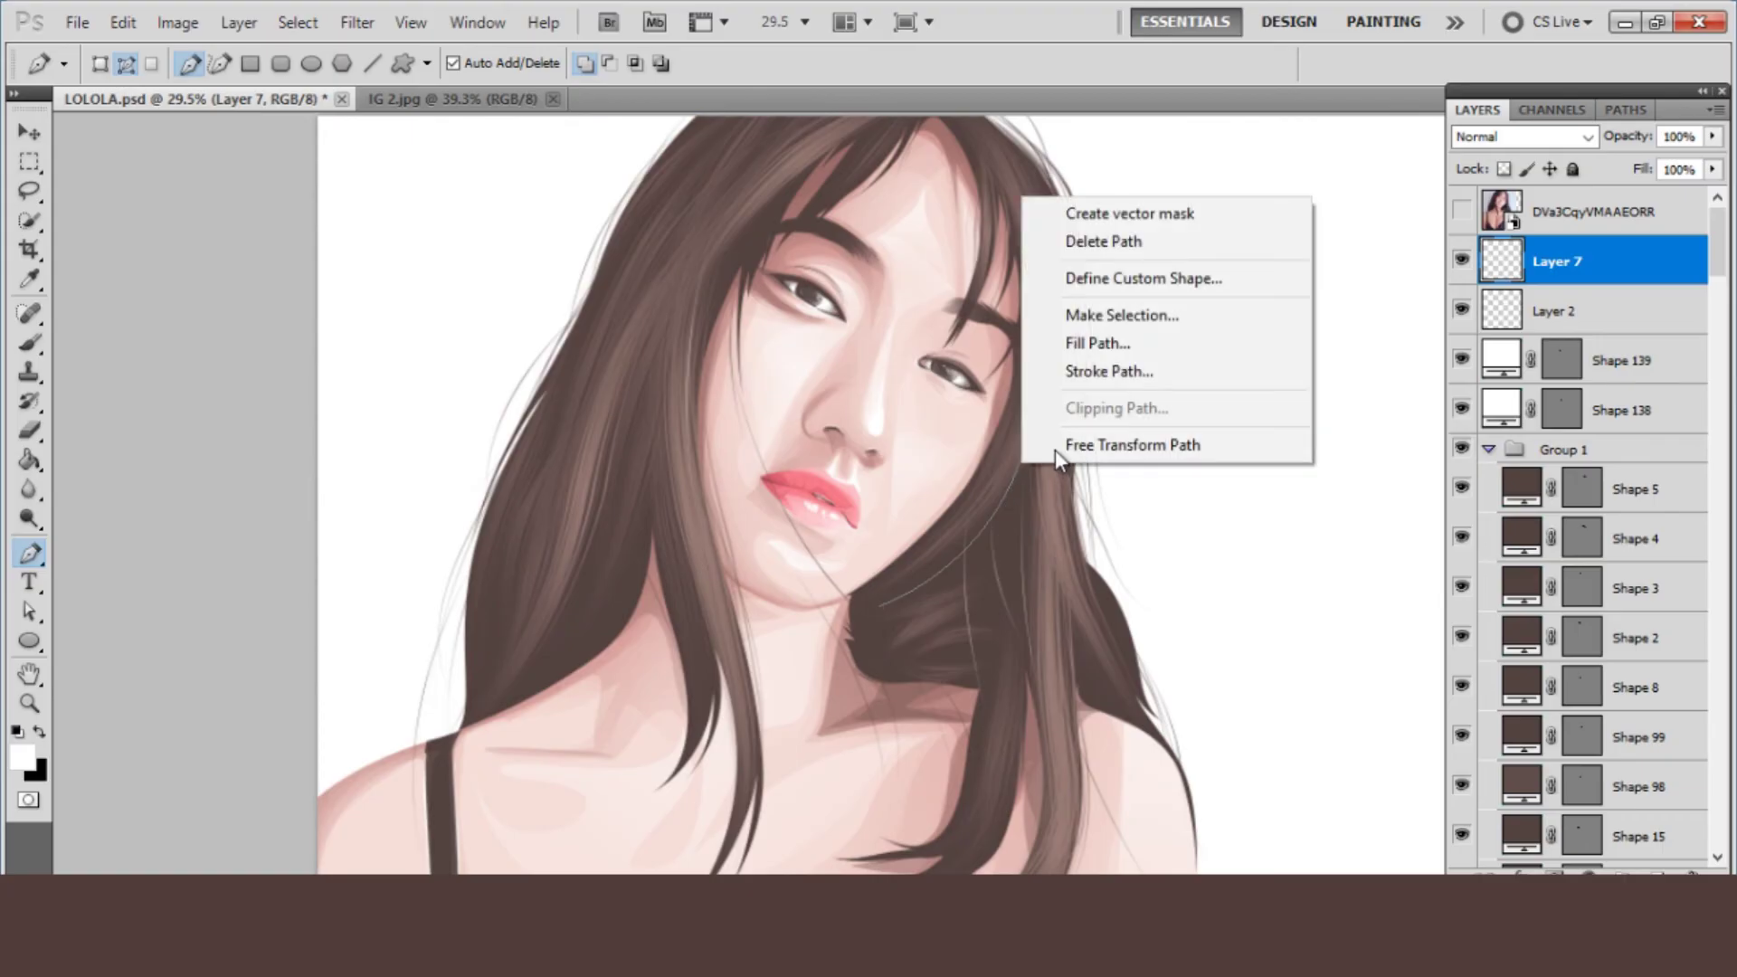
pyautogui.click(1078, 380)
pyautogui.scroll(-2, 1078, 390)
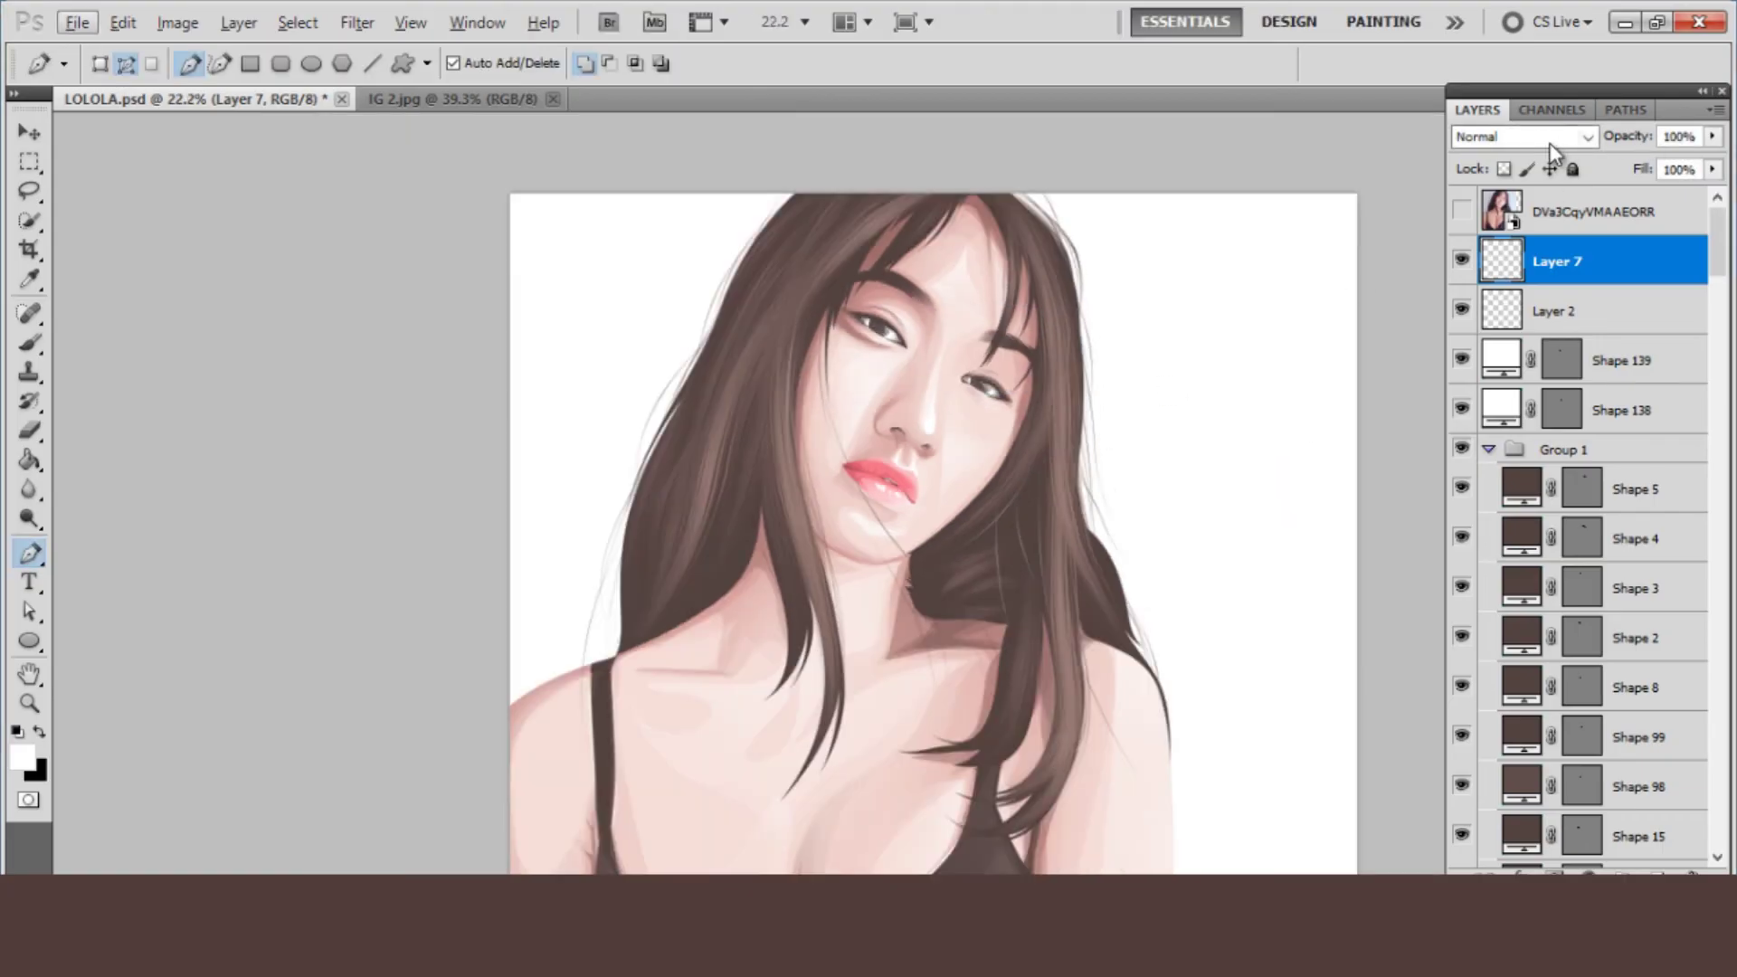
# - Check against the reference photo, then draw and stroke a strand bending down through the hair
pyautogui.click(1460, 212)
pyautogui.scroll(-2, 801, 551)
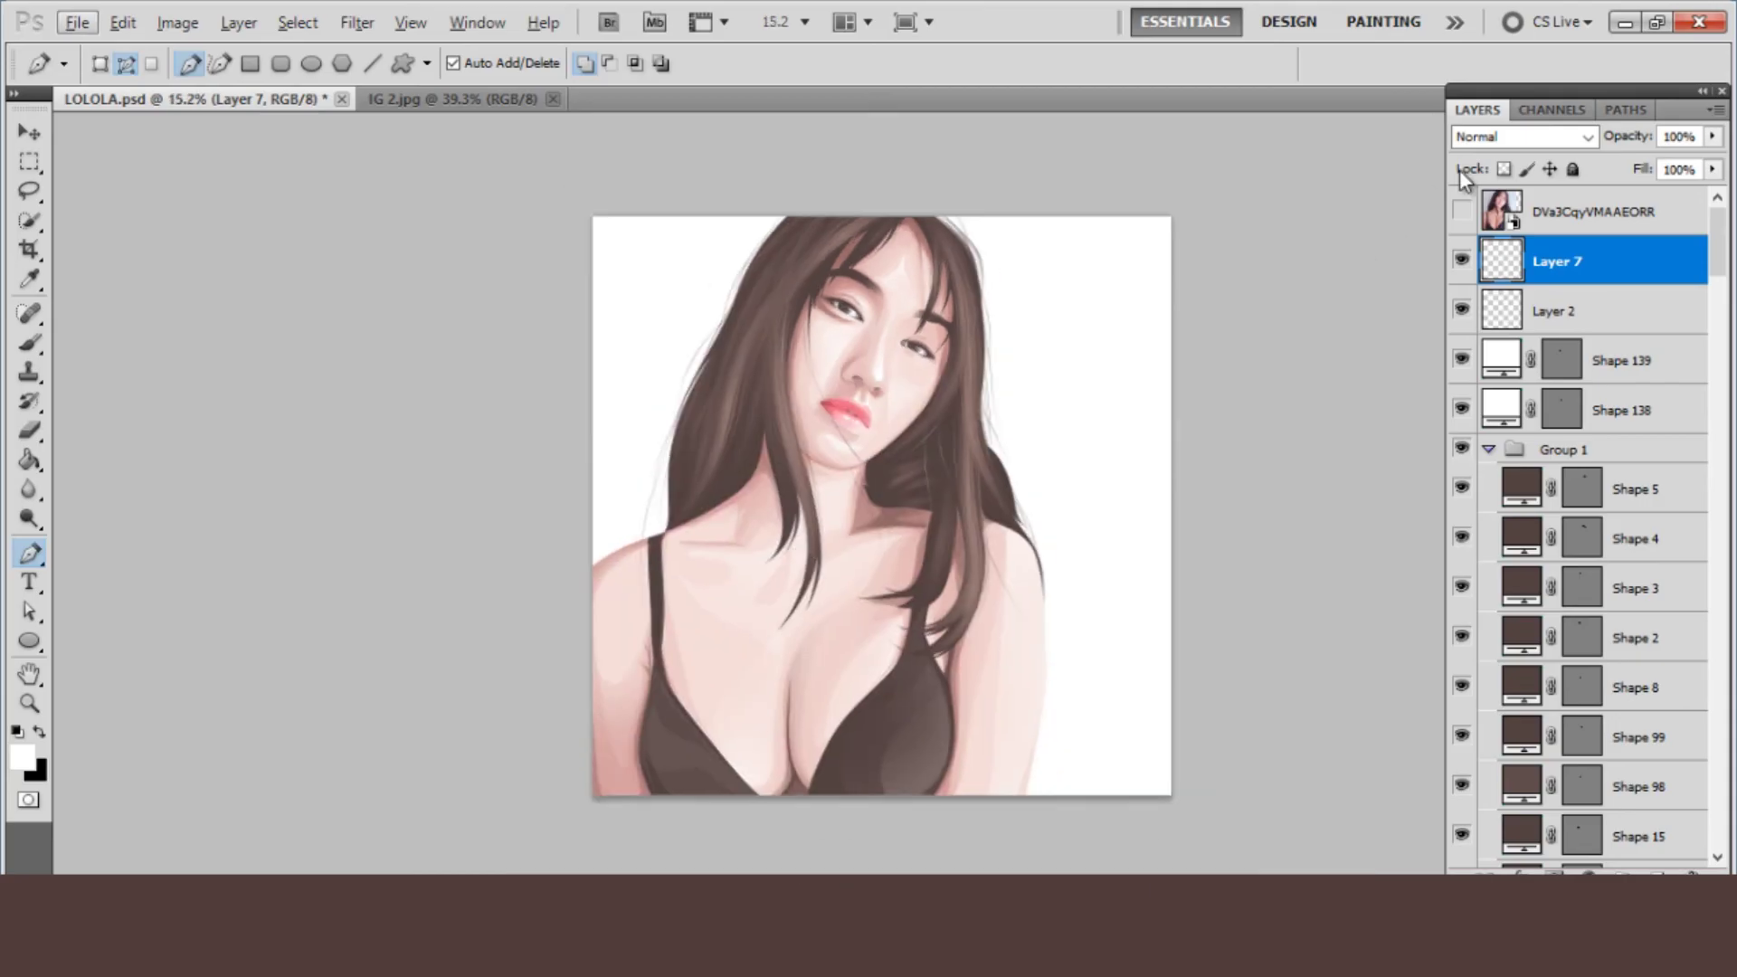
pyautogui.click(1460, 212)
pyautogui.click(1461, 213)
pyautogui.moveTo(1019, 543); pyautogui.dragTo(949, 451)
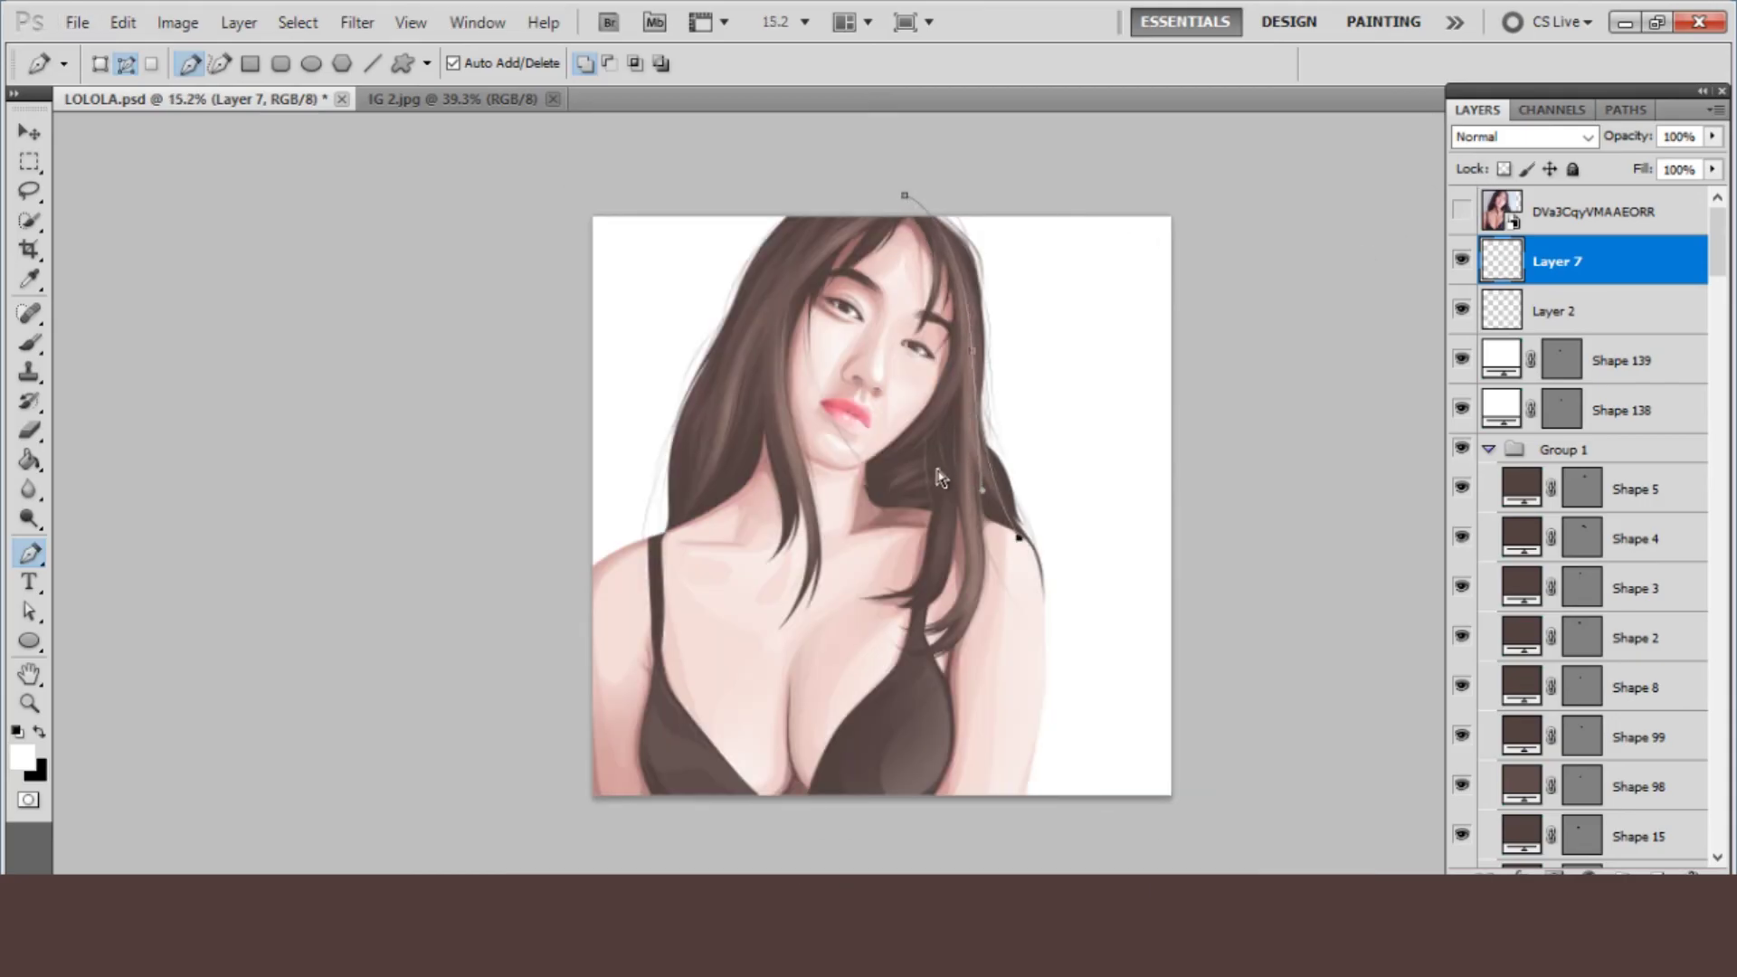
pyautogui.rightClick(949, 452)
pyautogui.click(1015, 615)
# - Confirm the last strand stroke and drag Layer 7's opacity down to 39%
pyautogui.press('Return')
pyautogui.scroll(-1, 1011, 628)
pyautogui.scroll(4, 1012, 629)
pyautogui.moveTo(1715, 136); pyautogui.dragTo(1651, 170)
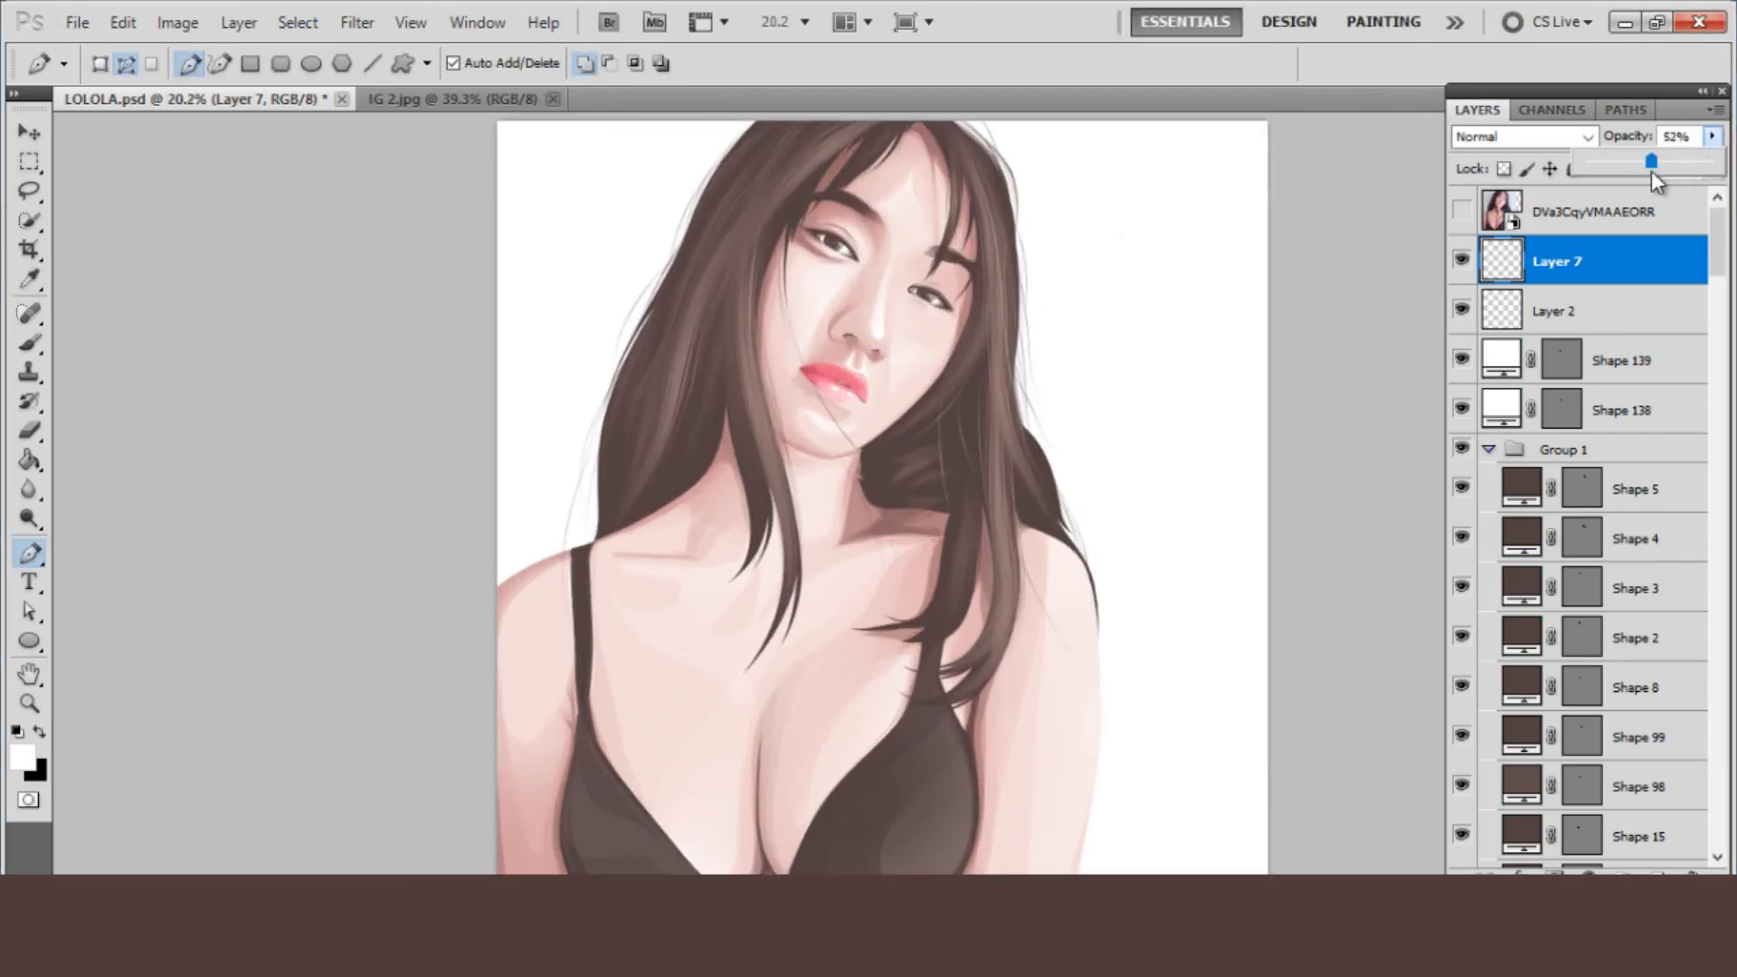
pyautogui.scroll(-4, 1088, 398)
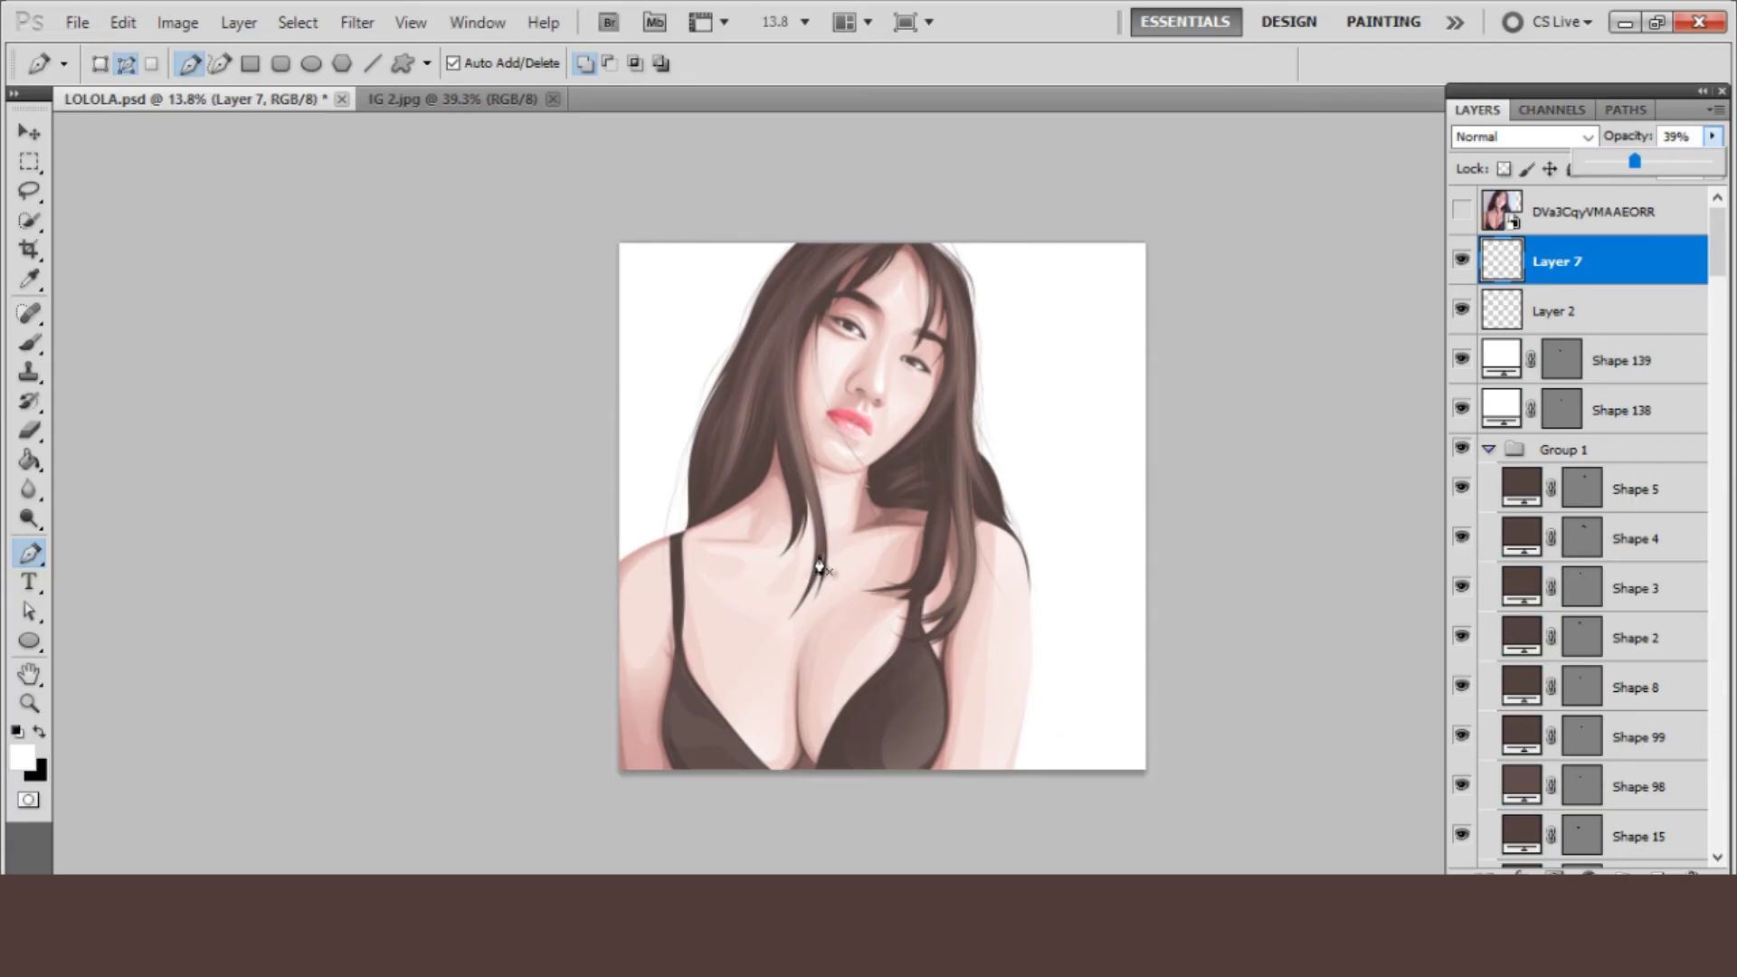
pyautogui.scroll(8, 819, 566)
pyautogui.scroll(-4, 891, 538)
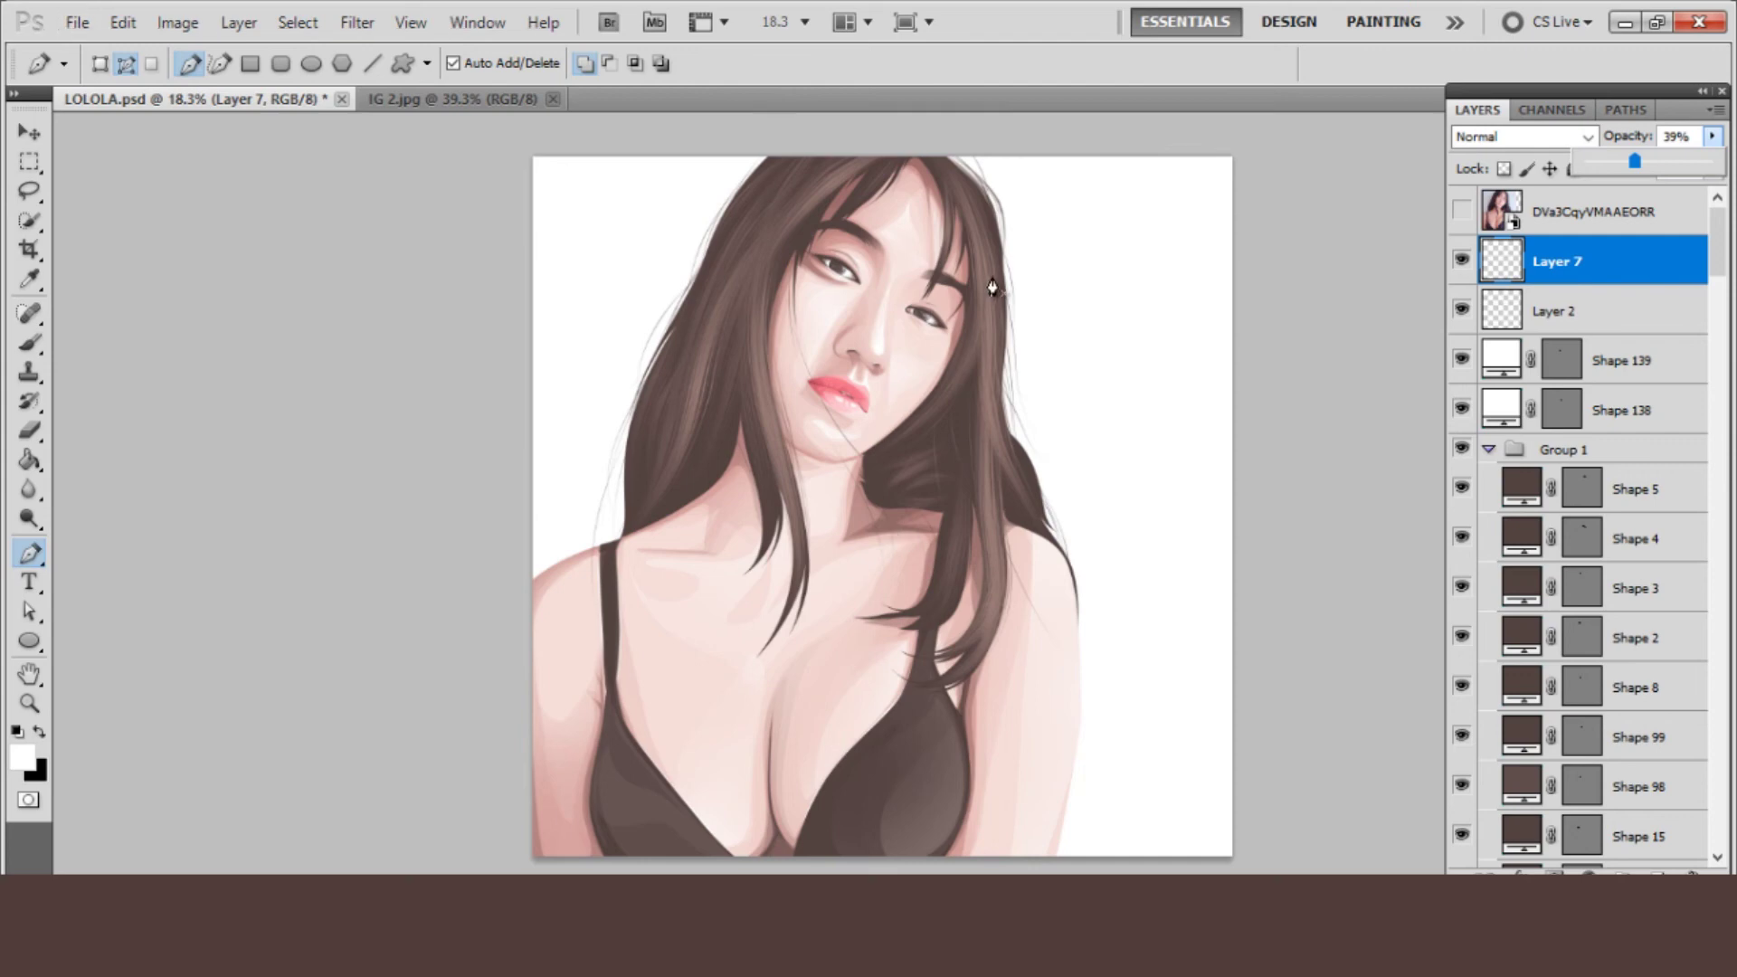
pyautogui.scroll(3, 995, 289)
# - Toggle the reference photo on and off to compare, leaving it hidden
pyautogui.click(1463, 210)
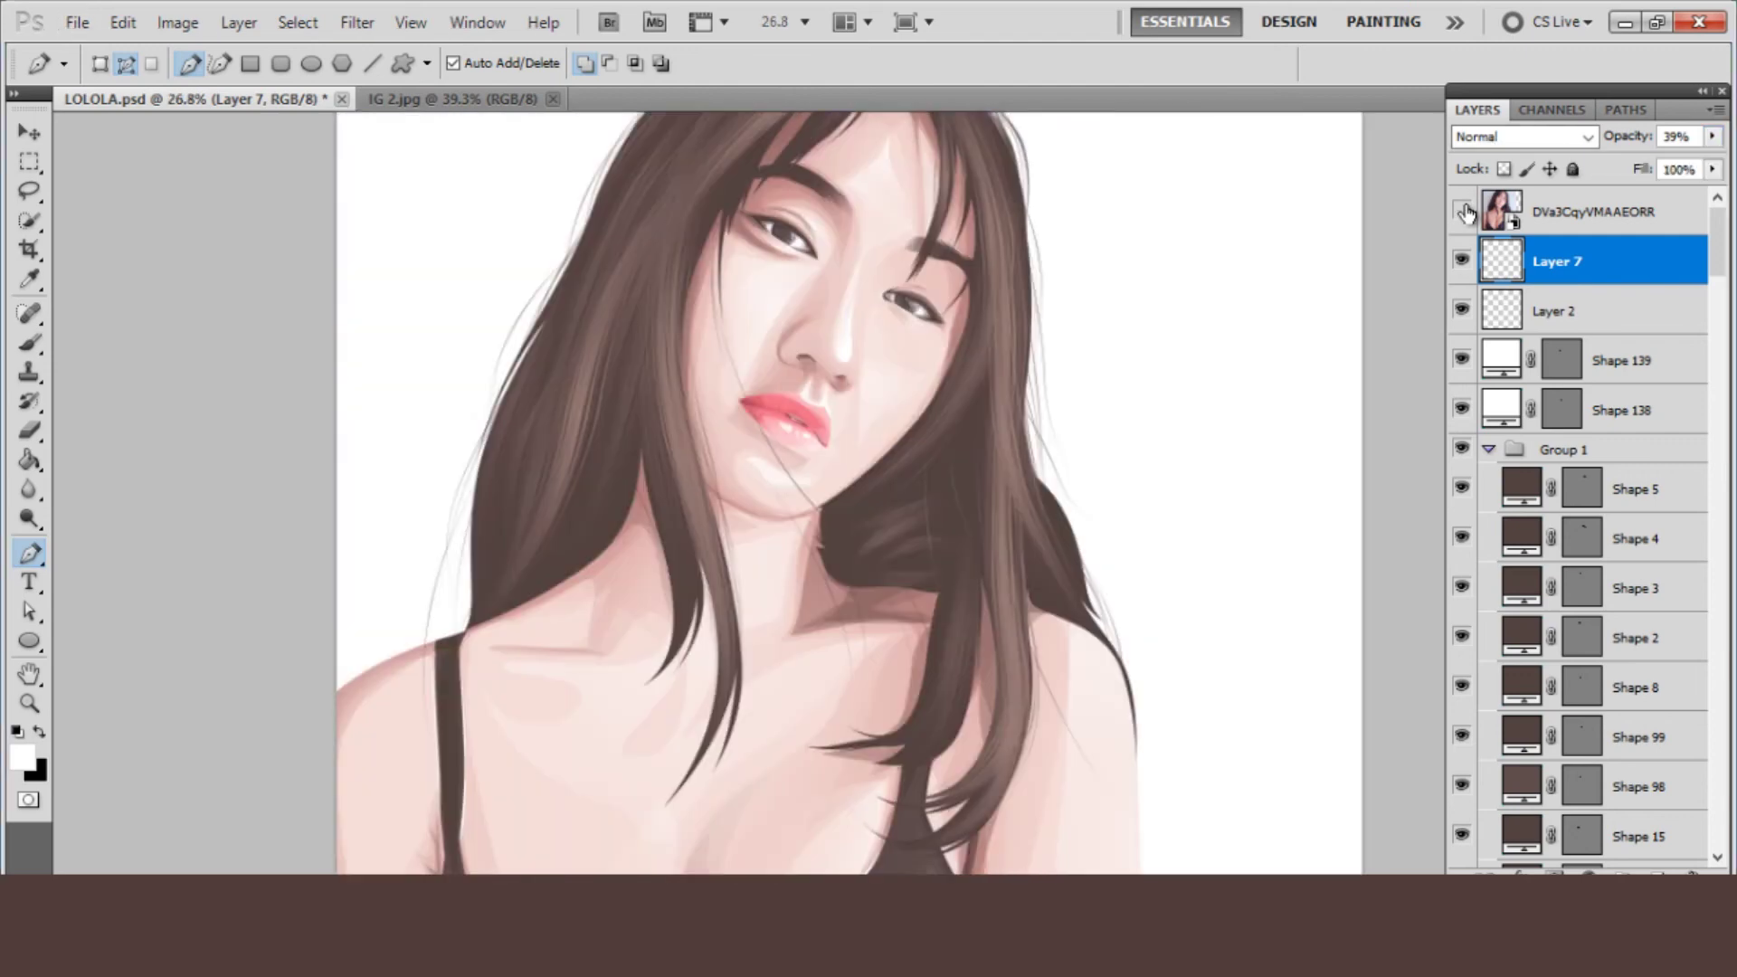
pyautogui.click(1462, 210)
pyautogui.click(1463, 210)
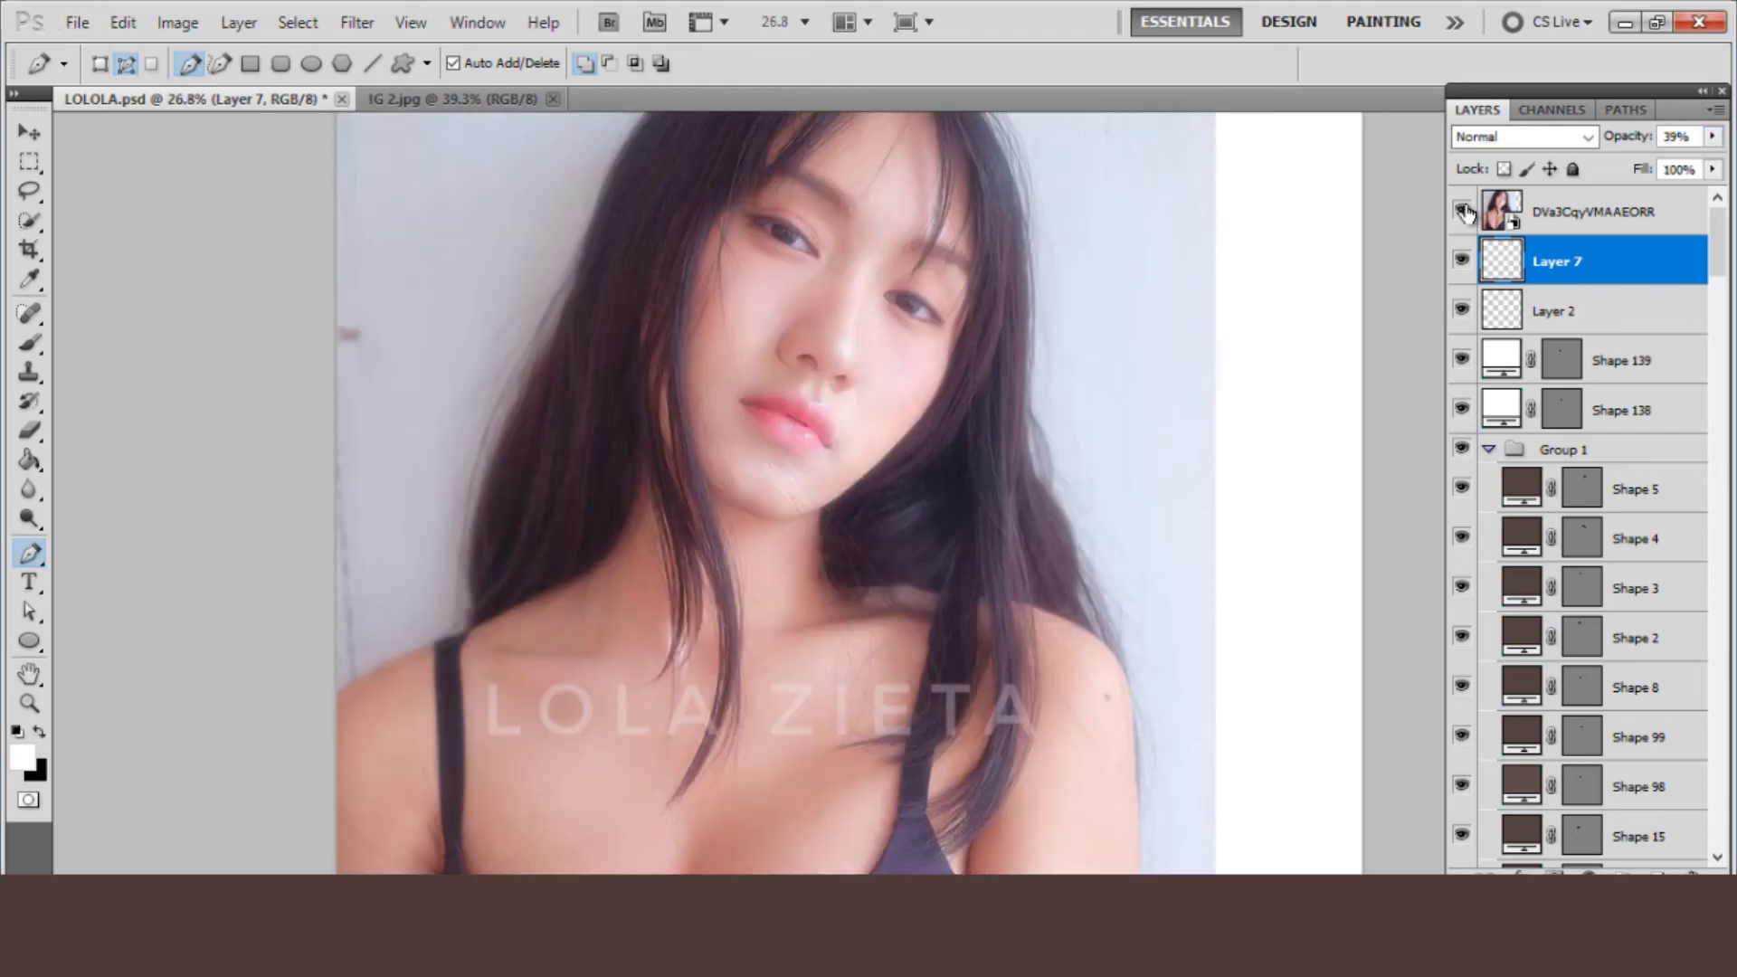
pyautogui.click(1462, 210)
pyautogui.click(1463, 210)
pyautogui.scroll(2, 1132, 290)
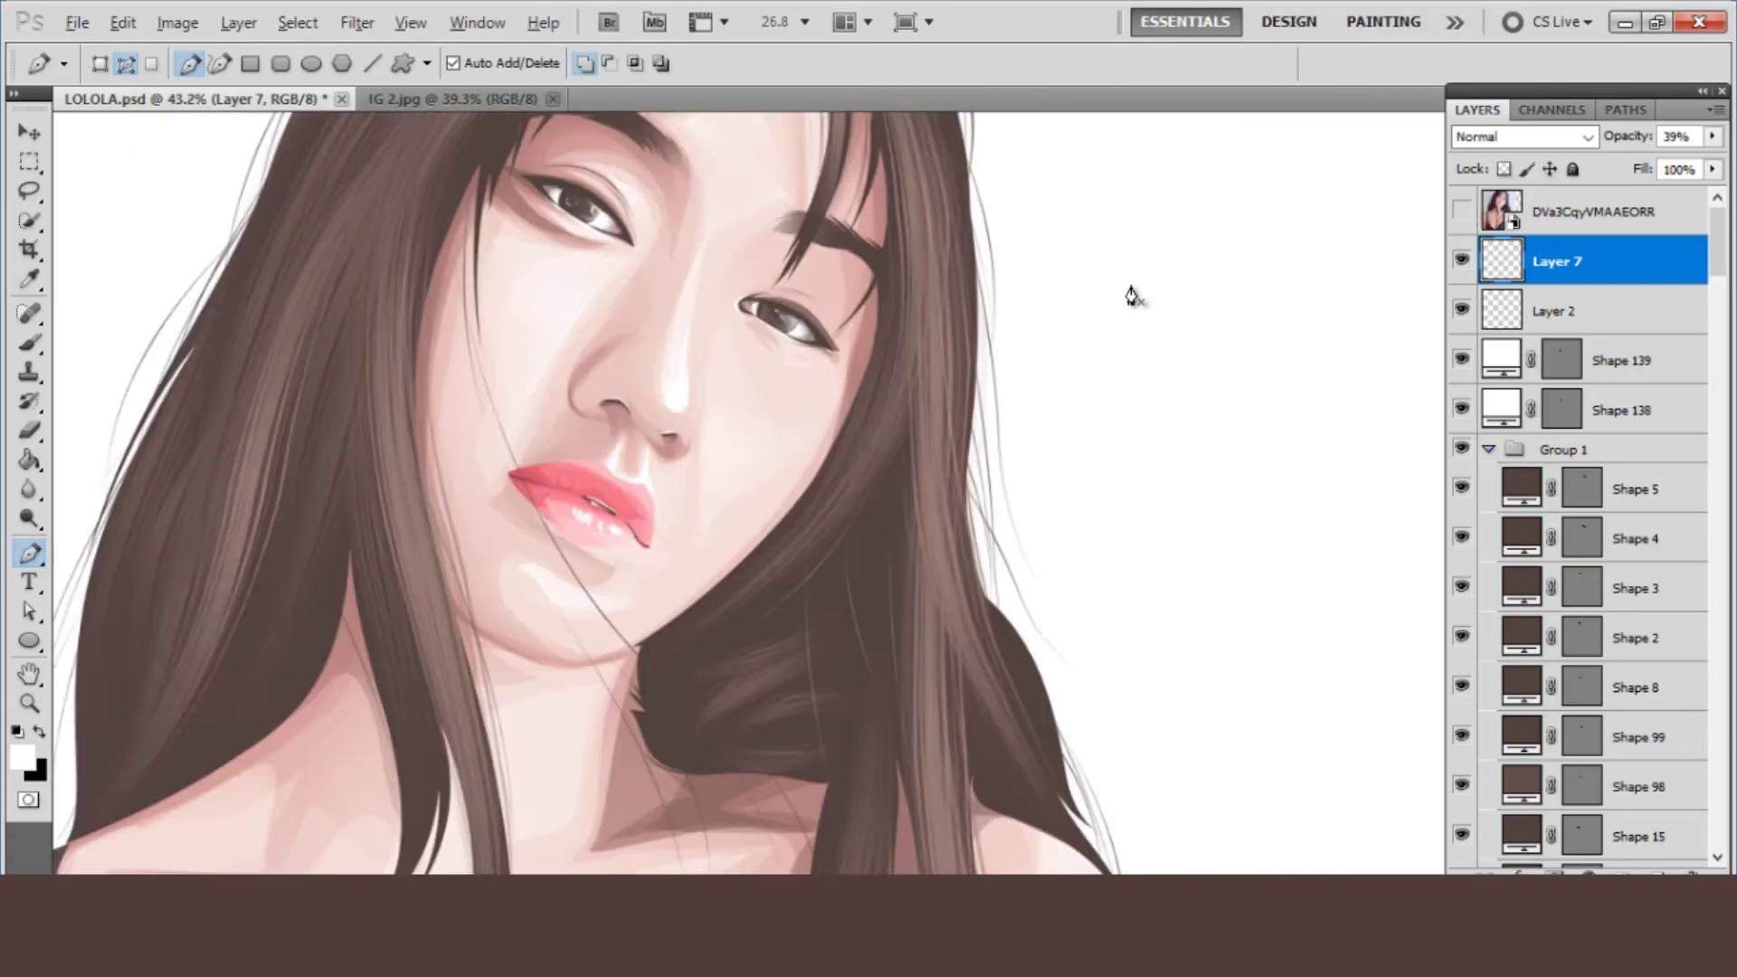
pyautogui.scroll(1, 1131, 291)
# - Select the Shape 94 shading layer and eyedrop a mauve shading colour from the face
pyautogui.click(27, 135)
pyautogui.keyDown('ctrl'); pyautogui.click(688, 421); pyautogui.keyUp('ctrl')
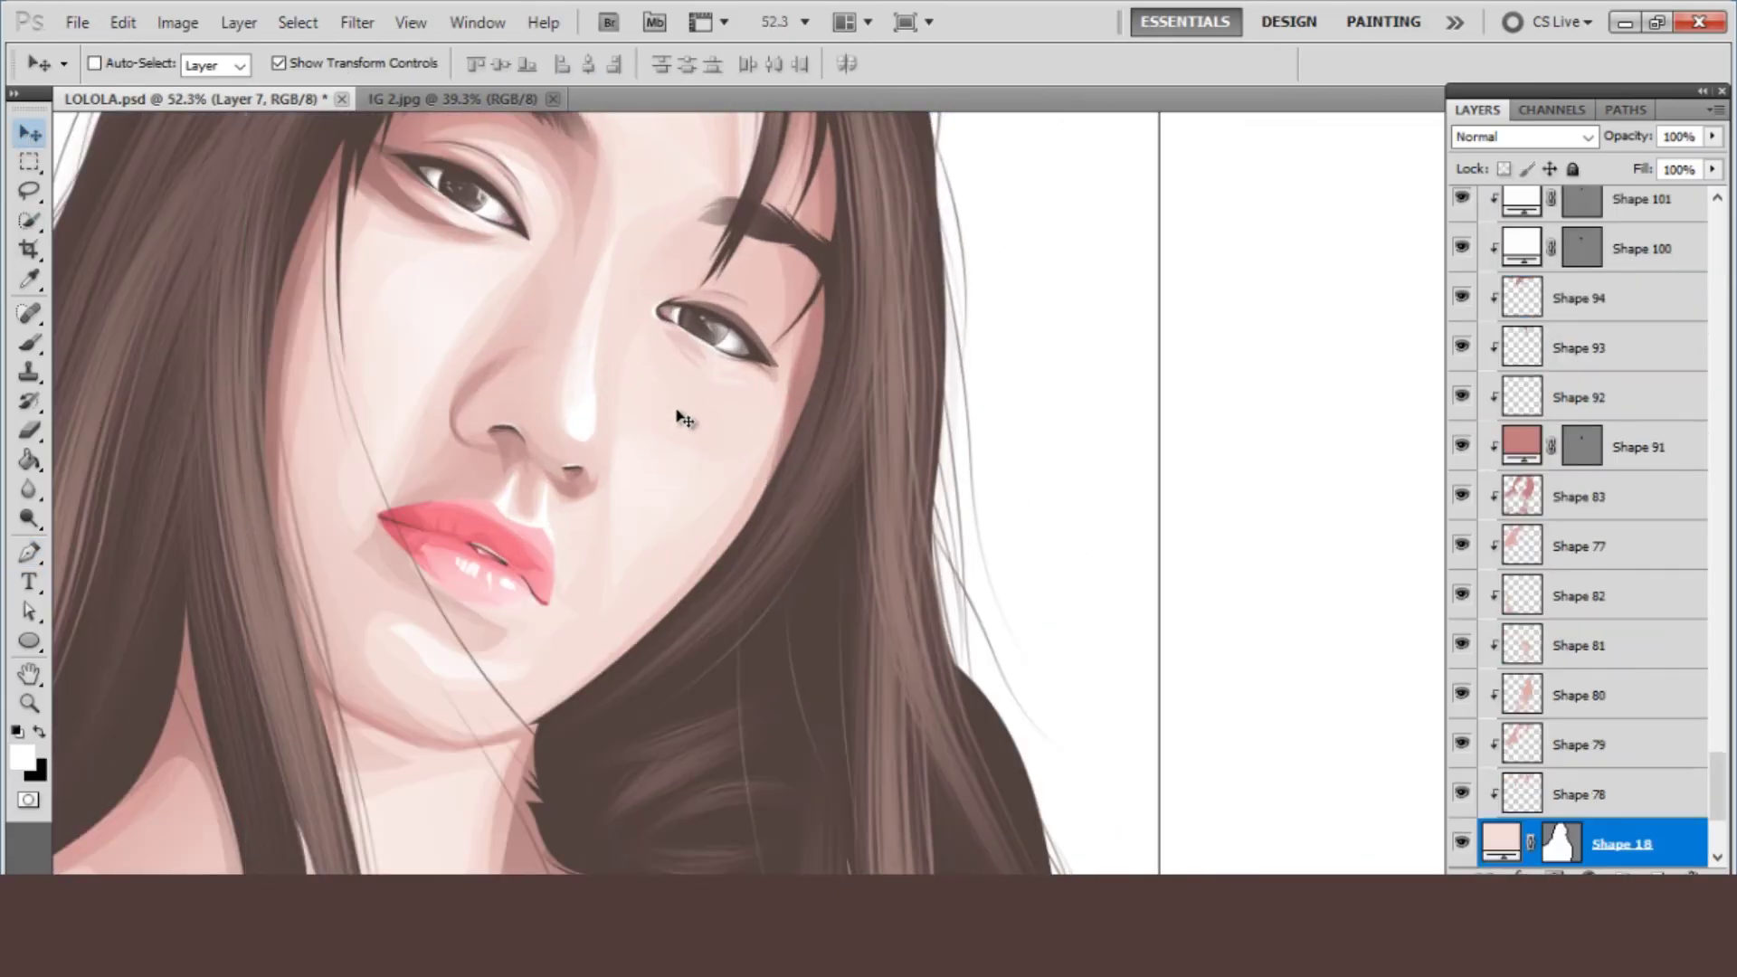
pyautogui.scroll(2, 1486, 525)
pyautogui.scroll(2, 1486, 525)
pyautogui.scroll(2, 1486, 525)
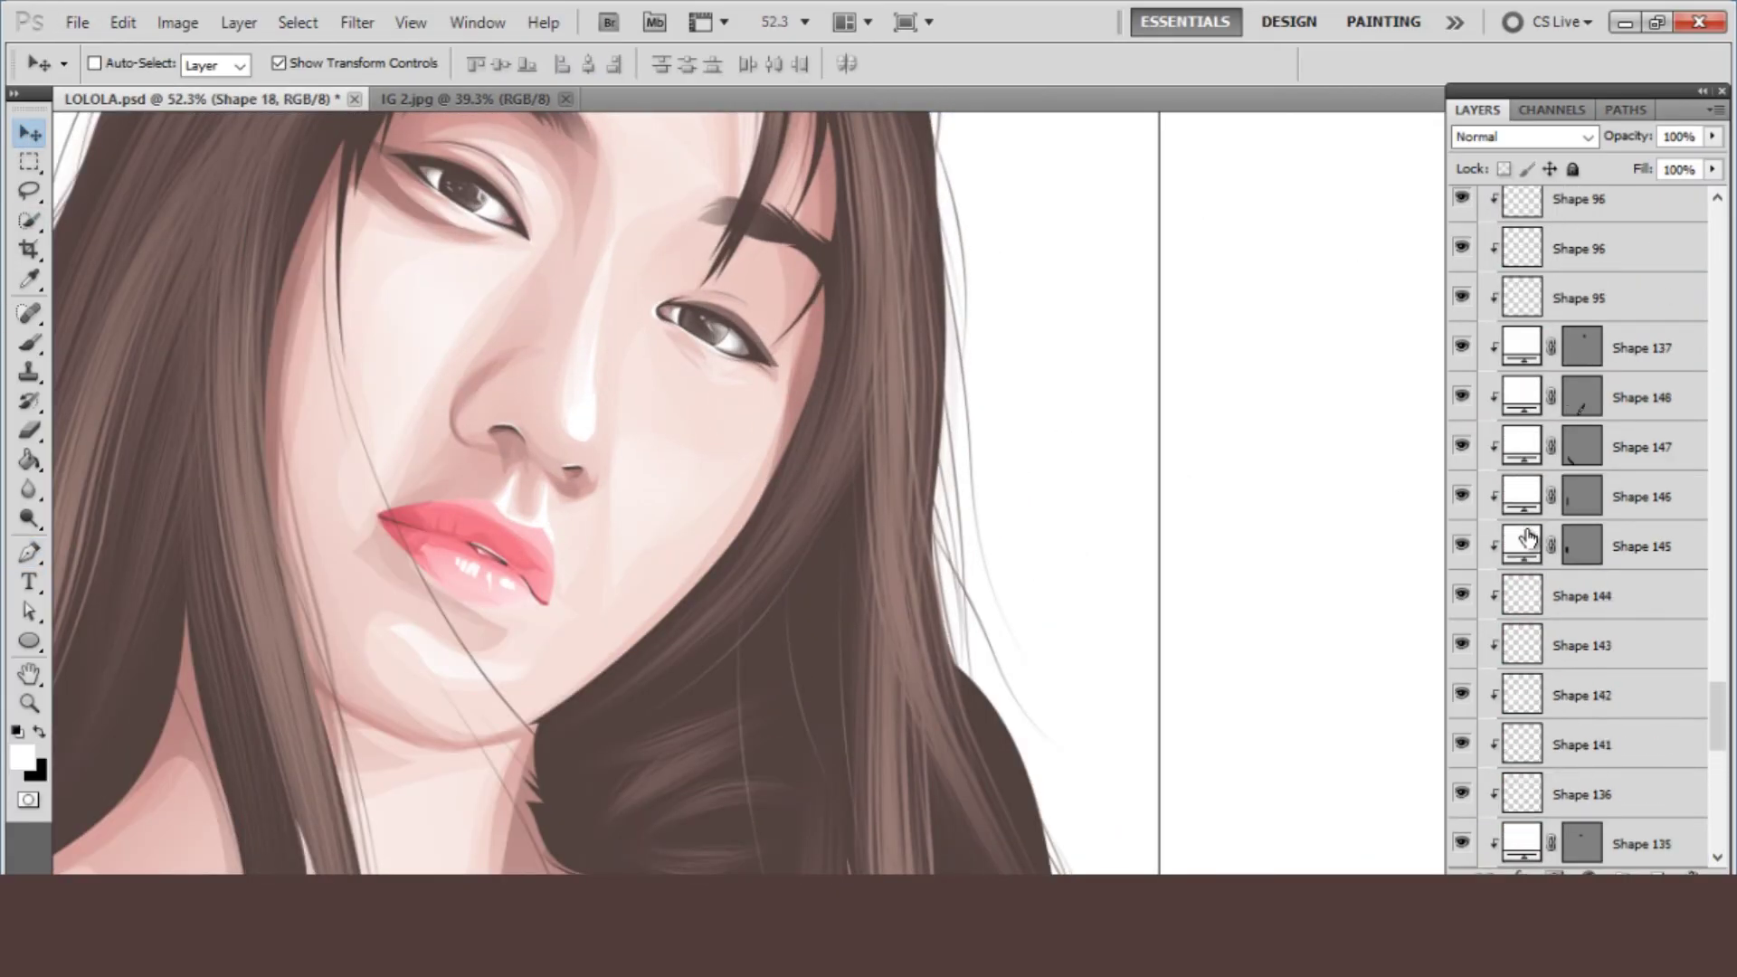
pyautogui.scroll(-4, 1548, 556)
pyautogui.click(1615, 447)
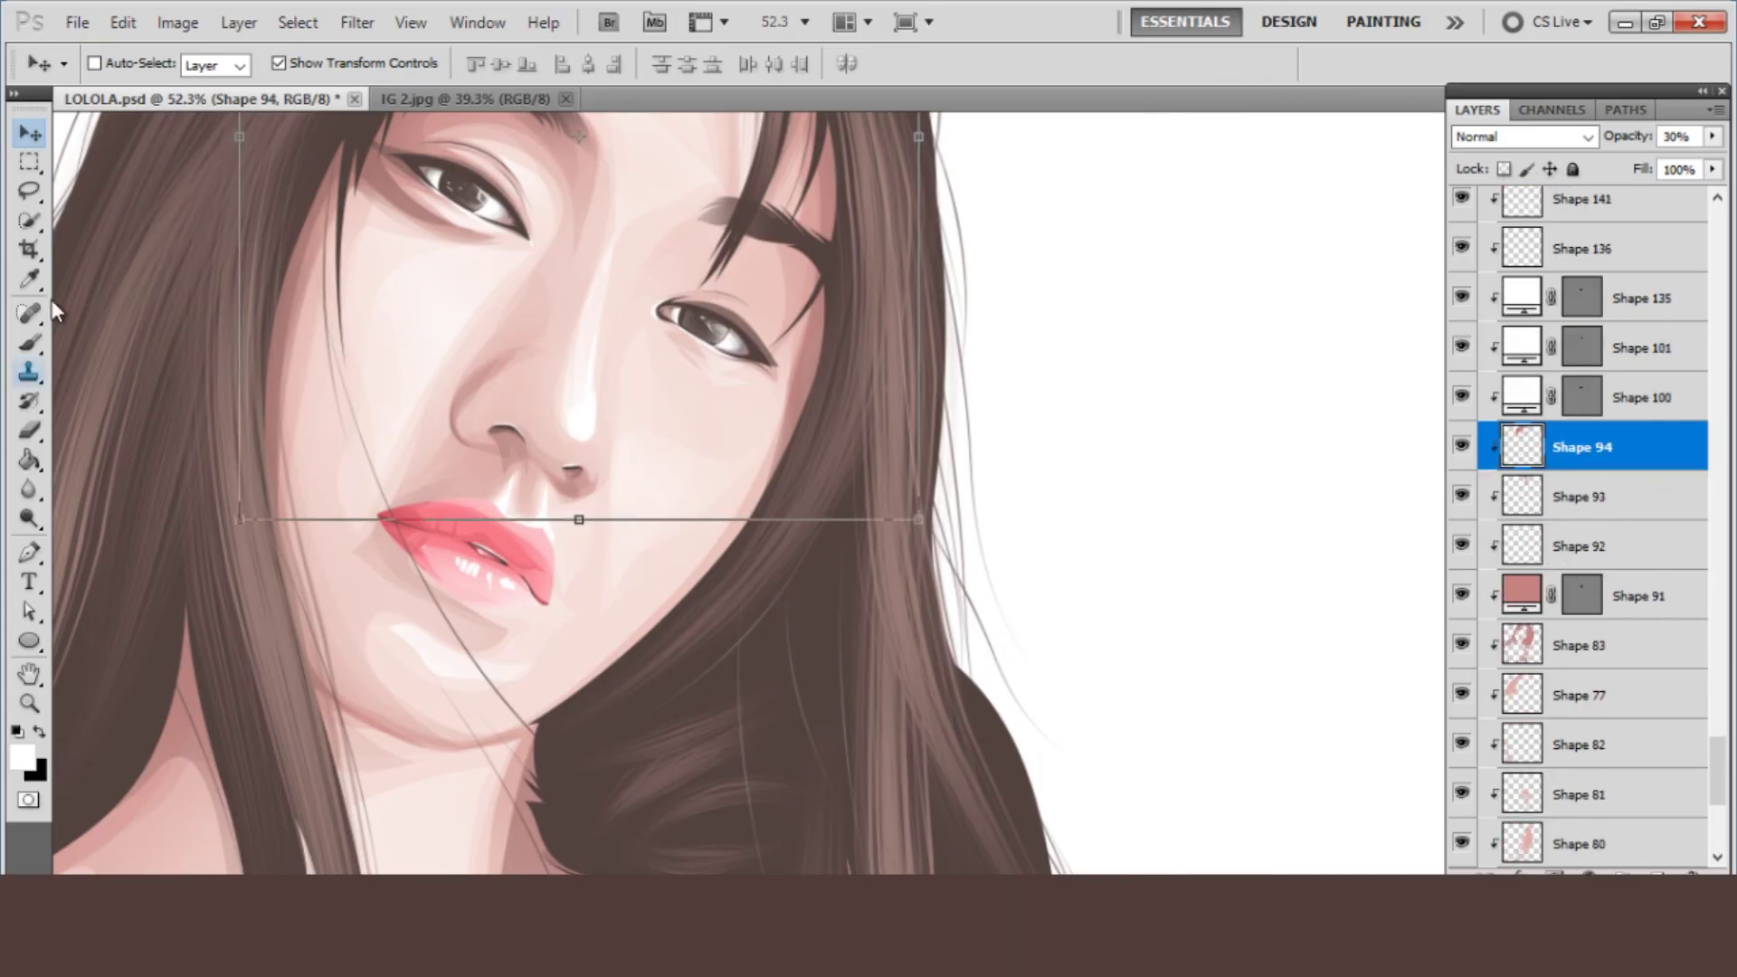
pyautogui.click(29, 281)
pyautogui.click(380, 163)
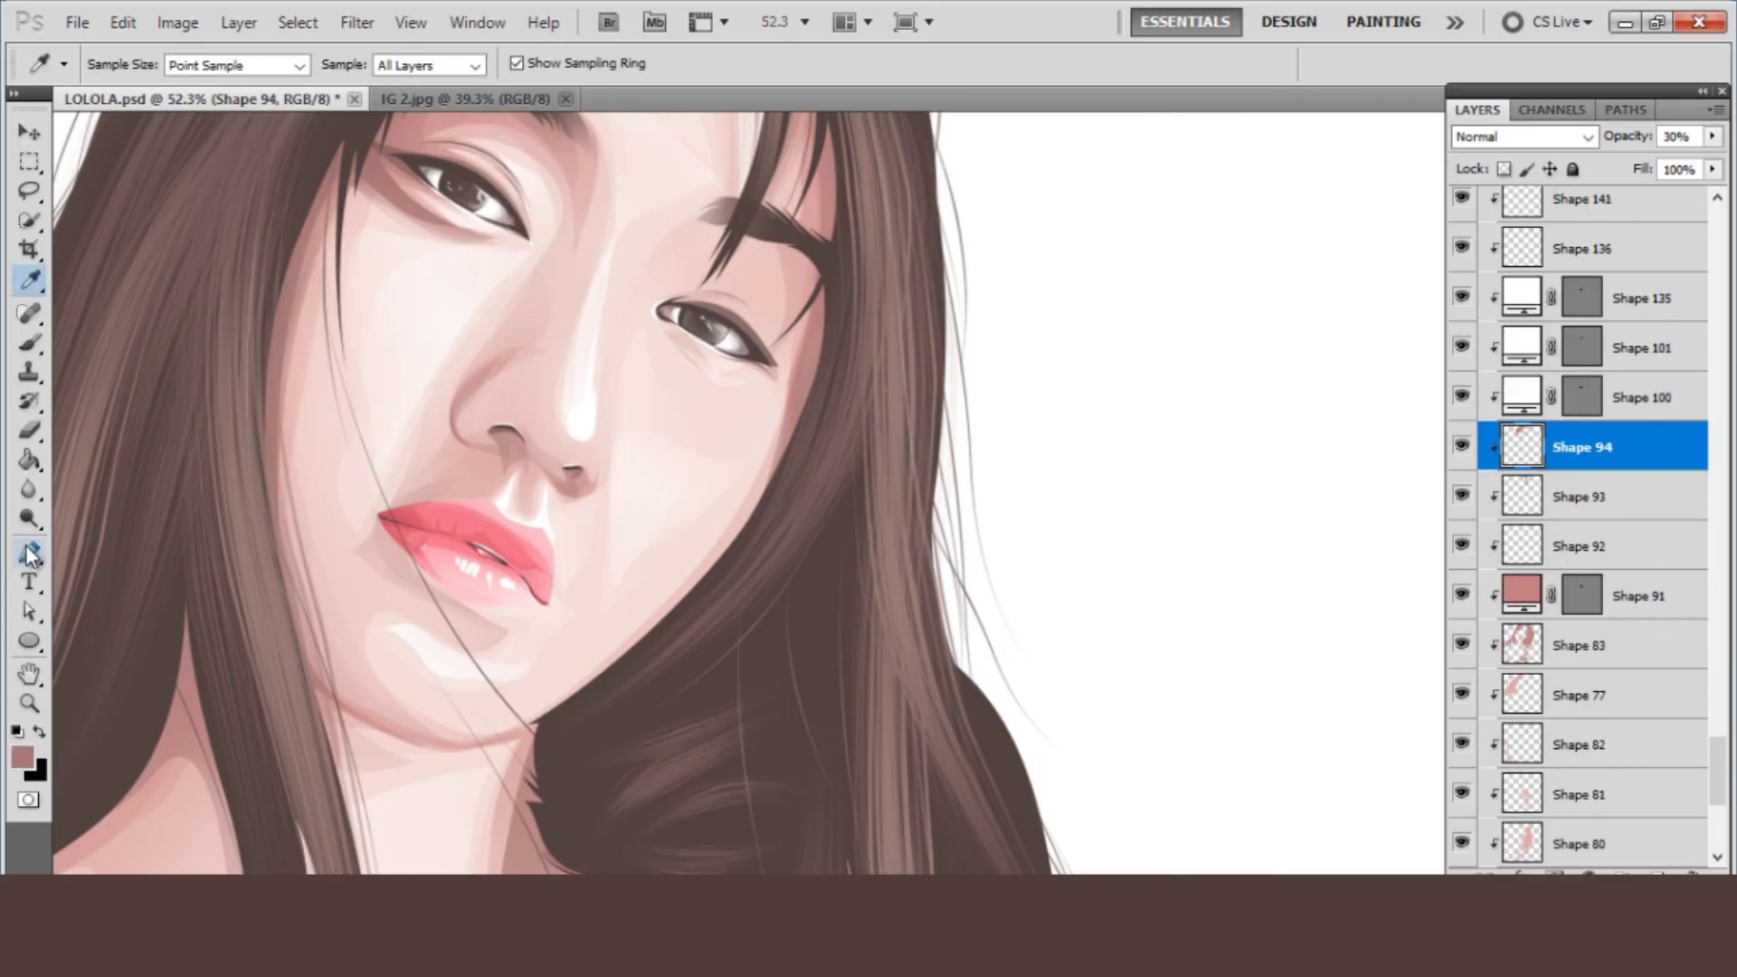
# - Study the lips against the reference photo, then hide the photo again
pyautogui.click(29, 552)
pyautogui.scroll(3, 520, 593)
pyautogui.scroll(2, 520, 593)
pyautogui.scroll(1, 679, 639)
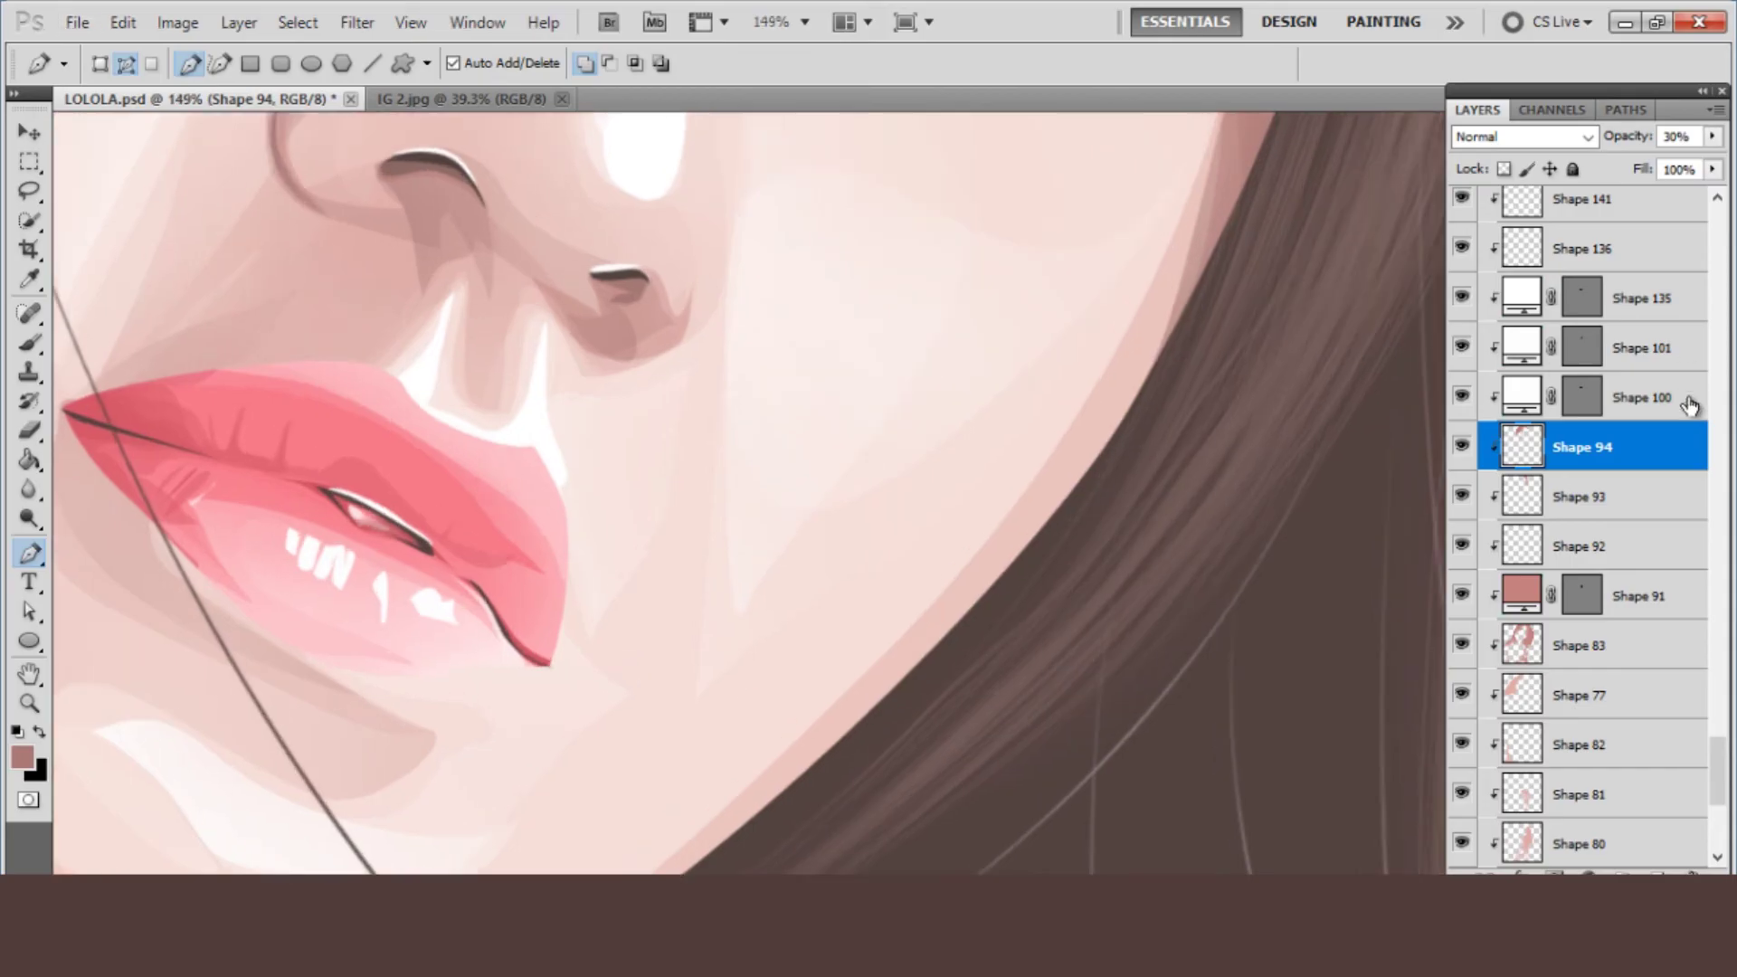
pyautogui.scroll(3, 1695, 400)
pyautogui.scroll(10, 1583, 452)
pyautogui.scroll(3, 1583, 452)
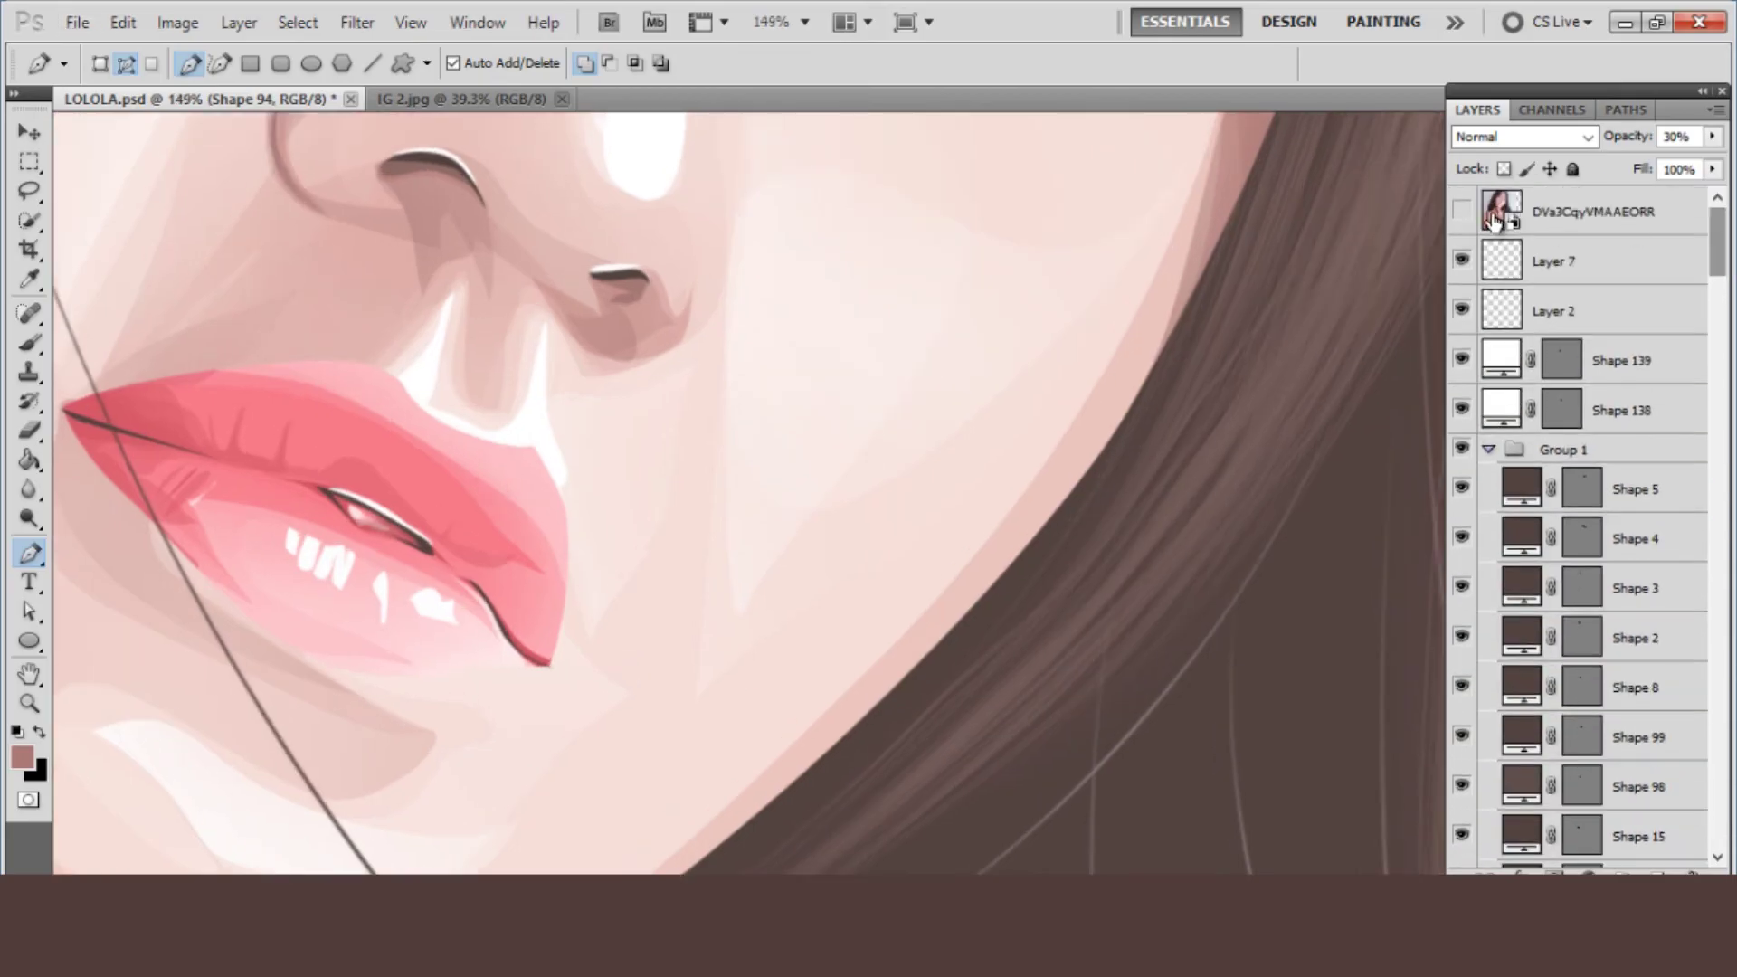
pyautogui.click(1461, 211)
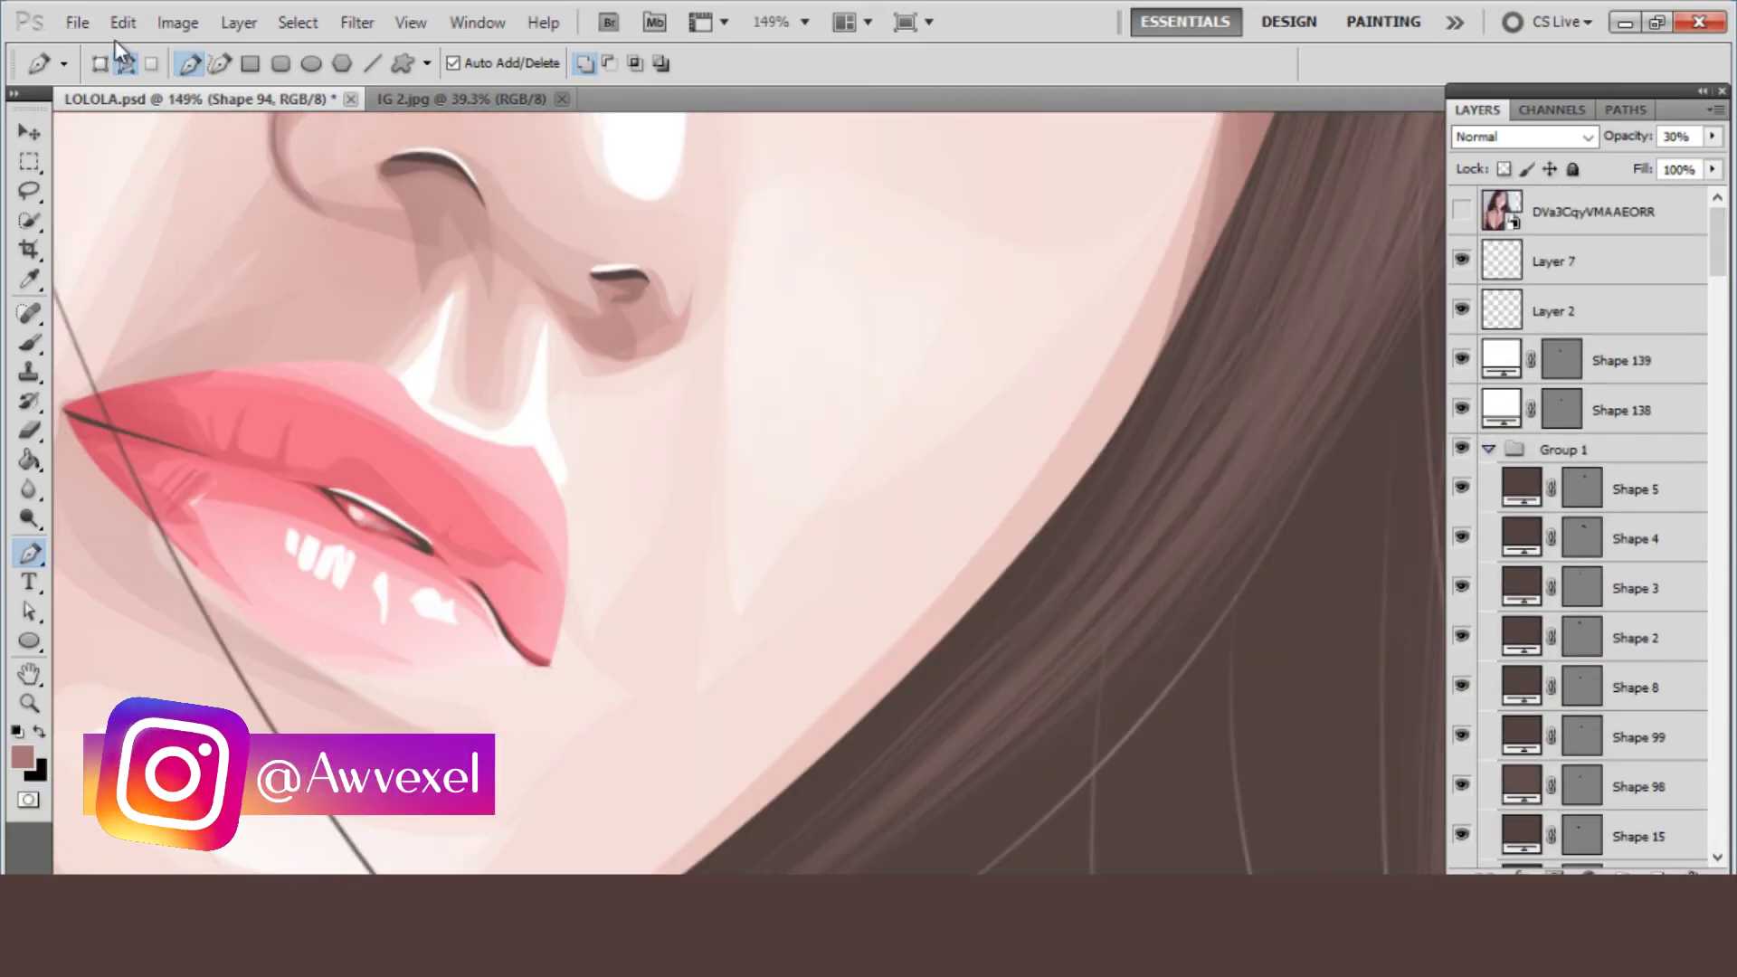
pyautogui.click(1460, 212)
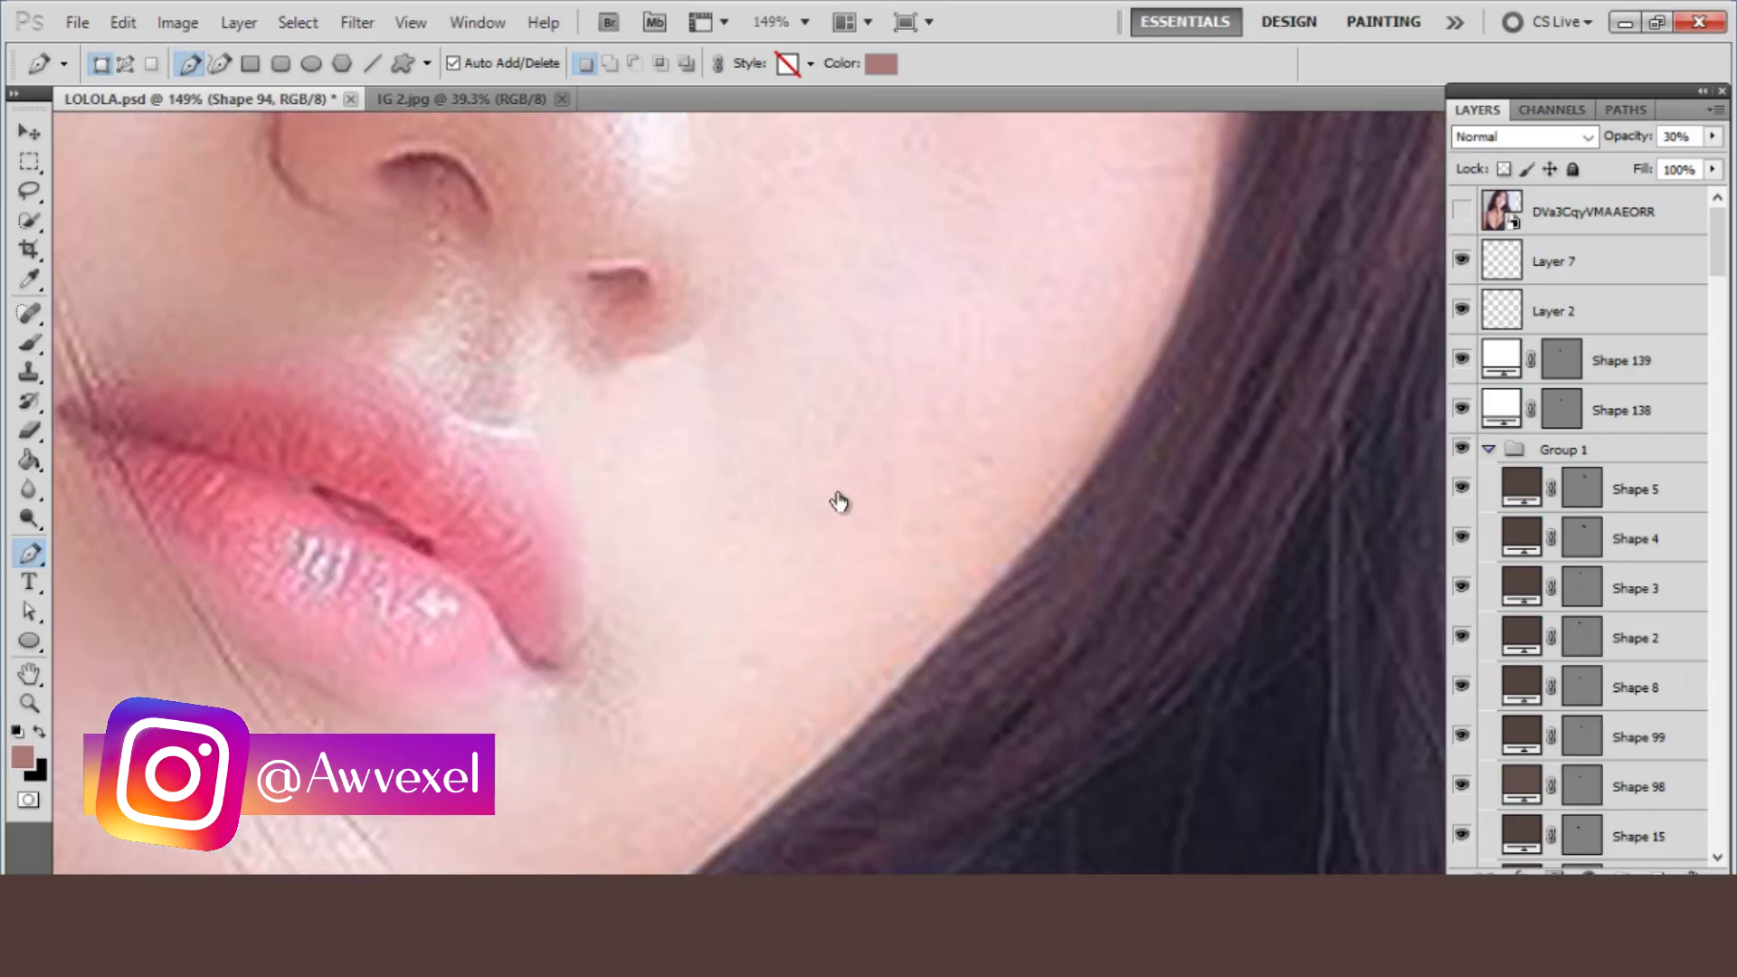
# - Draw a closed curved shadow shape below the right corner of the lower lip
pyautogui.click(530, 666)
pyautogui.moveTo(577, 683); pyautogui.dragTo(597, 671)
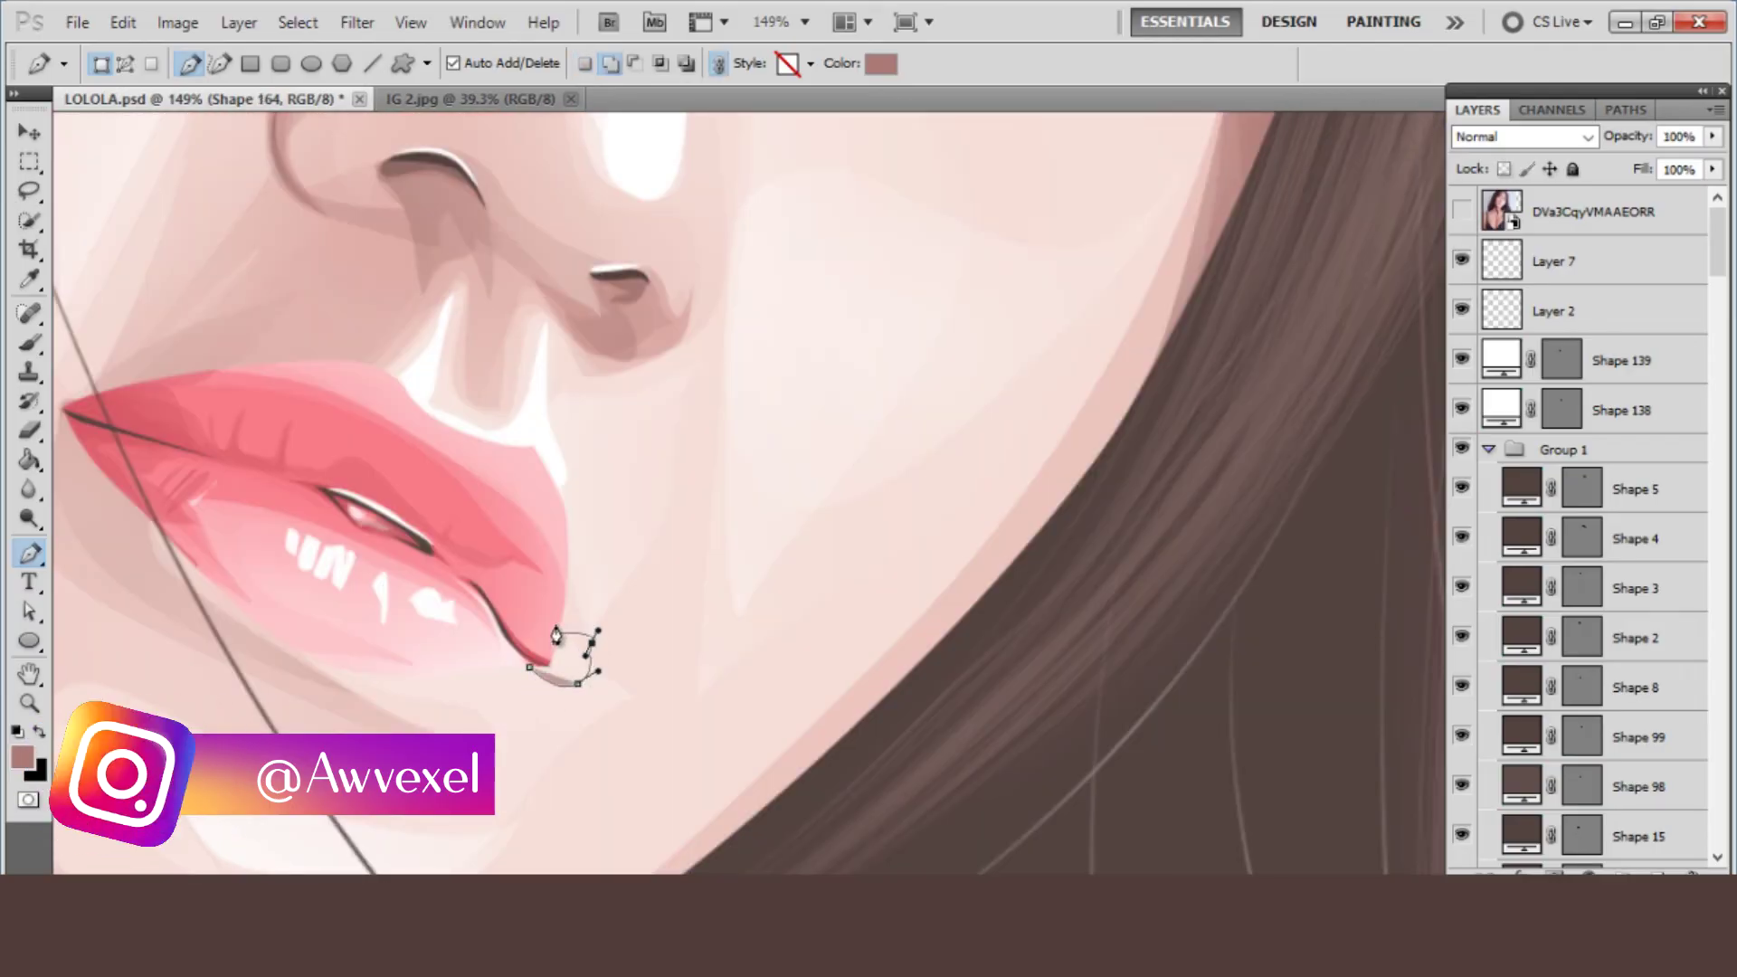
pyautogui.moveTo(526, 614); pyautogui.dragTo(507, 507)
pyautogui.moveTo(364, 507); pyautogui.dragTo(687, 615)
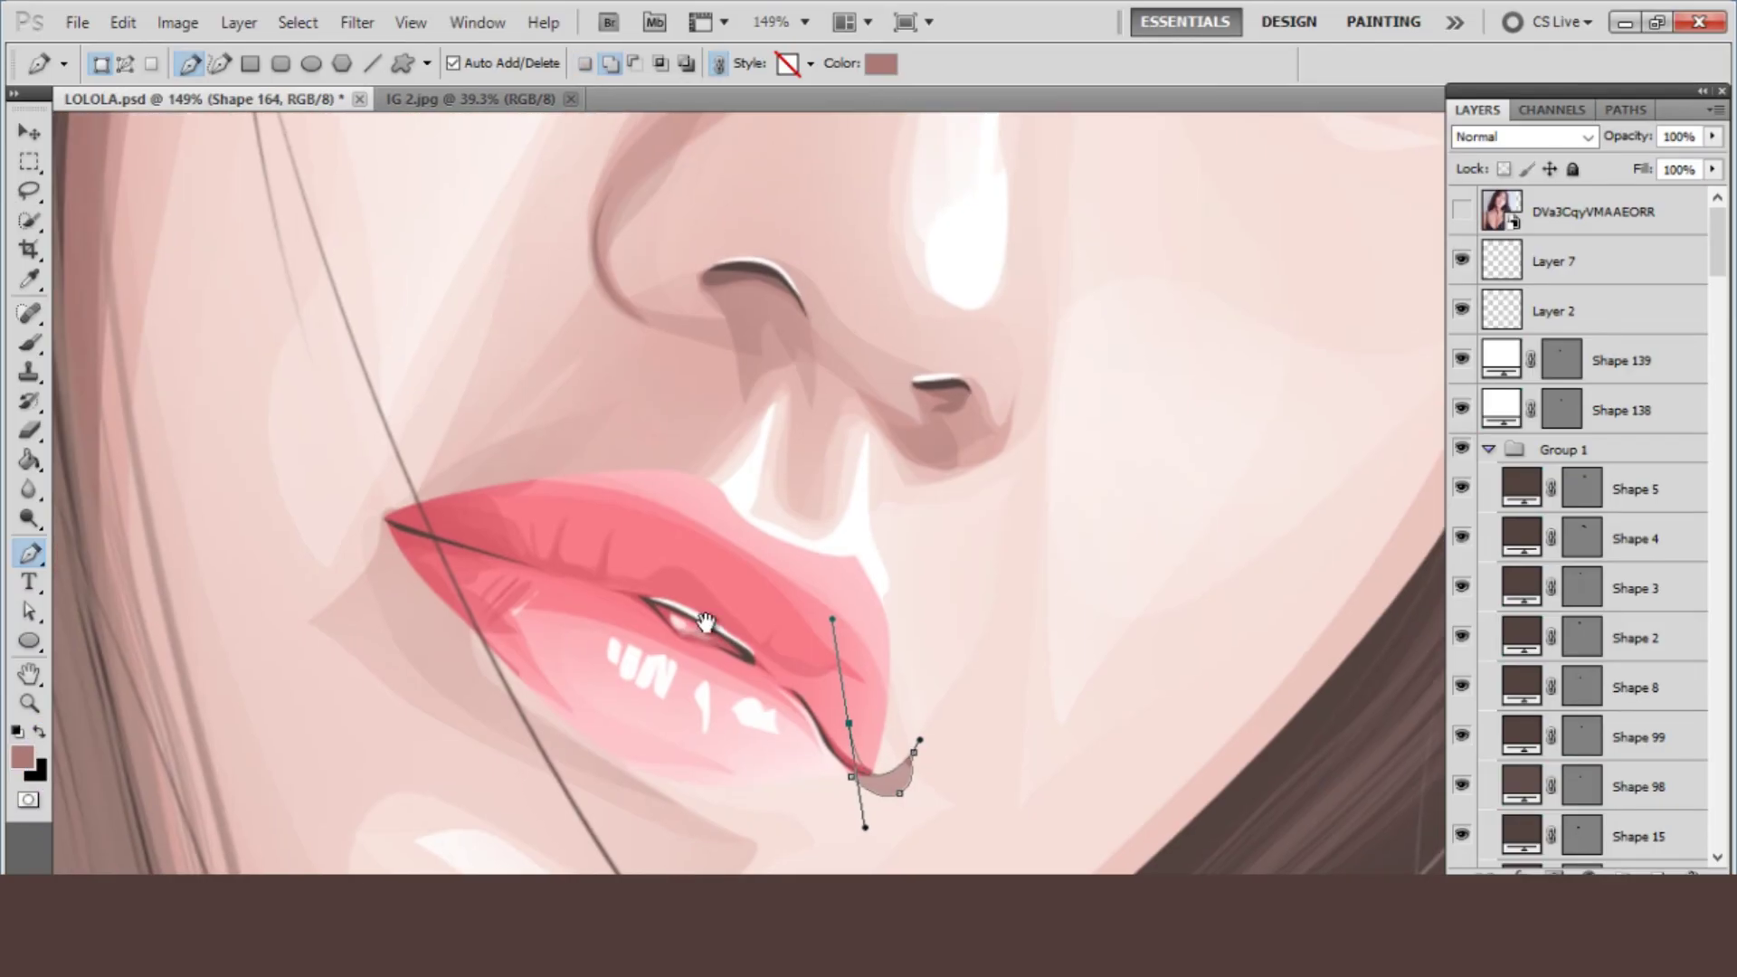
pyautogui.click(1465, 217)
pyautogui.moveTo(375, 518); pyautogui.dragTo(442, 597)
pyautogui.press('Return')
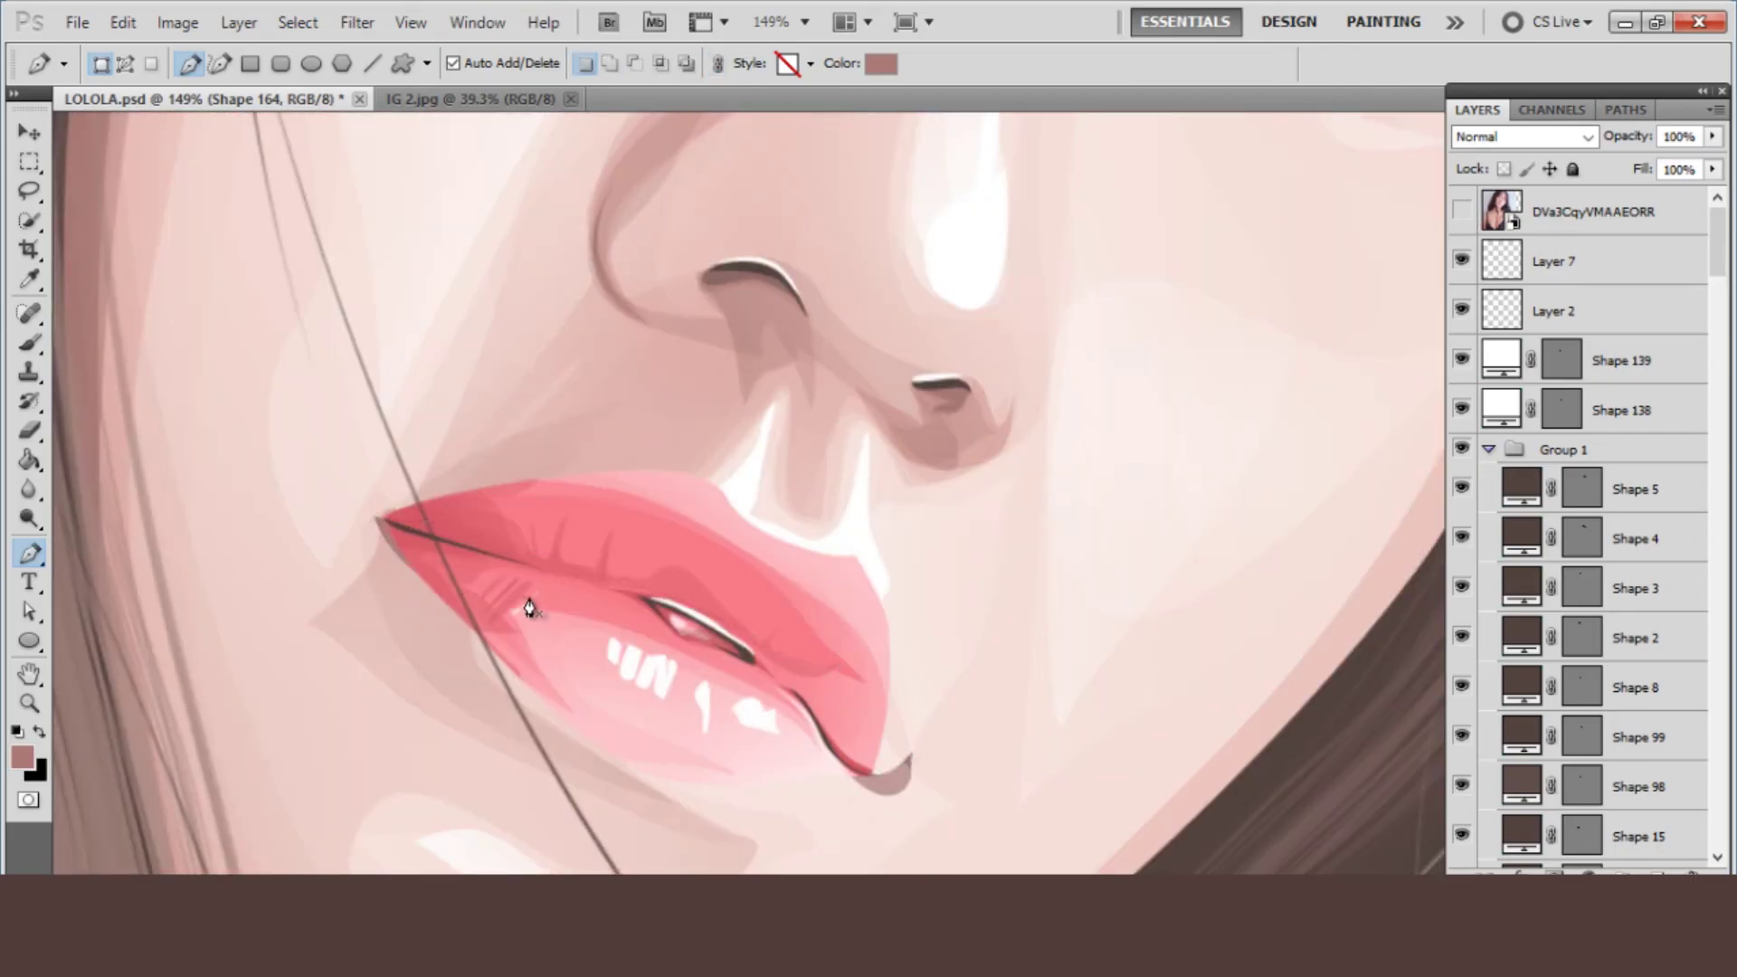
# - Fade the new lip-corner shadow shape to 28% opacity
pyautogui.click(1711, 136)
pyautogui.moveTo(1704, 159); pyautogui.dragTo(1613, 168)
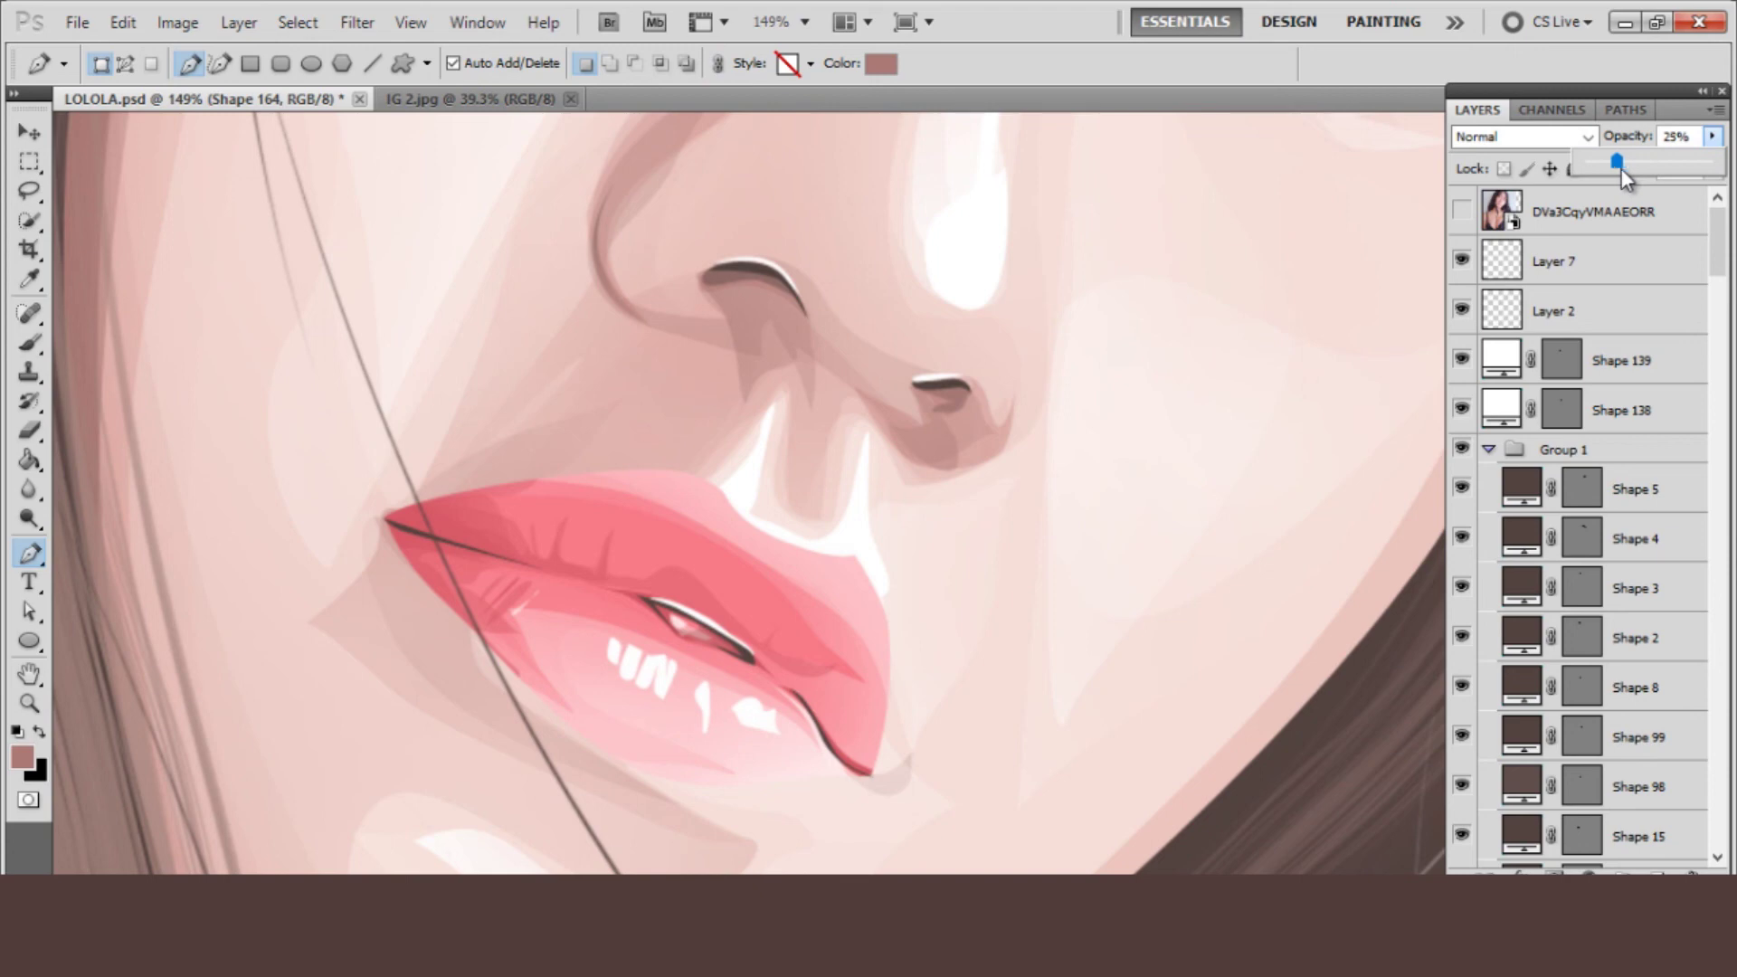
pyautogui.scroll(-5, 633, 678)
pyautogui.scroll(-2, 715, 701)
# - Toggle the reference photo repeatedly to compare the neck, leaving the photo hidden
pyautogui.scroll(-2, 729, 706)
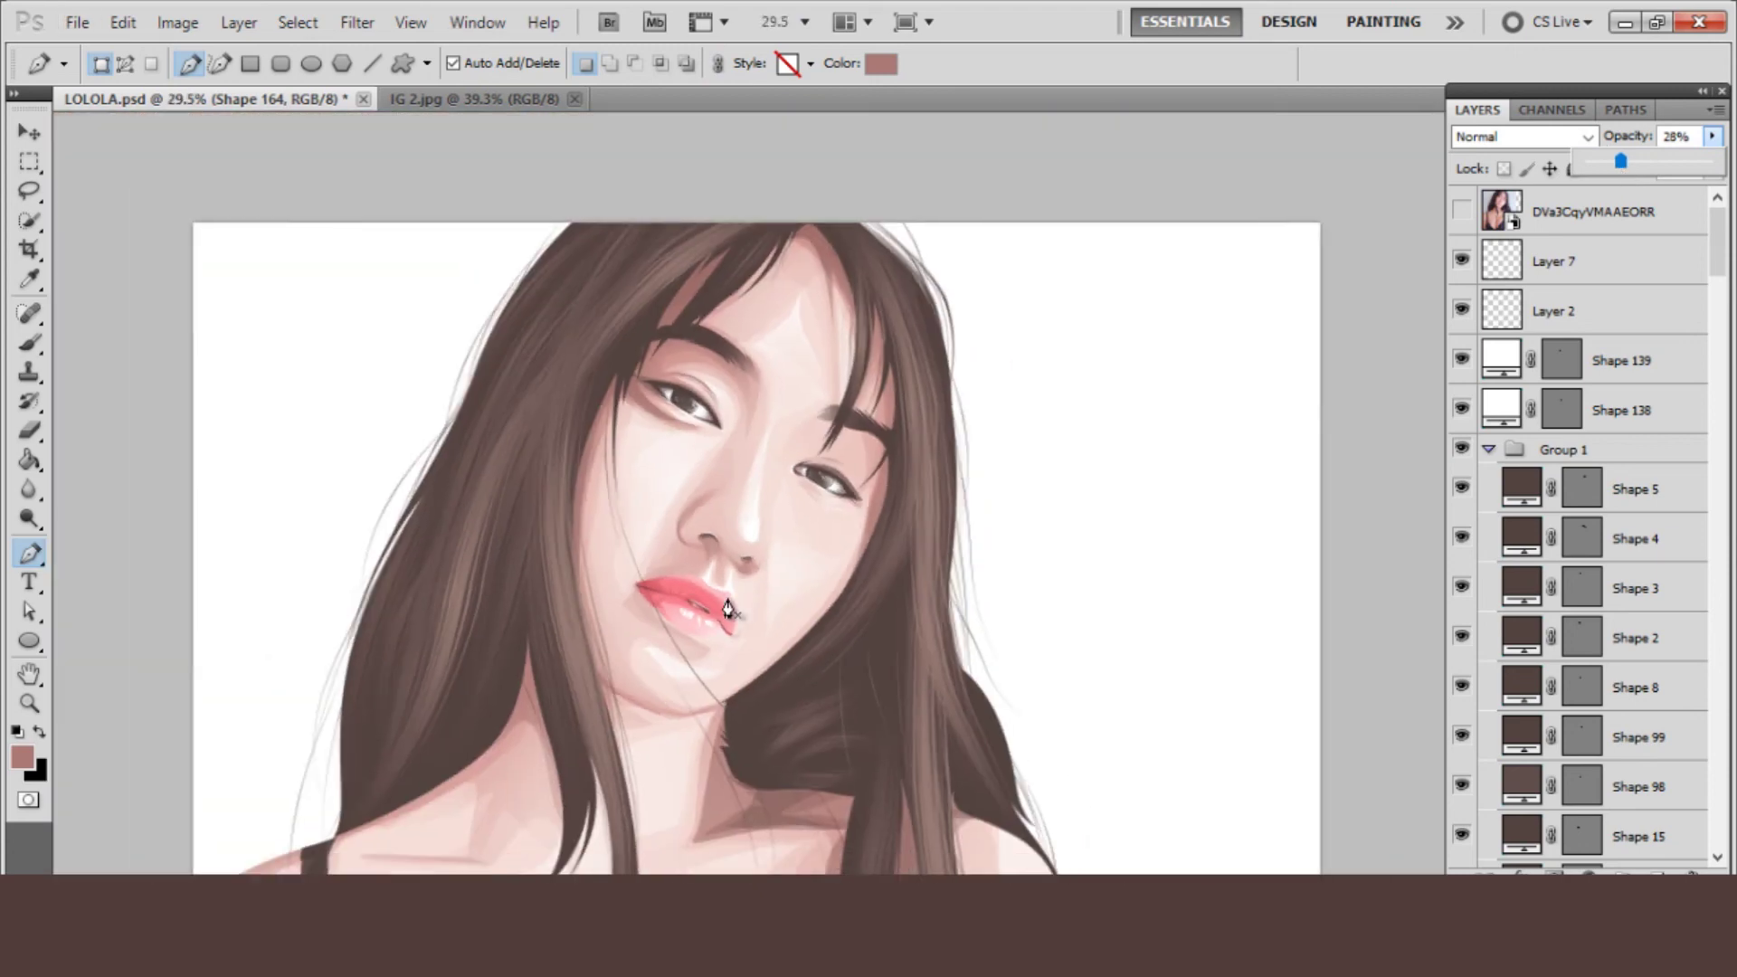
pyautogui.scroll(-2, 726, 652)
pyautogui.click(1463, 212)
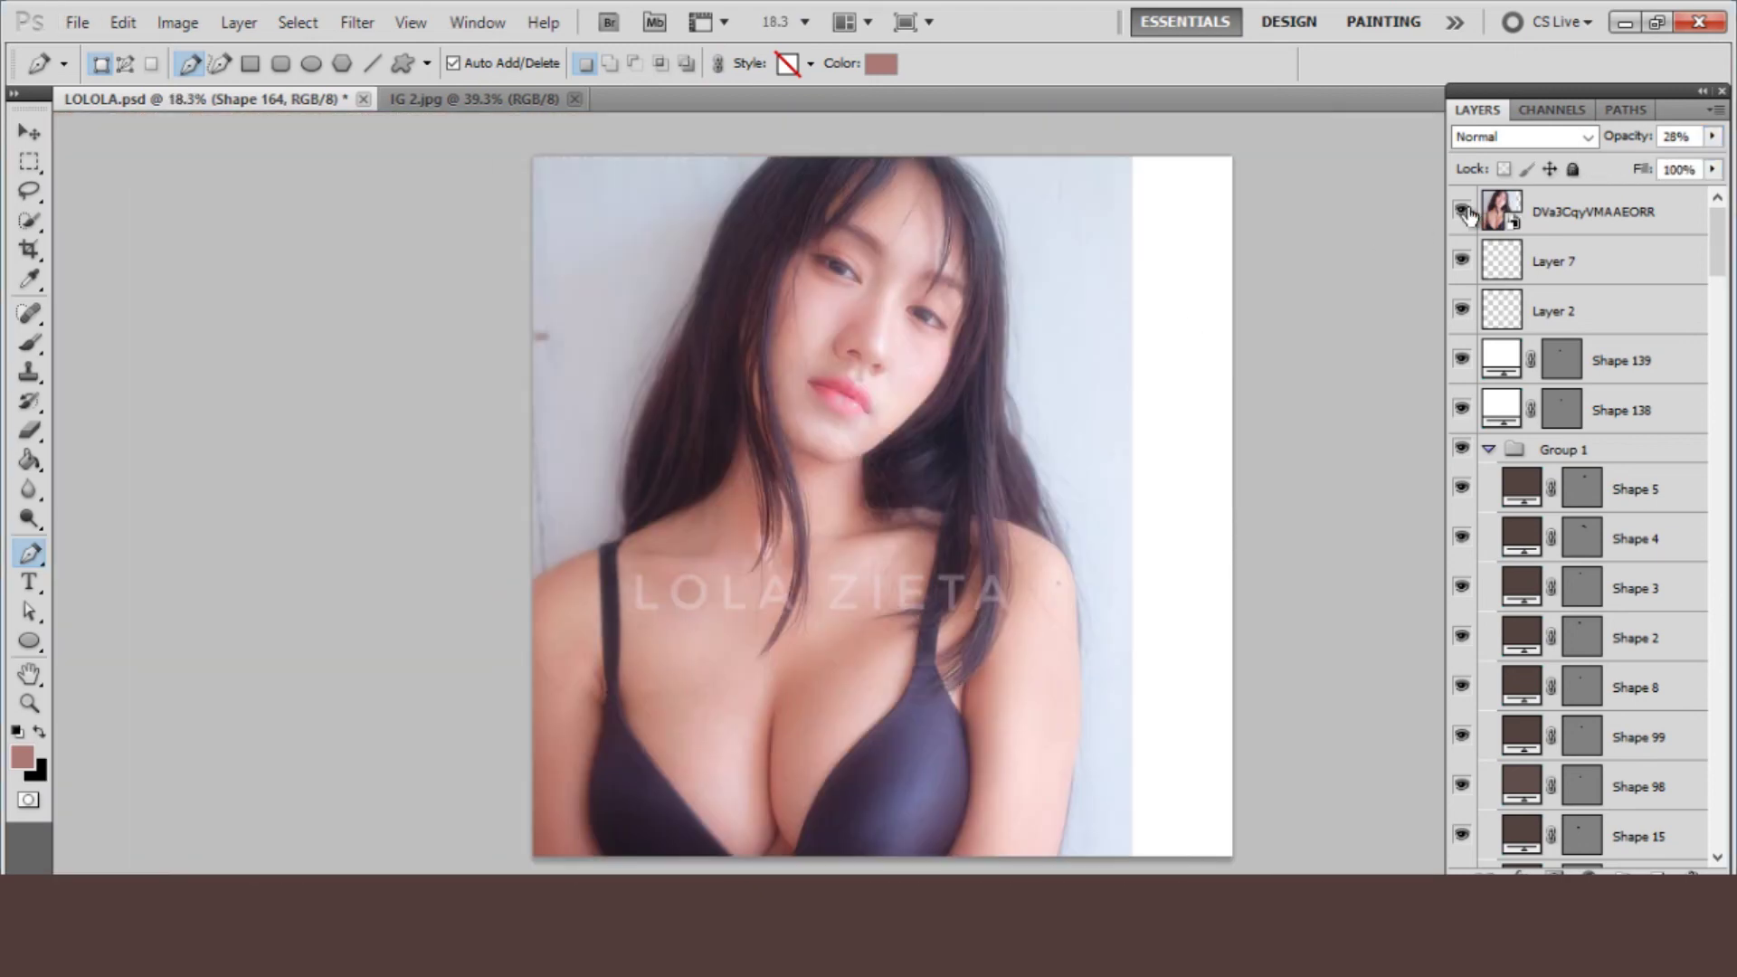
pyautogui.click(1462, 212)
pyautogui.click(1463, 211)
pyautogui.click(1463, 212)
pyautogui.click(1463, 212)
pyautogui.click(1462, 212)
pyautogui.click(1463, 212)
pyautogui.click(1463, 211)
pyautogui.click(1463, 212)
pyautogui.click(1463, 212)
pyautogui.scroll(5, 783, 518)
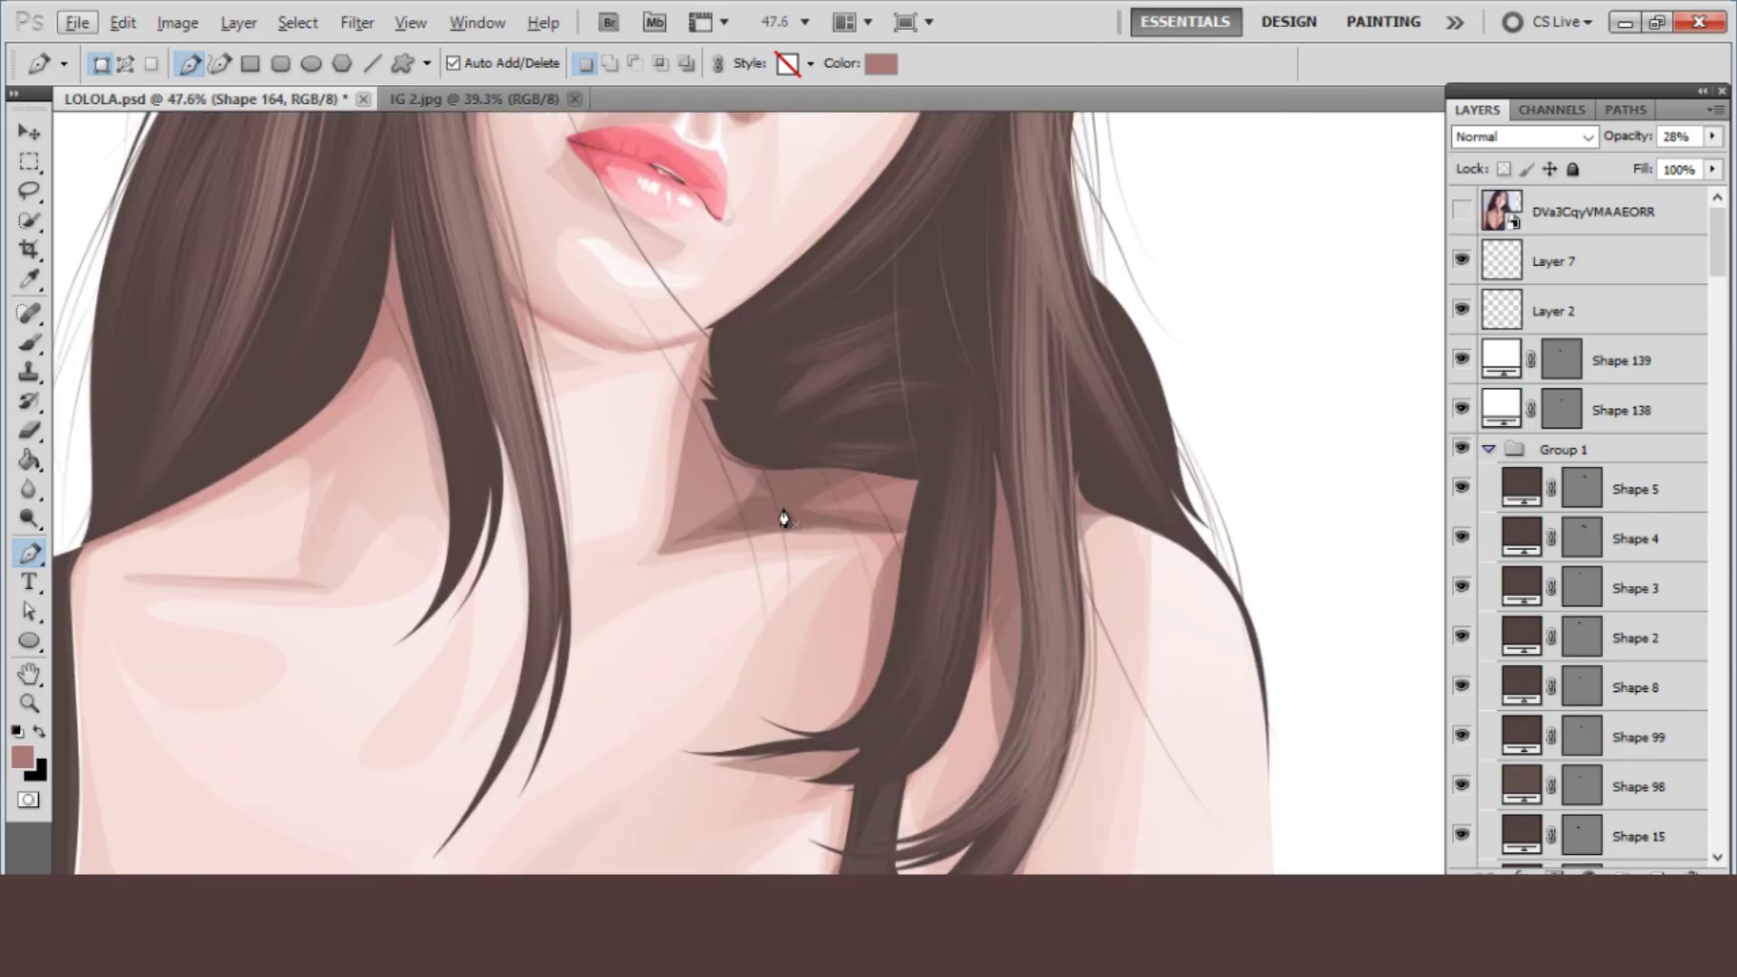
pyautogui.scroll(5, 783, 517)
# - Select the Shape 155 layer and sample the dark hair brown as the shape colour
pyautogui.click(27, 132)
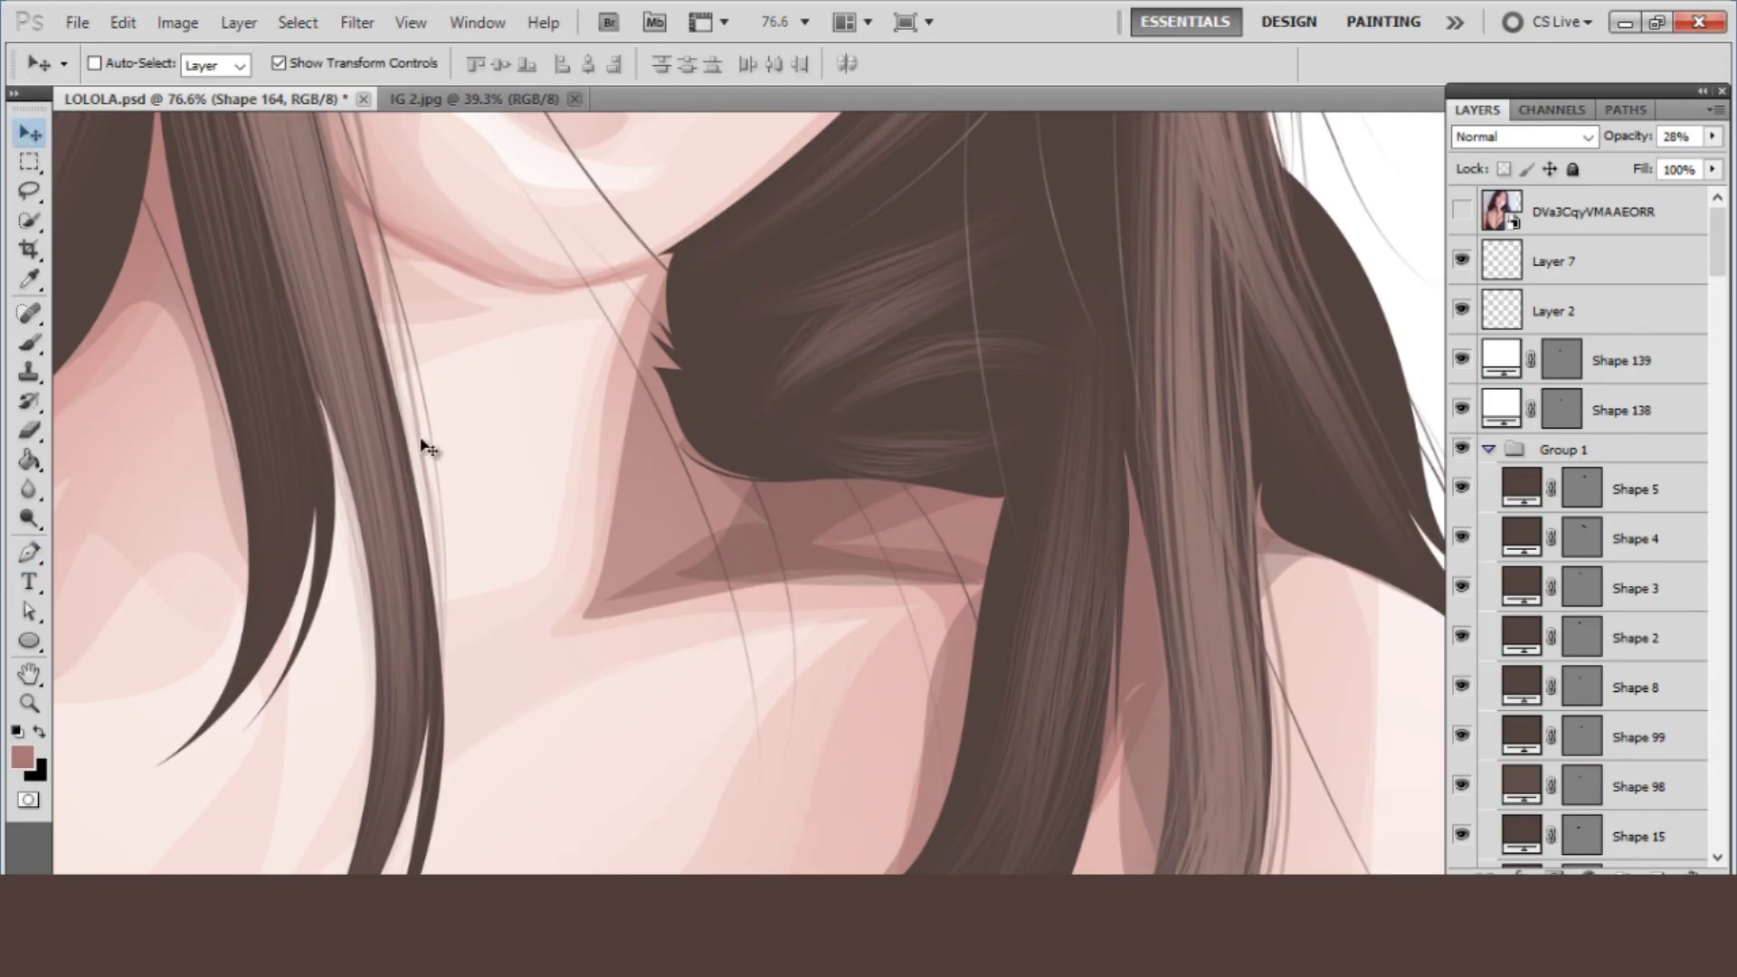
pyautogui.keyDown('ctrl'); pyautogui.click(631, 532); pyautogui.keyUp('ctrl')
pyautogui.scroll(5, 1634, 622)
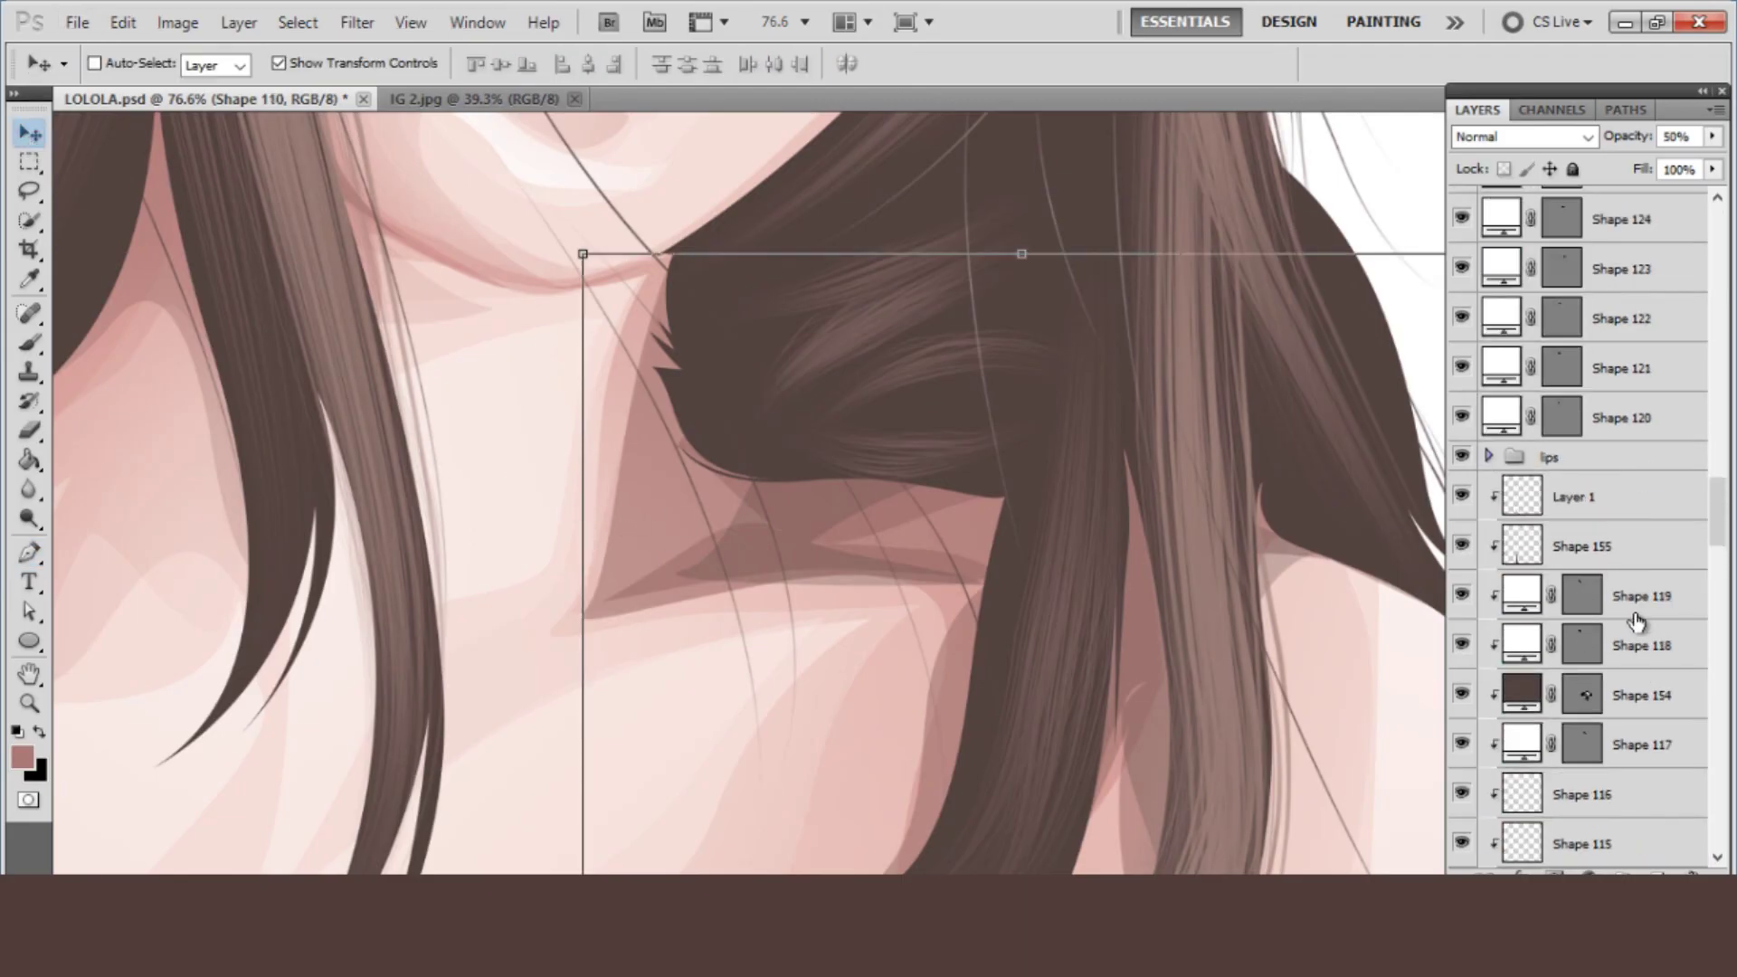
pyautogui.click(1633, 549)
pyautogui.click(28, 554)
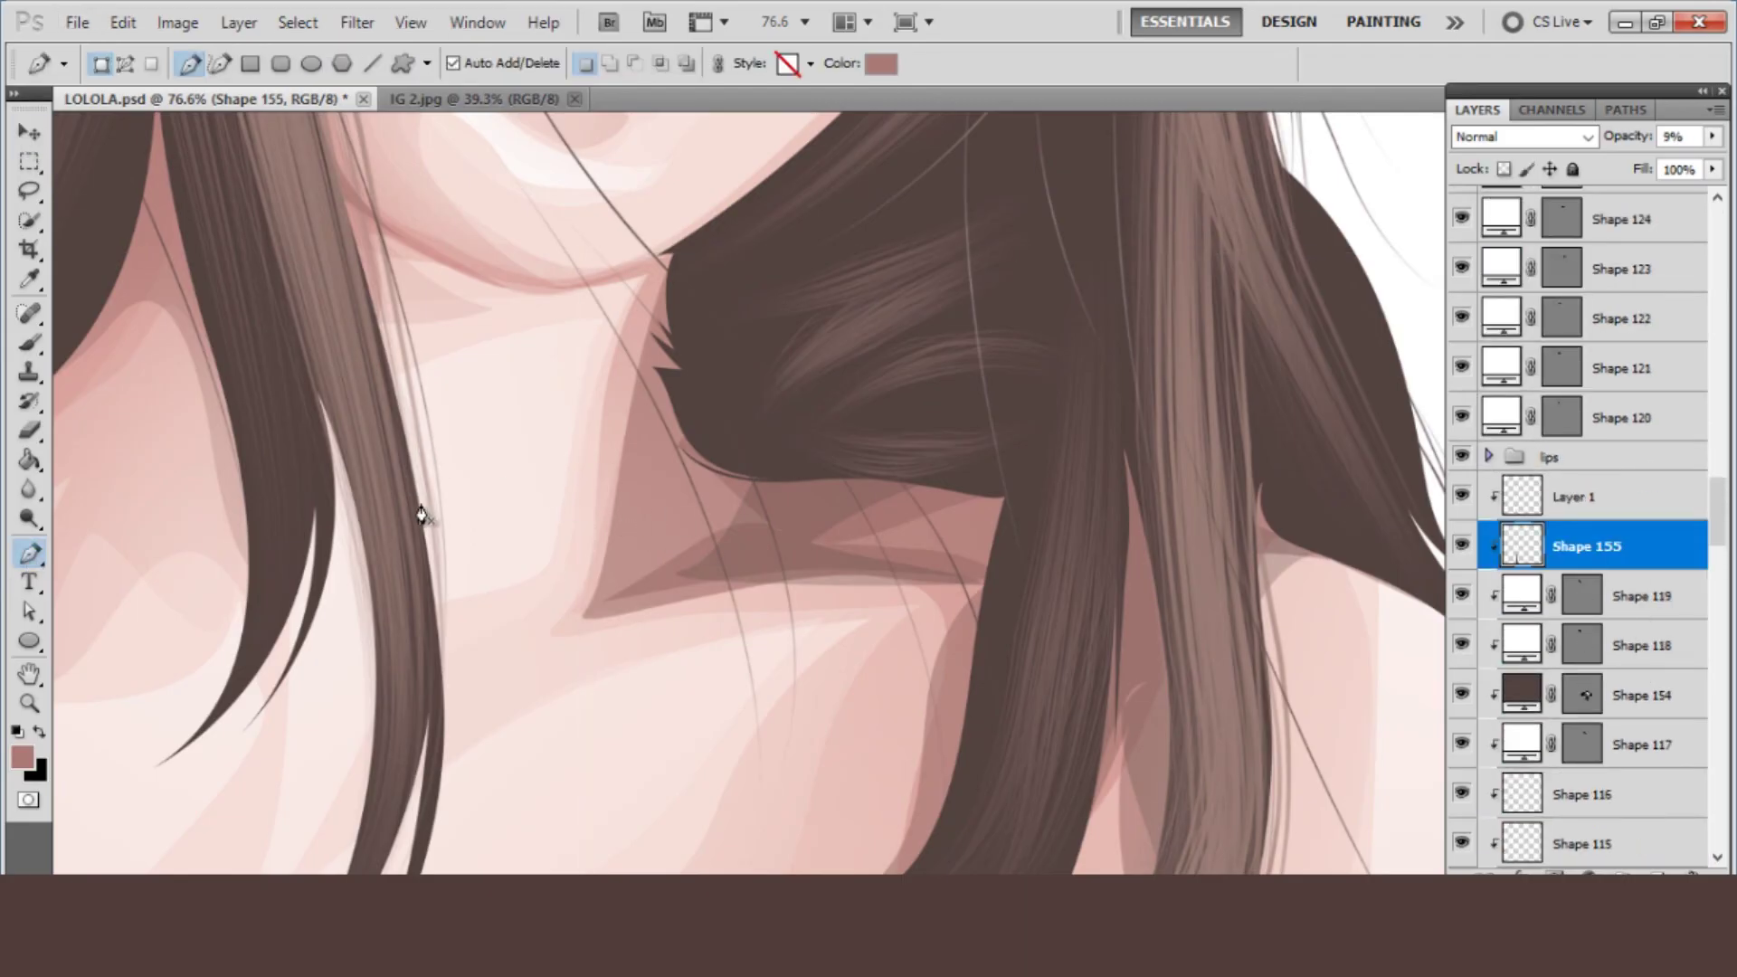
pyautogui.click(29, 279)
pyautogui.click(728, 376)
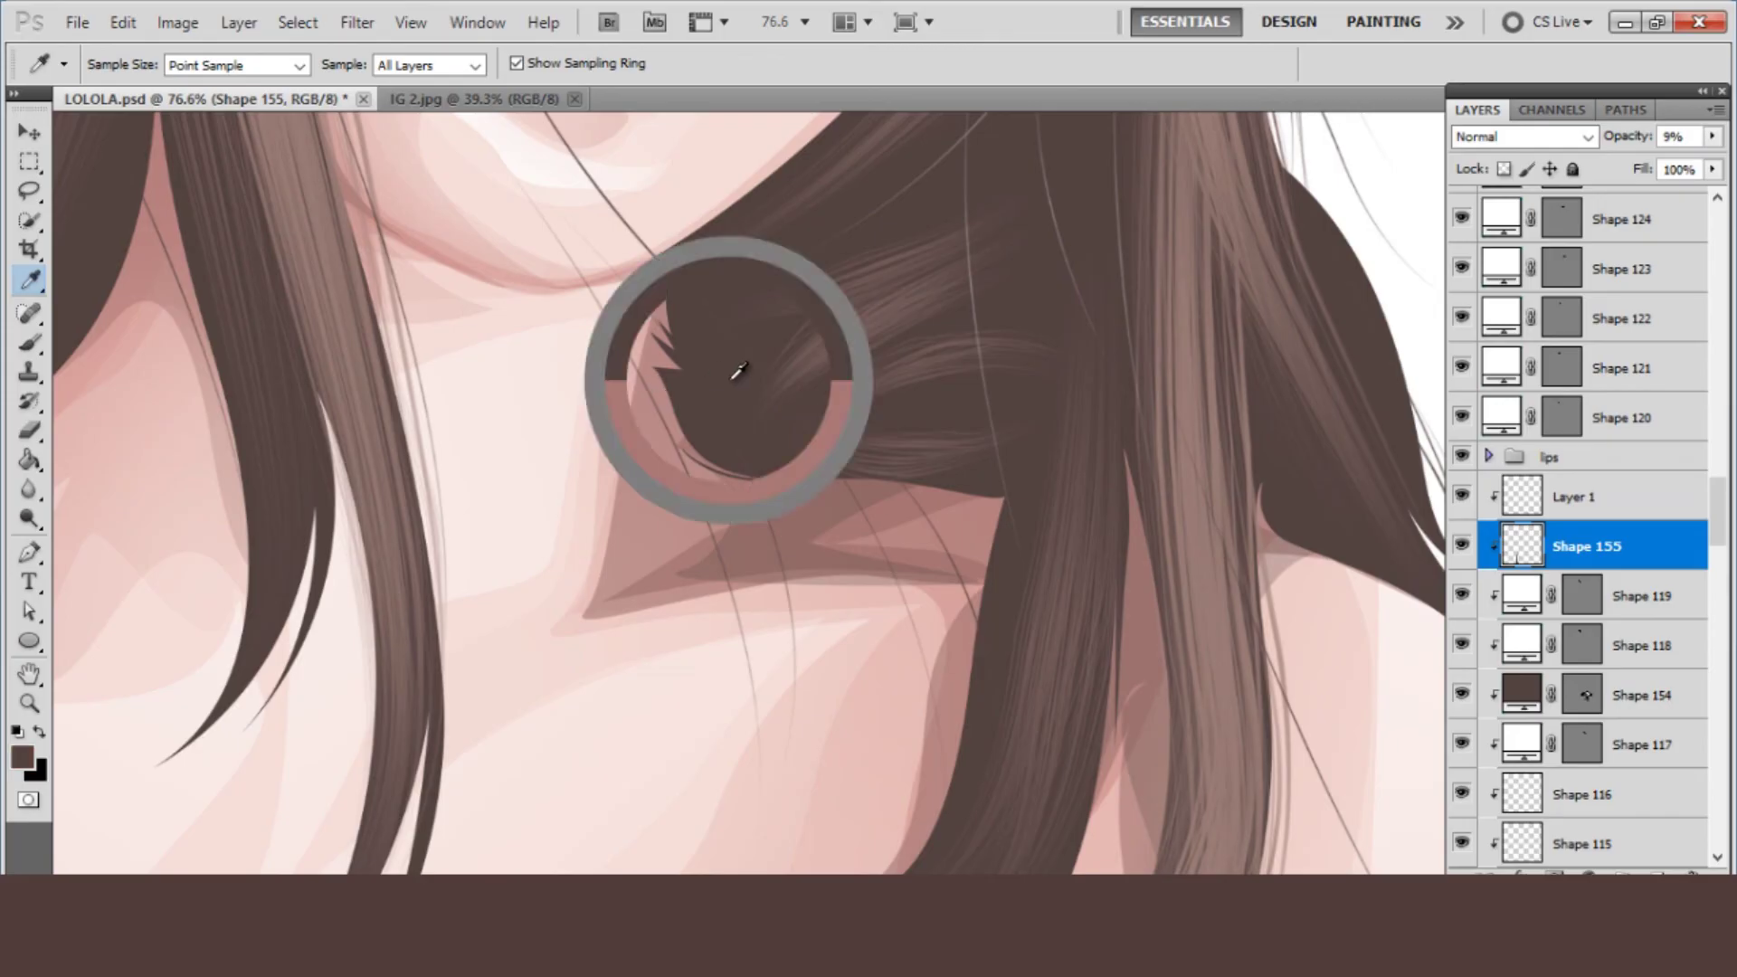
pyautogui.click(29, 554)
pyautogui.scroll(1, 247, 432)
pyautogui.scroll(5, 787, 217)
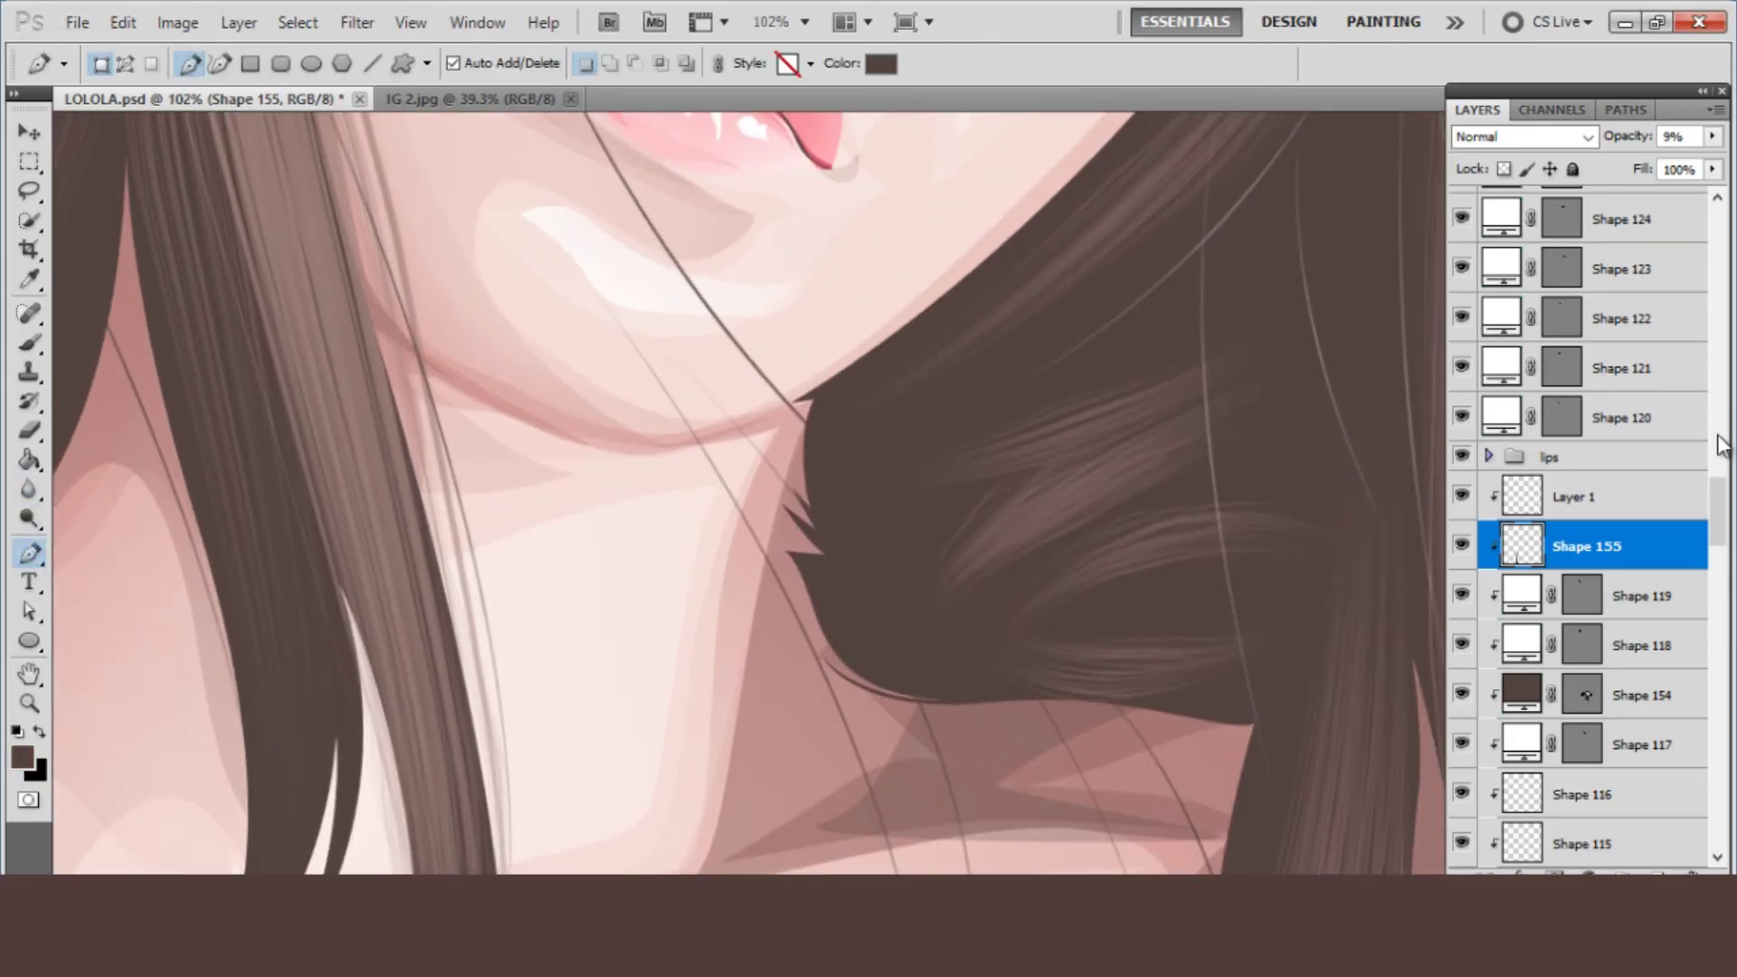
# - Check the neck in the reference photo and start the shadow outline under the chin
pyautogui.moveTo(1723, 516); pyautogui.dragTo(1718, 237)
pyautogui.click(1461, 211)
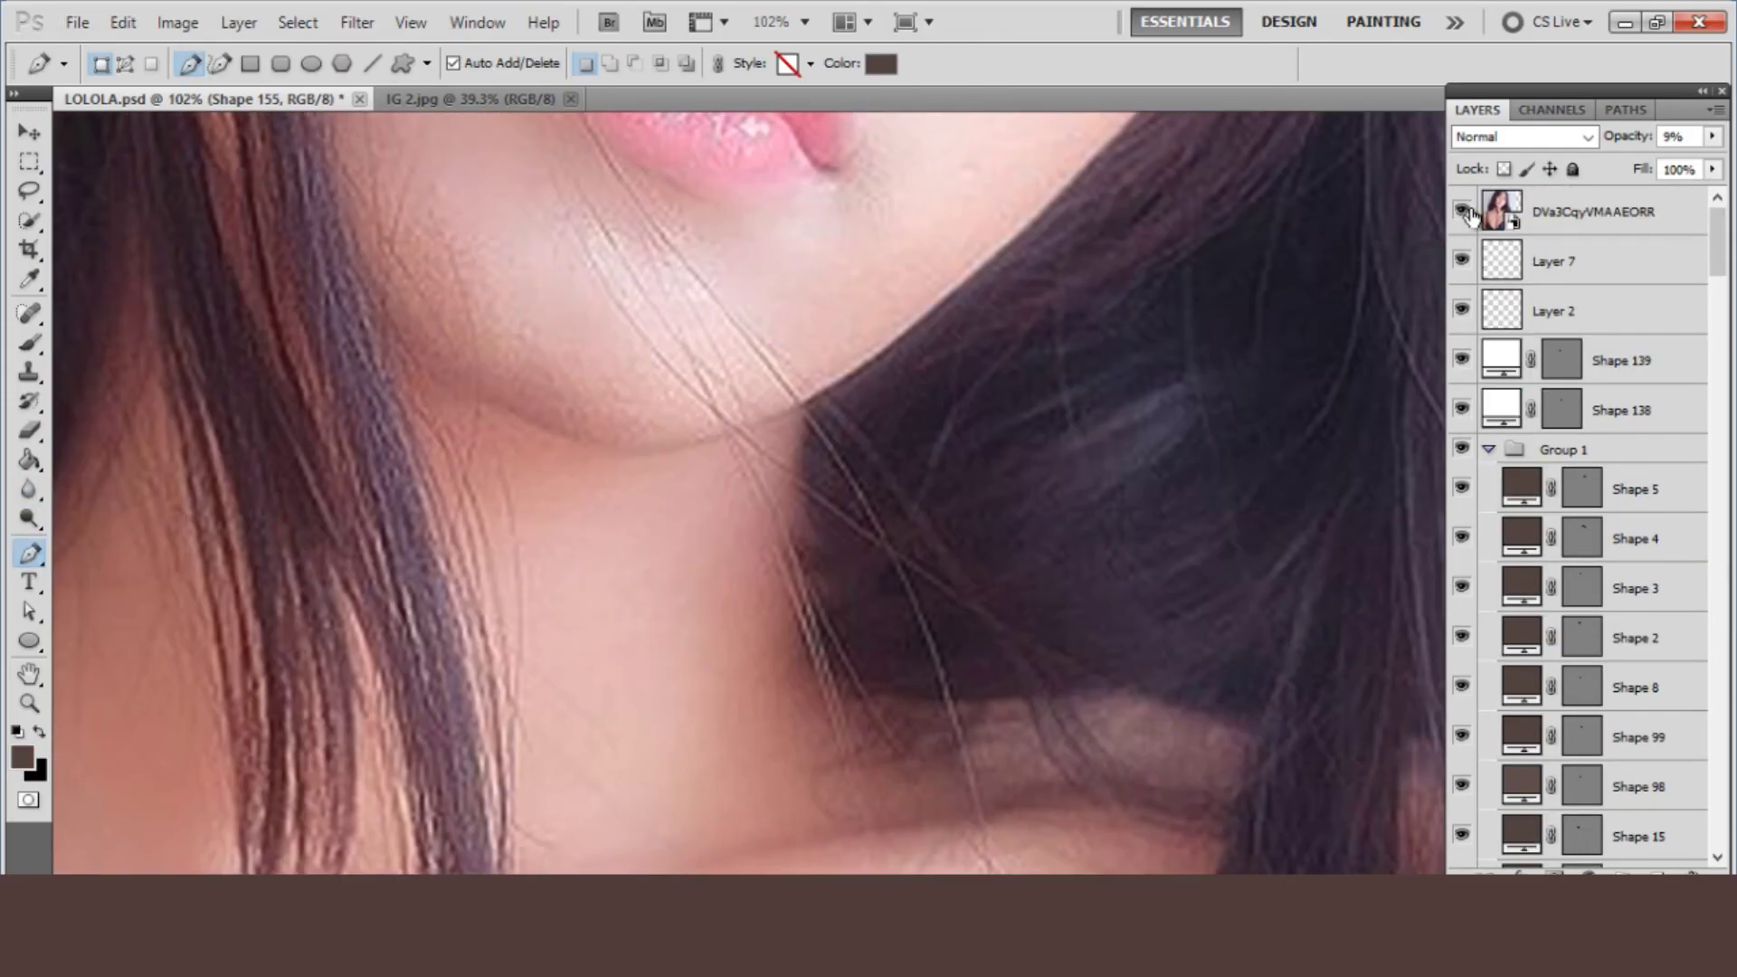
pyautogui.click(1461, 212)
pyautogui.scroll(1, 803, 395)
pyautogui.click(821, 399)
pyautogui.click(661, 470)
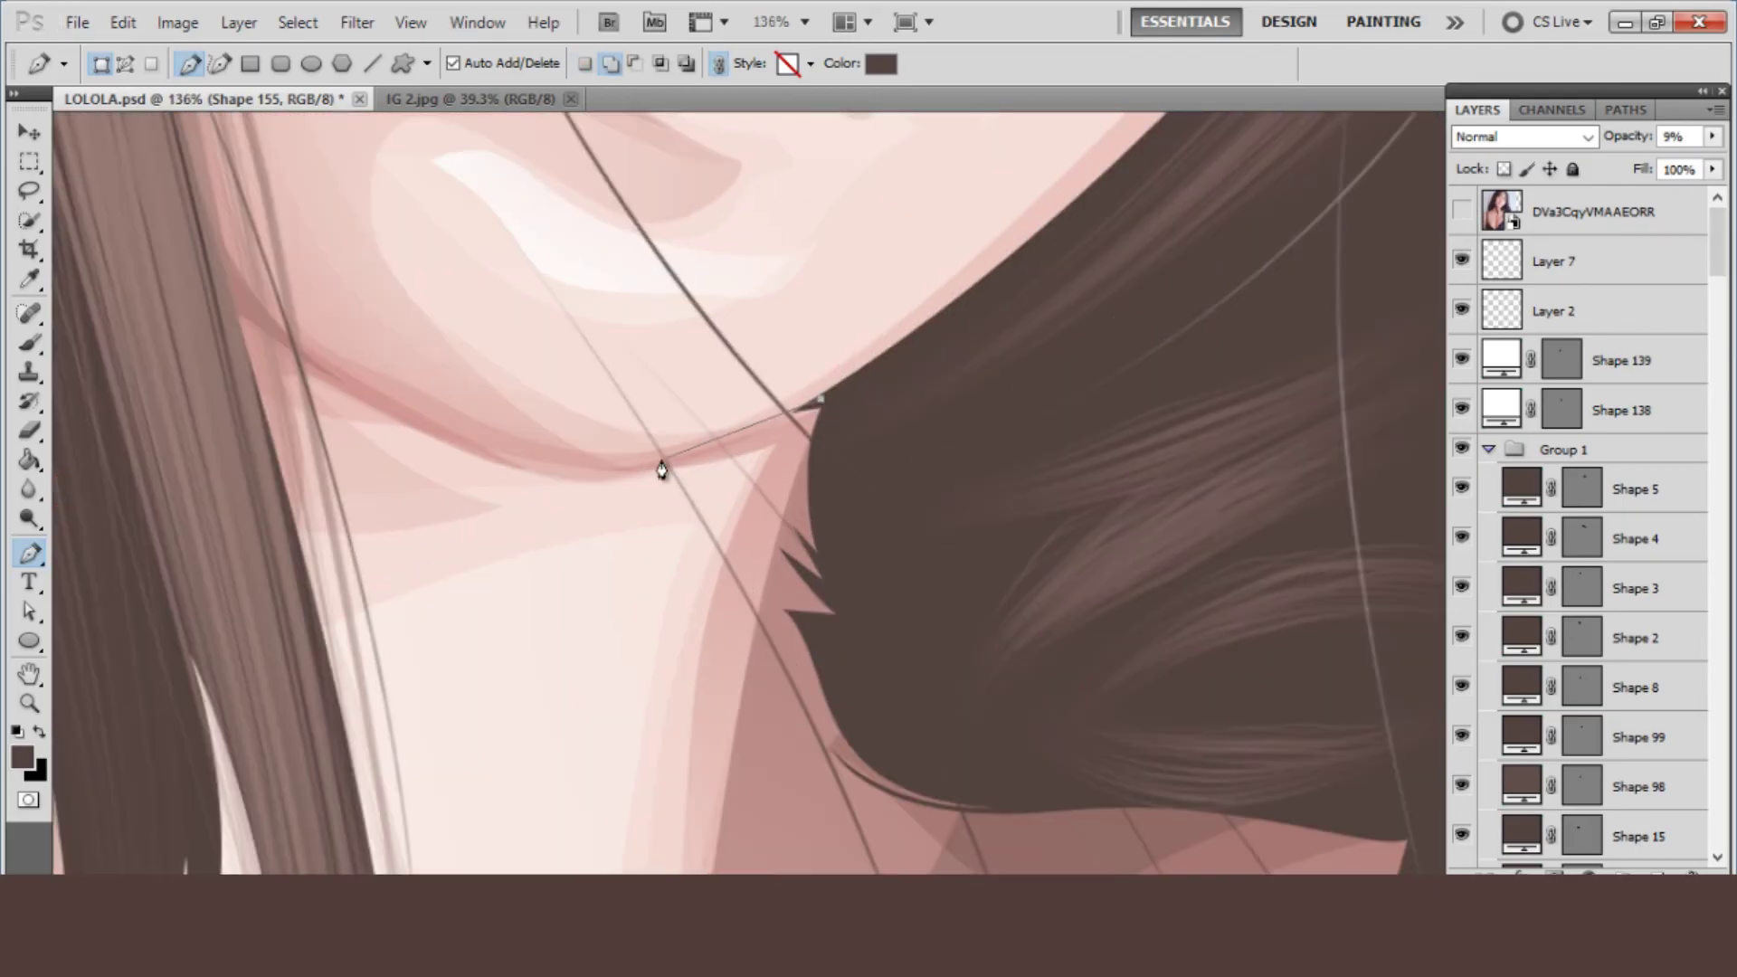
pyautogui.keyDown('alt'); pyautogui.click(654, 460); pyautogui.keyUp('alt')
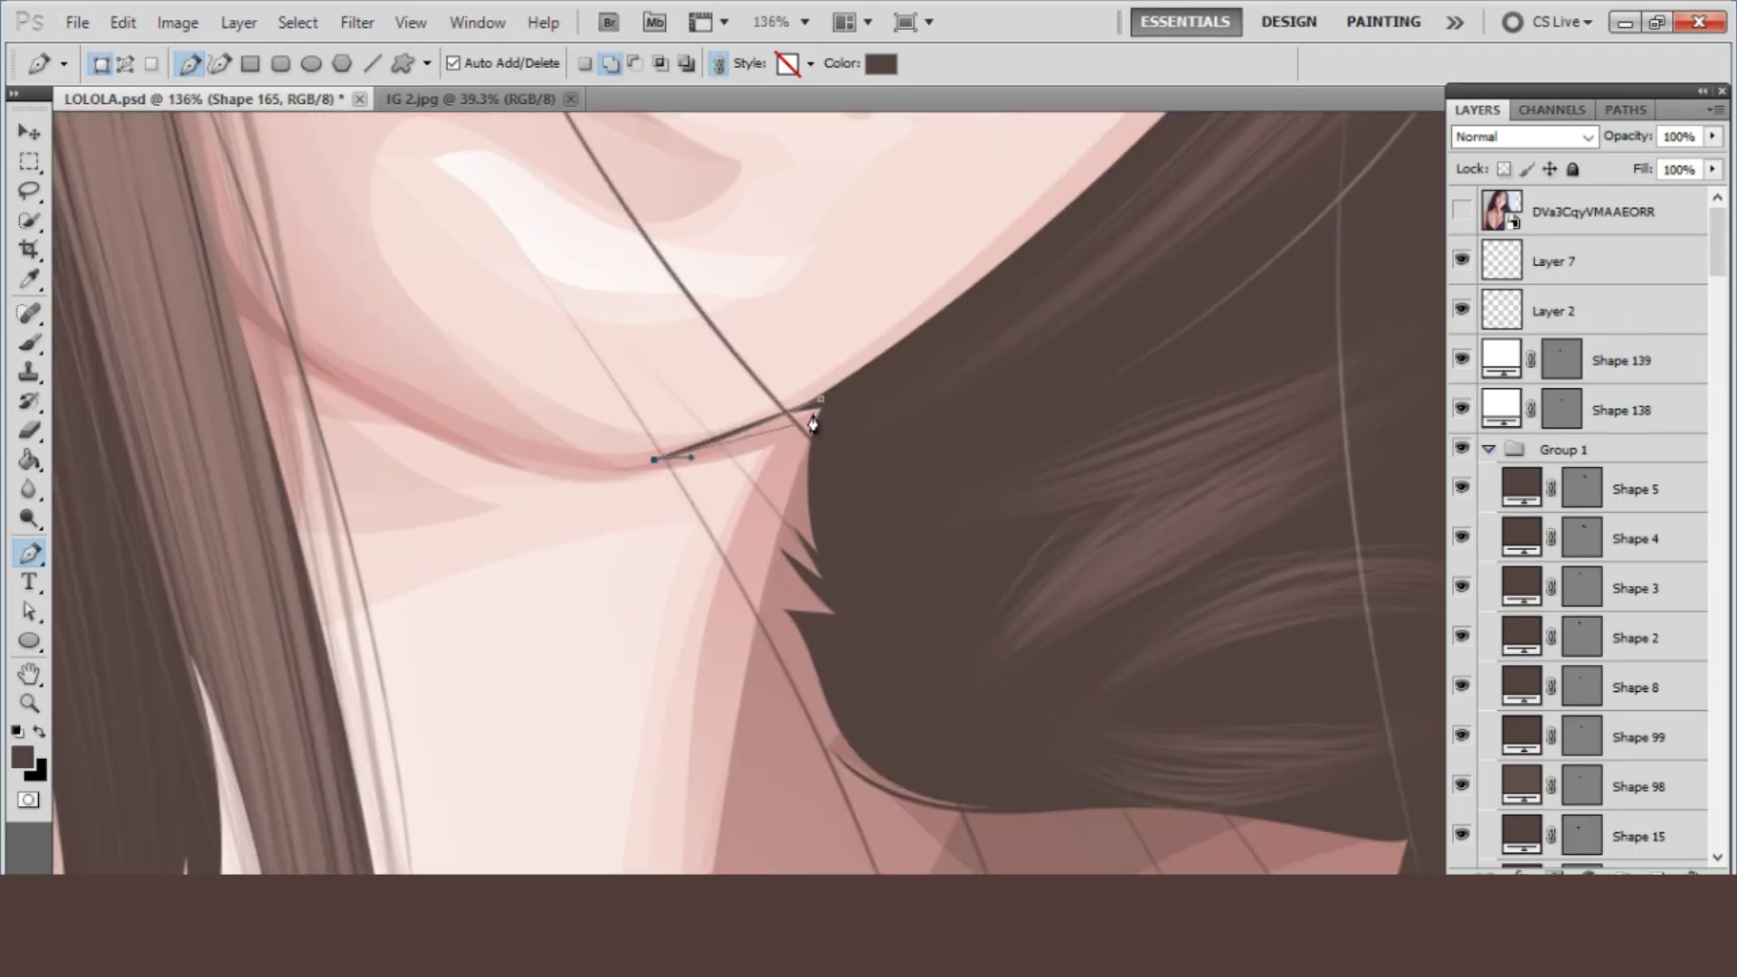
pyautogui.moveTo(819, 400); pyautogui.dragTo(796, 423)
# - Trace the hair edge beside the neck with curved anchors, toggling the reference photo
pyautogui.click(1462, 212)
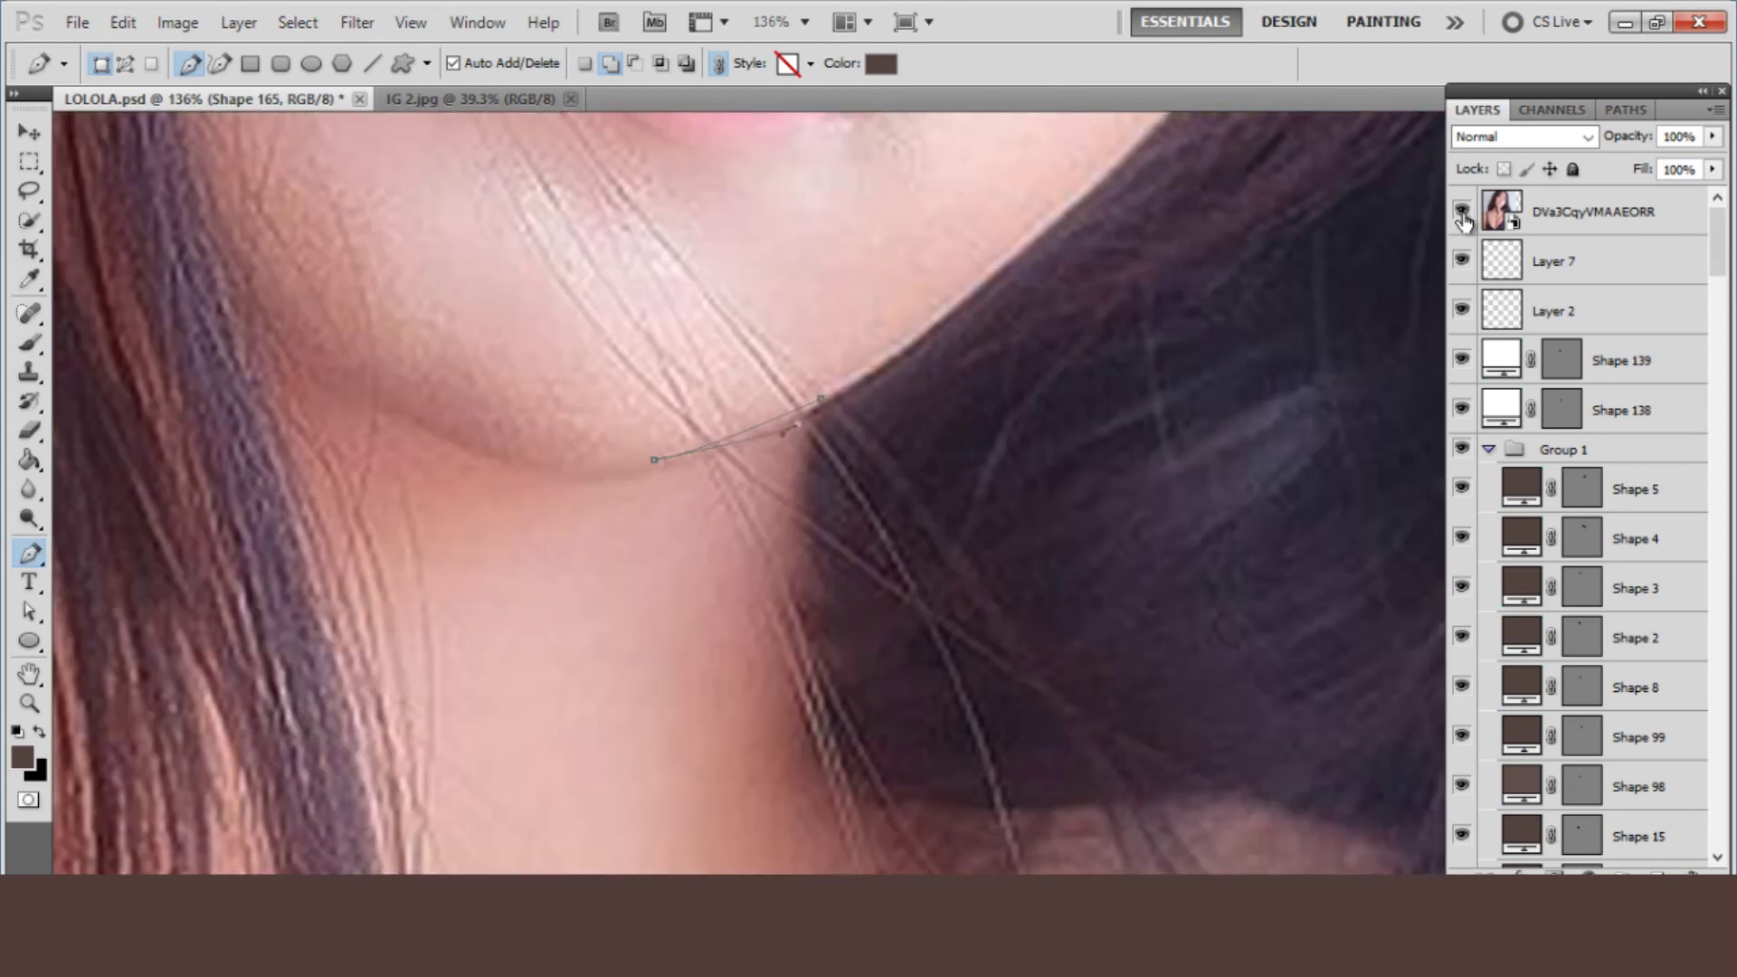
pyautogui.click(796, 572)
pyautogui.click(812, 612)
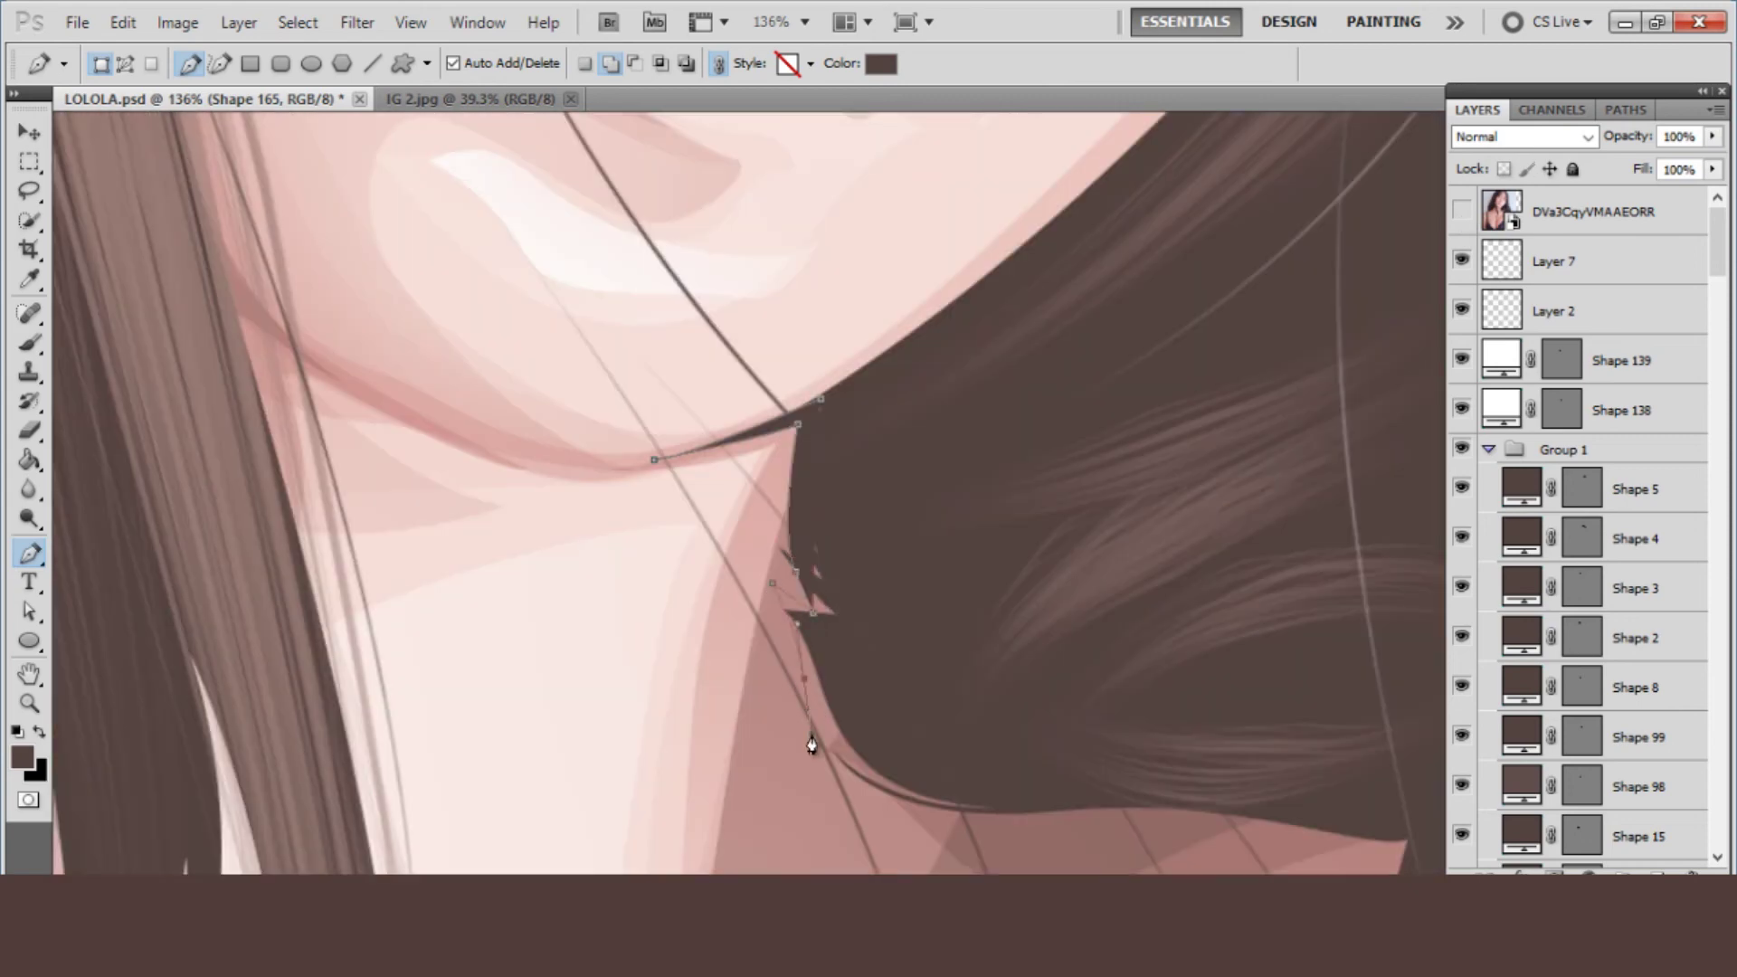
pyautogui.click(813, 733)
pyautogui.moveTo(850, 685); pyautogui.dragTo(731, 441)
pyautogui.click(1462, 212)
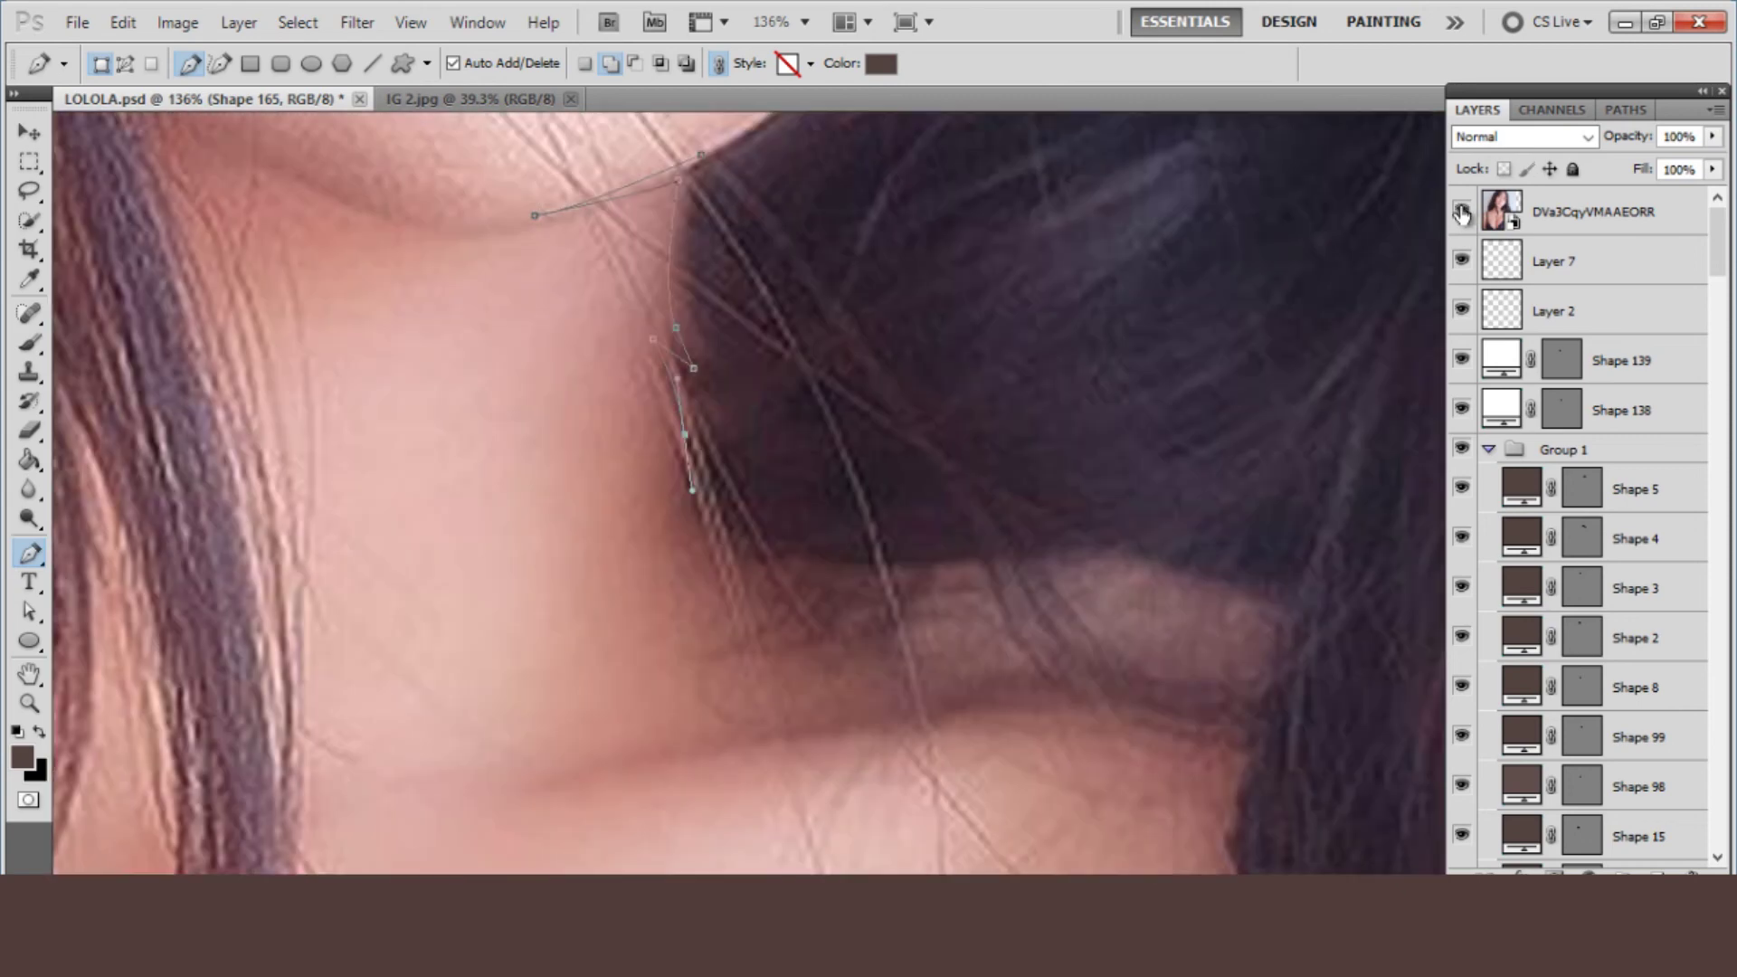
pyautogui.moveTo(780, 577); pyautogui.dragTo(887, 597)
pyautogui.moveTo(666, 761); pyautogui.dragTo(707, 755)
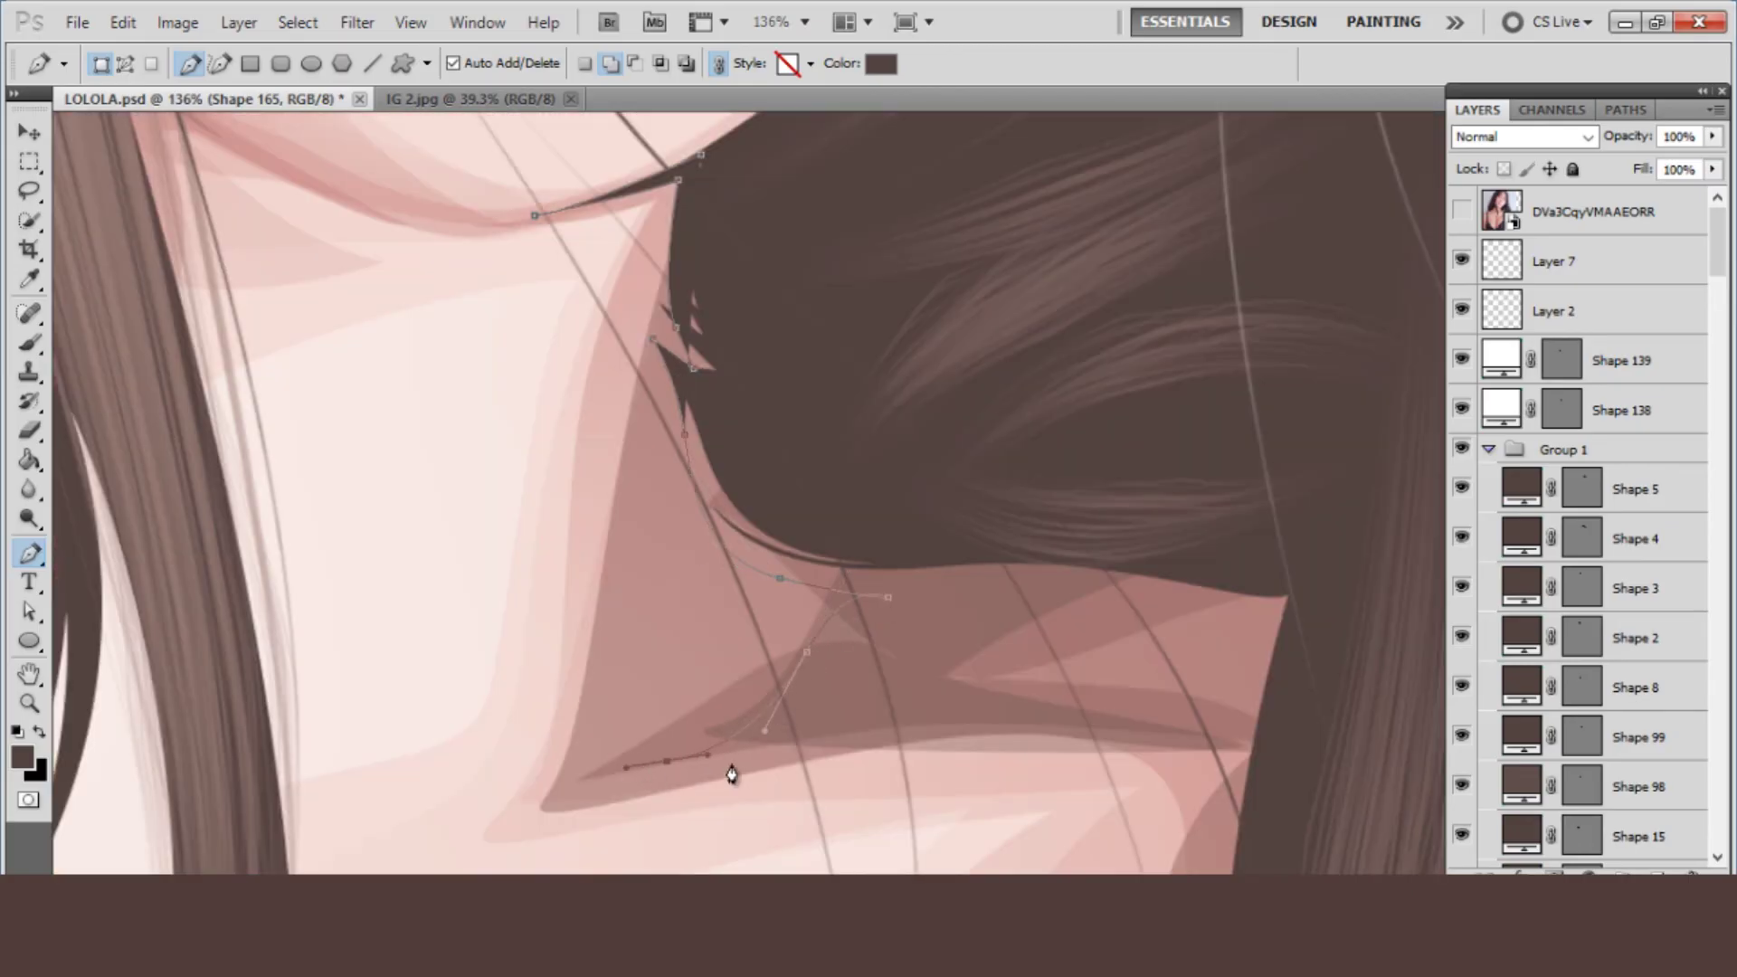
# - Close the dark brown hair shadow shape and fade it to 26% opacity
pyautogui.click(1139, 735)
pyautogui.click(920, 696)
pyautogui.moveTo(1052, 639); pyautogui.dragTo(1092, 599)
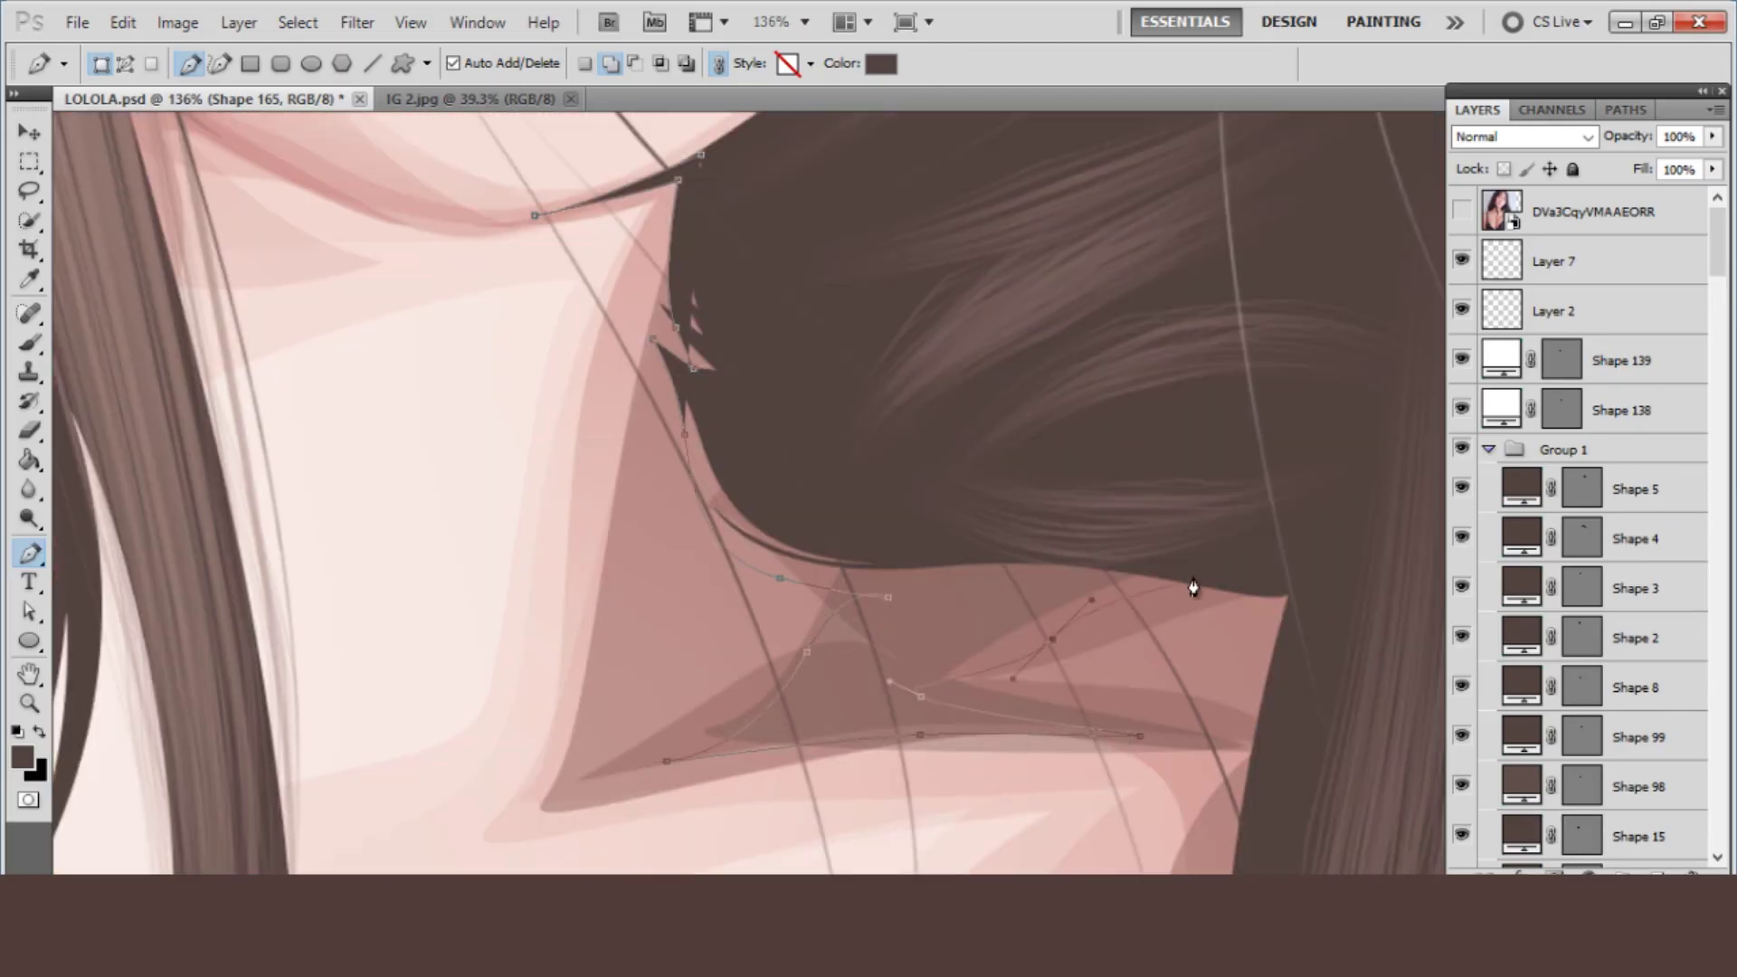
pyautogui.moveTo(1215, 569); pyautogui.dragTo(1331, 608)
pyautogui.click(791, 166)
pyautogui.press('Return')
pyautogui.scroll(-3, 791, 167)
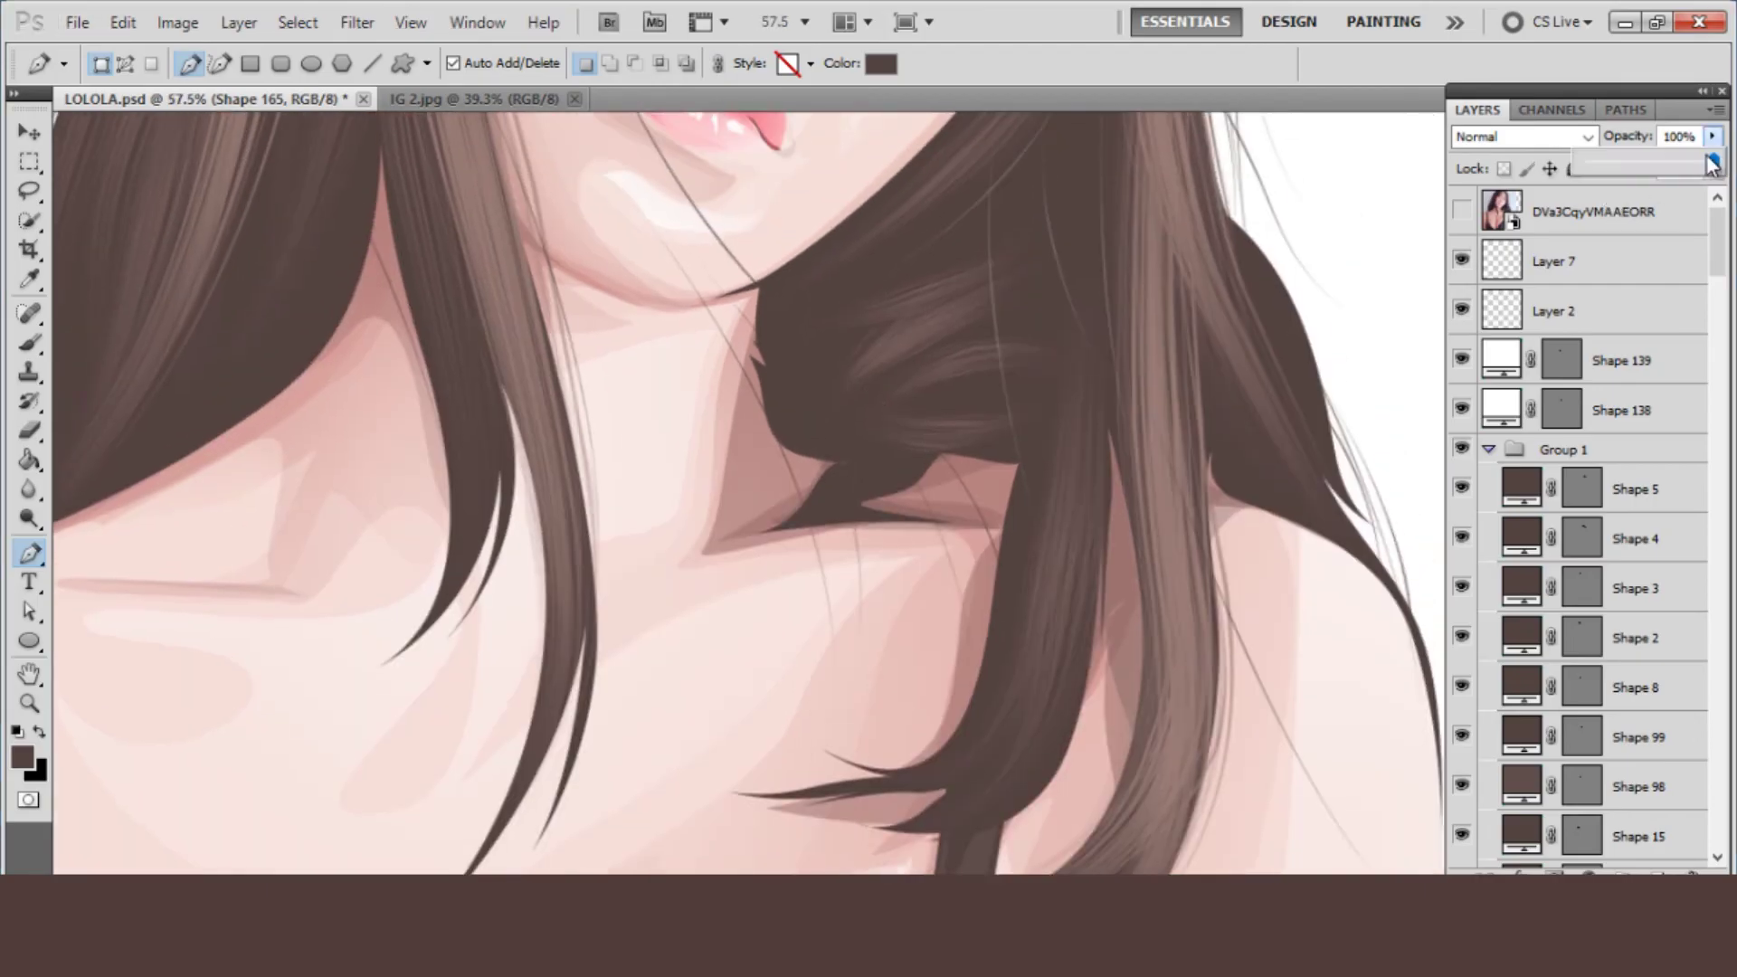
pyautogui.moveTo(1712, 136); pyautogui.dragTo(1619, 162)
pyautogui.scroll(-5, 1029, 365)
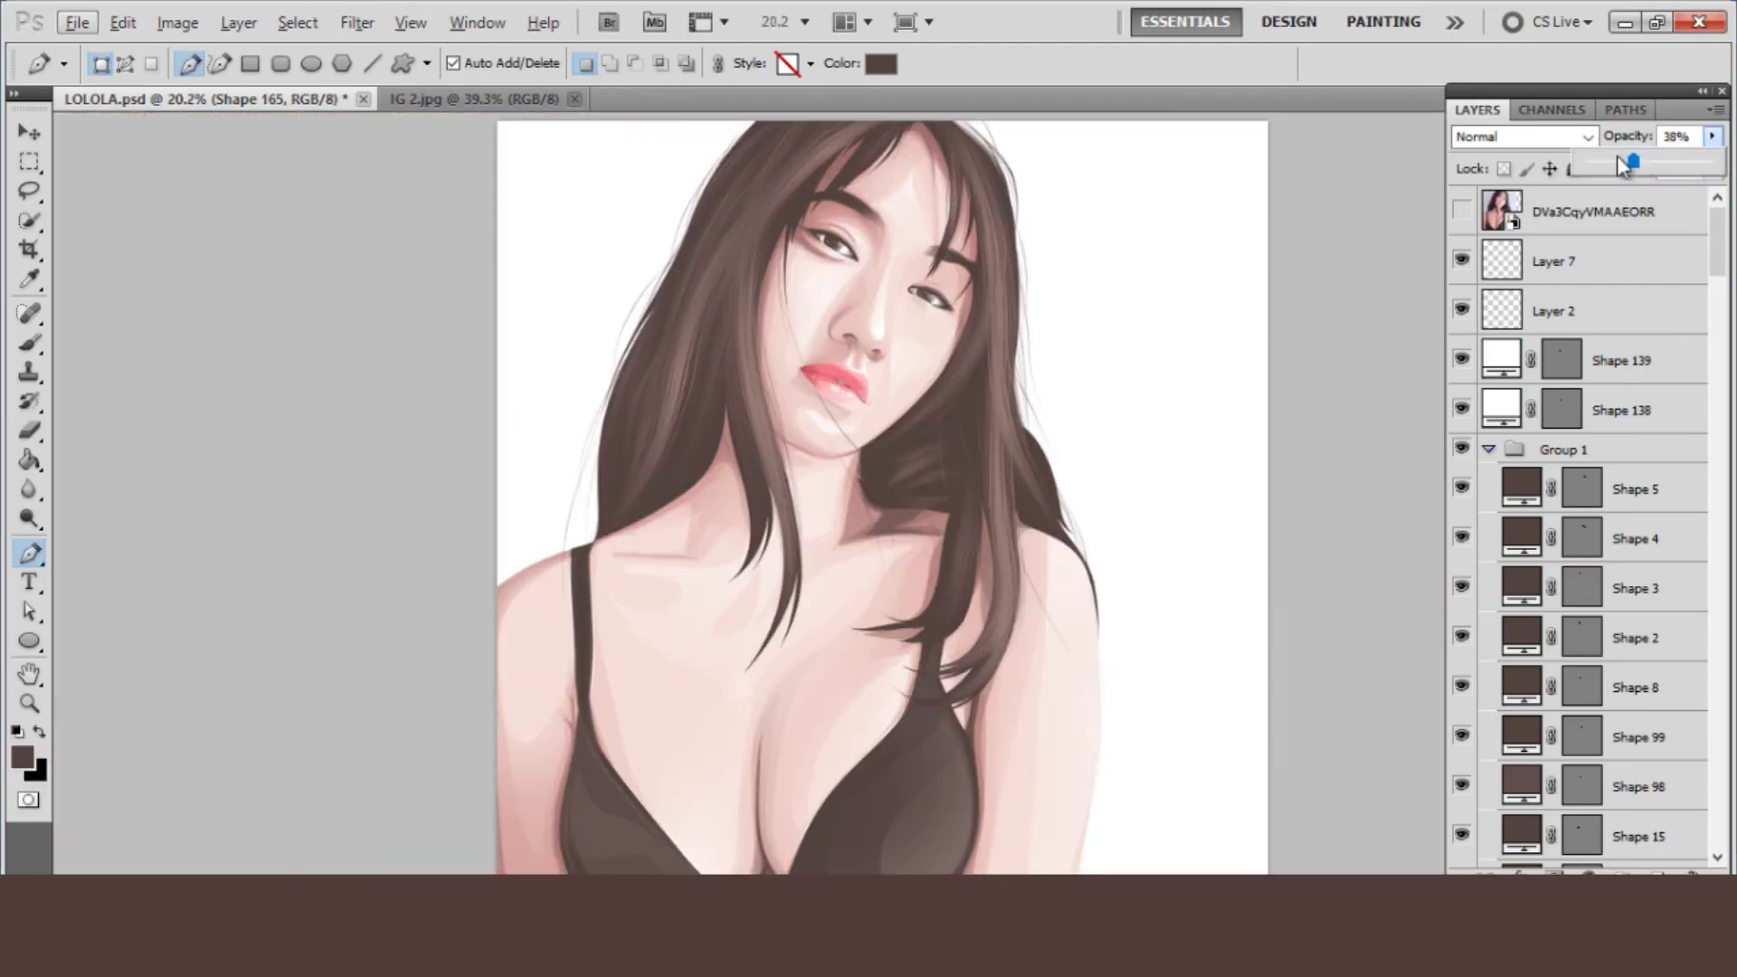
# - Toggle the reference photo on and off to compare it with the portrait
pyautogui.click(1462, 211)
pyautogui.click(1463, 213)
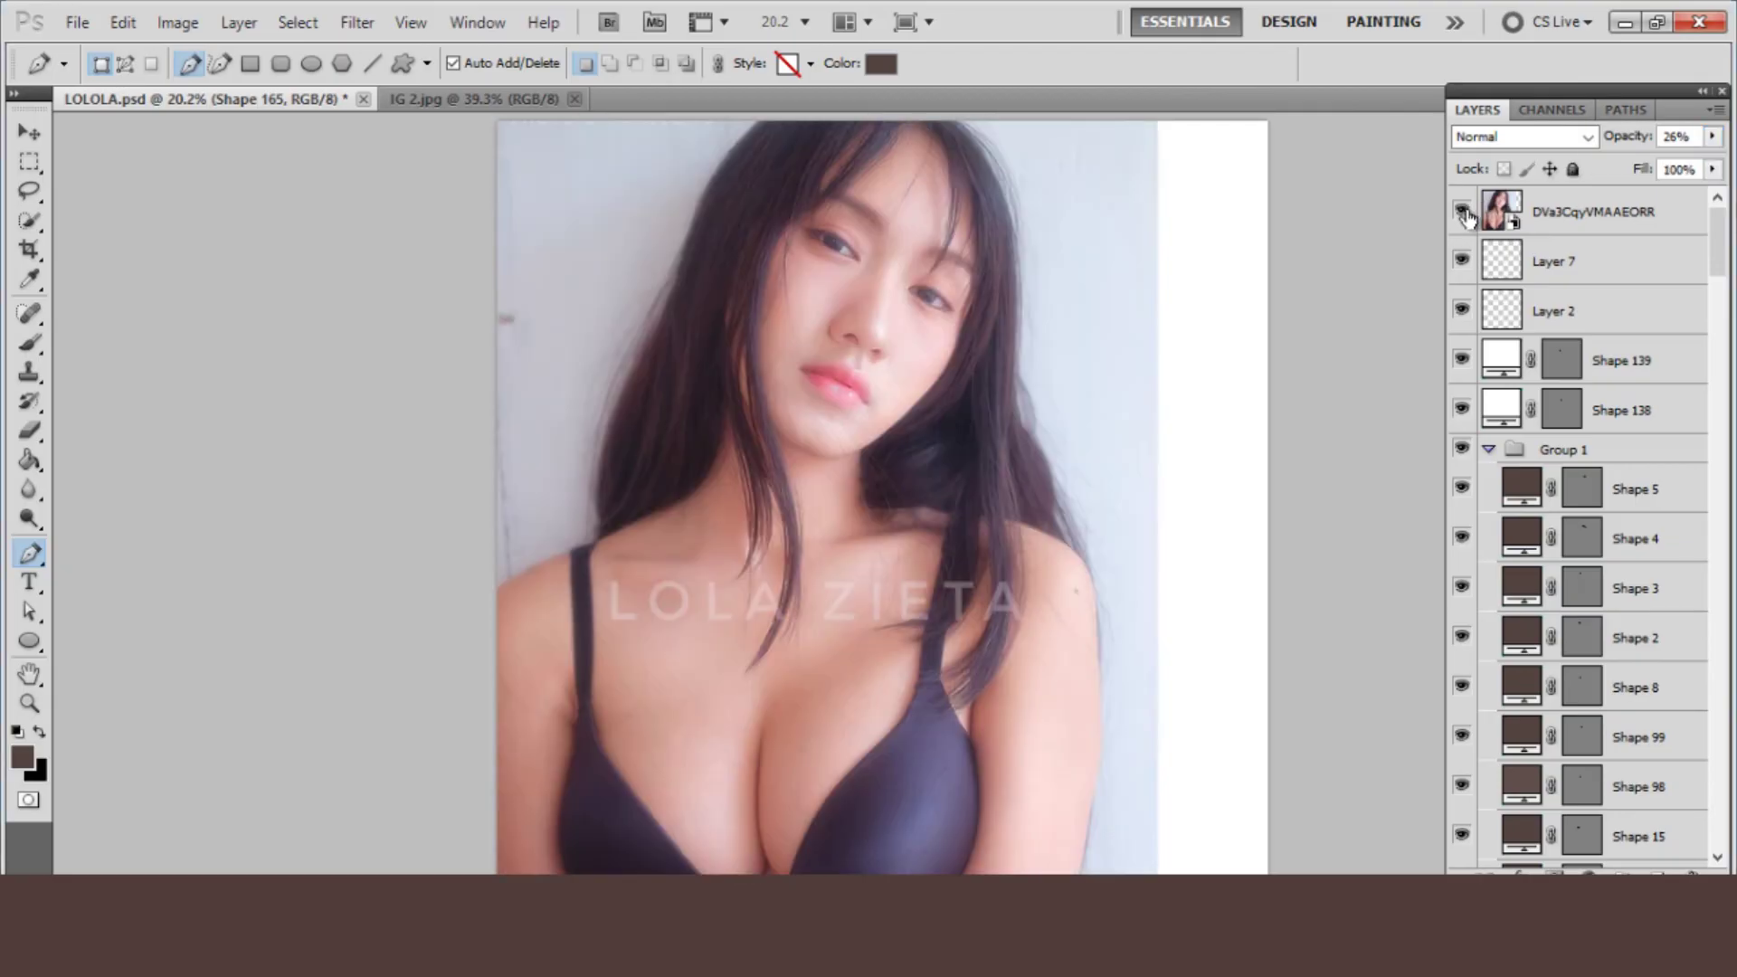
pyautogui.click(1464, 213)
pyautogui.click(1462, 211)
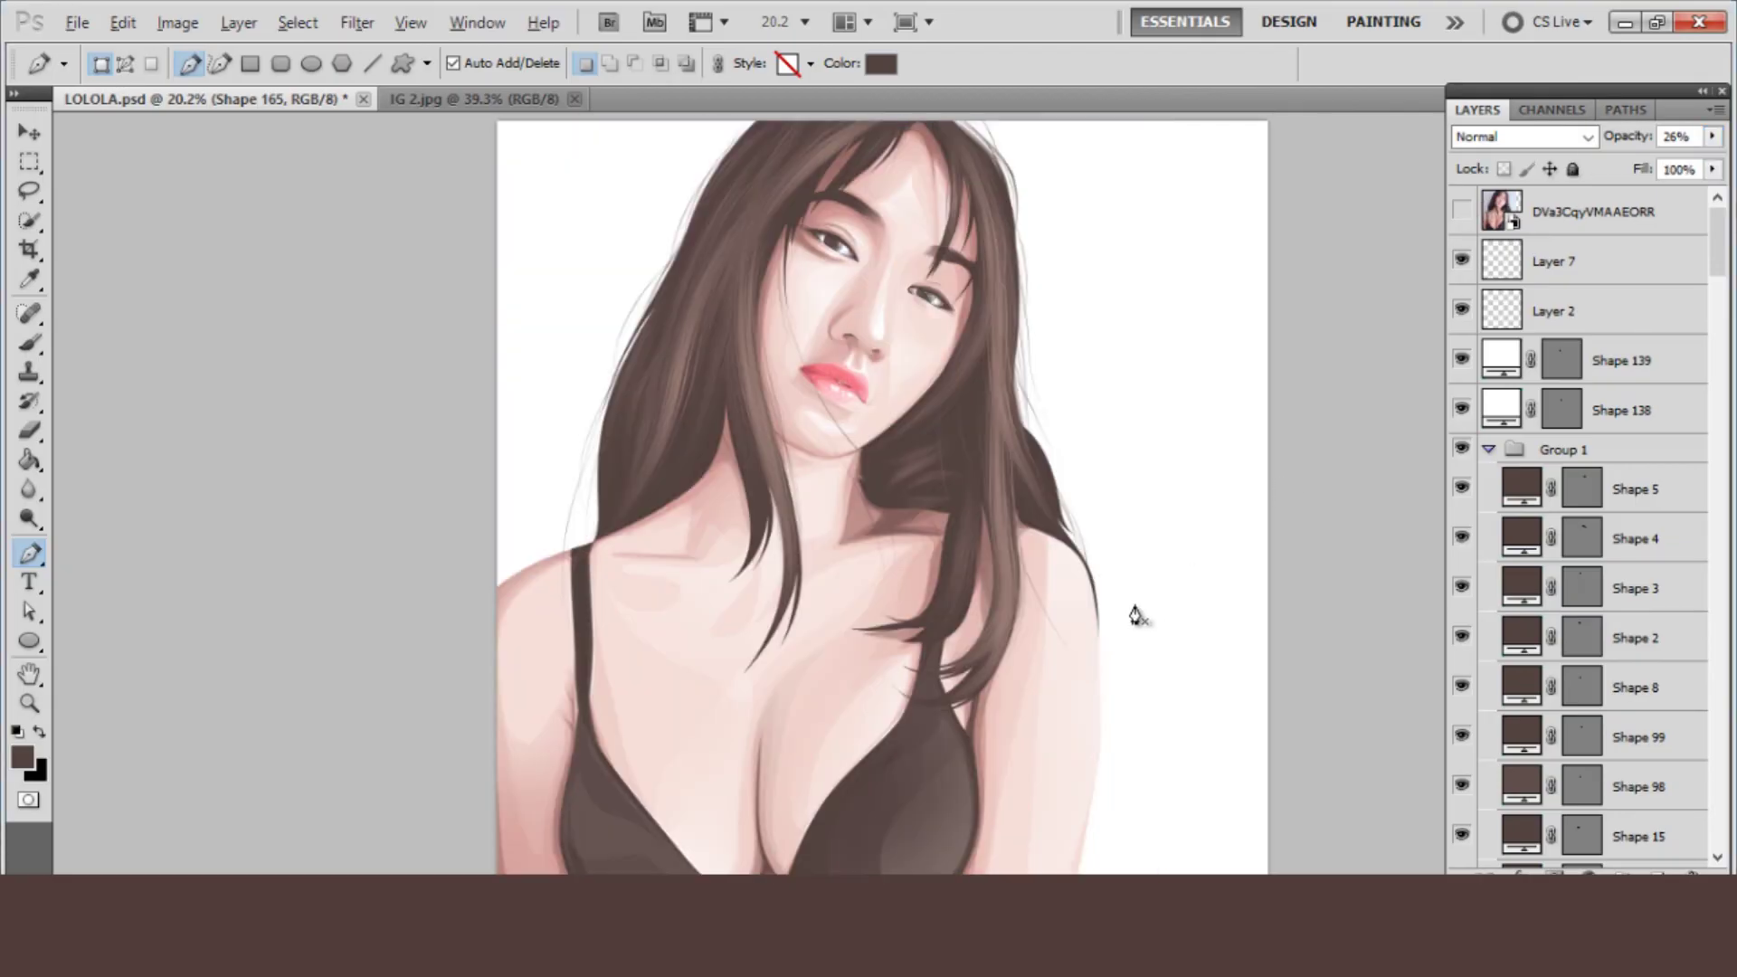
pyautogui.scroll(3, 1132, 609)
# - Fade the Shape 110 neck shadow almost out, then hide it to judge its effect
pyautogui.click(29, 129)
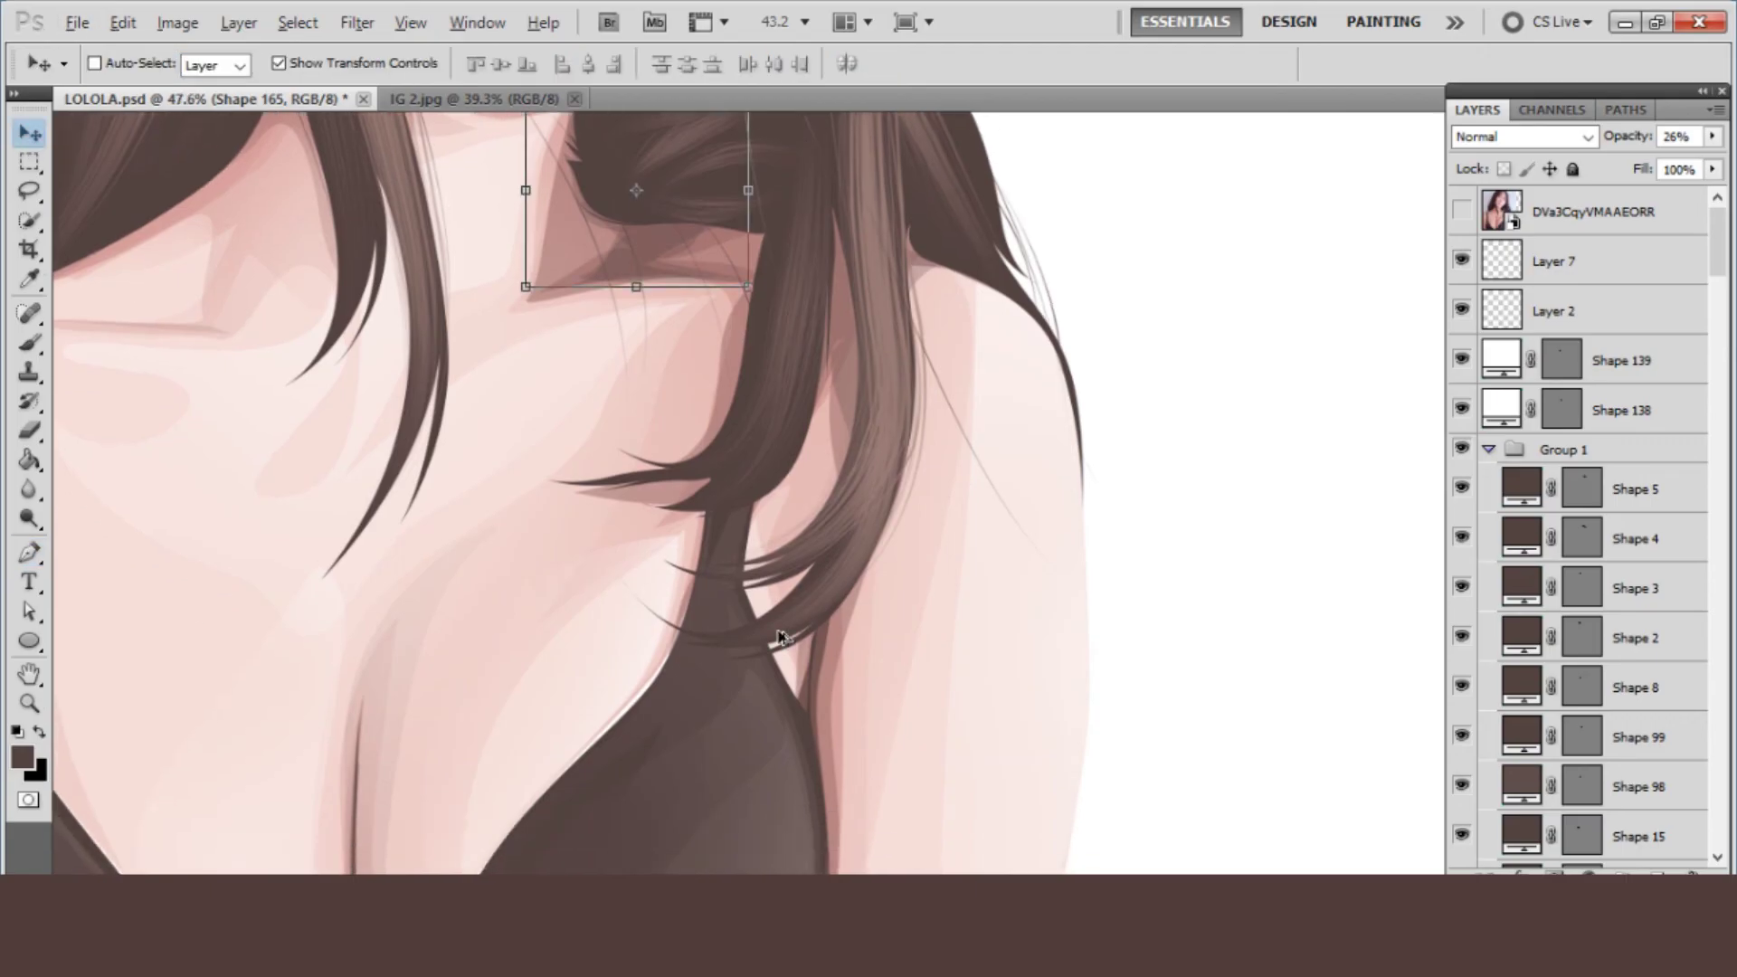
pyautogui.scroll(3, 850, 679)
pyautogui.click(1712, 136)
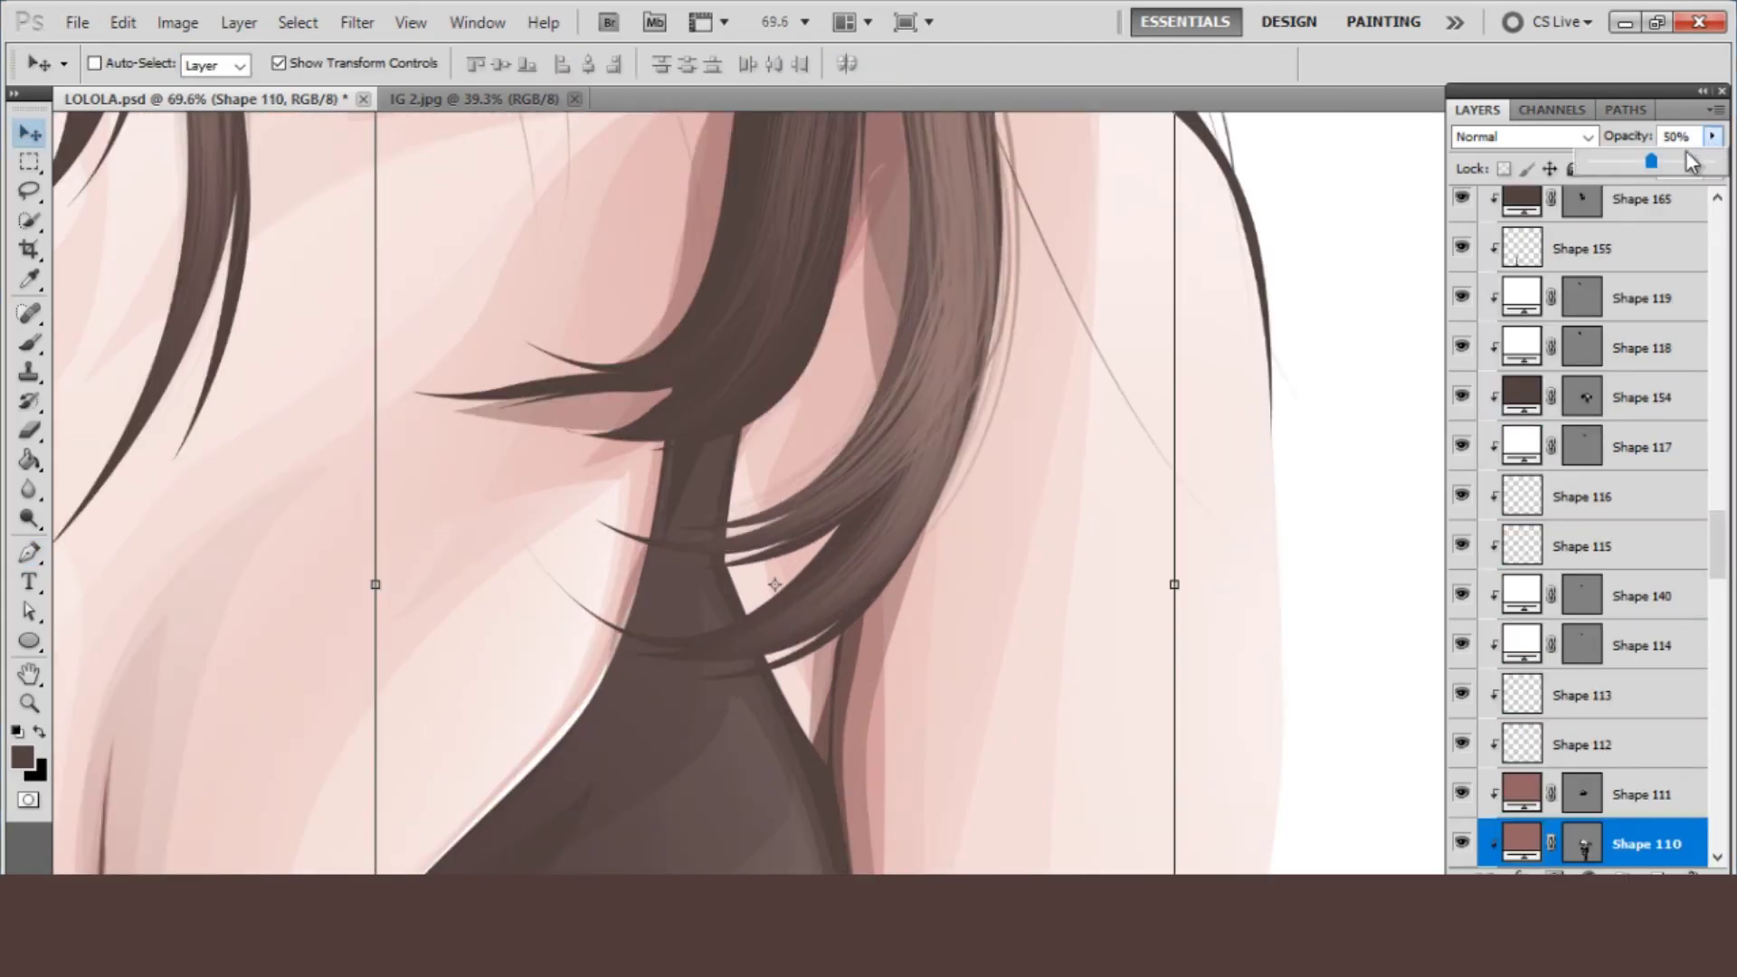
pyautogui.moveTo(1654, 162); pyautogui.dragTo(1538, 175)
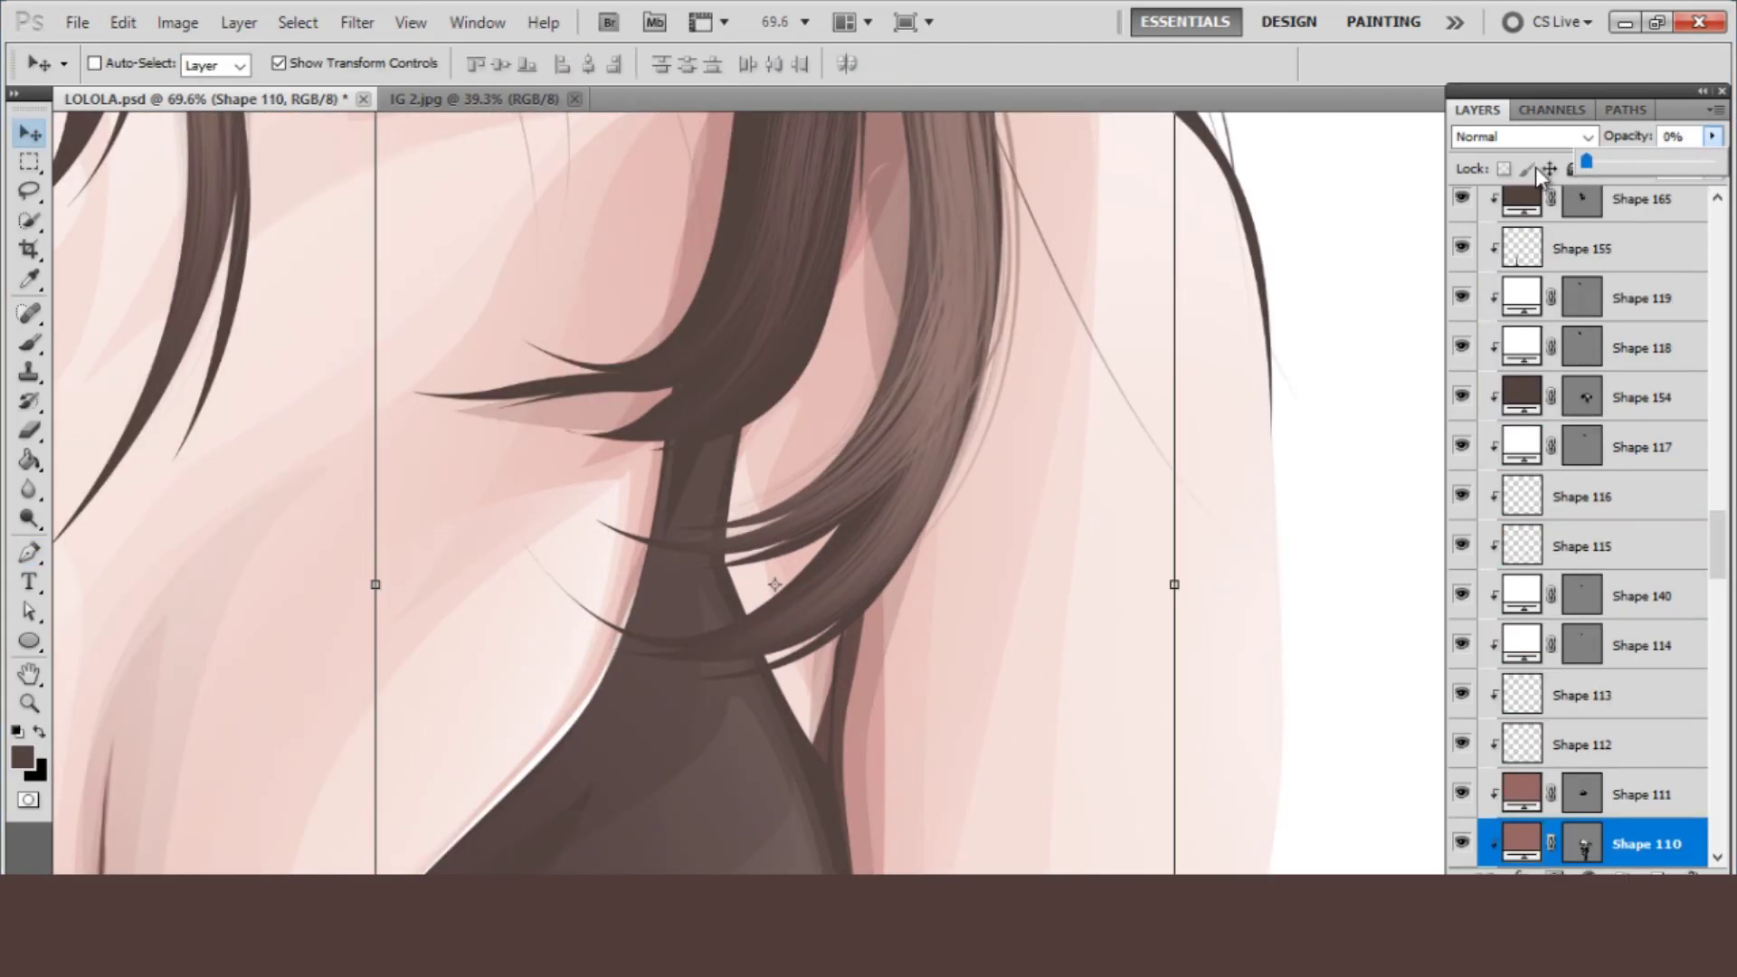
pyautogui.click(1461, 851)
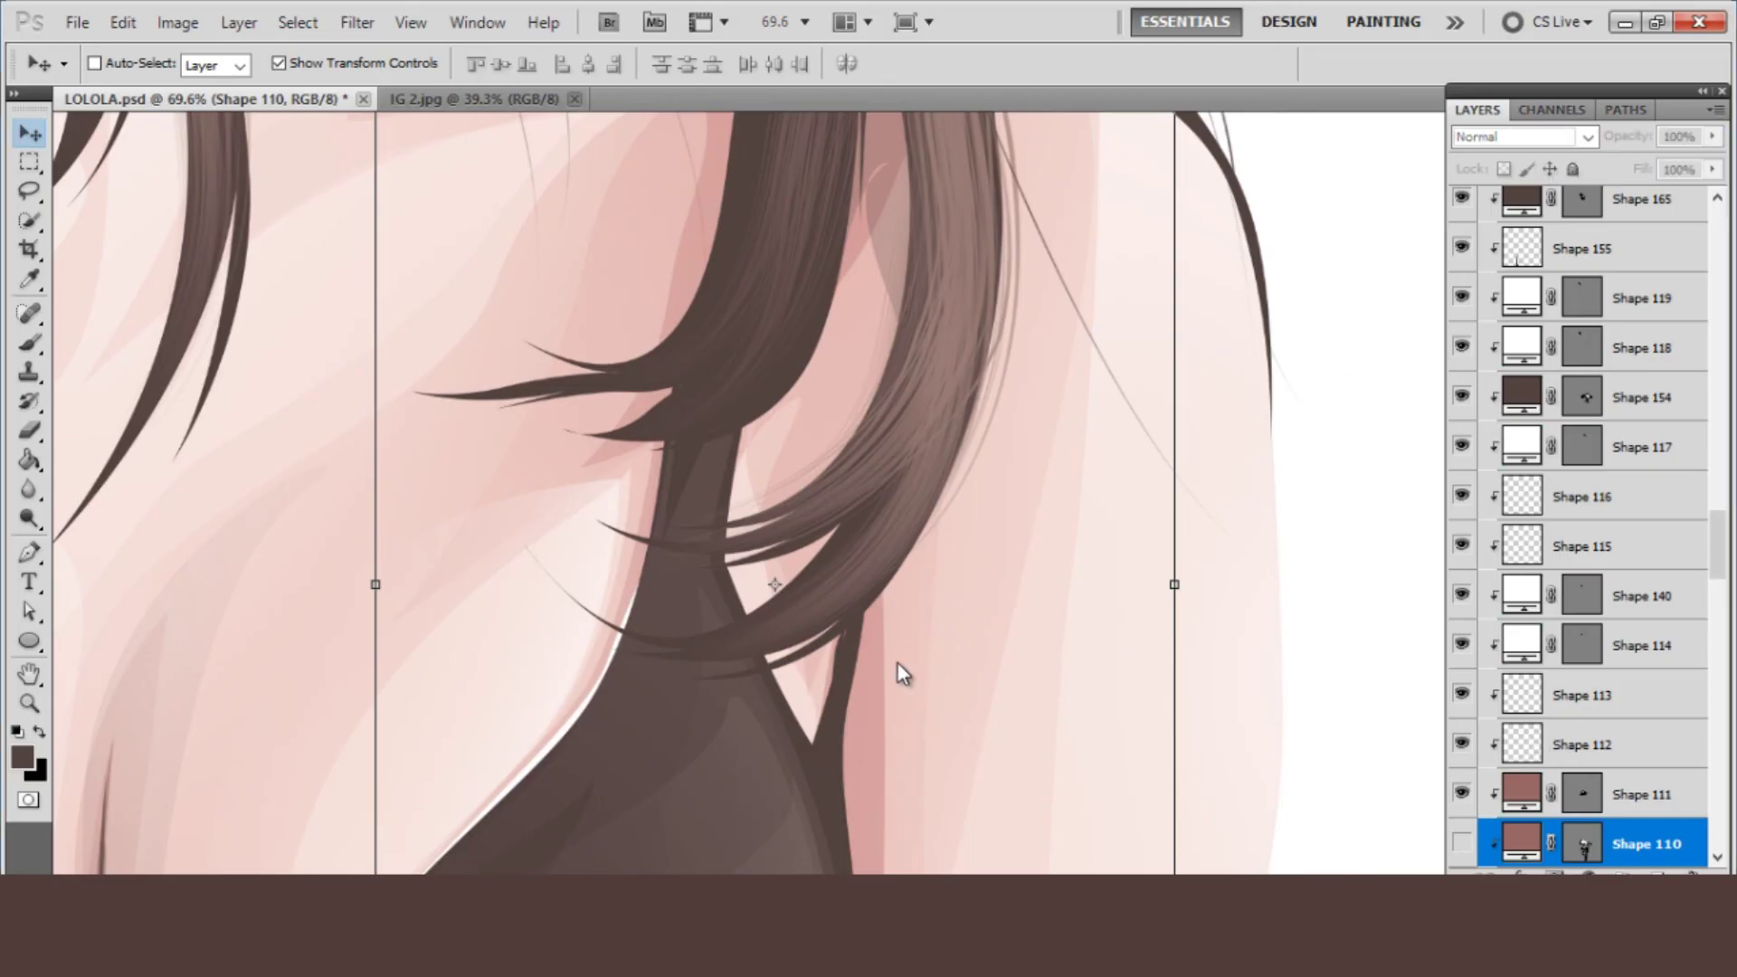
# - Select the Shape 152 neck shadow and lower its opacity to 36%
pyautogui.keyDown('ctrl'); pyautogui.click(853, 659); pyautogui.keyUp('ctrl')
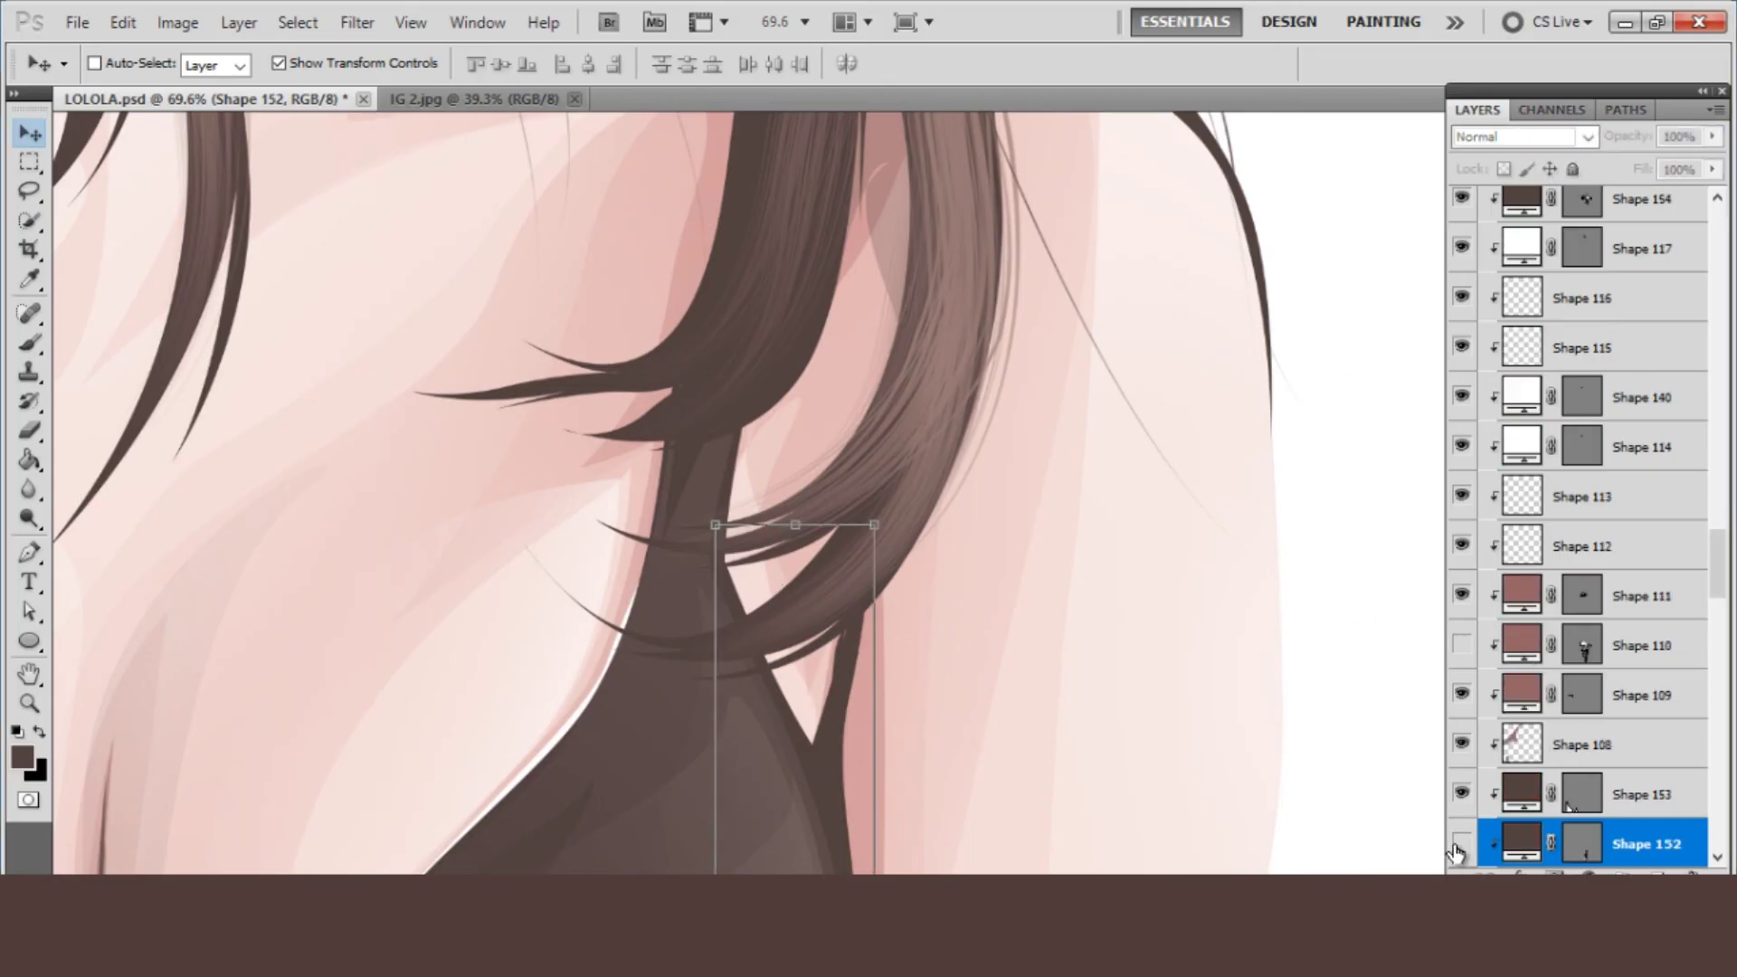
pyautogui.click(1581, 843)
pyautogui.click(1711, 135)
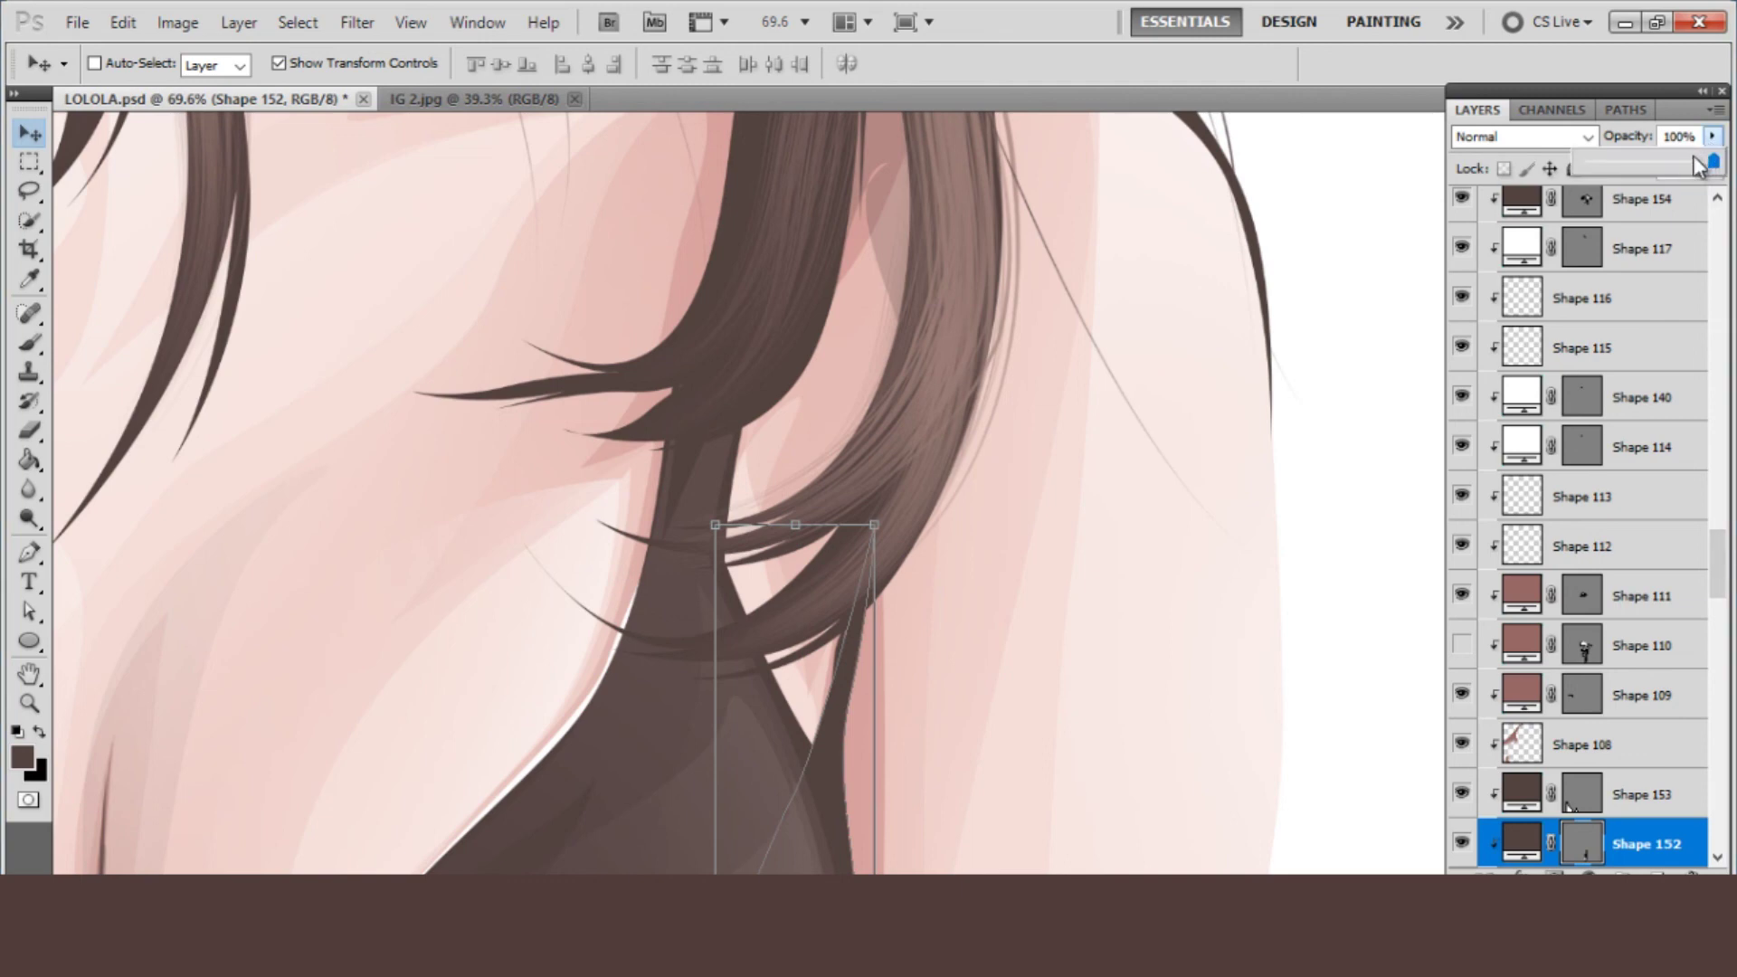
pyautogui.moveTo(1712, 163); pyautogui.dragTo(1633, 168)
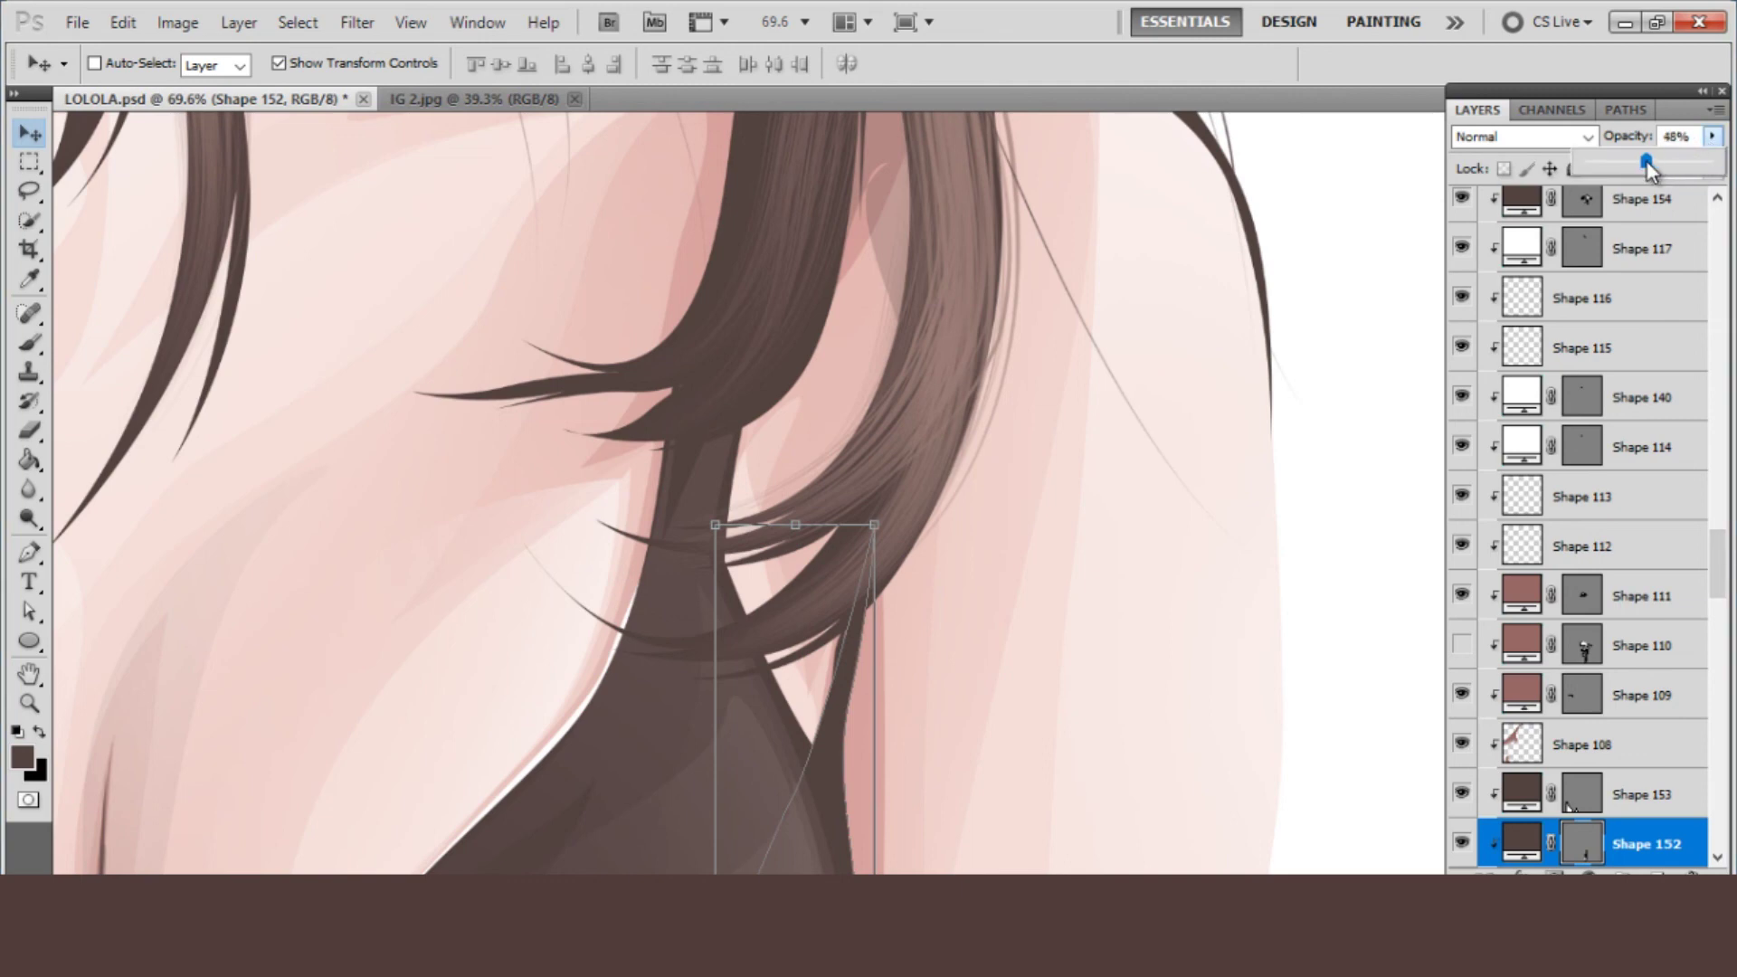
# - Show Shape 110 again and set its opacity to about 33%
pyautogui.click(1461, 645)
pyautogui.click(1638, 645)
pyautogui.click(1711, 136)
pyautogui.moveTo(1710, 163); pyautogui.dragTo(1629, 165)
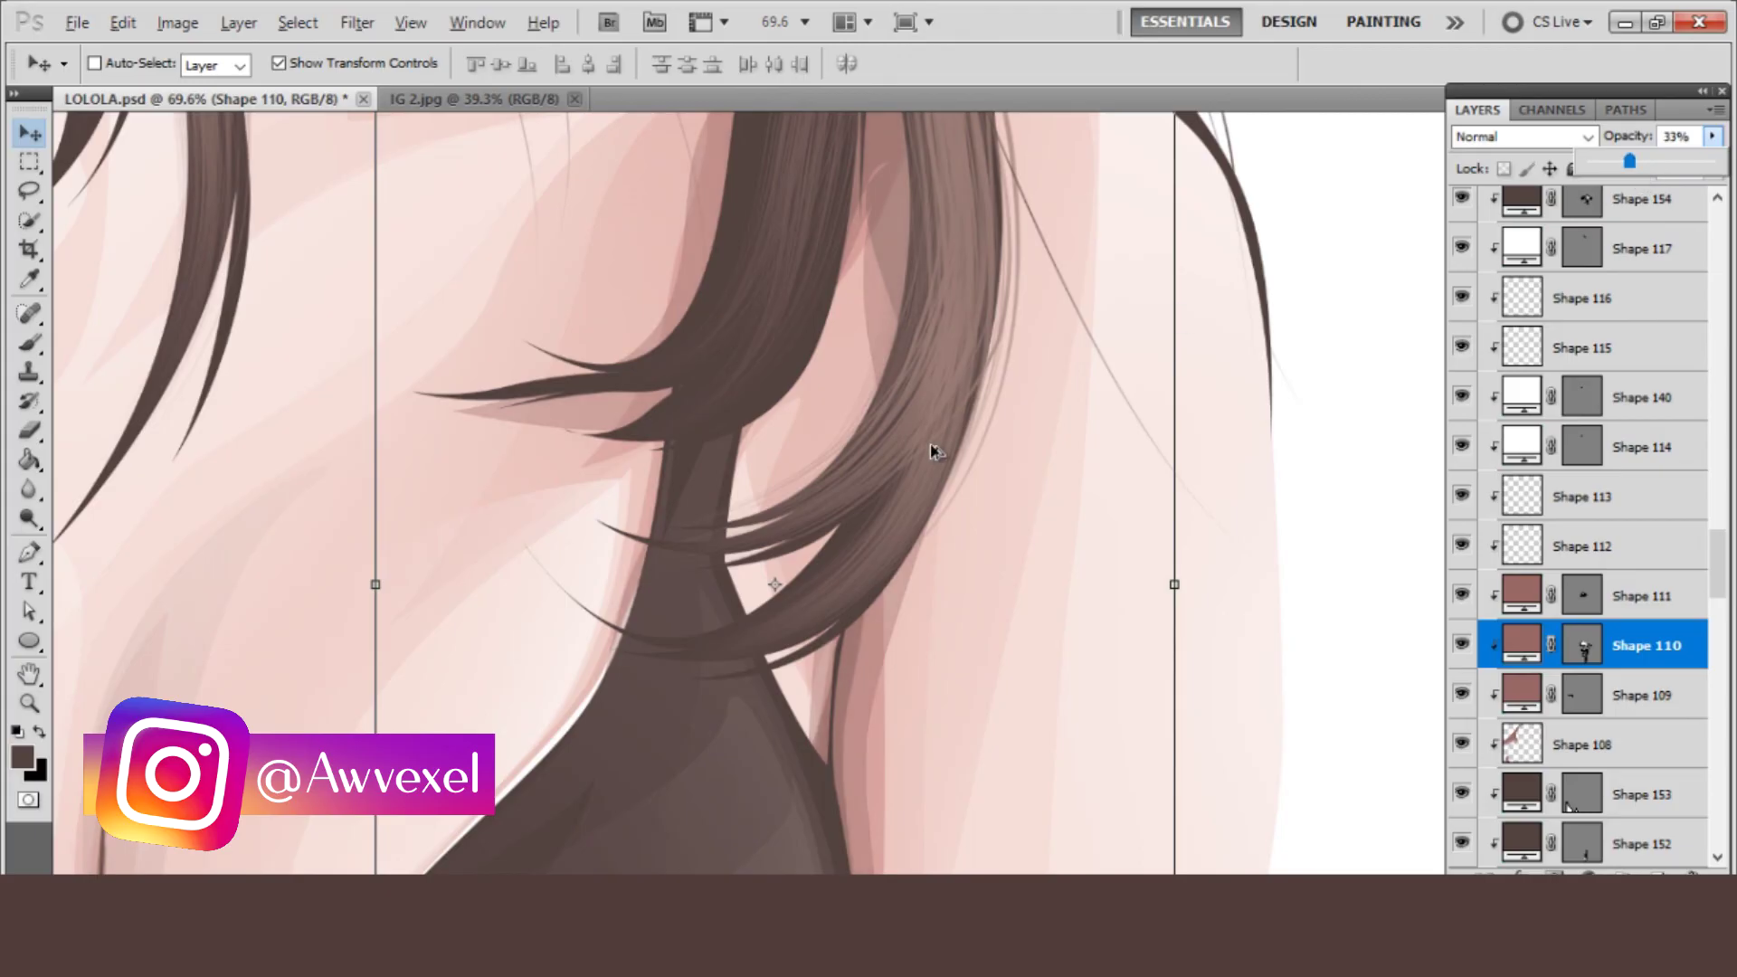
pyautogui.scroll(-4, 936, 450)
pyautogui.scroll(-5, 932, 451)
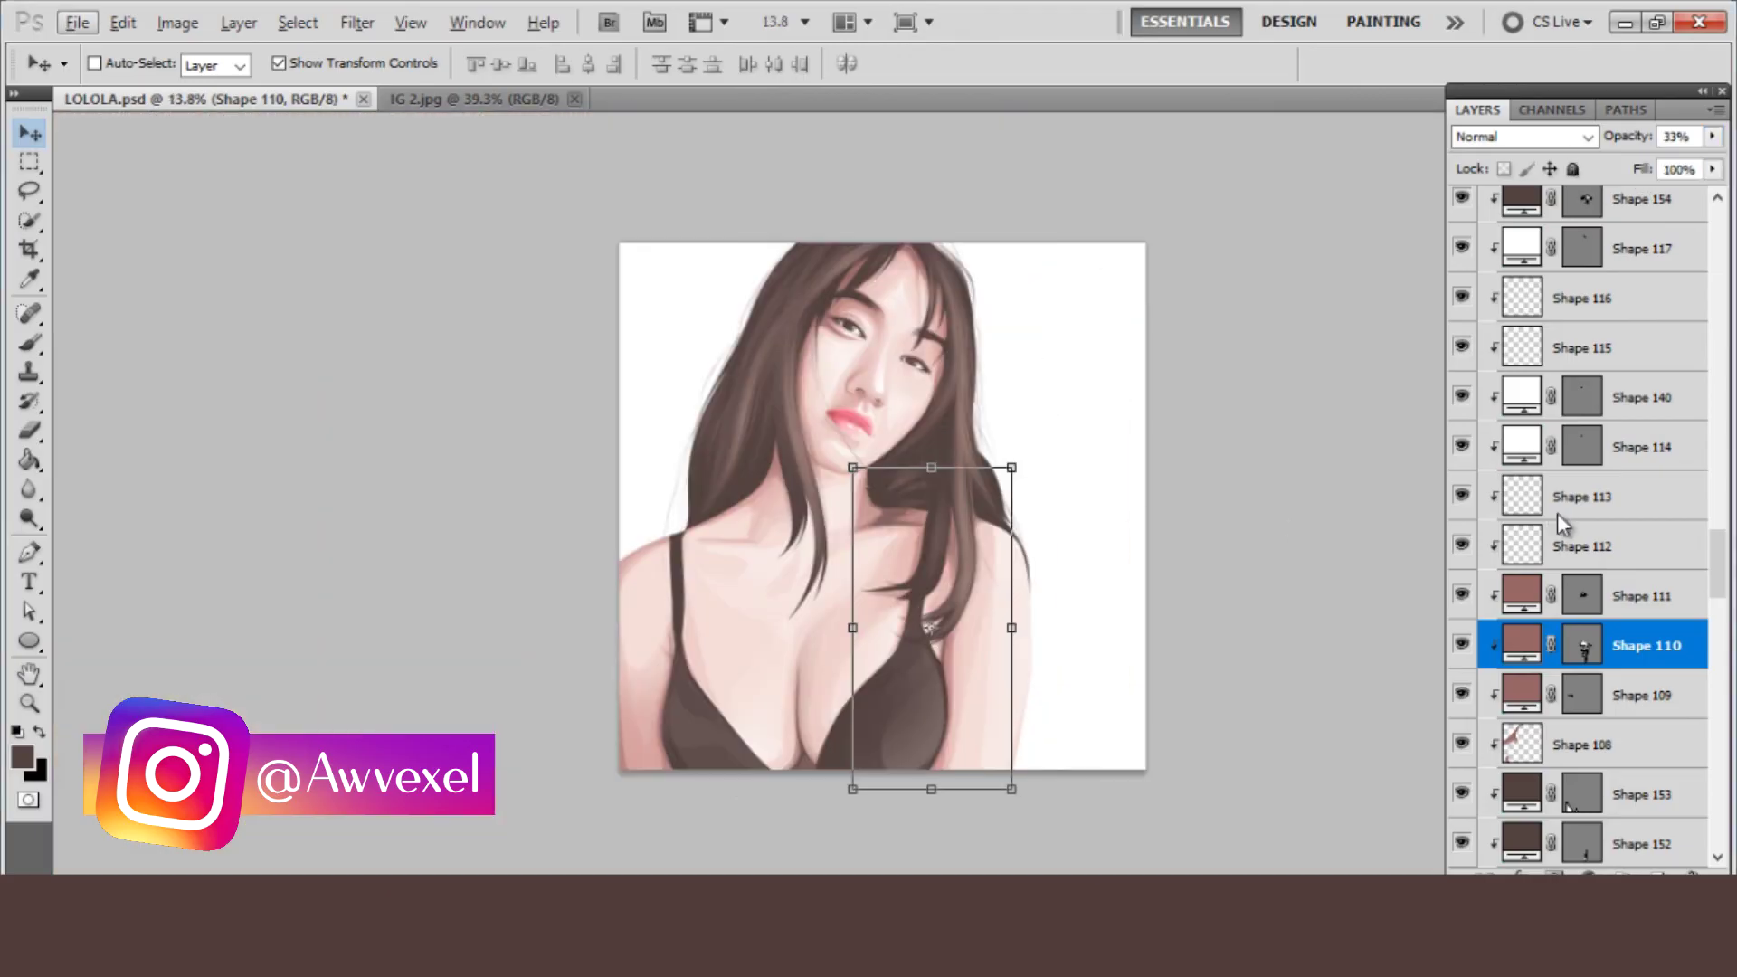
# - Hide the white Background to check transparency, select Shape 80 and Shape 91, then restore the Background
pyautogui.click(1583, 497)
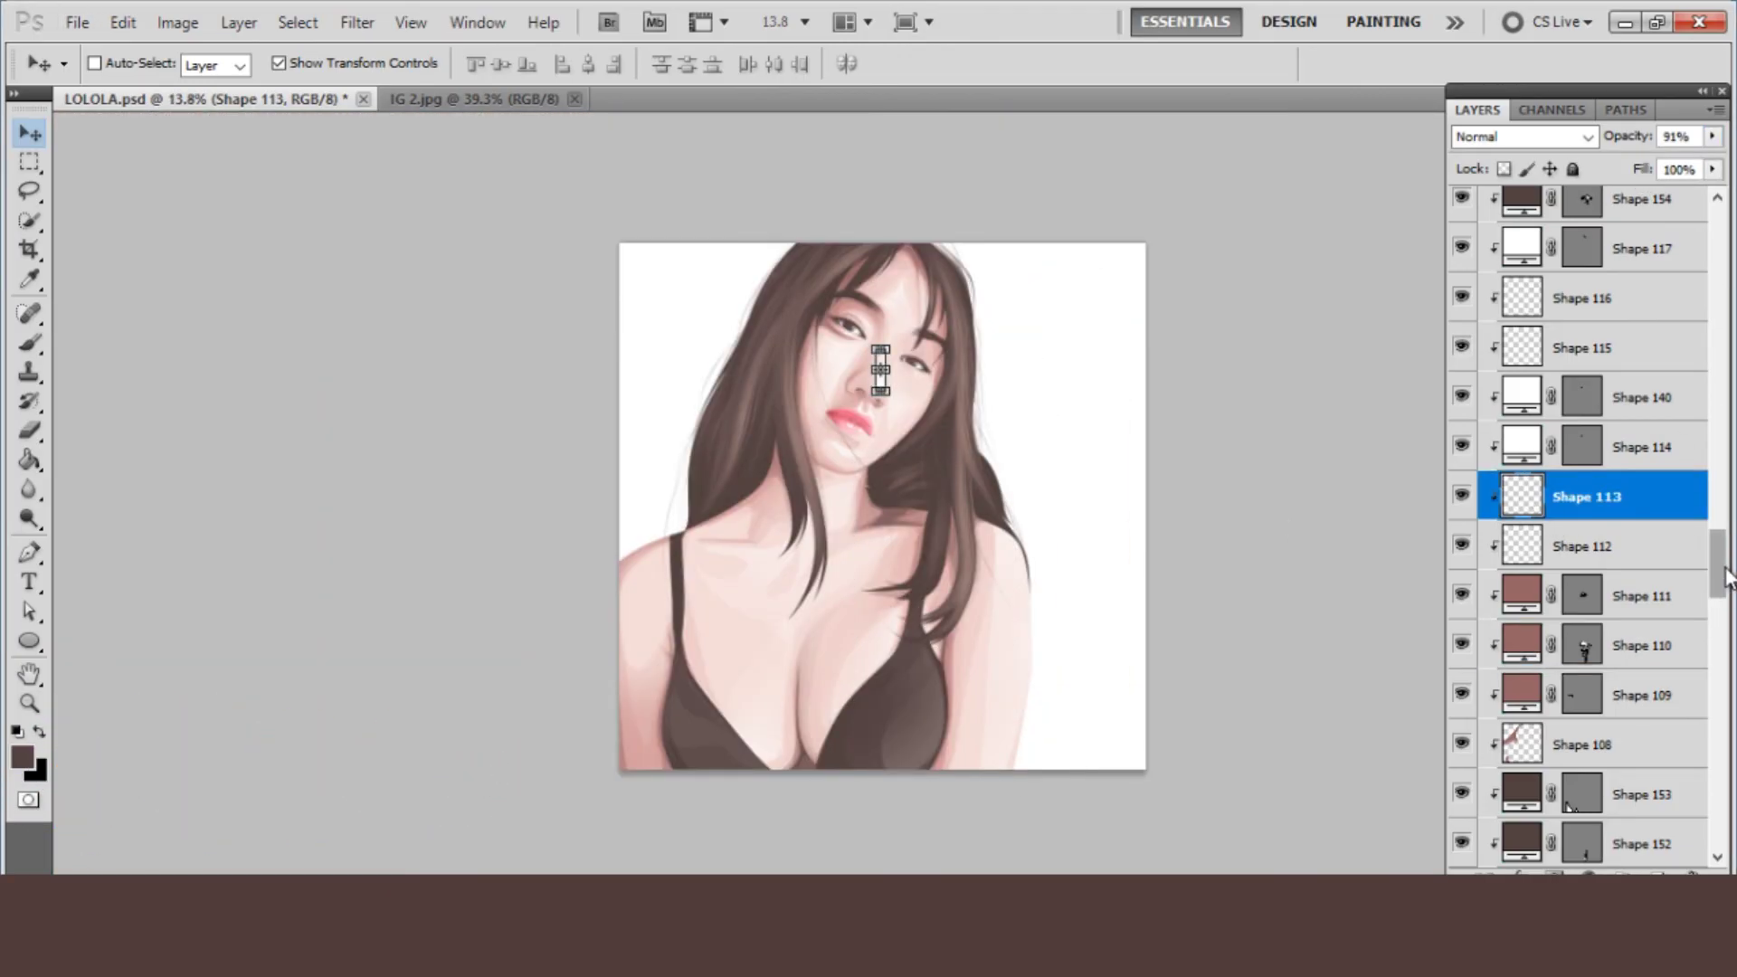
pyautogui.moveTo(1726, 575); pyautogui.dragTo(1726, 823)
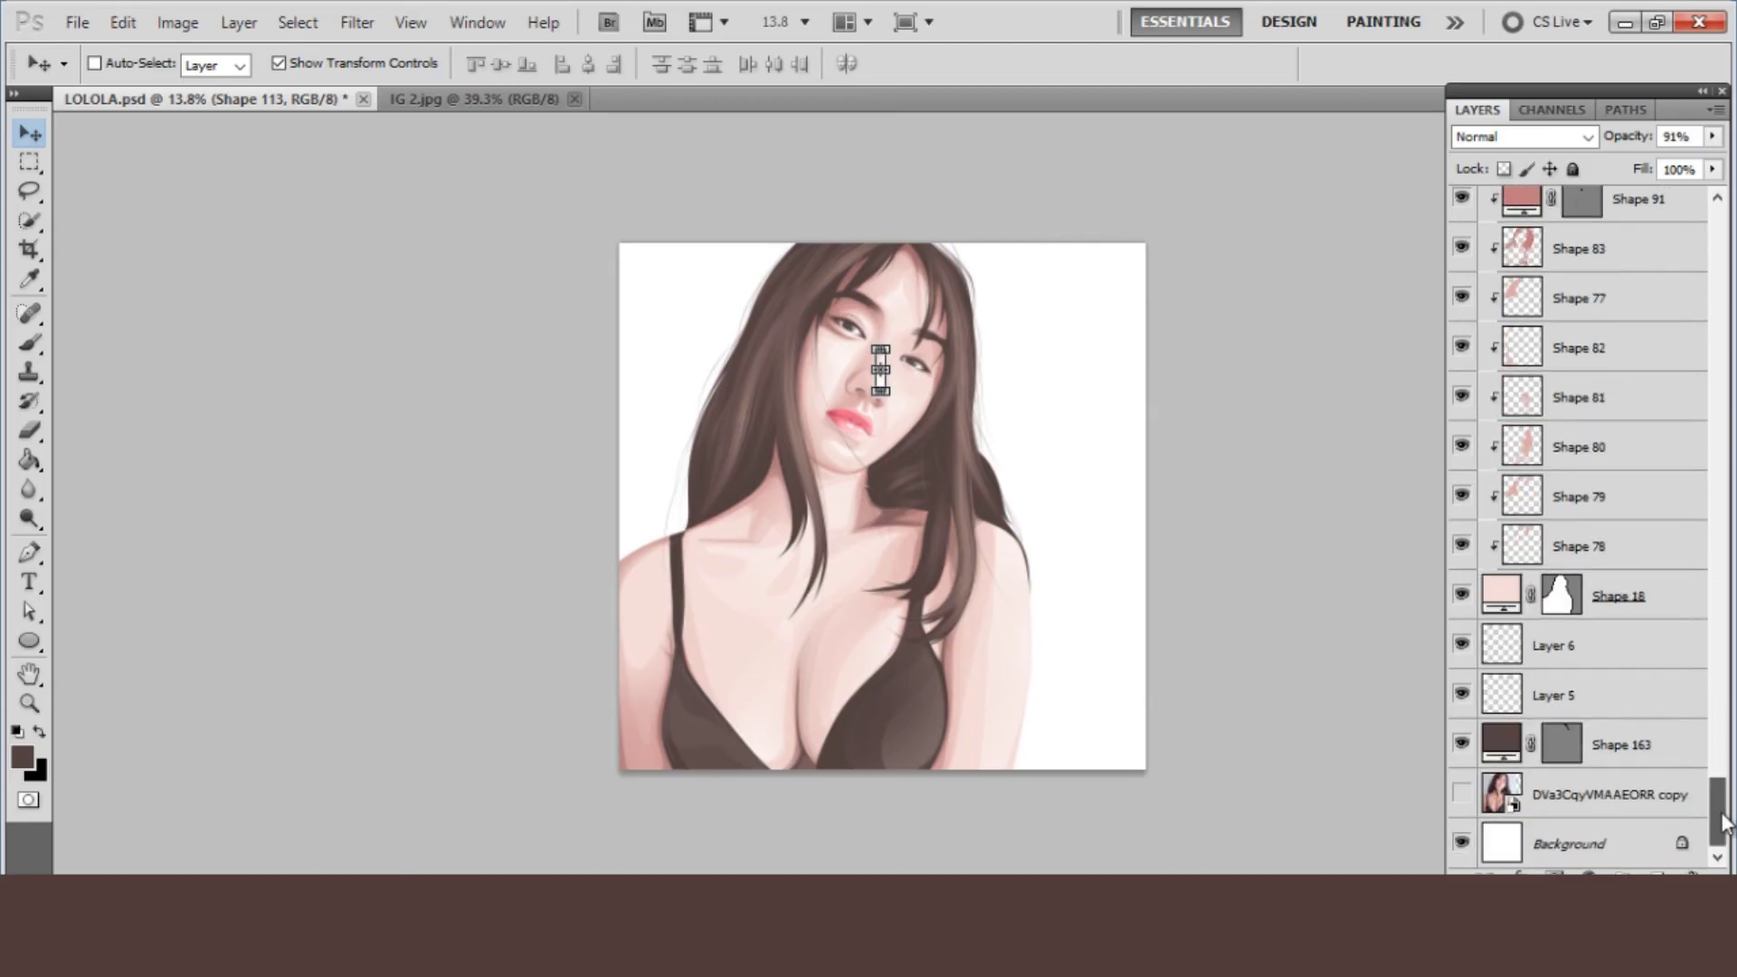
pyautogui.click(1461, 842)
pyautogui.click(1598, 463)
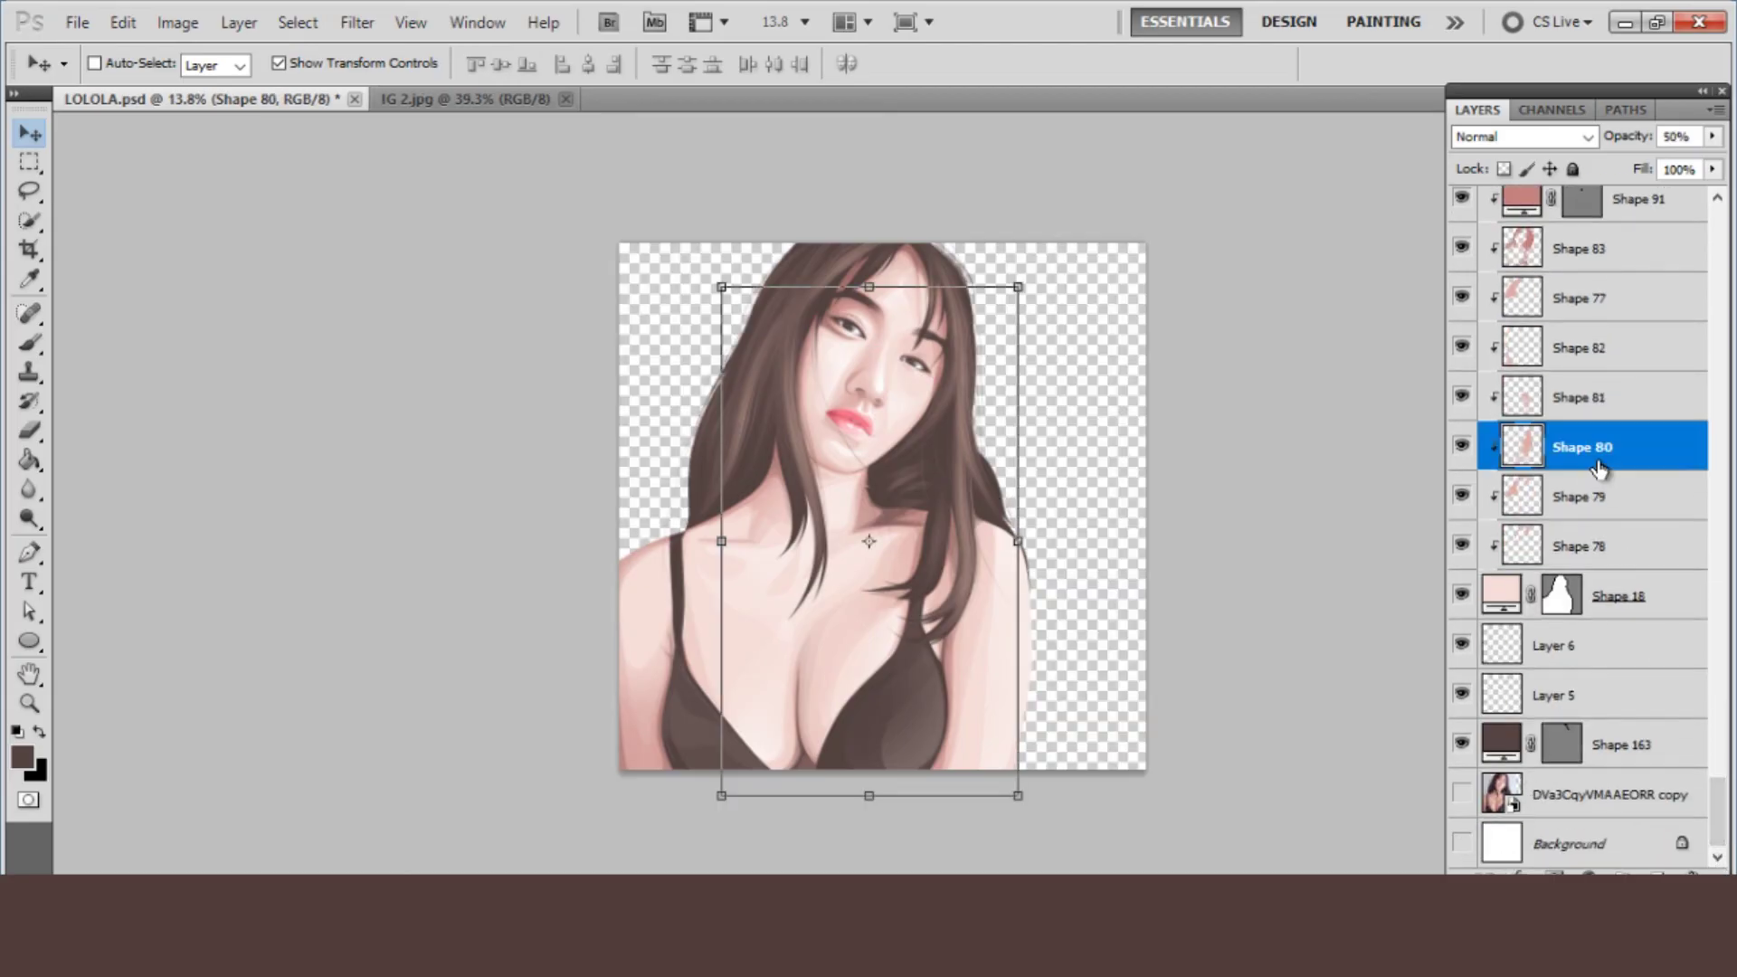
pyautogui.click(1635, 210)
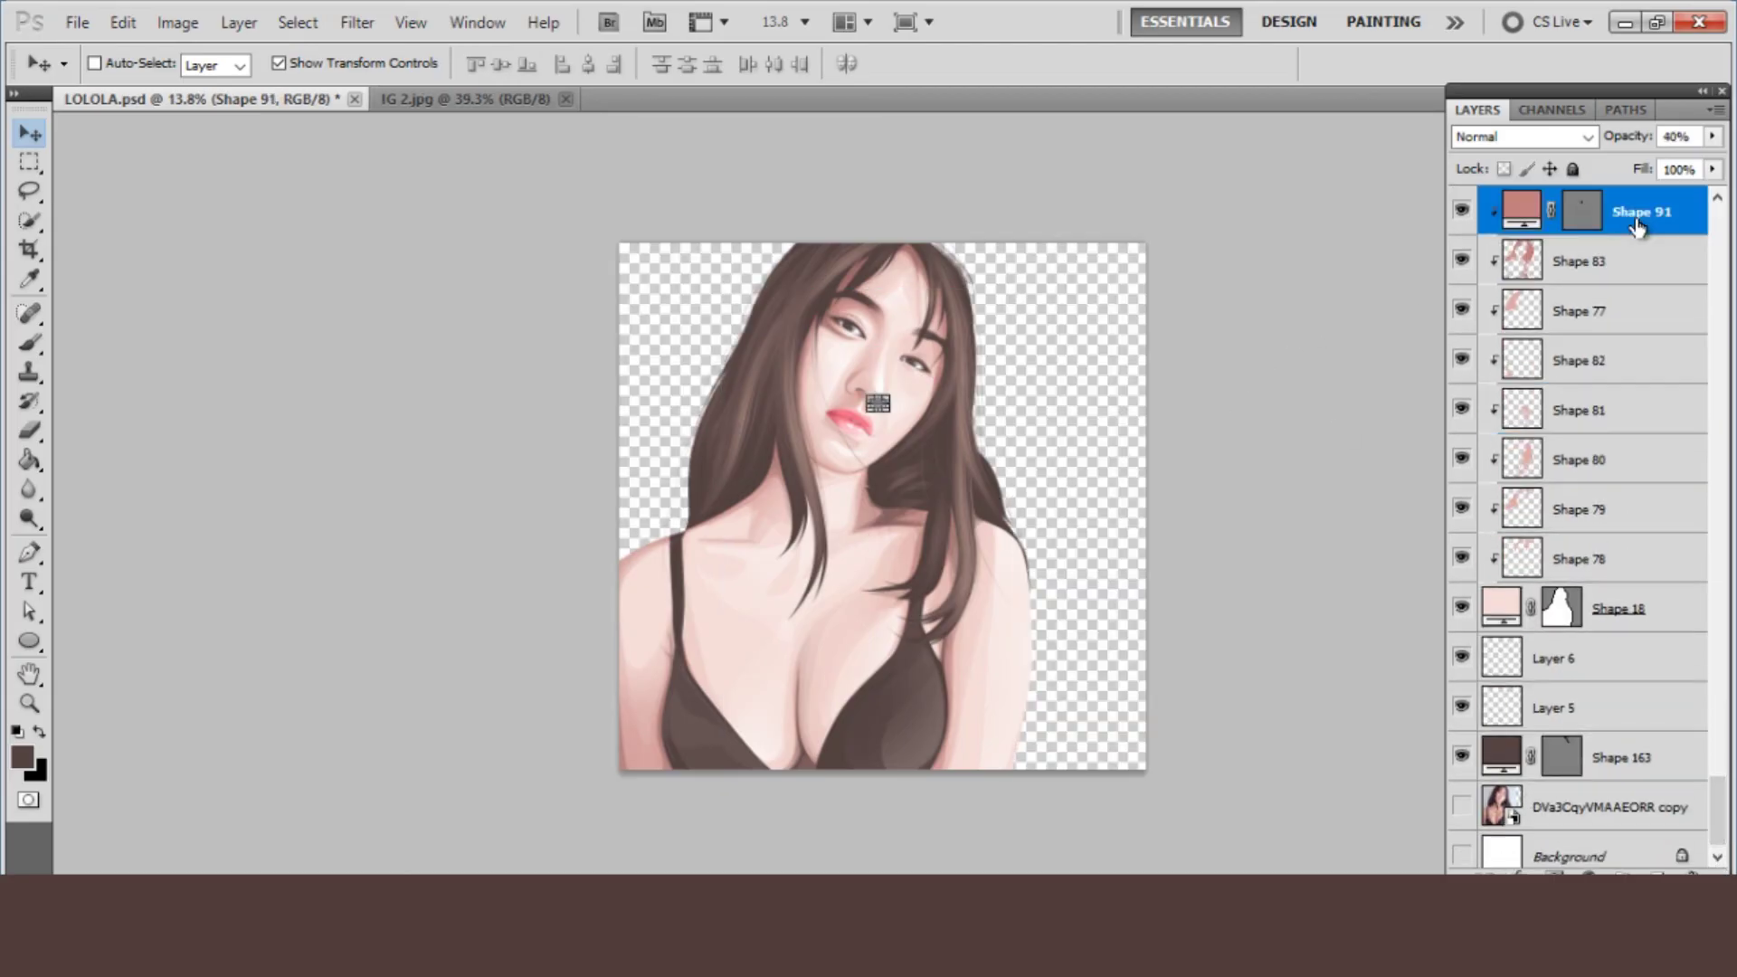
pyautogui.click(1460, 843)
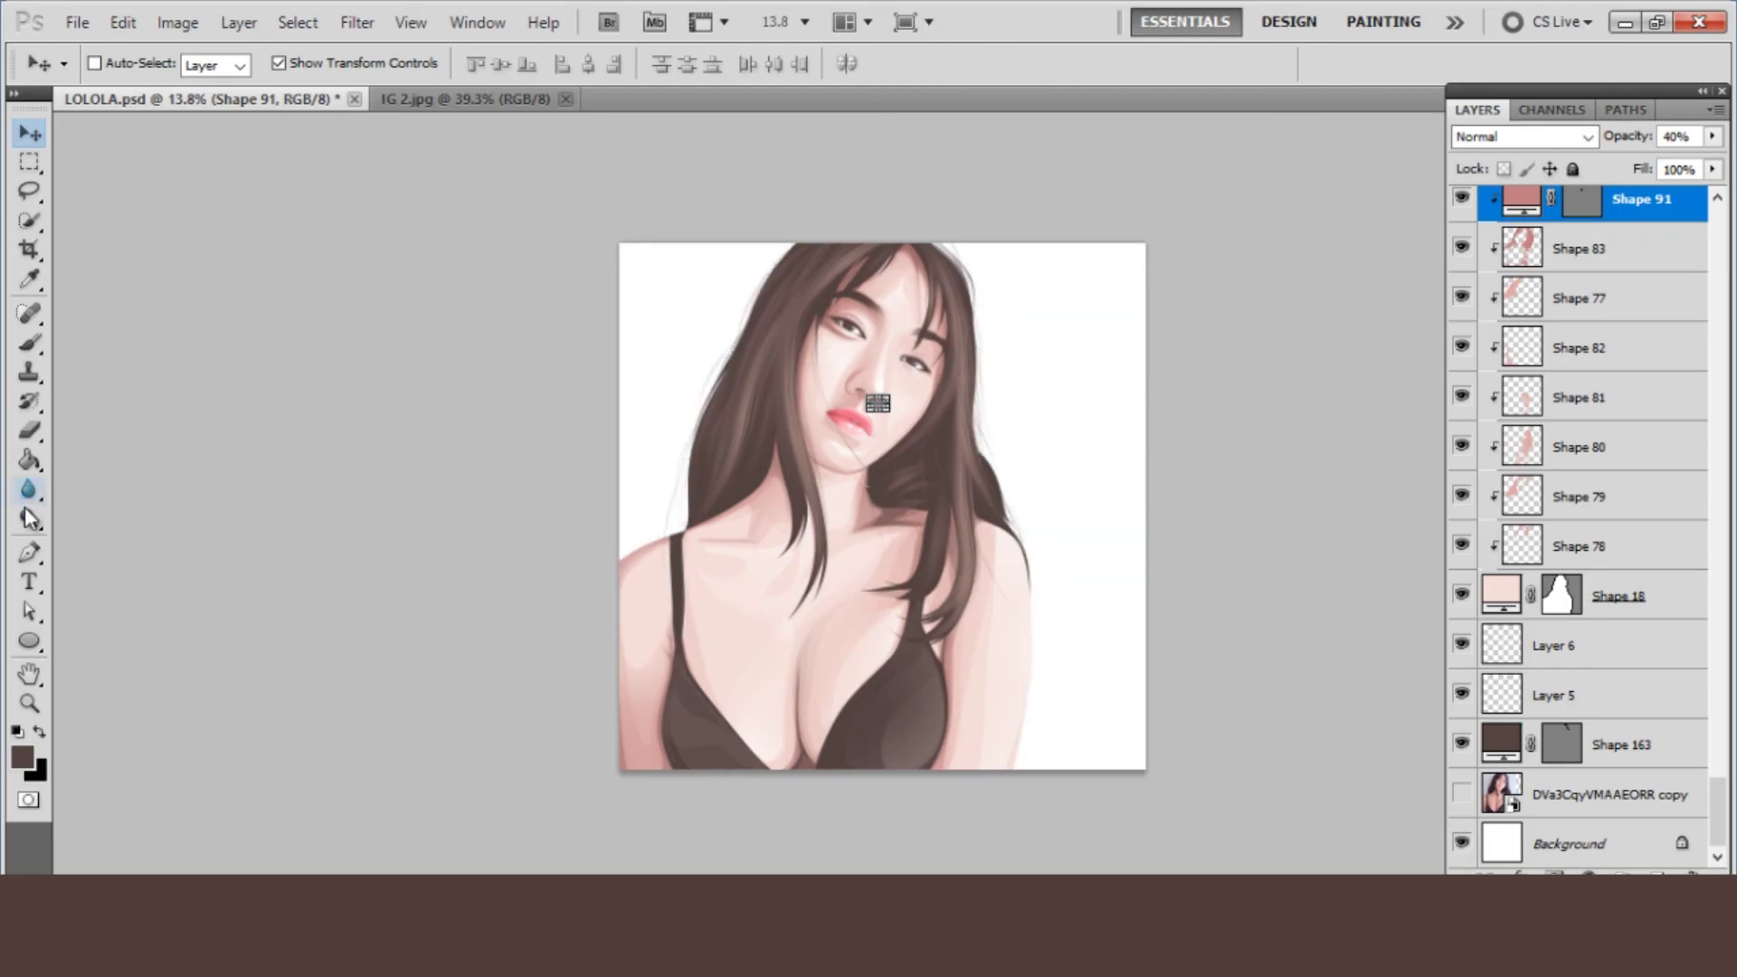
pyautogui.click(33, 581)
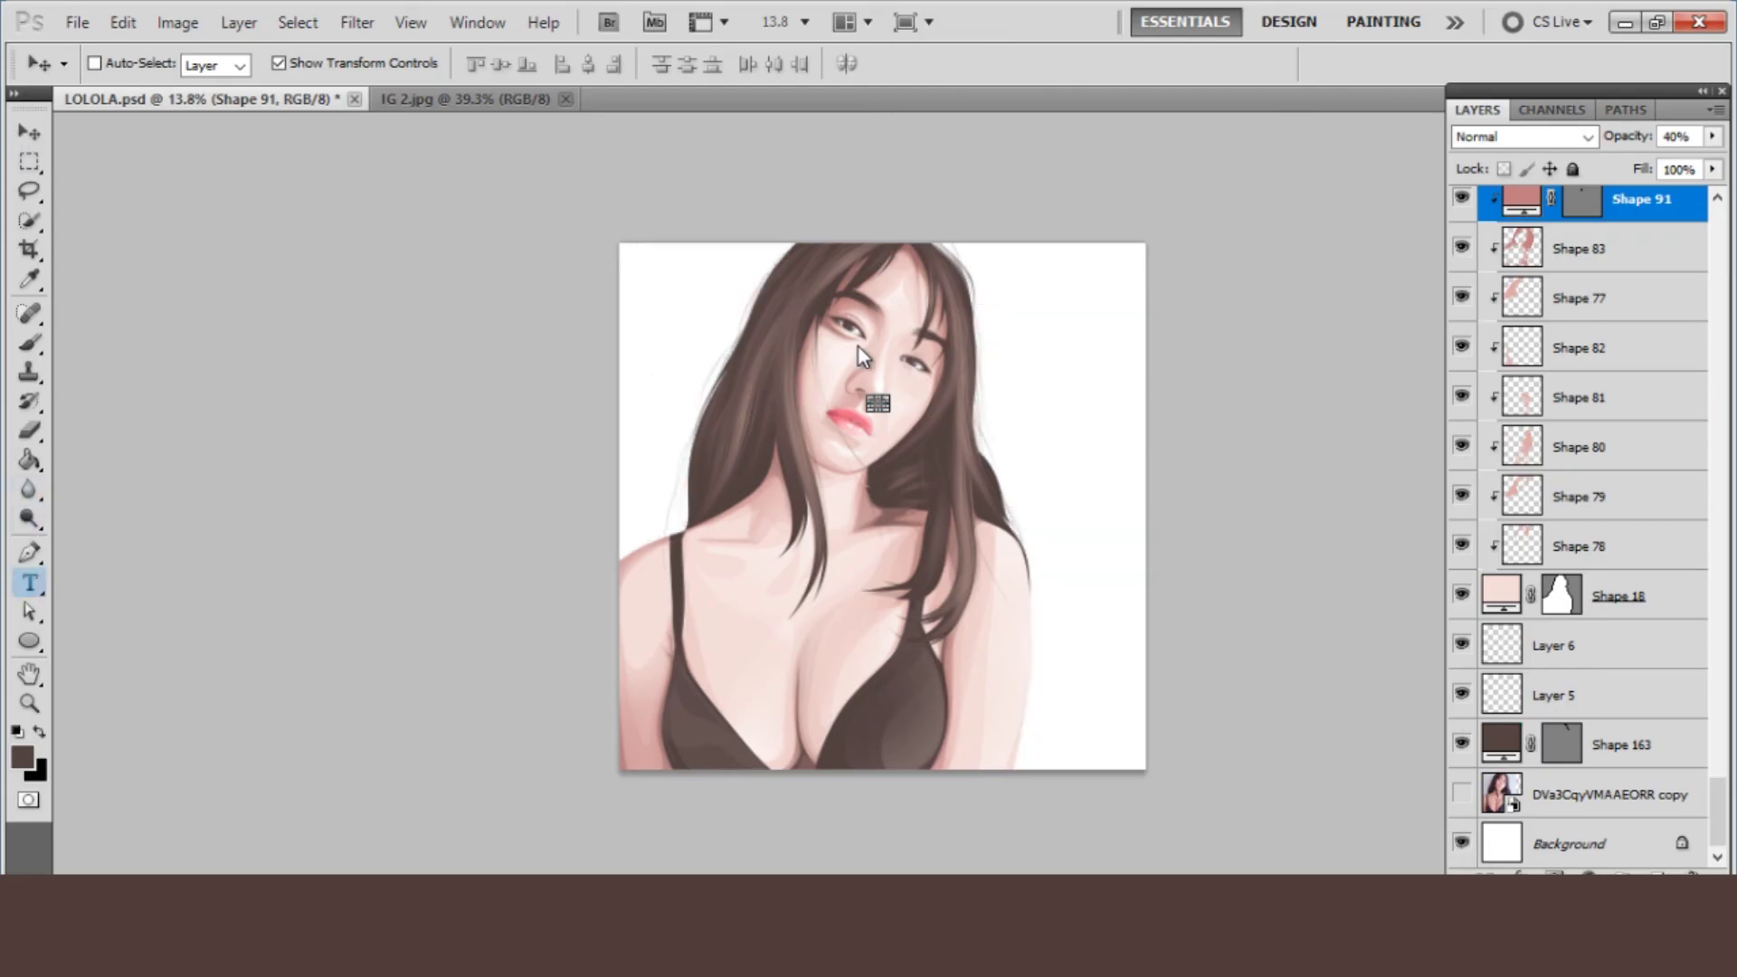